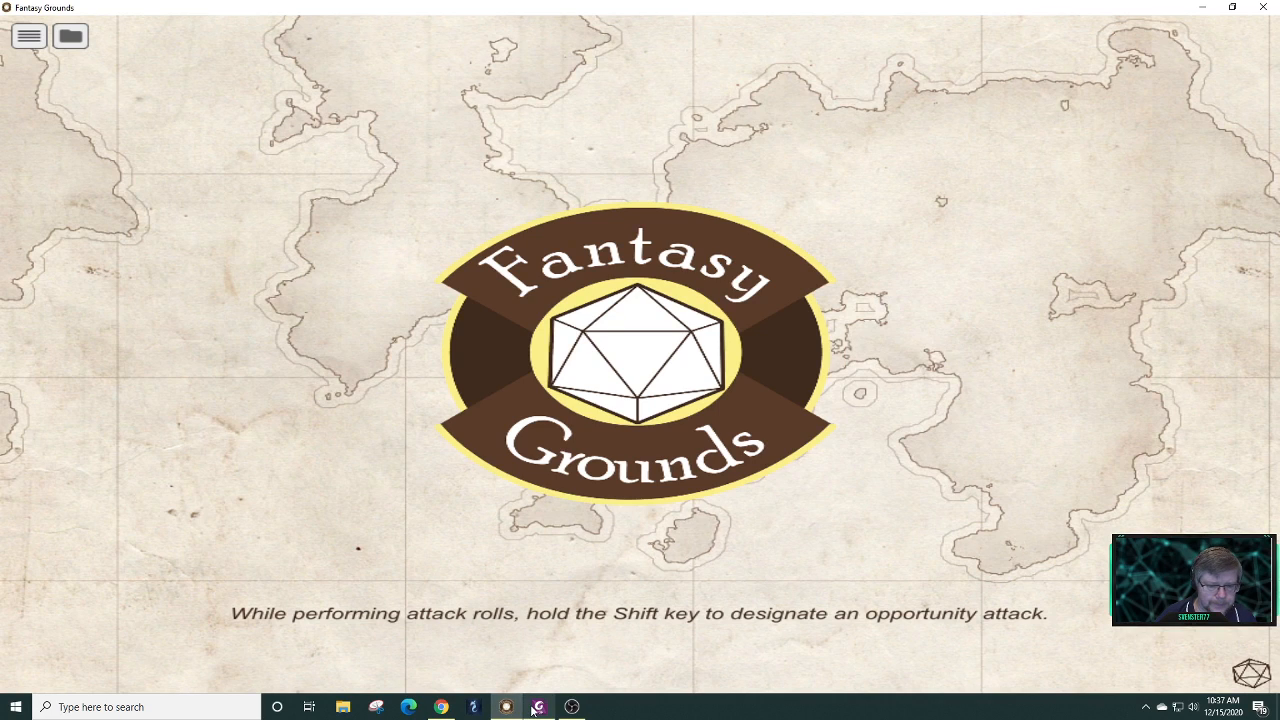
- Roll a d20 through the dice tower and reposition the tower just below the chat window
mouse_move(534, 708)
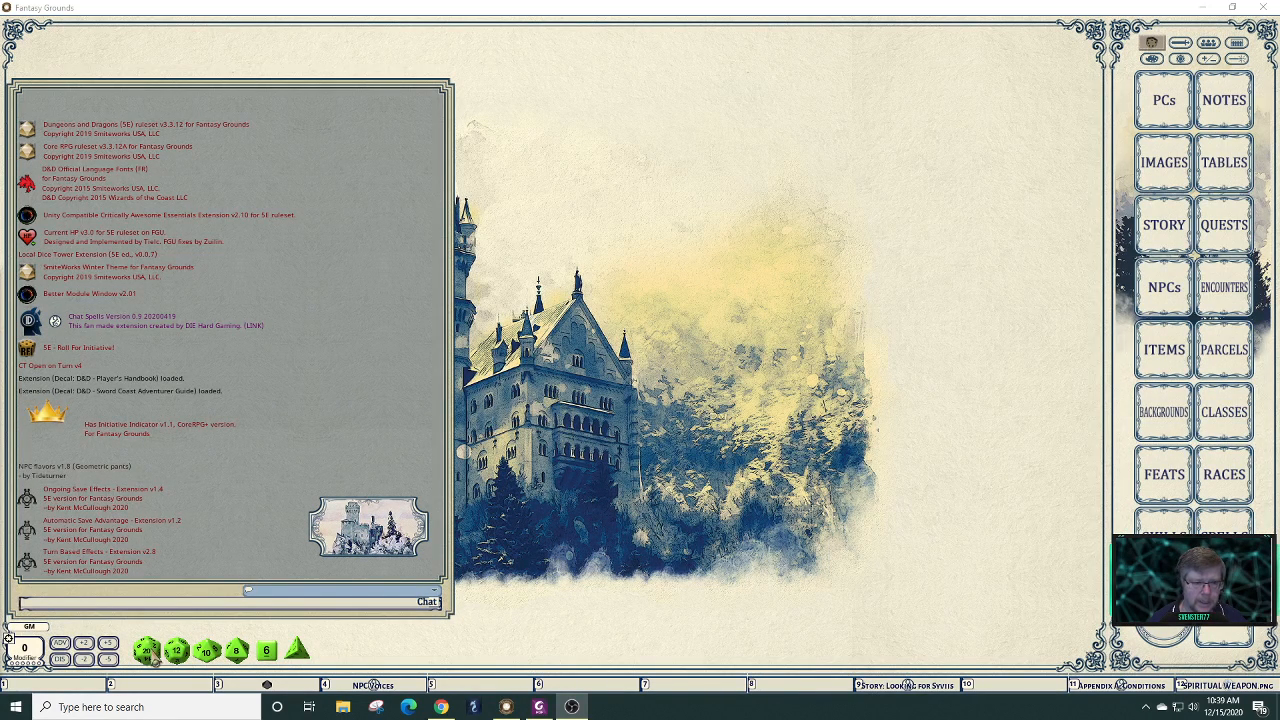
drag(152, 656, 360, 525)
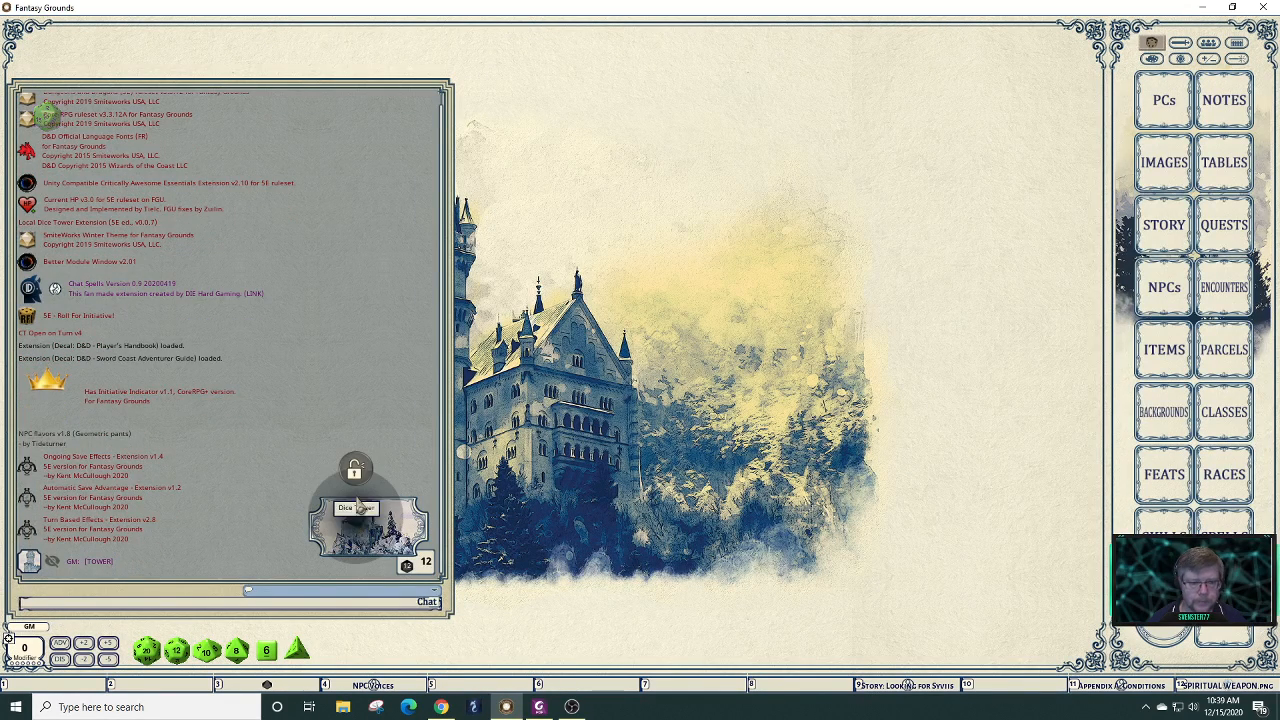
drag(360, 510, 382, 630)
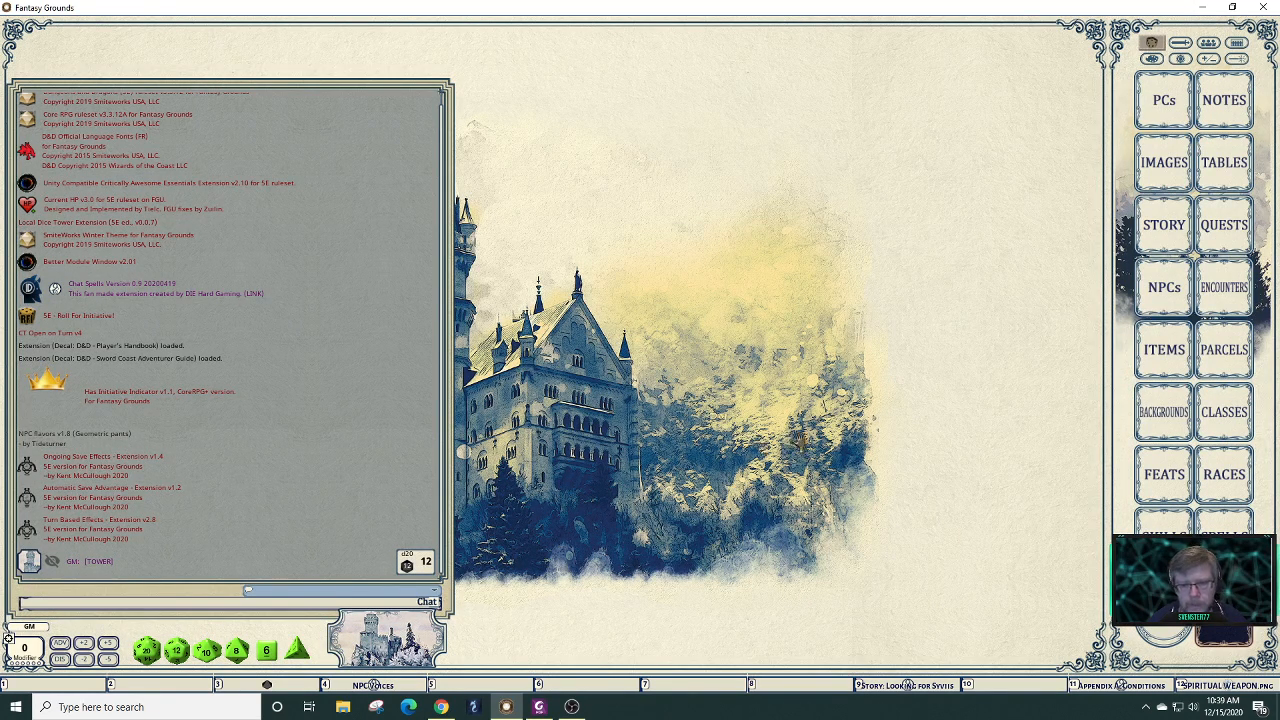
- Find the data modules matching "quick" and load Quick Dungeons 004 - Village of the Dead and Quick Dungeons 005 - Halls of Fire
click(1224, 617)
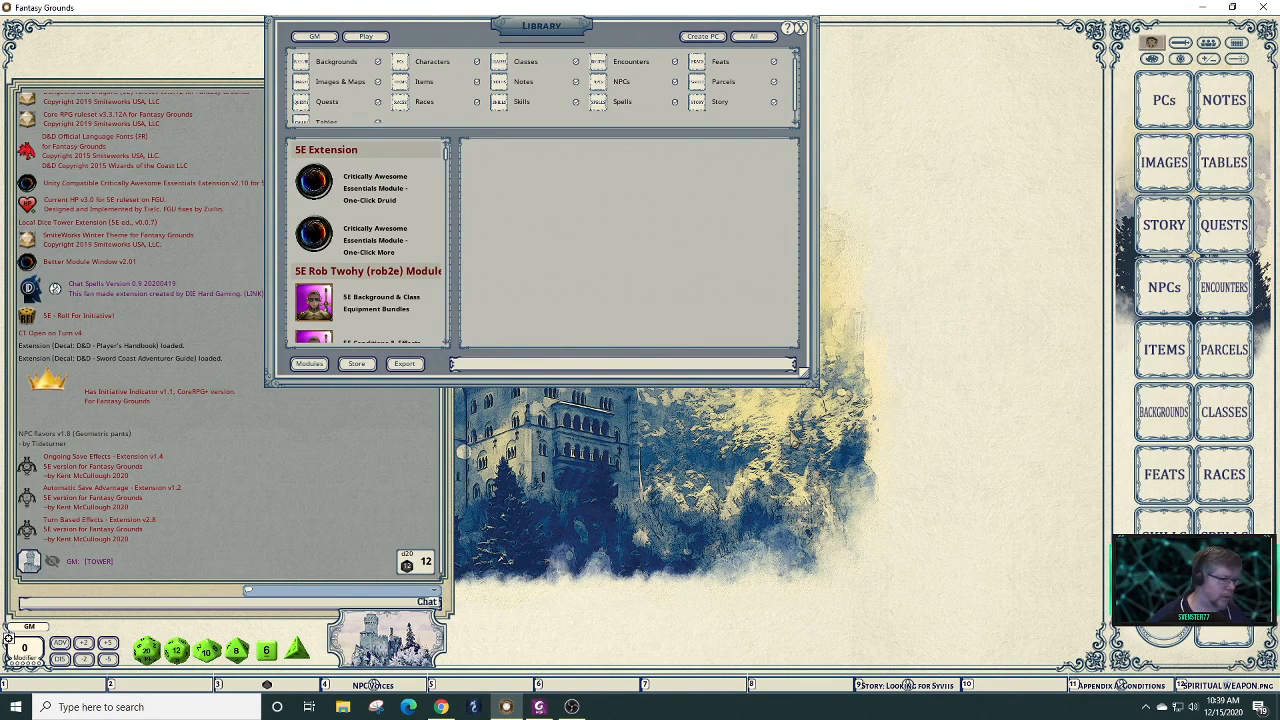
click(309, 364)
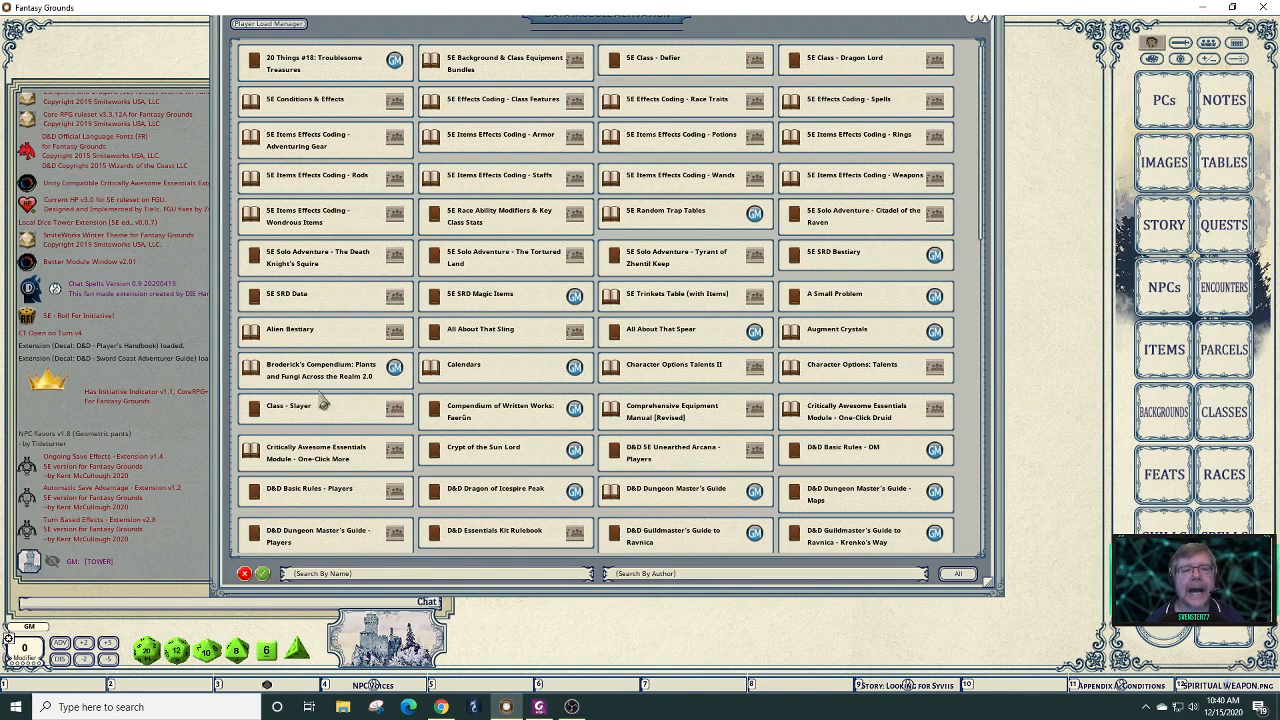
click(366, 574)
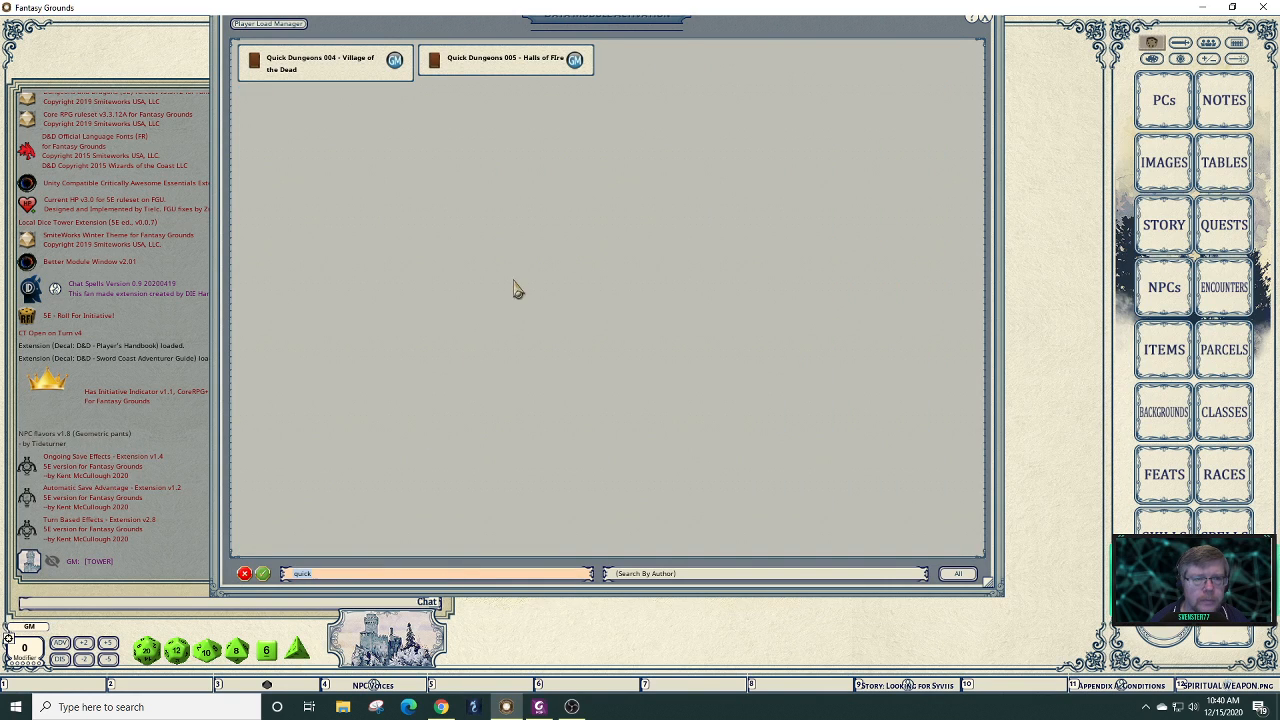
click(256, 68)
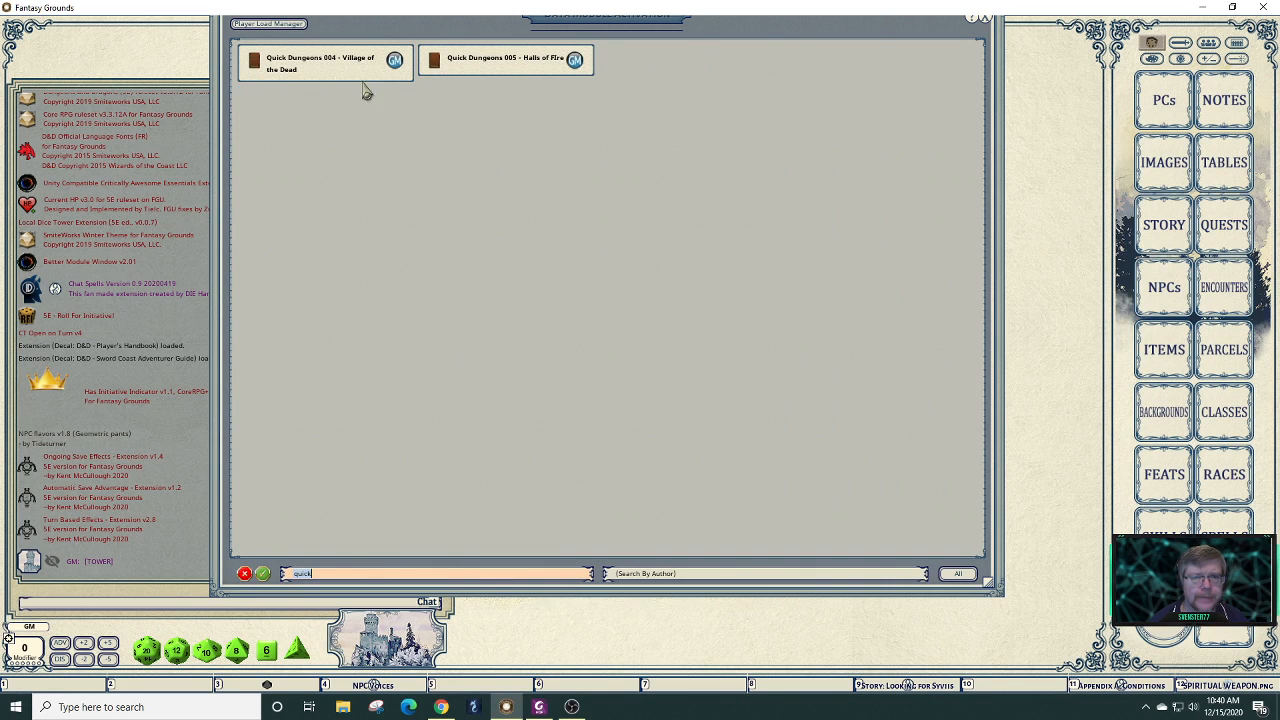
click(436, 66)
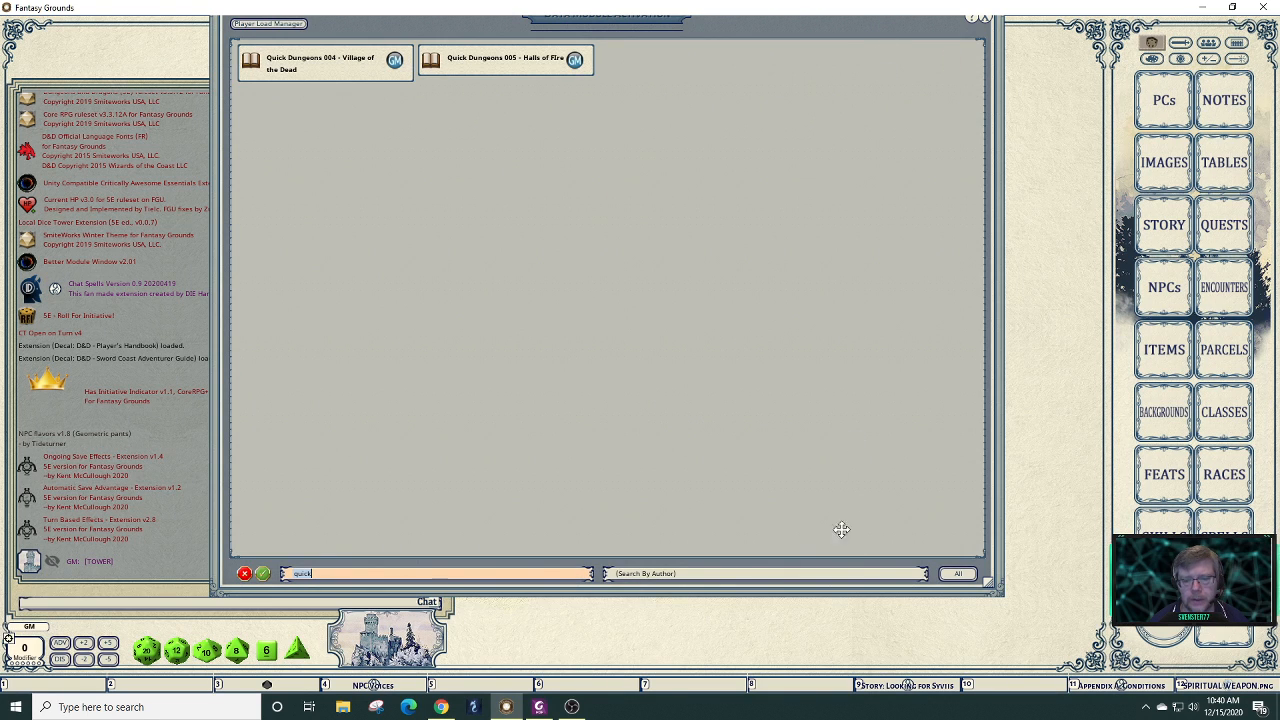
click(793, 37)
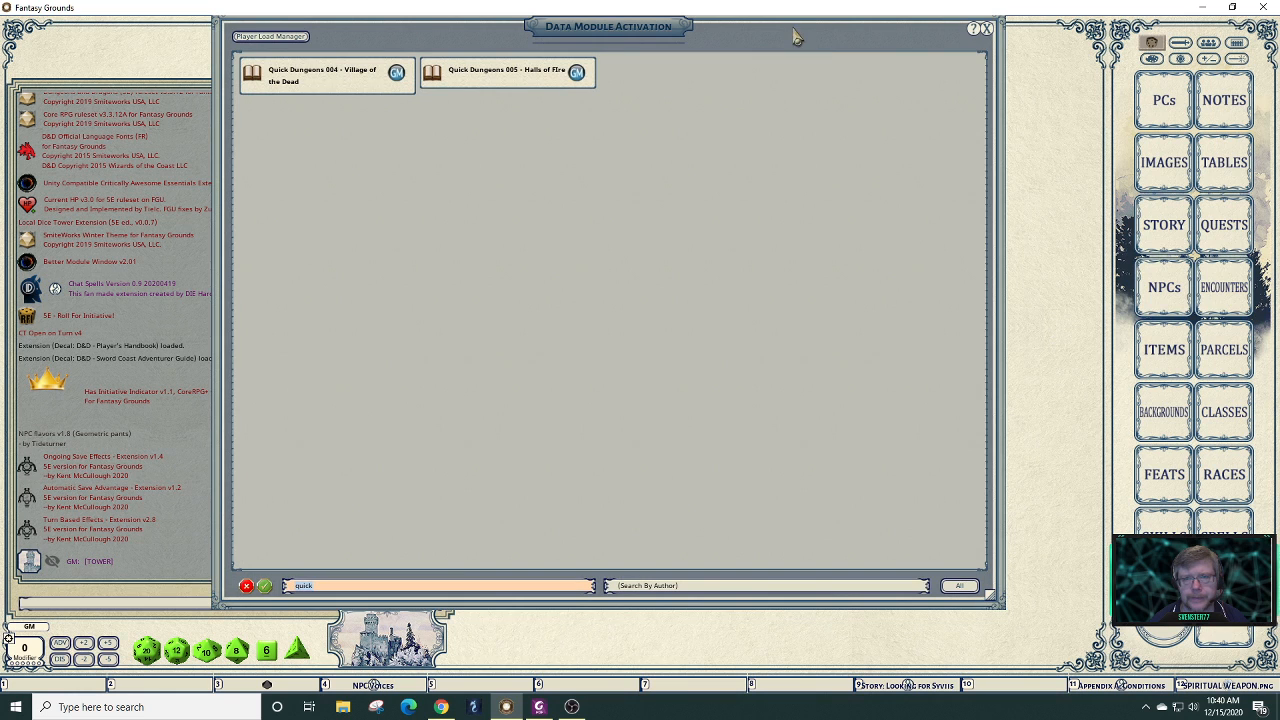
click(988, 33)
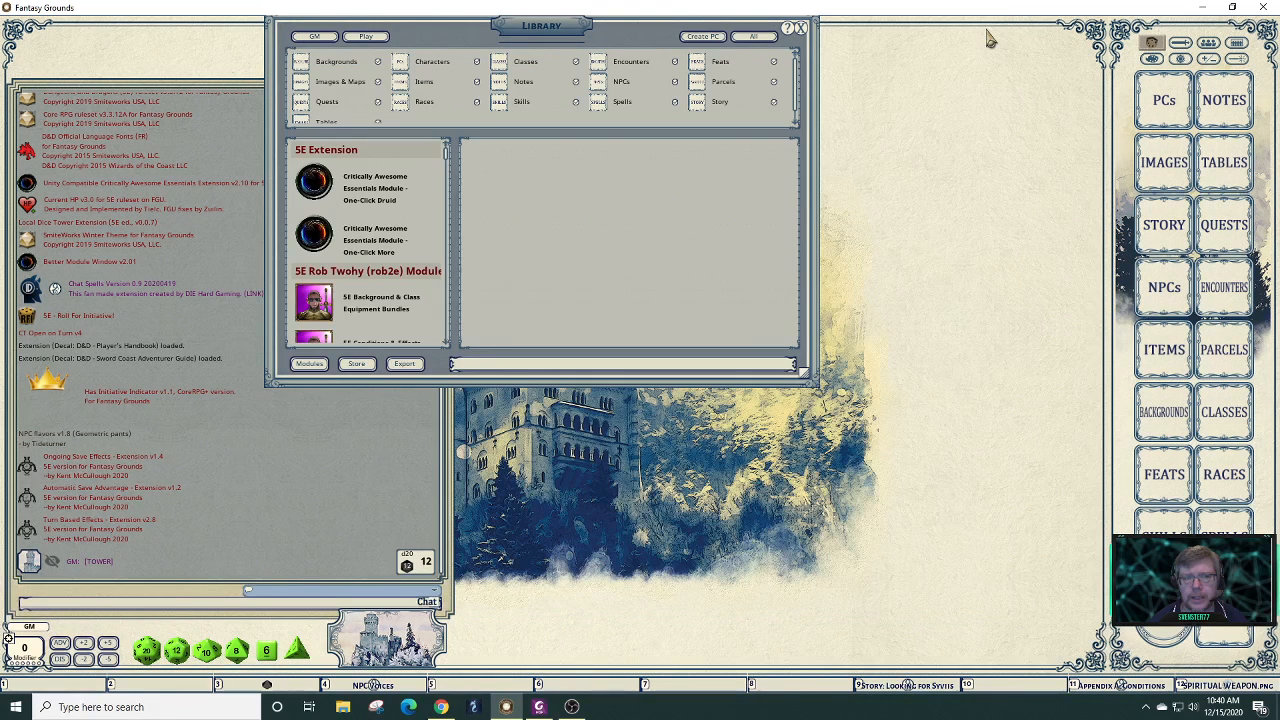
click(802, 31)
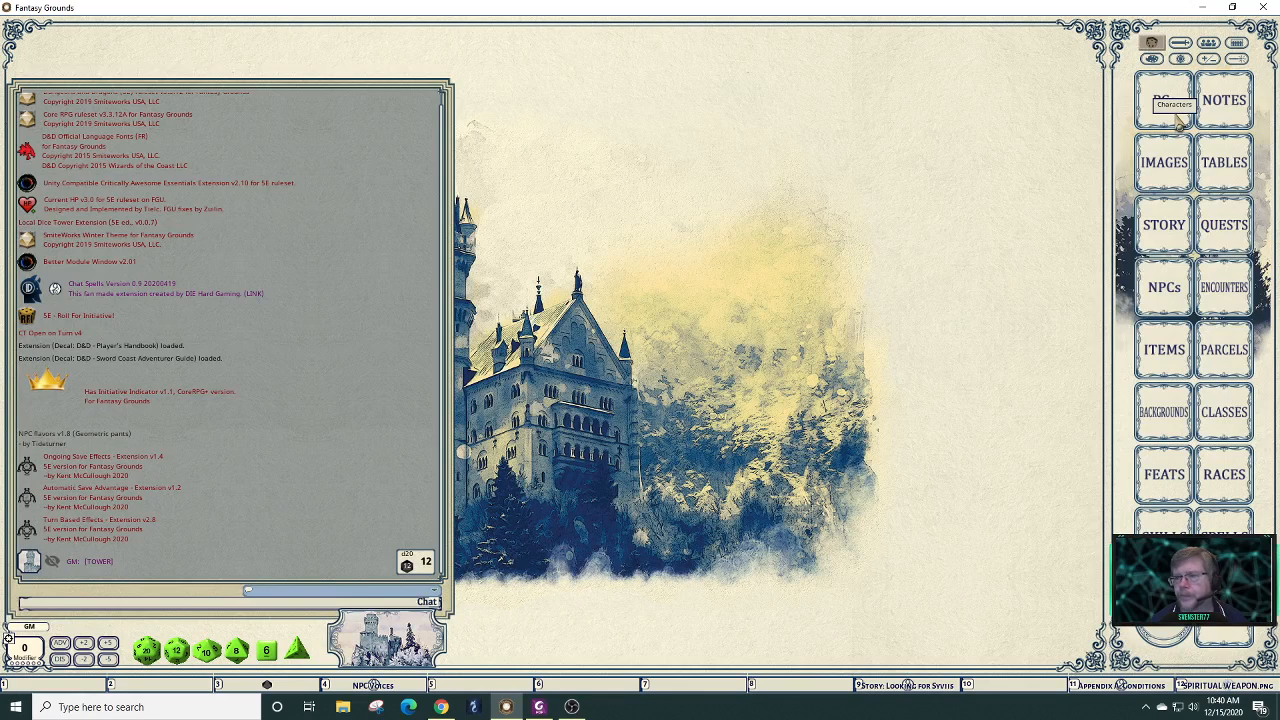
- Search the campaign's story entries for "quick" and close the story list
click(1162, 228)
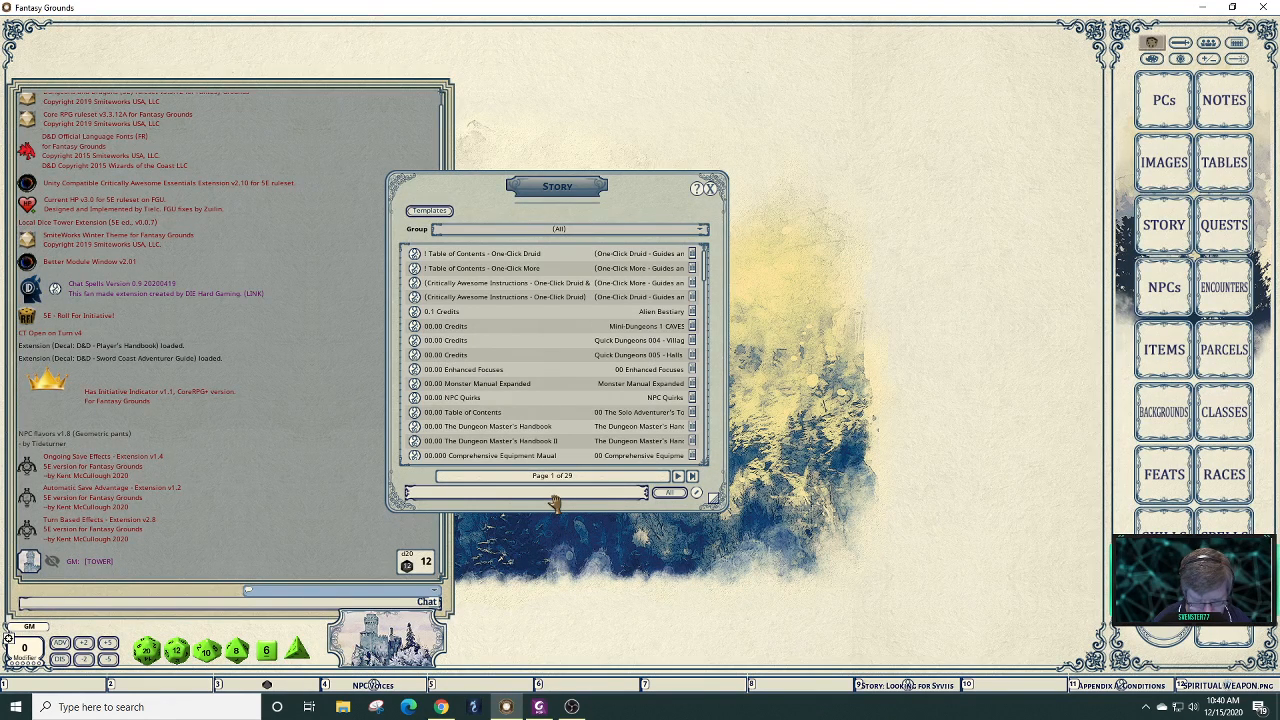
text(quick)
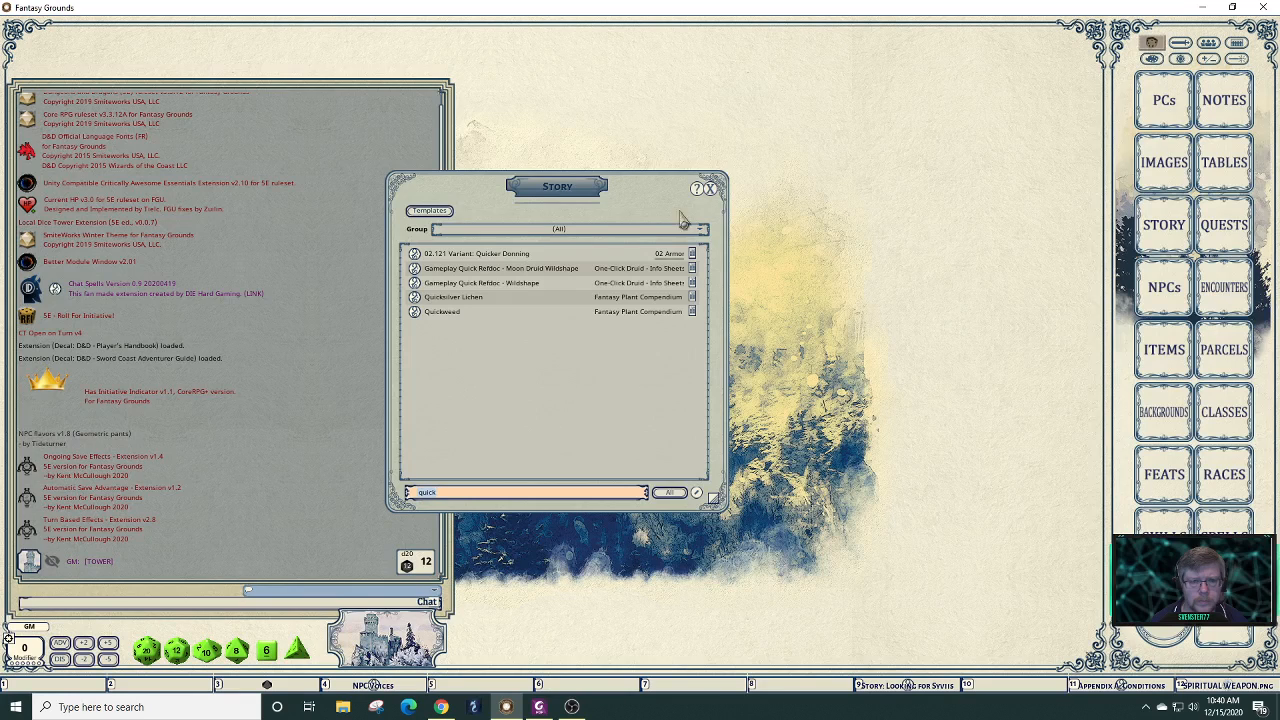
drag(677, 198, 848, 100)
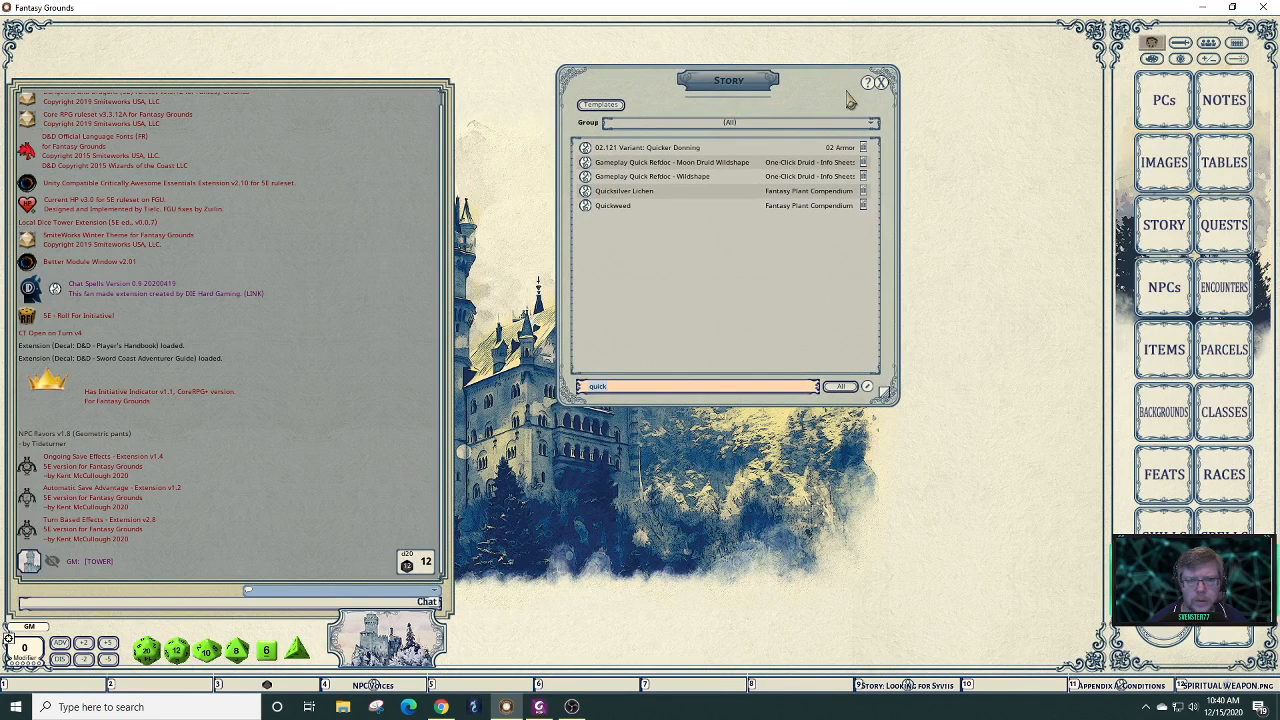
click(881, 82)
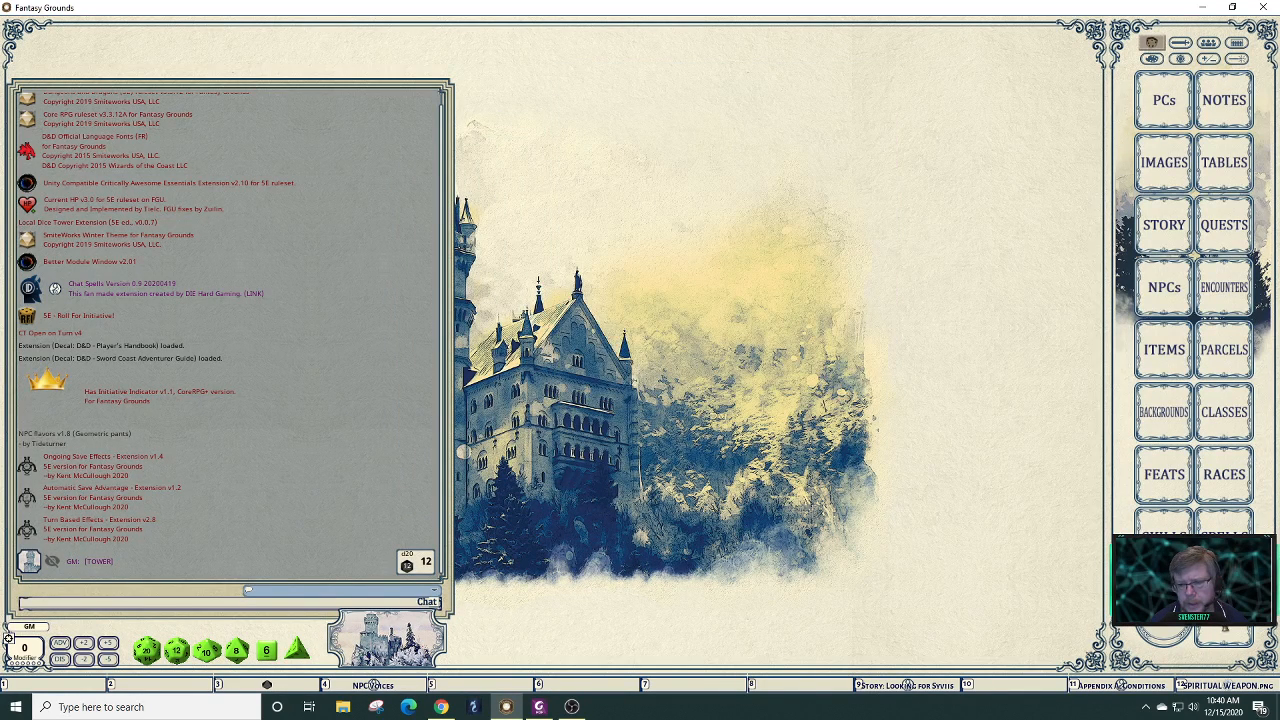
- Open the story list of Quick Dungeons 004 - Village of the Dead from the library and set both windows apart
click(1224, 625)
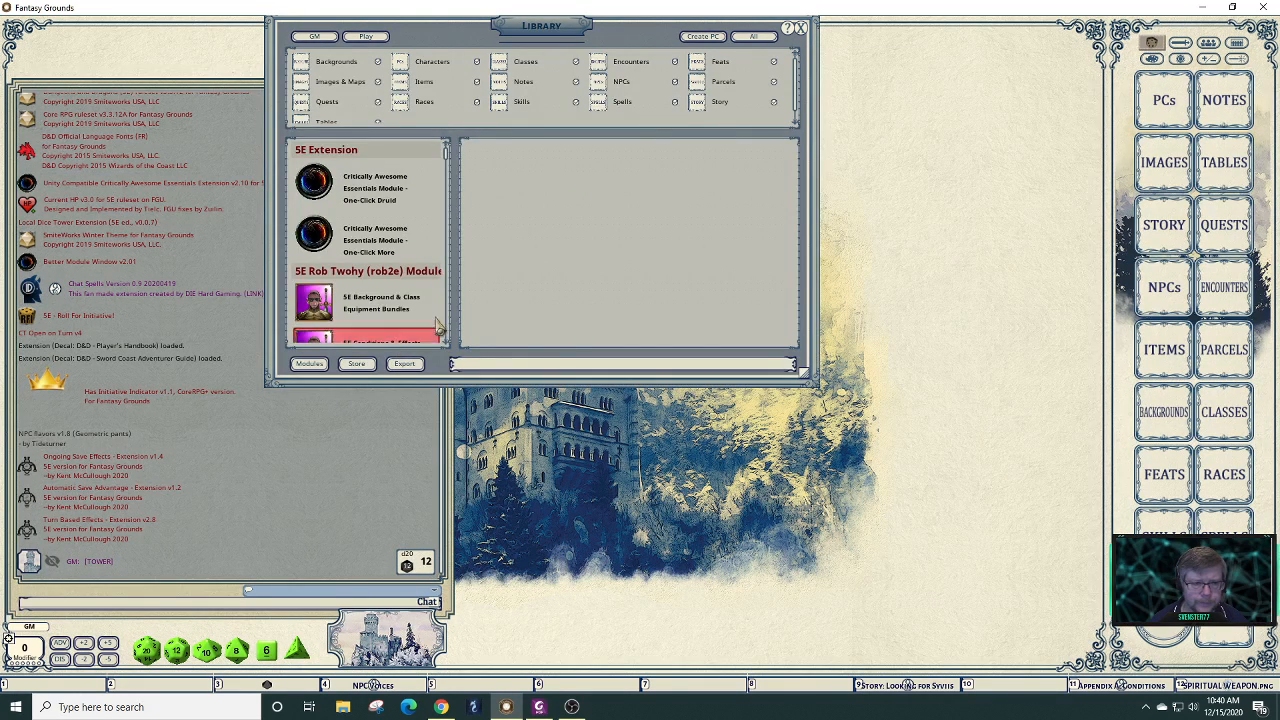
scroll(450, 195, down, 5)
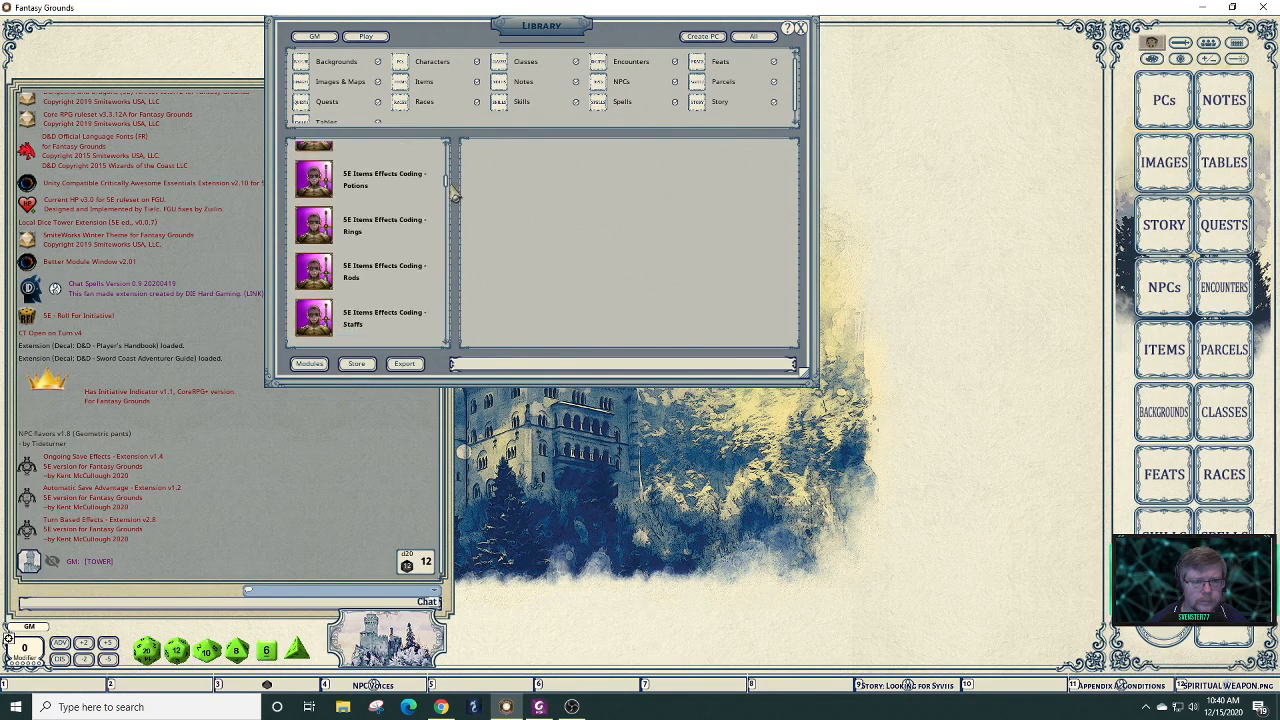
scroll(452, 200, down, 5)
scroll(452, 222, down, 3)
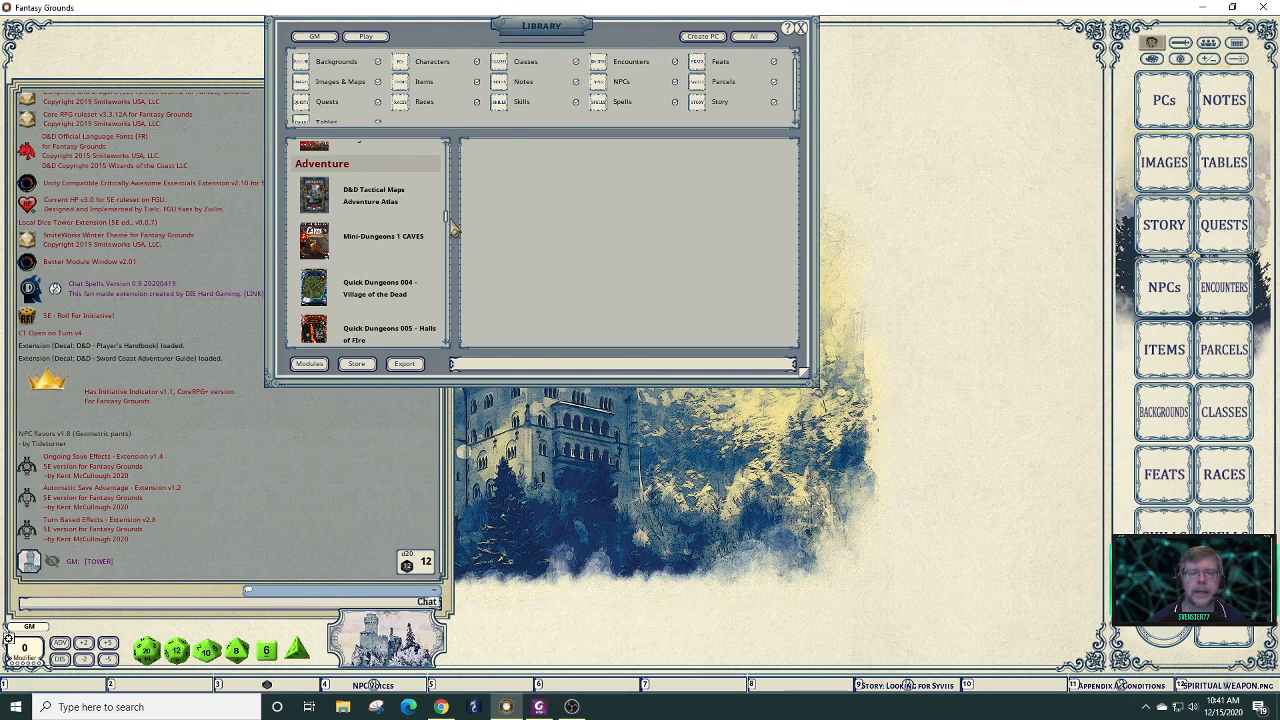
scroll(453, 228, down, 2)
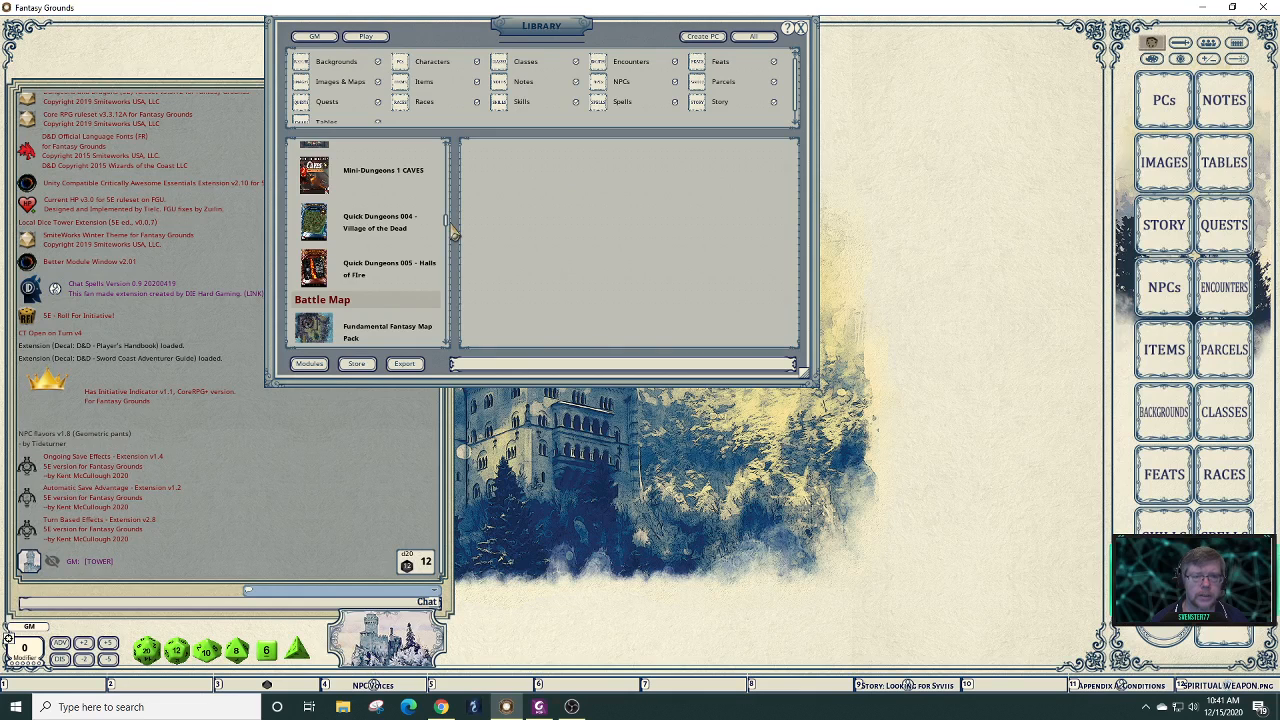
mouse_move(452, 232)
mouse_down()
mouse_move(454, 245)
mouse_move(452, 222)
mouse_up()
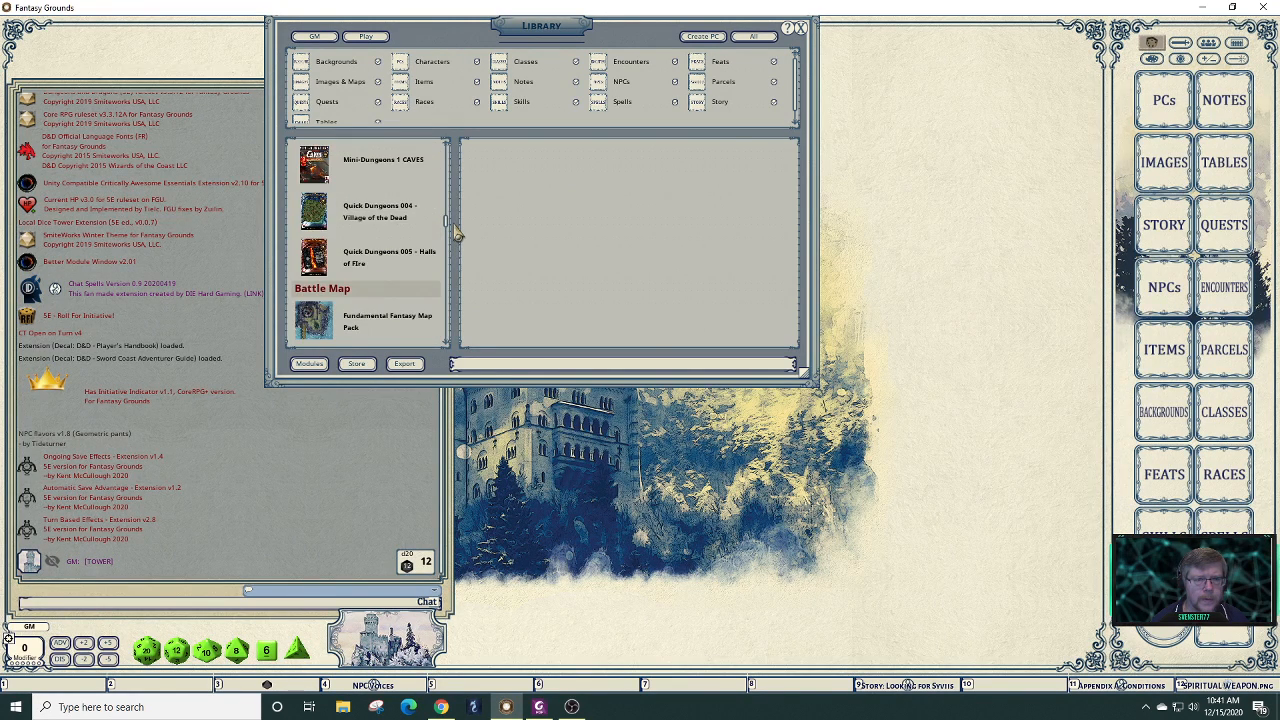
click(366, 212)
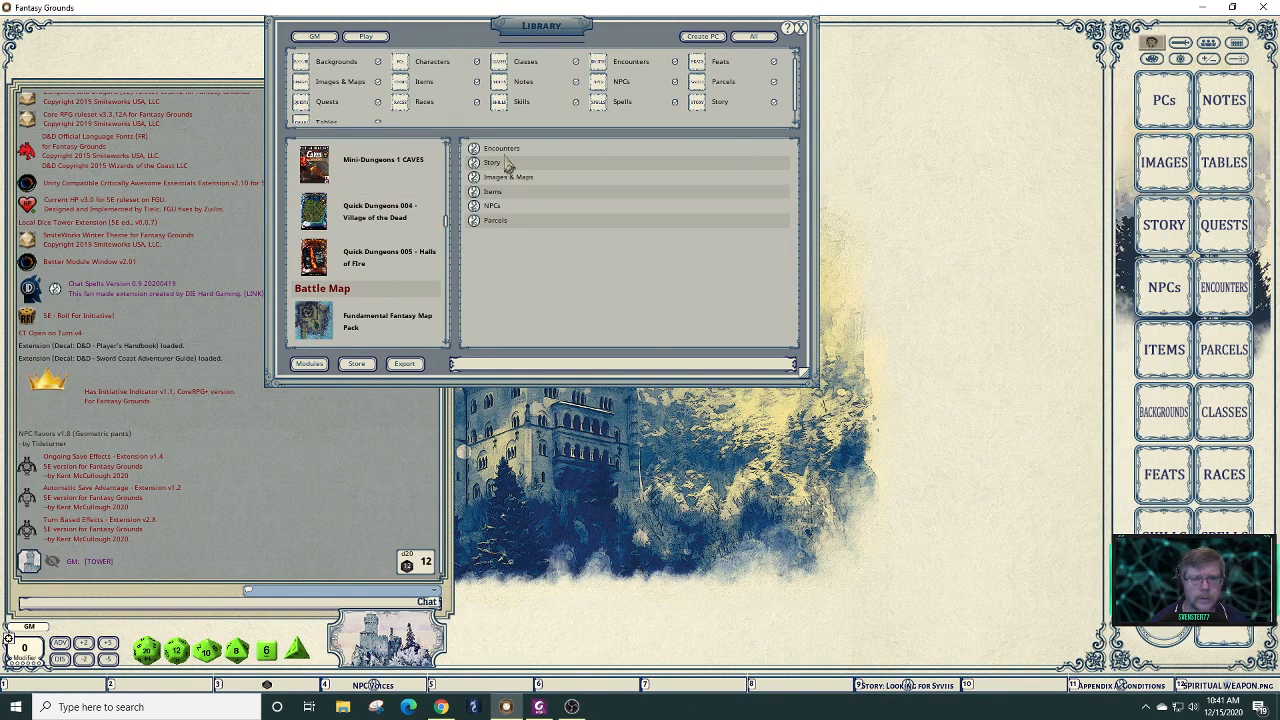
click(492, 162)
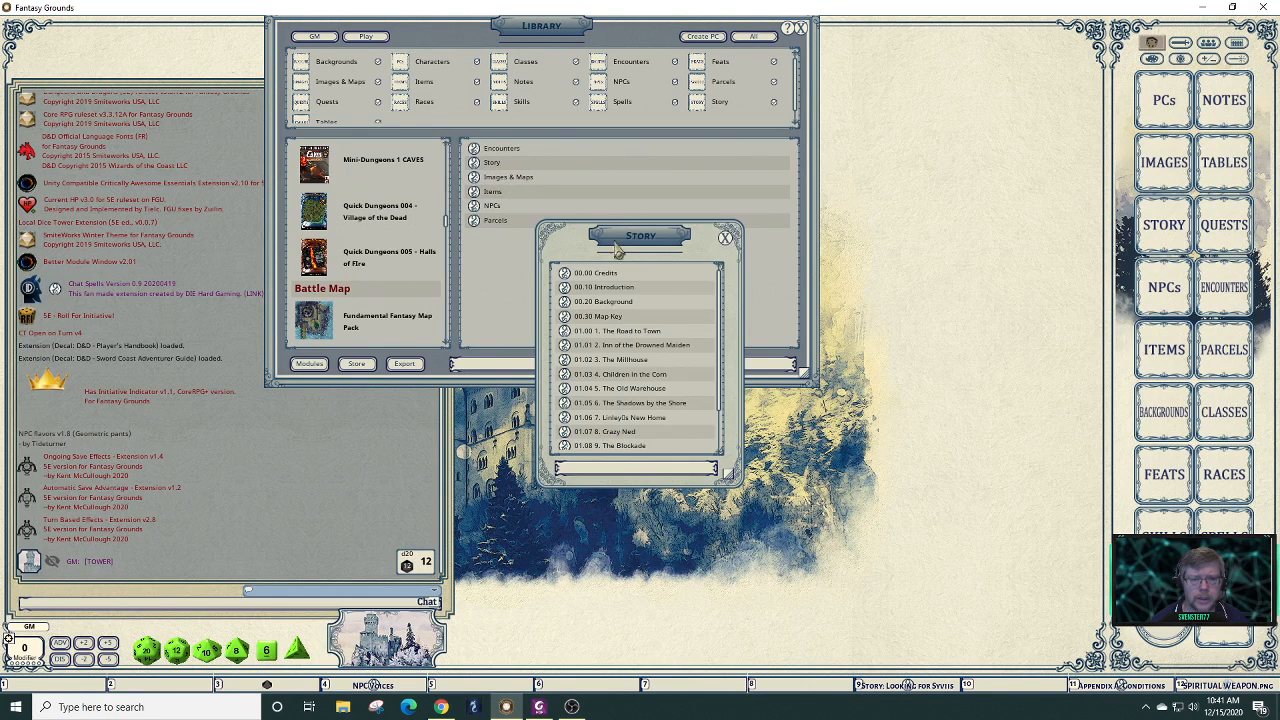
drag(657, 254, 942, 66)
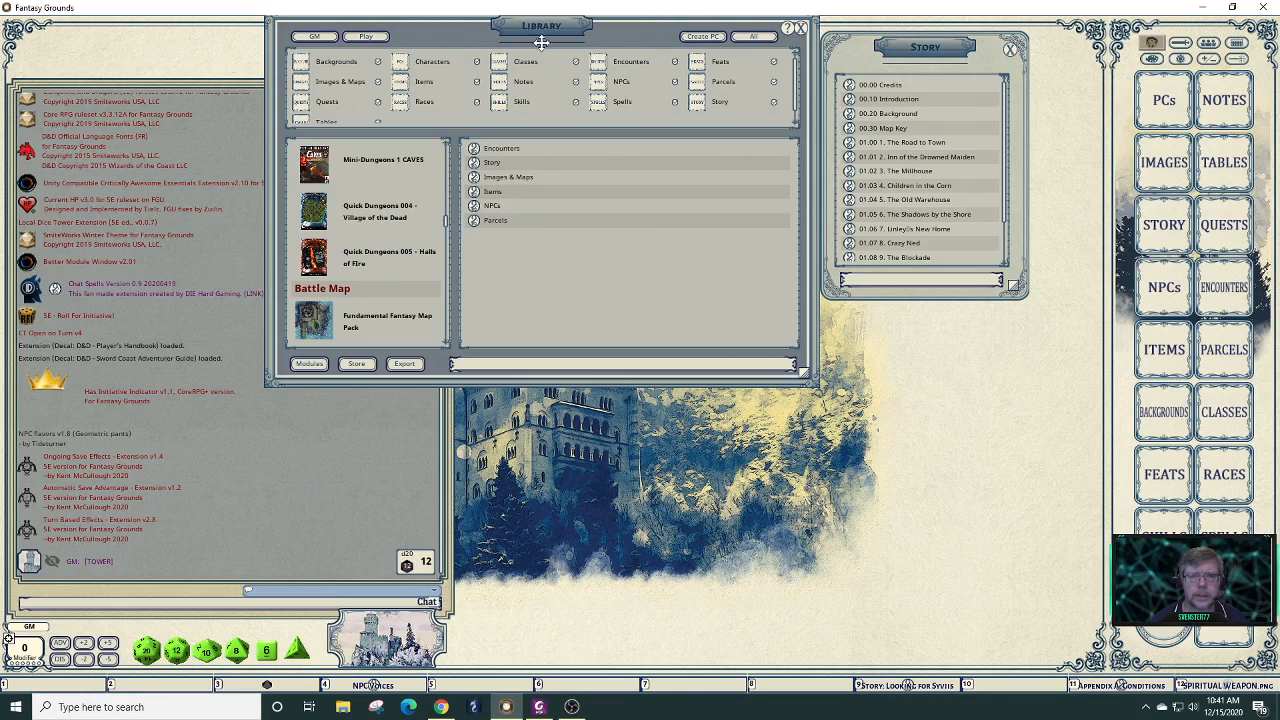
drag(620, 26, 380, 49)
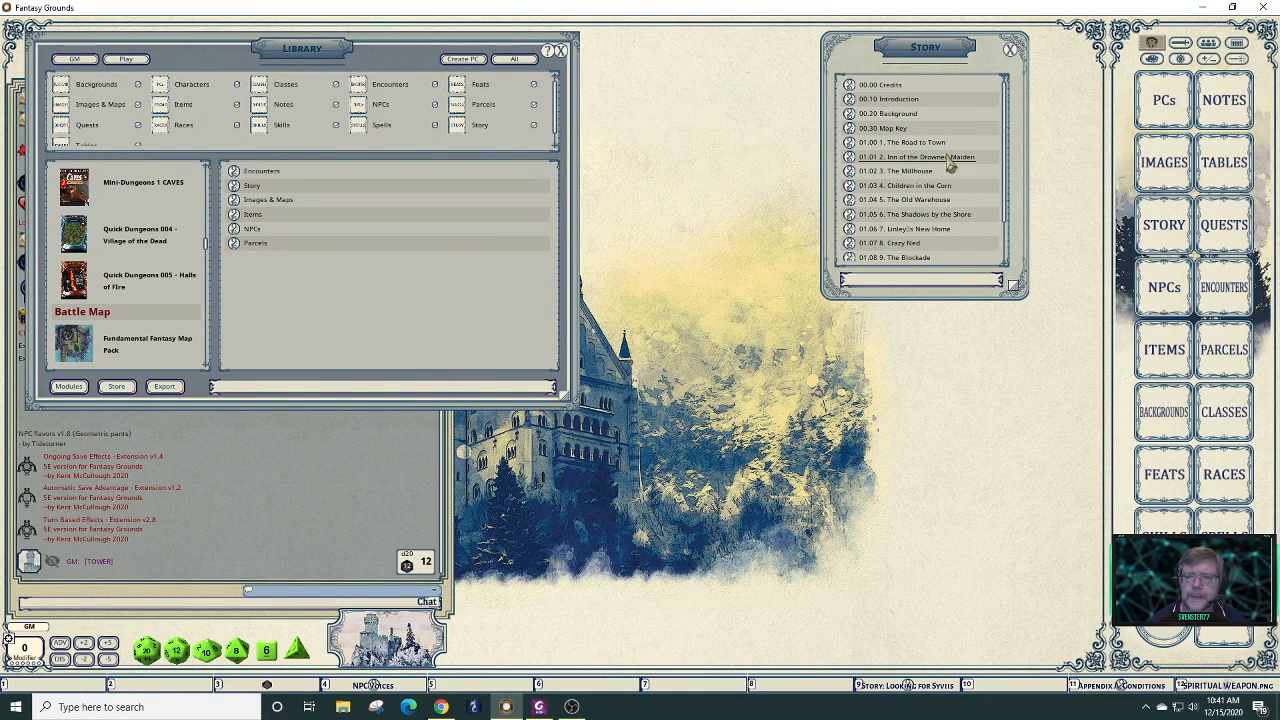
- Read the 00.10 Introduction and 00.20 Background entries, place the entry between the library and story list, and review the remaining story titles
click(850, 99)
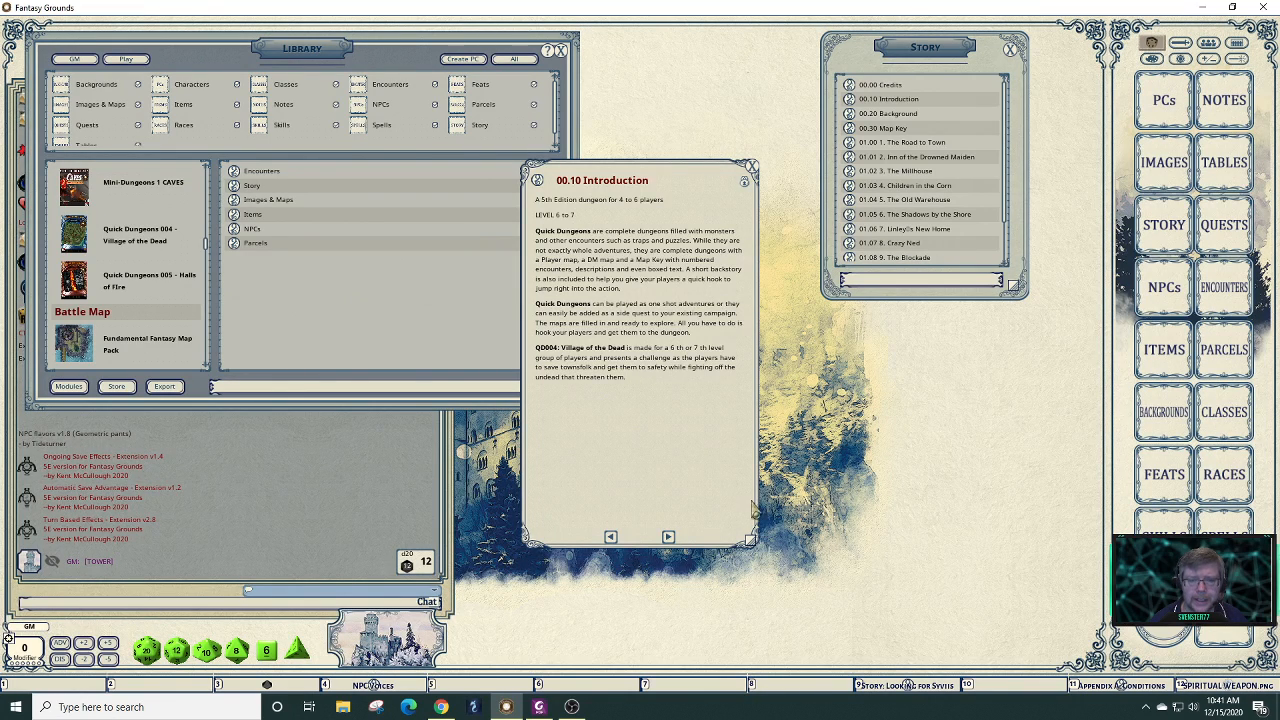
click(668, 538)
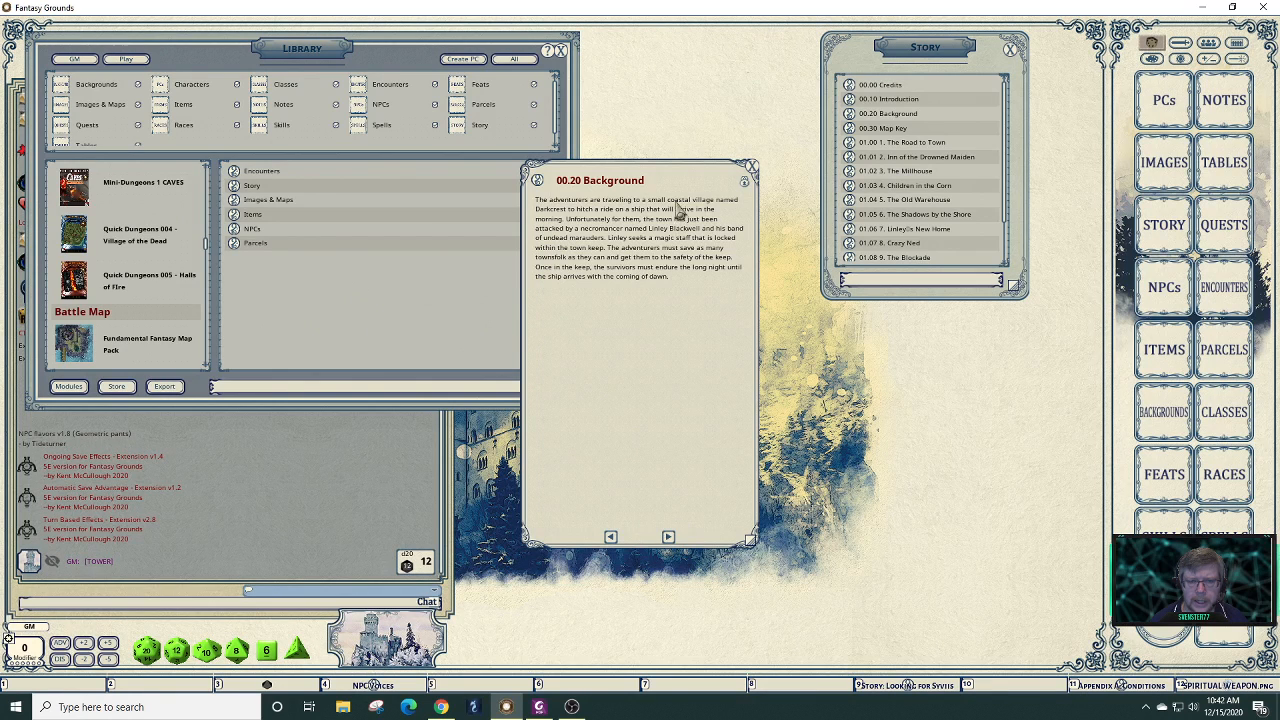
drag(687, 183, 752, 143)
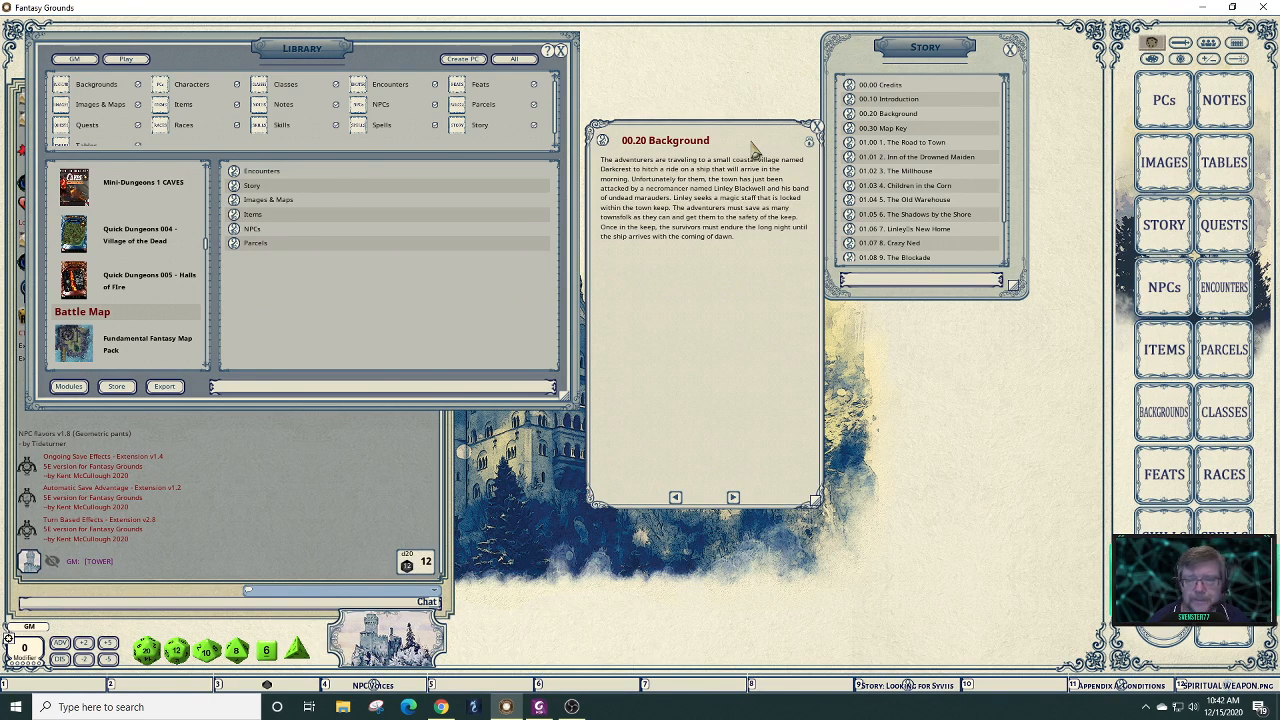
drag(752, 142, 752, 50)
drag(861, 62, 883, 62)
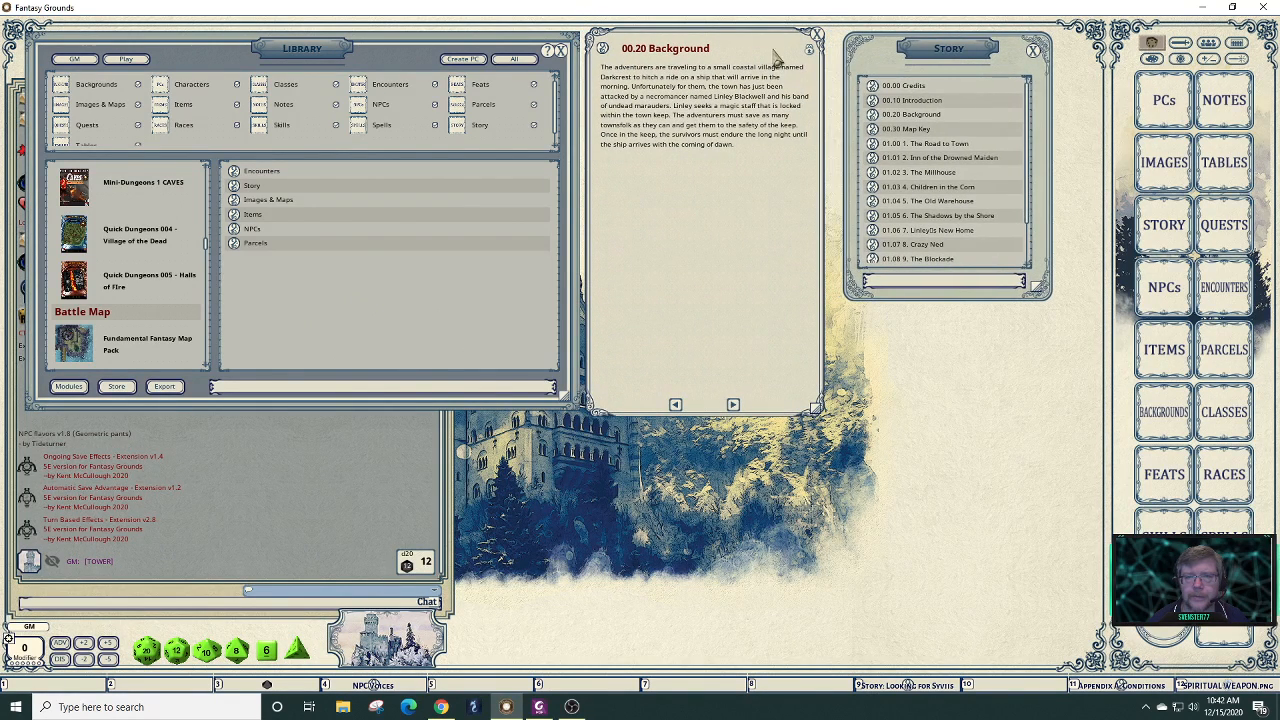
drag(771, 52, 785, 56)
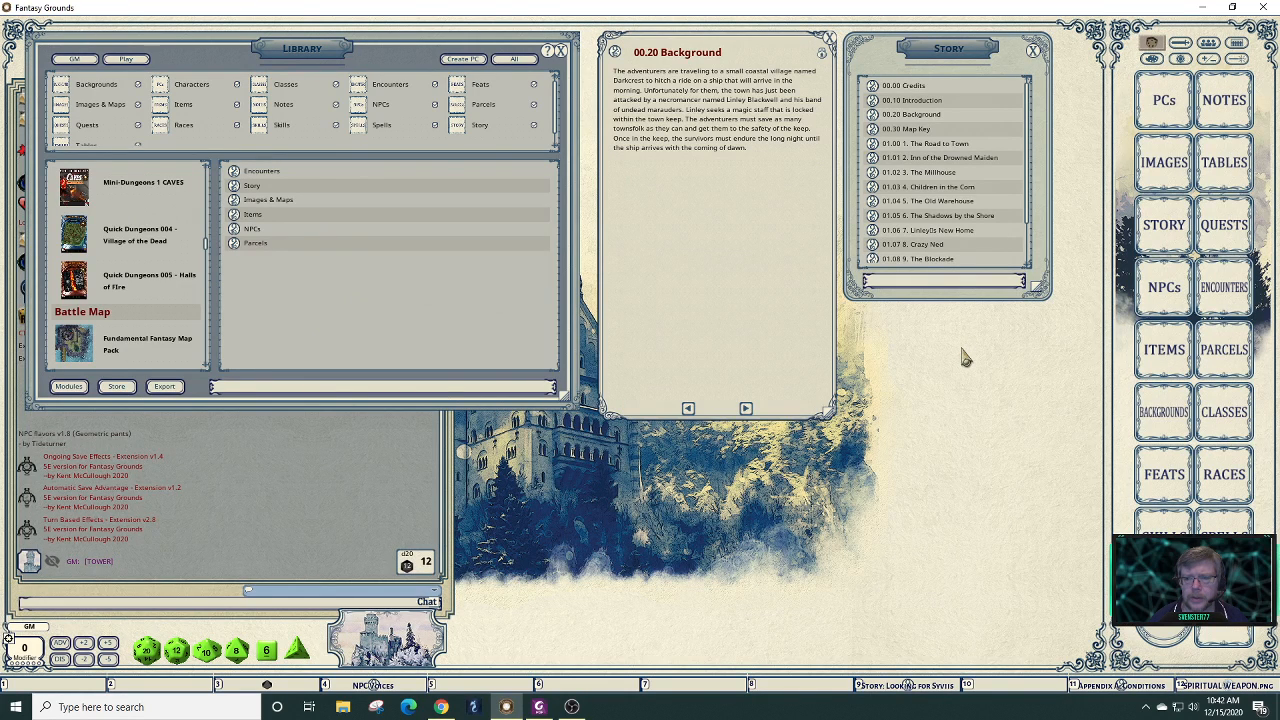
drag(1031, 155, 1031, 250)
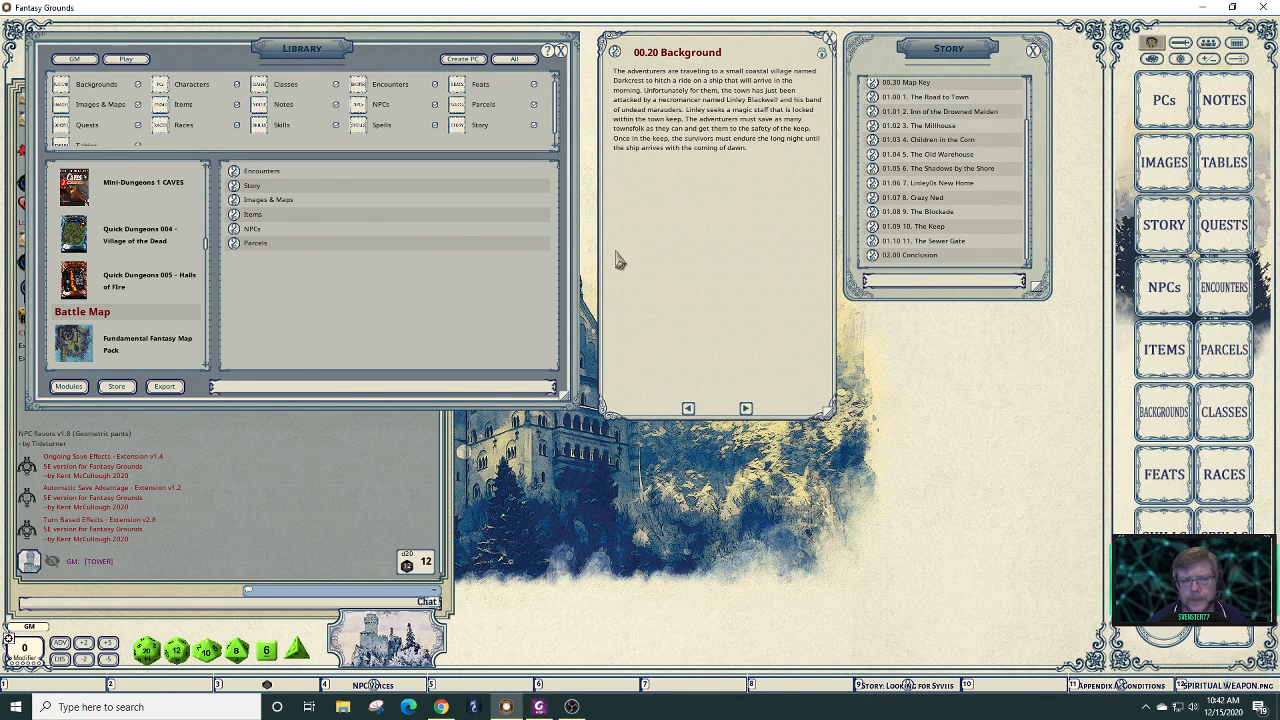
- View the Village of the Dead DM Map FG from the module's images and maps, then close the map and its list
click(240, 200)
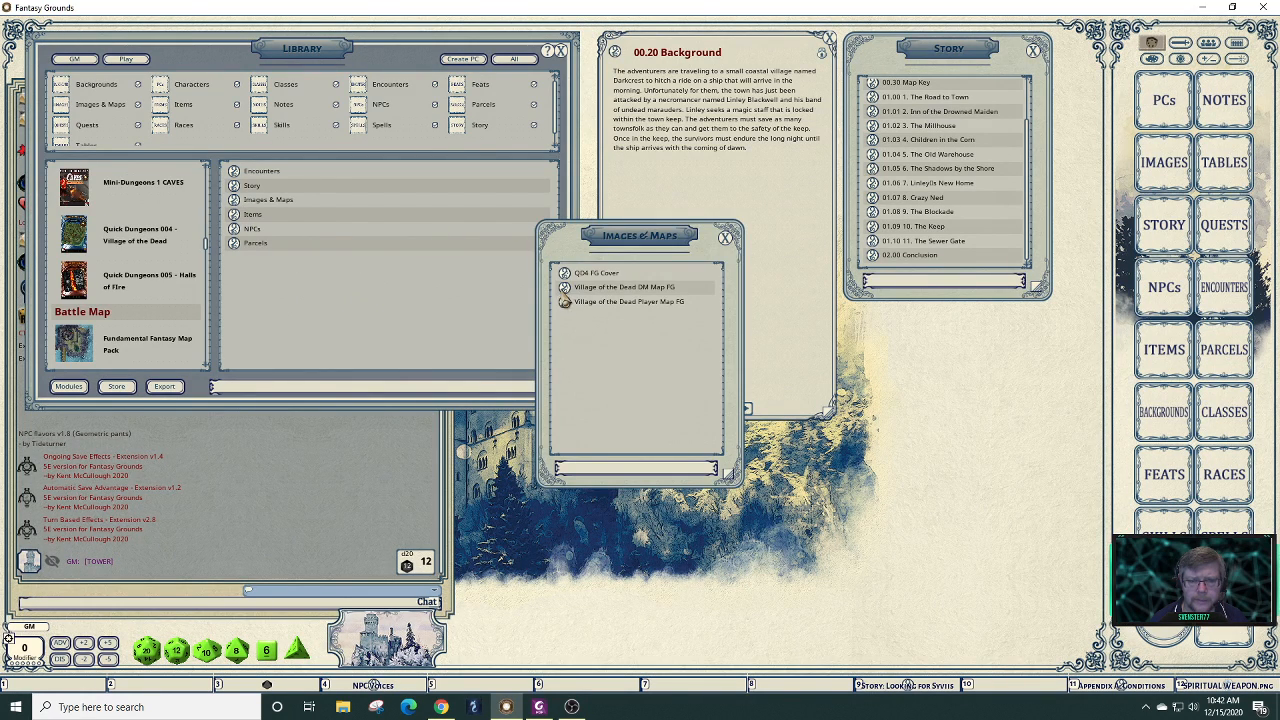
click(564, 289)
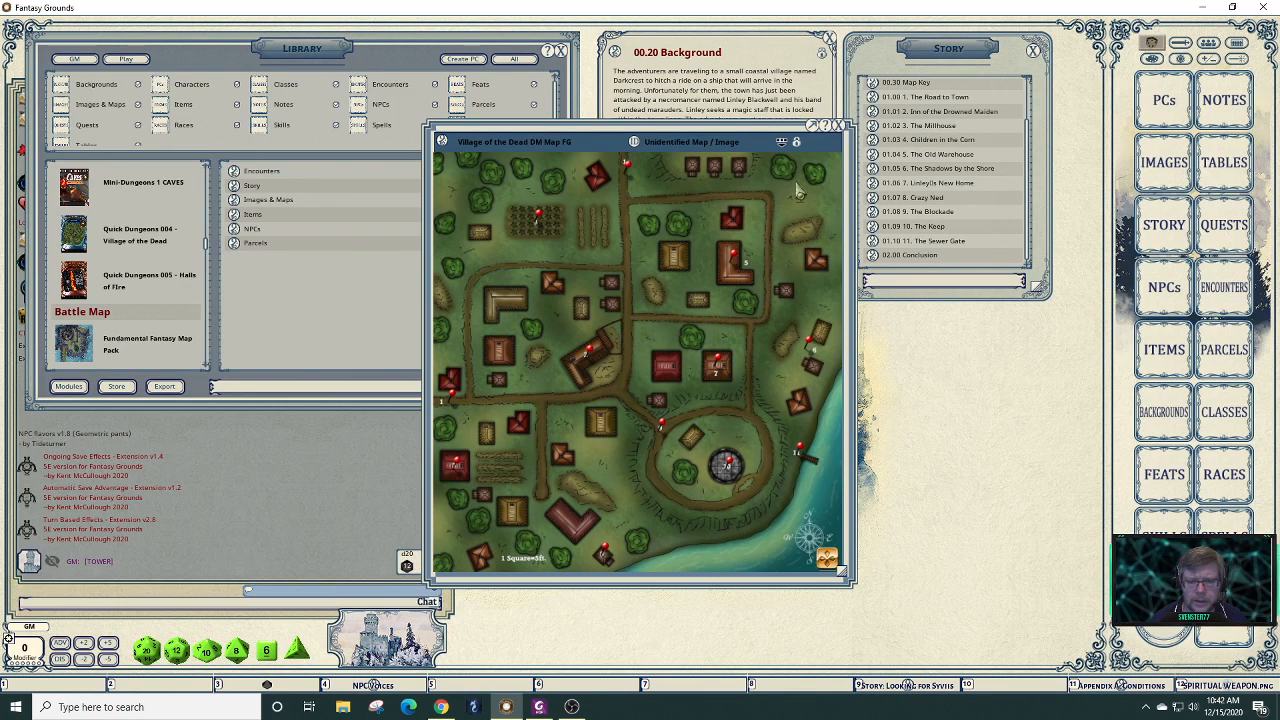
click(840, 130)
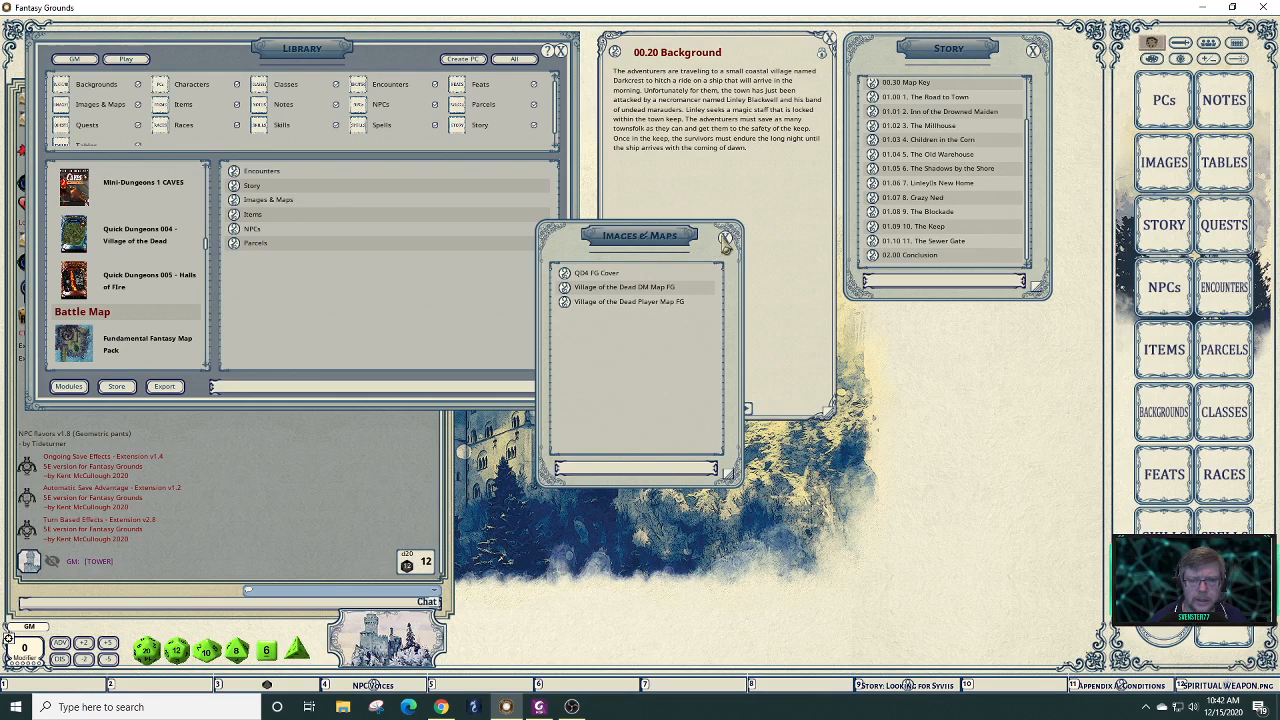
click(725, 237)
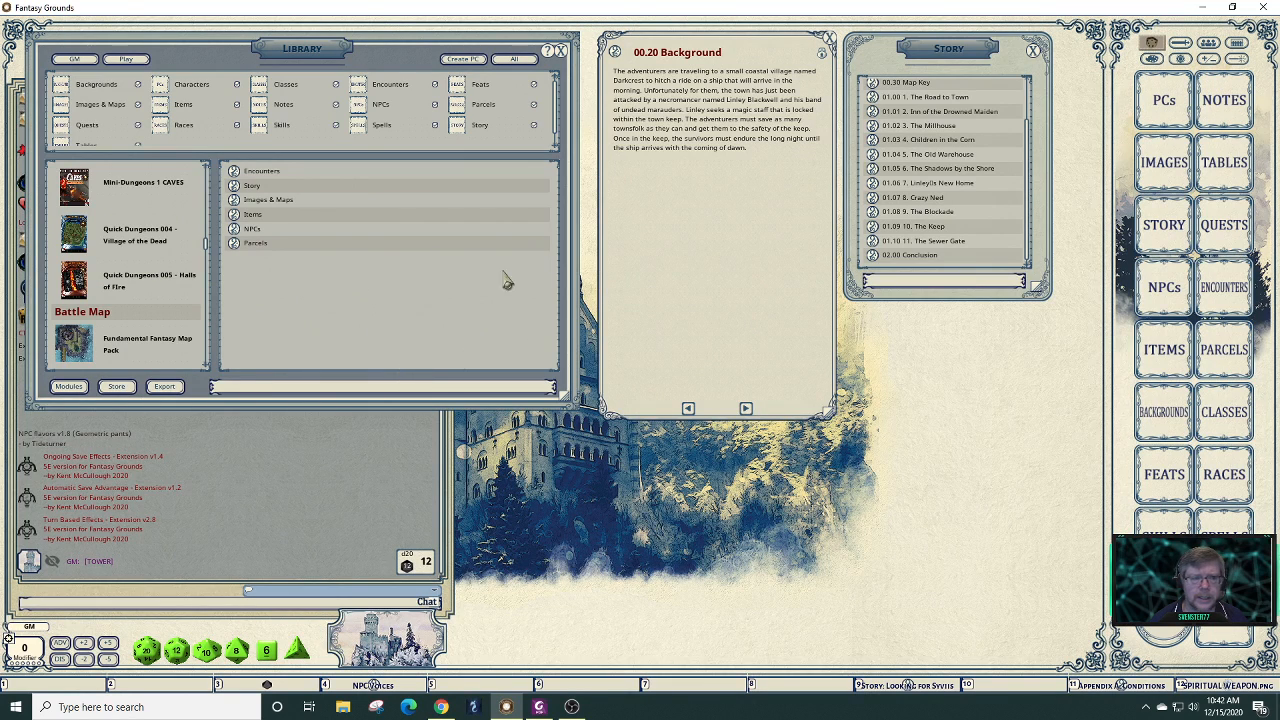
- Open the Halls of Fire FG DM Map from the module's images and maps, place it below the library entries, and bring the library forward
click(262, 201)
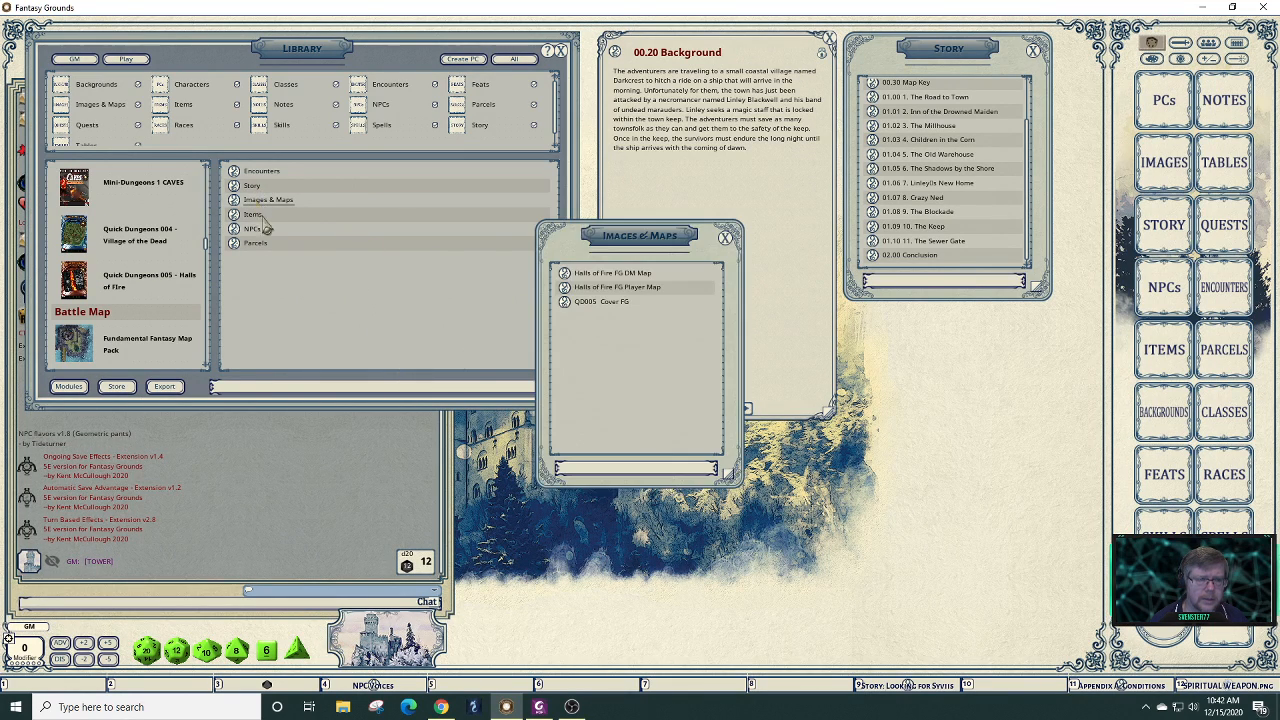
click(564, 290)
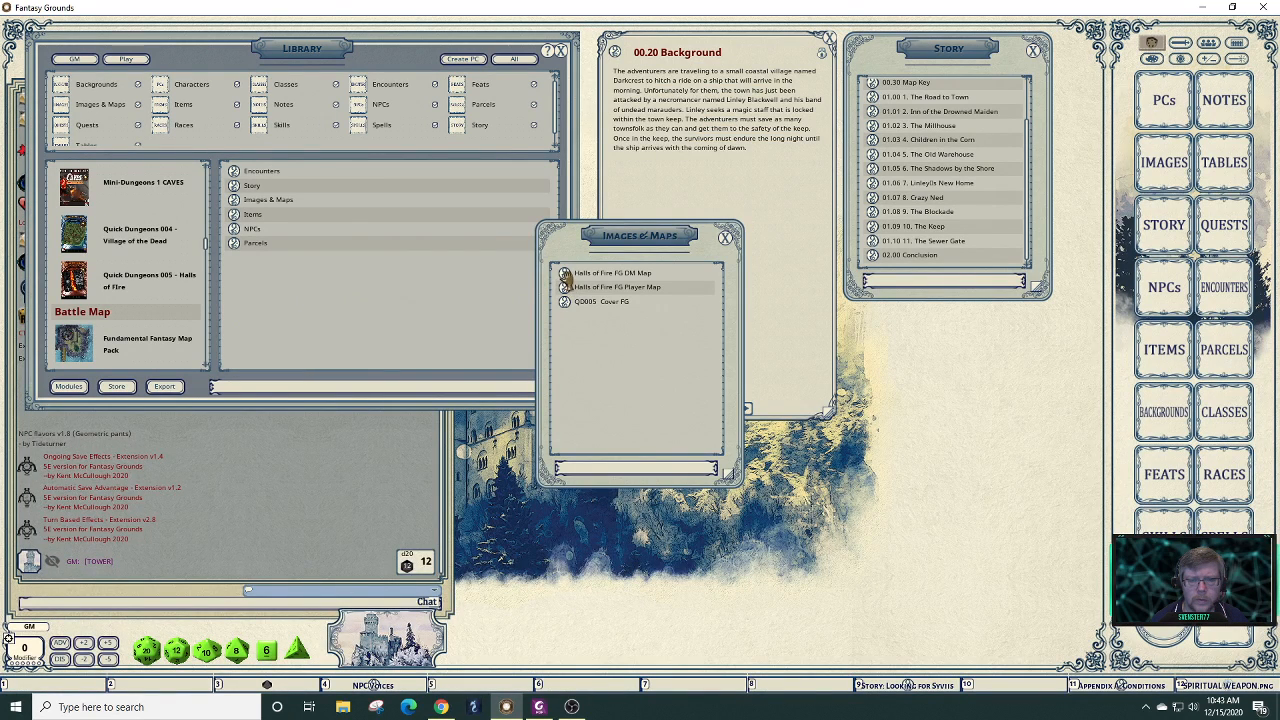
click(564, 274)
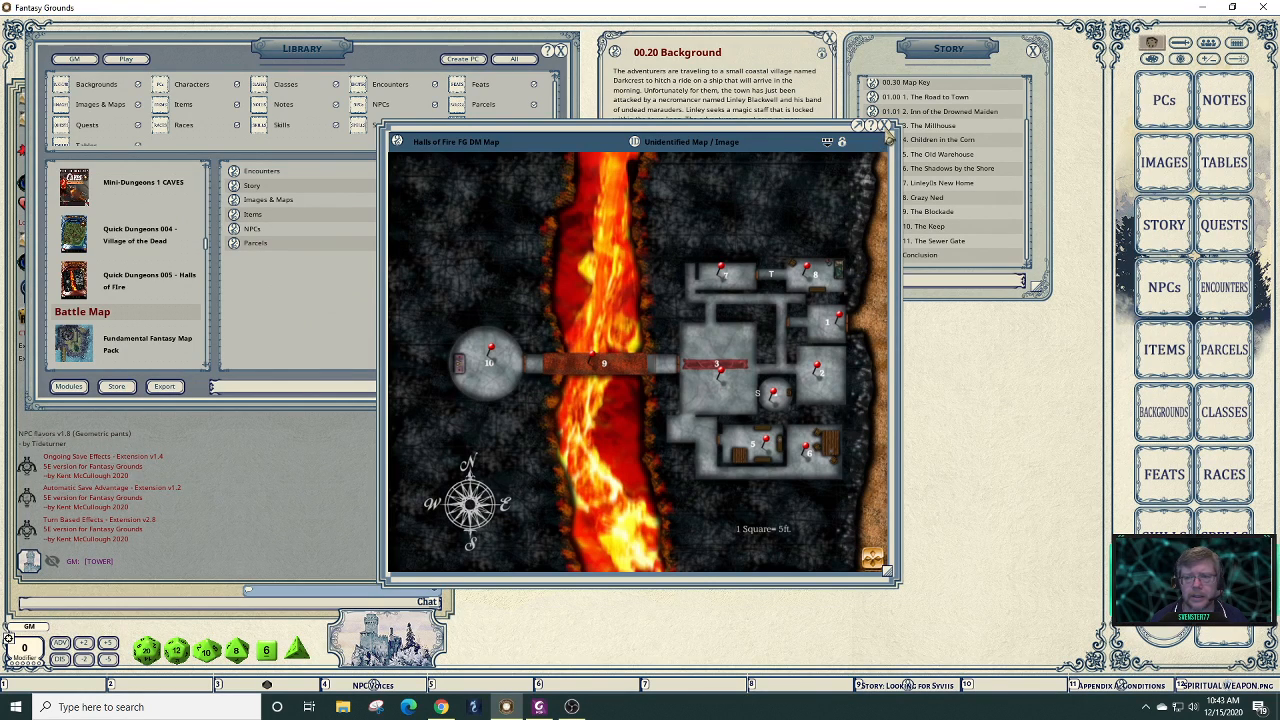
drag(771, 141, 820, 195)
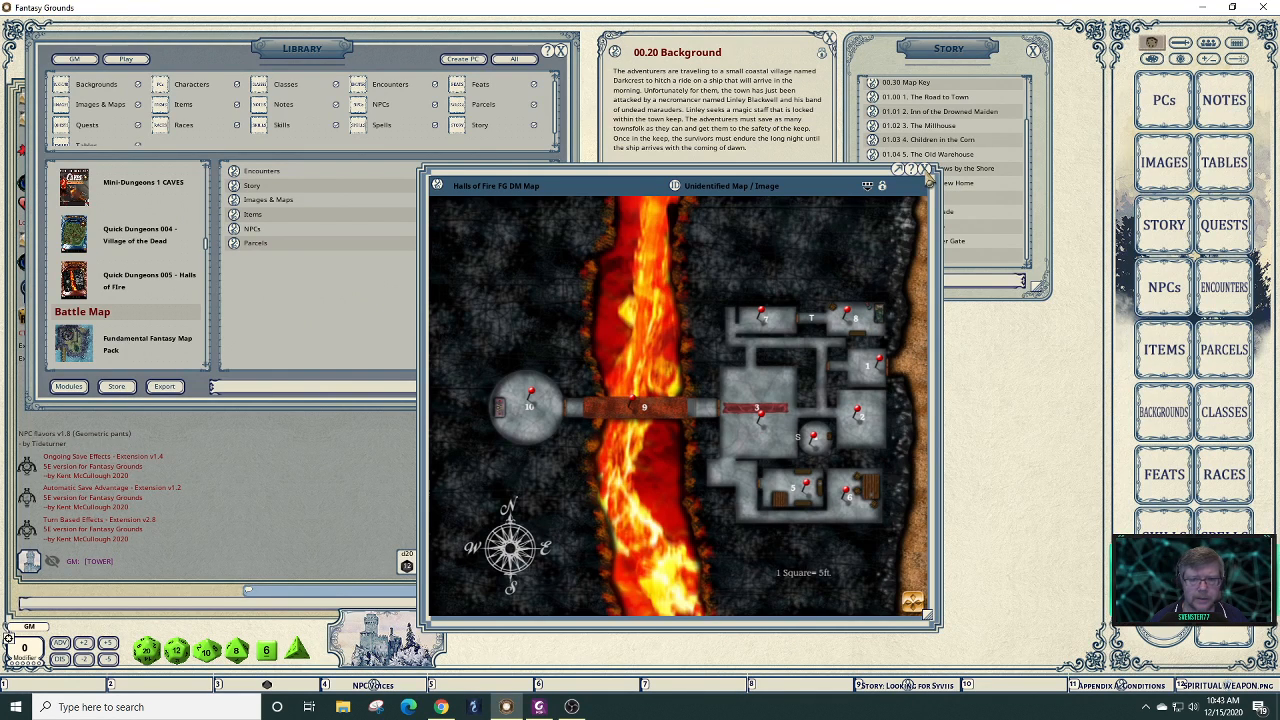
drag(715, 185, 316, 290)
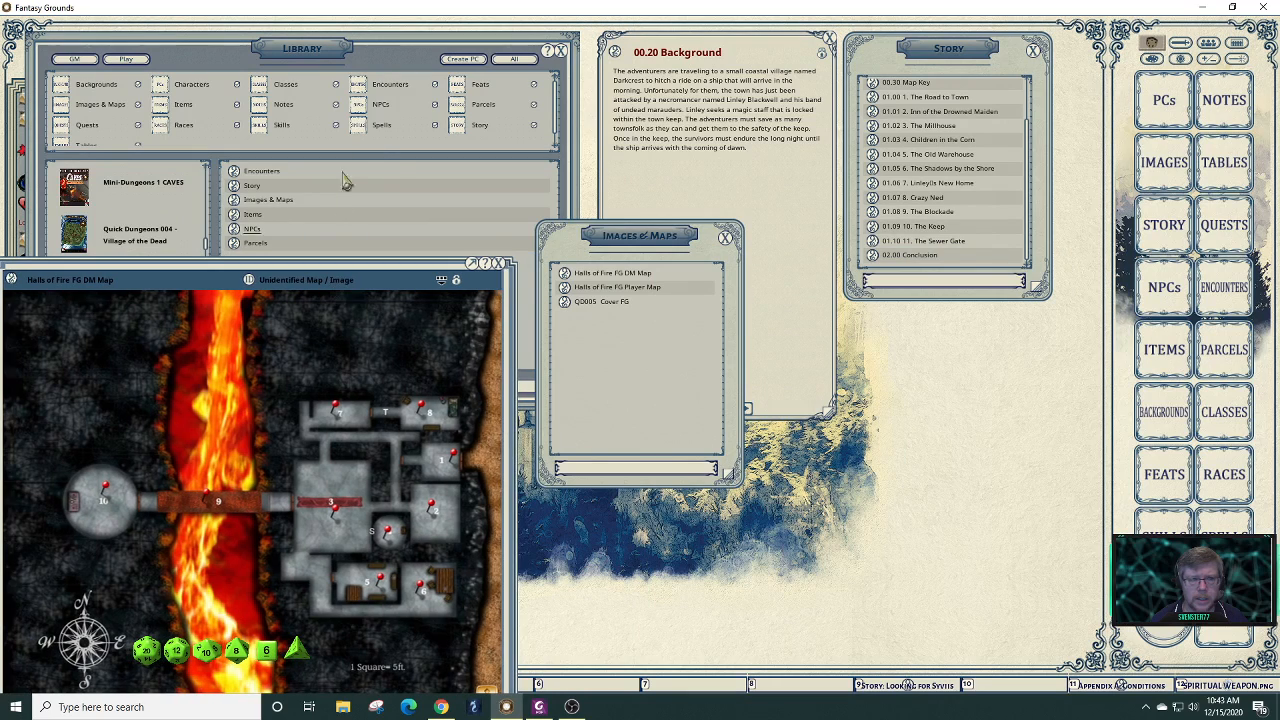
click(476, 158)
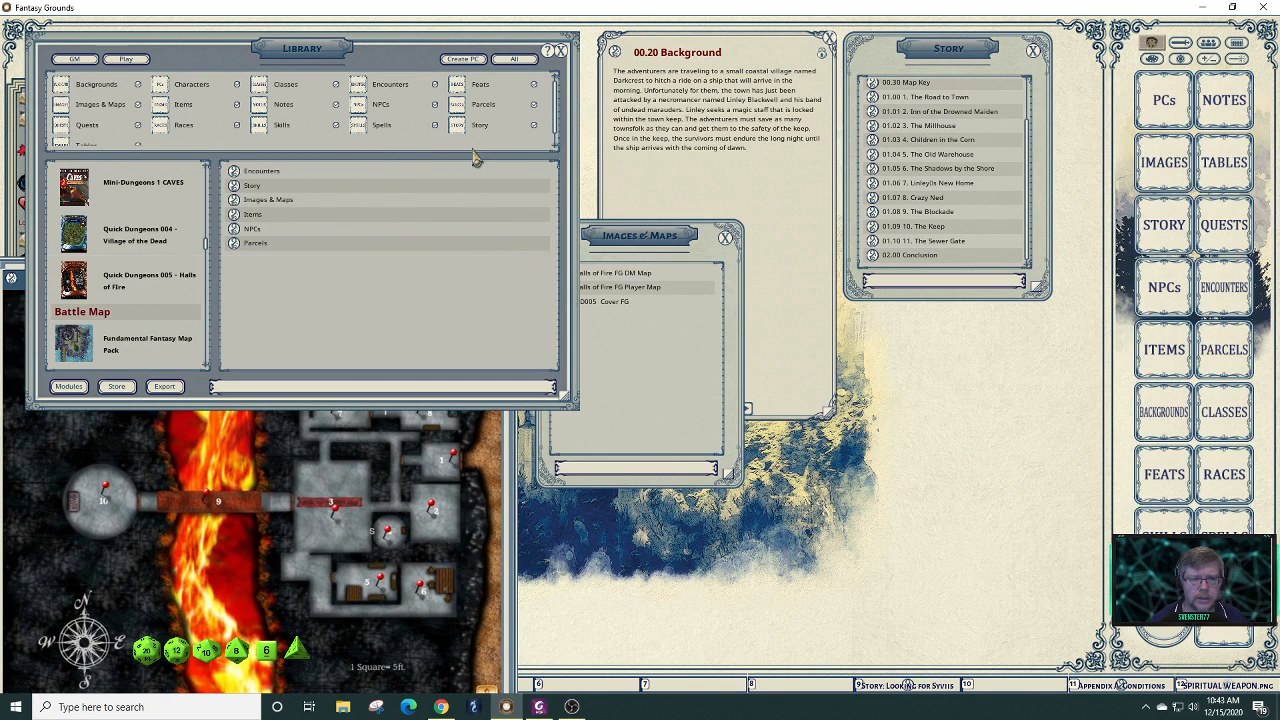
- Open the Halls of Fire story list, read the 00.20 Background entry, and move the entry clear of the list
click(252, 186)
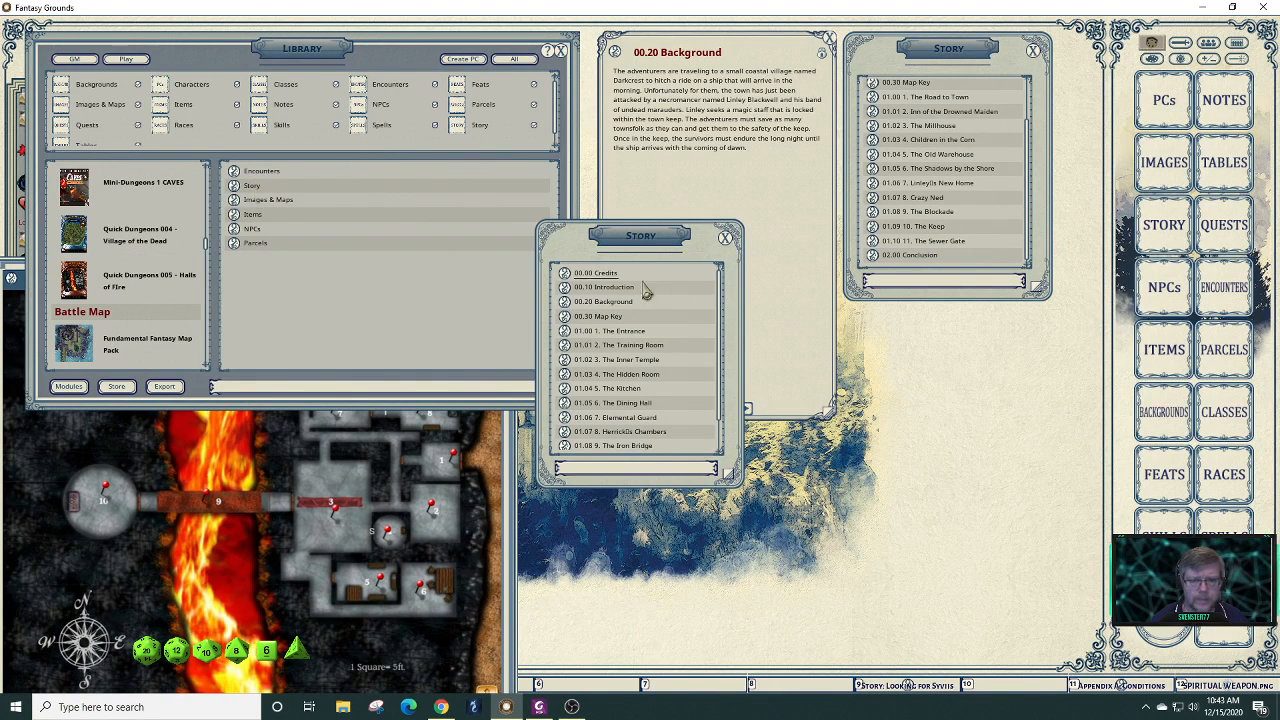
click(565, 302)
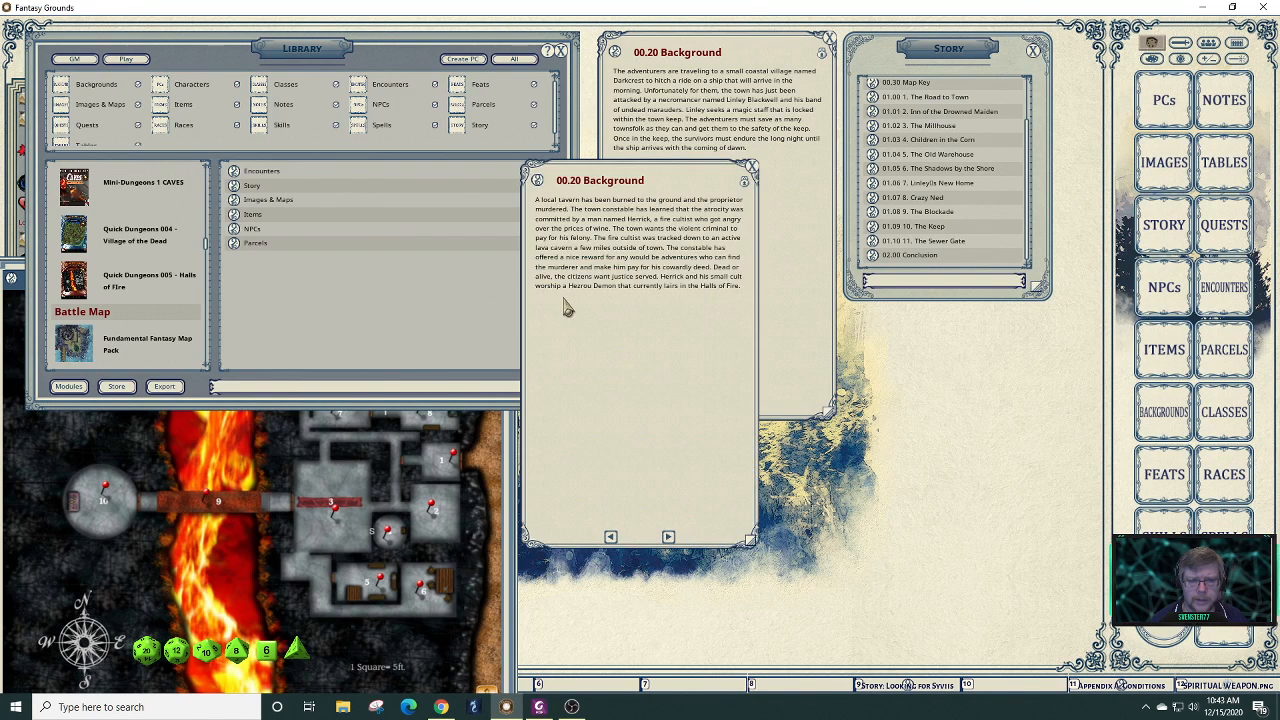
drag(612, 338, 941, 418)
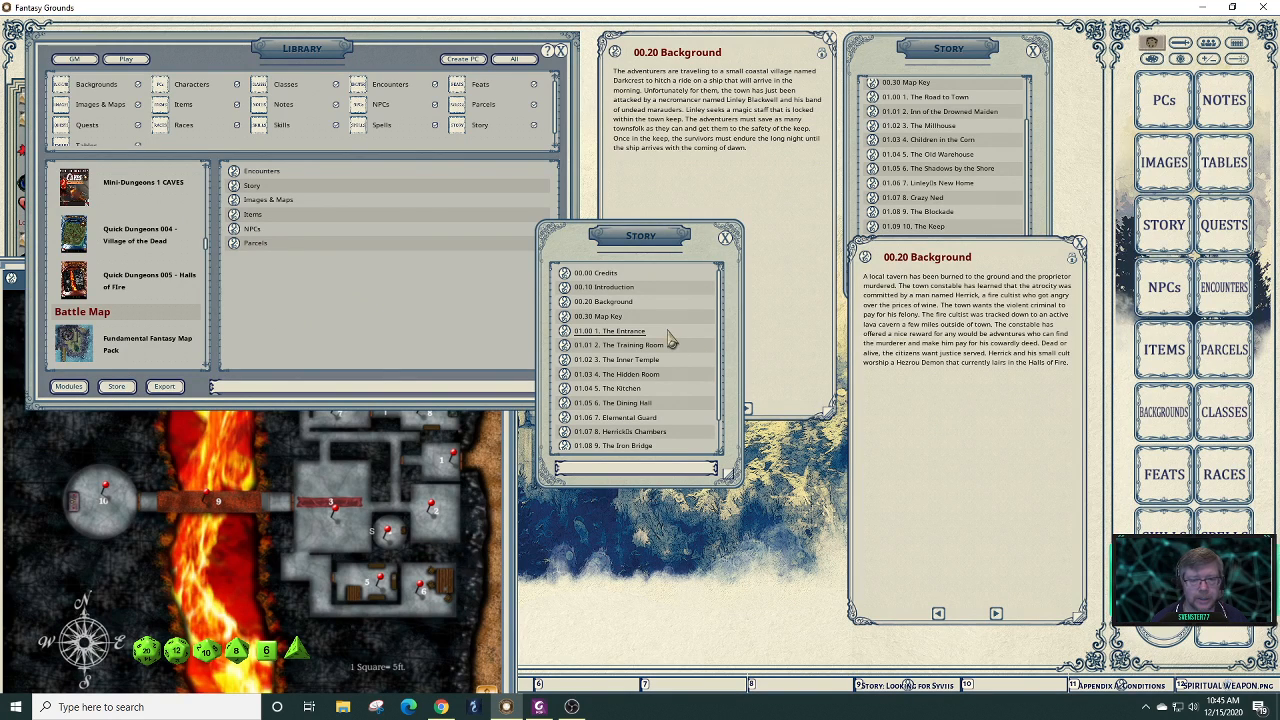
- Read the 01.00 1. The Entrance story entry, set it beside the list, and inspect its linked encounter before closing the encounter
click(565, 331)
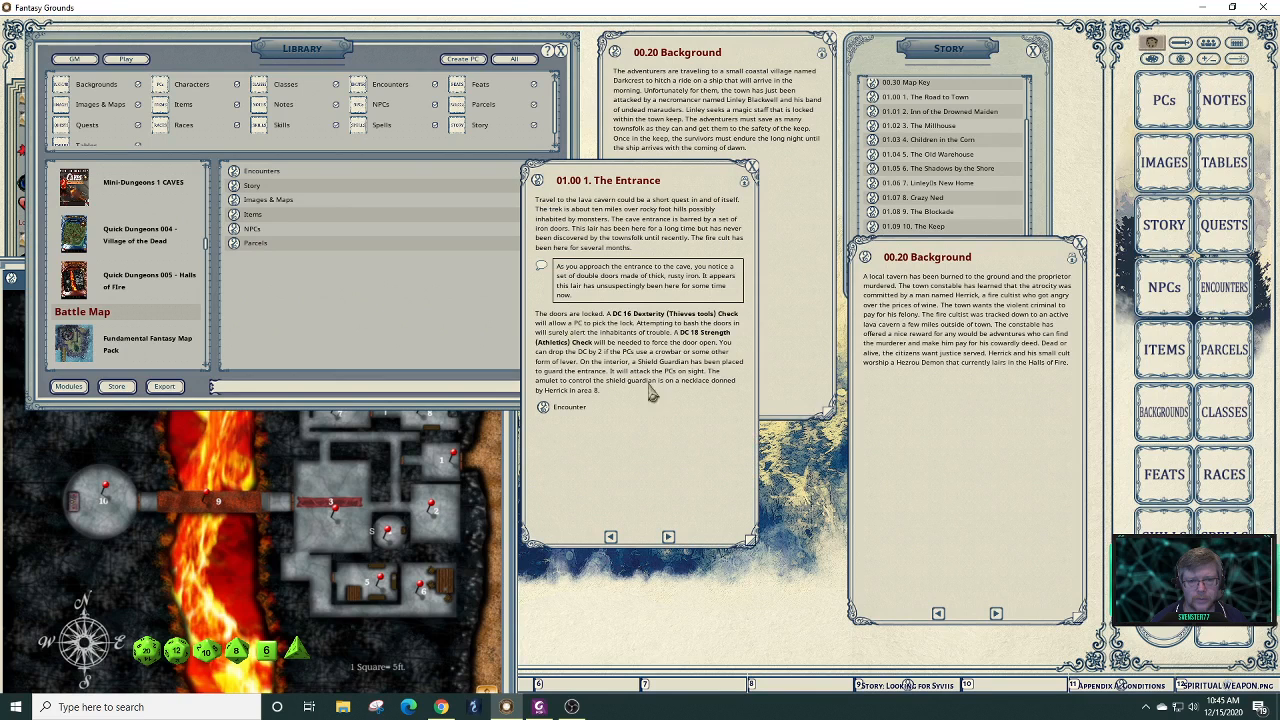
drag(726, 448, 936, 478)
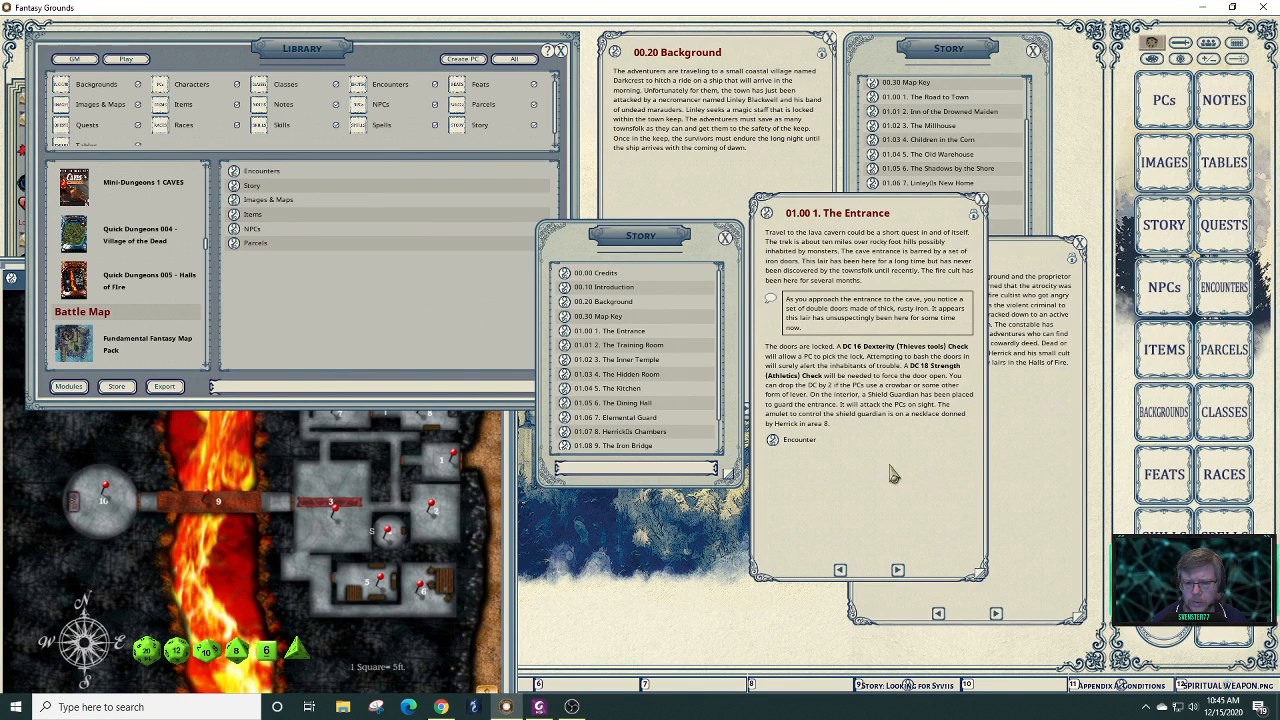
click(773, 445)
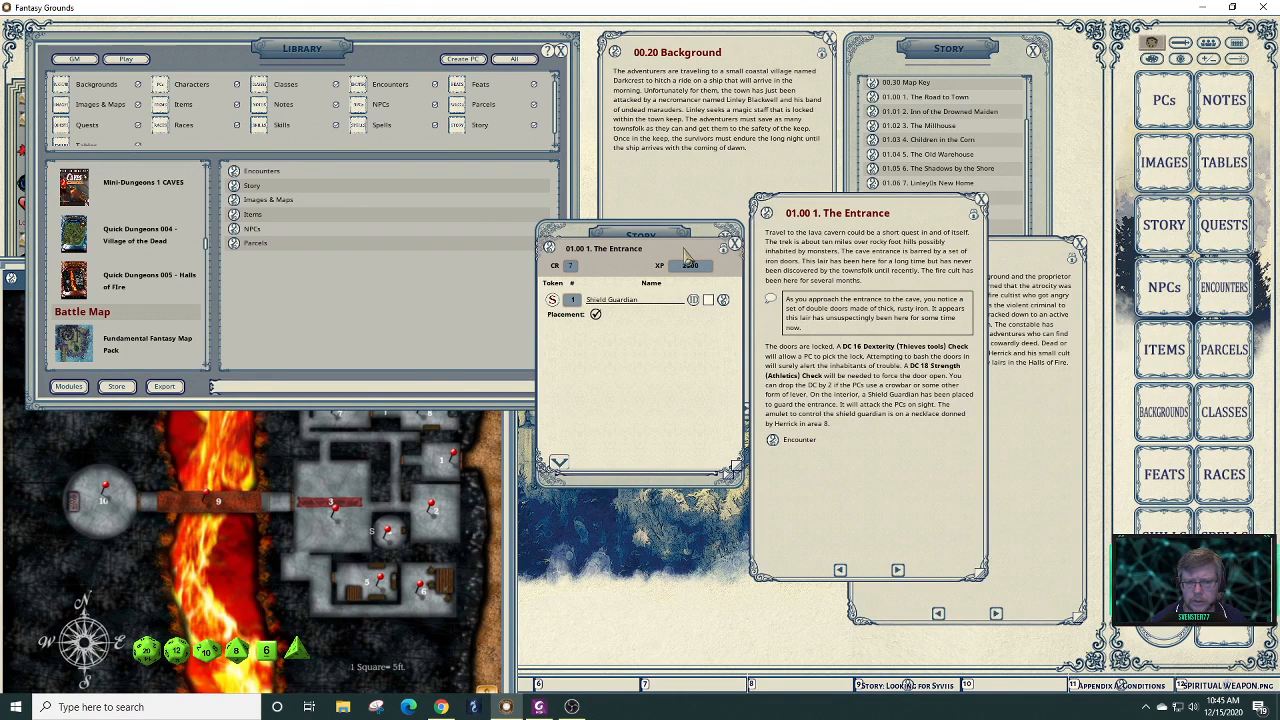
drag(673, 248, 700, 310)
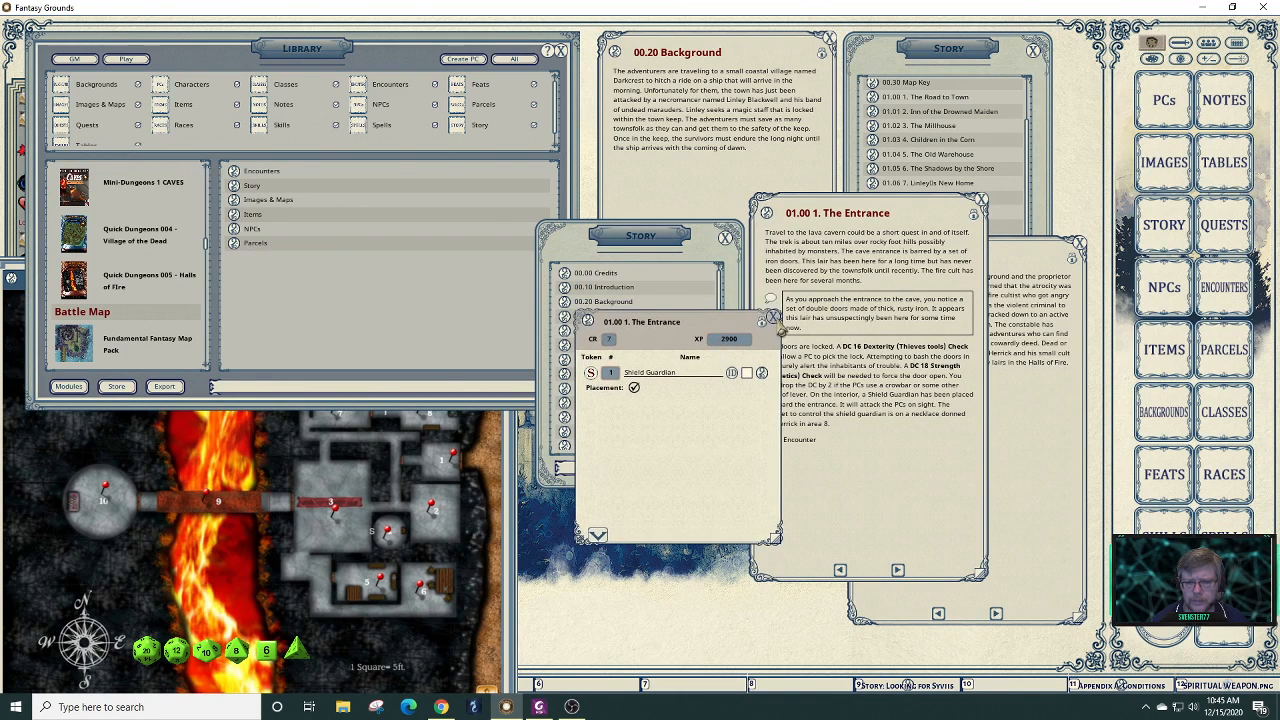
click(768, 308)
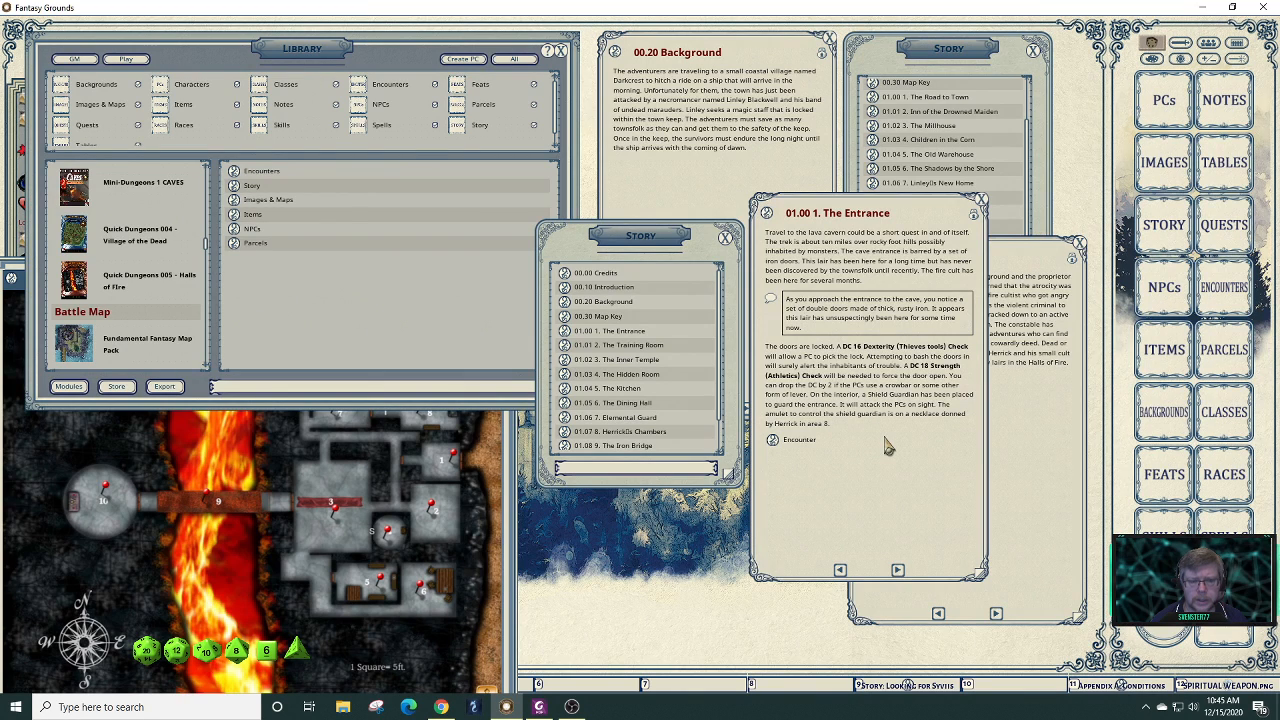
- Read the 01.01 2. The Training Room and 01.06 7. Elemental Guard entries, and close the Elemental Guard entry
click(566, 348)
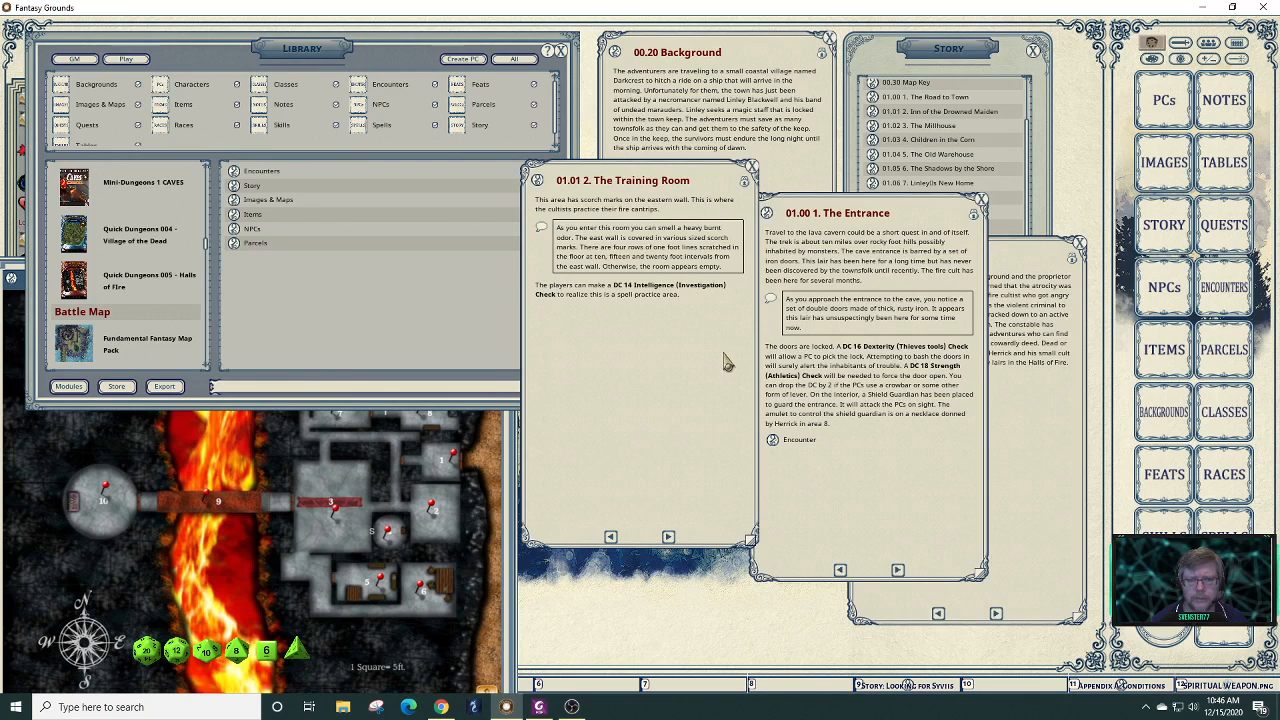
drag(727, 362, 1045, 458)
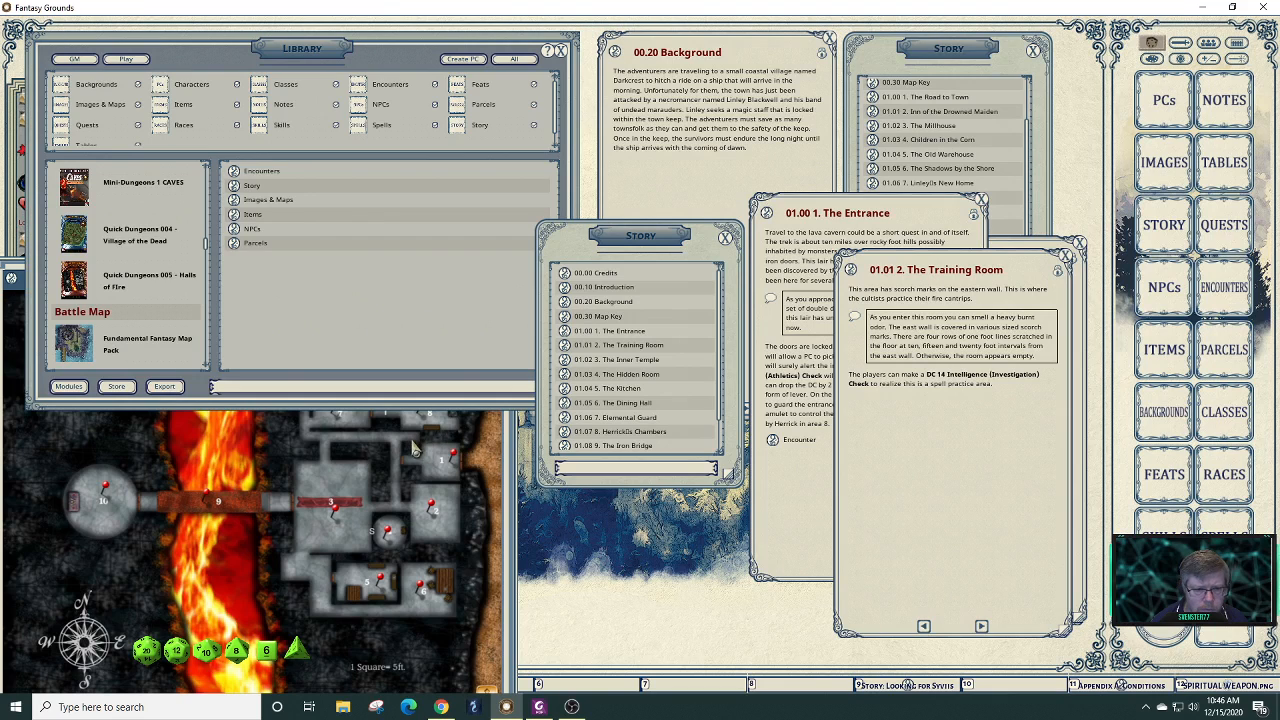
click(566, 418)
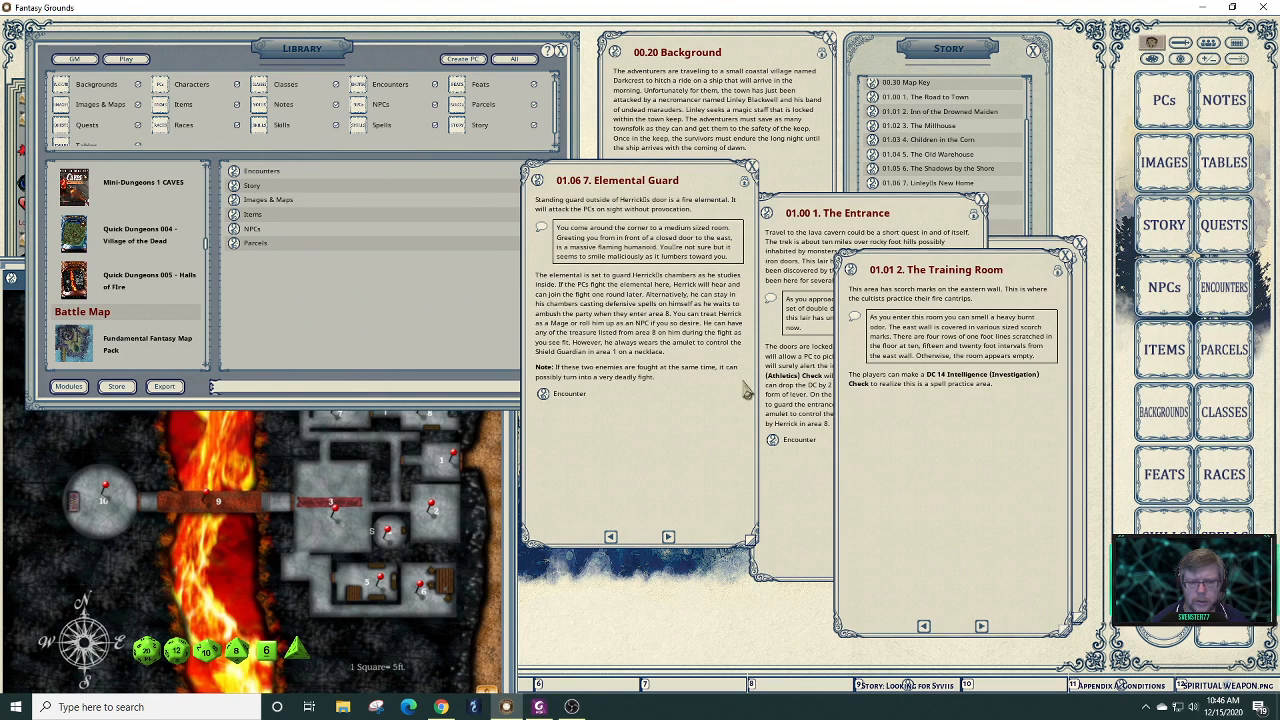
click(751, 168)
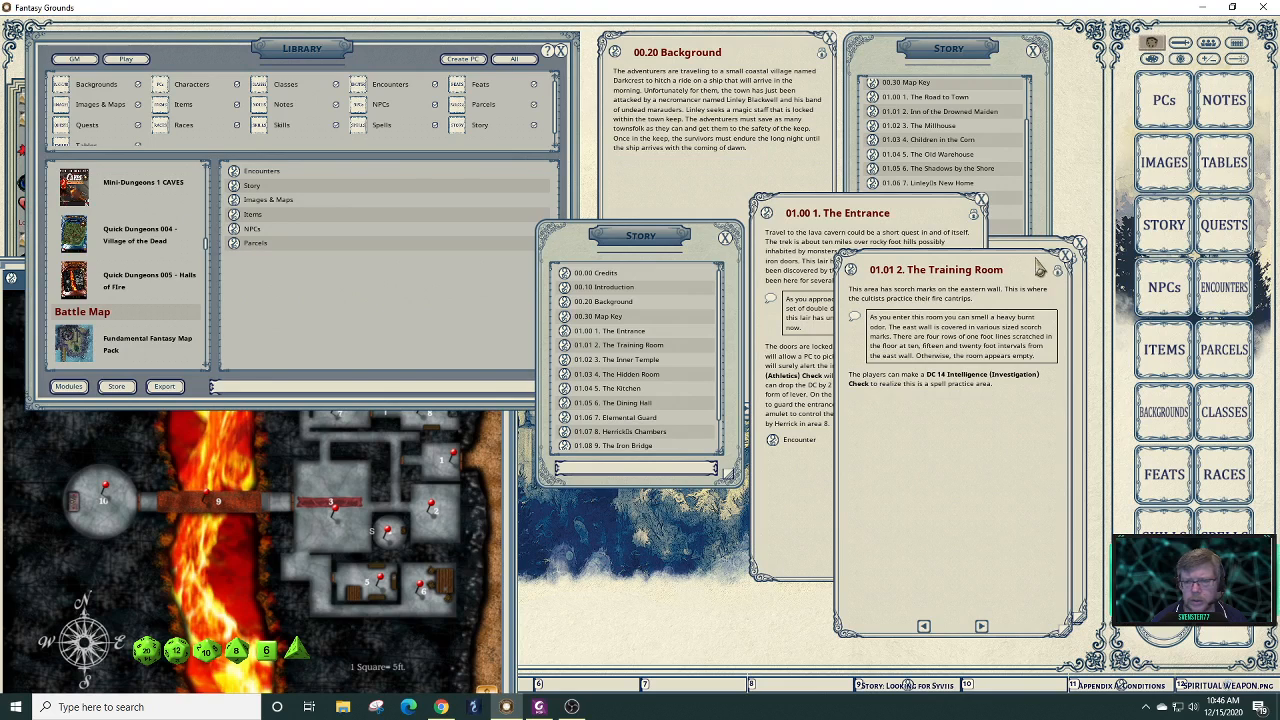
- Close the Training Room, The Entrance and Halls of Fire Background entries, along with the Village of the Dead story list
click(1063, 258)
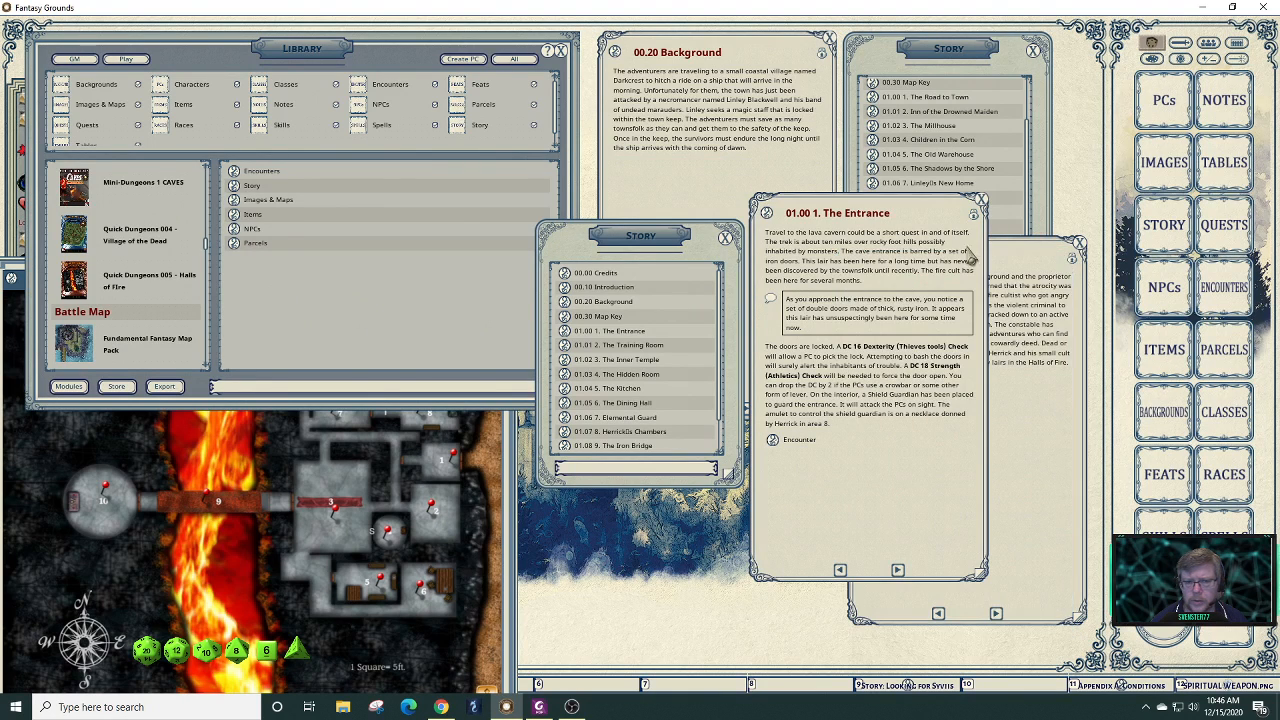
click(981, 199)
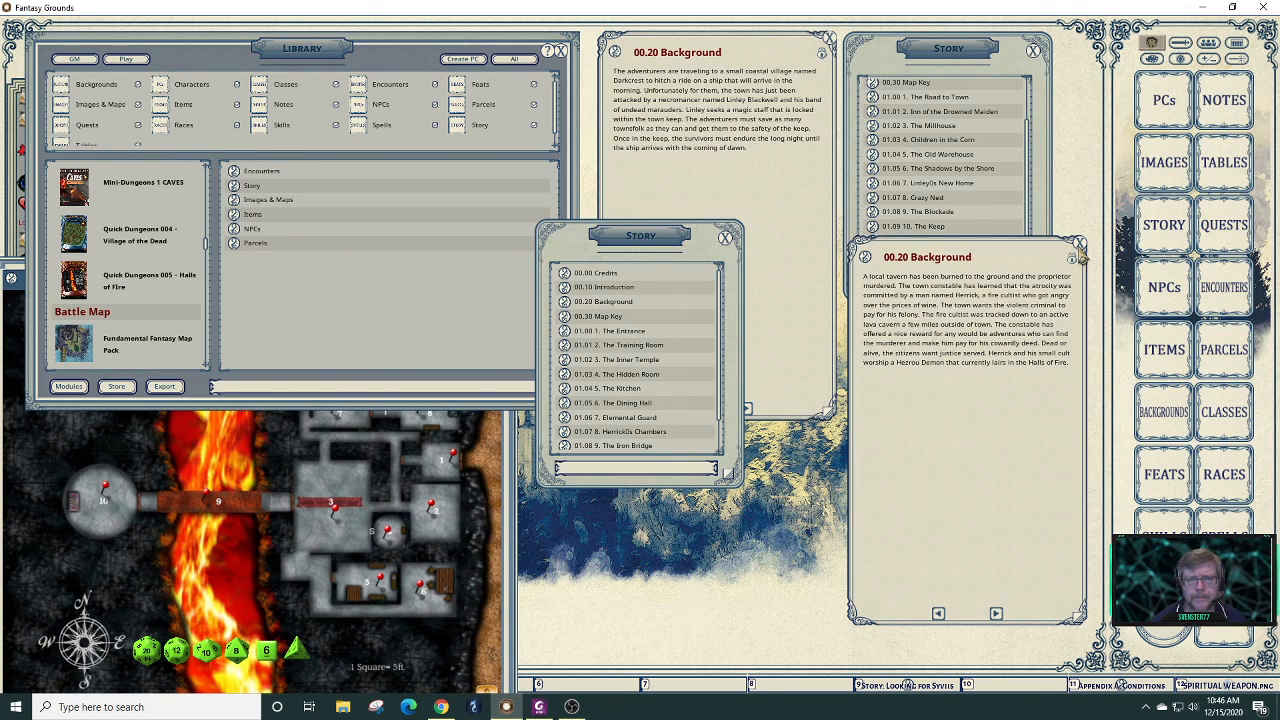
click(1078, 245)
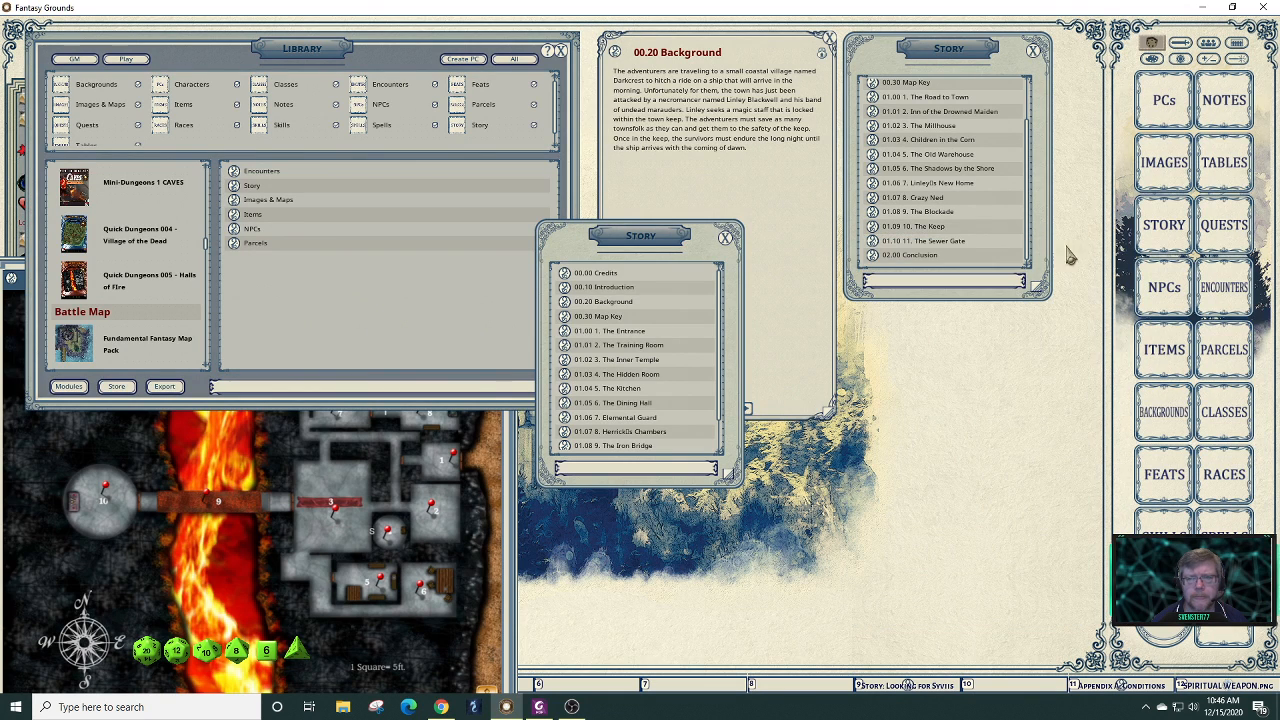
click(1032, 49)
- Bring the Halls of Fire map forward over the library and move the Halls of Fire story list beyond the Background entry
click(474, 446)
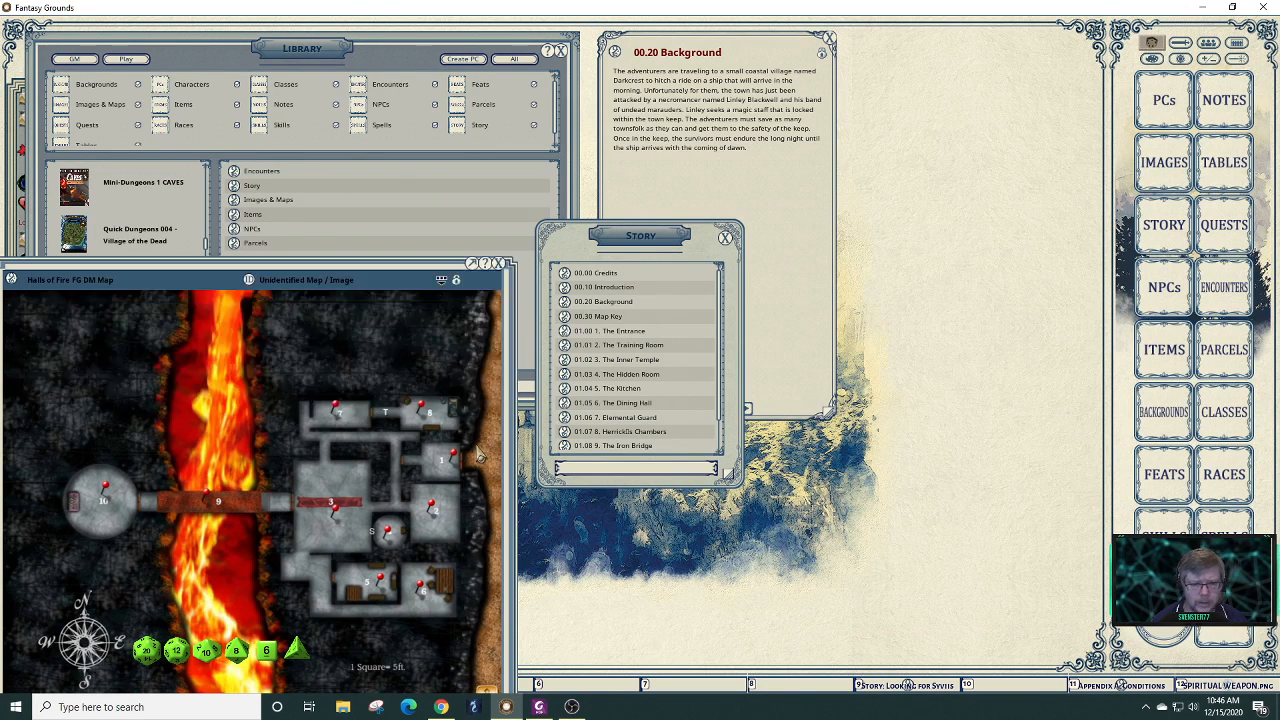
drag(214, 293, 241, 144)
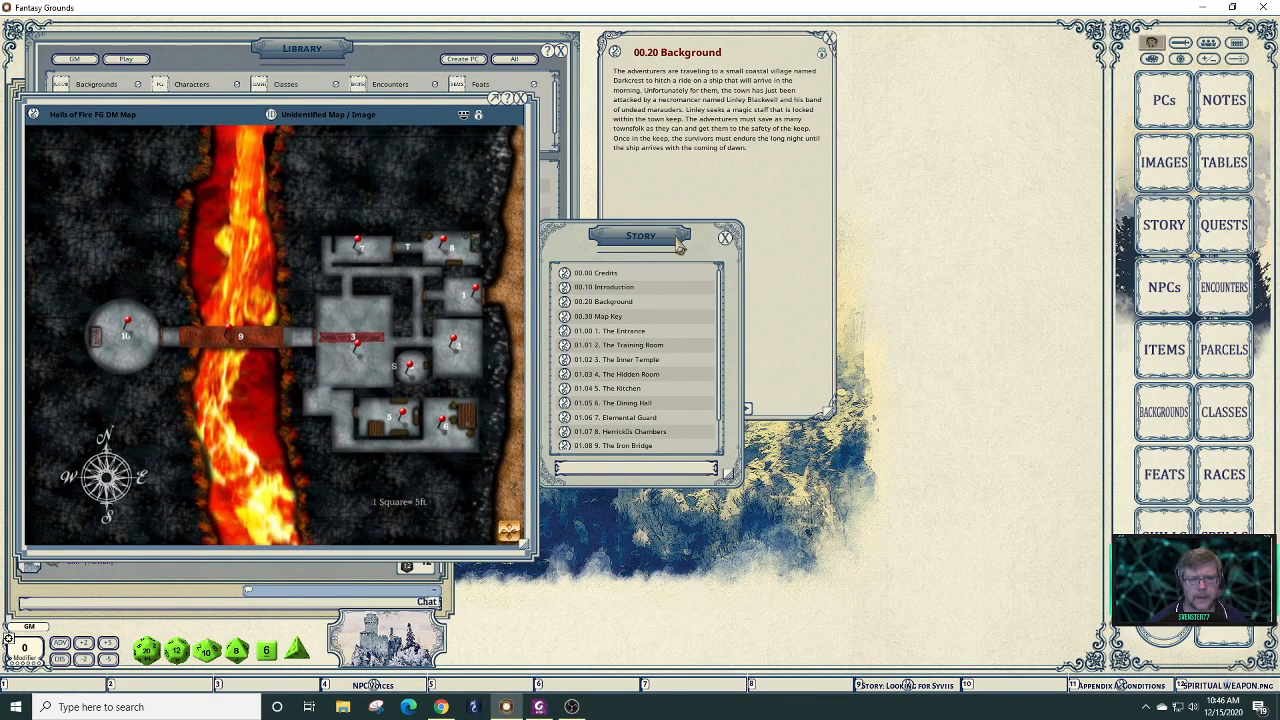
drag(697, 250, 1047, 69)
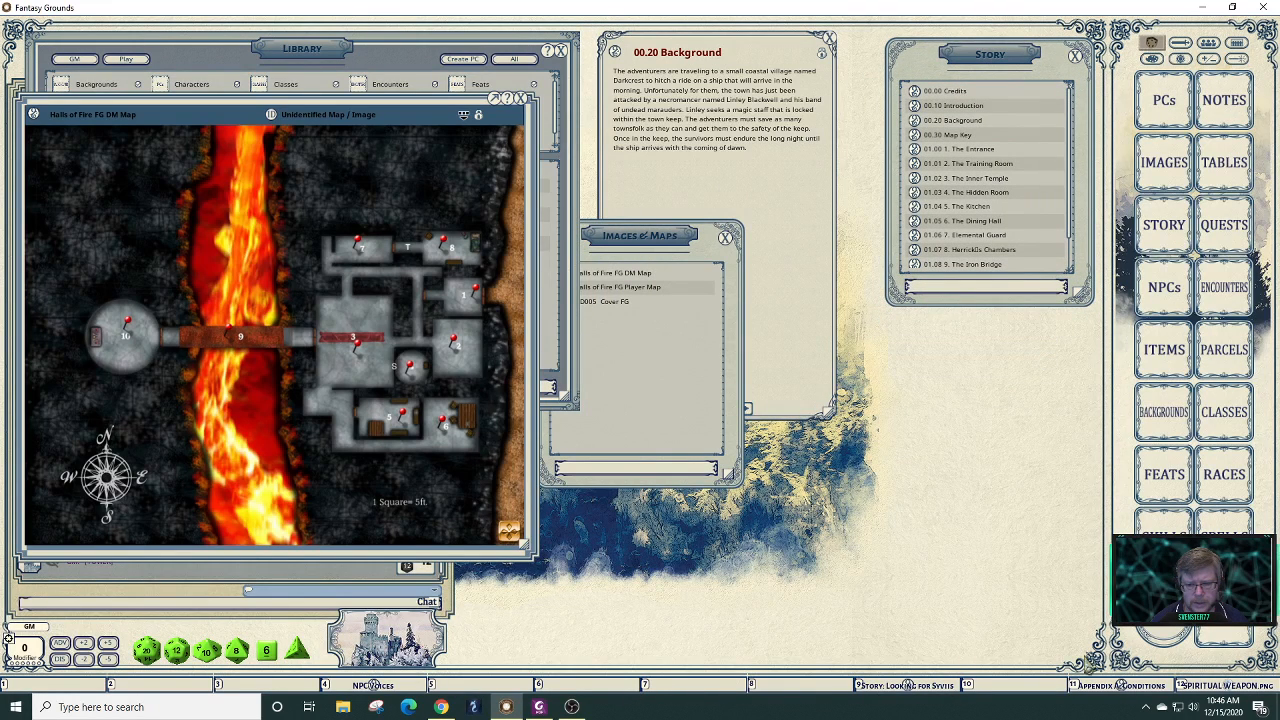
- Review the campaign's own Looking for Syviis story with its linked maps and encounters, and close it
click(915, 686)
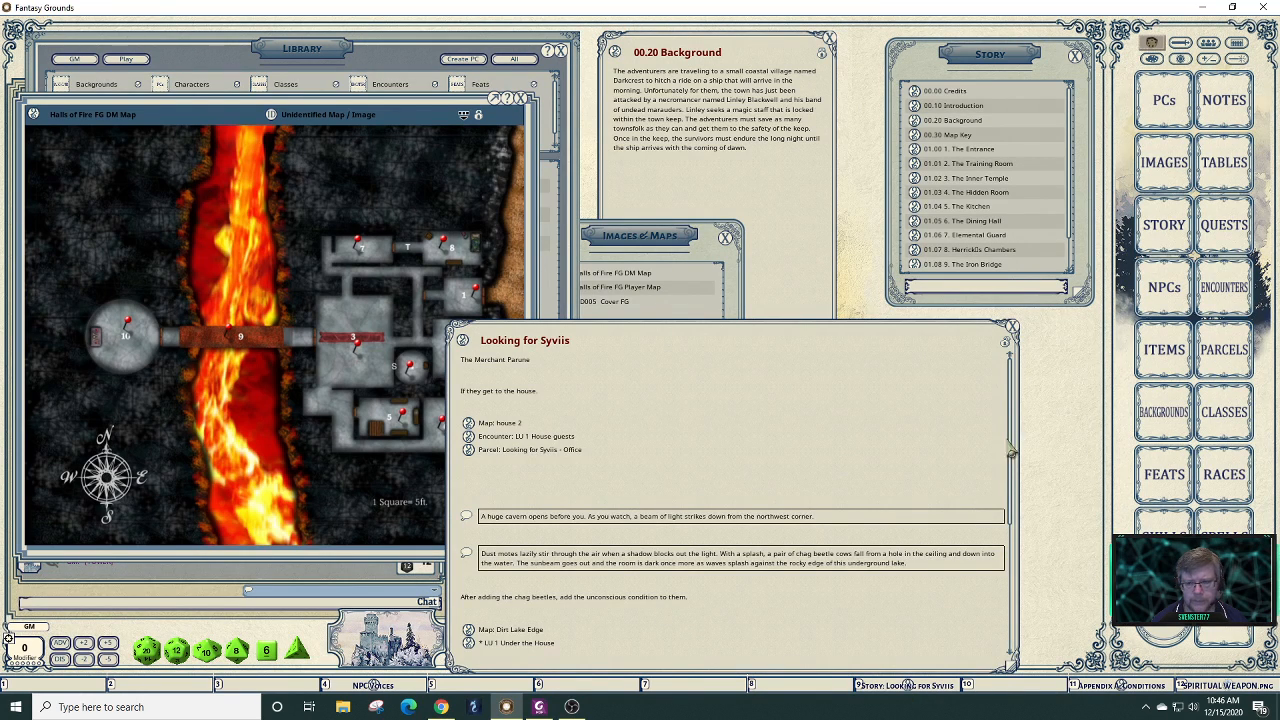
scroll(1017, 438, down, 5)
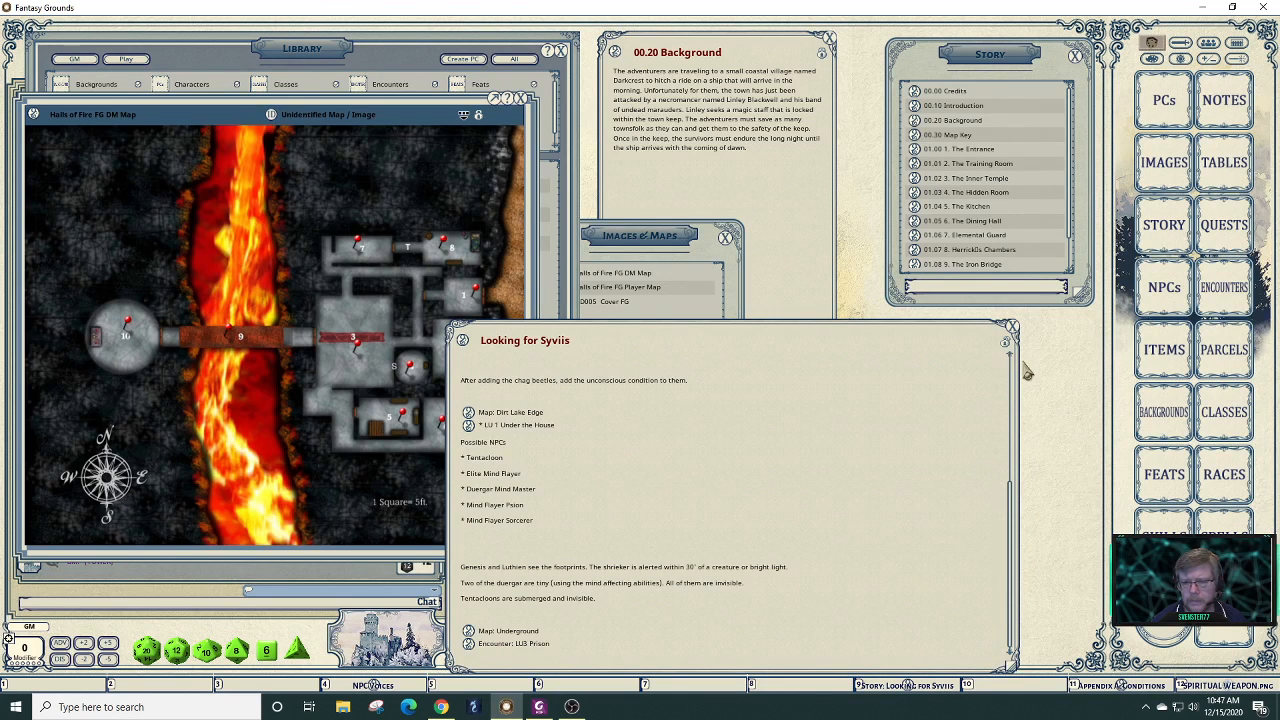
click(1012, 328)
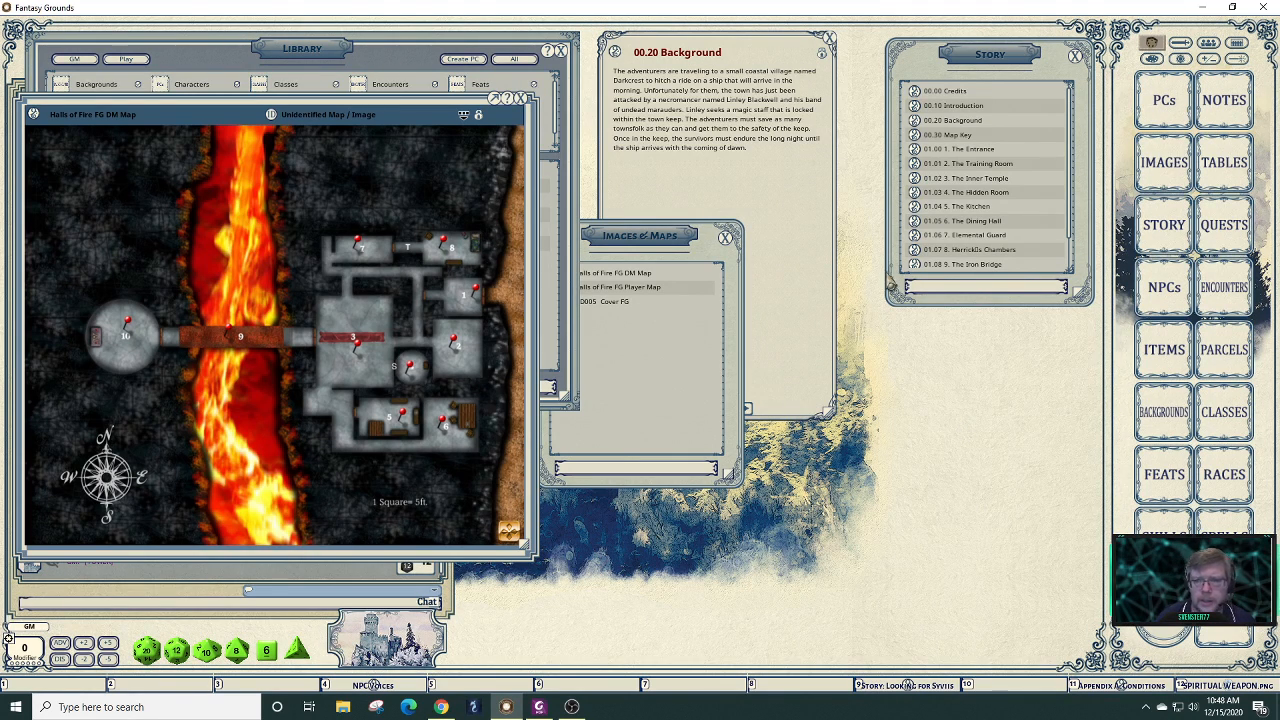
- Open the campaign's NPC list, move it off the map, and enter "sprite" as its search term
click(1170, 287)
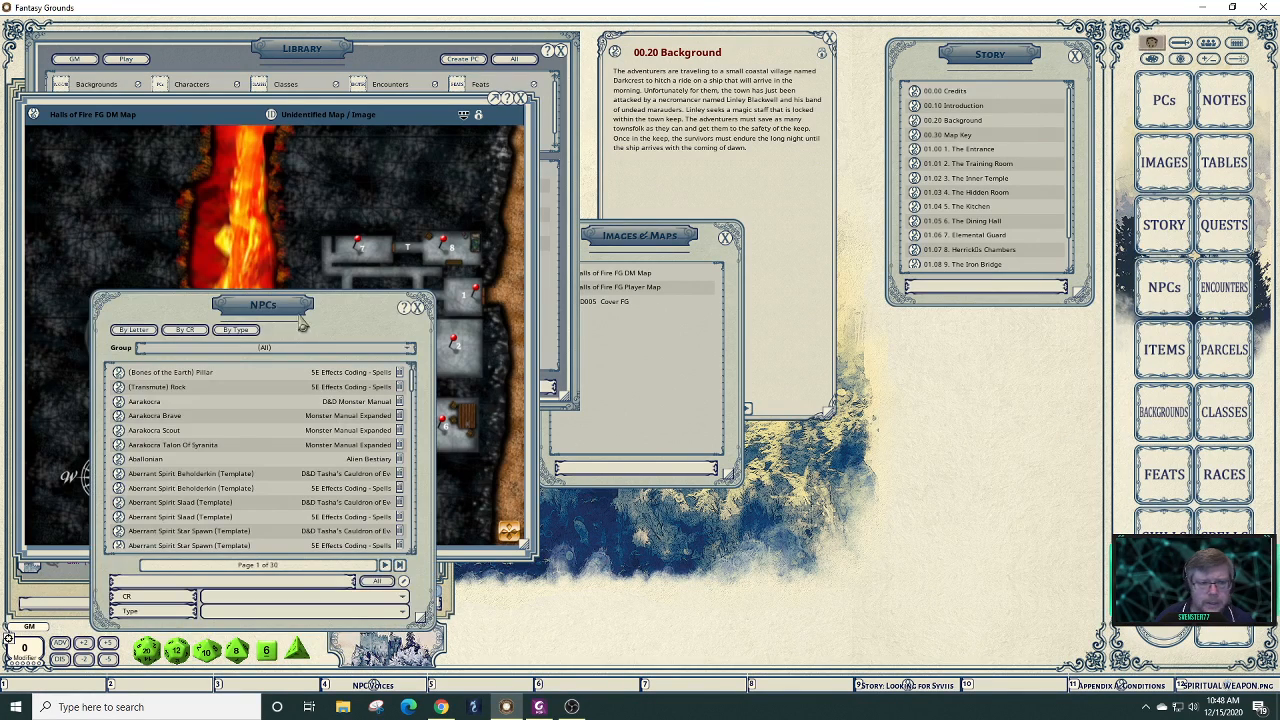
drag(346, 313, 933, 180)
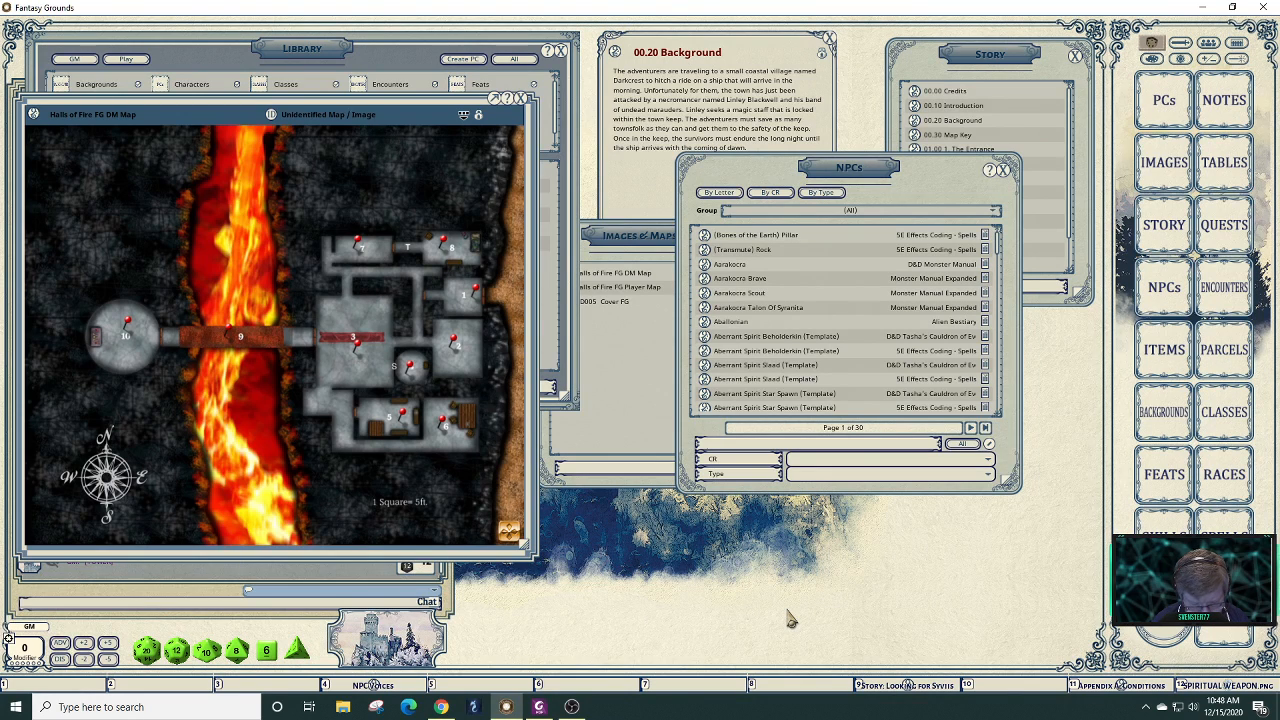
text(sprite)
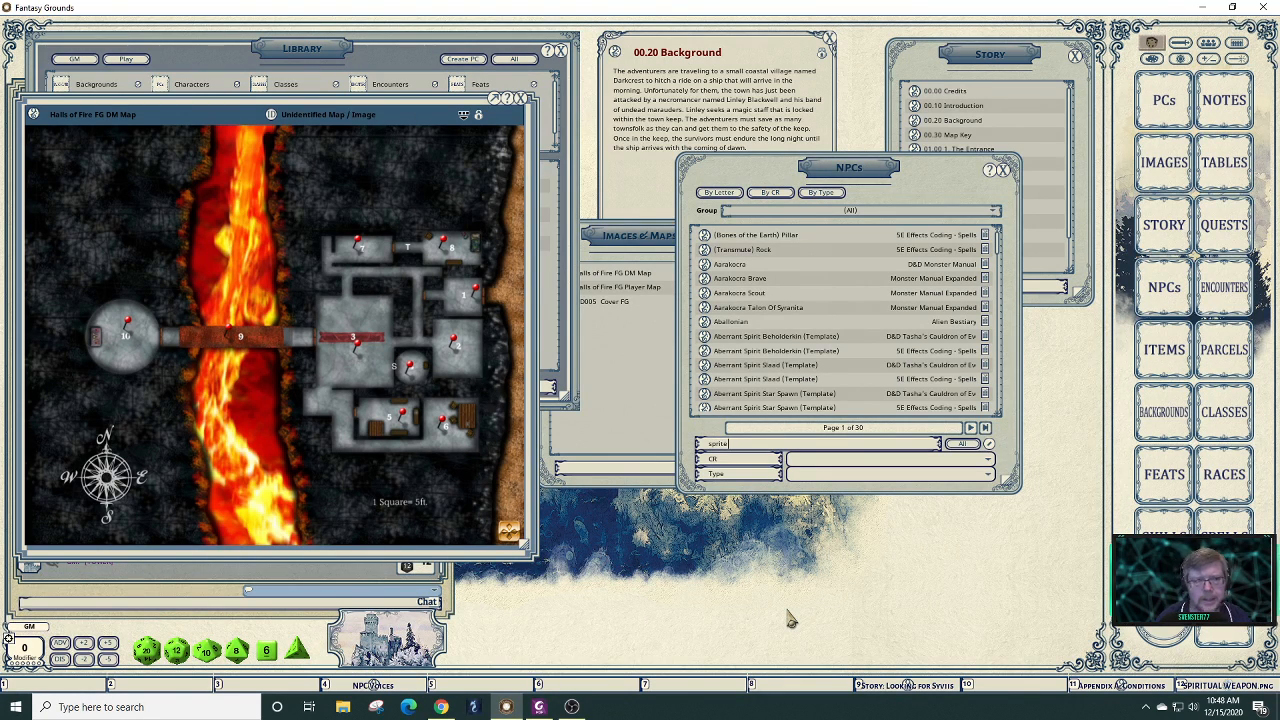
- Switch to Chrome and search Google for "mischevious creature 5e" in a new tab
click(454, 712)
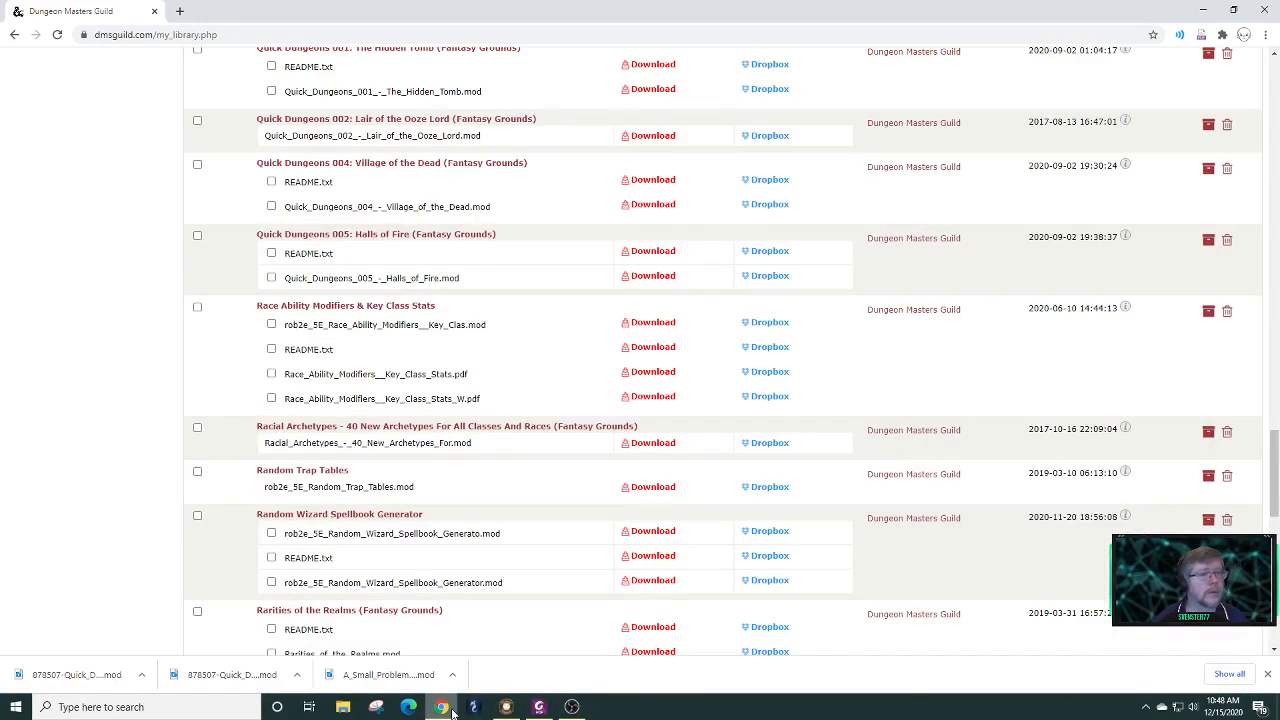
click(179, 11)
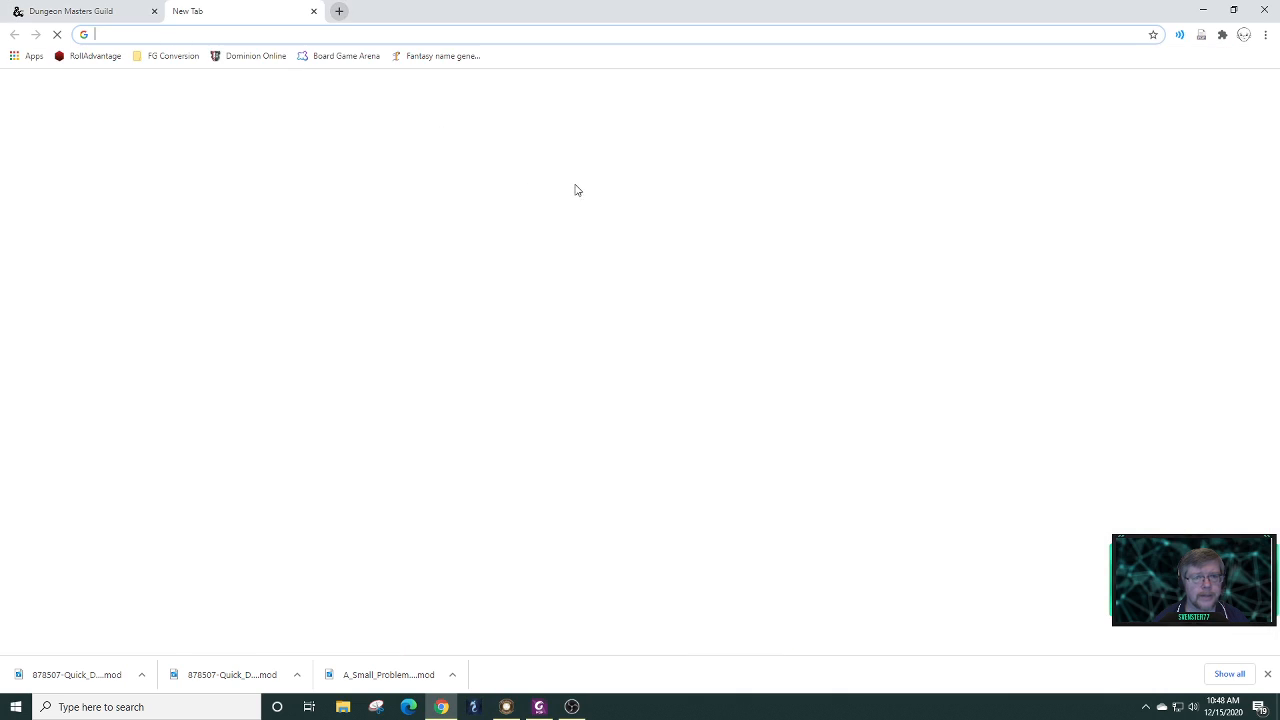
click(550, 278)
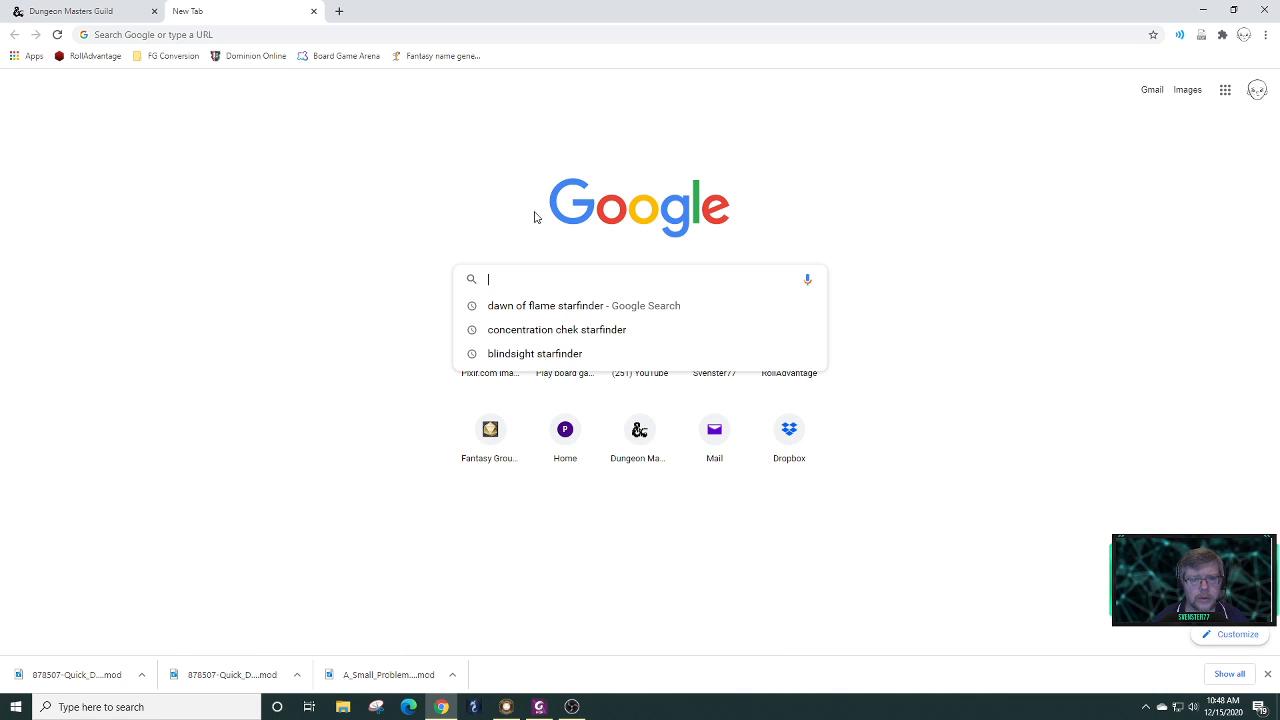
text(fa)
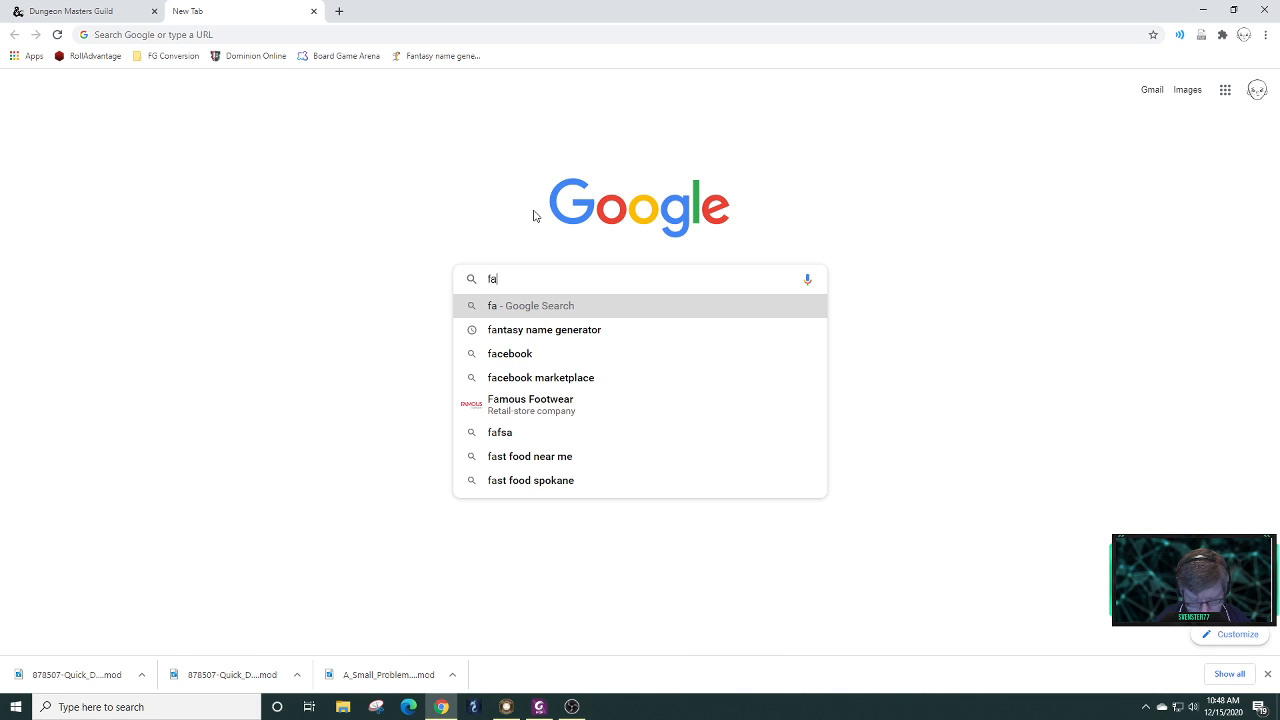
key(BackSpace)
key(BackSpace)
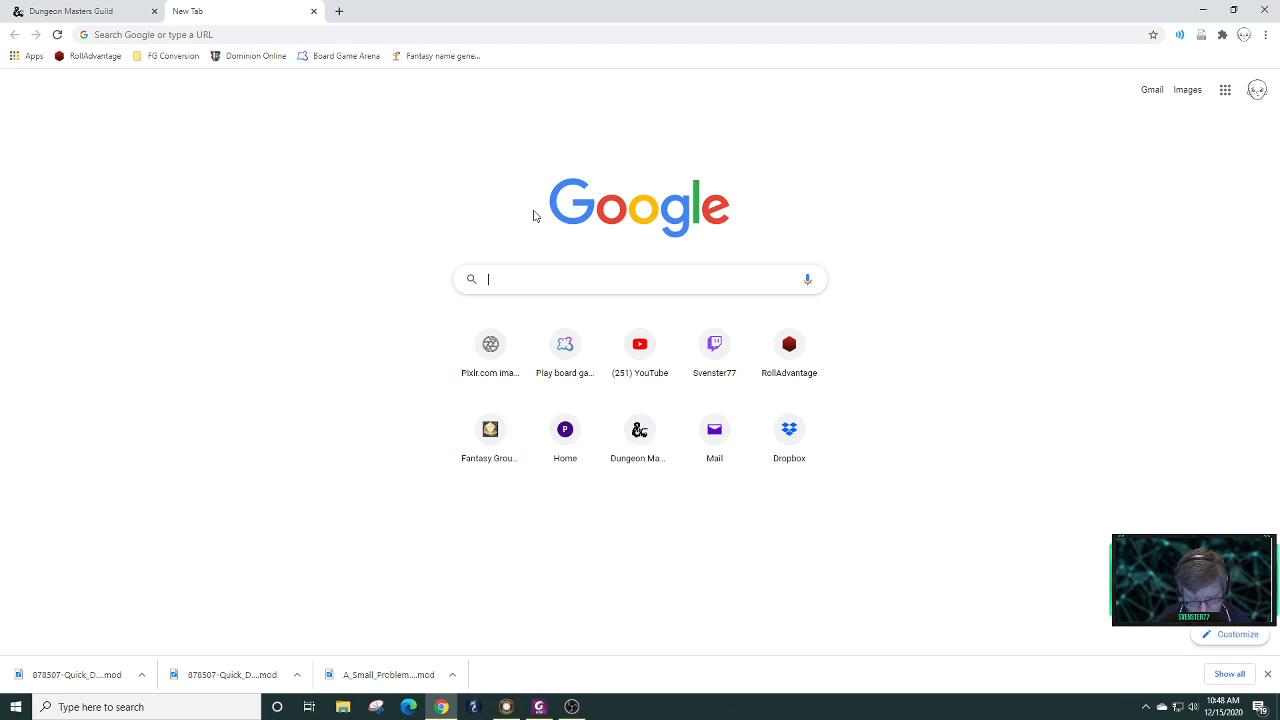
text(mische)
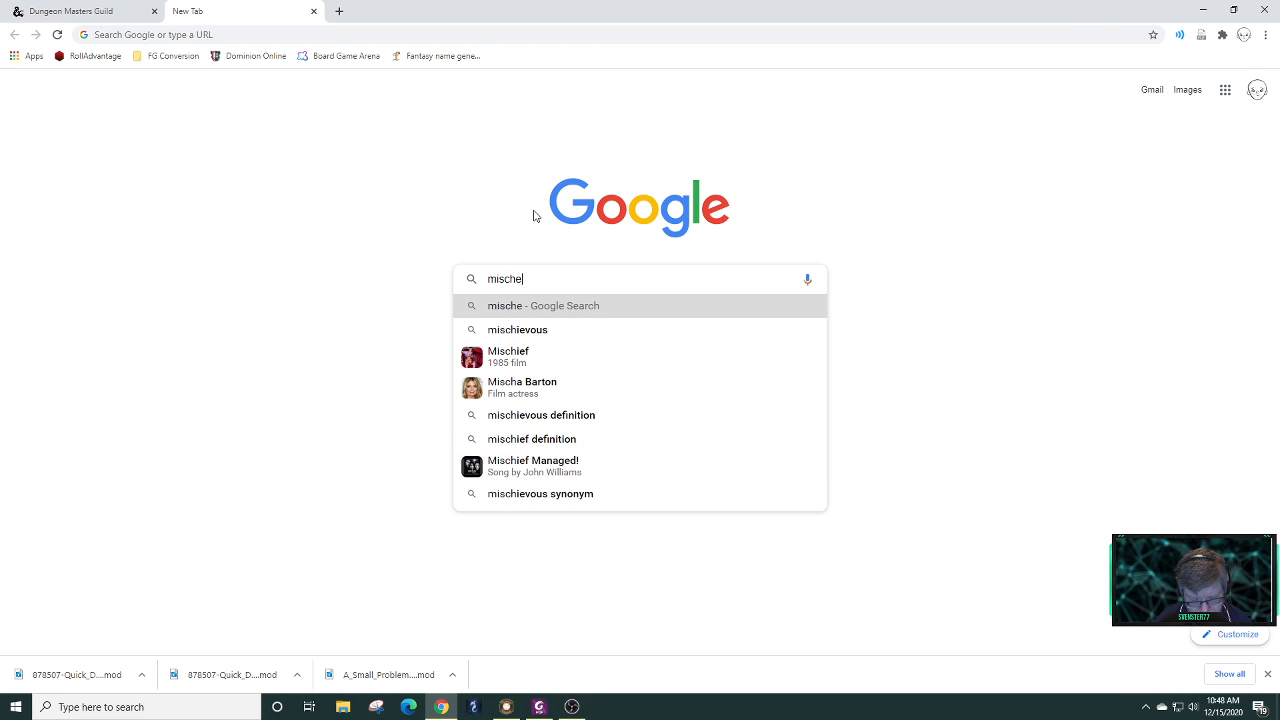
text(vious cre)
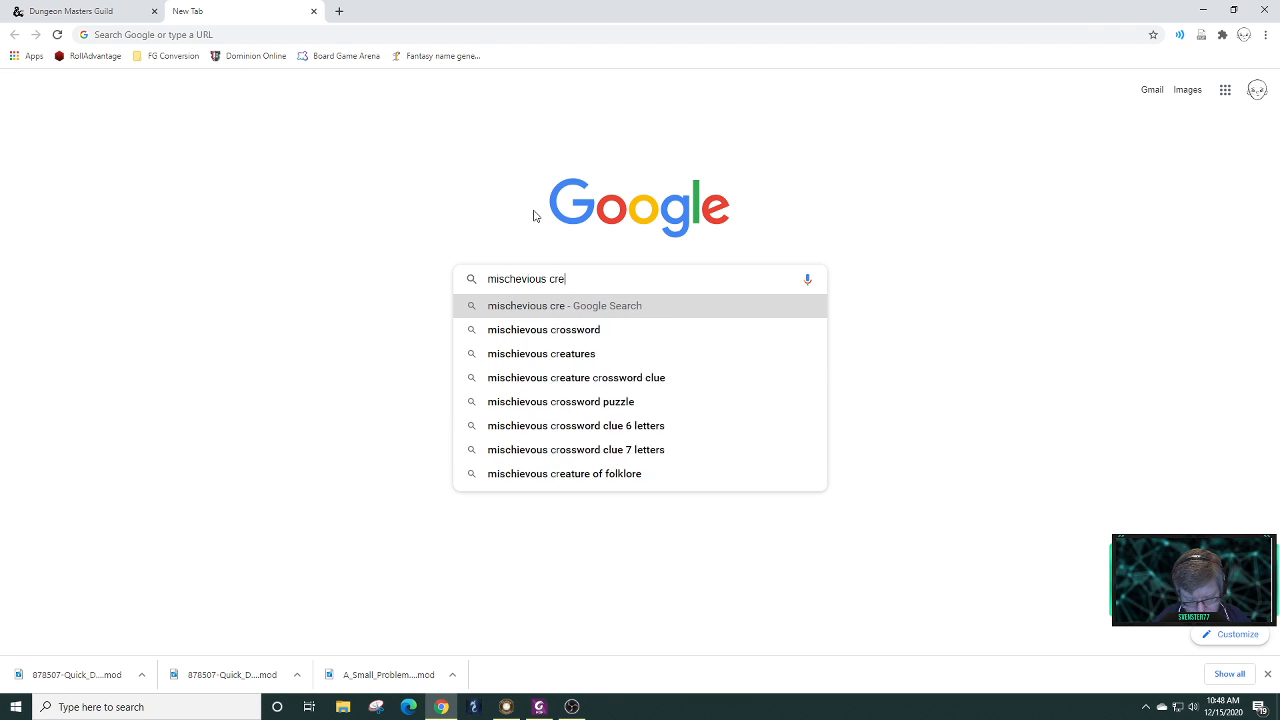
text(ature)
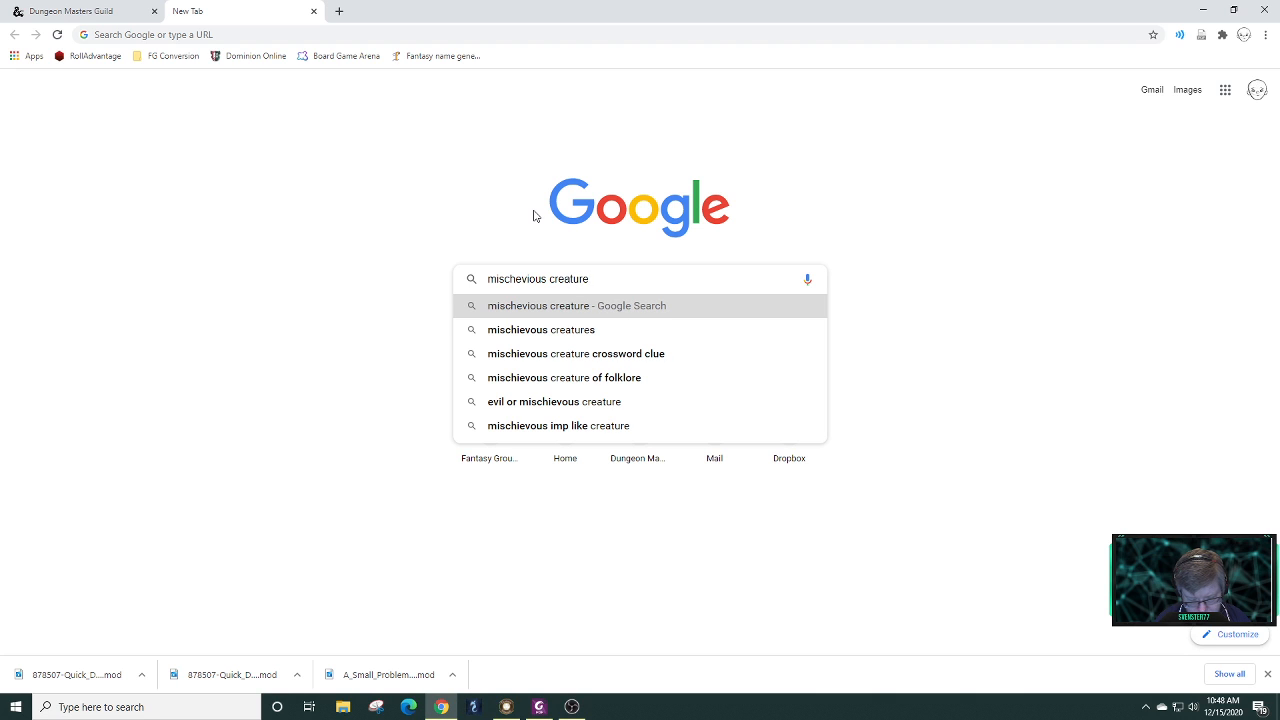
text( 5e)
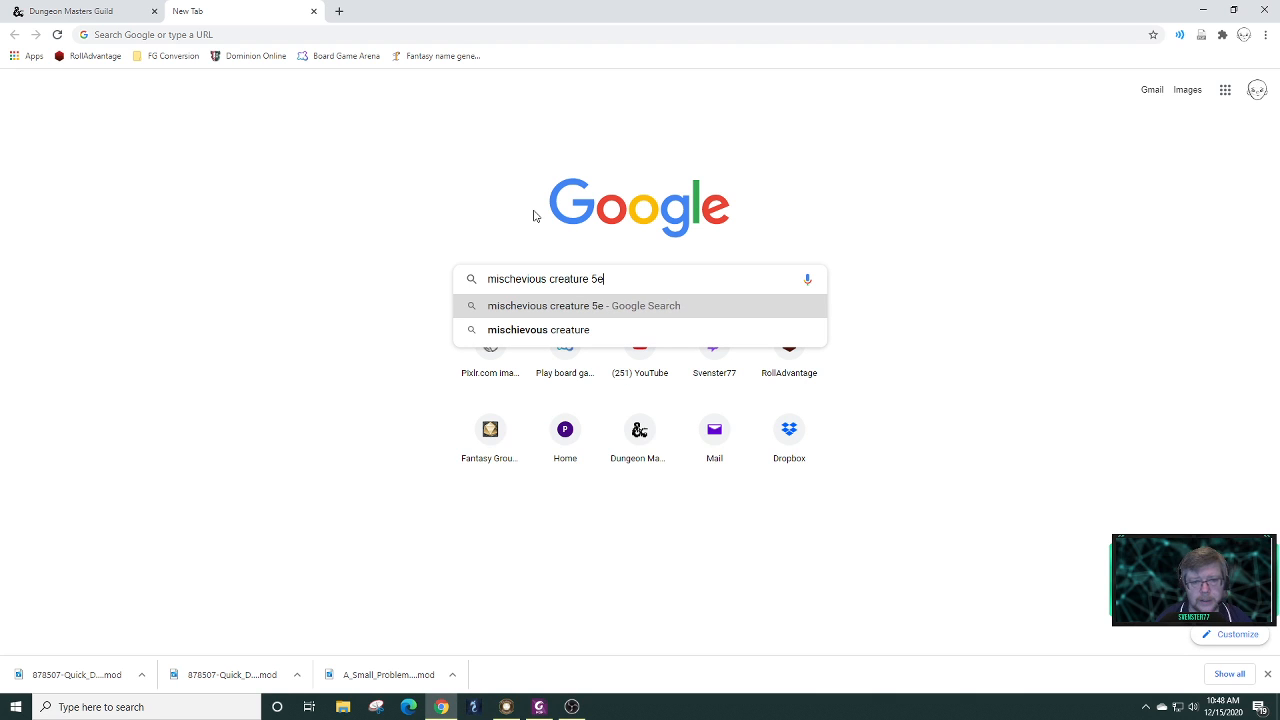
key(Return)
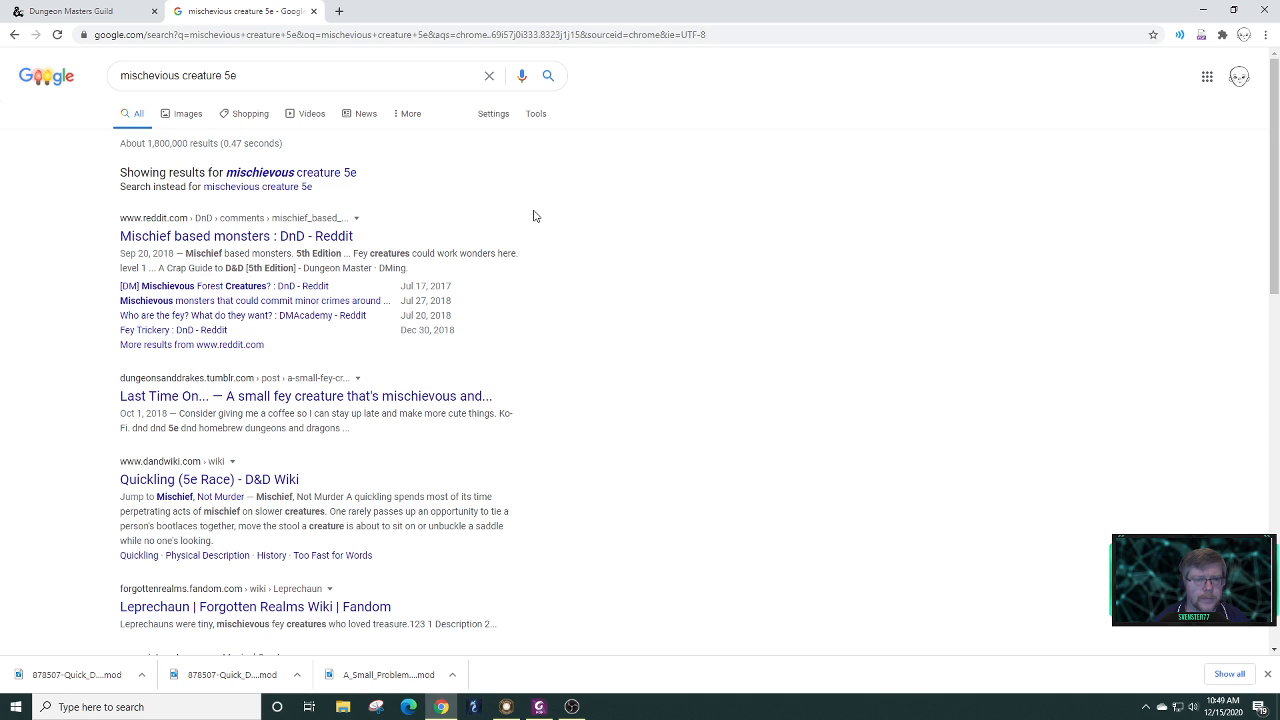
- Open the Reddit thread "Mischief based monsters", dismiss the Google sign-in prompt and read the suggested creatures
click(256, 238)
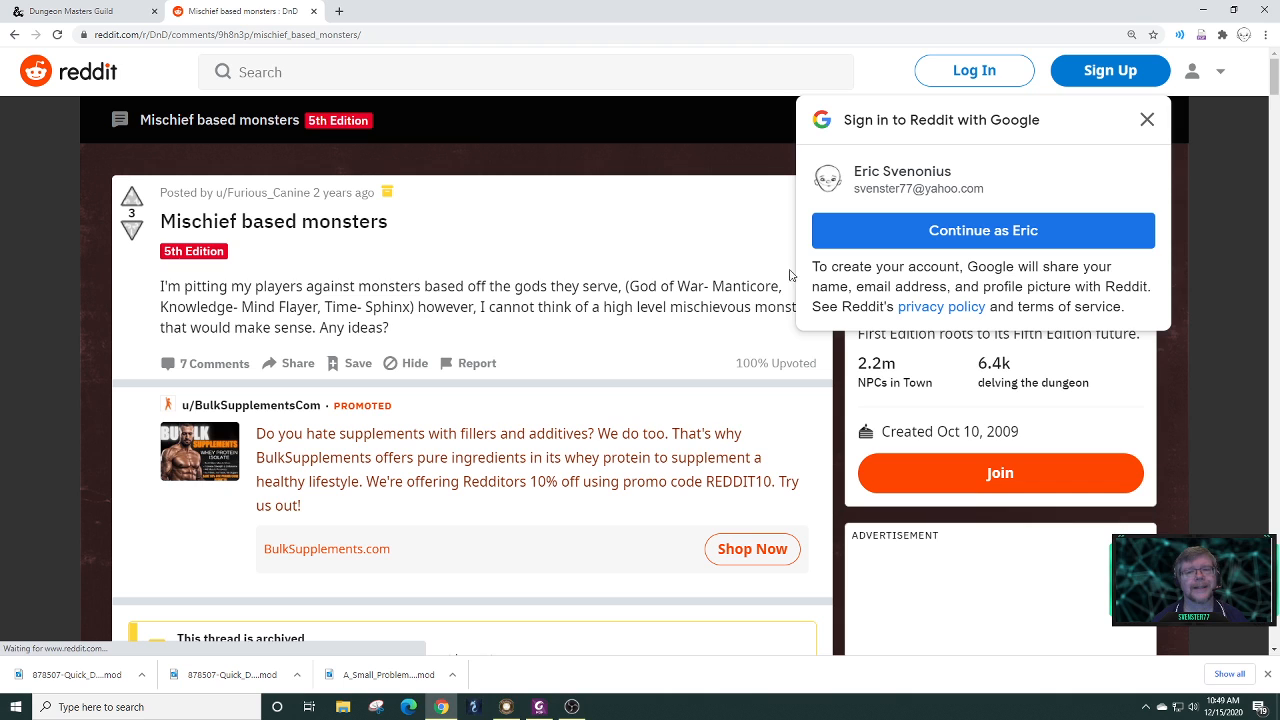
click(1147, 121)
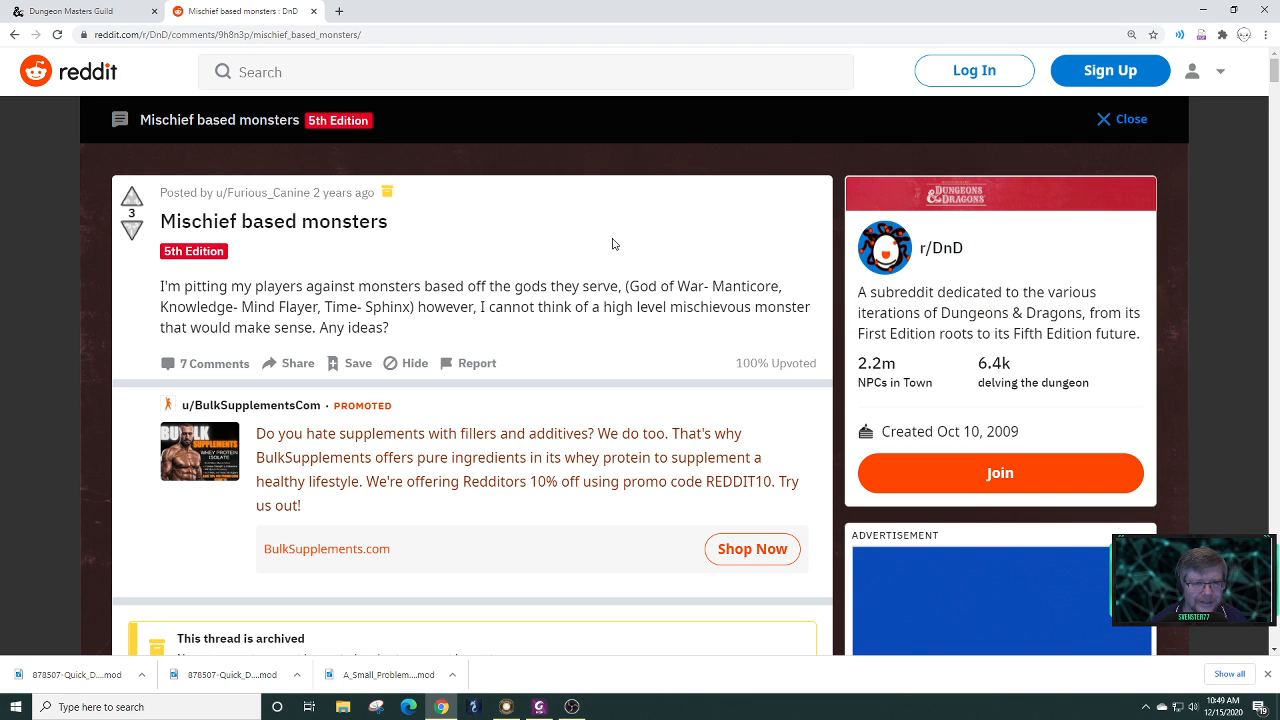
scroll(613, 244, down, 3)
scroll(613, 244, down, 3)
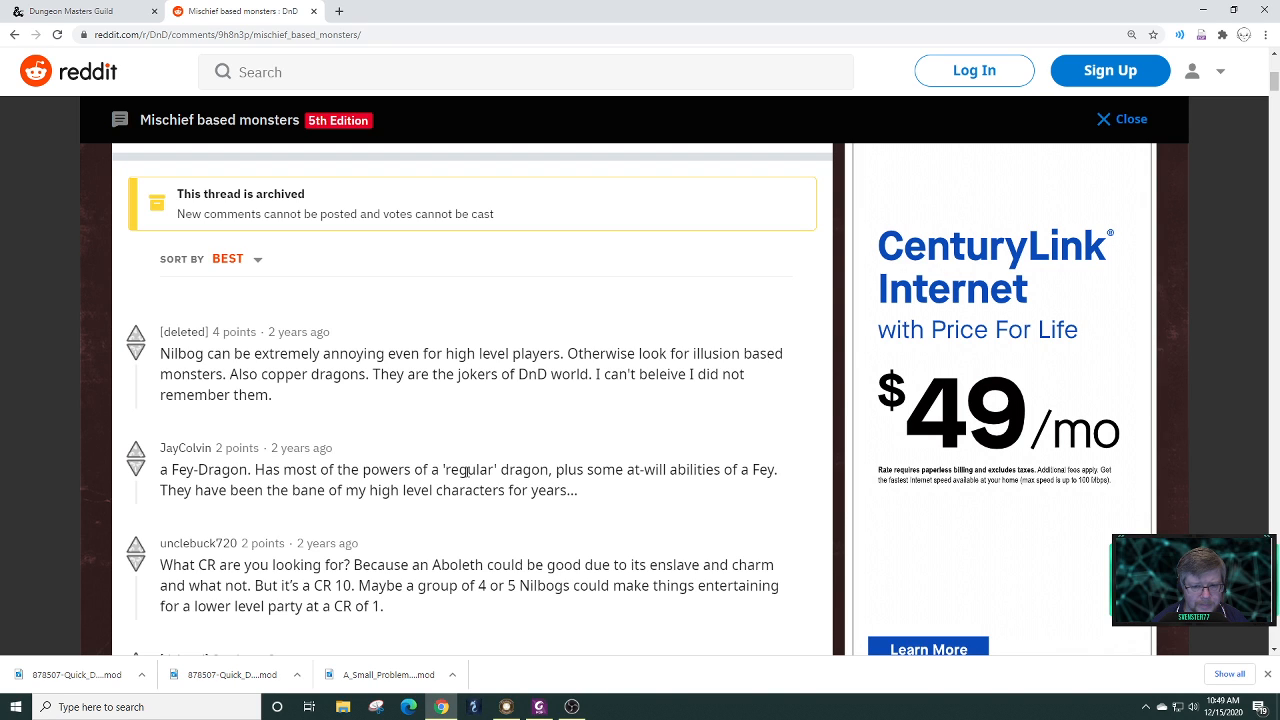
scroll(465, 470, down, 2)
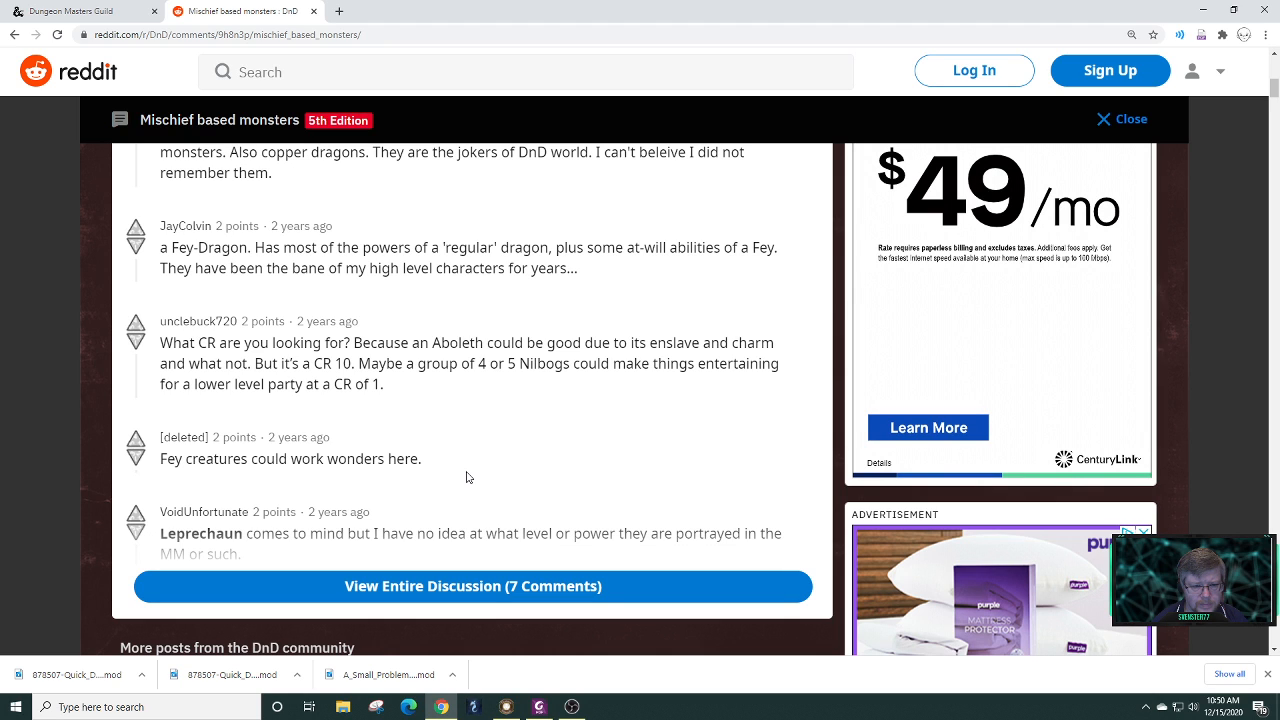
scroll(466, 477, down, 2)
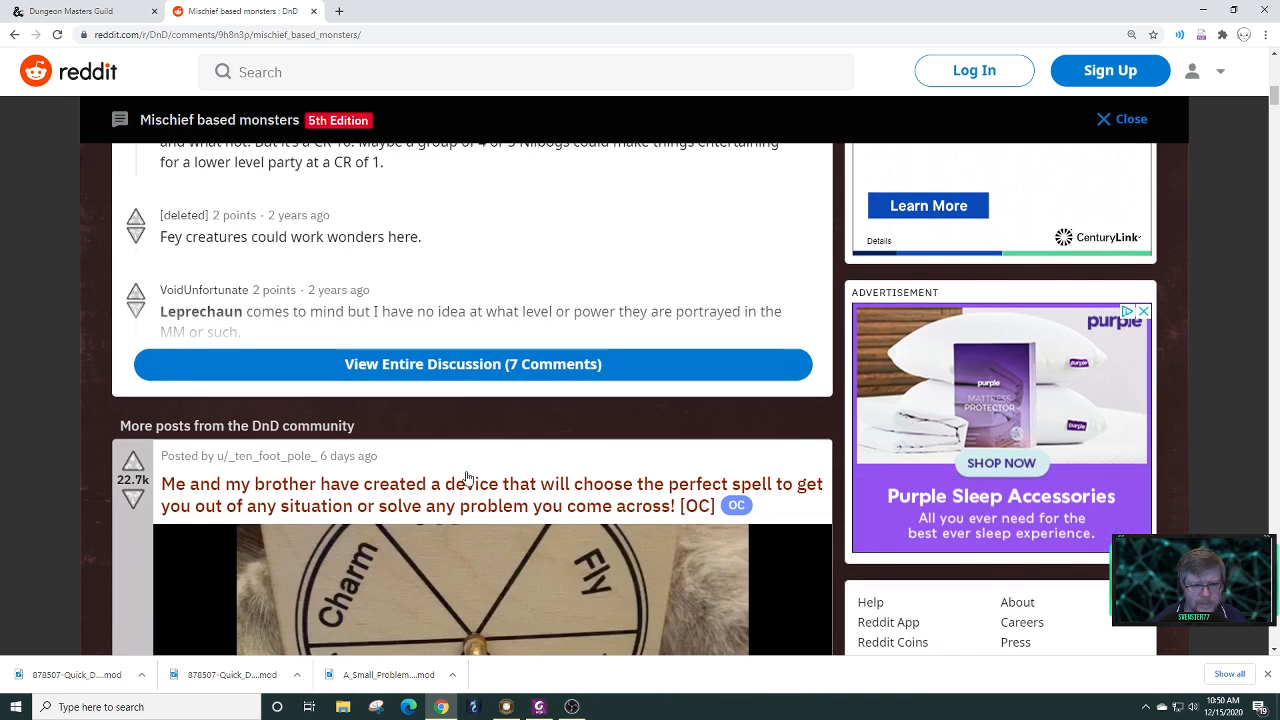
scroll(468, 478, up, 2)
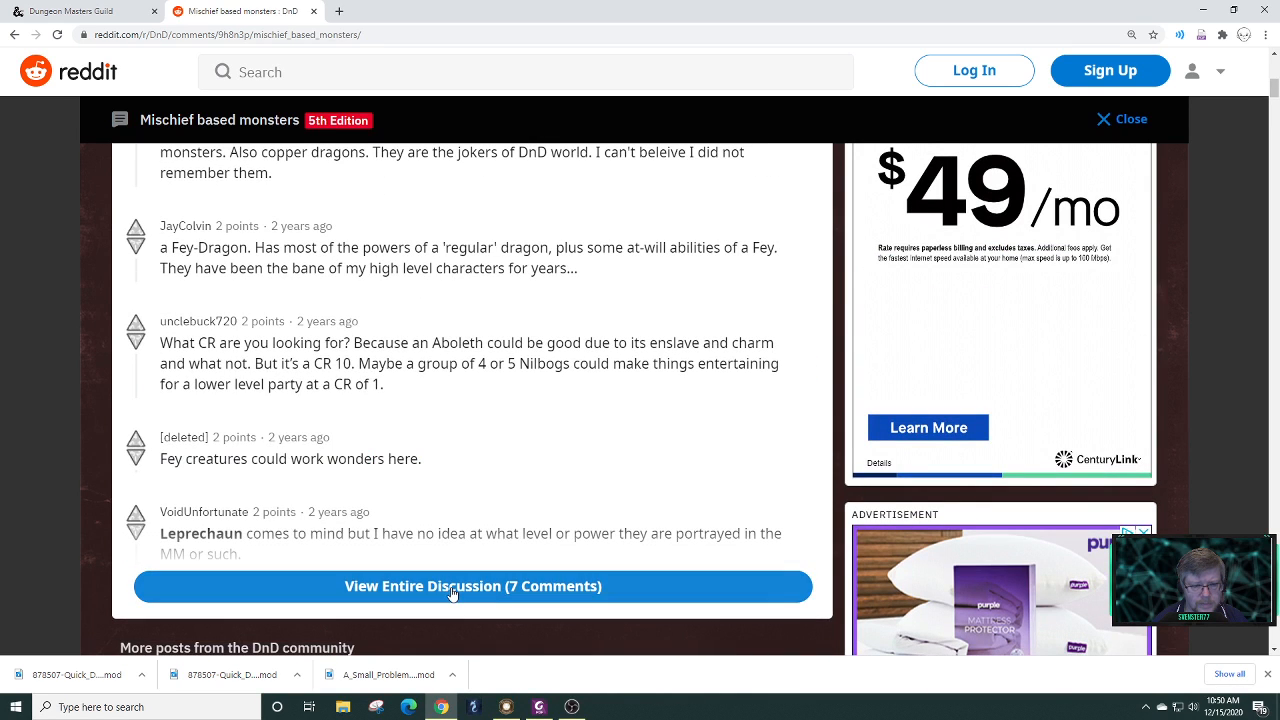
- Expand the thread's entire discussion and read through all the comments
click(452, 572)
scroll(507, 516, down, 2)
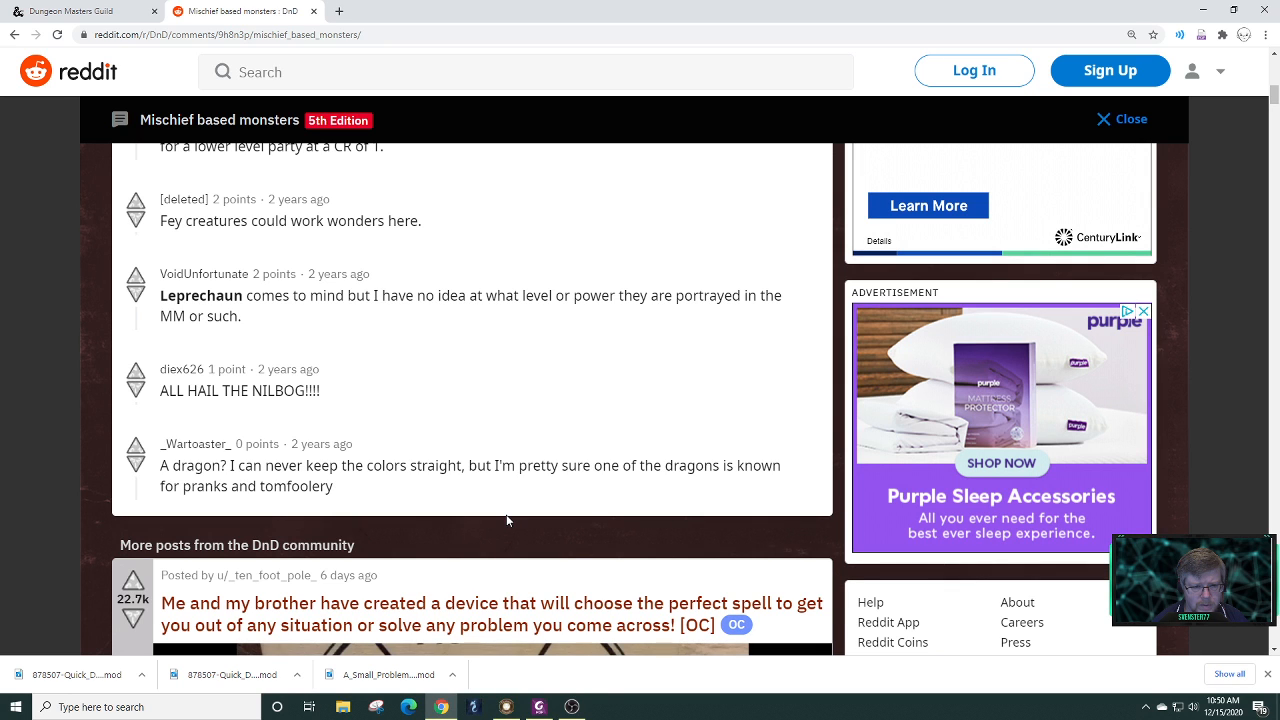
scroll(507, 519, up, 2)
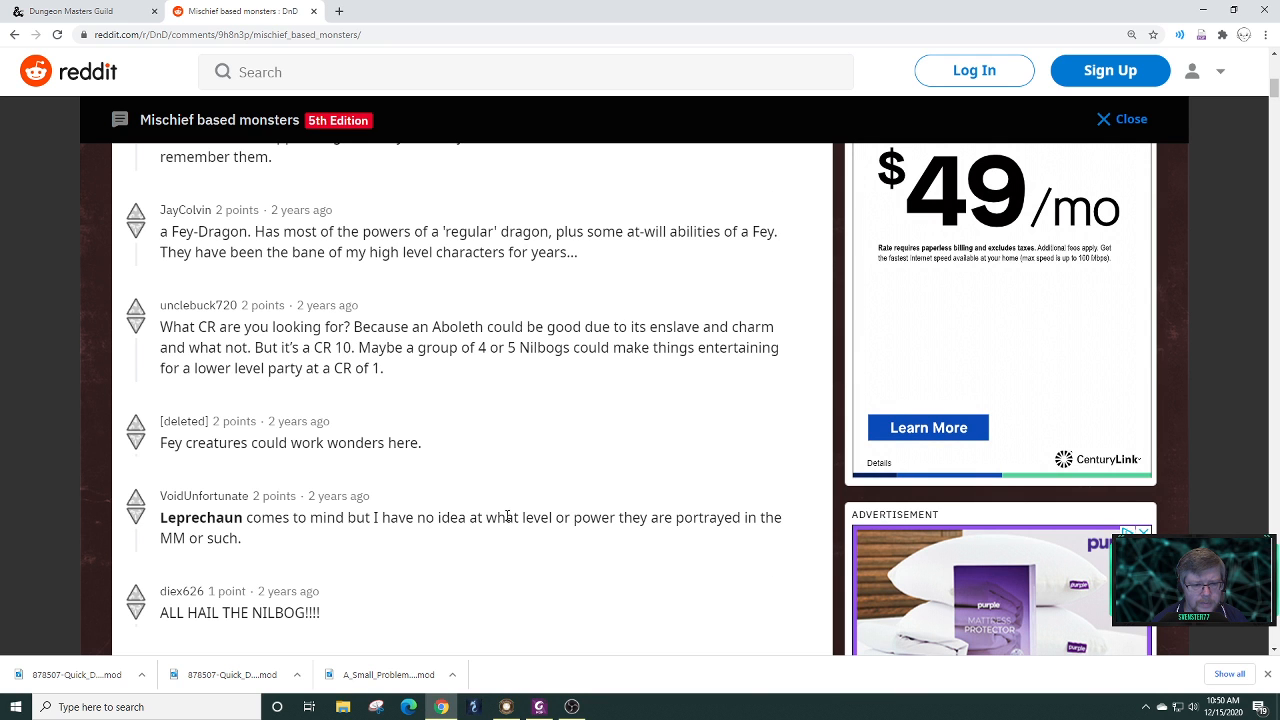
scroll(507, 516, up, 4)
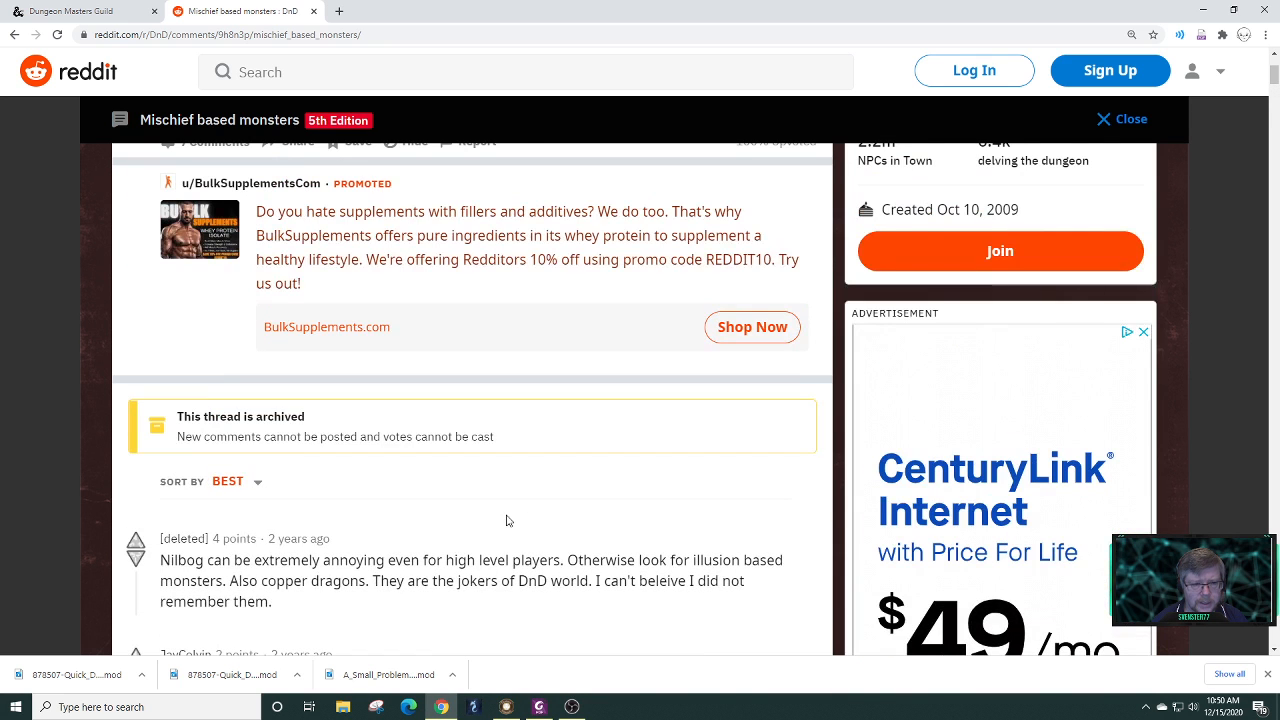
scroll(507, 520, down, 2)
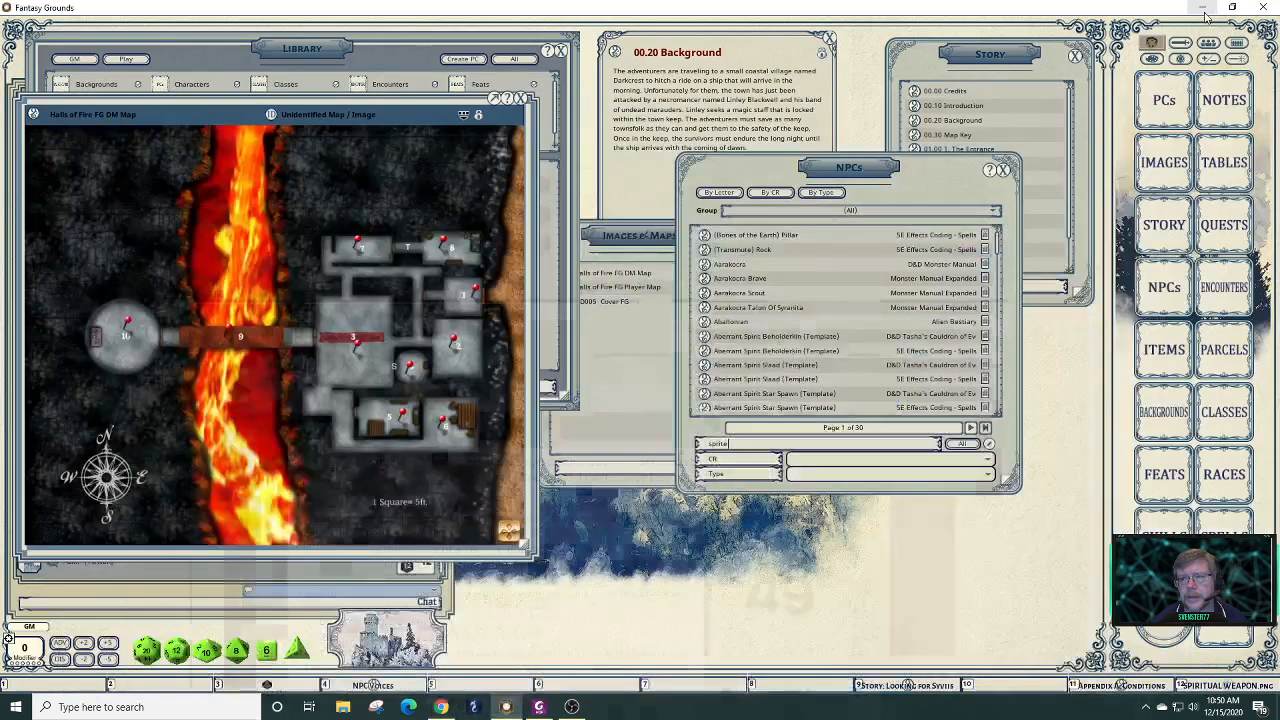
- Return to Fantasy Grounds and replace the NPC list's search term with "lepr"
click(1203, 9)
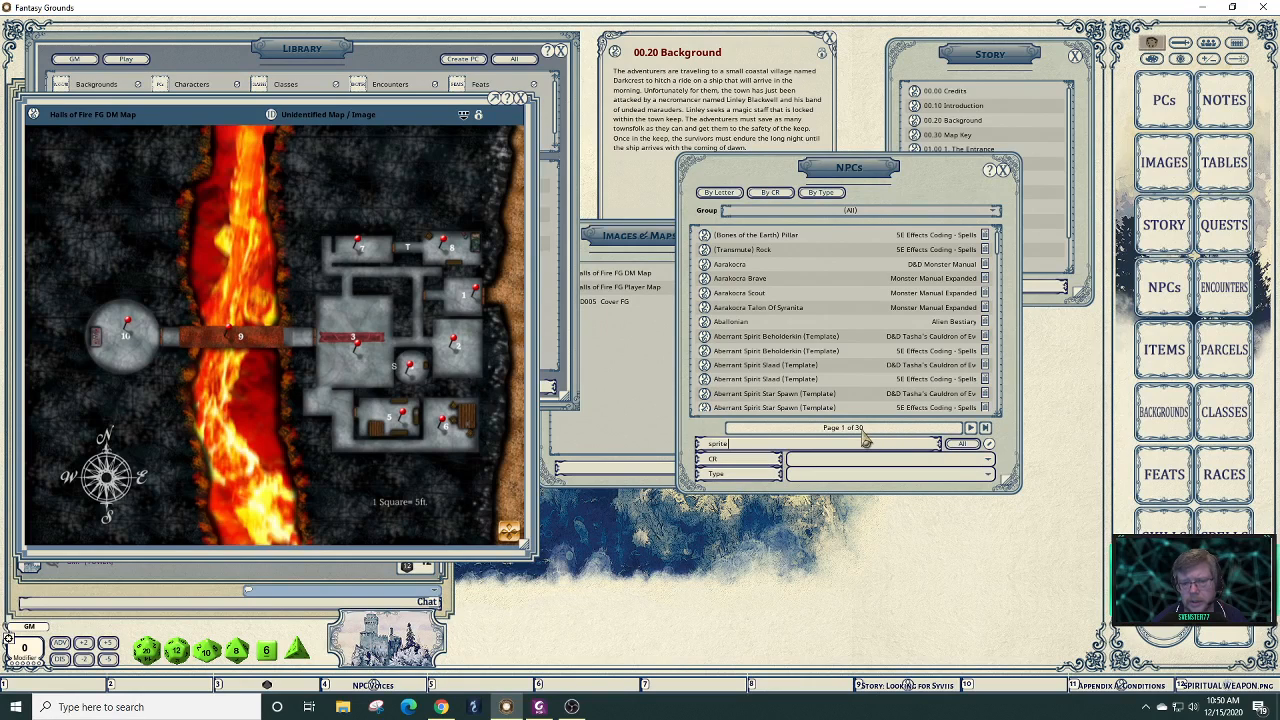
key(BackSpace)
key(BackSpace)
key(BackSpace)
key(BackSpace)
key(BackSpace)
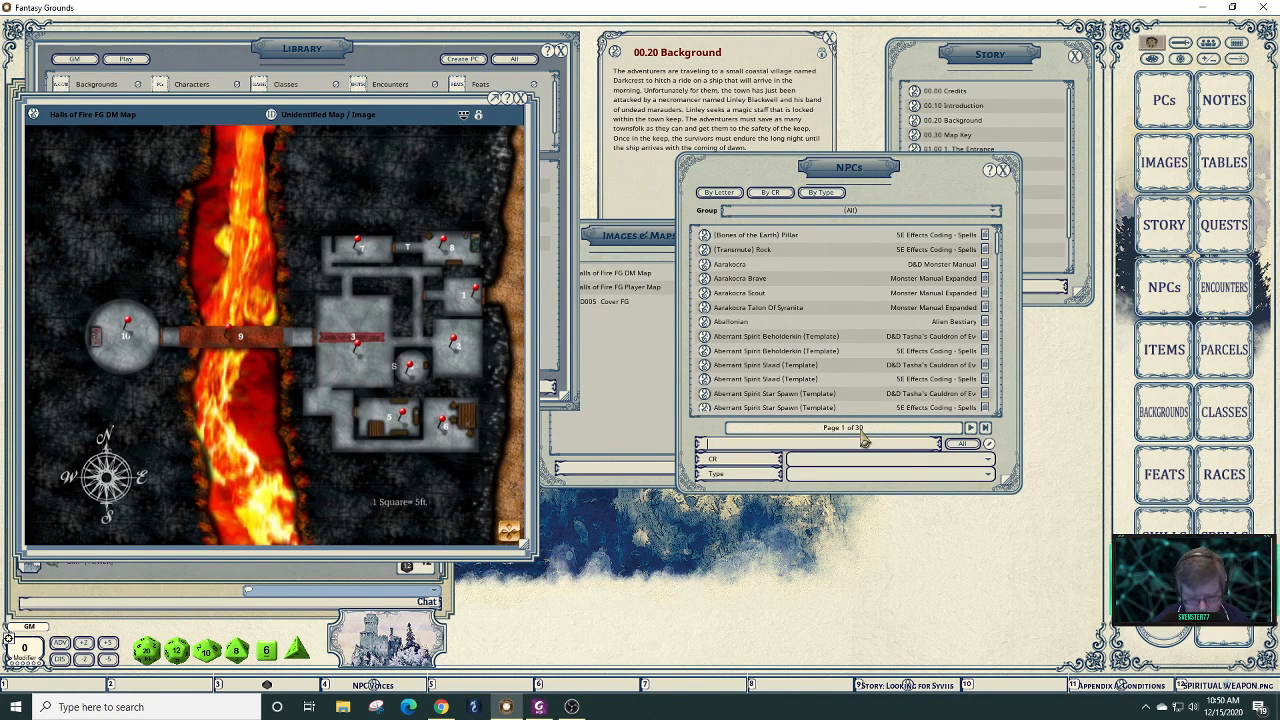
text(lepr)
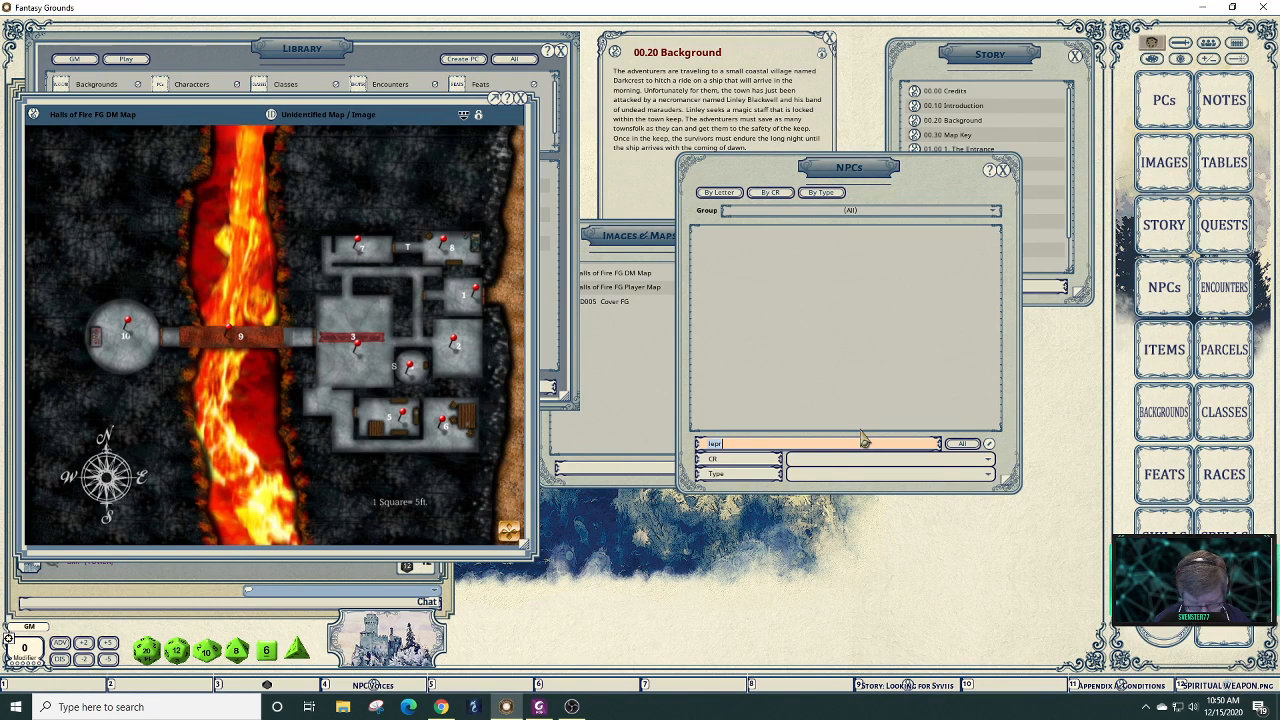
- Search the NPC list for "nilb" and open the Nilbog record, enlarged and moved upward to show more of its stat block
text(nilb)
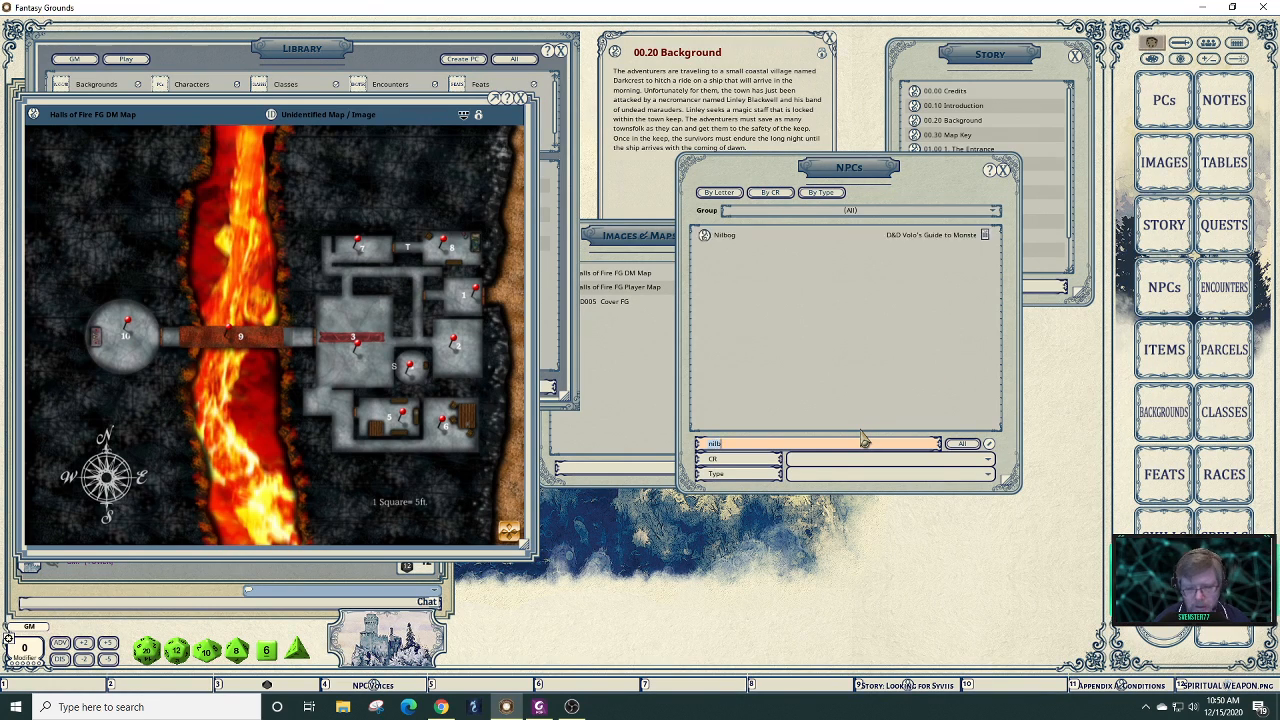
click(727, 242)
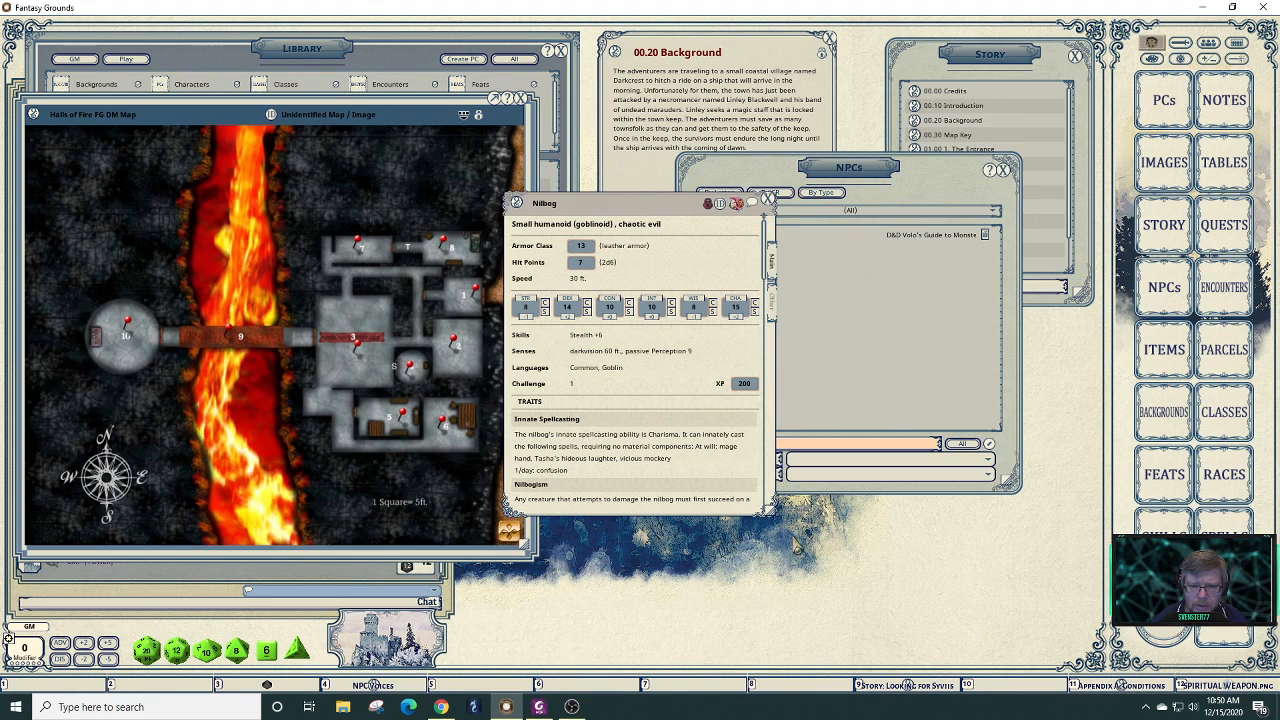
drag(769, 510, 775, 518)
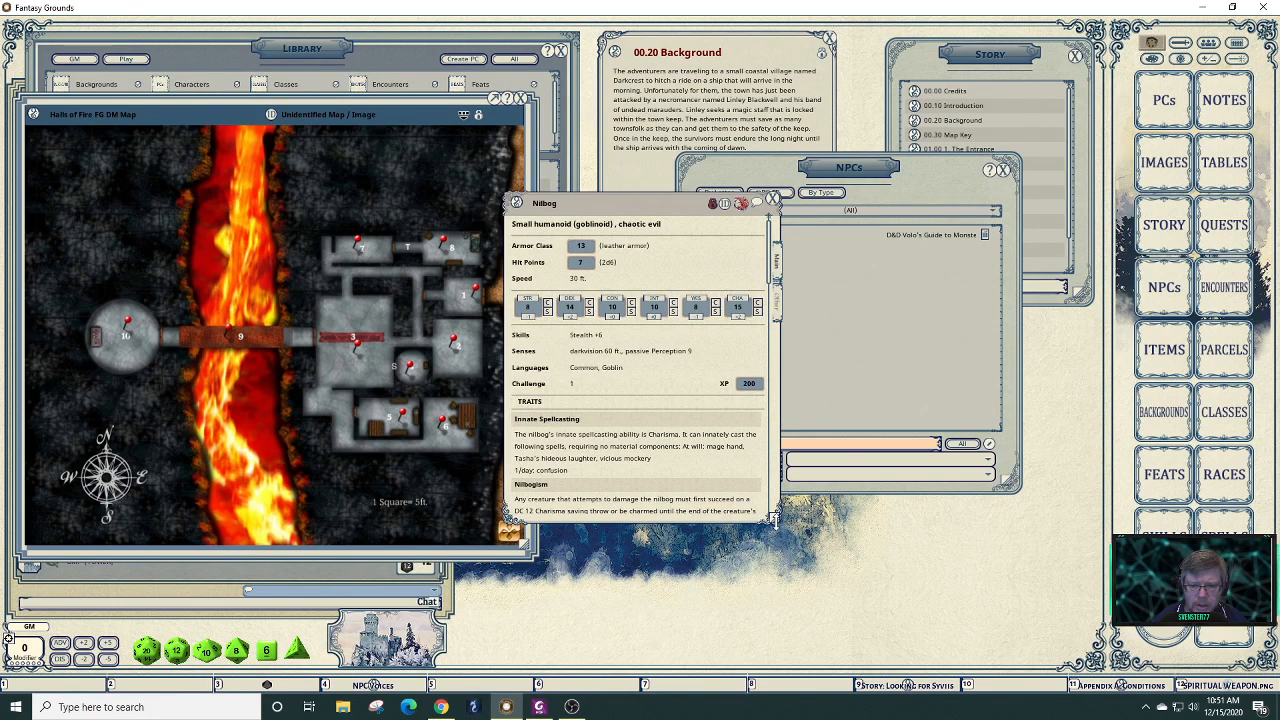
drag(775, 518, 880, 648)
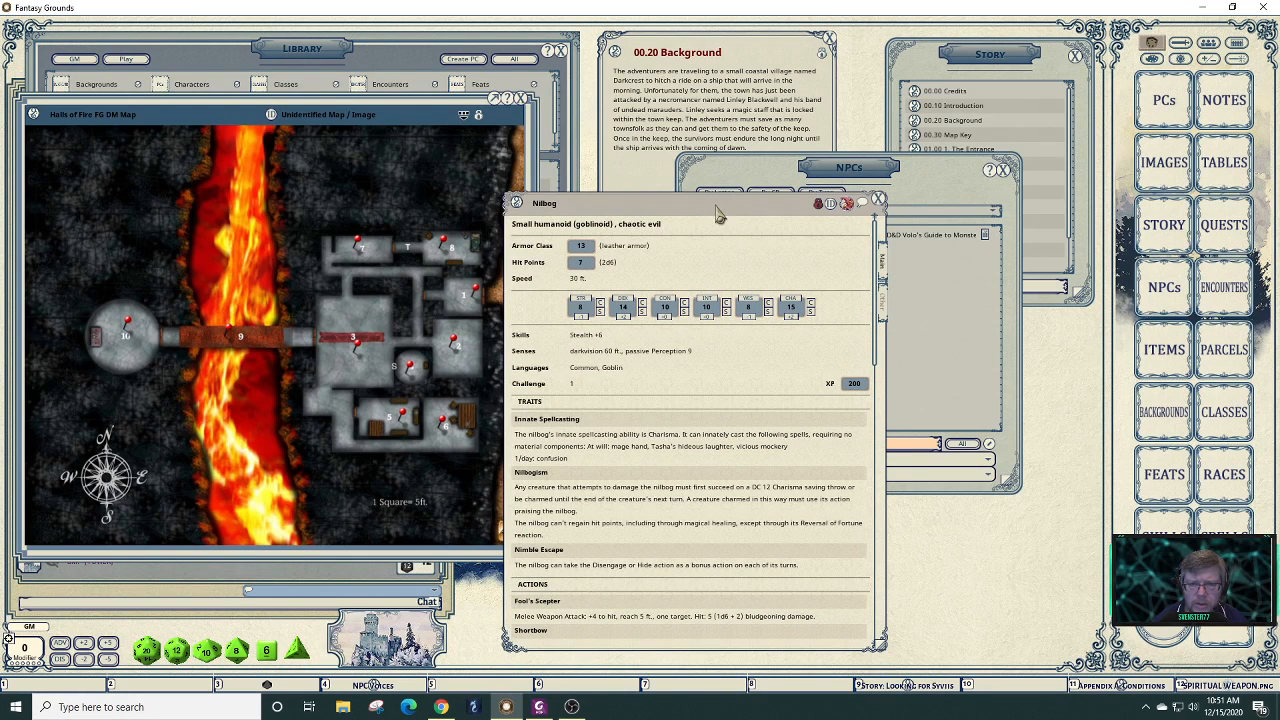
drag(716, 214, 729, 95)
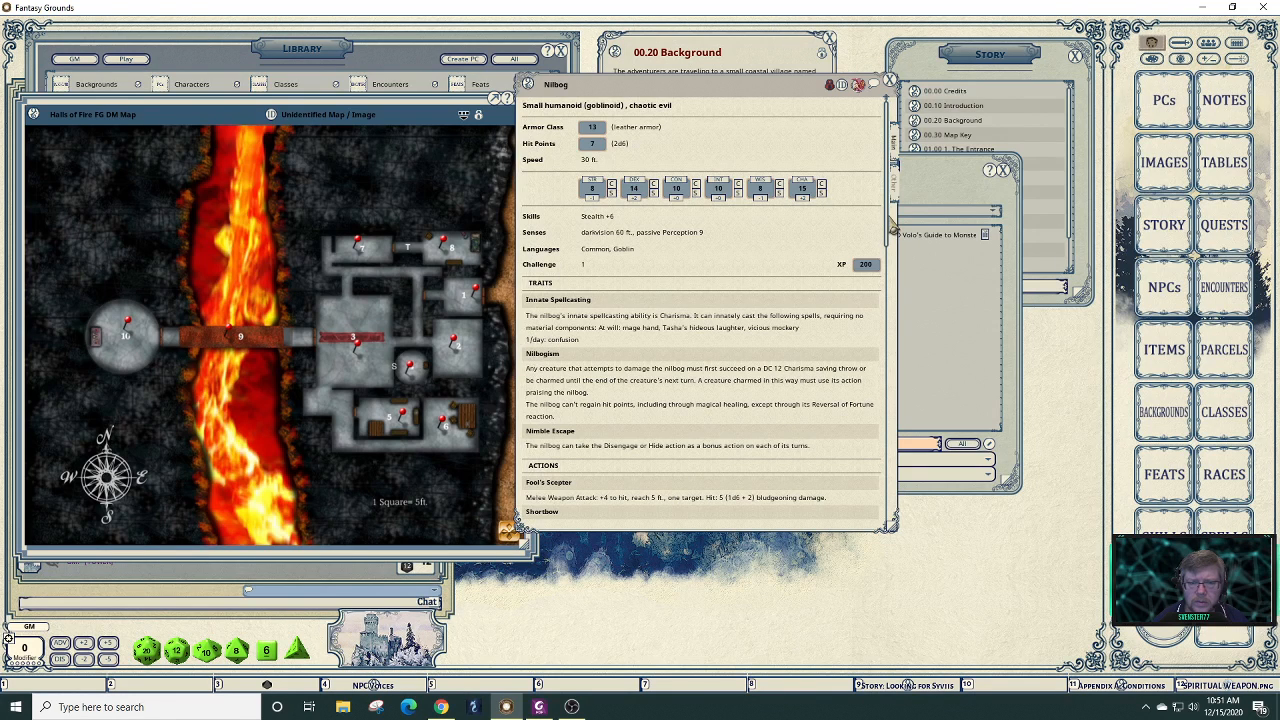
- Review the Nilbog's traits, actions, reactions and innate spells, ending back at the start of its stat block
drag(893, 228, 884, 487)
click(883, 478)
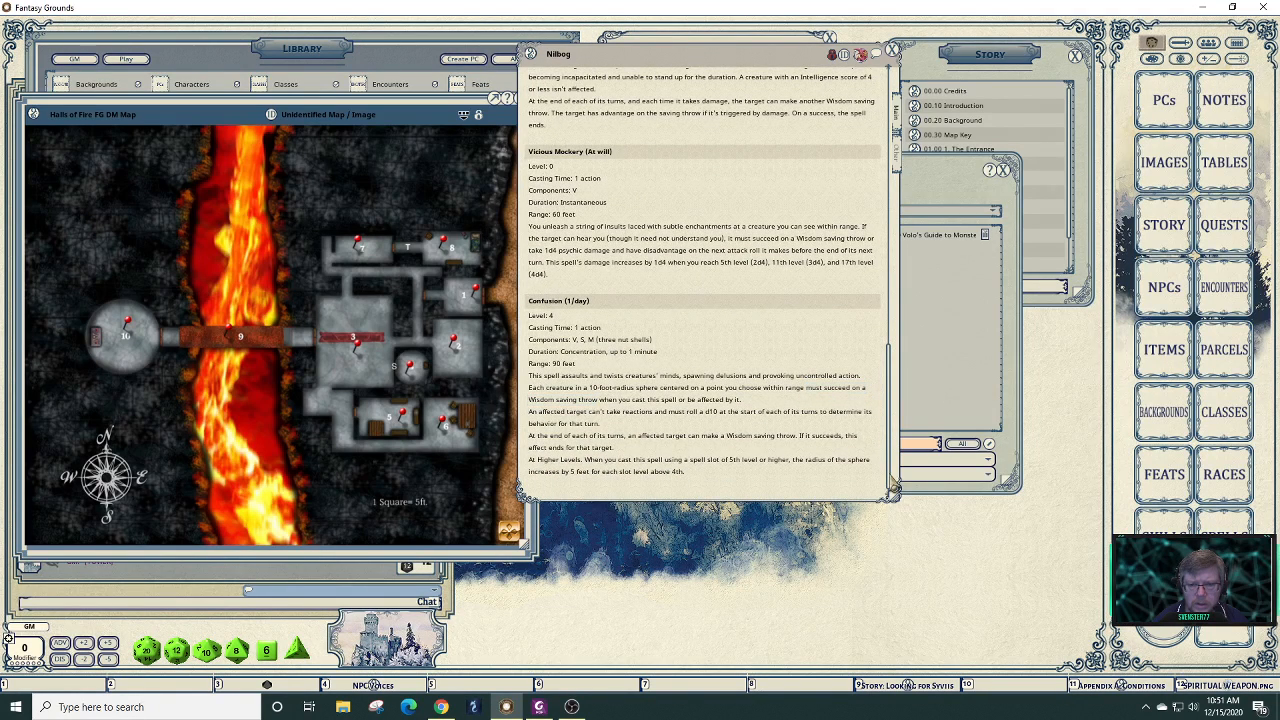
drag(893, 487, 891, 280)
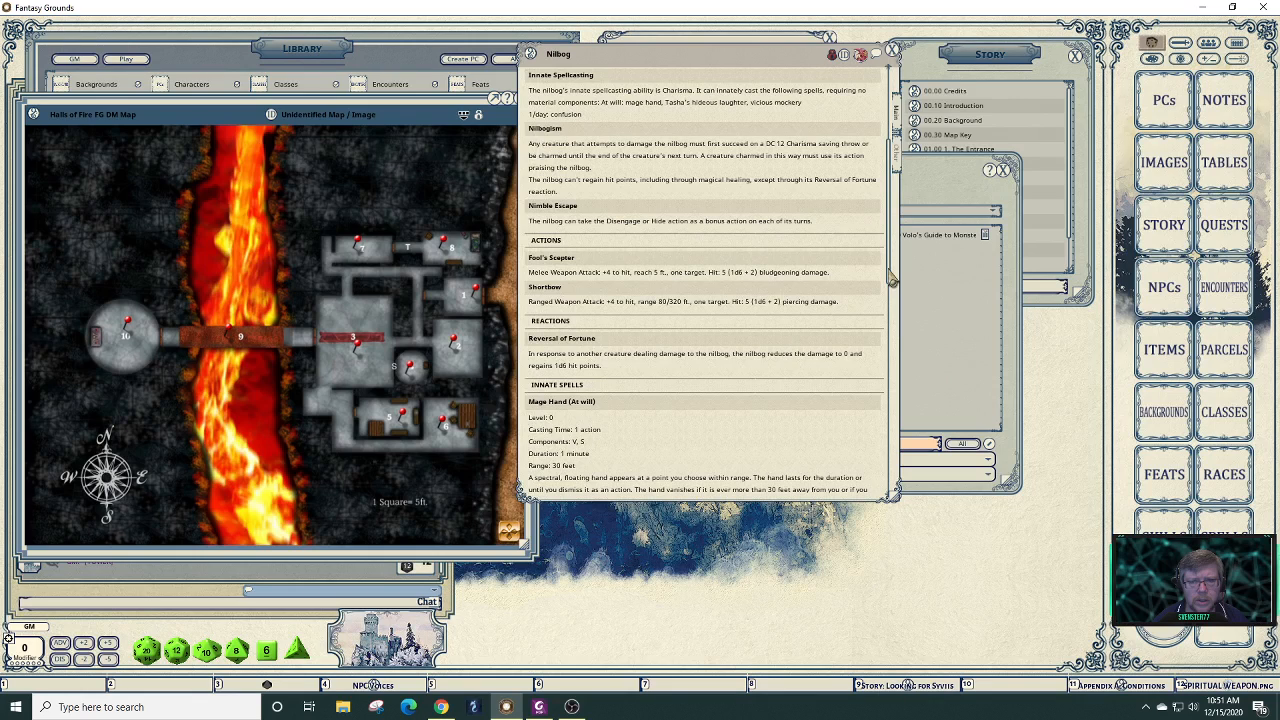
scroll(893, 278, up, 1)
scroll(893, 278, up, 5)
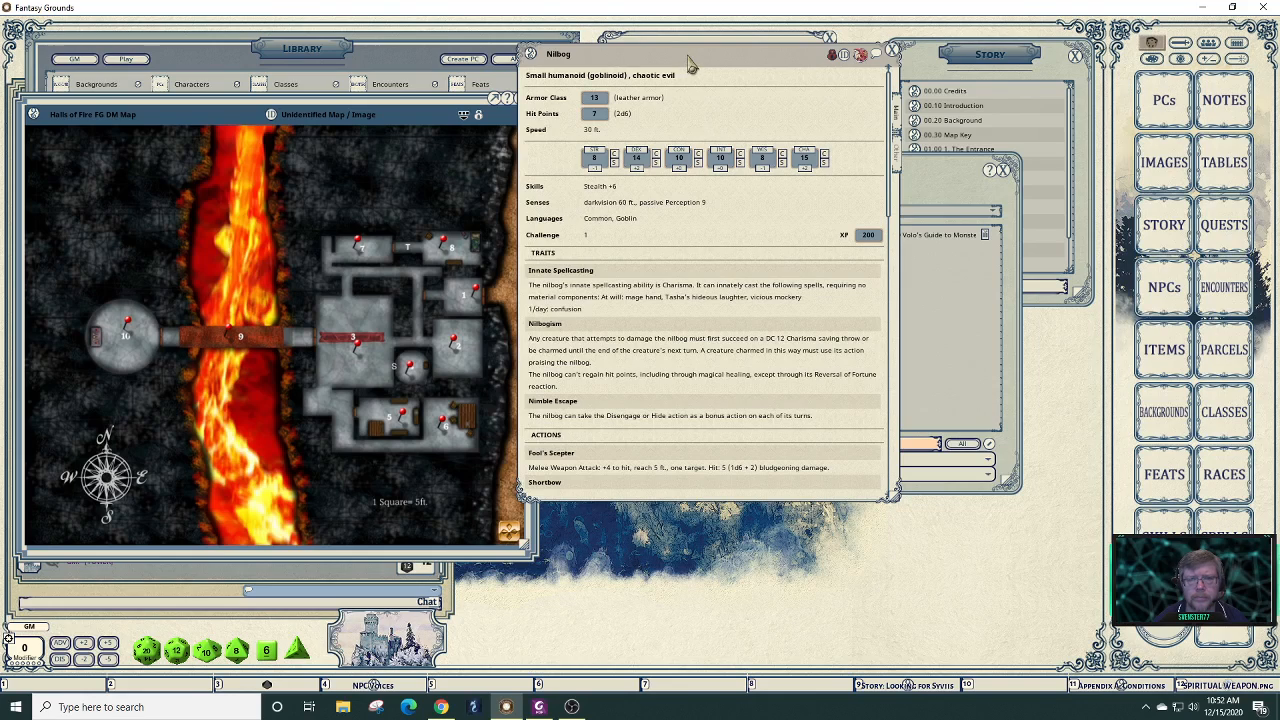
- View the Nilbog's background description and picture, then close the picture and move the record clear of the map
drag(688, 65, 601, 137)
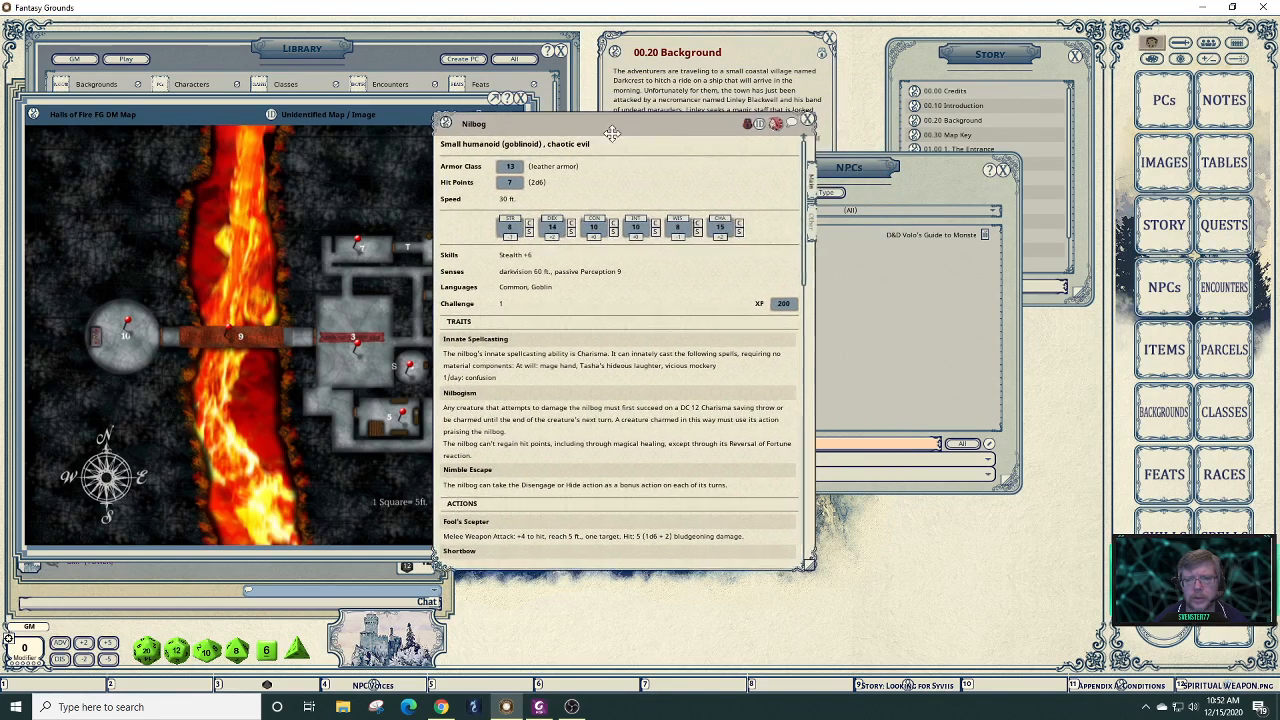
click(808, 224)
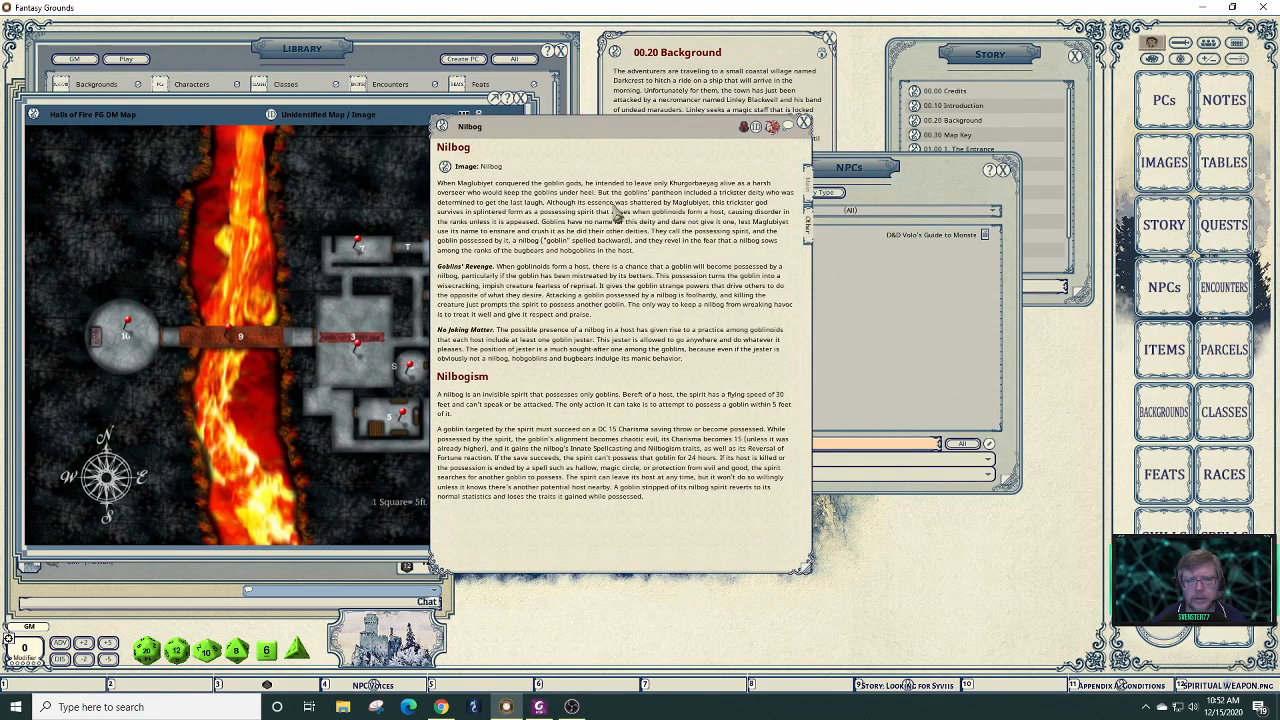
click(445, 167)
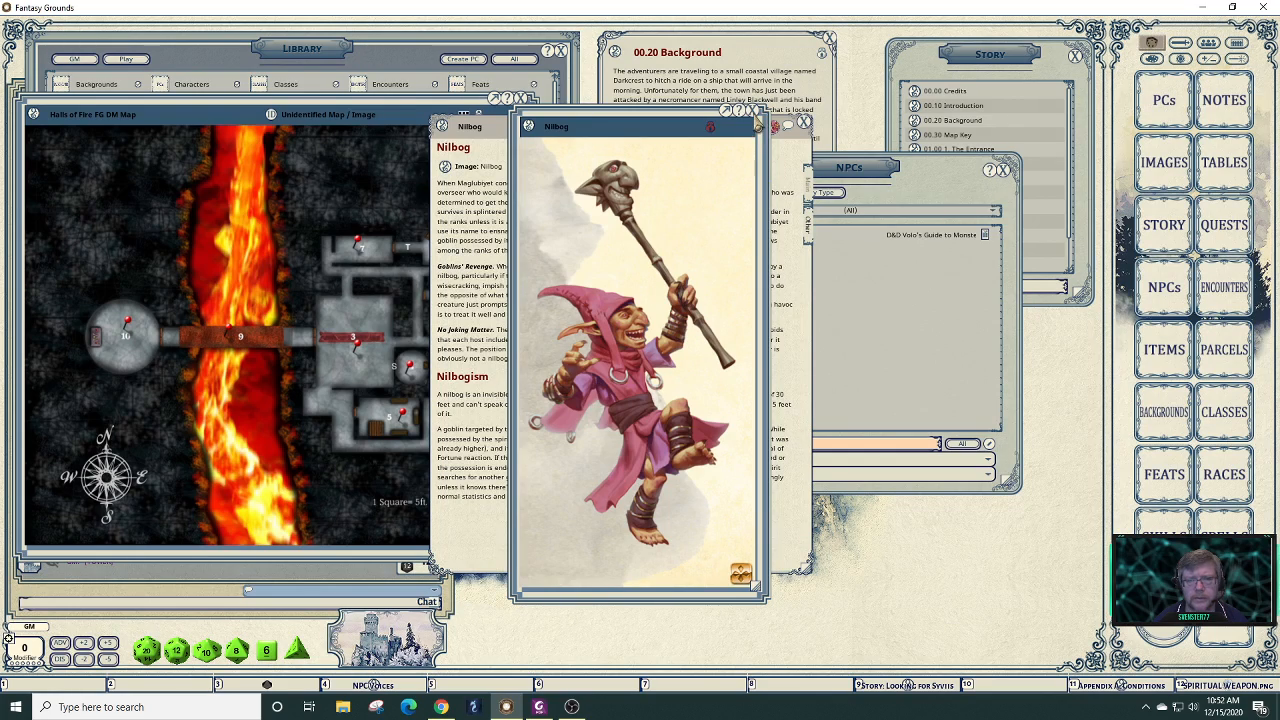
click(757, 124)
drag(674, 134, 717, 218)
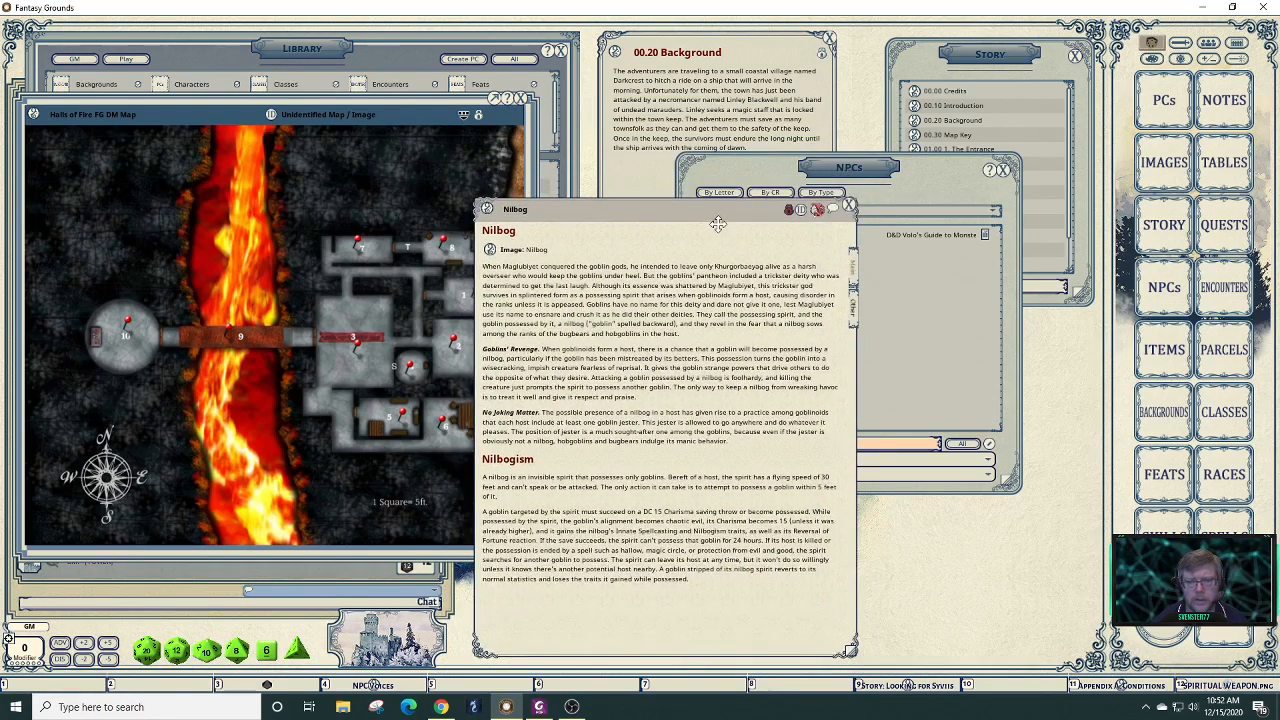
- Return the Nilbog record from its description to its main stat block and move the record off the DM map
click(908, 176)
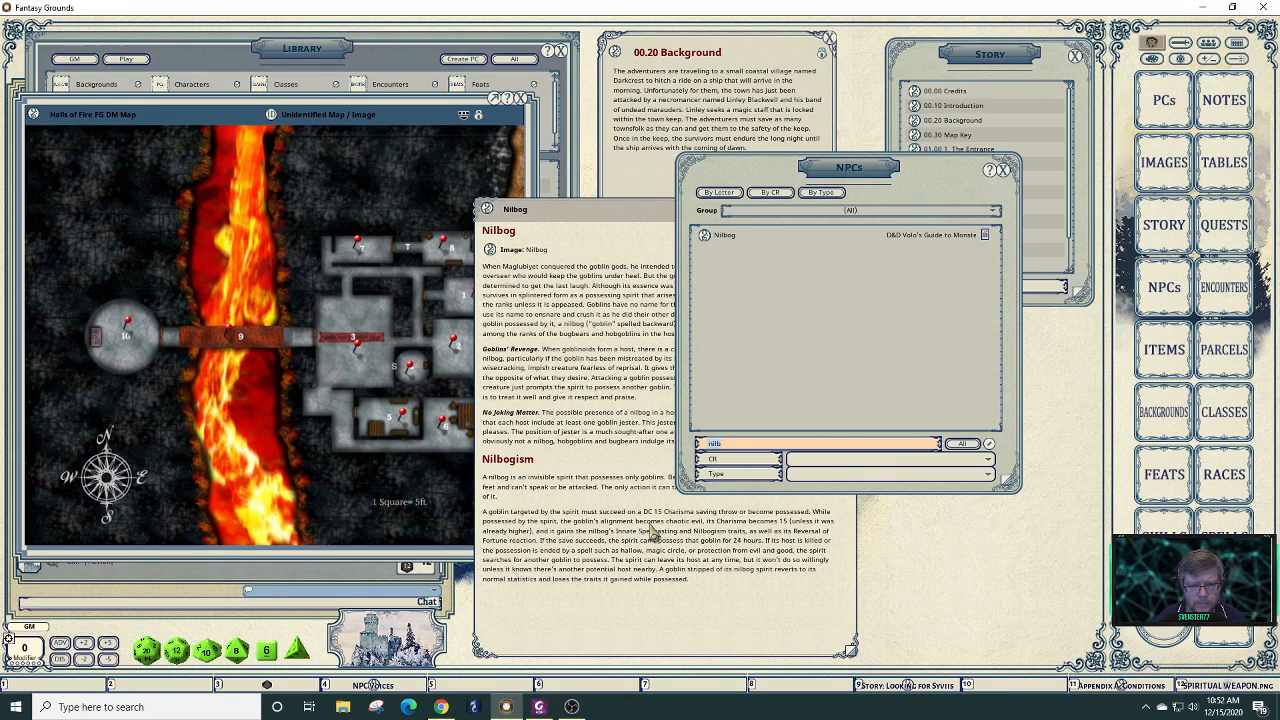
click(651, 532)
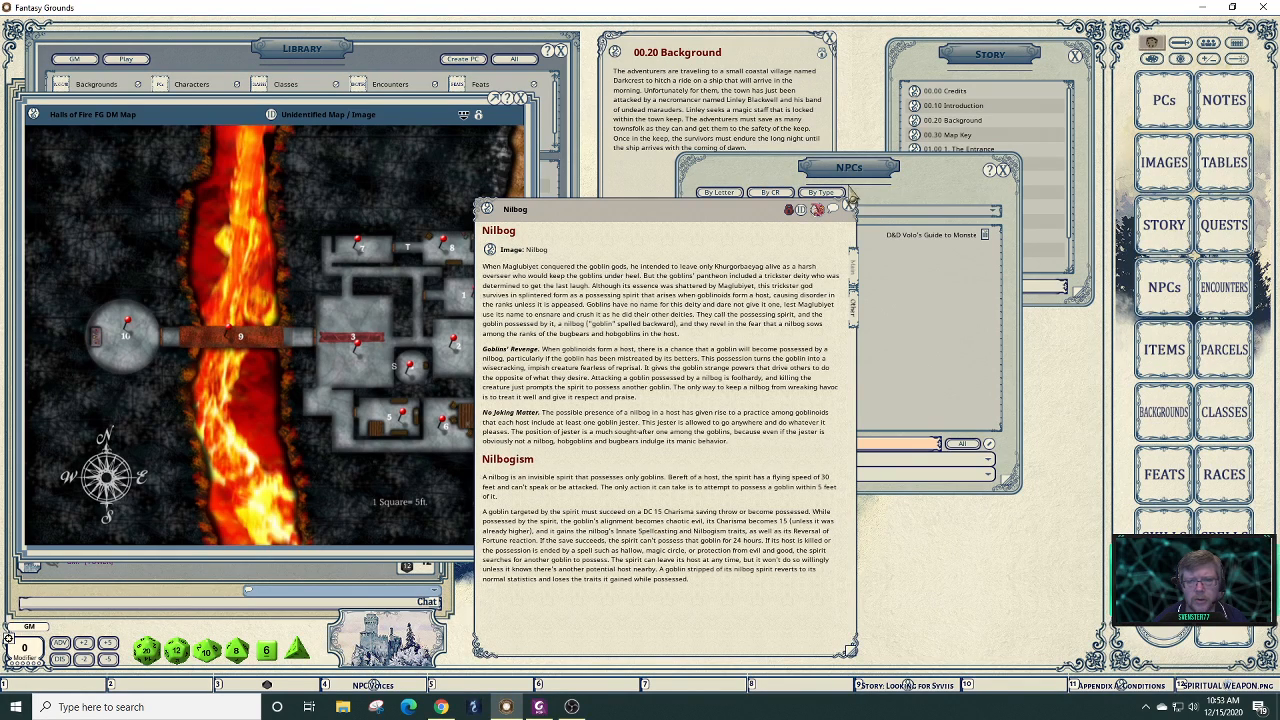
click(855, 268)
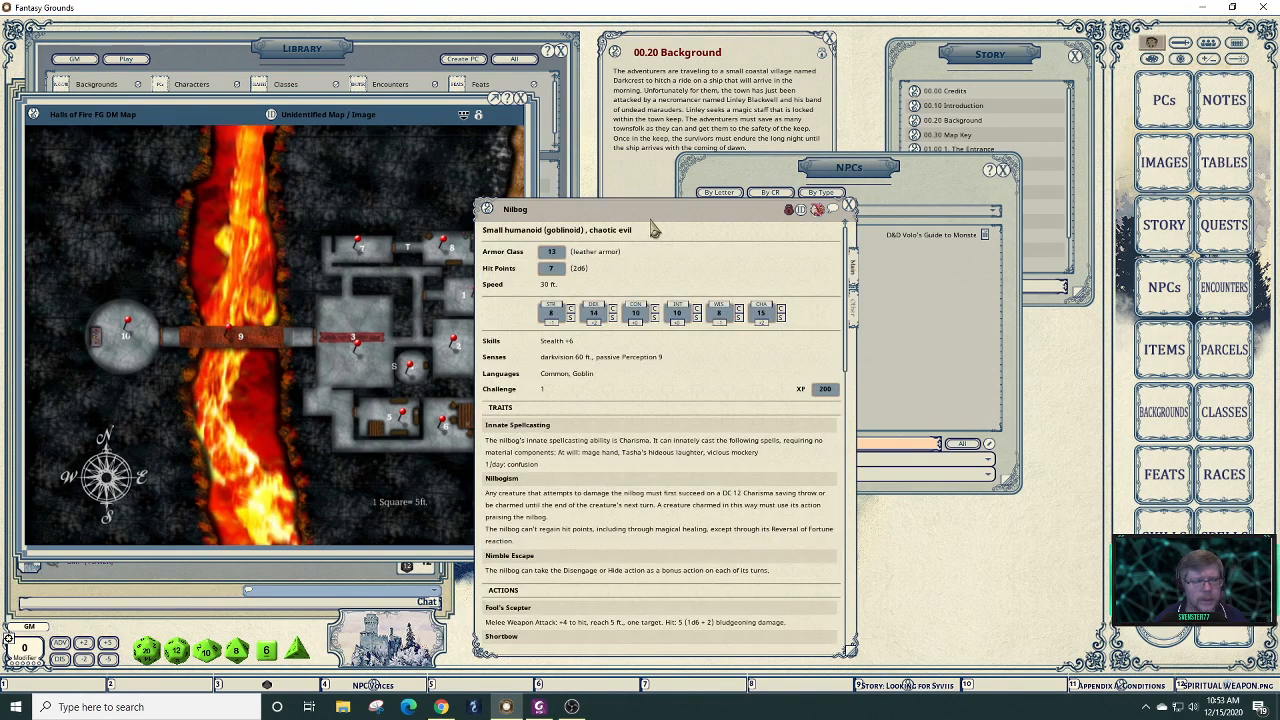
drag(672, 219, 762, 215)
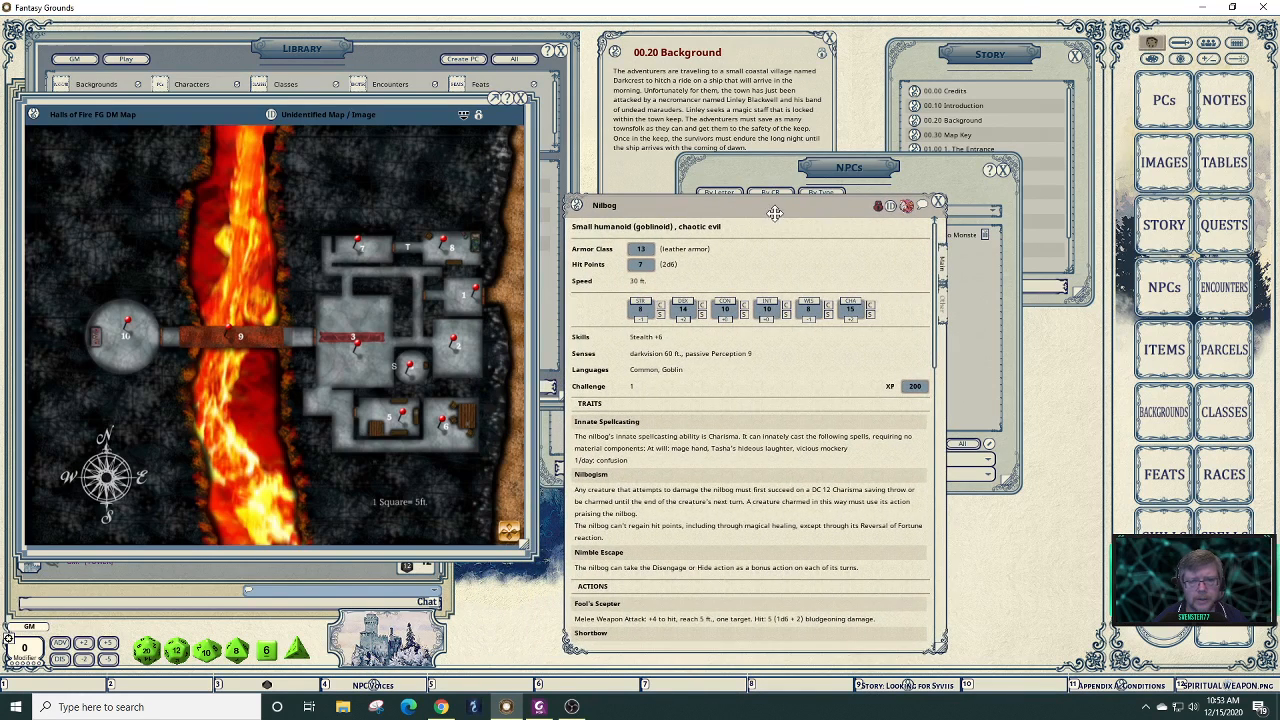
- Close the NPC list, move the Nilbog record higher, and move the Halls of Fire DM map lower to uncover the Library
click(943, 181)
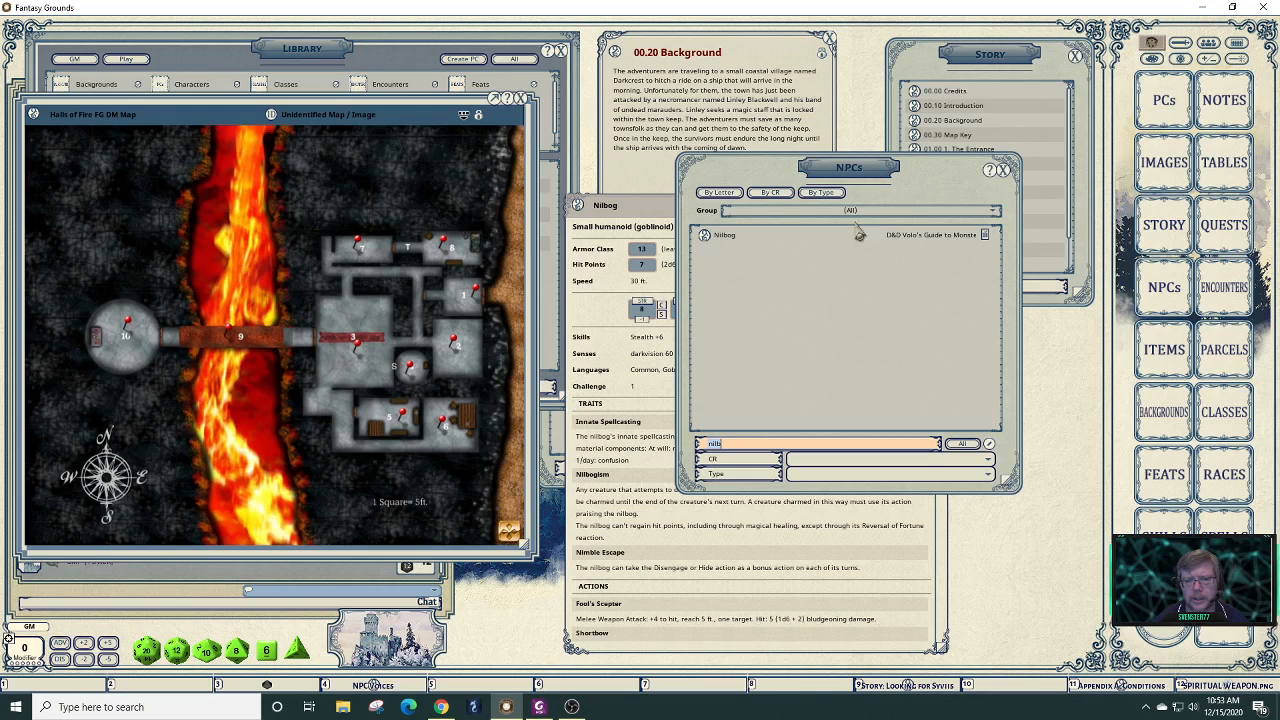
click(1005, 173)
drag(743, 224, 735, 100)
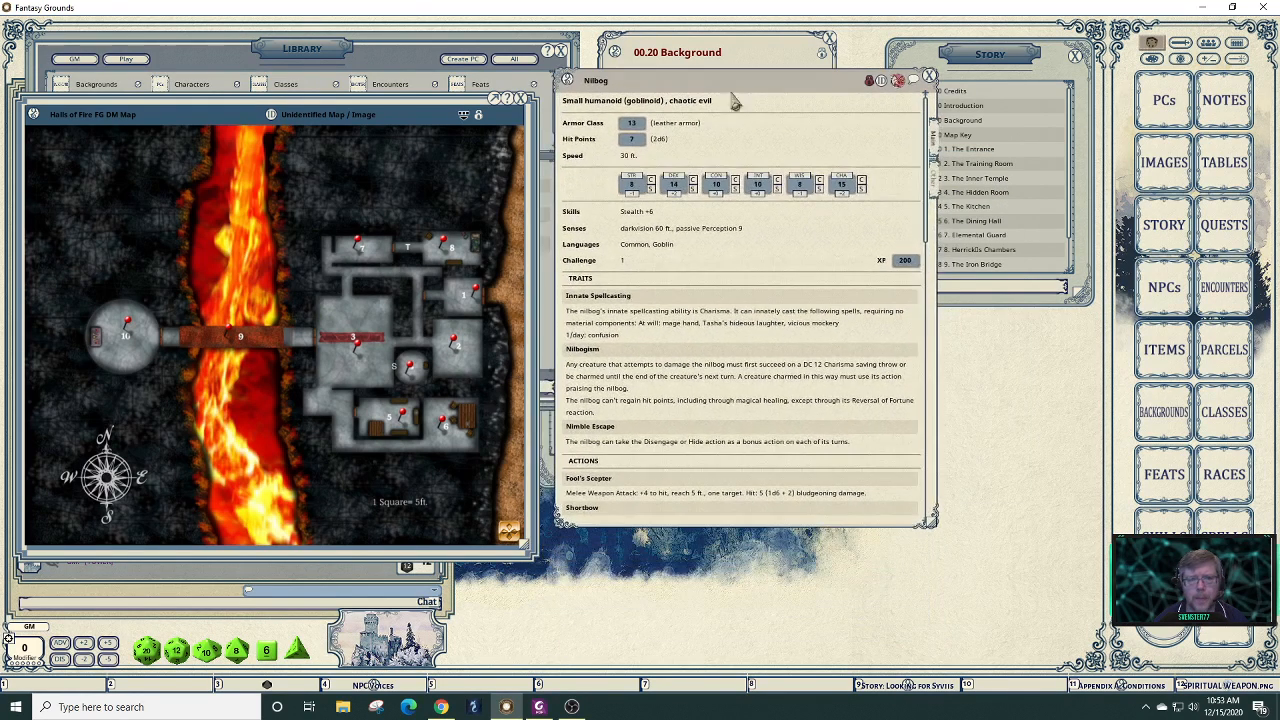
drag(420, 130, 398, 264)
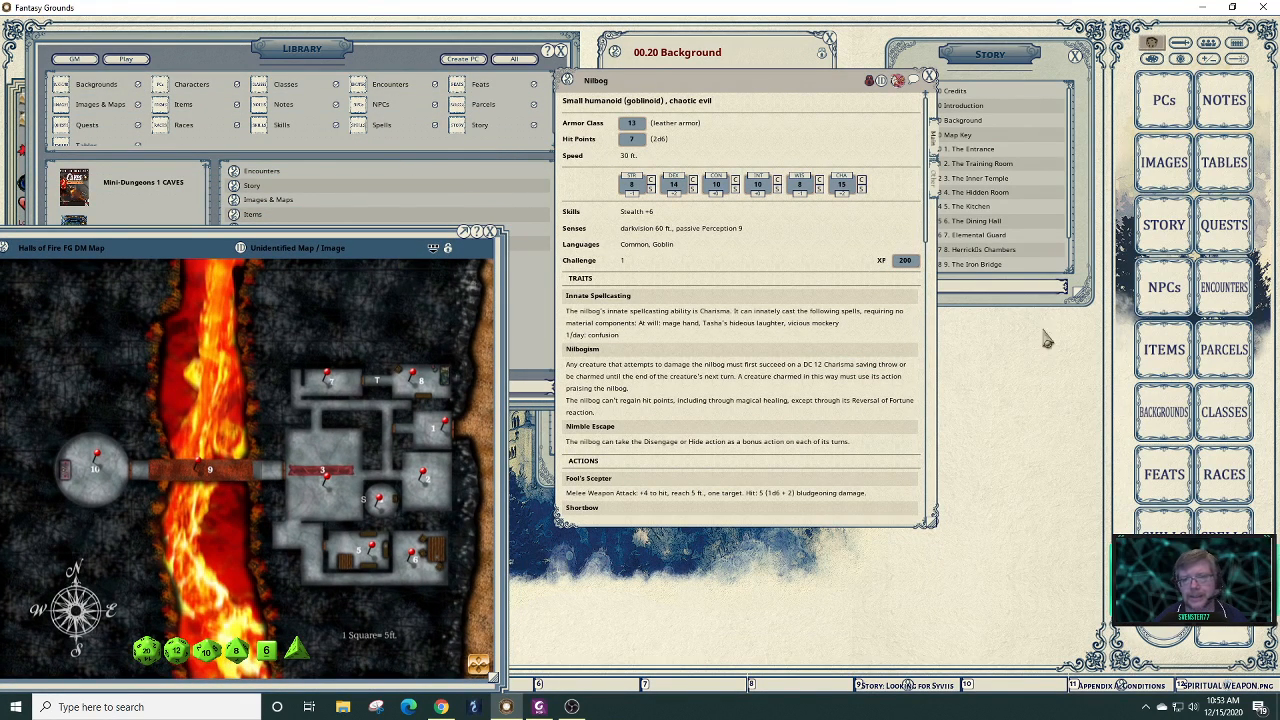
- Open the 00.30 Map Key entry from the module's Story list, move it over the DM map, and open the Halls of Fire PLAYER Map
click(1051, 72)
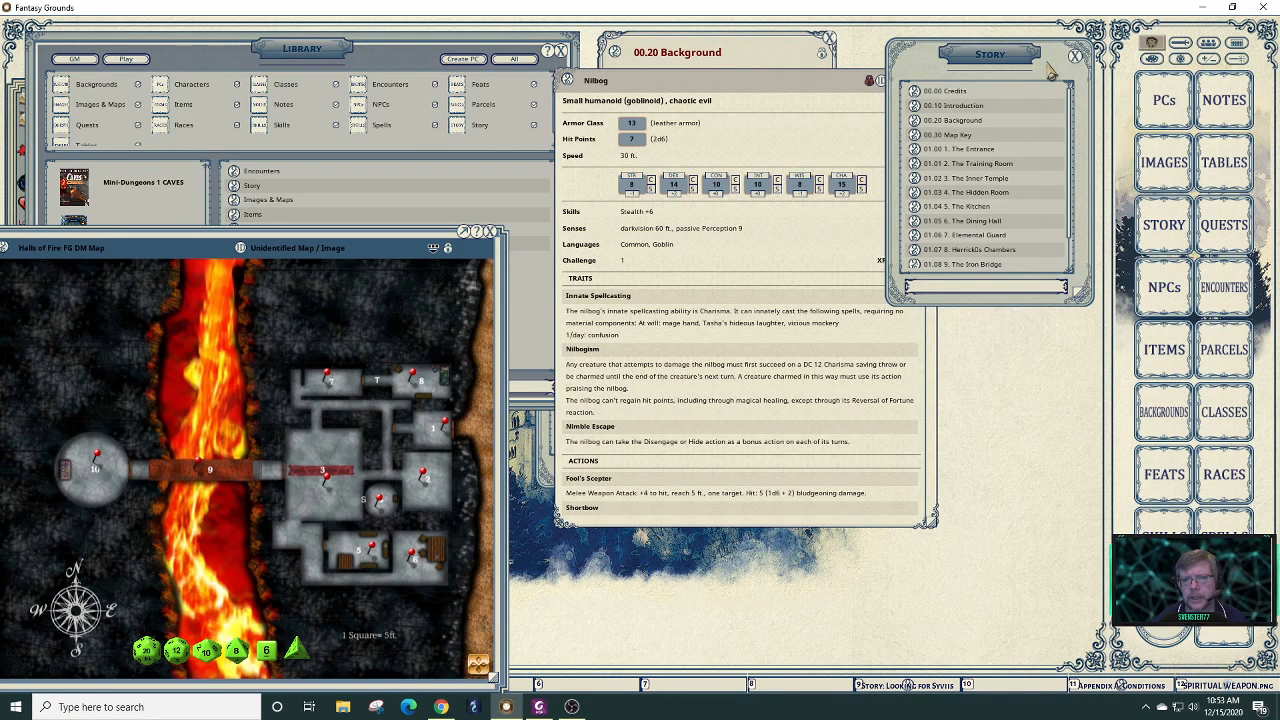
click(913, 134)
drag(704, 343, 583, 376)
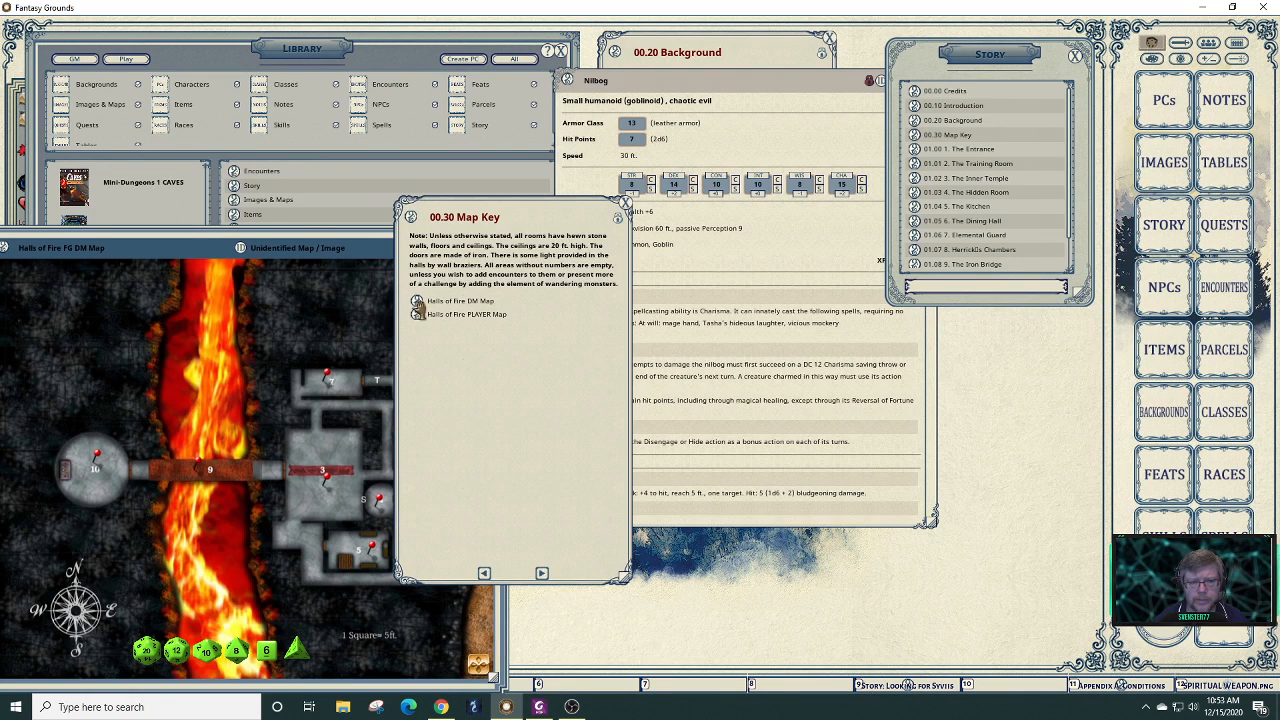
click(417, 316)
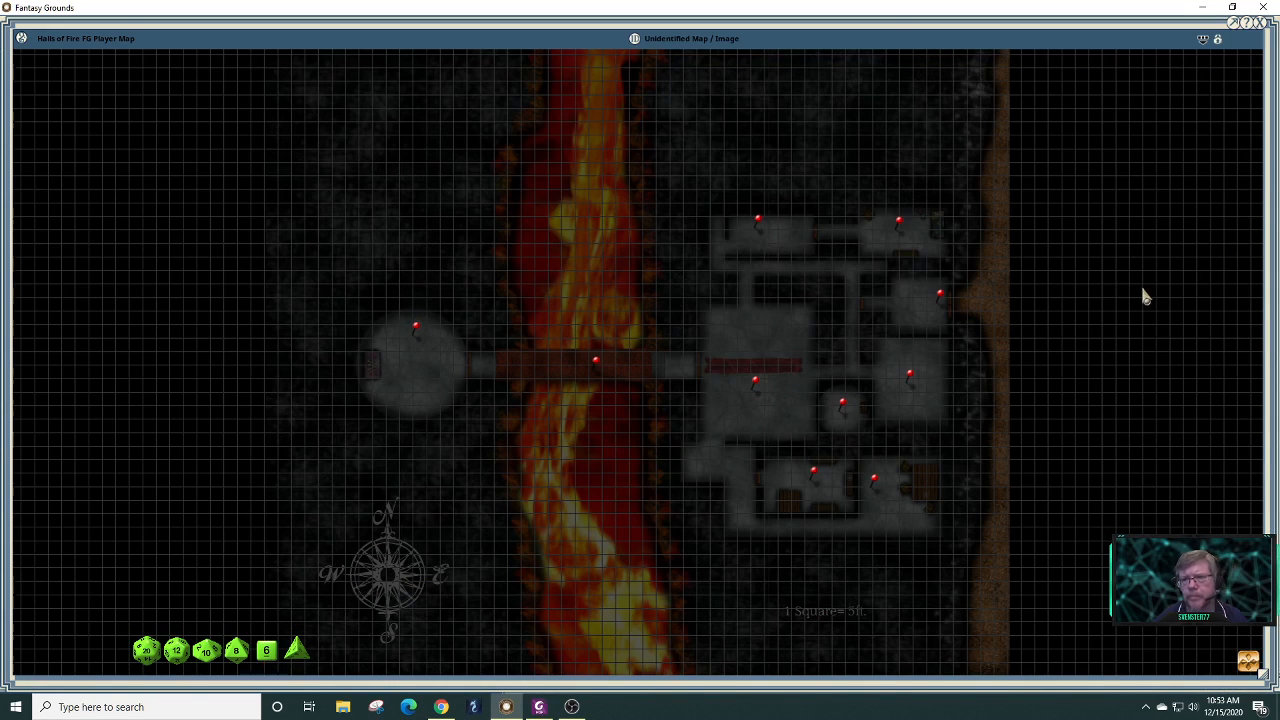
- Narrow the Halls of Fire player map window, store the map in hotkey slot 10, and close the map
key(ctrl+Tab)
drag(944, 288, 750, 285)
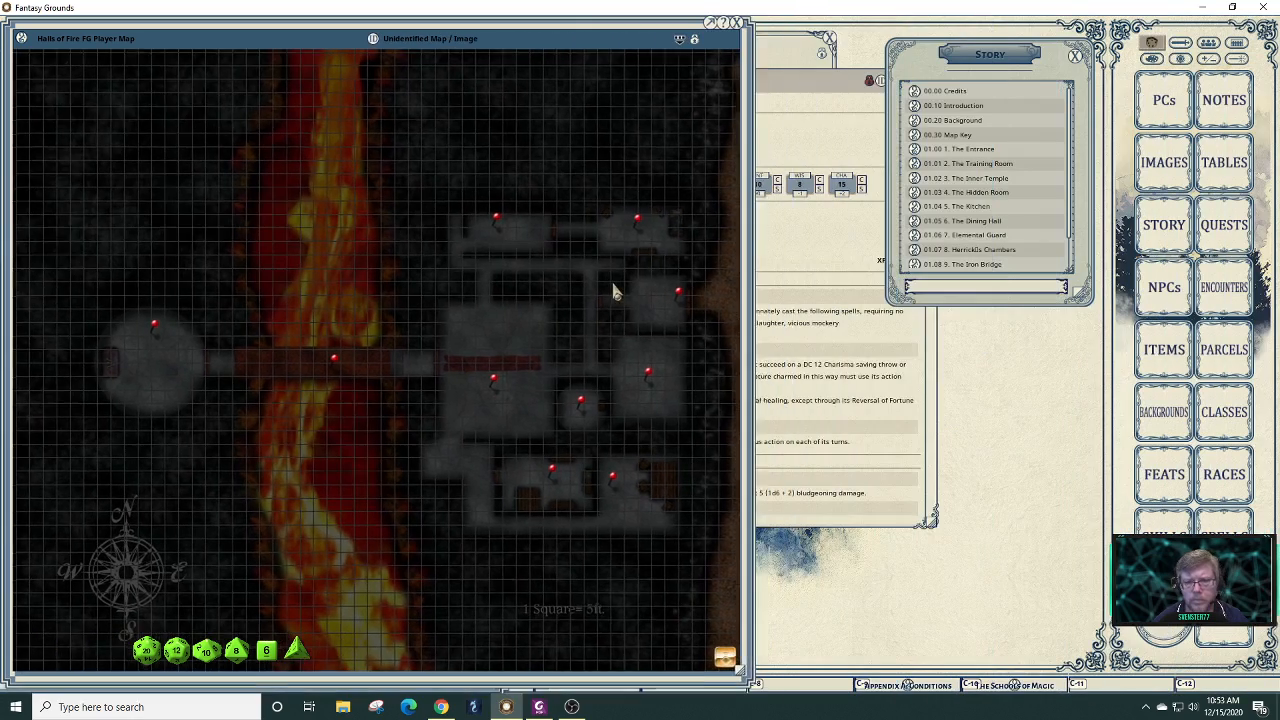
drag(717, 653, 735, 658)
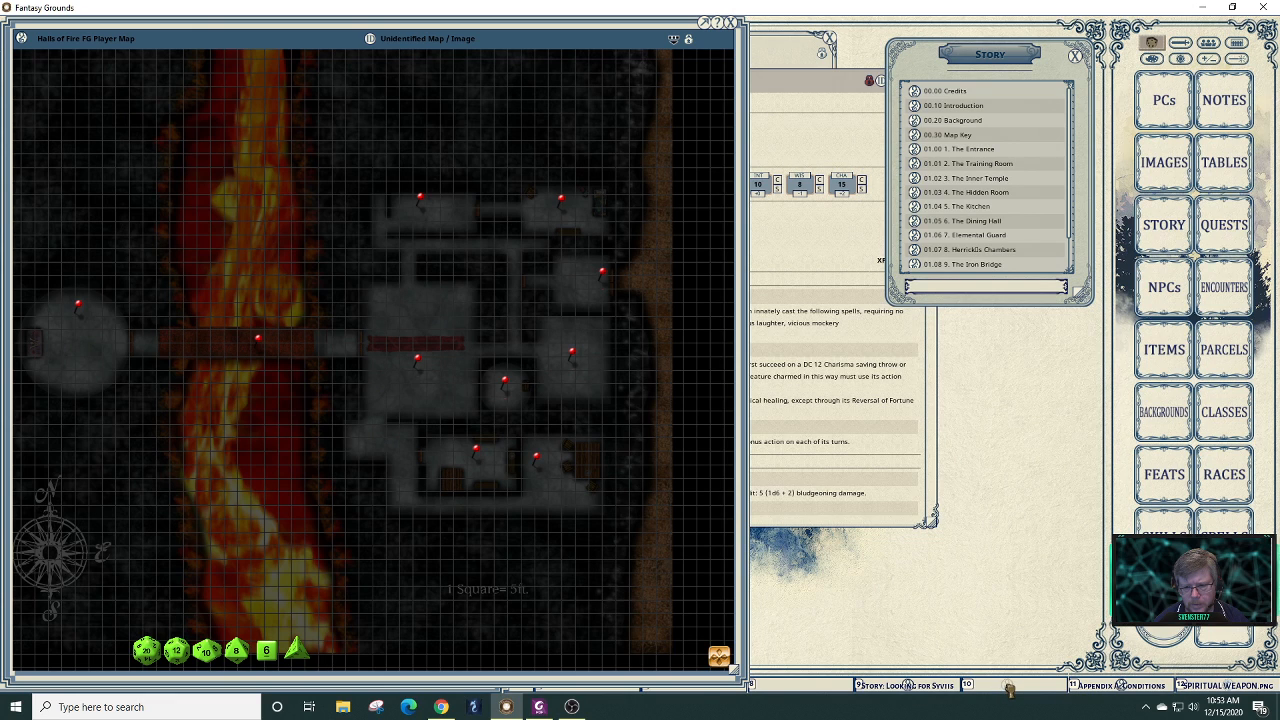
drag(1010, 689, 1008, 686)
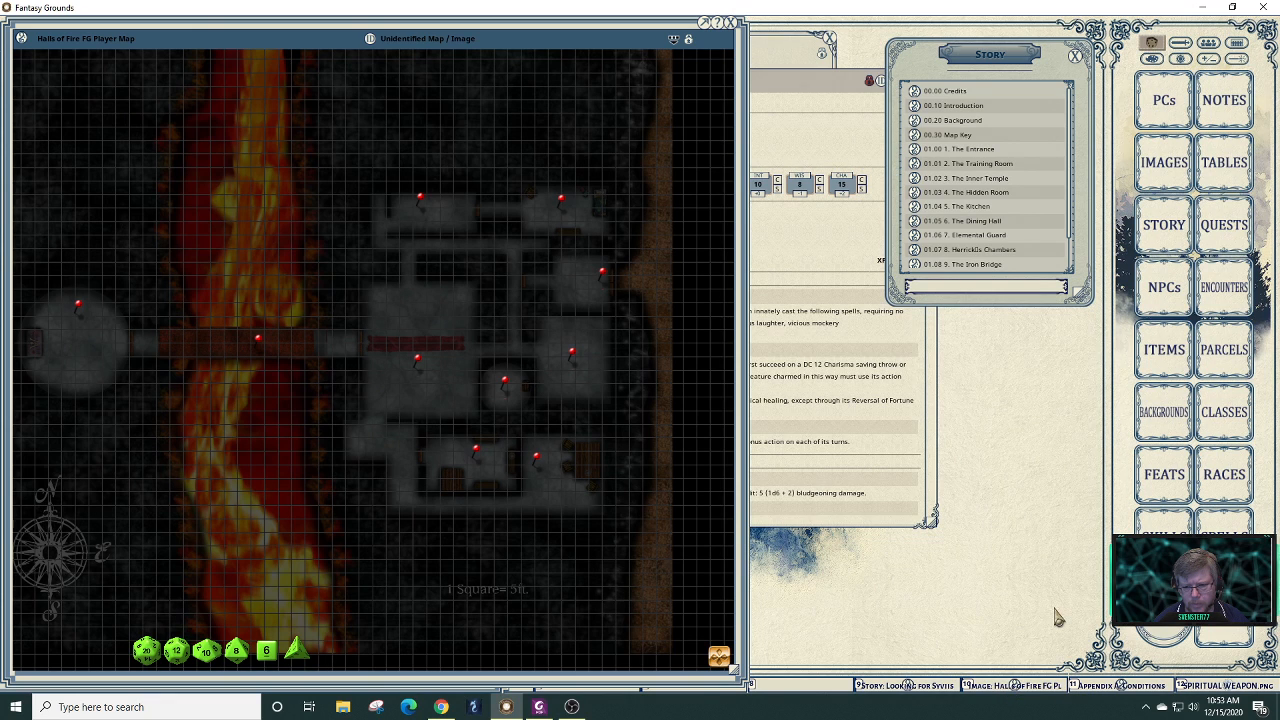
click(730, 24)
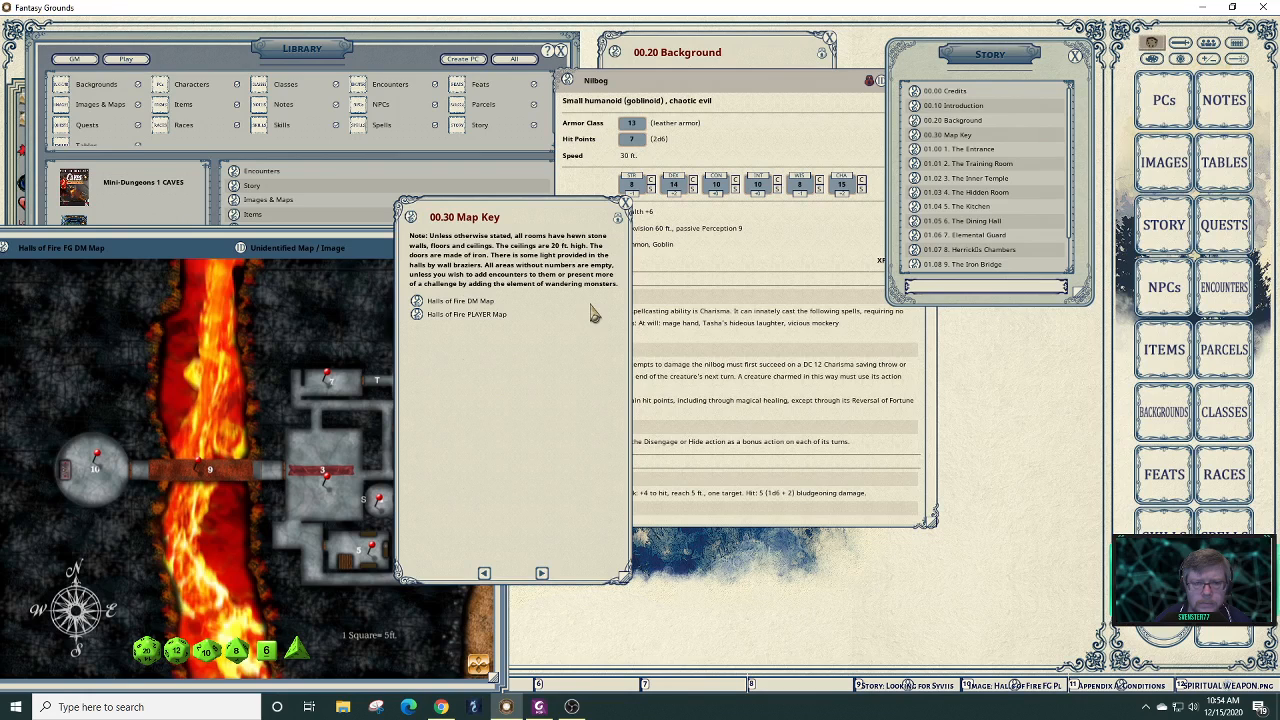
- Check the 01.00 1. The Entrance page and return to the Map Key, clearing space by moving that entry and closing the Library
click(542, 575)
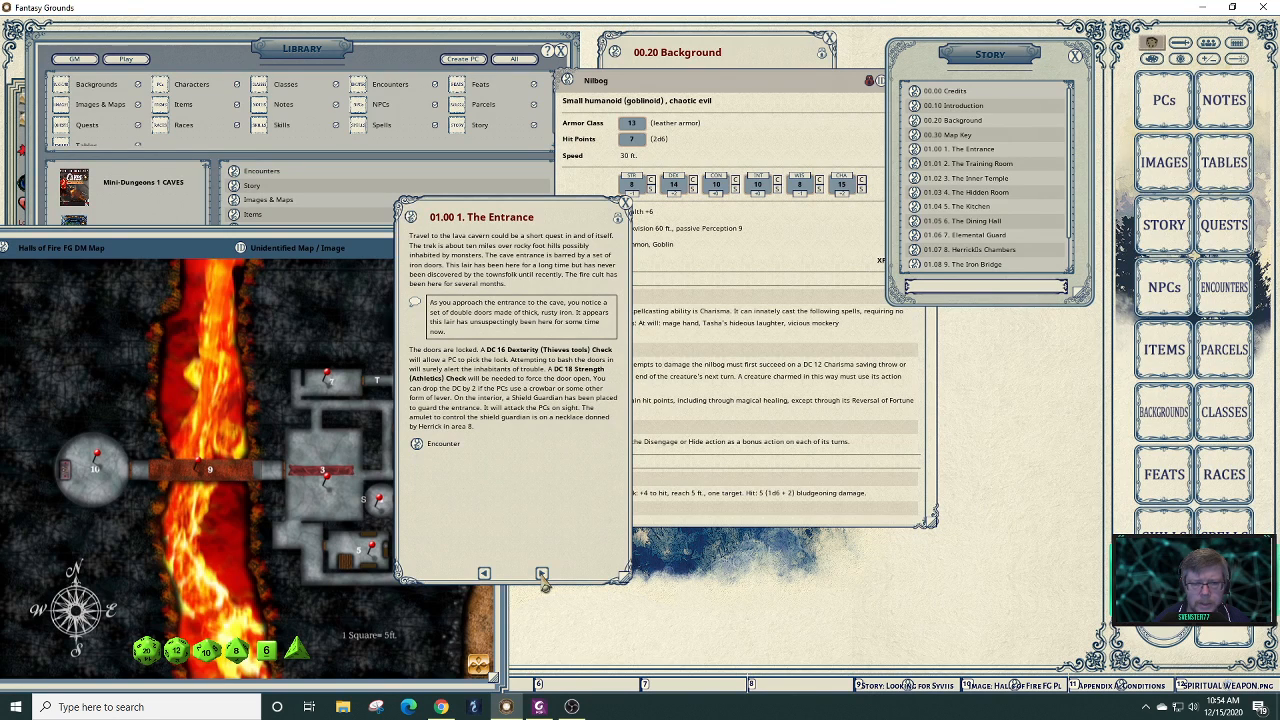
click(485, 573)
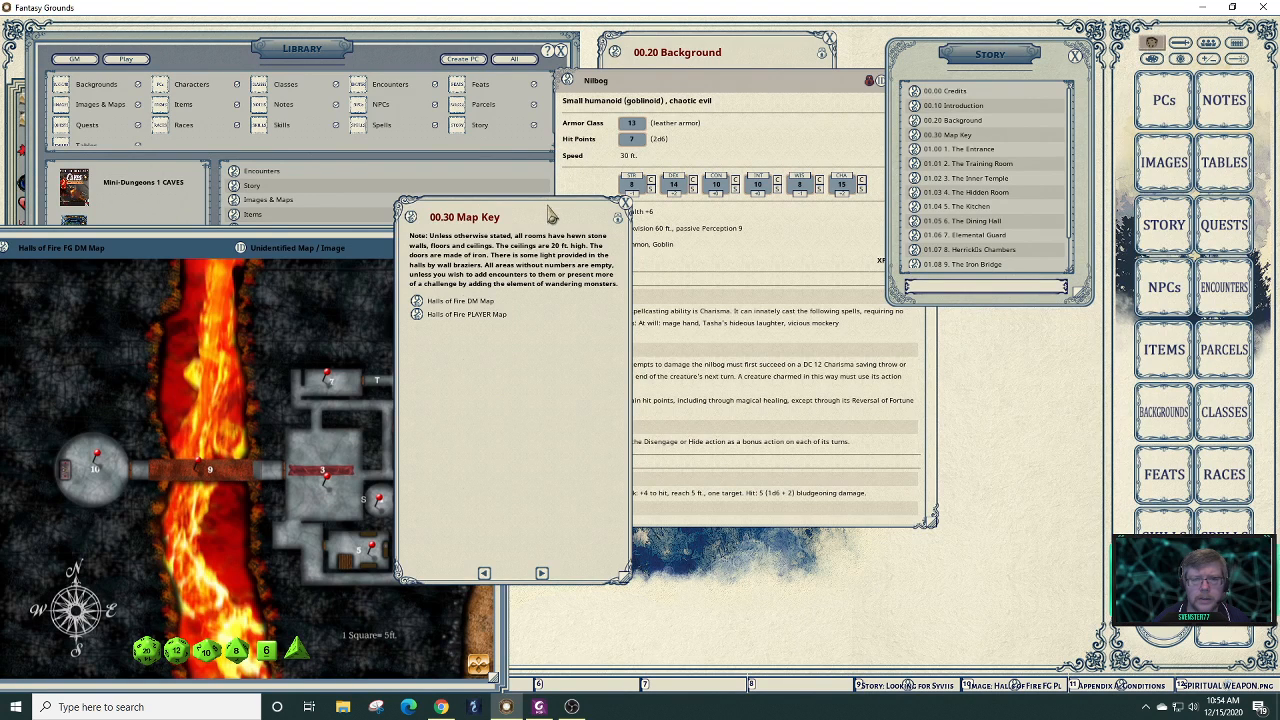
drag(553, 210, 465, 243)
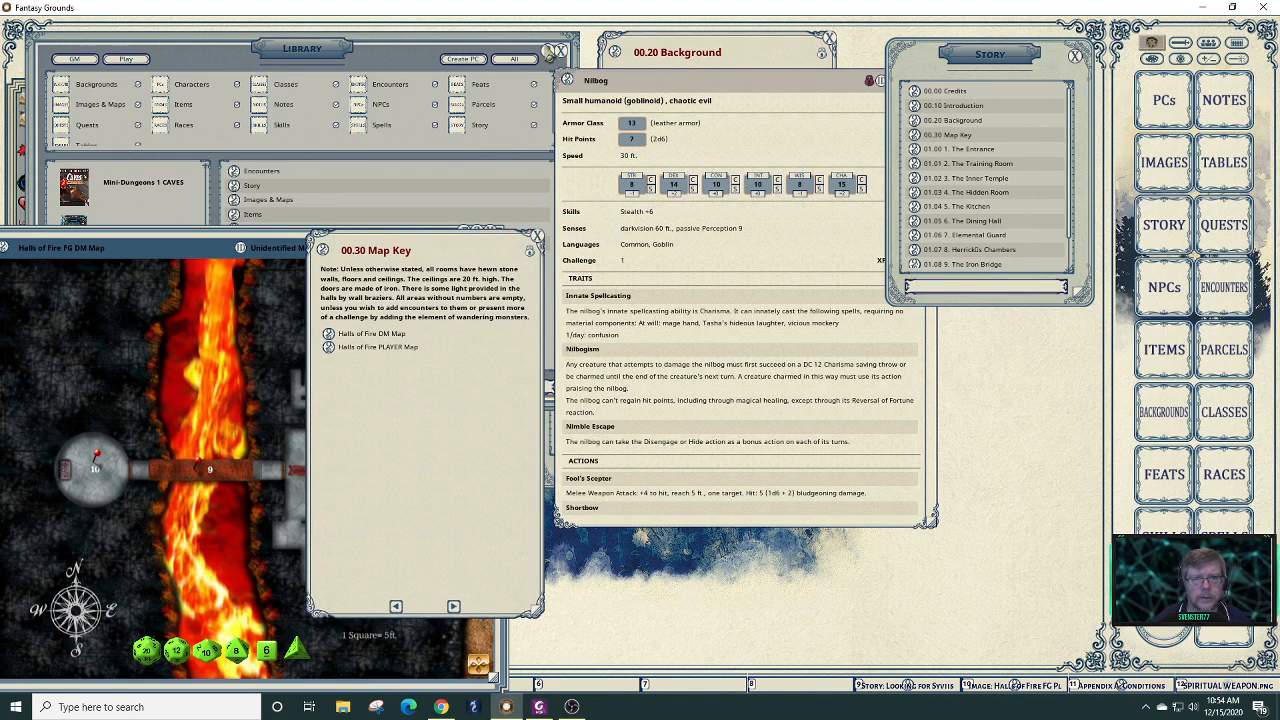
click(562, 52)
click(562, 51)
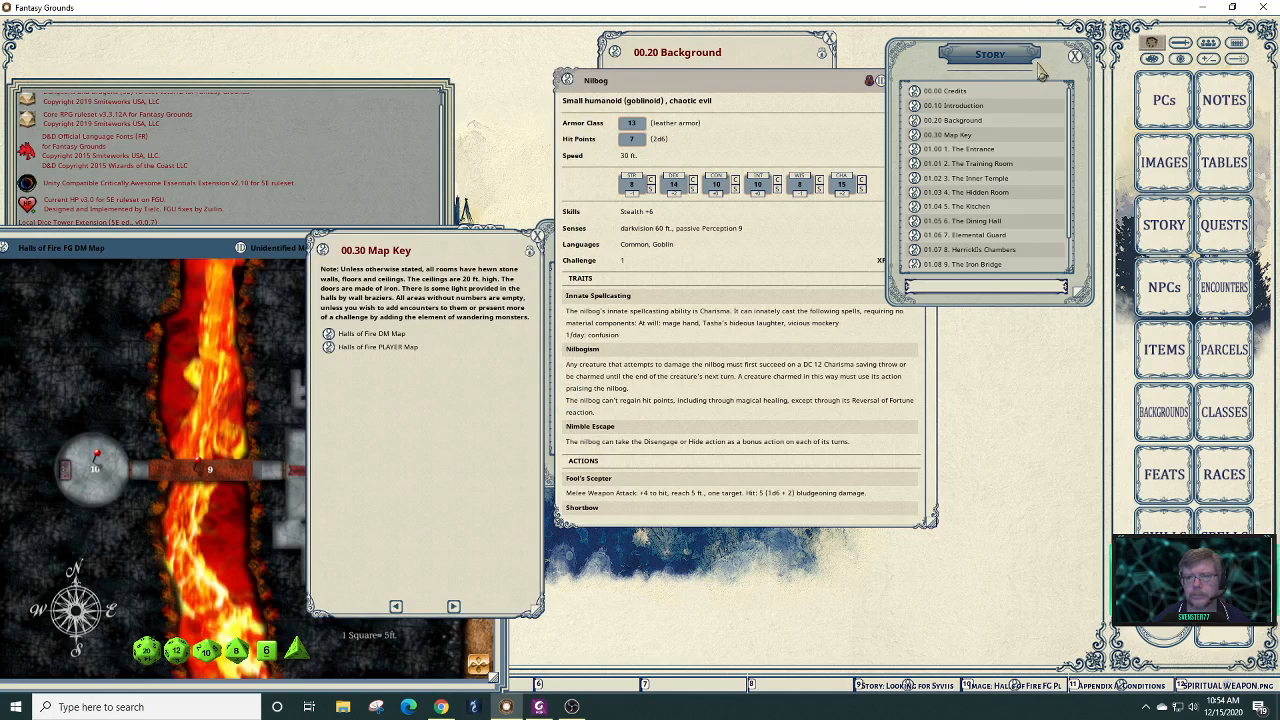
- Move and widen the module's Story list over the Nilbog record, and open the campaign-wide Story list beside it
drag(1041, 76, 742, 163)
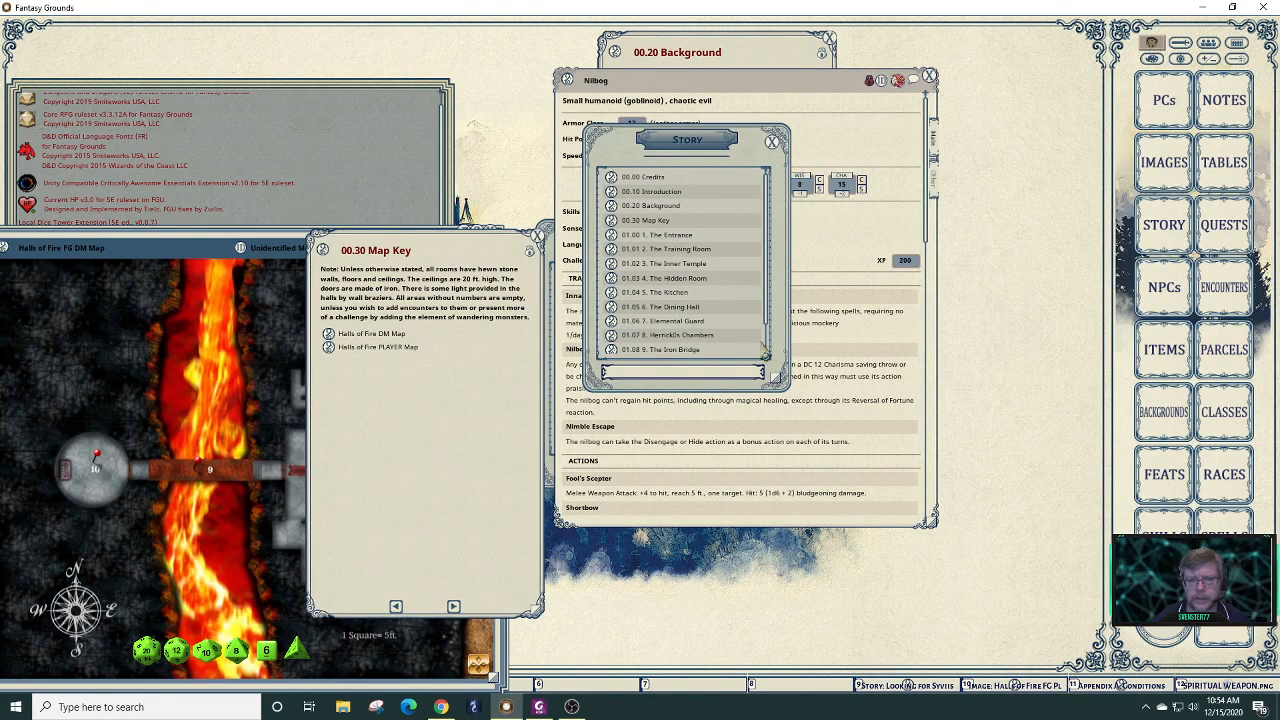
drag(783, 388, 860, 384)
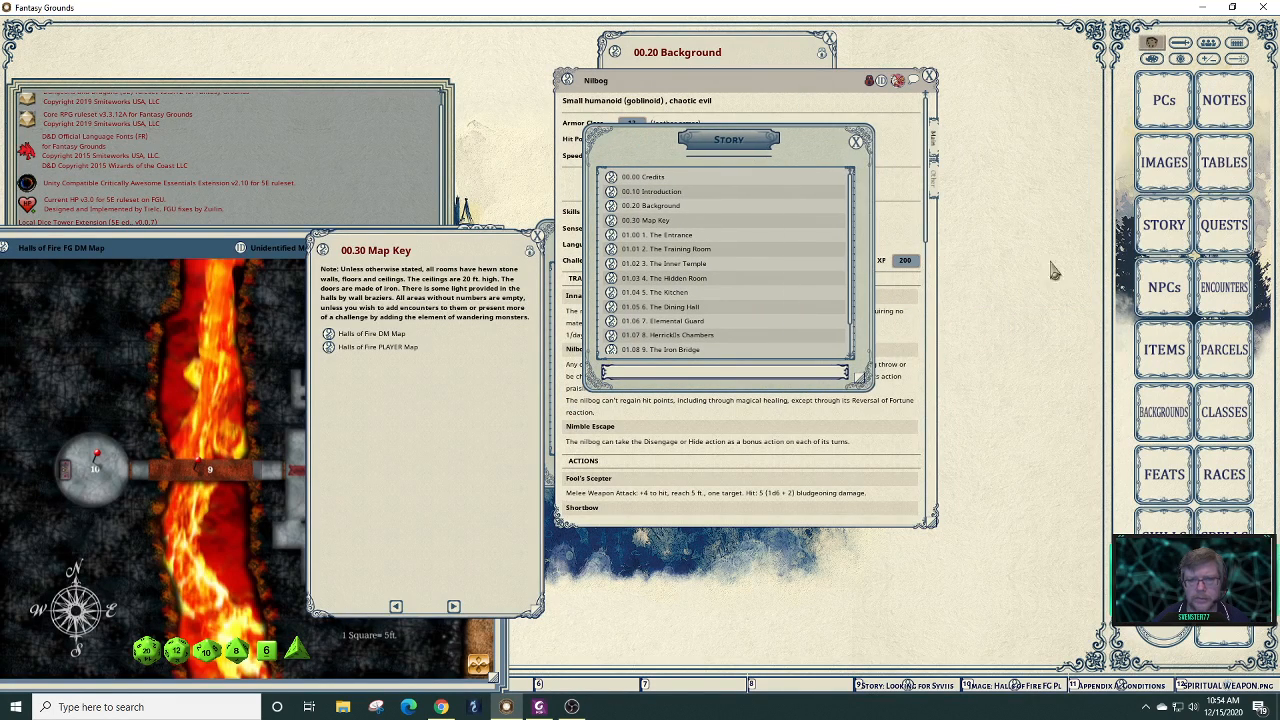
click(1163, 220)
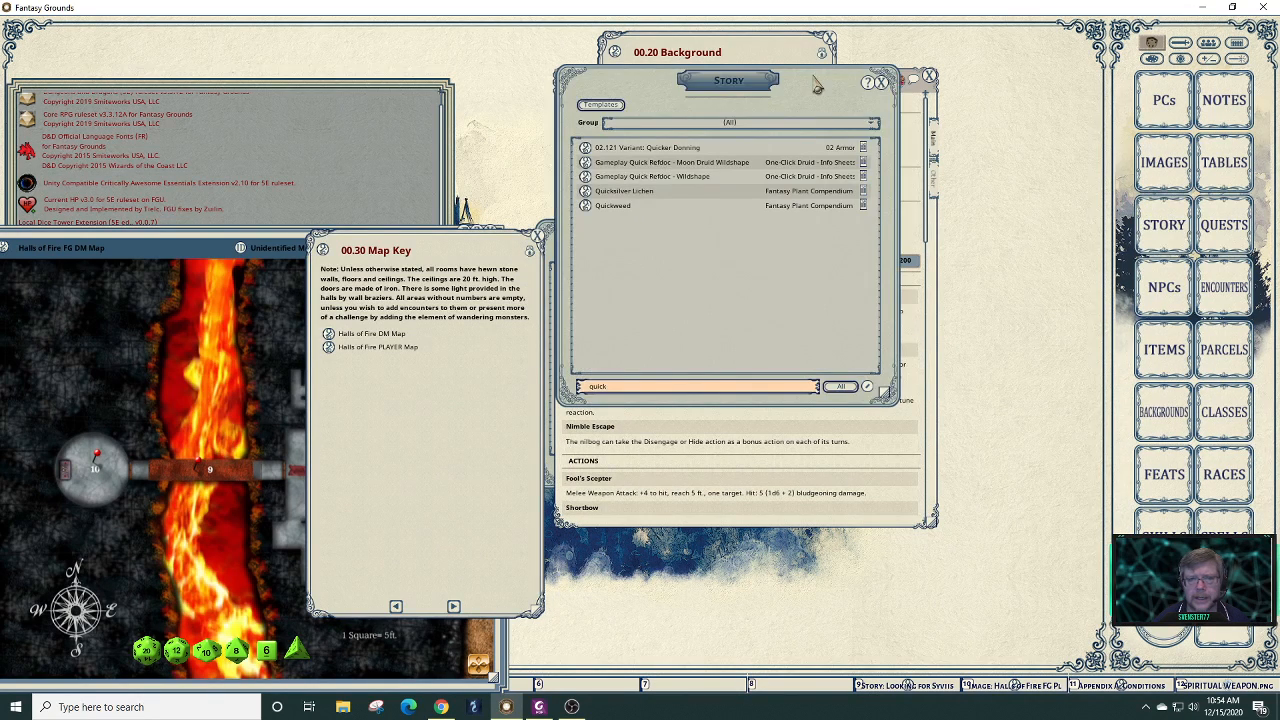
drag(849, 135, 1022, 139)
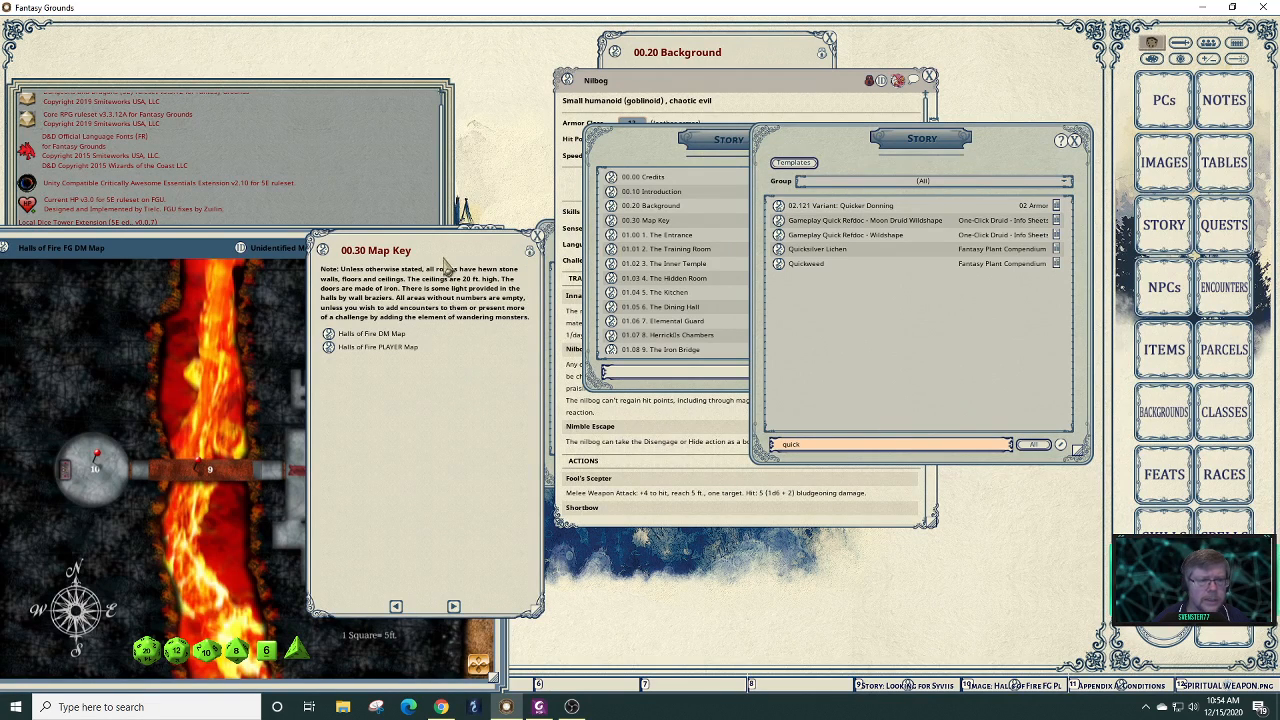
- Page back from the Map Key through the Background and Introduction to the module's 00.00 Credits page
click(396, 606)
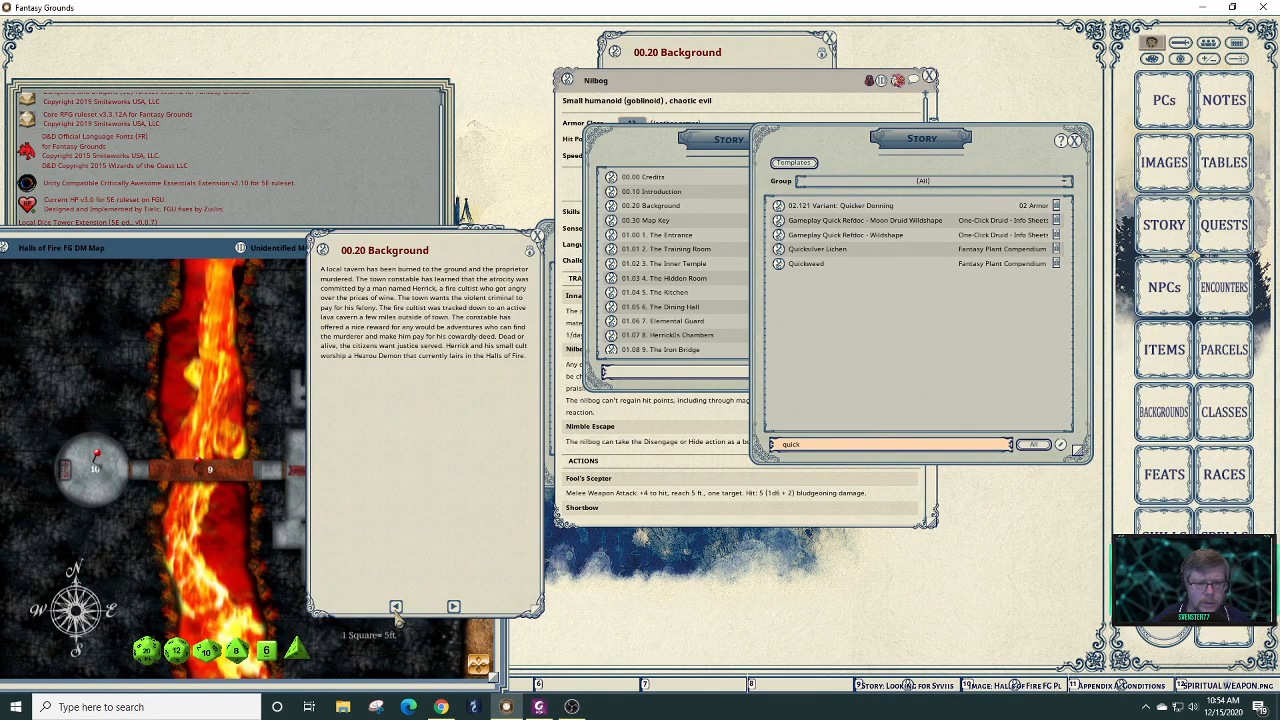
click(396, 606)
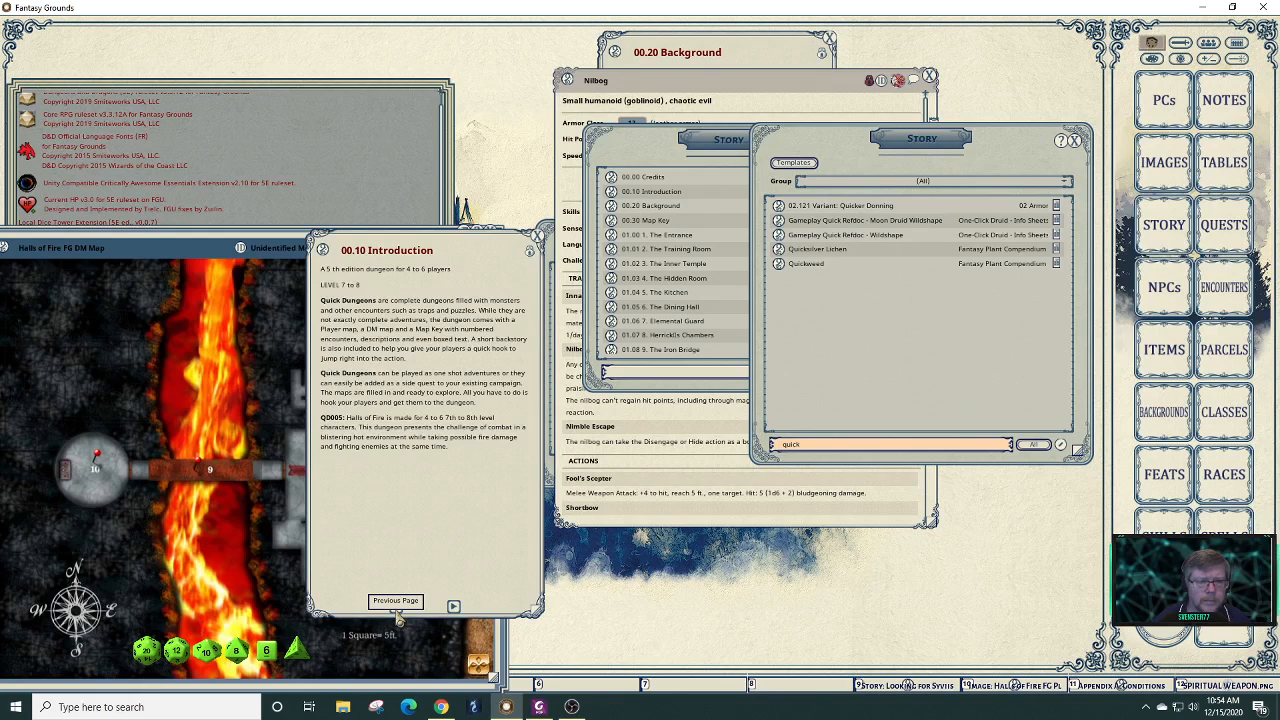
click(396, 606)
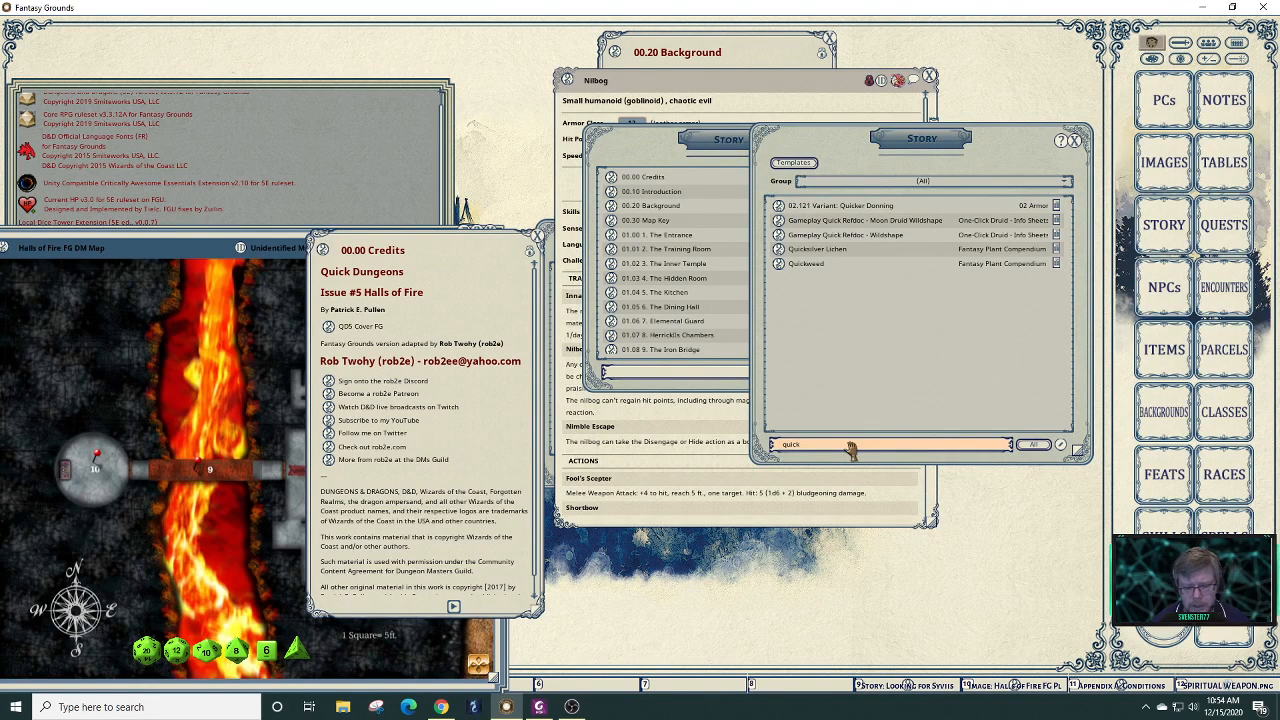
- Replace the search term in the campaign-wide Story list with "halls"
key(BackSpace)
key(BackSpace)
key(BackSpace)
key(BackSpace)
key(BackSpace)
text(ha)
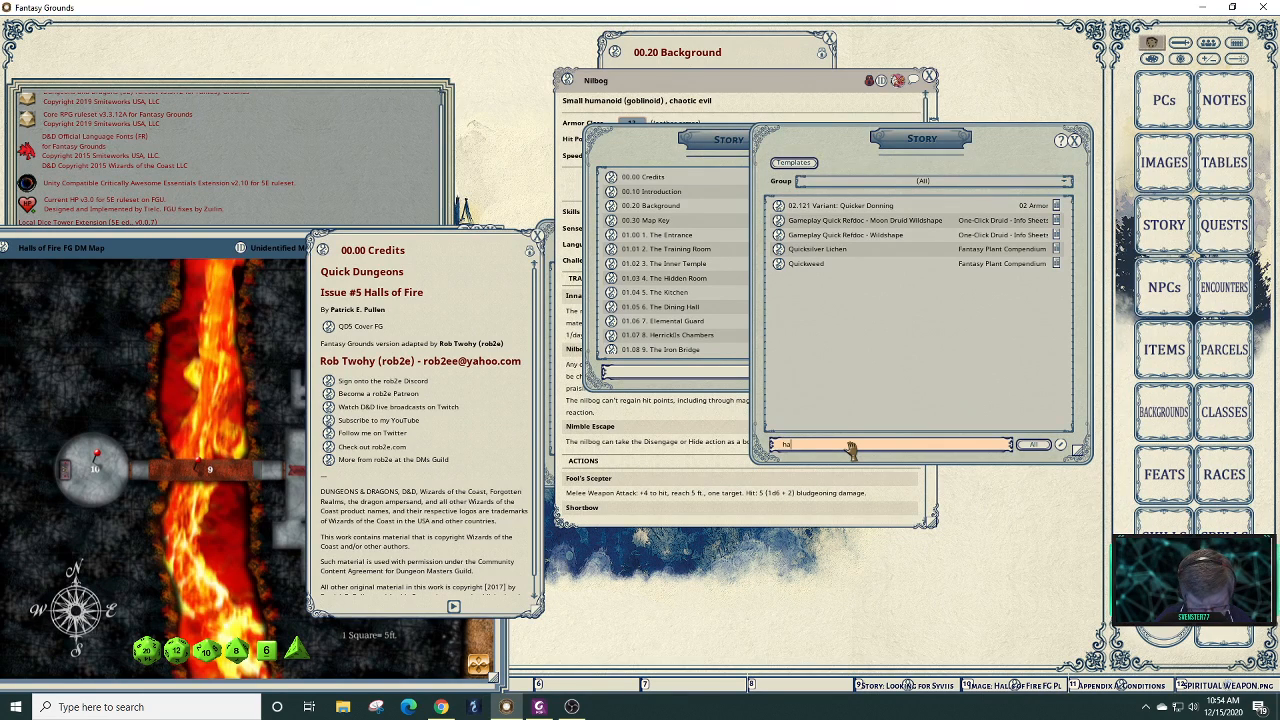
text(lls)
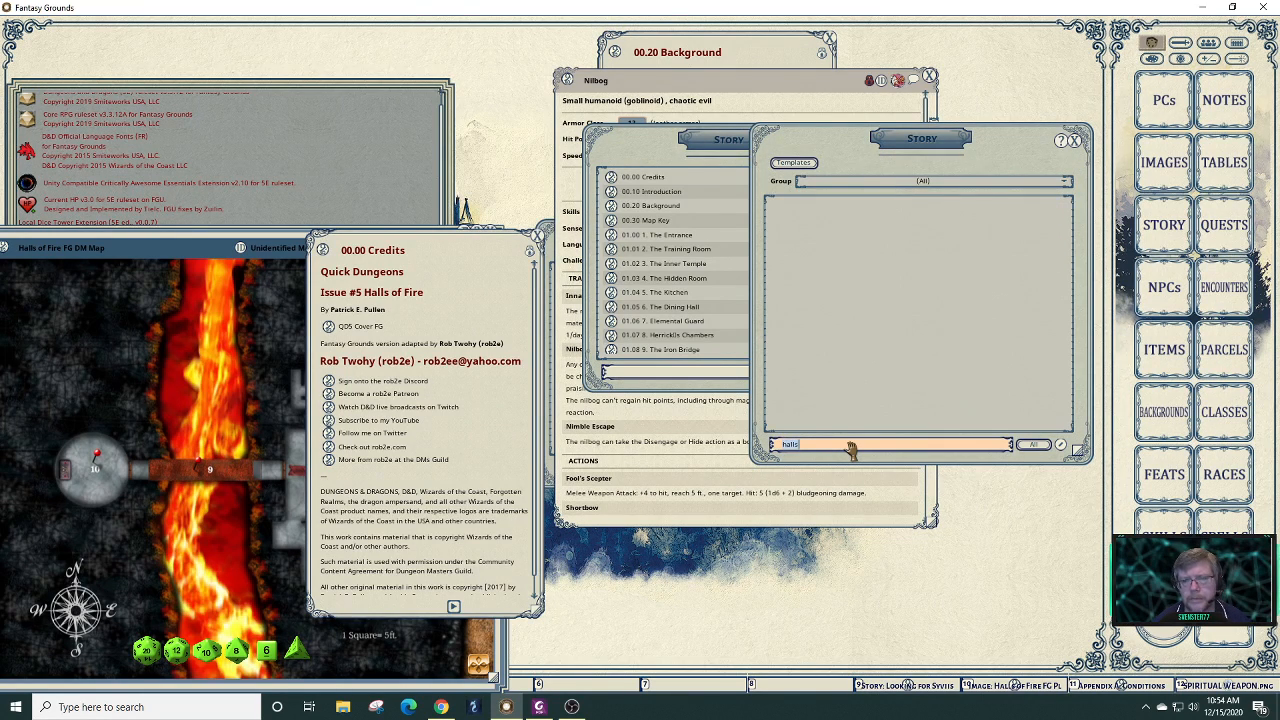
- Open the group filter of the campaign-wide Story list and skim all its groups for the Halls of Fire module
click(1066, 184)
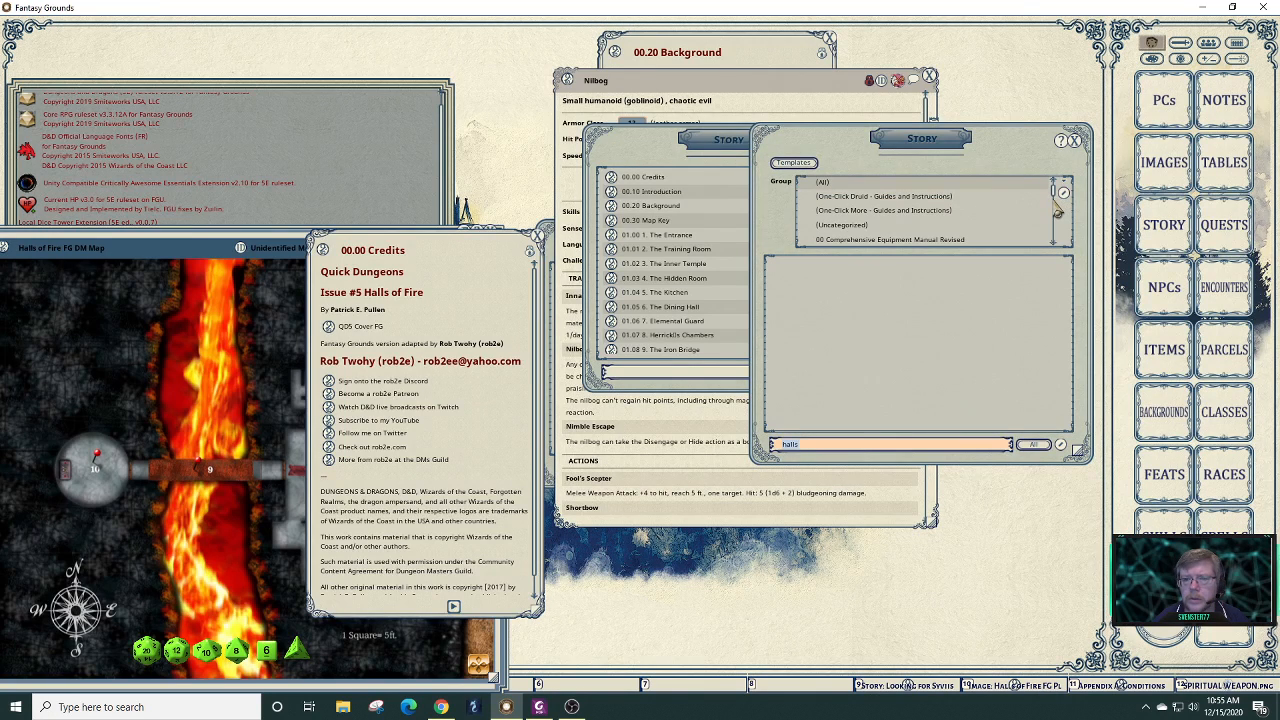
scroll(1062, 208, down, 5)
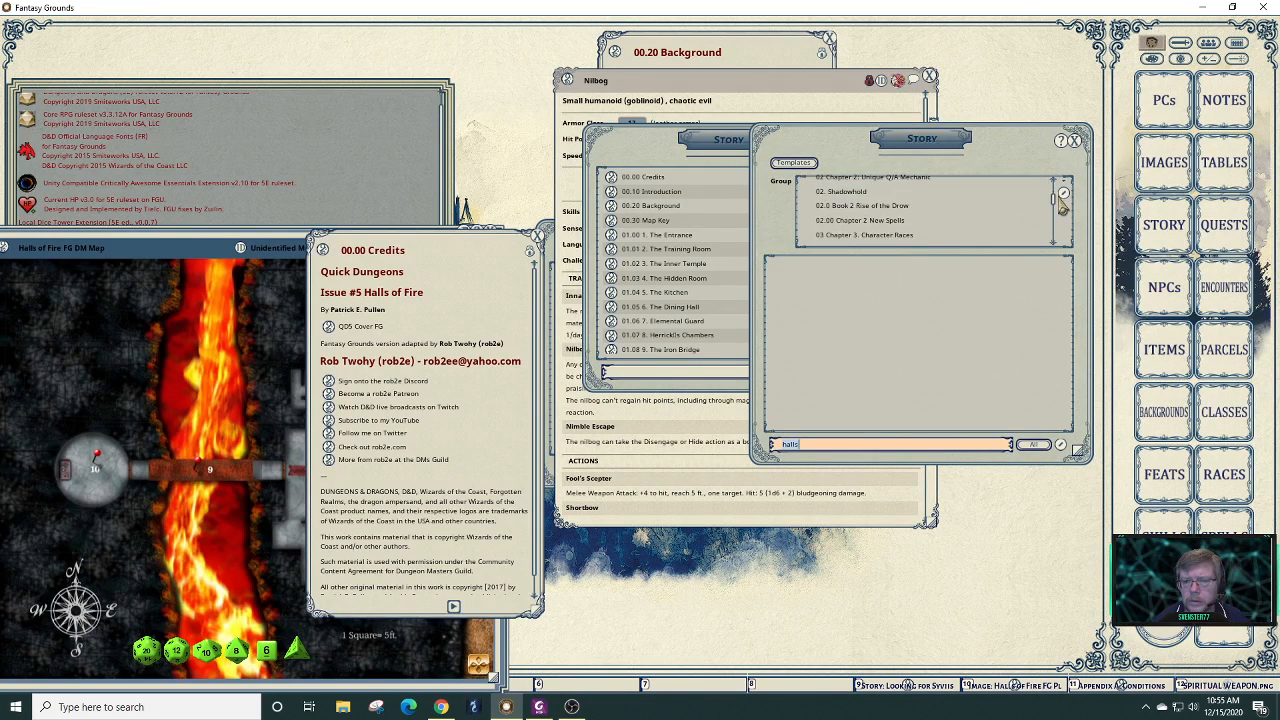
scroll(1062, 208, down, 10)
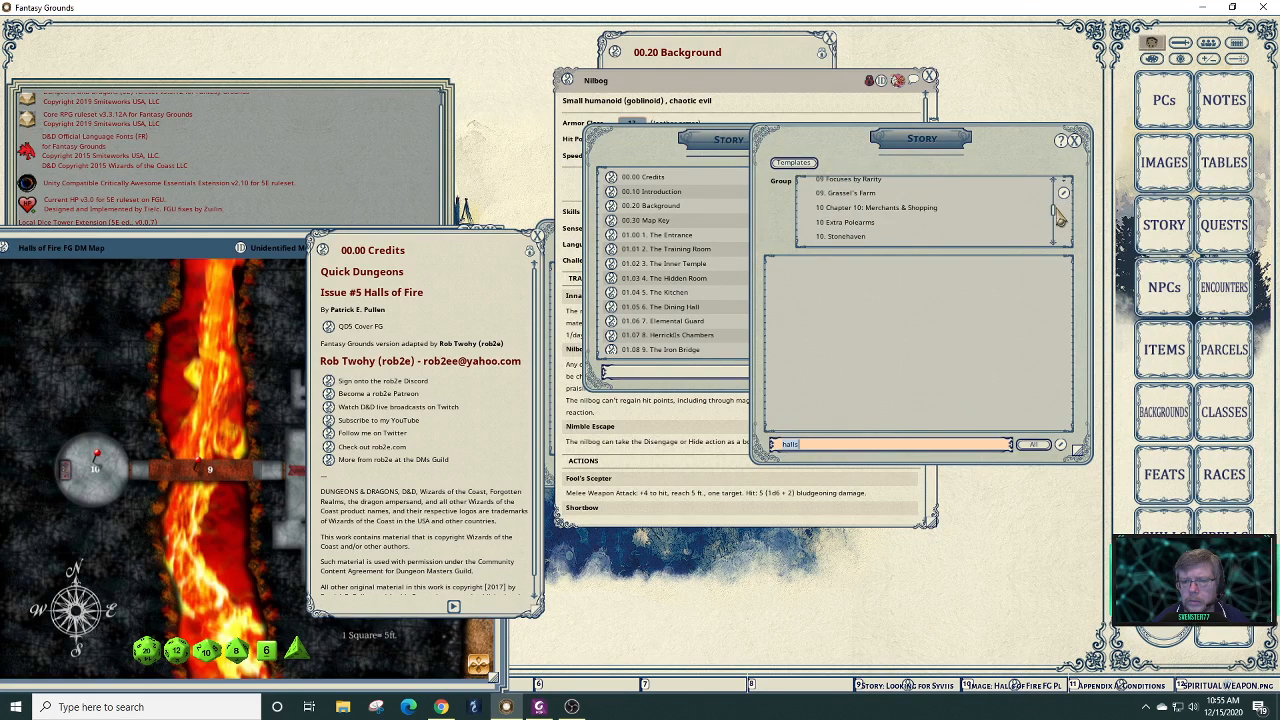
scroll(1060, 220, down, 3)
scroll(1060, 225, down, 8)
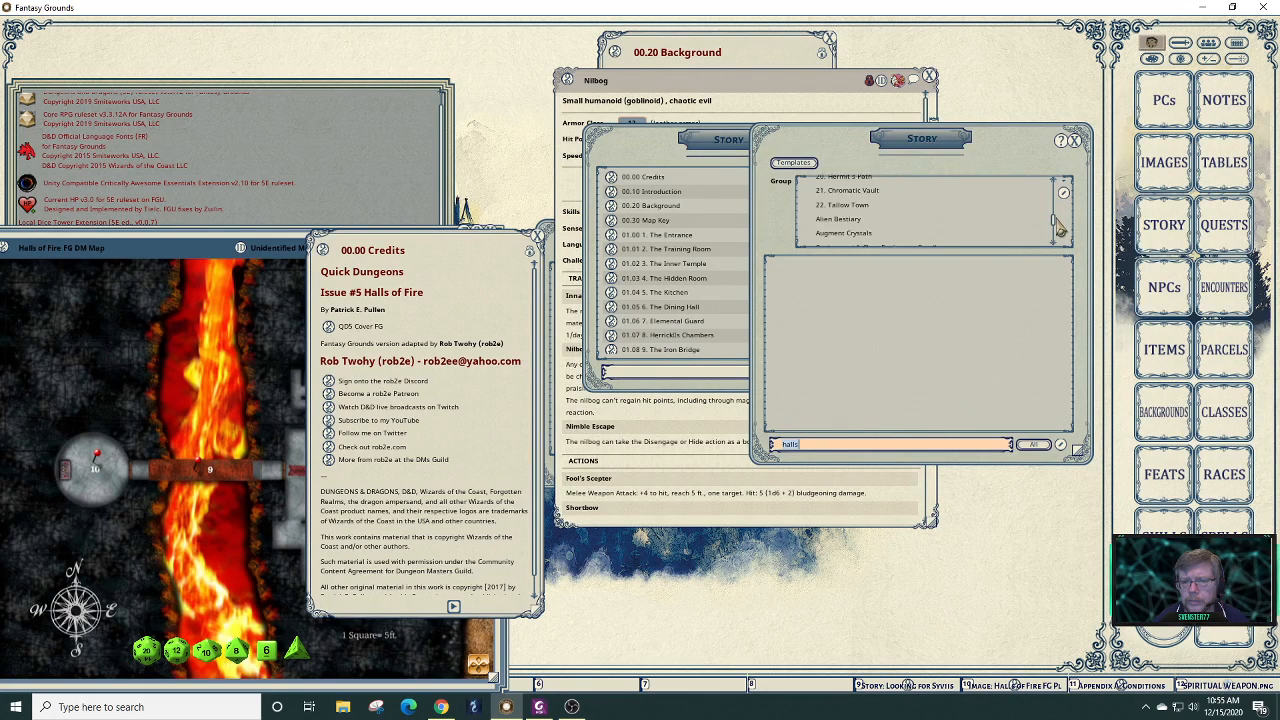
scroll(1058, 235, down, 3)
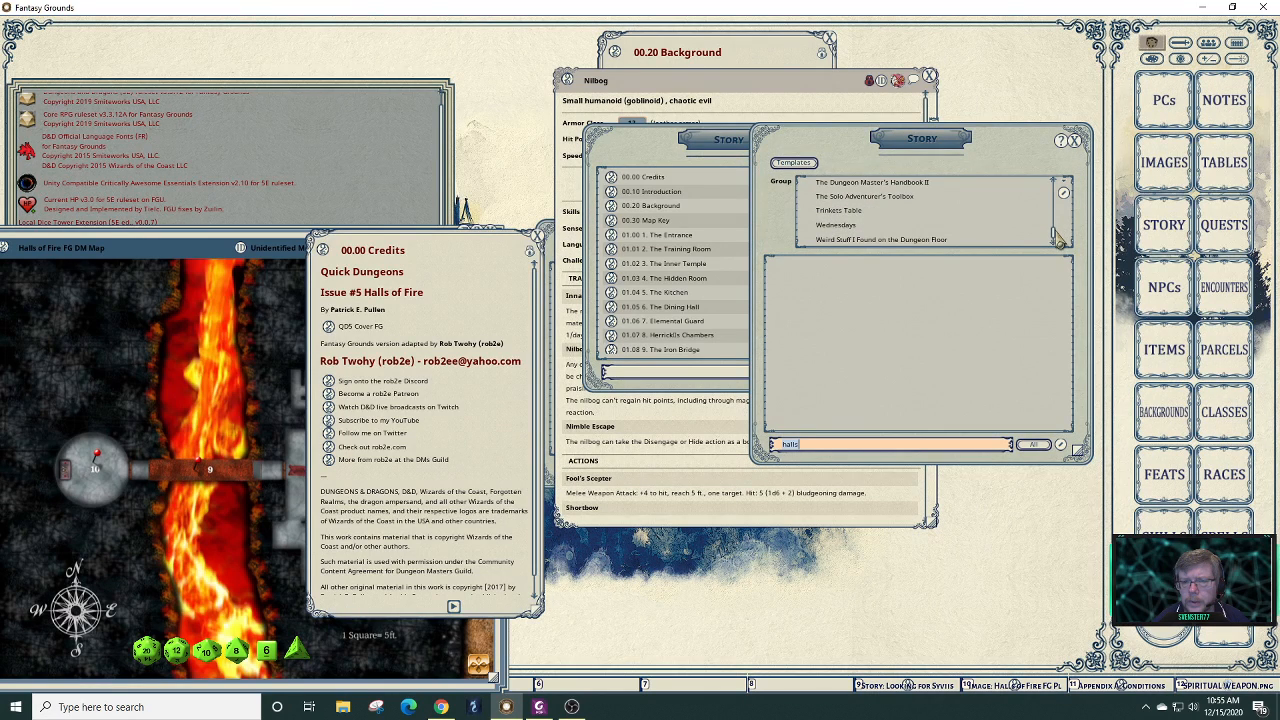
scroll(1060, 235, up, 10)
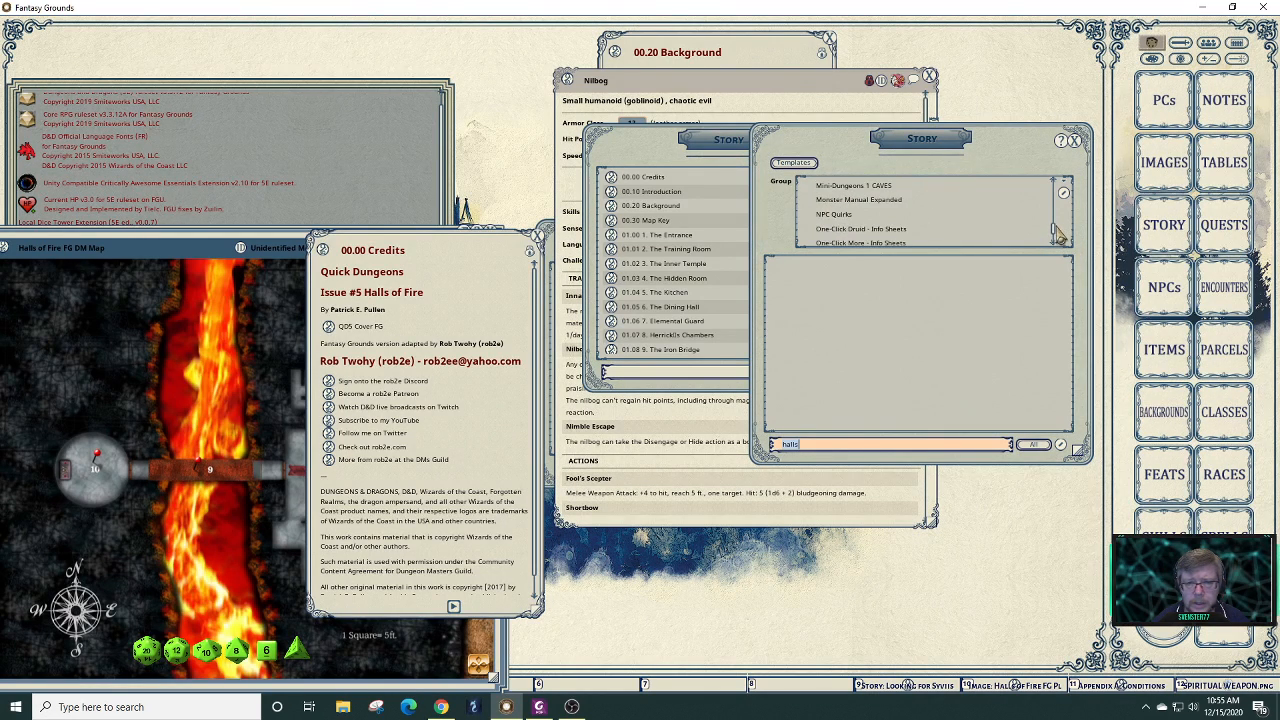
scroll(1060, 230, up, 5)
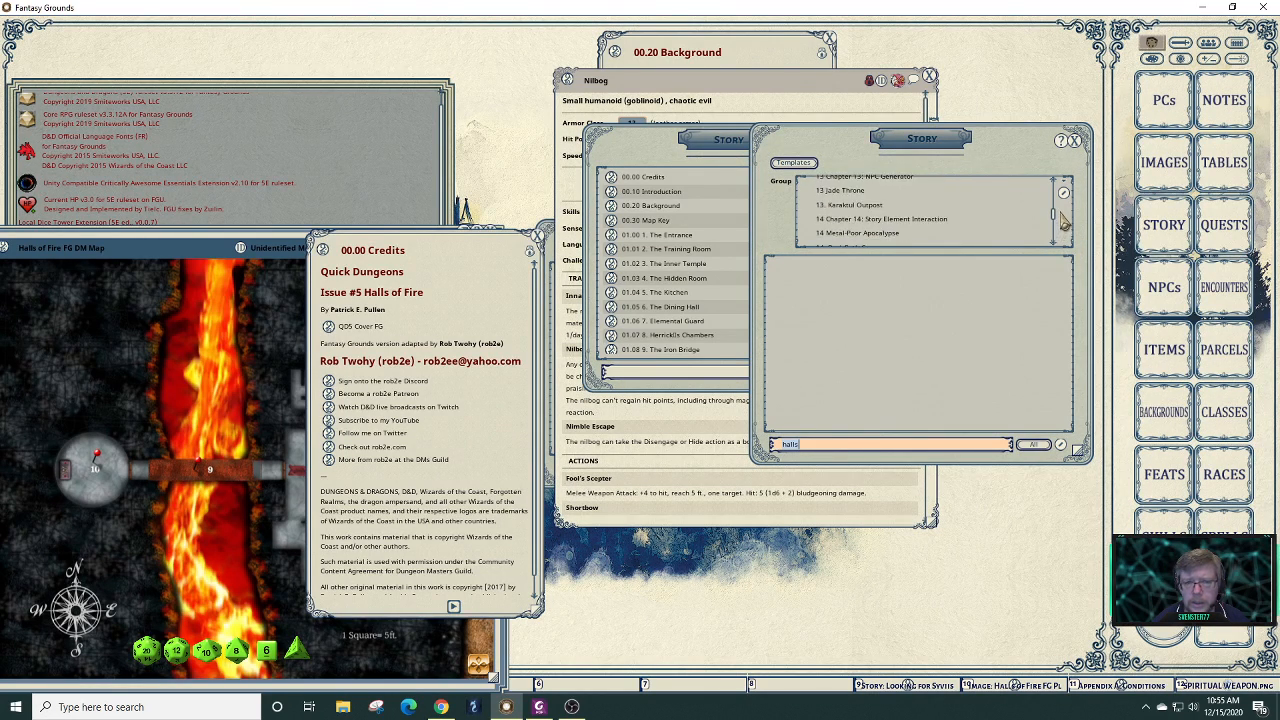
scroll(1062, 215, up, 6)
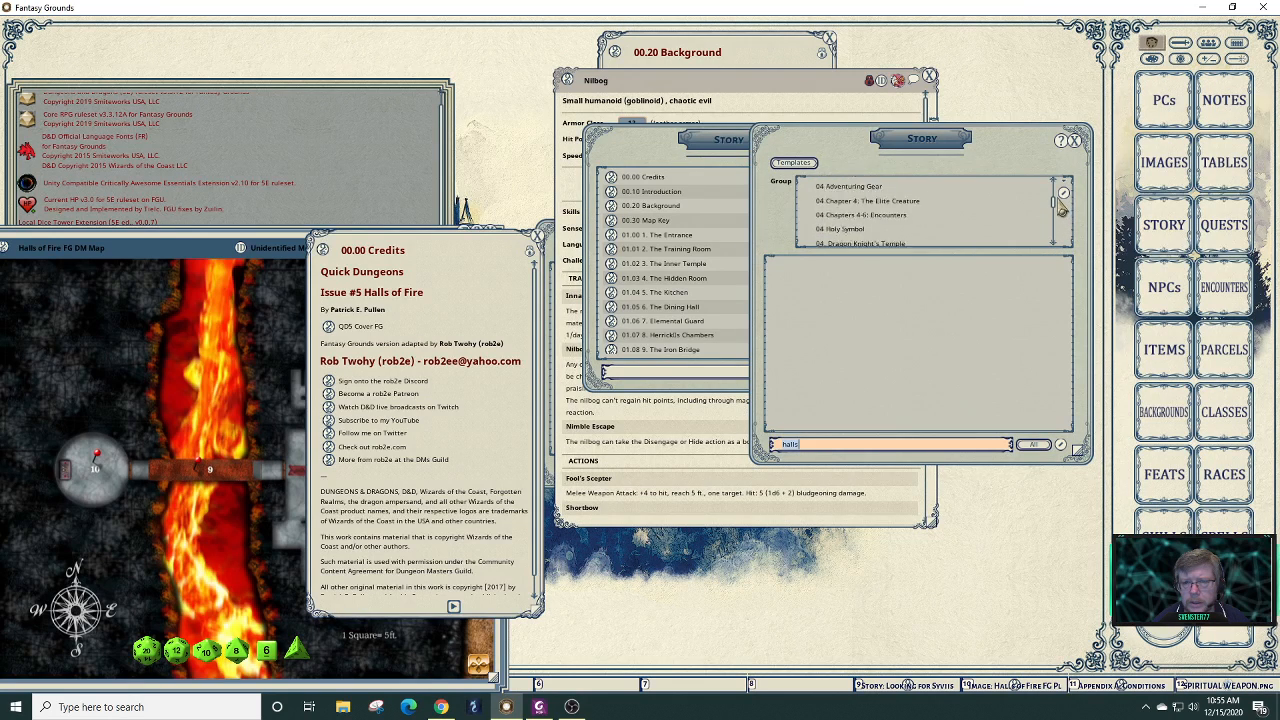
scroll(1062, 203, down, 4)
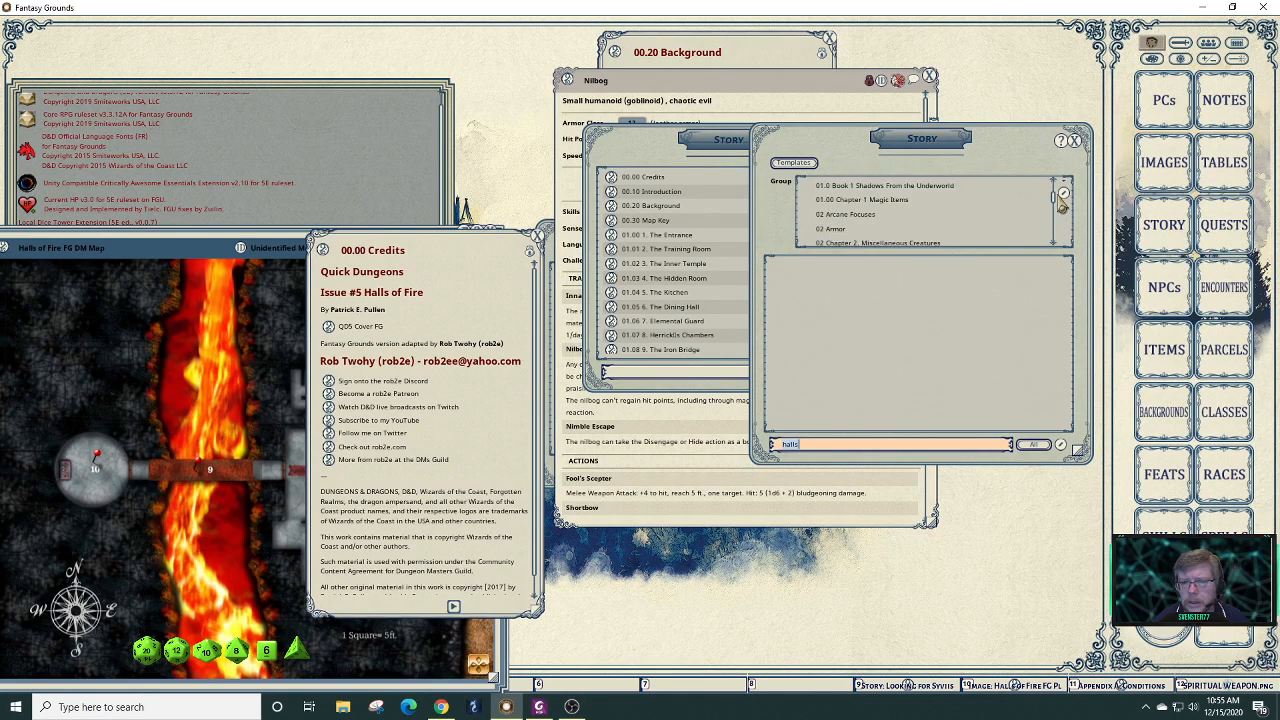
scroll(1062, 202, up, 2)
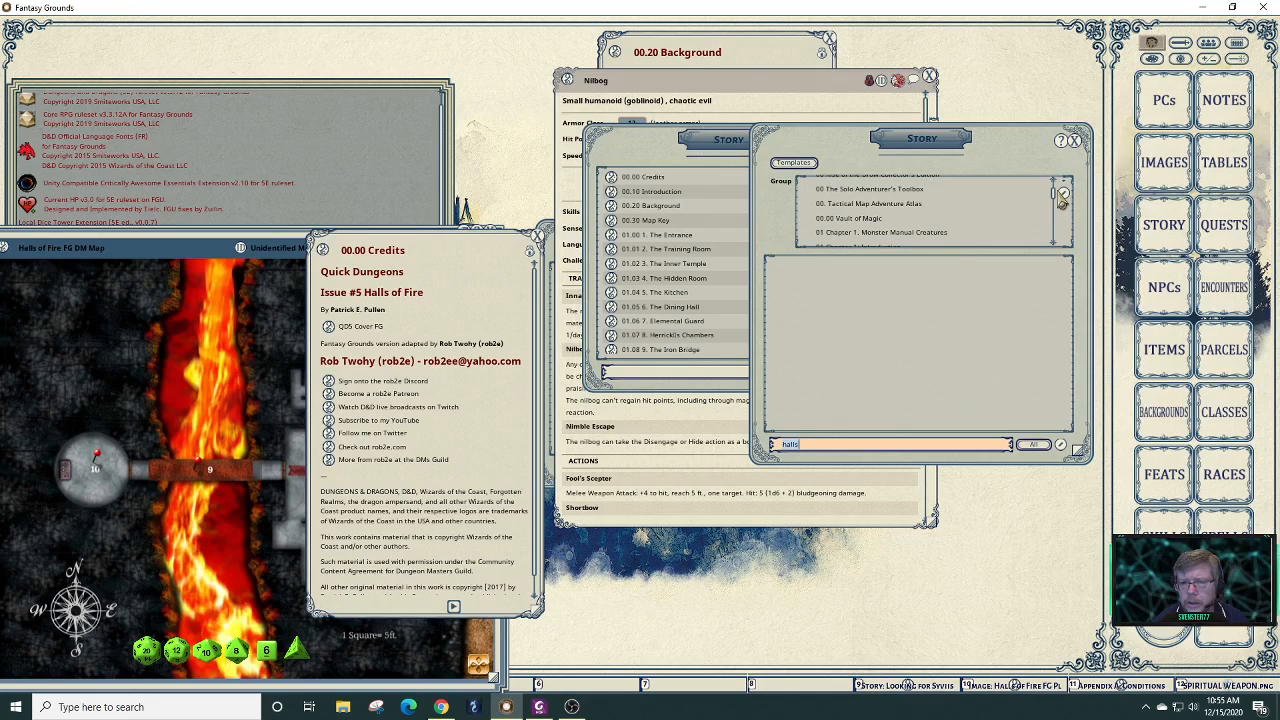
scroll(1062, 199, up, 3)
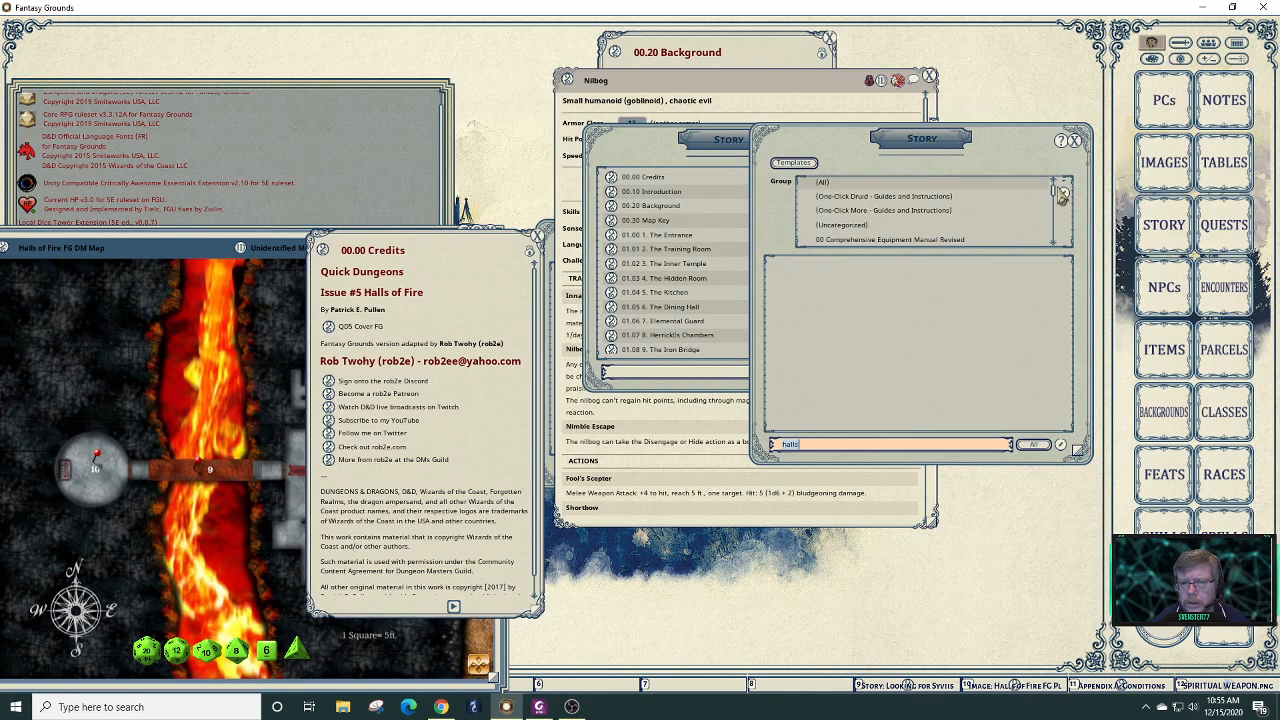
- Examine the story groups closely from the start of the list, checking numbered and then alphabetical names for one belonging to Halls of Fire
scroll(1024, 205, down, 1)
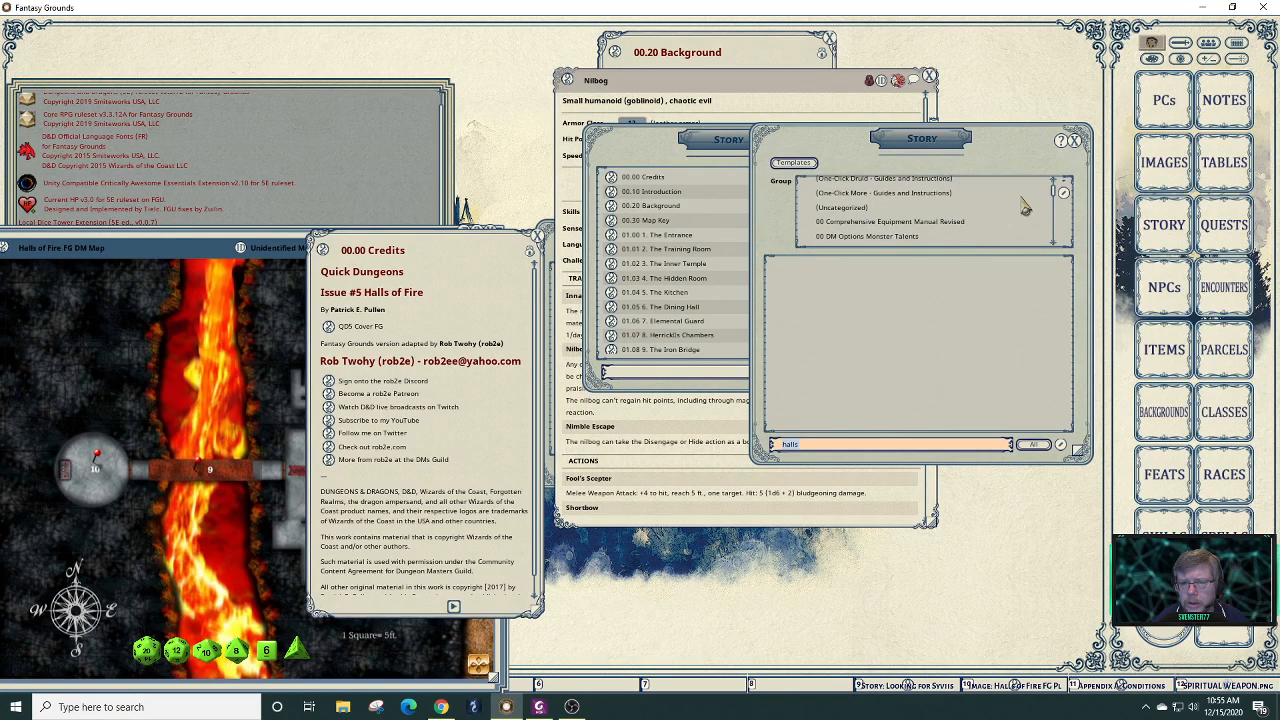
scroll(1024, 205, down, 4)
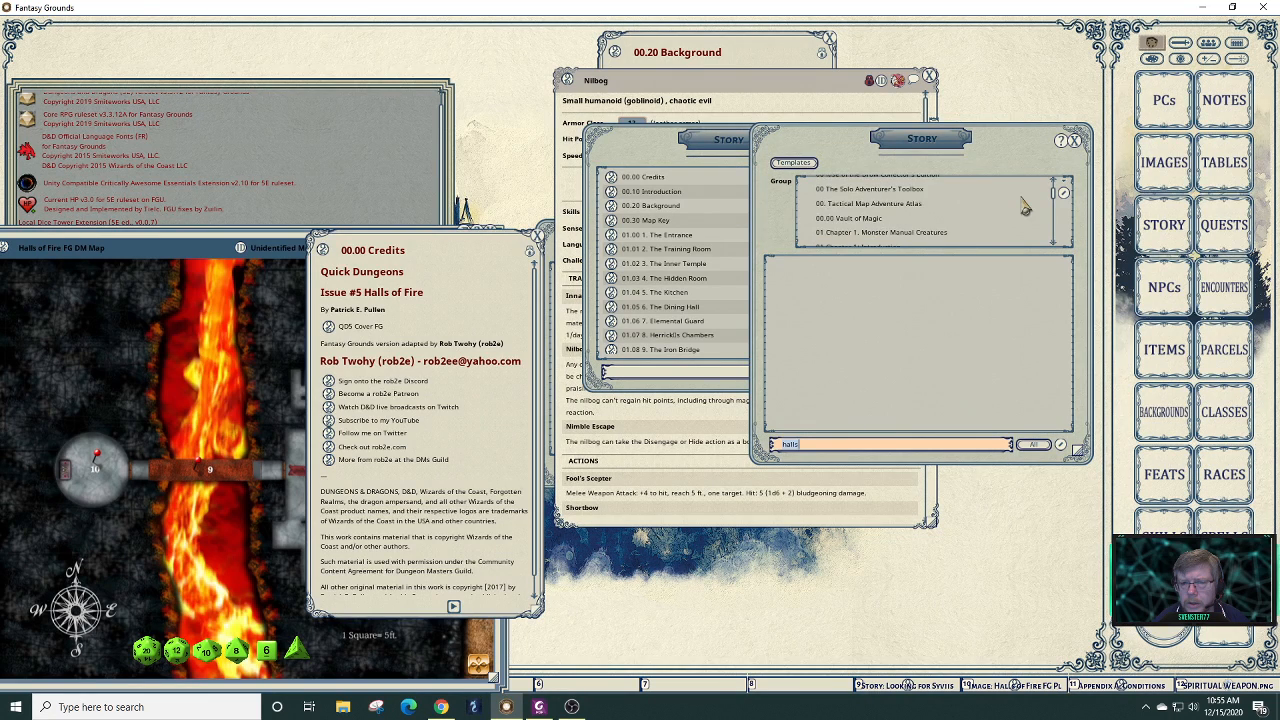
scroll(1024, 205, down, 4)
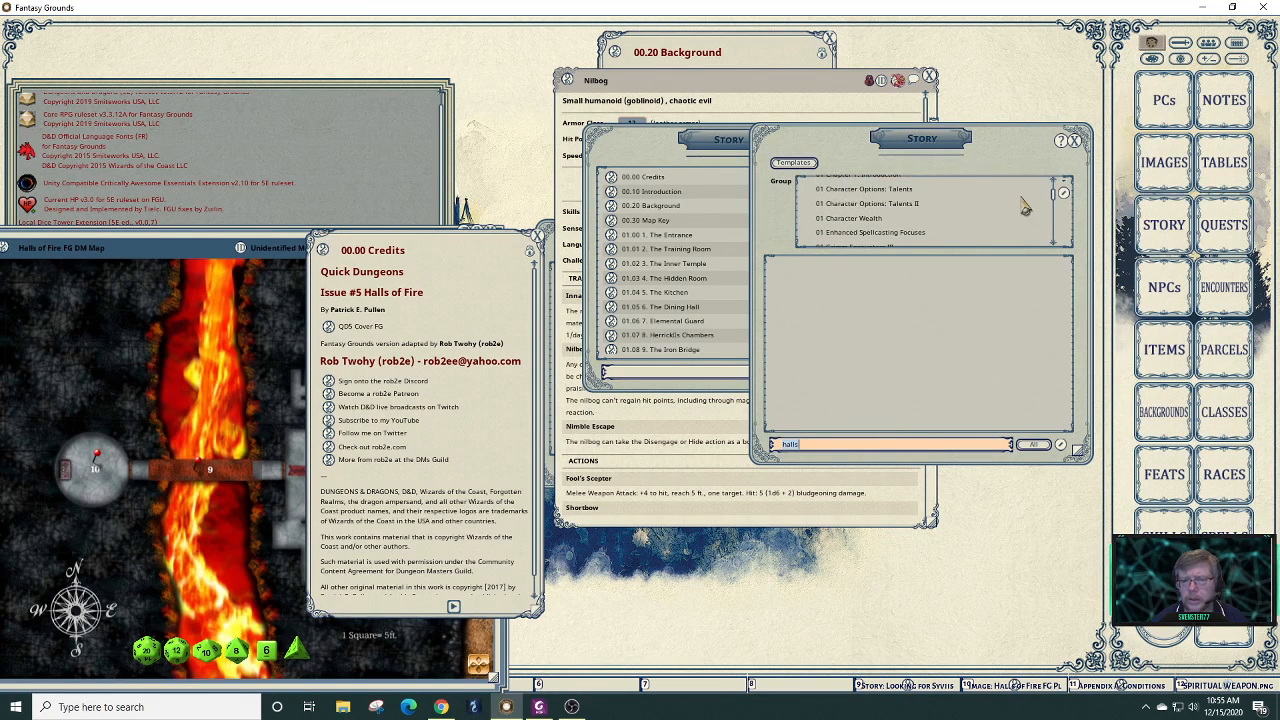
scroll(1024, 205, down, 1)
scroll(1024, 205, down, 2)
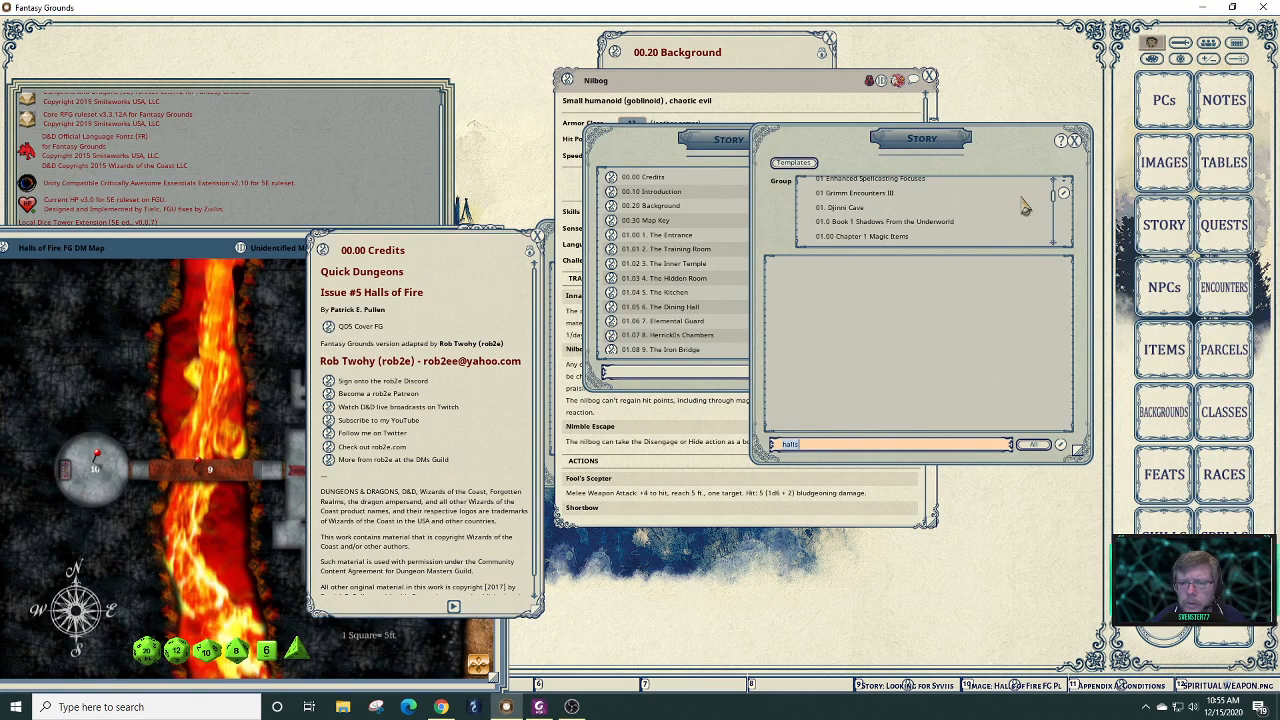
scroll(1024, 205, down, 1)
scroll(1024, 205, down, 3)
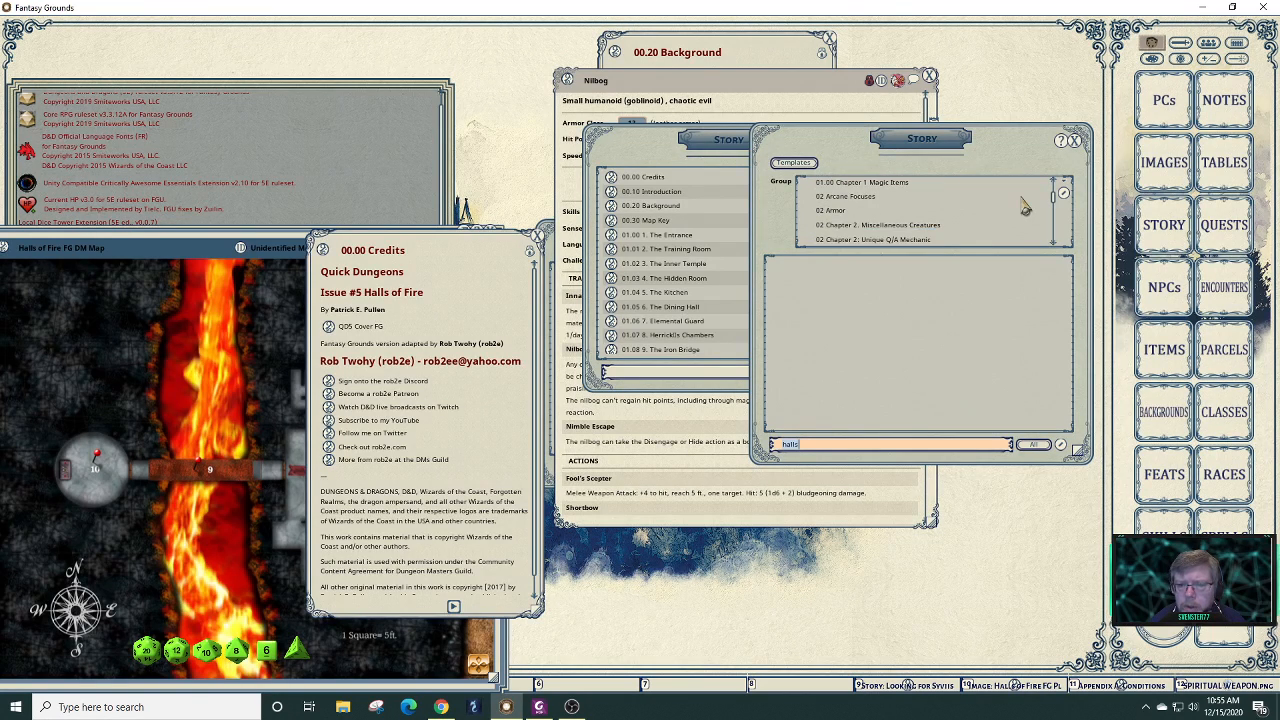
scroll(1024, 205, down, 3)
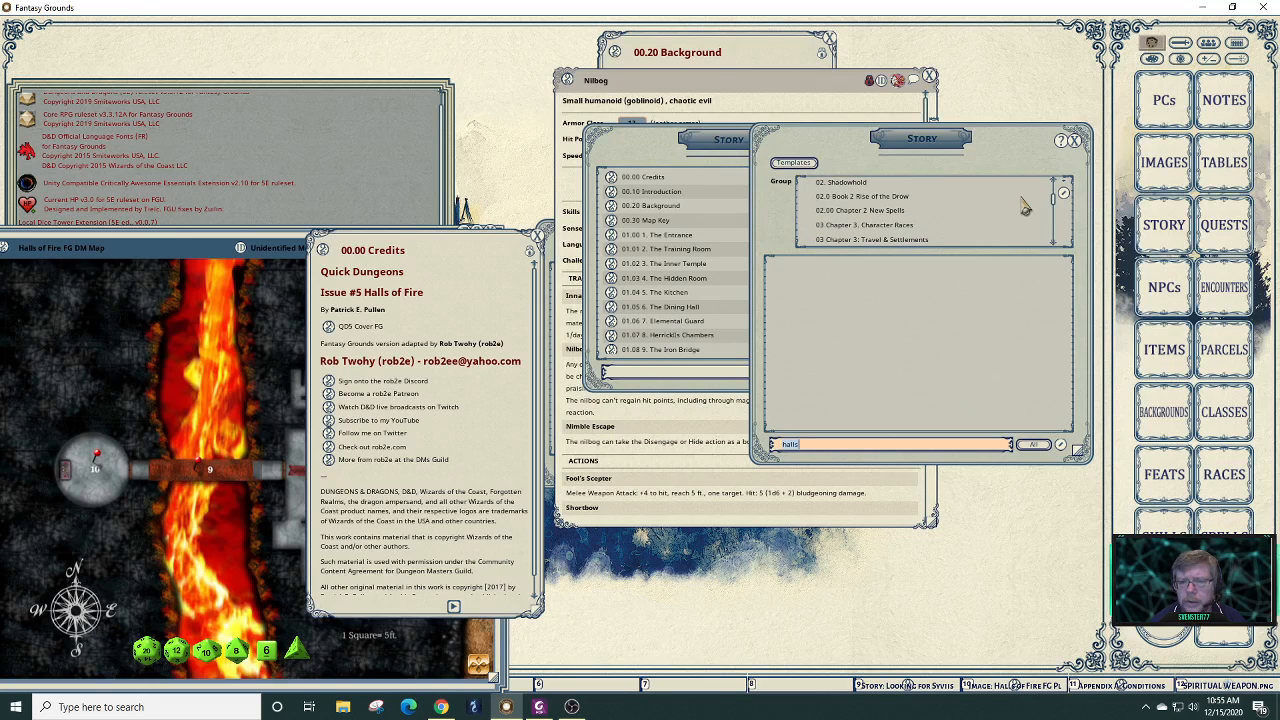
scroll(1024, 205, down, 5)
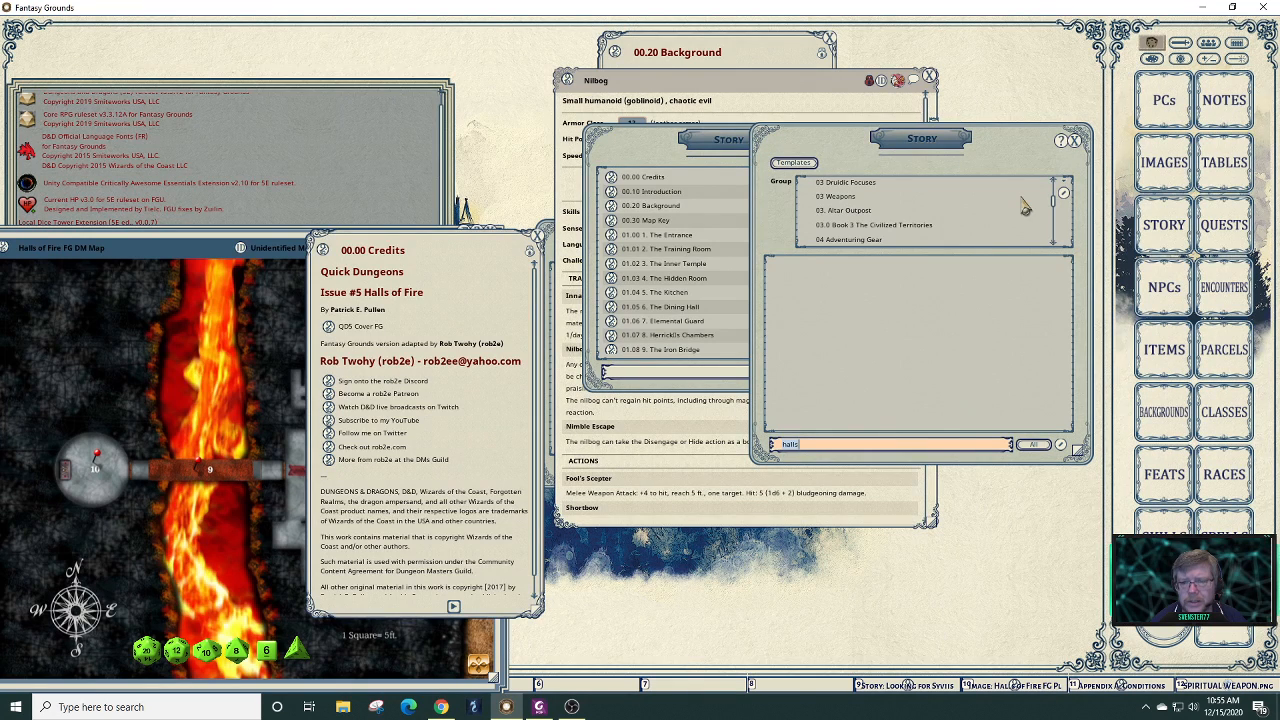
scroll(1024, 205, down, 2)
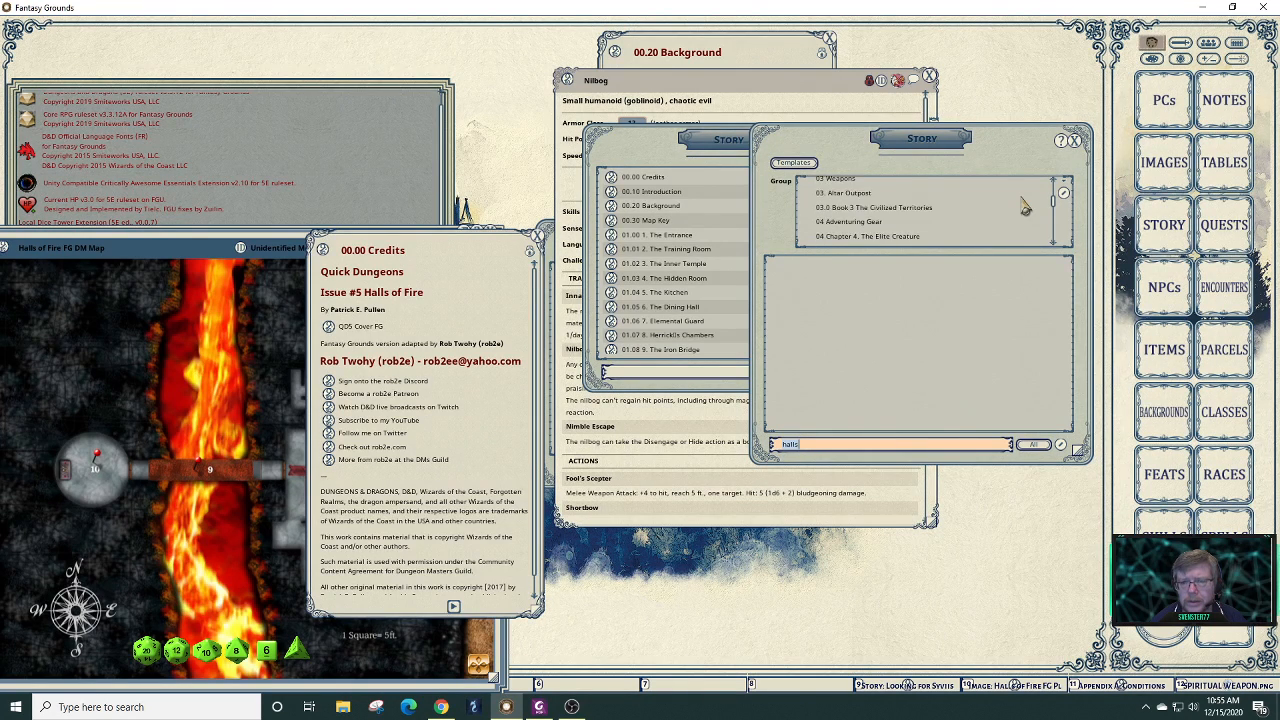
scroll(1024, 205, down, 4)
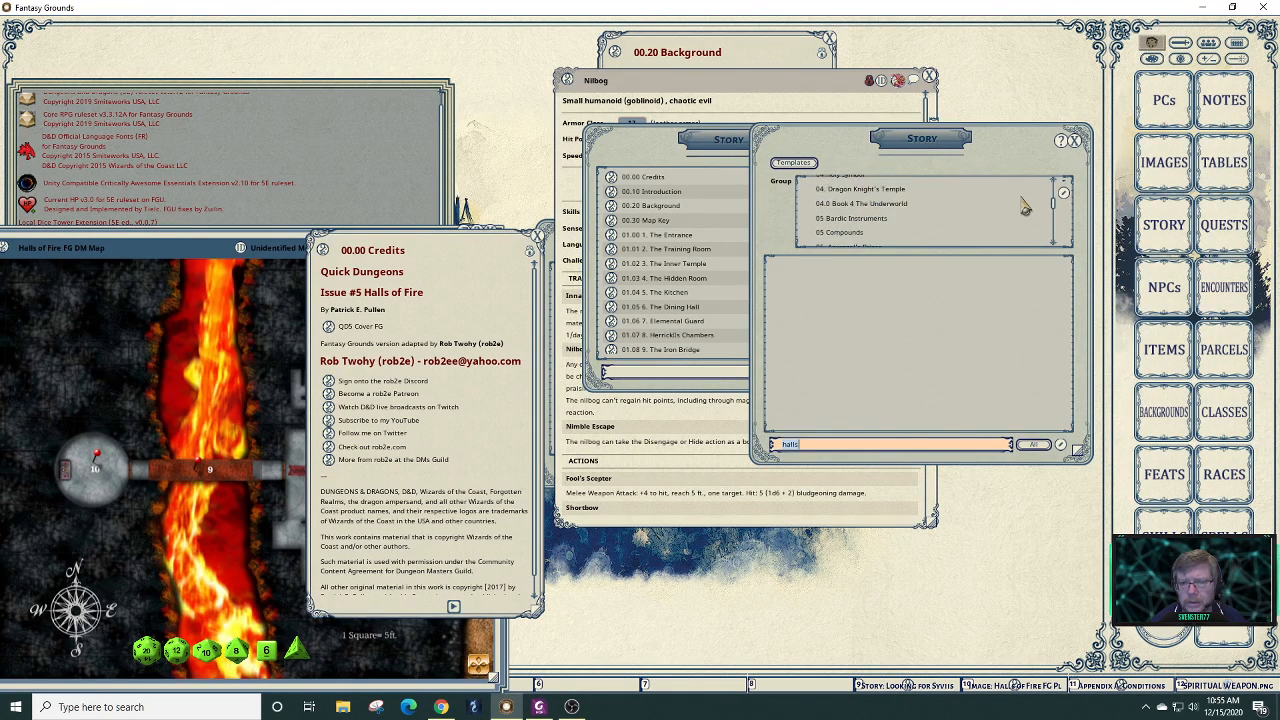
scroll(1024, 205, down, 2)
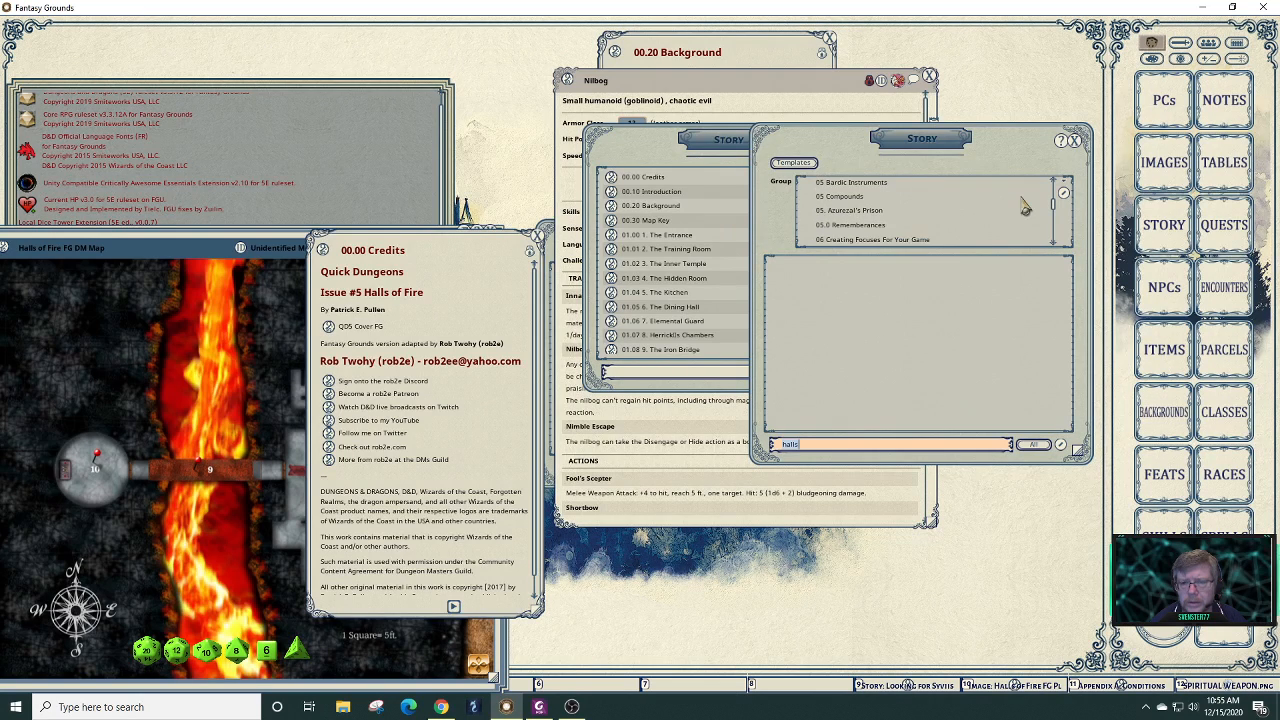
scroll(1024, 205, down, 2)
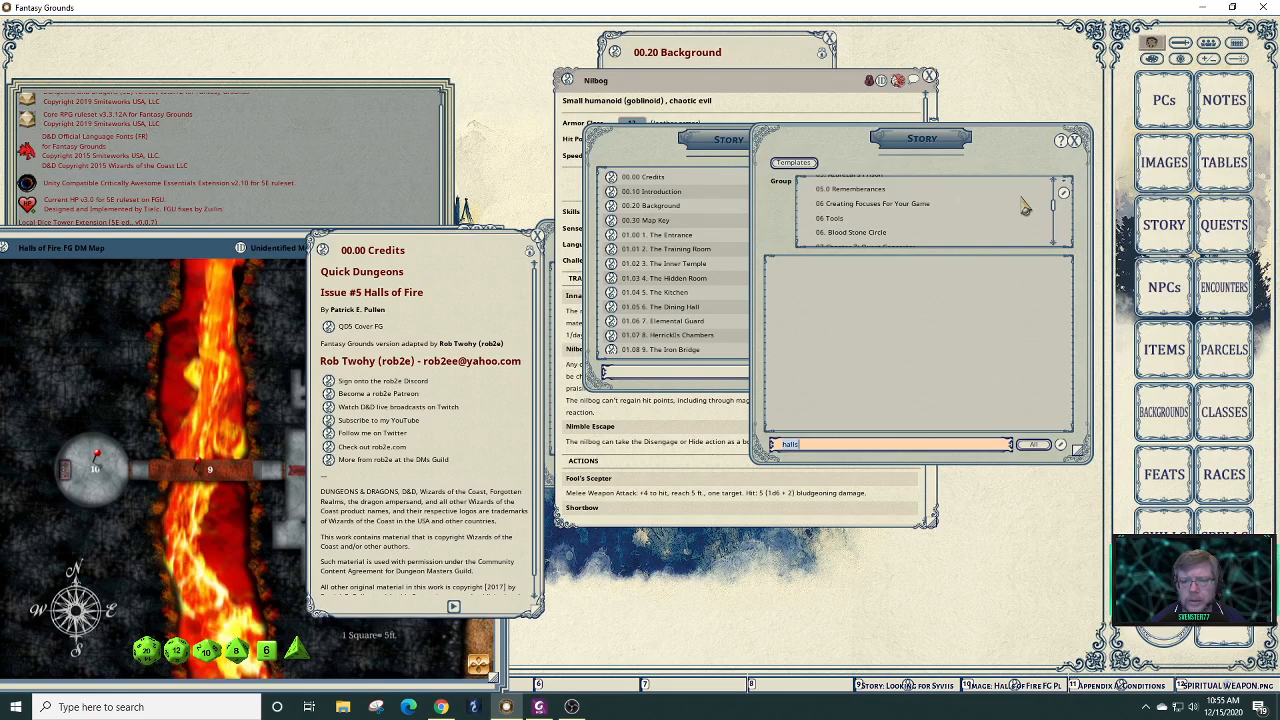
scroll(1024, 205, down, 2)
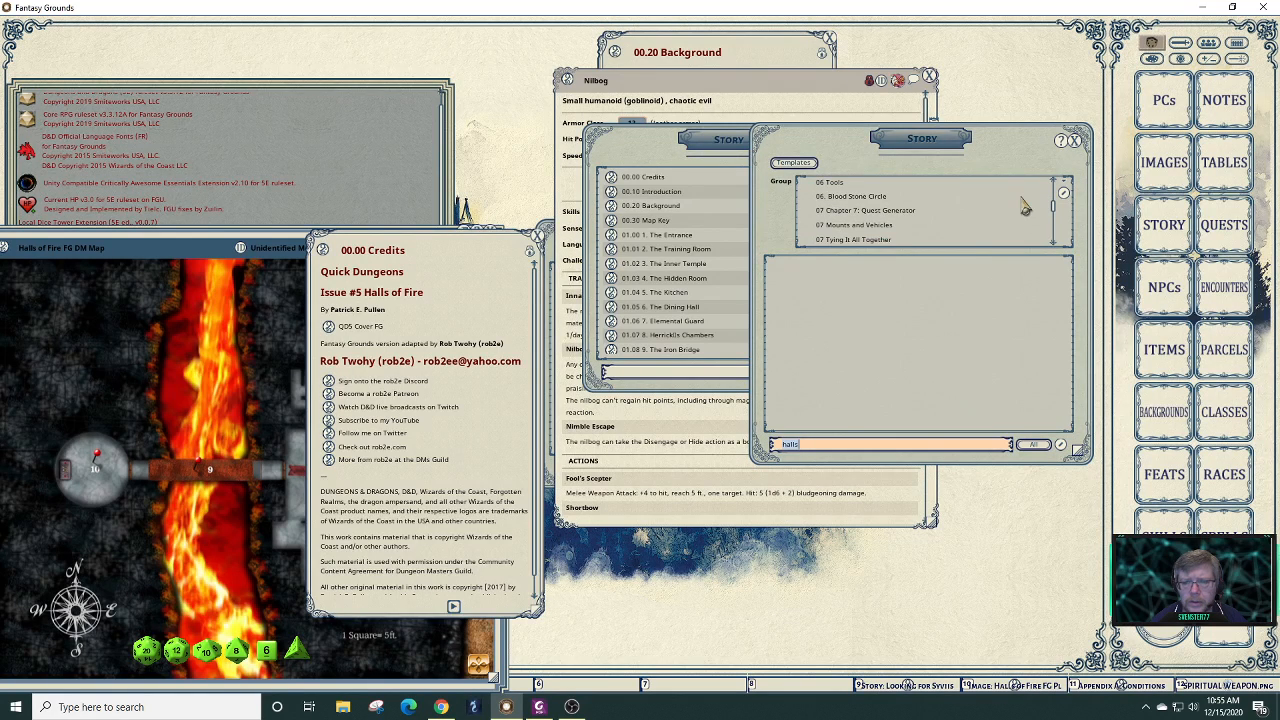
scroll(1024, 205, down, 2)
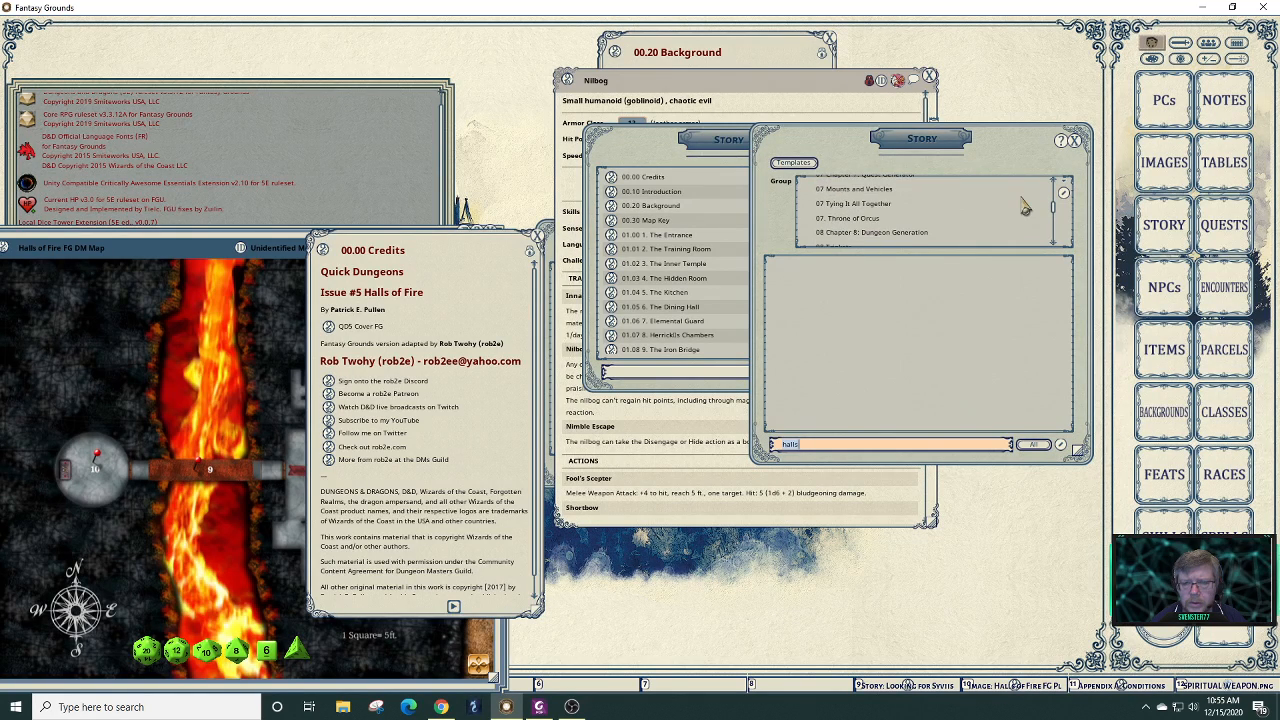
scroll(1024, 205, down, 3)
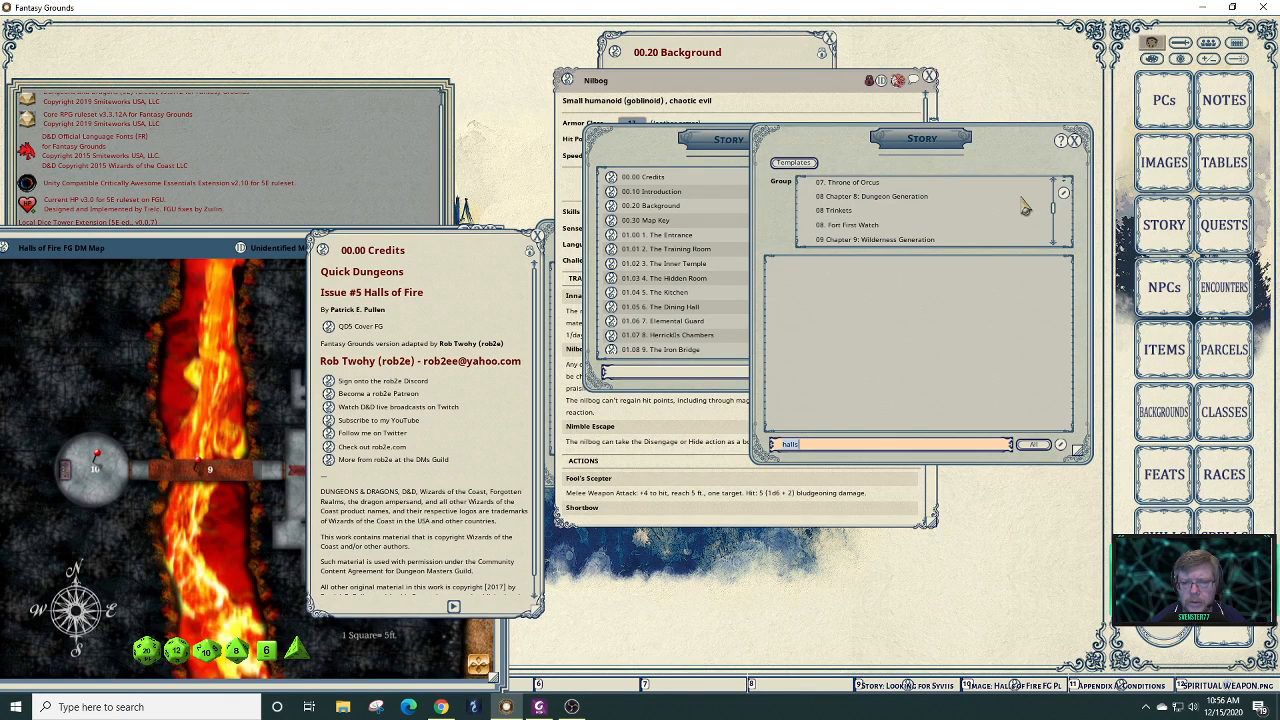
scroll(1024, 205, down, 3)
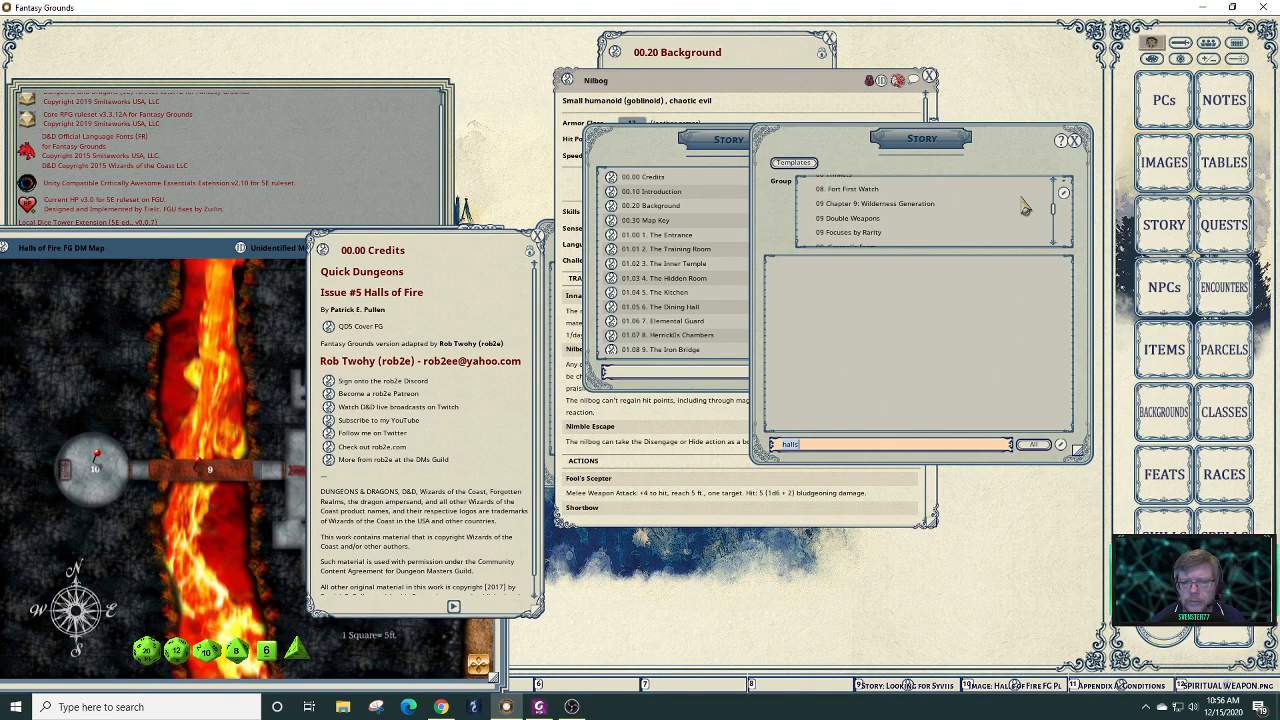
scroll(1024, 205, down, 2)
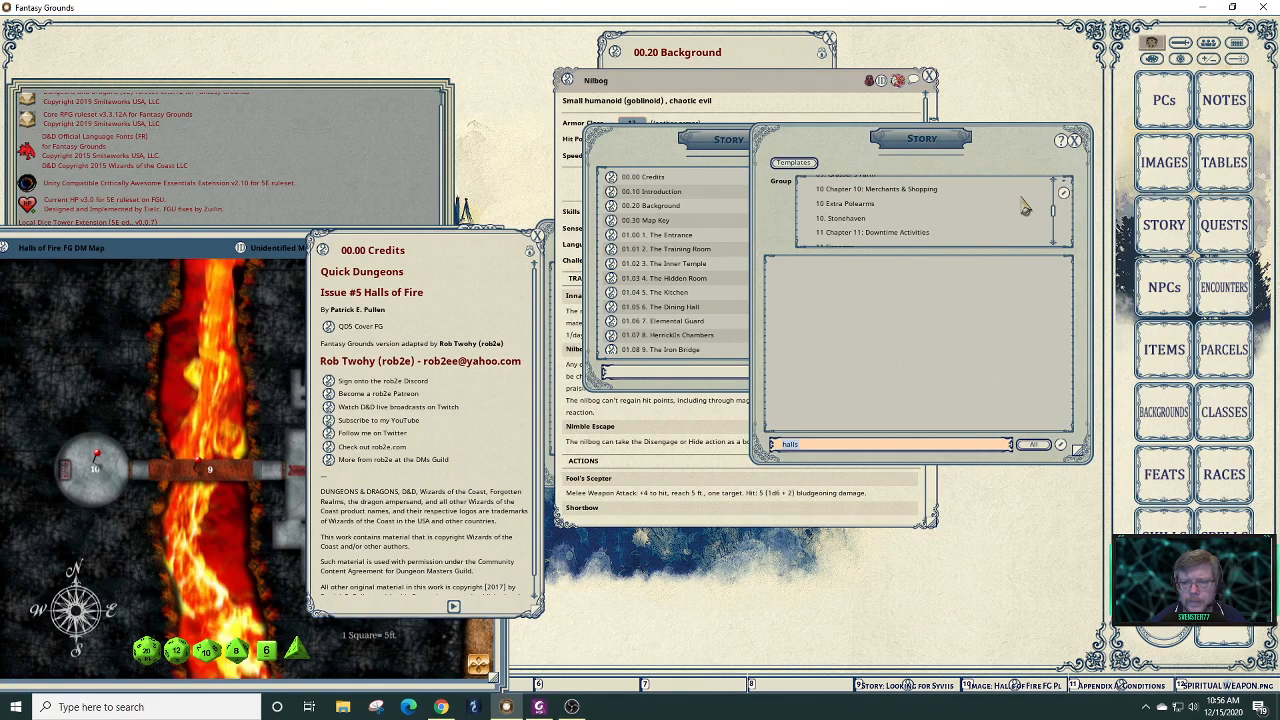
scroll(1024, 205, down, 3)
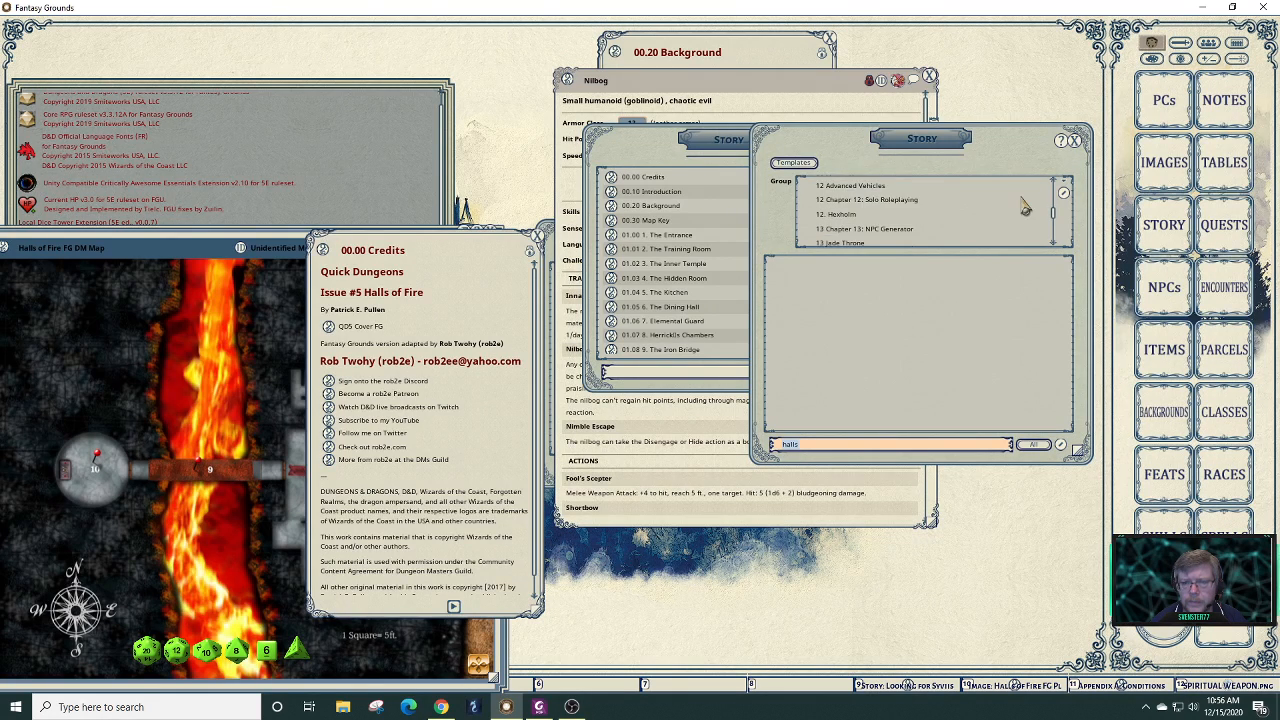
scroll(1024, 205, down, 2)
scroll(1024, 205, down, 2)
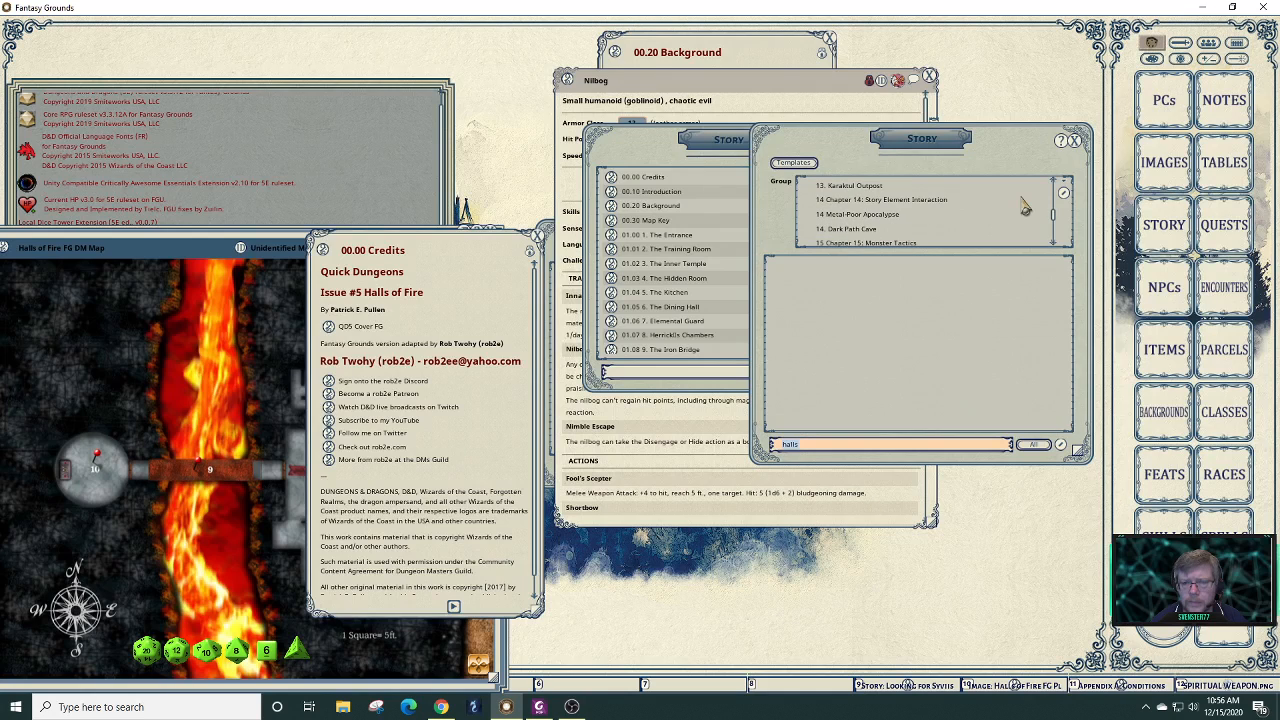
scroll(1024, 205, down, 2)
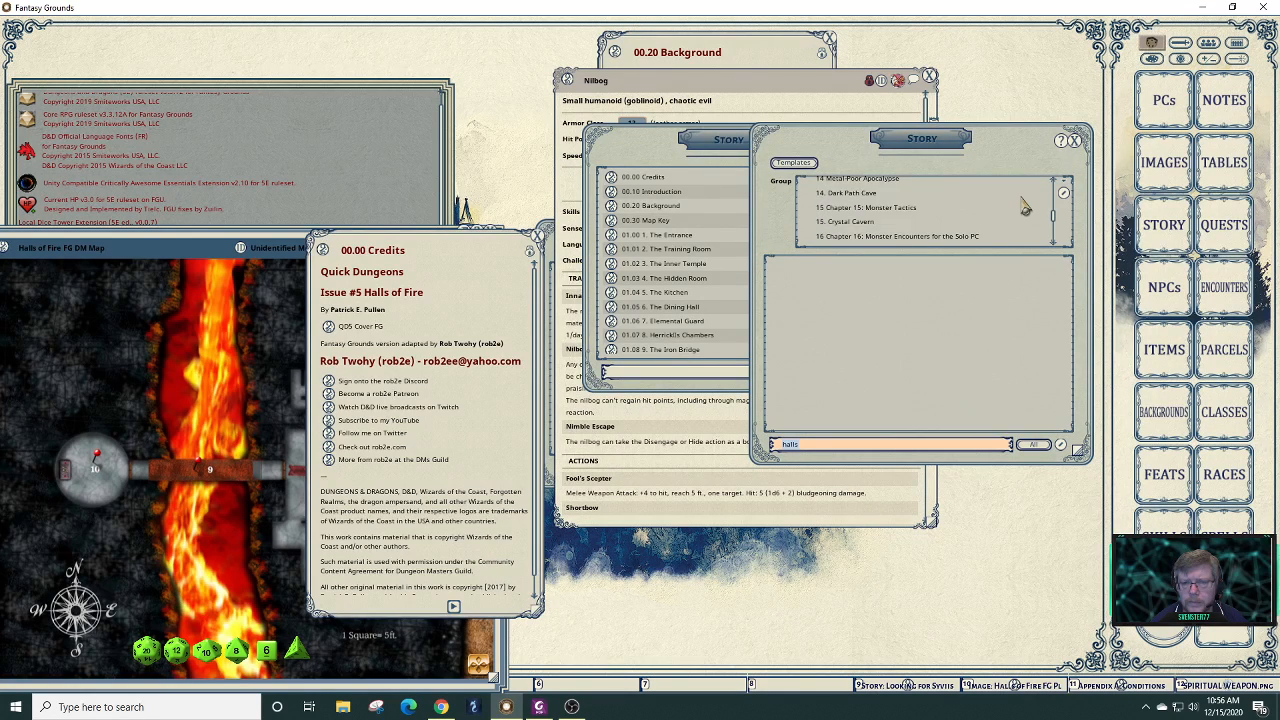
scroll(1024, 205, down, 4)
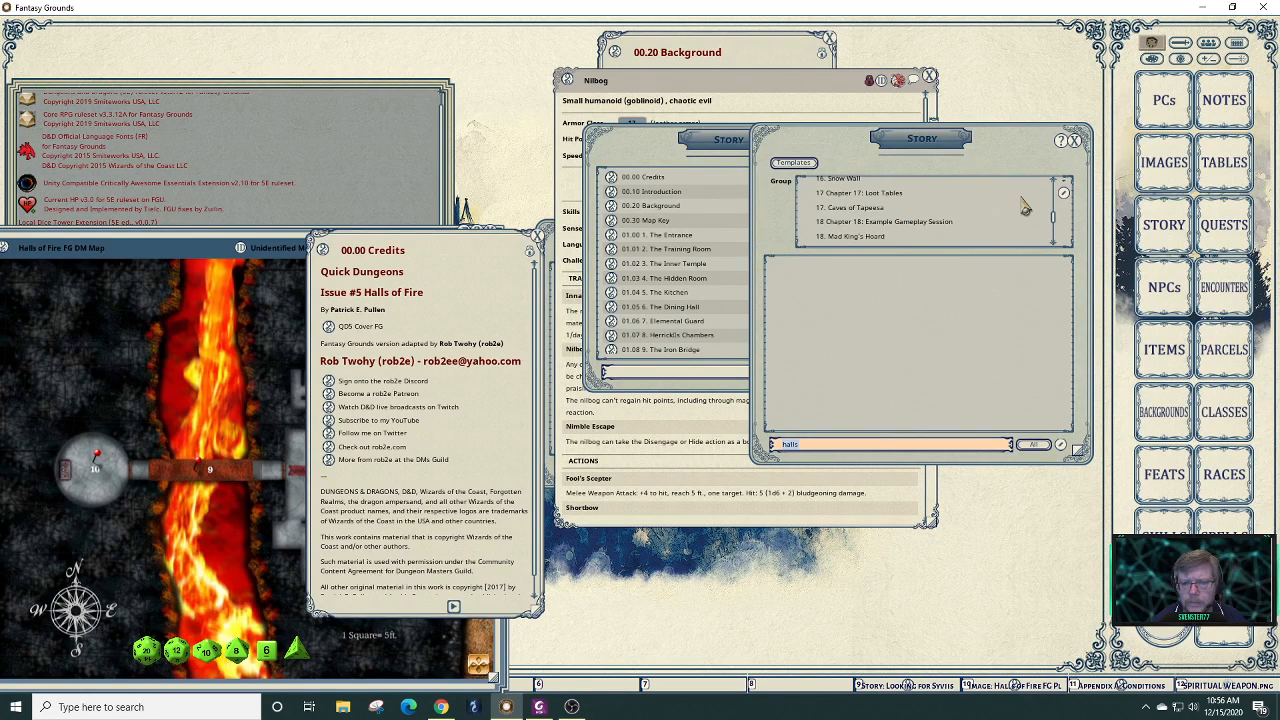
scroll(1024, 205, down, 2)
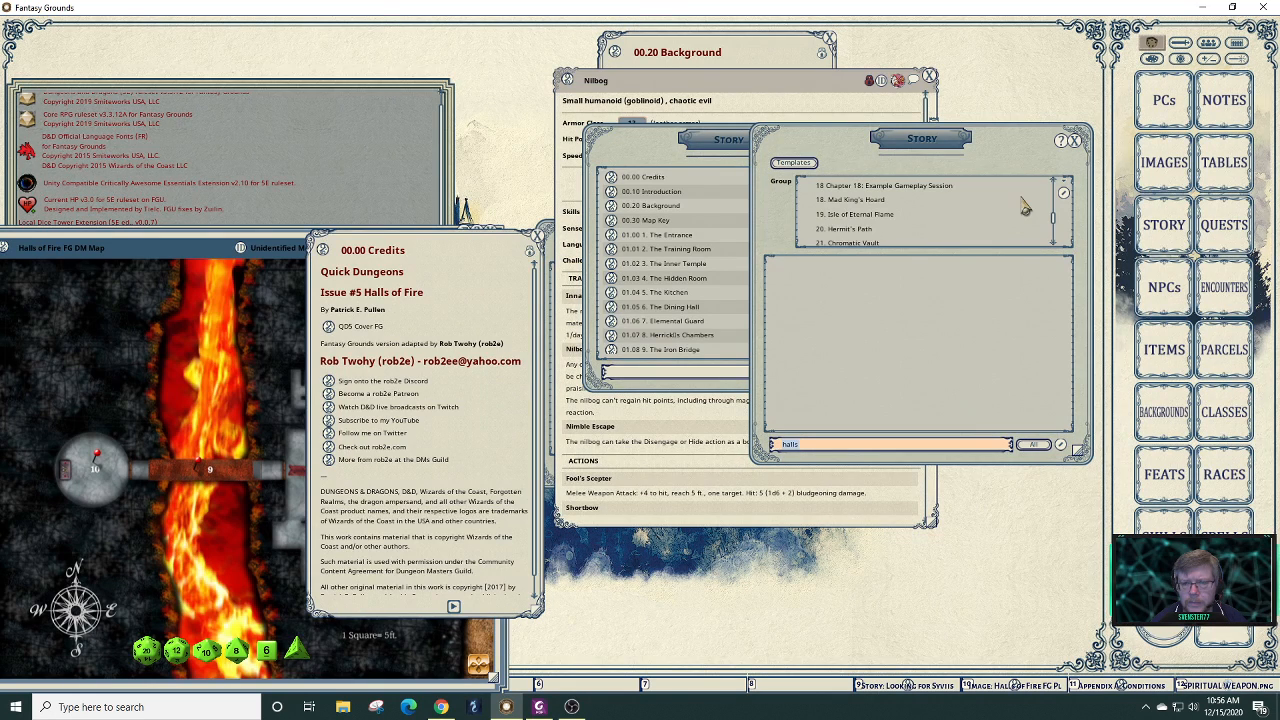
scroll(1024, 205, down, 3)
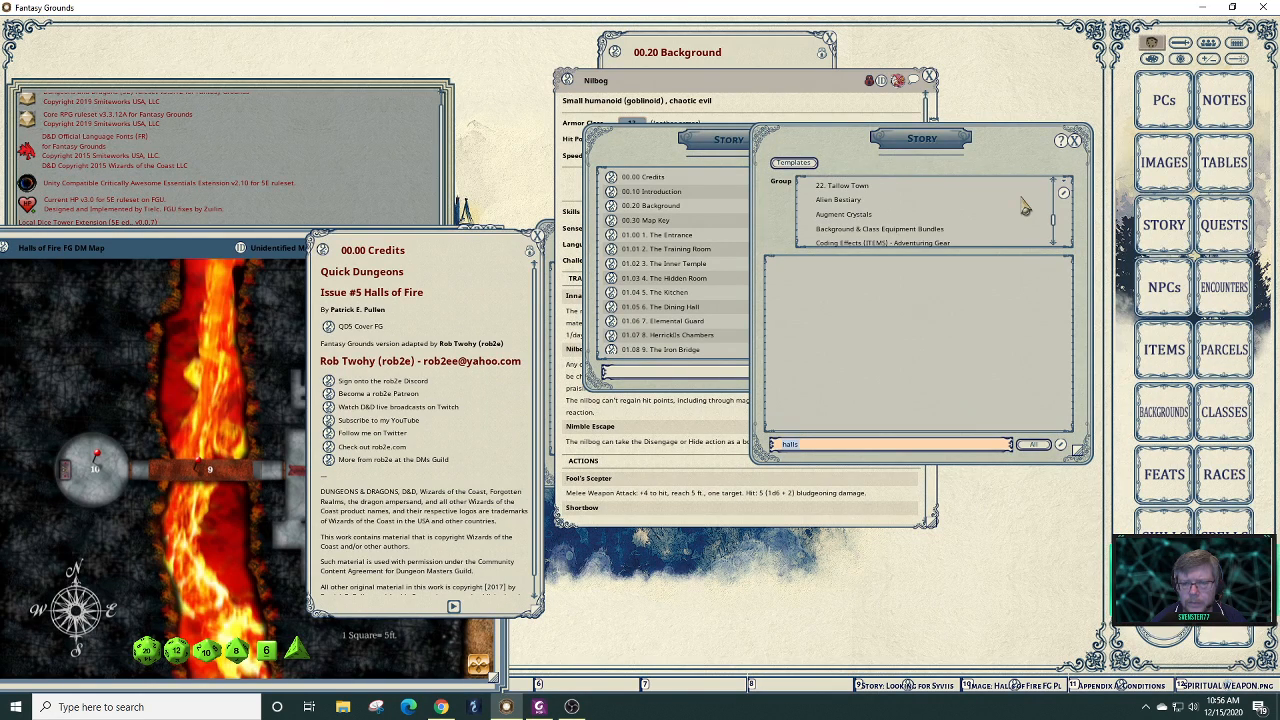
scroll(1024, 205, down, 2)
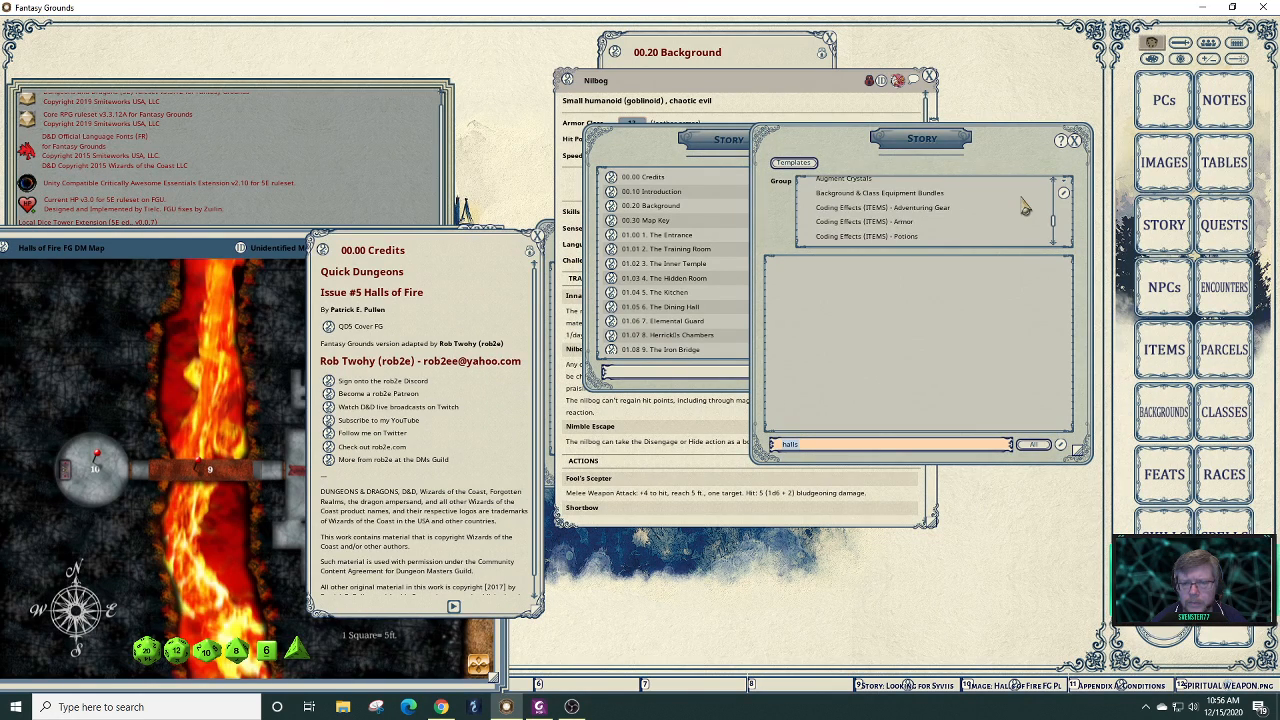
scroll(1024, 206, down, 3)
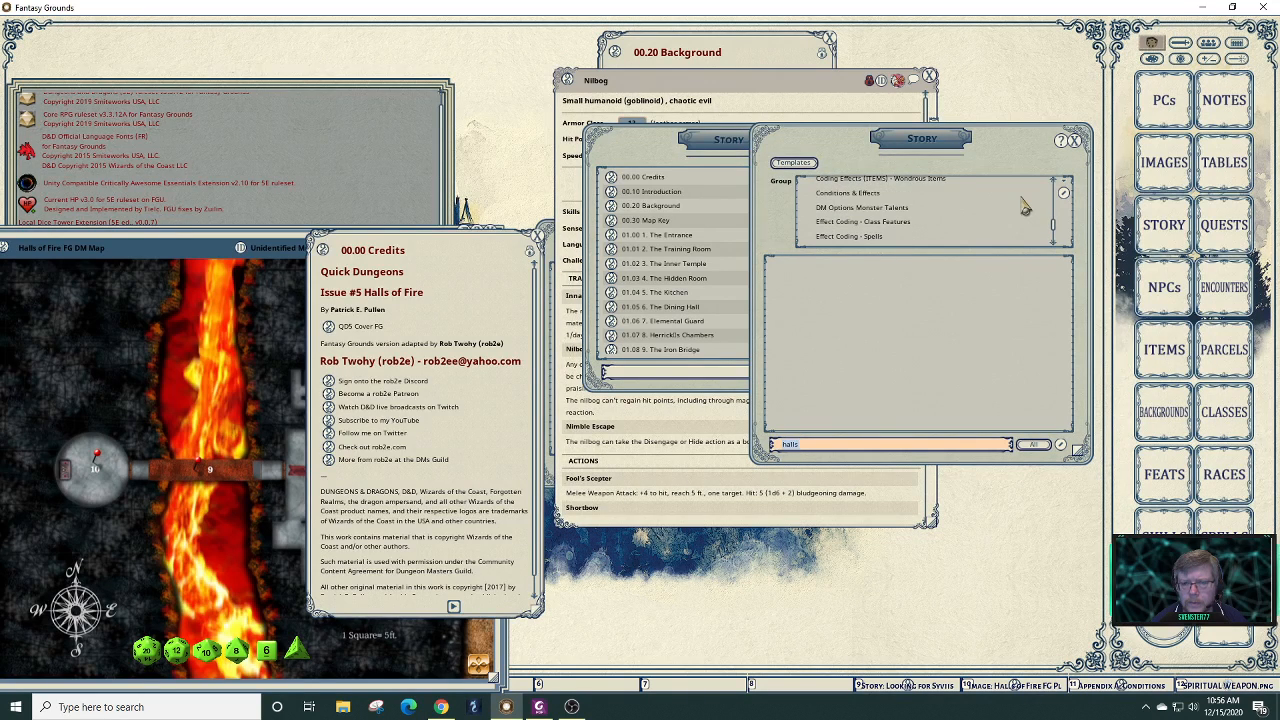
- Set the campaign-wide Story list's group filter to "Quick Dungeons 005 - Halls of Fire"
scroll(1024, 206, down, 3)
scroll(1024, 206, down, 1)
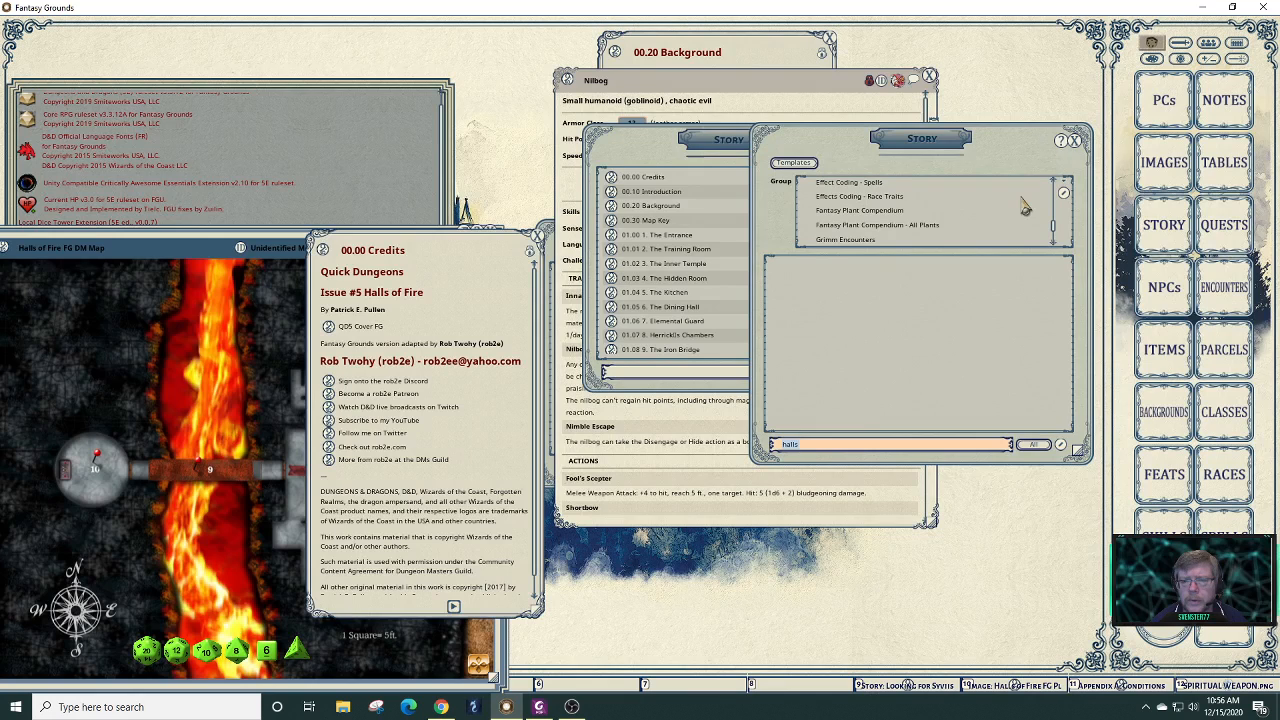
scroll(1024, 206, down, 4)
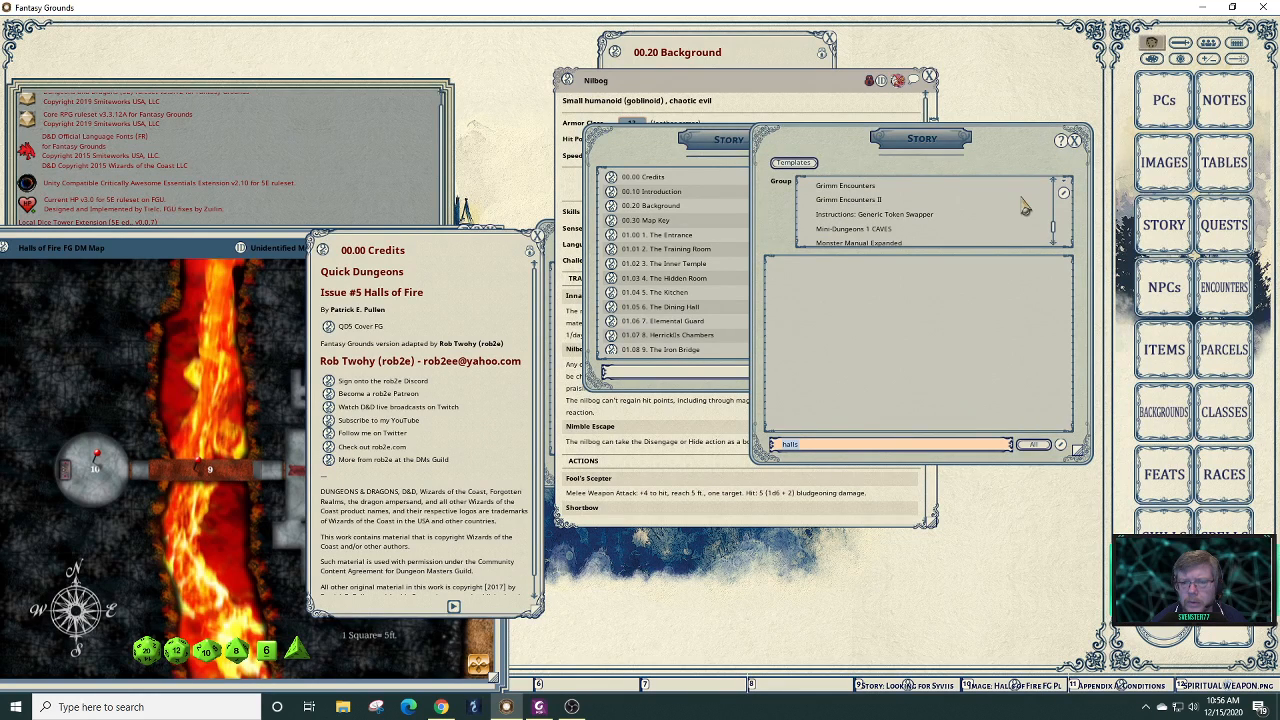
scroll(1024, 206, down, 1)
scroll(1024, 206, down, 1)
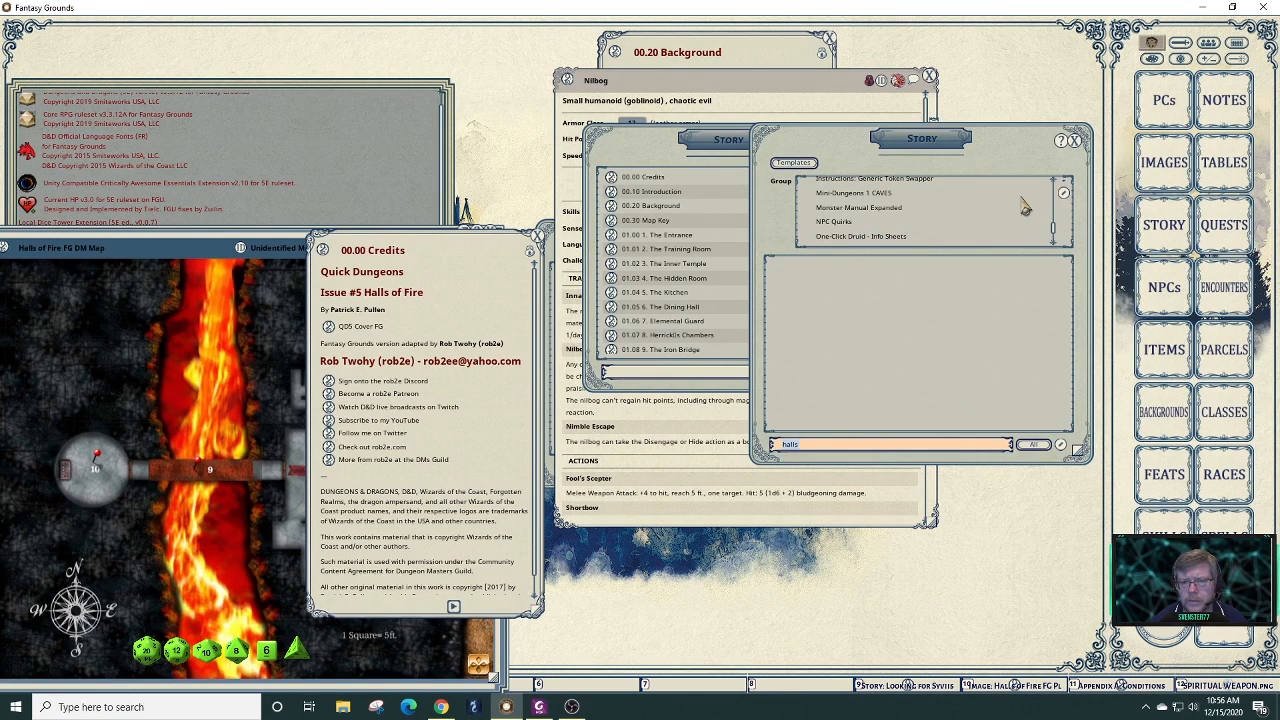
scroll(1024, 206, down, 3)
scroll(1024, 206, down, 1)
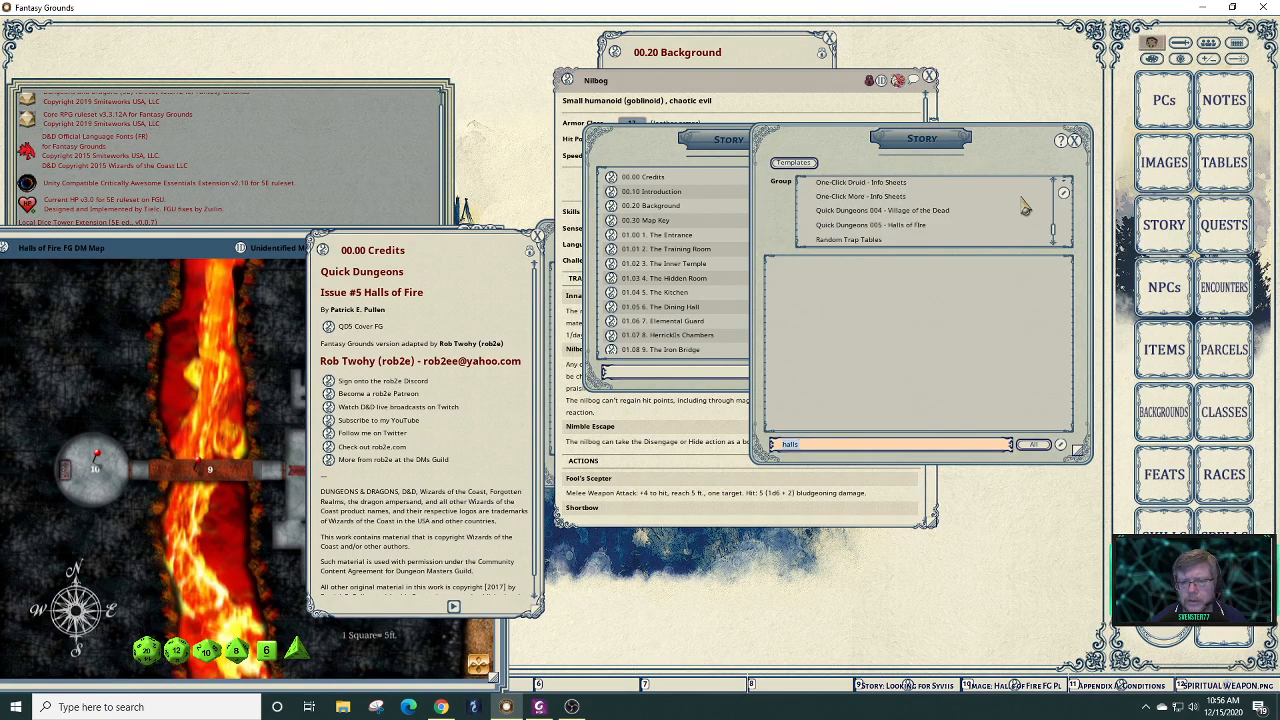
click(905, 226)
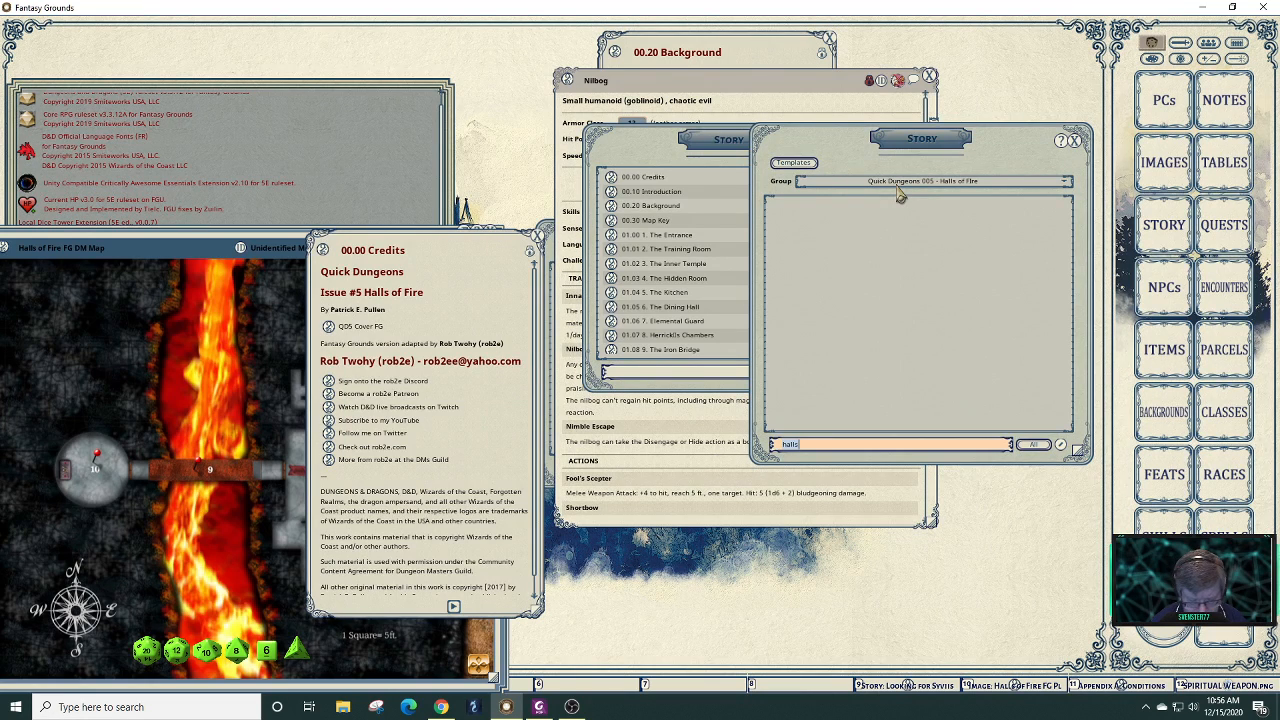
- Try "quick" as the search term in the campaign-wide Story list, and clear the search text completely
text(quick)
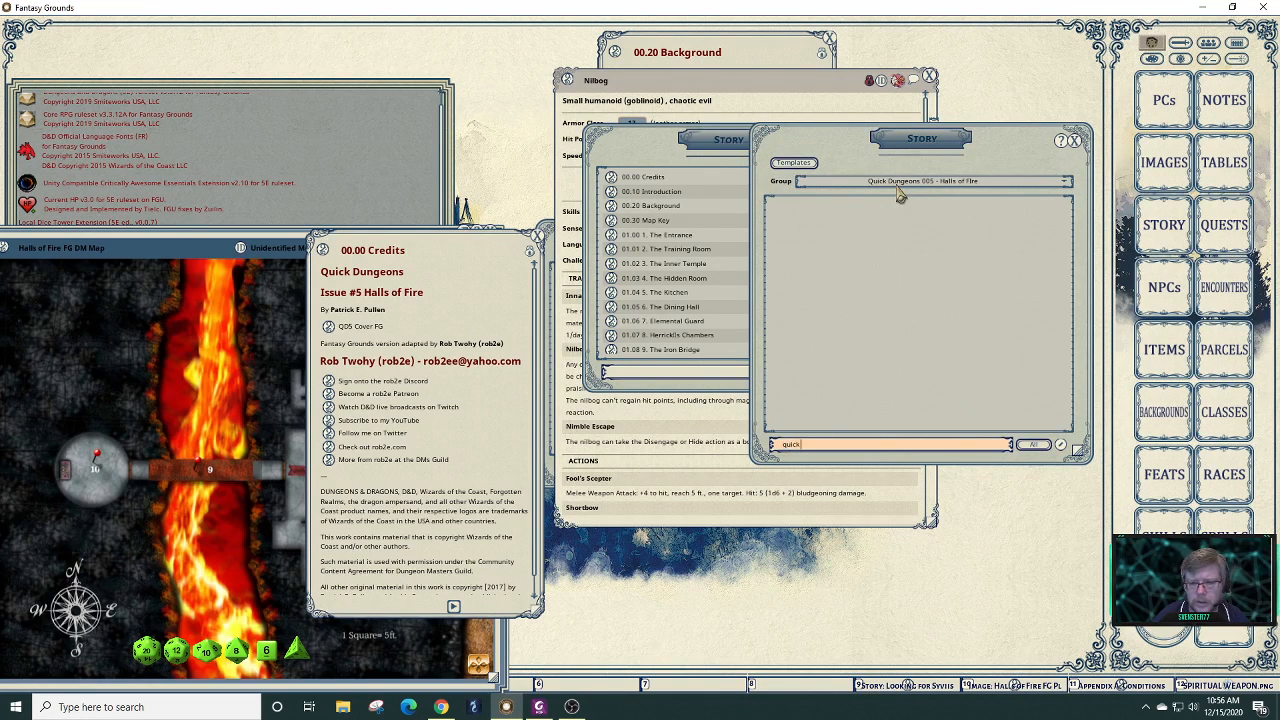
key(BackSpace)
key(BackSpace)
key(BackSpace)
key(BackSpace)
key(BackSpace)
key(shift)
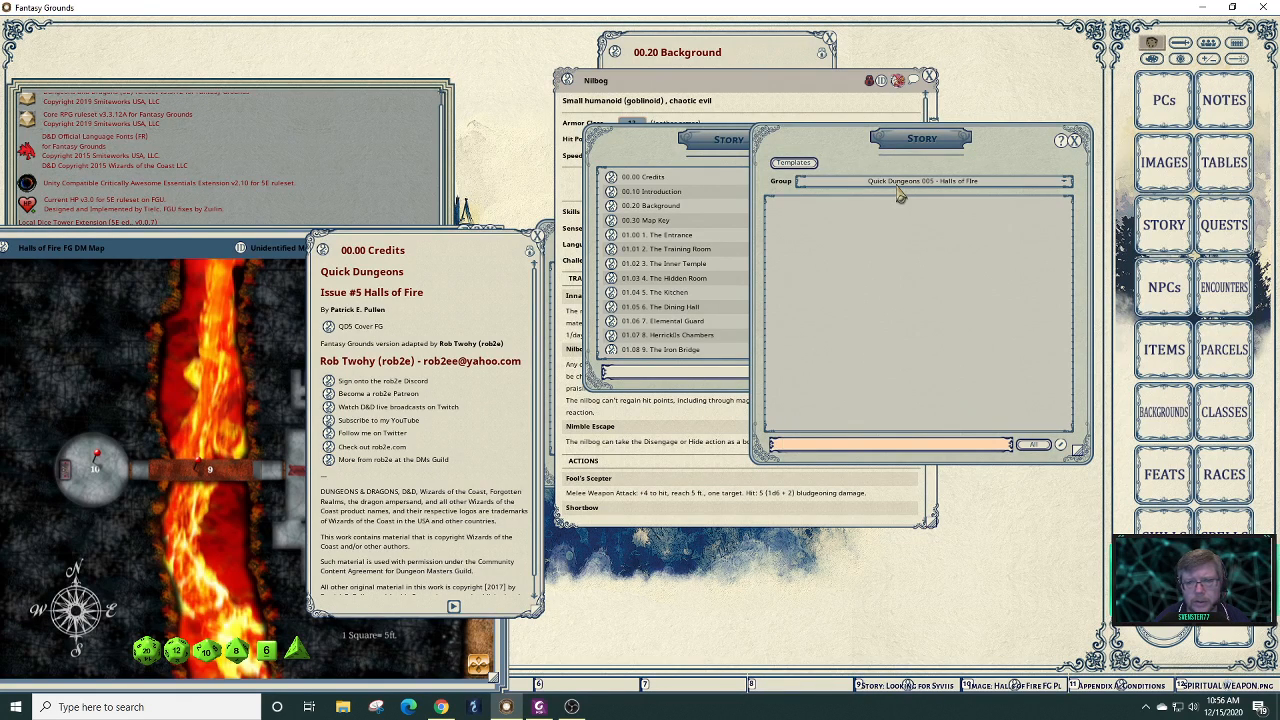
- Reselect the "Quick Dungeons 005 - Halls of Fire" group so the Story list shows its entries without a search term
click(901, 182)
click(903, 195)
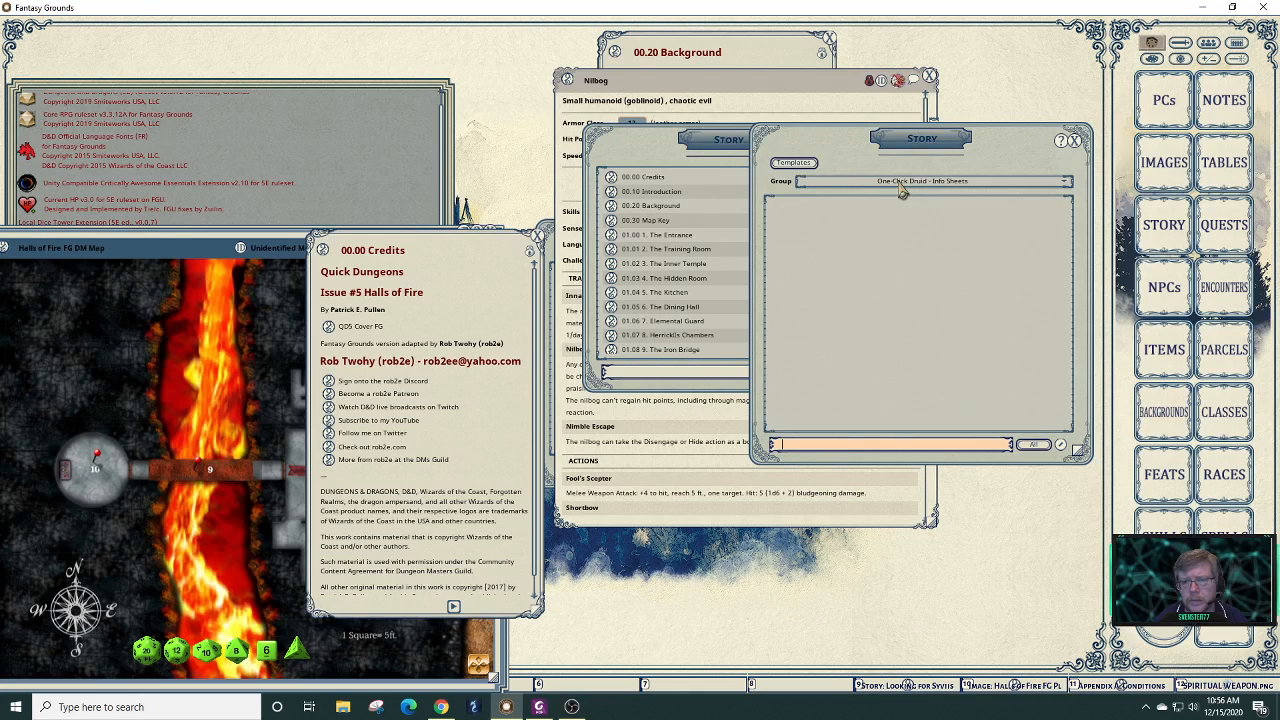
click(903, 184)
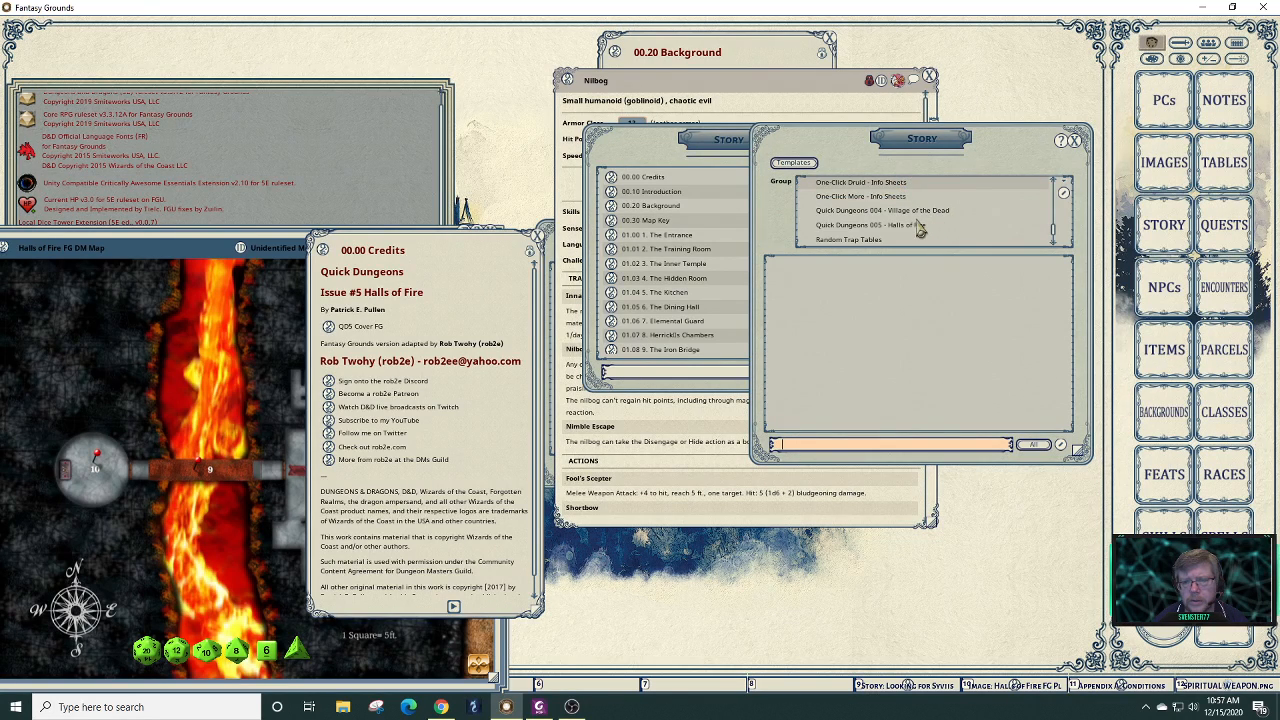
click(917, 228)
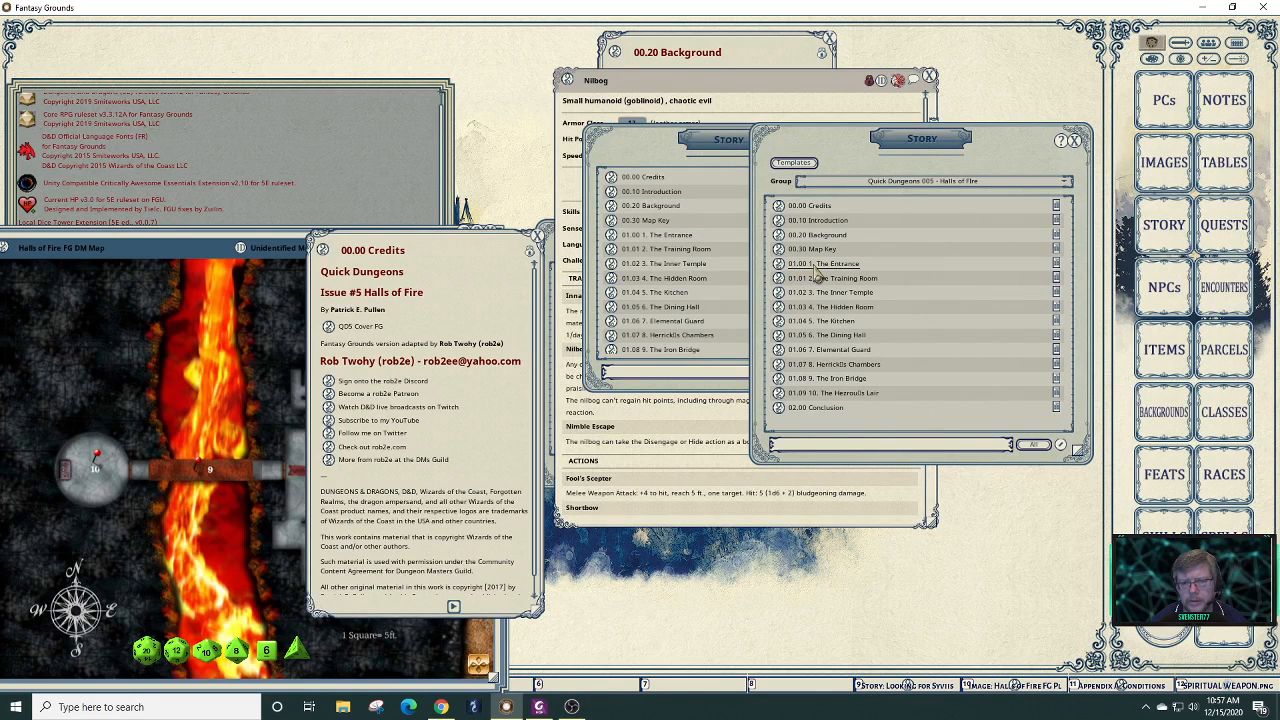
- Create a new story entry in the Halls of Fire group and title it "01.000 At night"
right_click(914, 256)
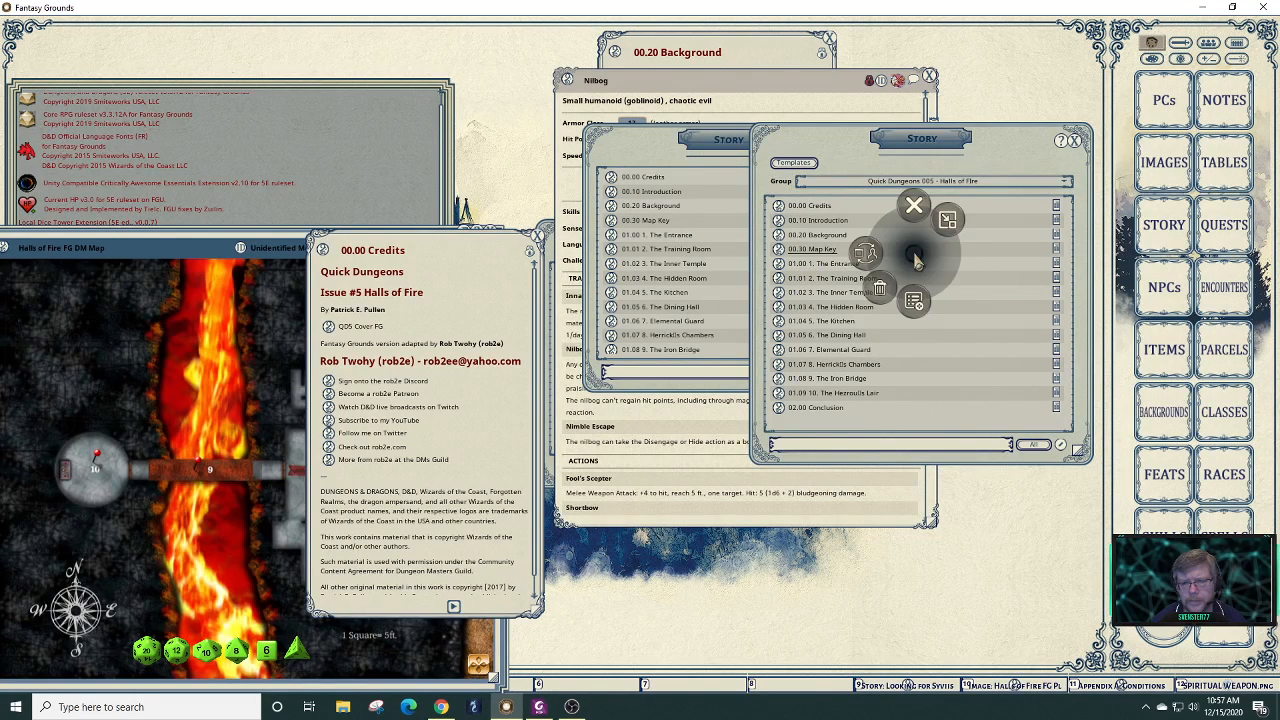
click(914, 302)
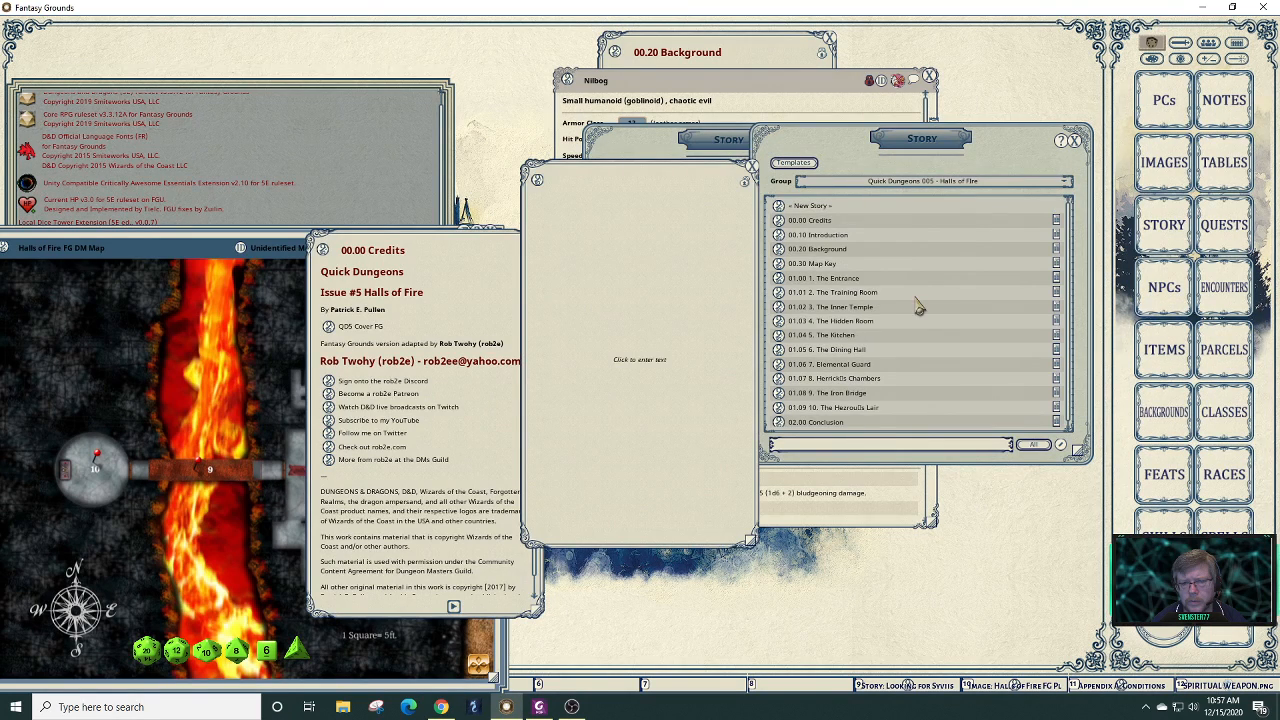
text(01.000)
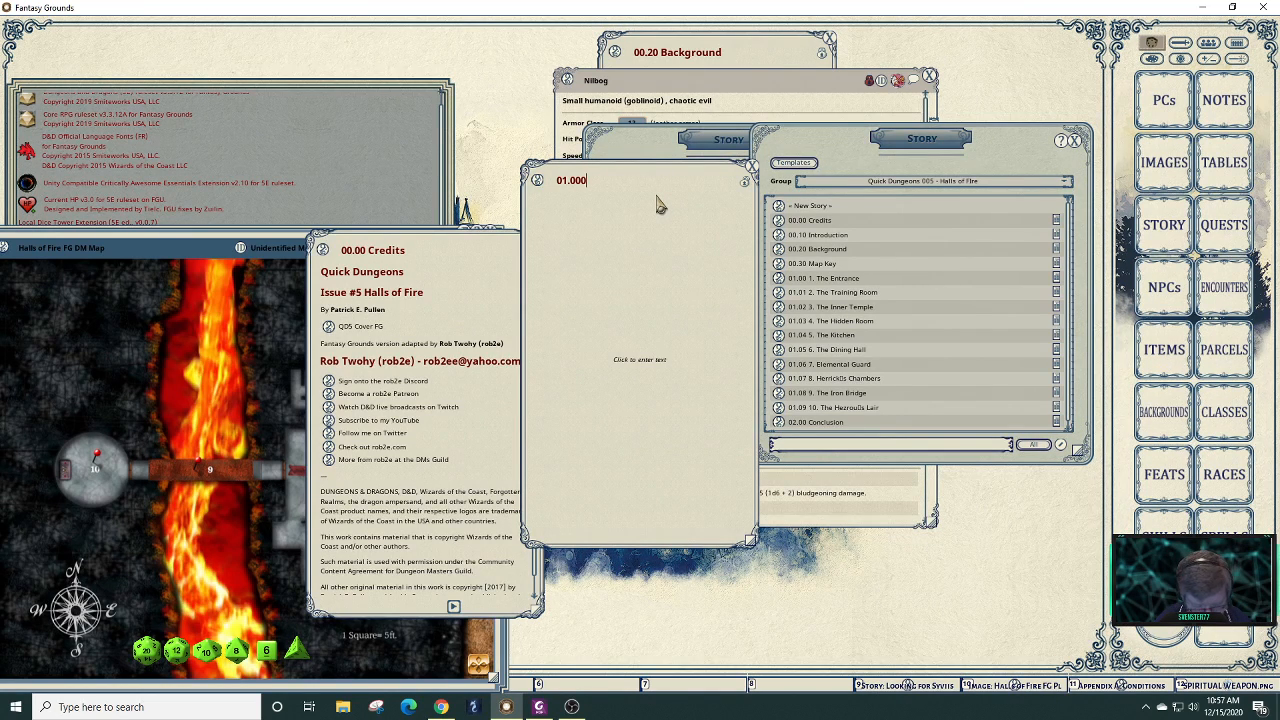
key(shift)
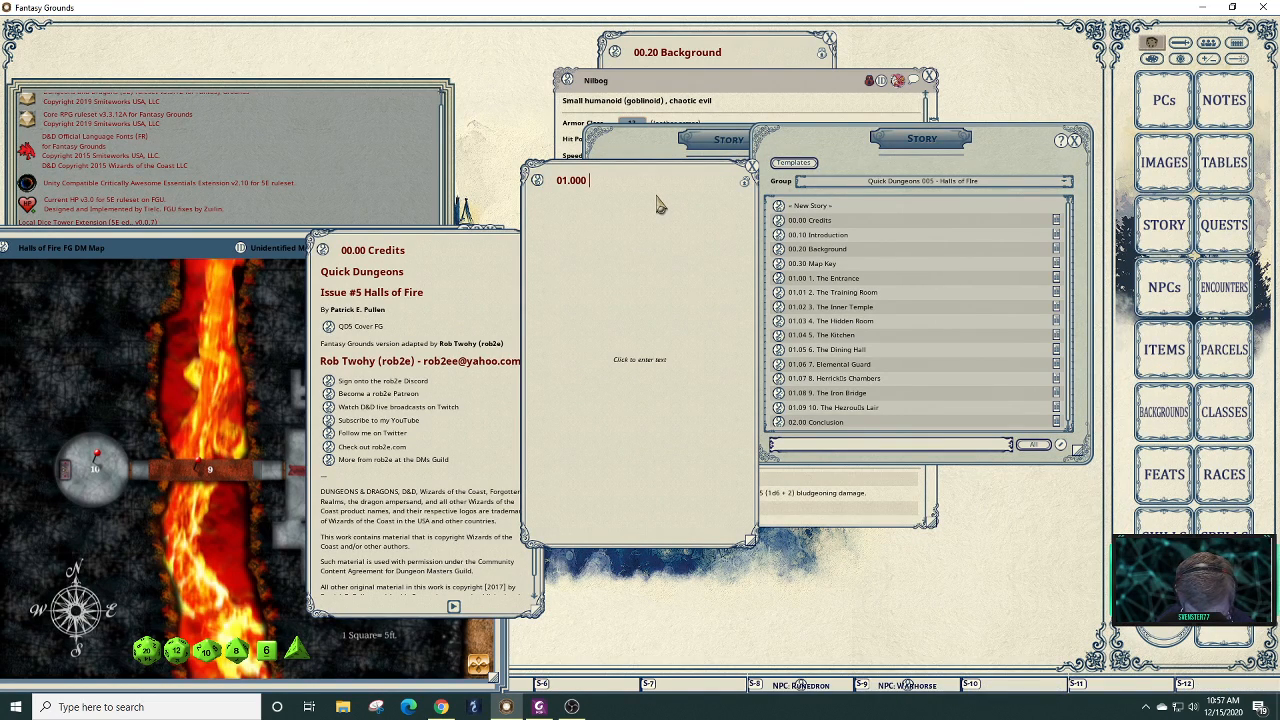
text(At night)
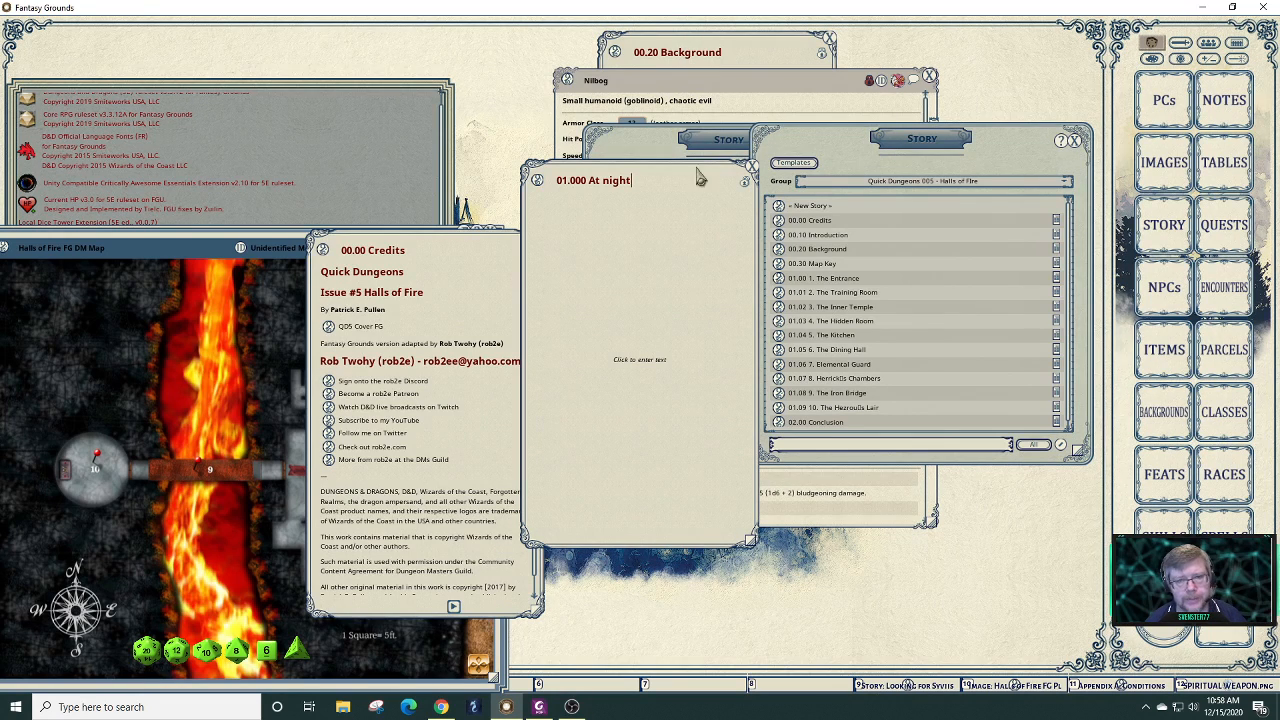
click(683, 219)
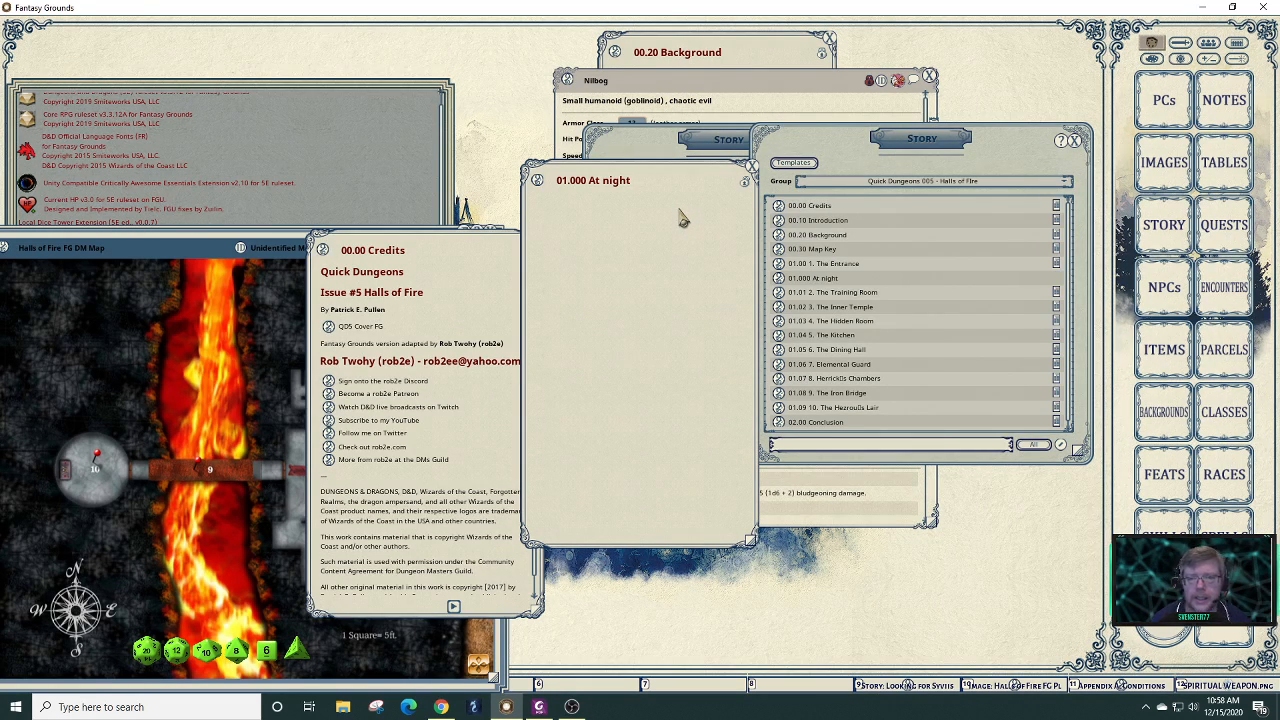
- Link the Nilbog NPC in the At night story's text, add blank lines above the link, and close the Nilbog sheet
drag(686, 174, 948, 239)
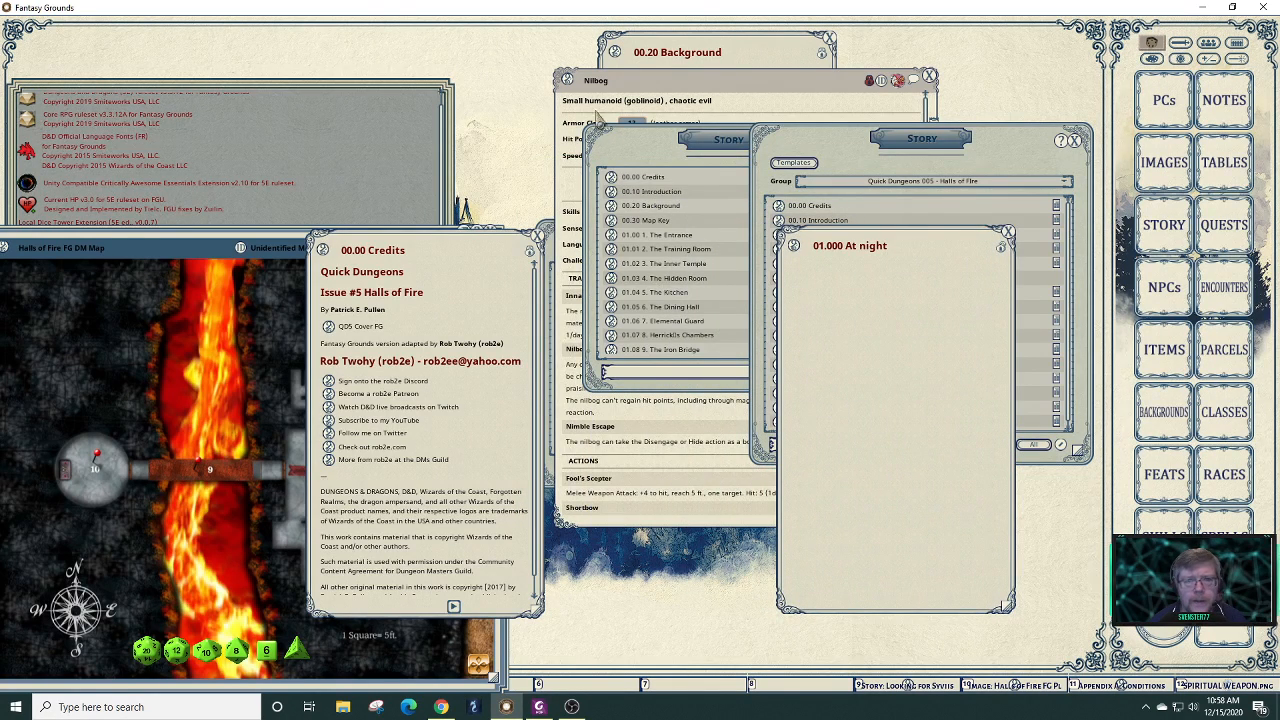
click(570, 84)
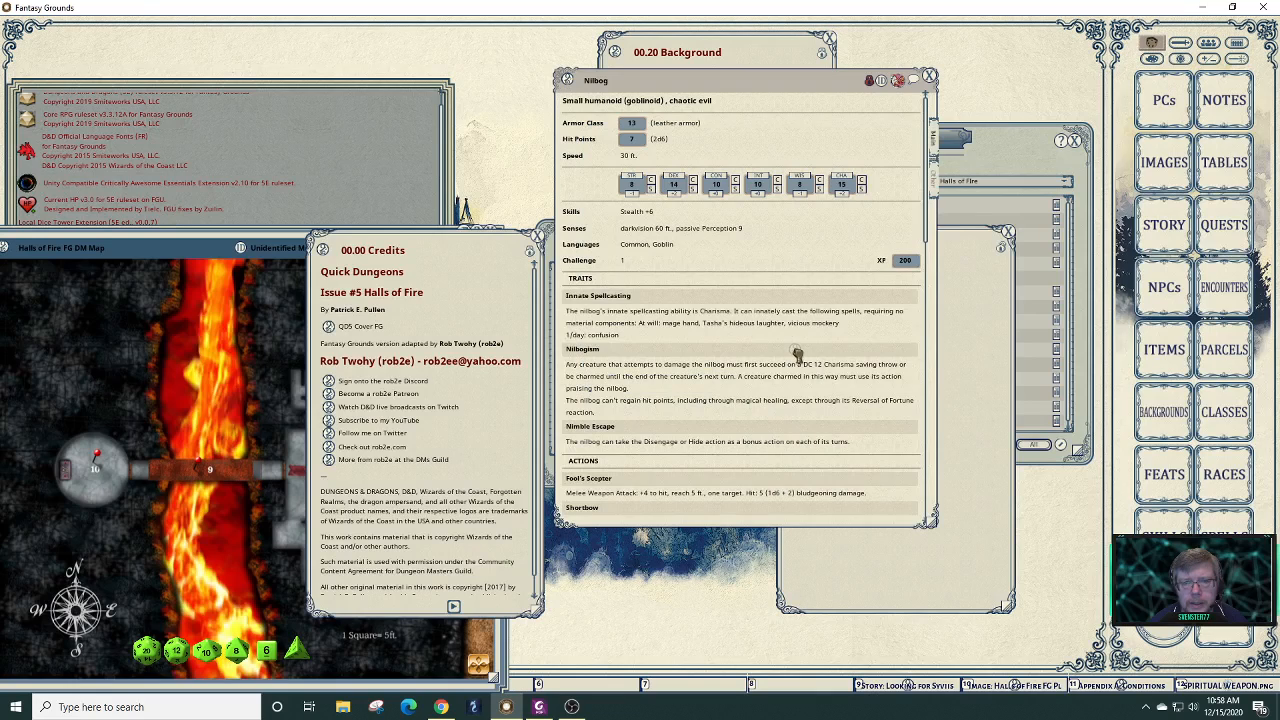
drag(770, 86, 360, 90)
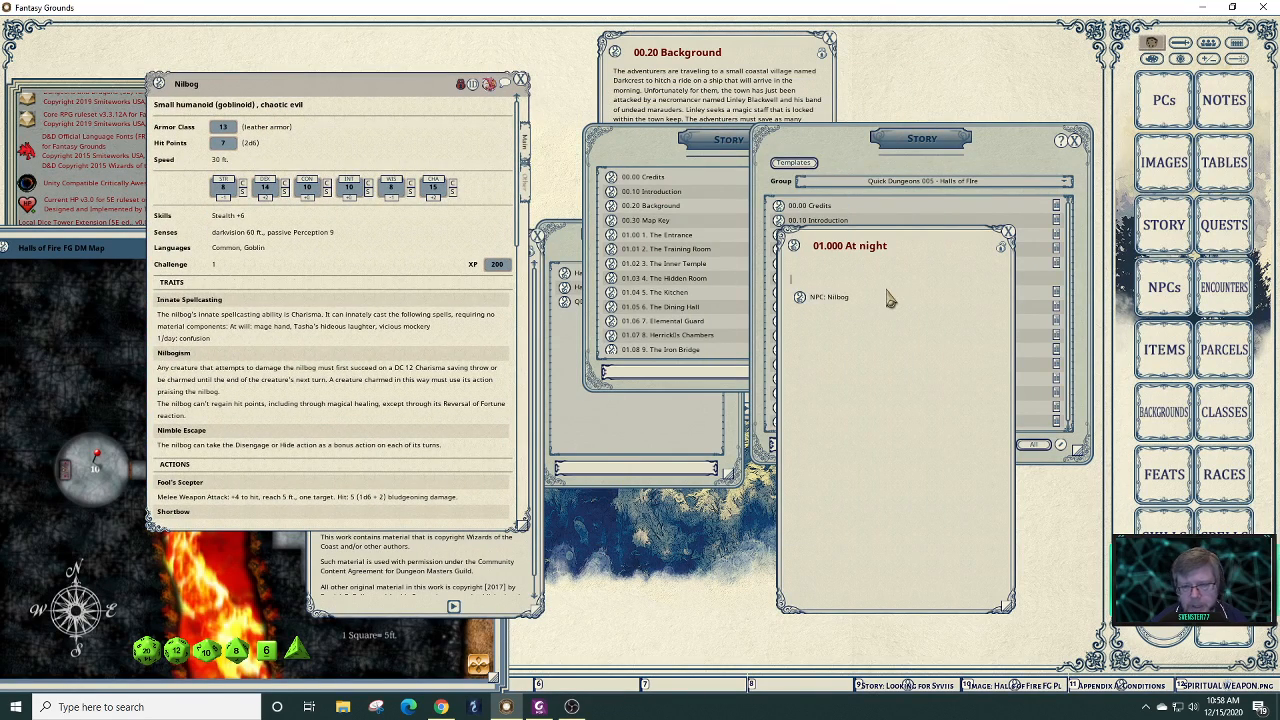
key(Return)
key(Return)
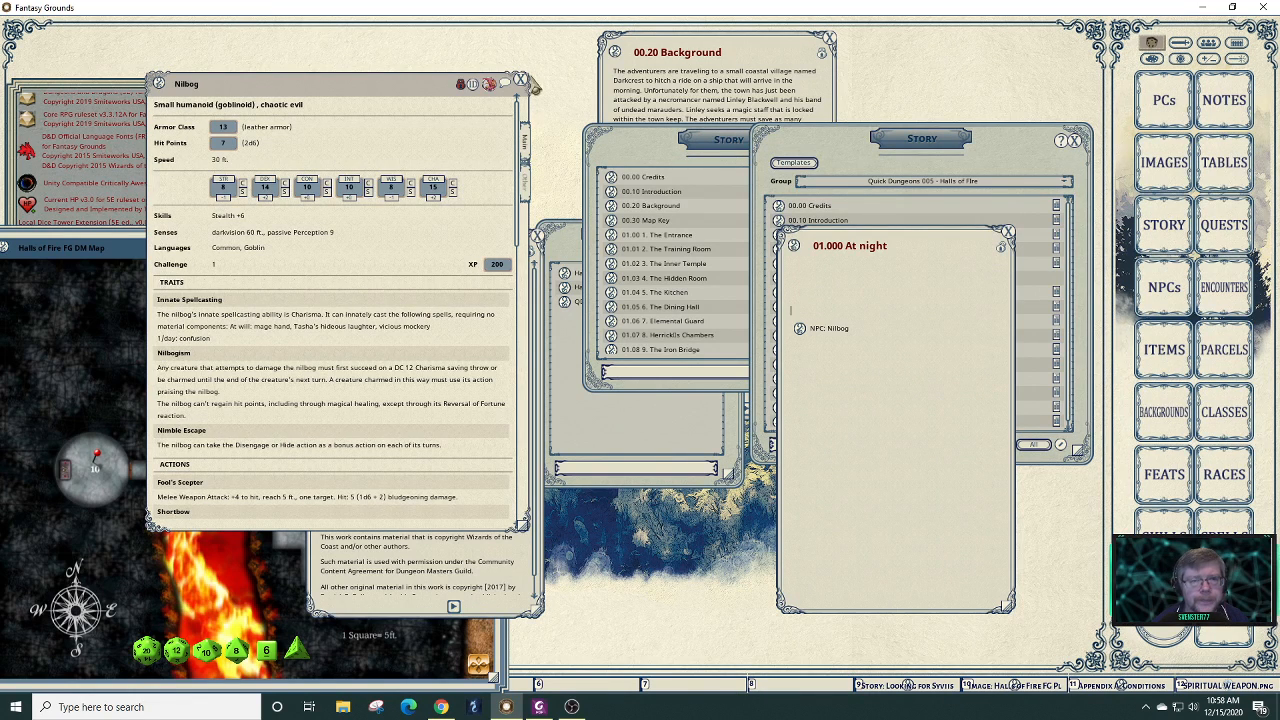
click(521, 81)
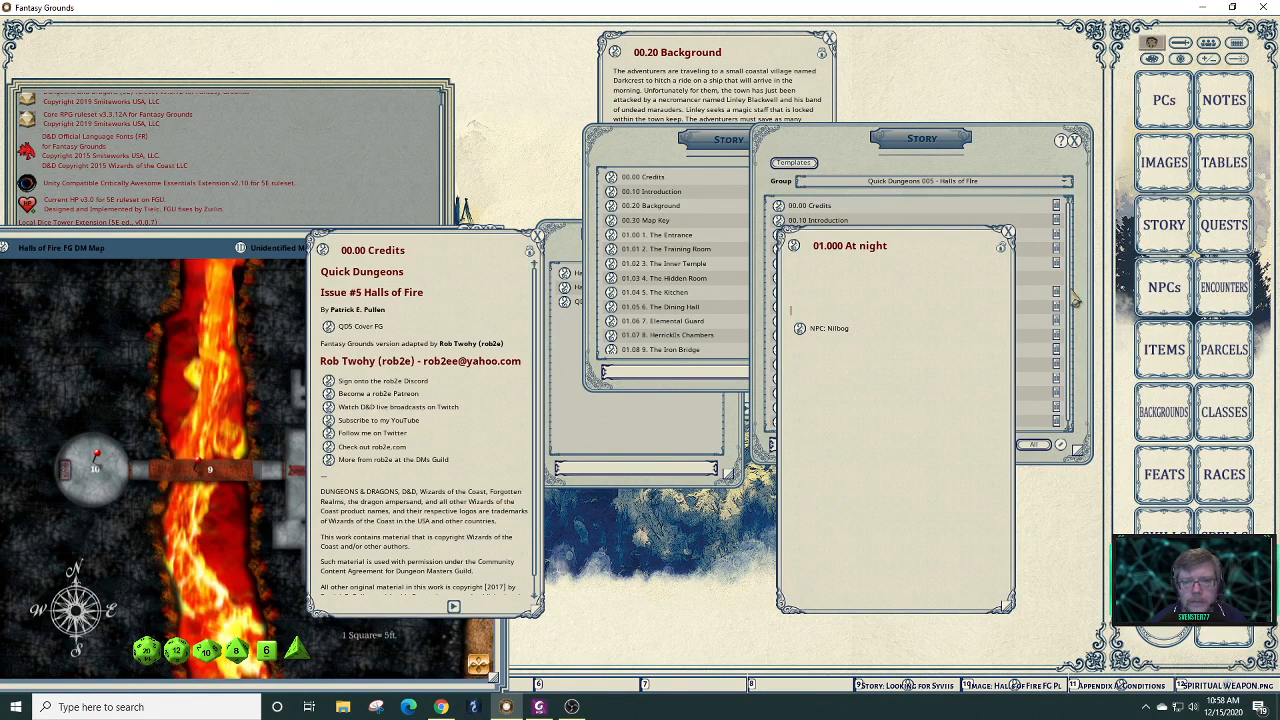
- Open the image assets and search them for a night-camp map using "camp", "plains" and "forest"
drag(948, 248, 764, 296)
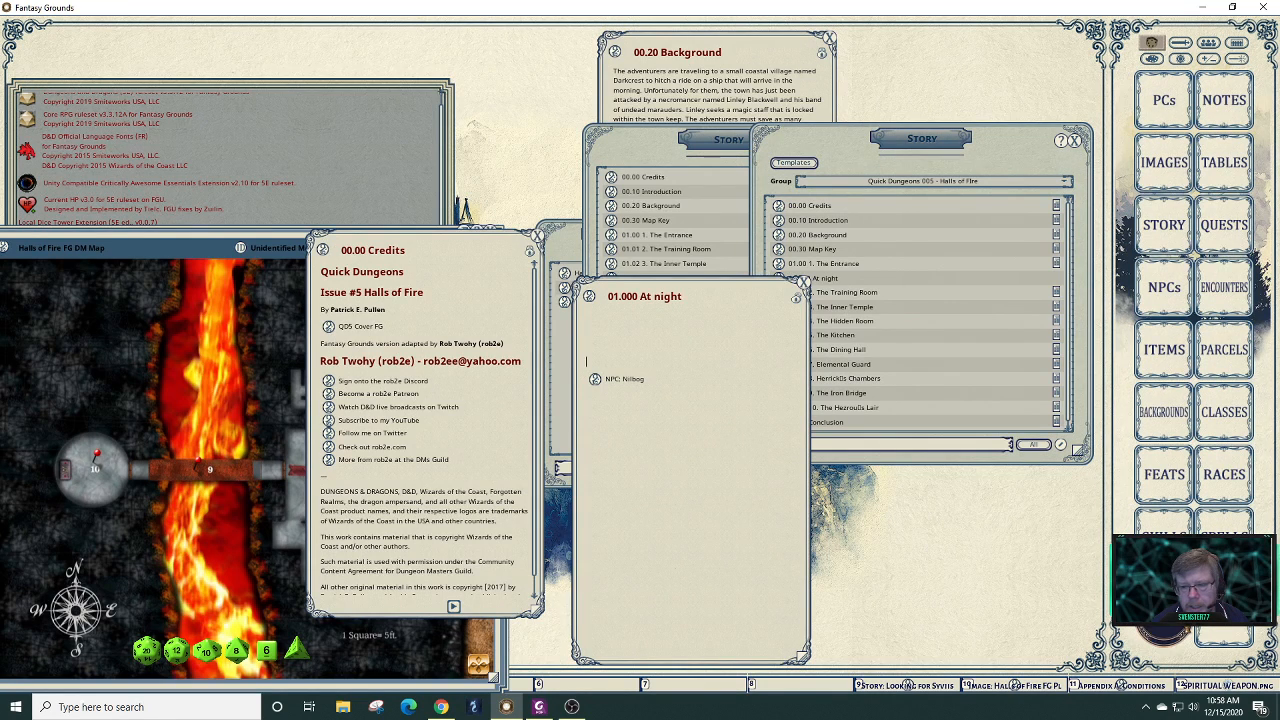
click(900, 485)
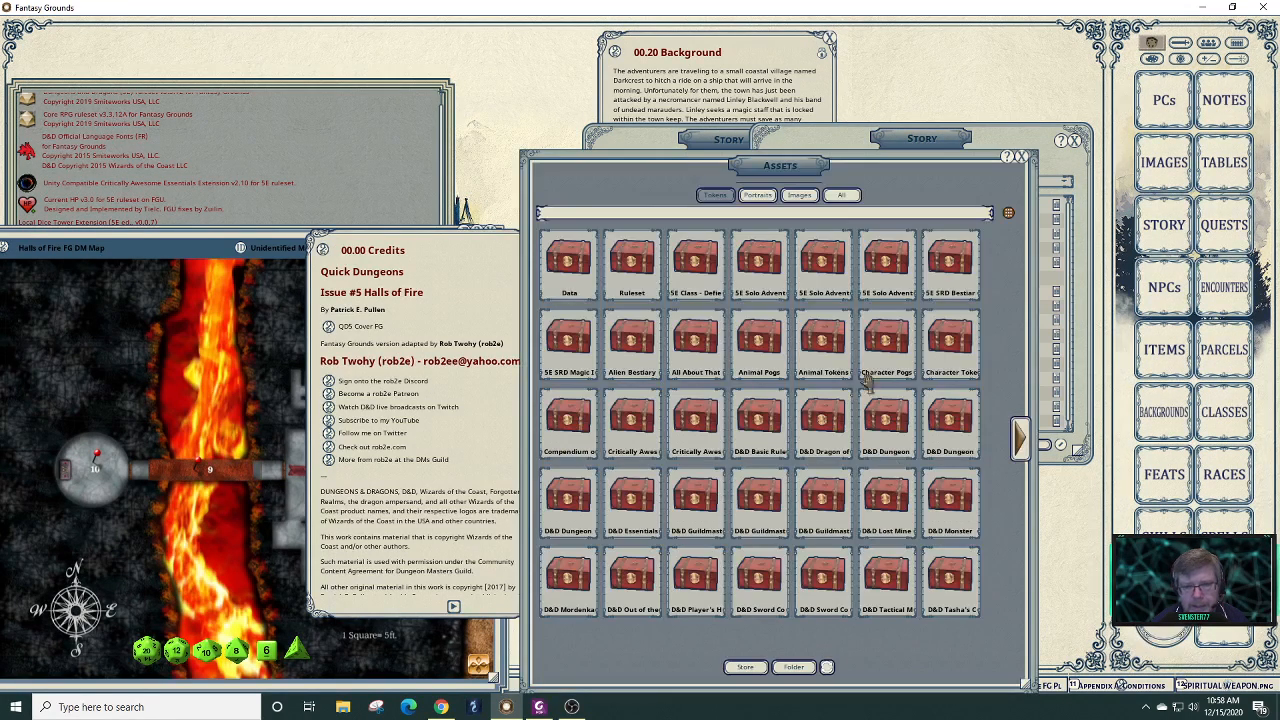
click(800, 196)
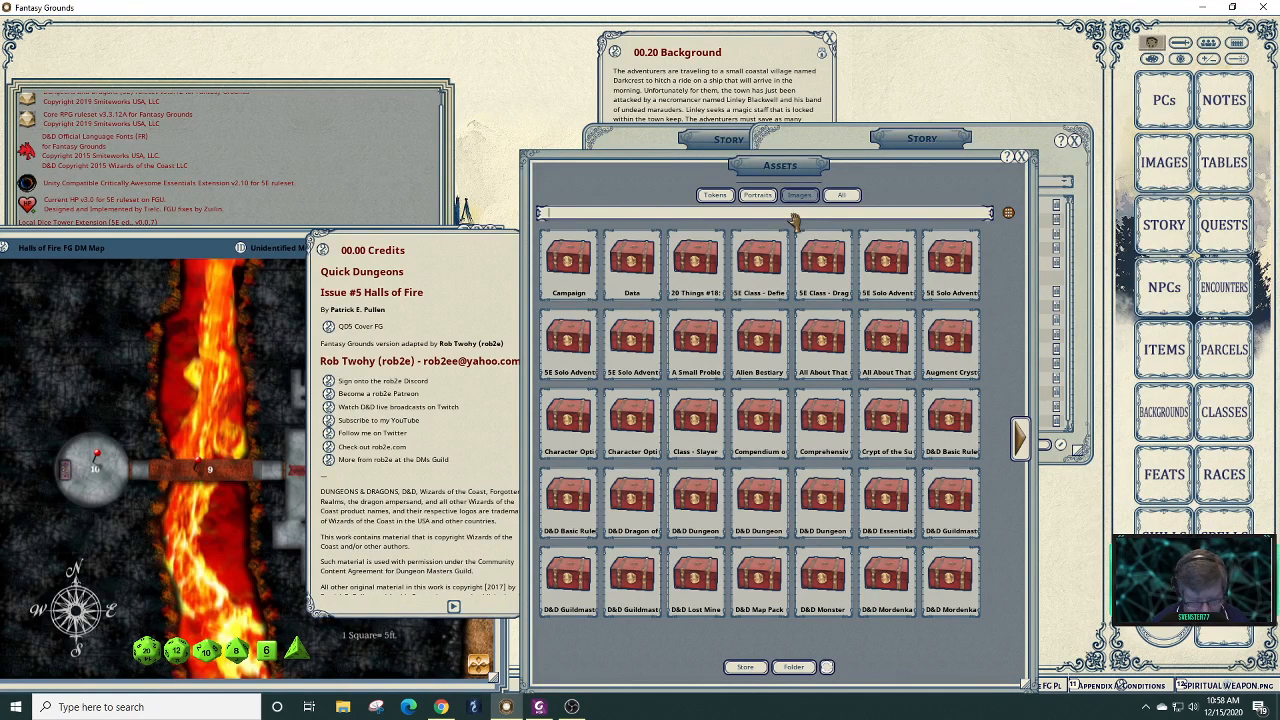
text(camp)
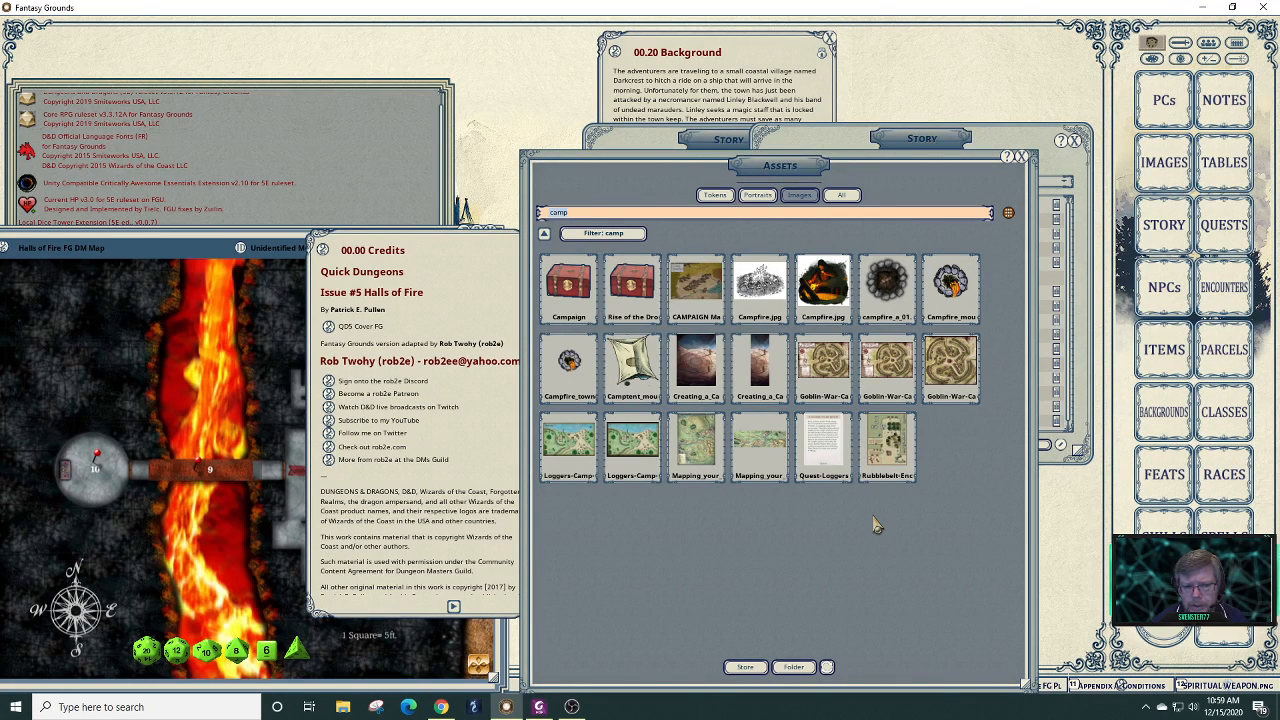
text(plains)
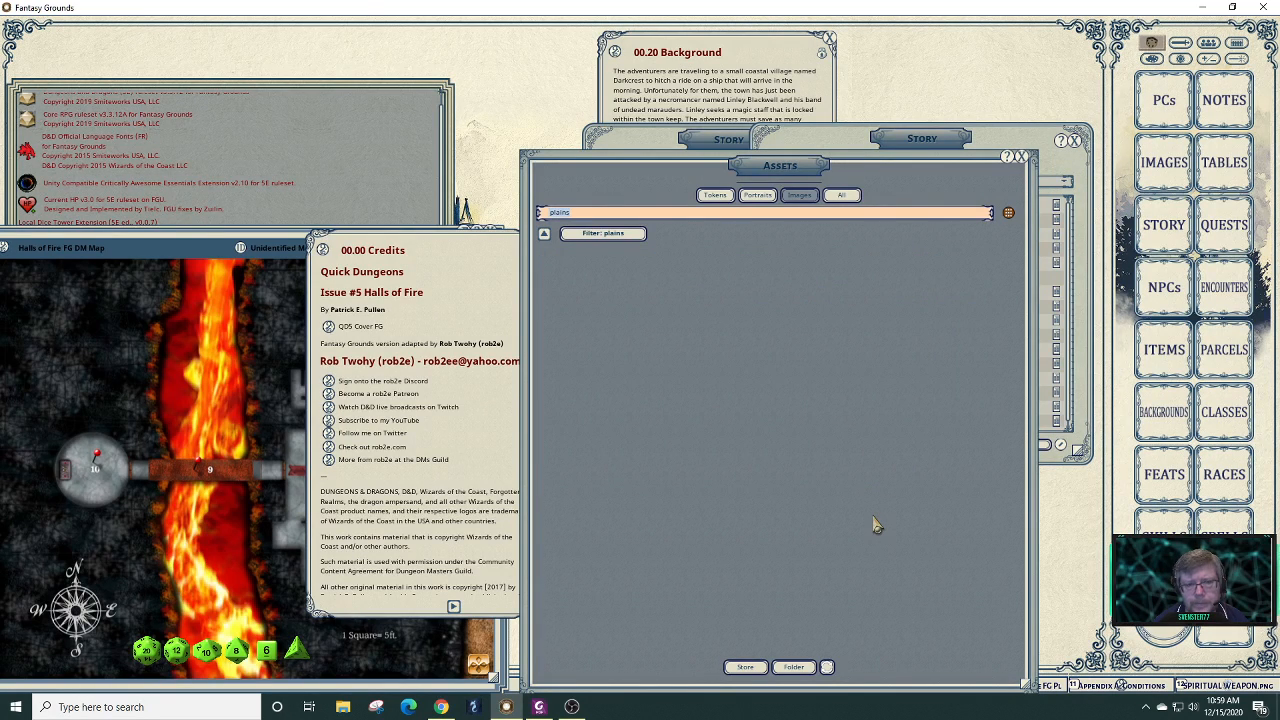
text(forest)
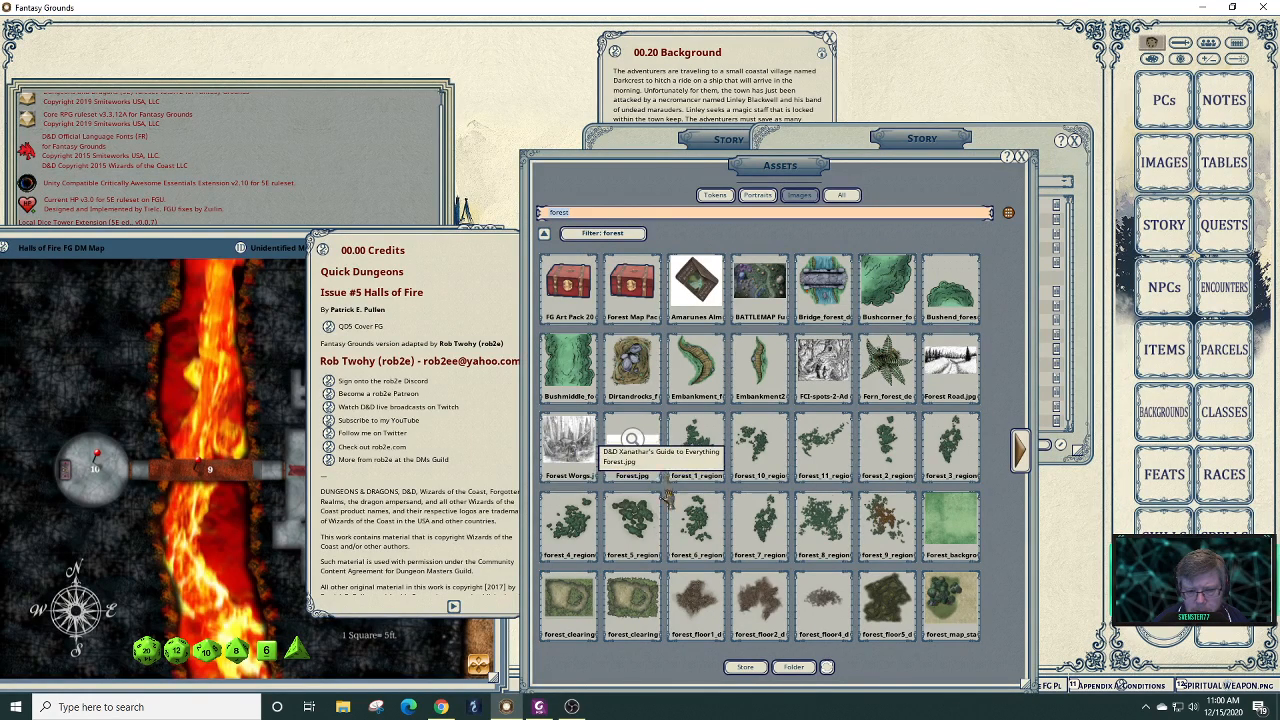
- Preview the second forest clearing image, set the preview aside, and look through the other pages of forest images
click(632, 605)
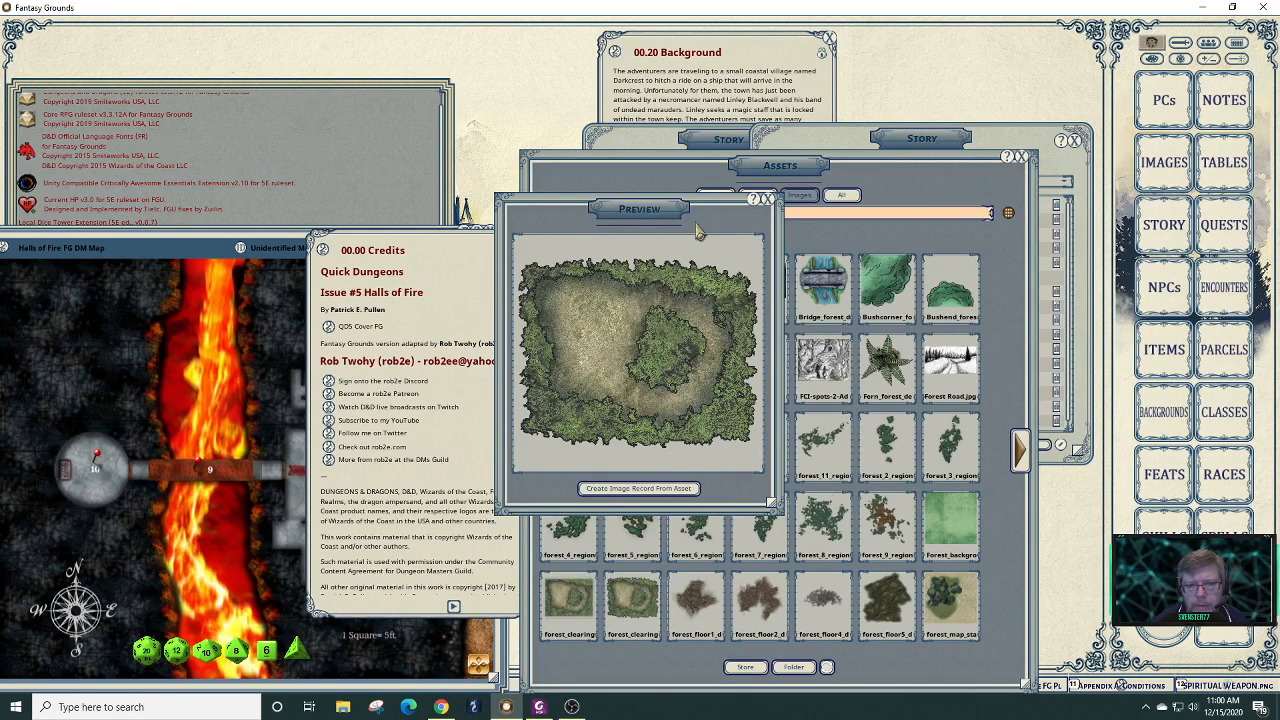
drag(705, 234, 193, 80)
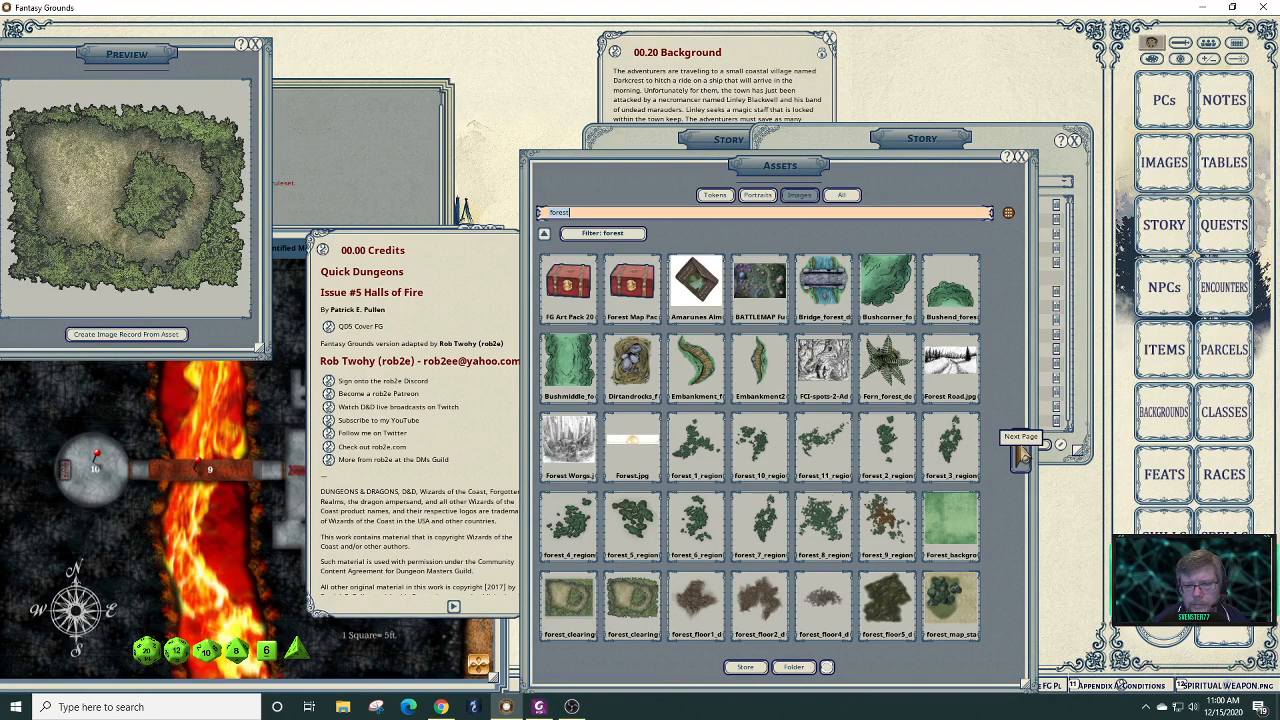
click(1022, 455)
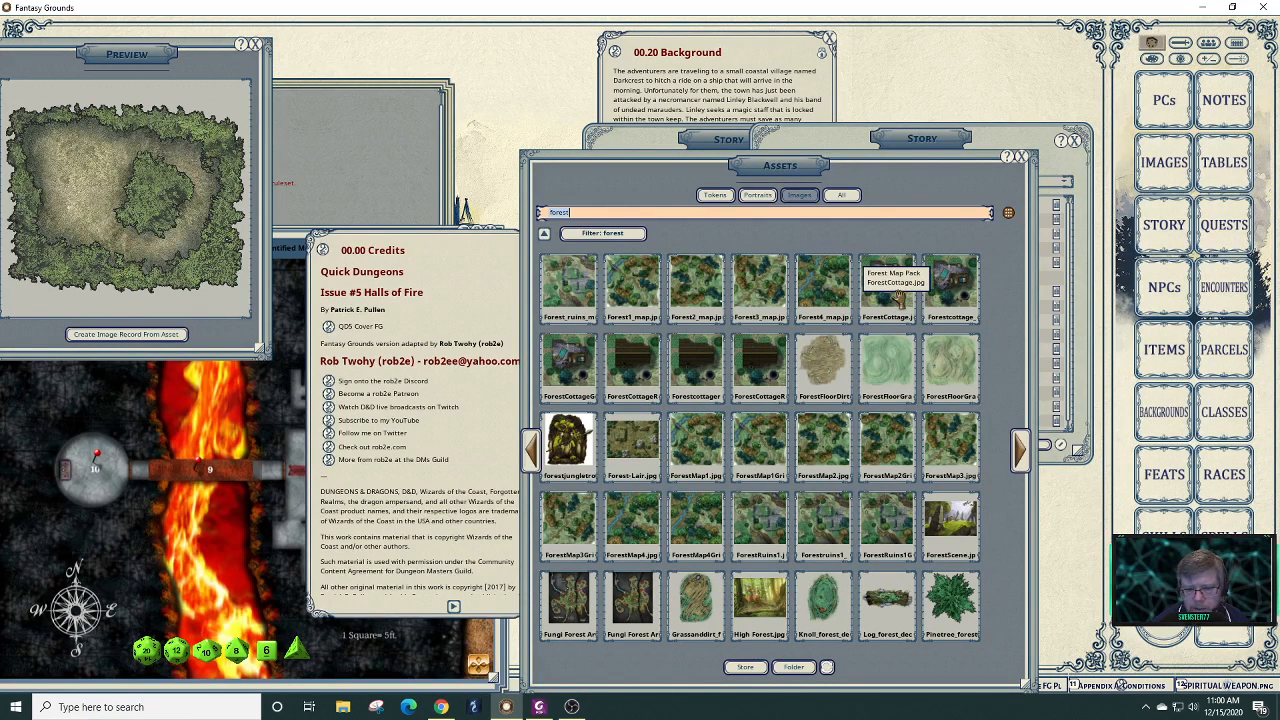
click(1021, 456)
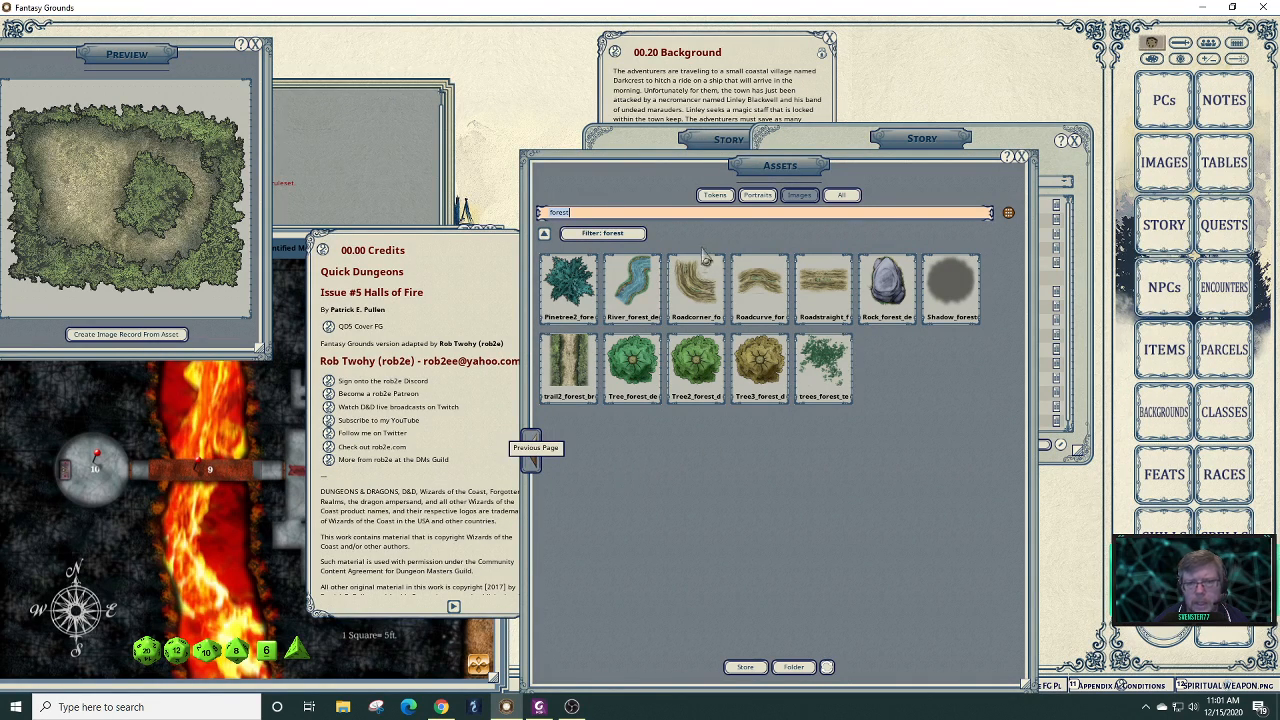
click(801, 198)
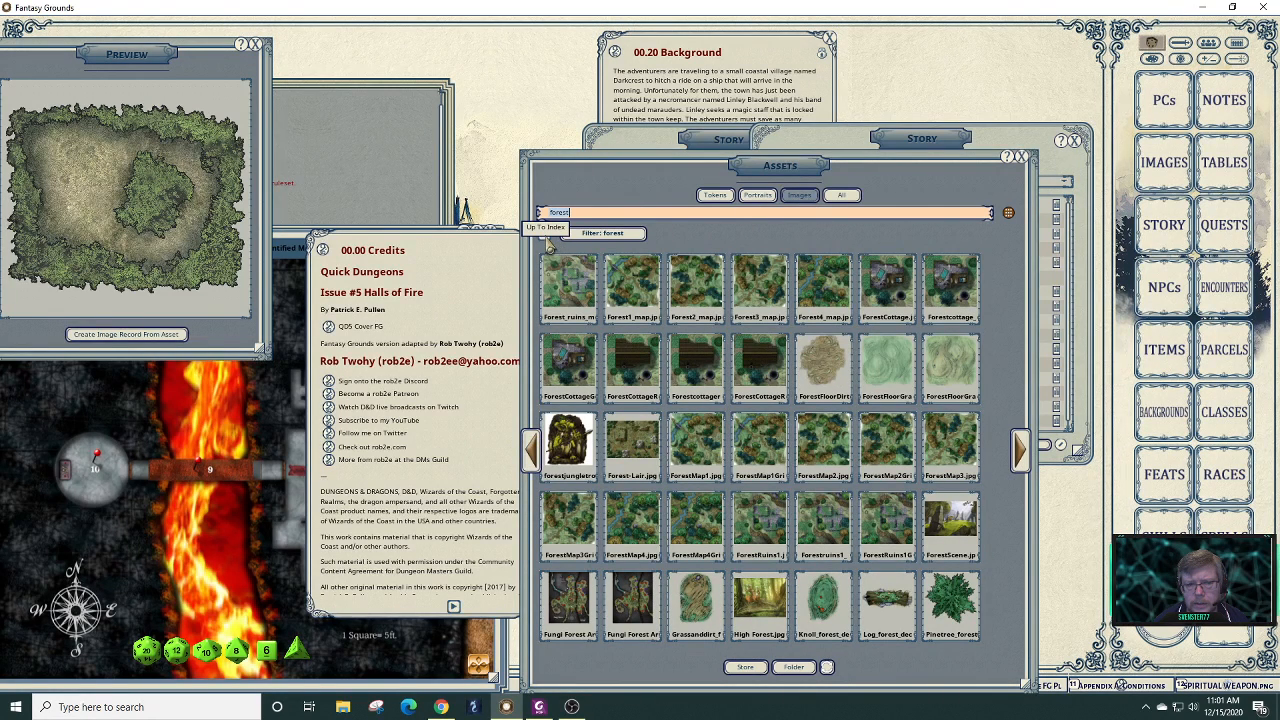
- Clear the forest search, look through the module folders of image assets, and open the Forest Map Pack
click(548, 245)
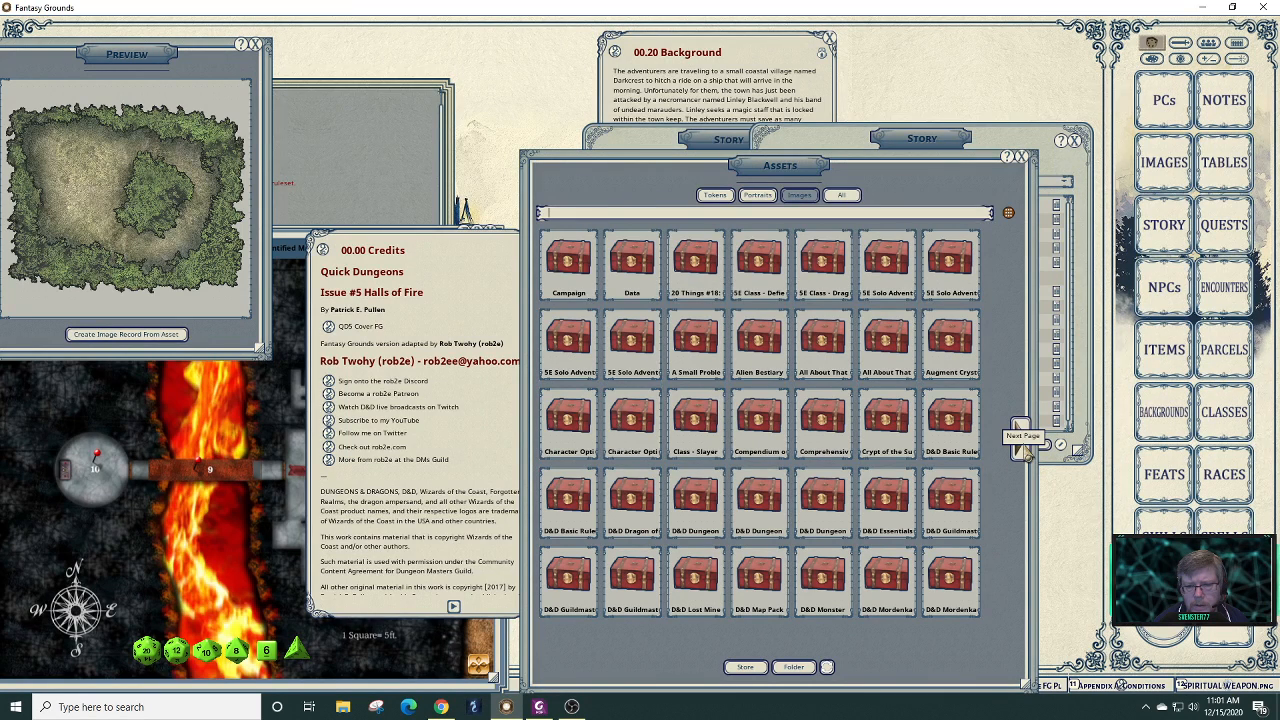
click(1020, 440)
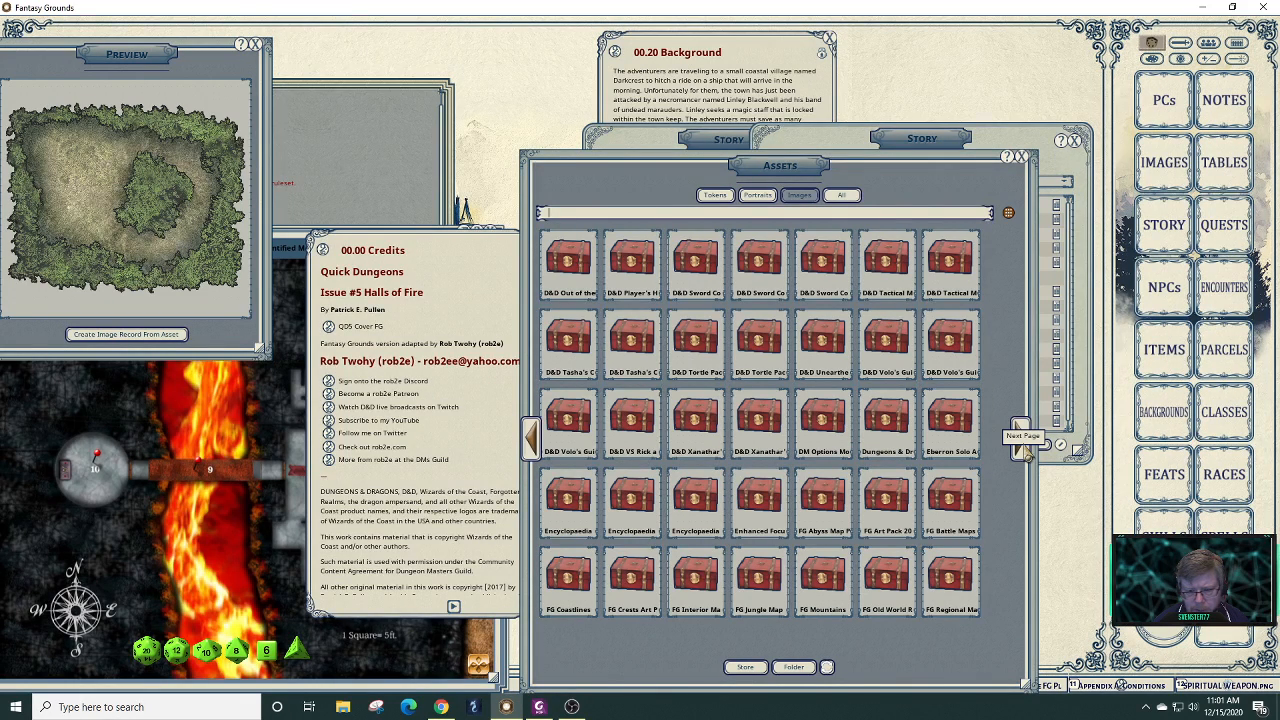
click(1022, 447)
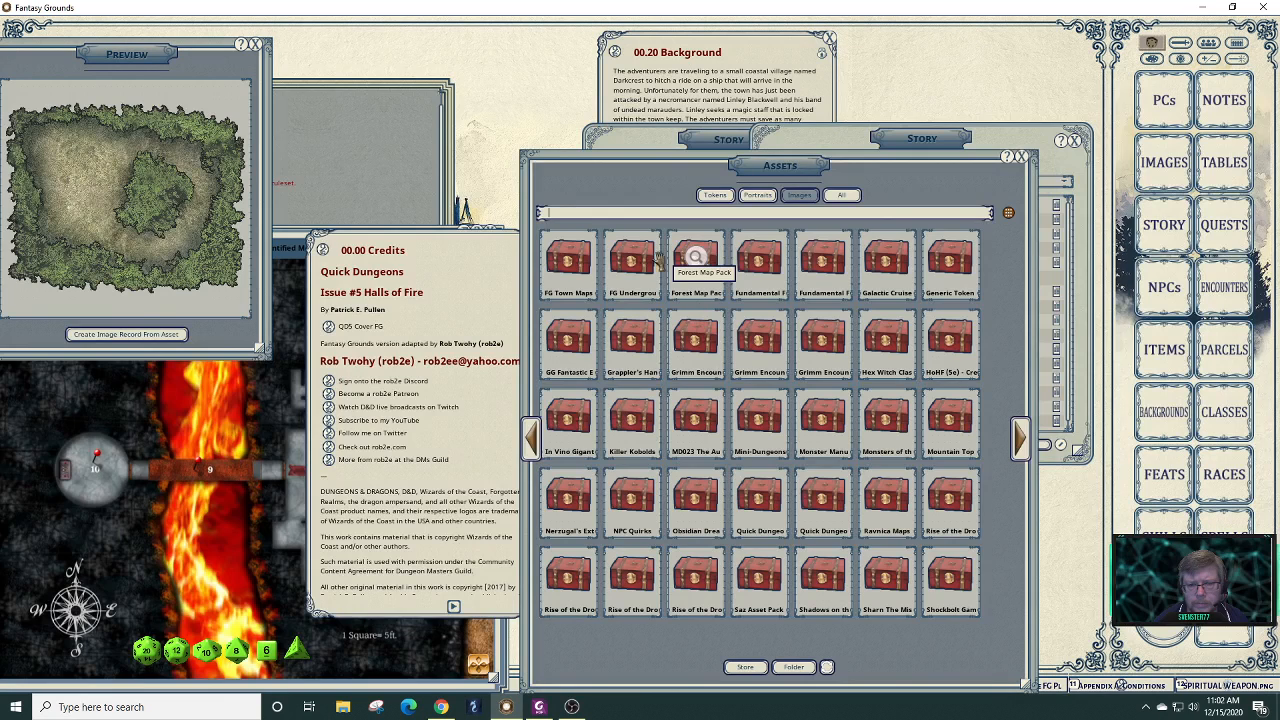
click(704, 258)
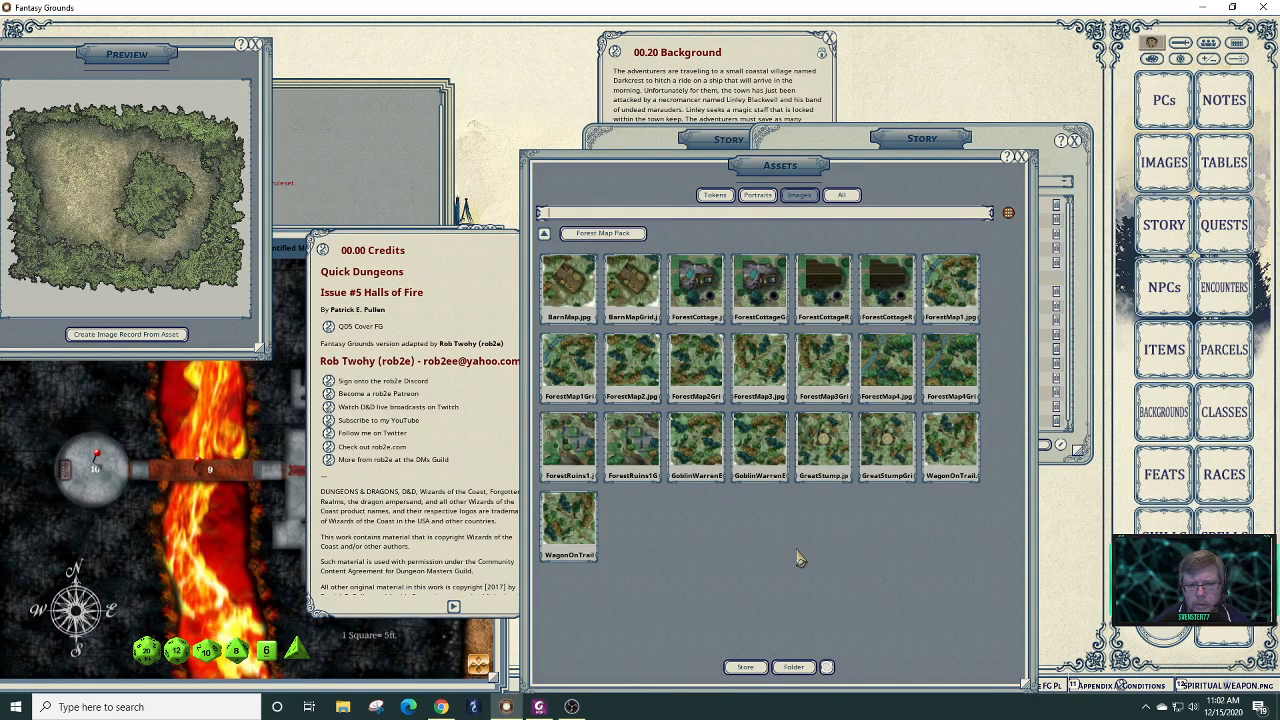
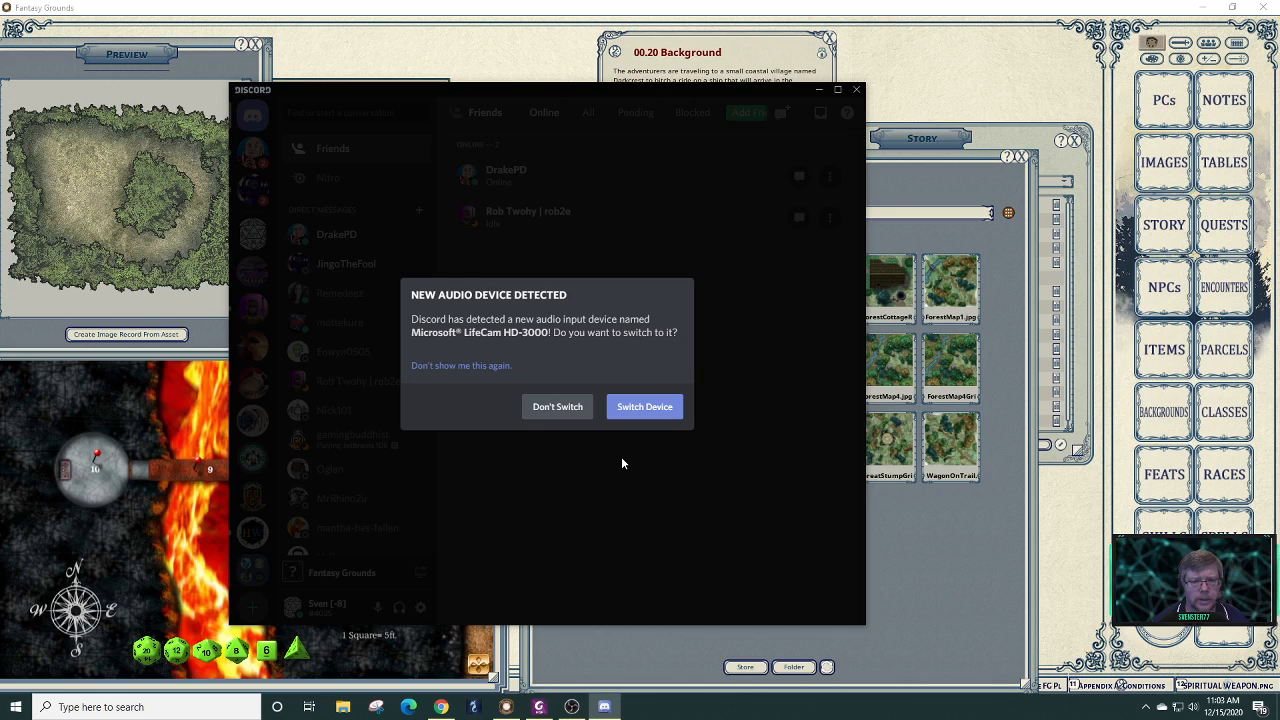
- In Discord, decline the audio device switch and open the original of the sleeping-bag camp map from the direct messages in the browser
click(560, 410)
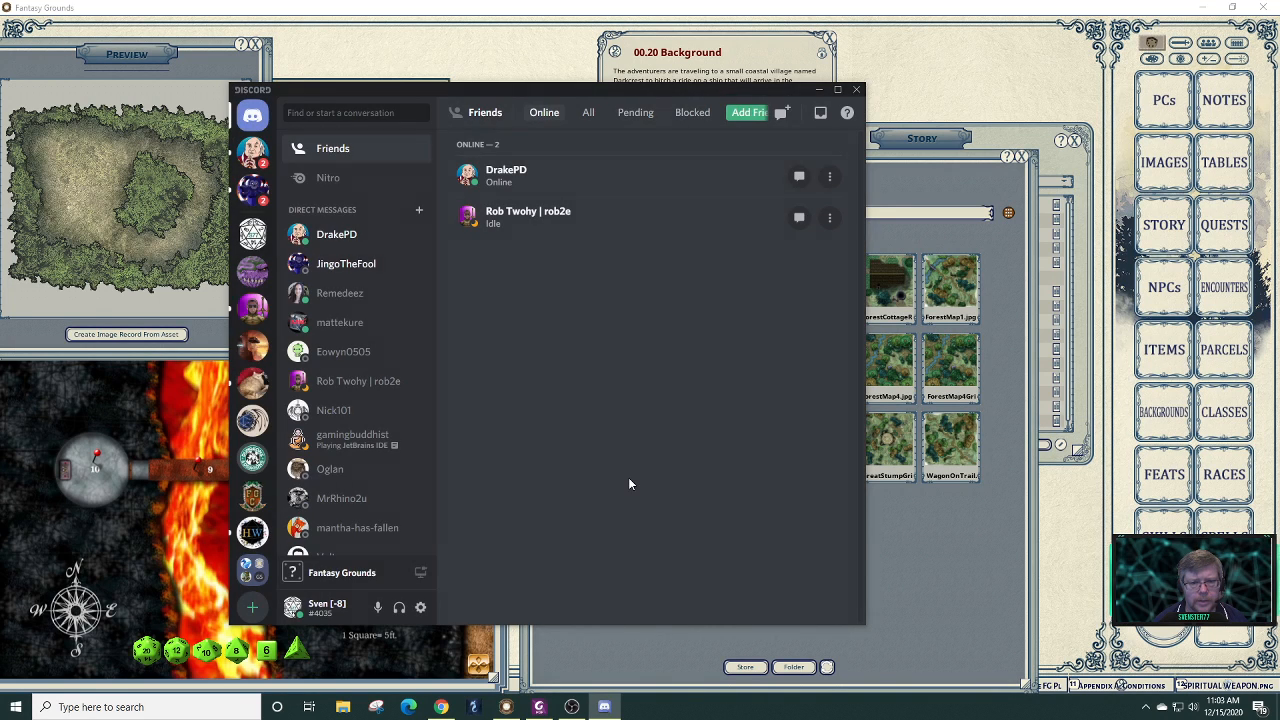
click(252, 152)
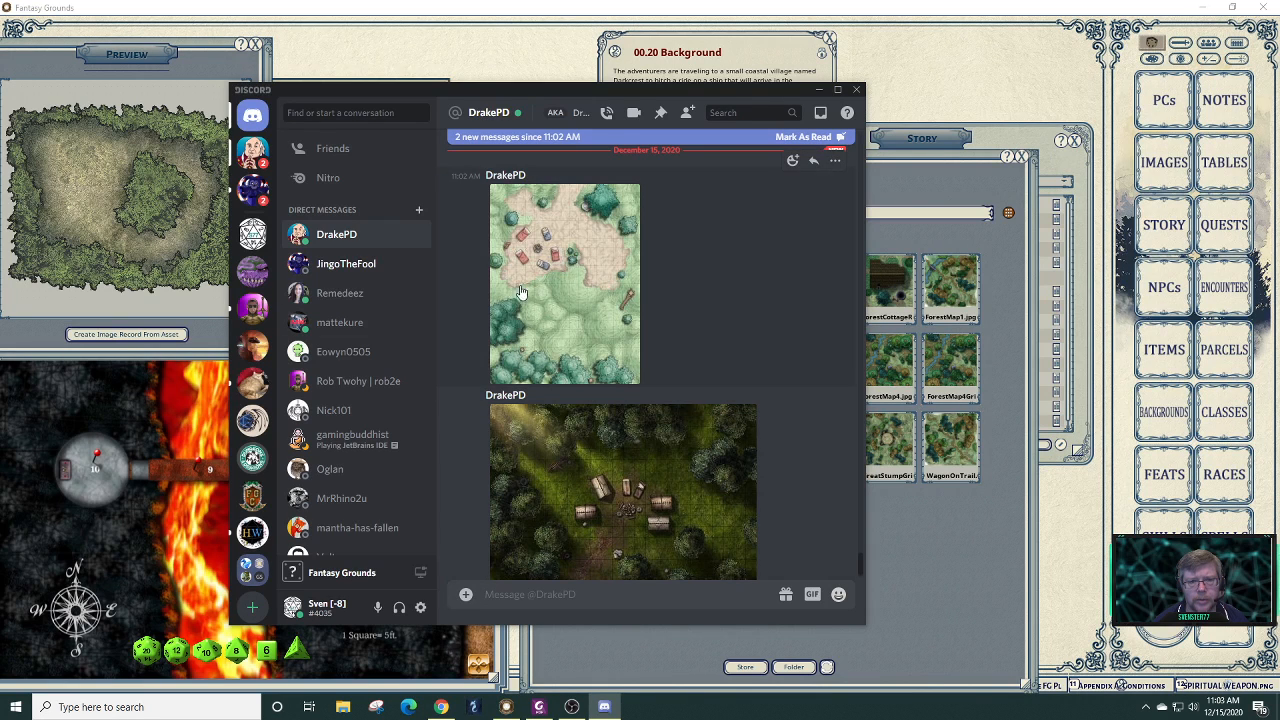
click(559, 340)
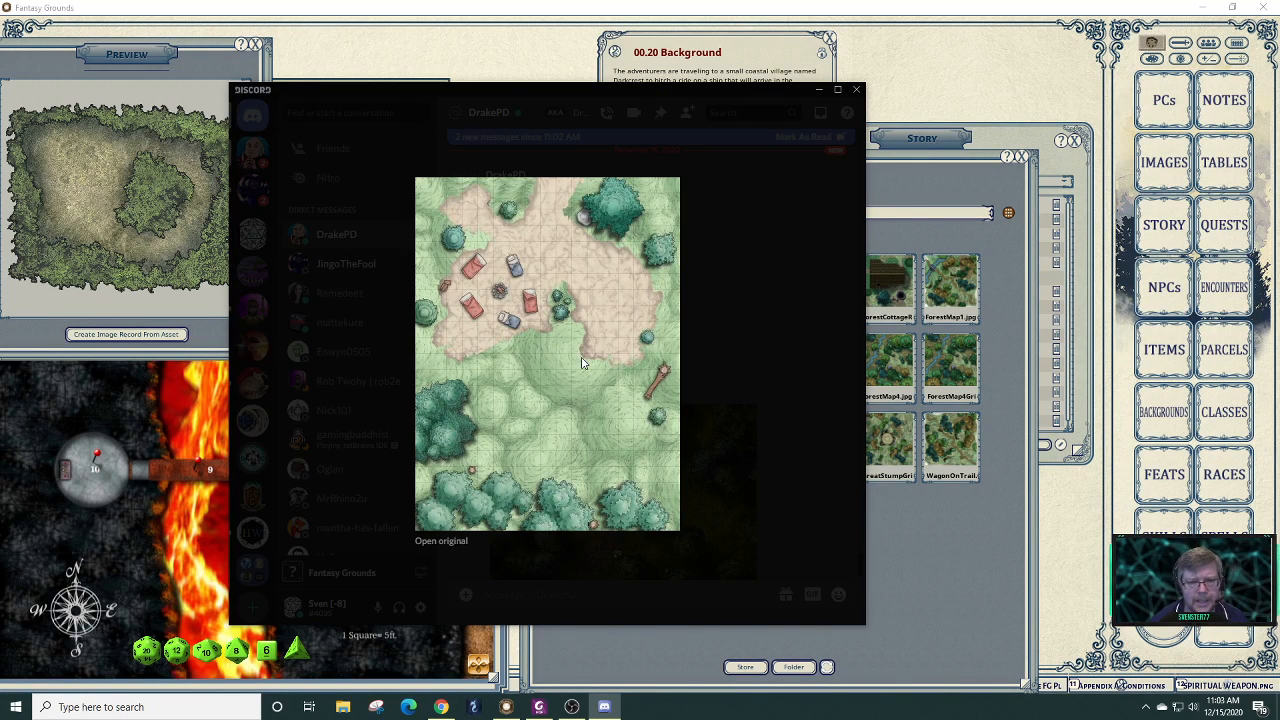
right_click(583, 363)
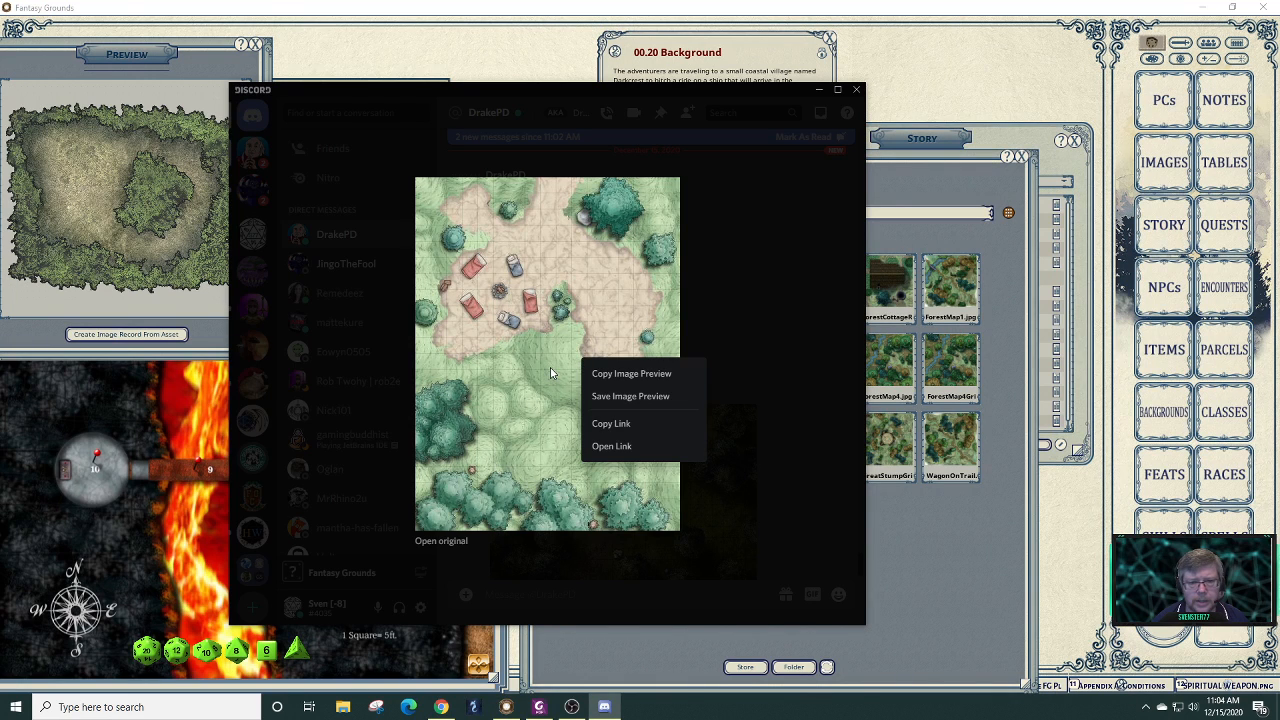
click(714, 288)
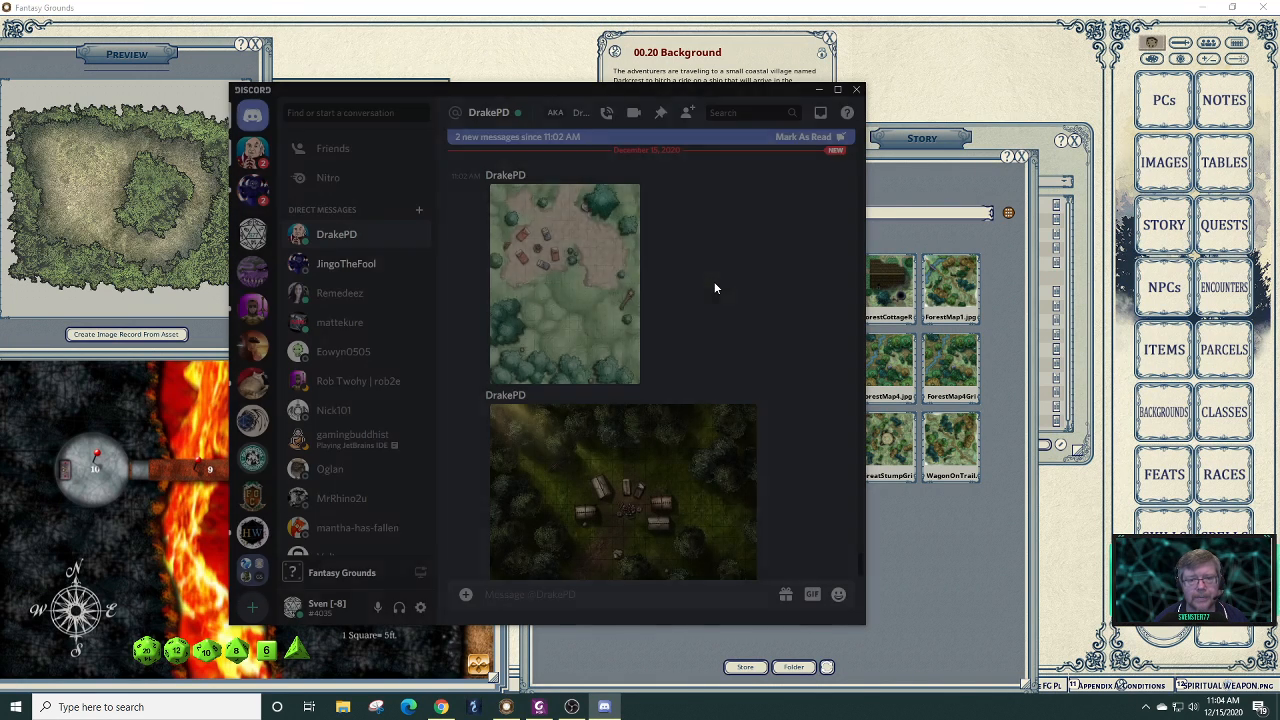
right_click(561, 277)
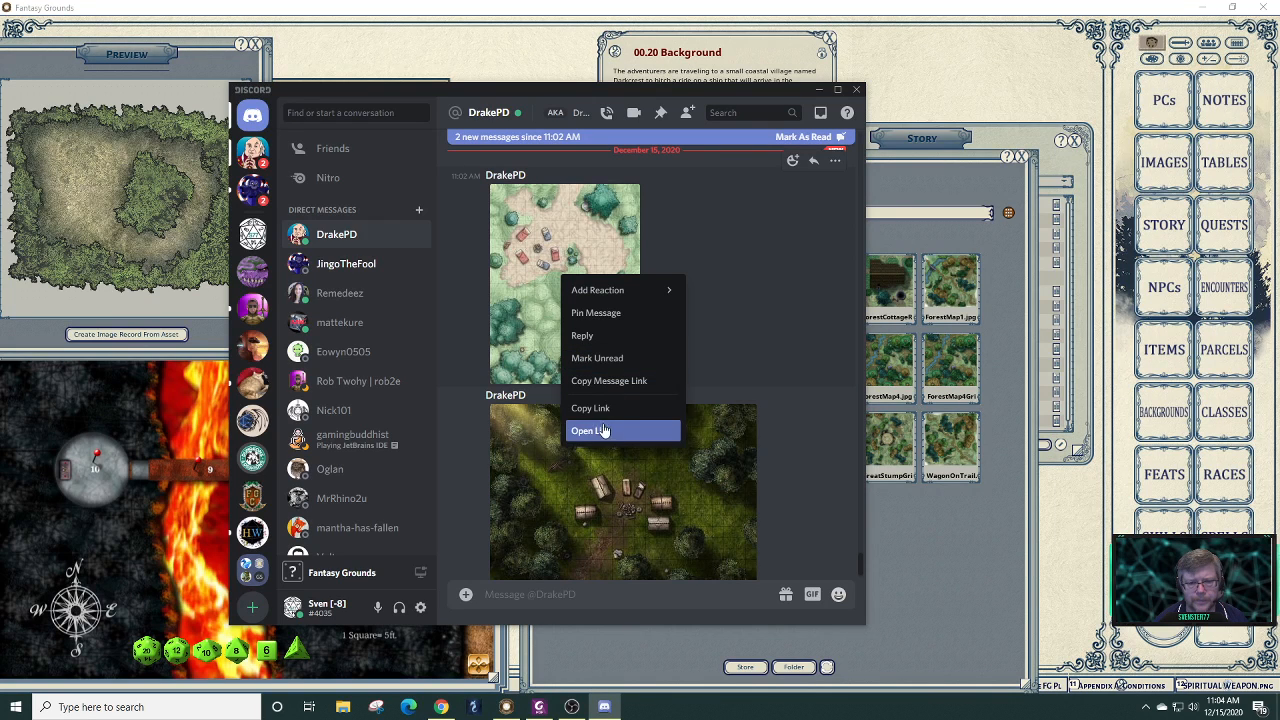
click(507, 270)
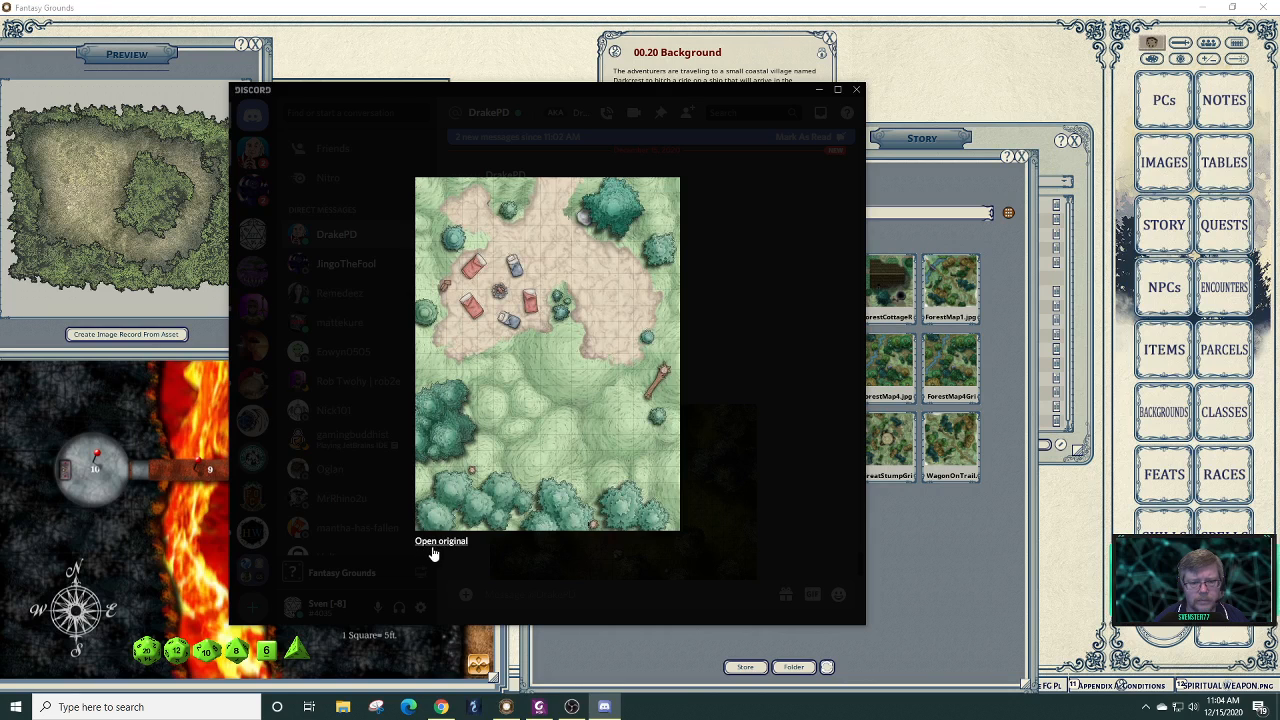
click(612, 526)
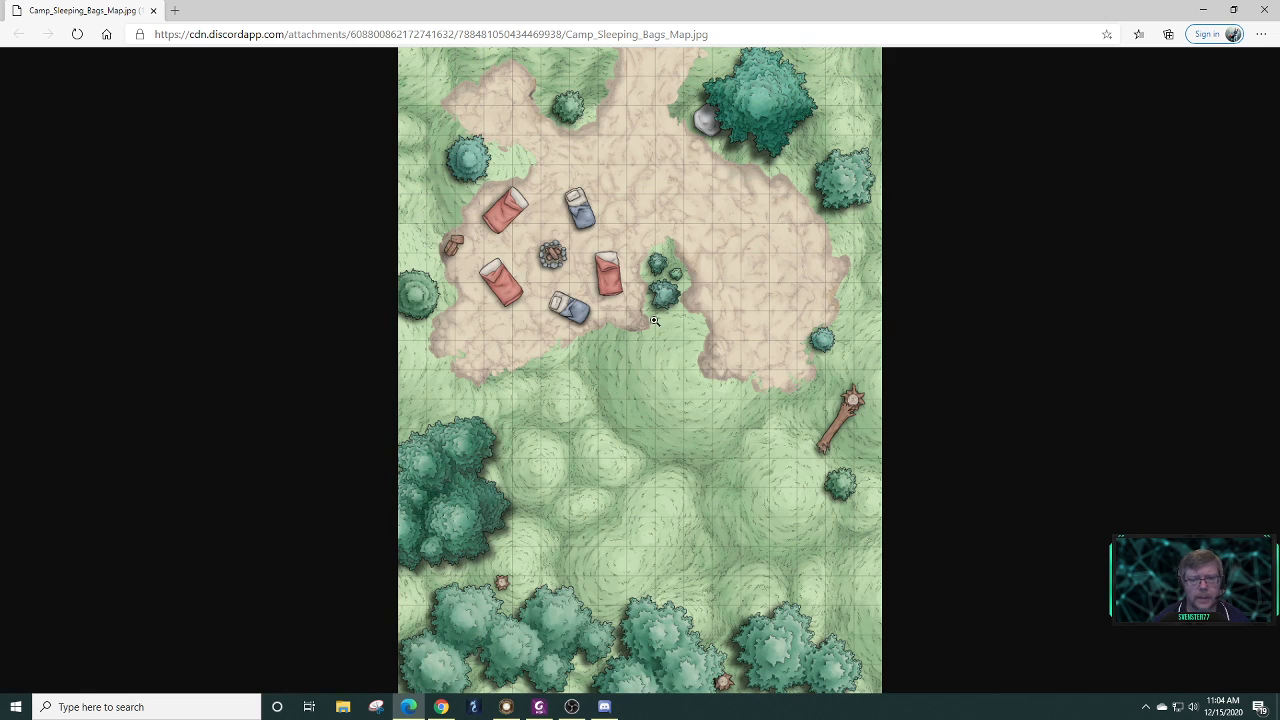
- Save the sleeping-bag camp map as the JPEG Camp_Sleeping_Bags_Map in the FG Maps folder
right_click(655, 325)
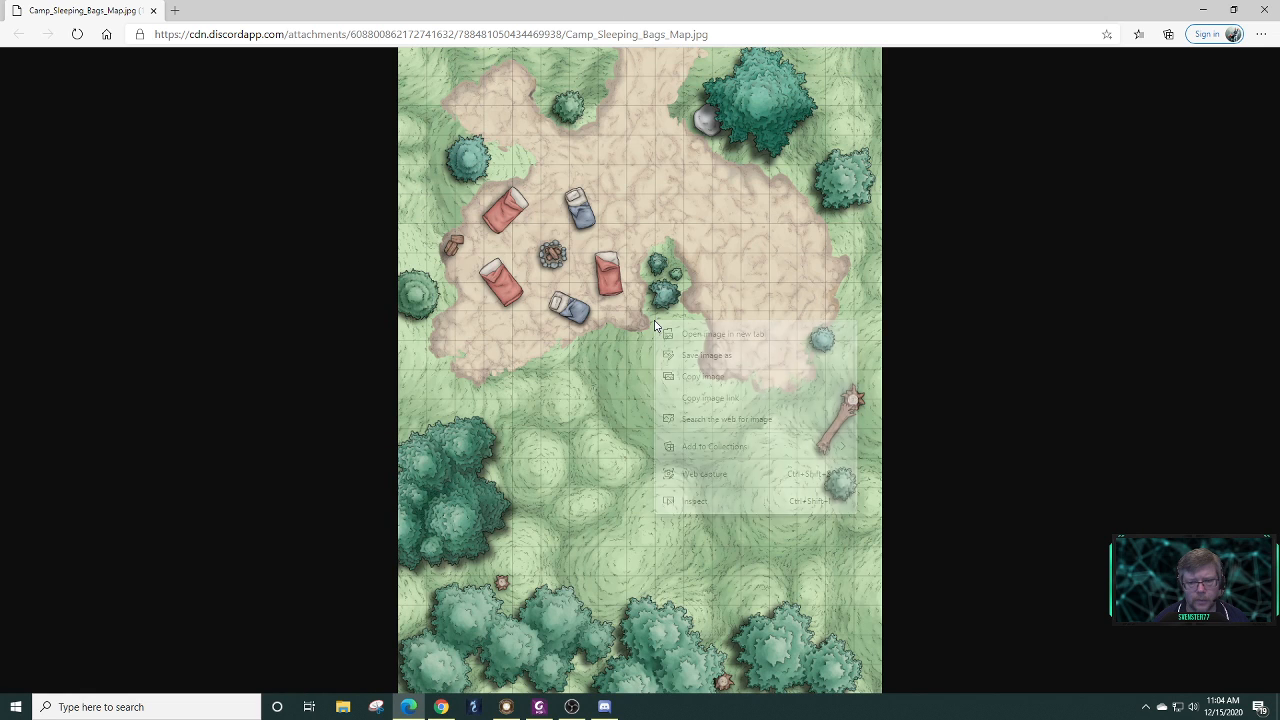
click(707, 358)
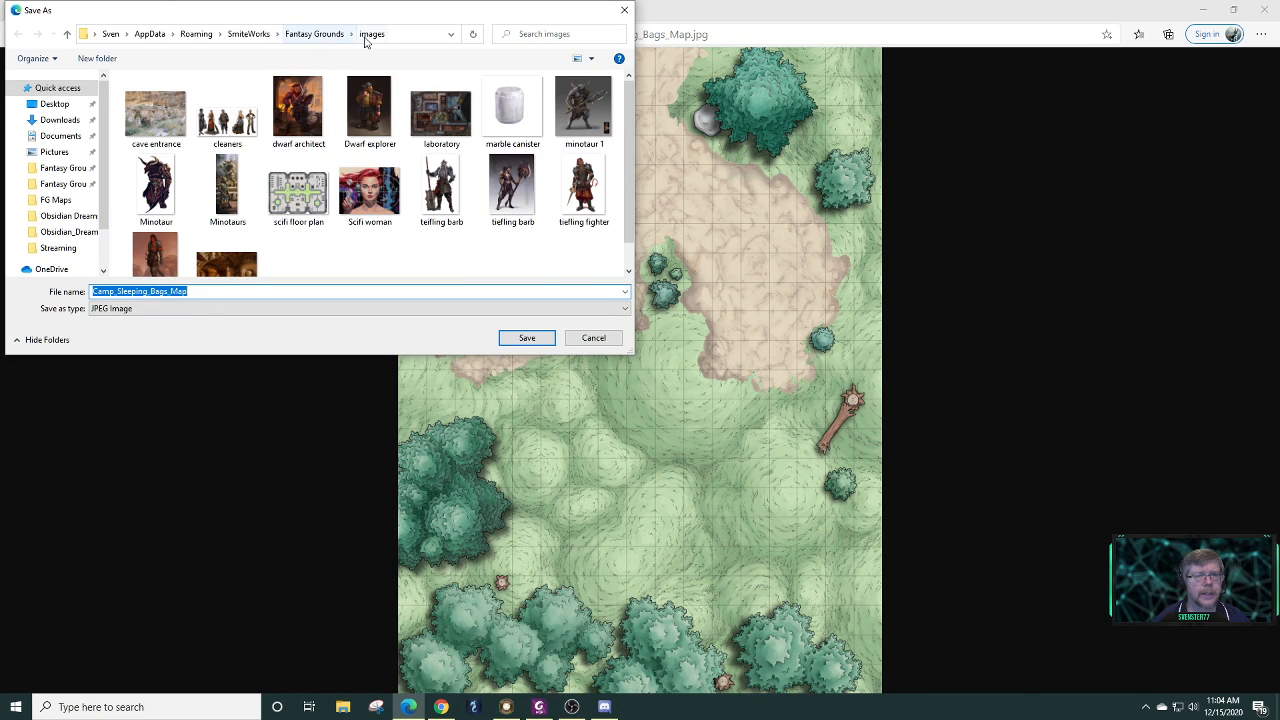
click(58, 201)
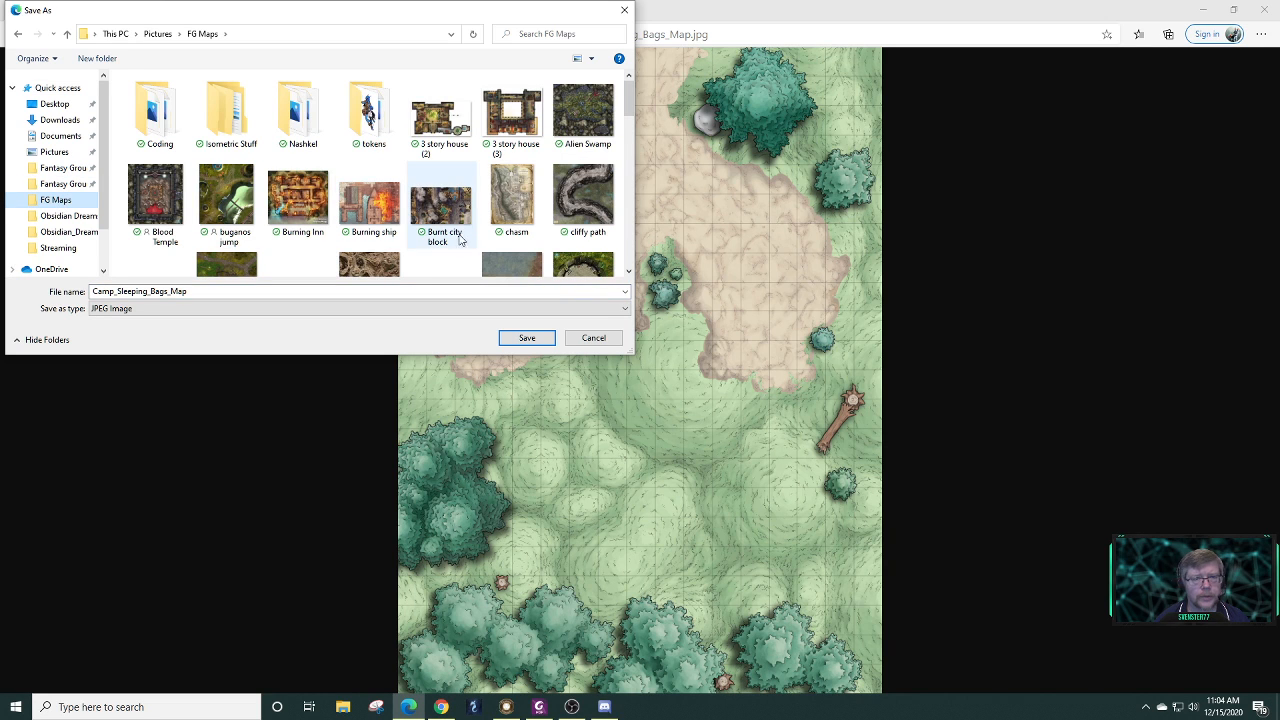
click(532, 340)
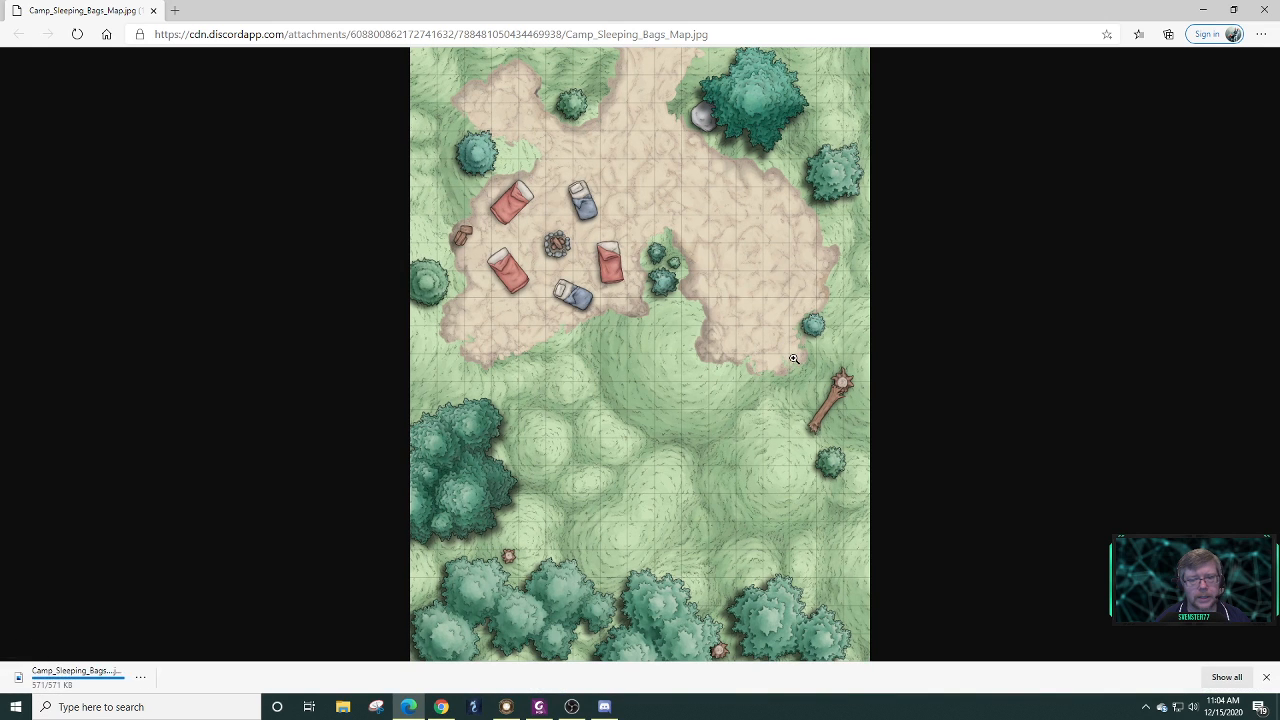
- Start saving a second copy of the sleeping-bag camp map and choose the images folder of the Wednesdays campaign
right_click(757, 323)
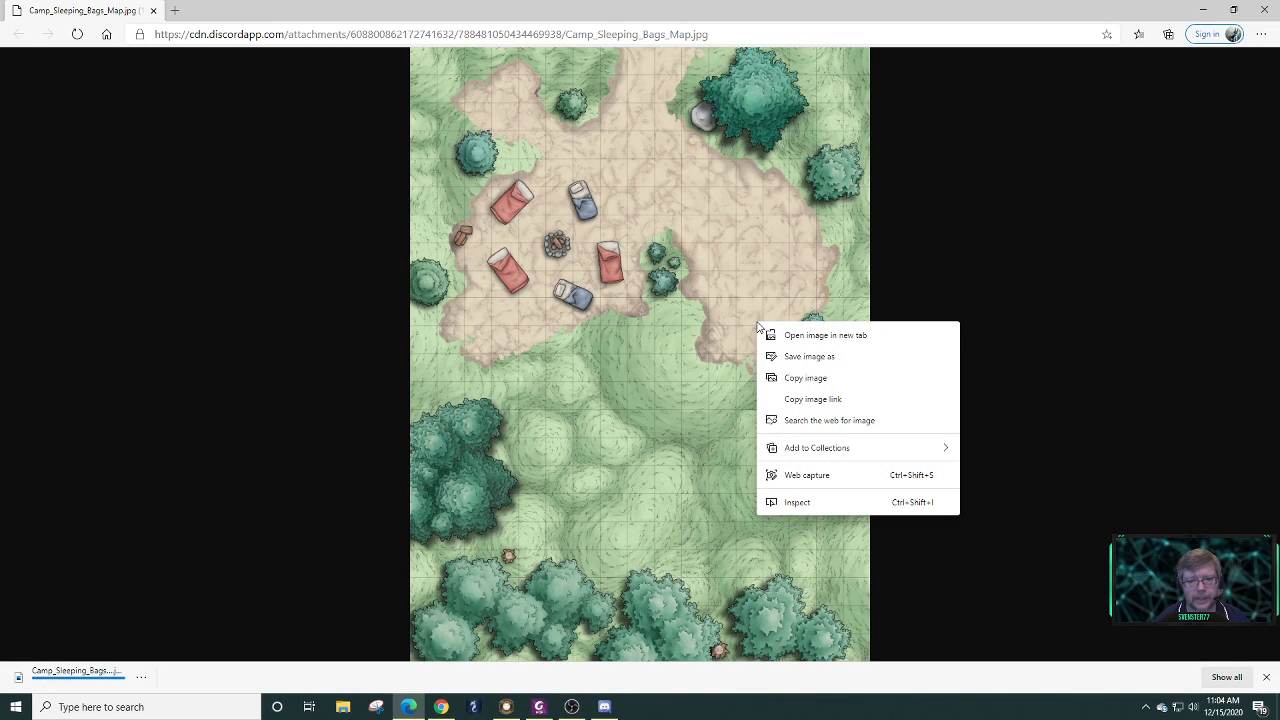
click(827, 357)
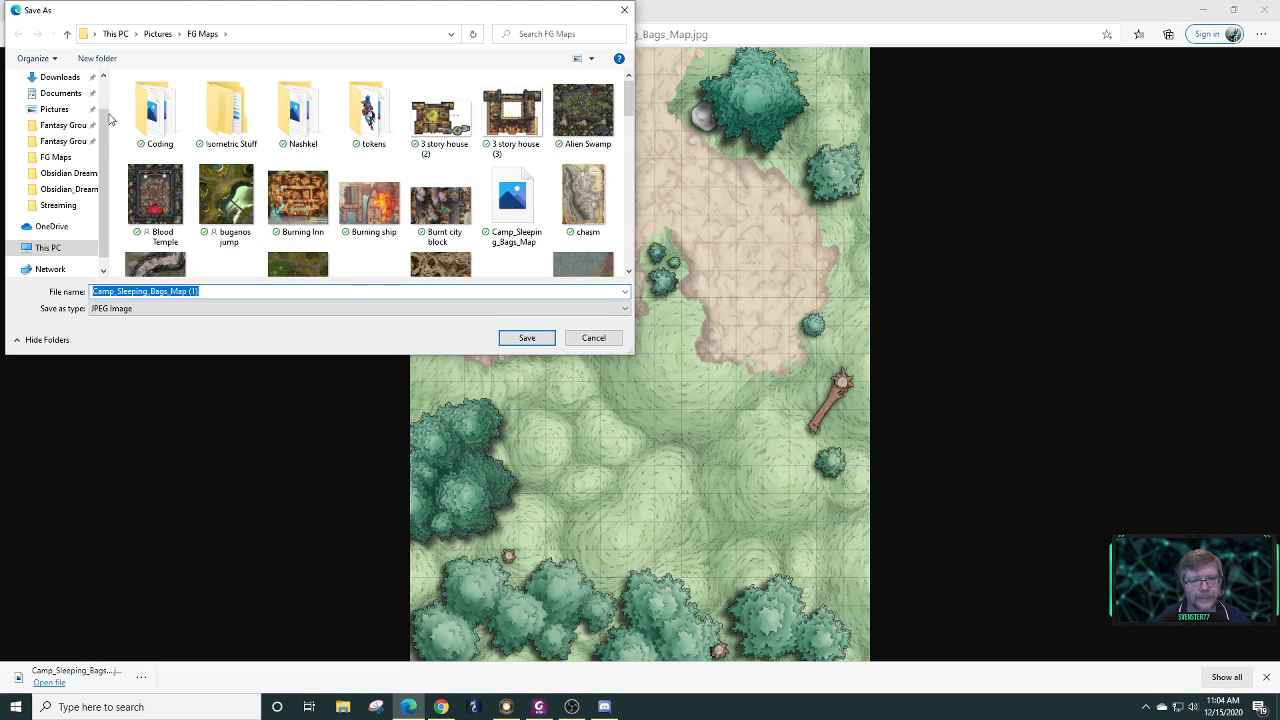
click(70, 144)
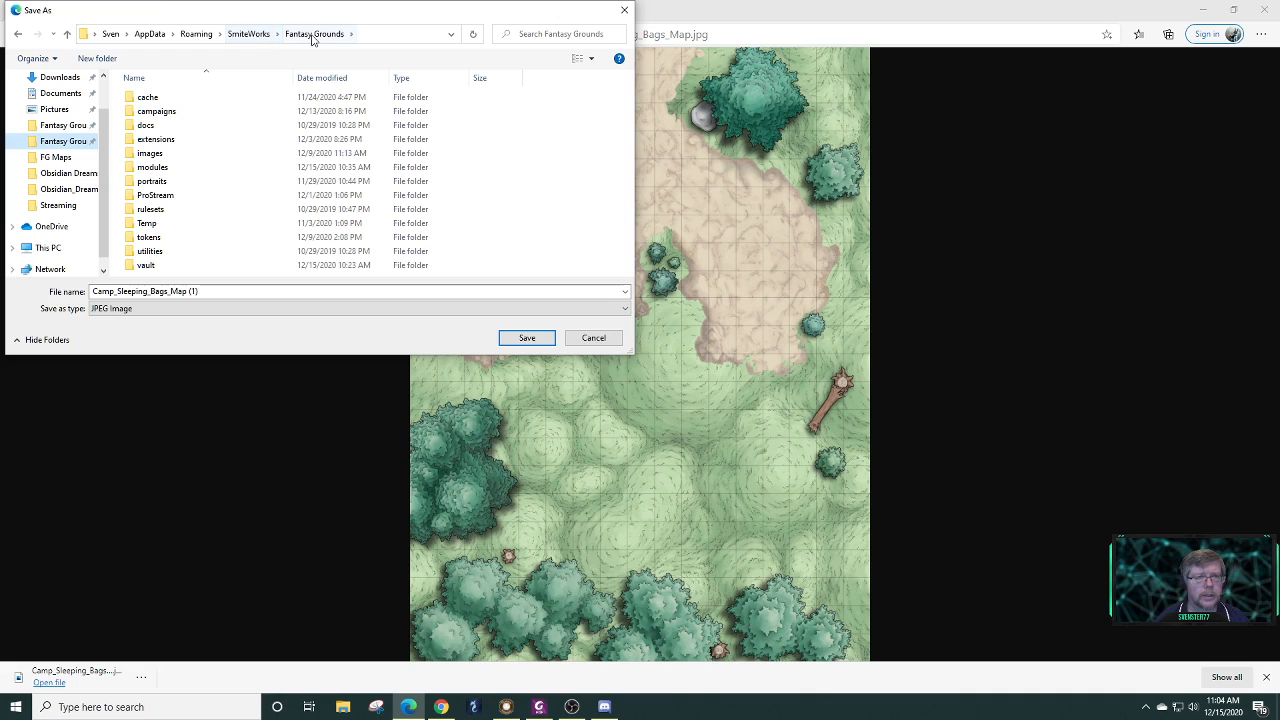
double_click(150, 113)
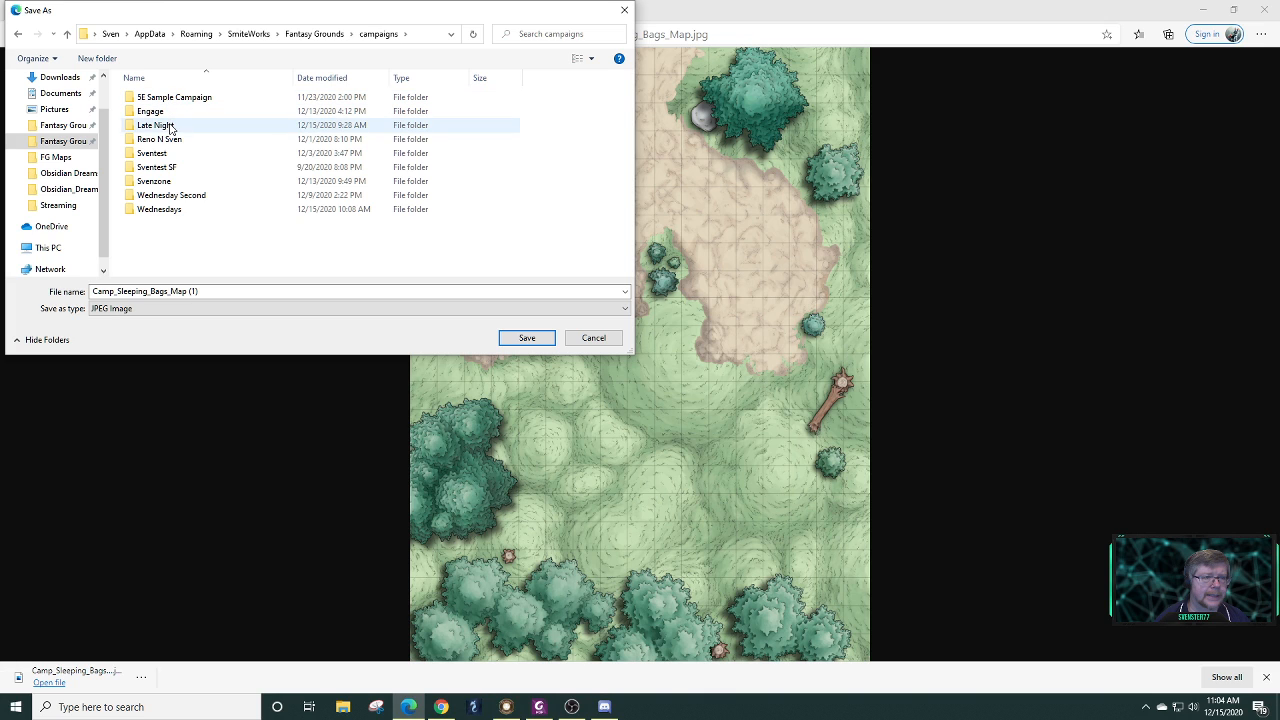
double_click(160, 209)
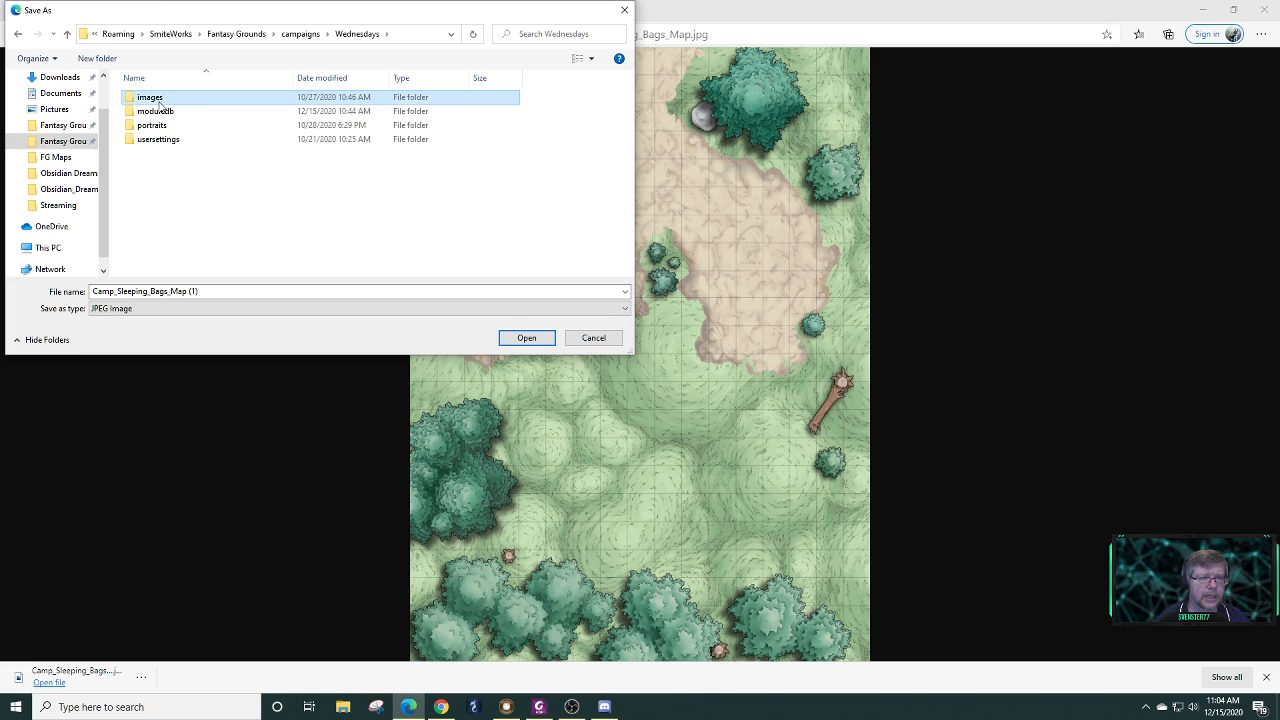
double_click(150, 97)
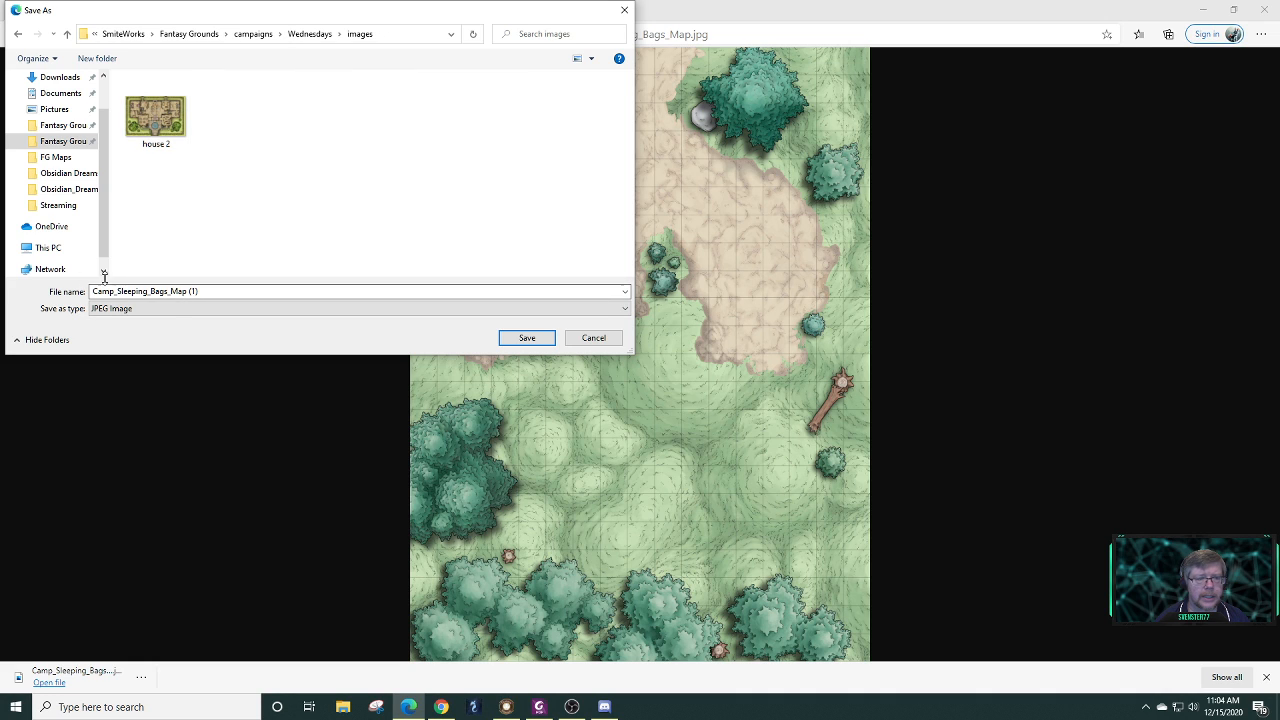
- Shorten the copy's file name to Camp_Sleeping_Bags and save it
click(211, 292)
click(211, 292)
key(BackSpace)
key(BackSpace)
key(BackSpace)
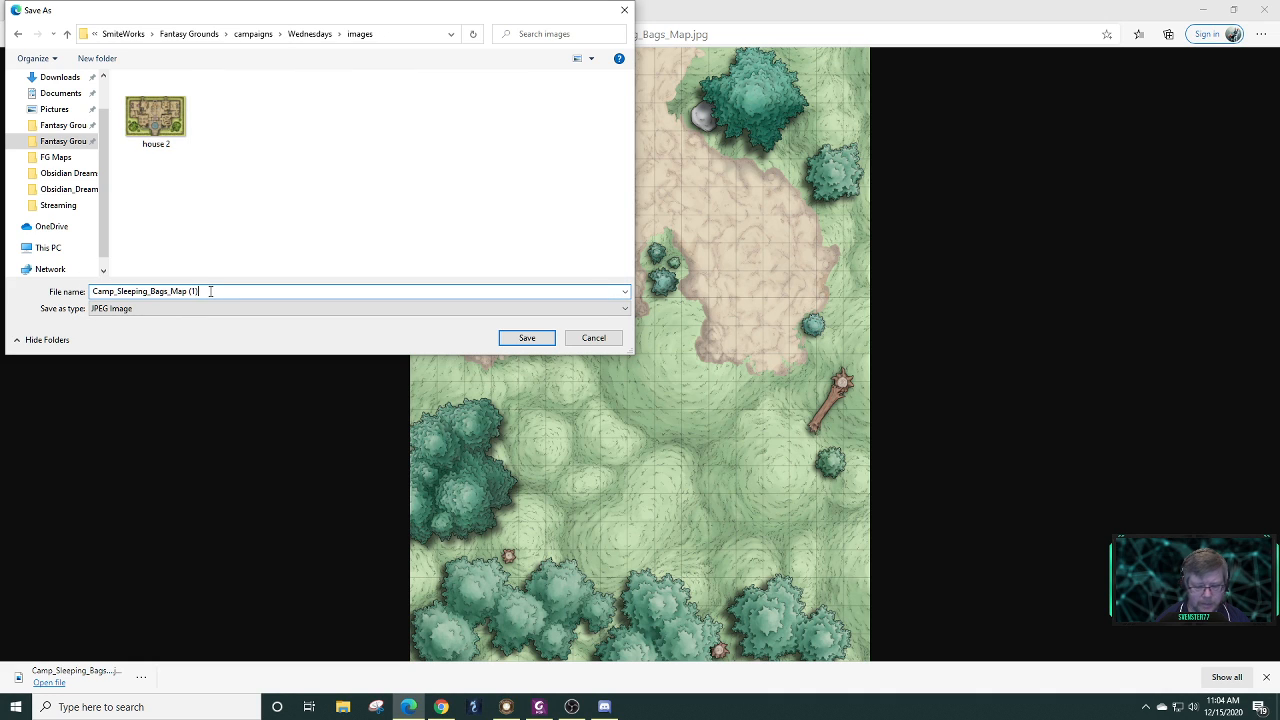
key(BackSpace)
key(BackSpace)
key(BackSpace)
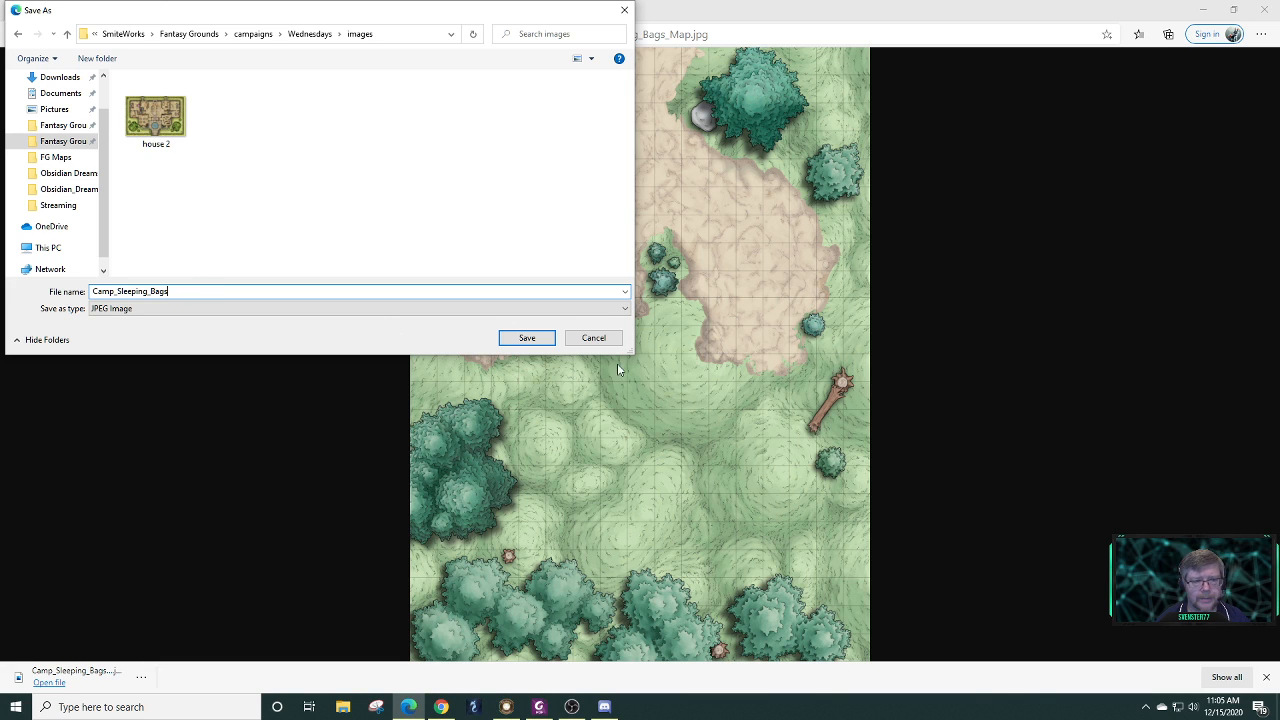
click(527, 339)
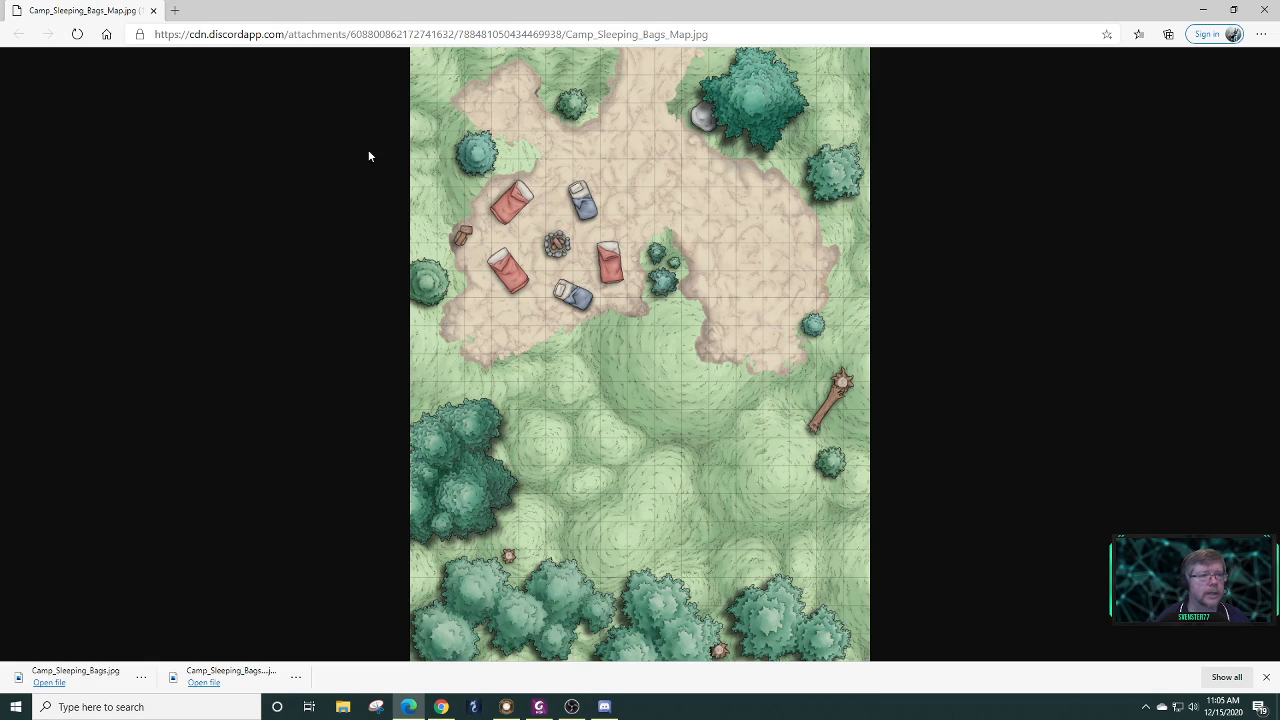
- Close the sleeping-bag map page and open the original of the tented forest camp map from the Discord messages in the browser
click(154, 12)
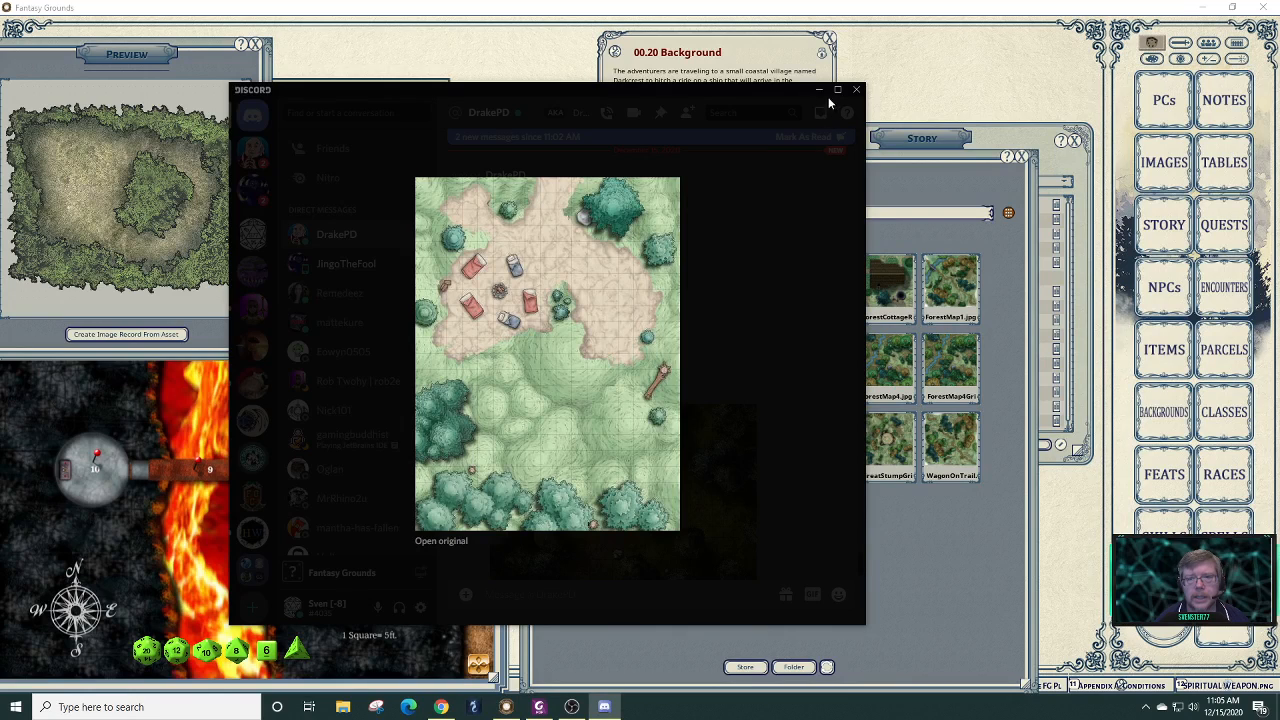
click(780, 225)
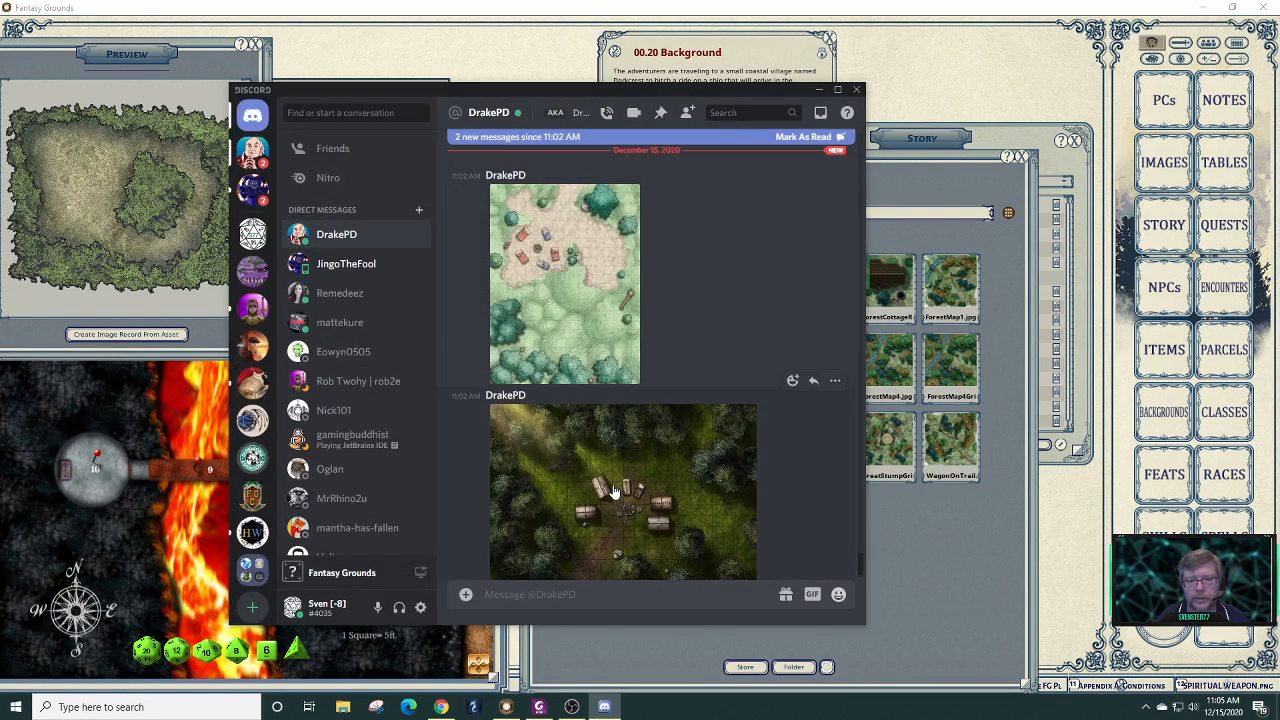
click(614, 492)
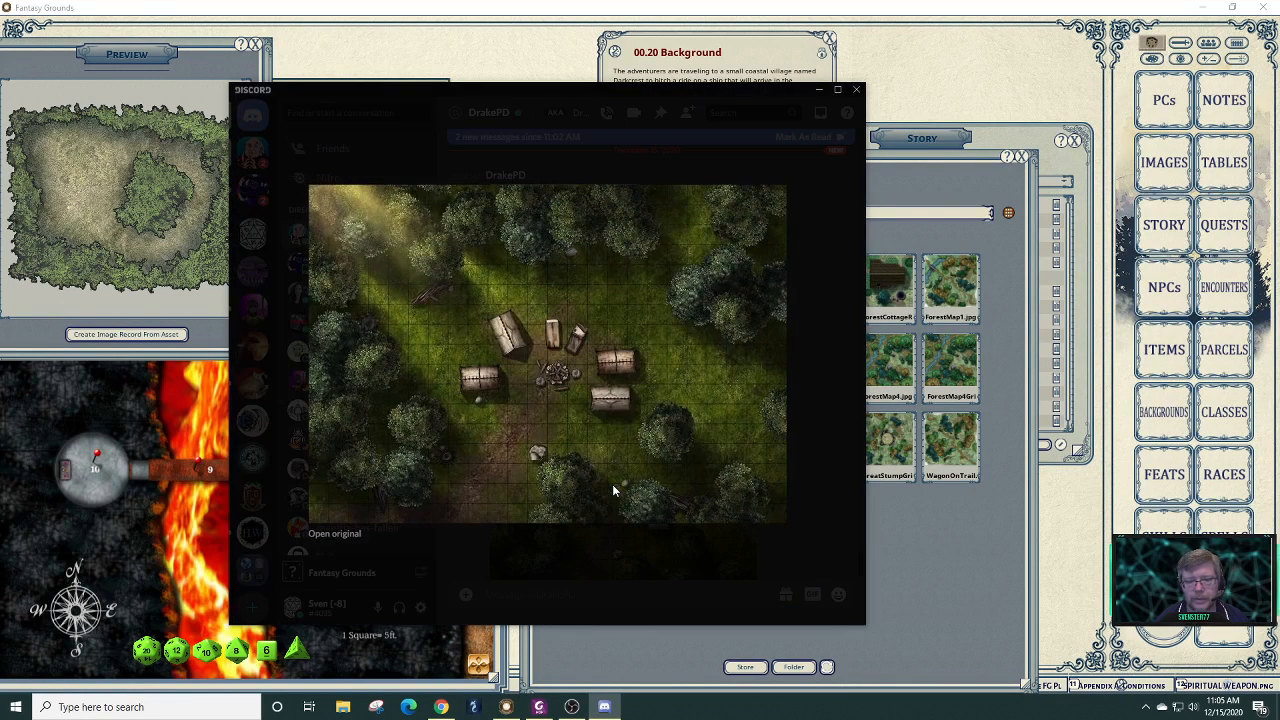
click(334, 534)
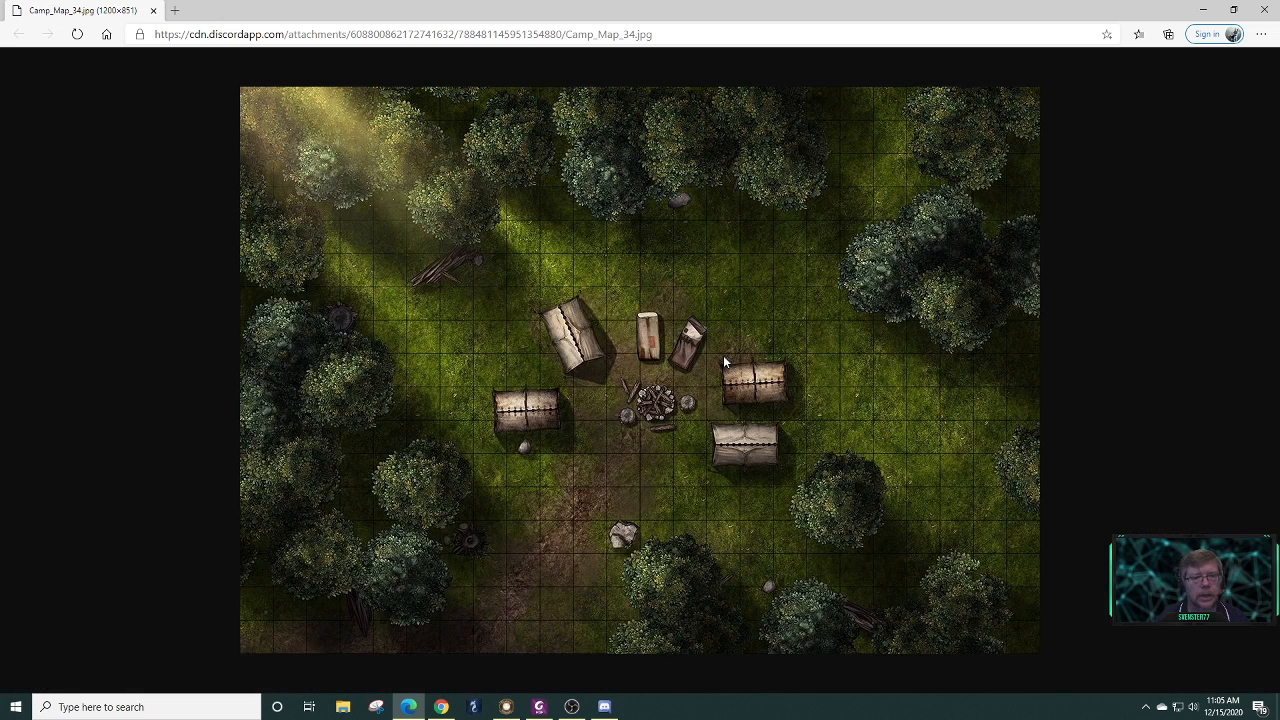
- Save the tented forest camp map as the JPEG Camp_Map in the Wednesdays campaign's images folder
right_click(685, 244)
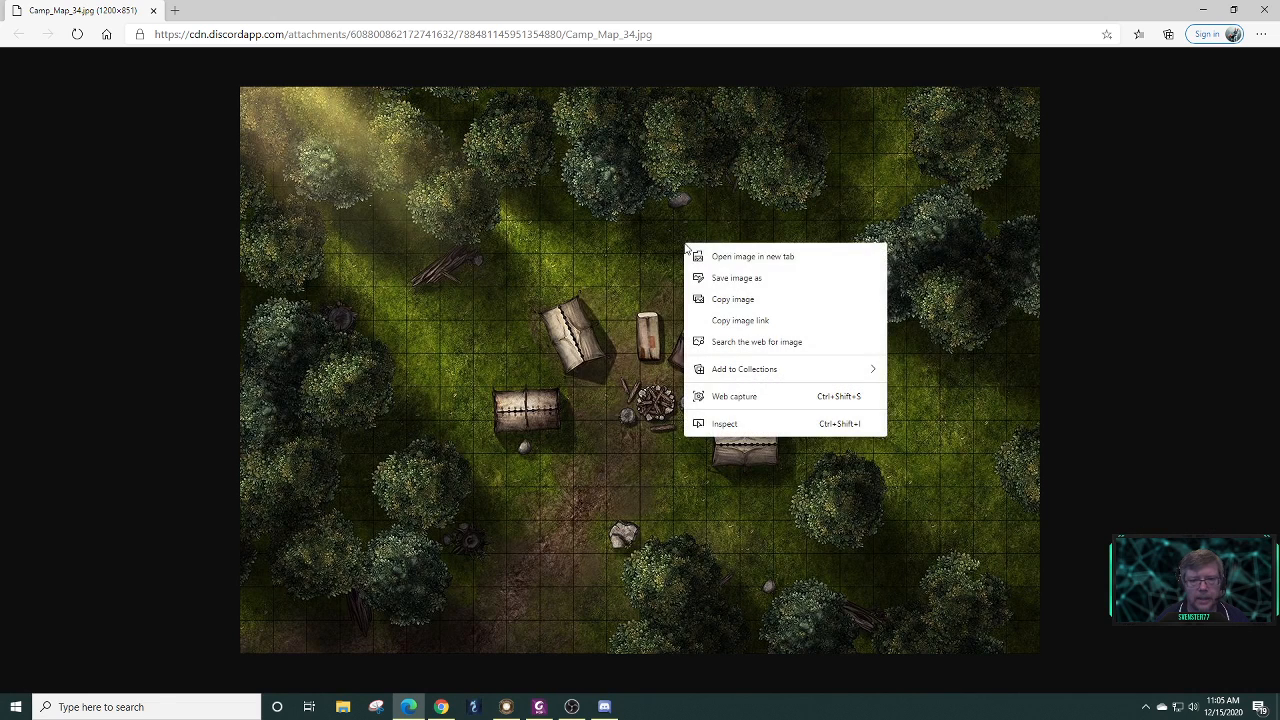
click(739, 279)
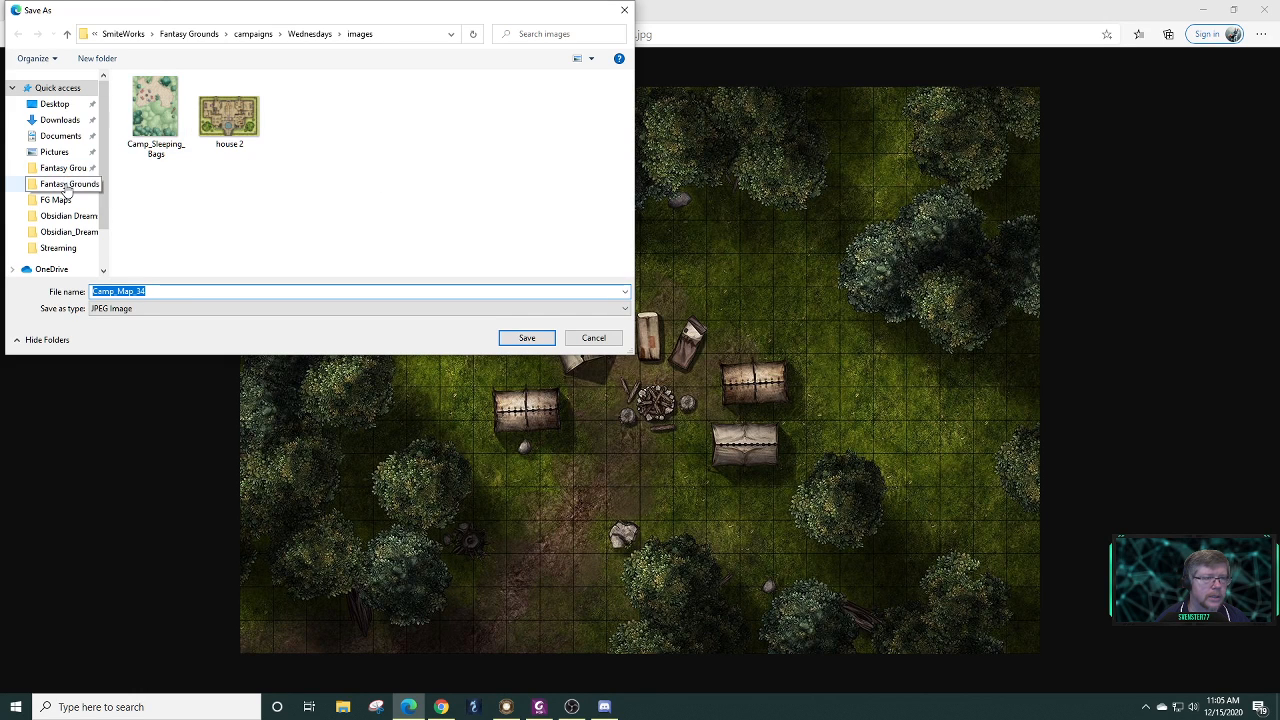
click(162, 291)
key(BackSpace)
key(BackSpace)
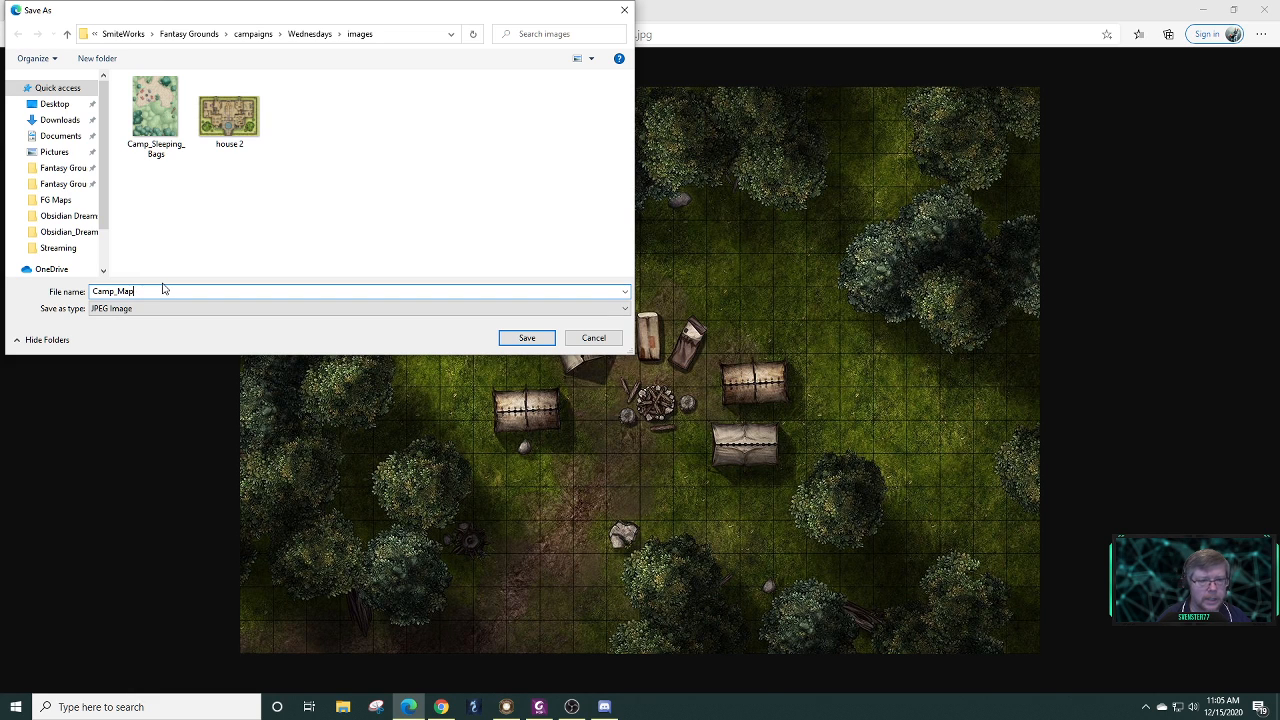
text(p)
click(527, 338)
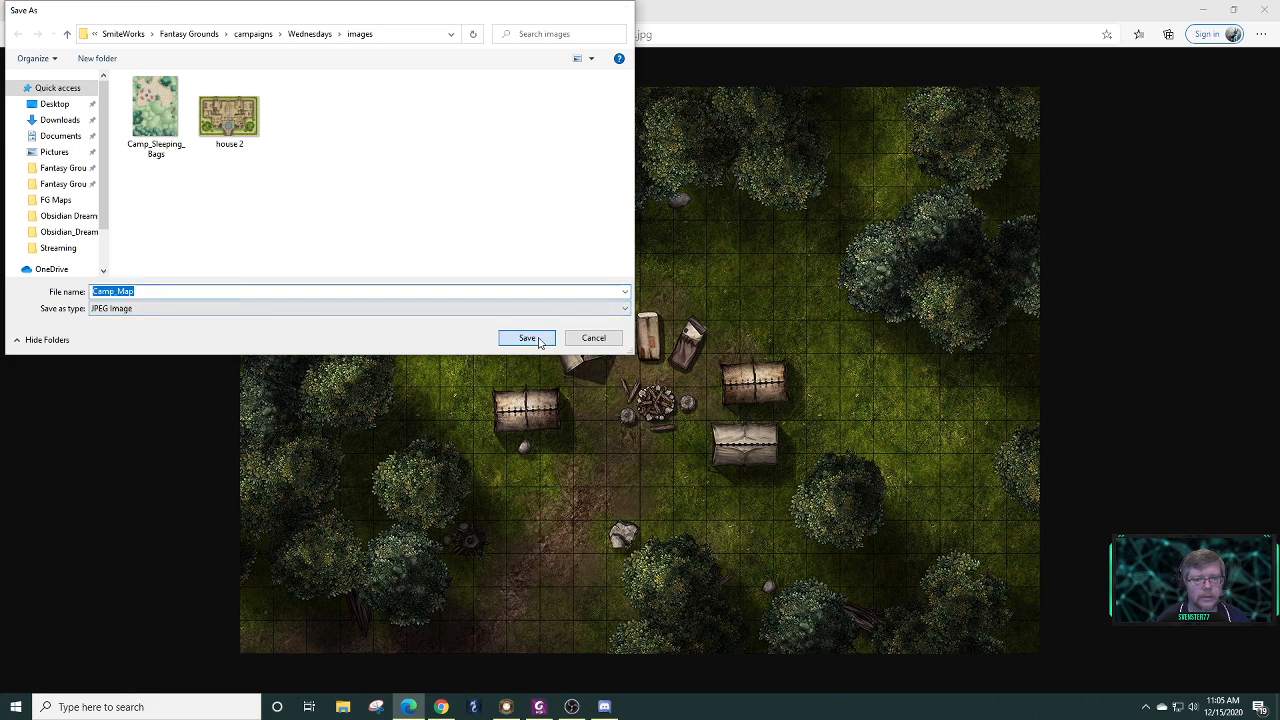
- Save another copy of the tented forest camp map as Camp_Map_34 in the FG Maps folder and close the browser and Discord
right_click(566, 250)
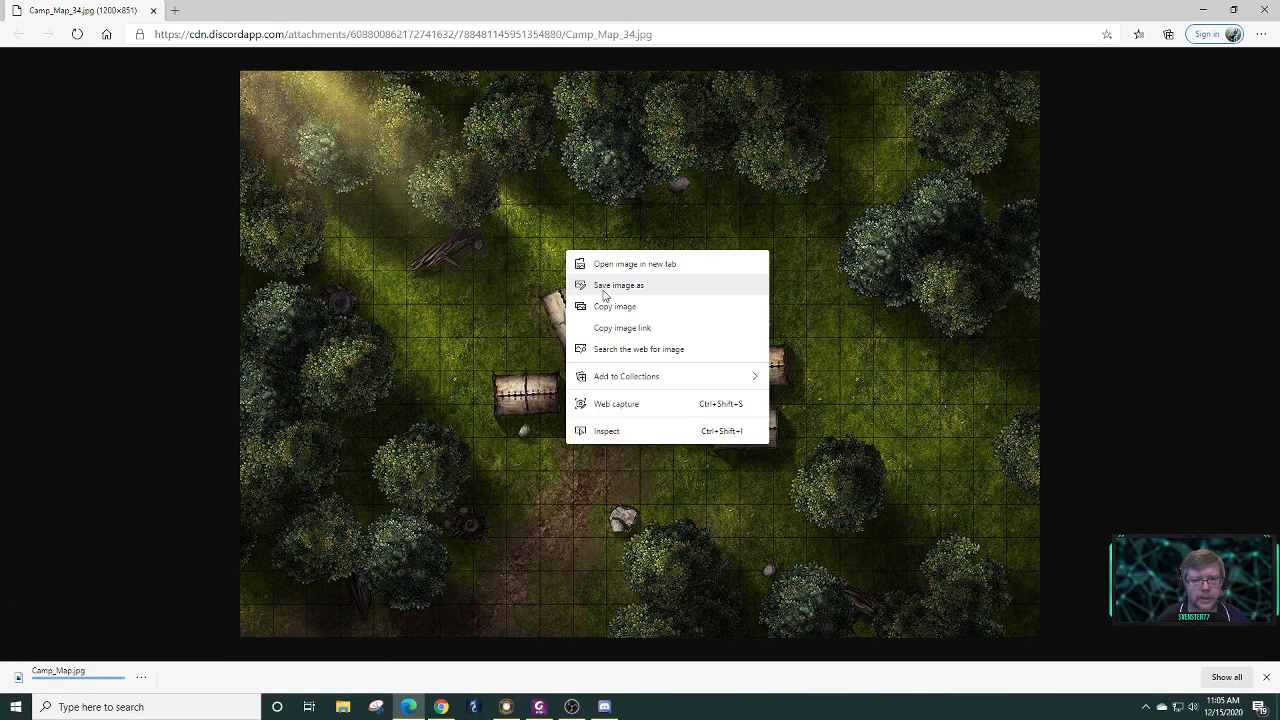
click(600, 284)
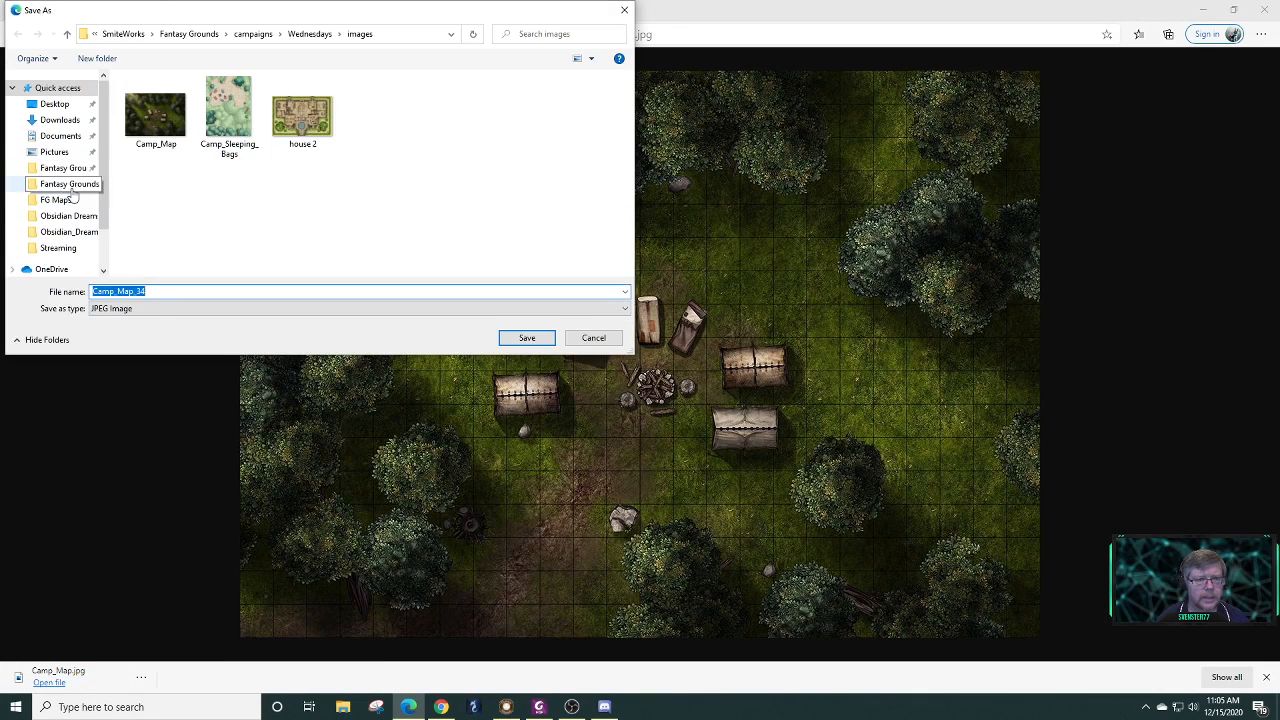
click(70, 201)
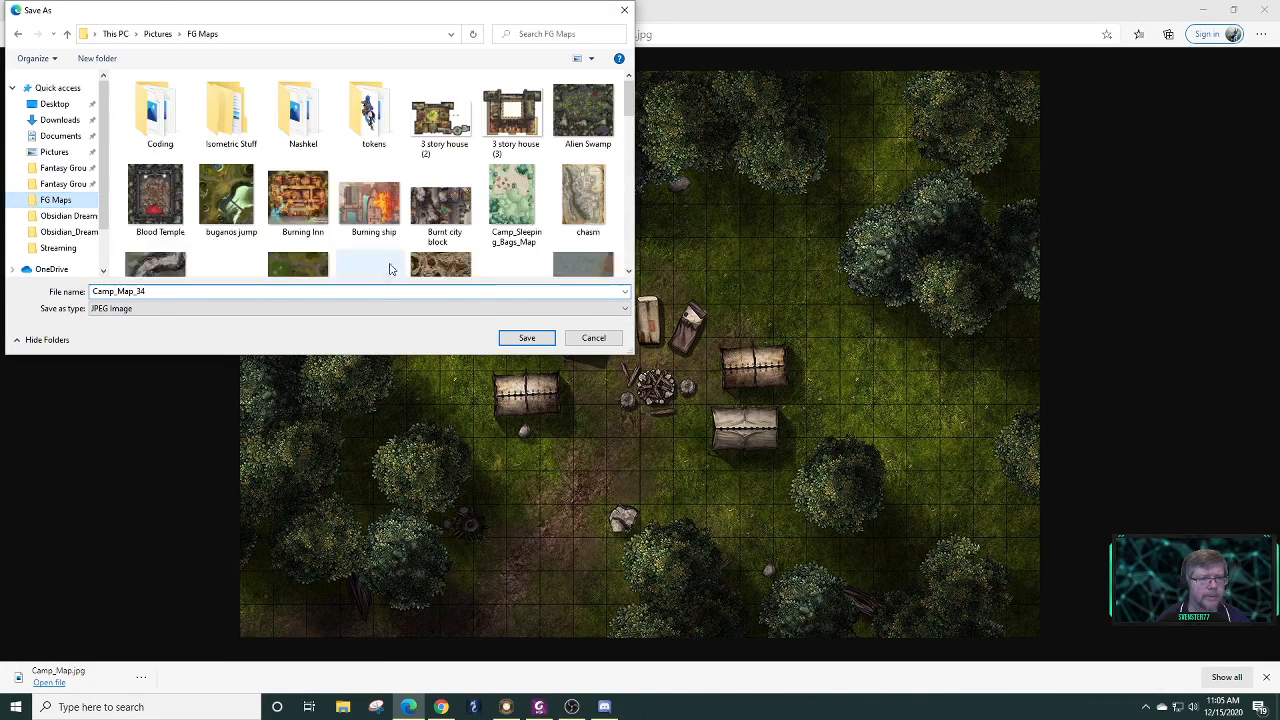
click(527, 338)
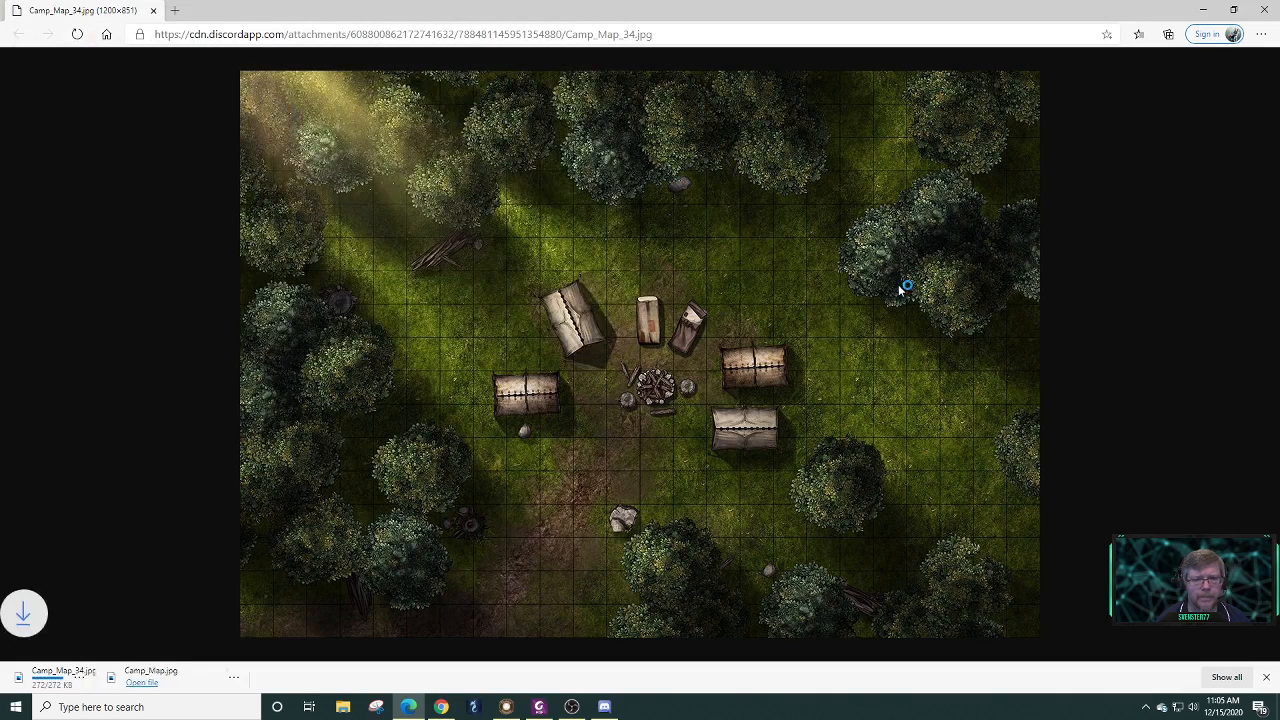
click(1266, 9)
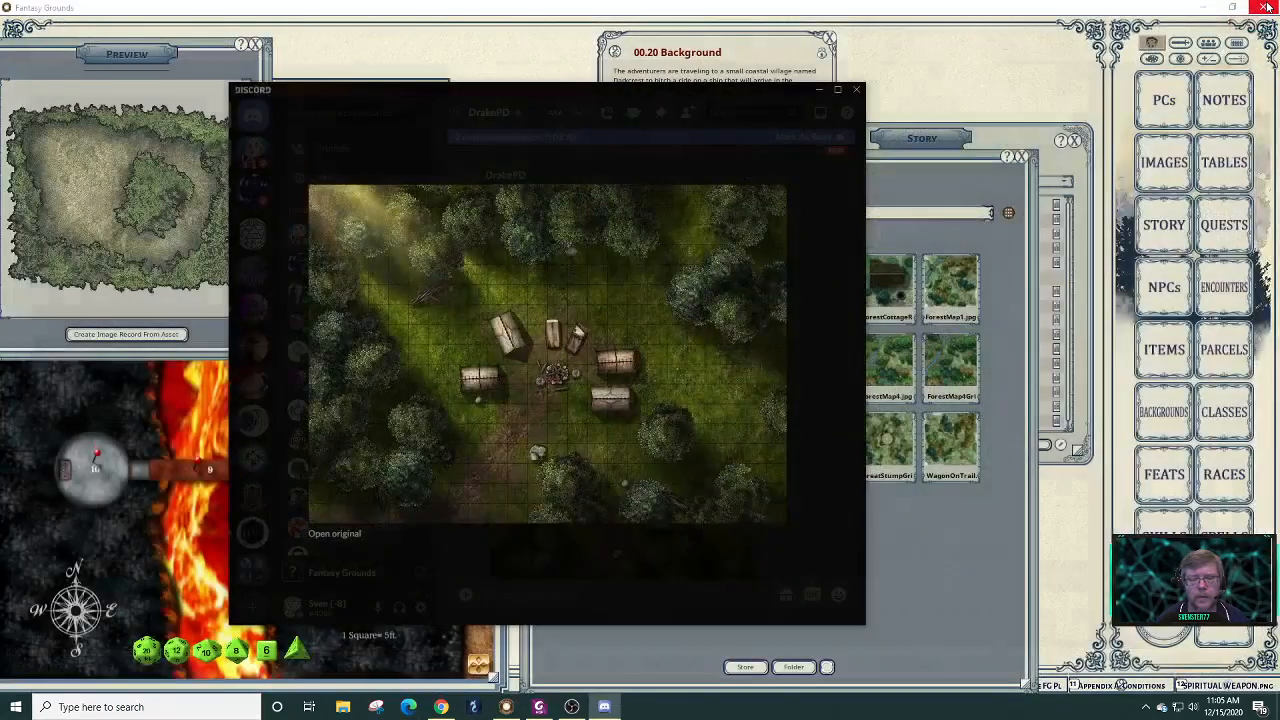
click(856, 91)
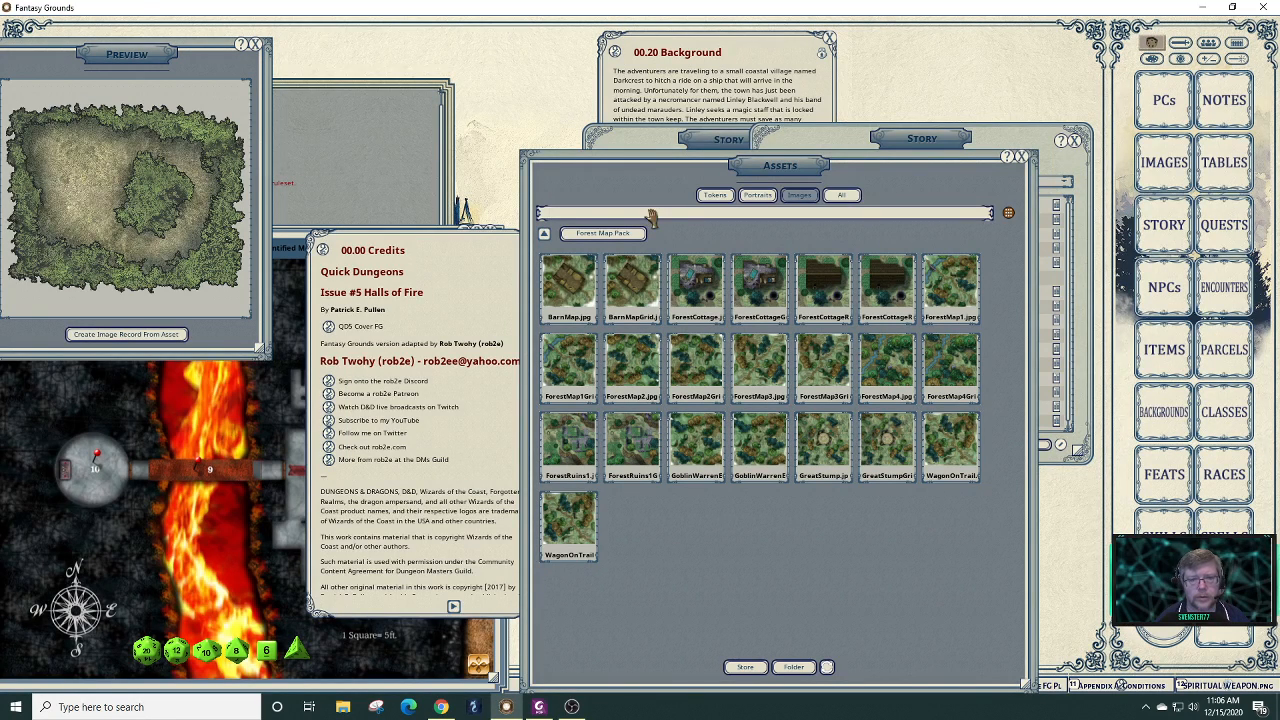
- Filter the Forest Map Pack images by "camp" and refresh the folder assets, checking the chat behind the Halls of Fire map
text(p)
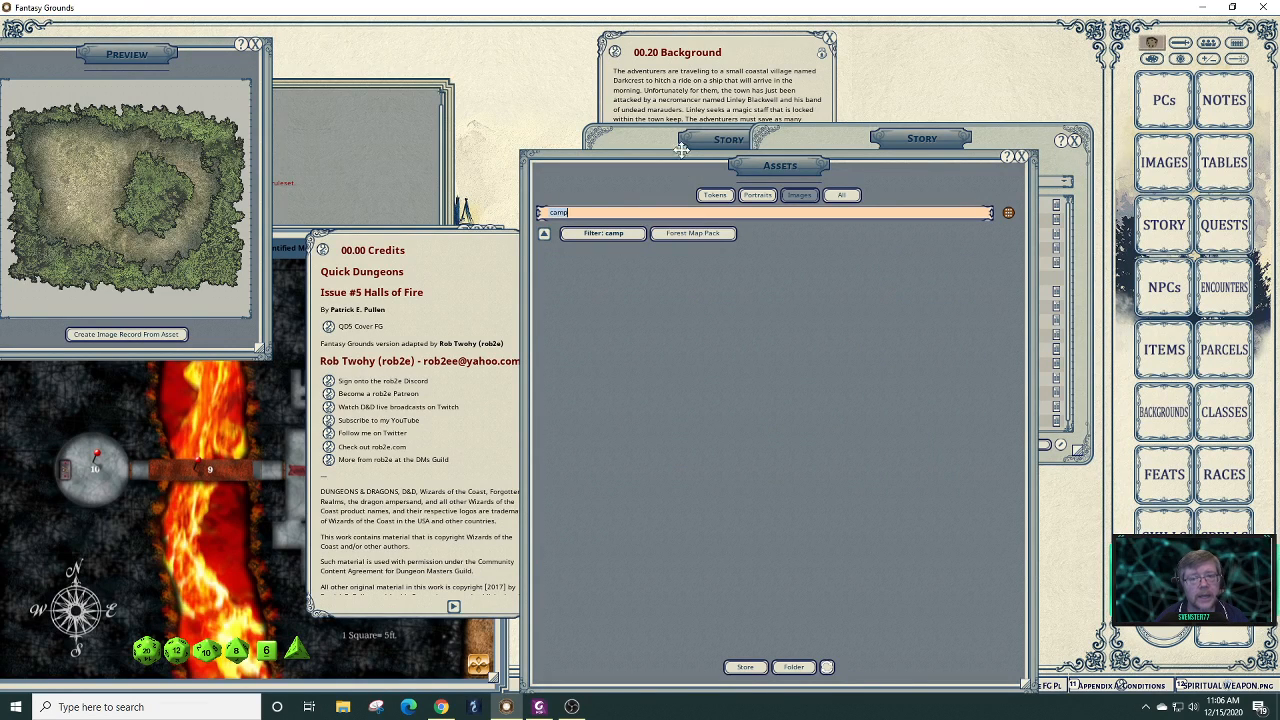
drag(683, 170, 652, 72)
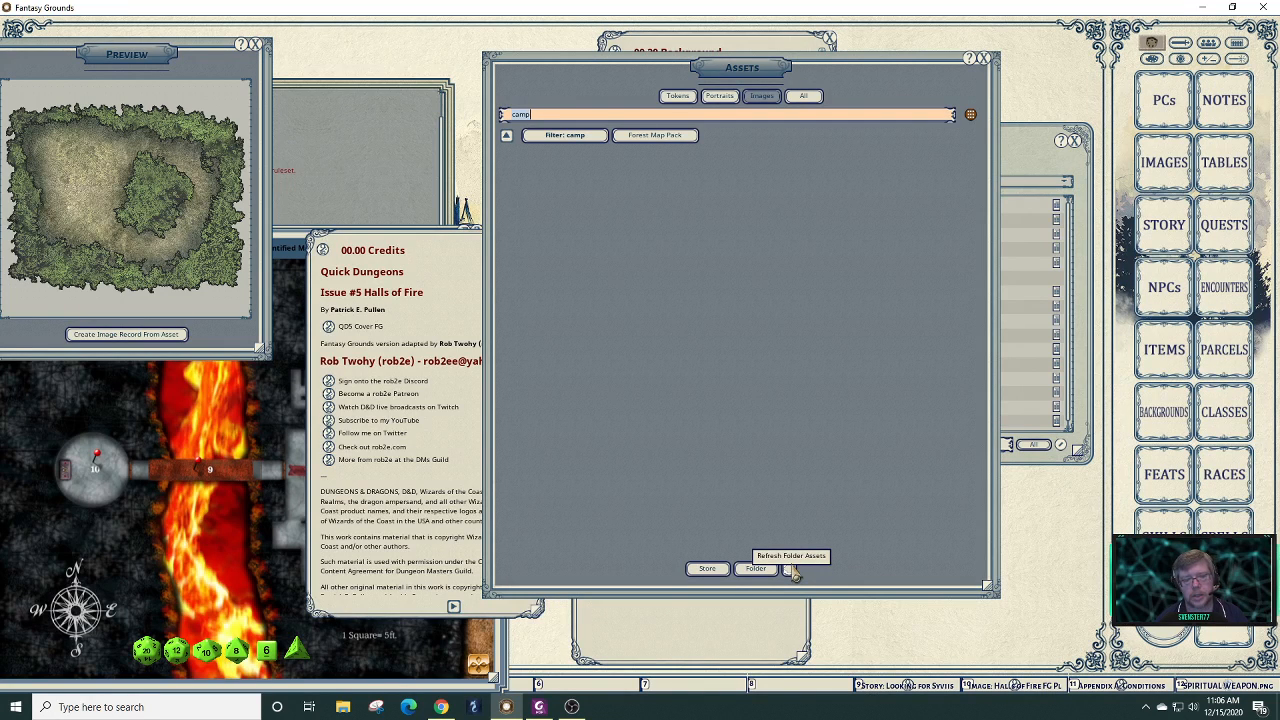
click(305, 250)
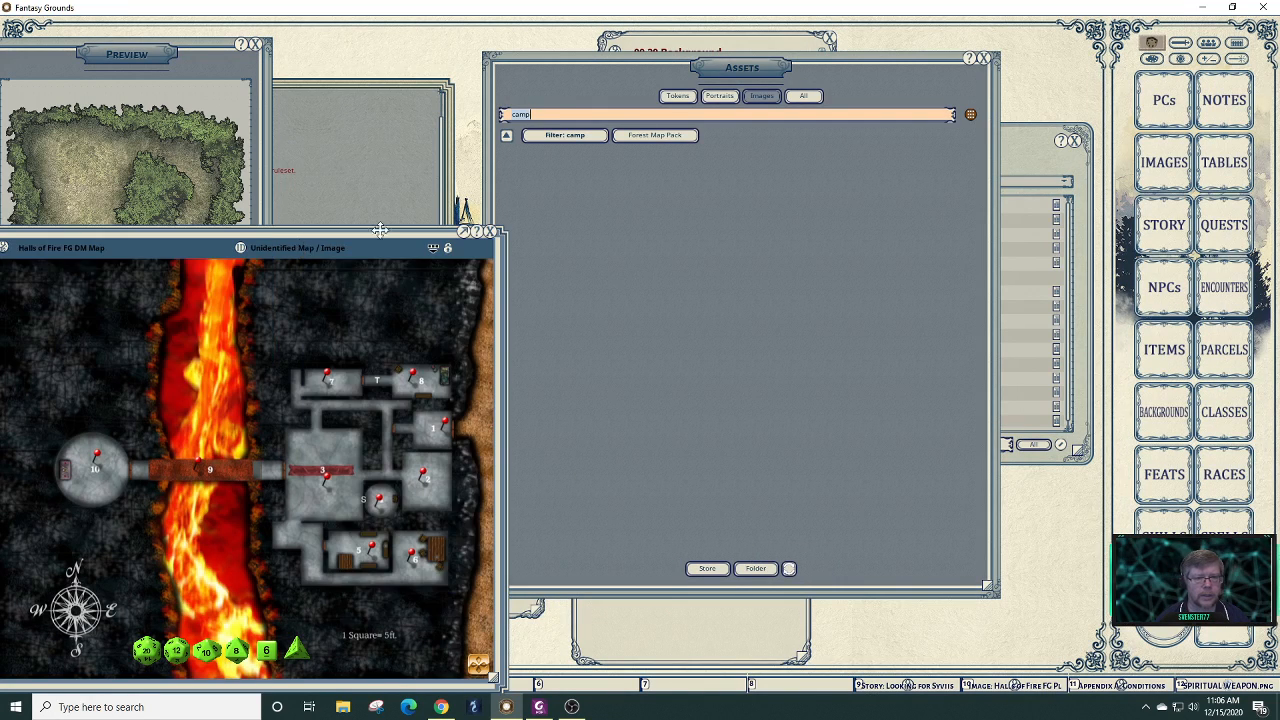
drag(380, 230, 835, 167)
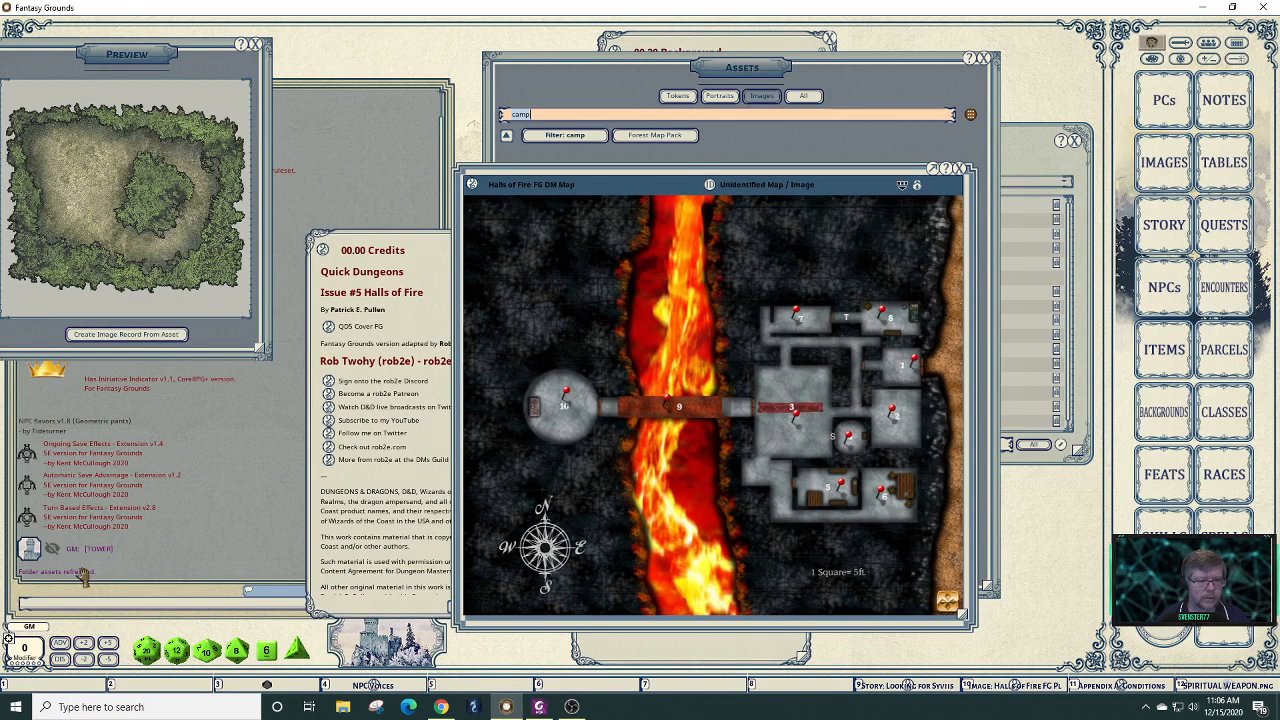
drag(681, 190, 238, 267)
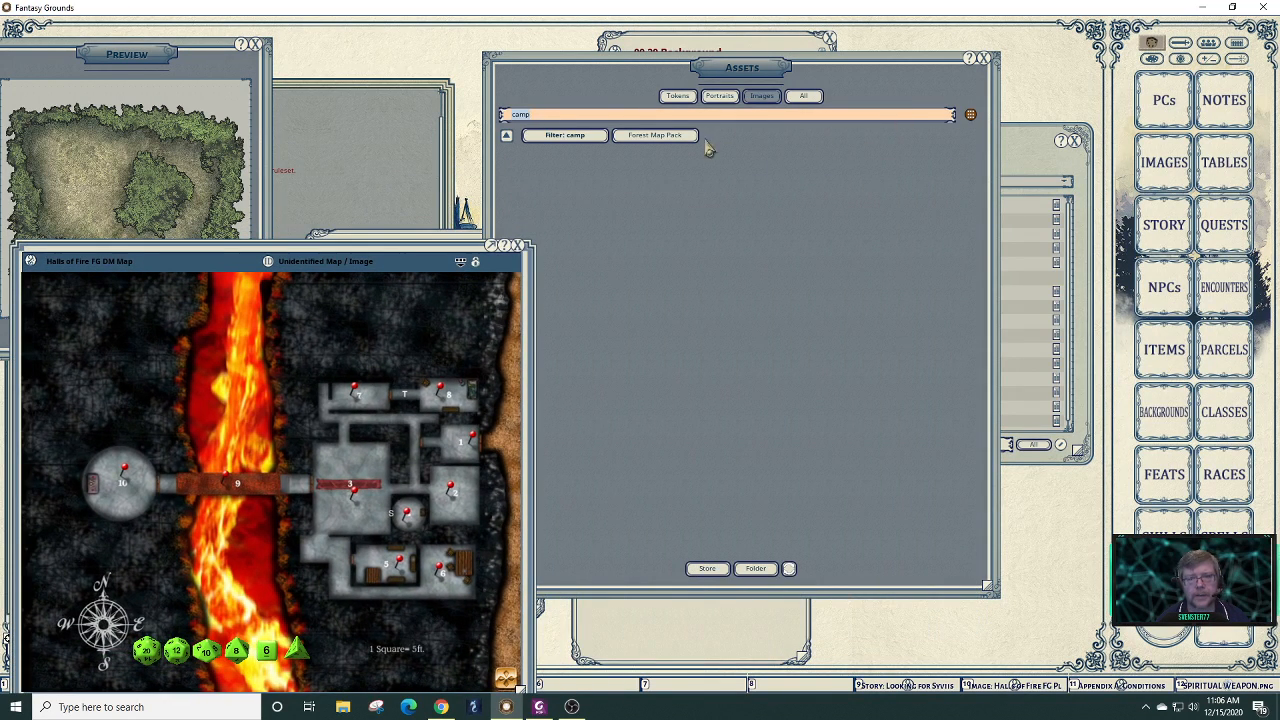
- Search all asset types from the index for "camp" and create an image record from Camp_Sleeping_Bags.jpg
click(517, 148)
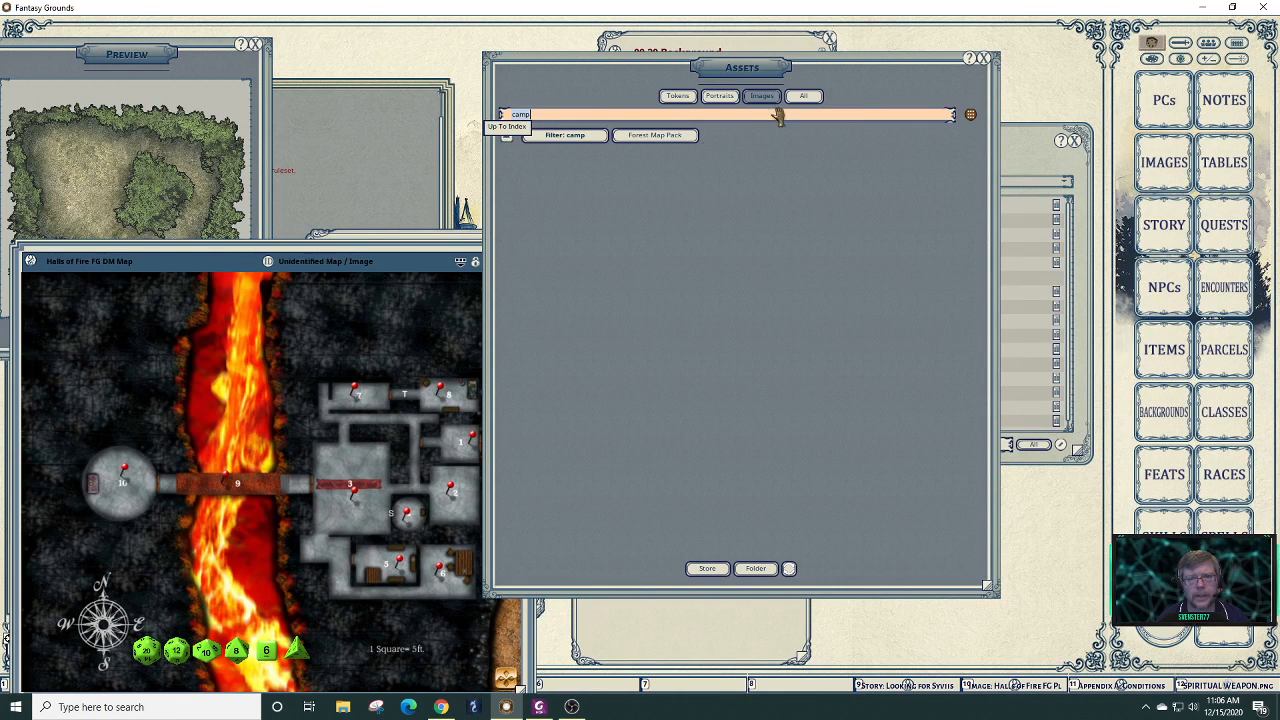
click(803, 97)
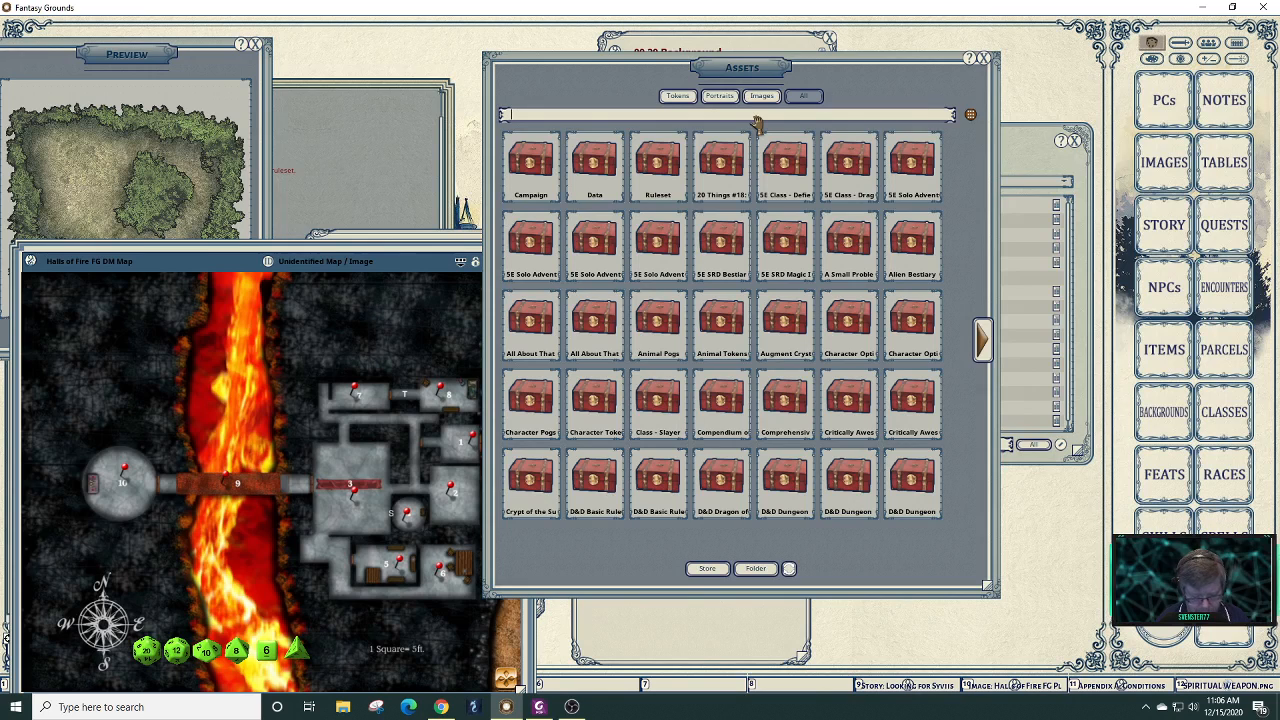
text(camp)
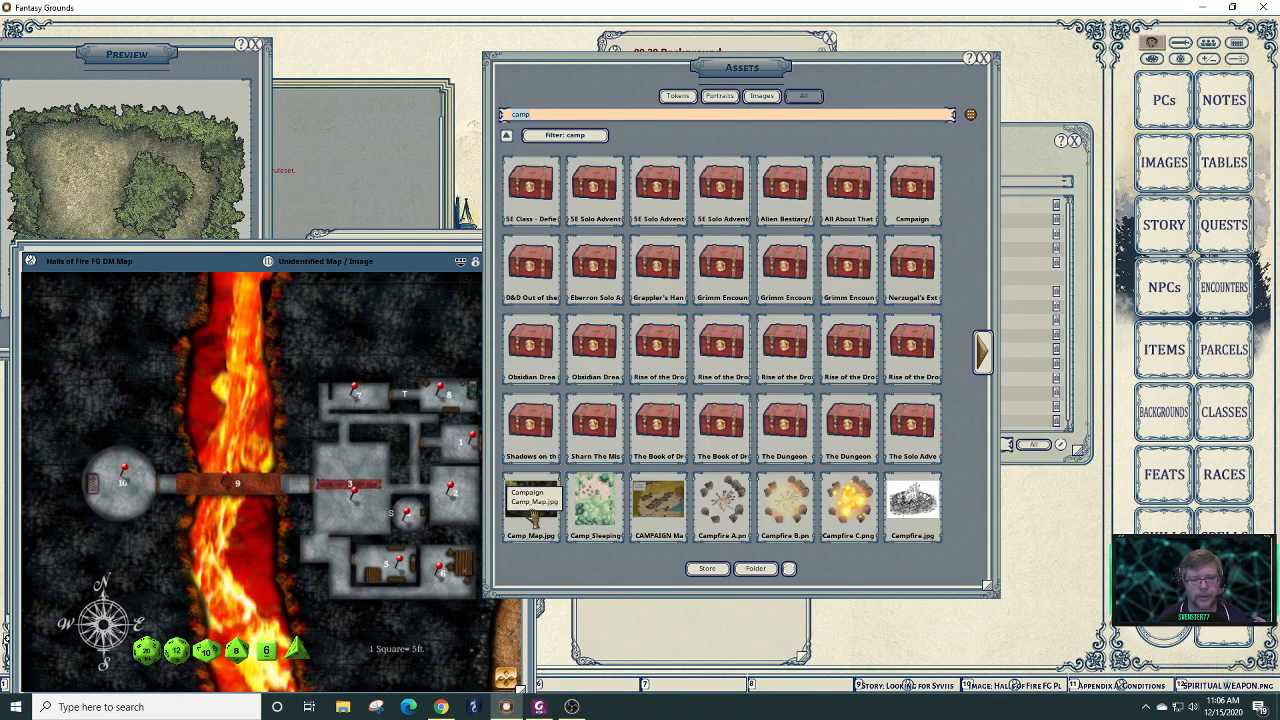
click(596, 514)
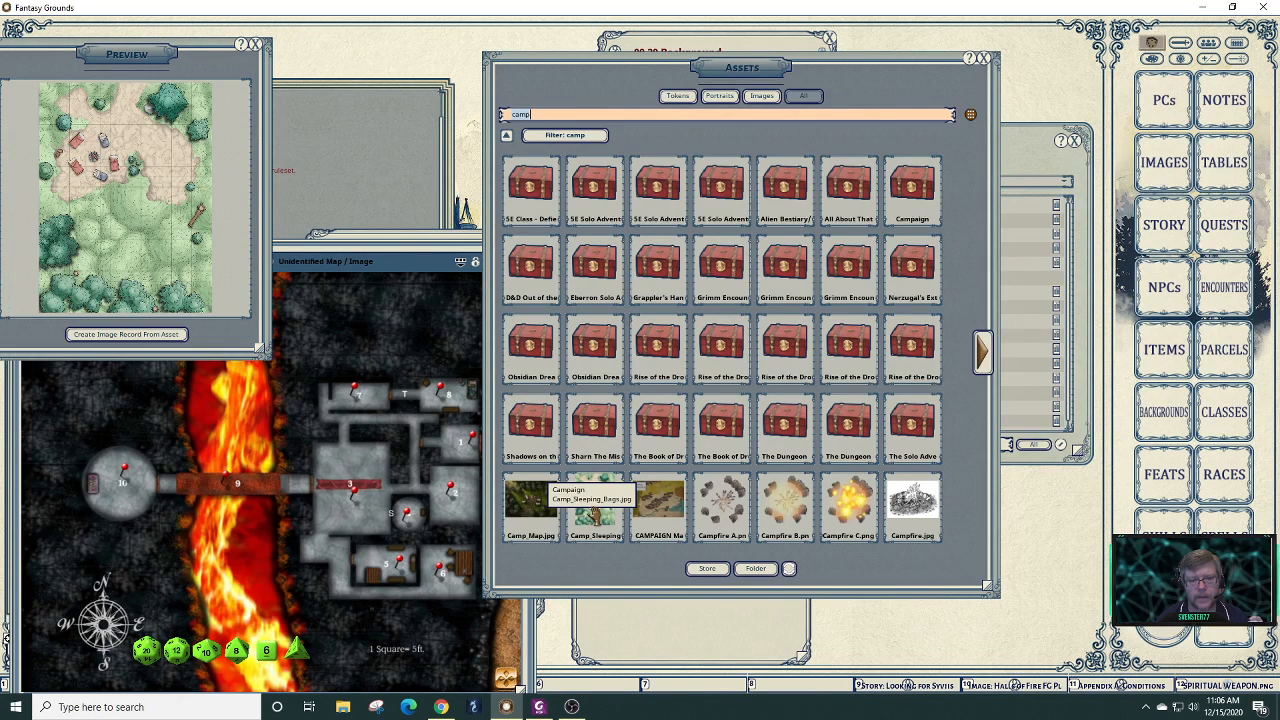
click(138, 336)
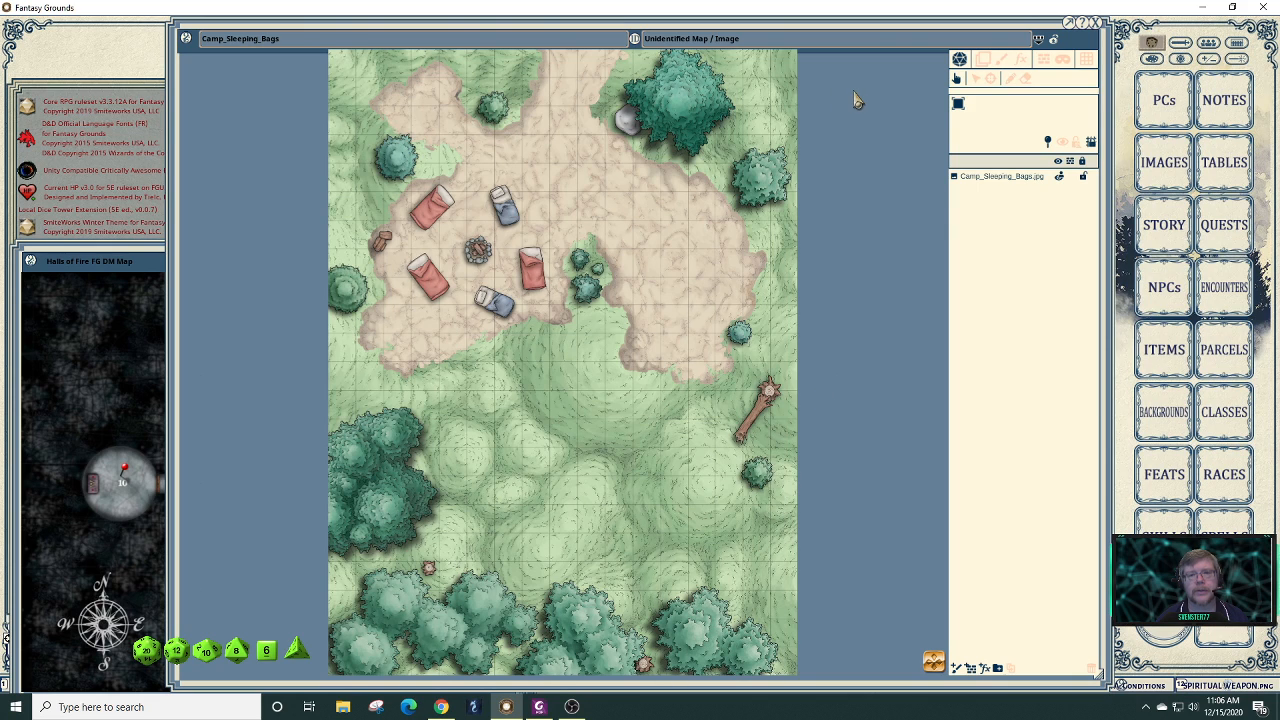
- Preview the grid overlay on the Camp_Sleeping_Bags map, and narrow and shift the map window to uncover the assets
click(1084, 60)
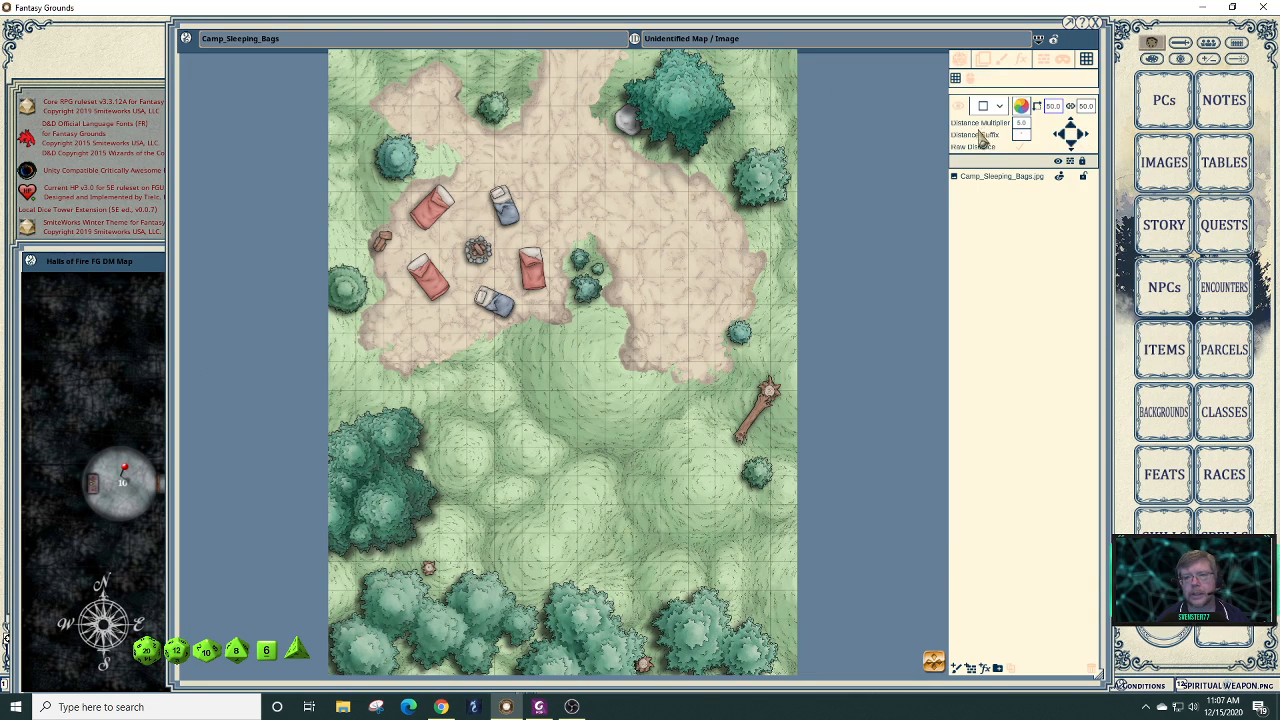
click(960, 106)
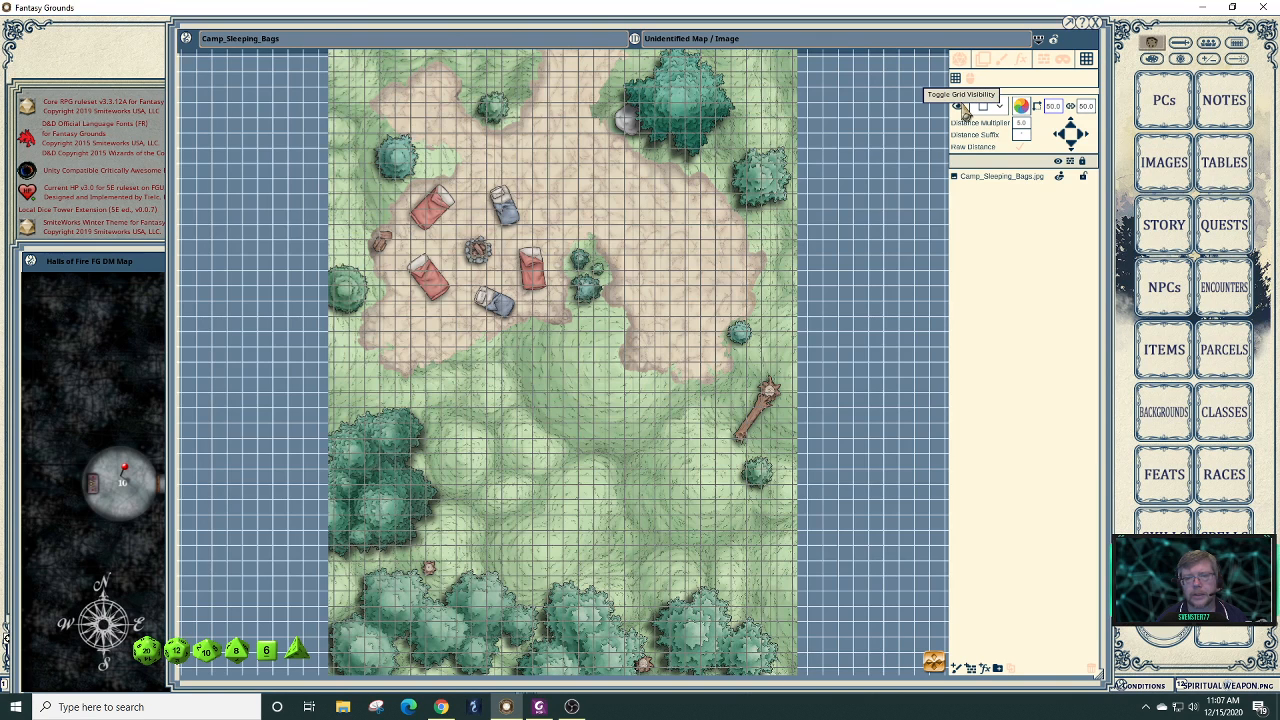
click(961, 108)
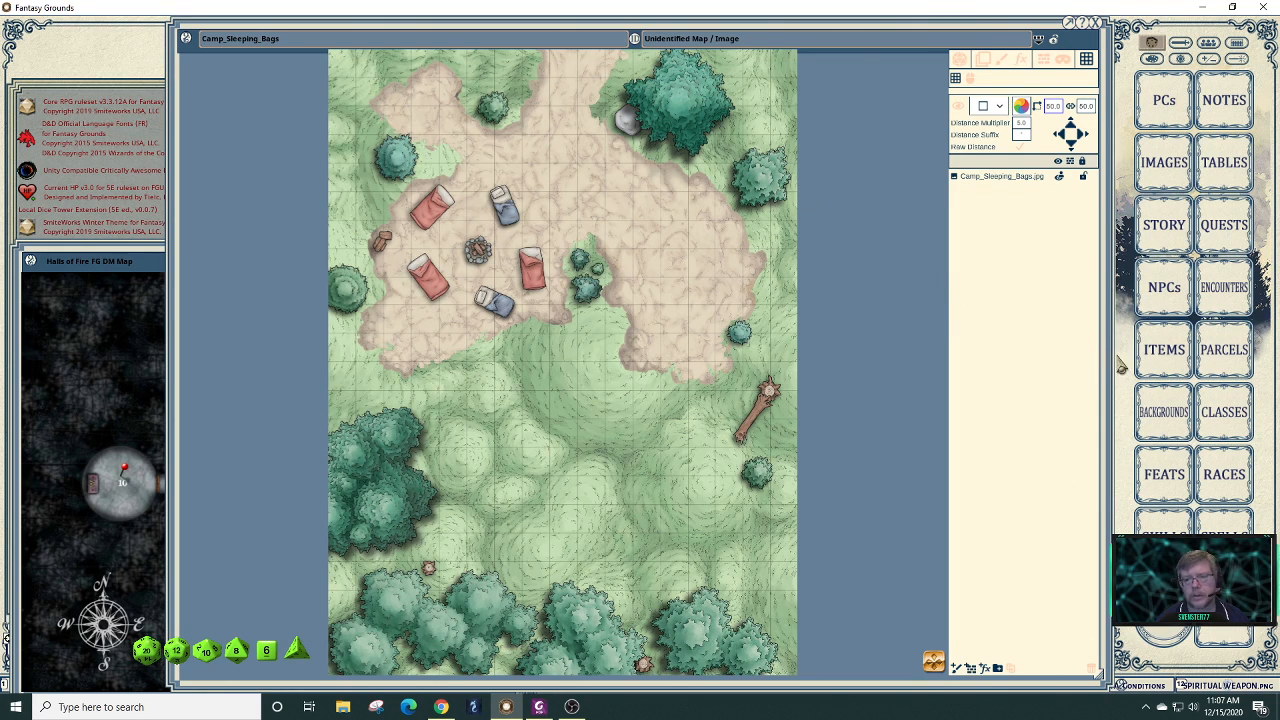
drag(1118, 366, 841, 360)
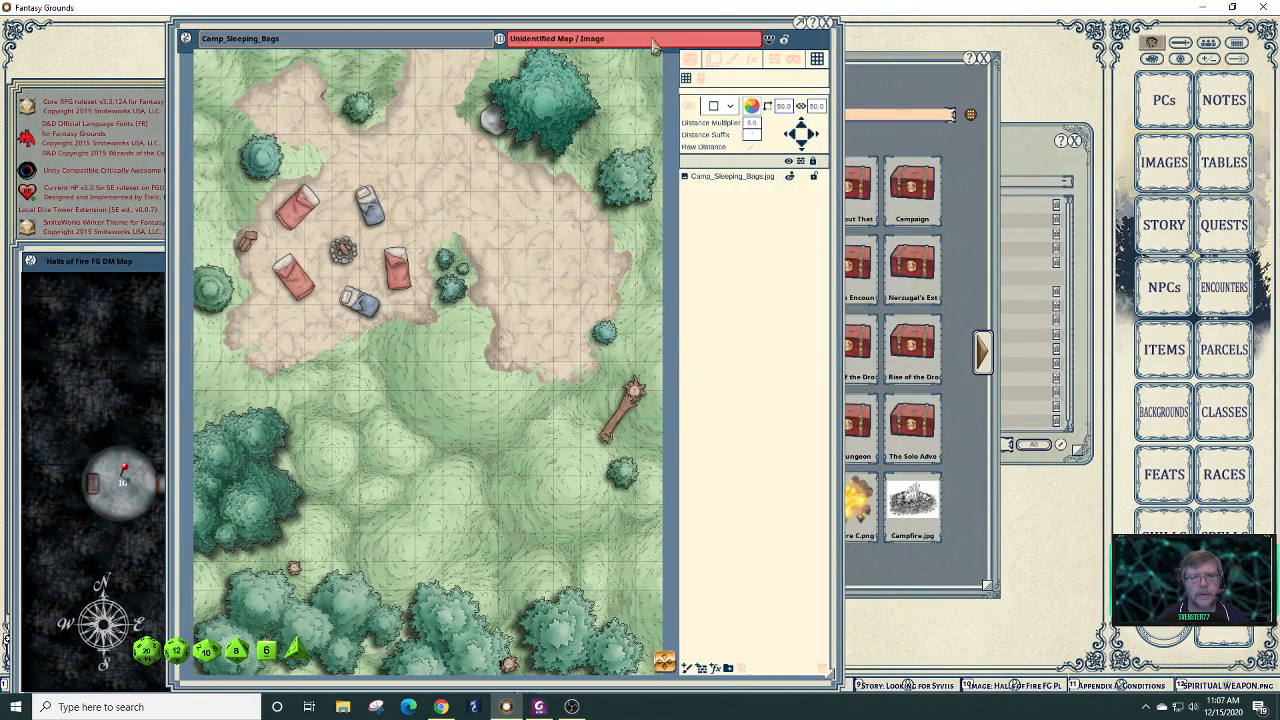
drag(652, 44, 540, 41)
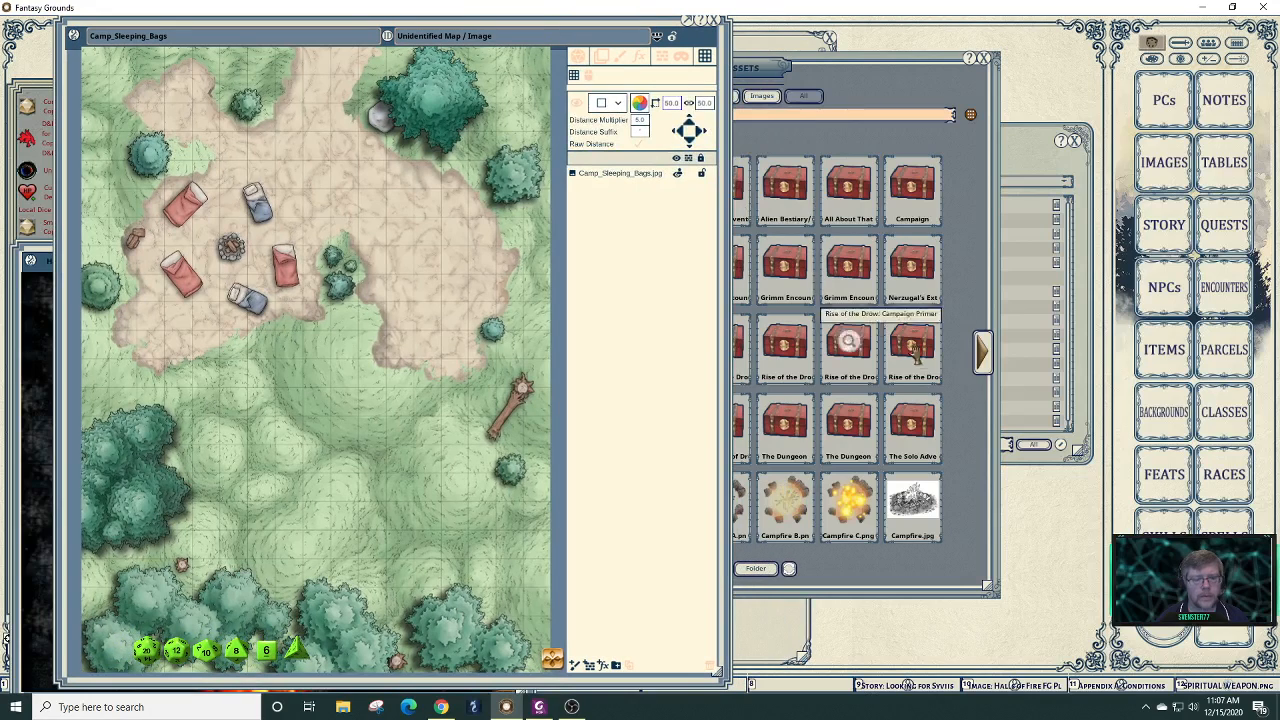
- Search all assets for "tent" and place the Assets window beside the camp map
click(785, 318)
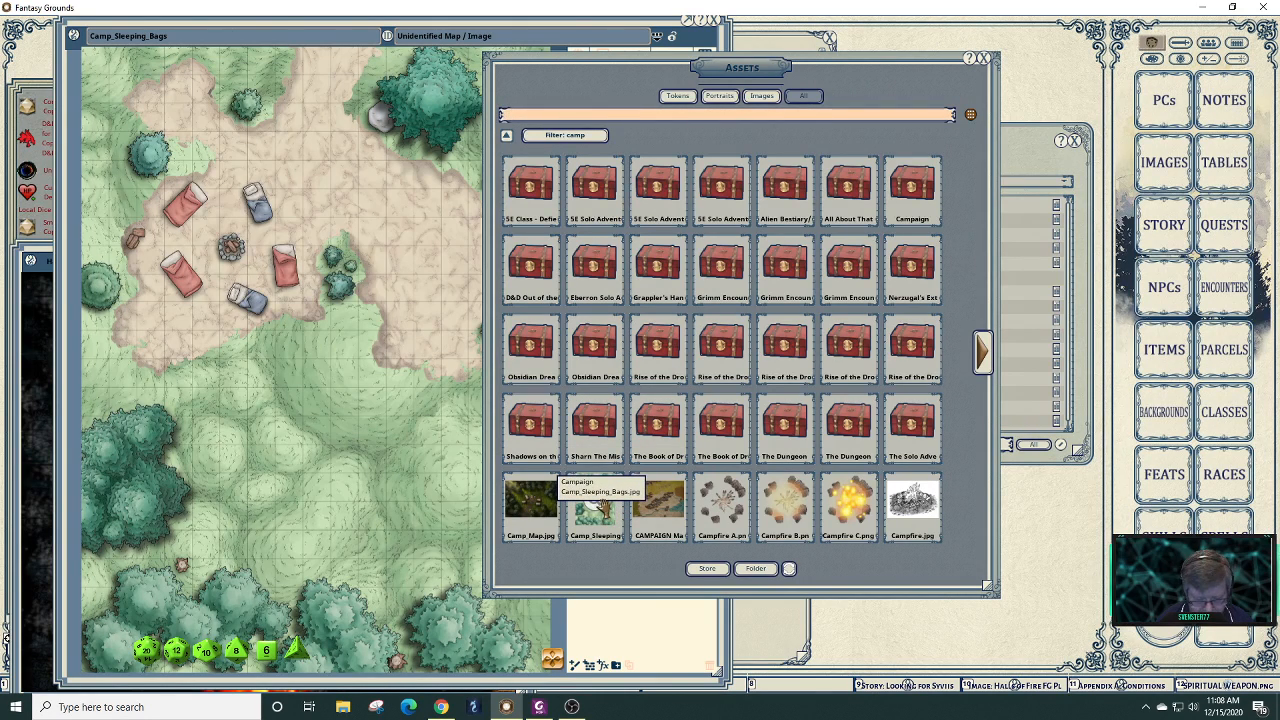
text(tent)
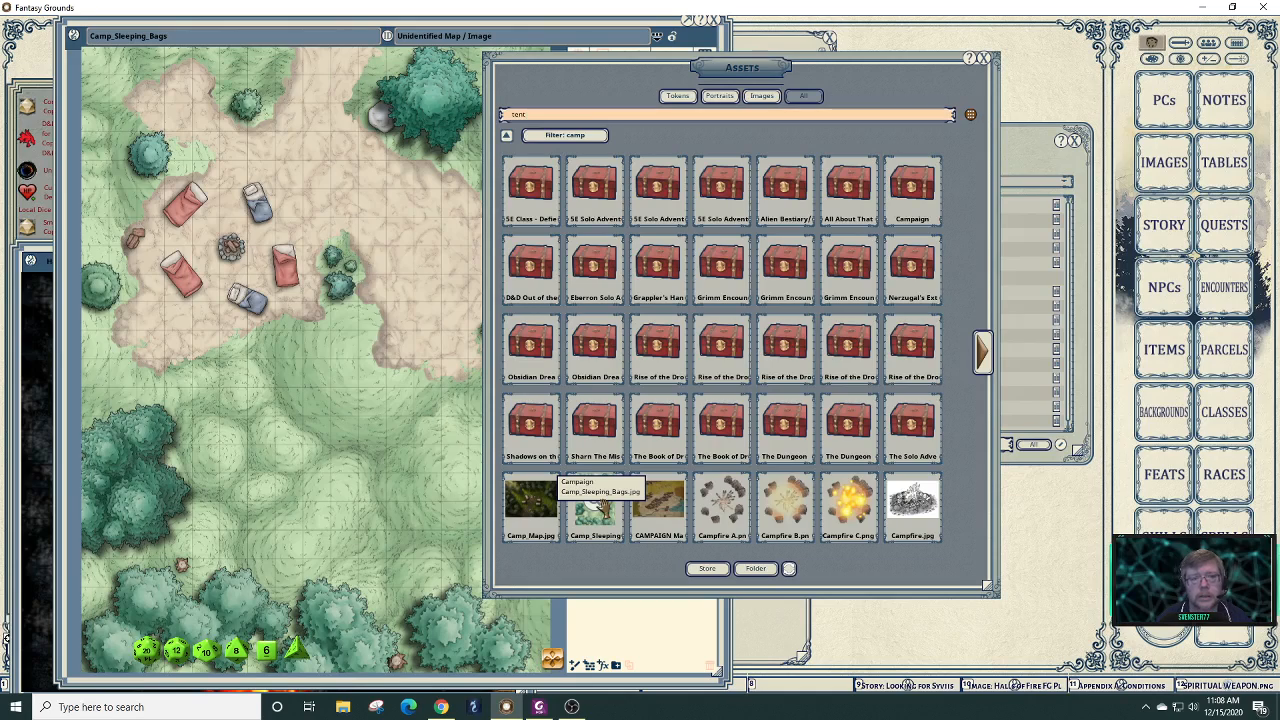
key(Return)
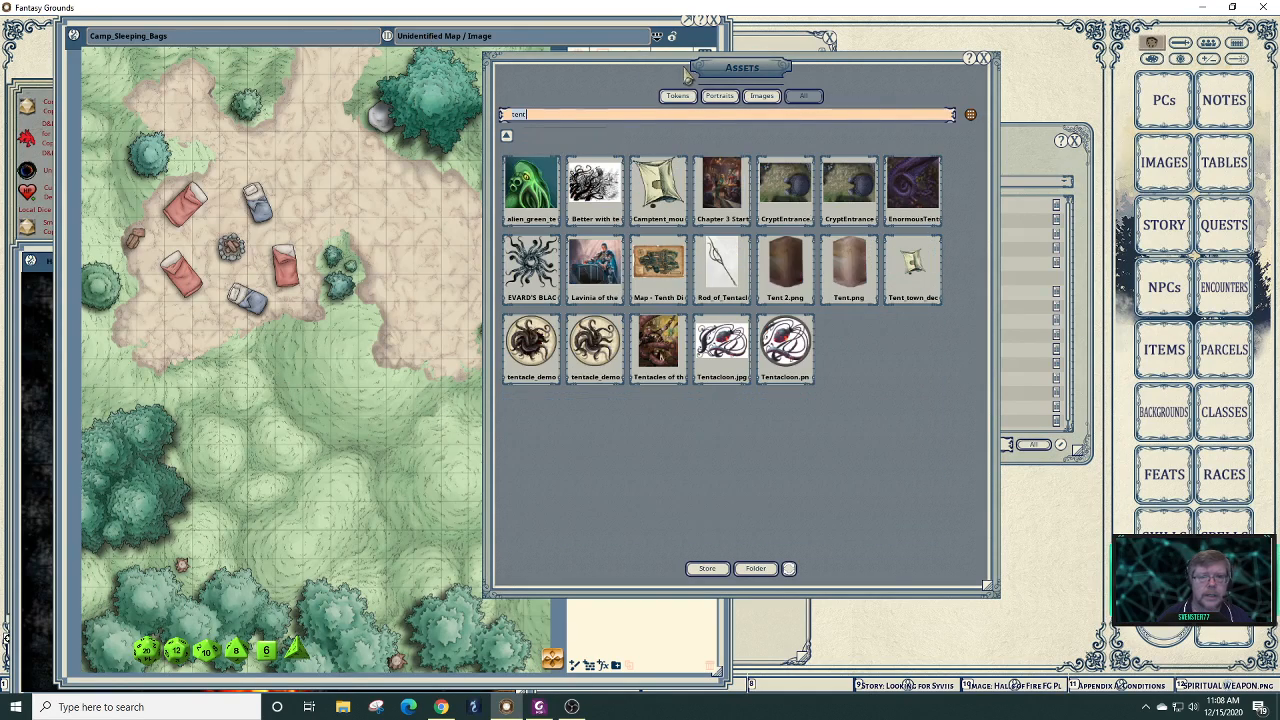
drag(679, 58, 960, 65)
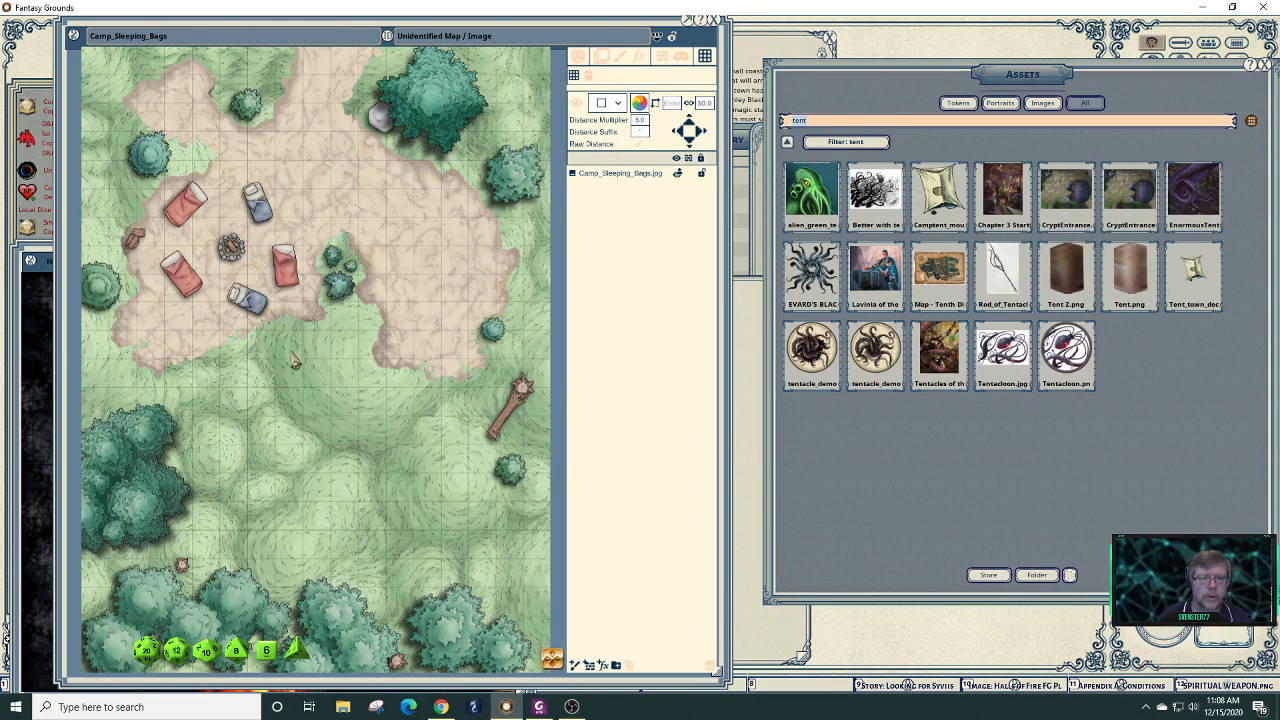
- Show the grid on the Camp_Sleeping_Bags map and set its cell width and height to 60
click(580, 104)
click(580, 104)
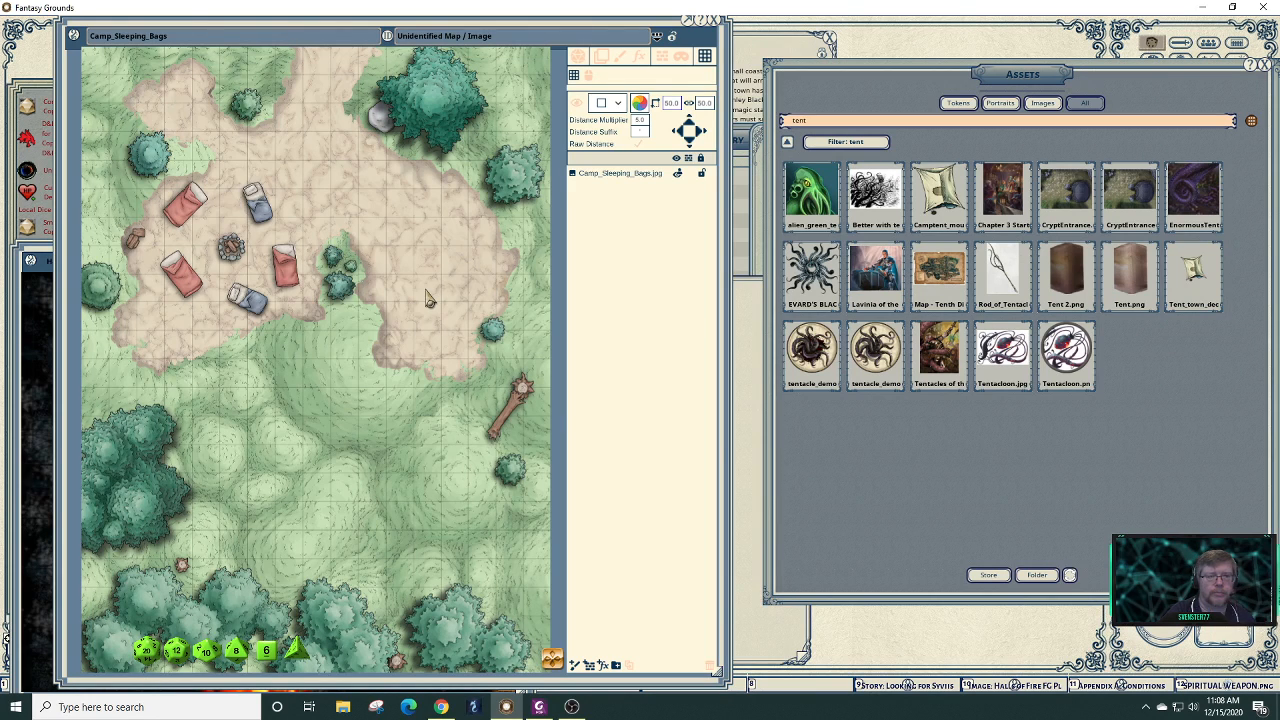
click(579, 106)
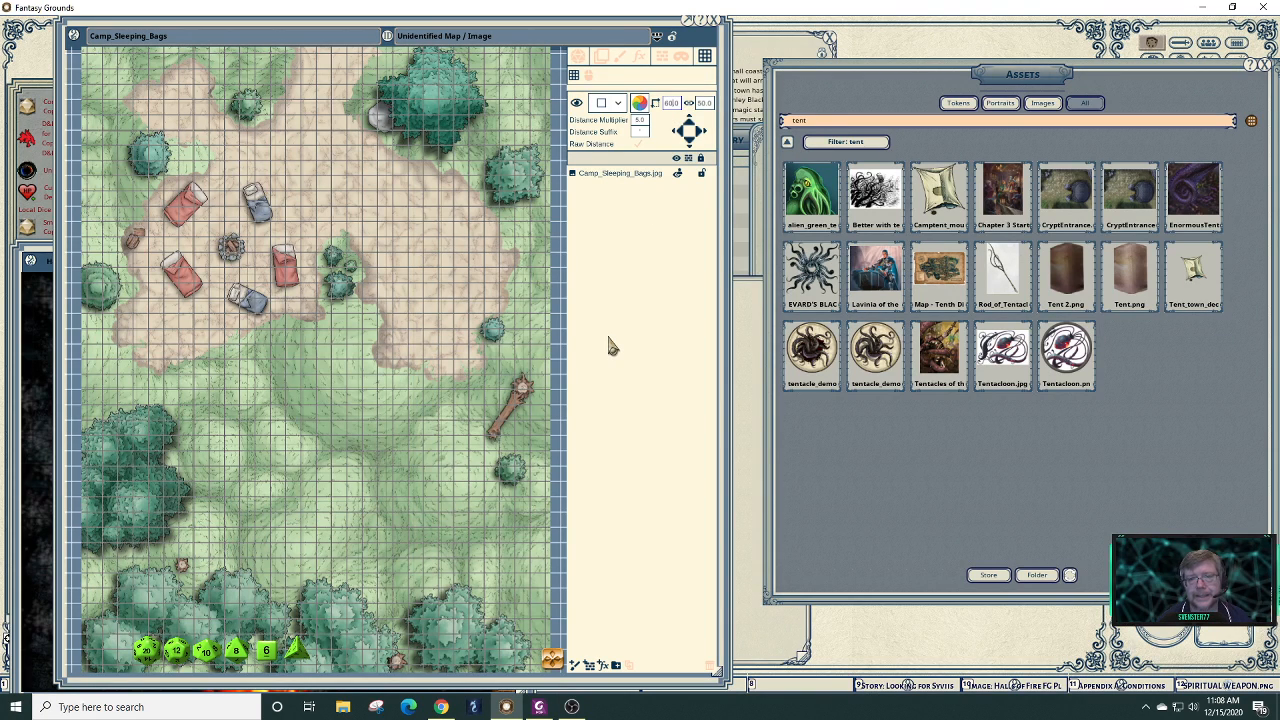
click(688, 104)
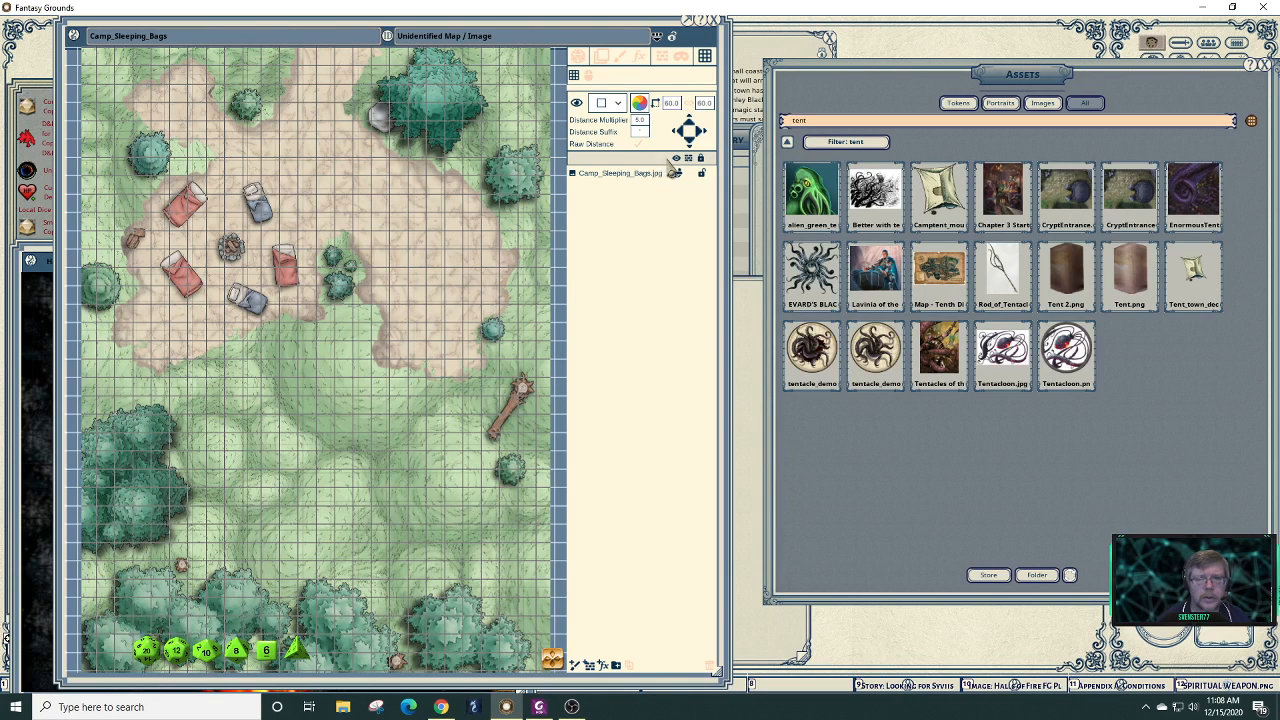
- Nudge the grid overlay up and to the right repeatedly to line it up with the map's printed squares
click(688, 128)
click(688, 128)
click(688, 128)
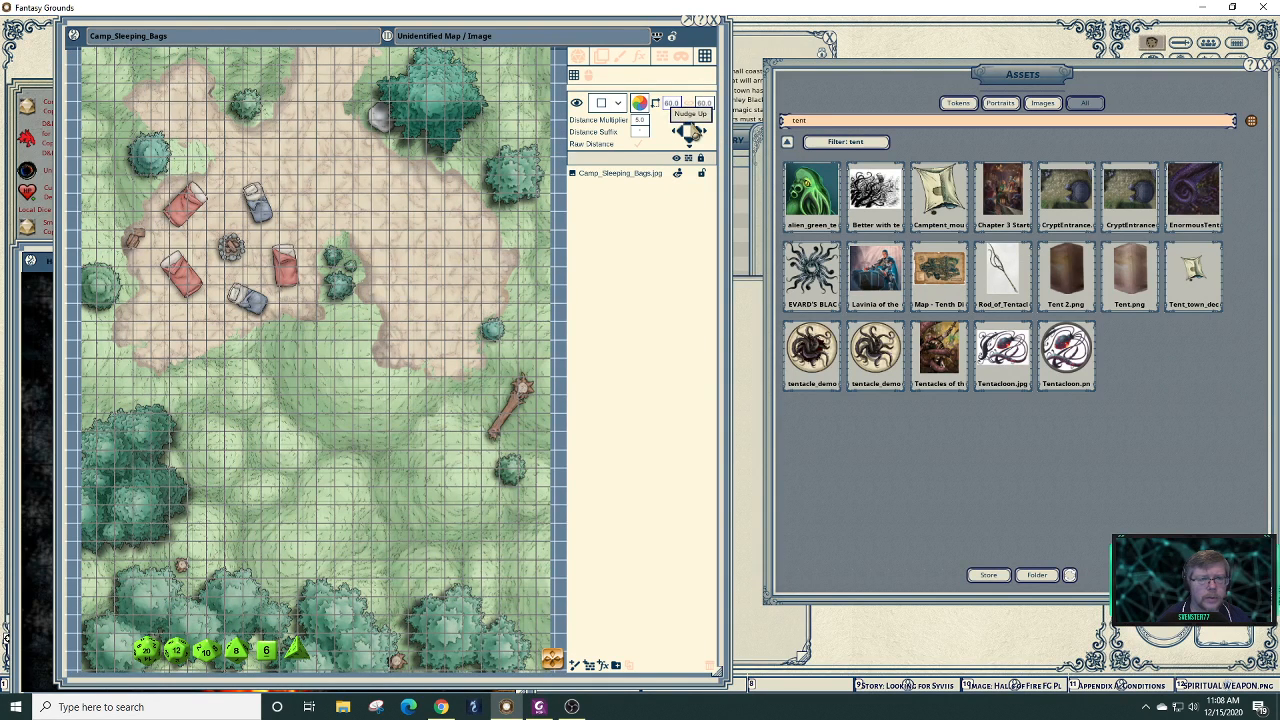
click(688, 128)
click(688, 128)
click(688, 128)
click(688, 128)
click(688, 128)
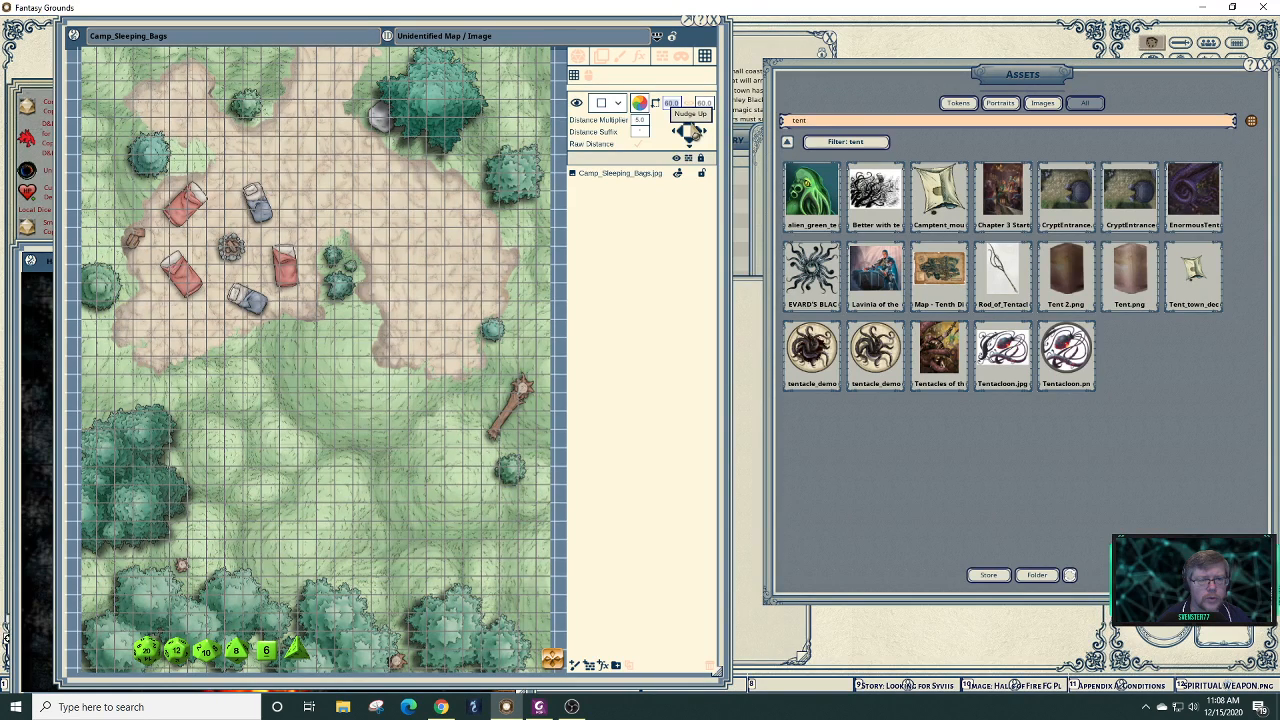
click(688, 128)
click(688, 128)
click(688, 128)
click(688, 128)
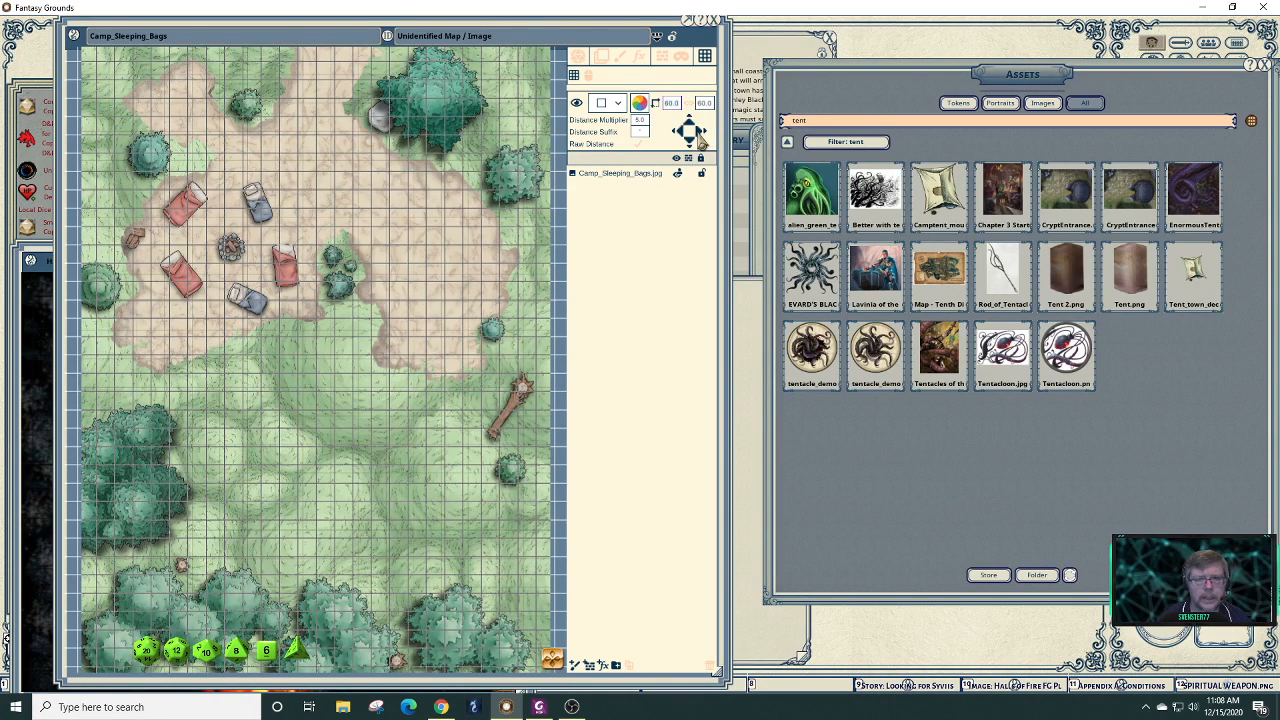
click(701, 139)
click(701, 139)
click(701, 139)
click(701, 139)
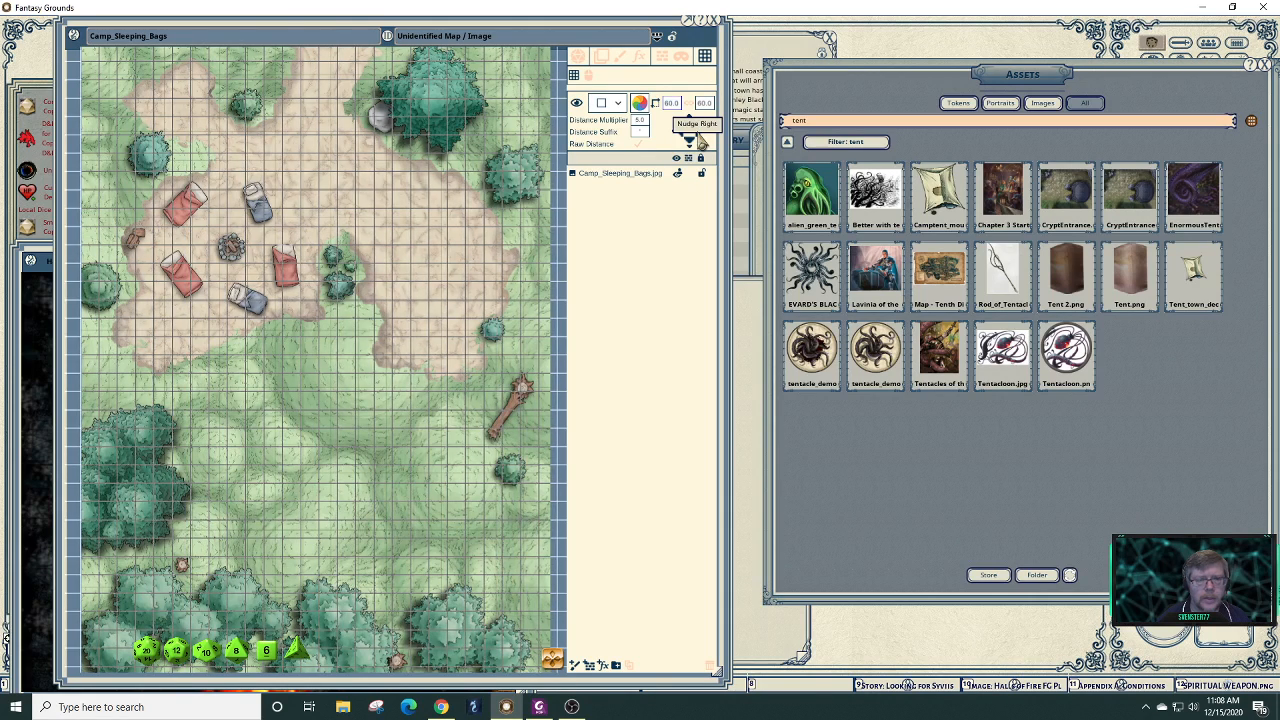
click(701, 139)
click(701, 139)
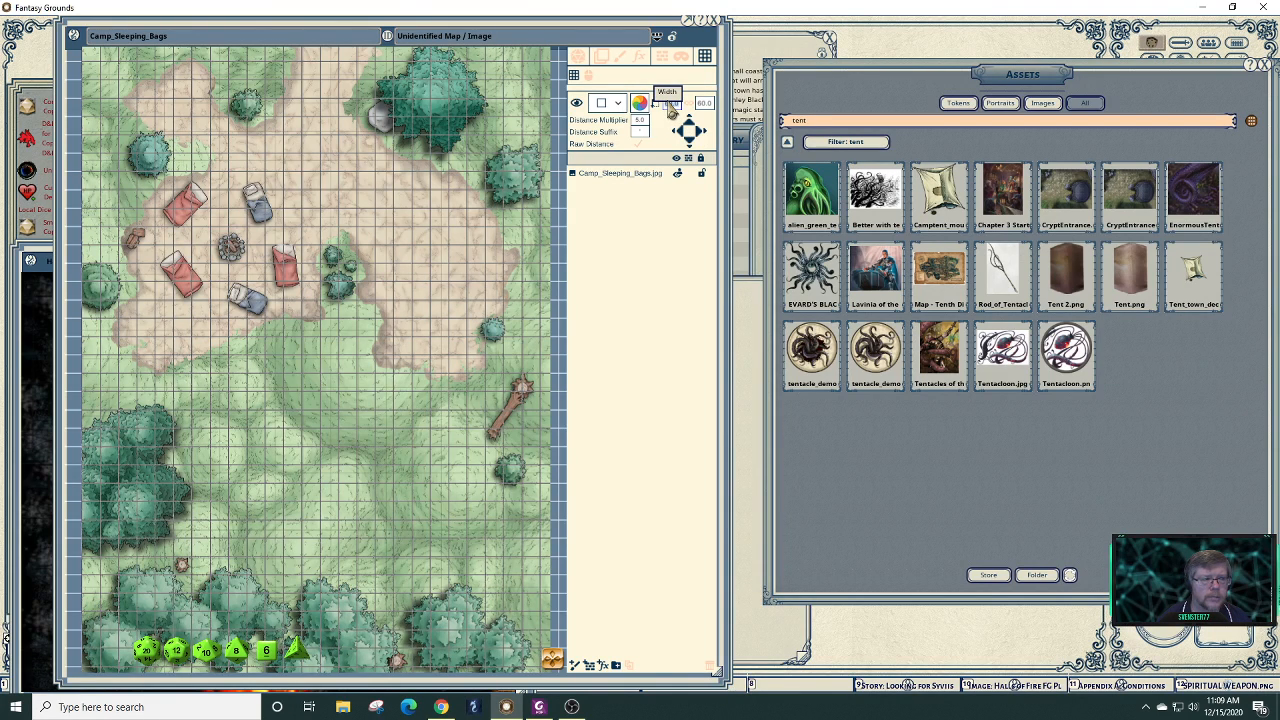
- Redraw the grid cell with Set Grid With Mouse over one printed map square, about 91 wide and 93 high
click(670, 105)
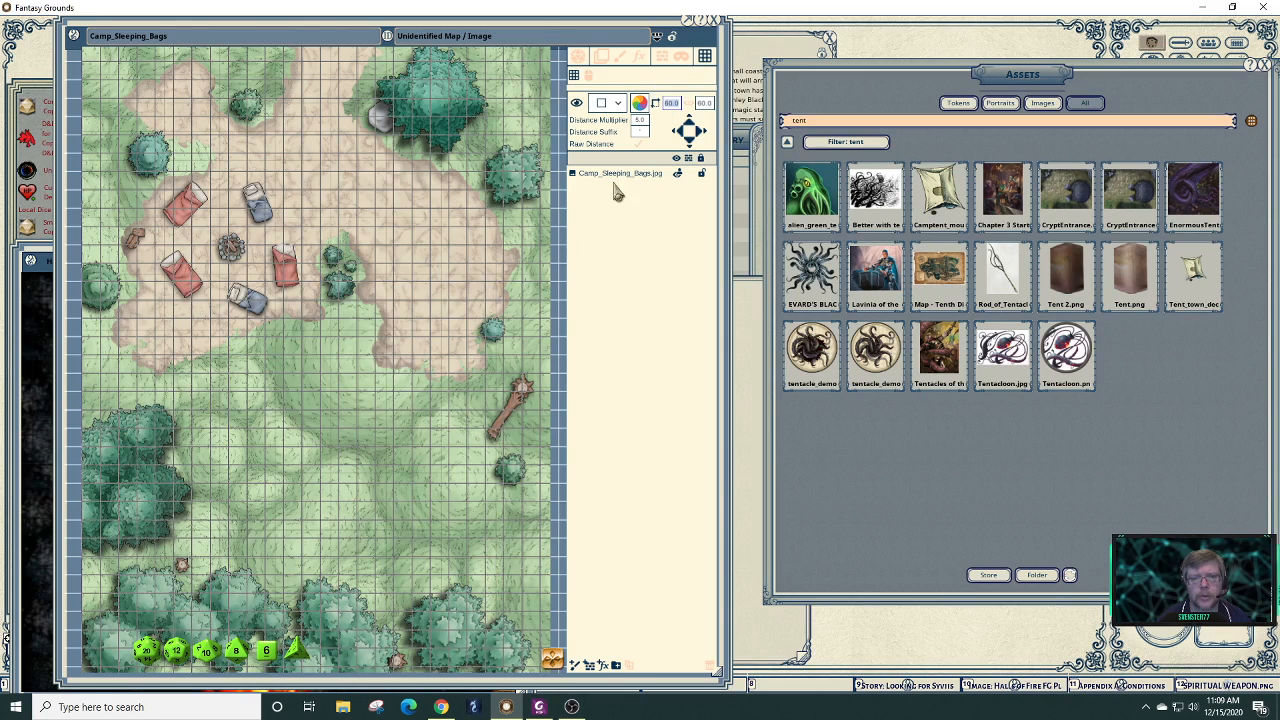
scroll(460, 320, up, 5)
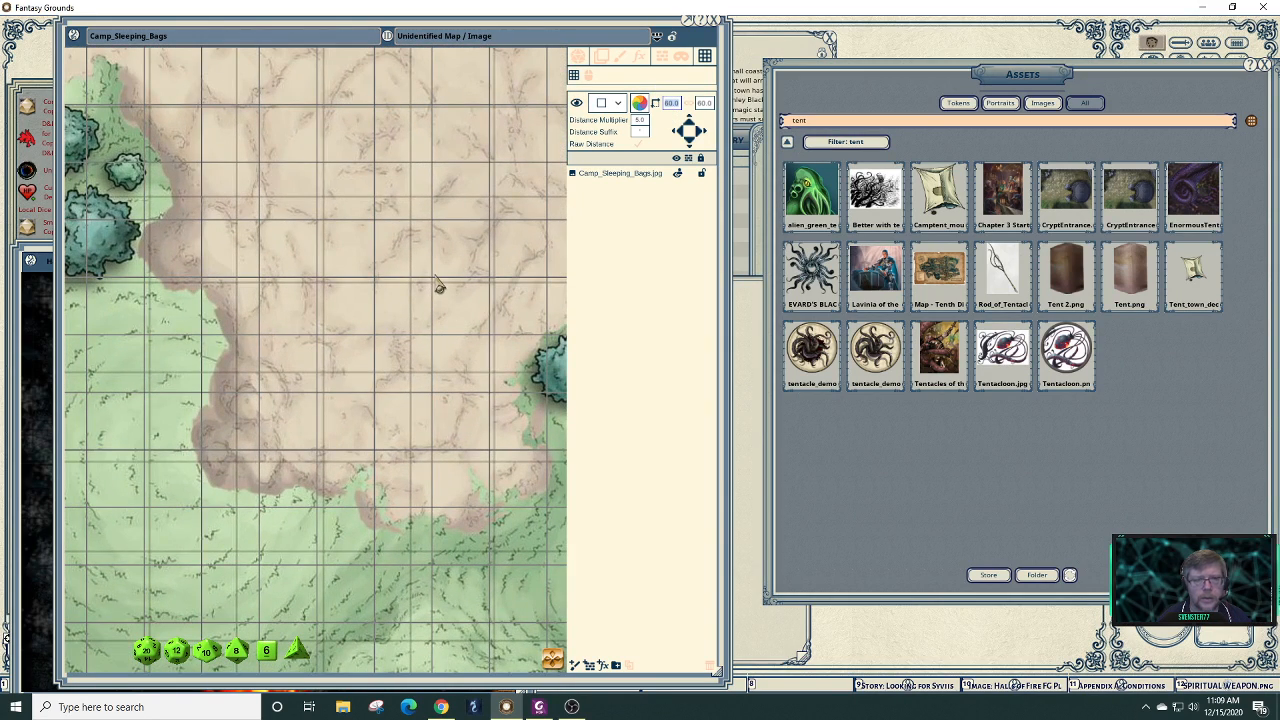
click(432, 280)
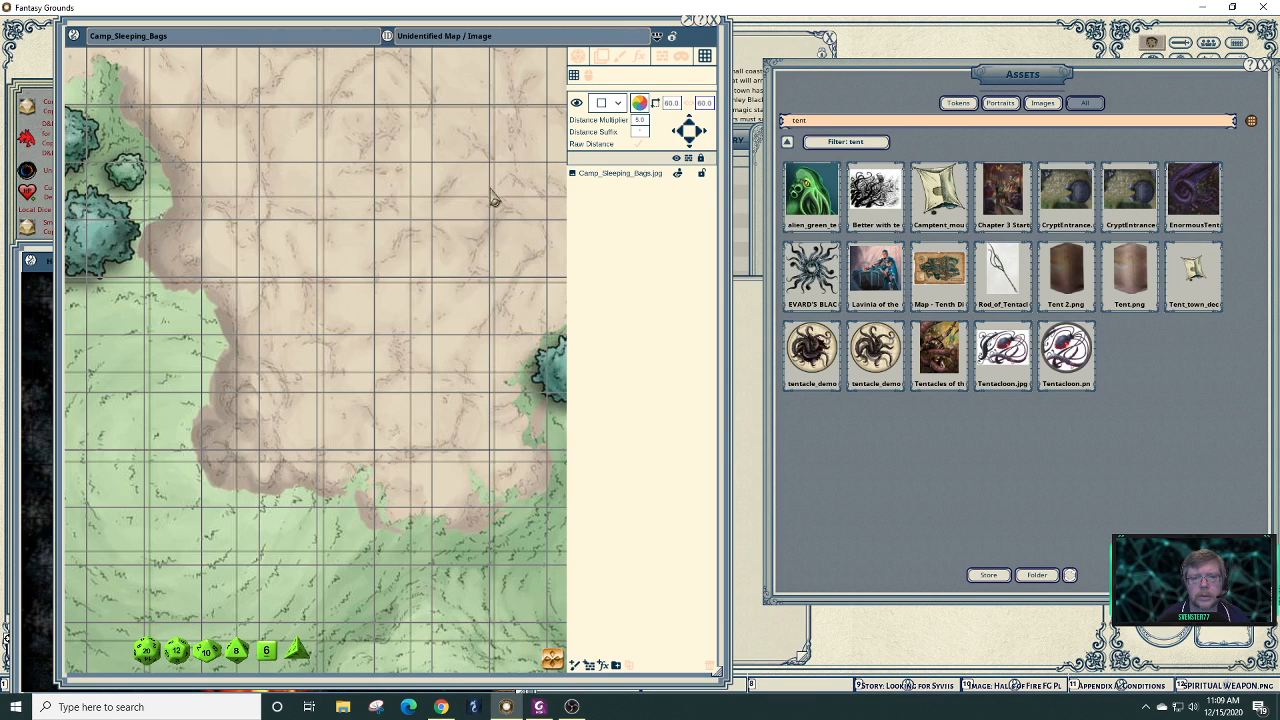
scroll(491, 195, up, 3)
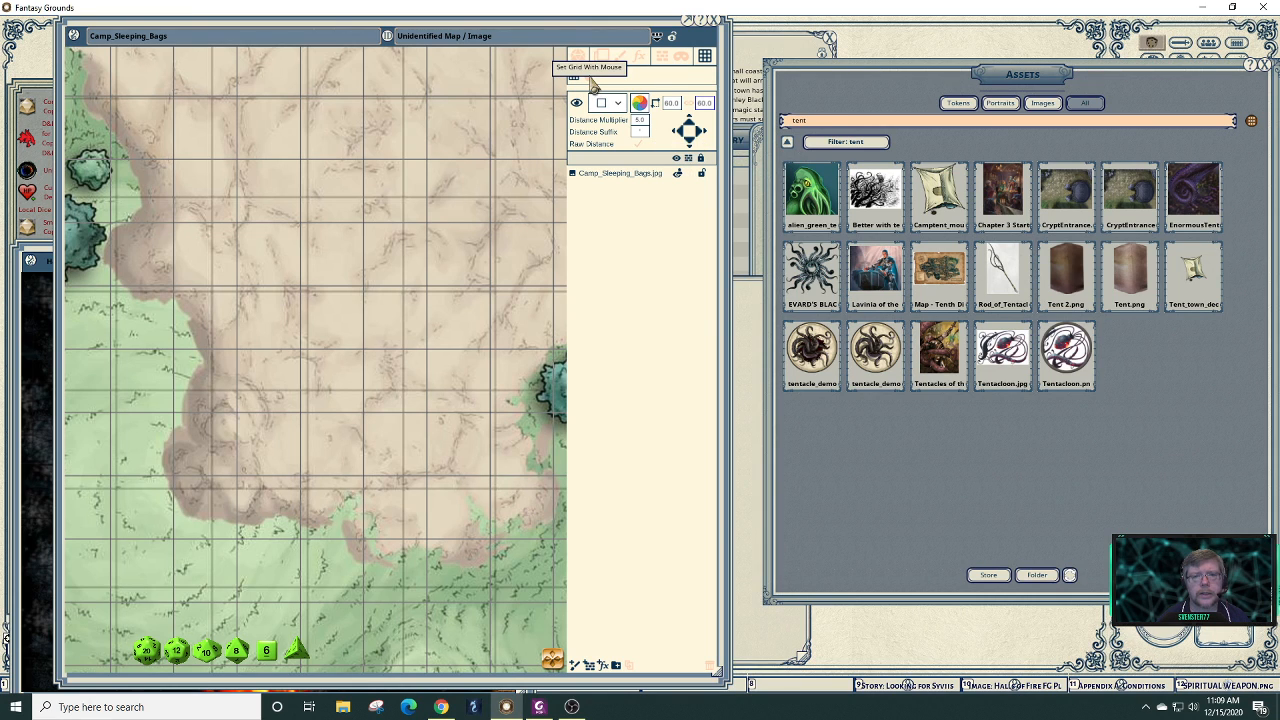
click(590, 80)
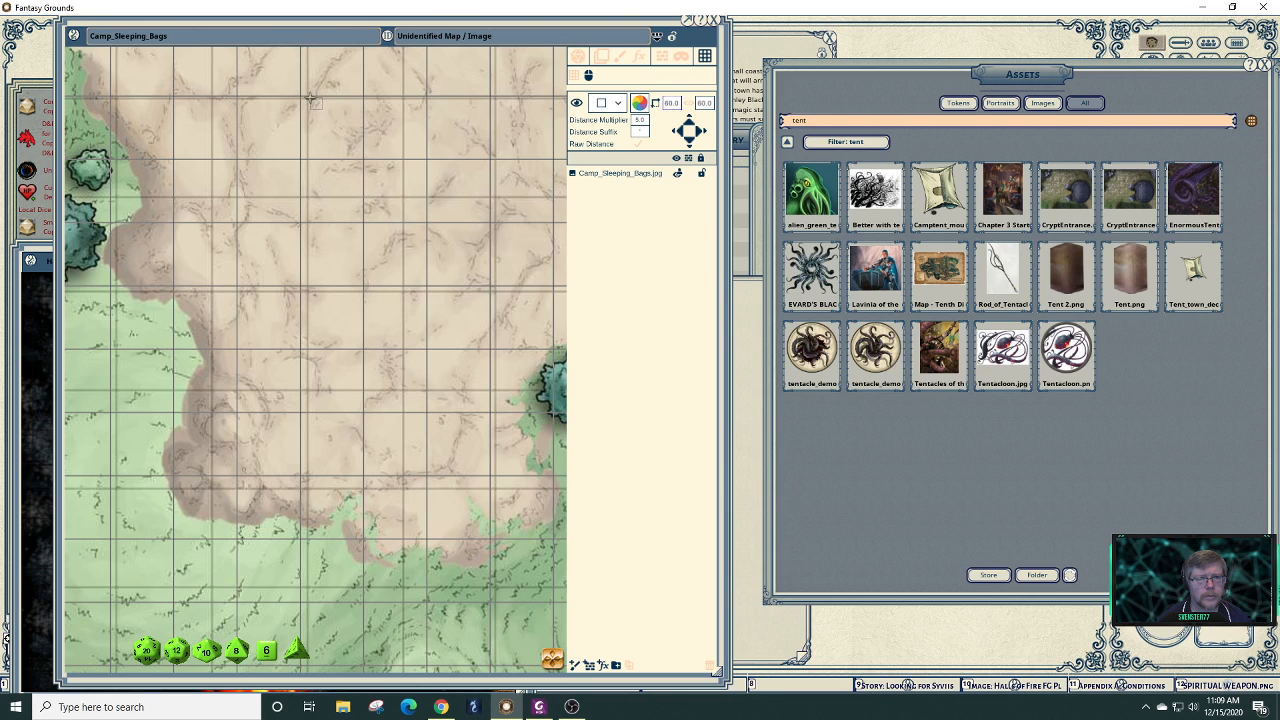
drag(310, 100, 404, 197)
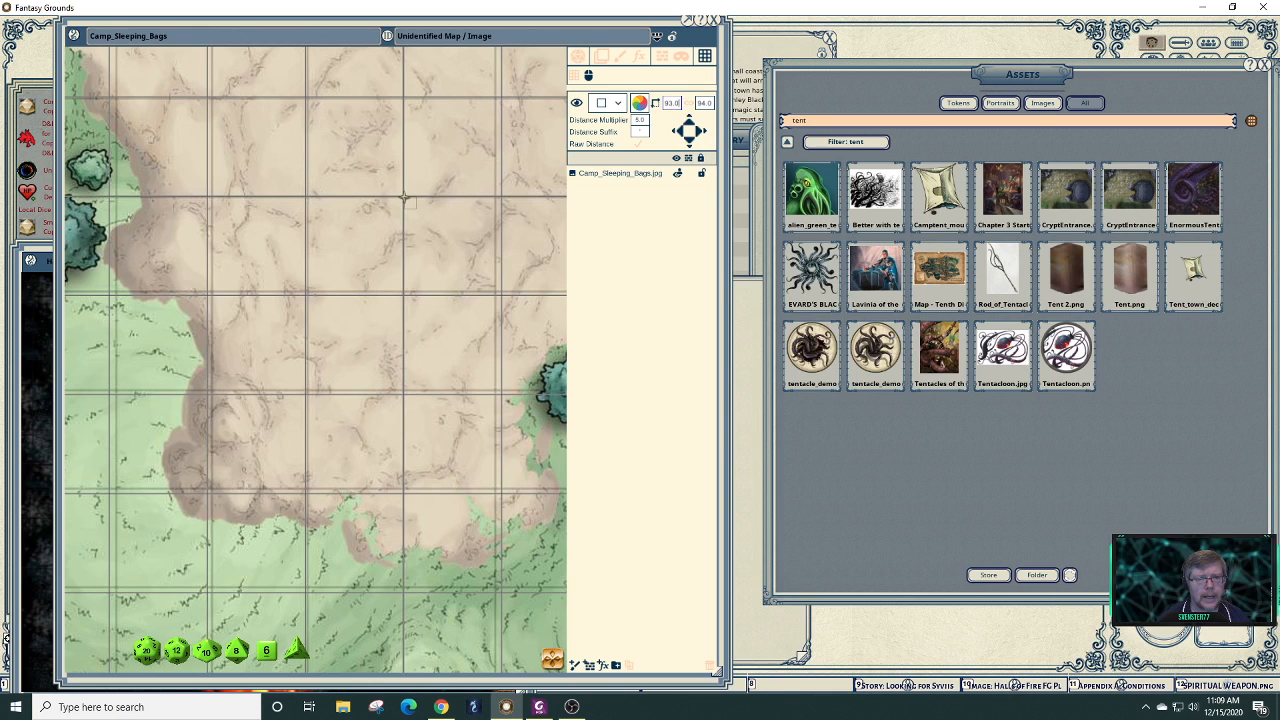
drag(404, 196, 403, 195)
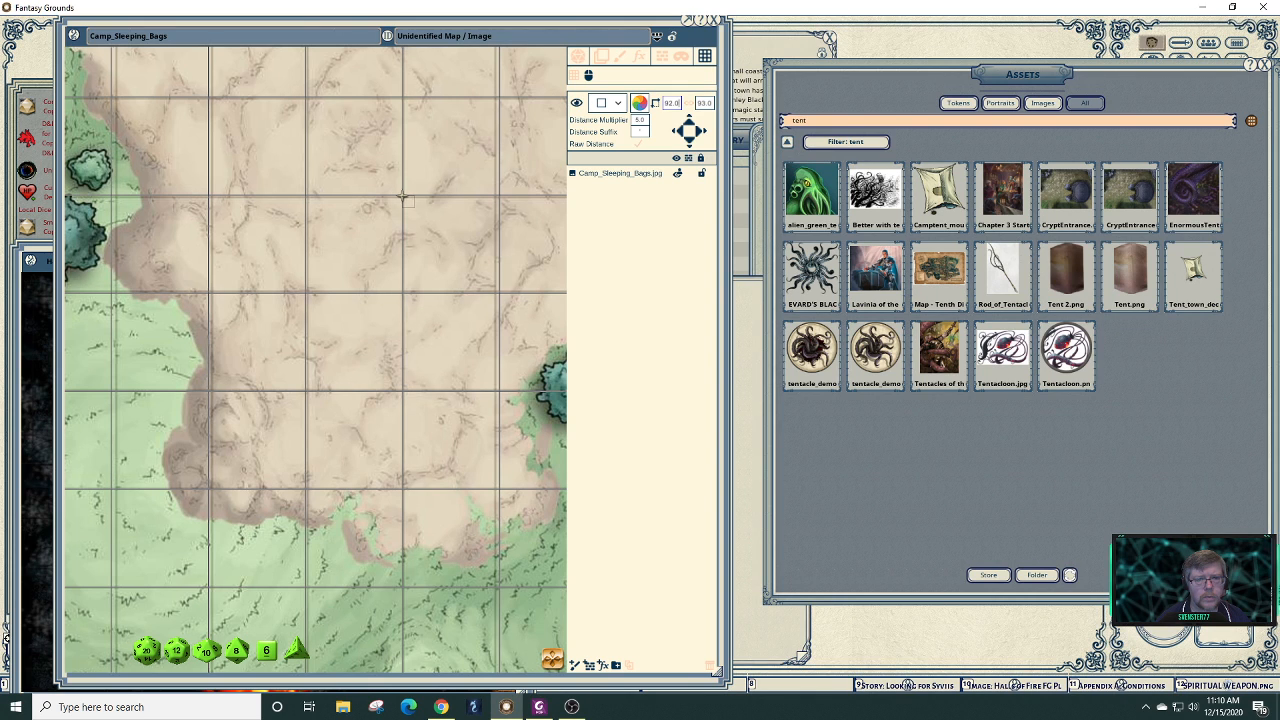
drag(403, 196, 403, 197)
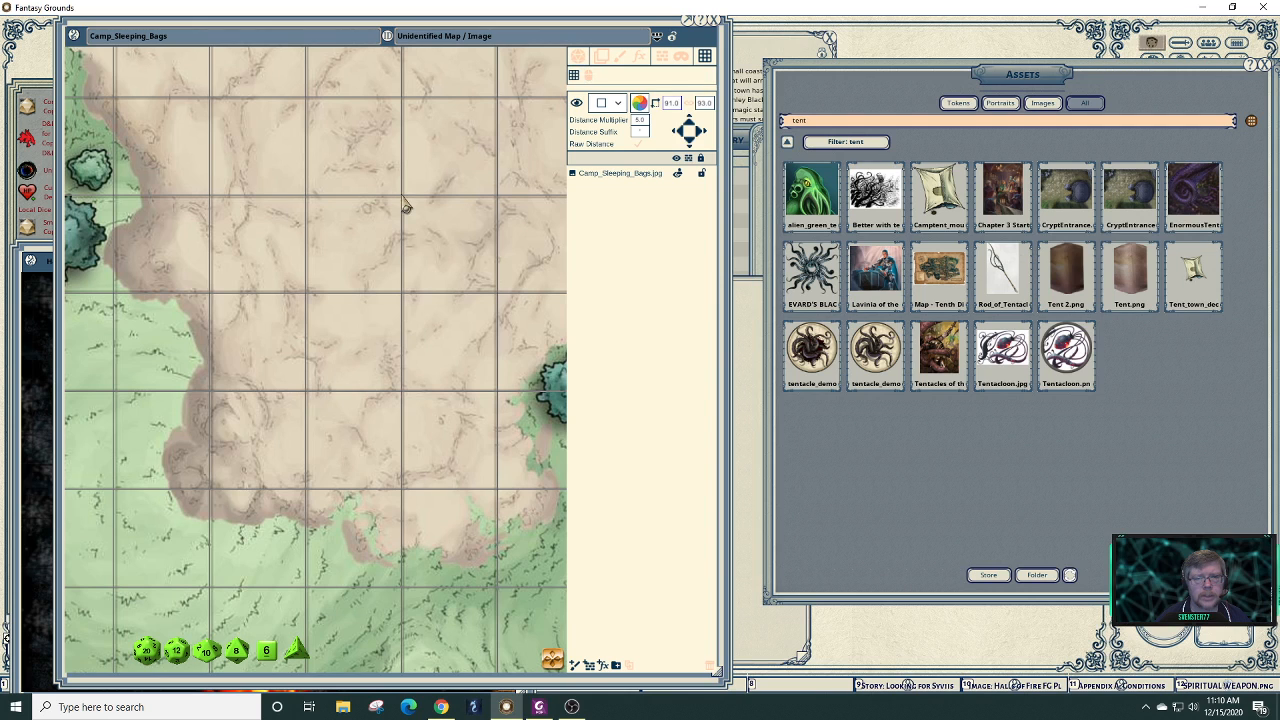
- Nudge the grid overlay to refine its position and set the cell width to 93
click(703, 134)
click(703, 134)
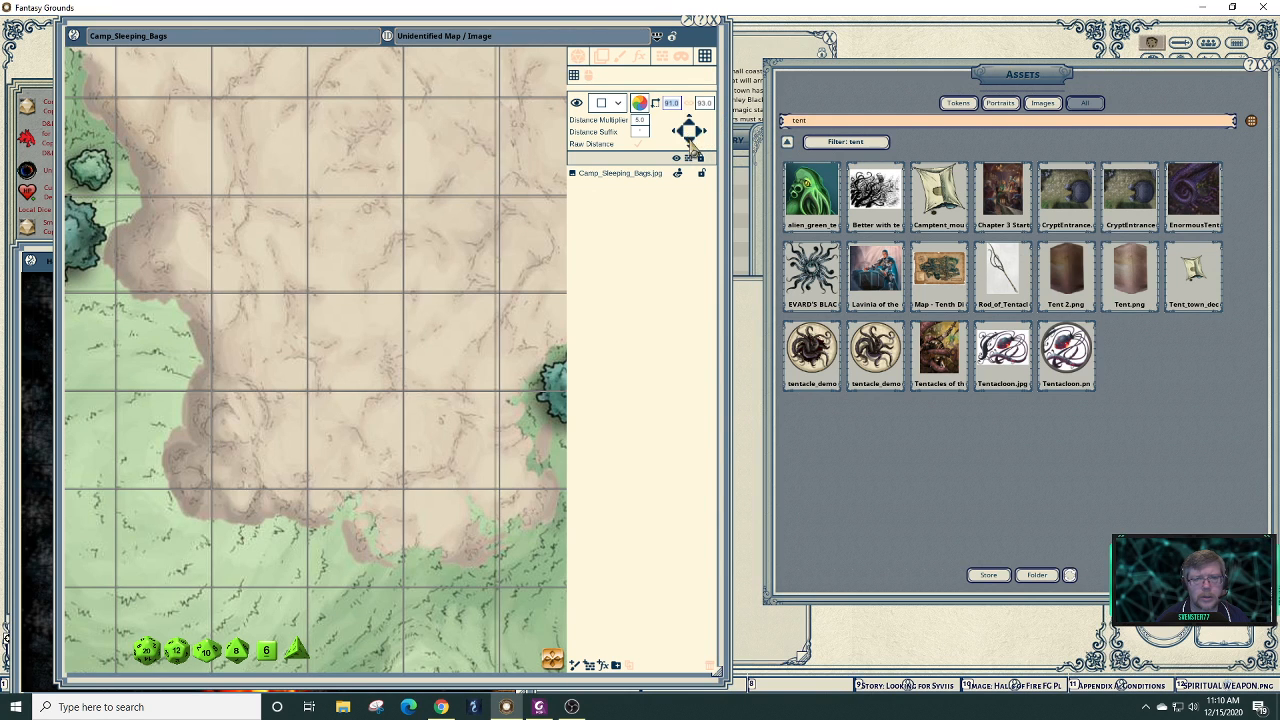
click(690, 142)
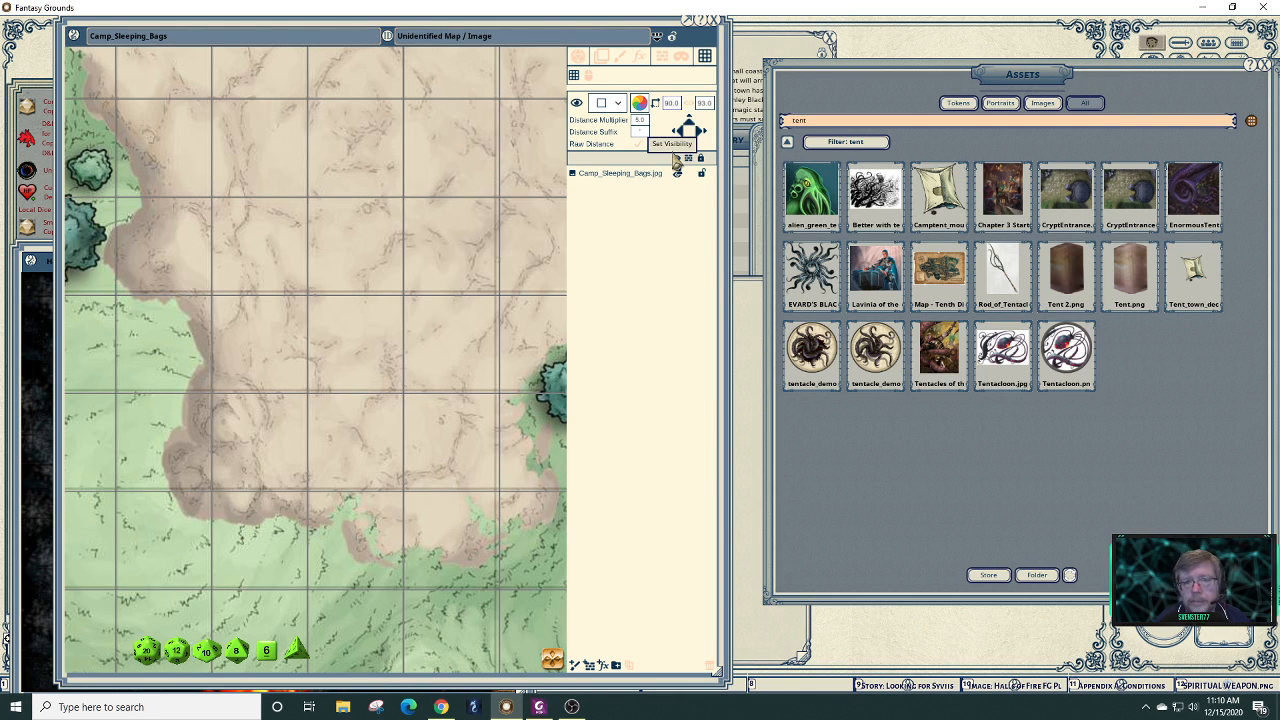
click(692, 116)
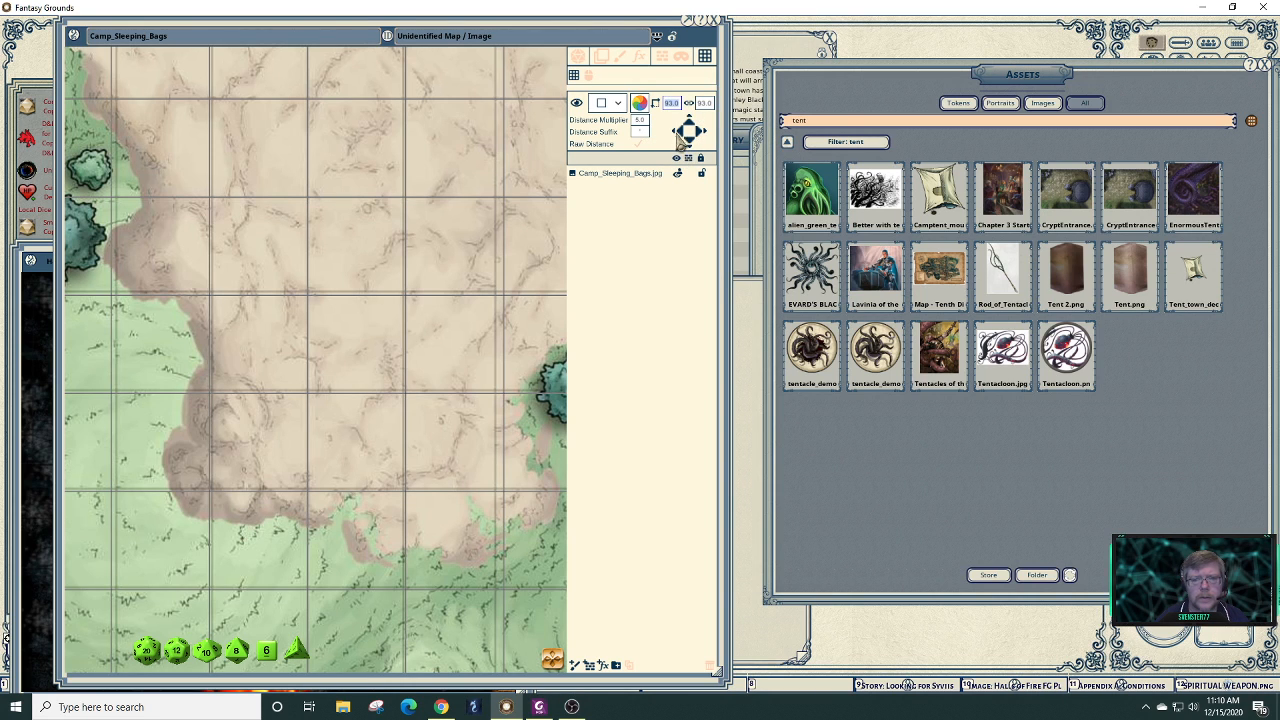
- Nudge the grid overlay left and right in small amounts to match its vertical lines to the printed squares
click(680, 132)
click(680, 132)
click(684, 138)
click(684, 138)
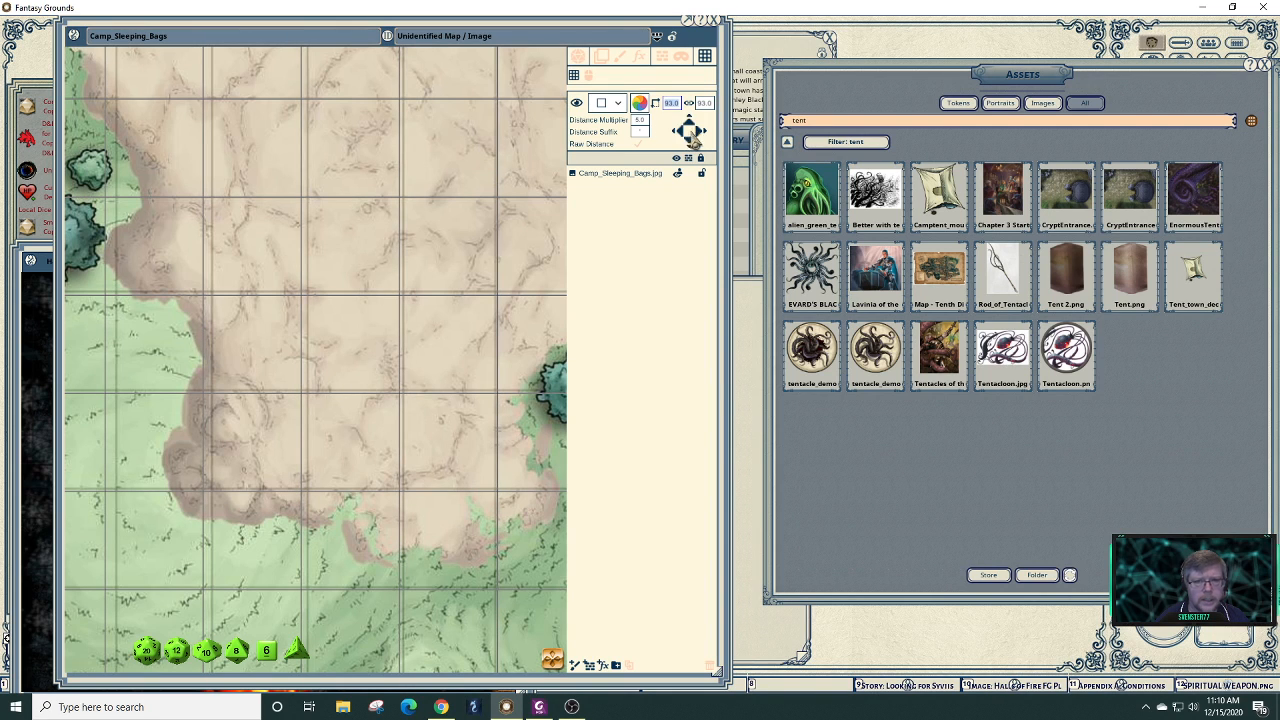
click(704, 138)
click(704, 138)
click(704, 138)
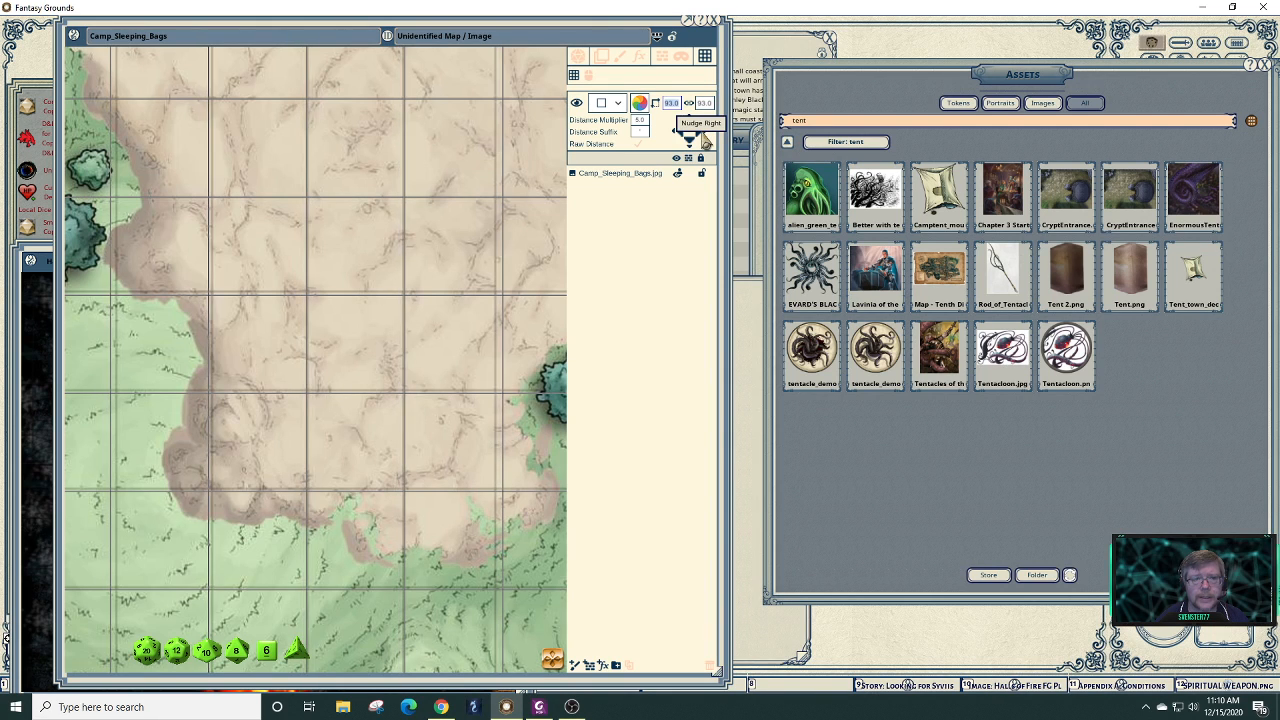
click(705, 140)
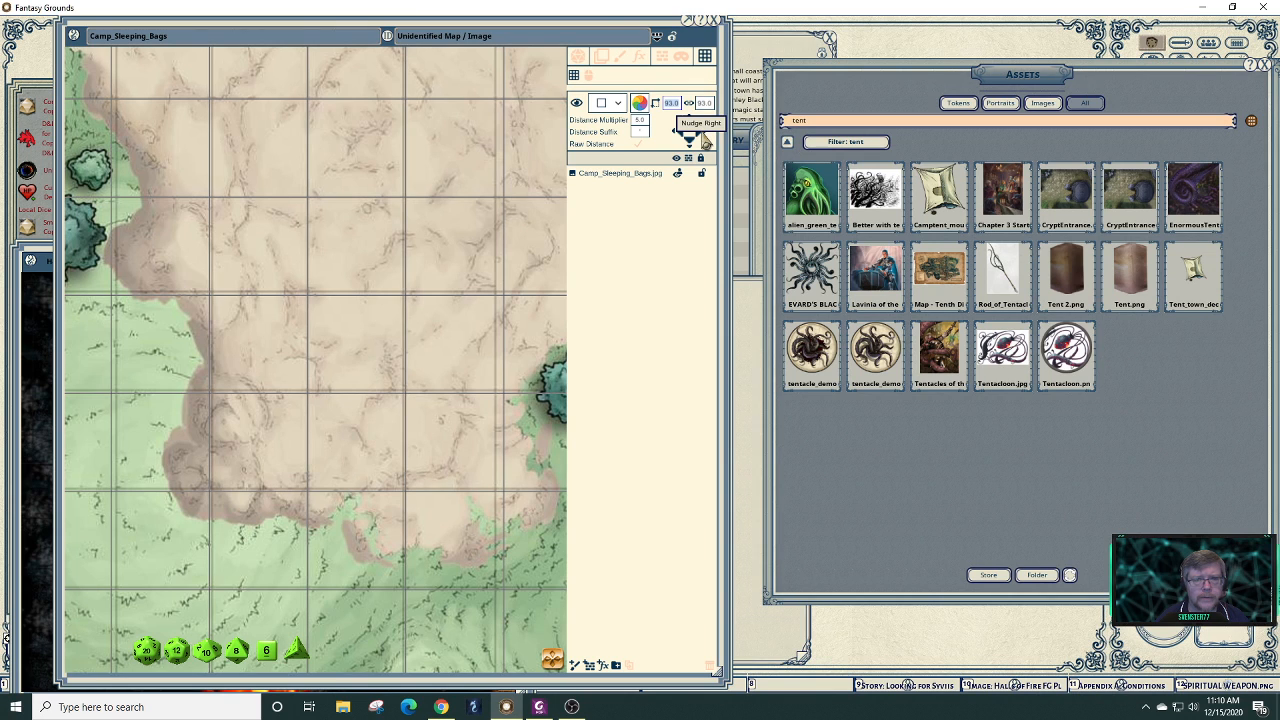
click(686, 139)
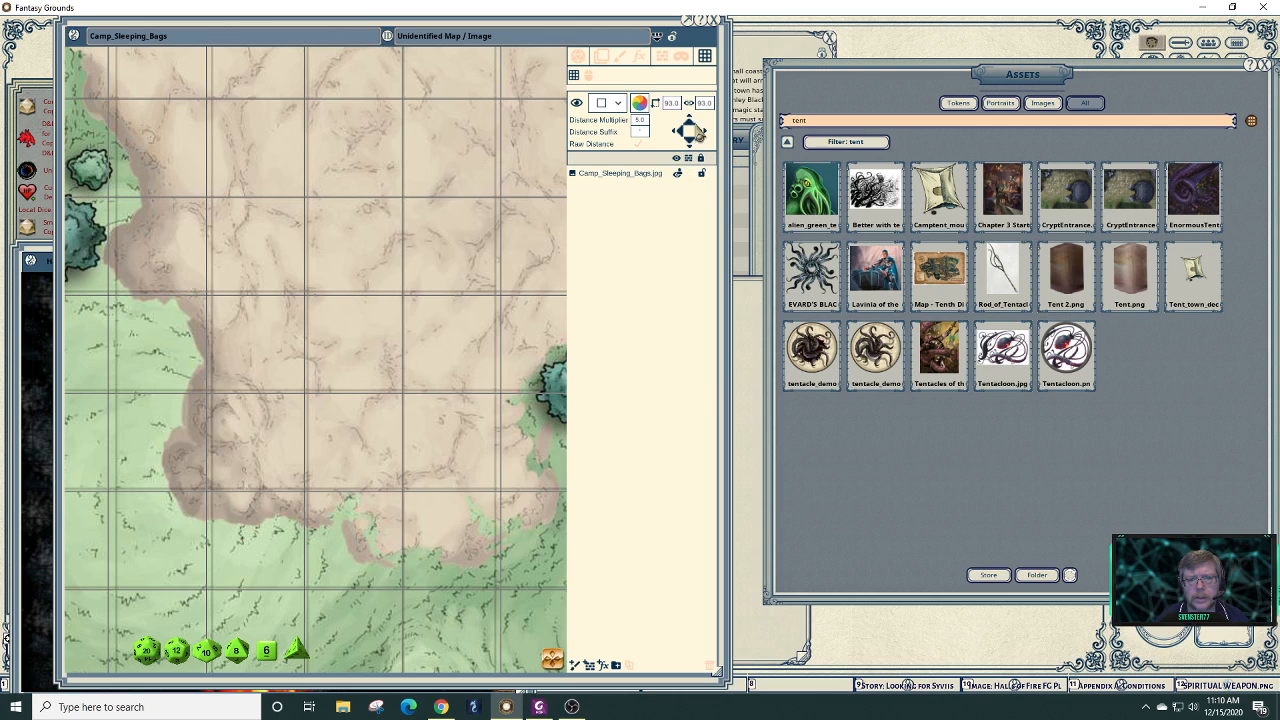
- Try a grid cell height of 90 on the Camp_Sleeping_Bags map
click(689, 103)
click(704, 104)
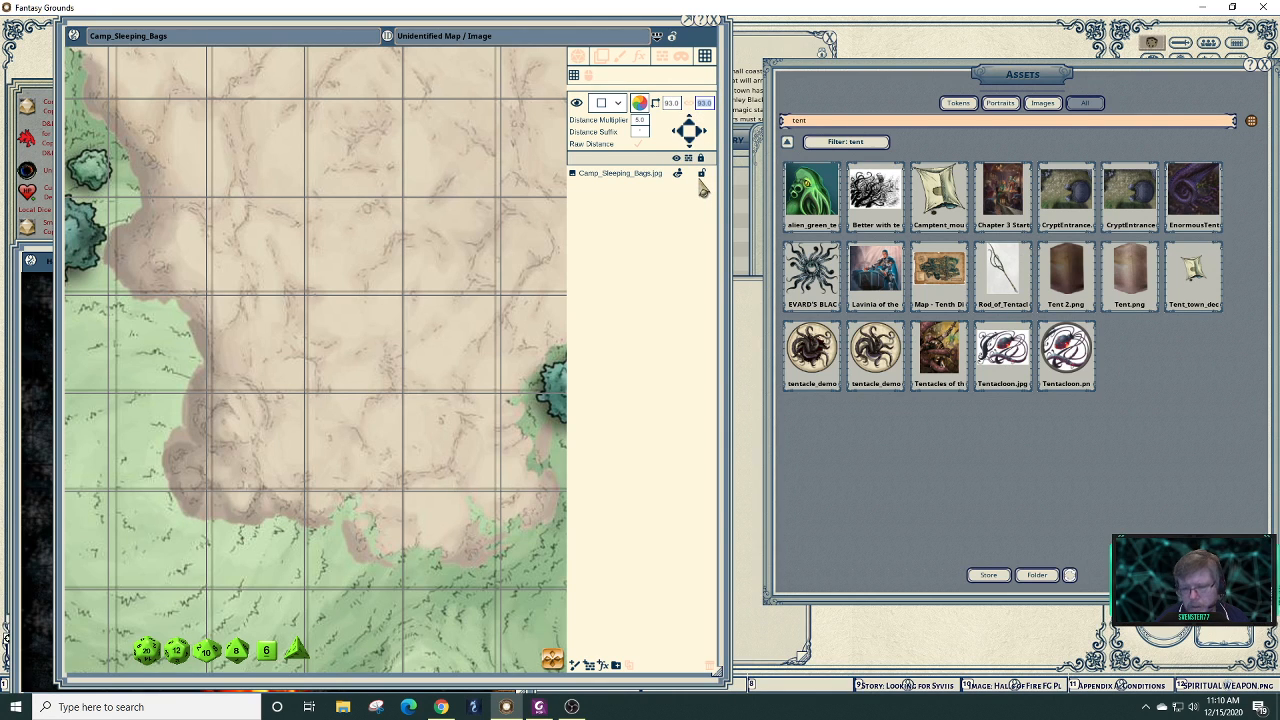
click(671, 104)
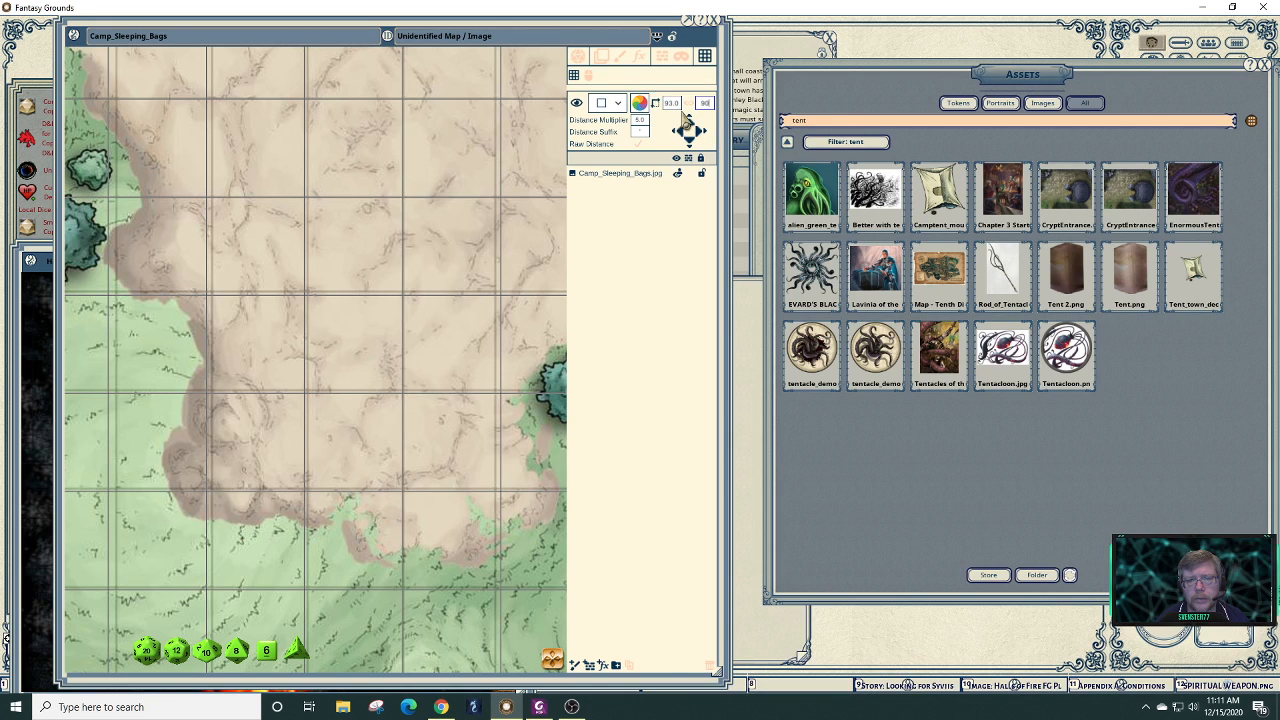
key(Return)
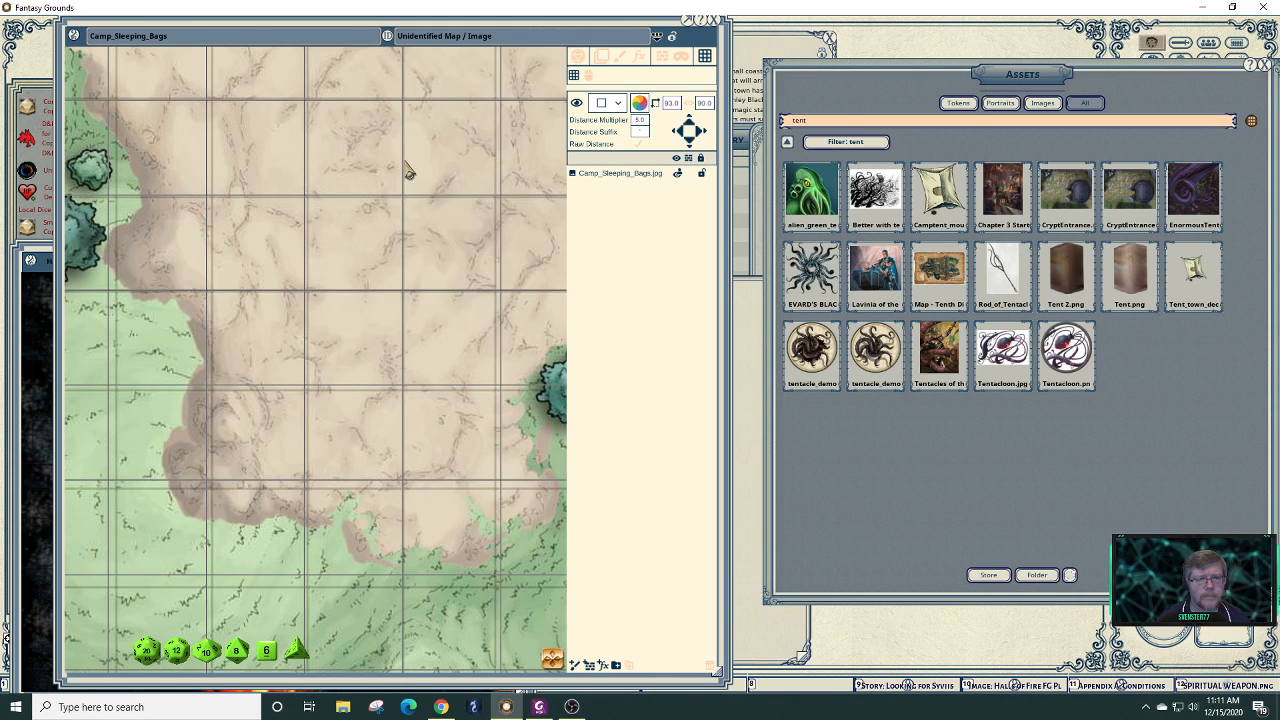
key(Tab)
text(93.1)
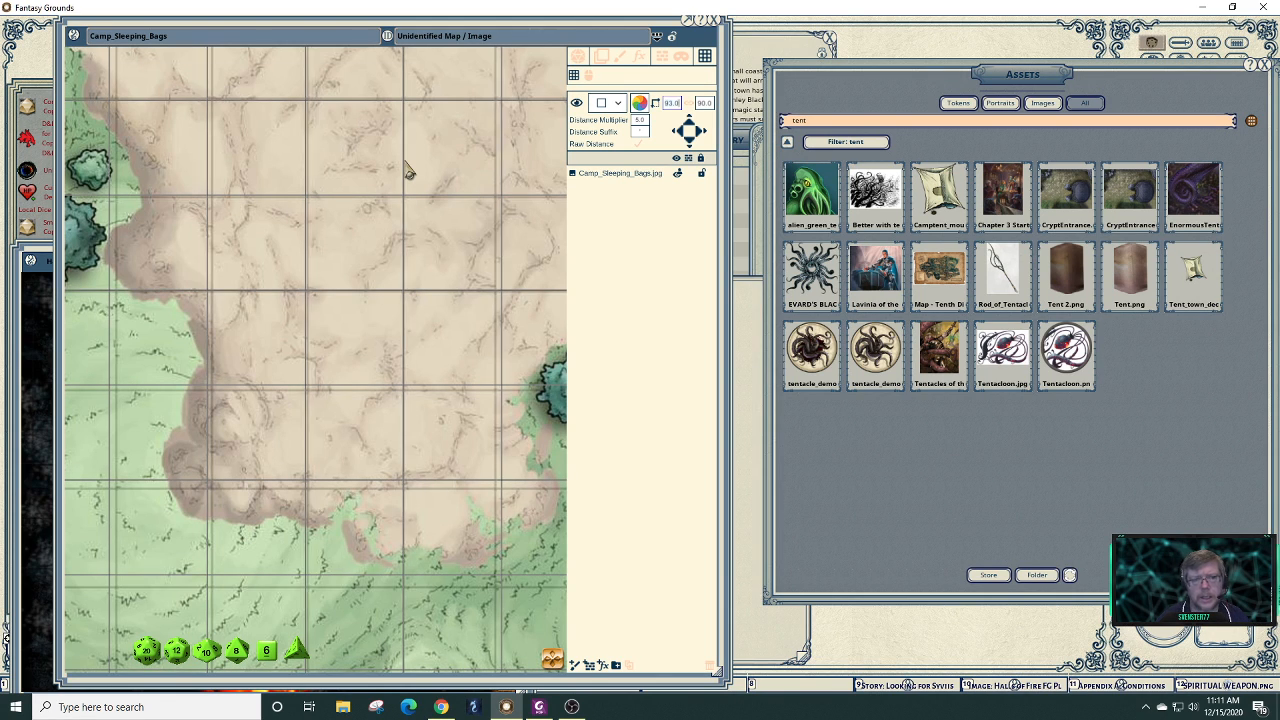
key(Return)
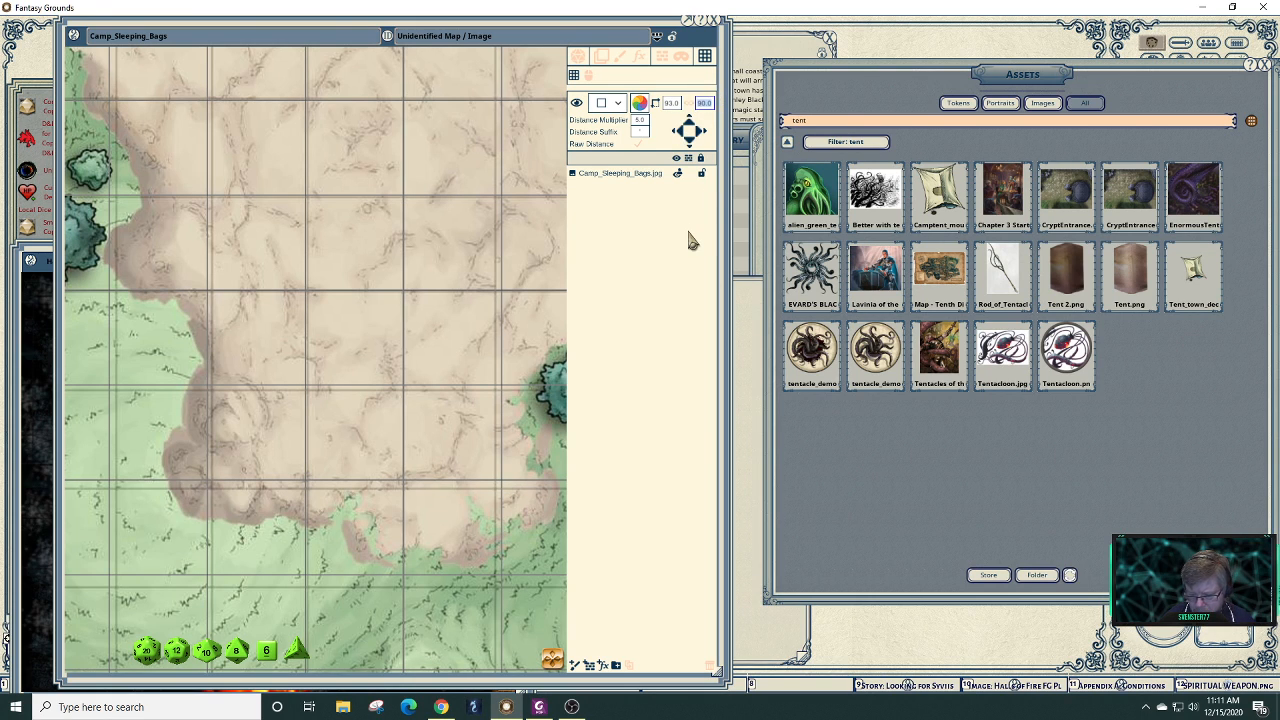
- Set the grid cell height to 95 and nudge the overlay up and to the right
text(95)
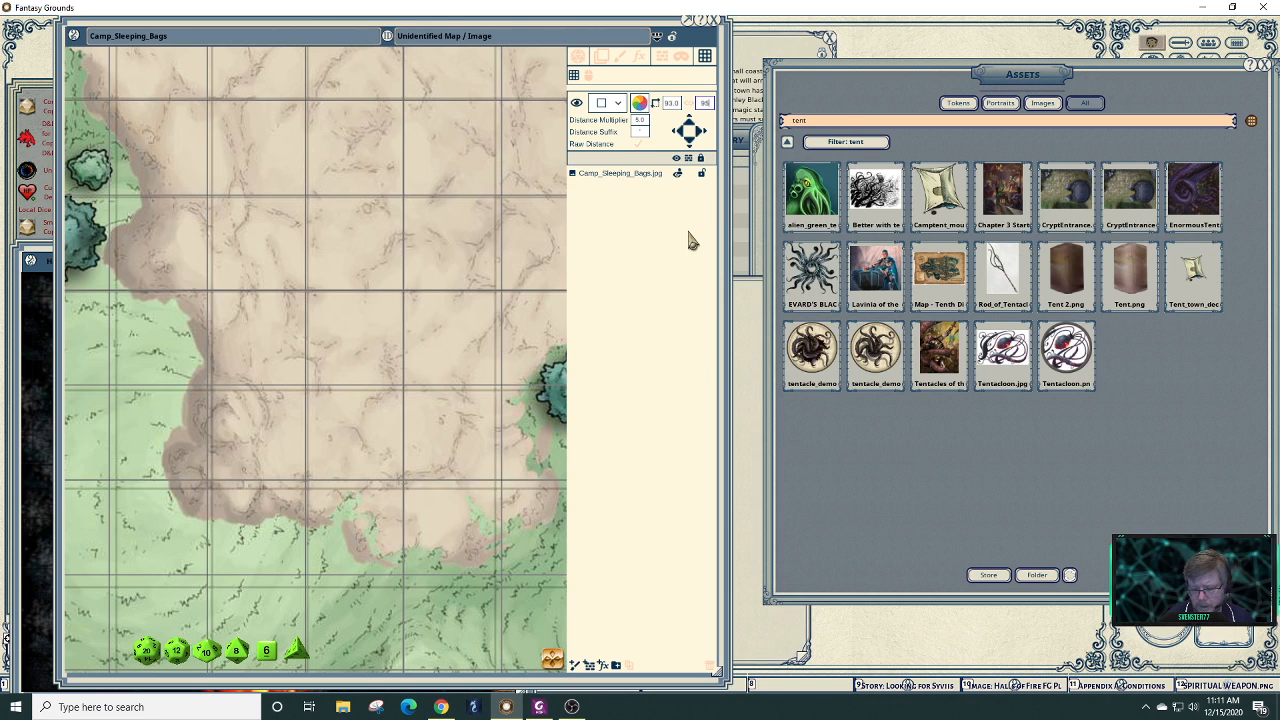
key(Tab)
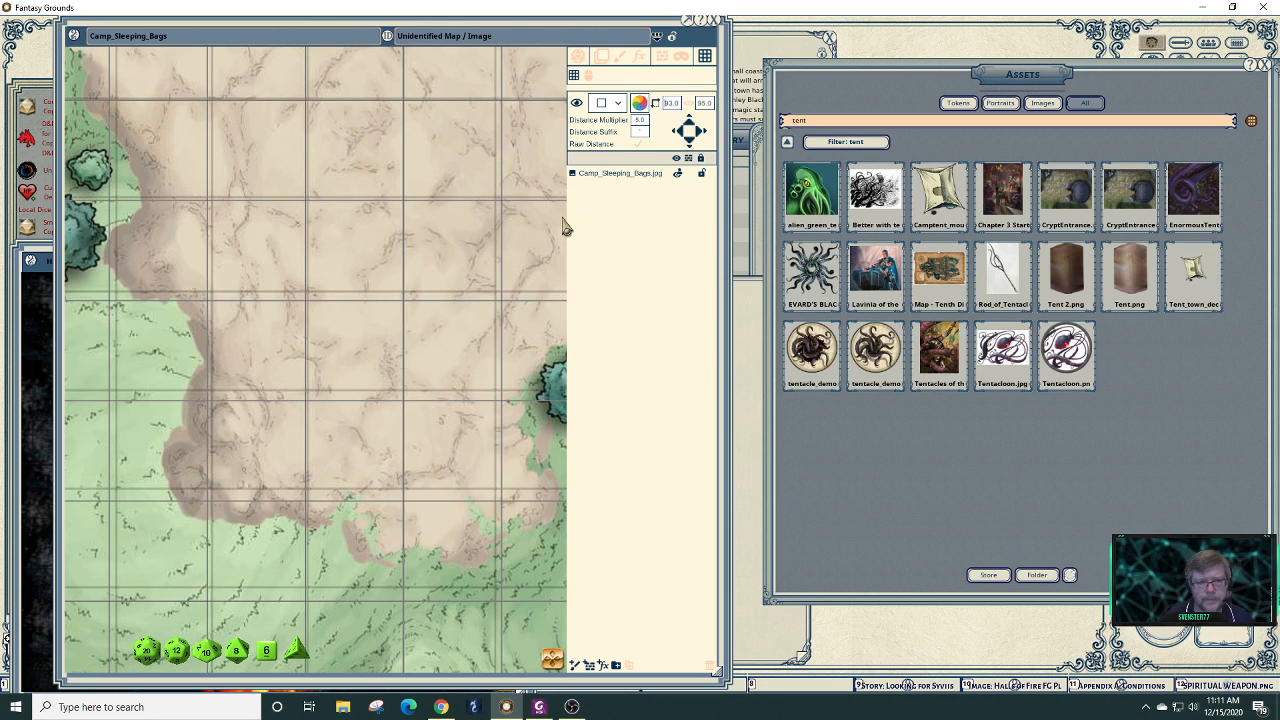
click(688, 128)
click(688, 129)
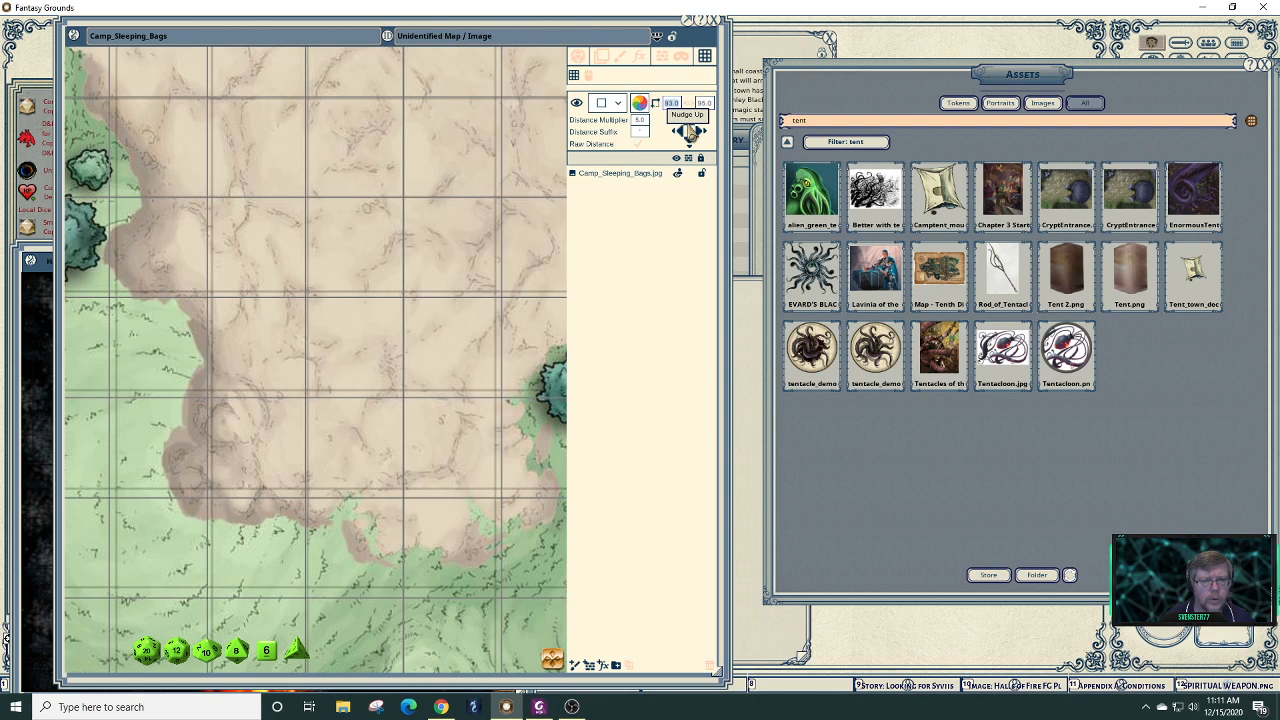
click(702, 136)
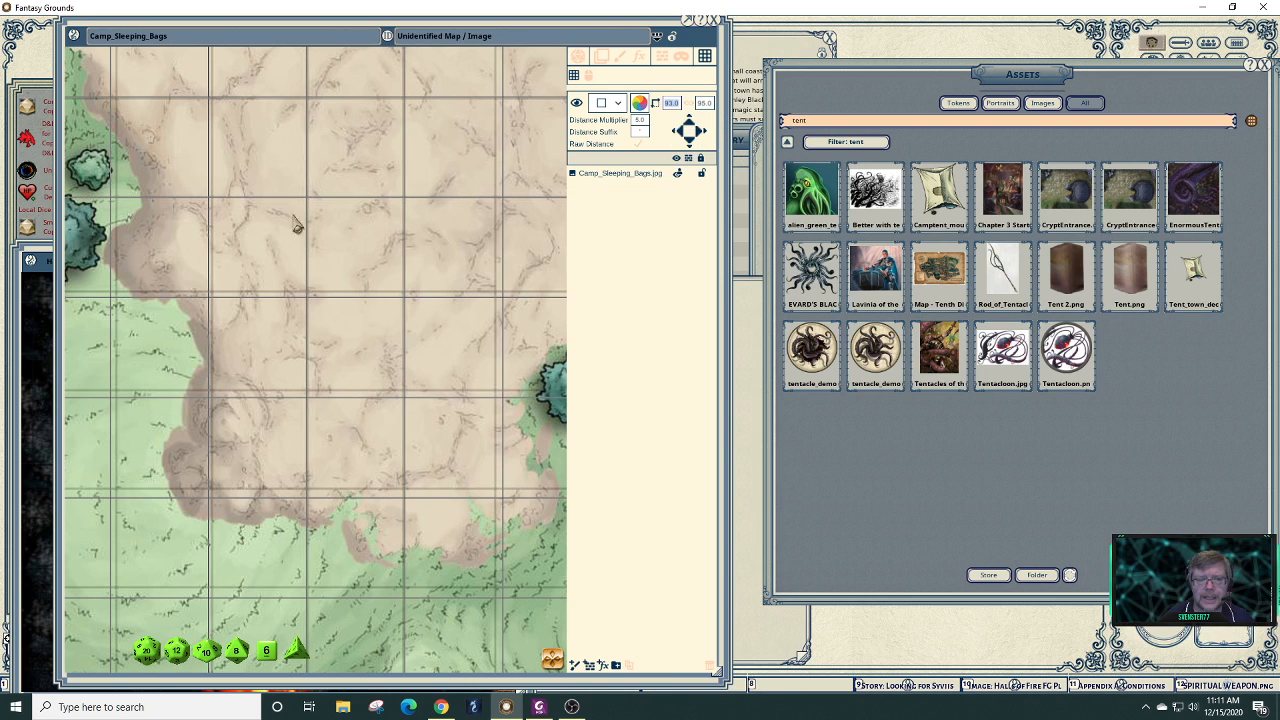
- Check the grid alignment across the whole camp map and try a cell width of 94
scroll(375, 215, down, 10)
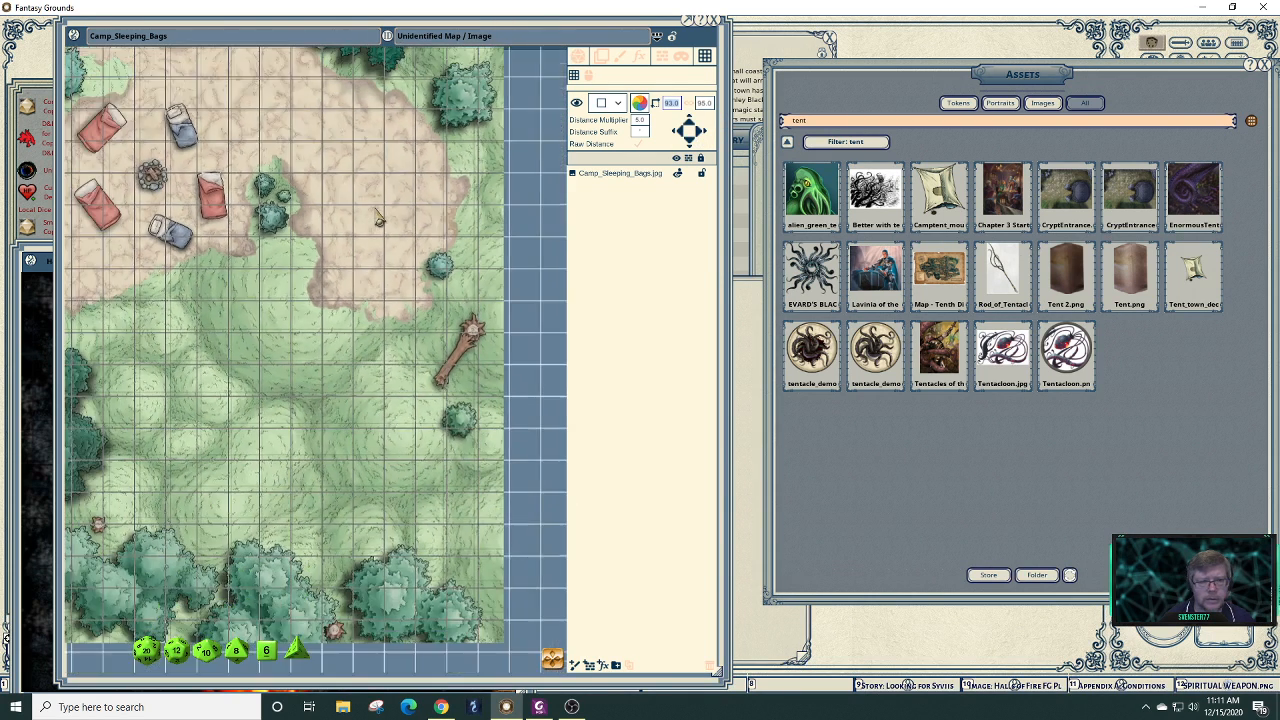
scroll(377, 215, down, 1)
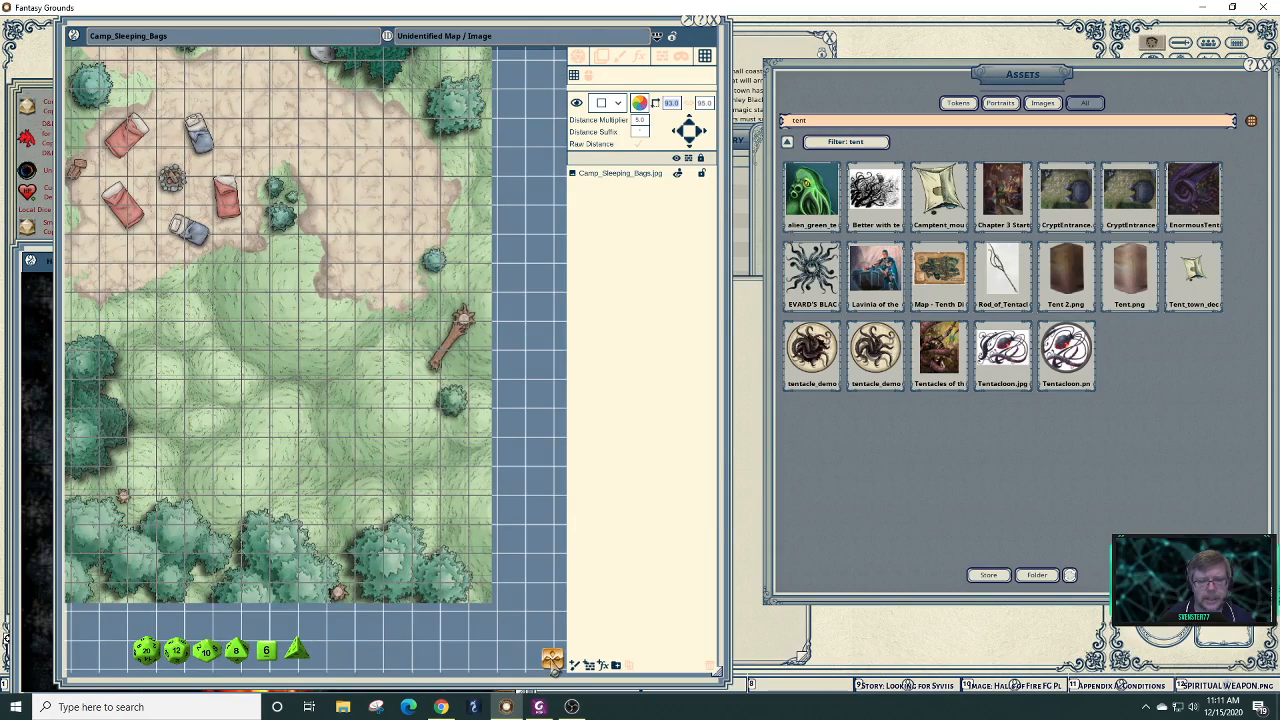
mouse_move(553, 665)
mouse_down()
mouse_move(549, 652)
mouse_move(546, 674)
mouse_up()
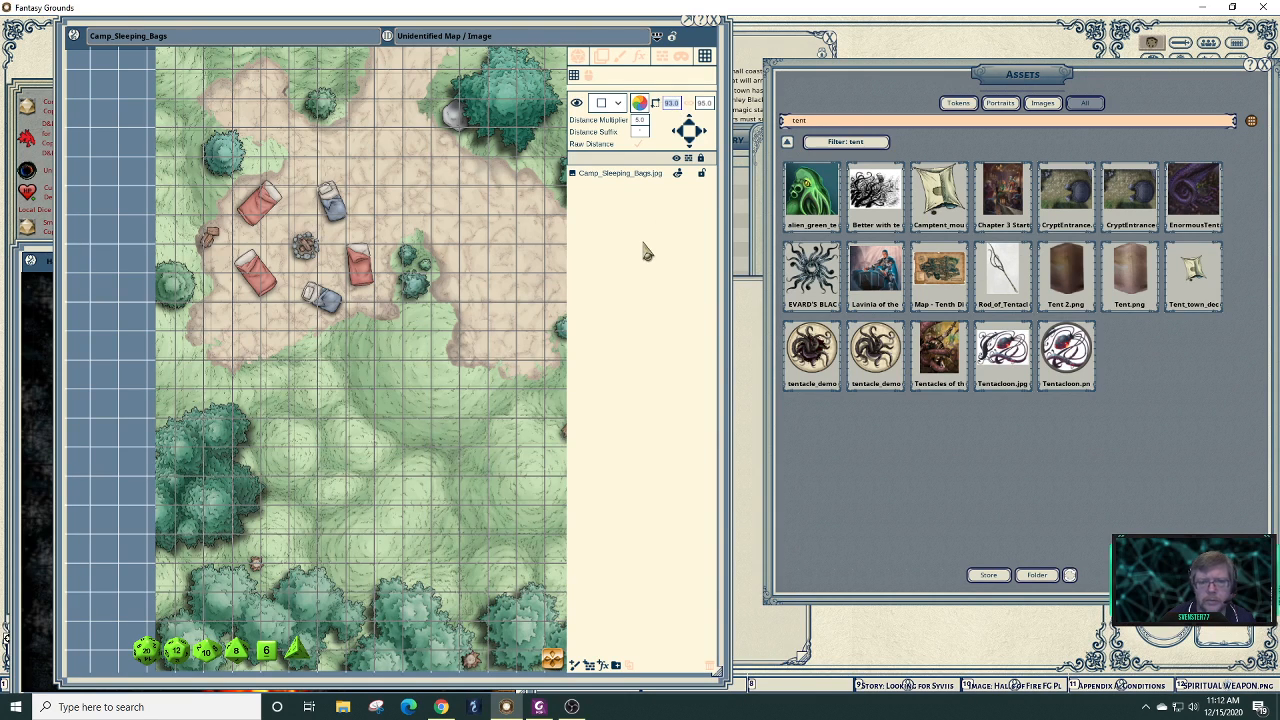
key(BackSpace)
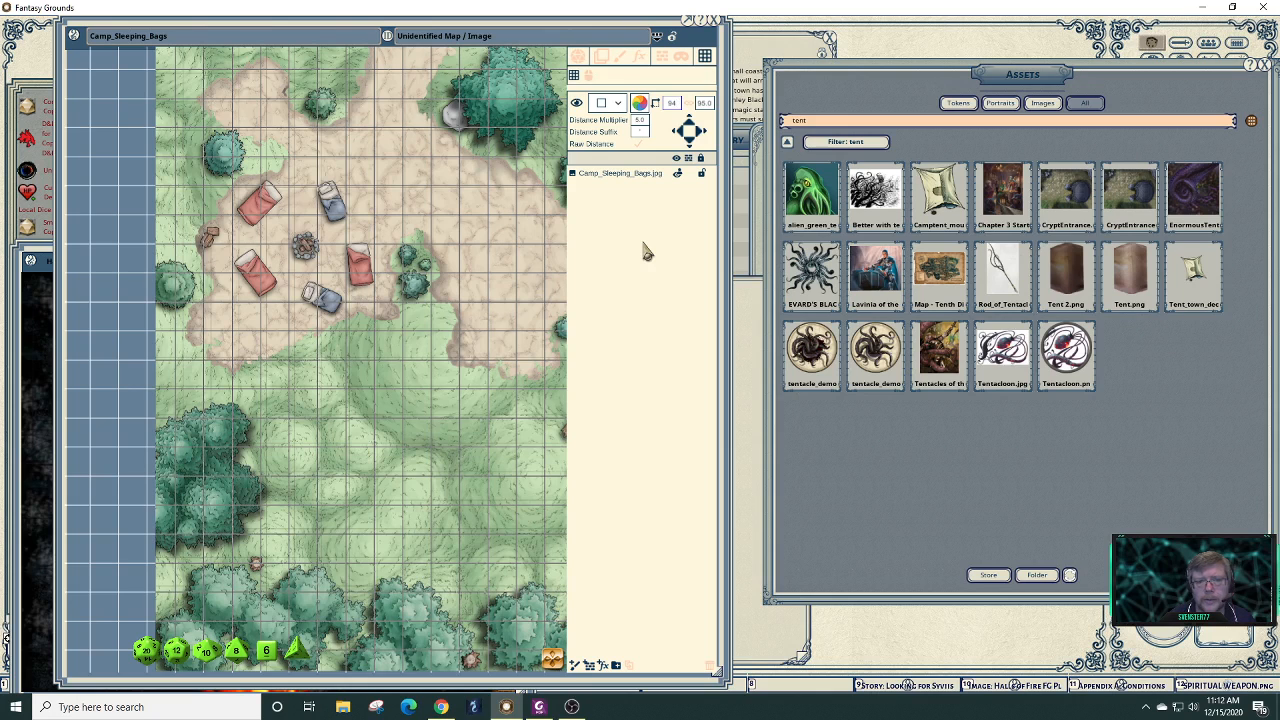
text(94)
key(Return)
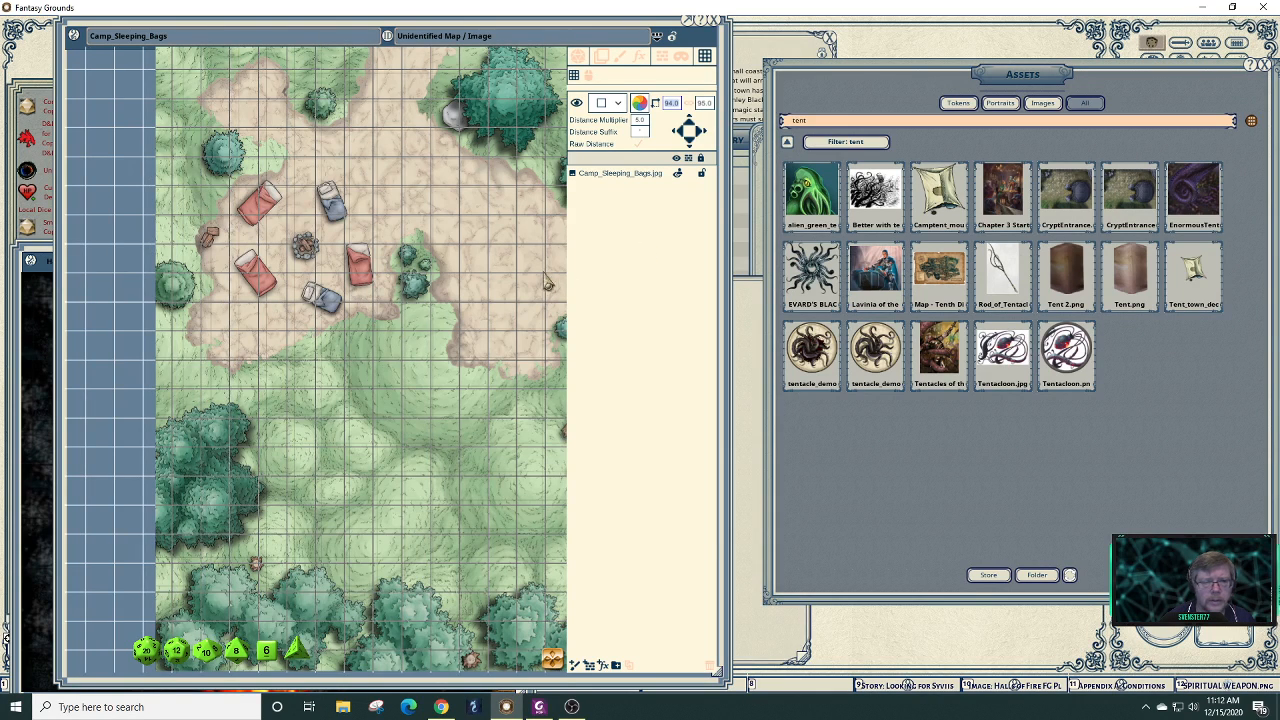
- Set the grid cell width to 90 and the cell height to 92
click(675, 131)
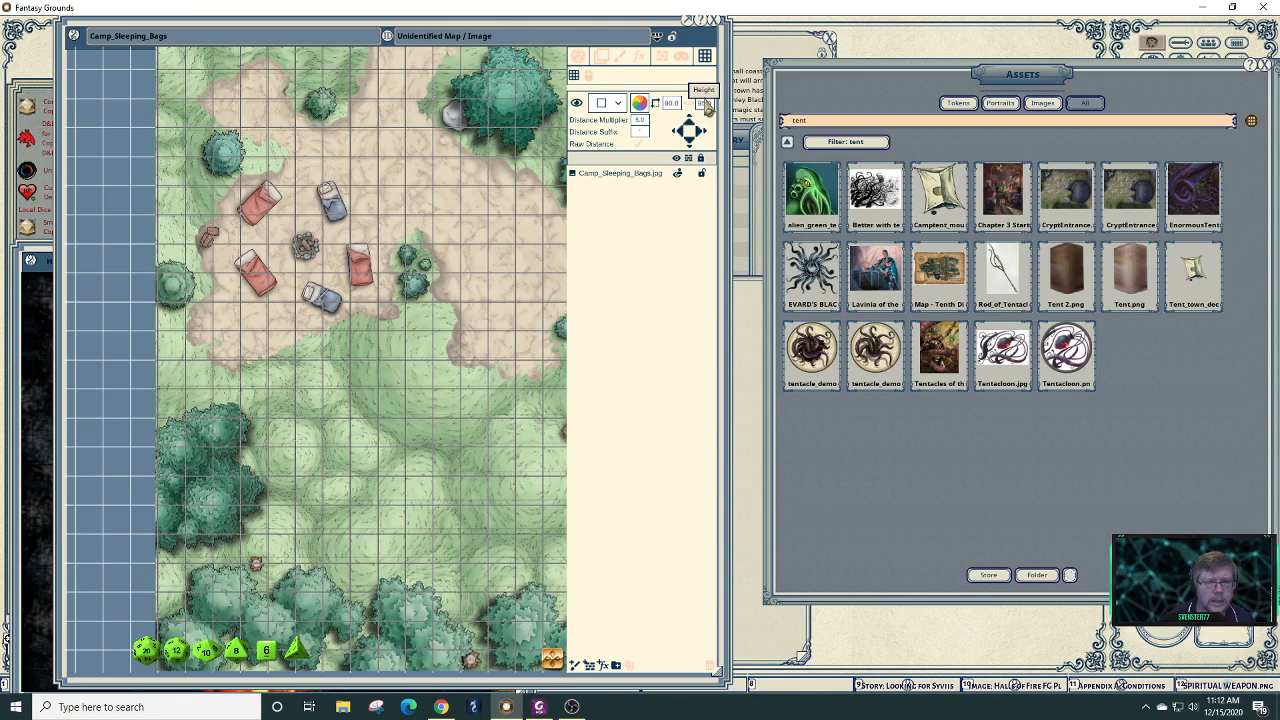
click(705, 103)
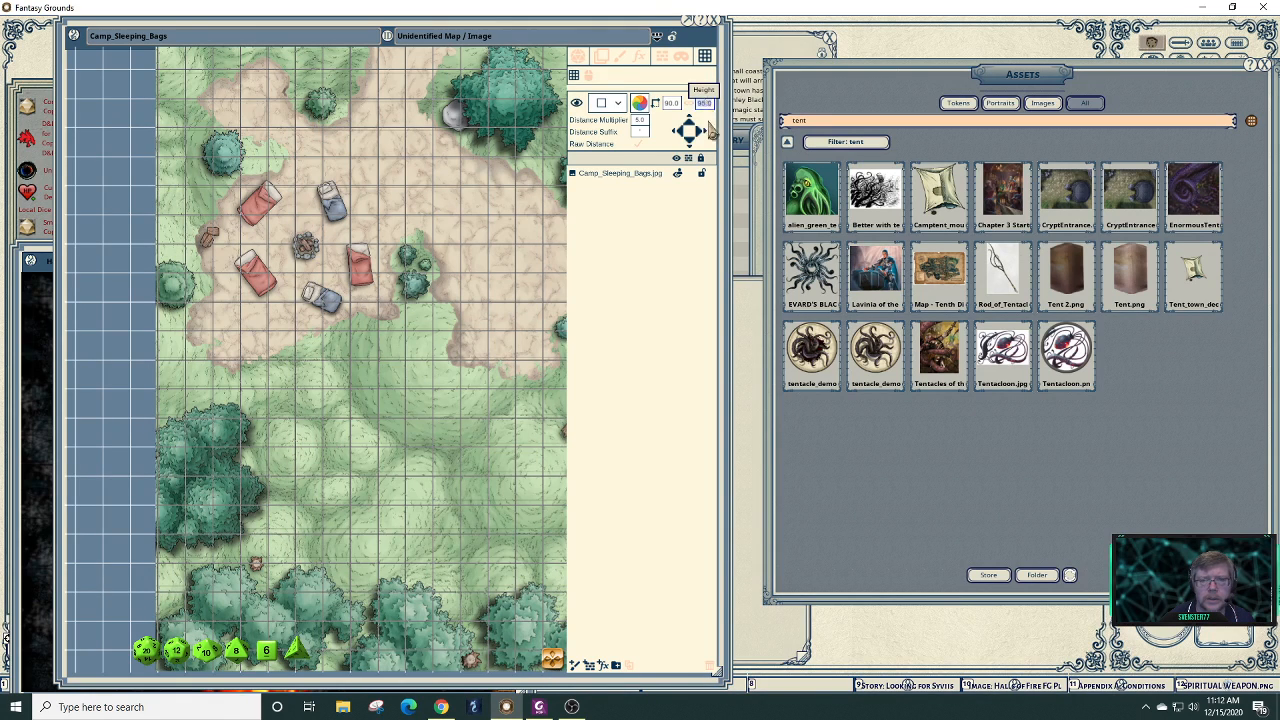
text(92)
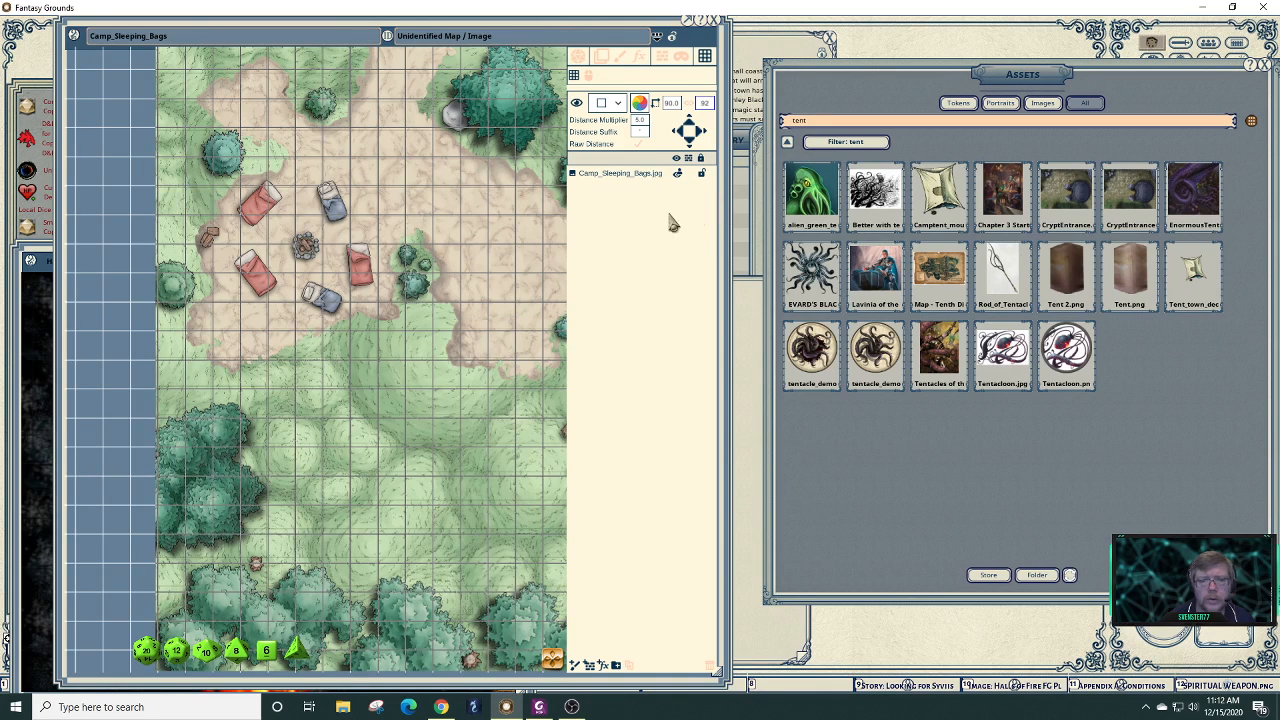
key(Tab)
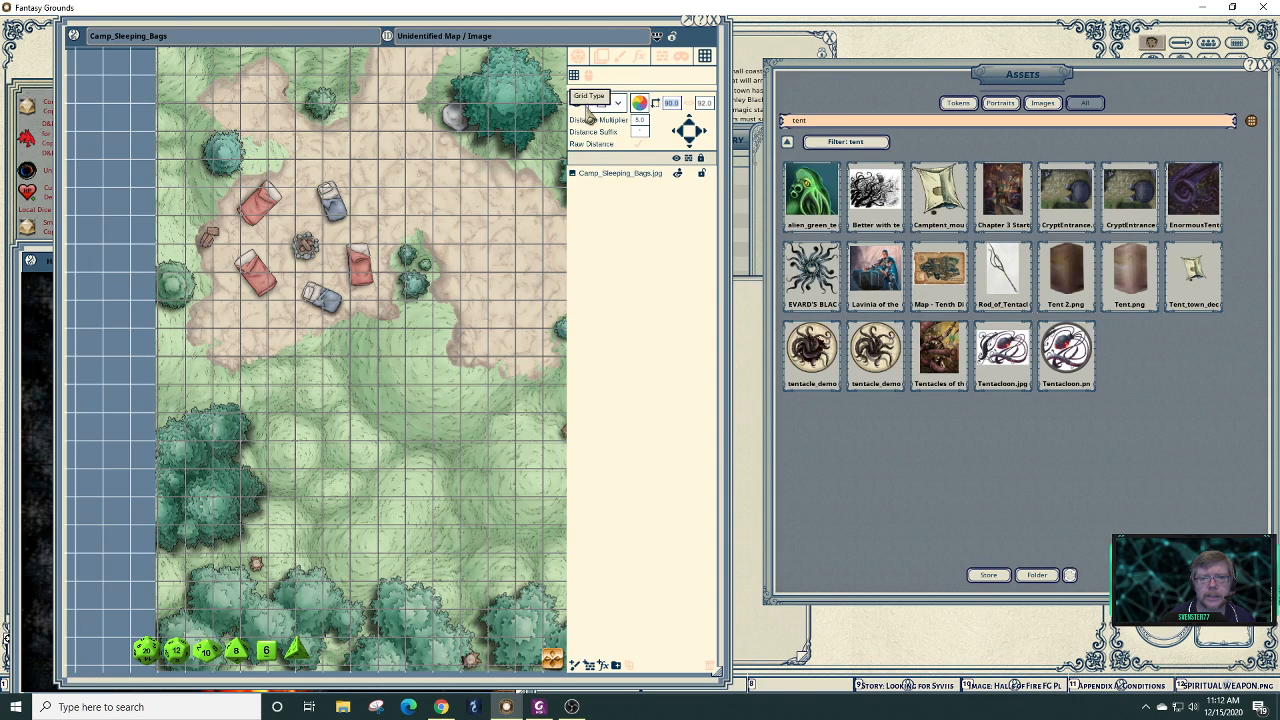
- Lower the alpha of the grid color so the overlay lines become faint on the map
click(641, 110)
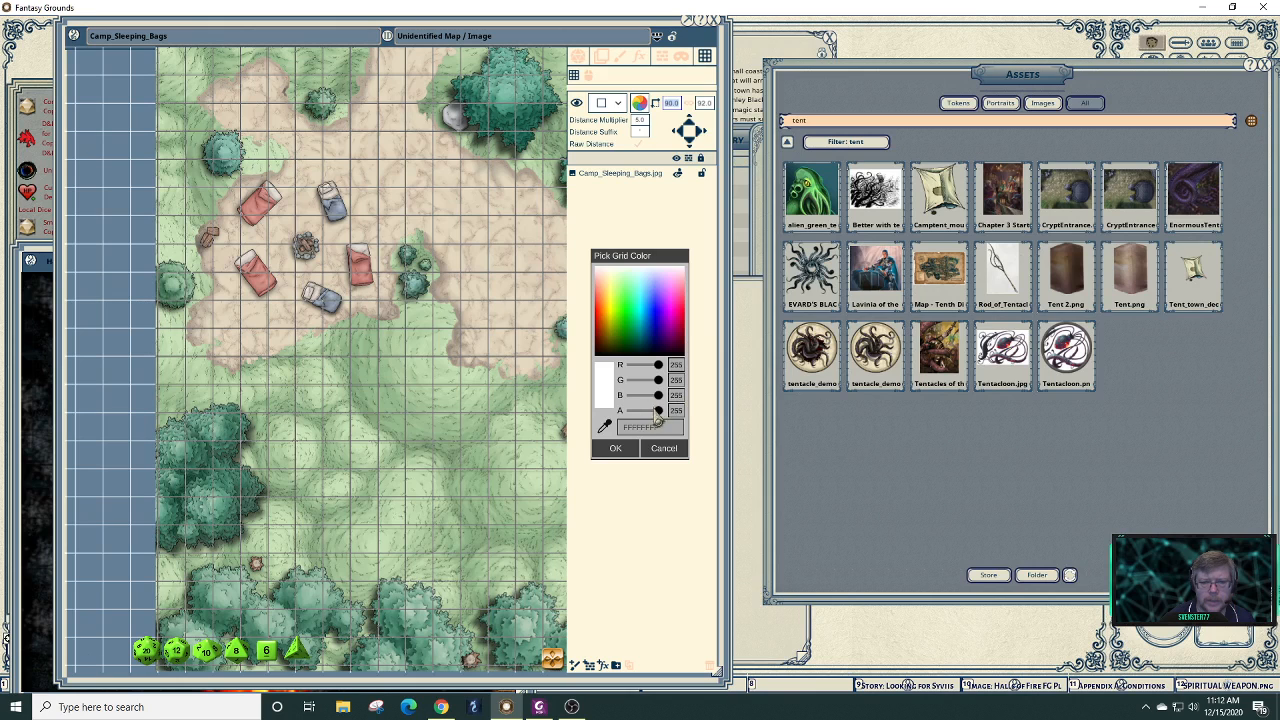
drag(658, 411, 632, 412)
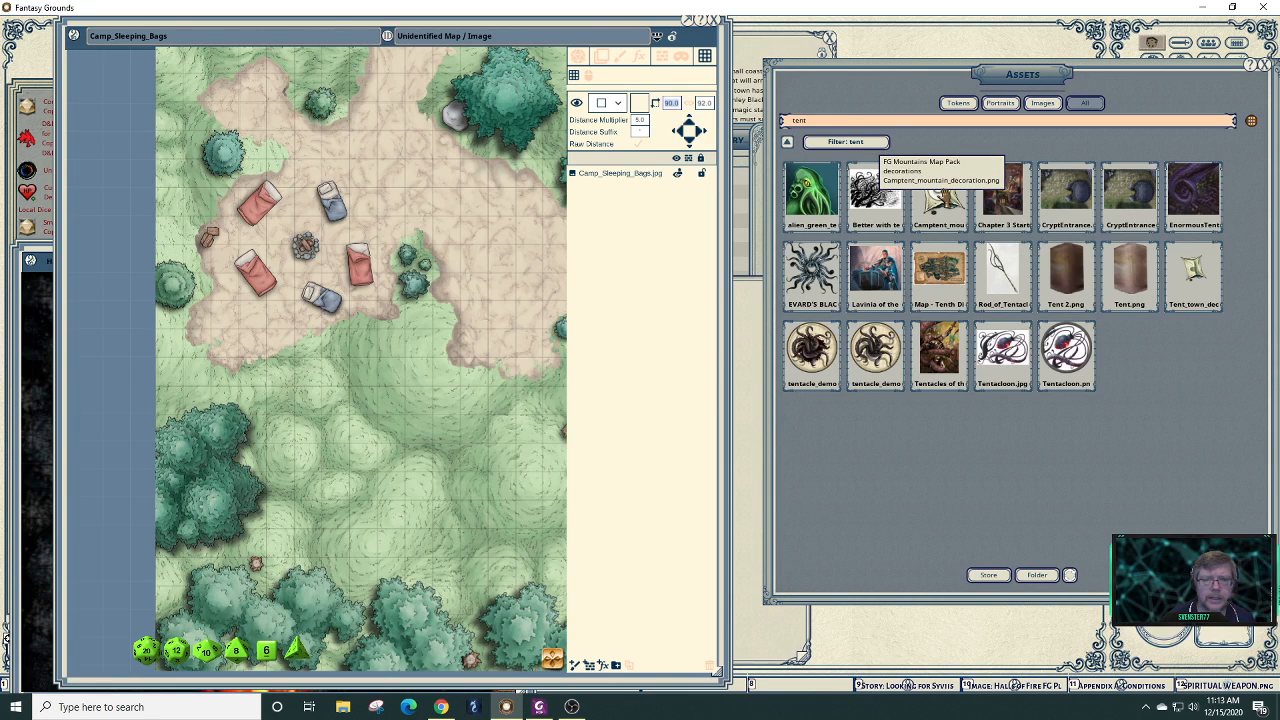
- Place the Camptent mountain decoration at size 1.5 by 1.5 over the blue sleeping bag north of the campfire and stretch it taller
click(601, 58)
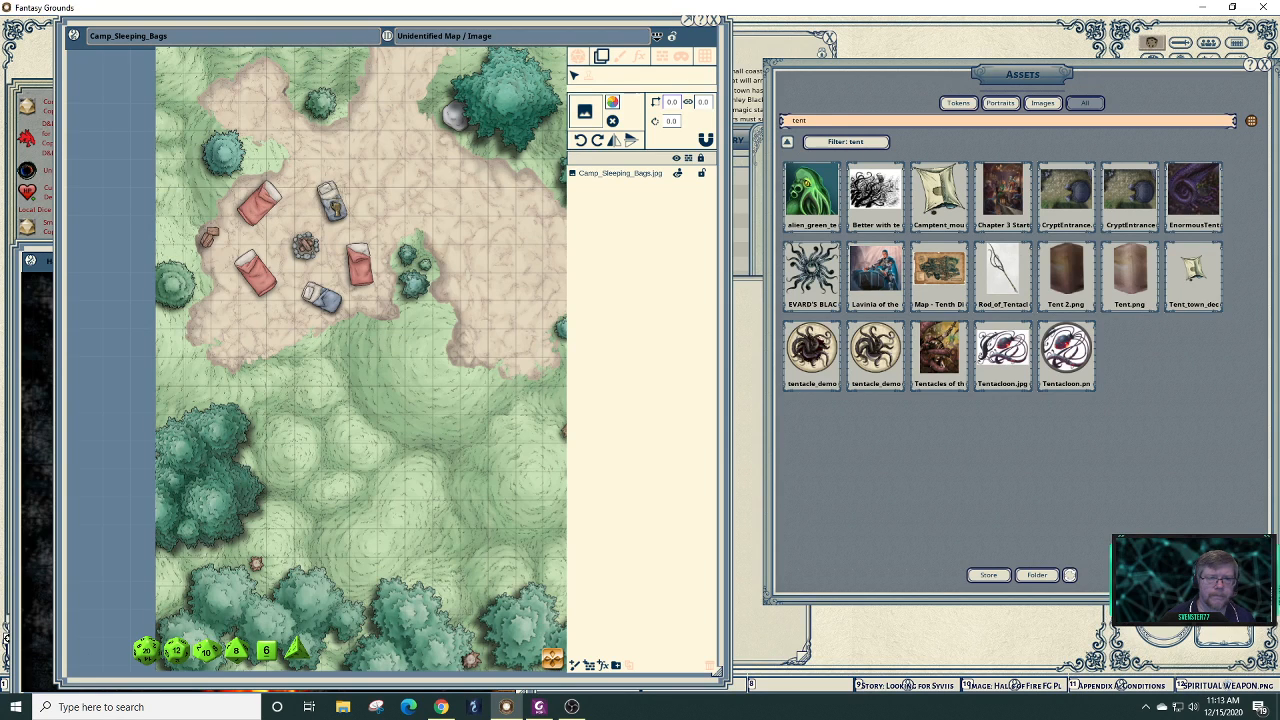
click(592, 115)
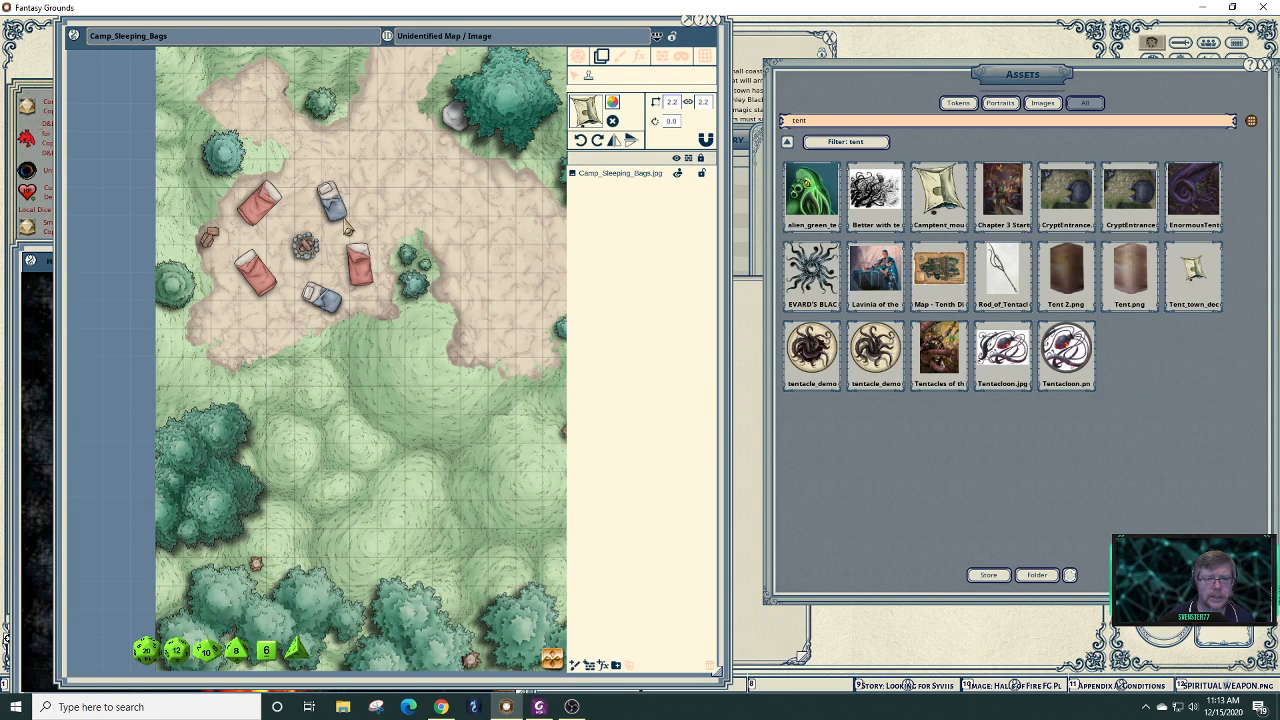
click(670, 102)
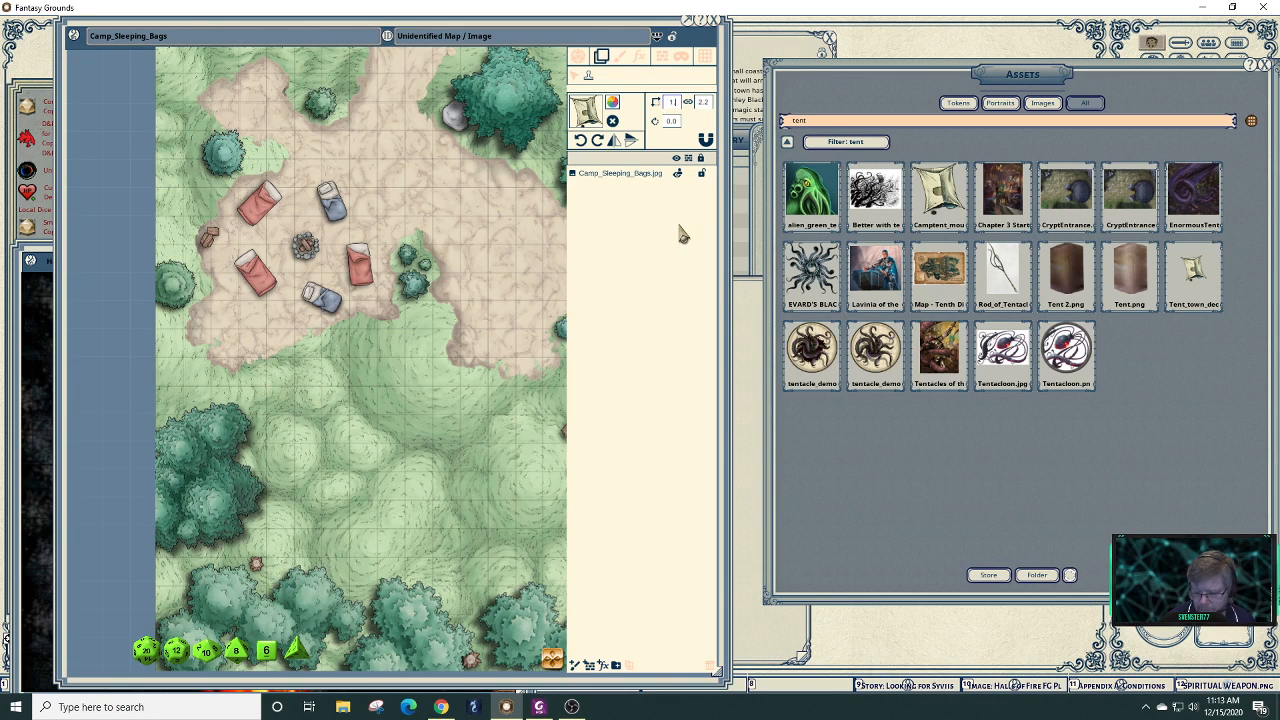
click(688, 102)
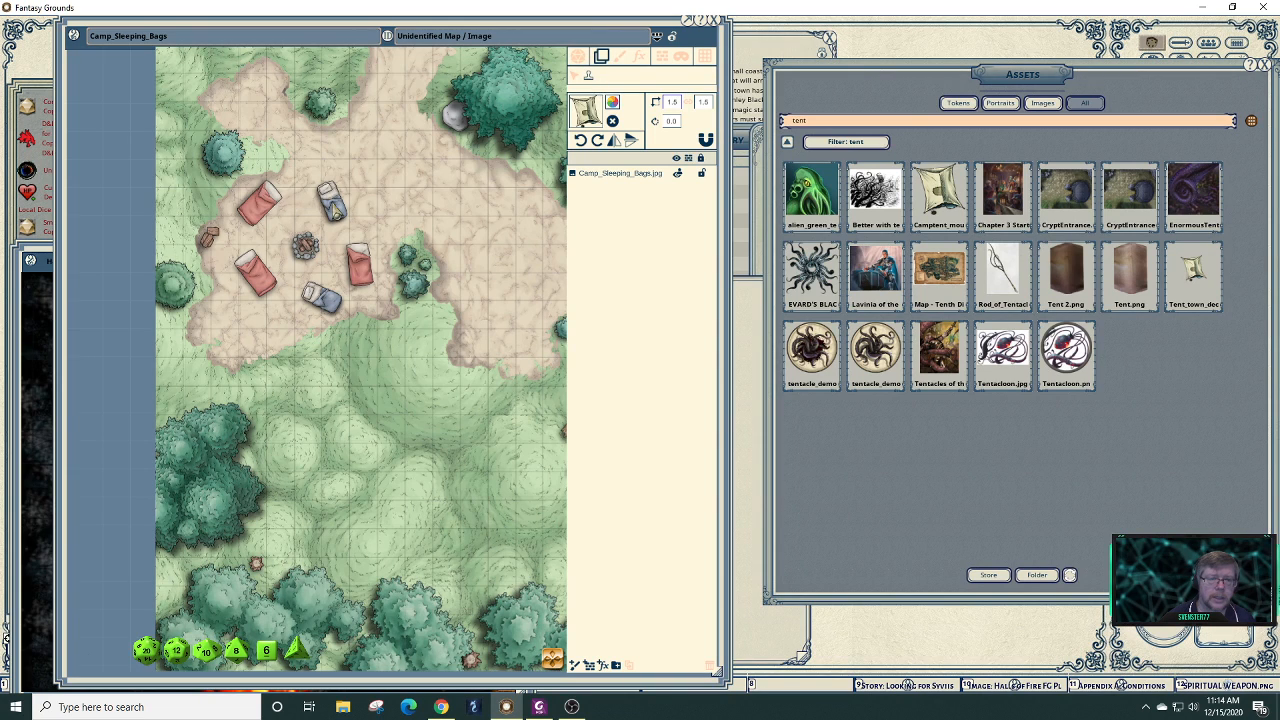
drag(333, 207, 335, 202)
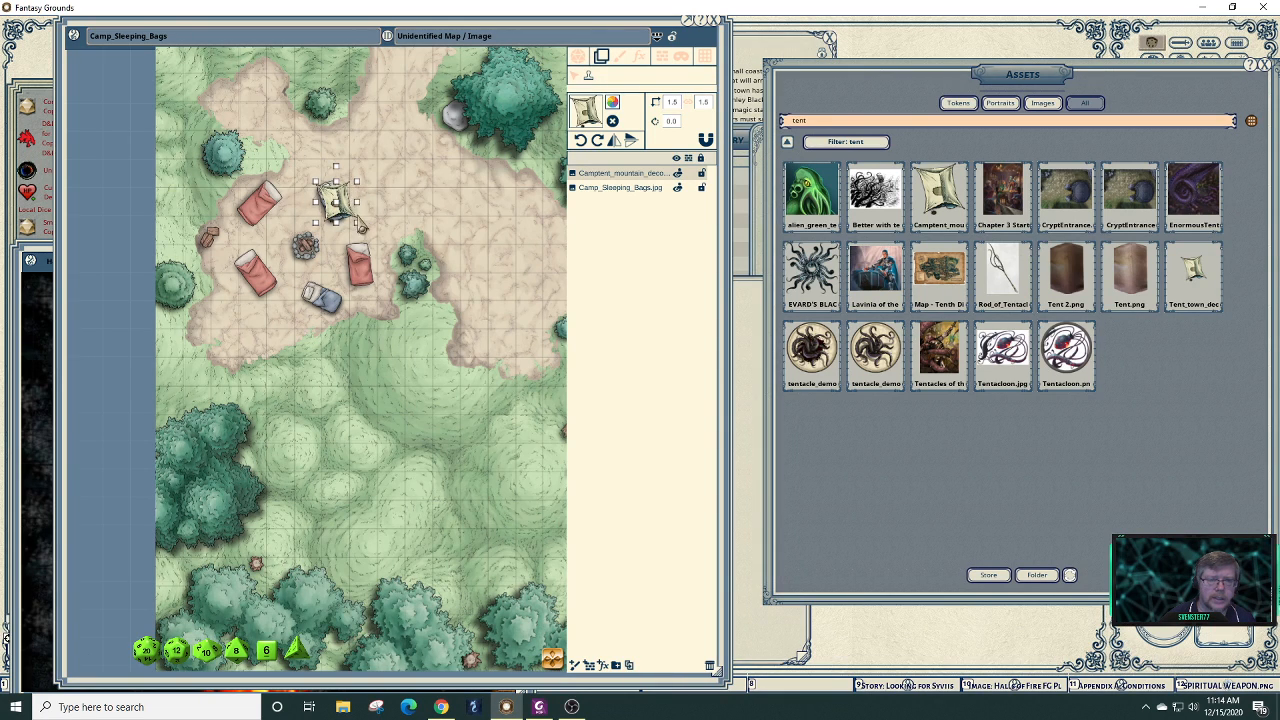
drag(357, 227, 360, 235)
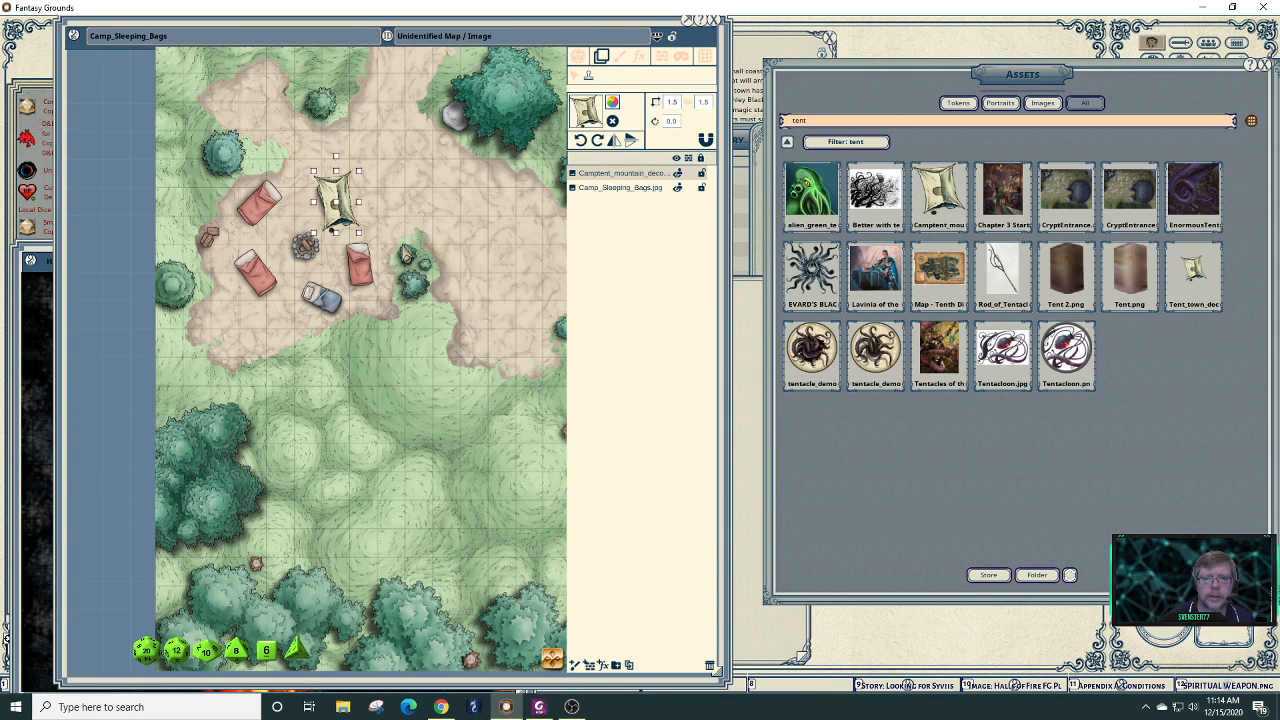
- Move the camp tent over the blue sleeping bag northeast of the campfire
scroll(428, 212, up, 8)
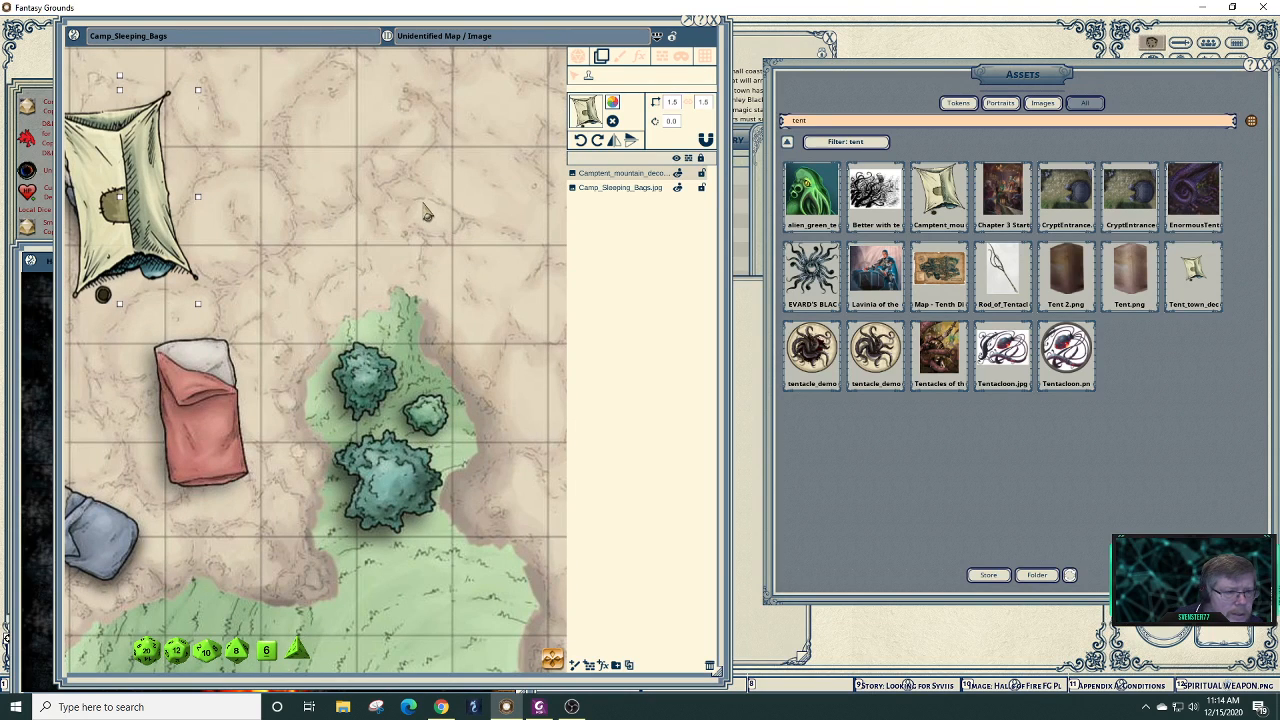
drag(153, 187, 302, 170)
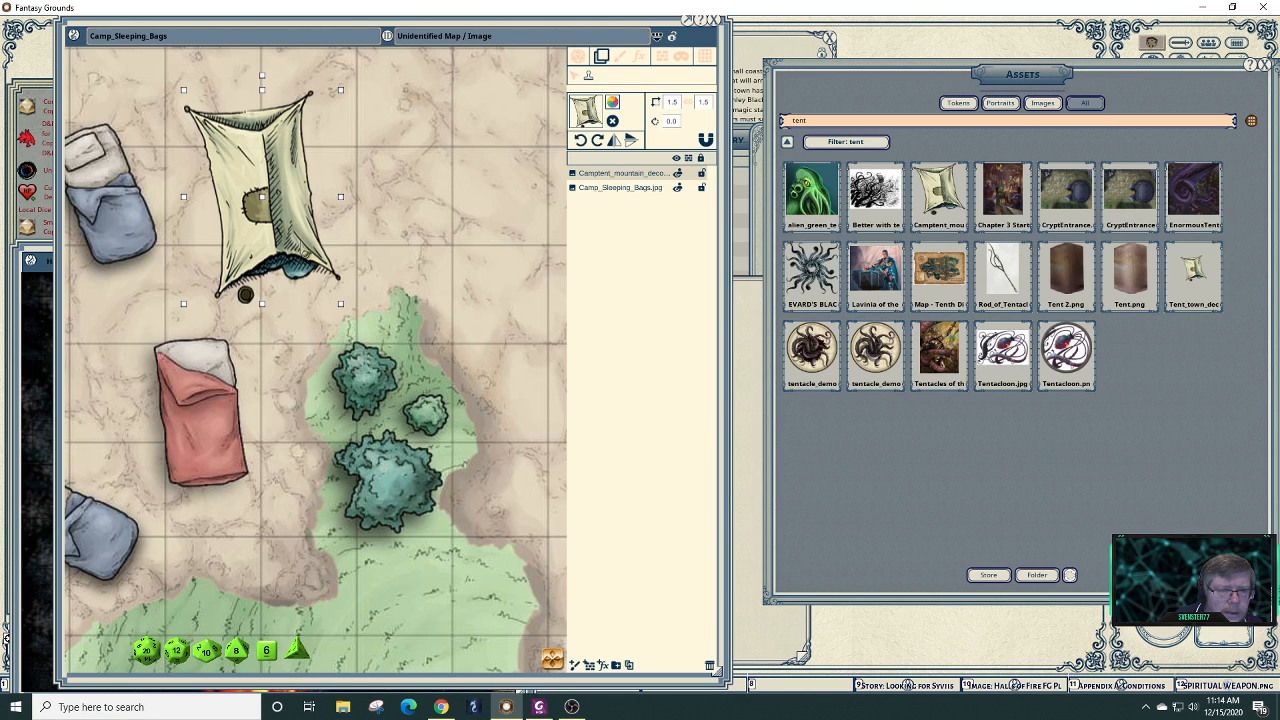
drag(264, 202, 128, 228)
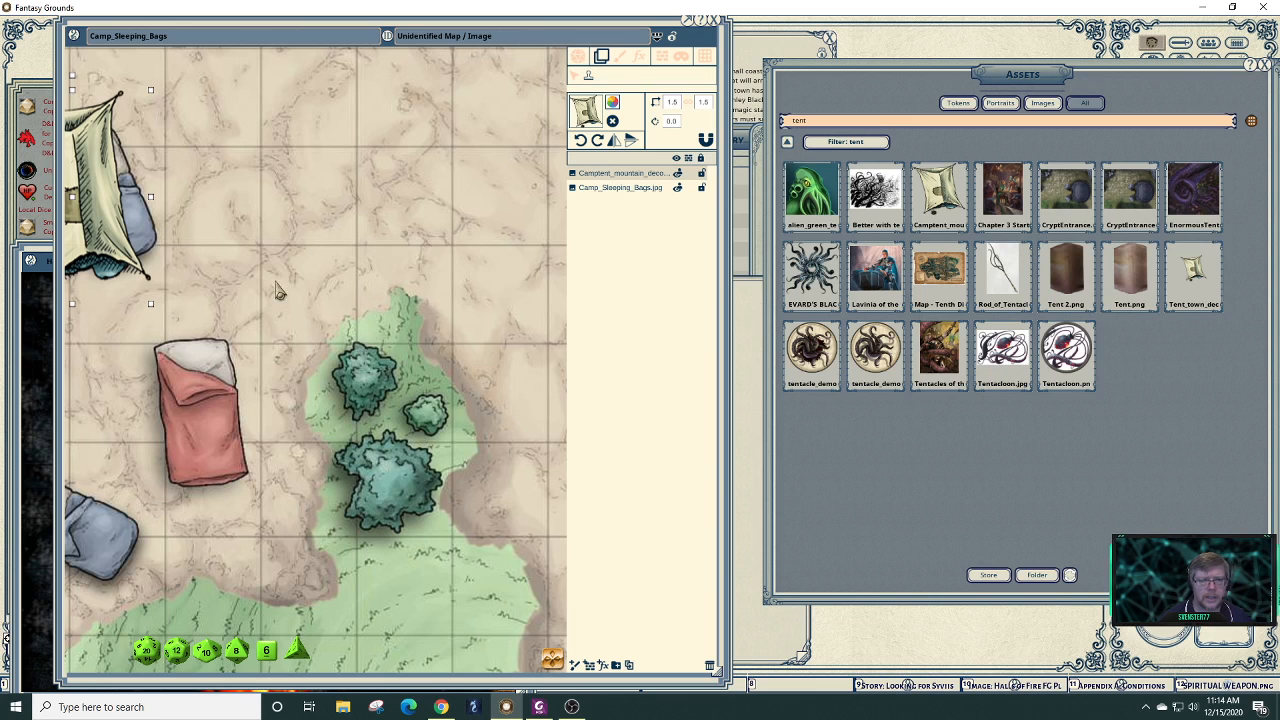
scroll(420, 300, down, 4)
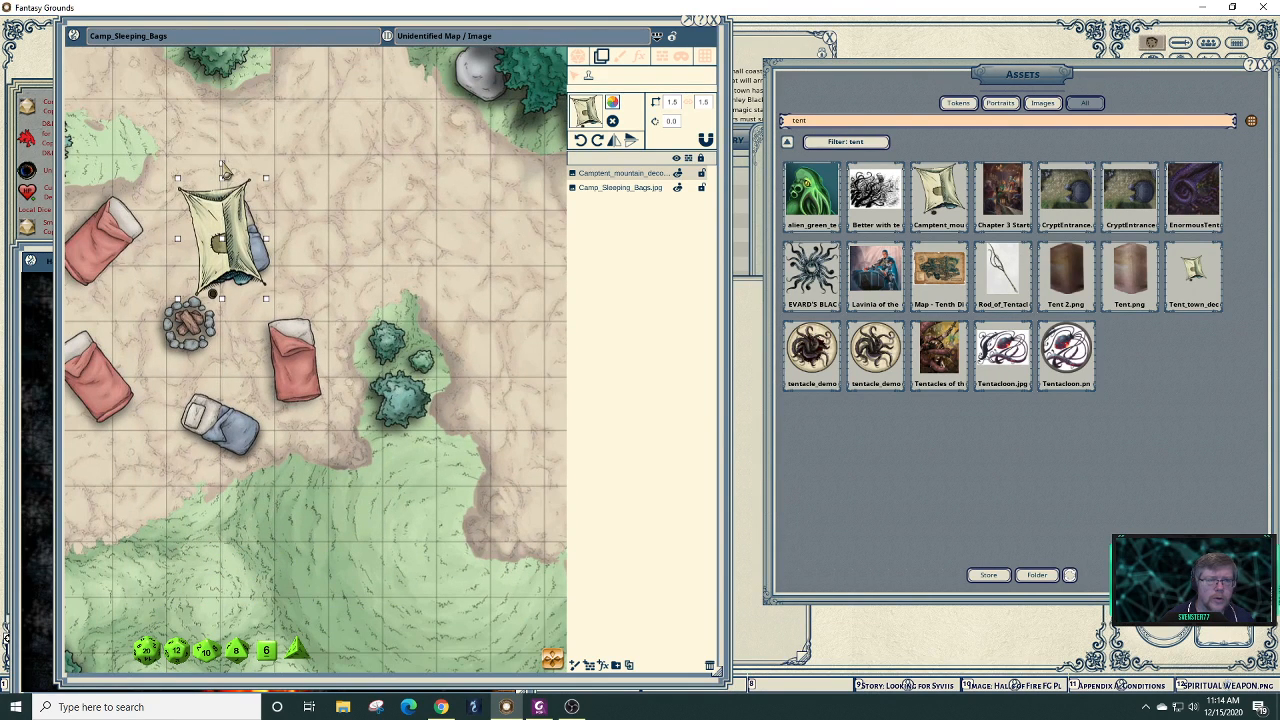
- Rotate the tent 180° so its opening faces north, centre it on the blue sleeping bag and enlarge it slightly
drag(226, 170, 285, 312)
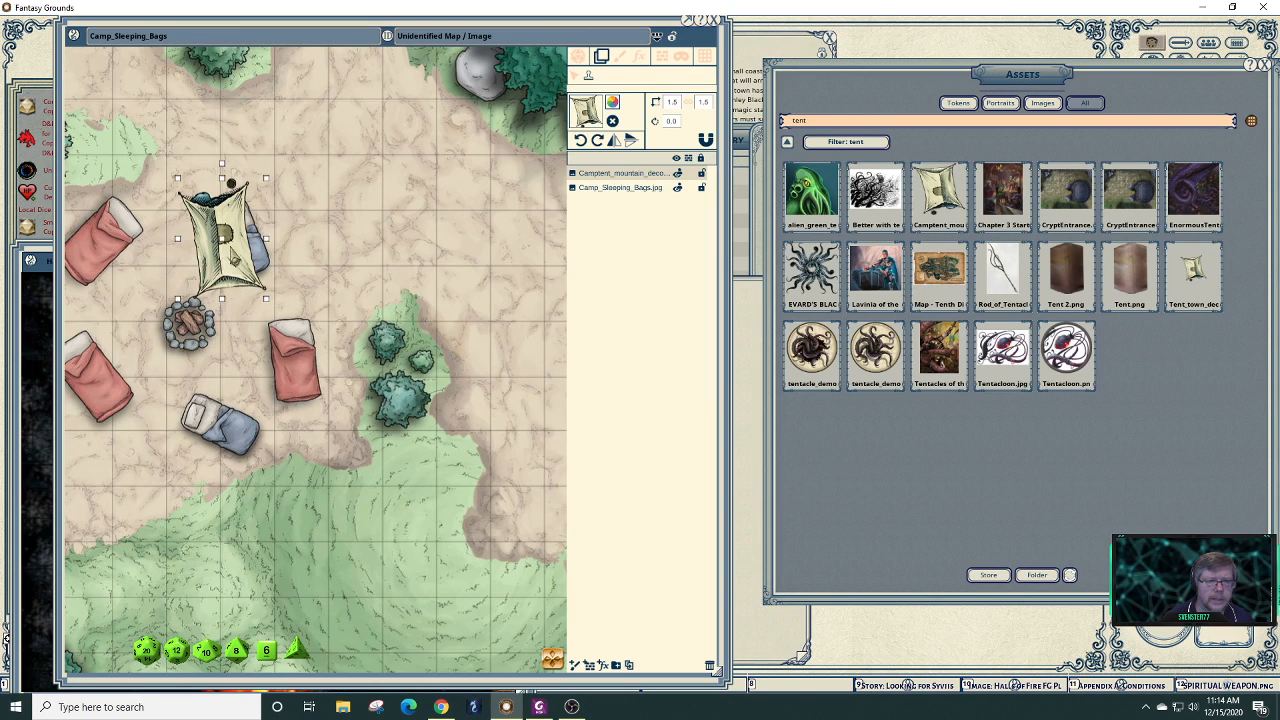
drag(232, 253, 258, 256)
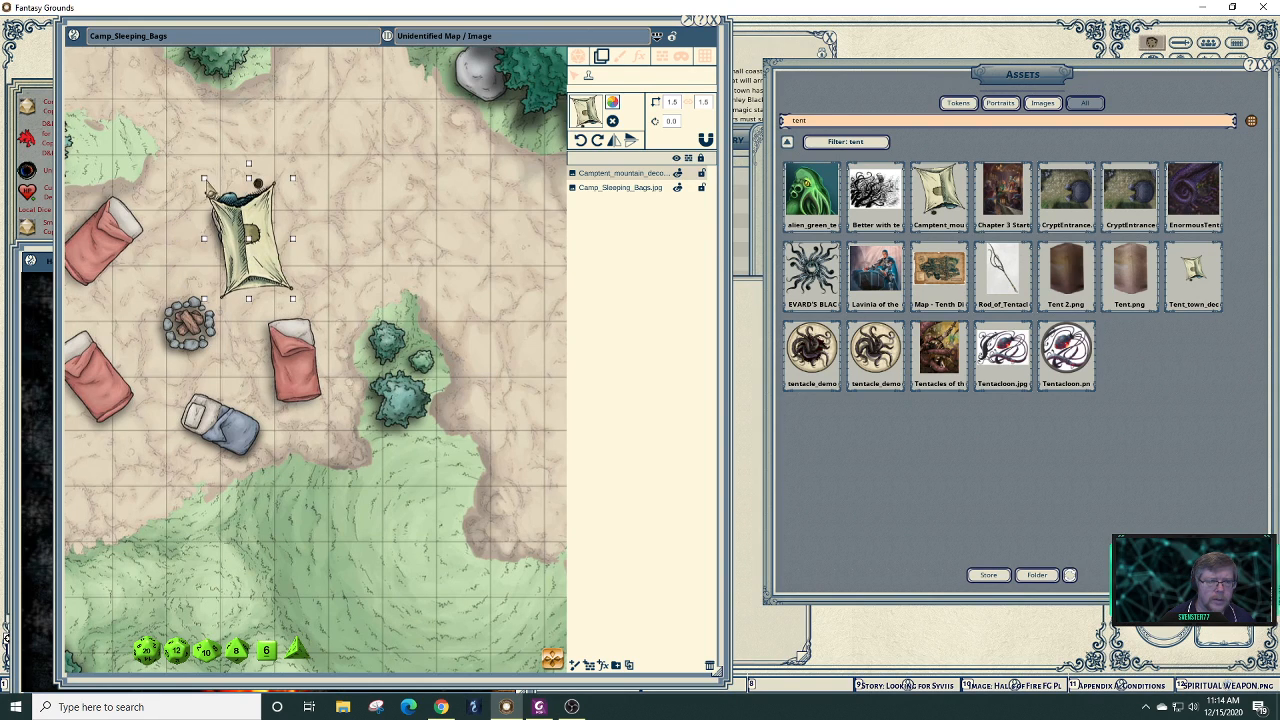
drag(205, 180, 192, 171)
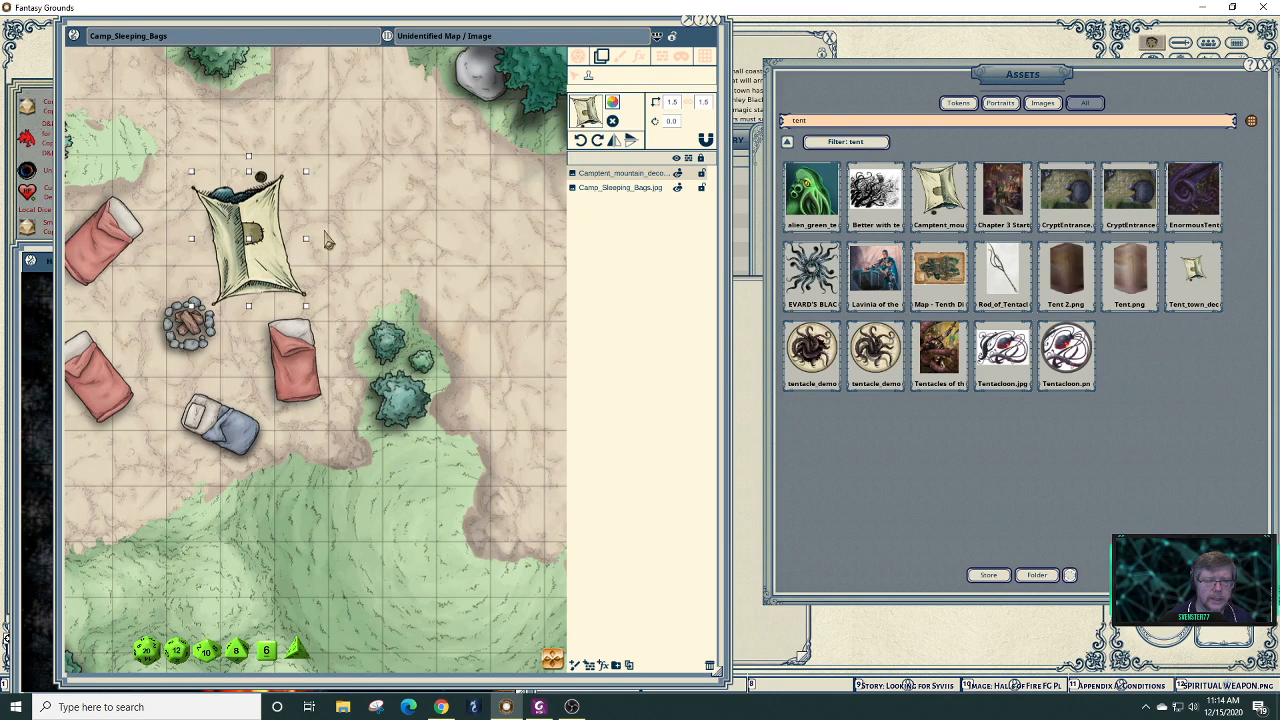
- Add a second camp tent to the map and place it over the red sleeping bag east of the campfire
key(ctrl+v)
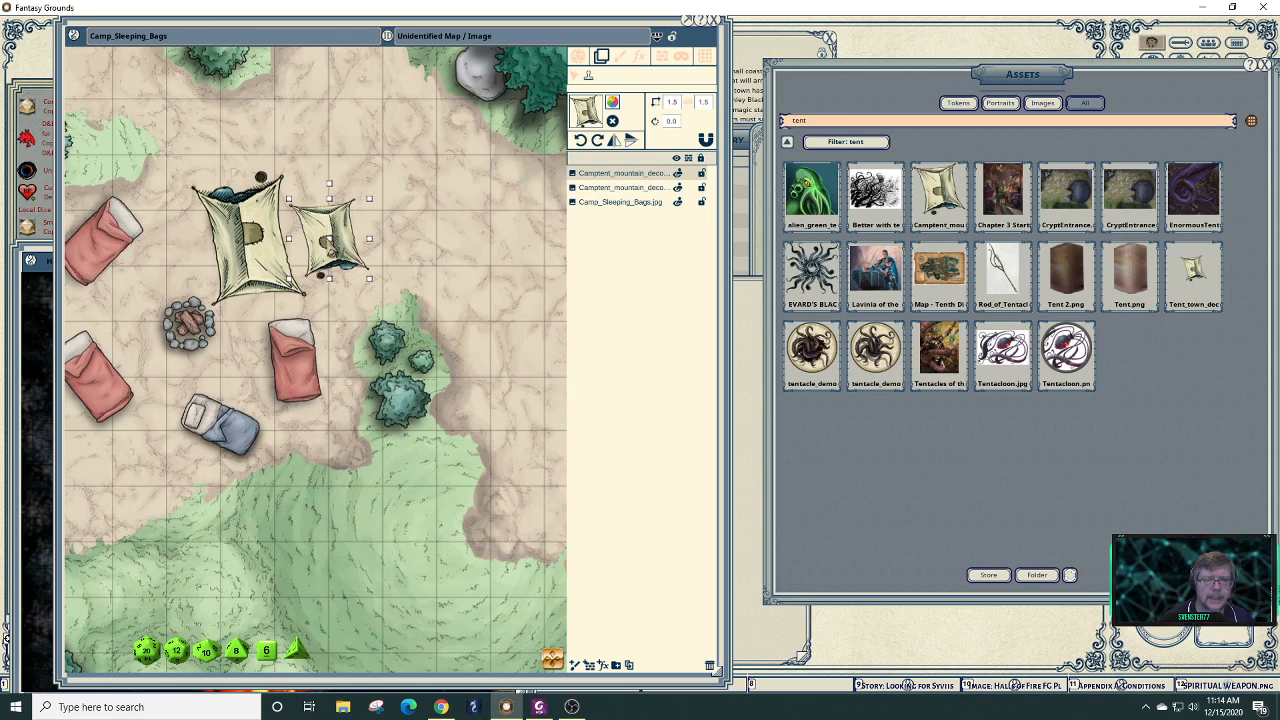
drag(322, 246, 269, 354)
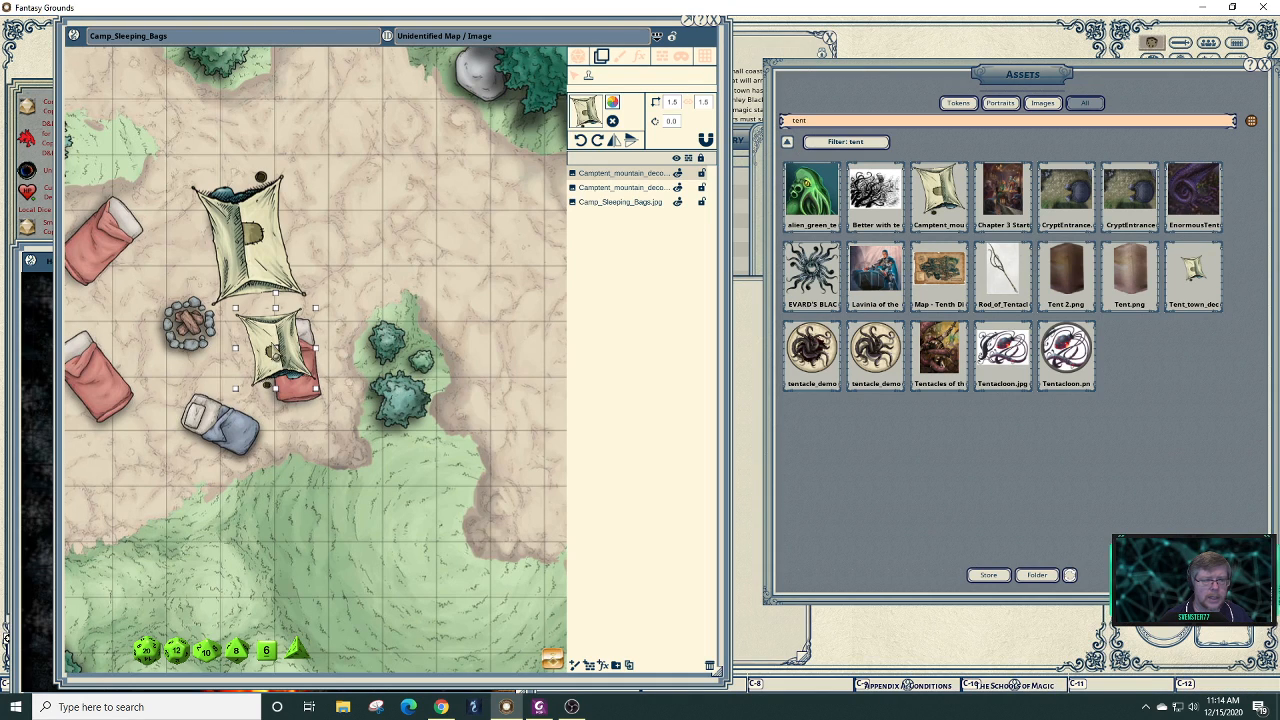
mouse_move(274, 352)
mouse_down()
mouse_move(294, 360)
mouse_move(285, 351)
mouse_up()
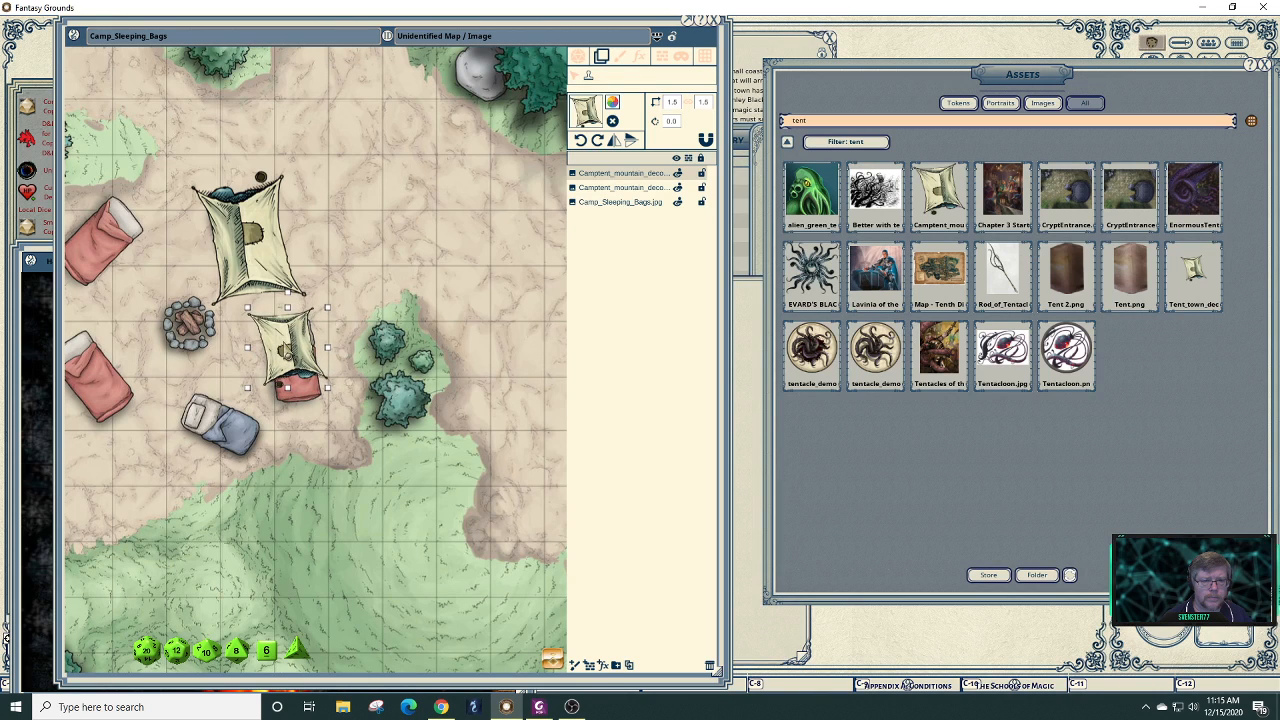
- Rotate the second tent 180° and enlarge it to about 2.2 by 2.2 grid squares, covering the red sleeping bag
drag(291, 296, 314, 402)
click(296, 386)
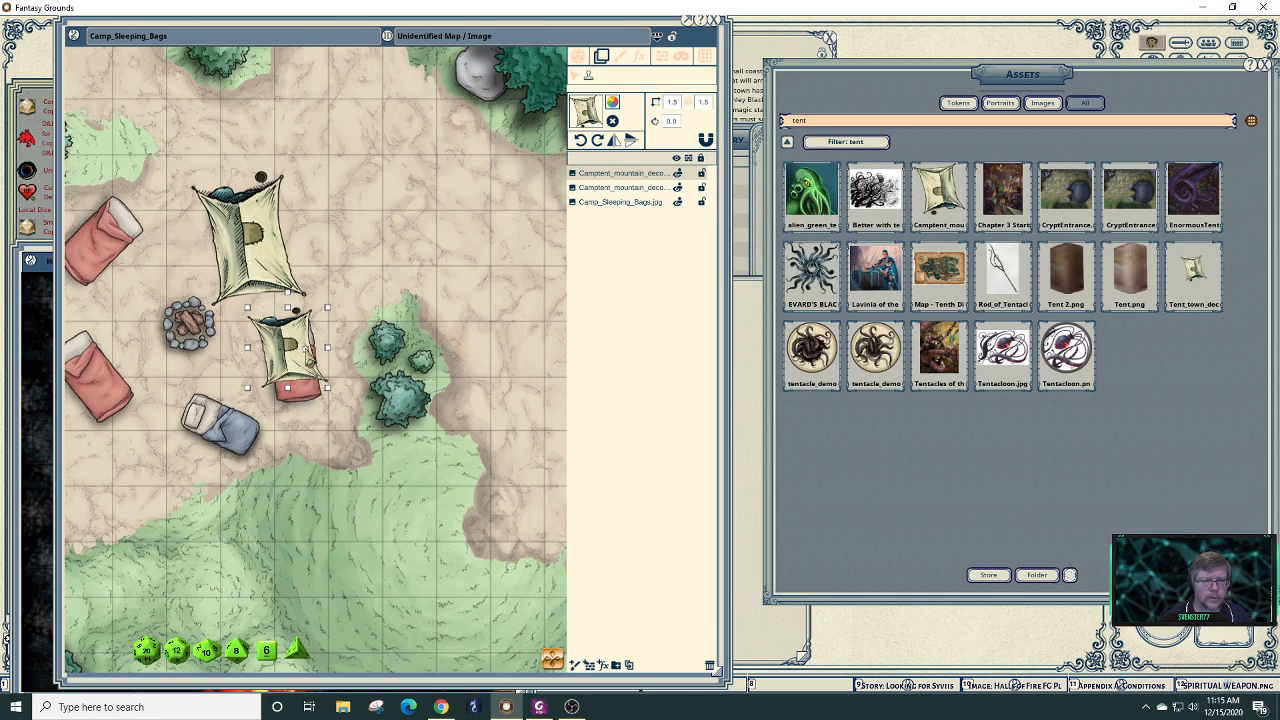
mouse_move(287, 347)
mouse_down()
mouse_move(275, 348)
mouse_move(290, 343)
mouse_up()
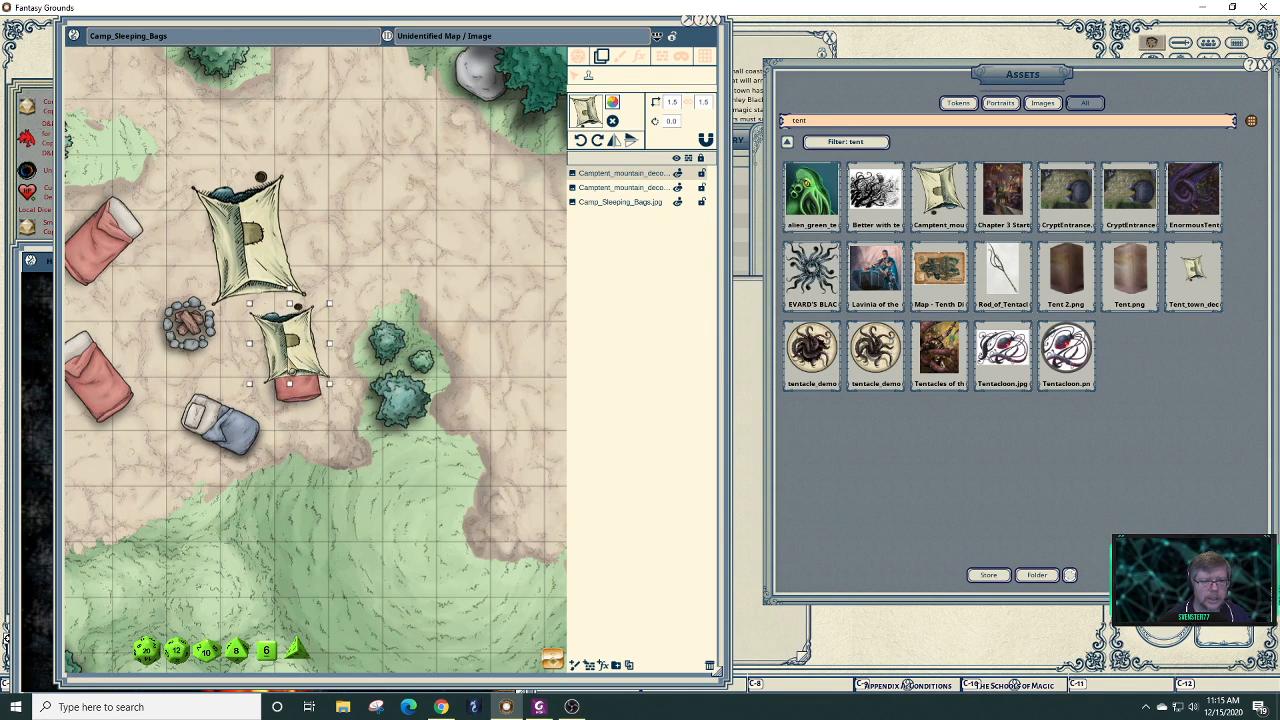
drag(333, 395, 342, 426)
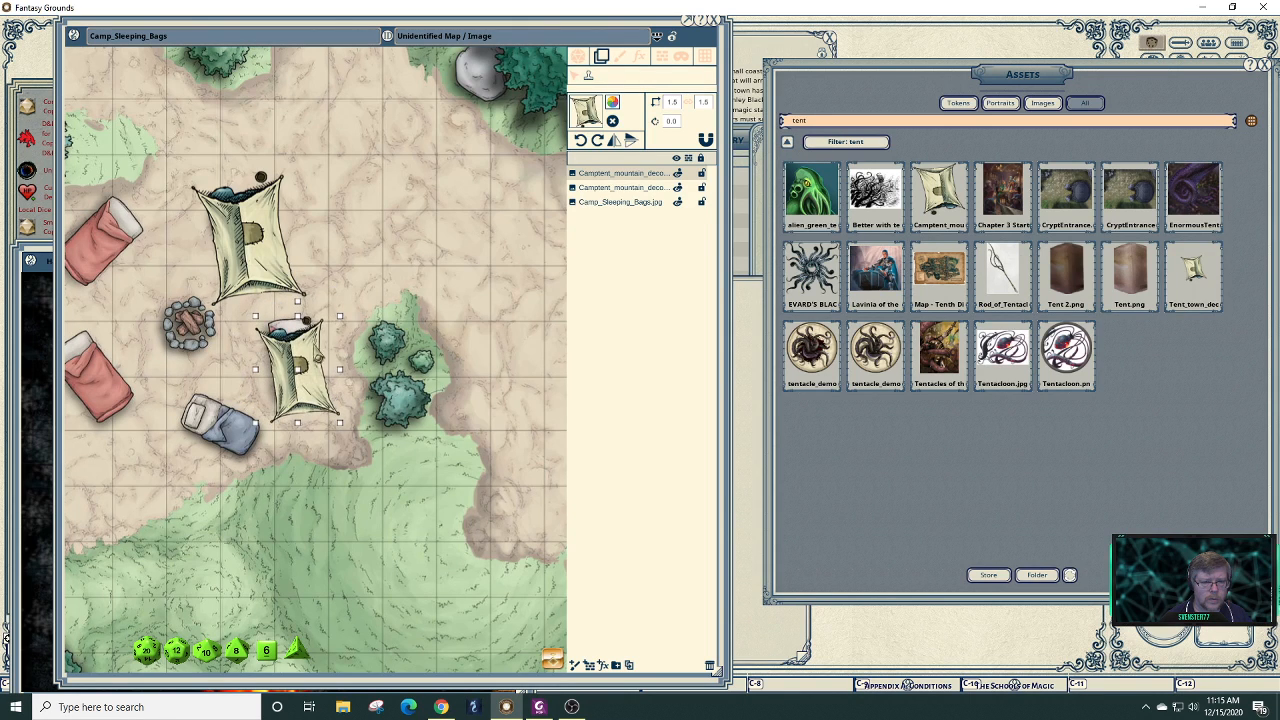
drag(353, 324, 317, 340)
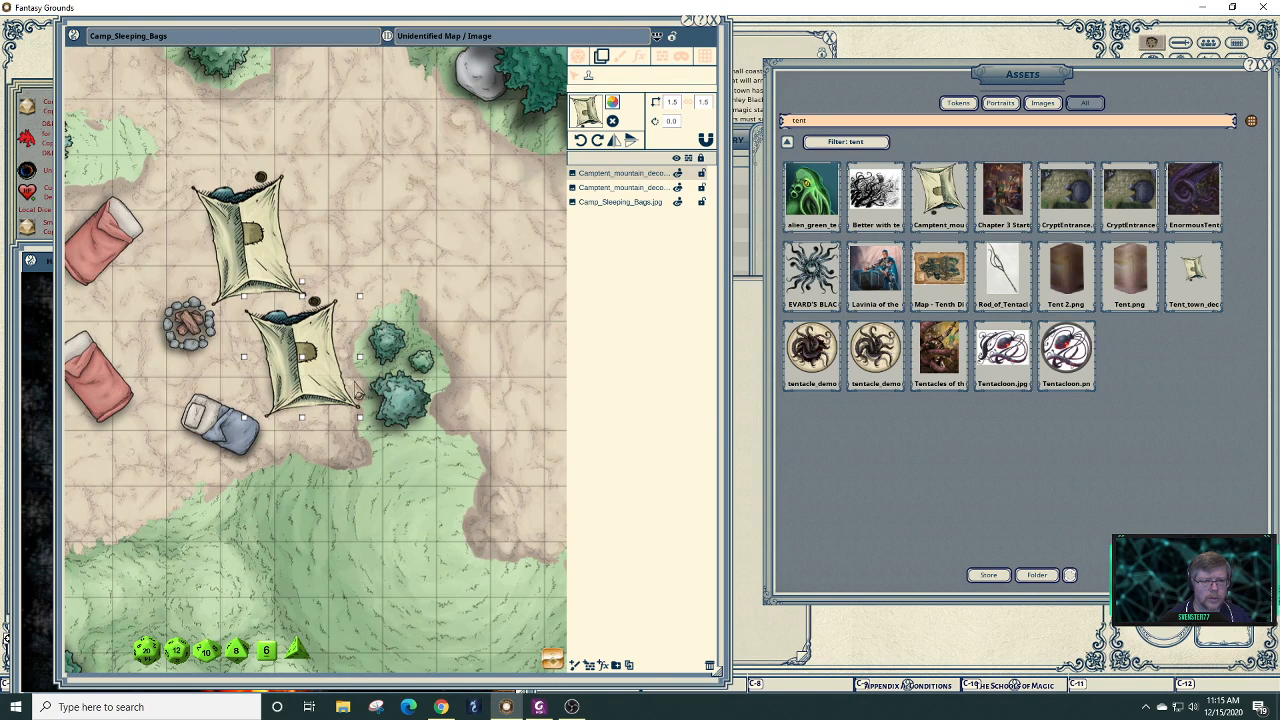
- Place a third camp tent on the open ground north of the small bushes and leave layer editing
click(430, 241)
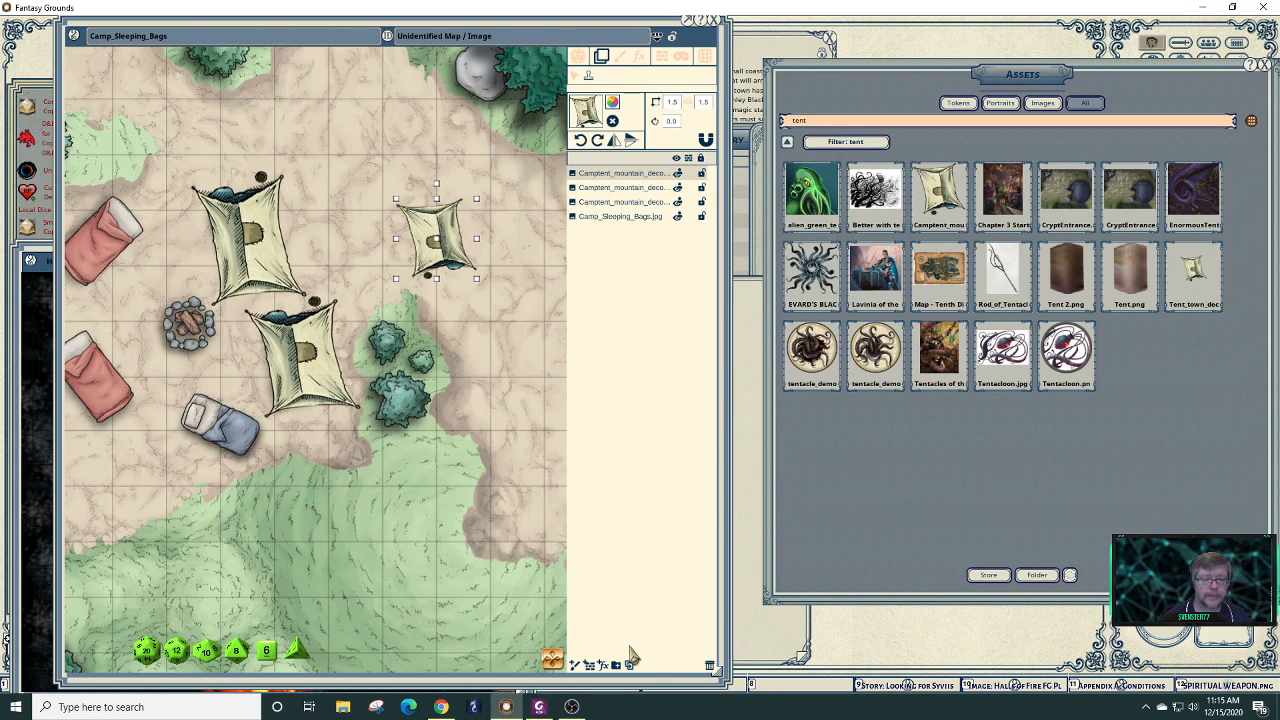
drag(550, 656, 553, 690)
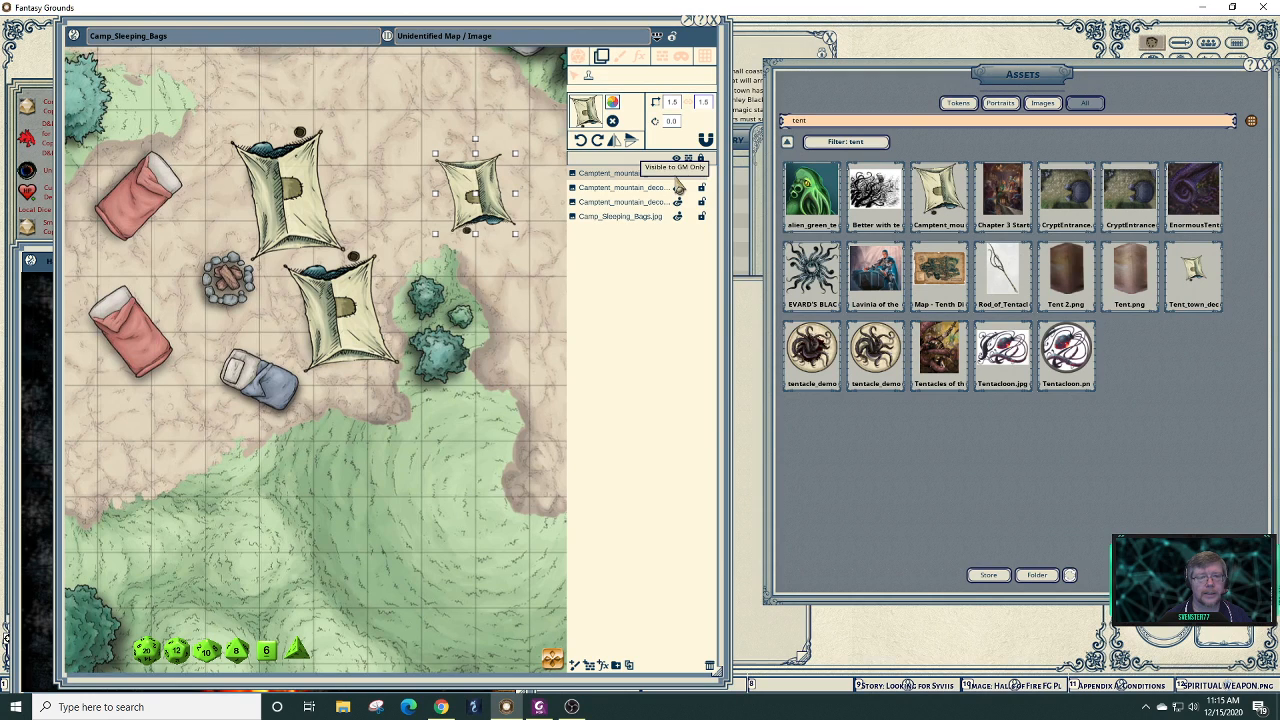
click(578, 56)
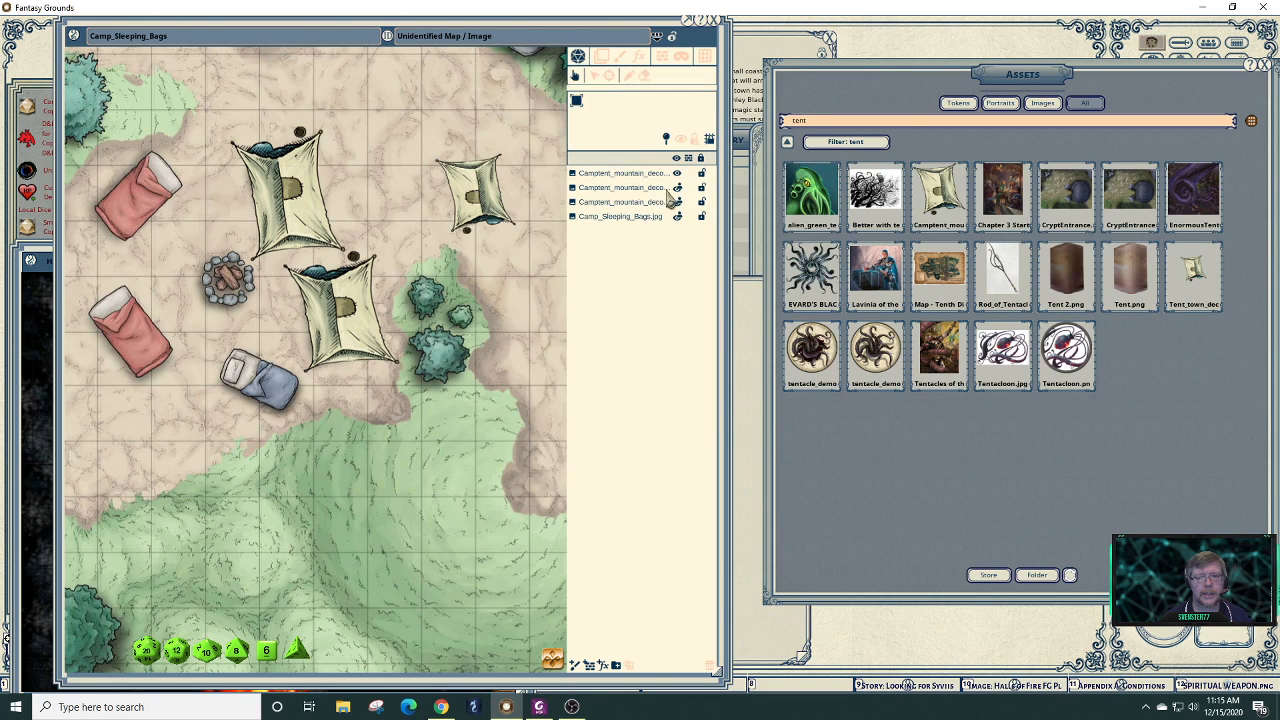
- Cycle the tent layers through their visibility options, hiding them and setting them back to visible to GM only
click(677, 183)
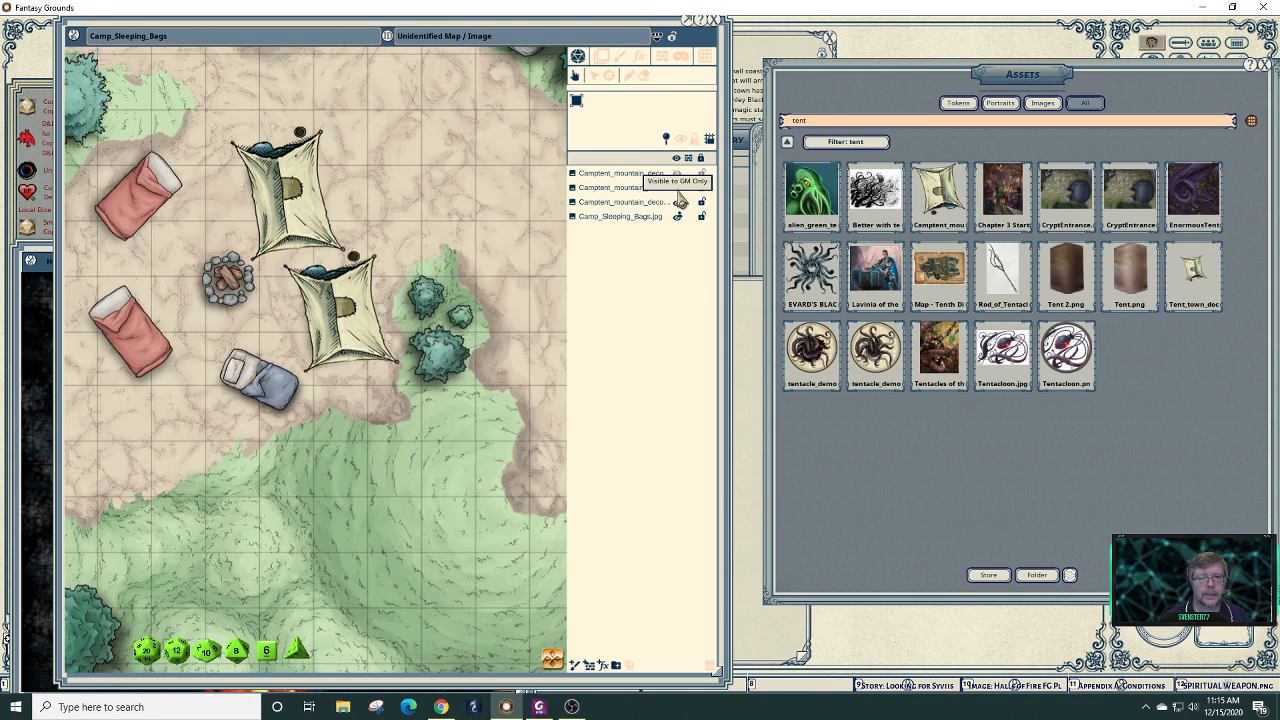
click(676, 189)
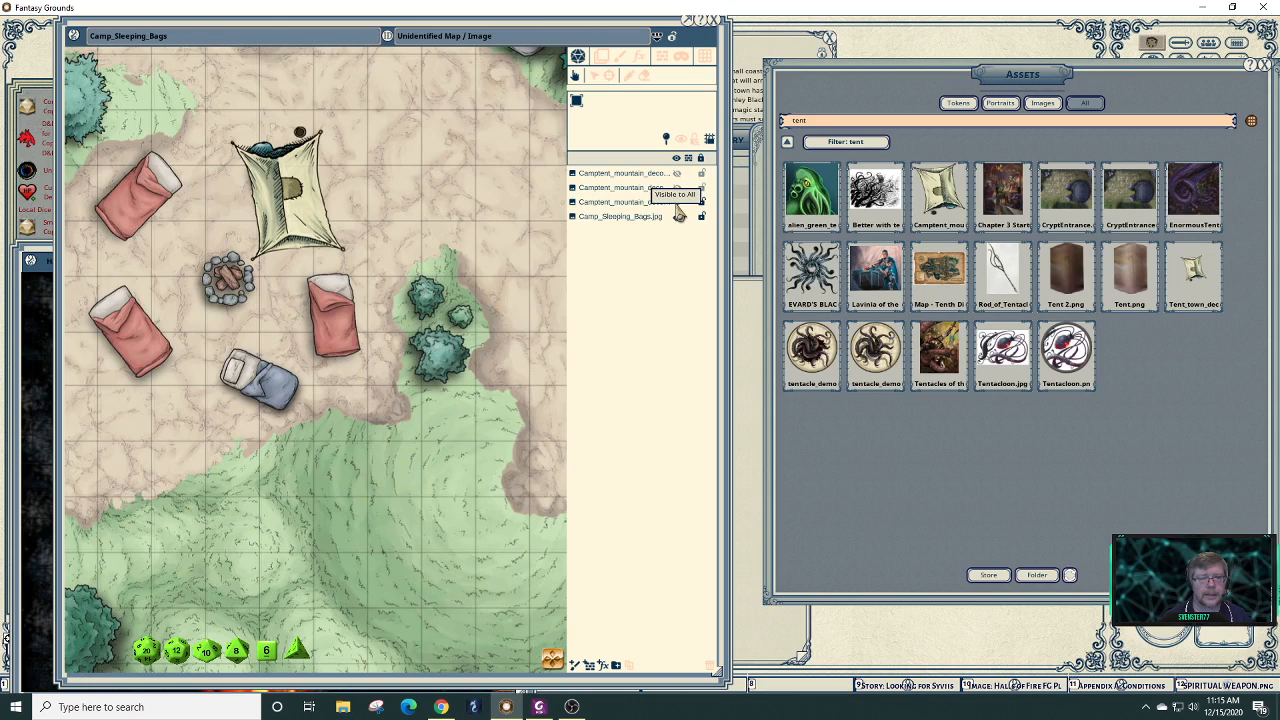
click(677, 203)
click(677, 203)
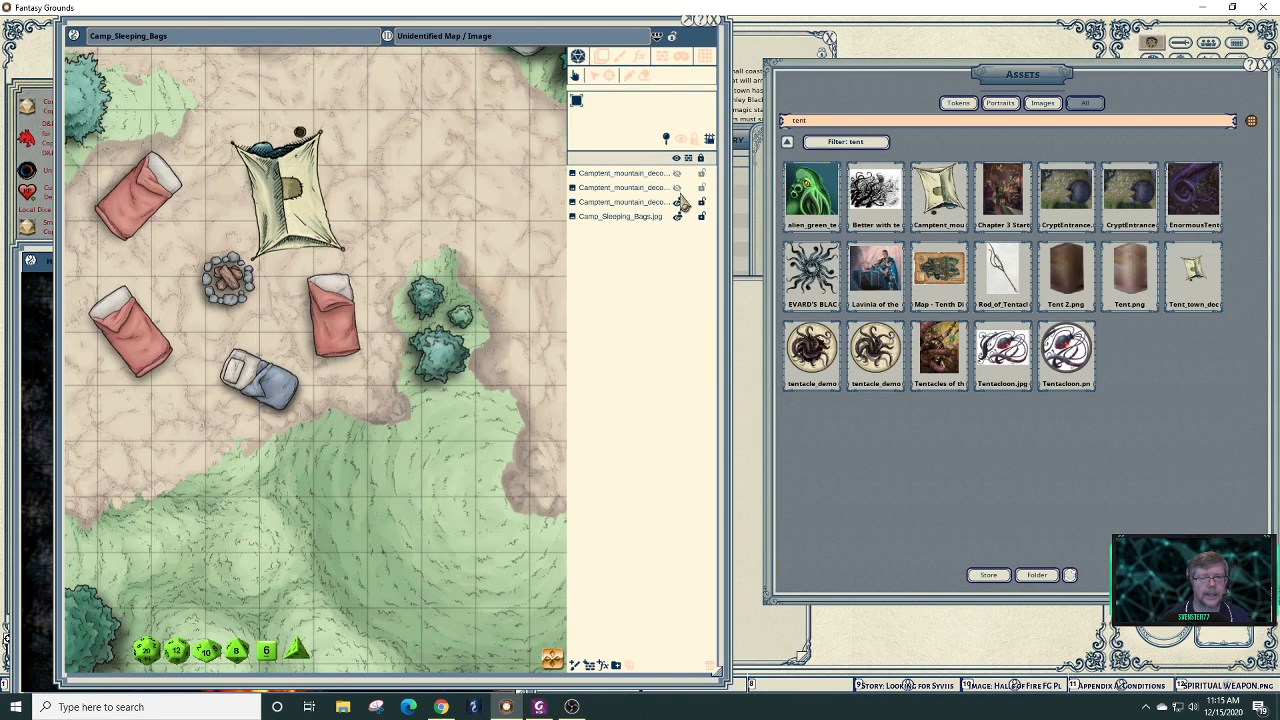
click(677, 188)
click(677, 173)
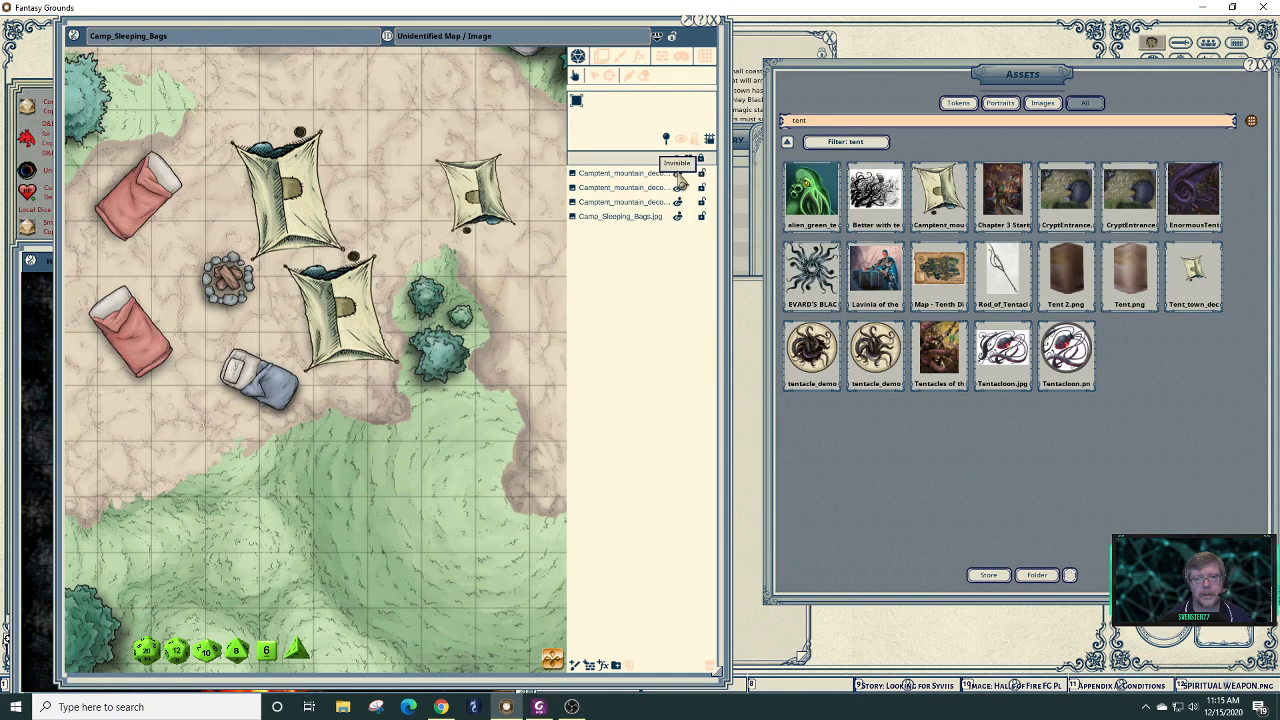
- Create a layer folder named "In tents" and move the three tent layers into it
click(616, 665)
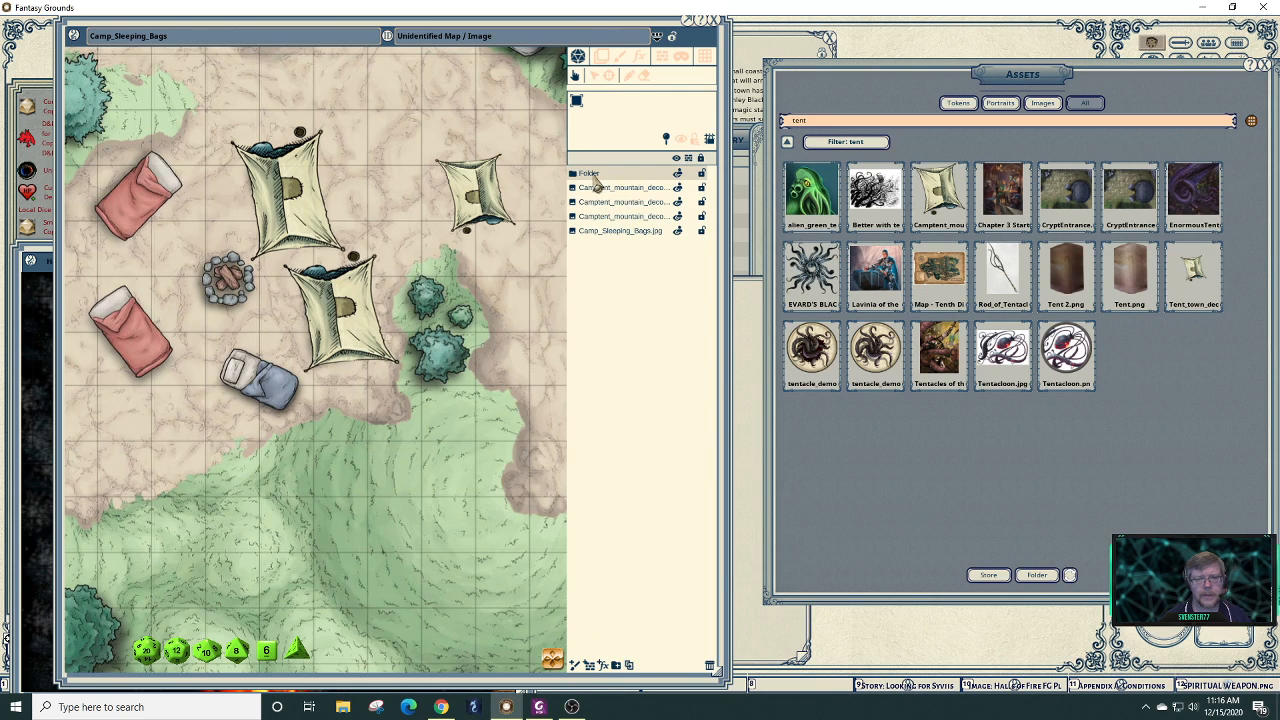
double_click(593, 176)
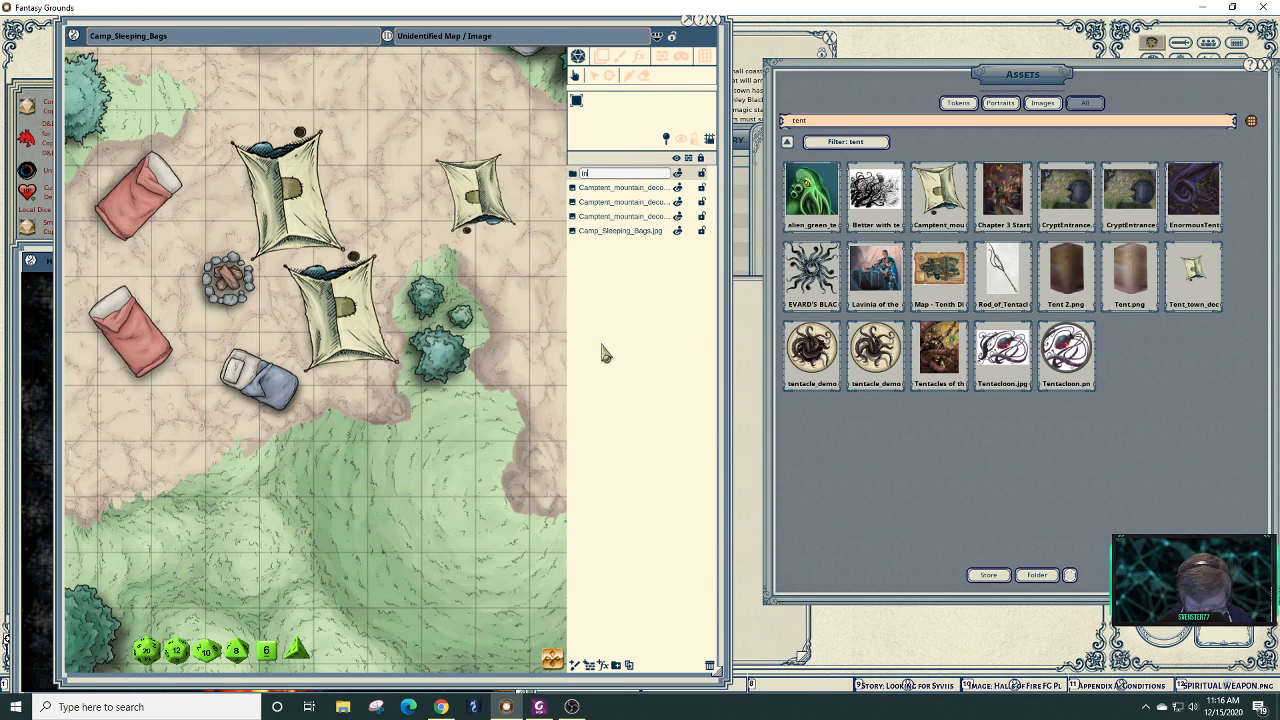
text(In tents)
key(Return)
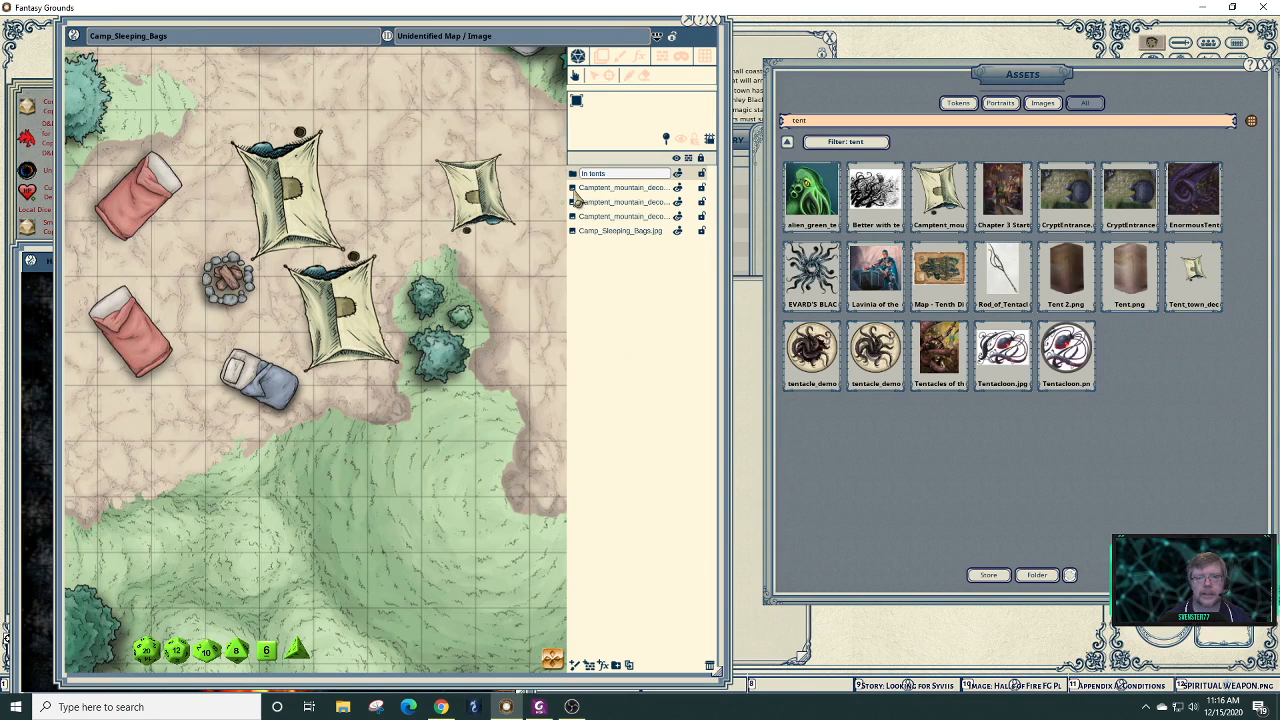
drag(574, 193, 605, 176)
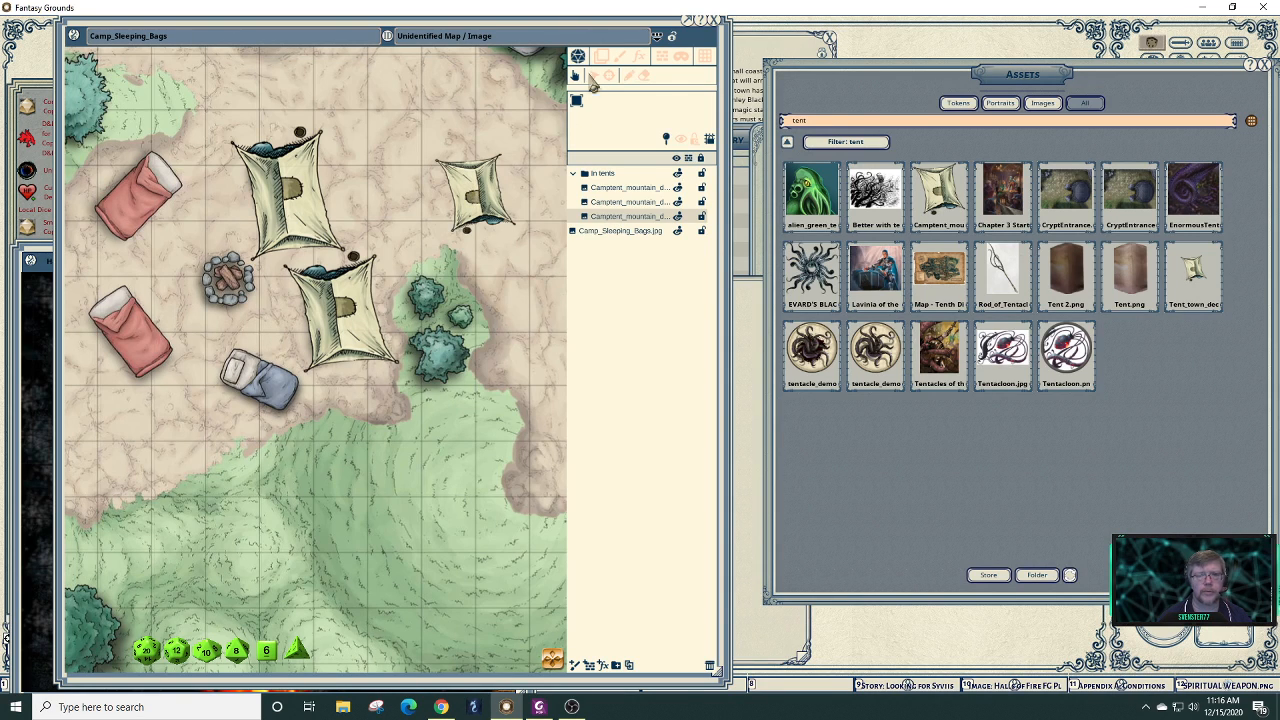
- Move the third tent over the blue sleeping bag south of the campfire and rotate it to 135°
click(602, 57)
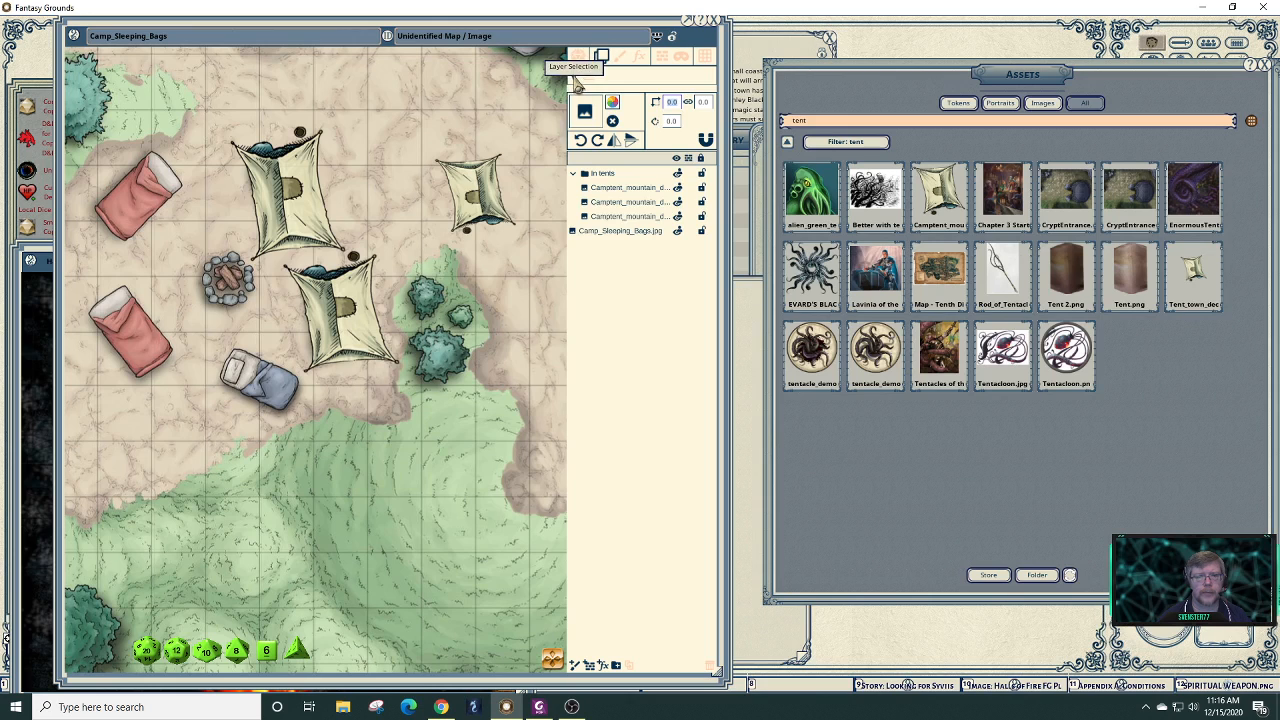
click(472, 190)
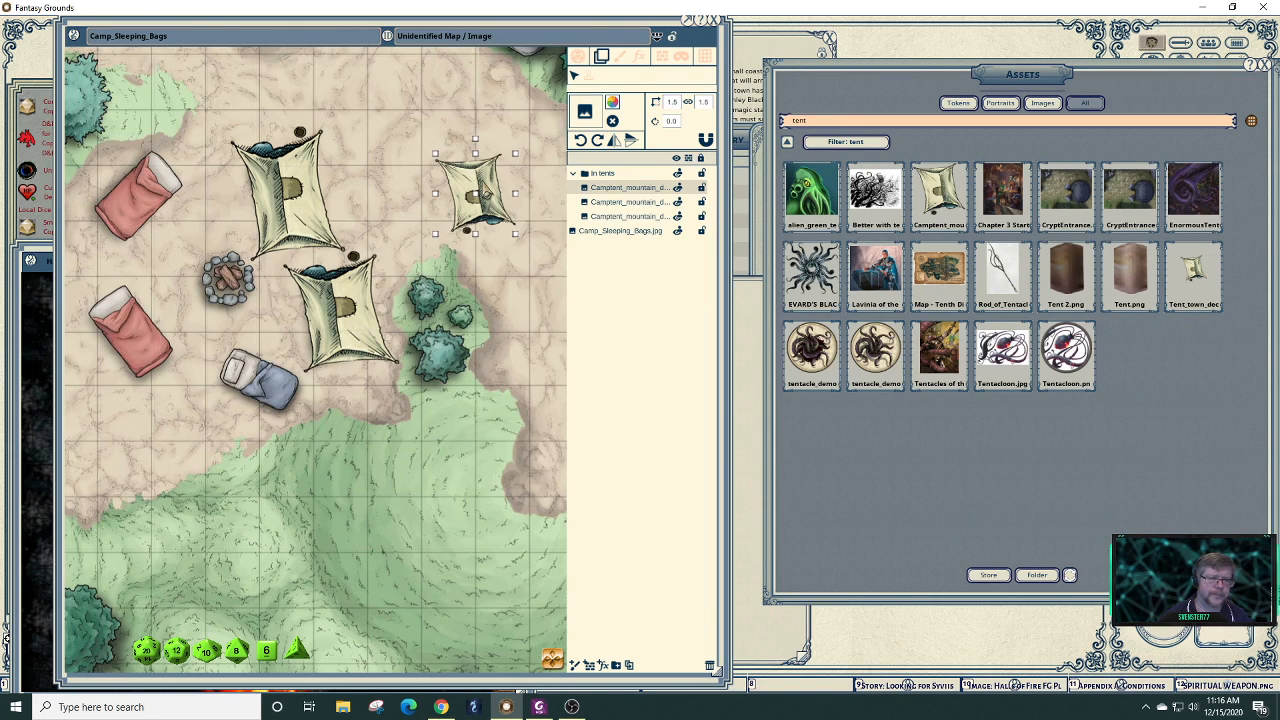
drag(486, 193, 245, 385)
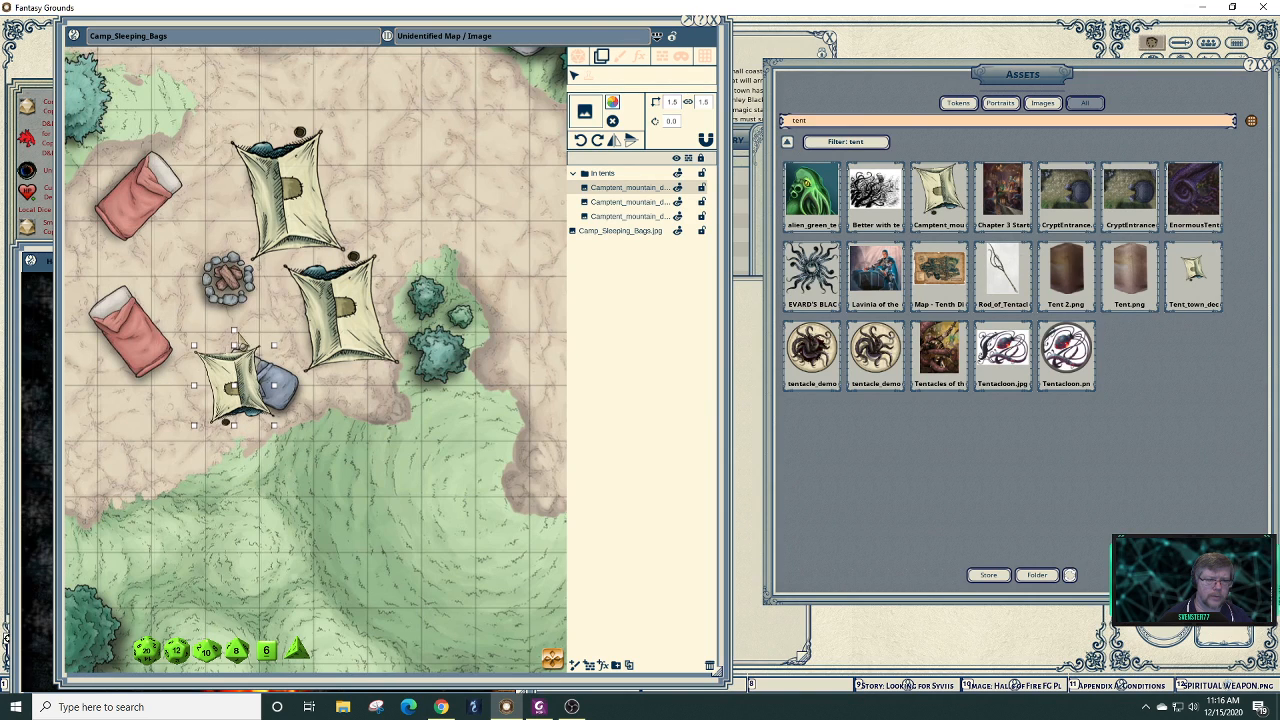
drag(235, 331, 295, 409)
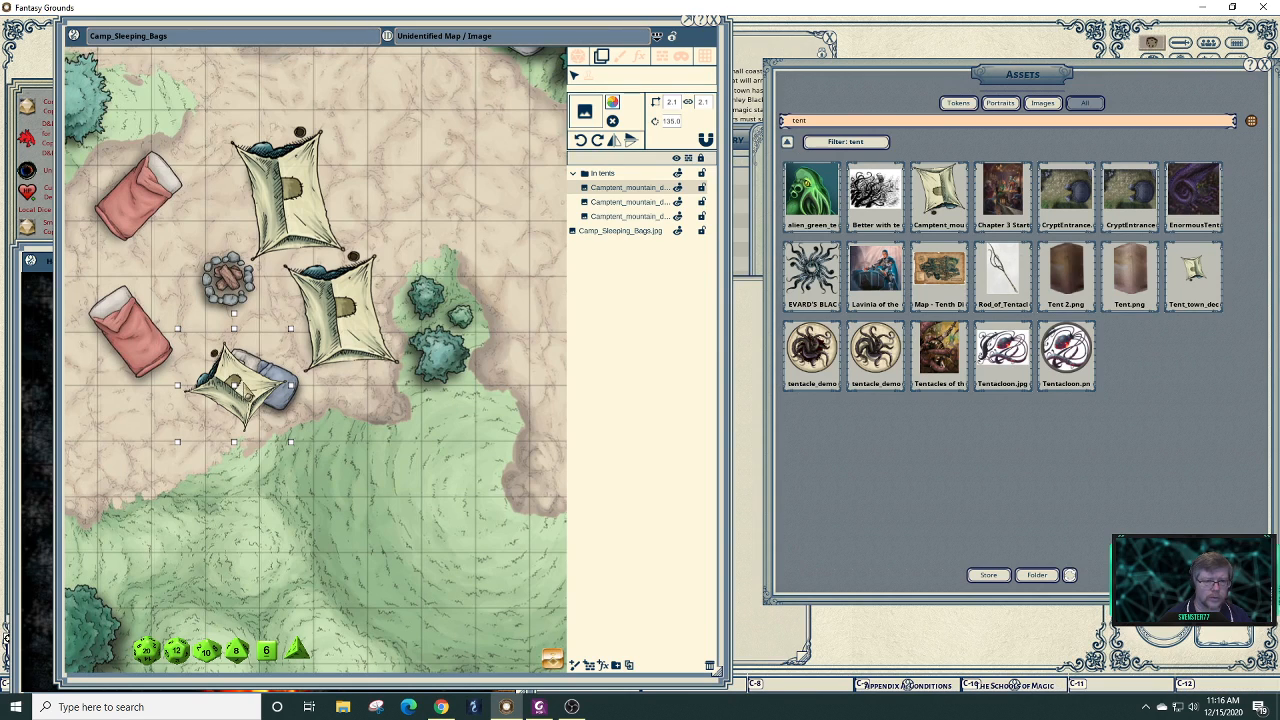
drag(243, 390, 253, 379)
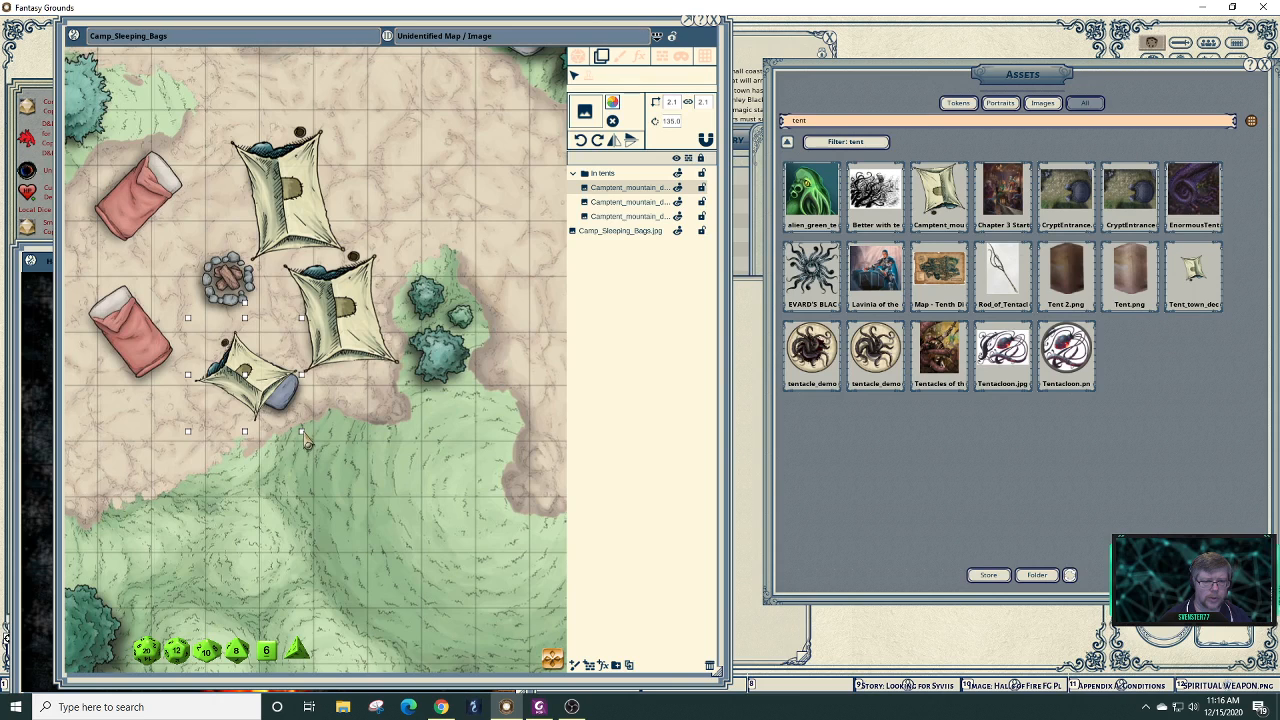
- Enlarge the third tent to about 2.9 by 2.6 grid squares and reposition it to cover the blue sleeping bag
drag(307, 440, 250, 462)
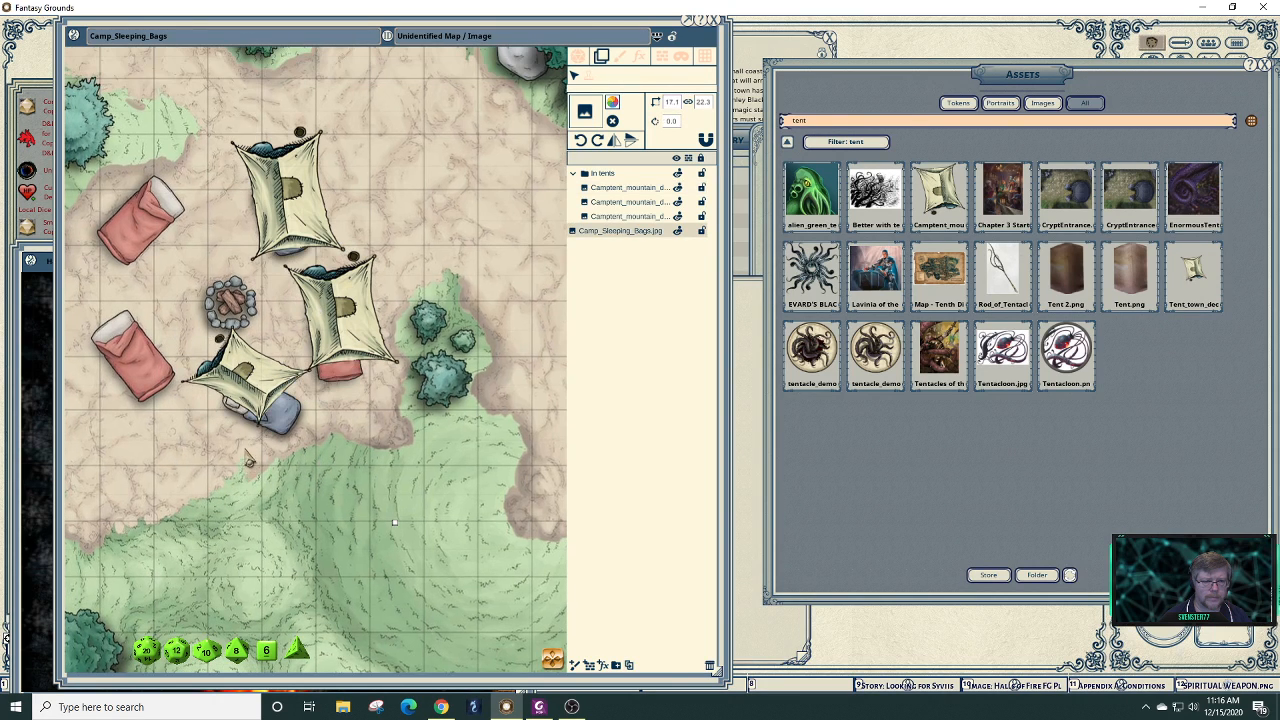
click(256, 392)
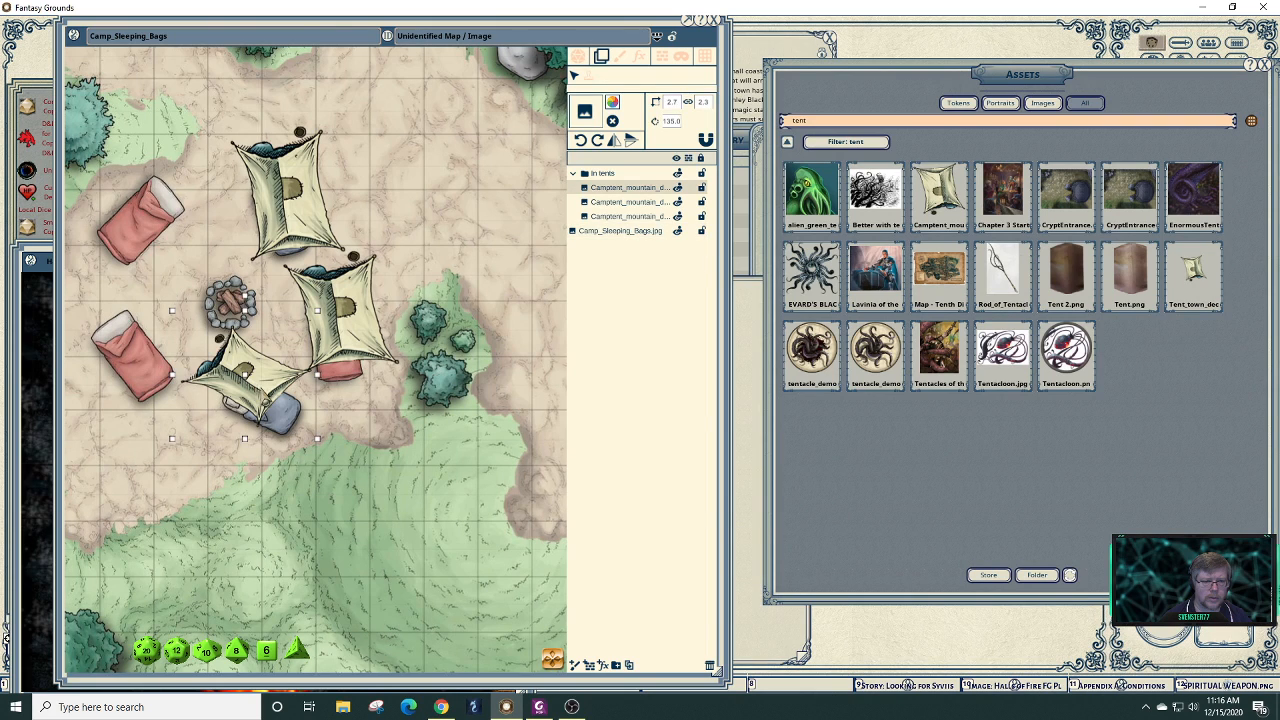
mouse_move(260, 391)
mouse_down()
mouse_move(273, 420)
mouse_move(267, 408)
mouse_up()
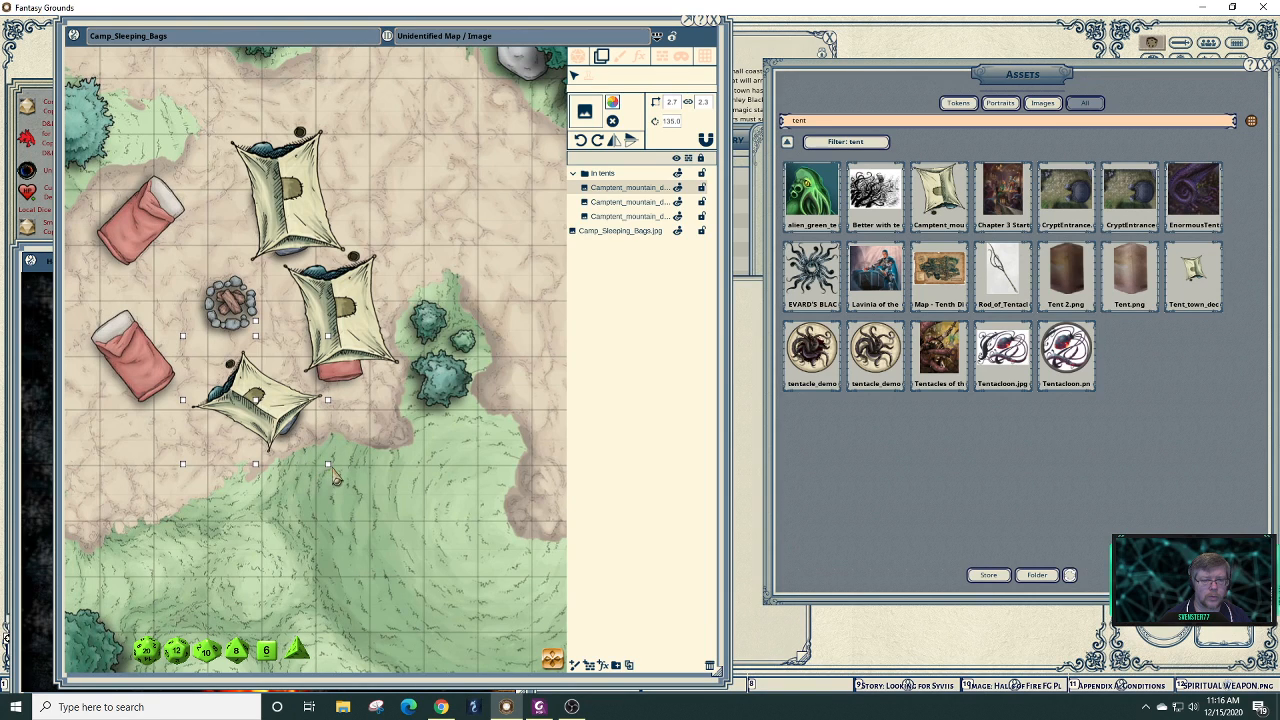
drag(331, 477, 334, 481)
drag(262, 410, 267, 423)
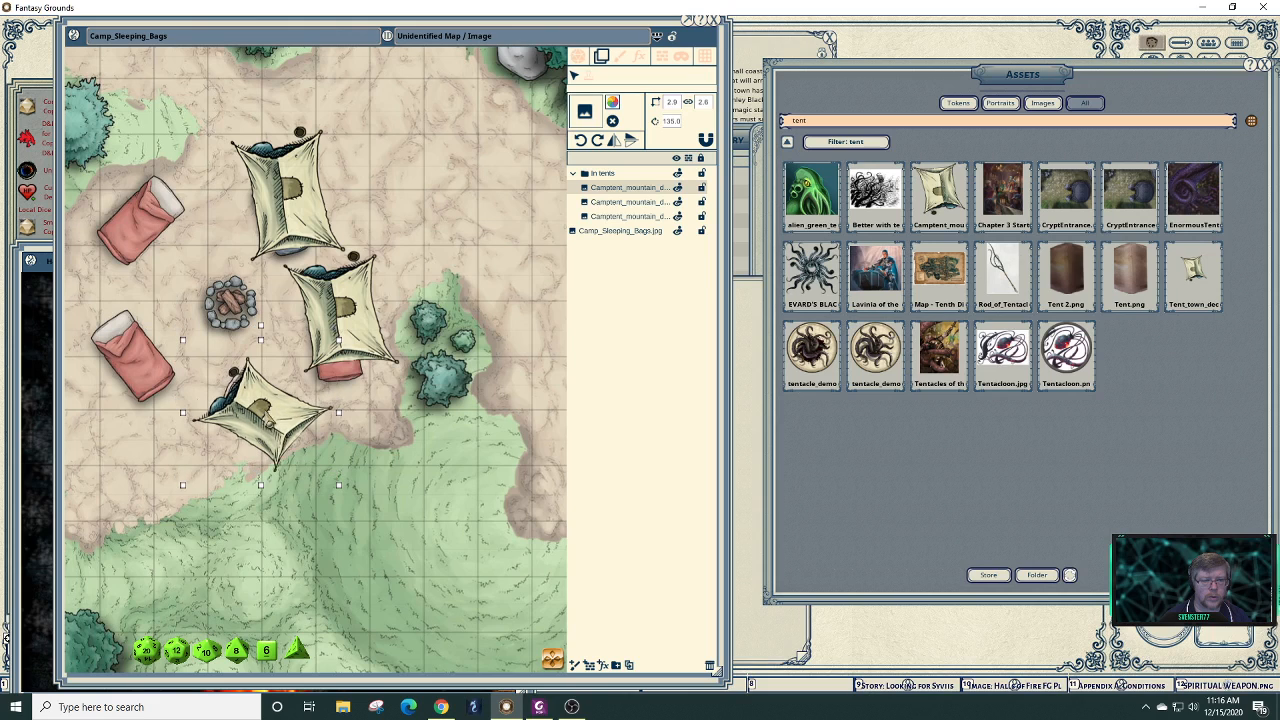
- Stretch the tent east of the campfire to about 2.2 by 2.7 grid squares and move it over the red sleeping bag
click(366, 348)
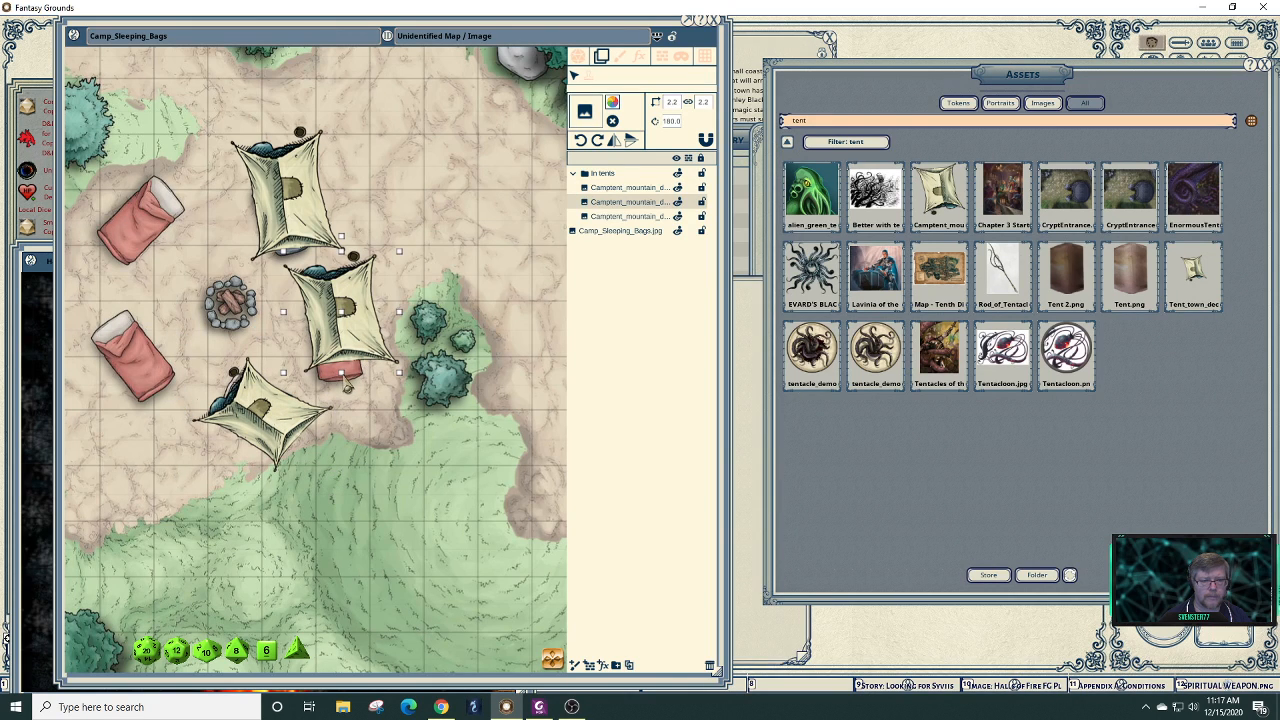
drag(347, 387, 347, 402)
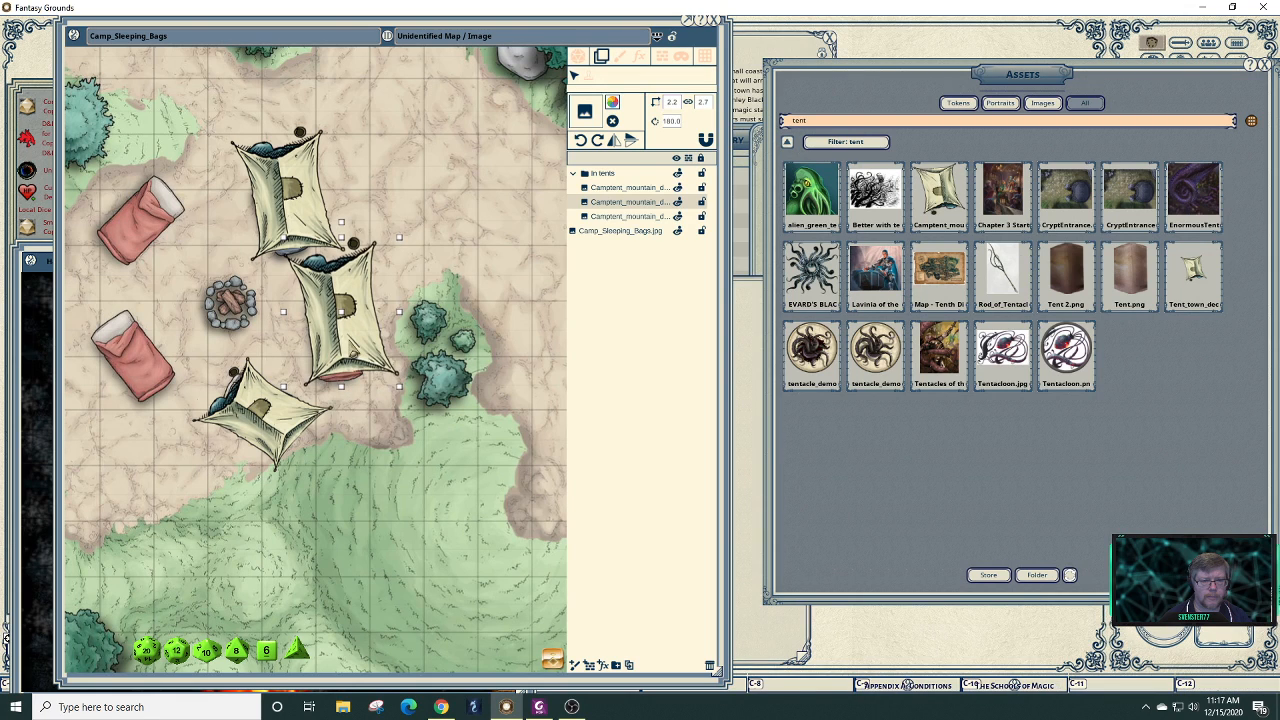
drag(350, 350, 350, 374)
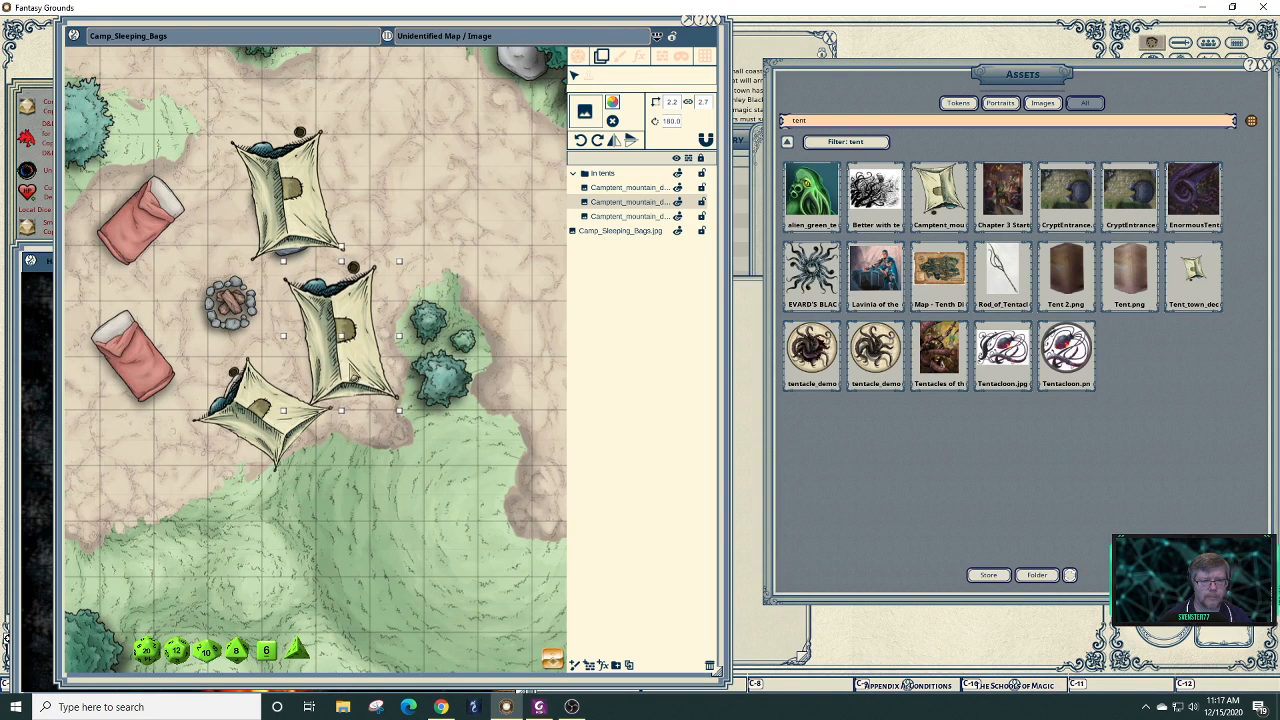
click(384, 432)
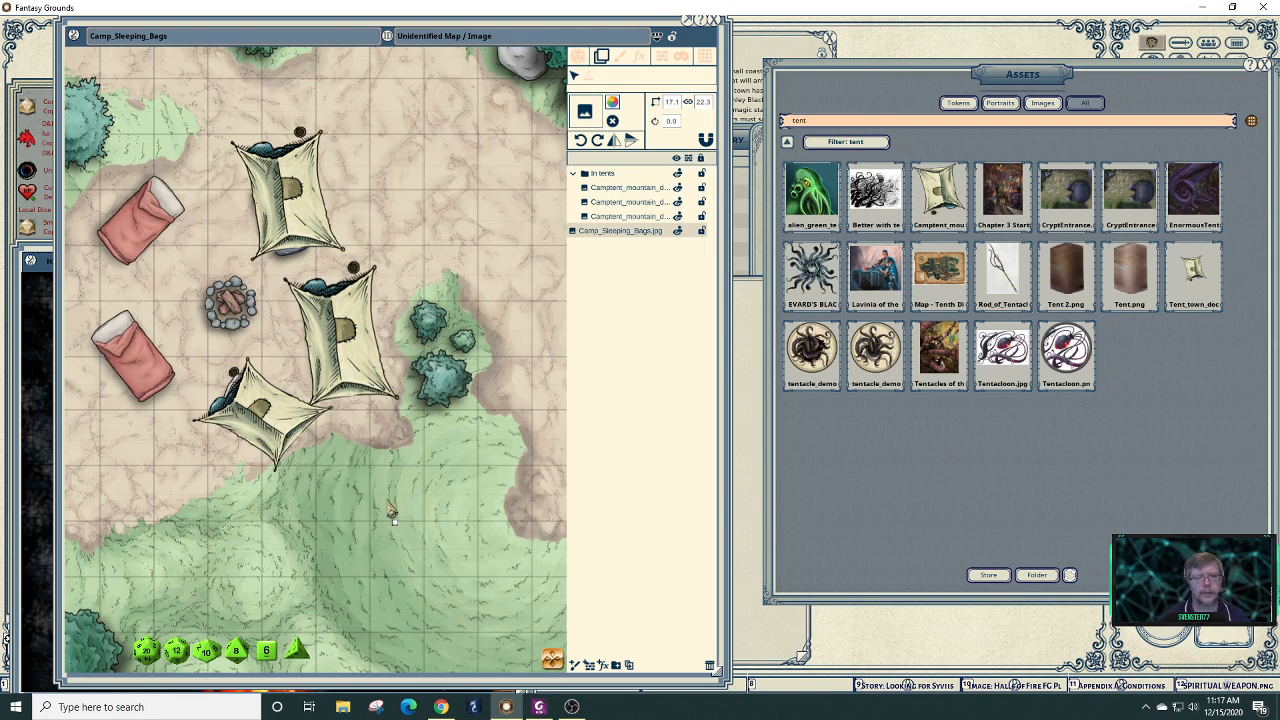
- Move the east tent over the red sleeping bag southwest of the campfire and rotate it to about 160°
scroll(437, 476, down, 1)
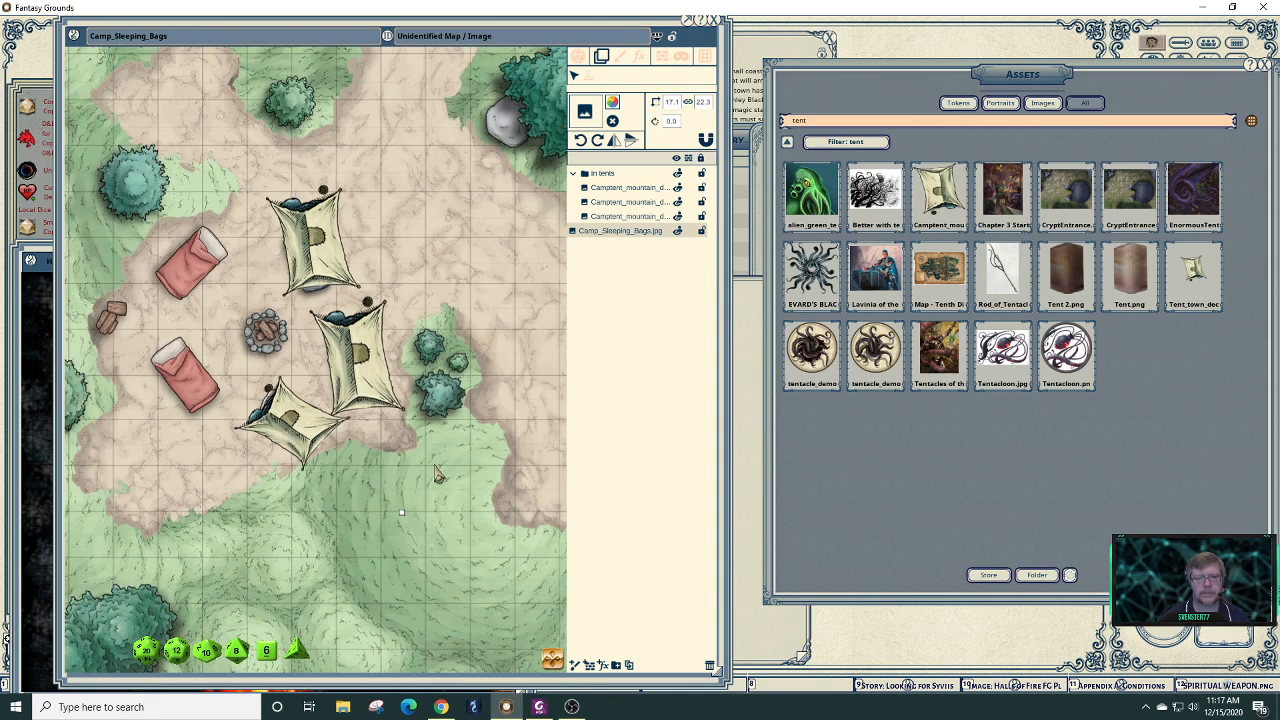
scroll(437, 476, down, 1)
click(384, 396)
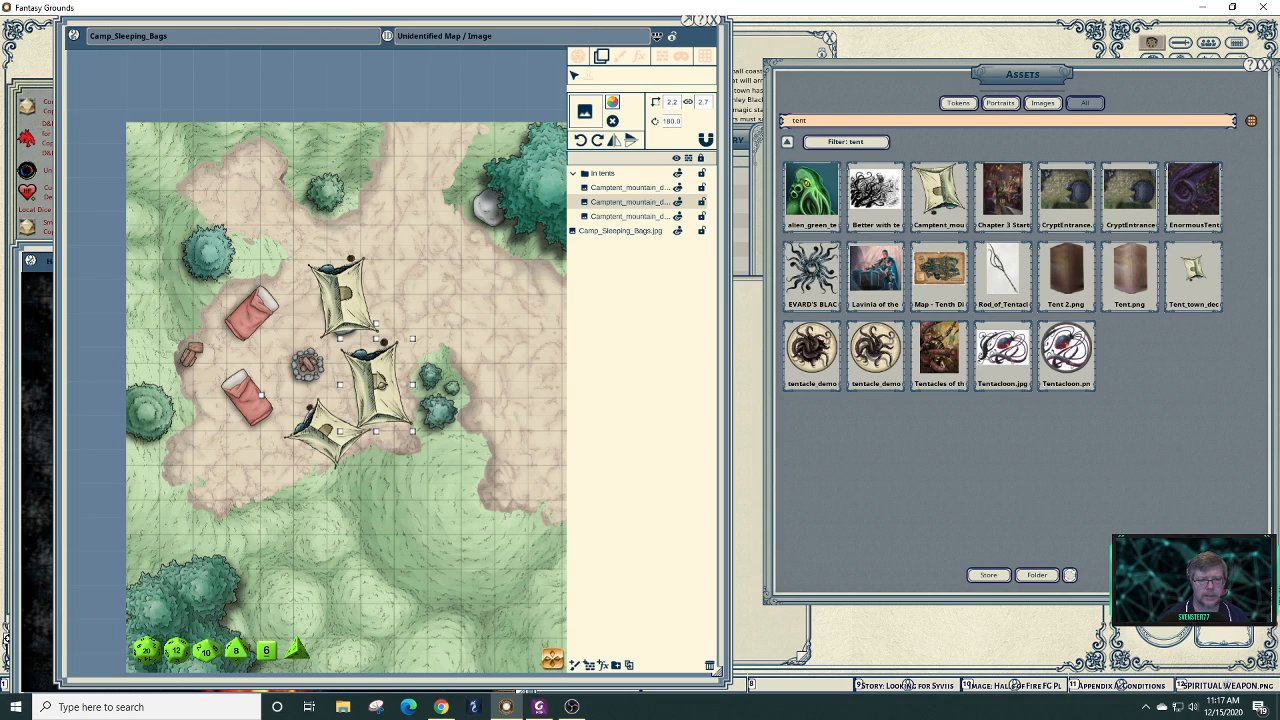
drag(380, 384, 248, 398)
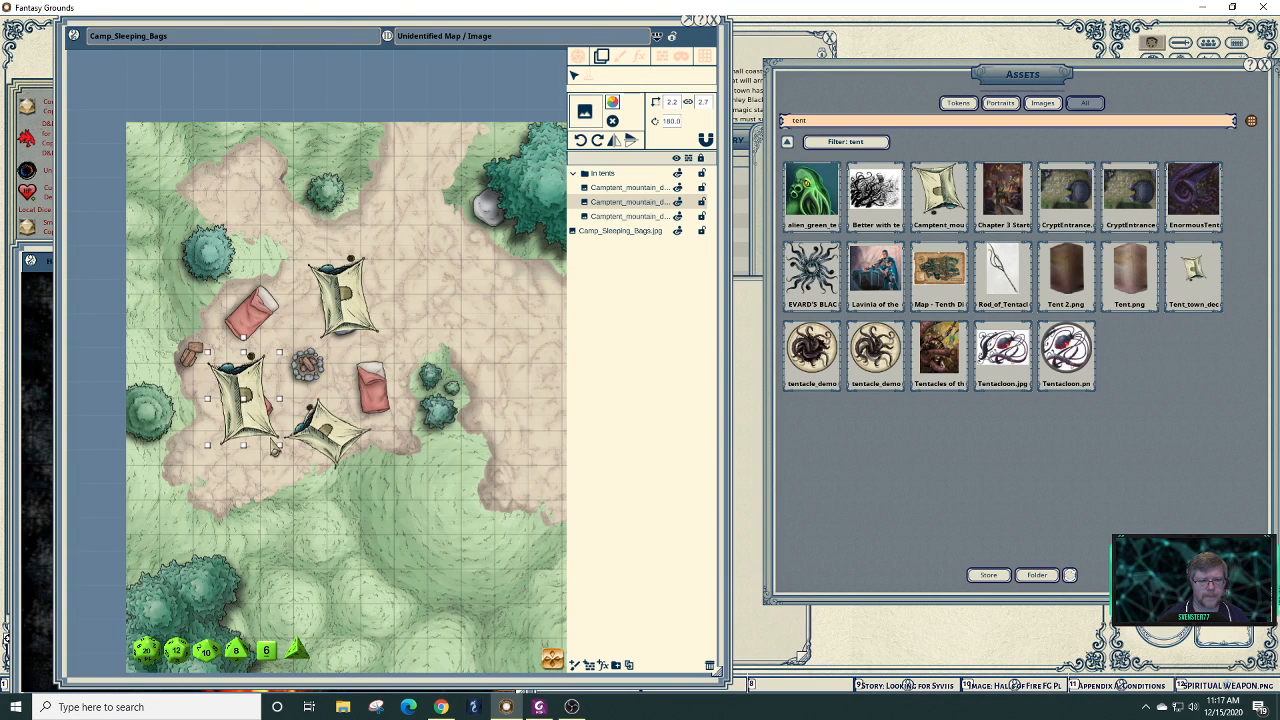
key(ctrl)
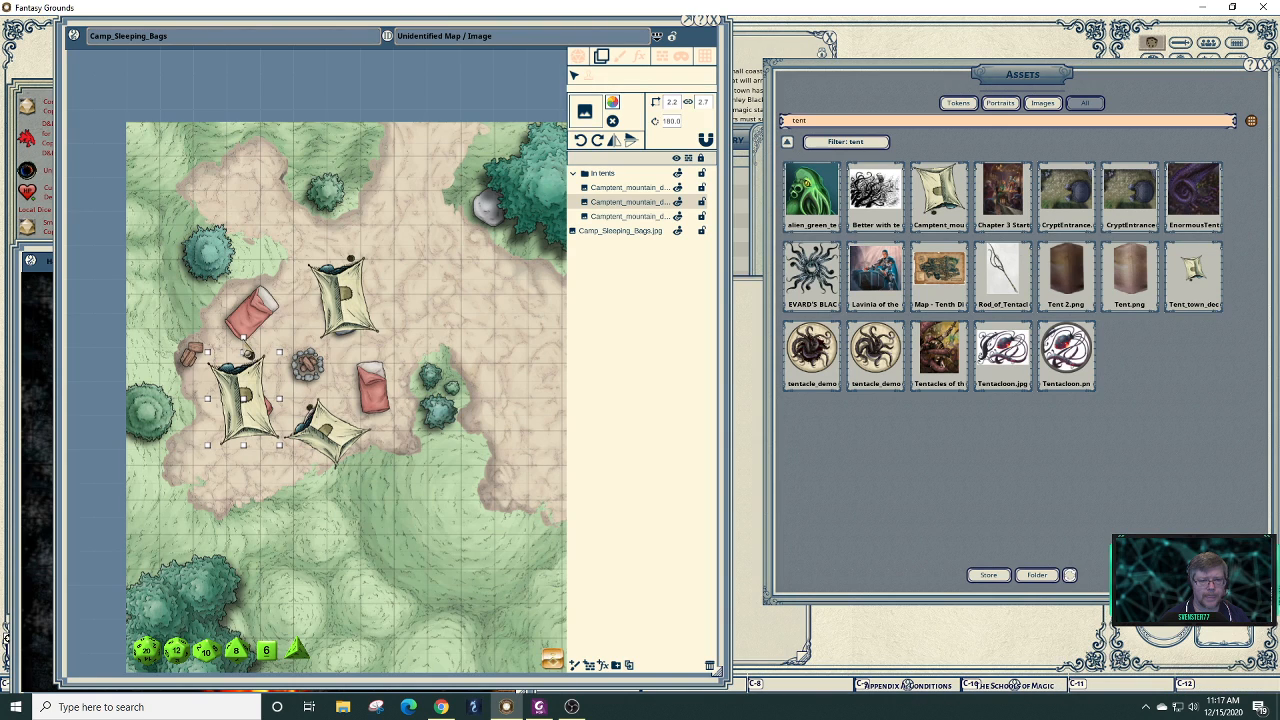
drag(247, 352, 222, 342)
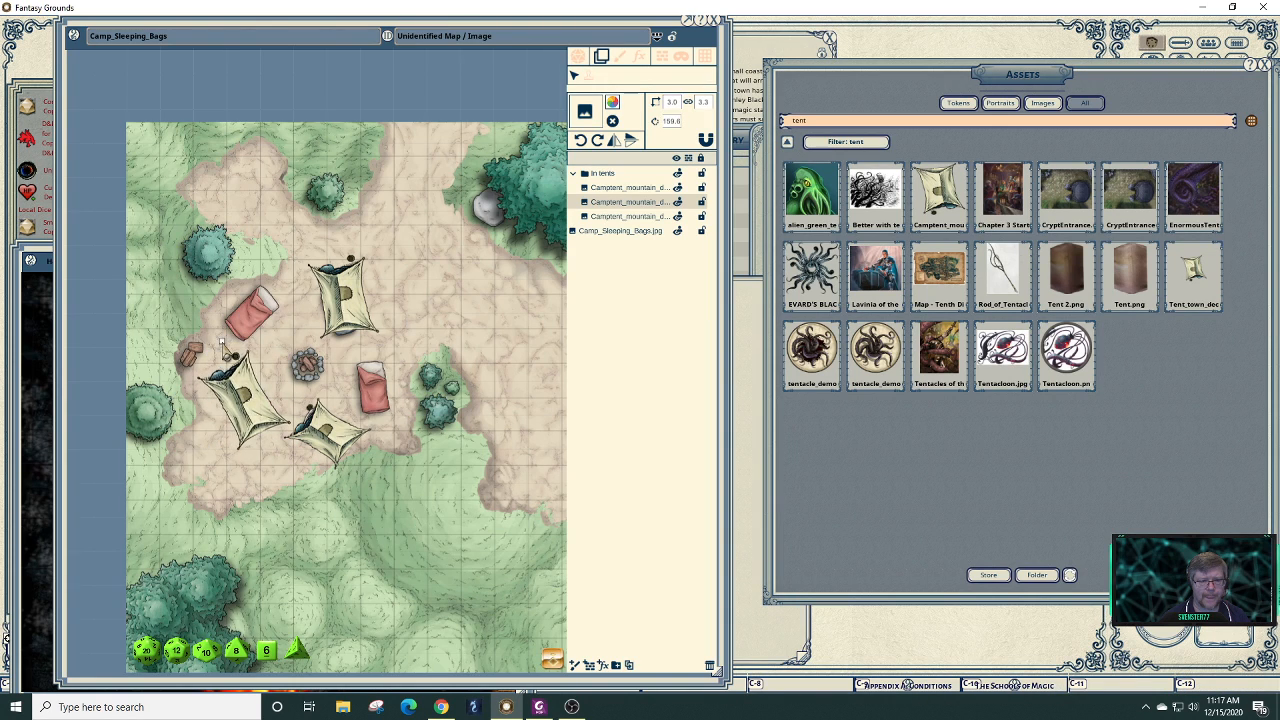
- Rotate the tent south of the campfire to about 143°, nudge it slightly, and collapse the In tents folder
click(347, 439)
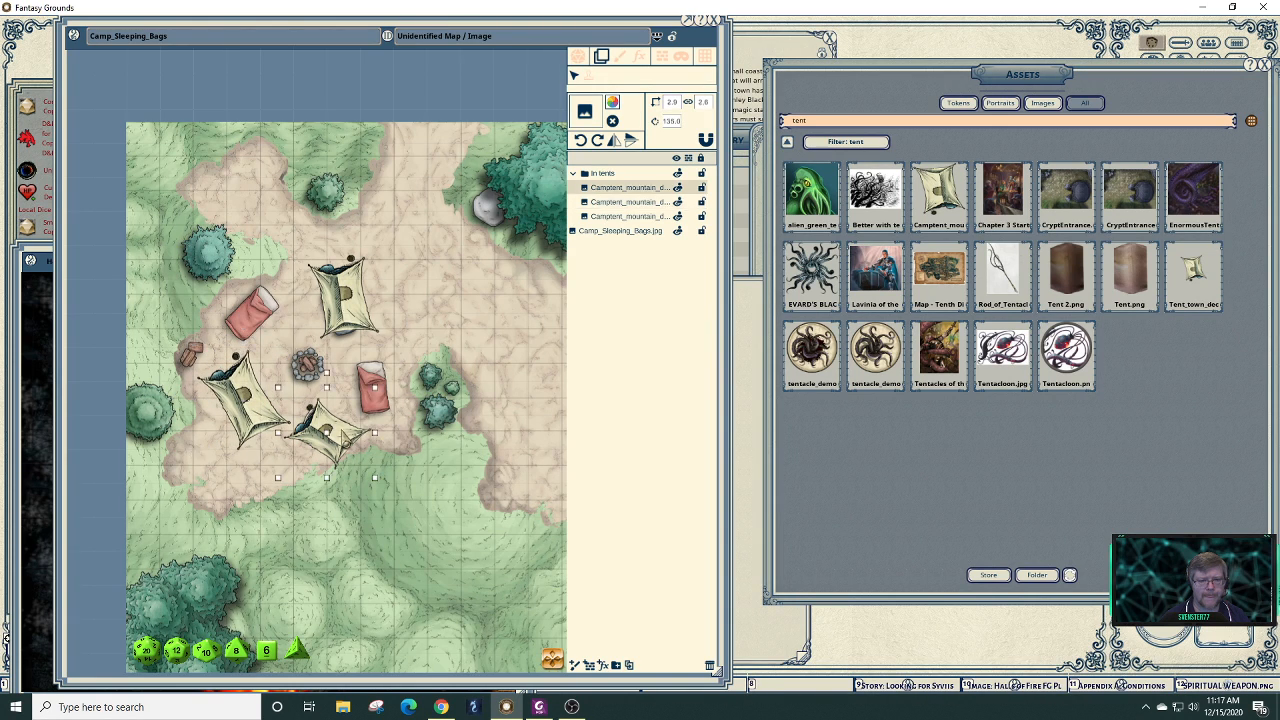
key(ctrl)
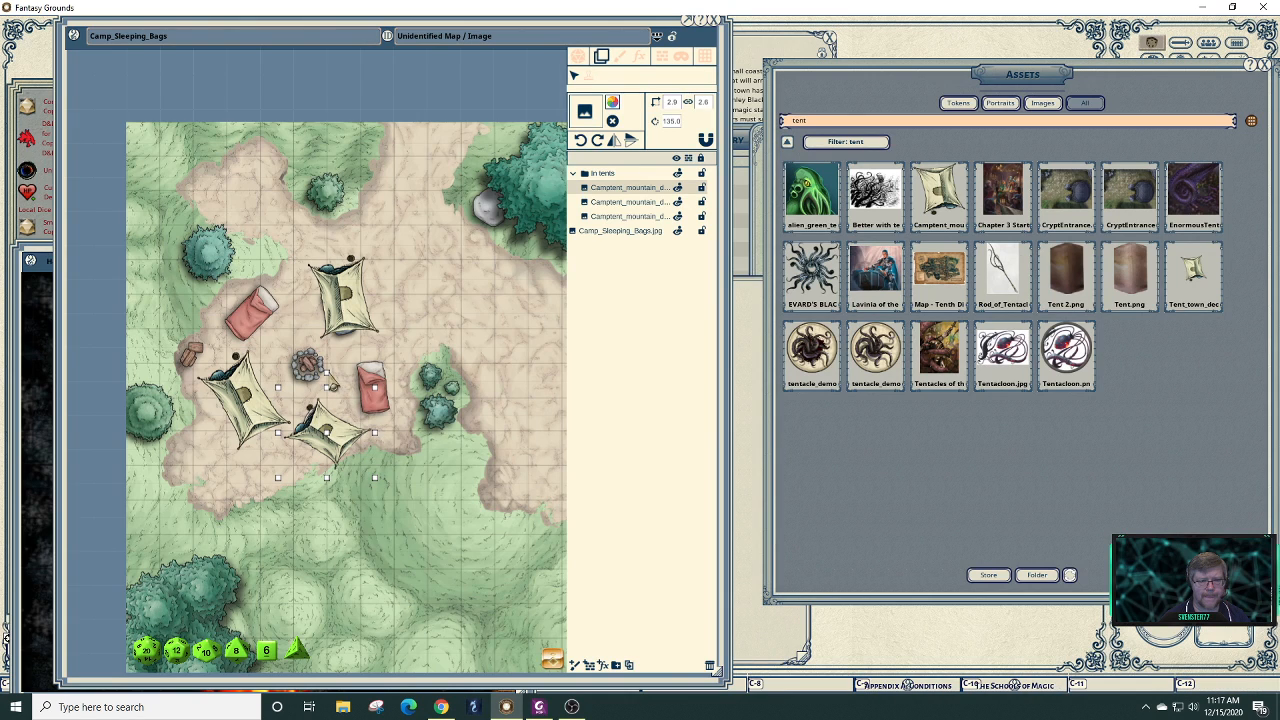
drag(333, 385, 337, 383)
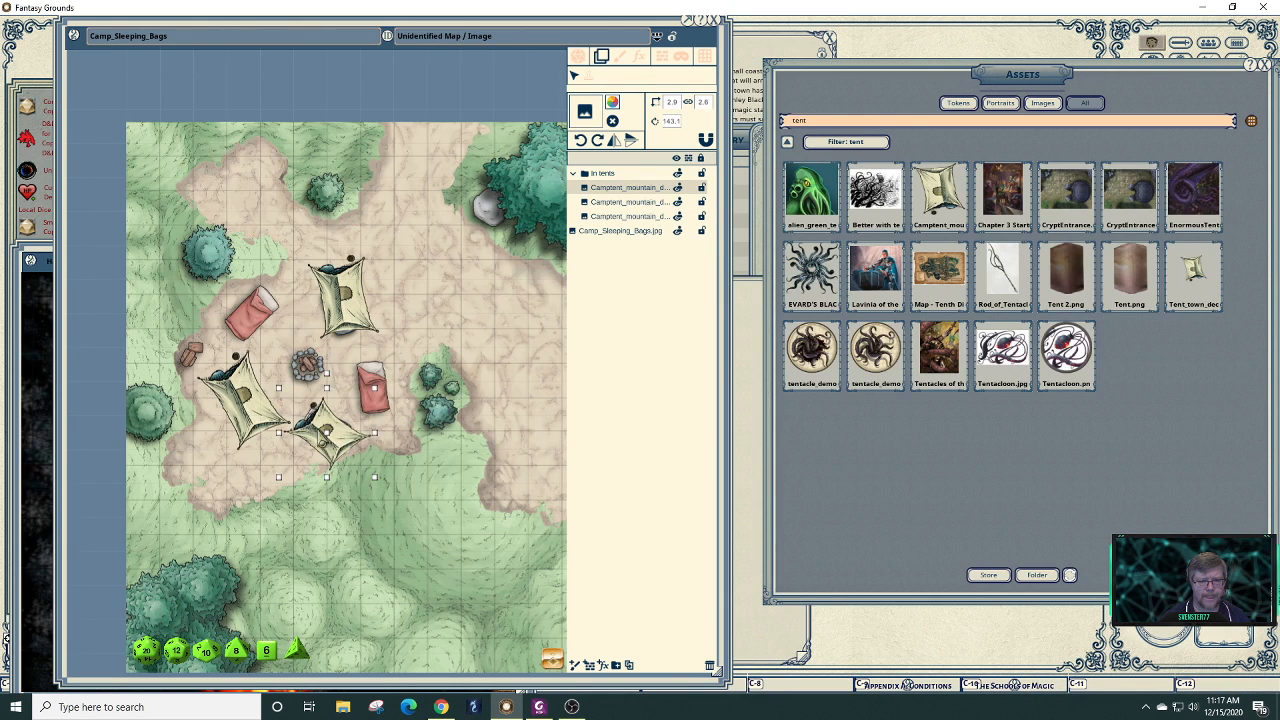
drag(322, 437, 321, 435)
click(382, 505)
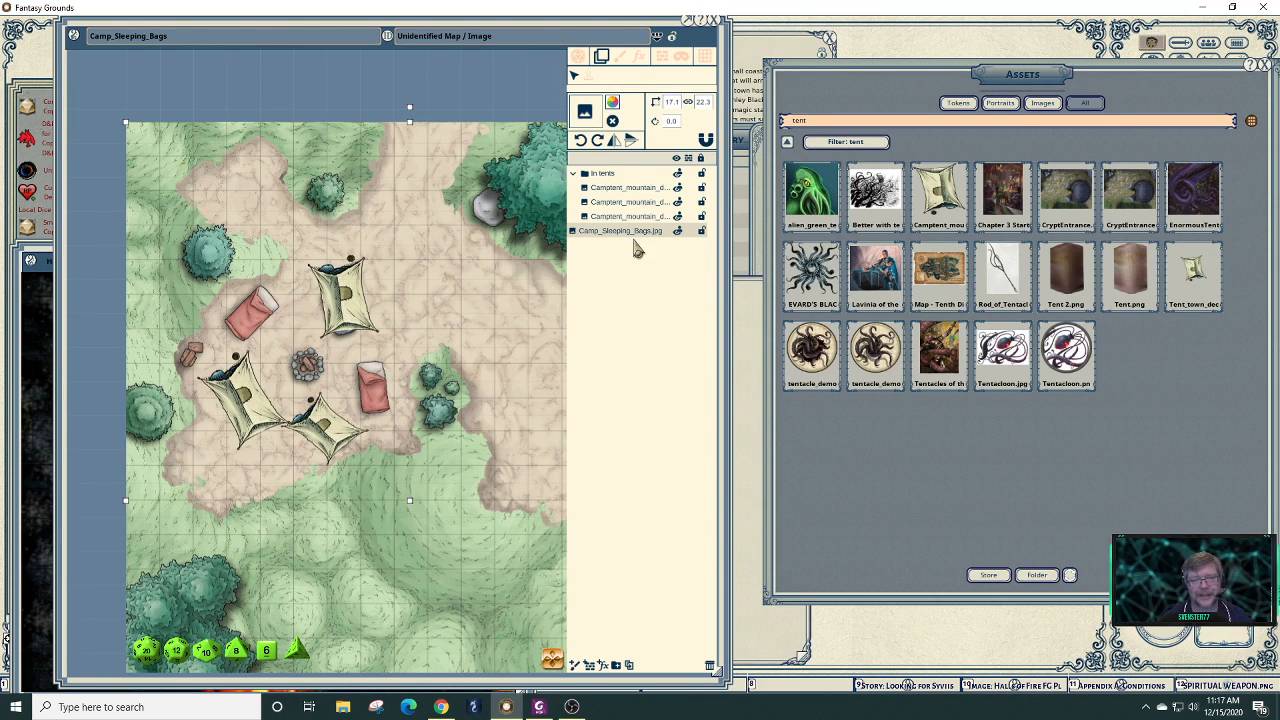
click(575, 176)
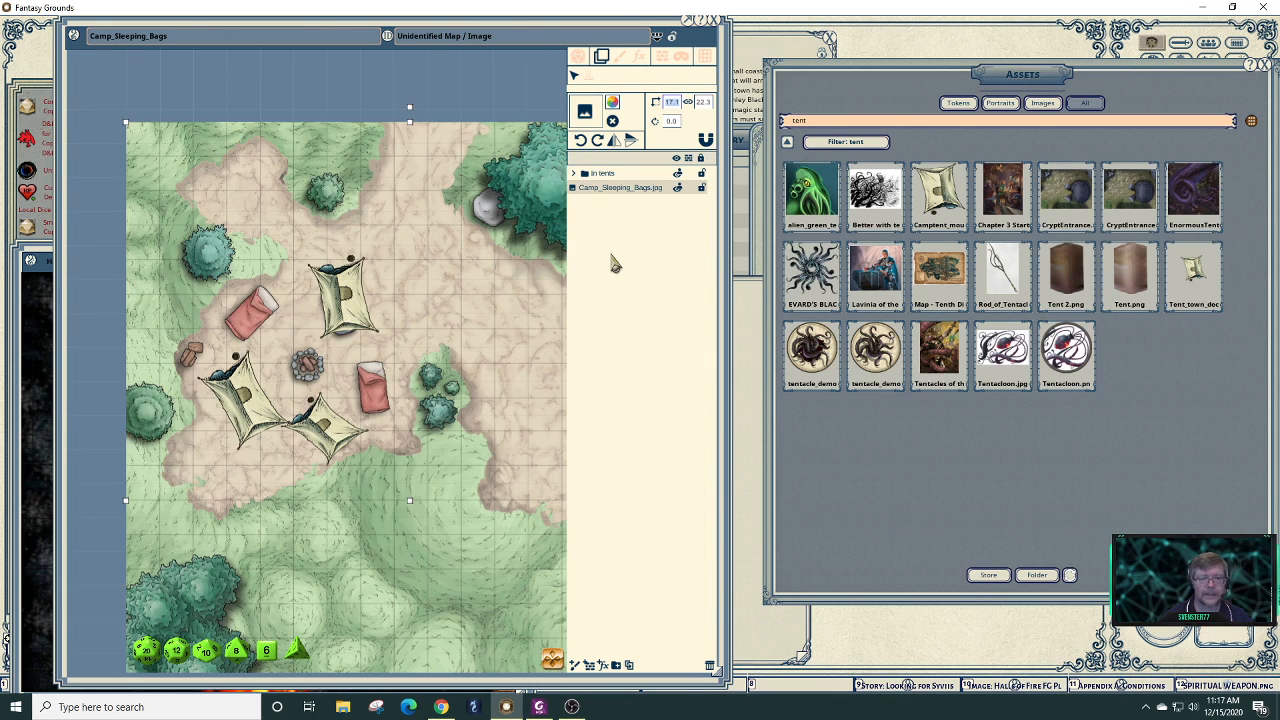
- Search the assets for "fire" and browse the result pages for a suitable flame image
click(620, 58)
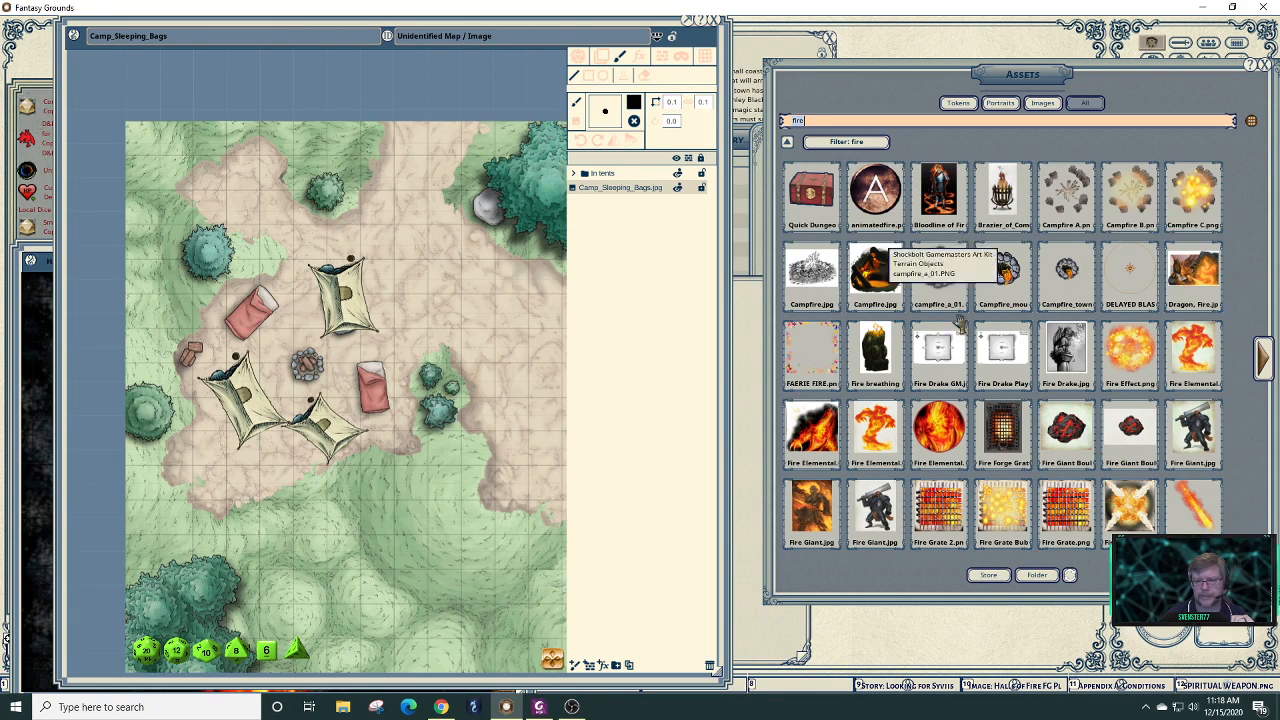
click(1264, 366)
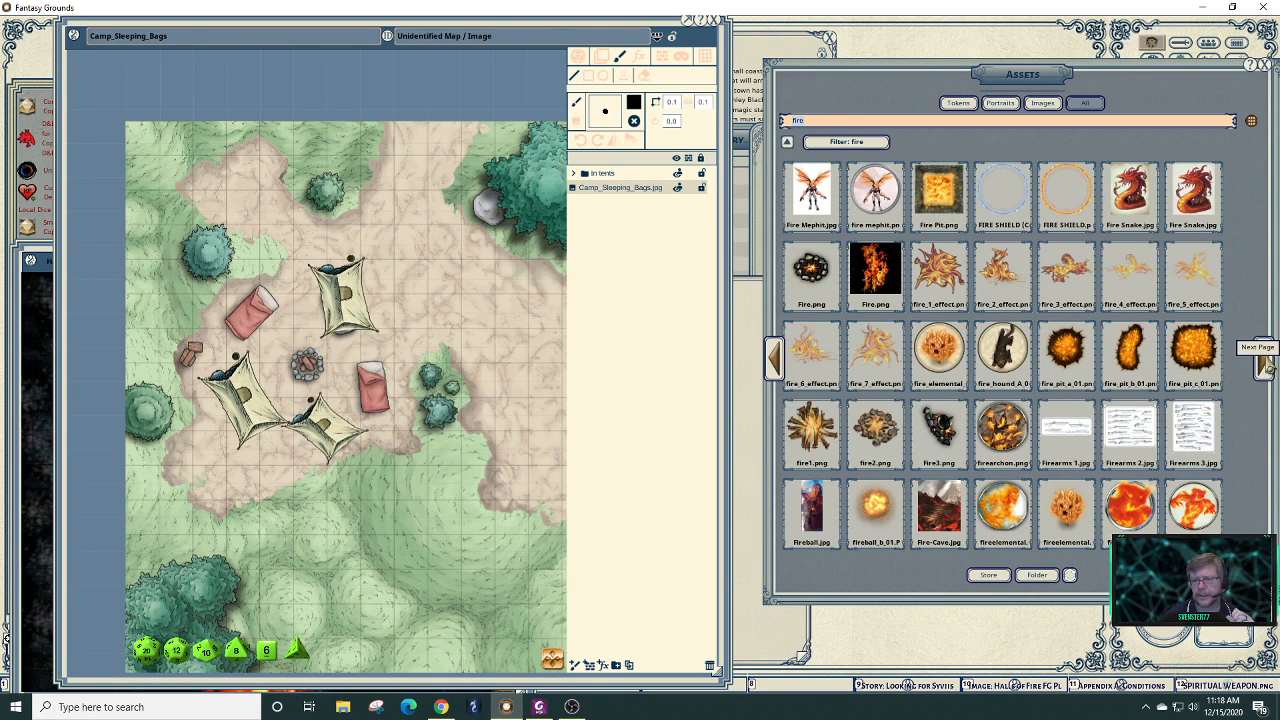
click(1264, 366)
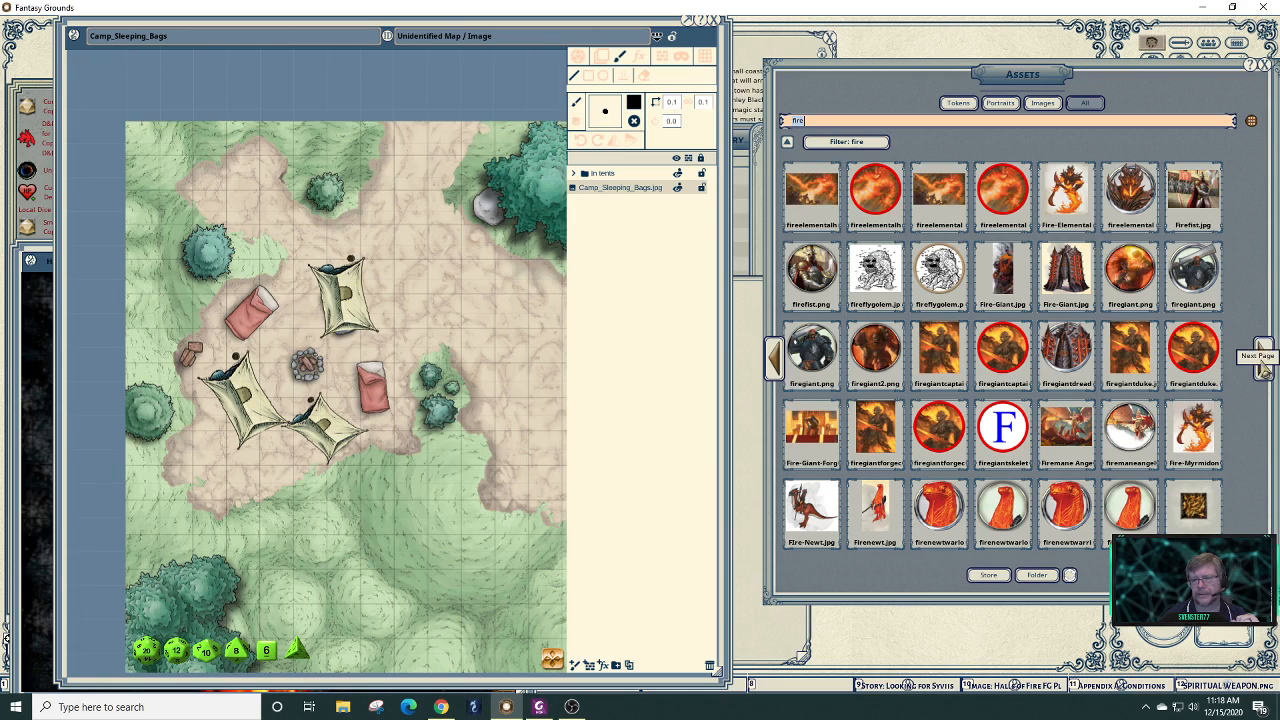
click(779, 362)
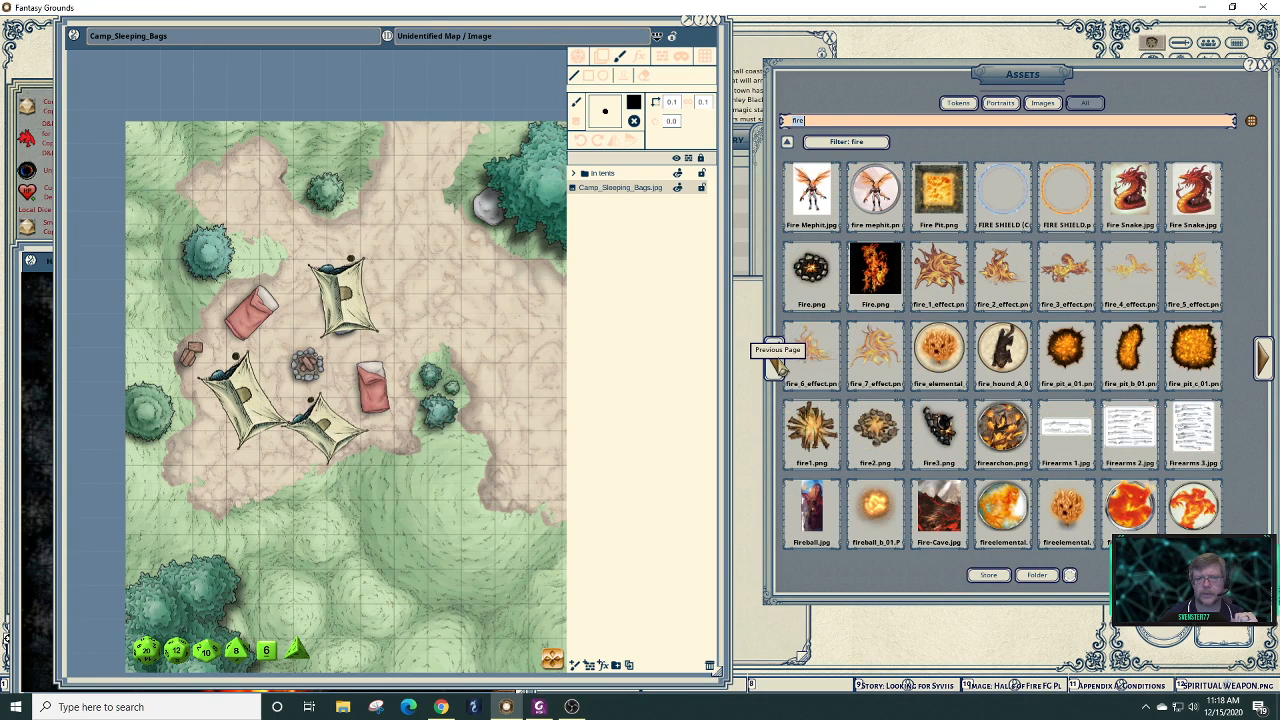
- Load fire_7_effect.png as the stamp image, place it once over the campfire and return to selecting layers
click(602, 59)
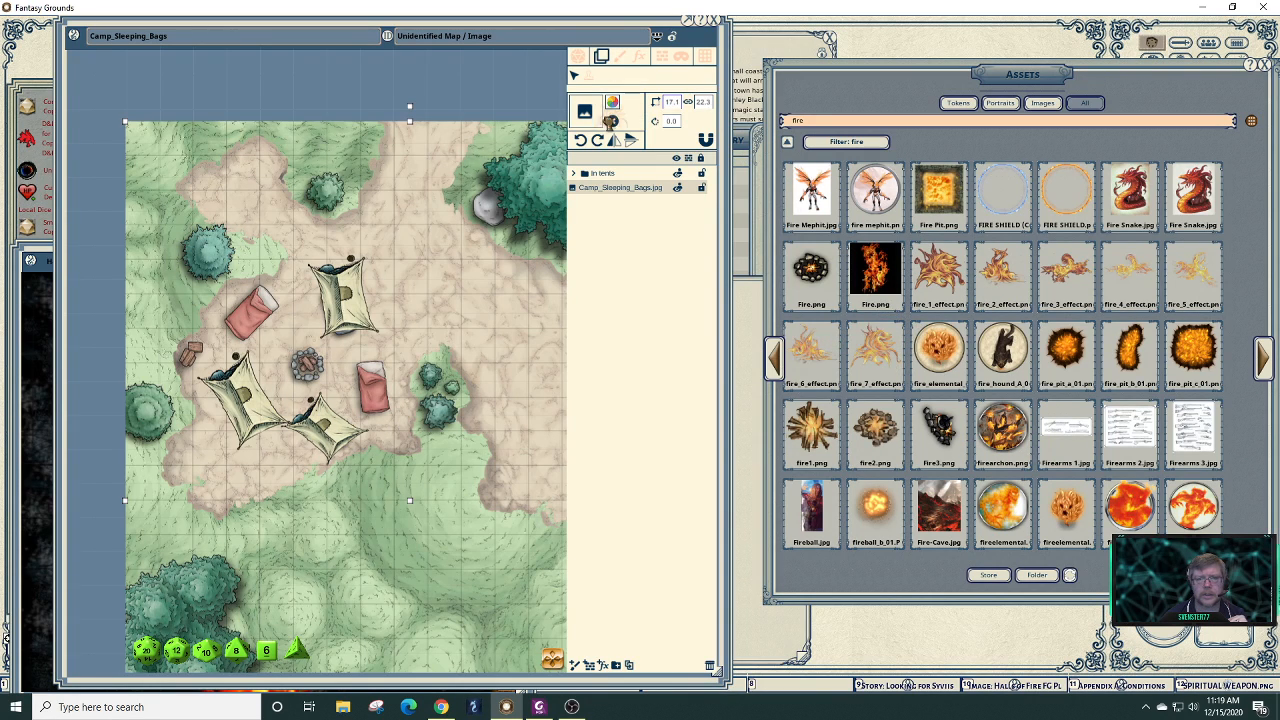
drag(587, 112, 587, 112)
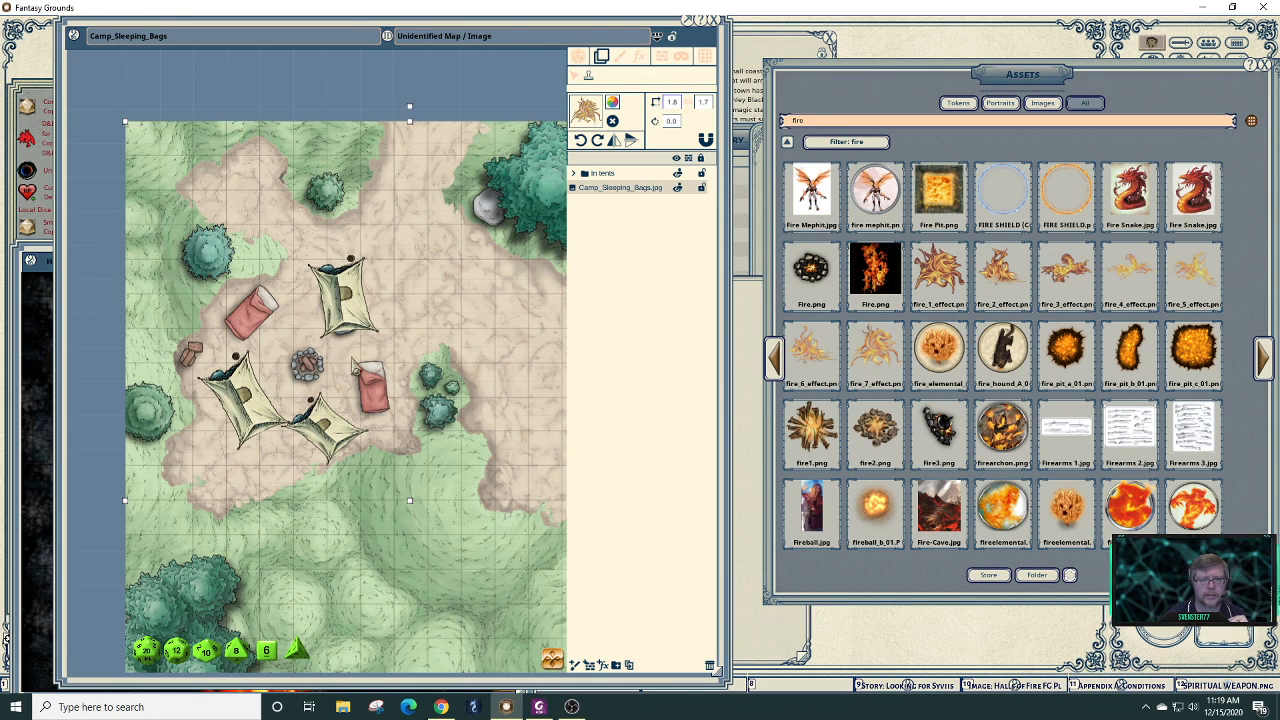
scroll(345, 370, up, 4)
scroll(345, 370, up, 2)
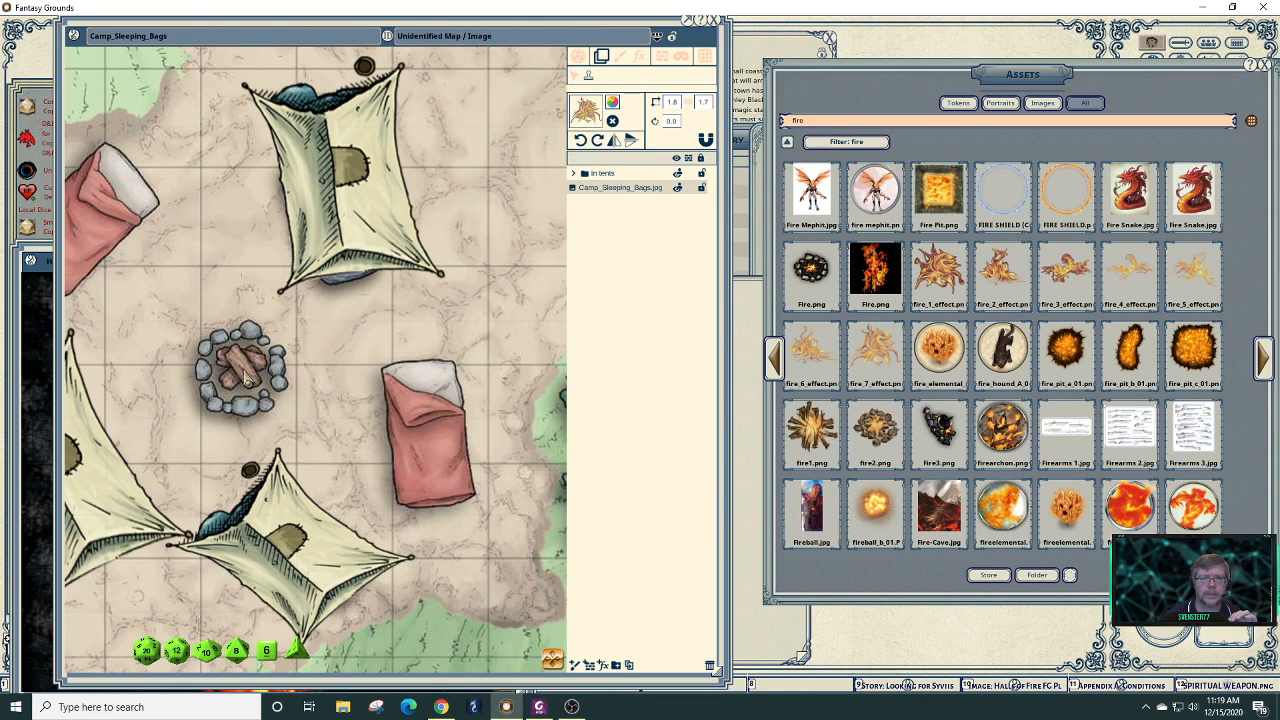
drag(247, 379, 247, 379)
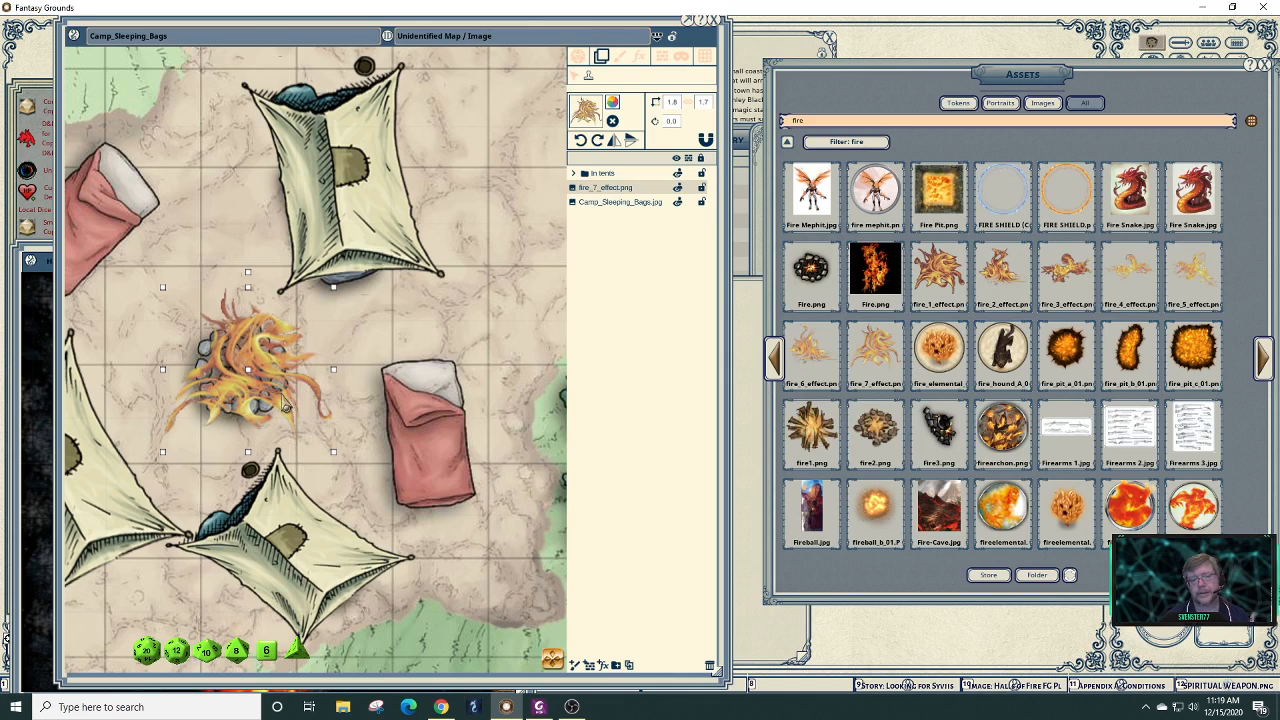
click(587, 74)
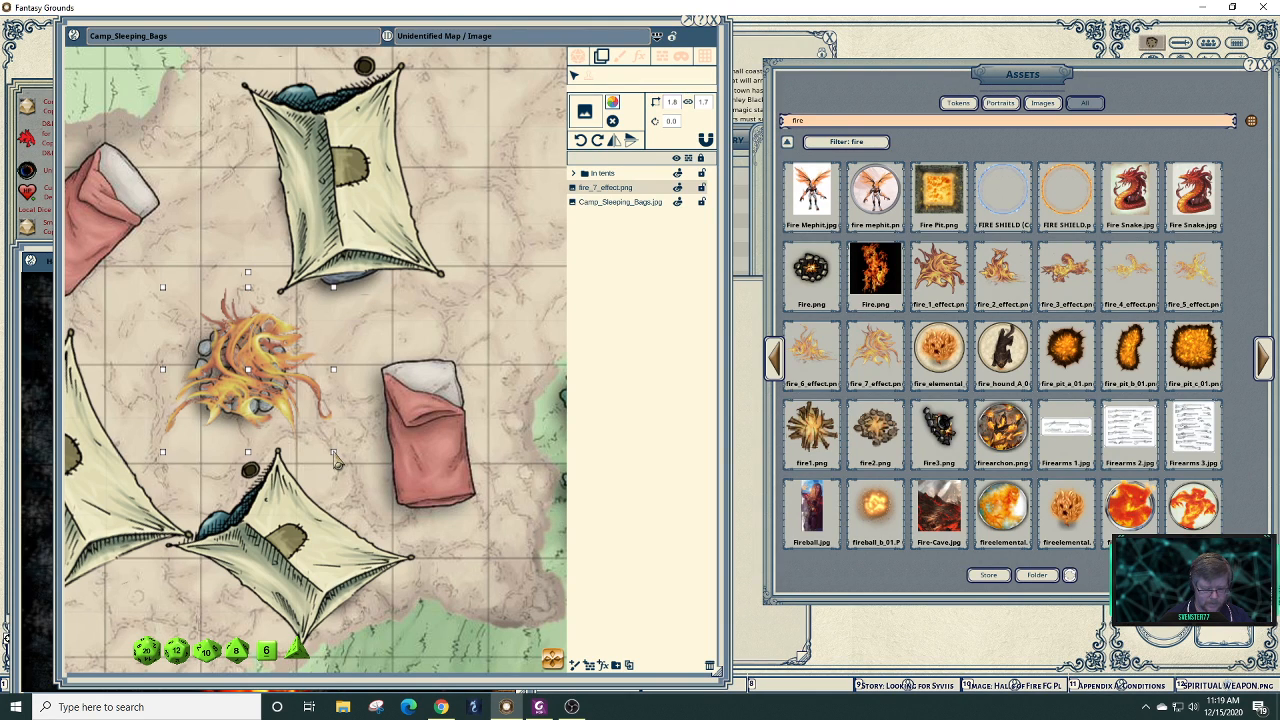
- Shrink the fire image to about 0.9 by 1.0 grid squares so it fits inside the campfire's stone ring
key(ctrl)
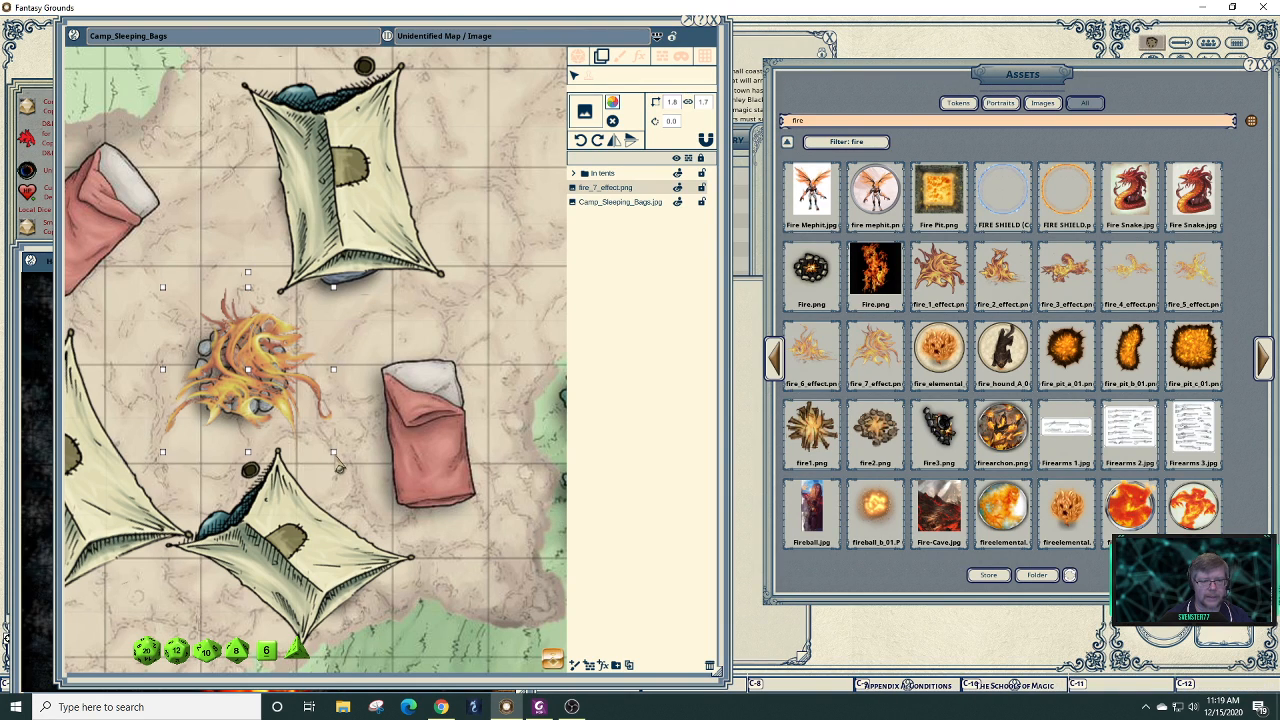
mouse_move(336, 457)
mouse_down()
mouse_move(318, 437)
mouse_move(342, 455)
mouse_up()
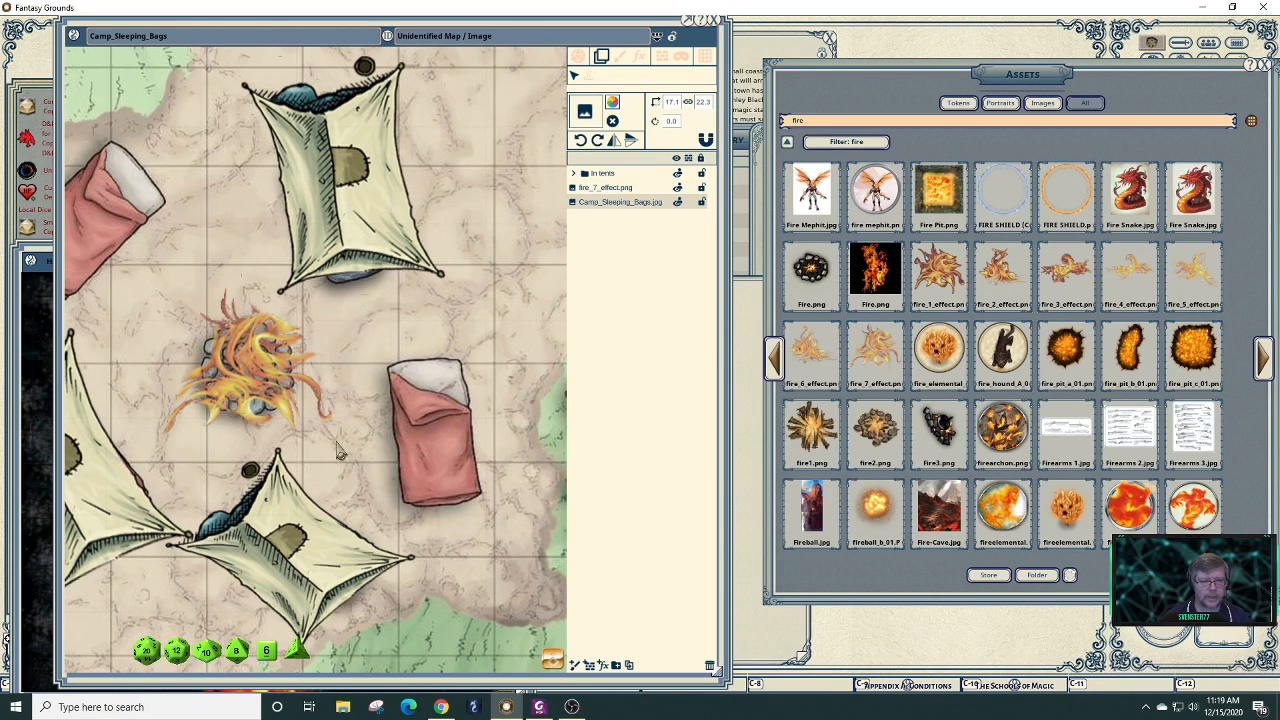
click(337, 450)
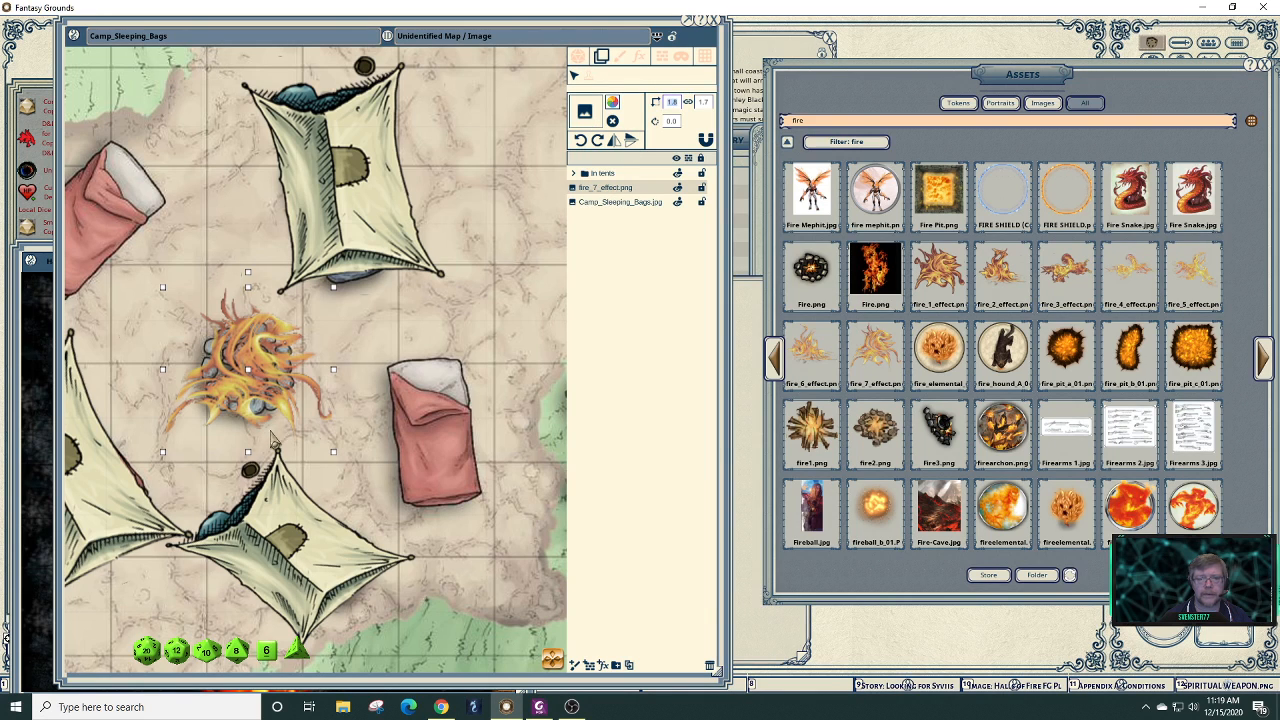
drag(334, 453, 293, 425)
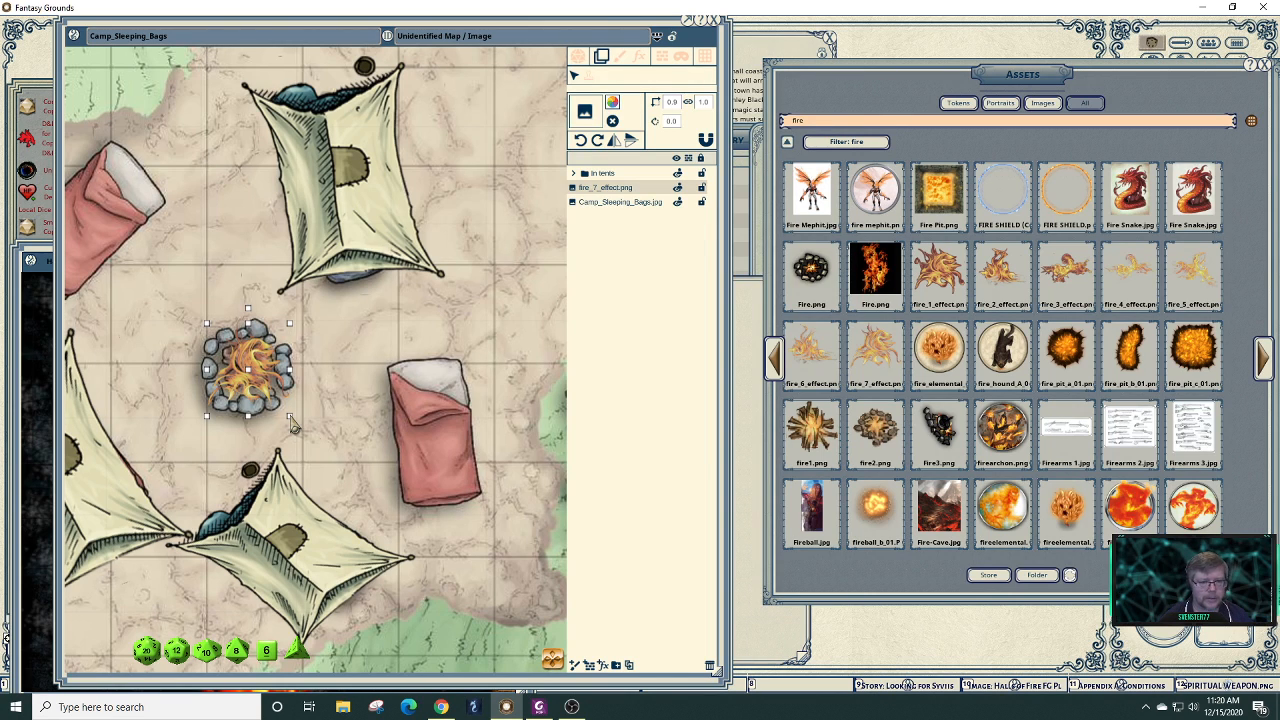
click(344, 364)
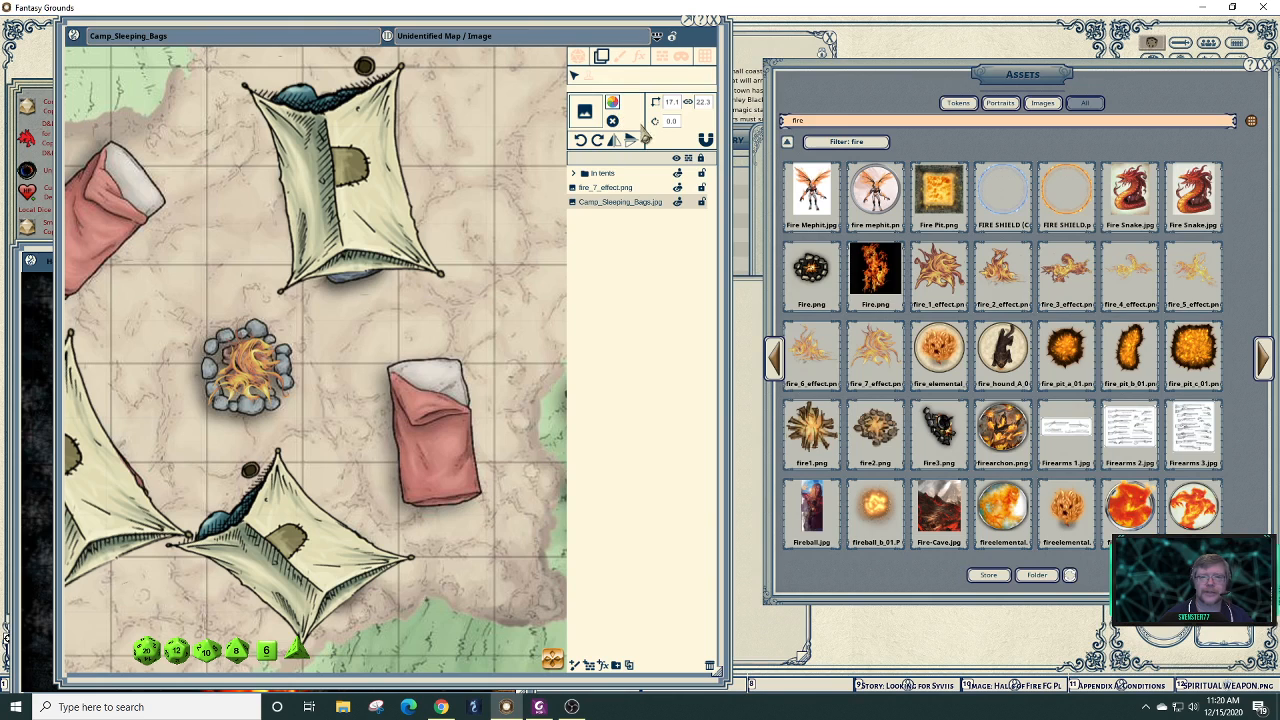
- Create a layer folder named "Fire" and move the fire_7_effect.png layer into it
click(639, 57)
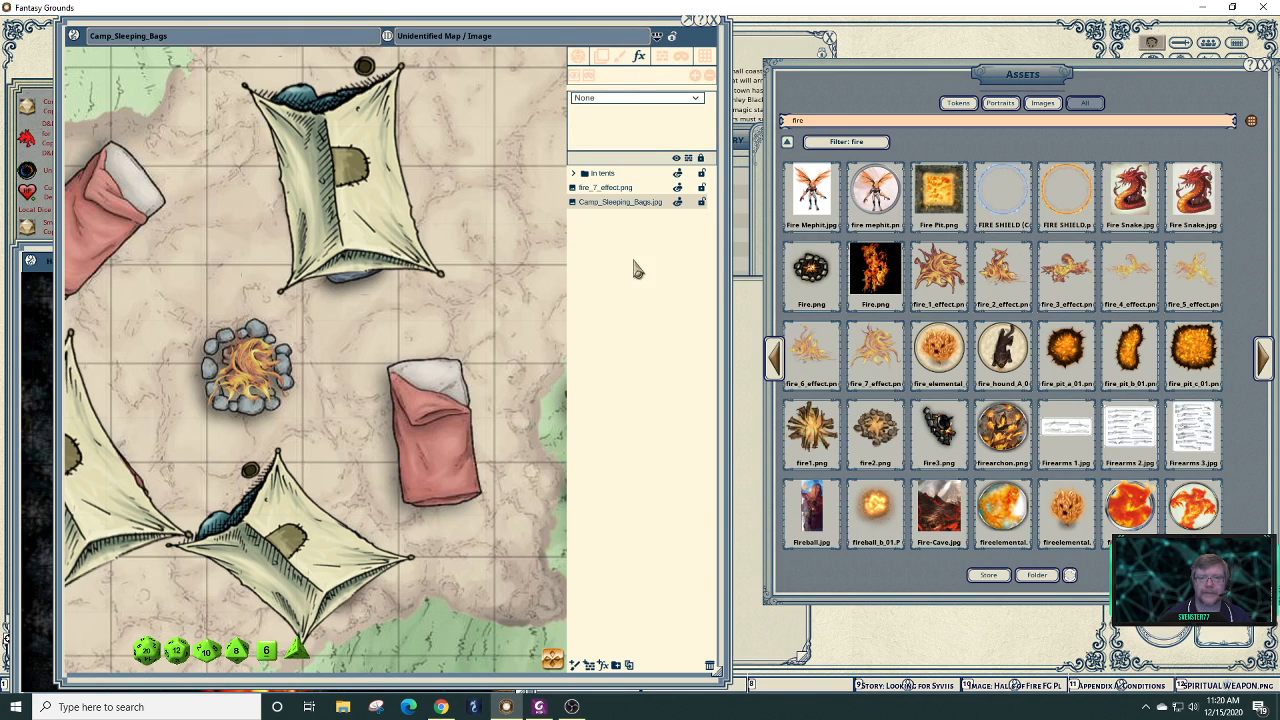
click(616, 665)
double_click(583, 175)
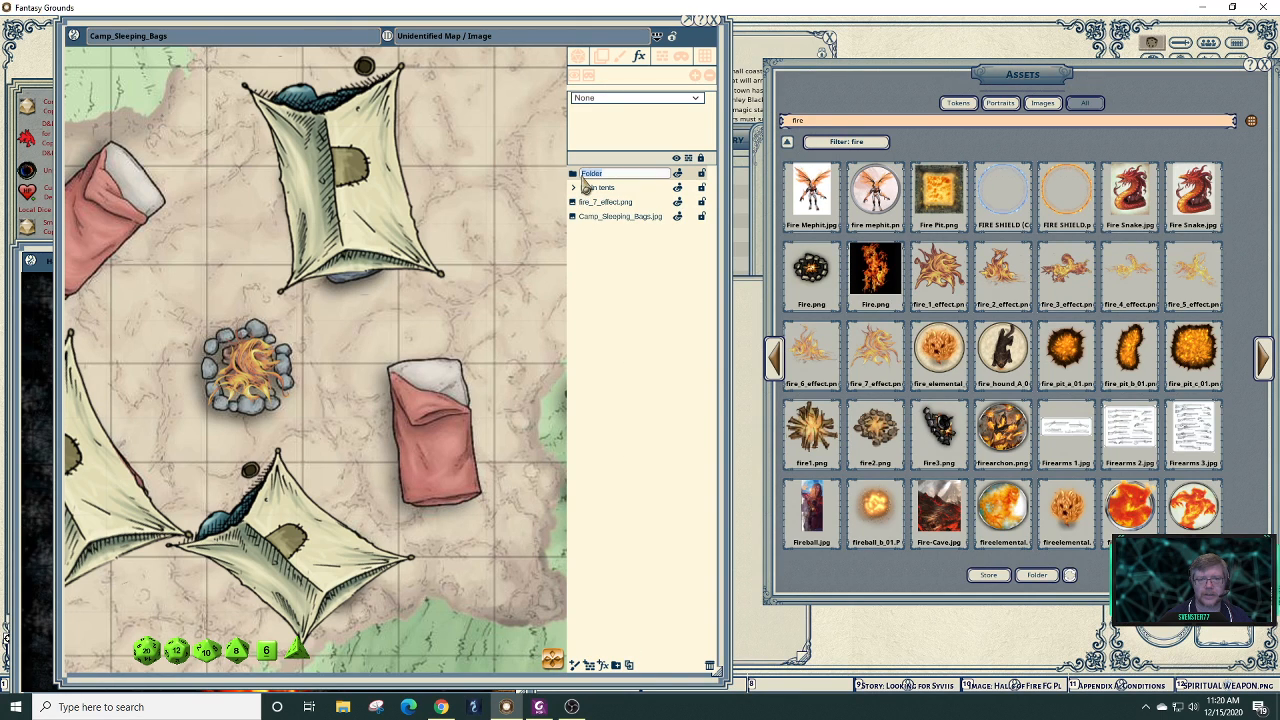
text(Fire)
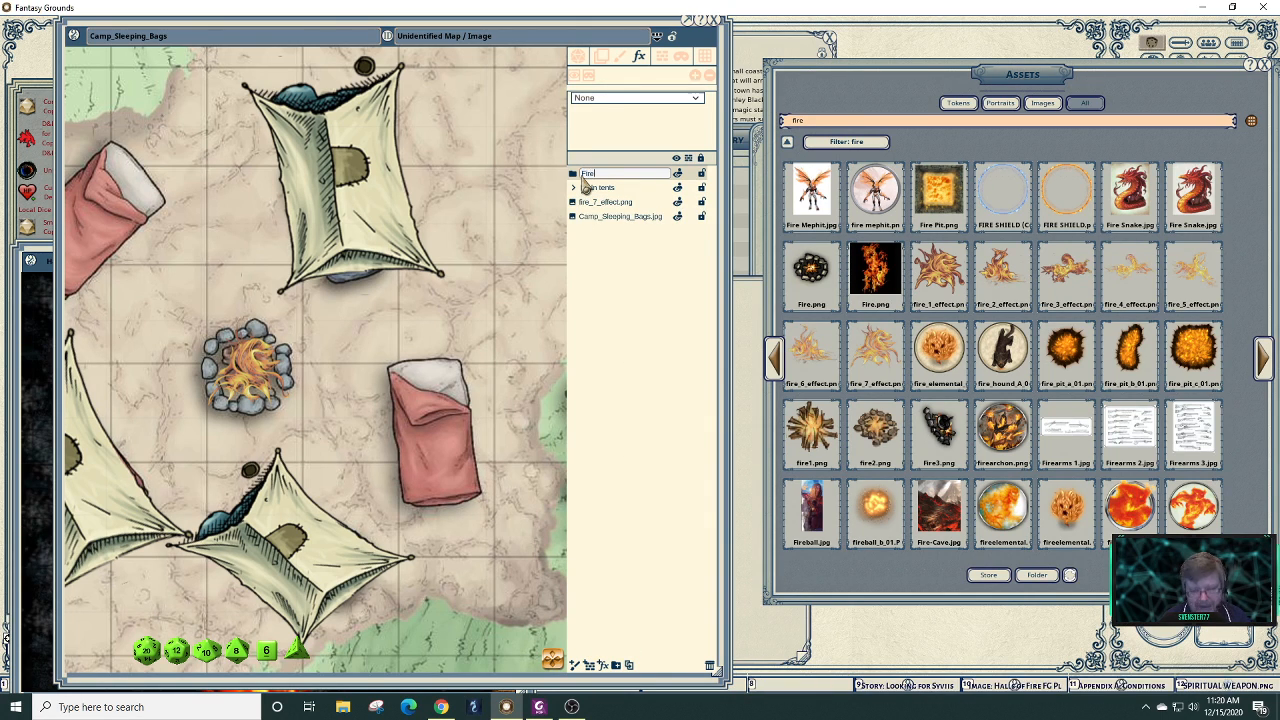
click(591, 207)
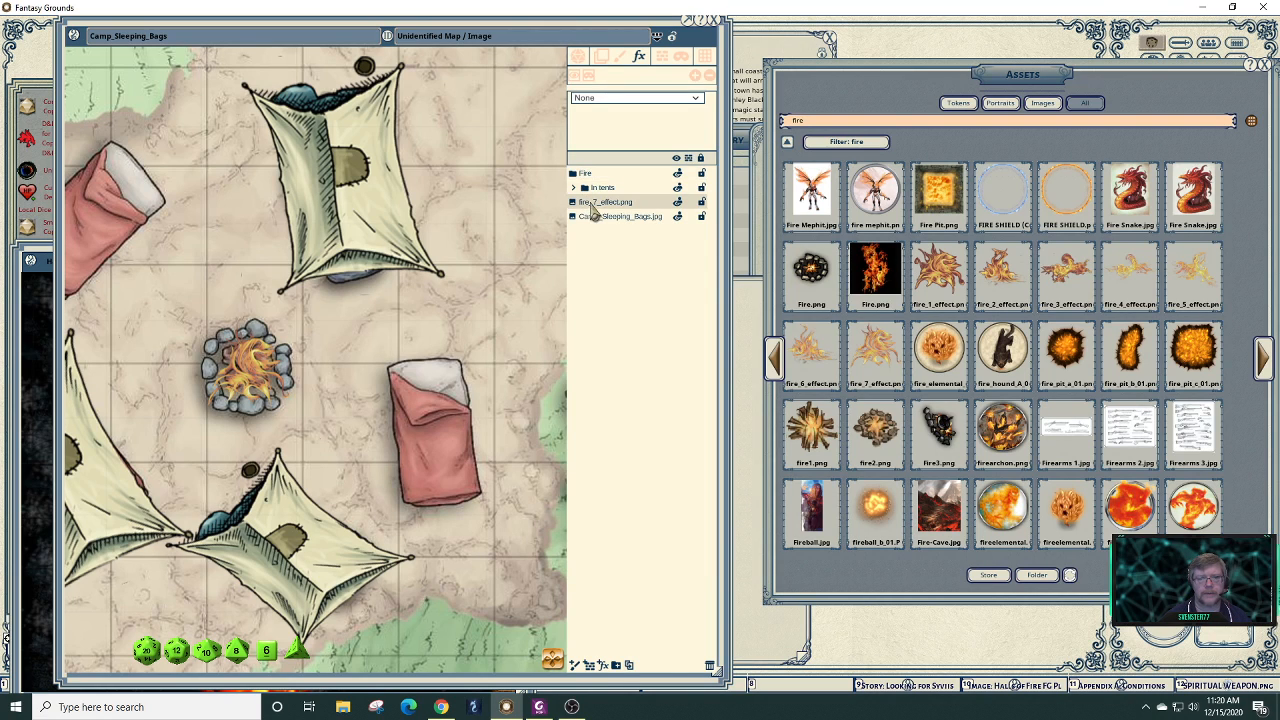
drag(600, 207, 590, 177)
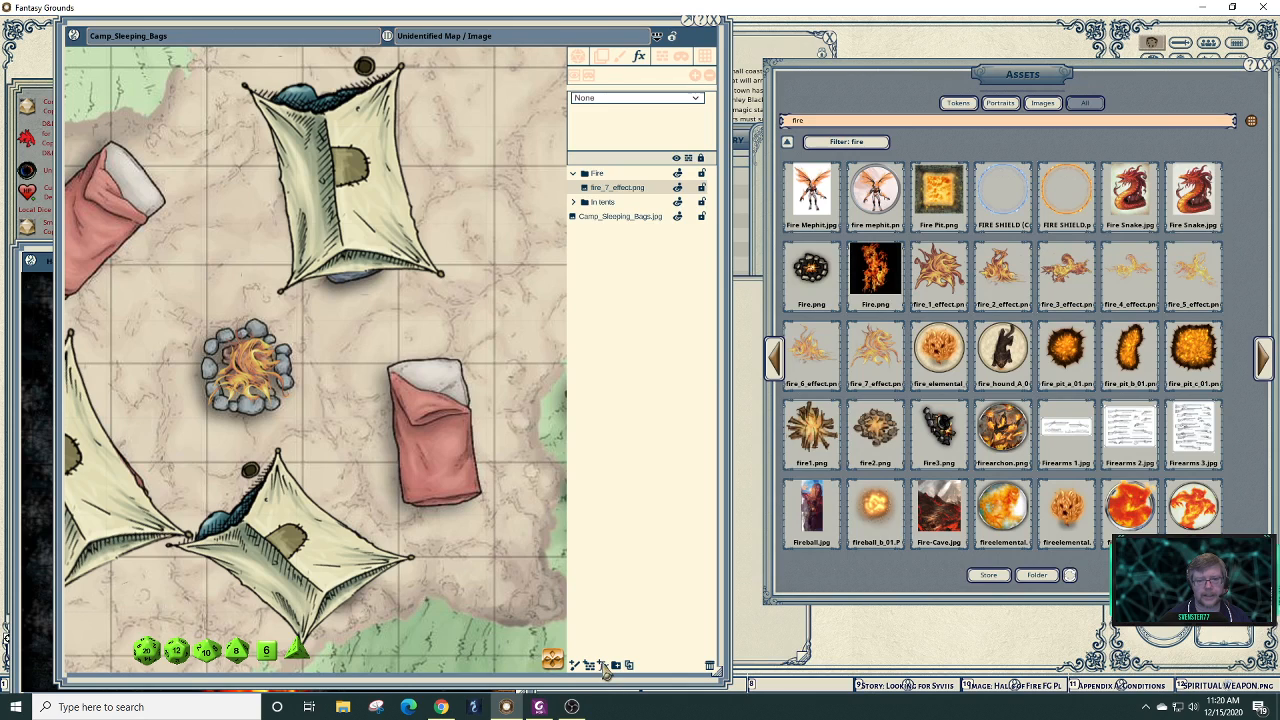
- Add an effects layer and move it into the Fire folder
click(603, 666)
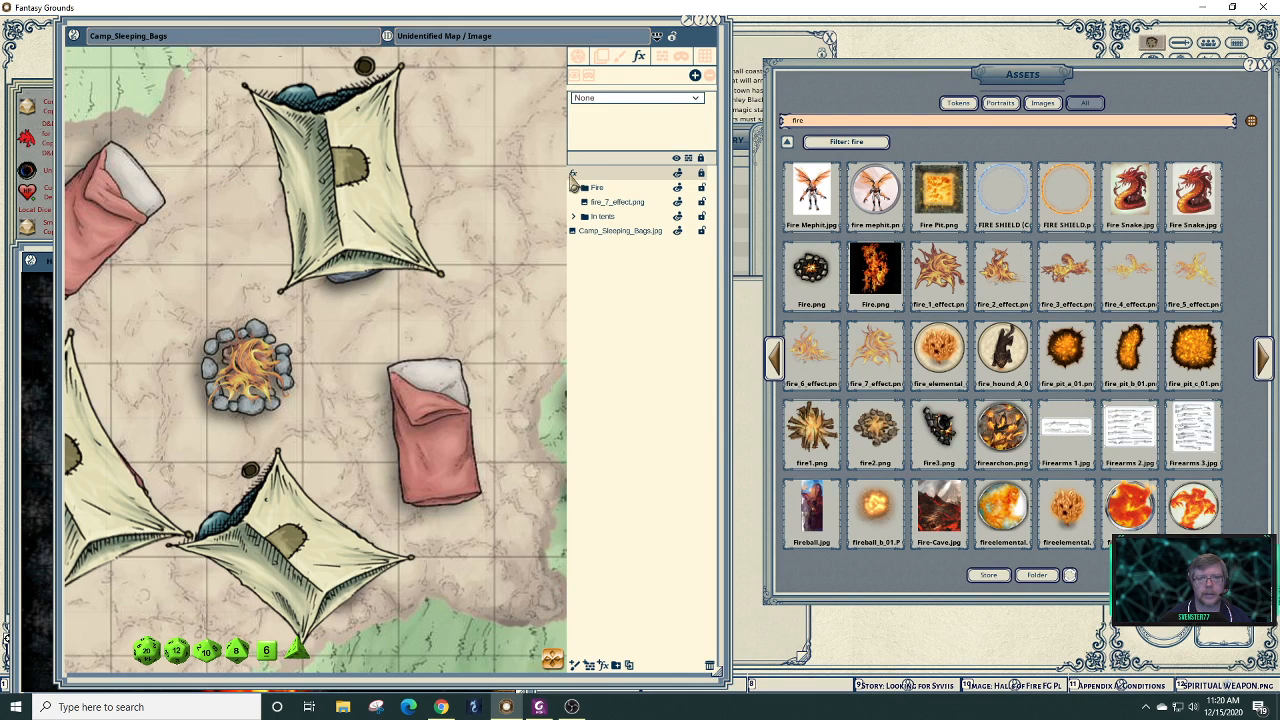
mouse_move(576, 183)
mouse_down()
mouse_move(590, 194)
mouse_move(596, 182)
mouse_up()
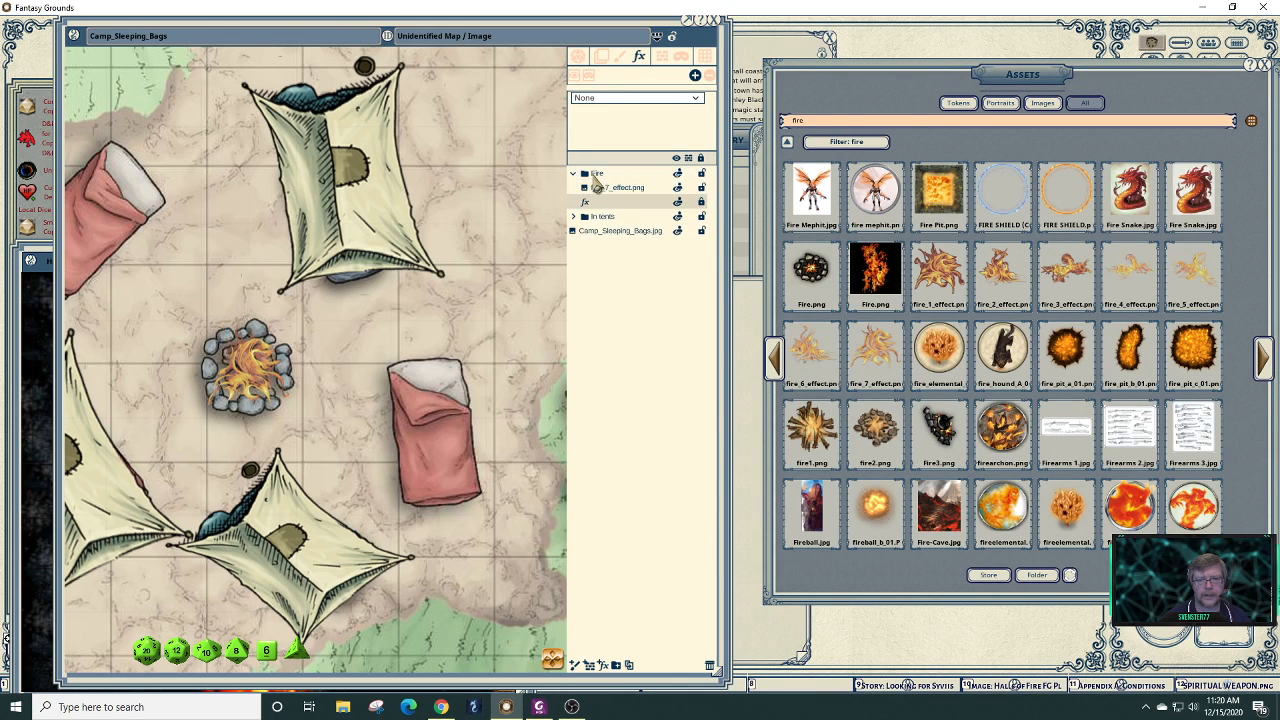
- Set the Fire folder's effects layer to the Water effect type
click(698, 104)
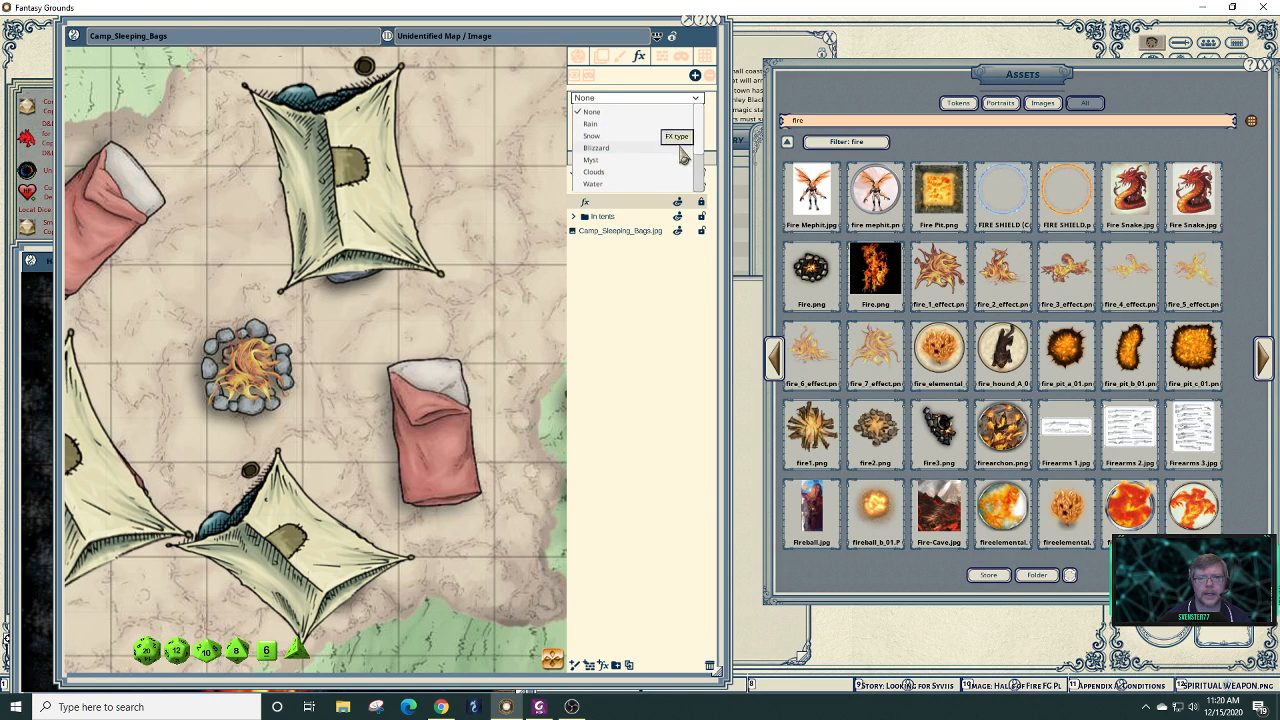
scroll(702, 176, down, 4)
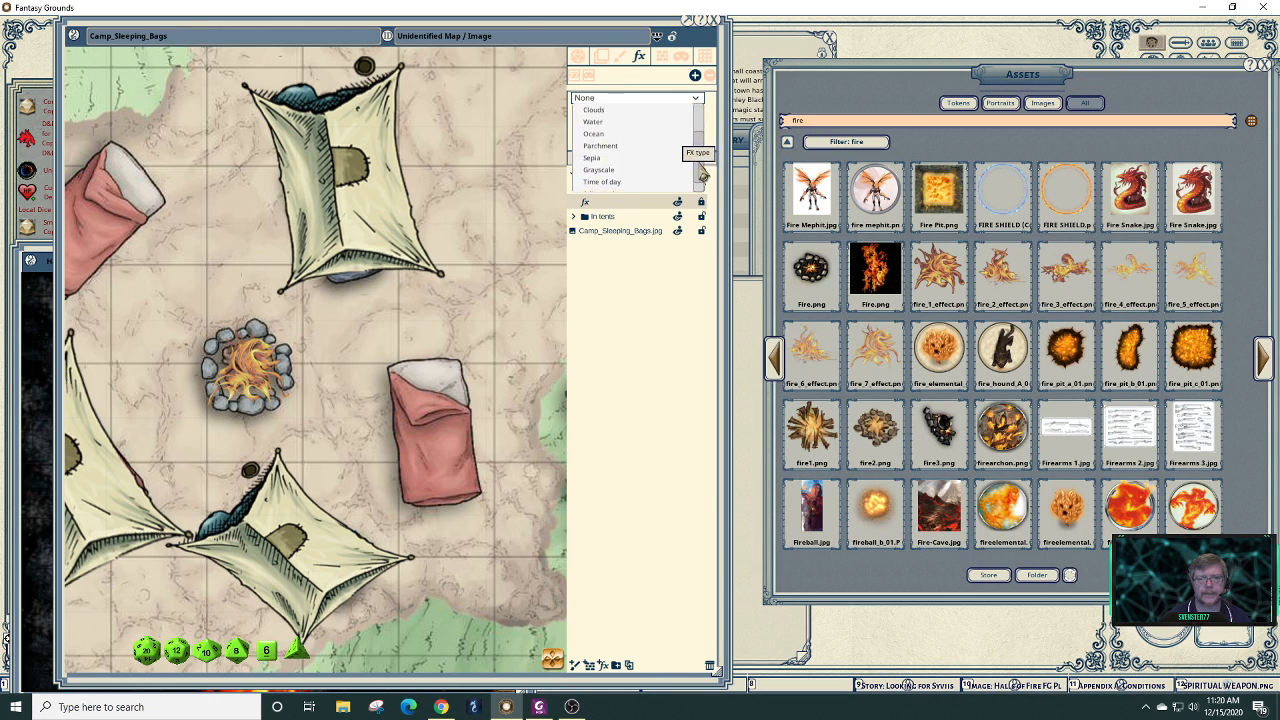
scroll(700, 175, up, 4)
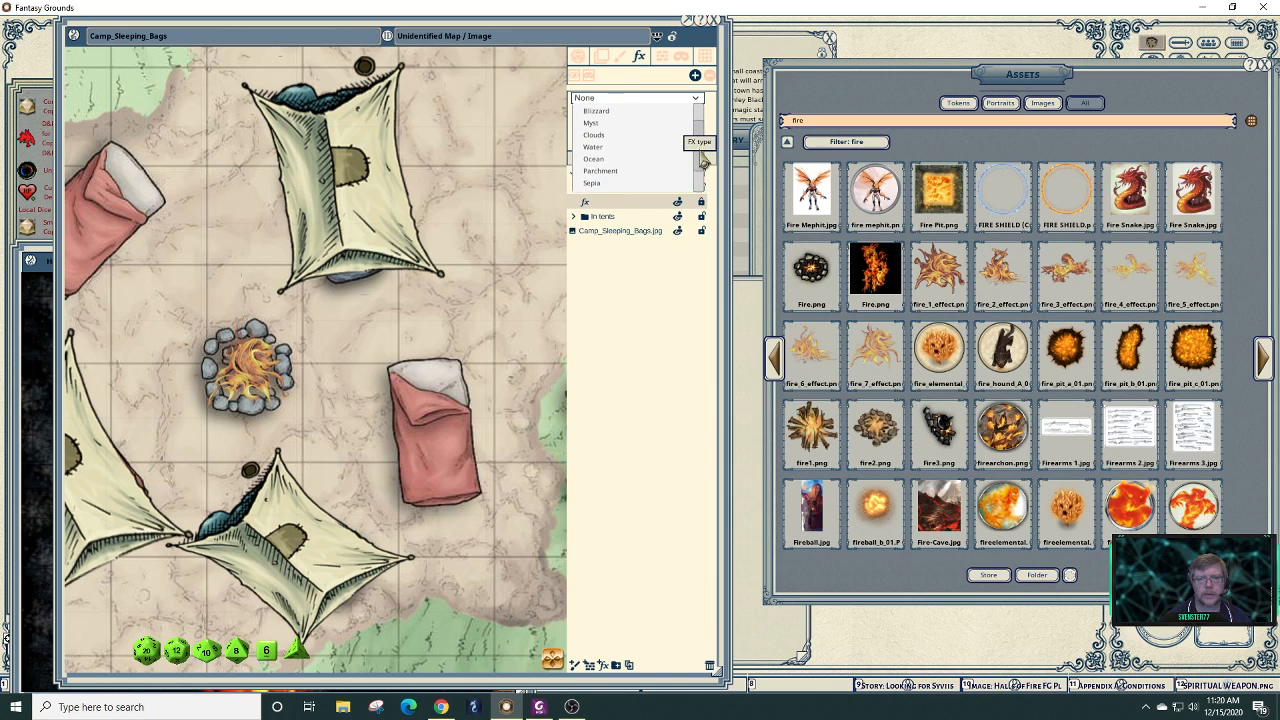
click(617, 152)
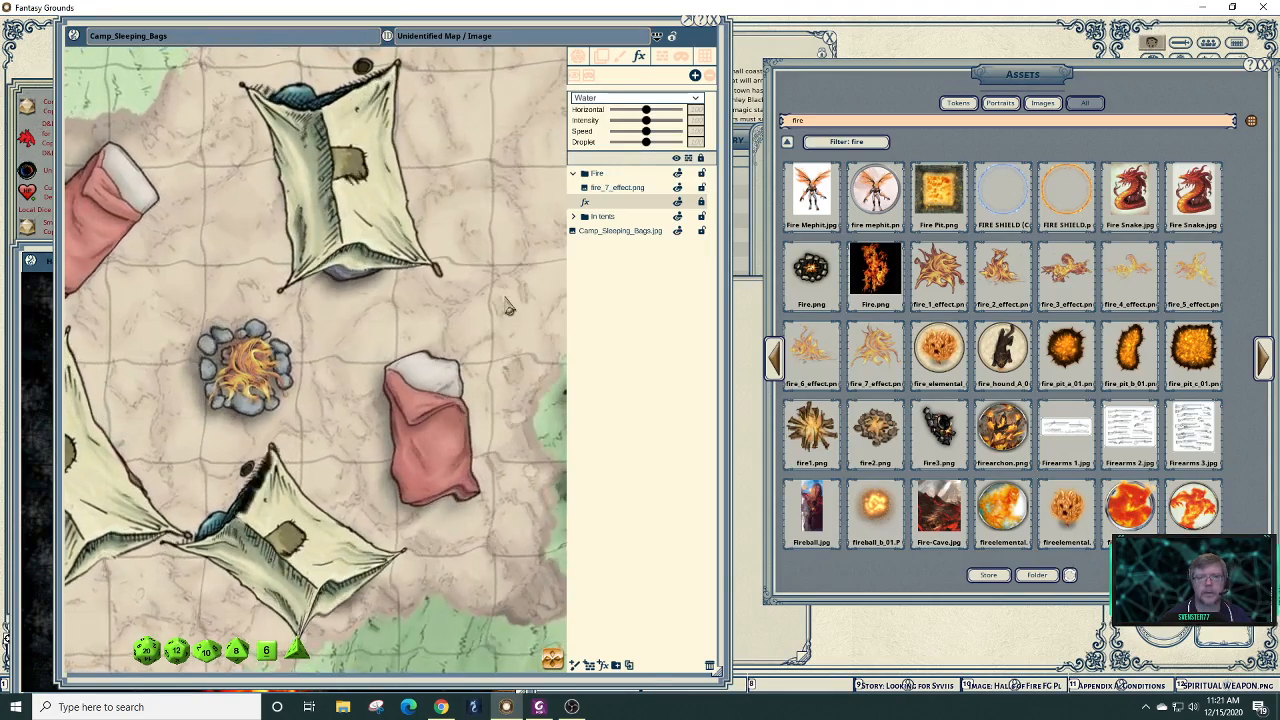
- Mask the Water effect with a freehand outline so it applies only to the campfire area
scroll(506, 308, down, 5)
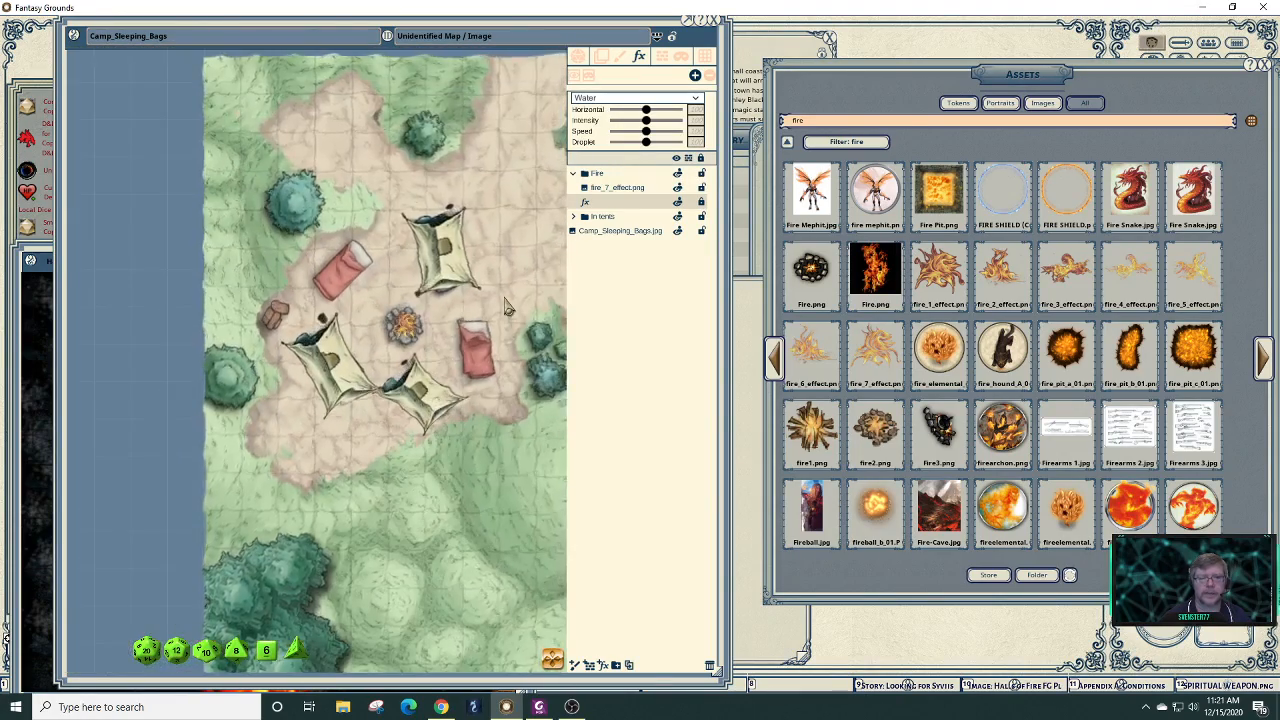
drag(482, 357, 385, 372)
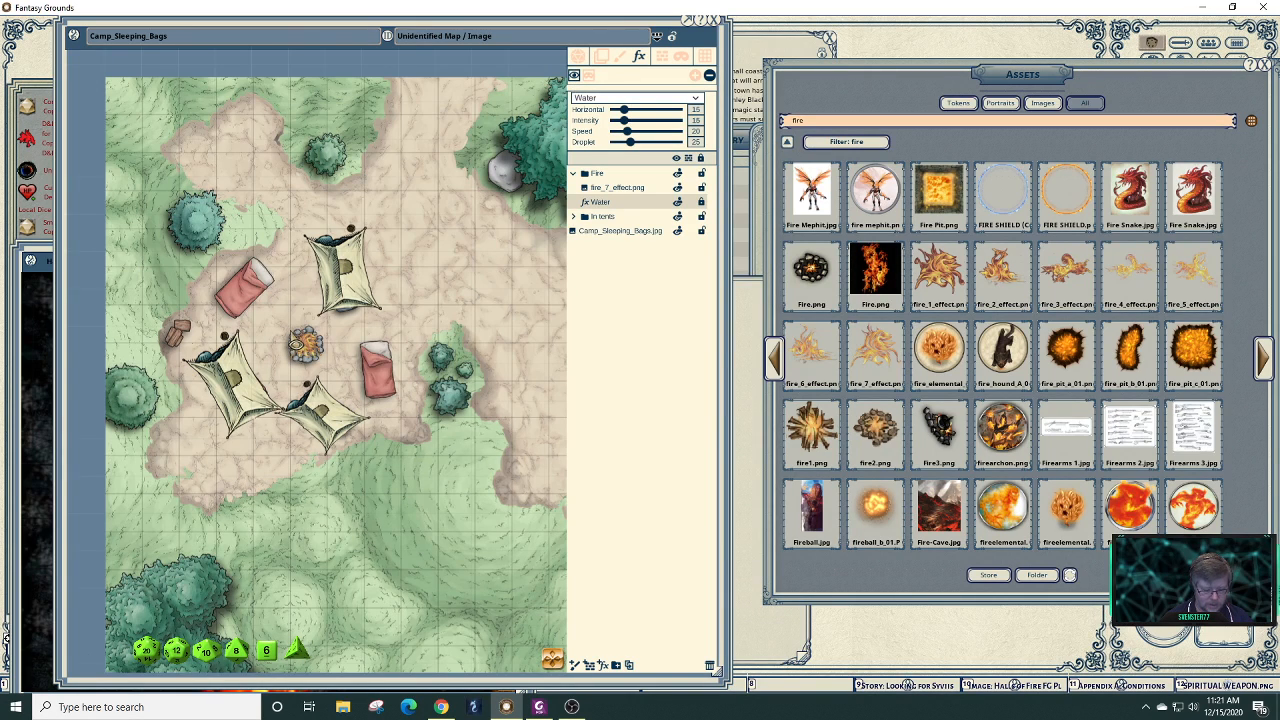
key(alt)
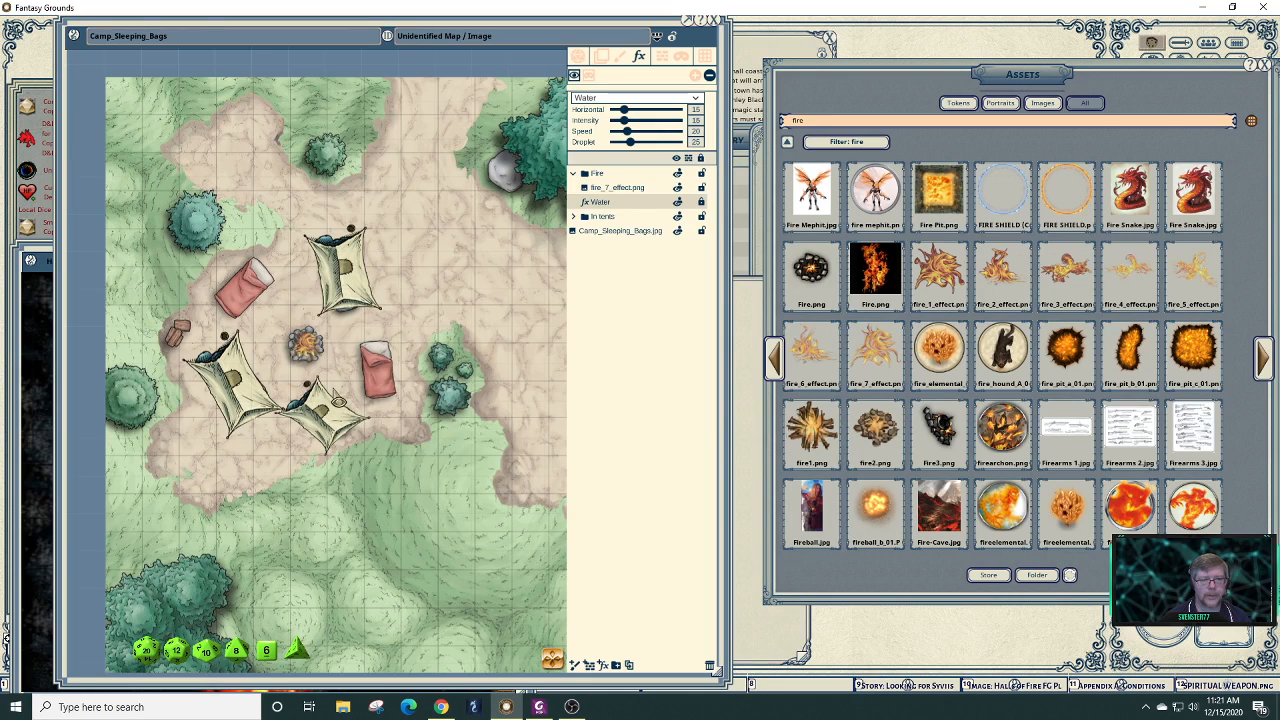
scroll(334, 366, up, 5)
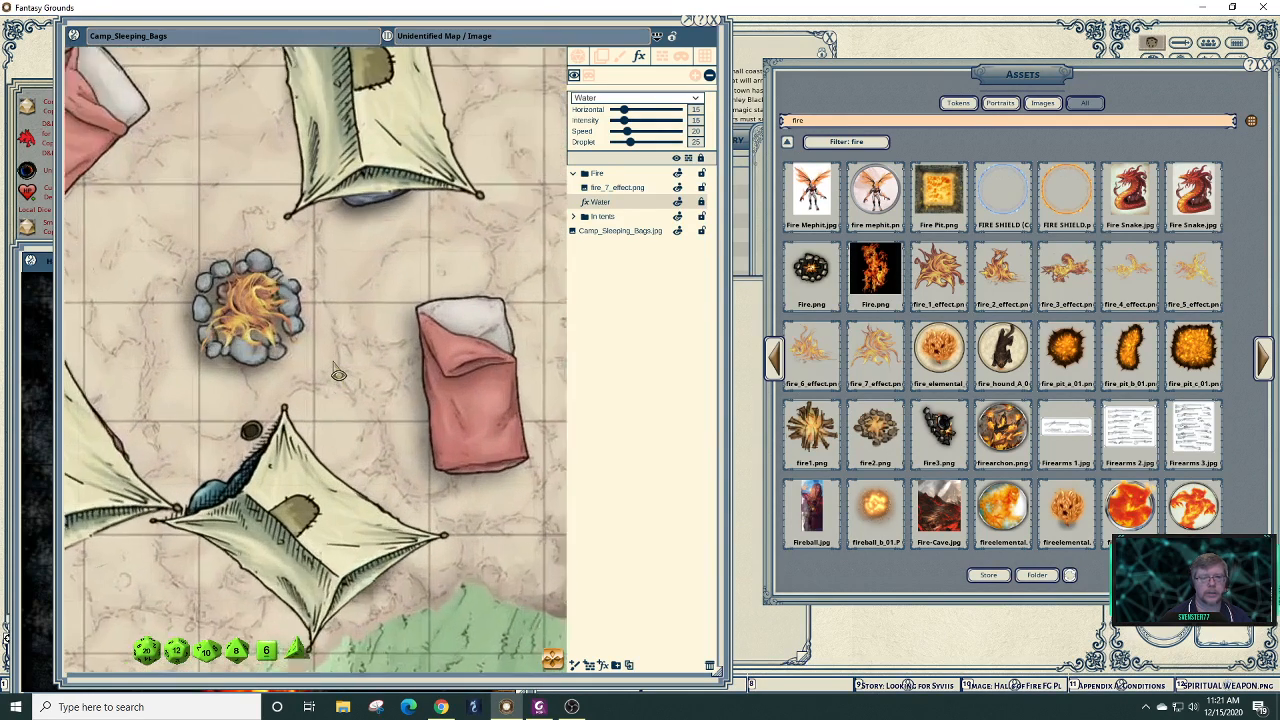
scroll(338, 373, up, 1)
scroll(338, 373, up, 1)
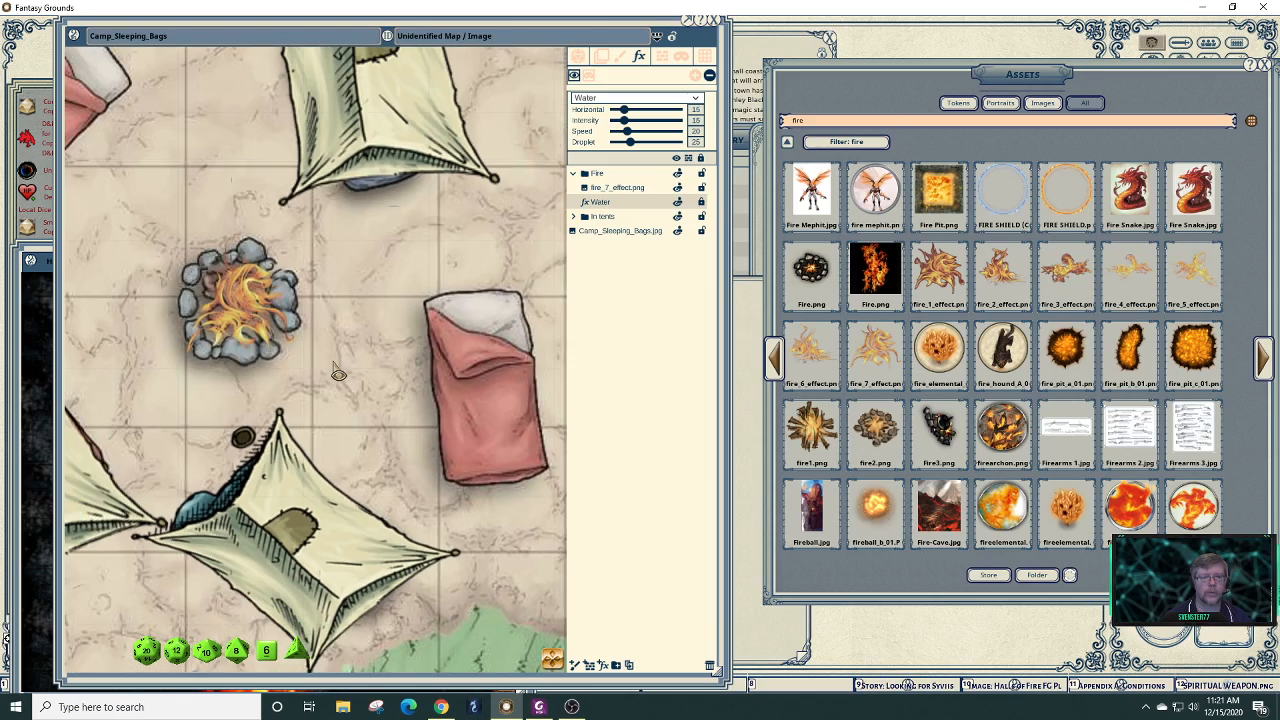
- Move the Water effects layer above the fire_7_effect.png layer within the Fire folder
scroll(338, 373, down, 3)
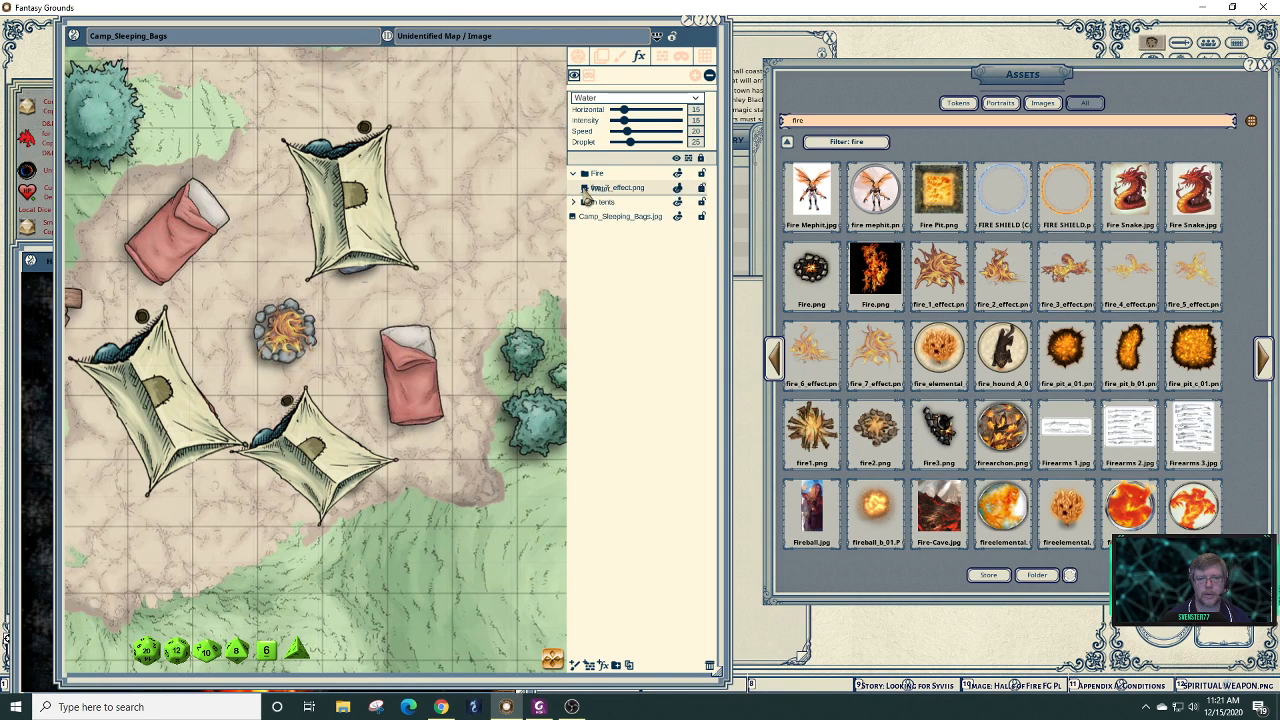
drag(588, 203, 600, 188)
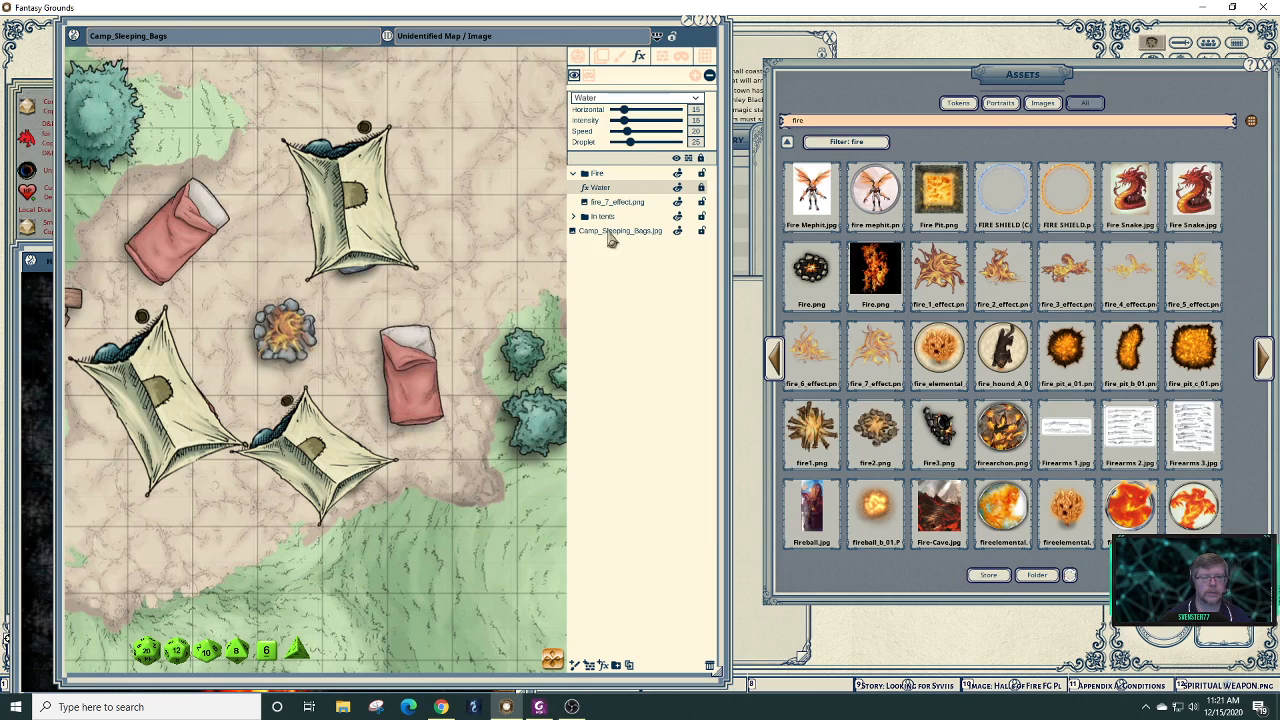
scroll(550, 305, down, 2)
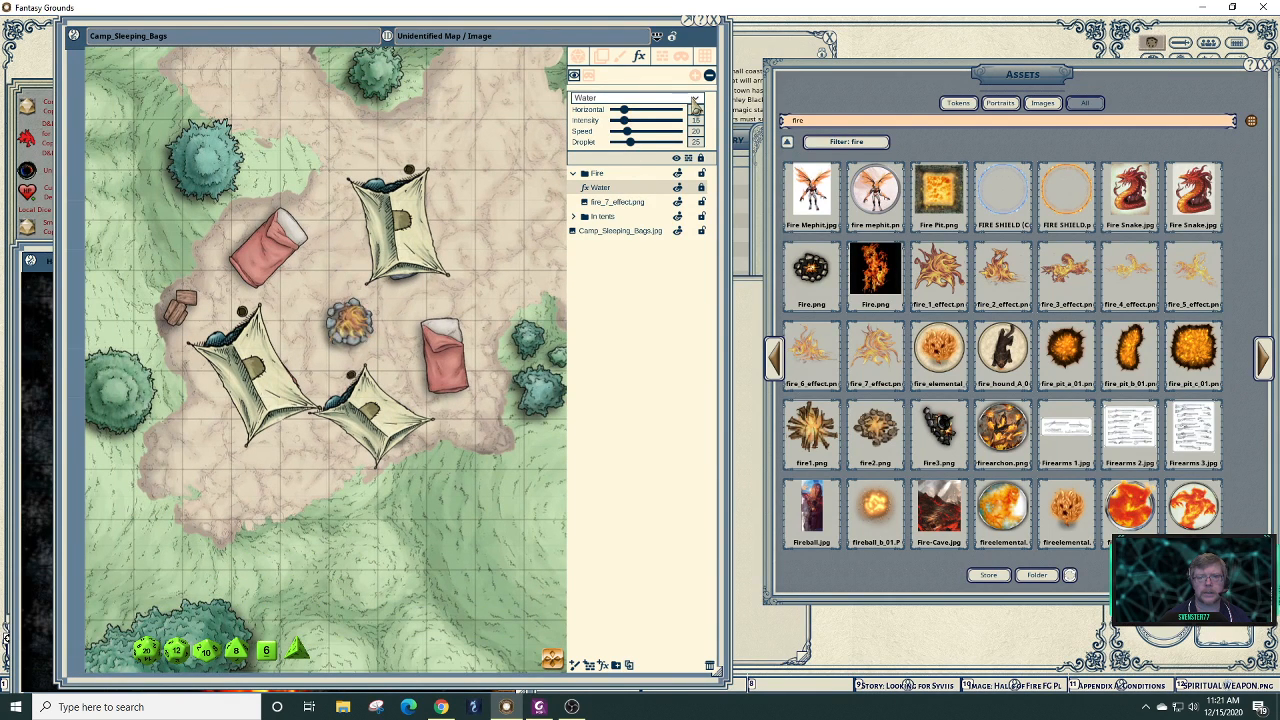
- Try the Ocean effect type on the campfire with Speed 22, and switch the layer back to Water
click(676, 97)
scroll(615, 178, down, 2)
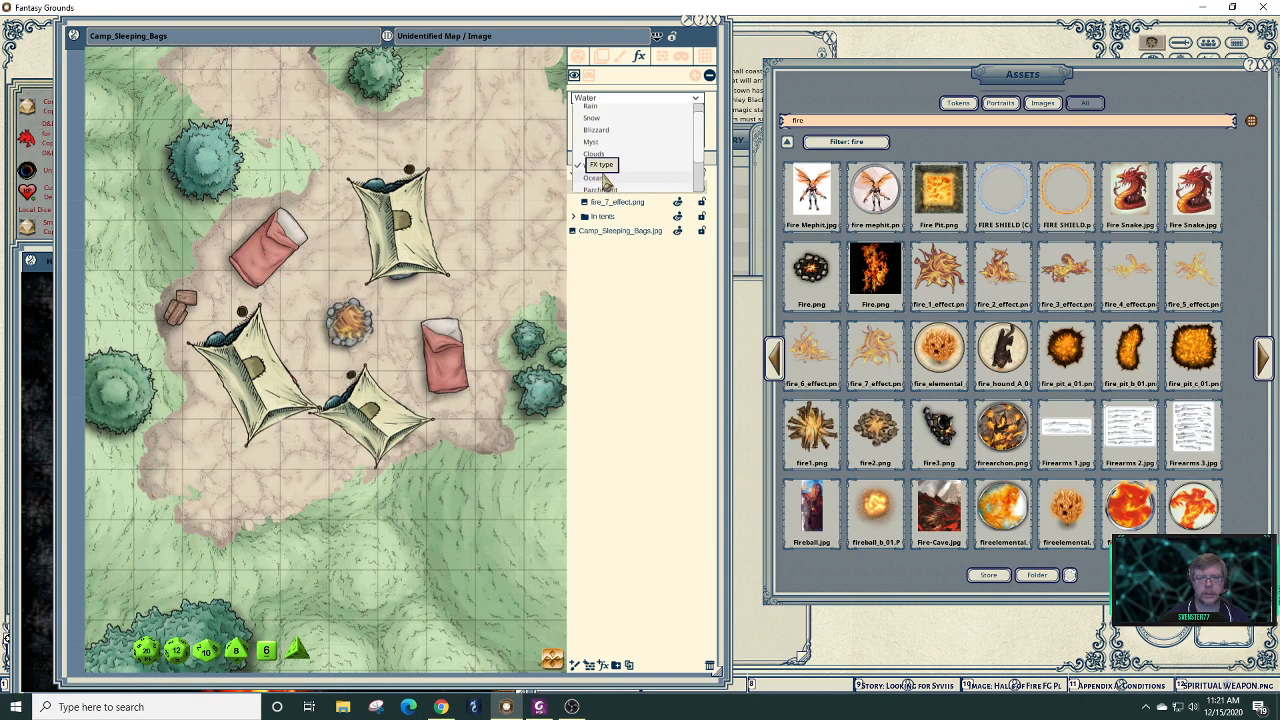
click(604, 178)
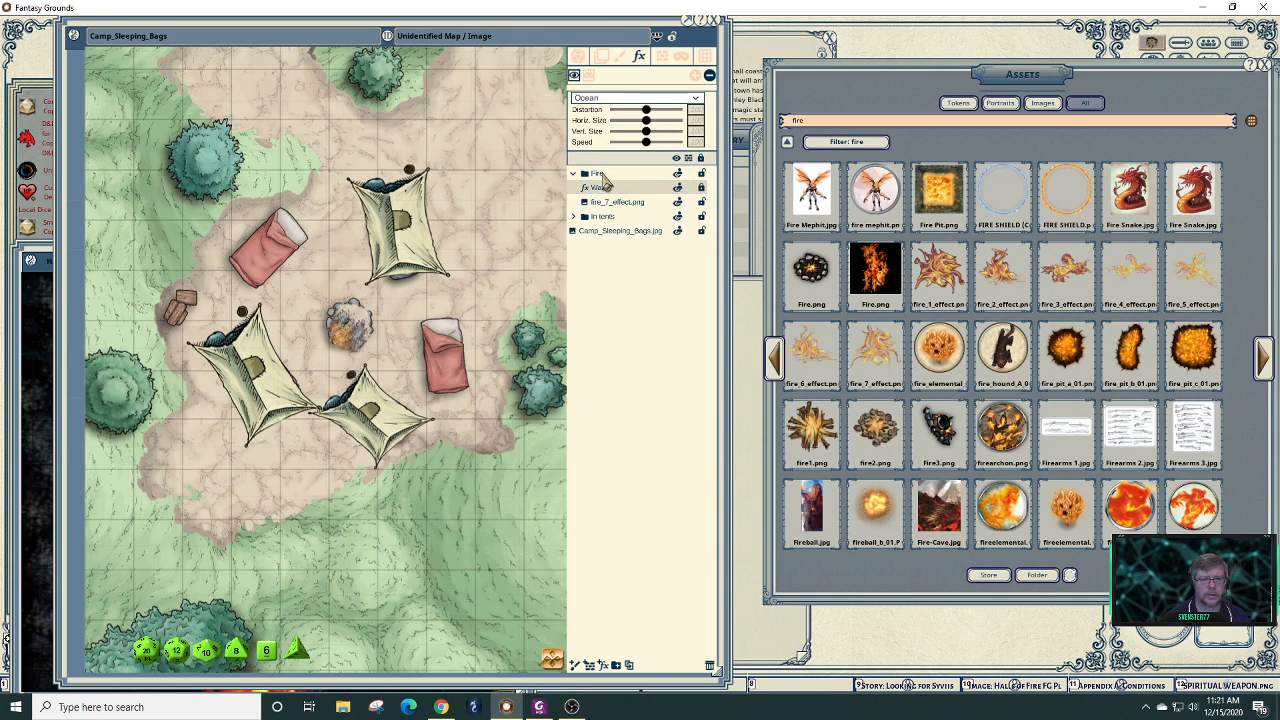
scroll(422, 343, up, 5)
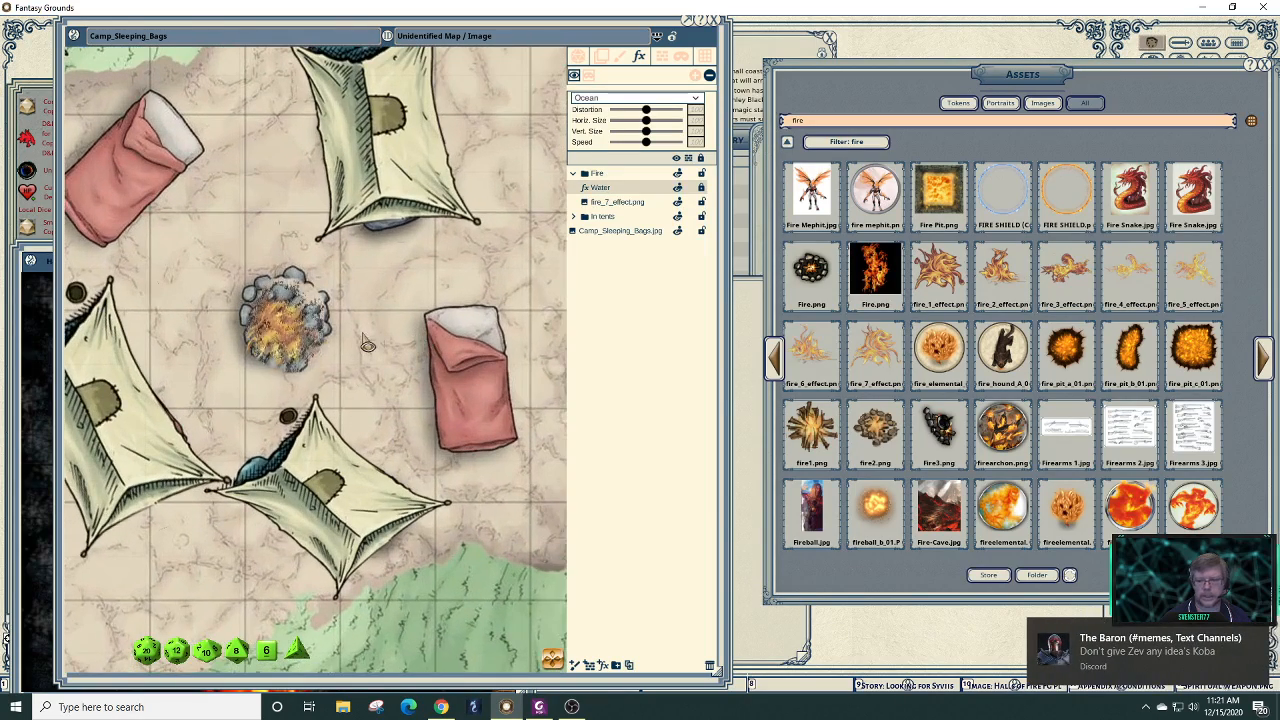
scroll(363, 345, up, 2)
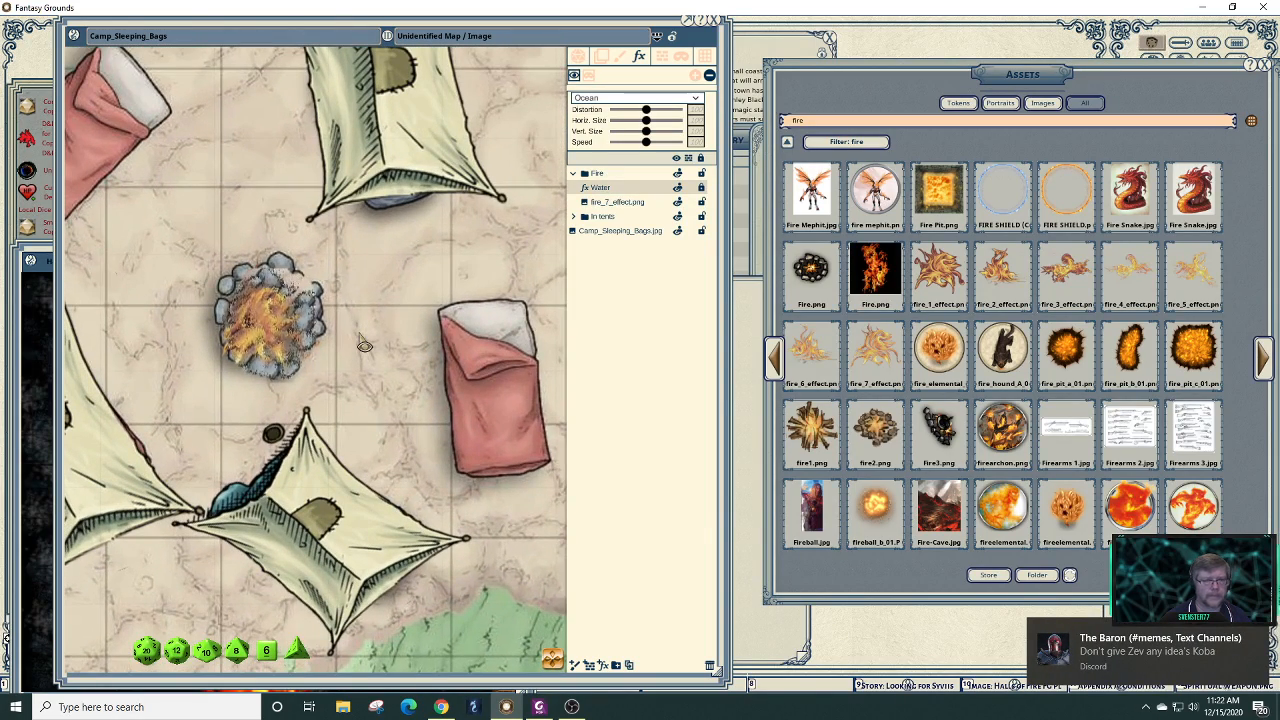
scroll(363, 345, up, 3)
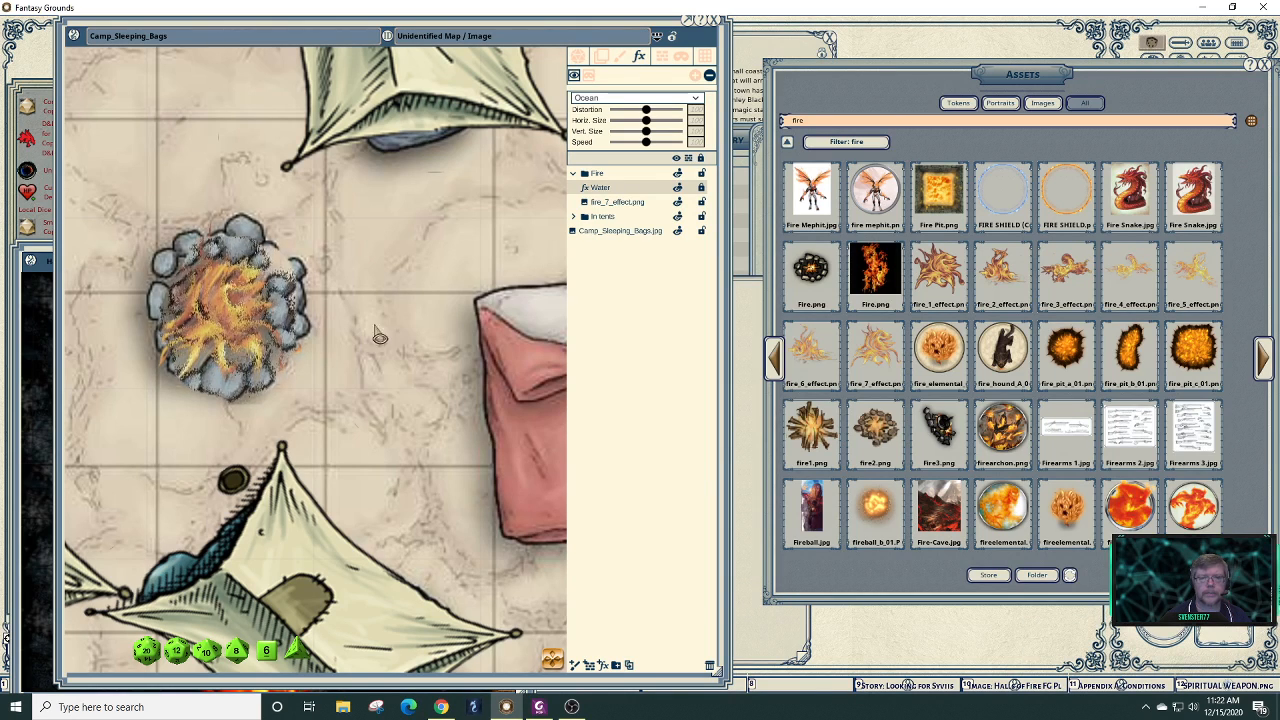
drag(646, 142, 627, 154)
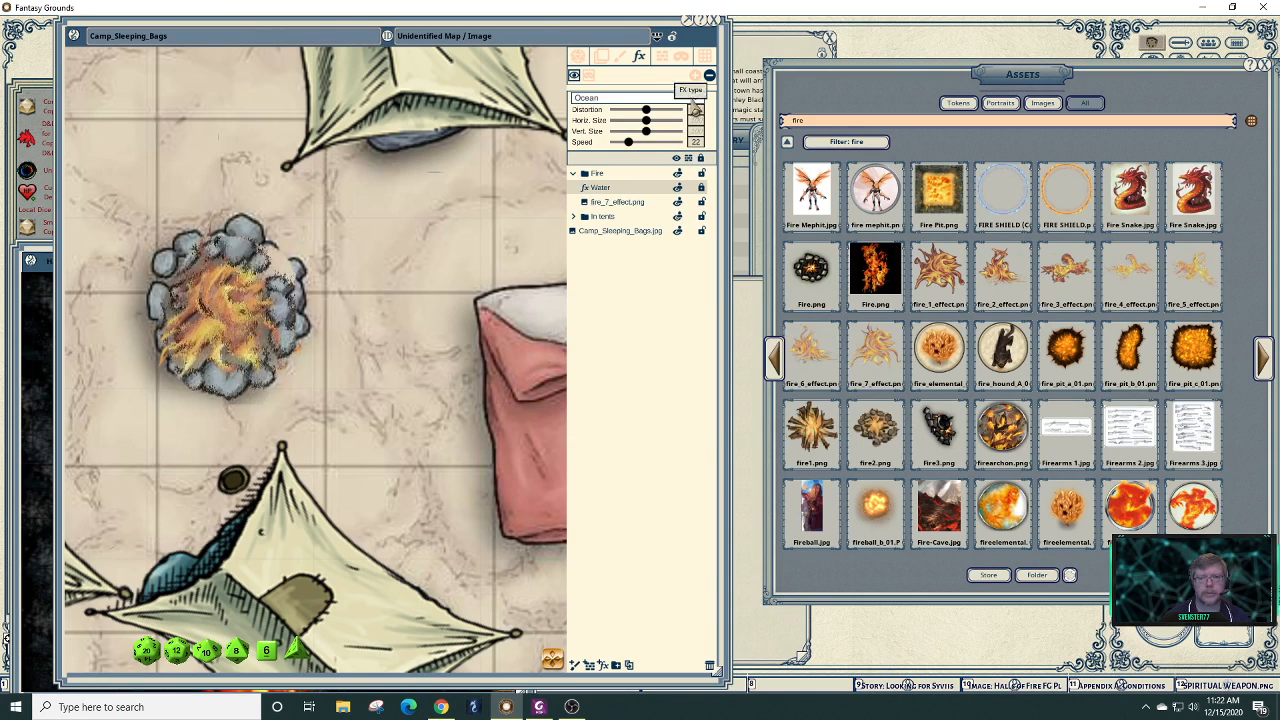
click(692, 98)
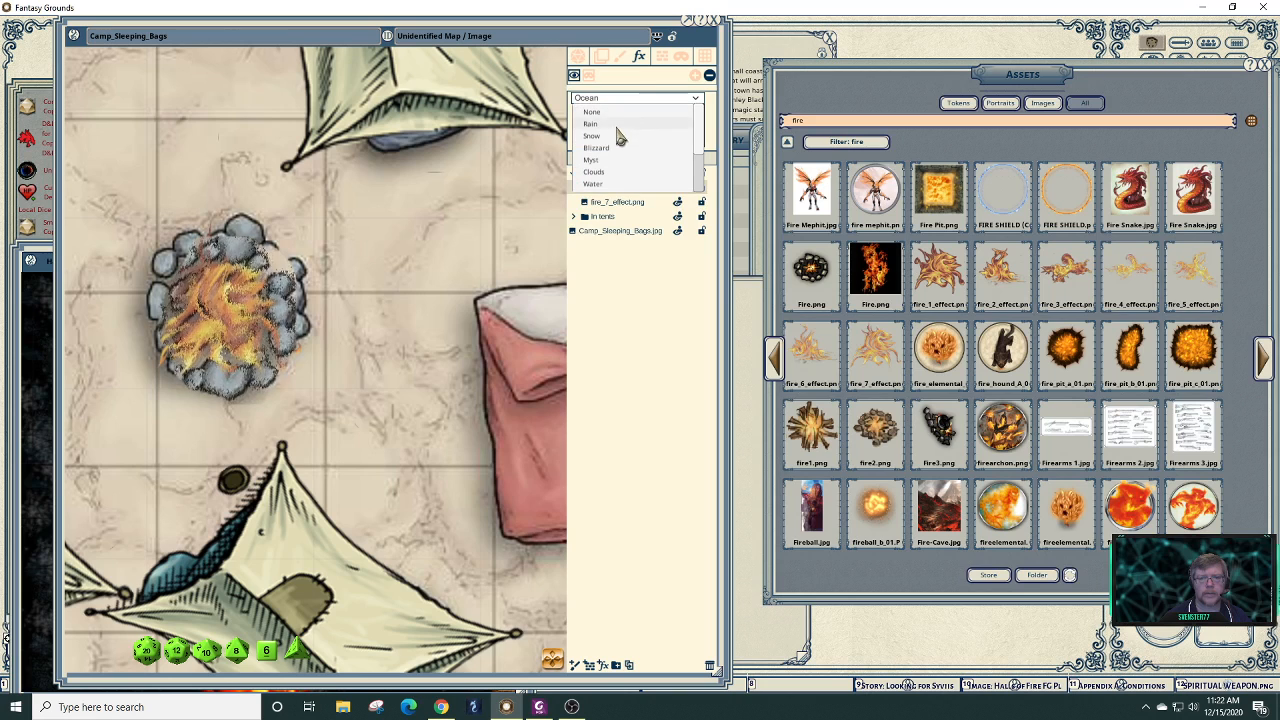
click(612, 184)
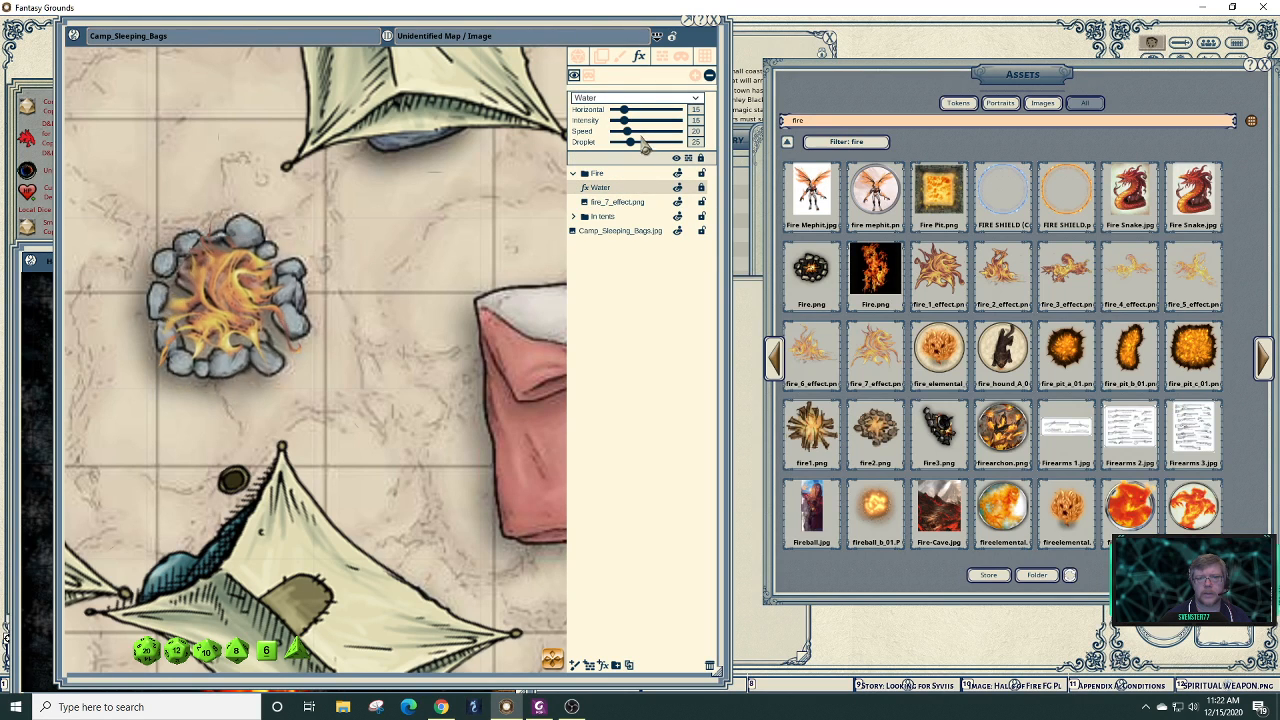
- Set the Water effect's Horizontal to 100, Intensity to 0, Speed to 61 and Droplet to 30
drag(627, 136, 686, 112)
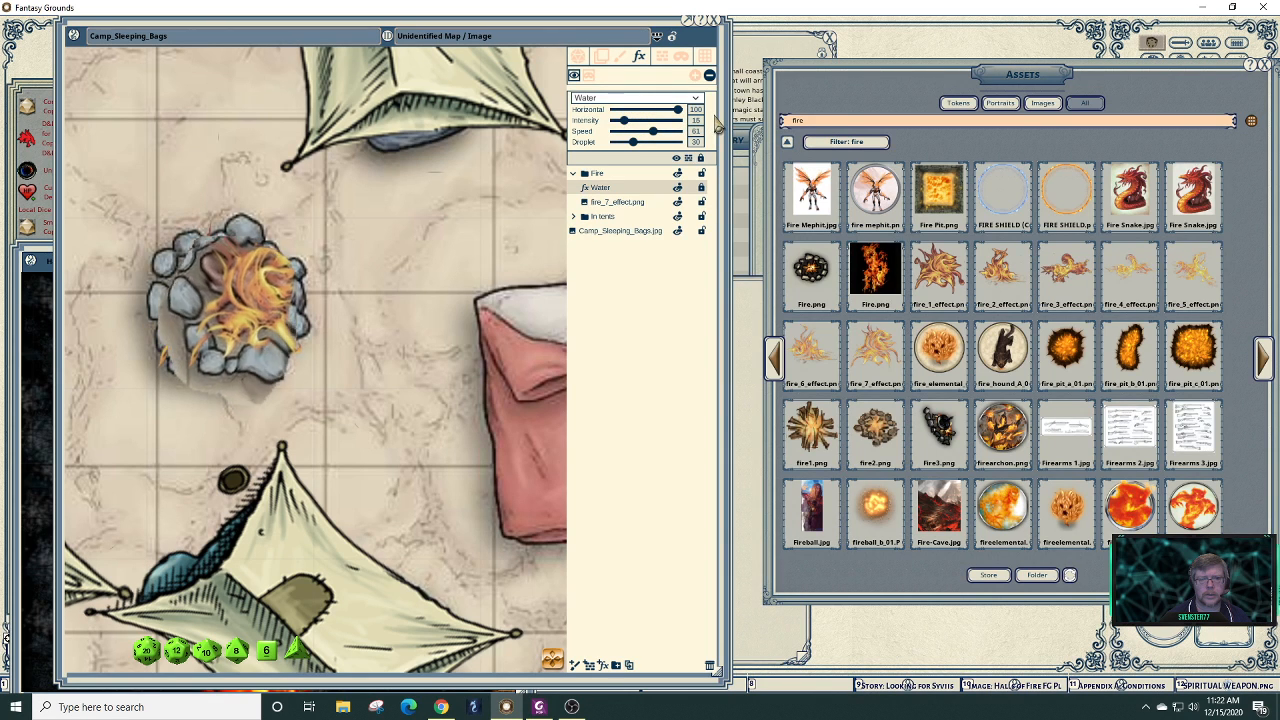
scroll(370, 328, down, 6)
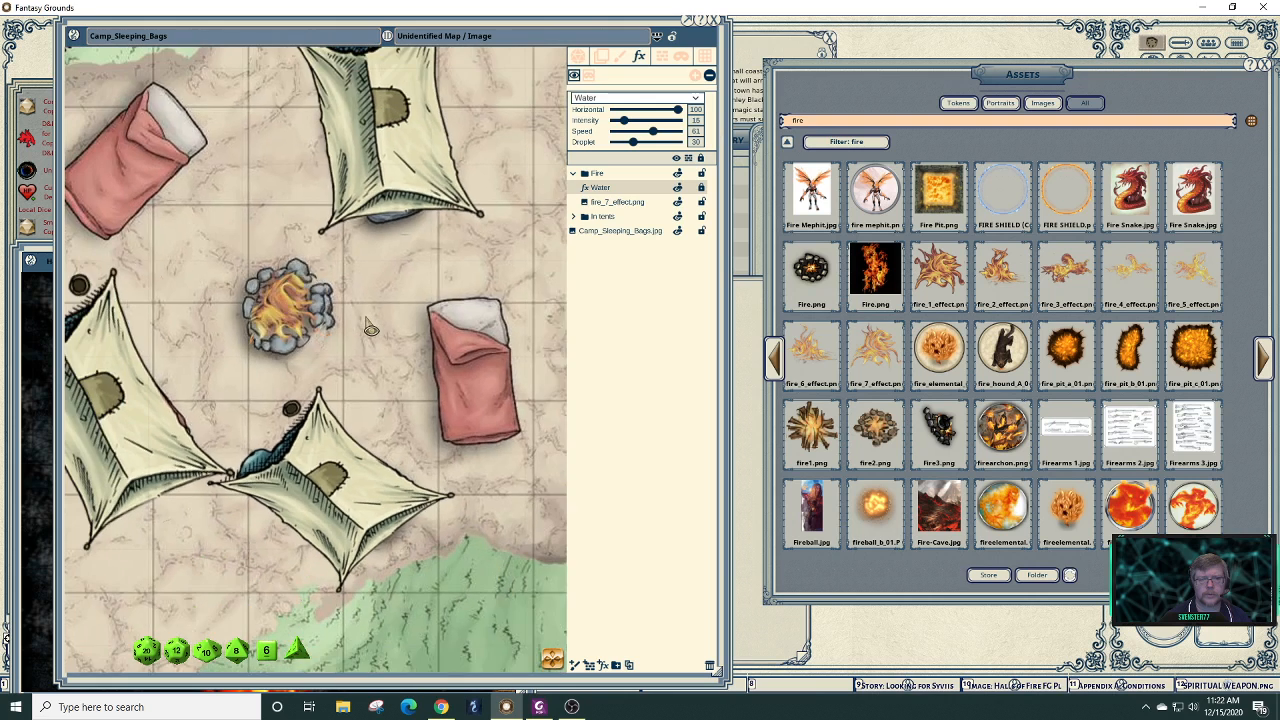
scroll(390, 330, down, 1)
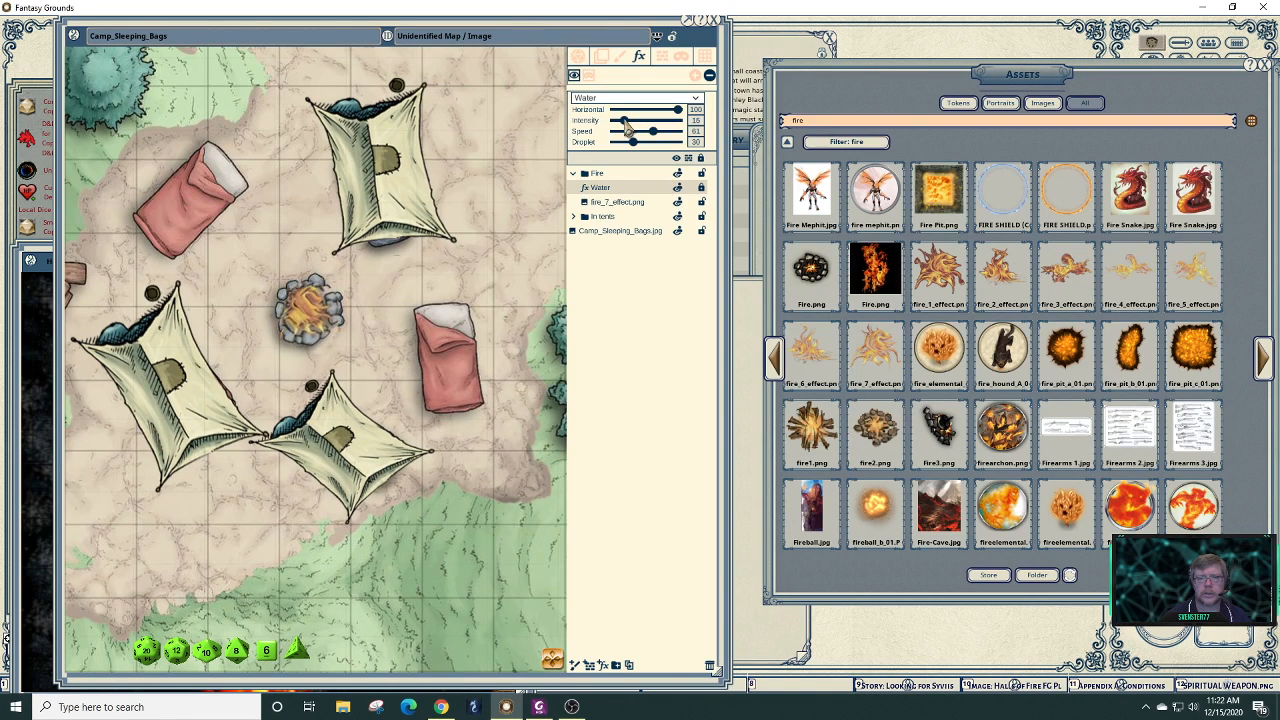
drag(626, 124, 588, 131)
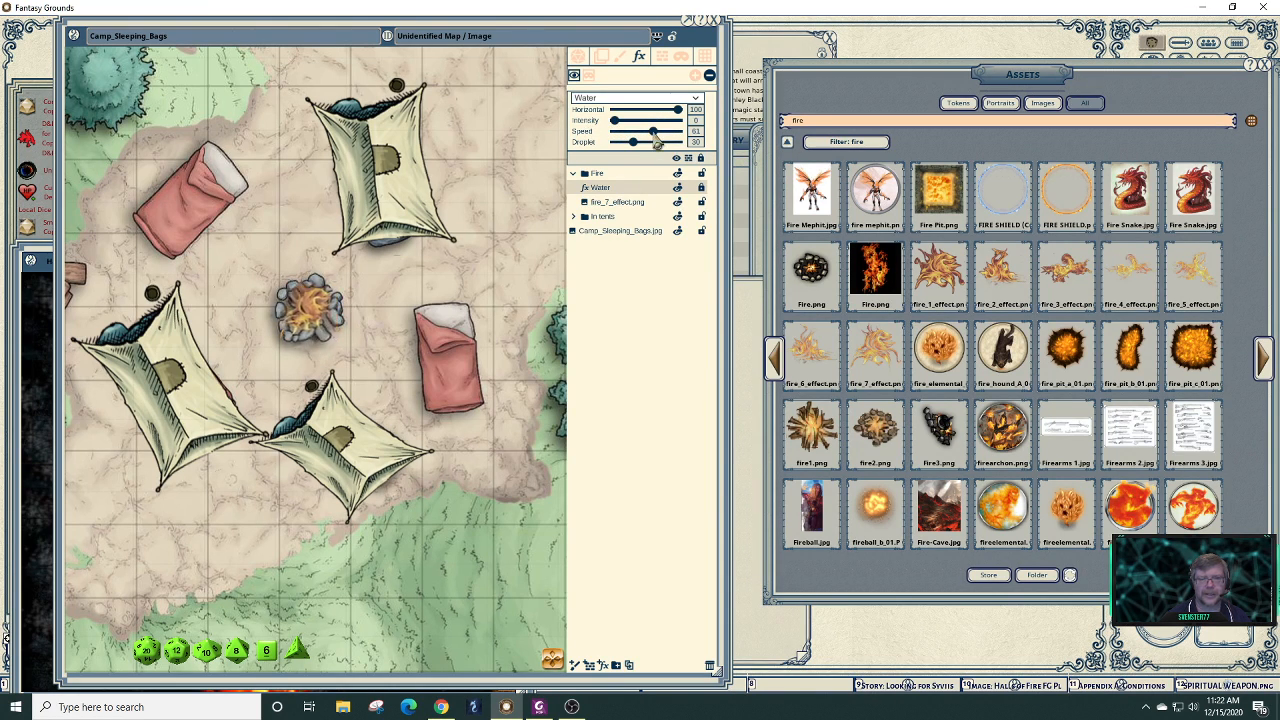
- Try different speeds for the Water effect and settle on a Speed of 89
drag(652, 134, 650, 134)
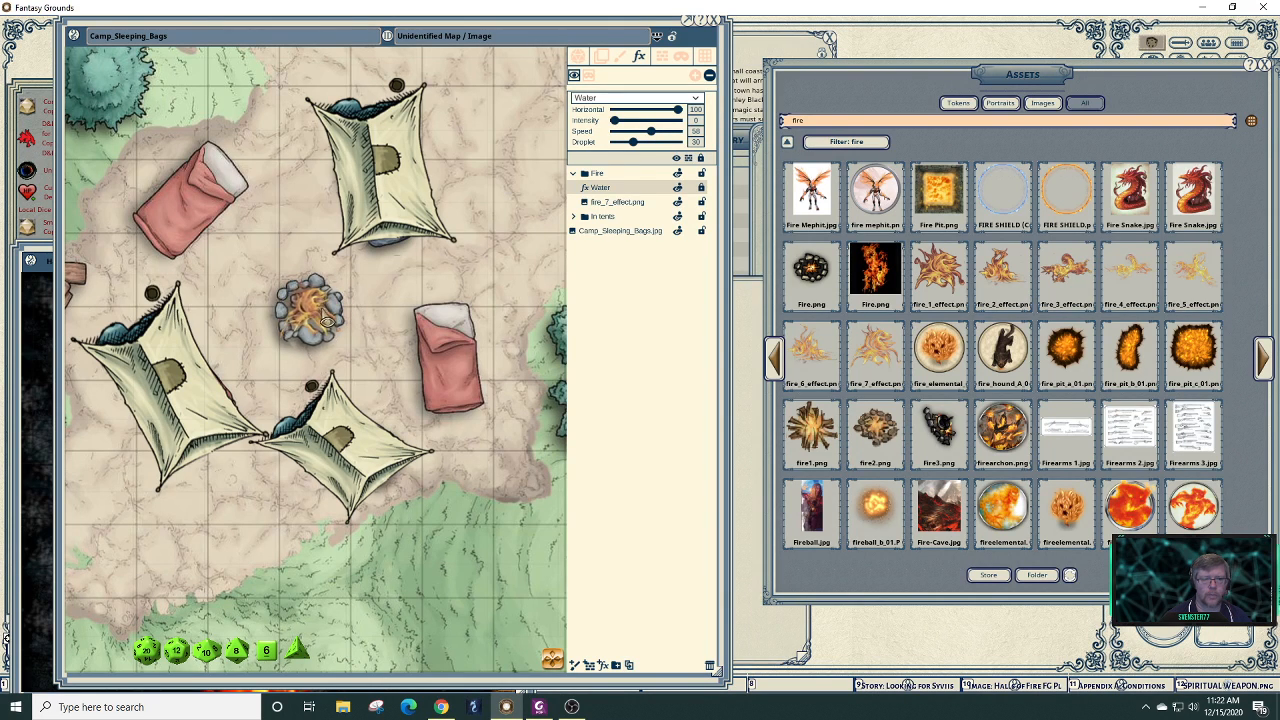
drag(651, 133, 645, 141)
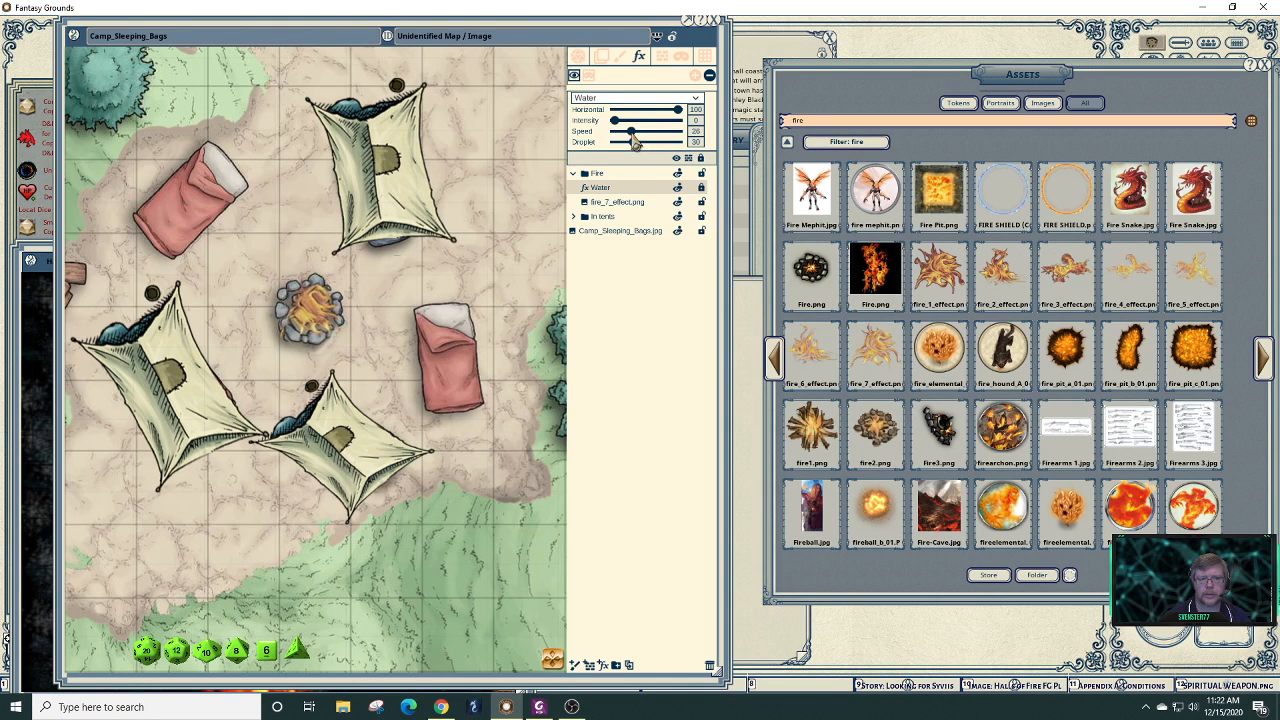
drag(634, 142, 687, 148)
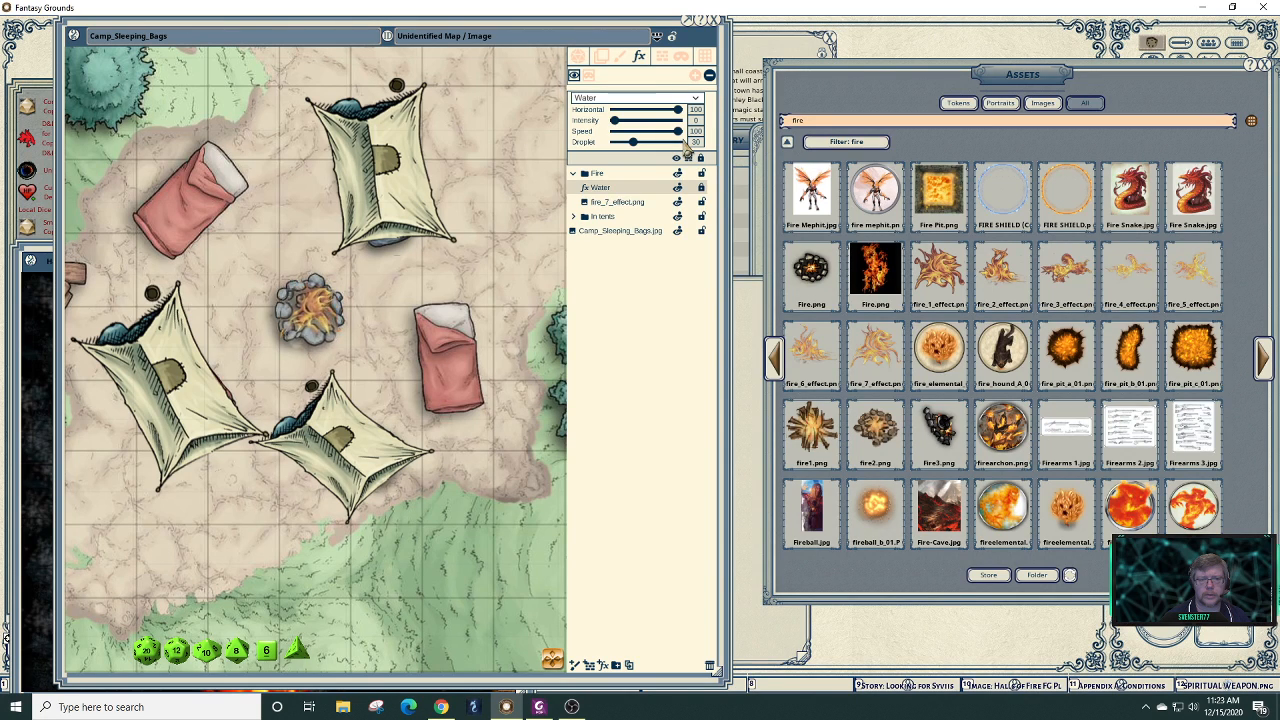
drag(684, 147, 675, 151)
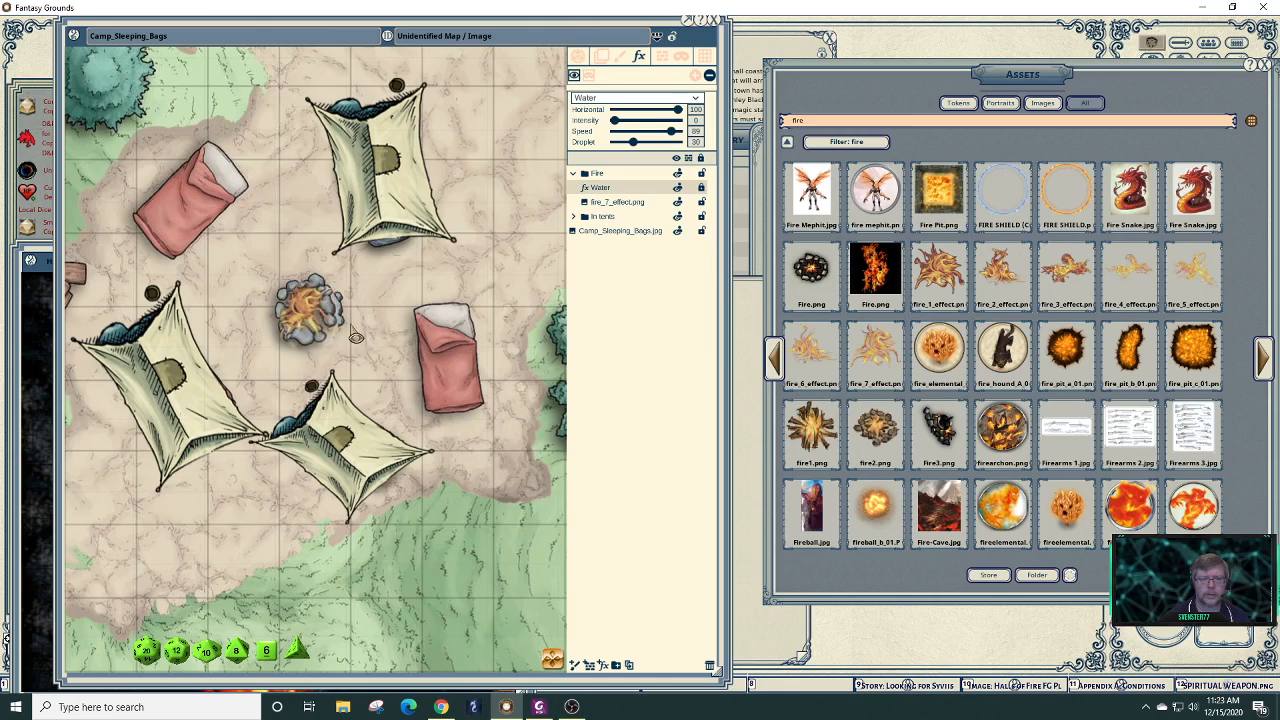
- Remove the Water effect from the campfire's lower ring stones by outlining them freehand as a hidden mask area
scroll(370, 335, up, 5)
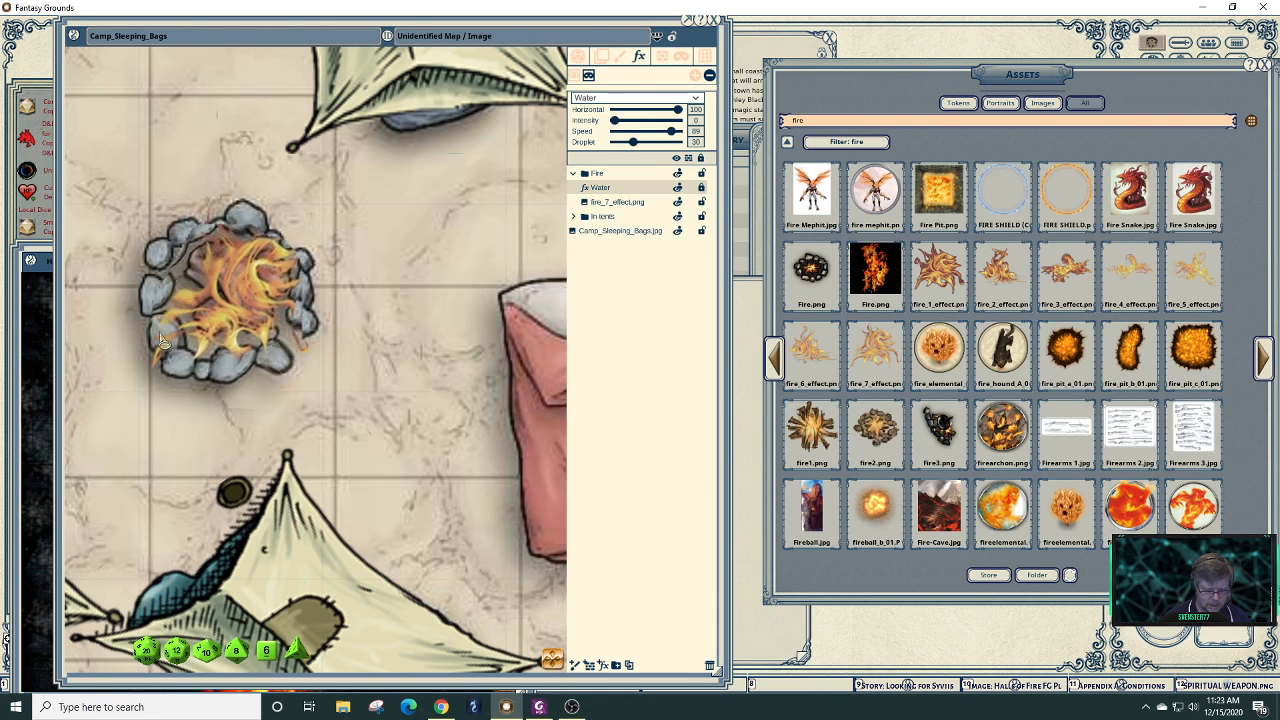
key(alt)
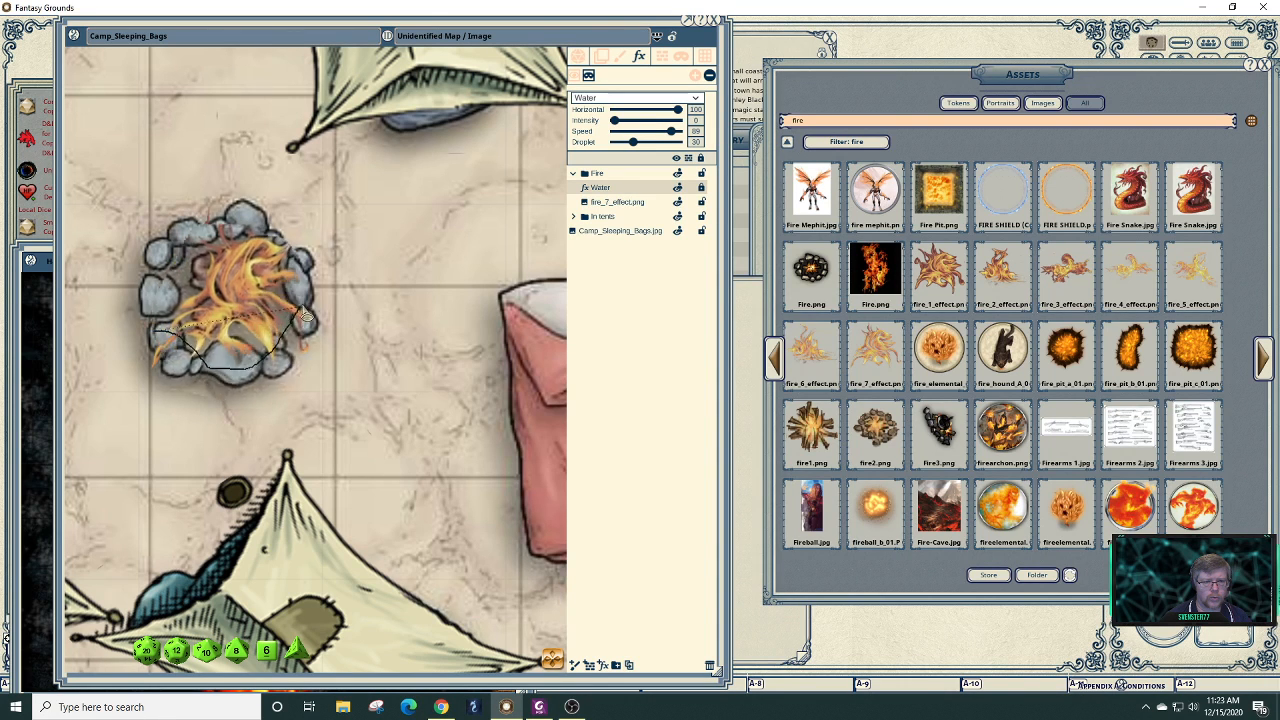
drag(310, 300, 318, 395)
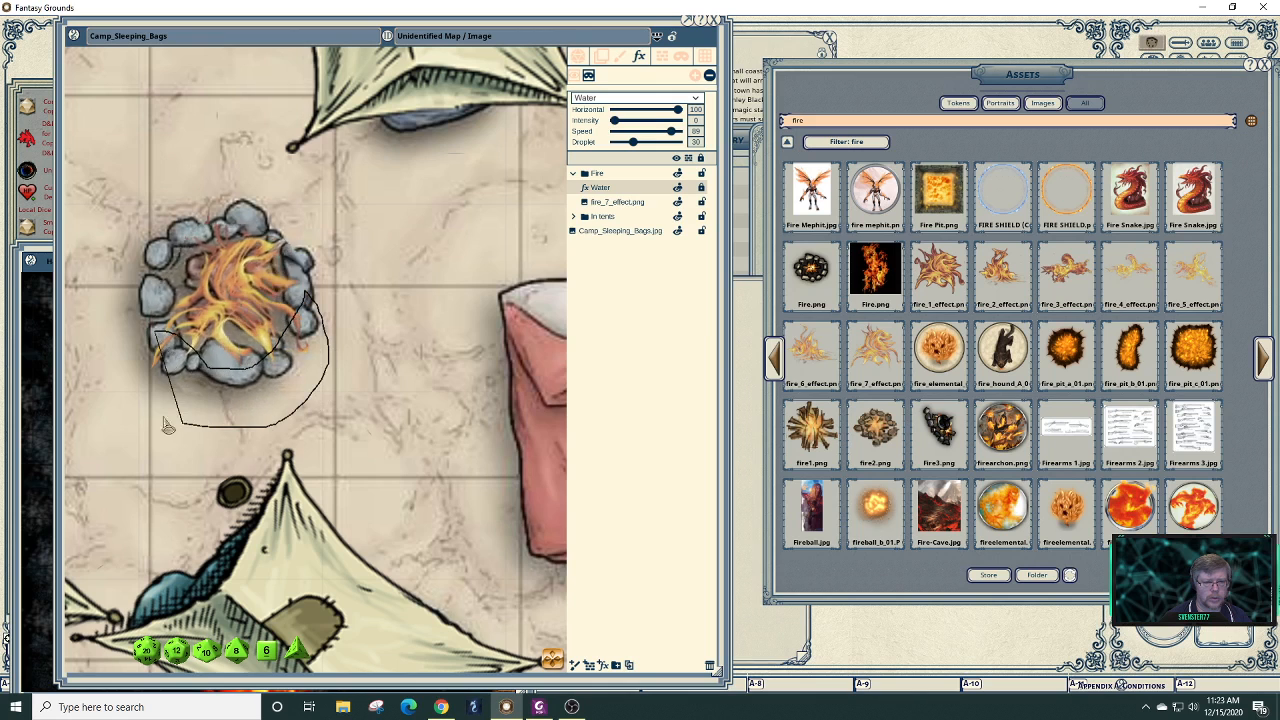
drag(167, 425, 121, 400)
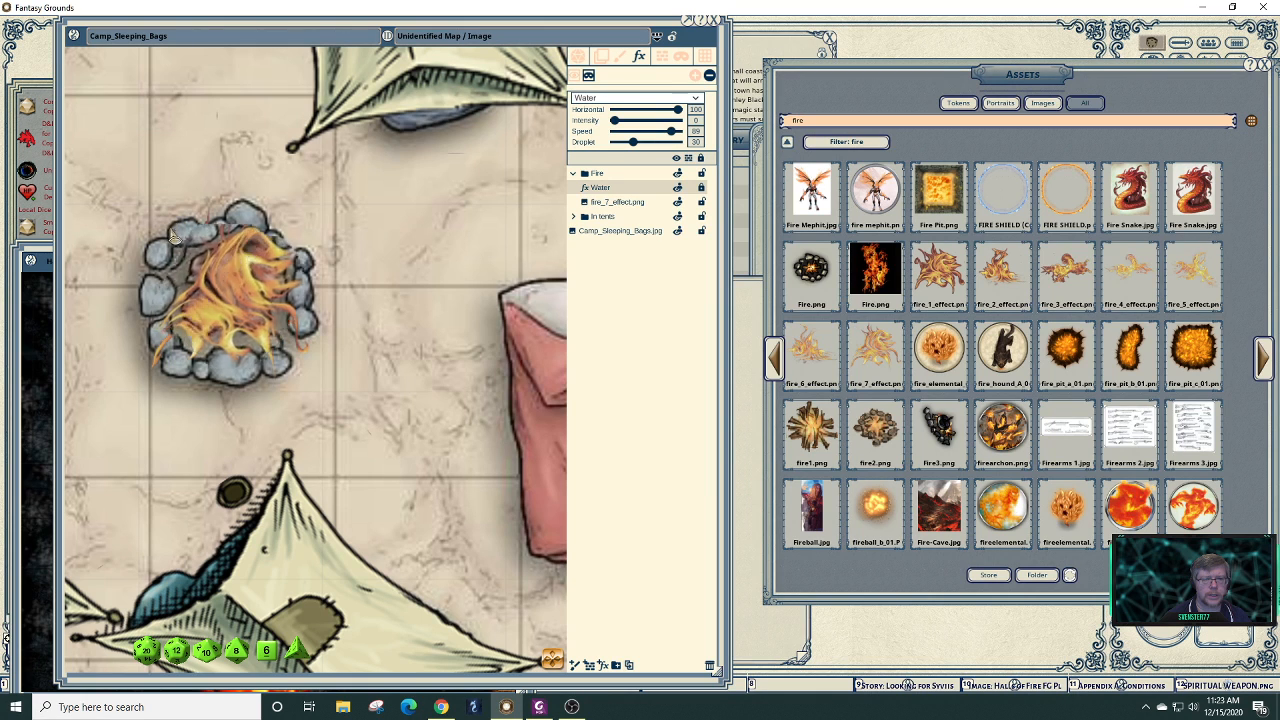
- Remove the Water effect from the campfire's upper and right-hand ring stones by outlining them freehand as hidden mask areas
drag(205, 250, 282, 253)
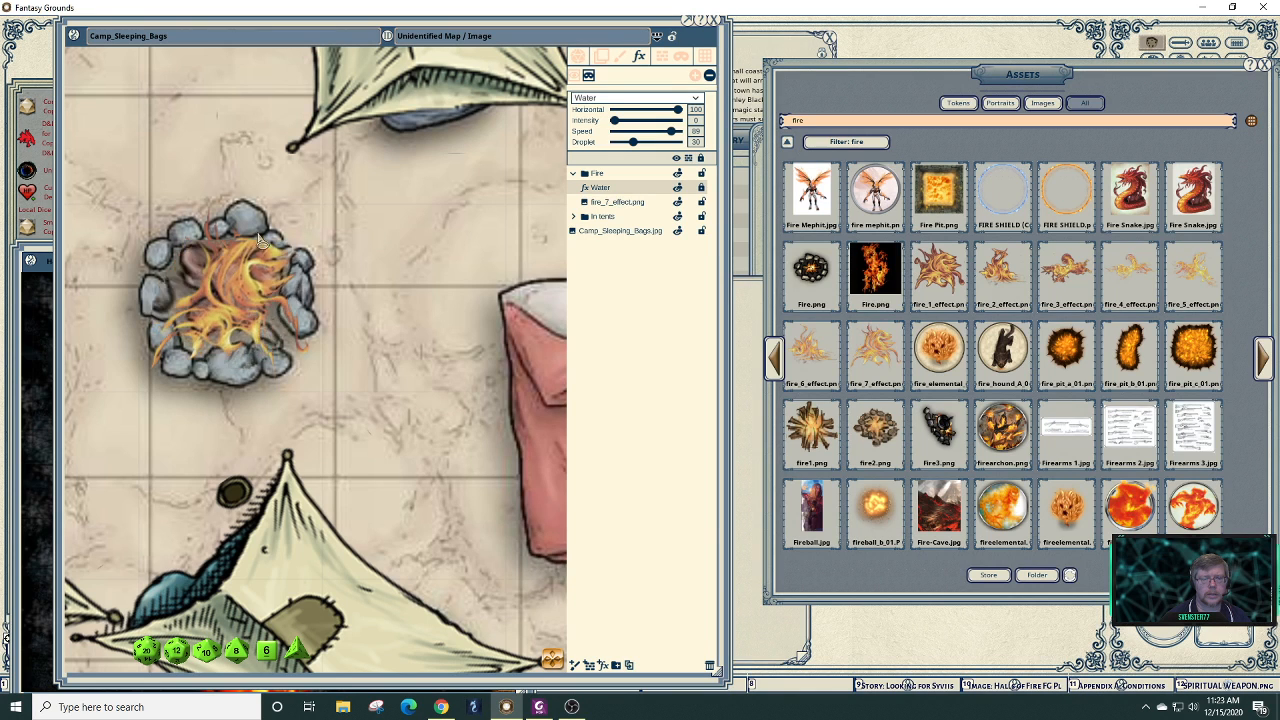
key(alt)
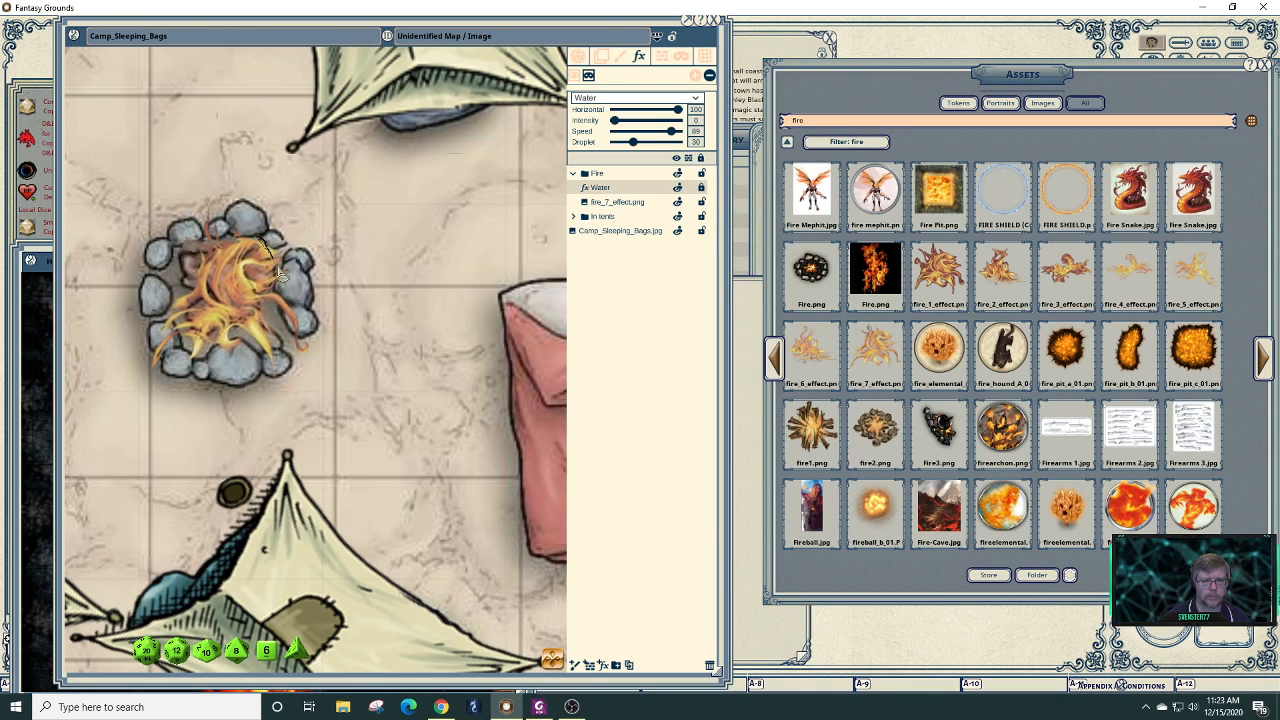
drag(294, 340, 349, 268)
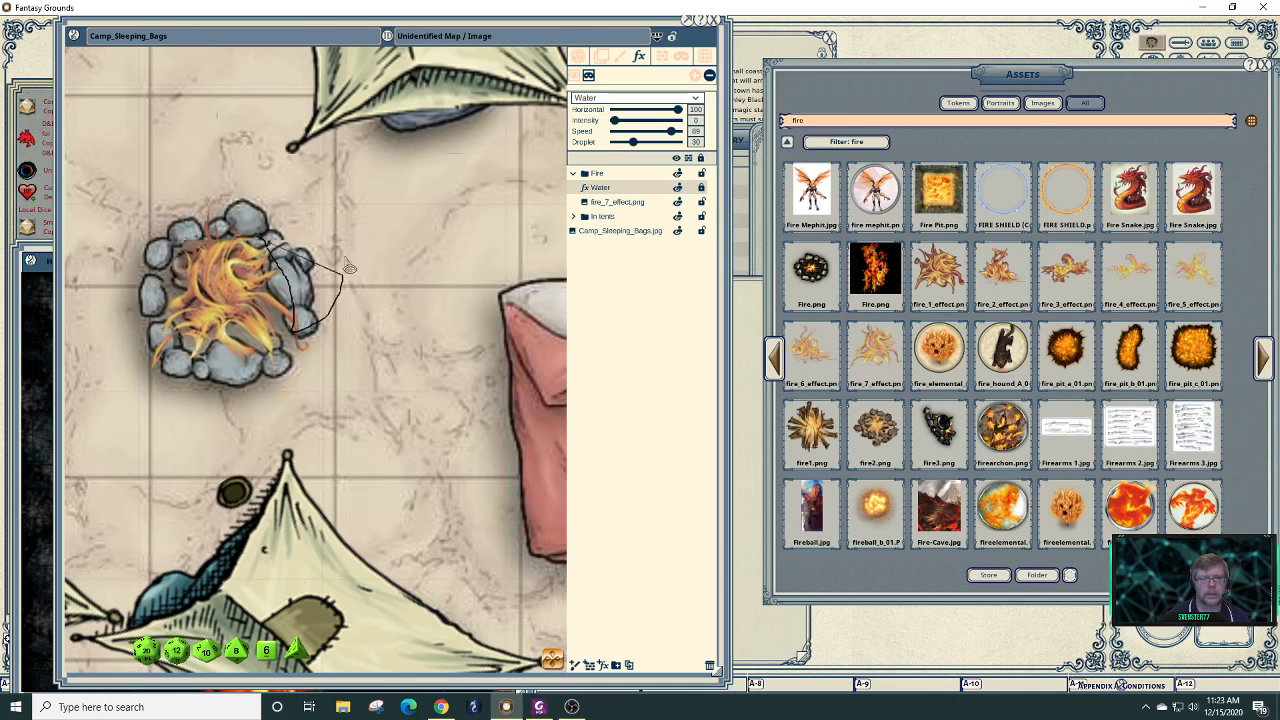
drag(338, 214, 336, 213)
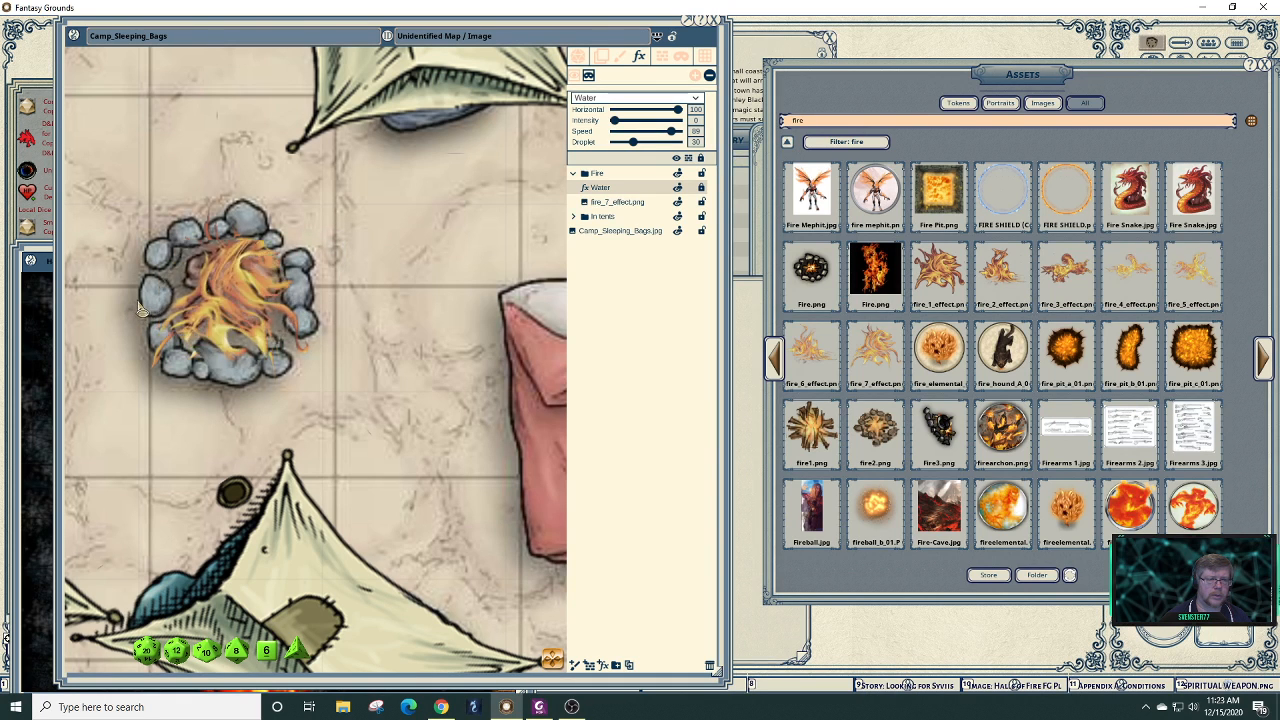
- Mask the Water effect off the campfire's left-hand stones and the remaining stones along its lower edge
key(alt)
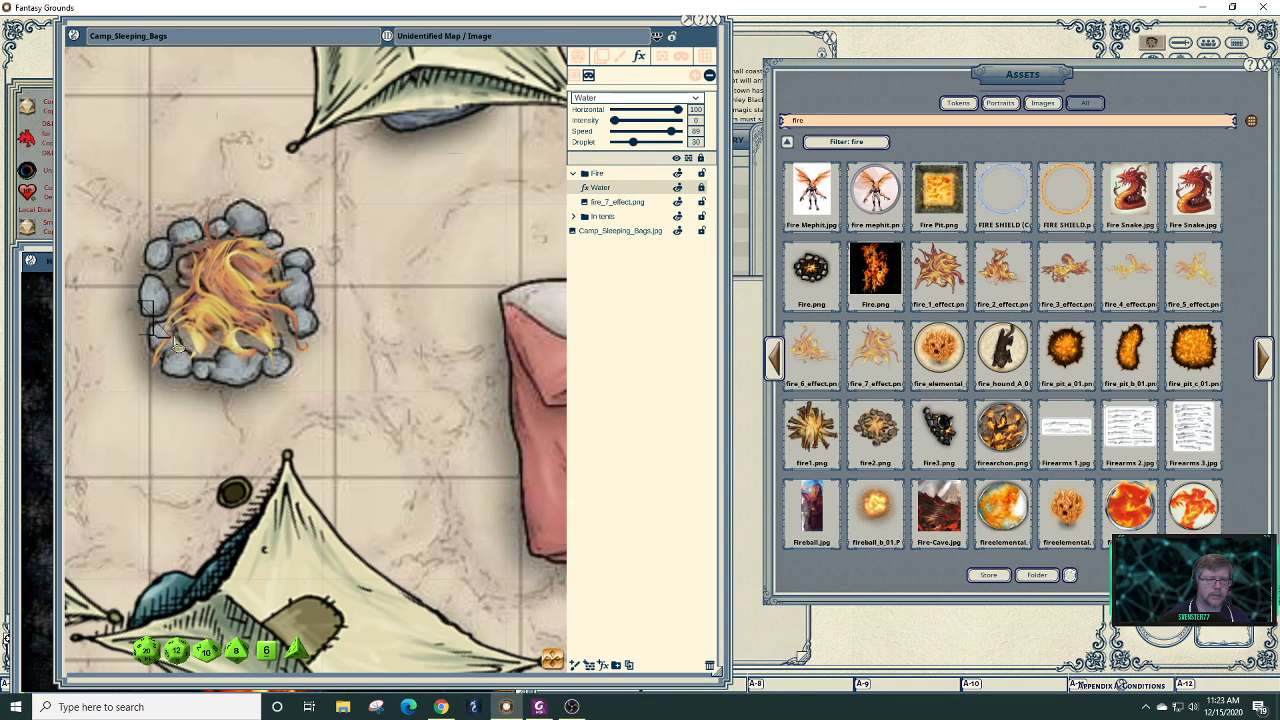
drag(152, 283, 148, 300)
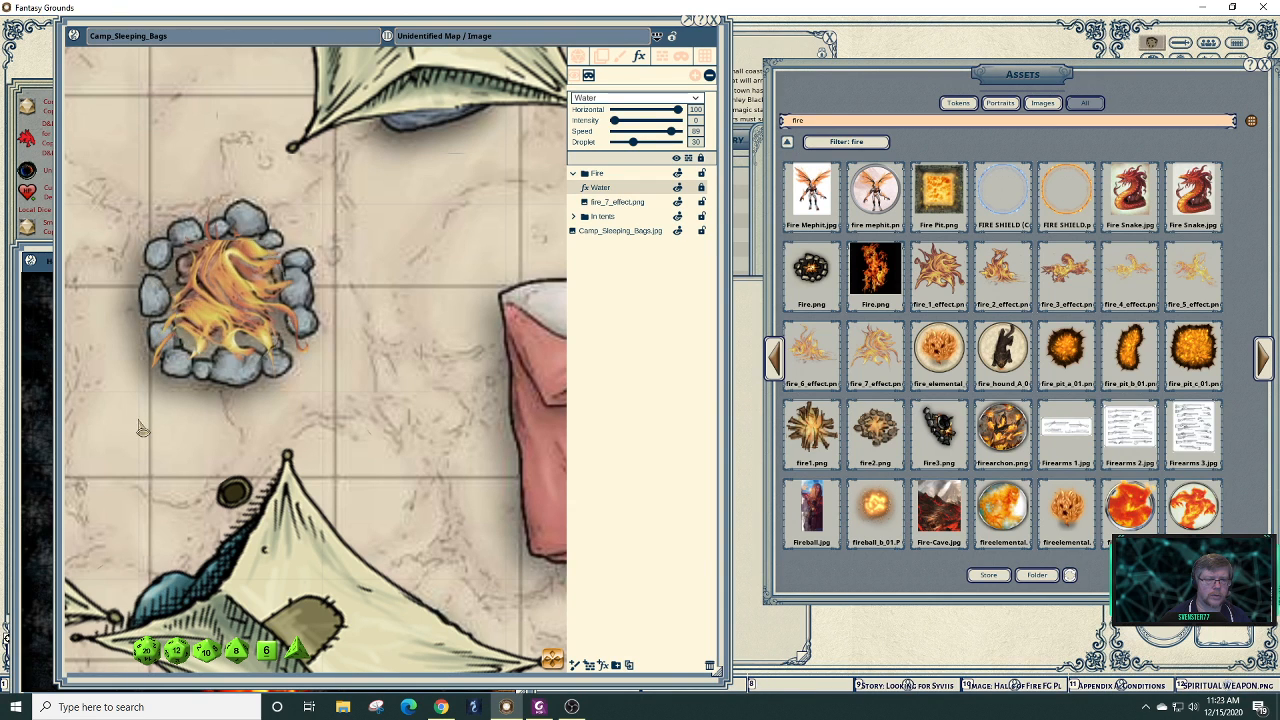
key(alt)
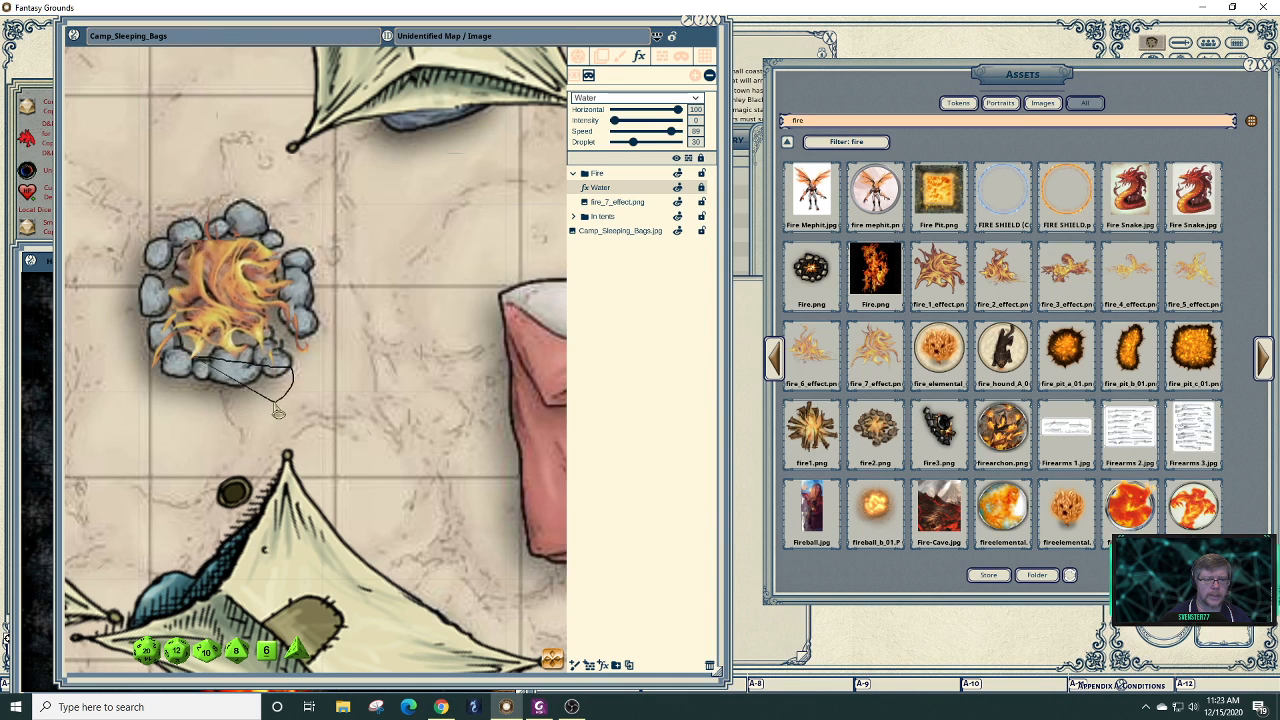
drag(278, 410, 265, 413)
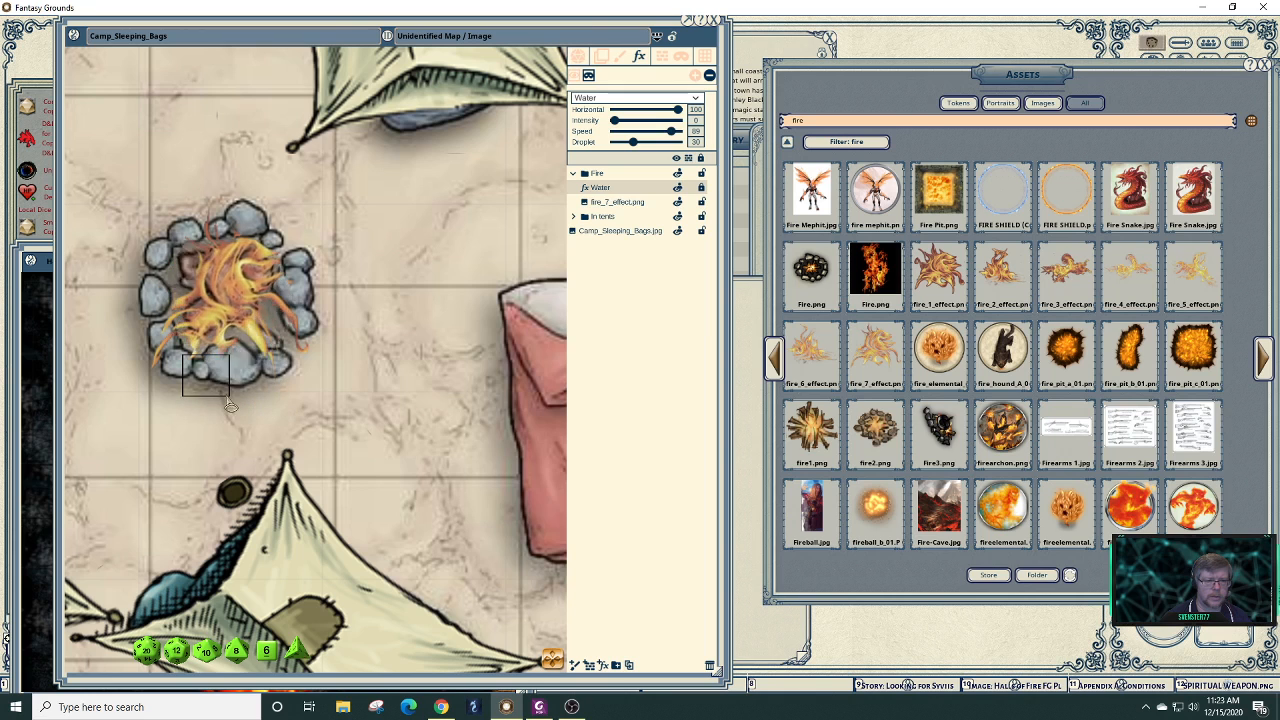
key(alt)
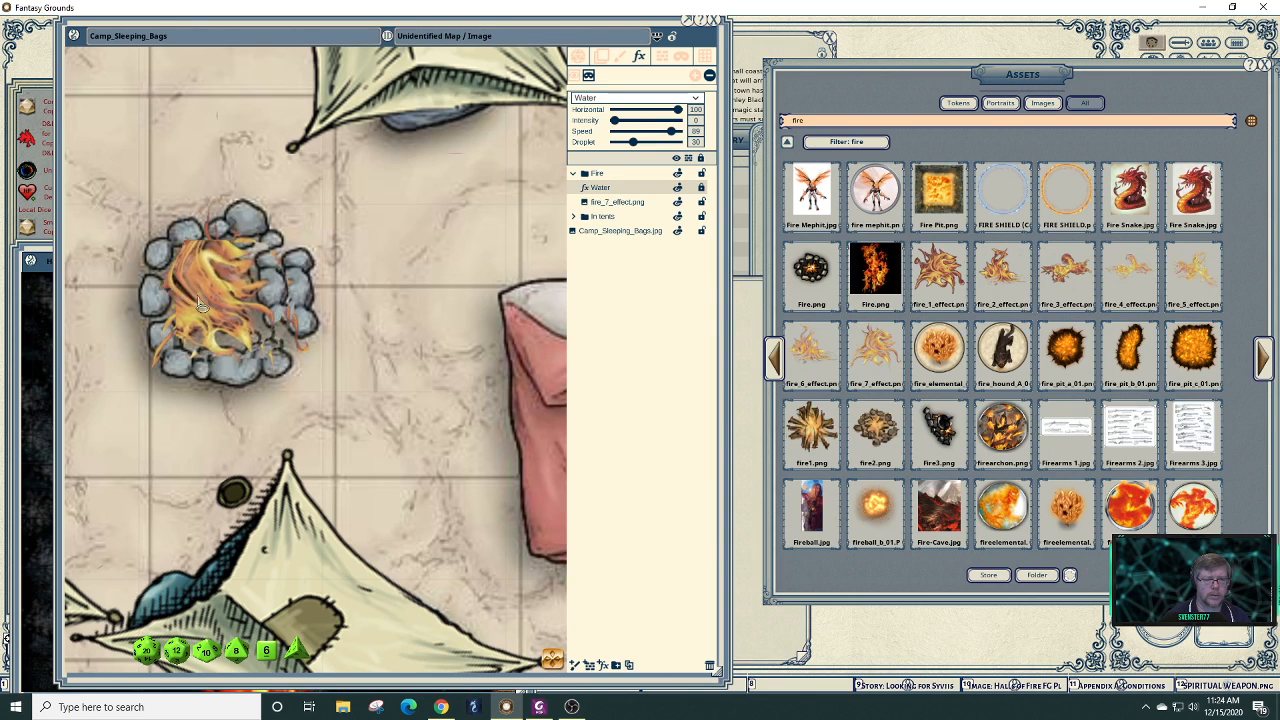
- Try the Water effect with Horizontal at 85, Droplet at 0 and Intensity kept at 0
scroll(342, 352, down, 8)
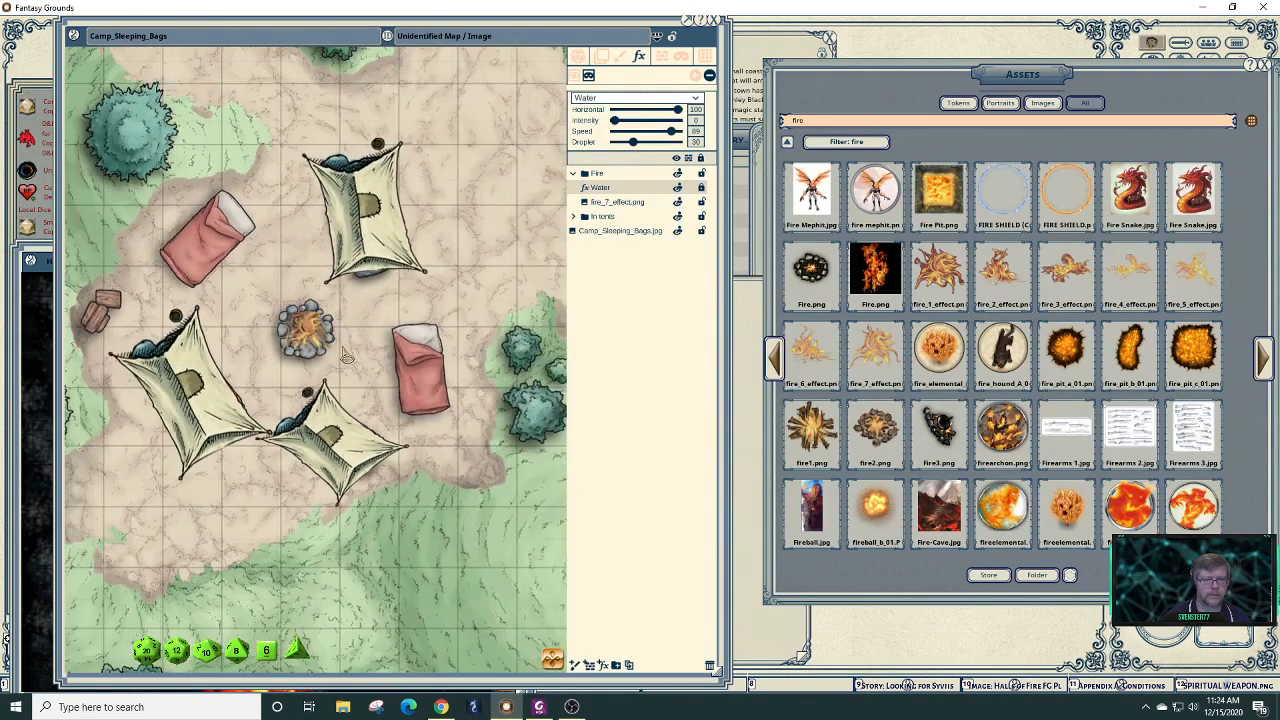
scroll(342, 352, down, 2)
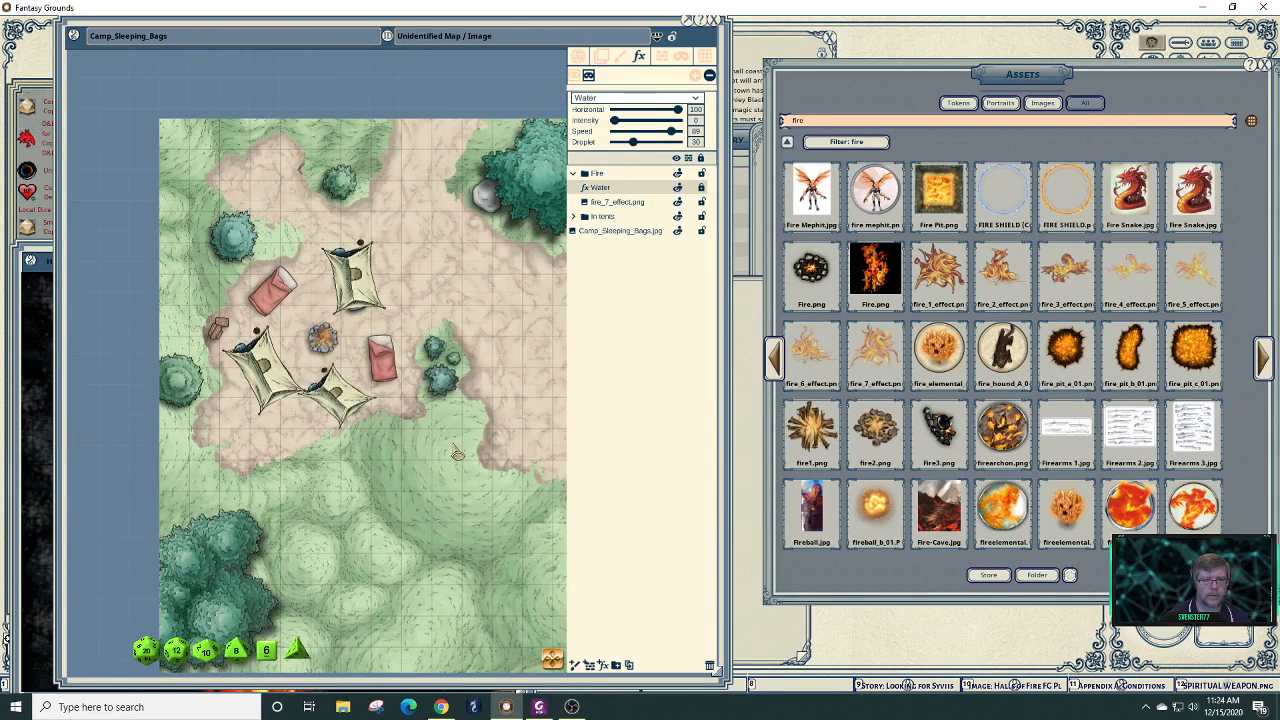
click(665, 190)
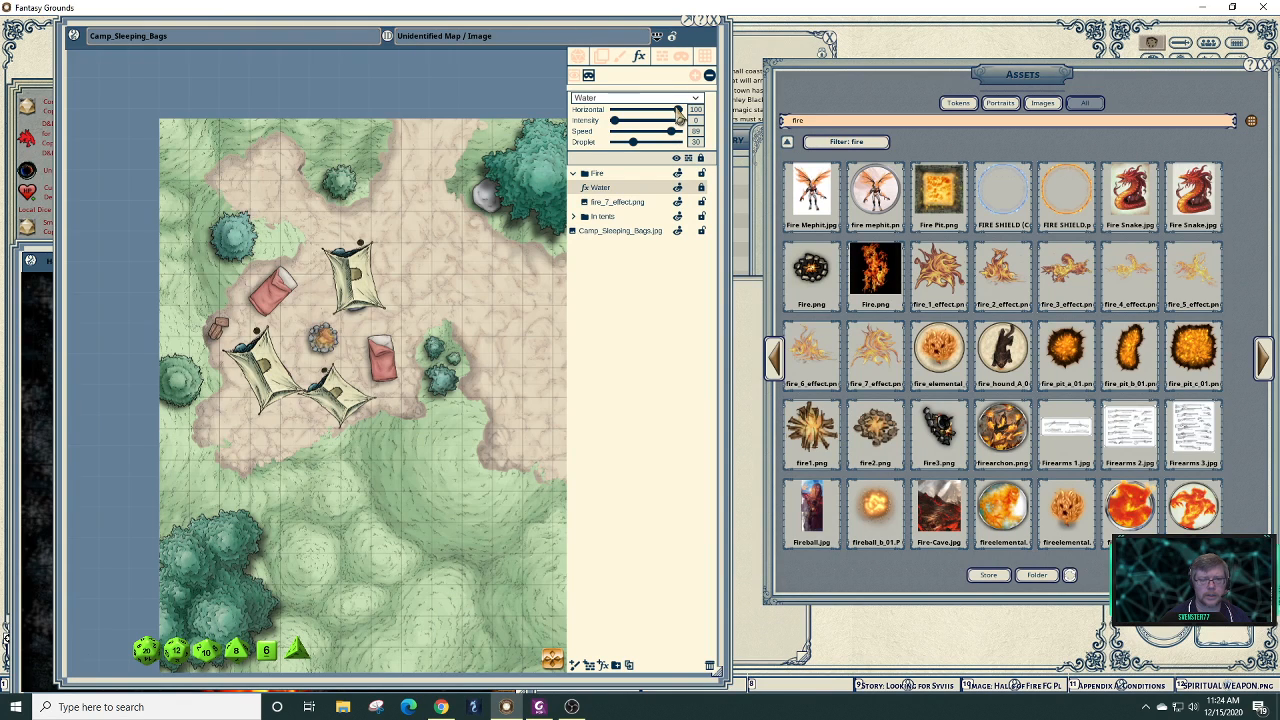
drag(677, 118, 628, 146)
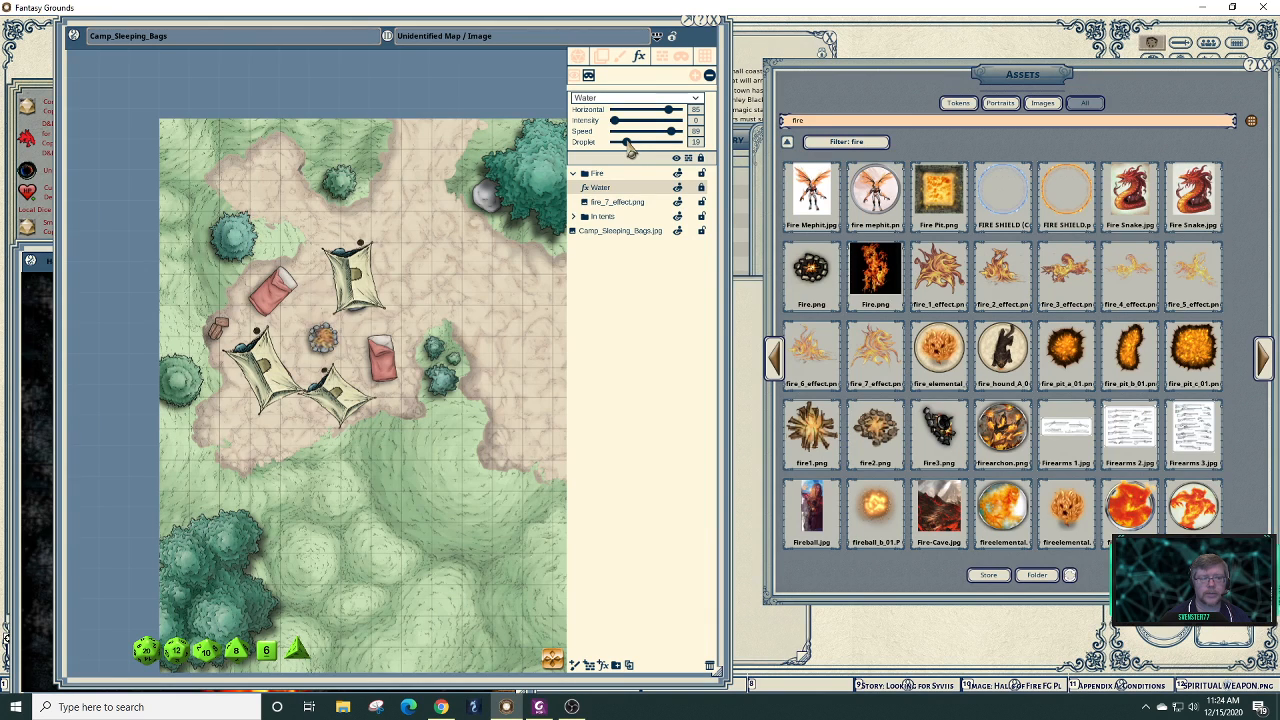
drag(632, 148, 600, 145)
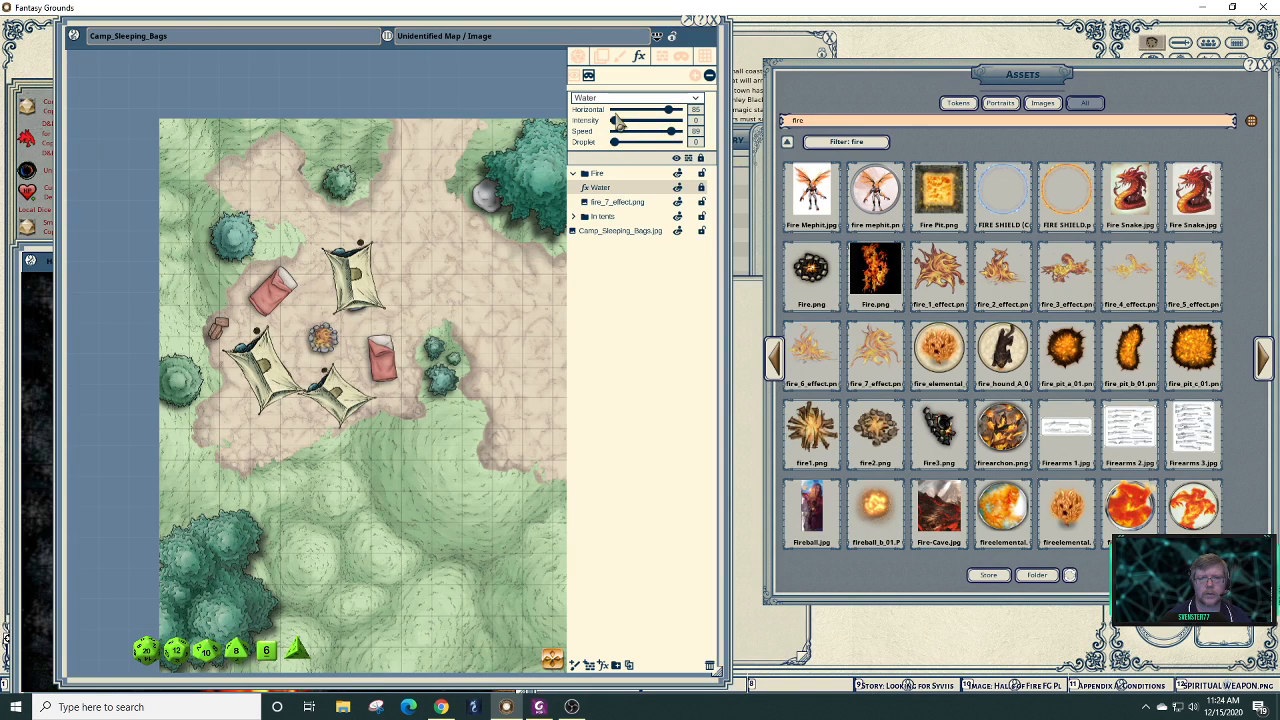
drag(619, 127, 566, 141)
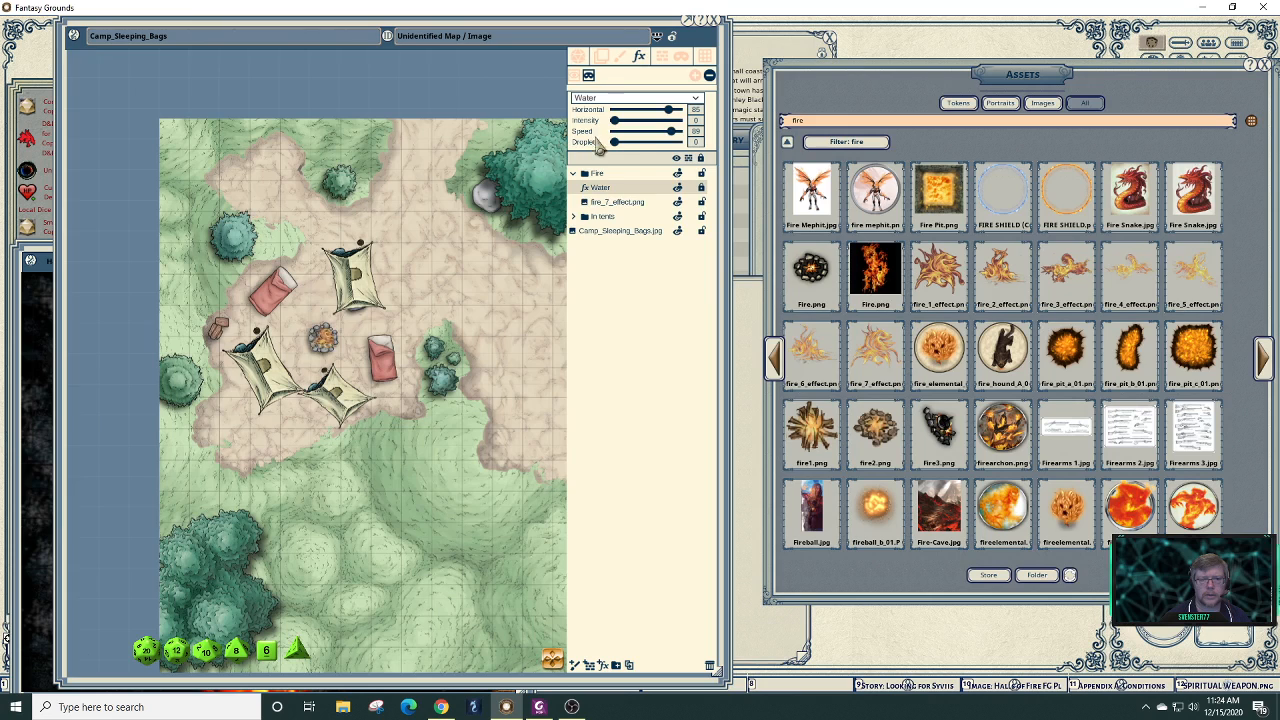
- Set the Water effect's Horizontal to 71, Intensity to 15, Speed to 23 and Droplet to 13
drag(677, 136, 628, 138)
drag(628, 139, 633, 139)
scroll(372, 395, up, 5)
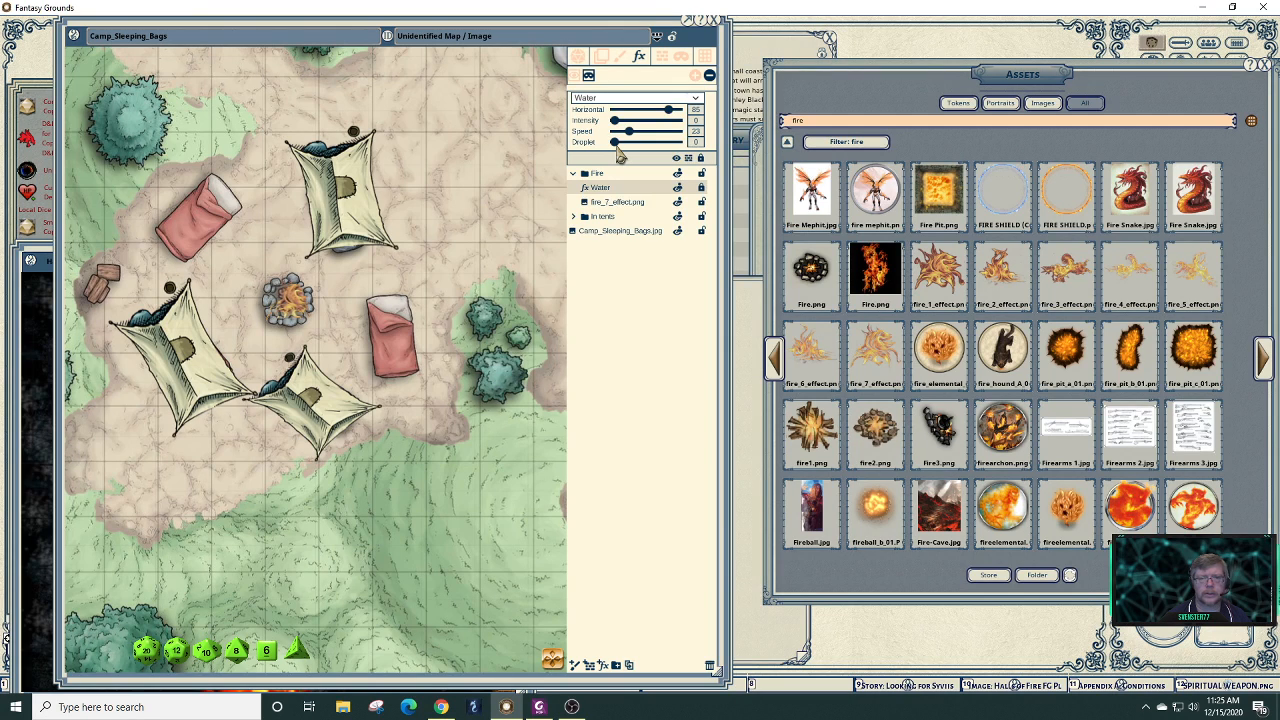
mouse_move(615, 142)
mouse_down()
mouse_move(721, 163)
mouse_move(627, 150)
mouse_up()
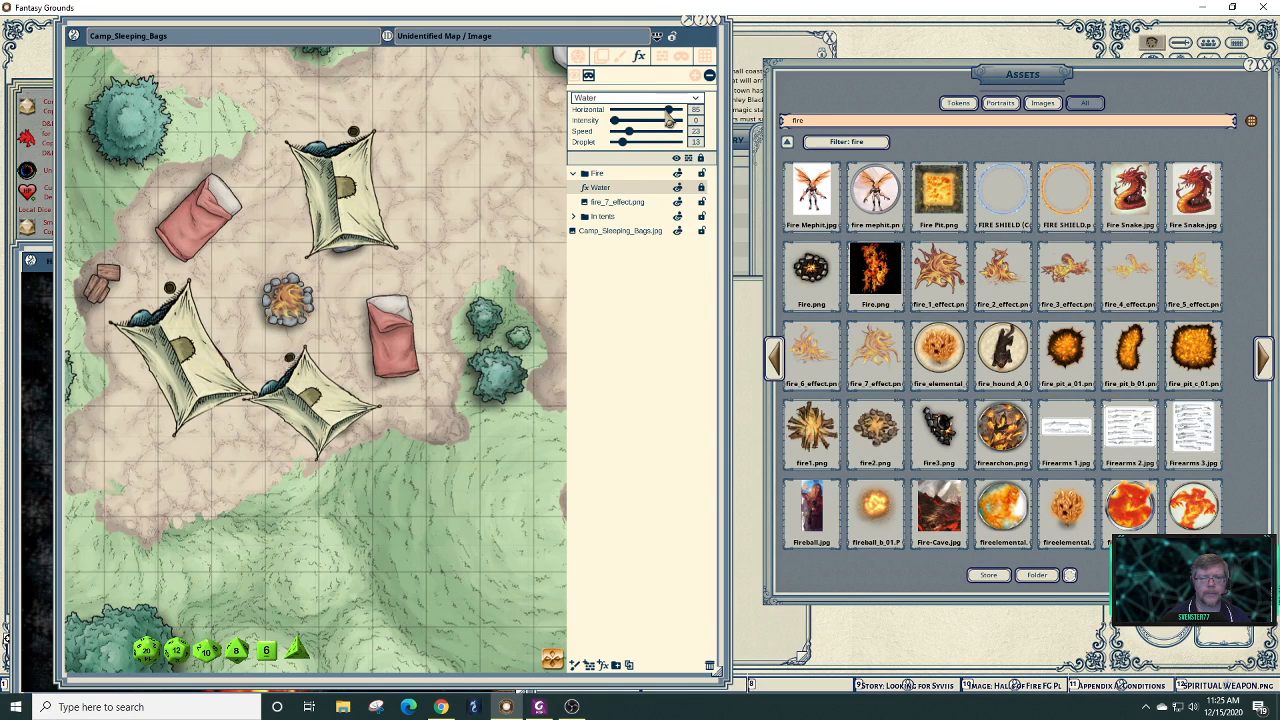
drag(668, 120, 627, 130)
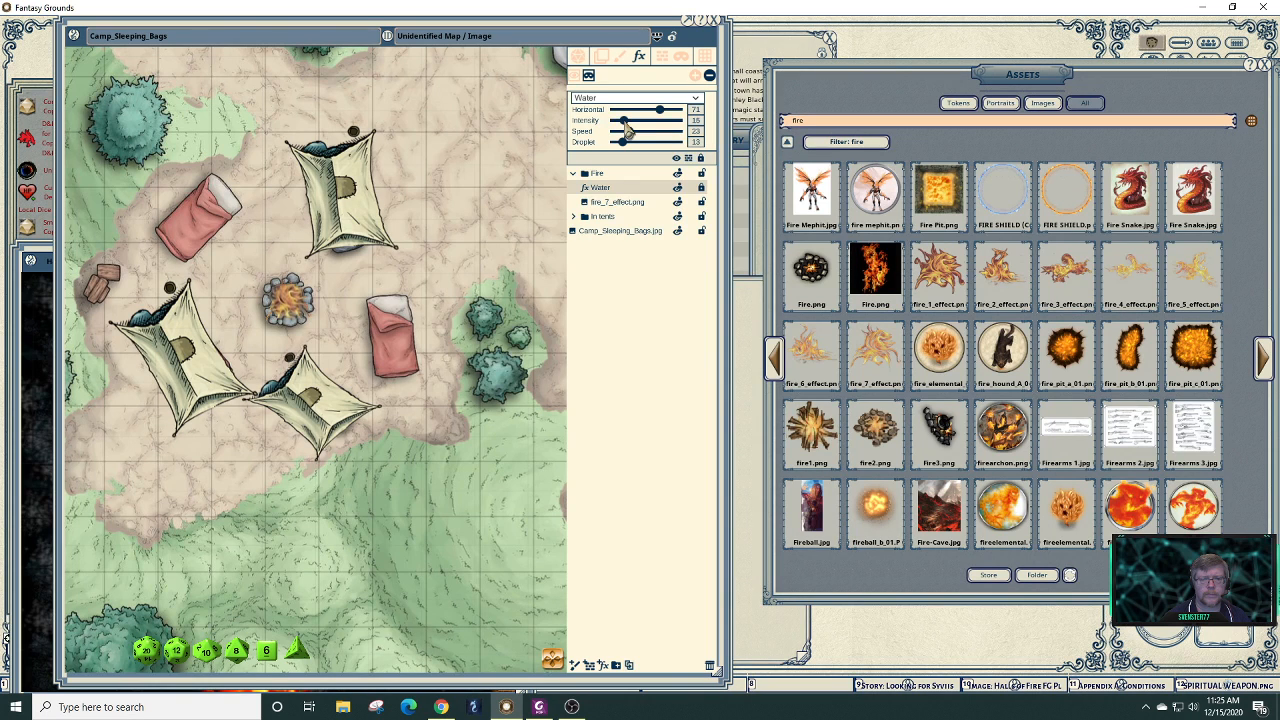
- Add a Myst effect layer above the Fire folder and limit it to a freehand masked area around the campfire
scroll(538, 350, down, 3)
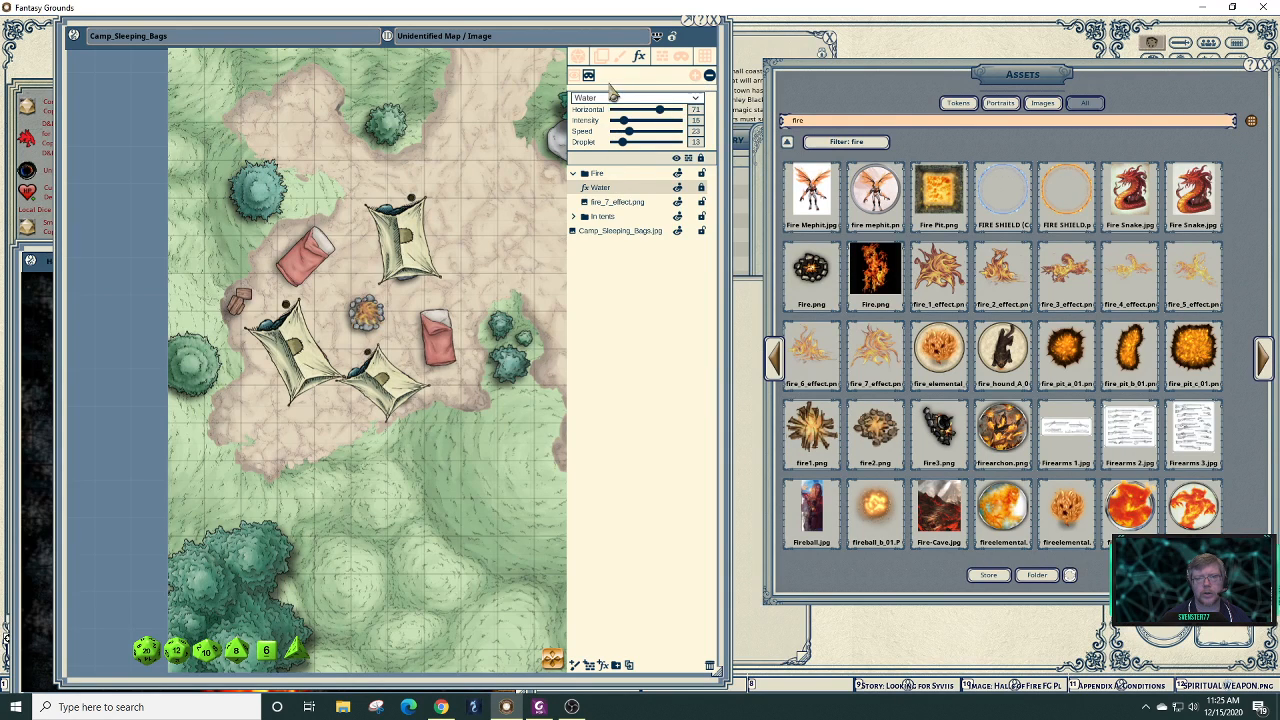
click(605, 668)
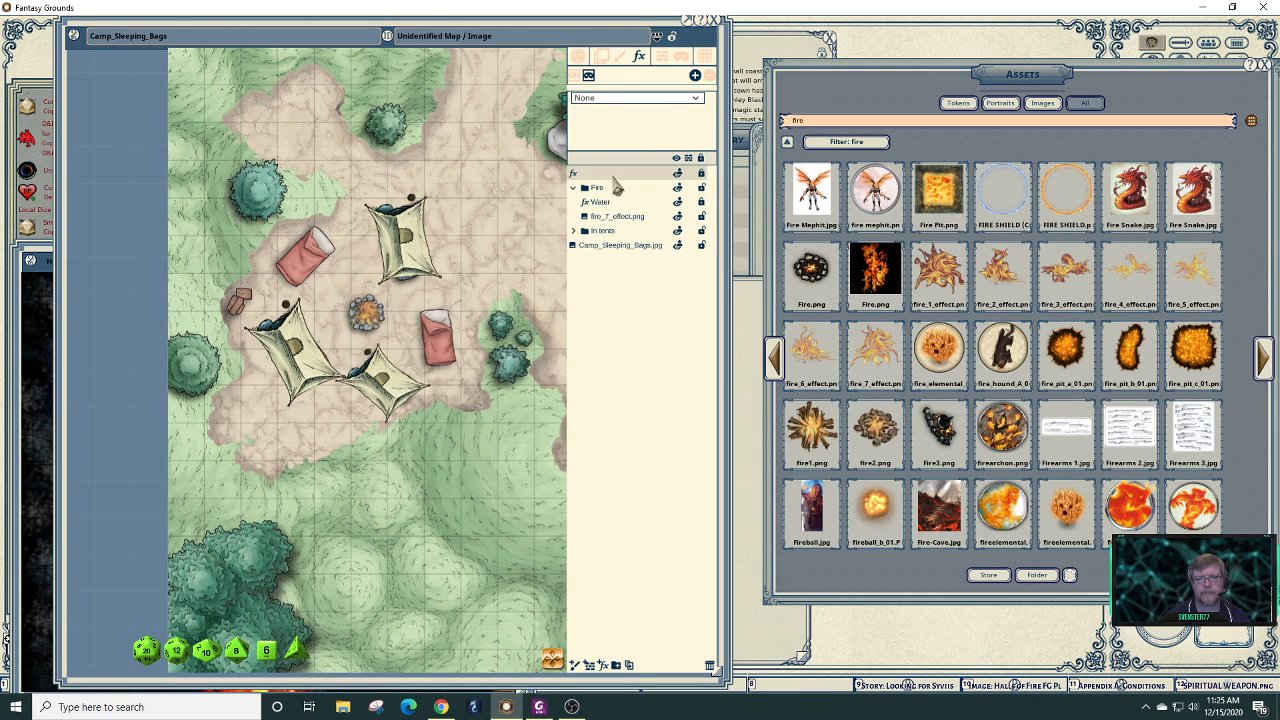
click(624, 98)
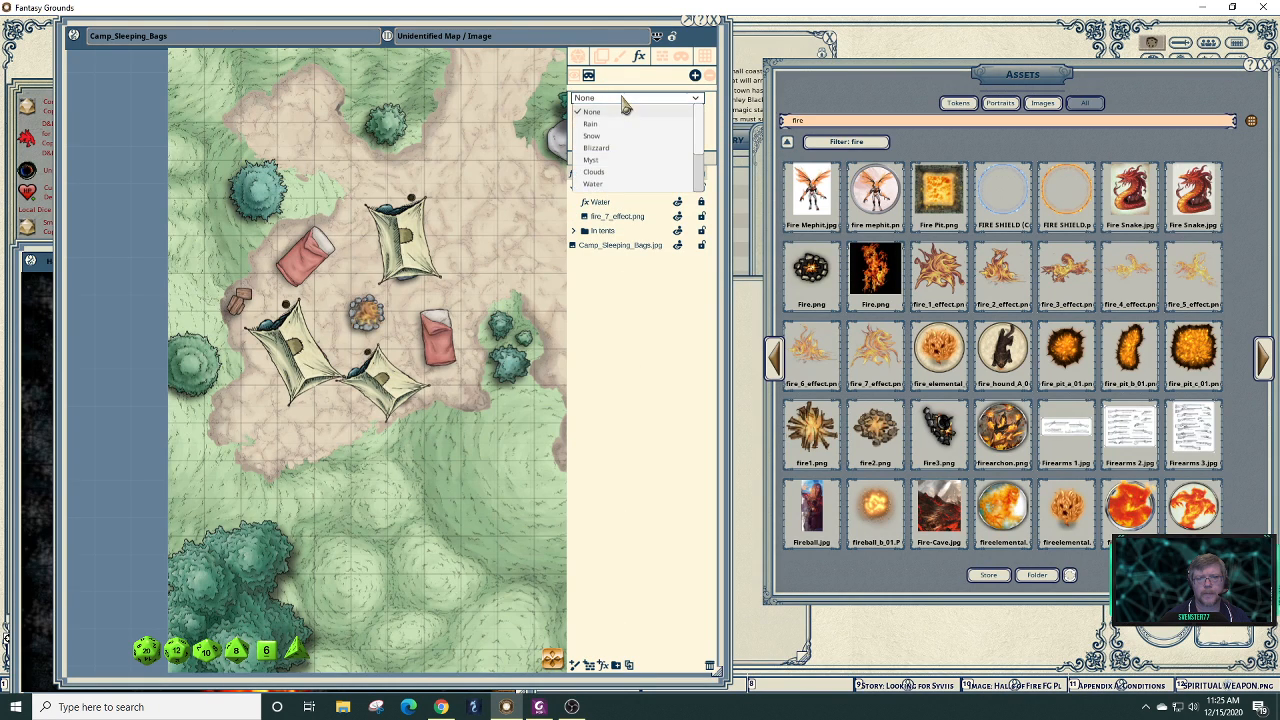
click(630, 161)
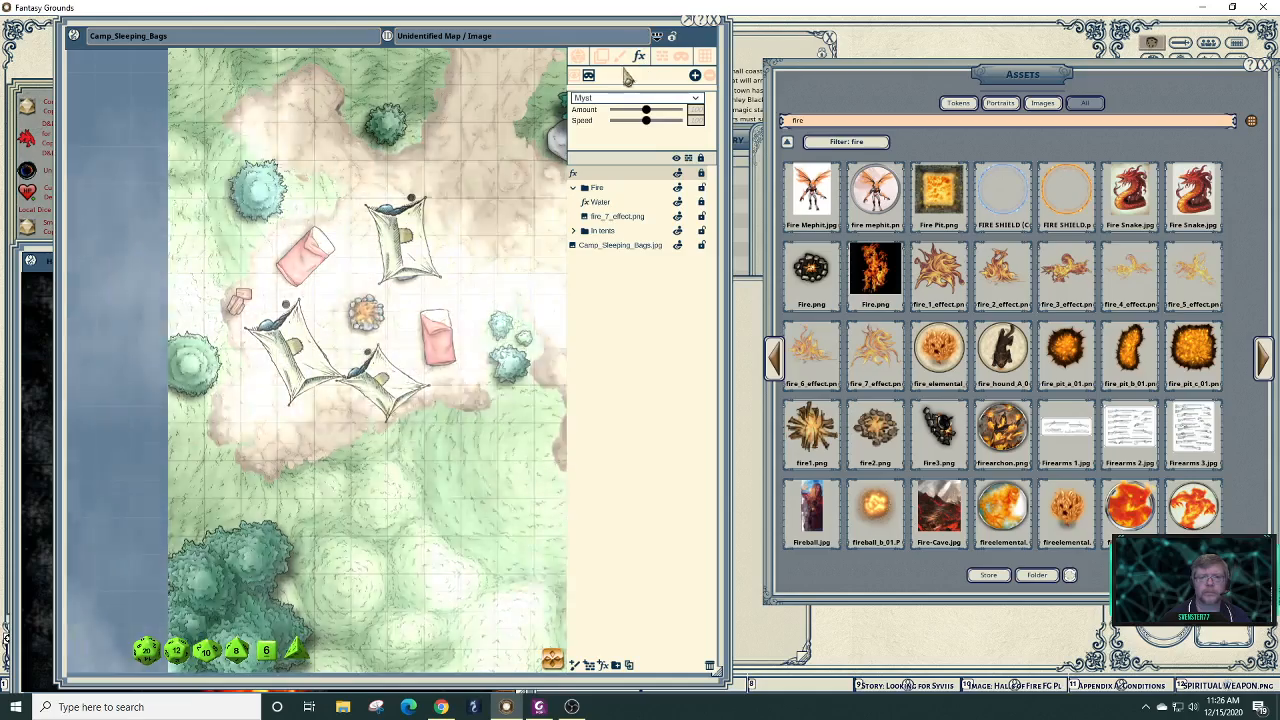
click(697, 85)
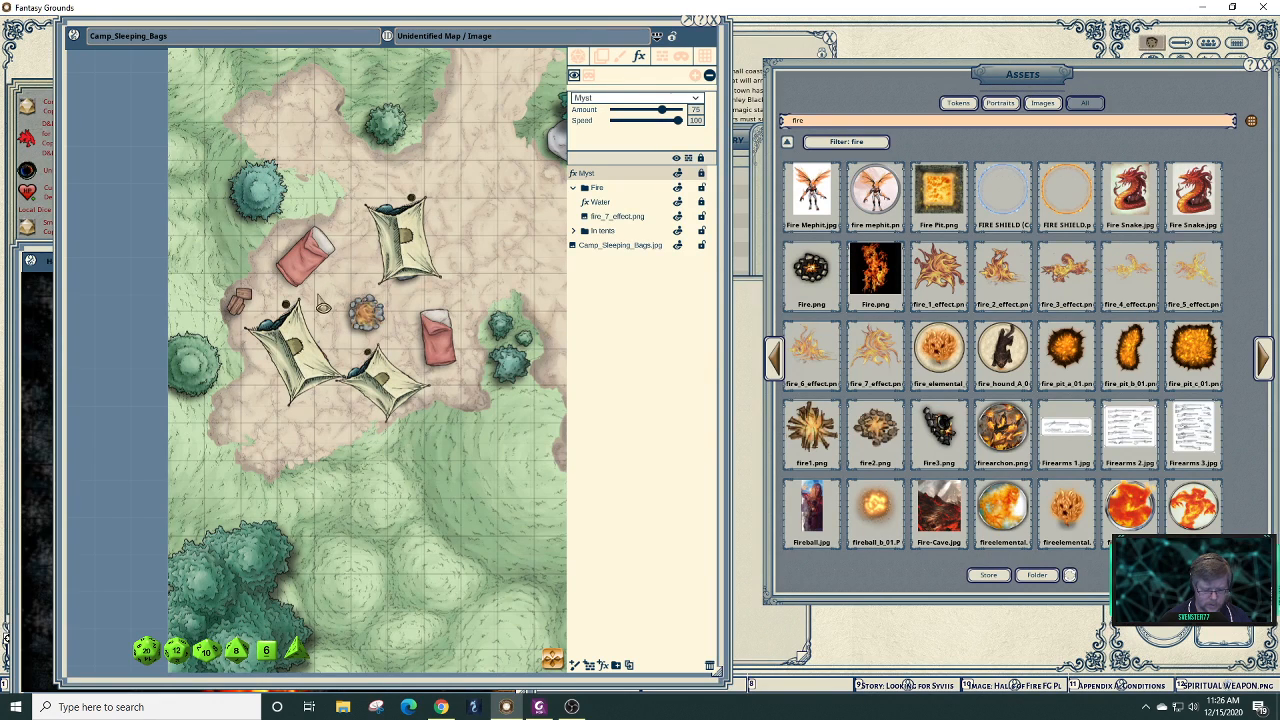
key(alt)
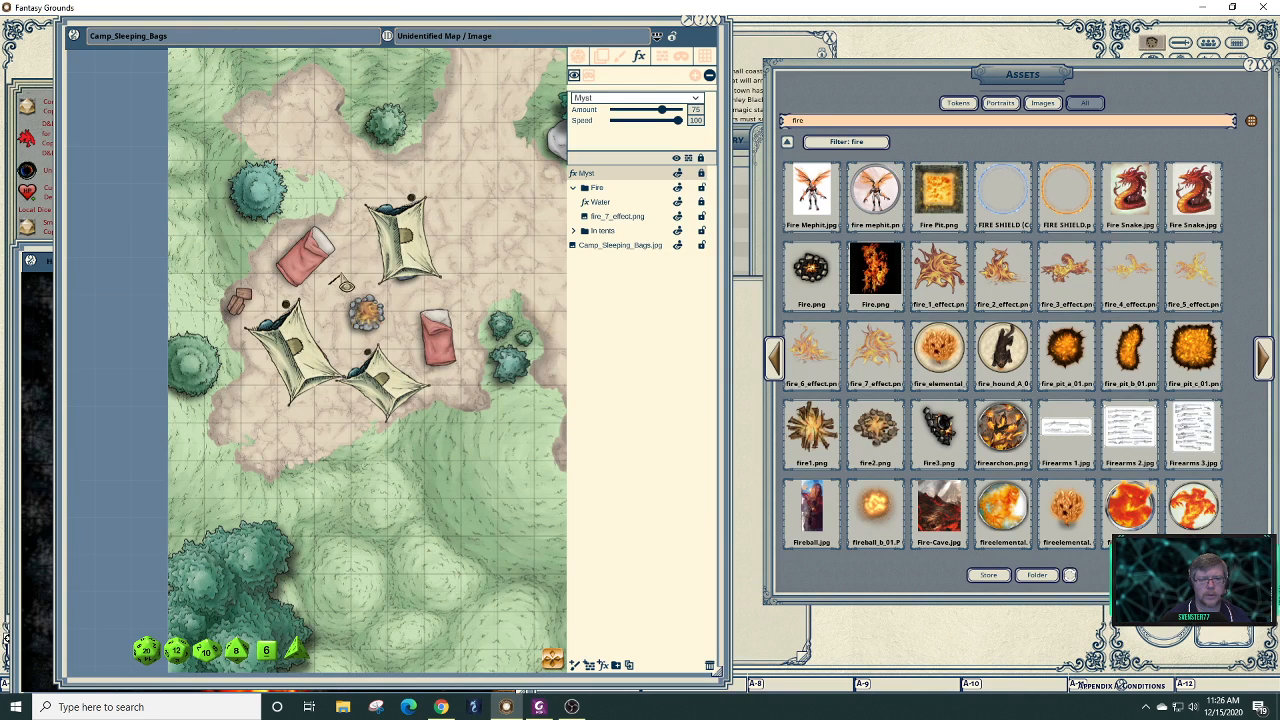
mouse_move(340, 281)
mouse_down()
mouse_move(392, 284)
mouse_move(422, 319)
mouse_move(393, 373)
mouse_move(366, 372)
mouse_move(318, 328)
mouse_move(333, 290)
mouse_up()
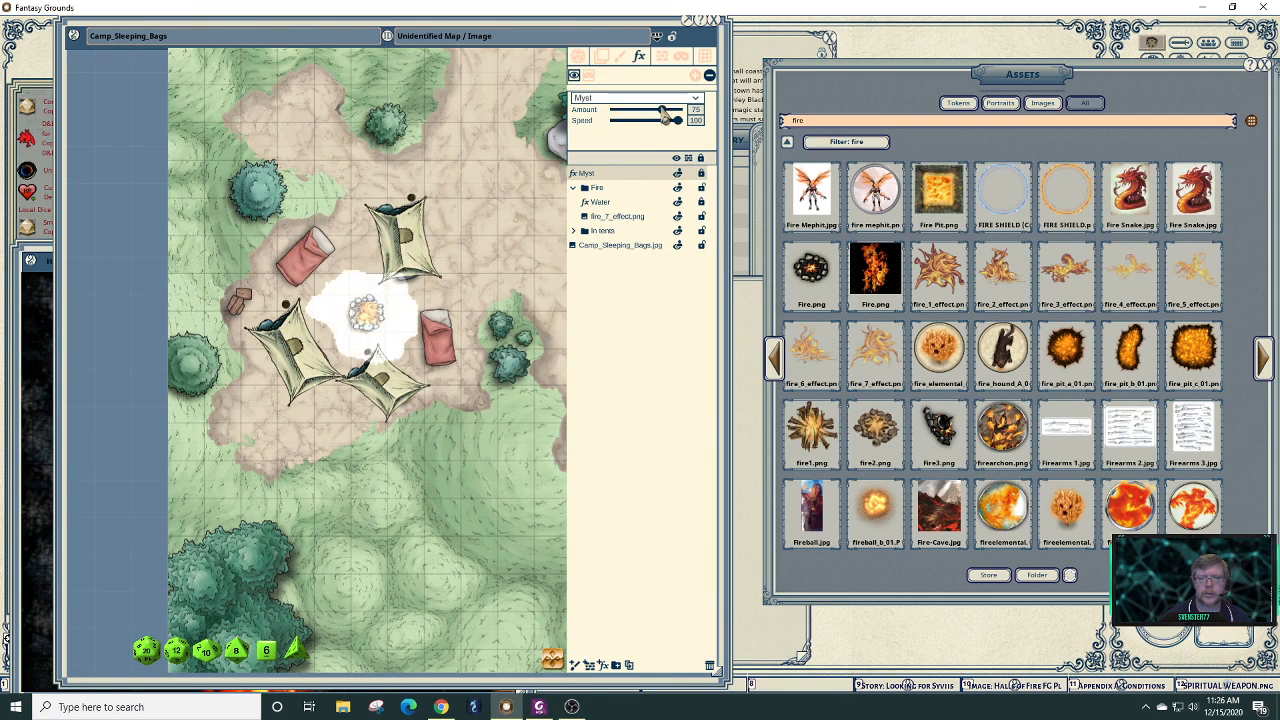
- Try different Myst strengths and speeds, settling on an Amount of 33 and a Speed of 49
drag(677, 121, 604, 130)
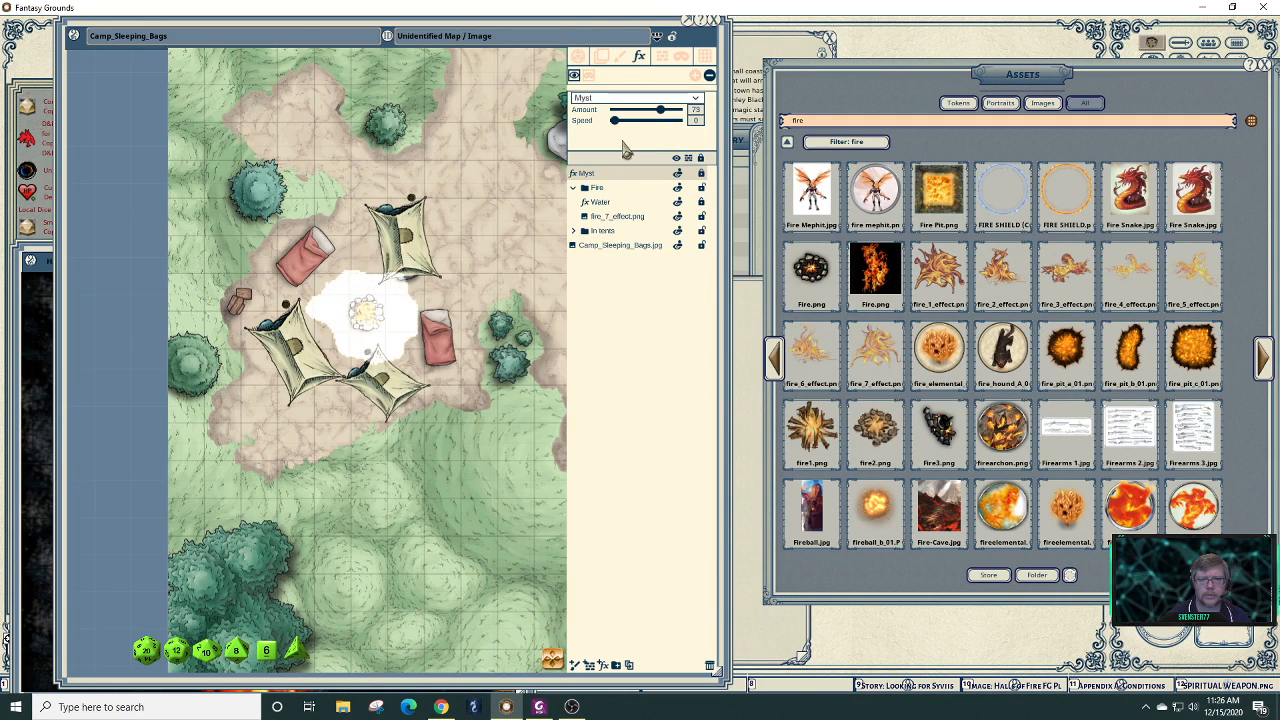
drag(615, 121, 651, 133)
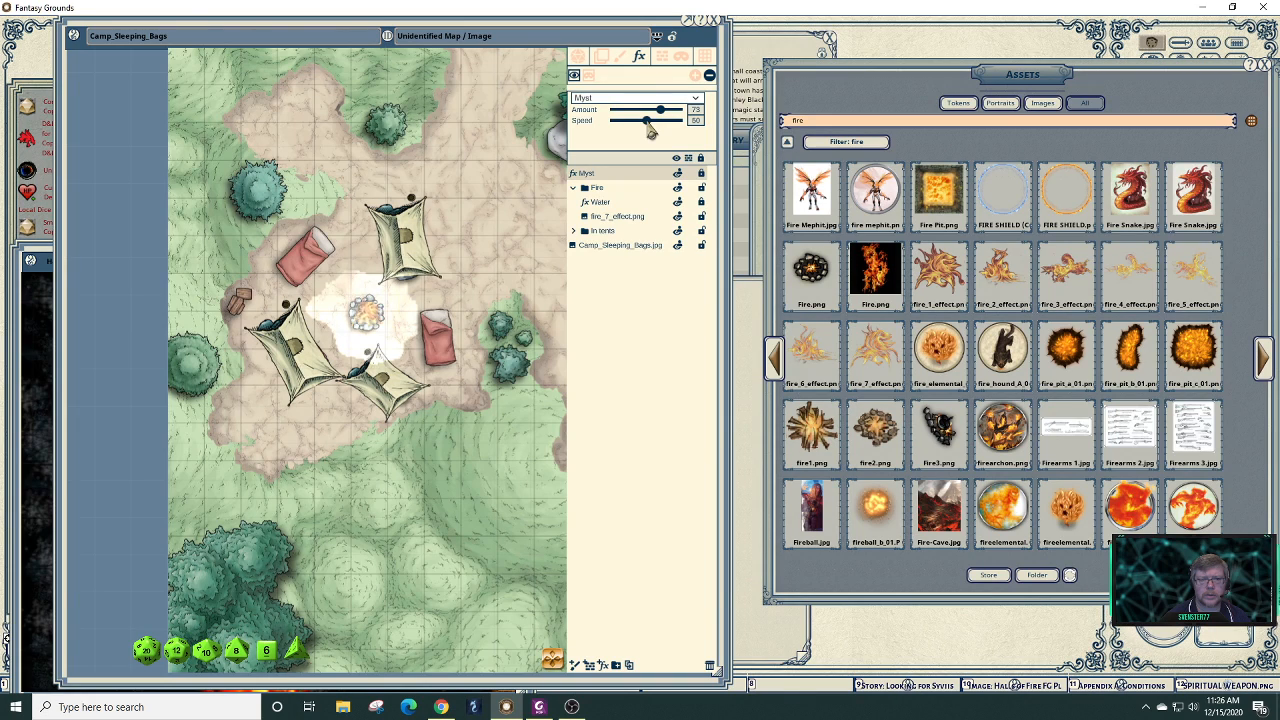
scroll(437, 342, up, 6)
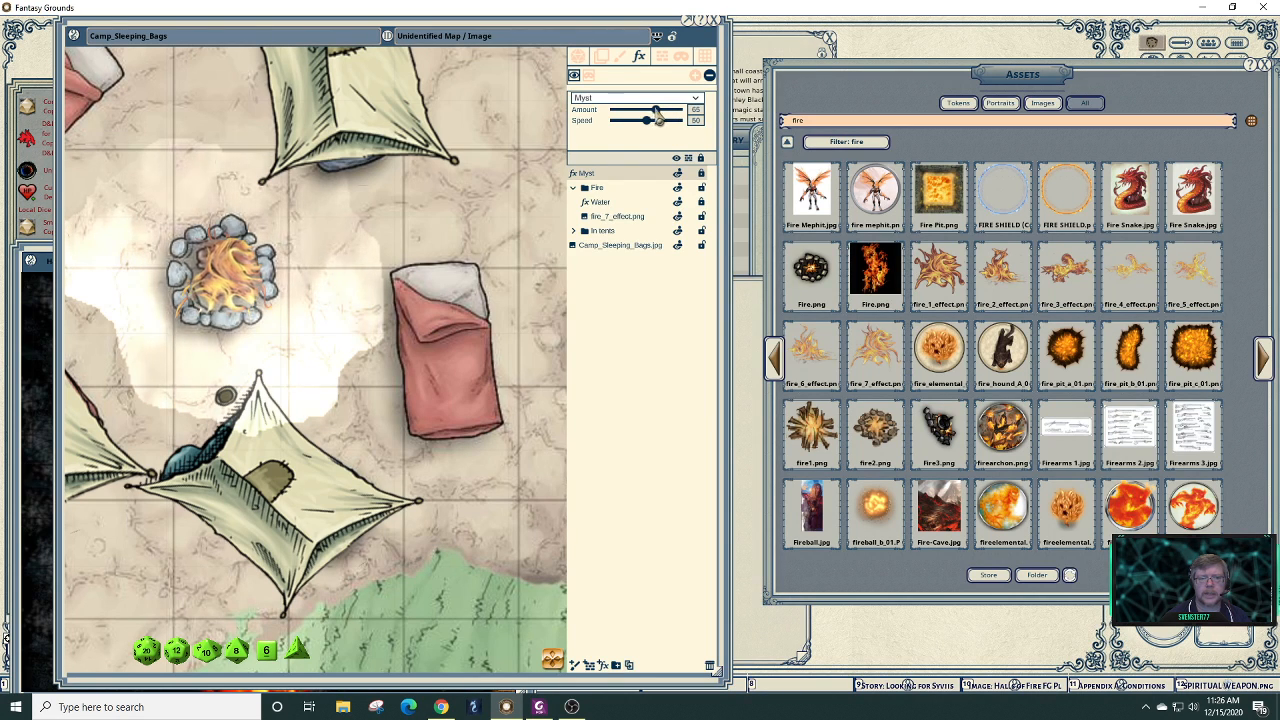
drag(656, 111, 639, 117)
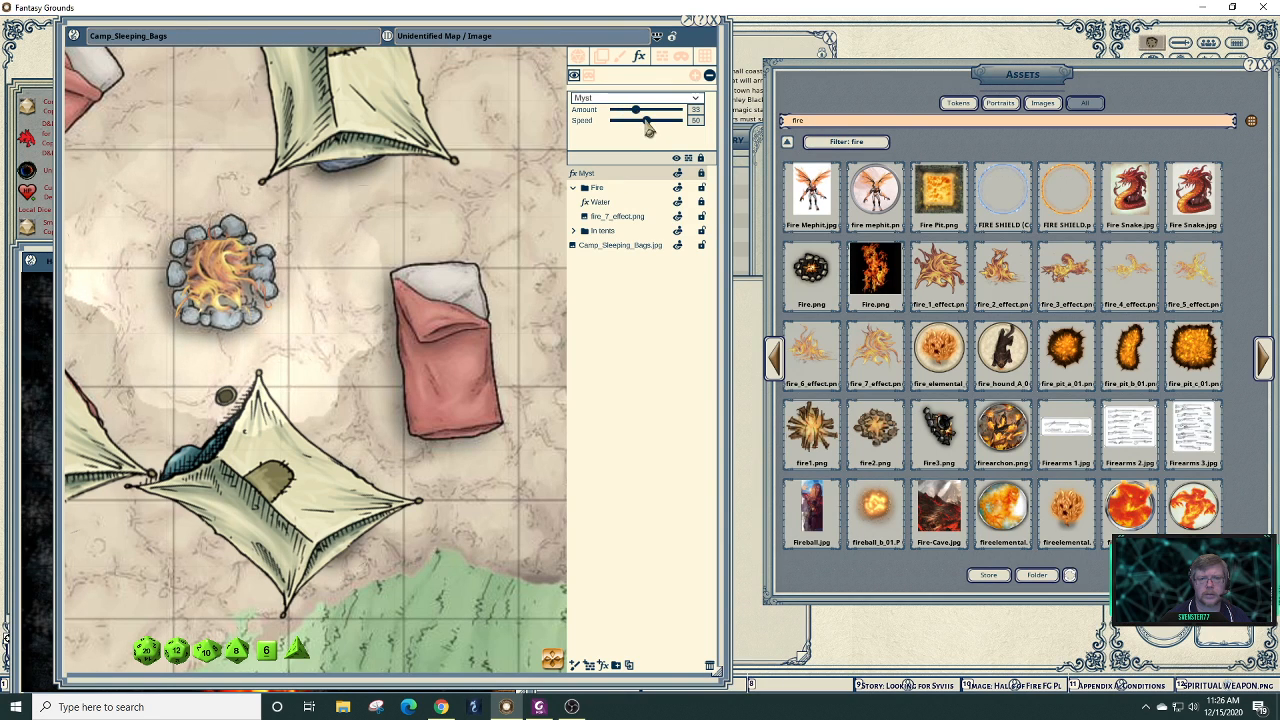
drag(646, 128, 643, 130)
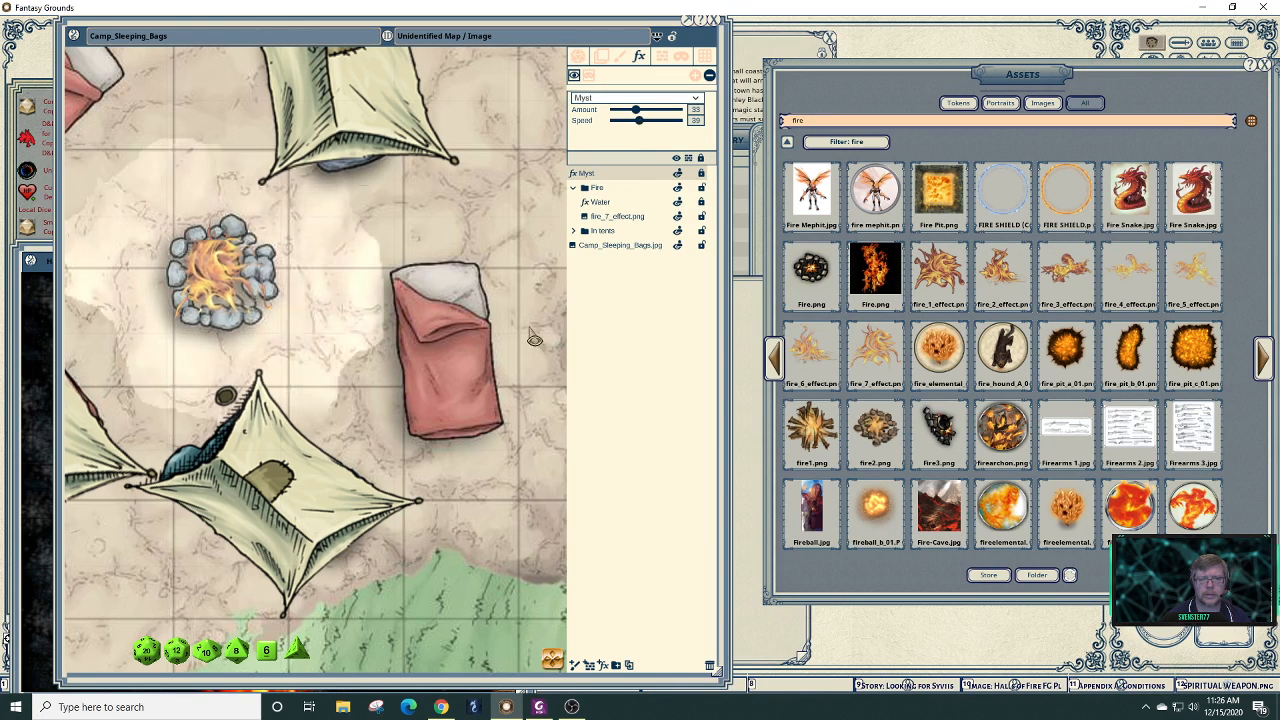
scroll(531, 357, down, 2)
scroll(531, 357, down, 2)
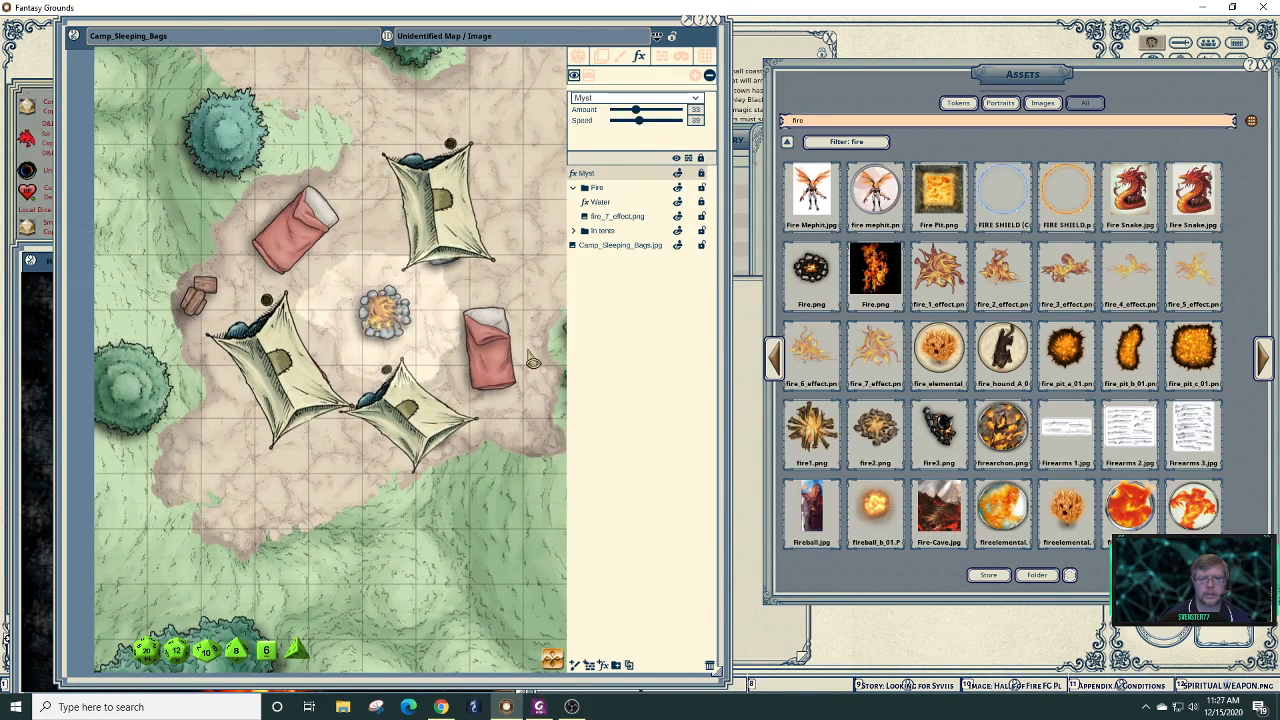
scroll(531, 360, down, 2)
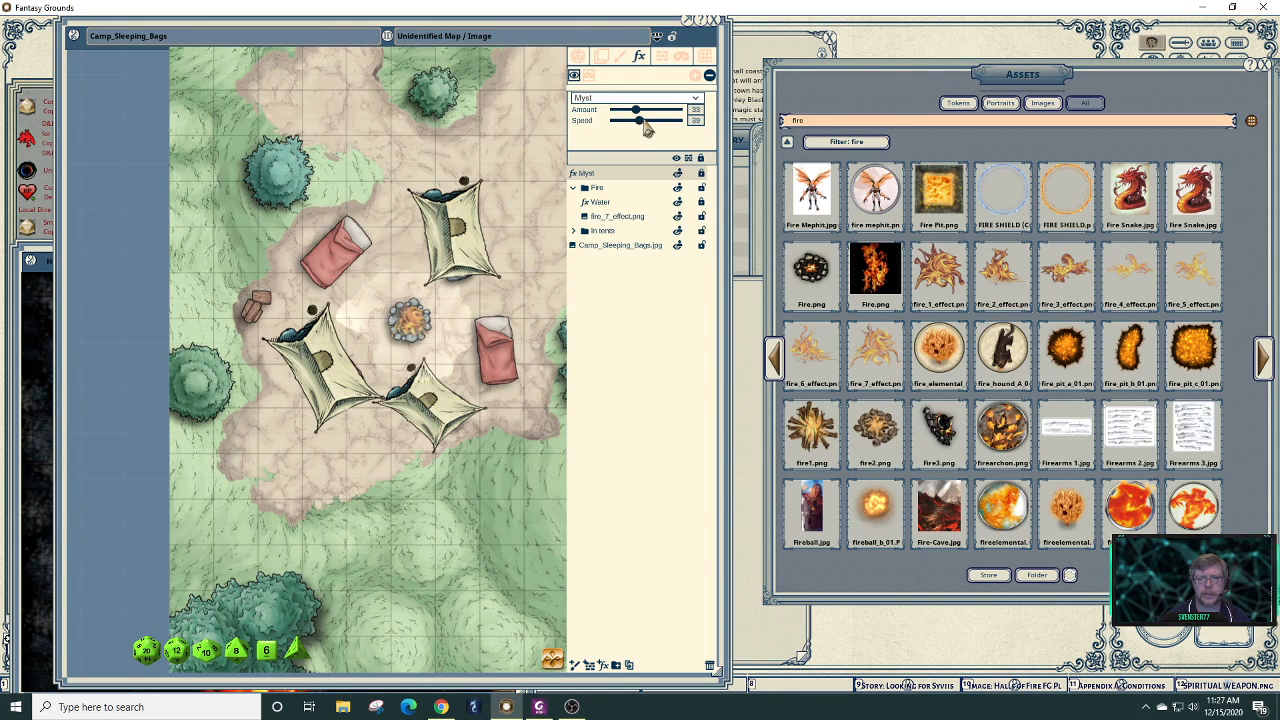
drag(645, 125, 650, 125)
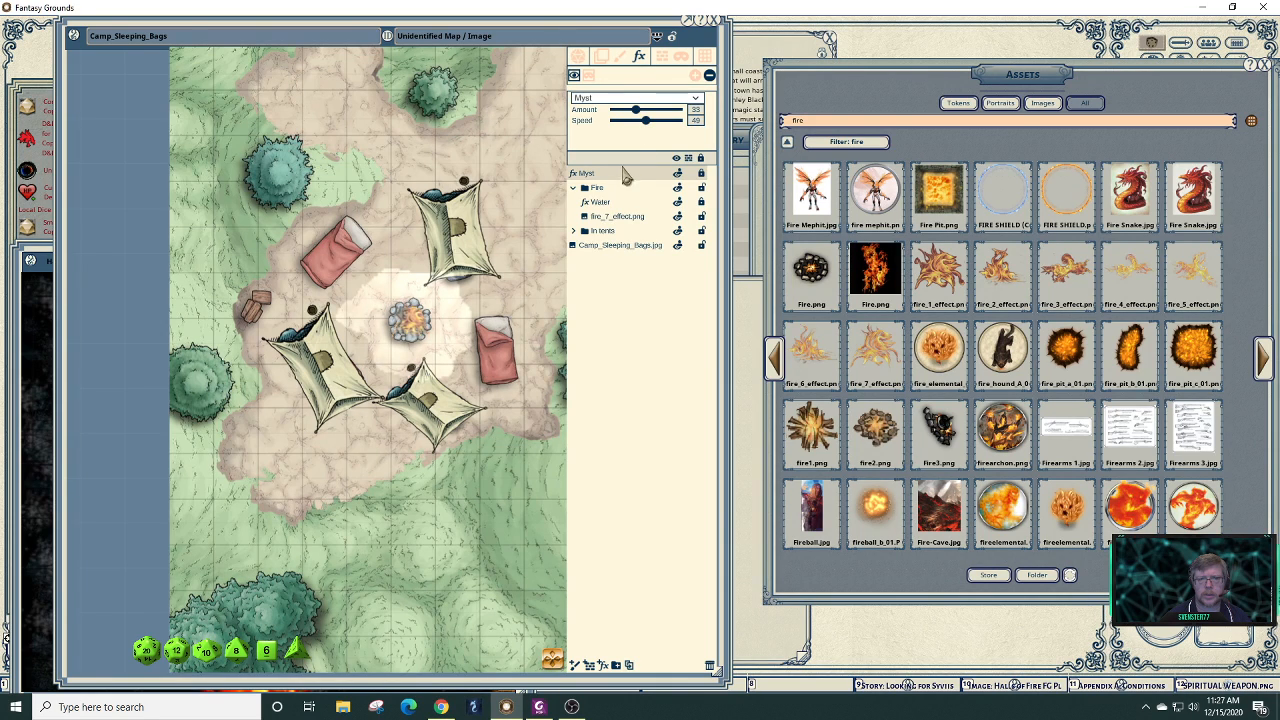
- Move the Myst layer to the bottom of the Fire folder and add a new Clouds effect layer above the folder
drag(585, 180, 593, 179)
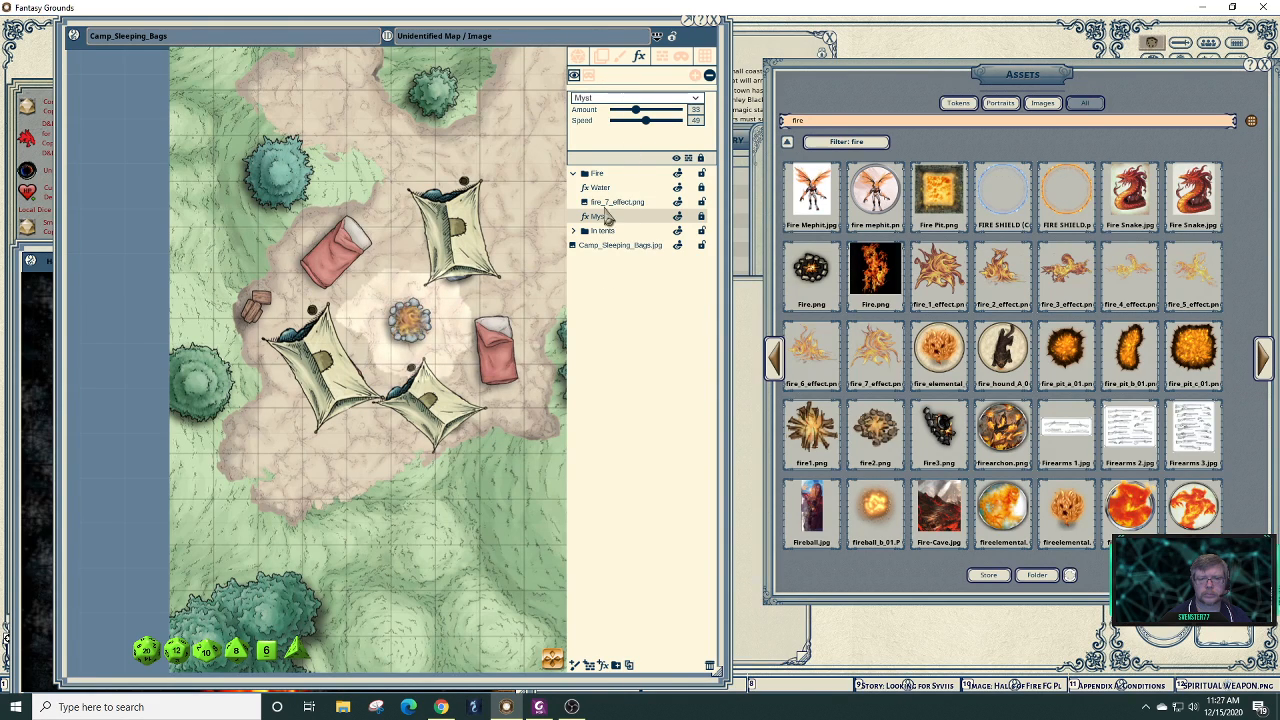
click(602, 667)
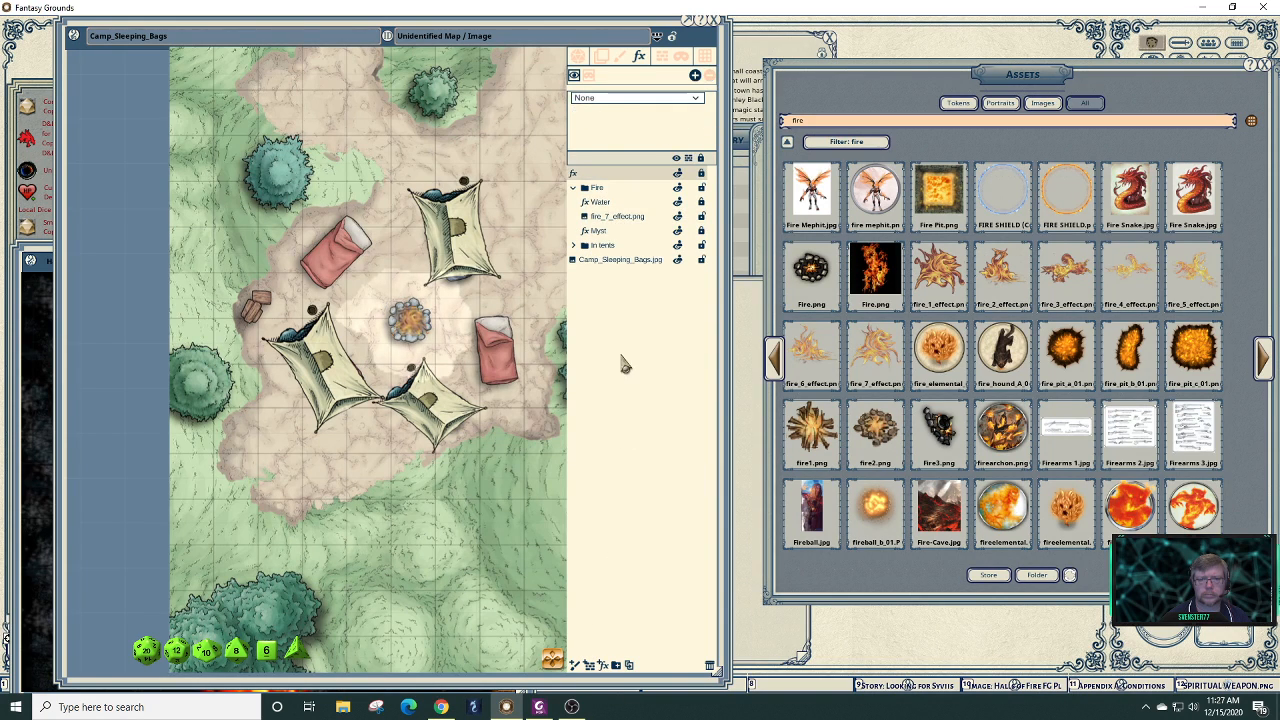
click(696, 102)
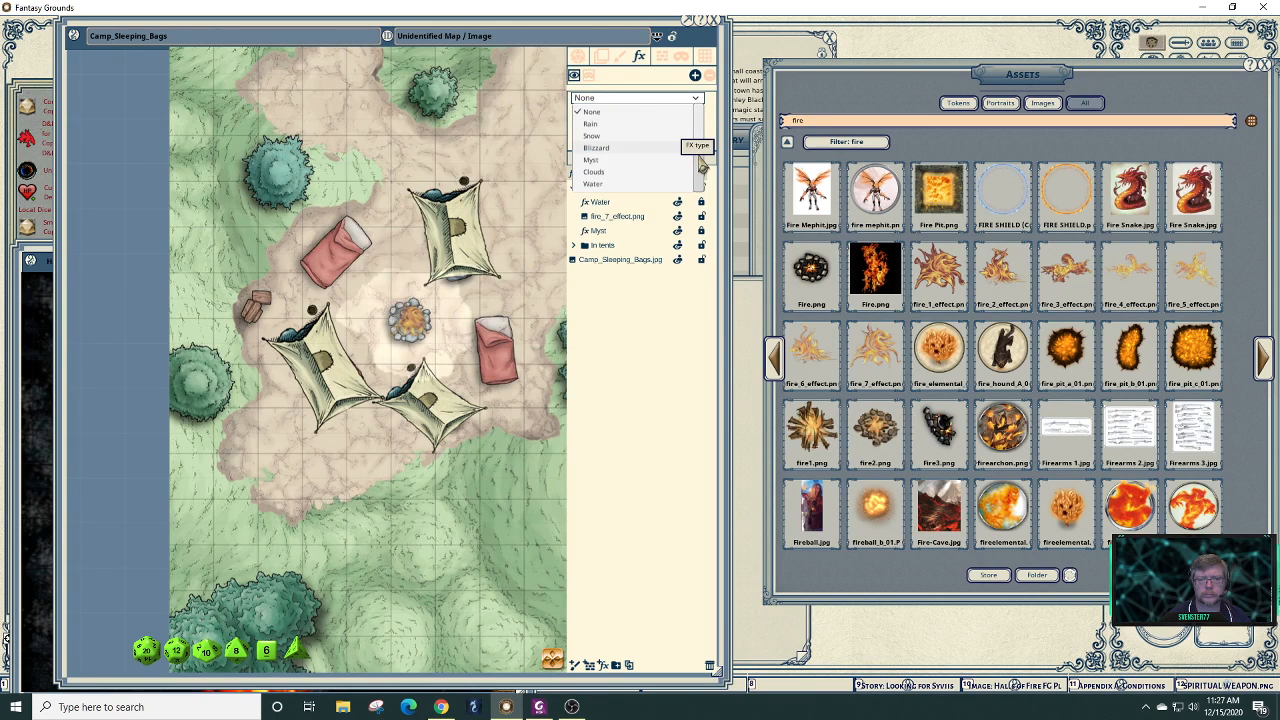
scroll(702, 165, down, 6)
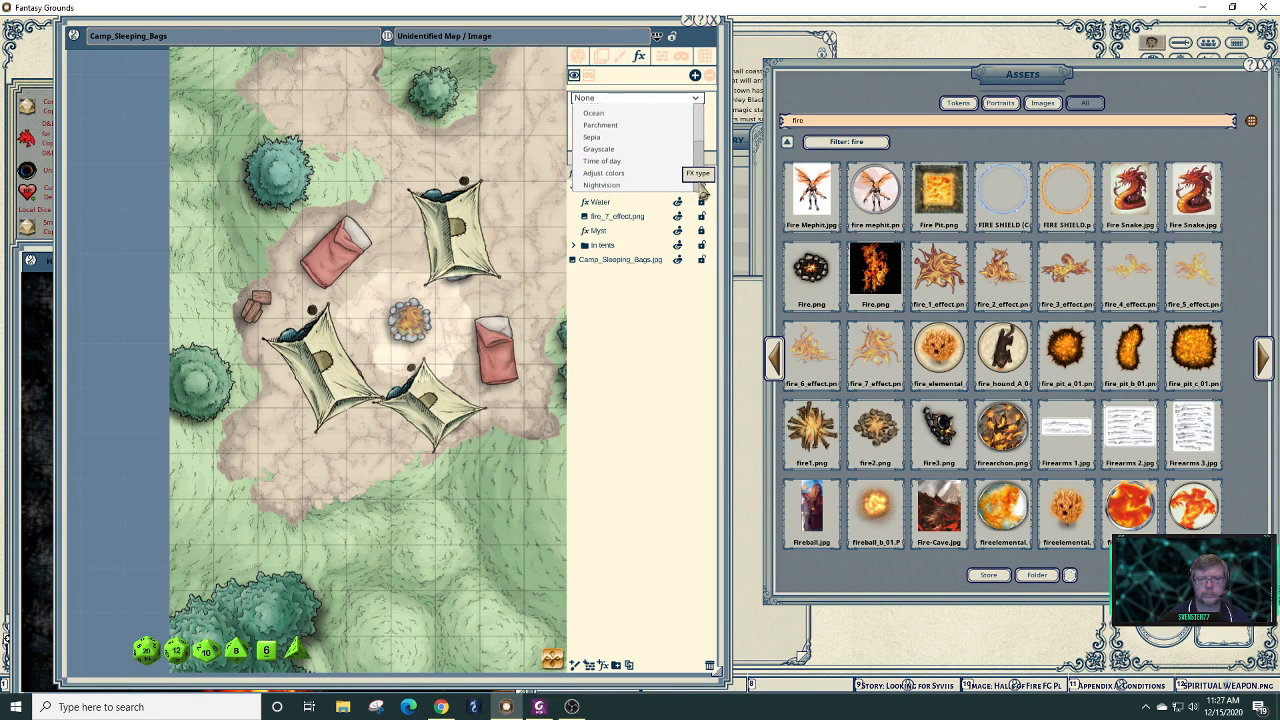
scroll(700, 160, up, 2)
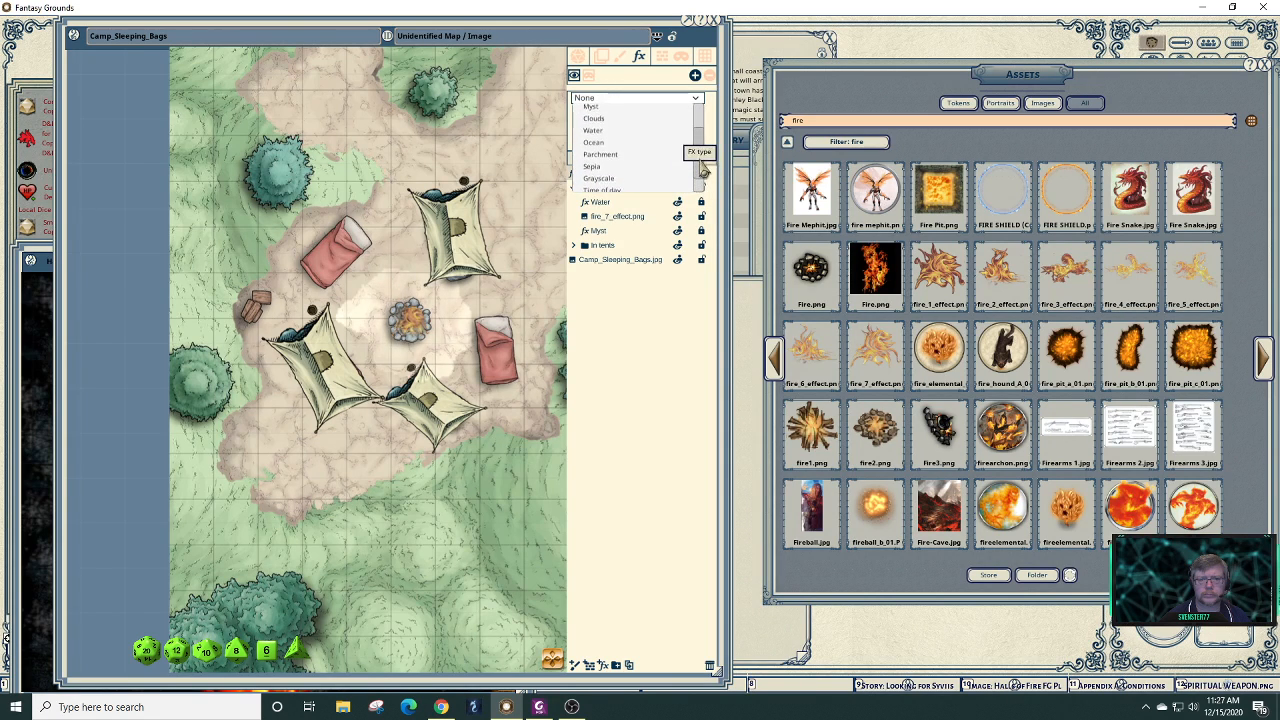
click(642, 122)
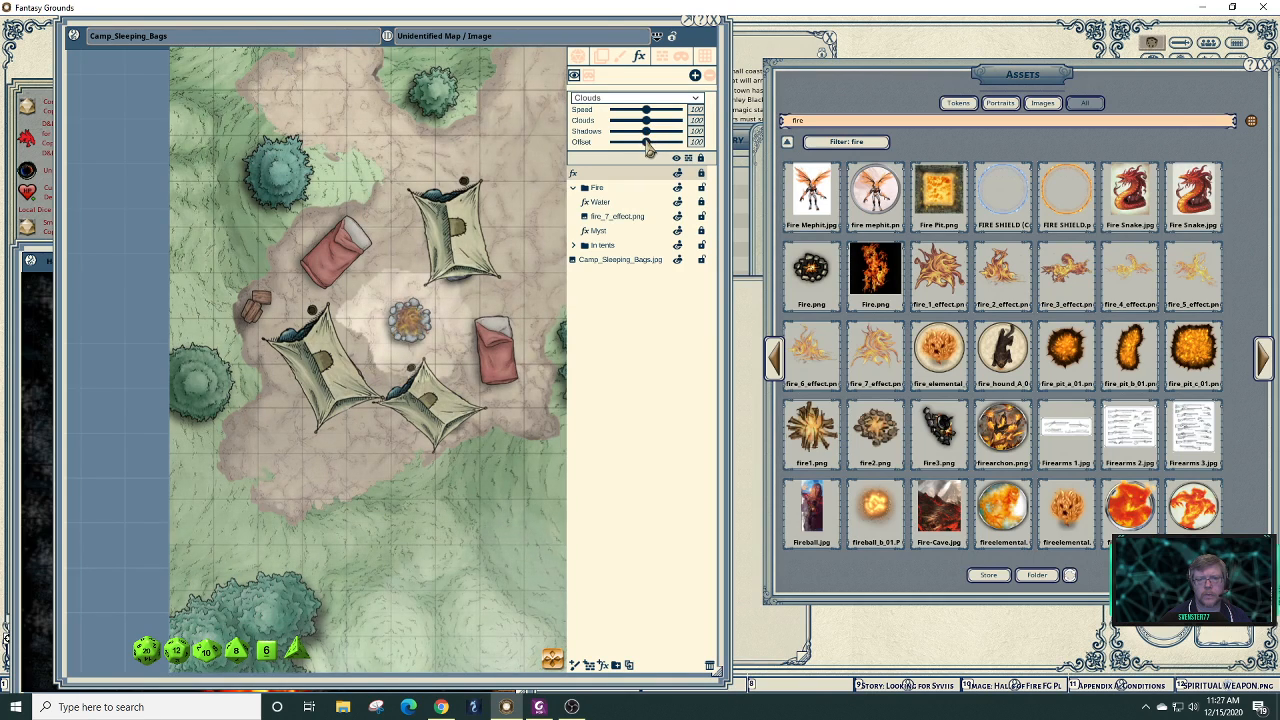
- Try the Clouds effect with Speed at 32, Clouds at 93, Shadows at 0 and Offset at 0
drag(645, 134, 607, 142)
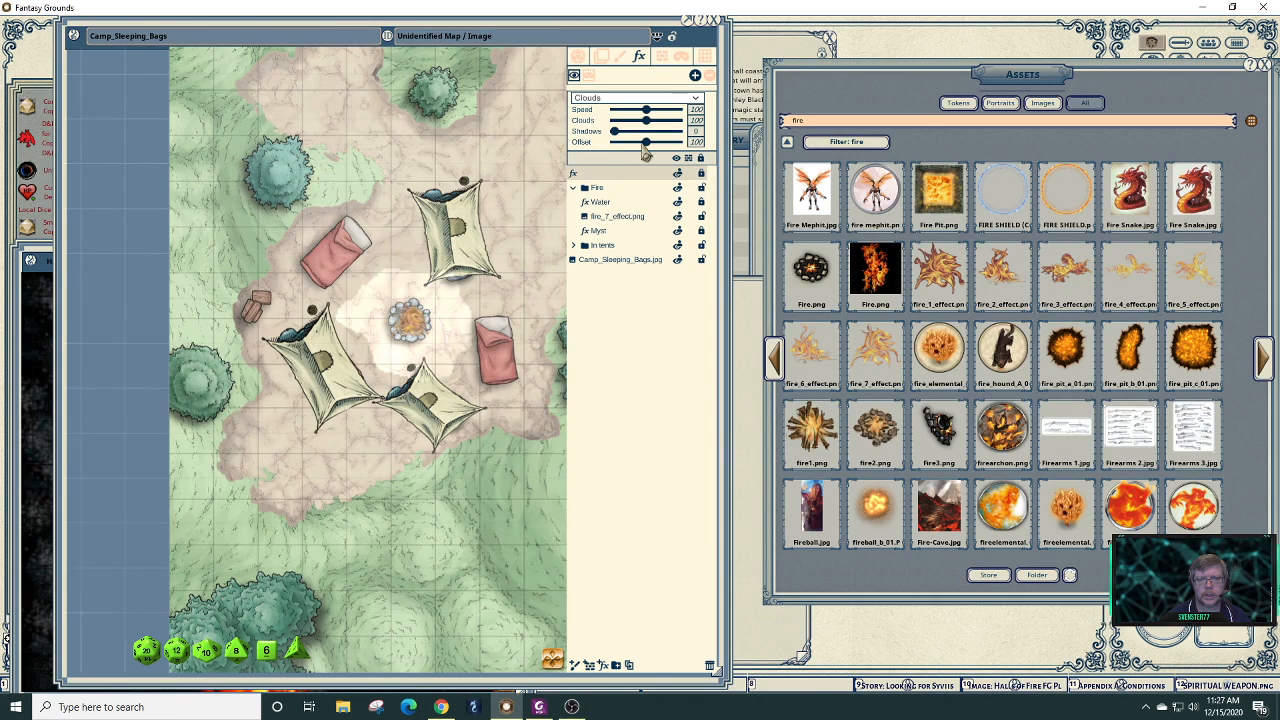
drag(648, 146, 638, 119)
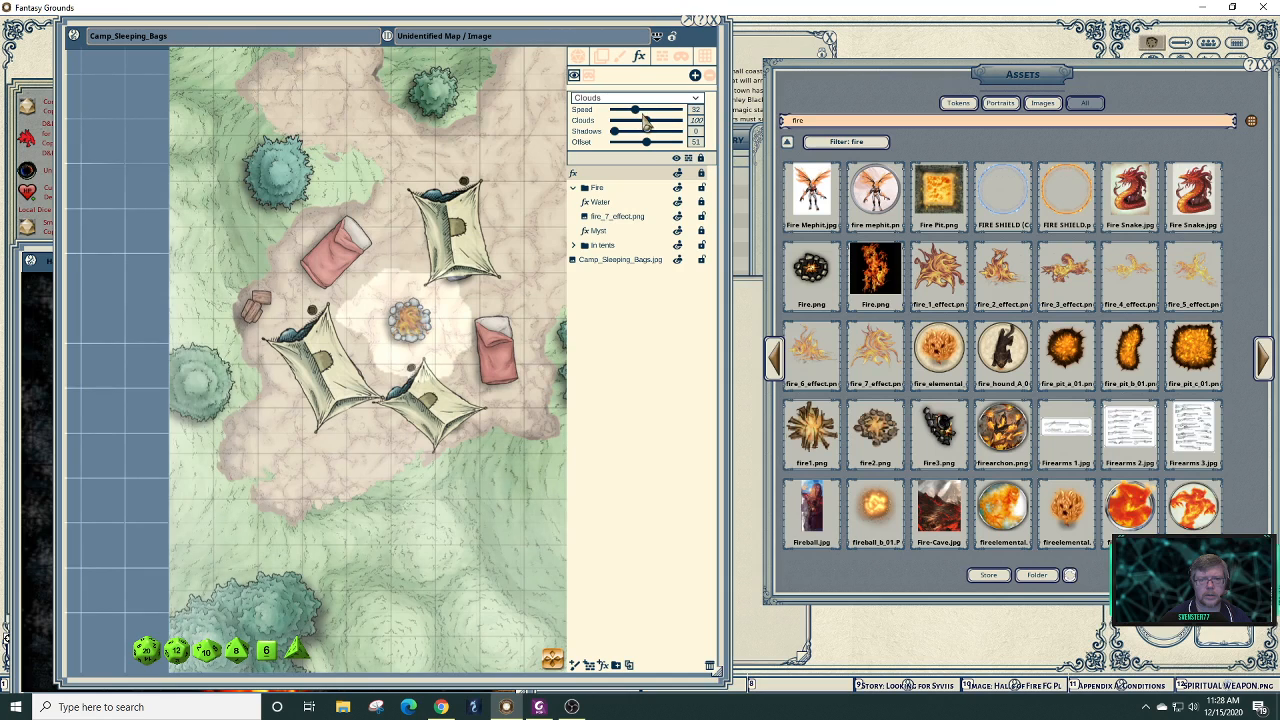
drag(646, 121, 684, 122)
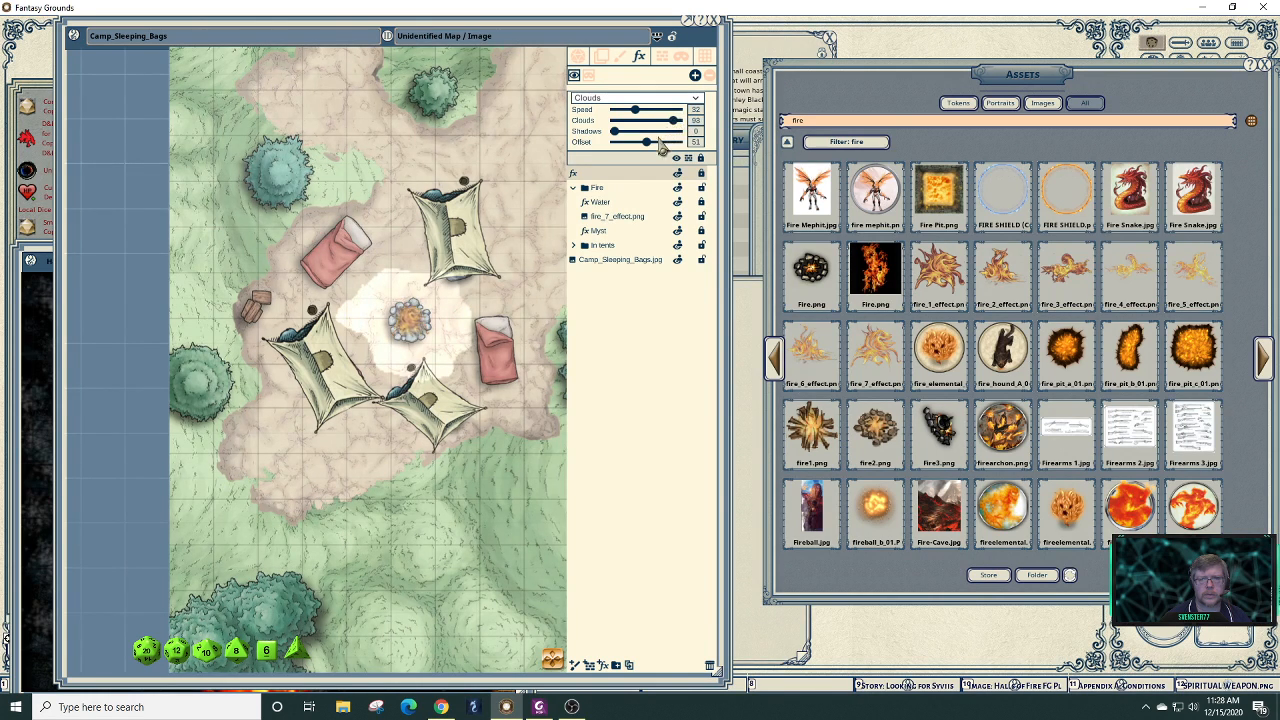
drag(619, 134, 612, 134)
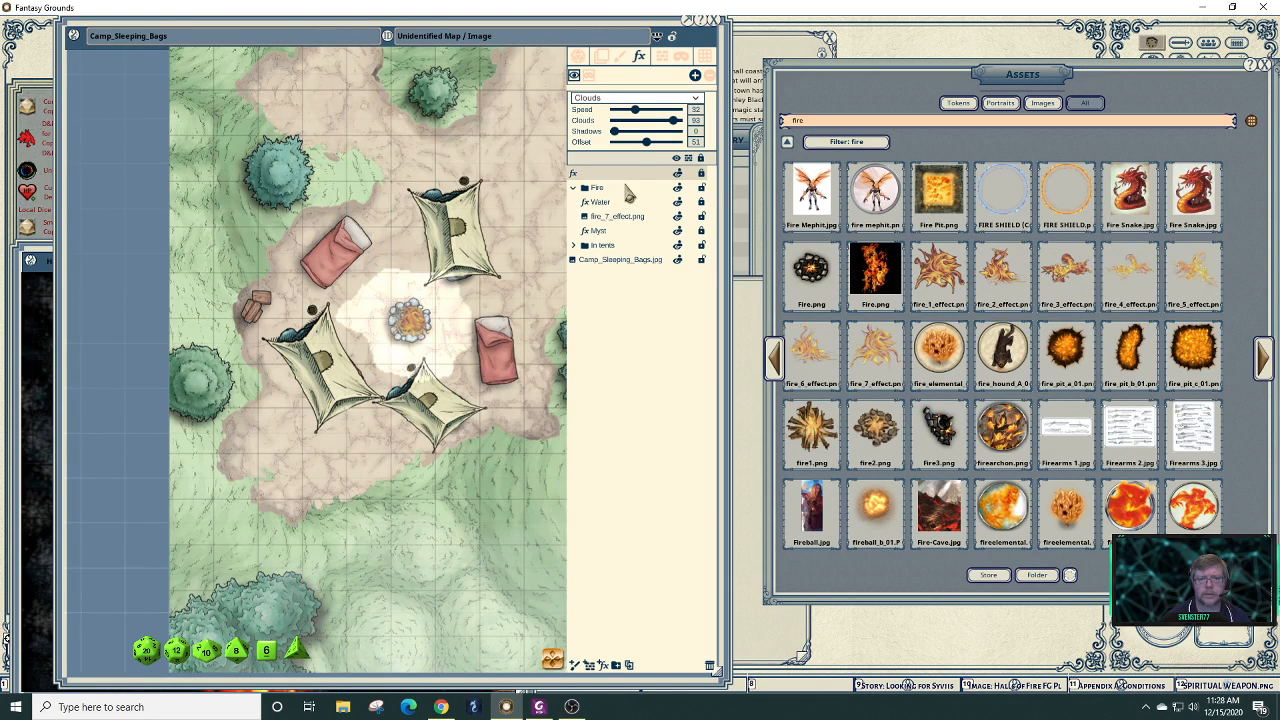
drag(649, 146, 603, 163)
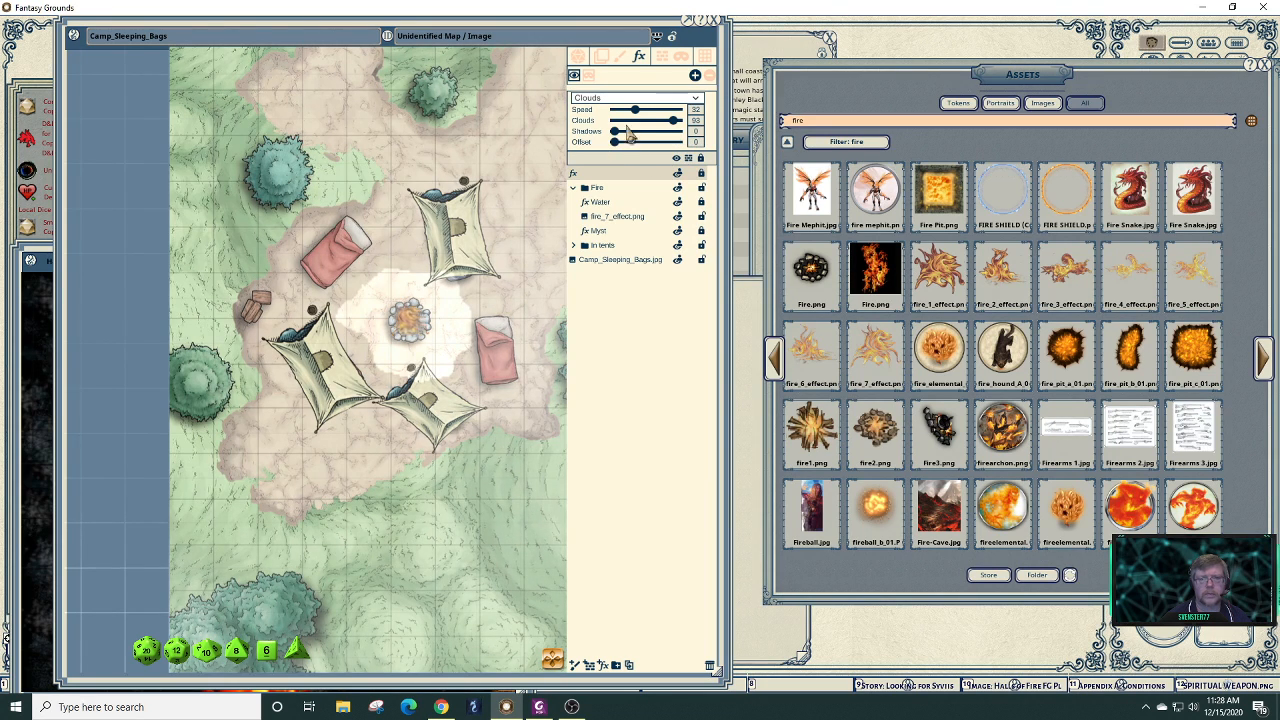
- Switch the new effect layer from Clouds to Myst with Amount 35 and Speed 0, masked to a freehand area around the campfire
click(625, 97)
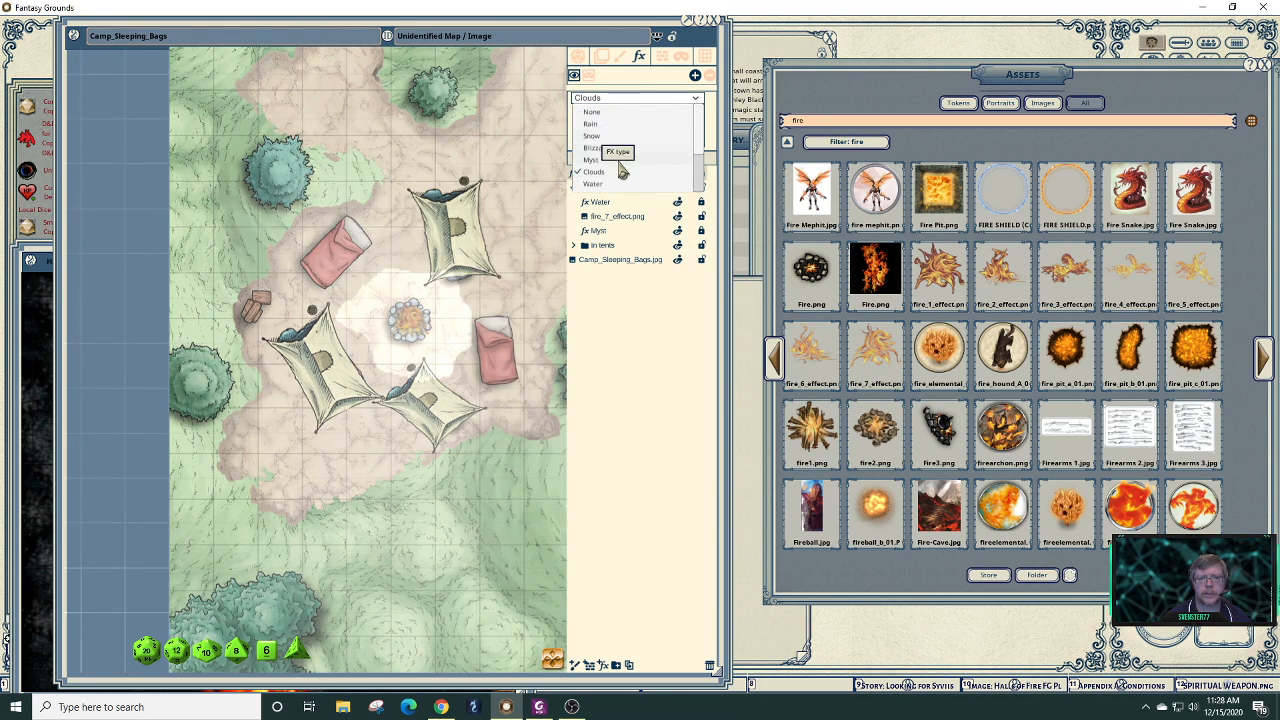
click(617, 159)
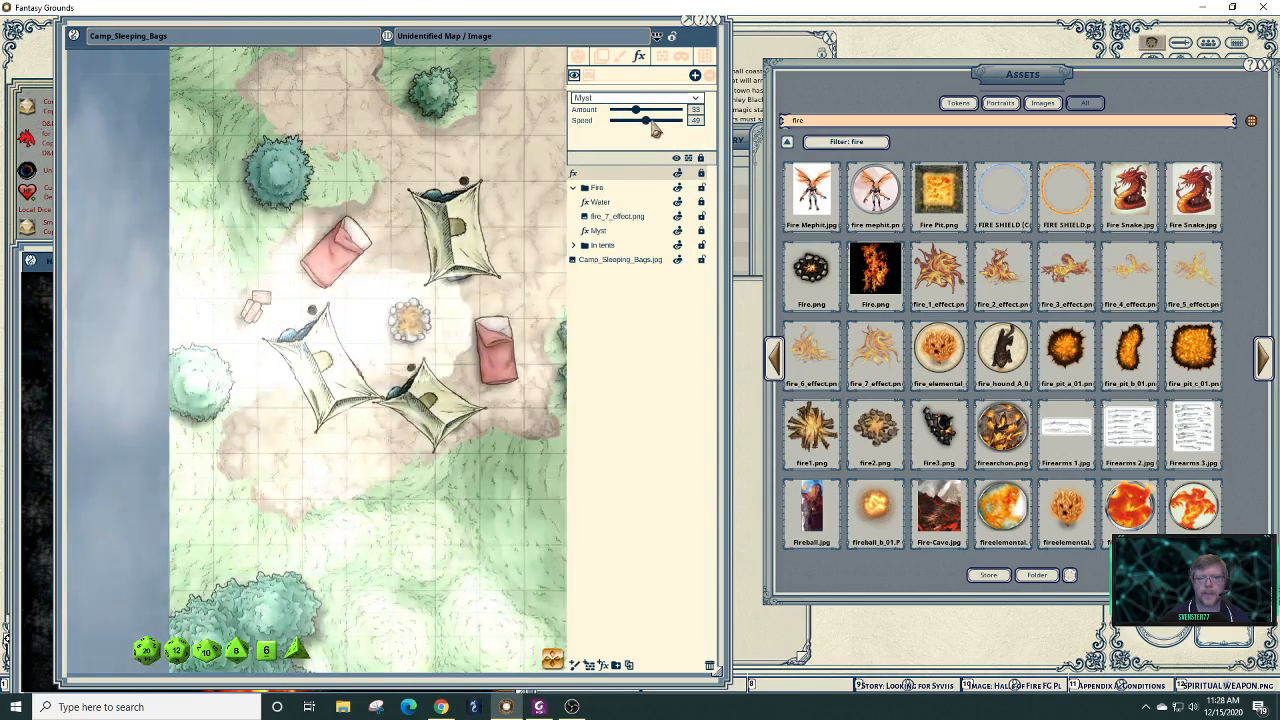
drag(645, 124, 617, 130)
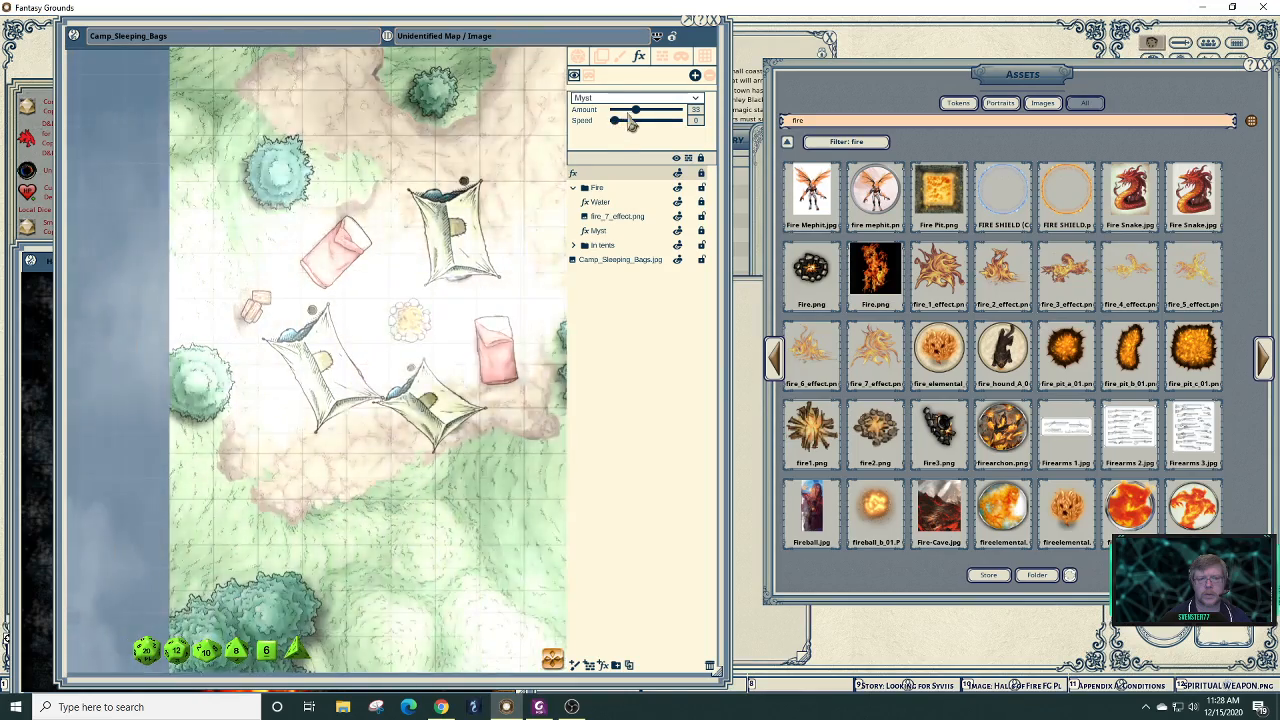
drag(636, 110, 639, 113)
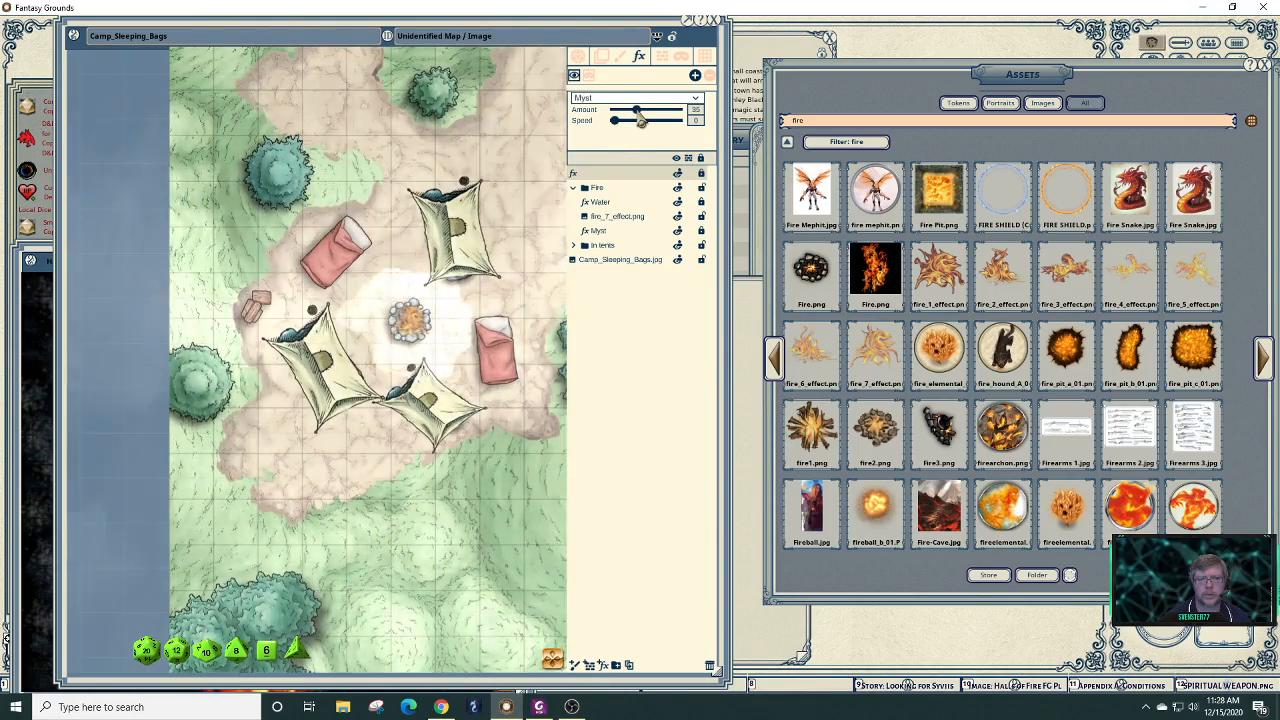
click(589, 77)
click(695, 80)
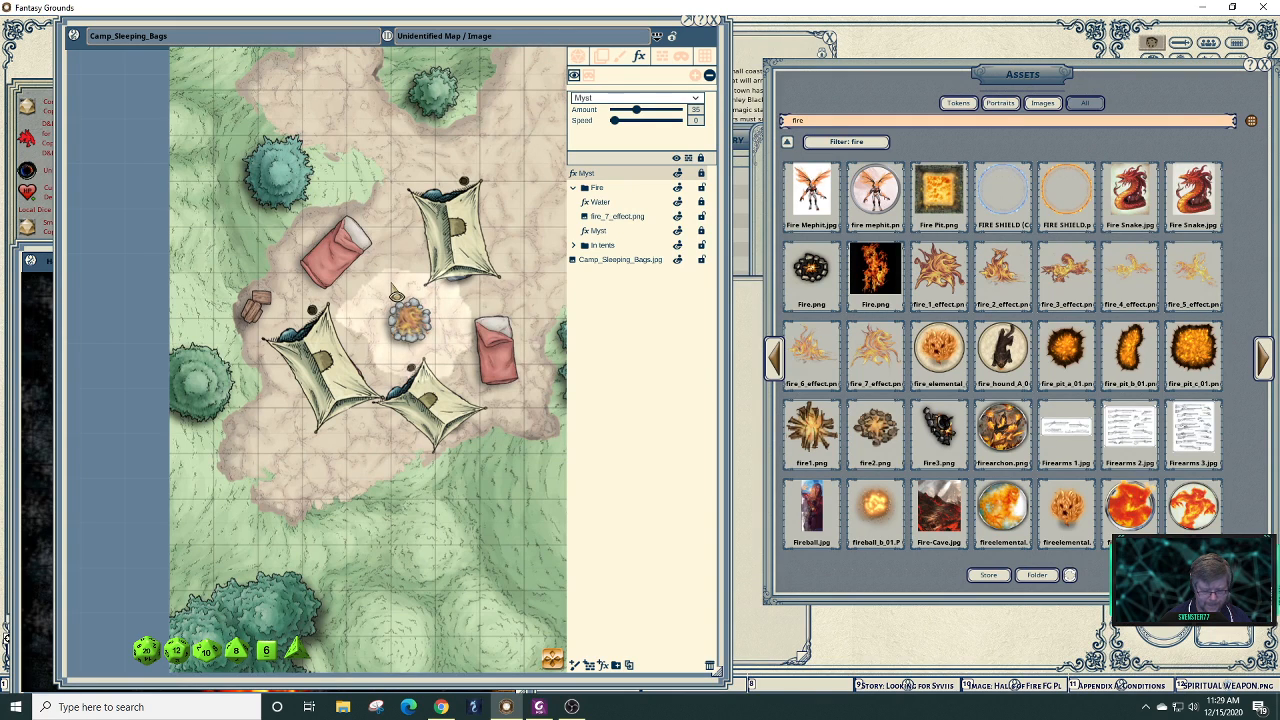
key(alt)
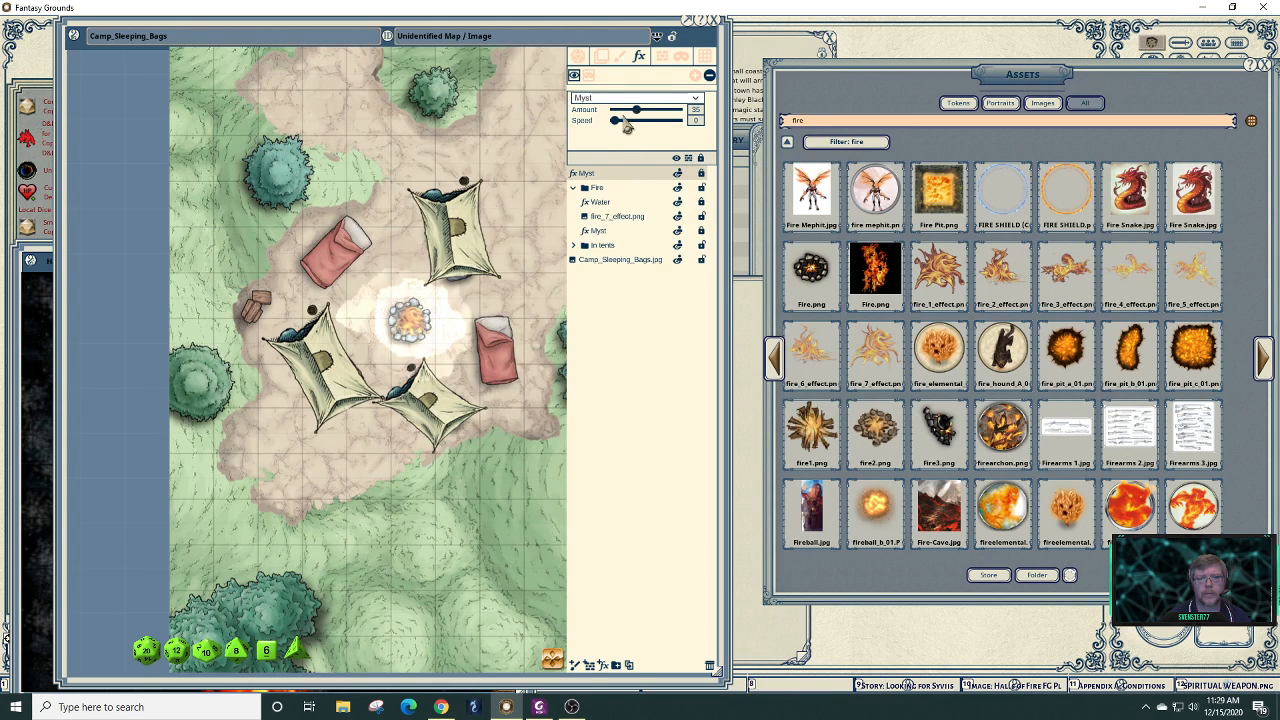
- Try the second Myst layer at Speed 100, return its Speed to 0 and lower its Amount to 7
drag(619, 122, 687, 142)
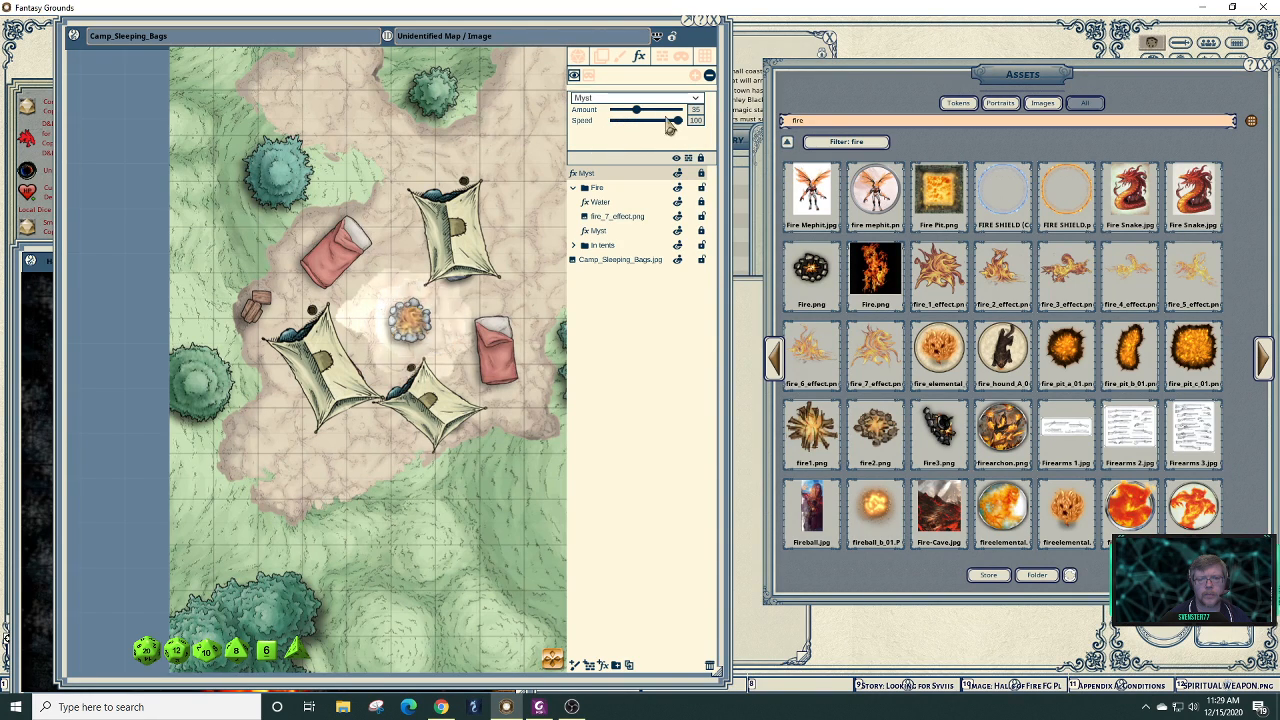
mouse_move(631, 130)
mouse_down()
mouse_move(607, 130)
mouse_move(624, 133)
mouse_up()
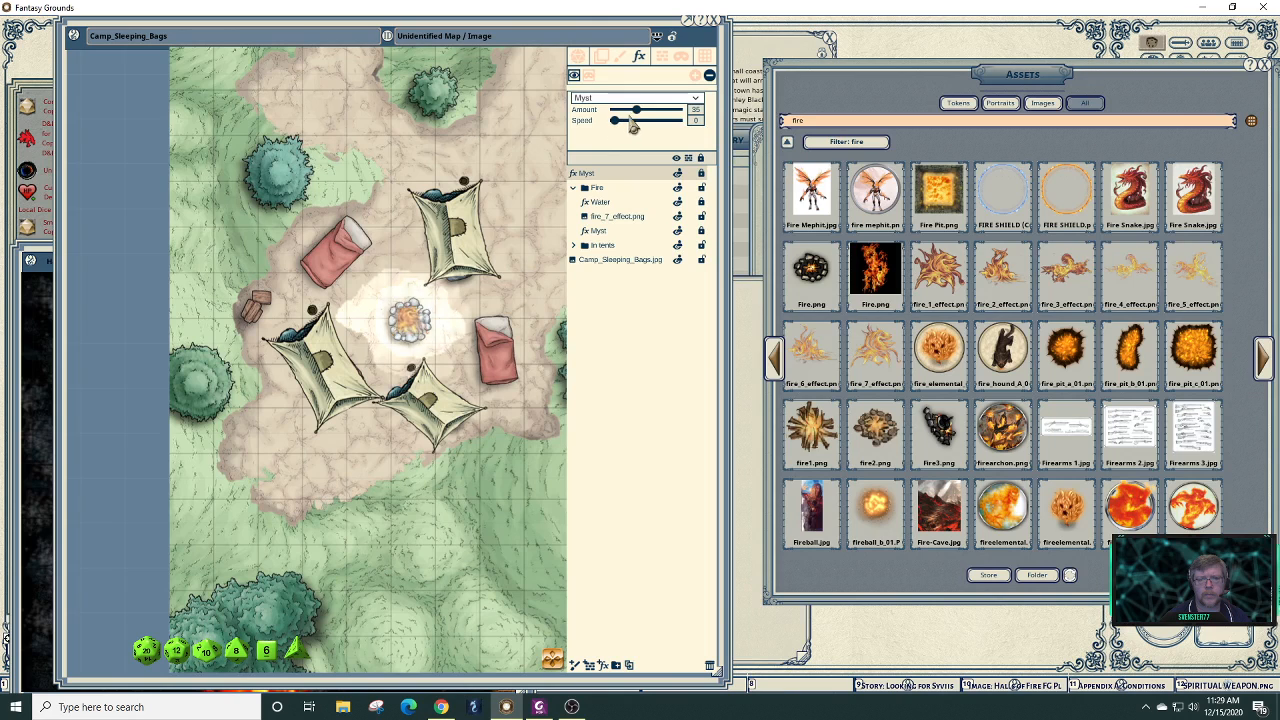
drag(637, 117, 625, 117)
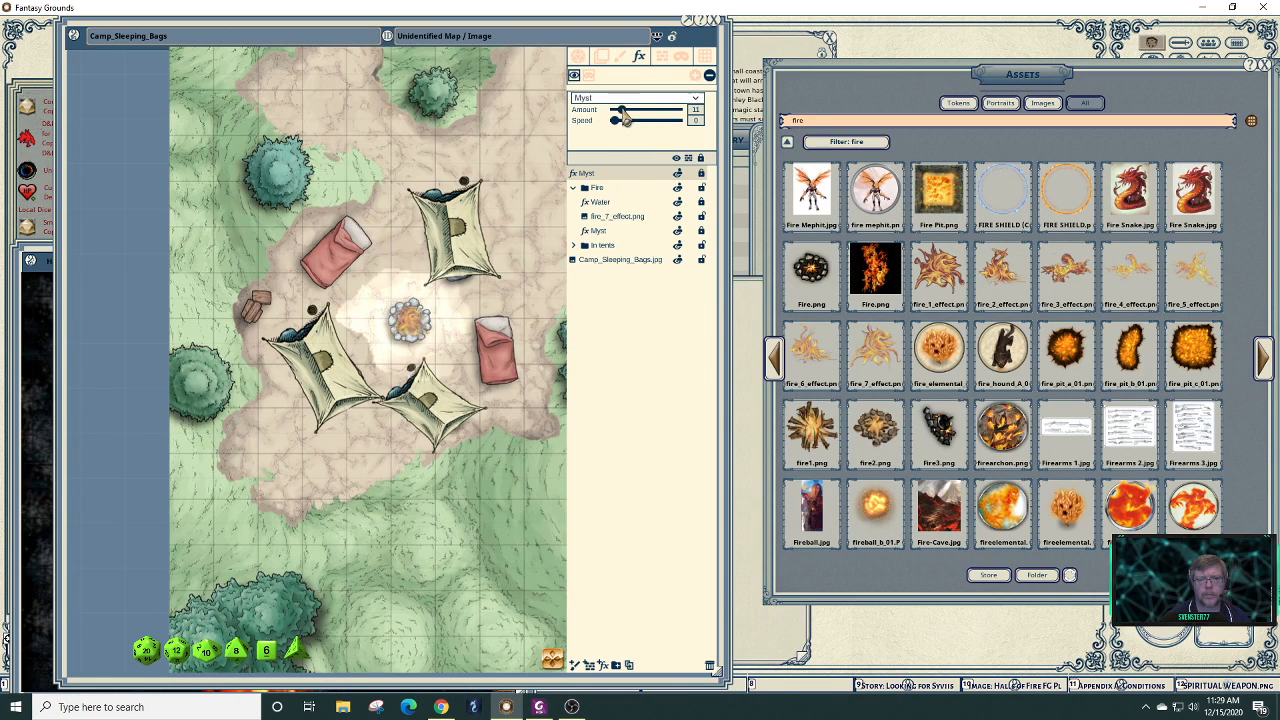
scroll(475, 342, up, 5)
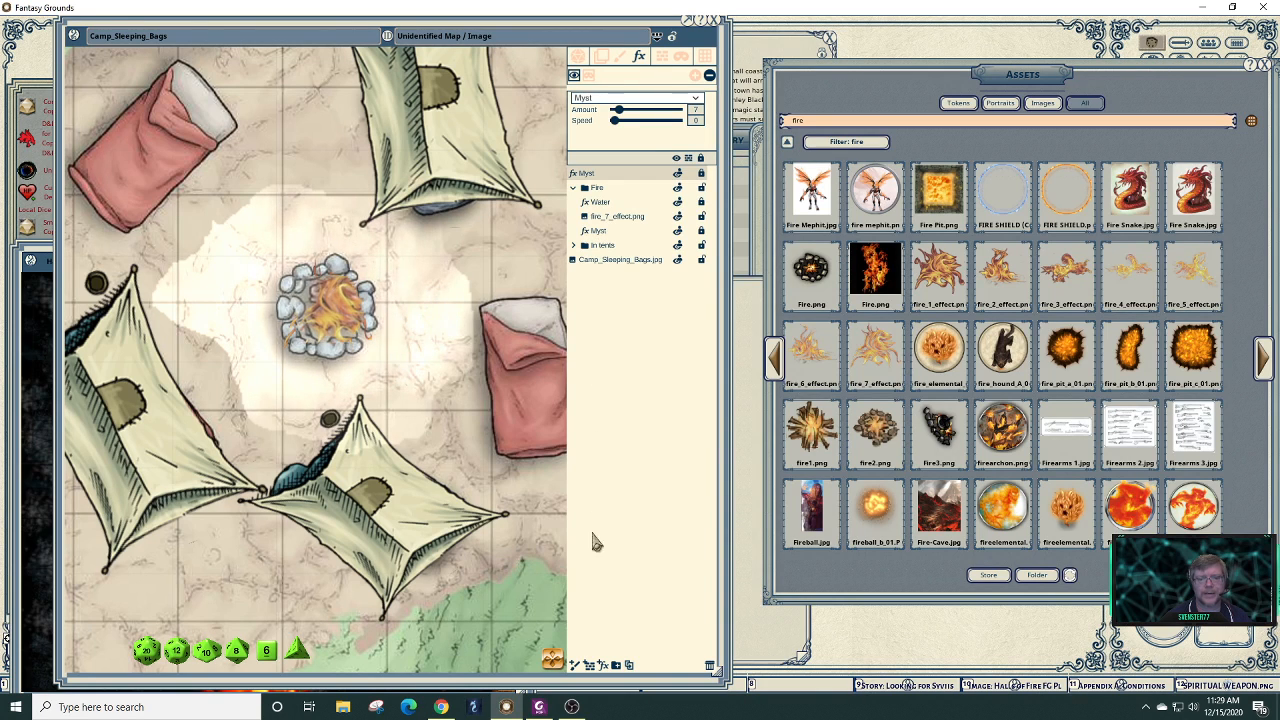
- Delete both Myst effect layers, the one above the Fire folder and the one inside it
click(710, 667)
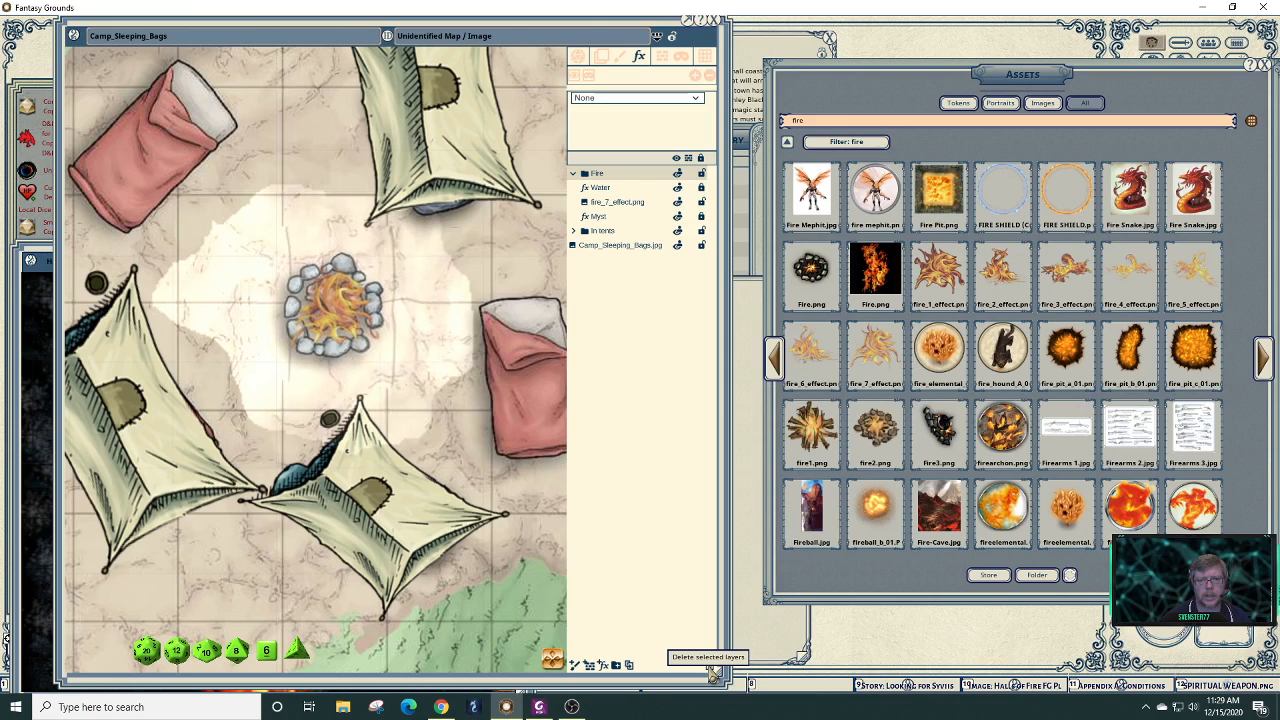
click(623, 217)
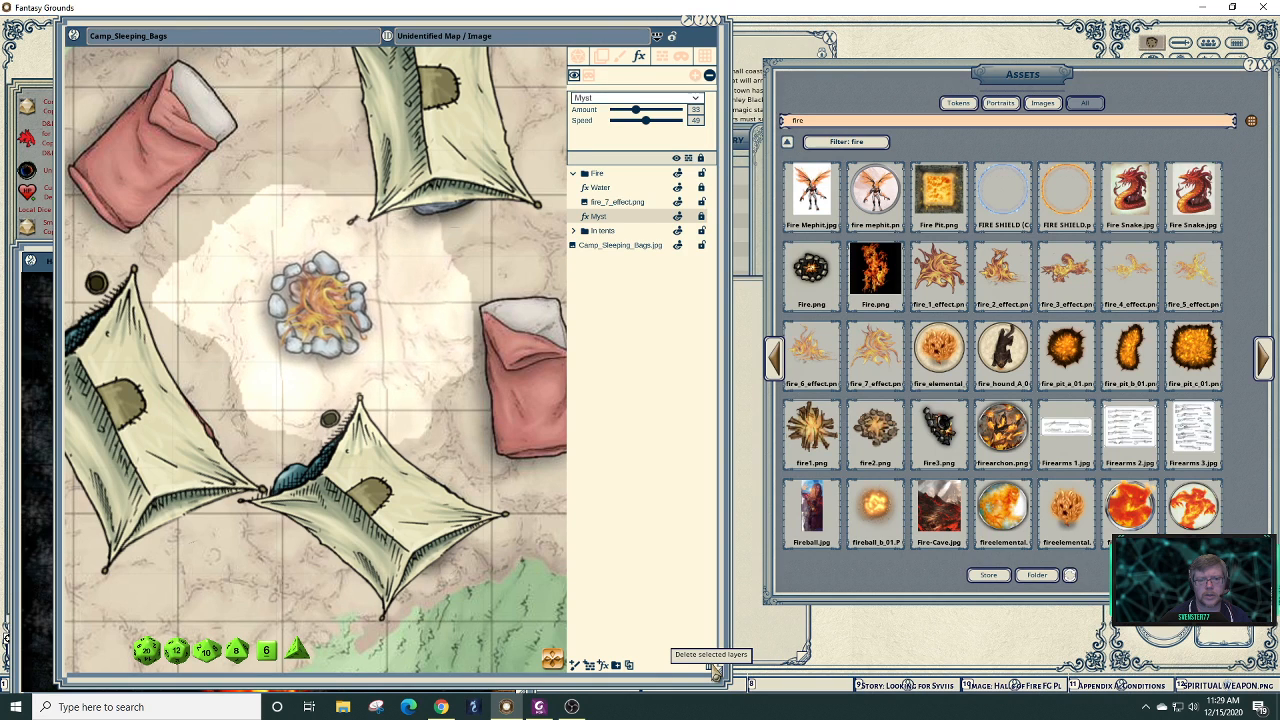
click(715, 674)
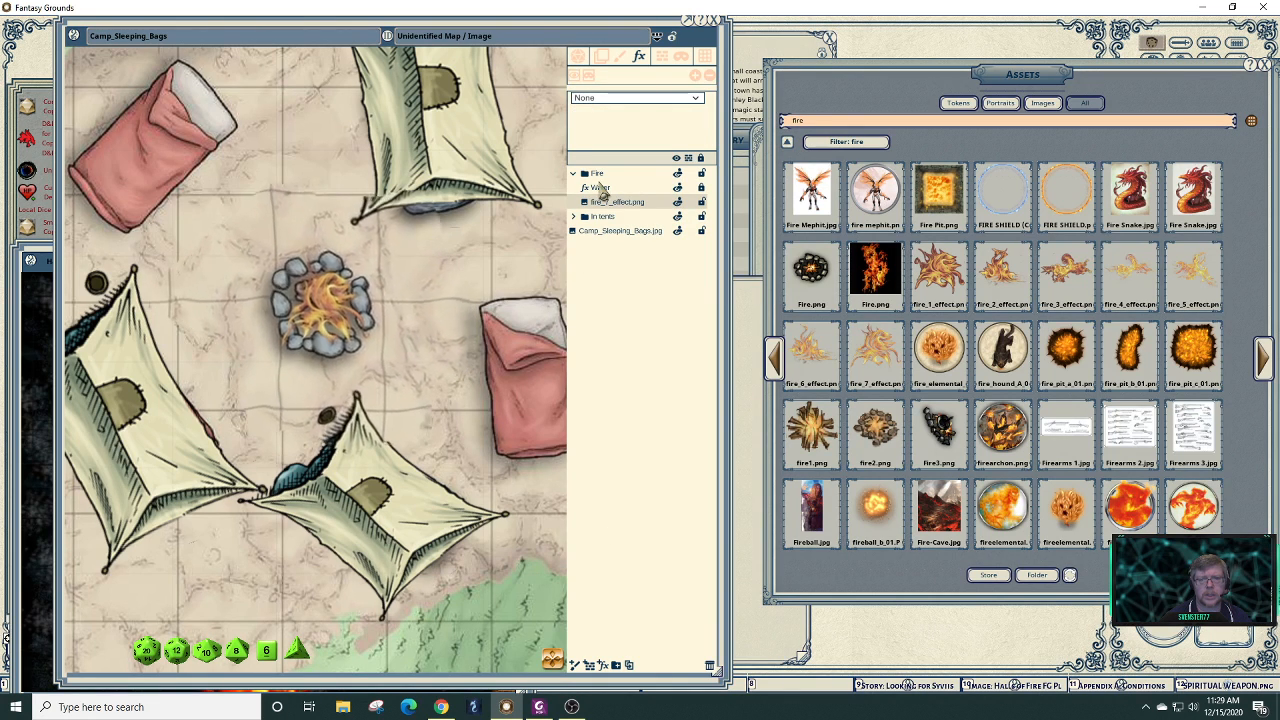
- Hide part of the Water effect in a freehand area beside the campfire
click(600, 188)
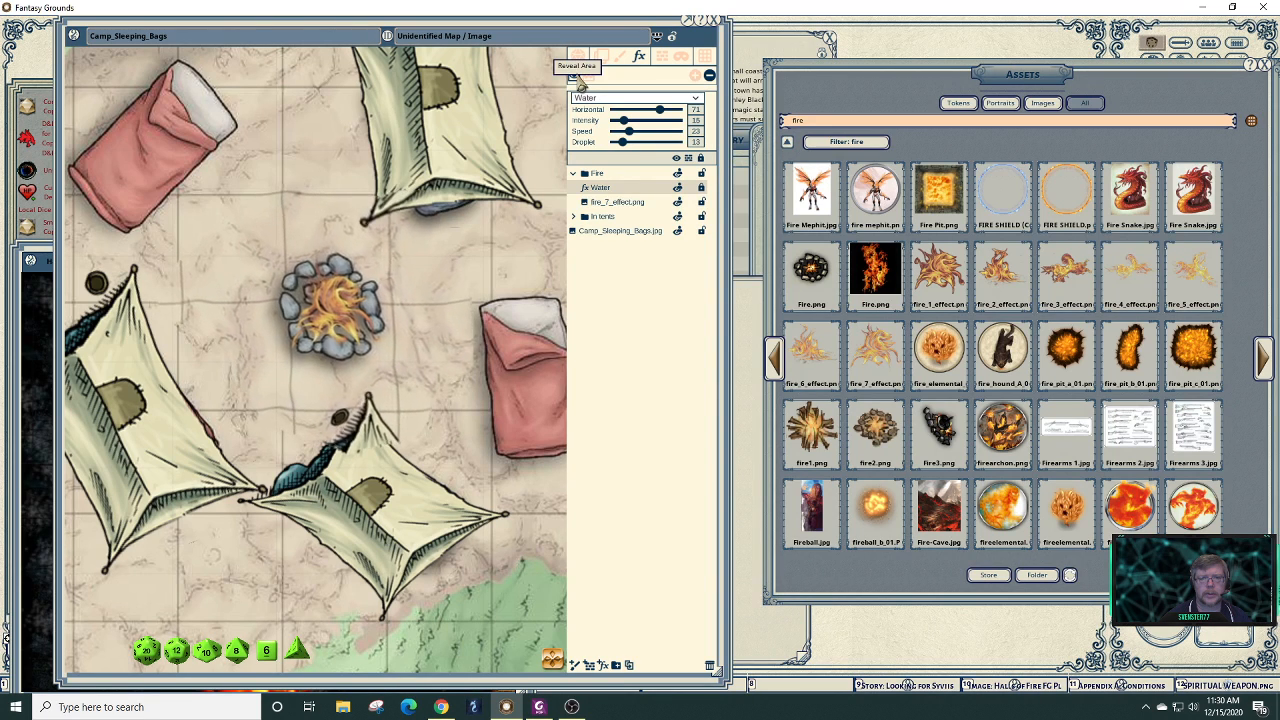
click(580, 82)
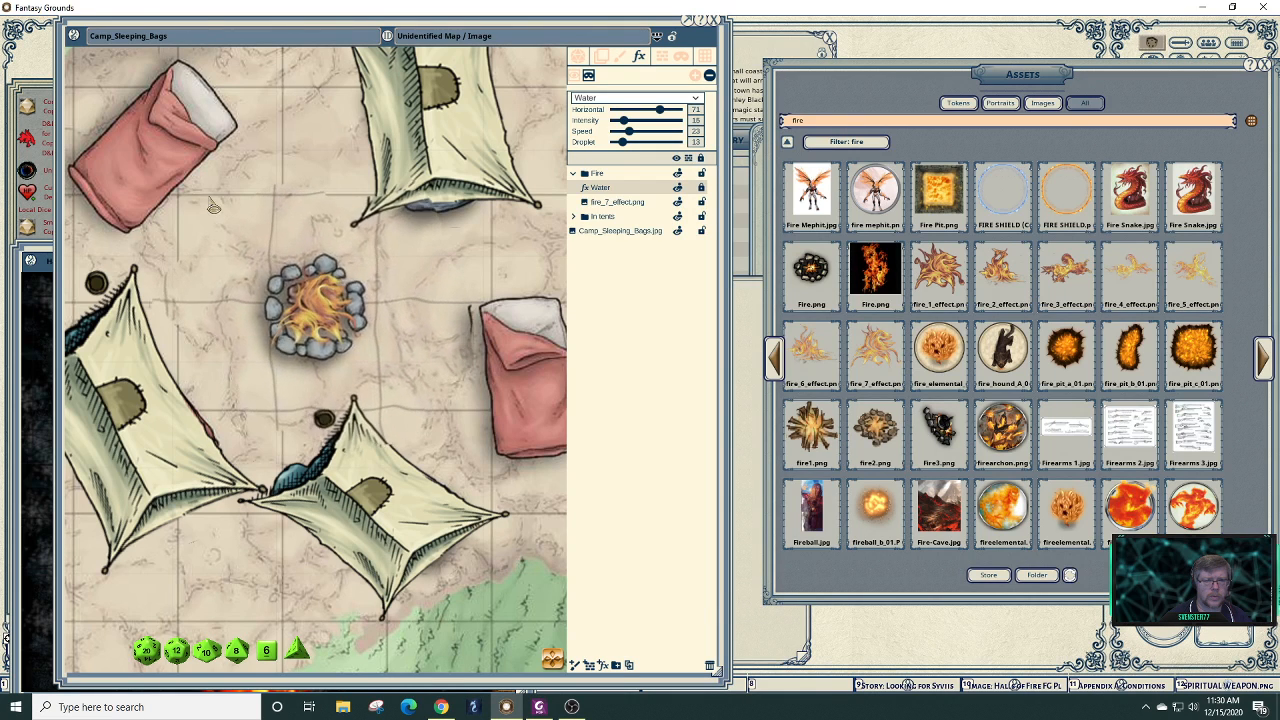
drag(447, 247, 478, 275)
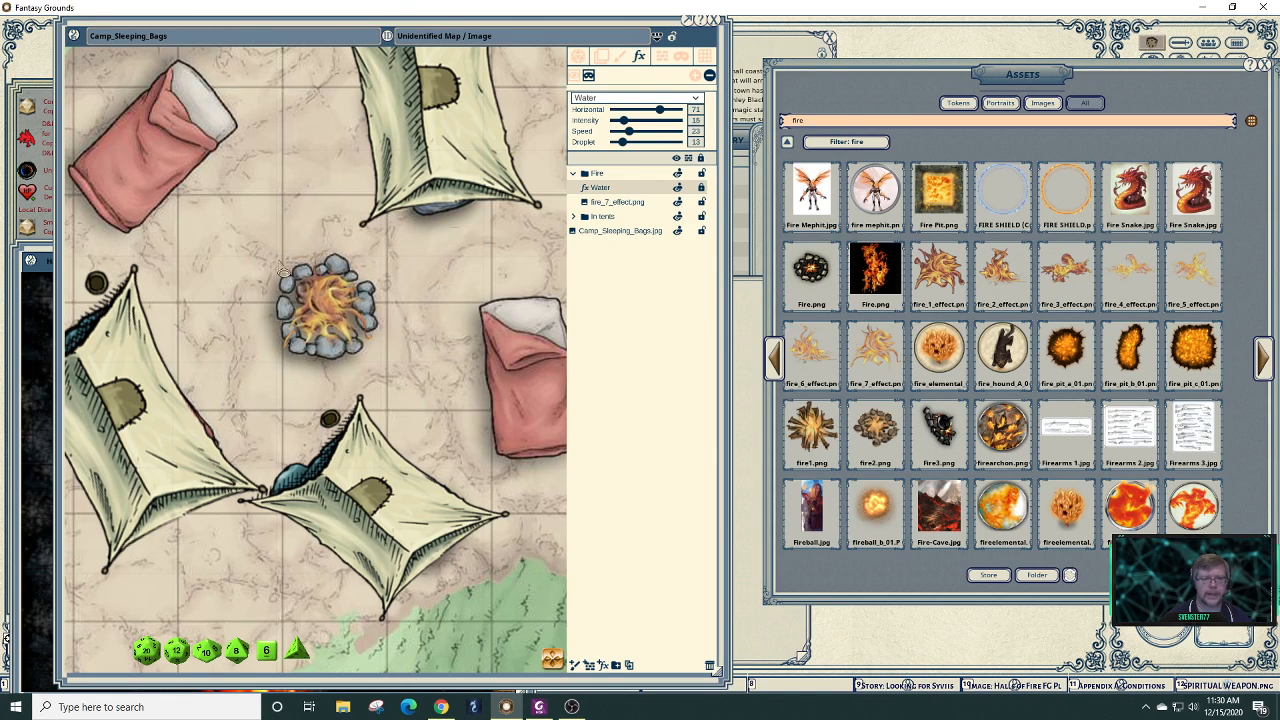
scroll(409, 385, down, 4)
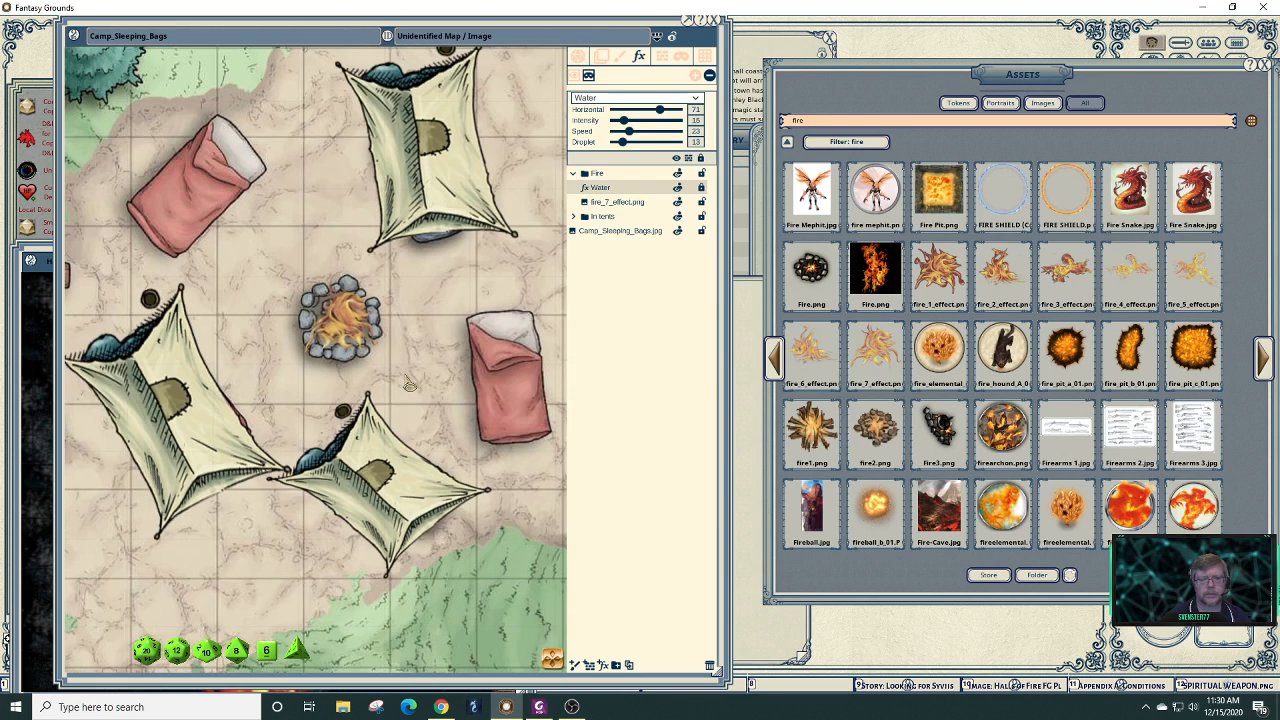
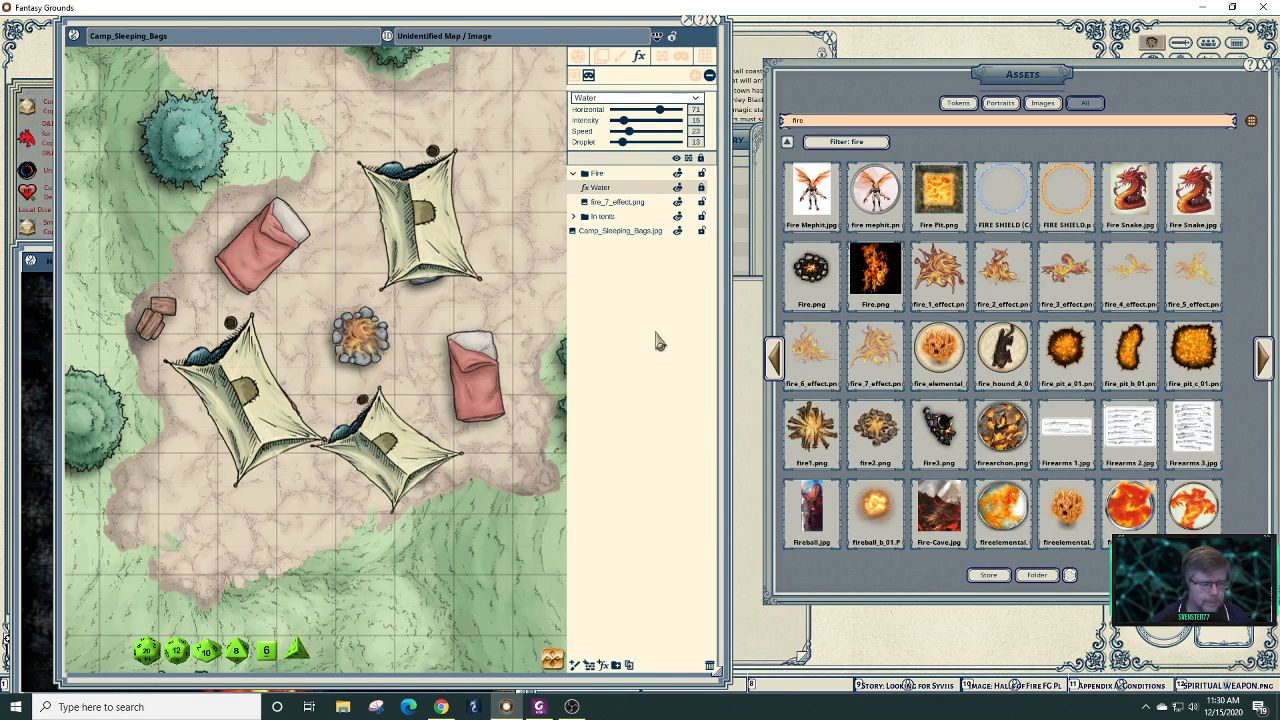
scroll(550, 455, down, 4)
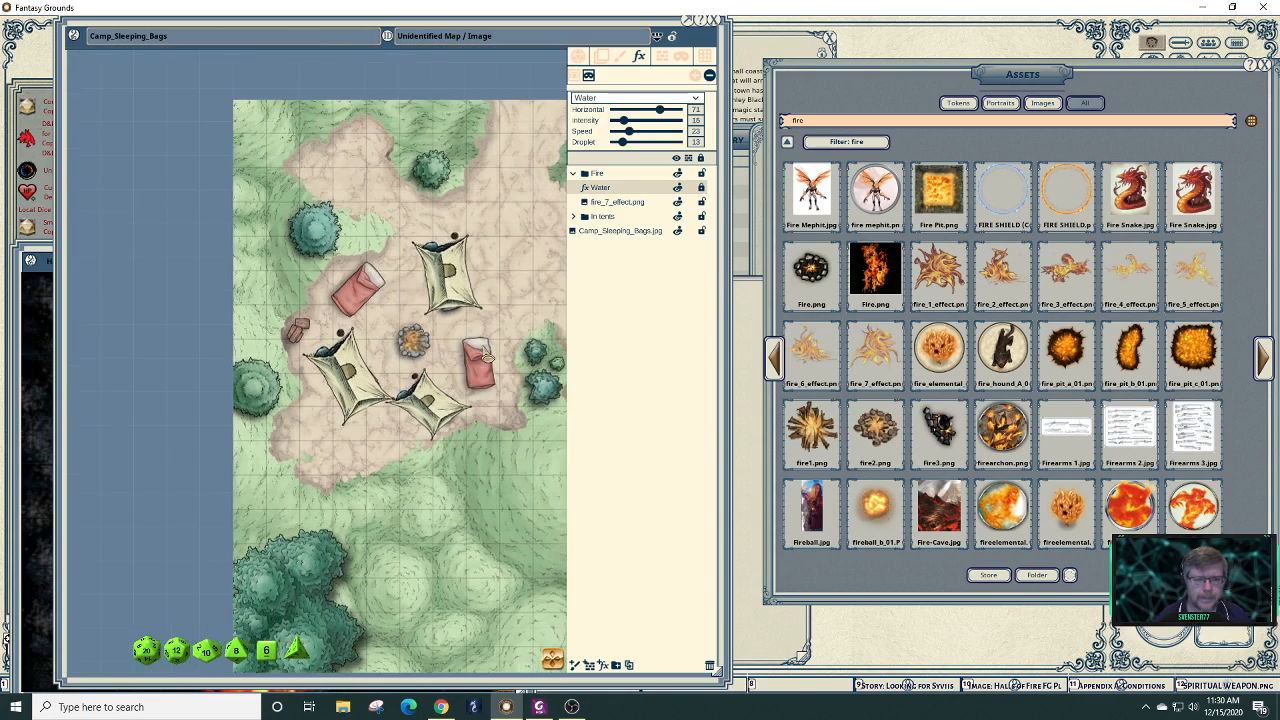
- Collapse the Fire folder and pick a pale yellow paint colour with R 249, G 255, B 139
drag(555, 660, 569, 674)
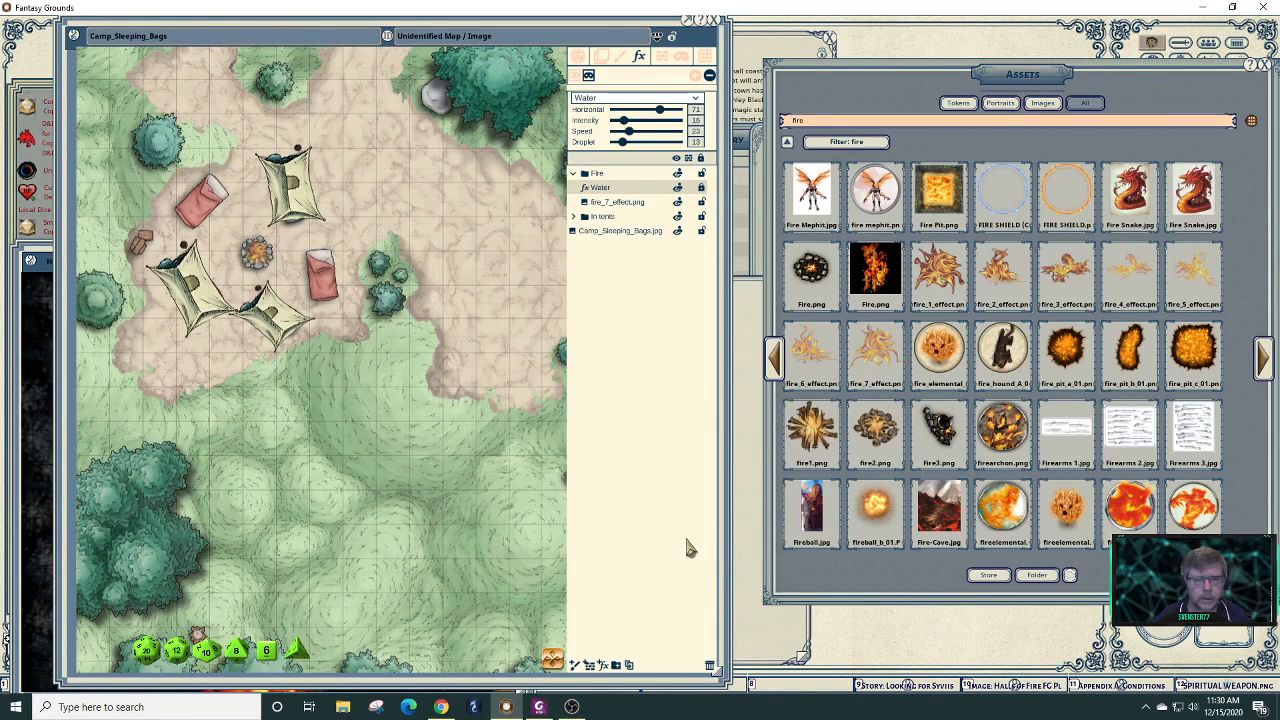
click(574, 174)
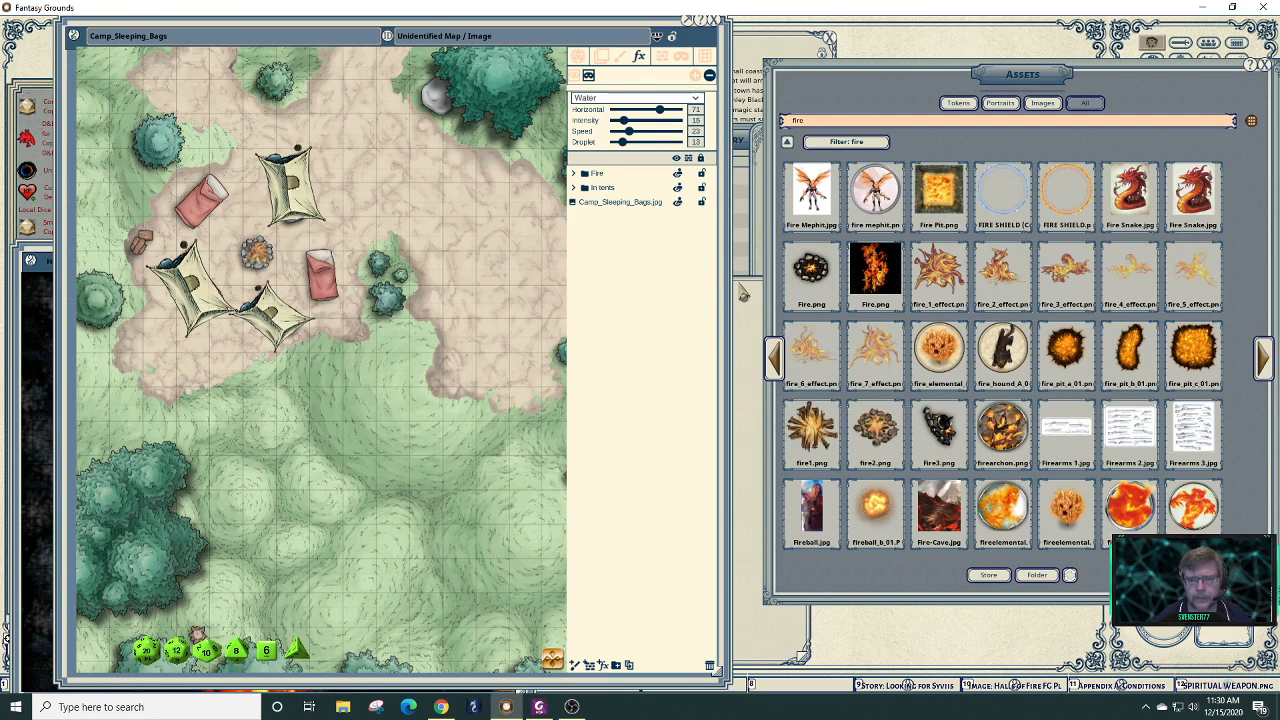
click(618, 57)
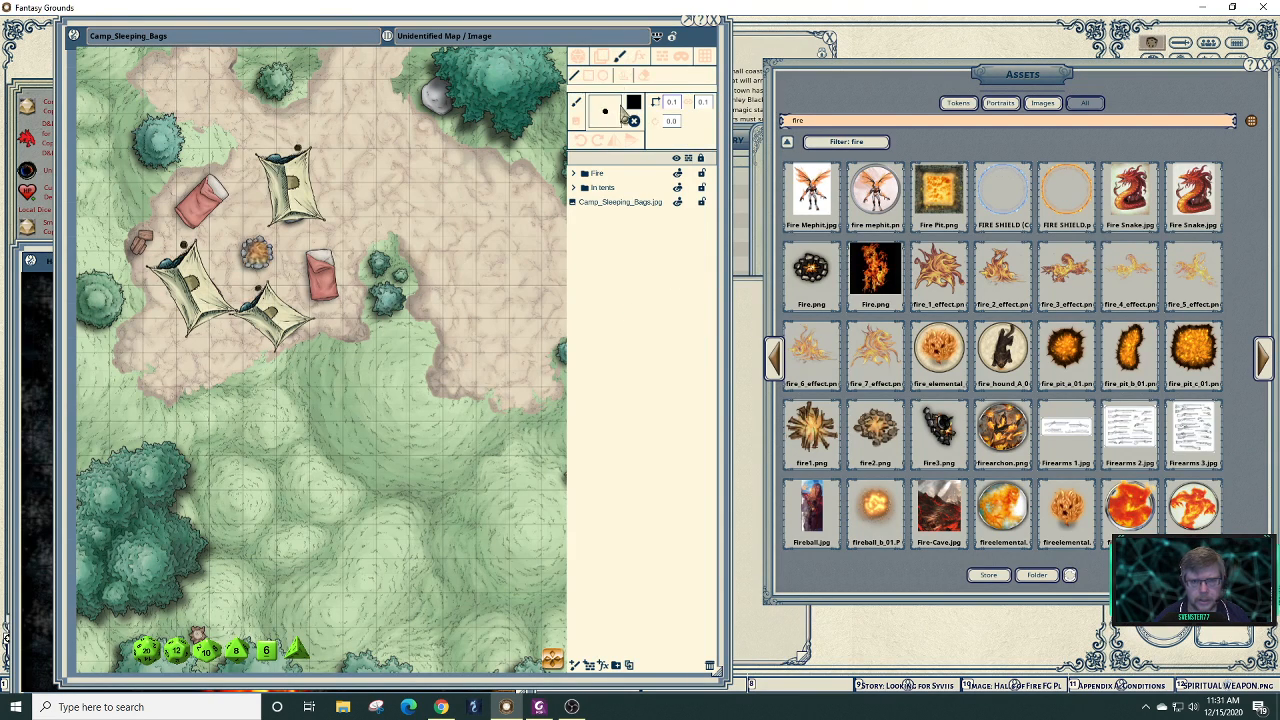
click(634, 104)
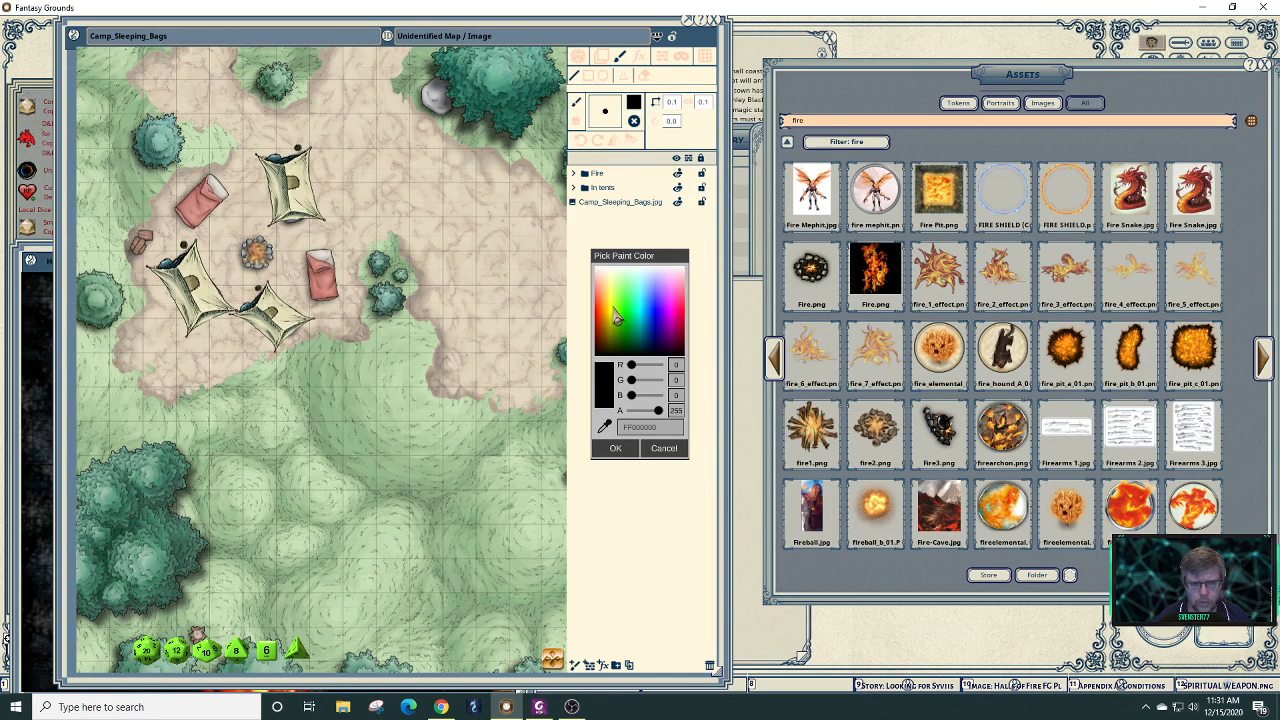
click(616, 318)
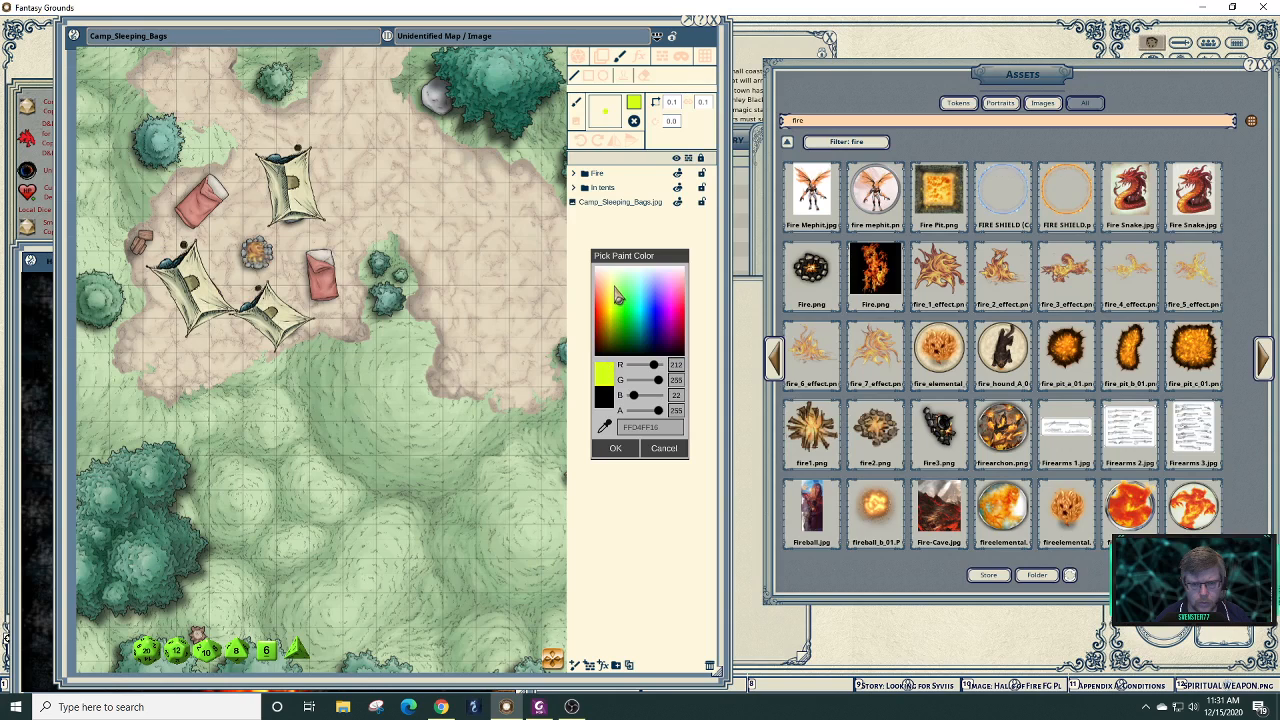
click(614, 292)
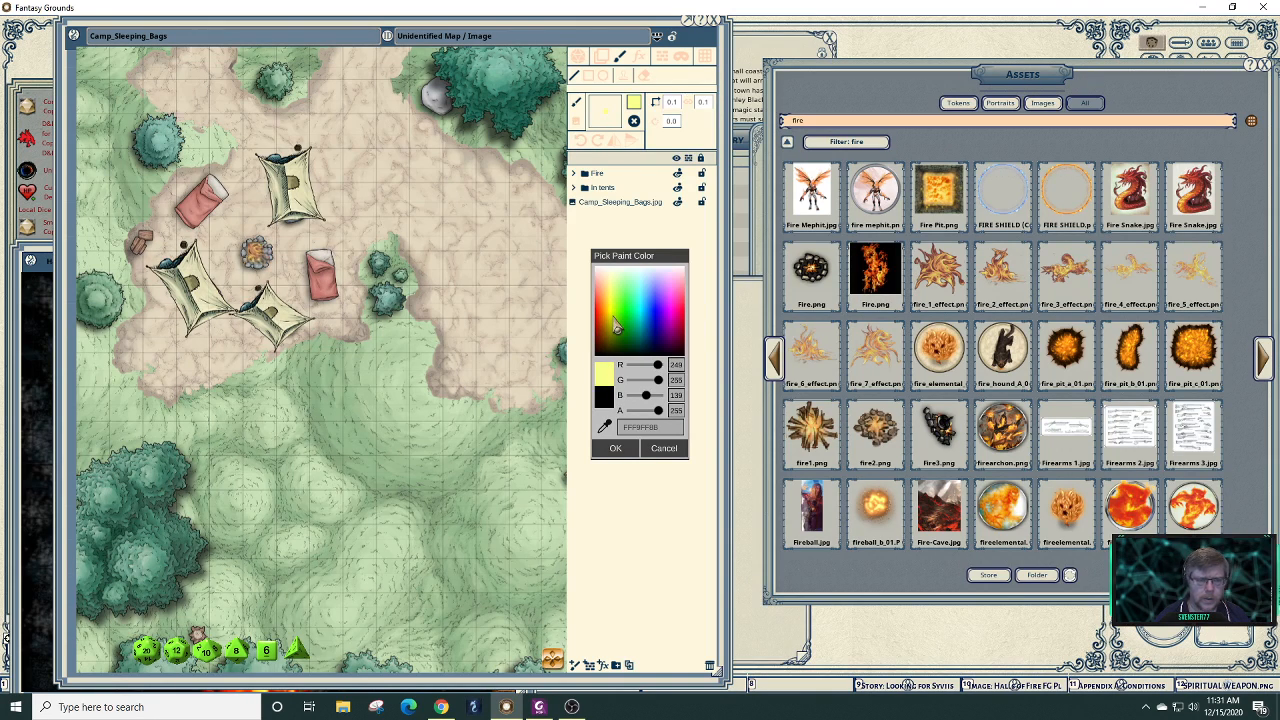
- Search the assets for "shadow" and load Shadow_1_effect.png as the paint image
click(955, 122)
key(BackSpace)
key(BackSpace)
key(BackSpace)
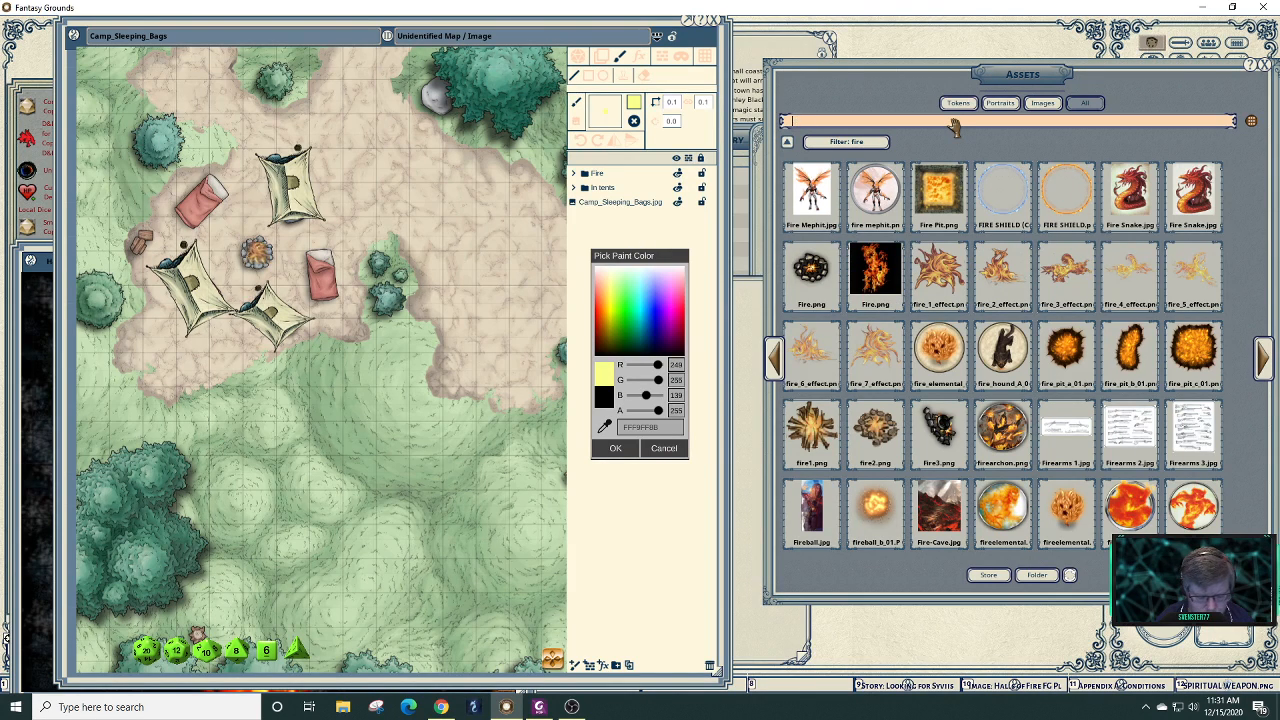
text(shadow)
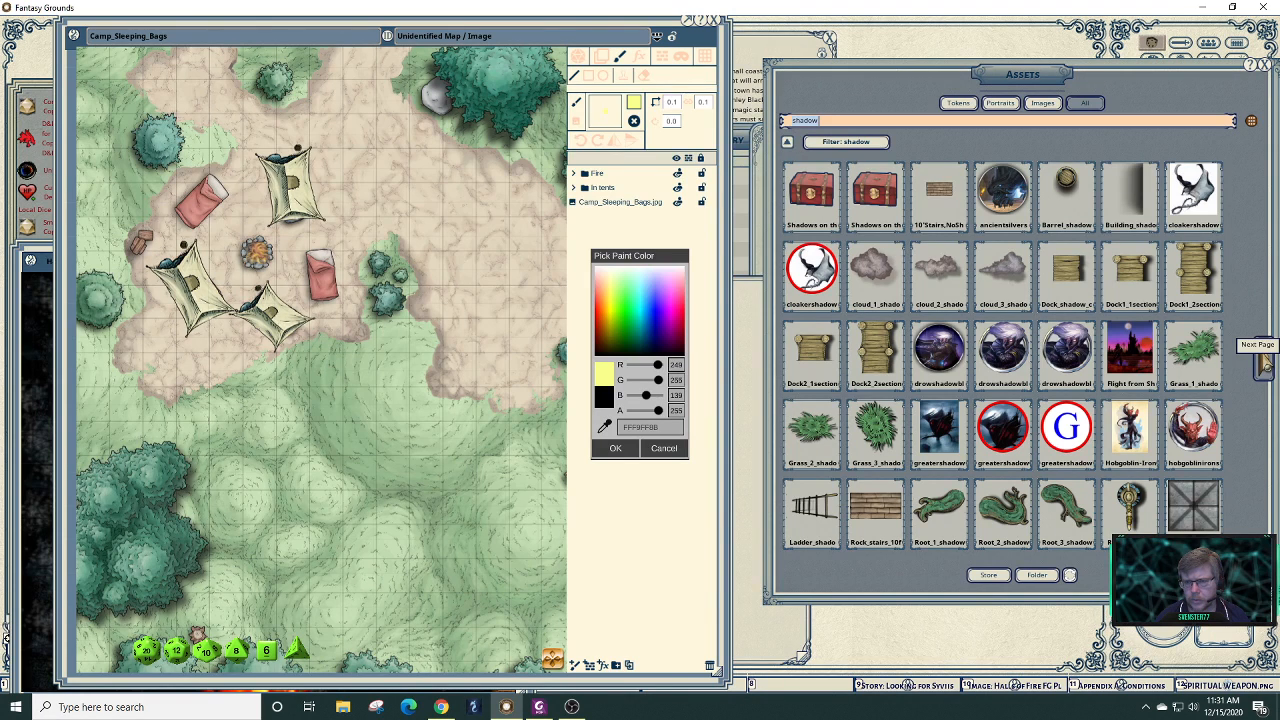
click(1264, 365)
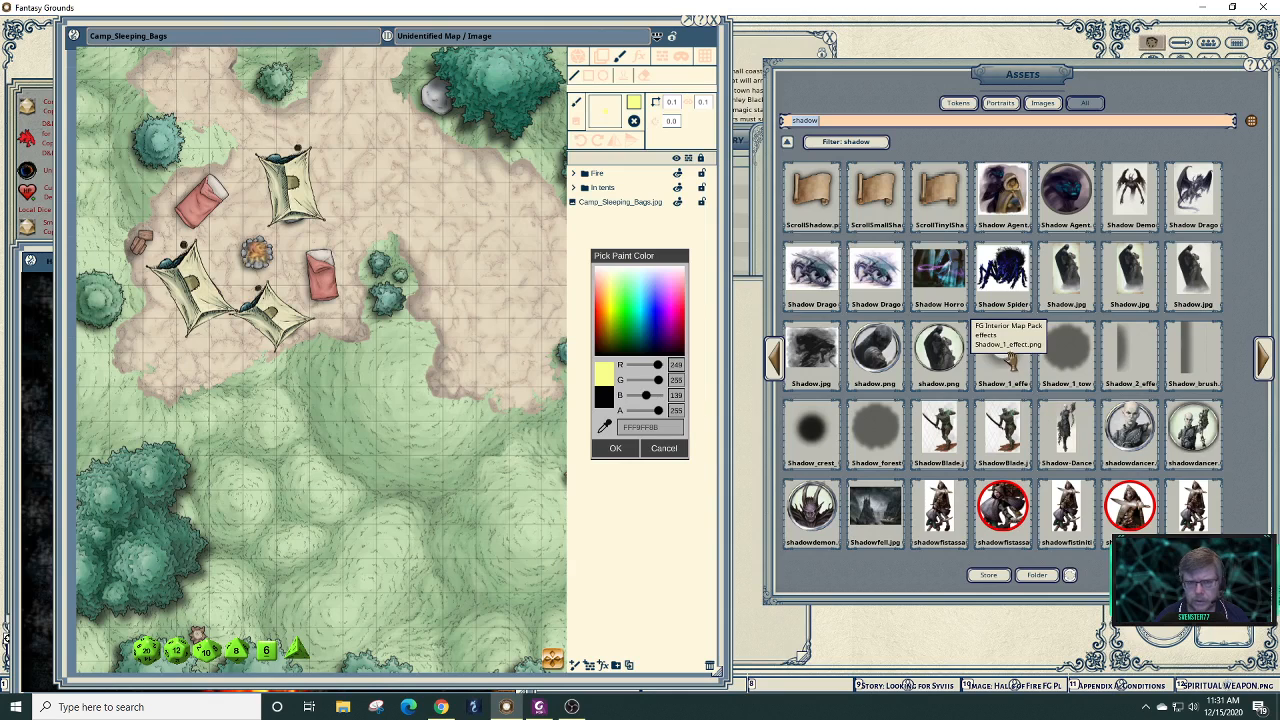
drag(1010, 365, 604, 110)
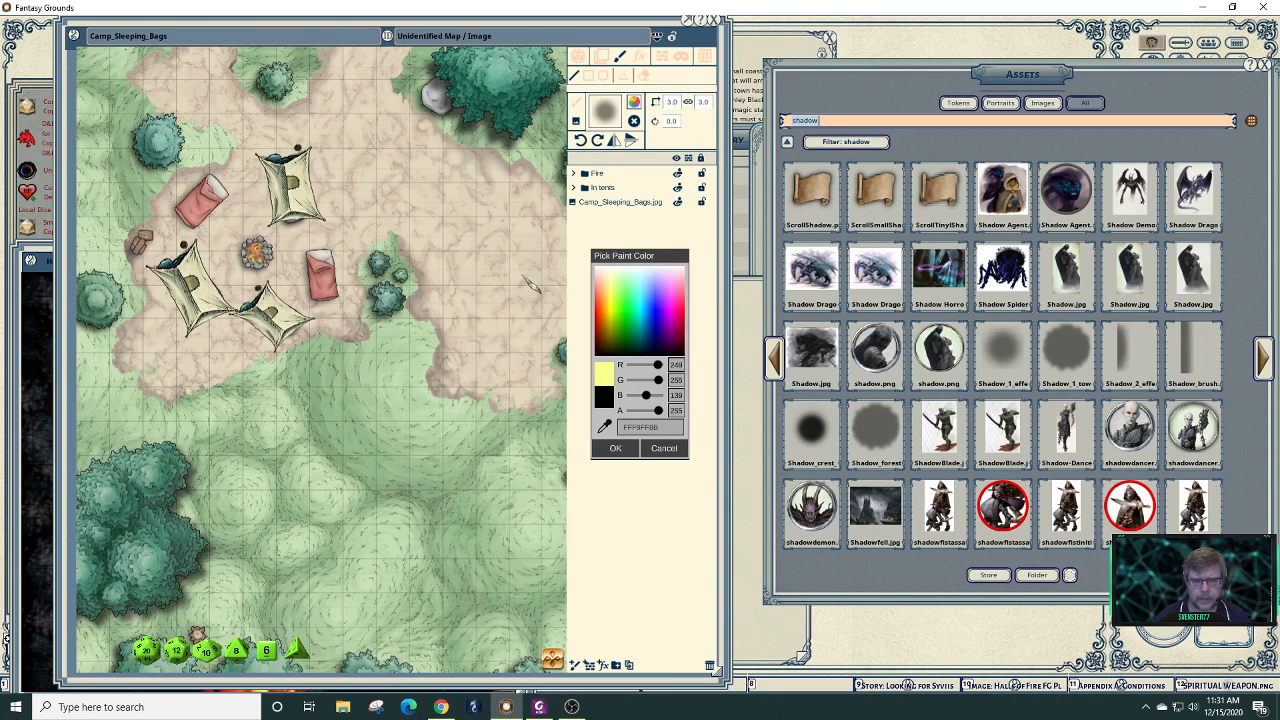
- Accept the pale yellow paint colour and stamp the shadow image once on the grass southeast of the campfire
click(626, 78)
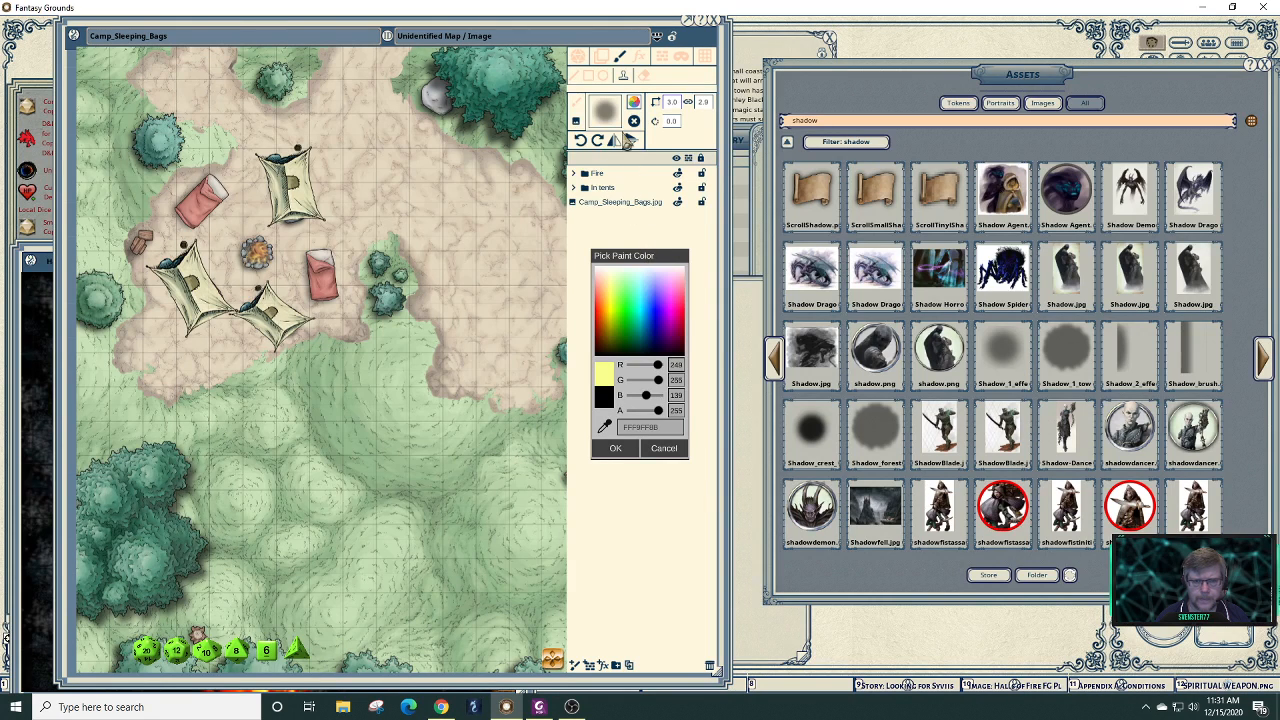
click(626, 449)
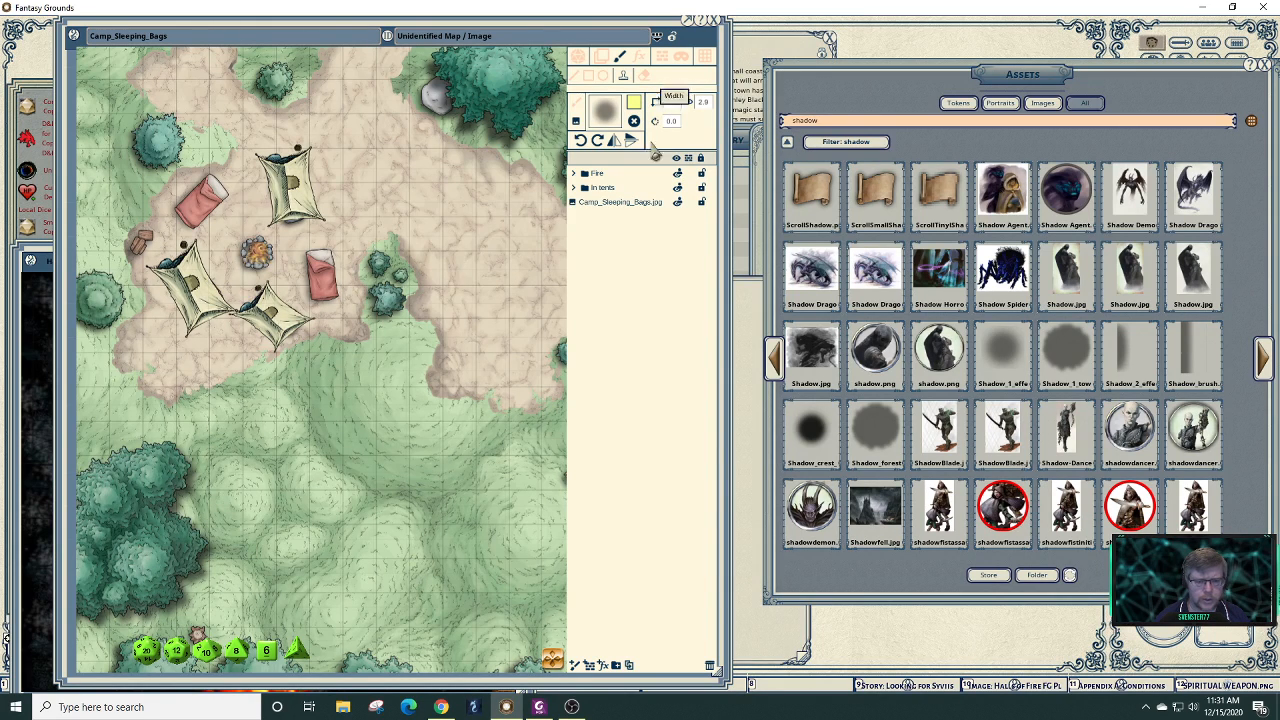
click(425, 452)
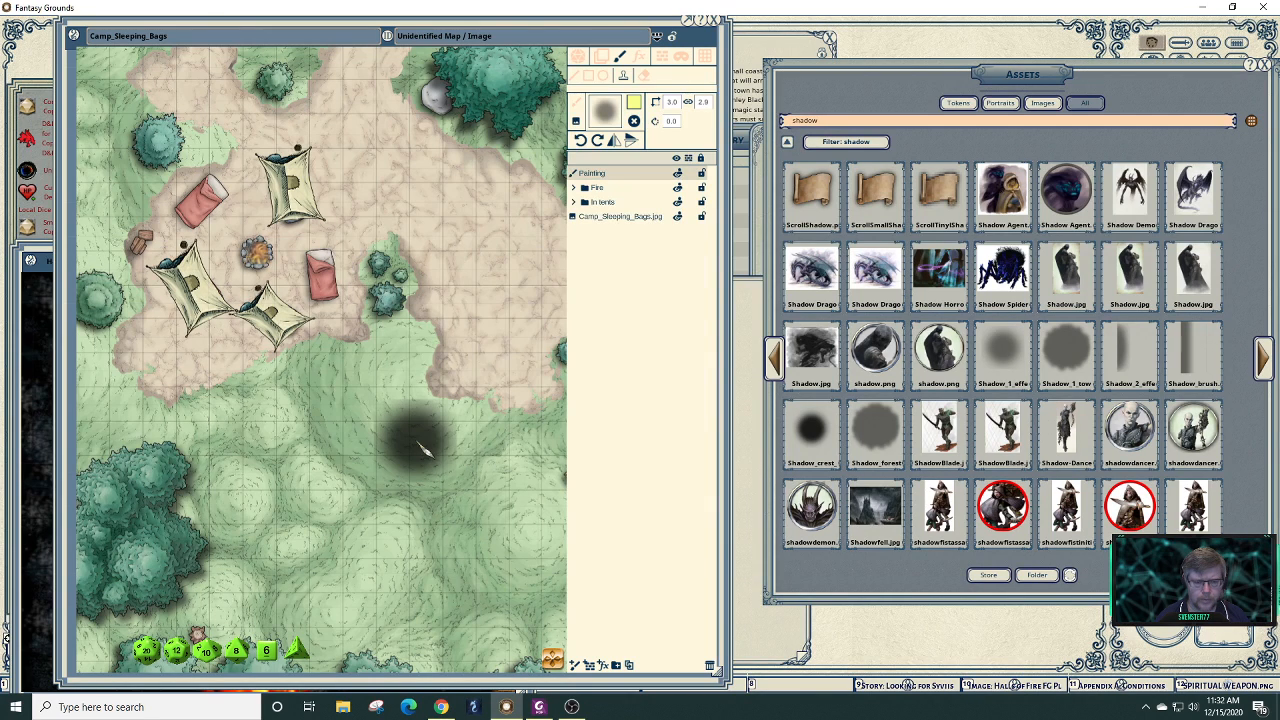
click(634, 103)
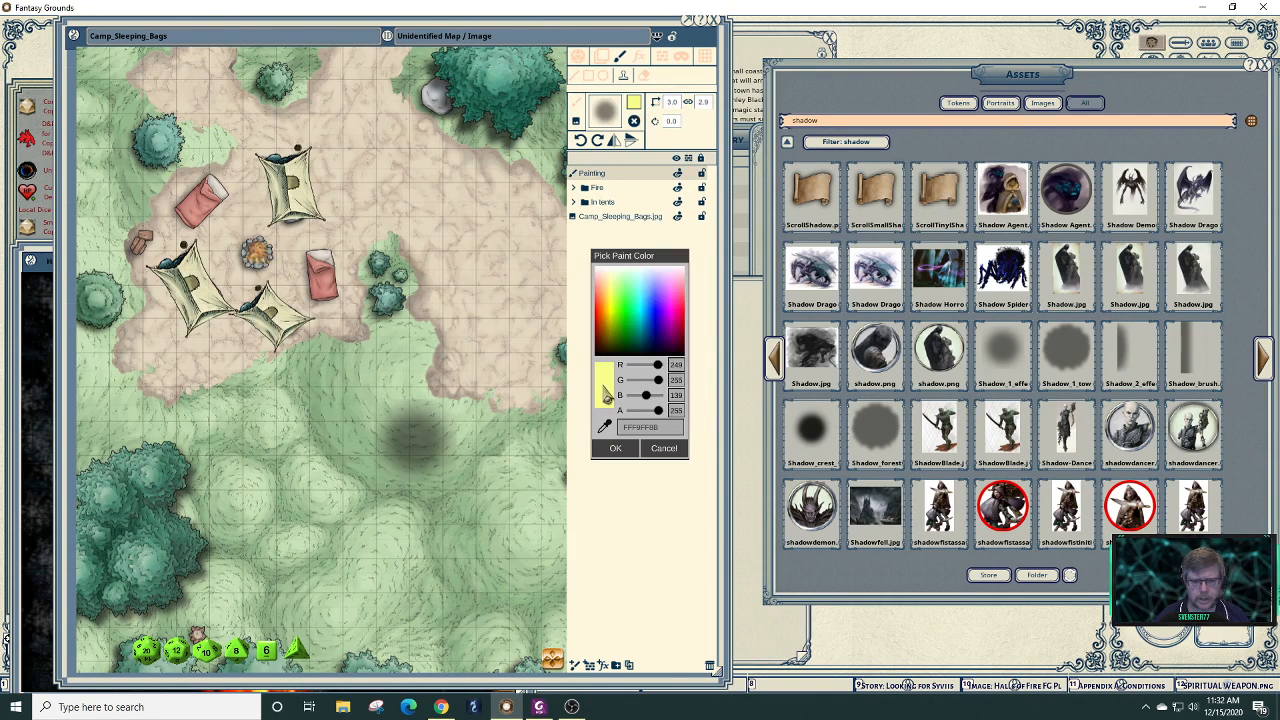
click(617, 313)
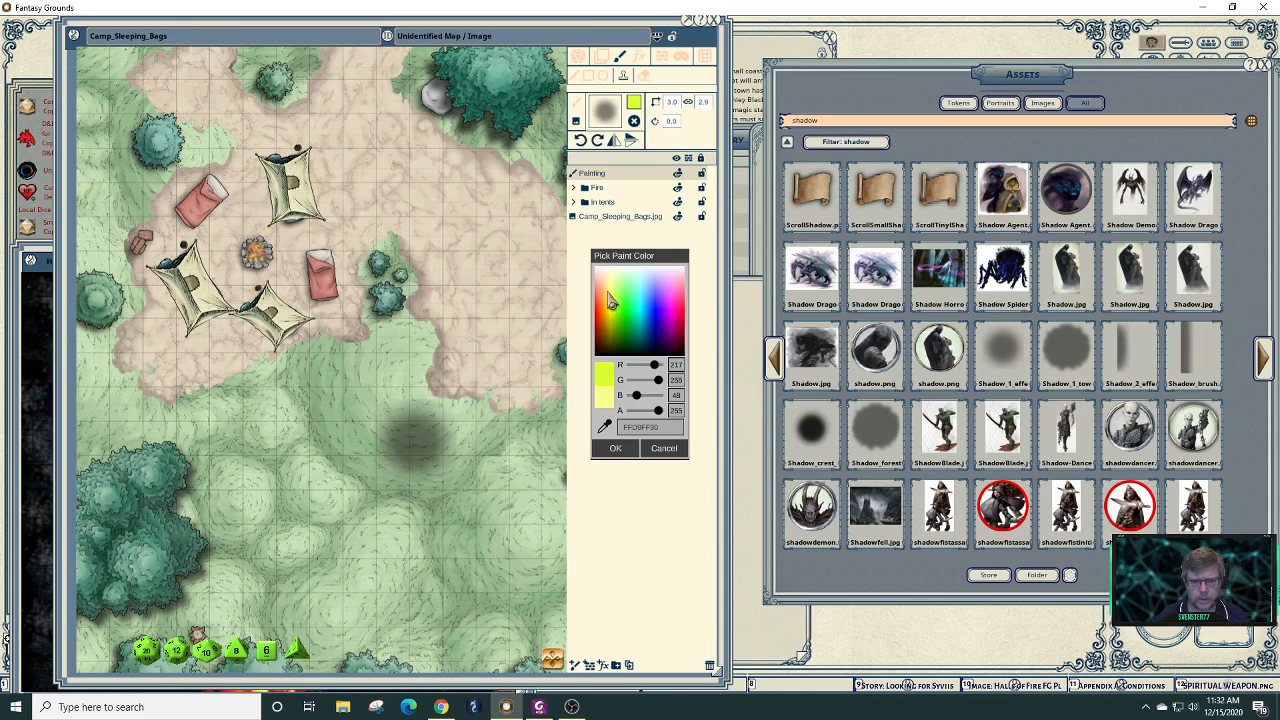
click(613, 323)
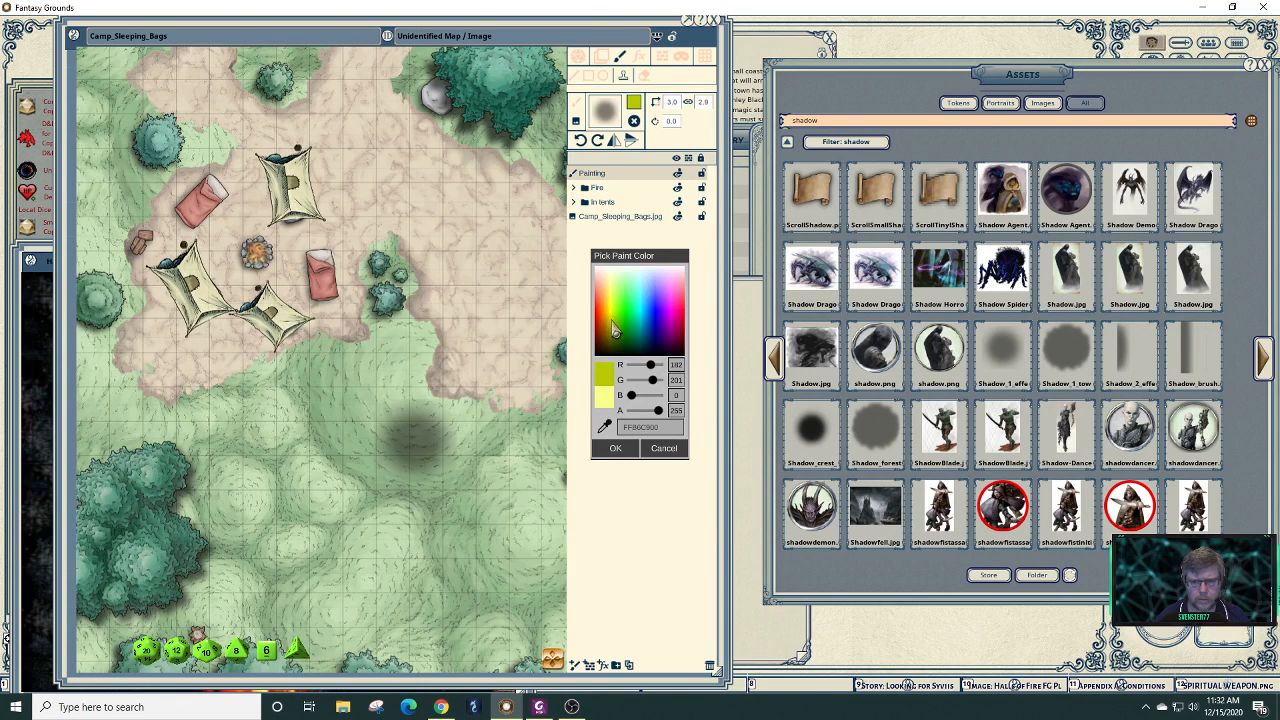
click(658, 449)
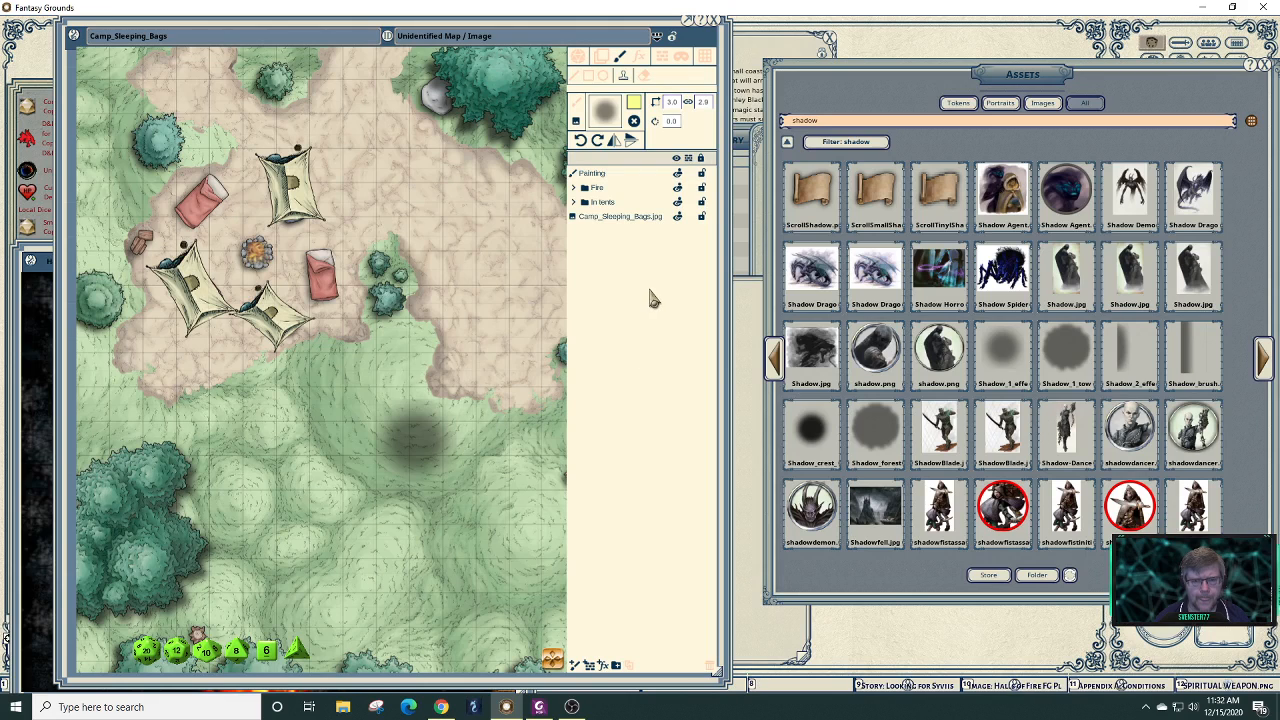
click(575, 118)
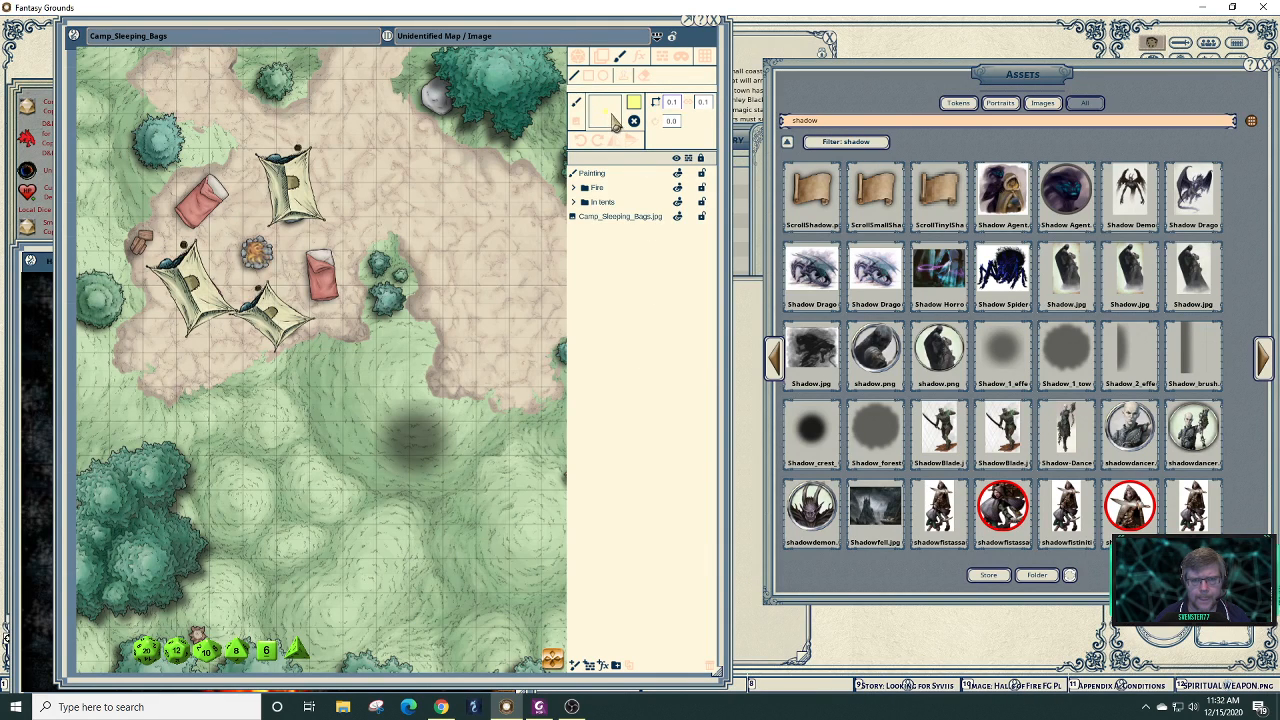
click(608, 114)
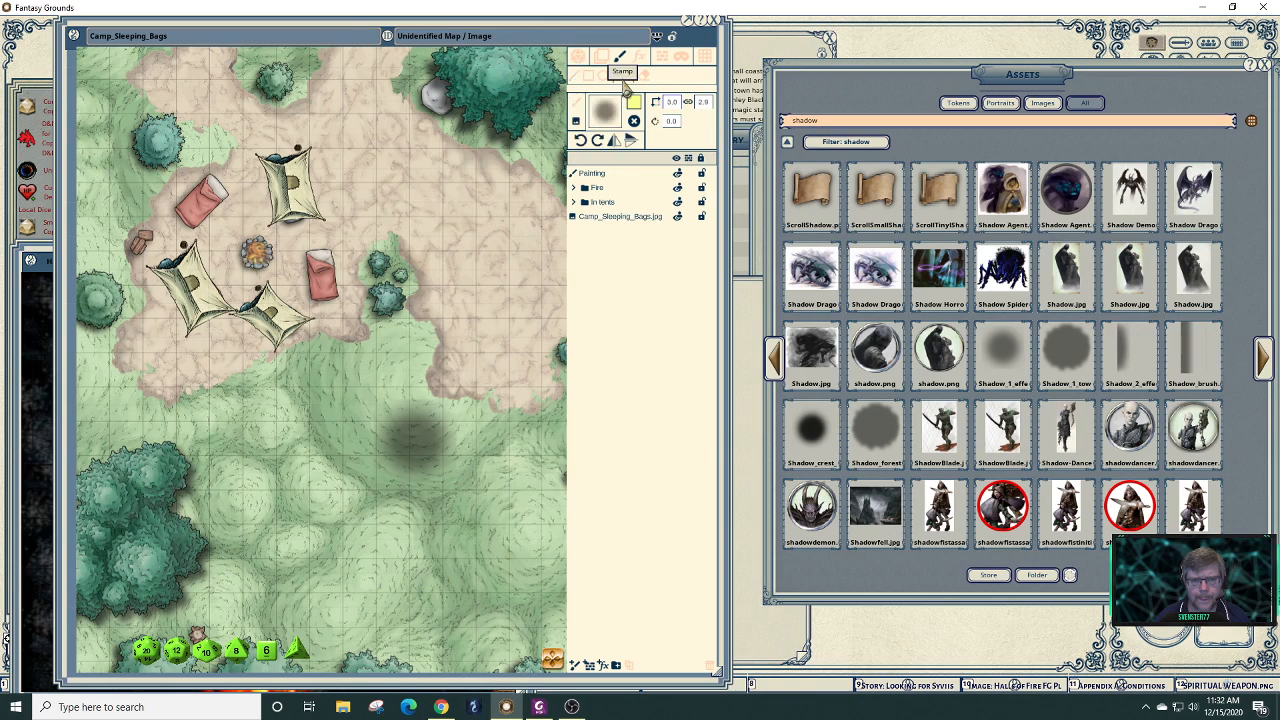
click(576, 119)
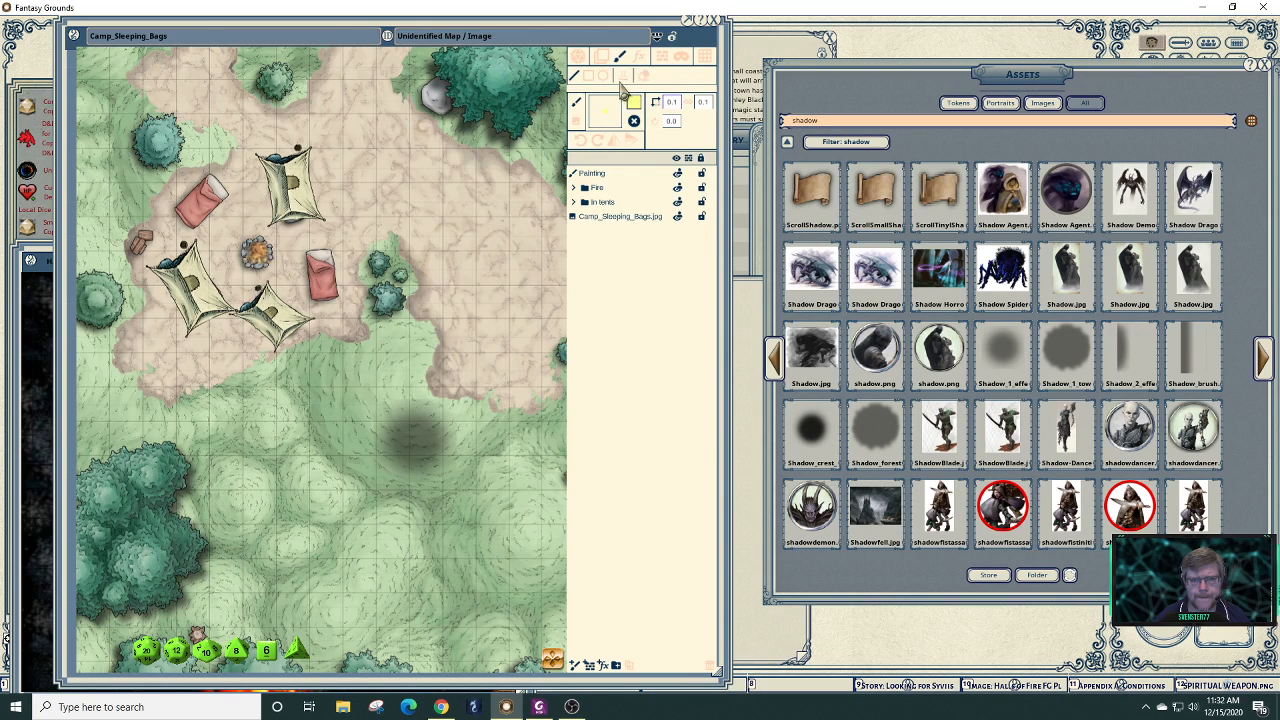
- Try placing the Shadow_forest image as a layer with a yellow tint of R 245, G 255, B 63, and delete it
click(601, 56)
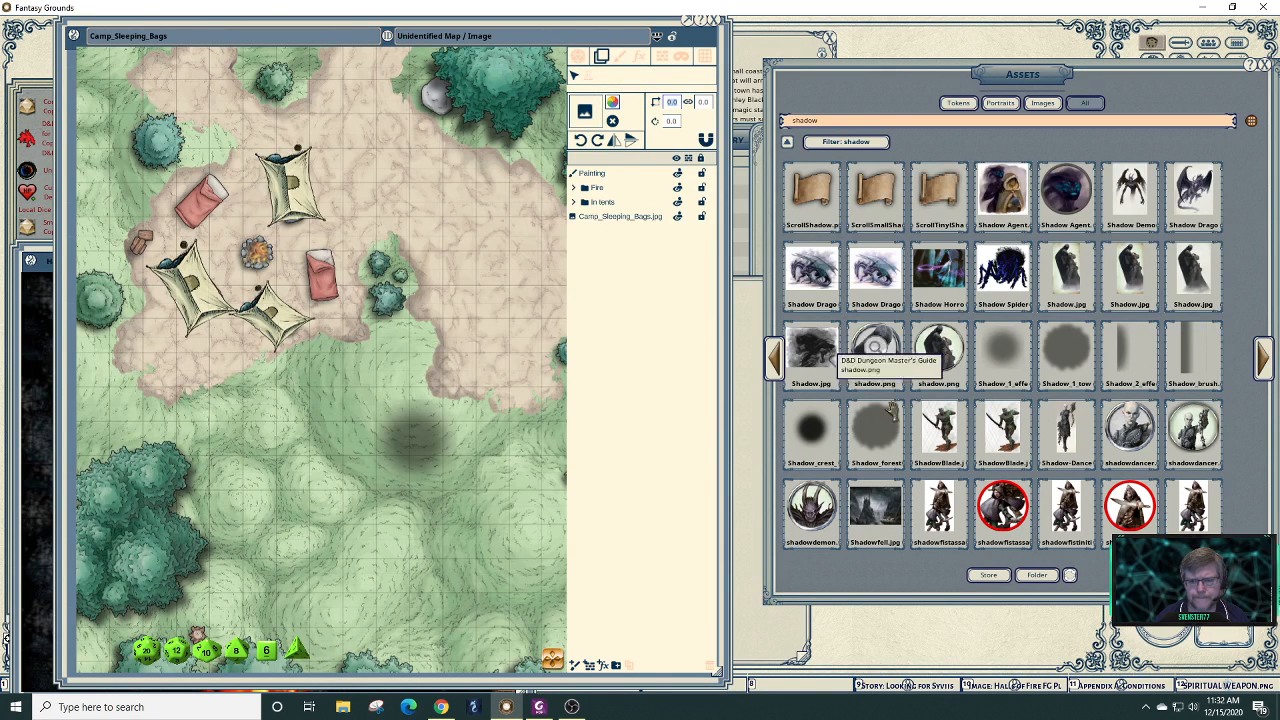
mouse_move(893, 410)
mouse_down()
mouse_move(578, 122)
mouse_move(590, 112)
mouse_up()
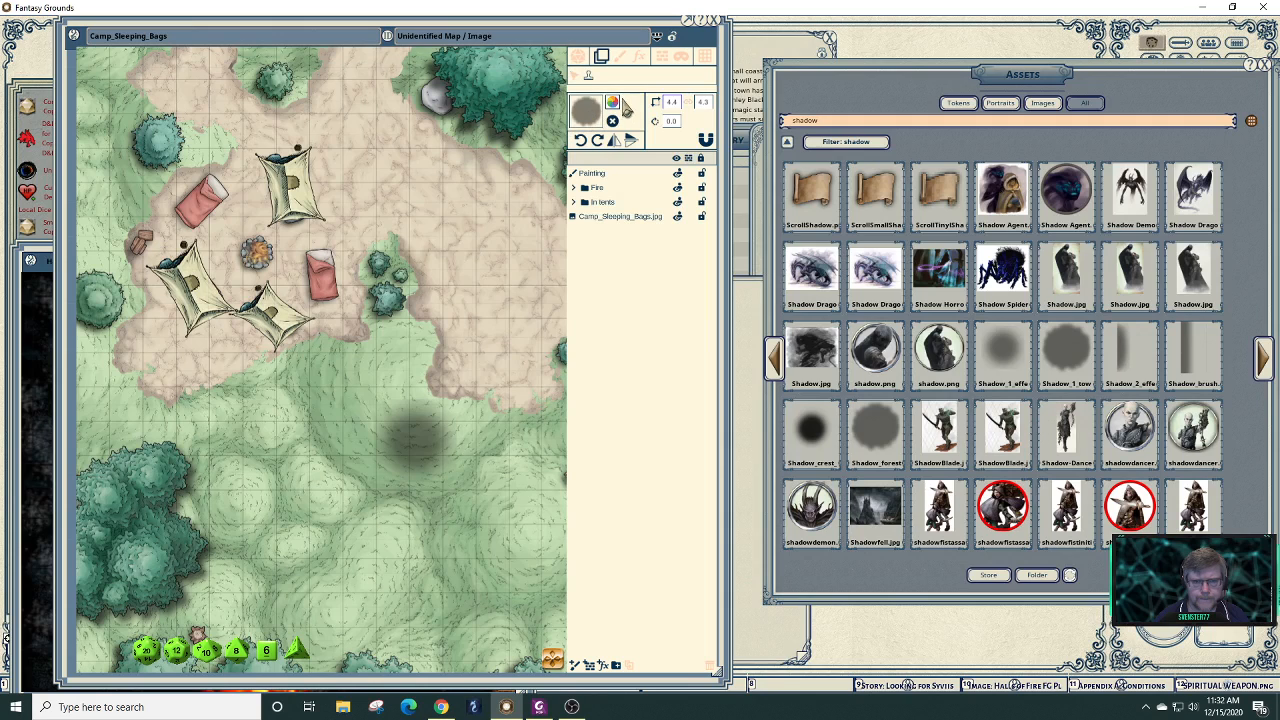
click(613, 103)
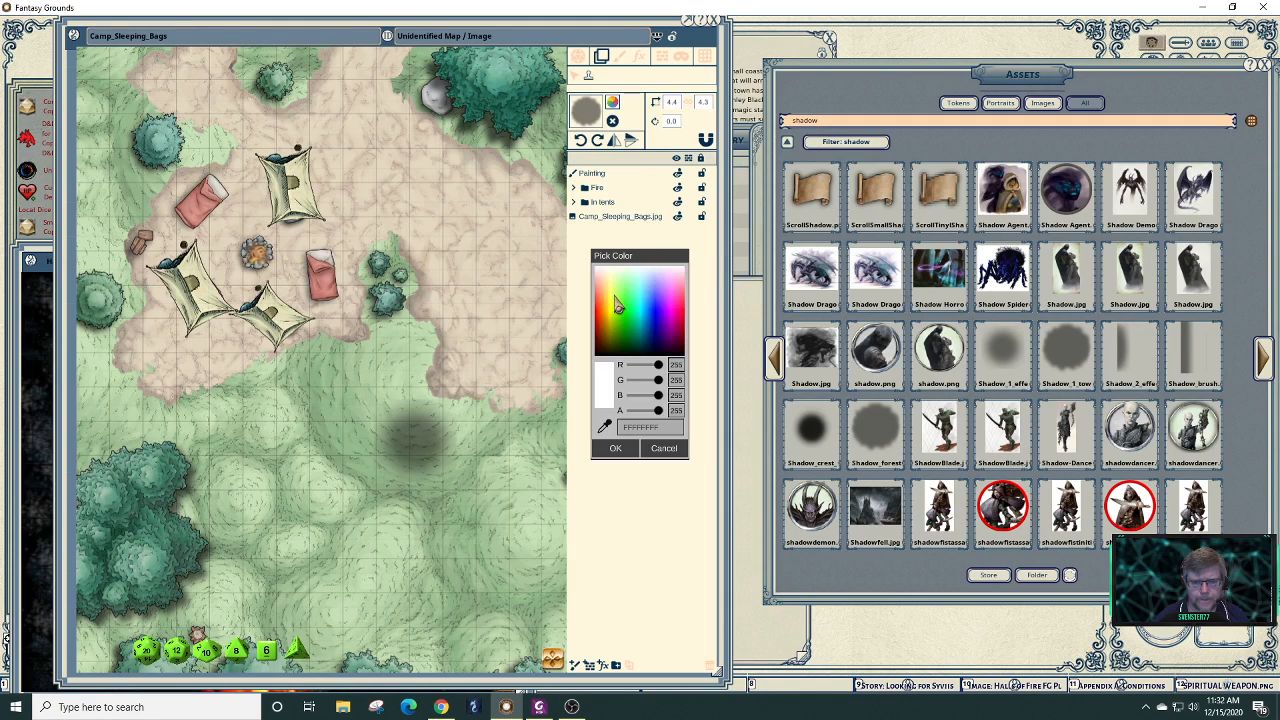
click(615, 310)
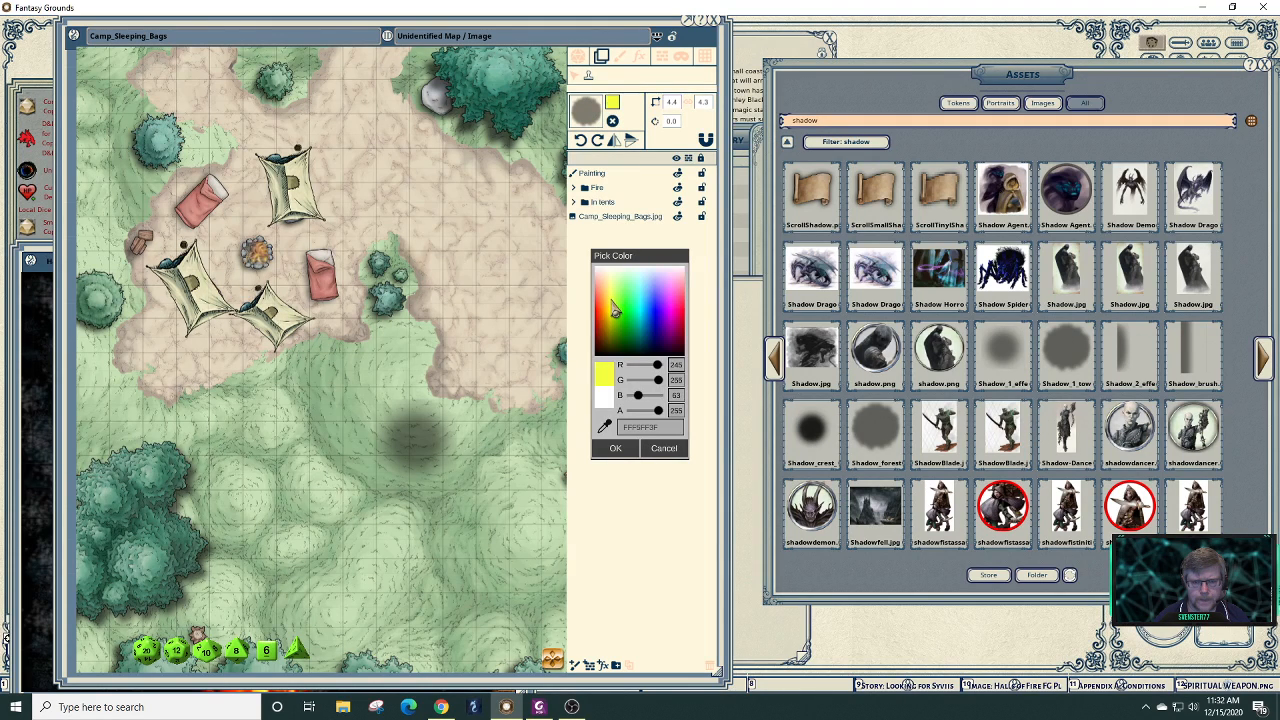
click(520, 380)
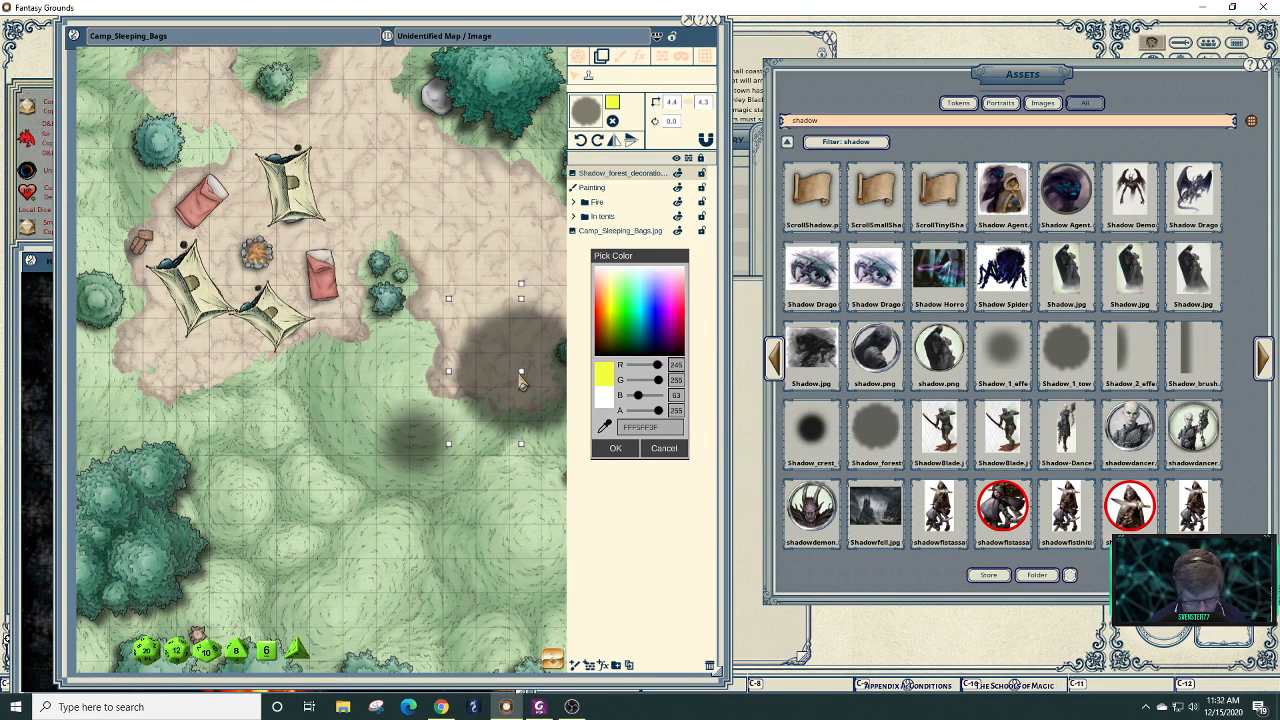
key(Delete)
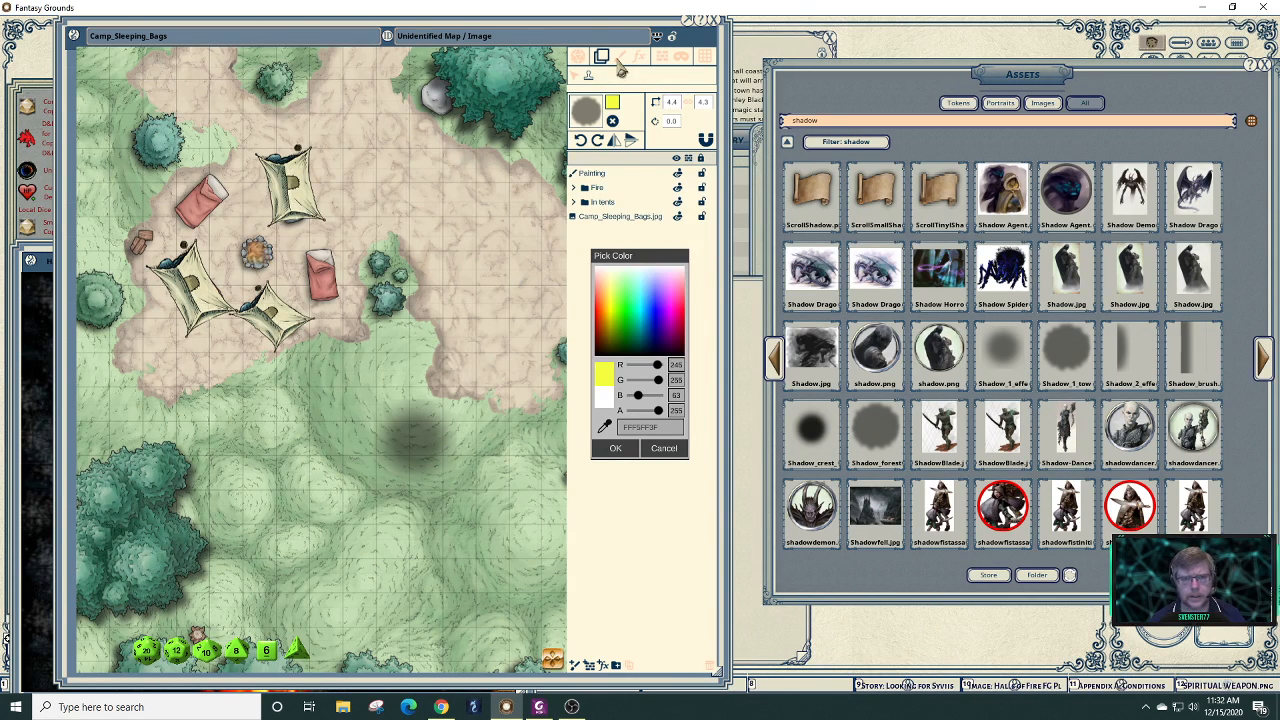
- Close the colour picker and paint a small dot with the solid pale yellow freehand brush on the grass below the shadow
click(620, 57)
click(645, 77)
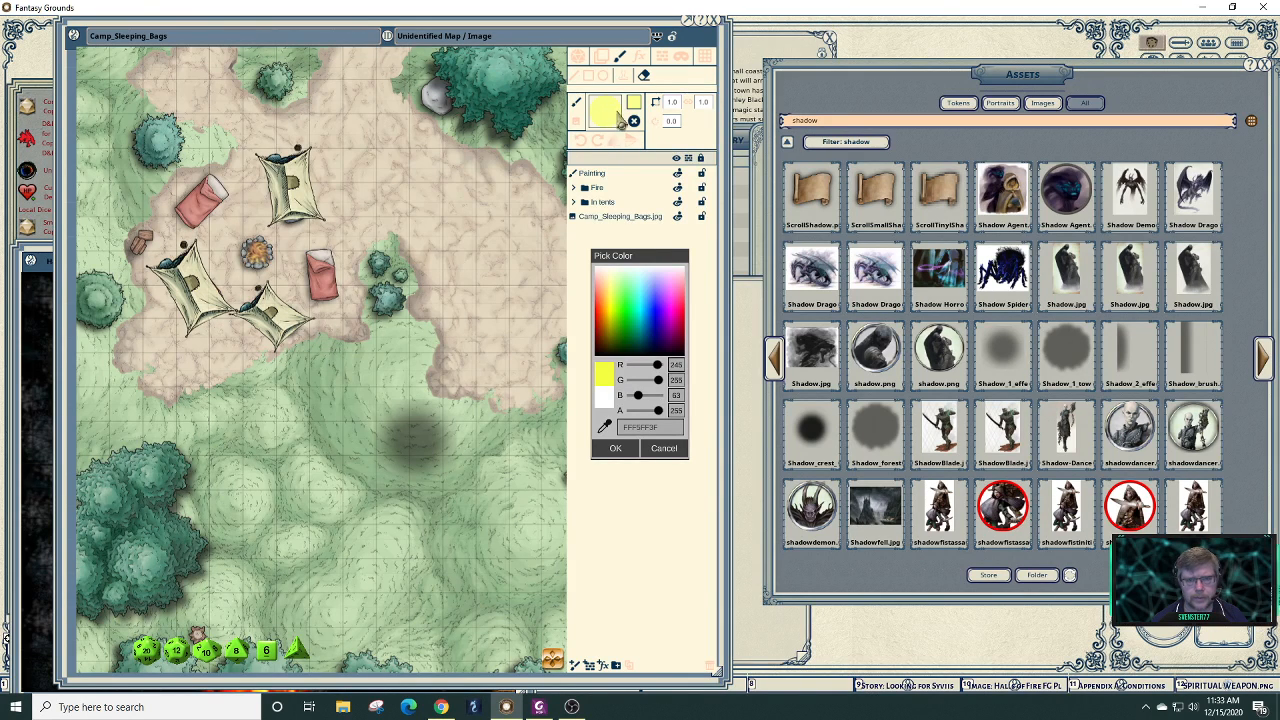
click(645, 76)
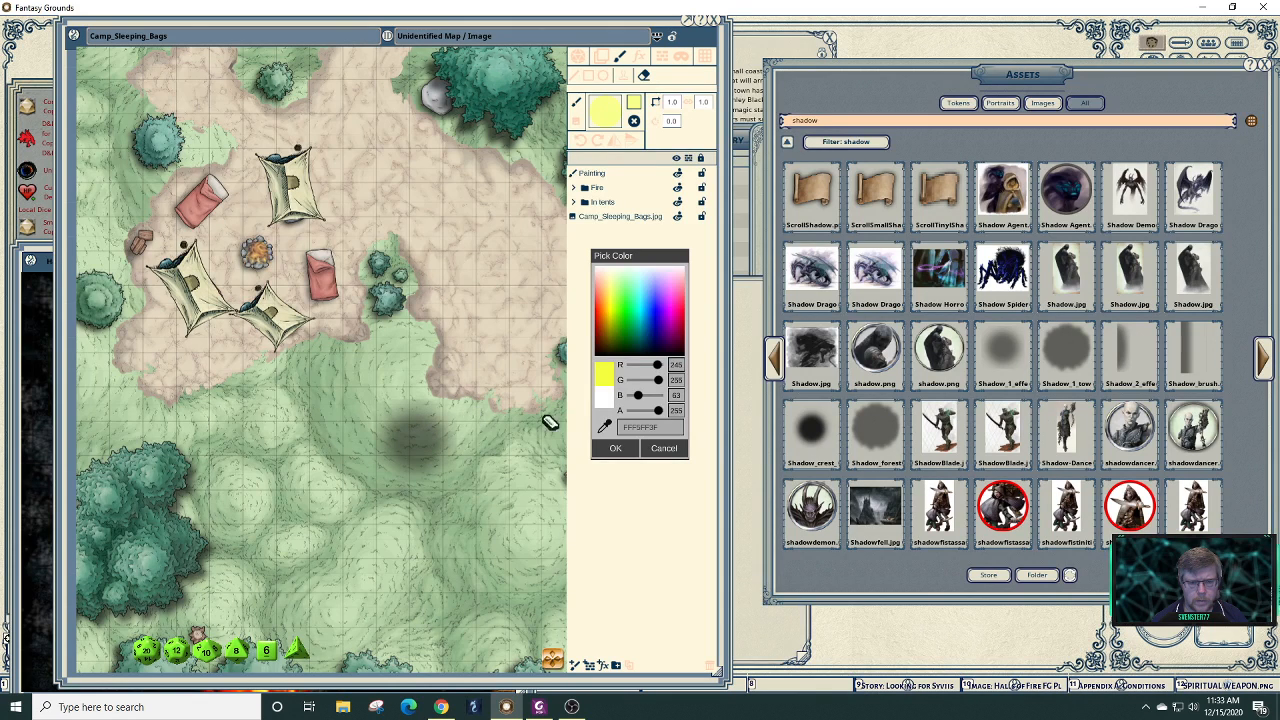
click(628, 447)
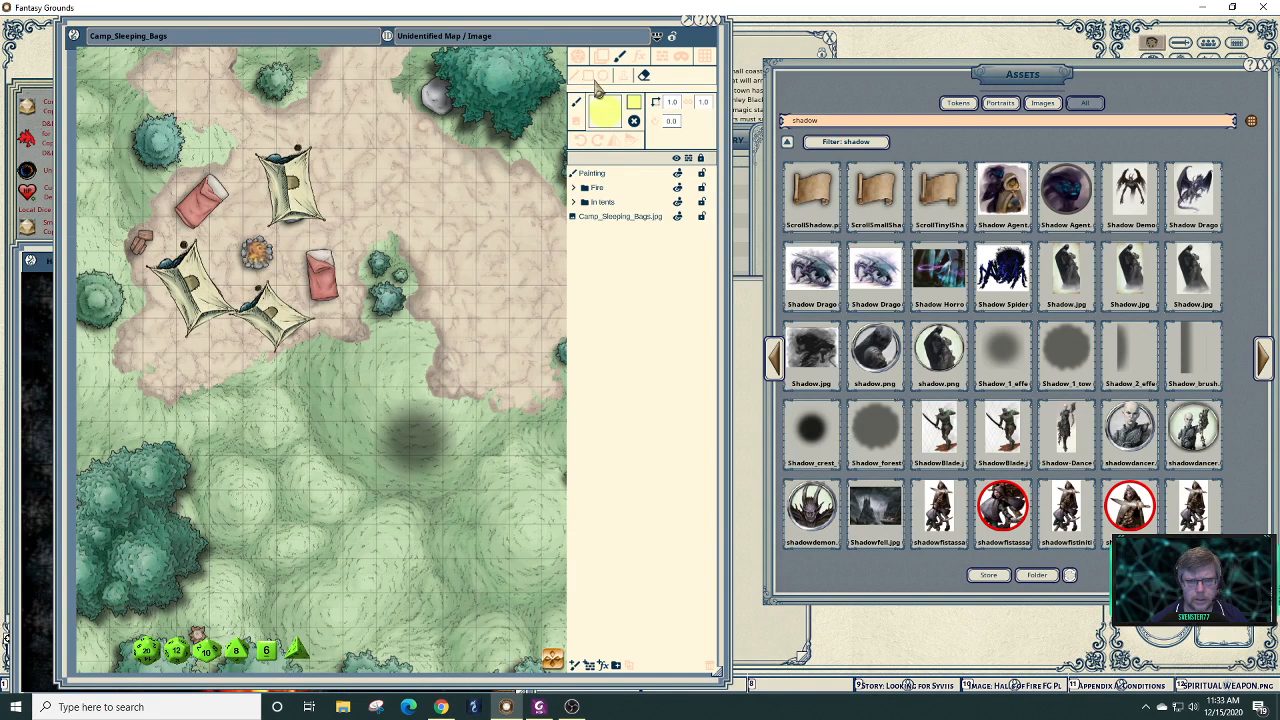
click(621, 78)
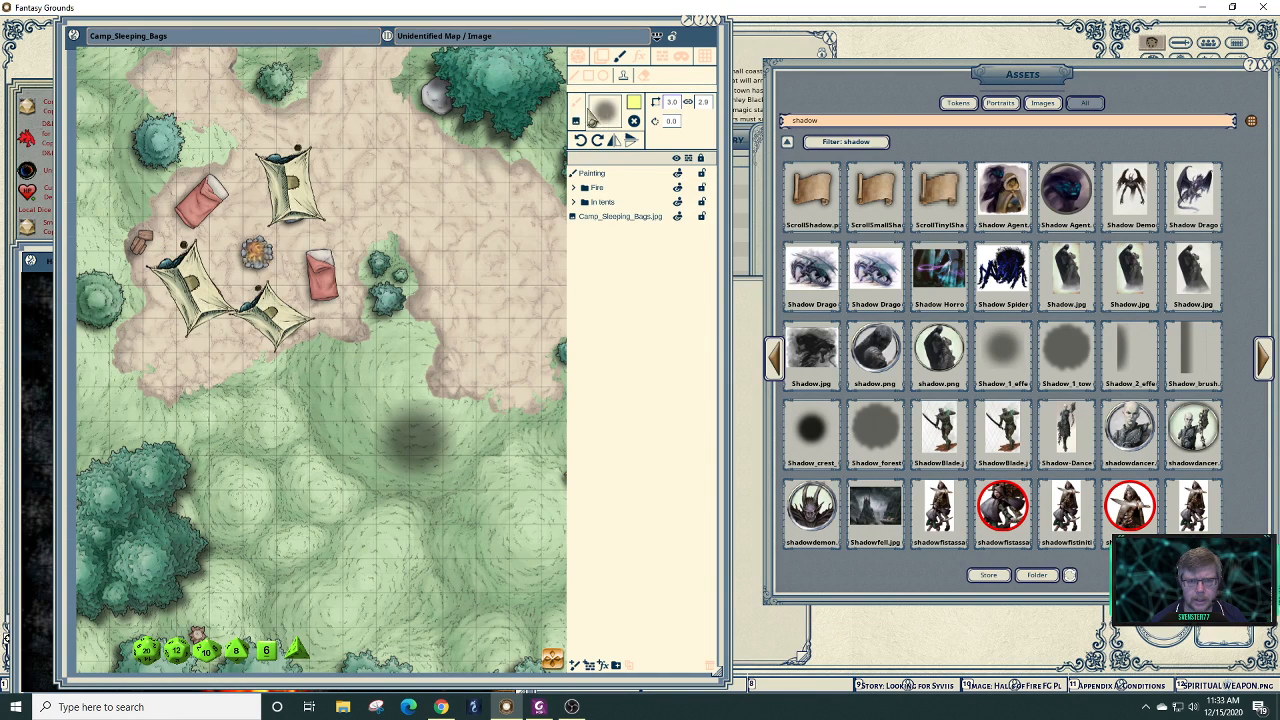
click(577, 102)
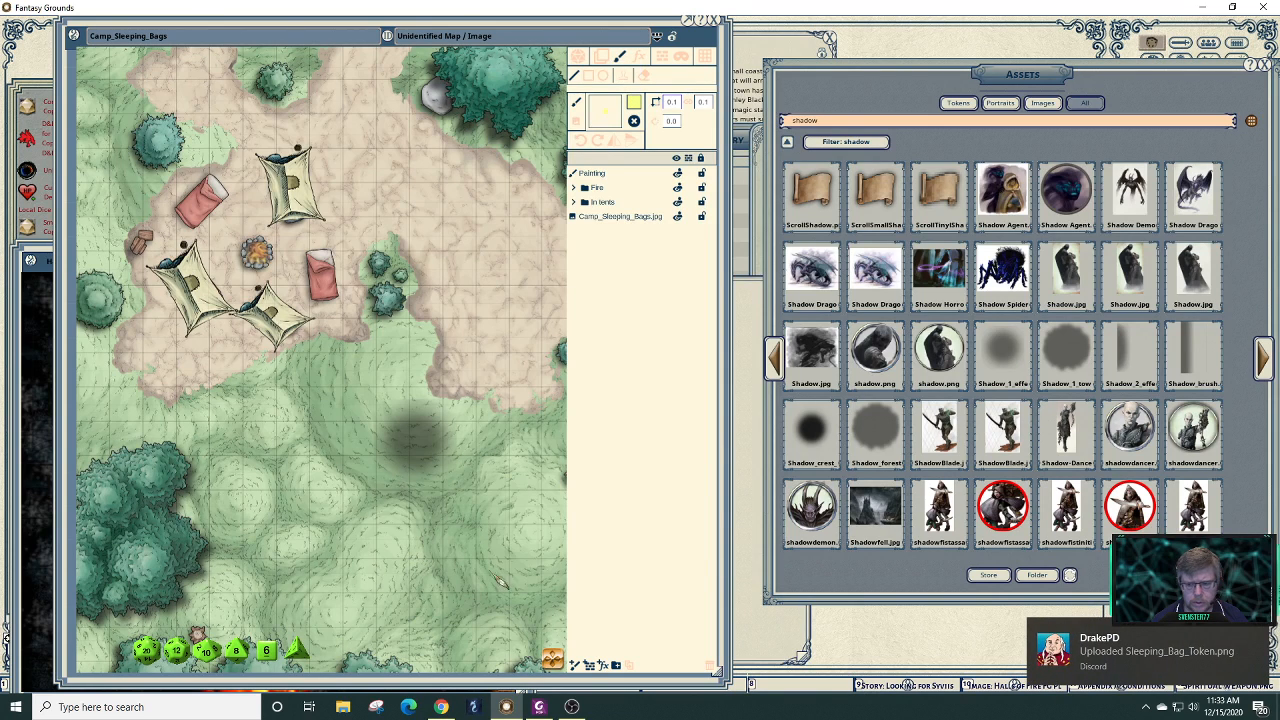
click(423, 610)
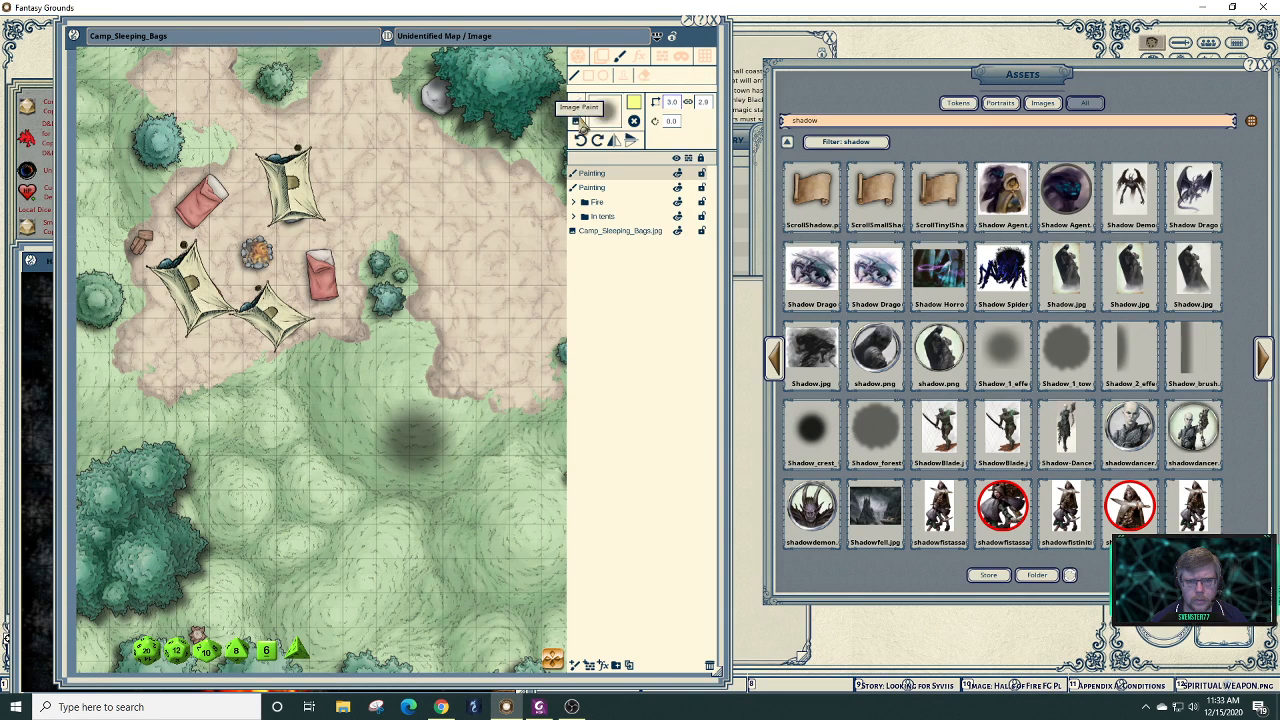
- Switch back to the soft shadow image as paint, select the eraser, and accept the pale yellow paint colour
click(587, 122)
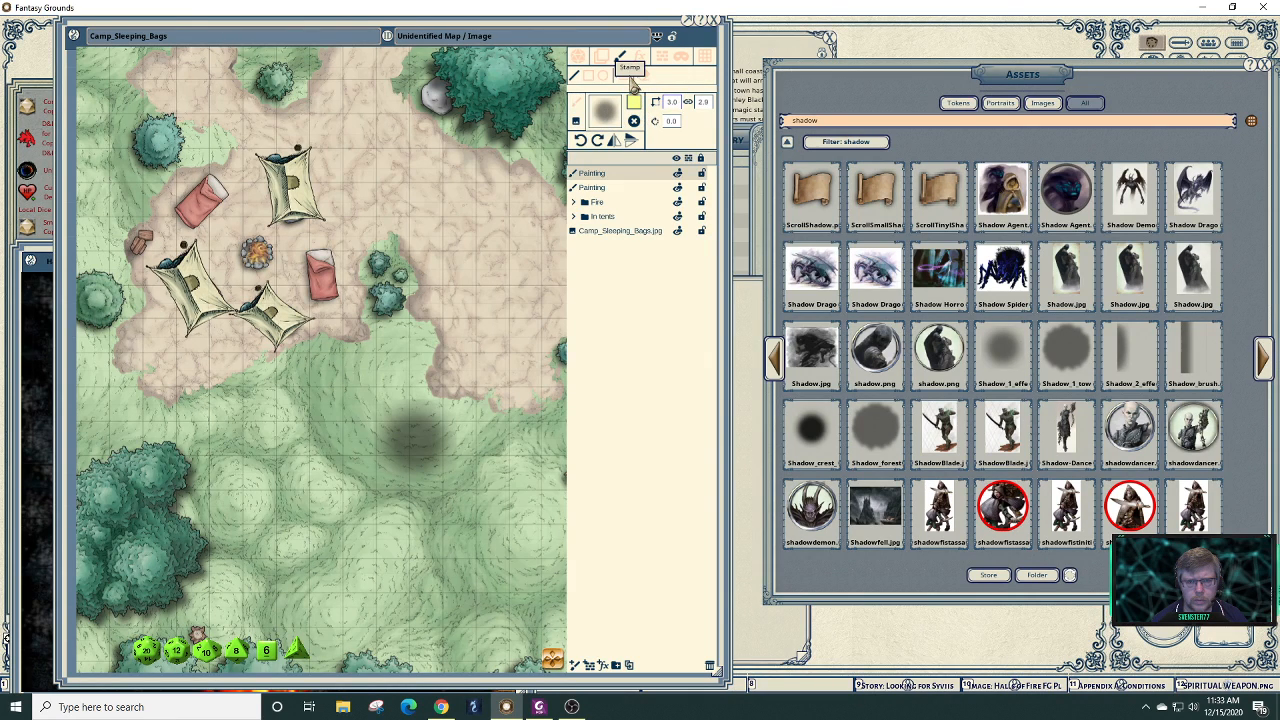
click(625, 78)
click(646, 79)
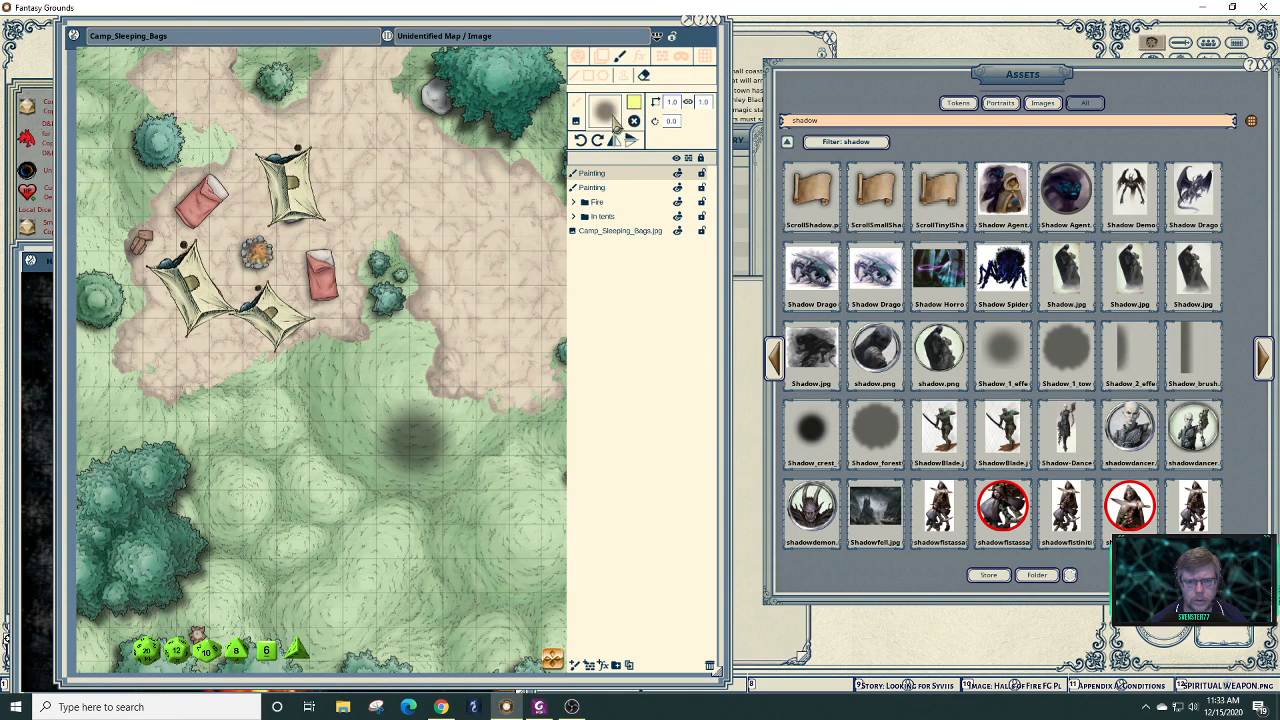
click(633, 108)
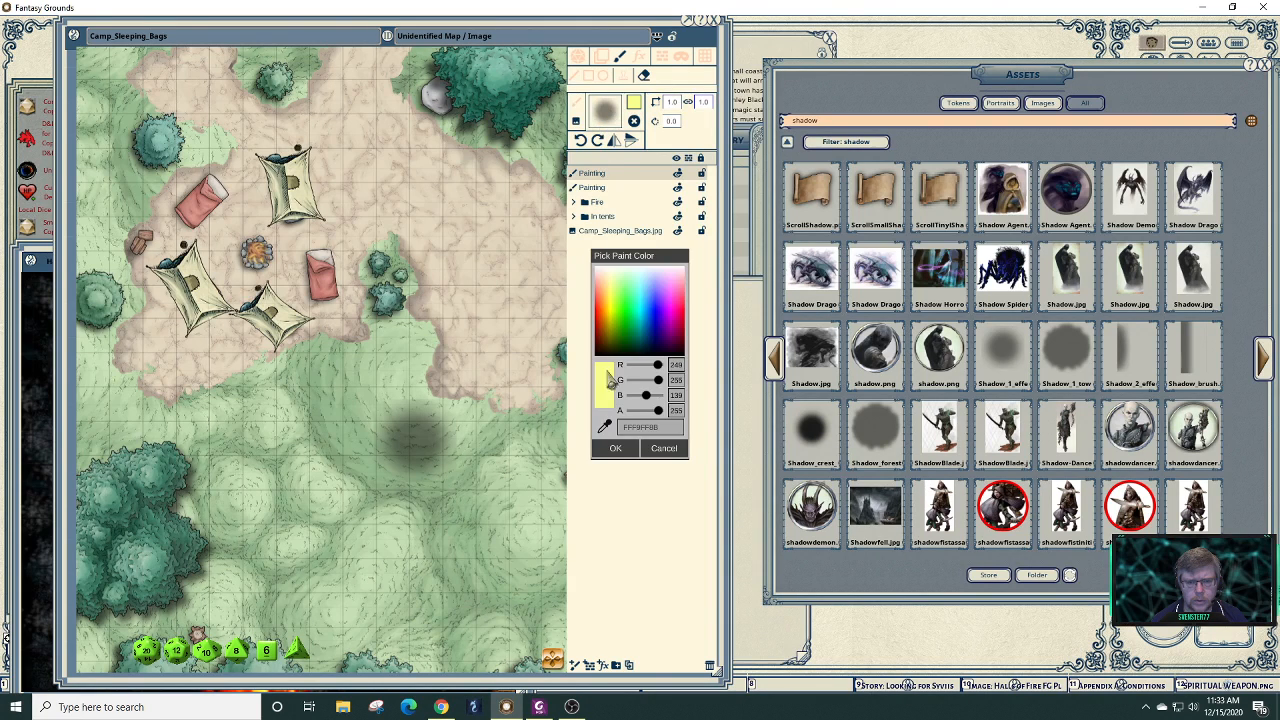
click(622, 449)
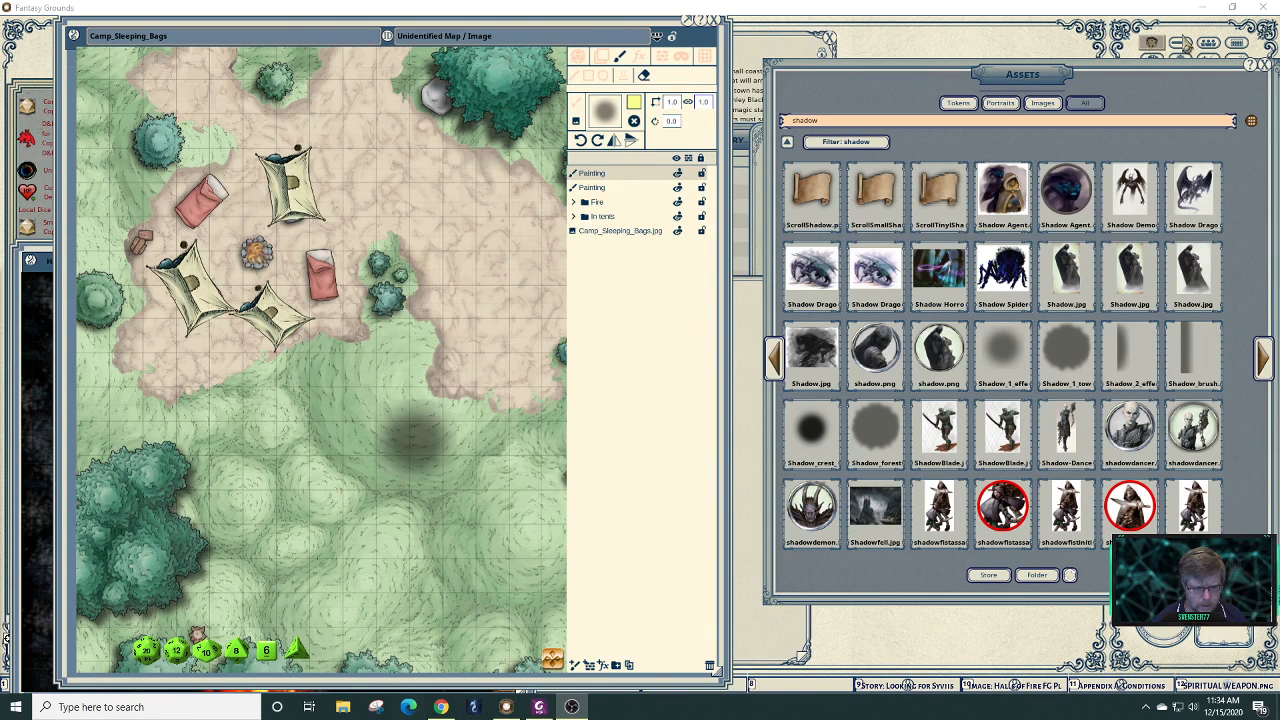
- Switch to Discord, find the campsite map with the tree cluster in the direct message chat, and open it full size in the browser
click(1204, 12)
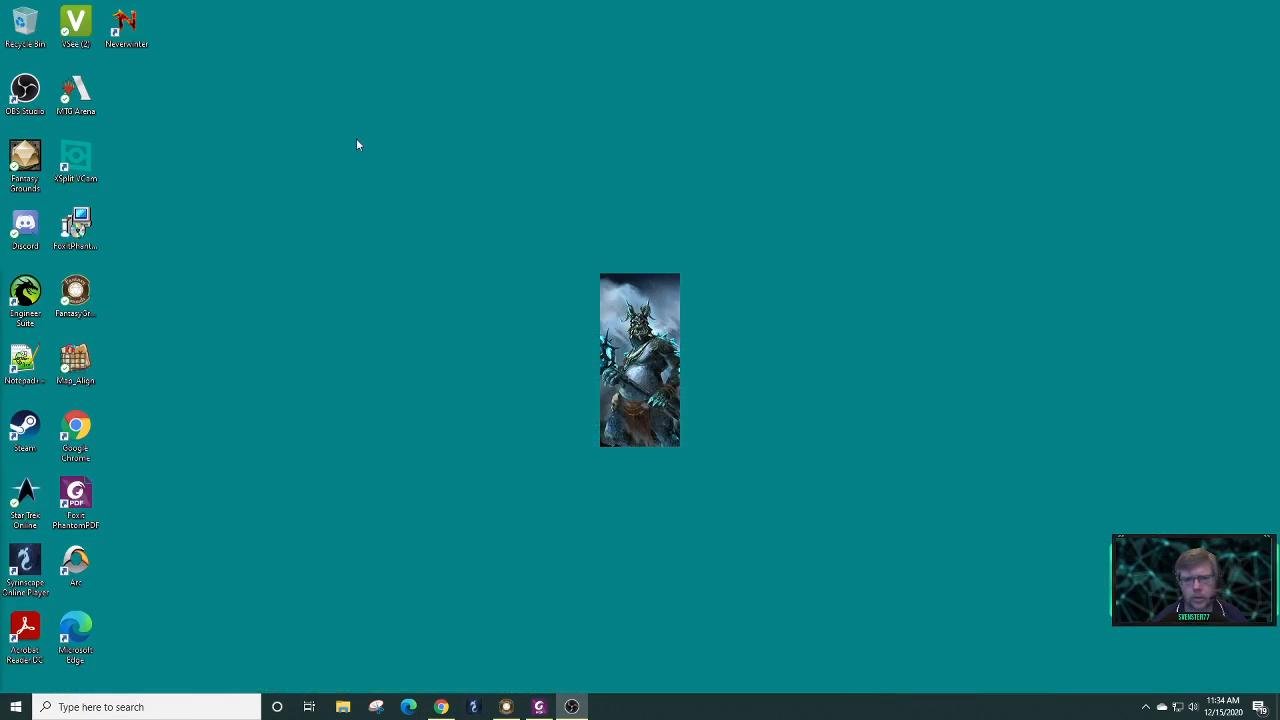
double_click(25, 225)
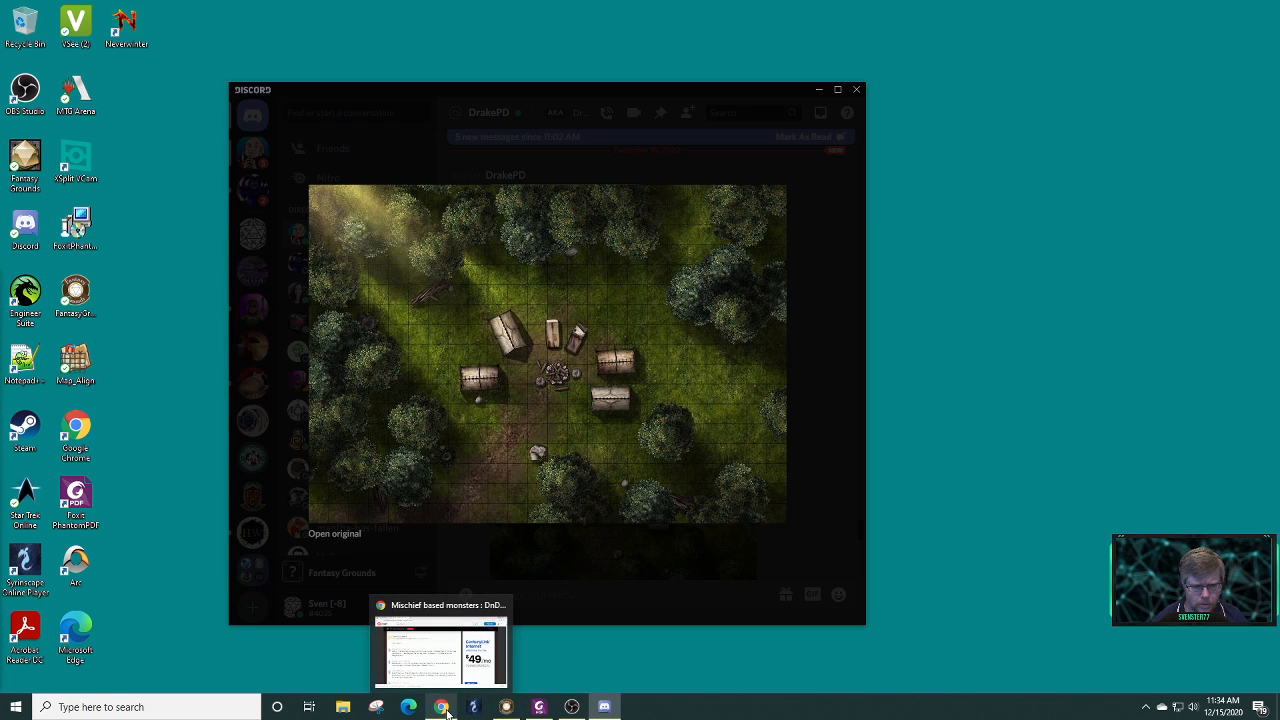
click(817, 214)
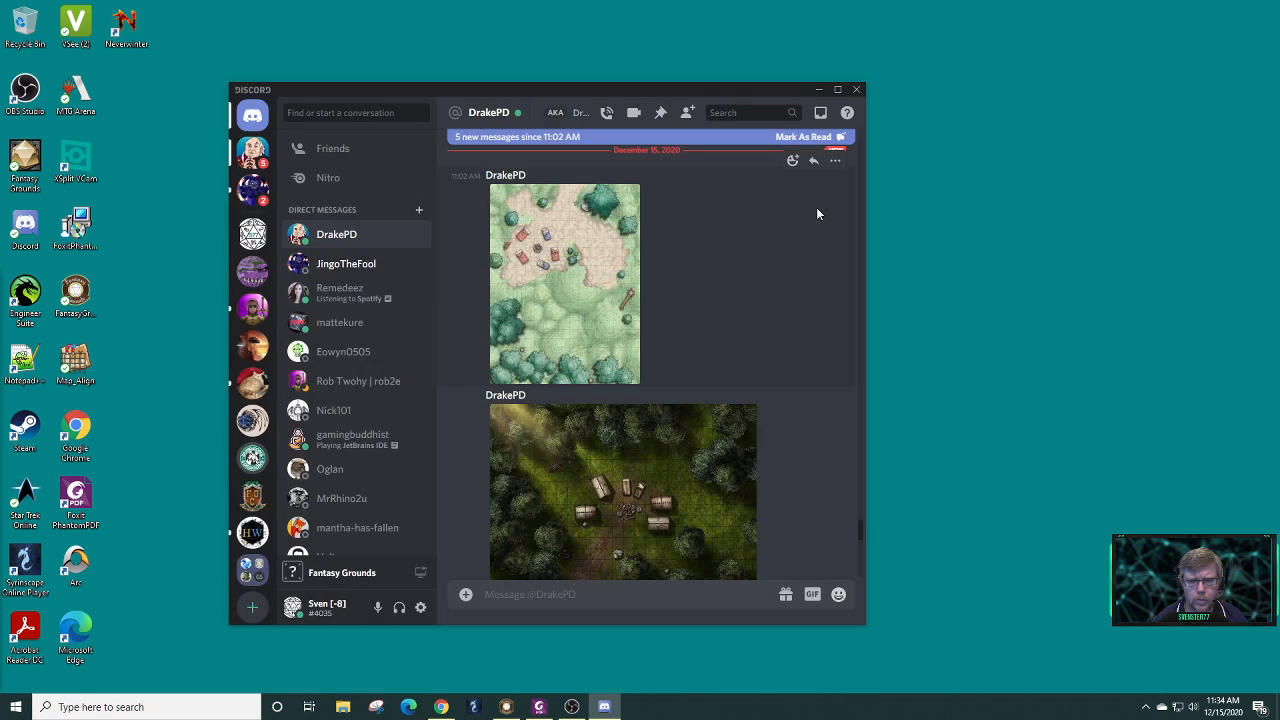
scroll(692, 379, down, 5)
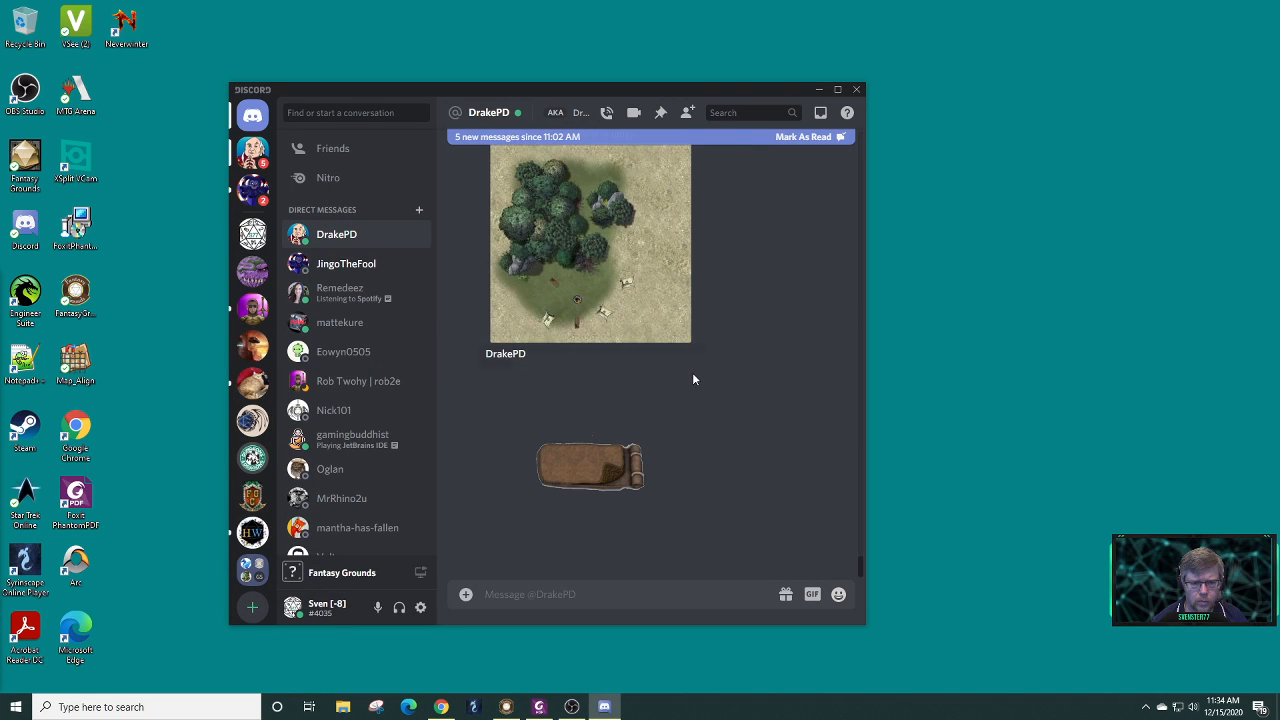
scroll(693, 400, up, 3)
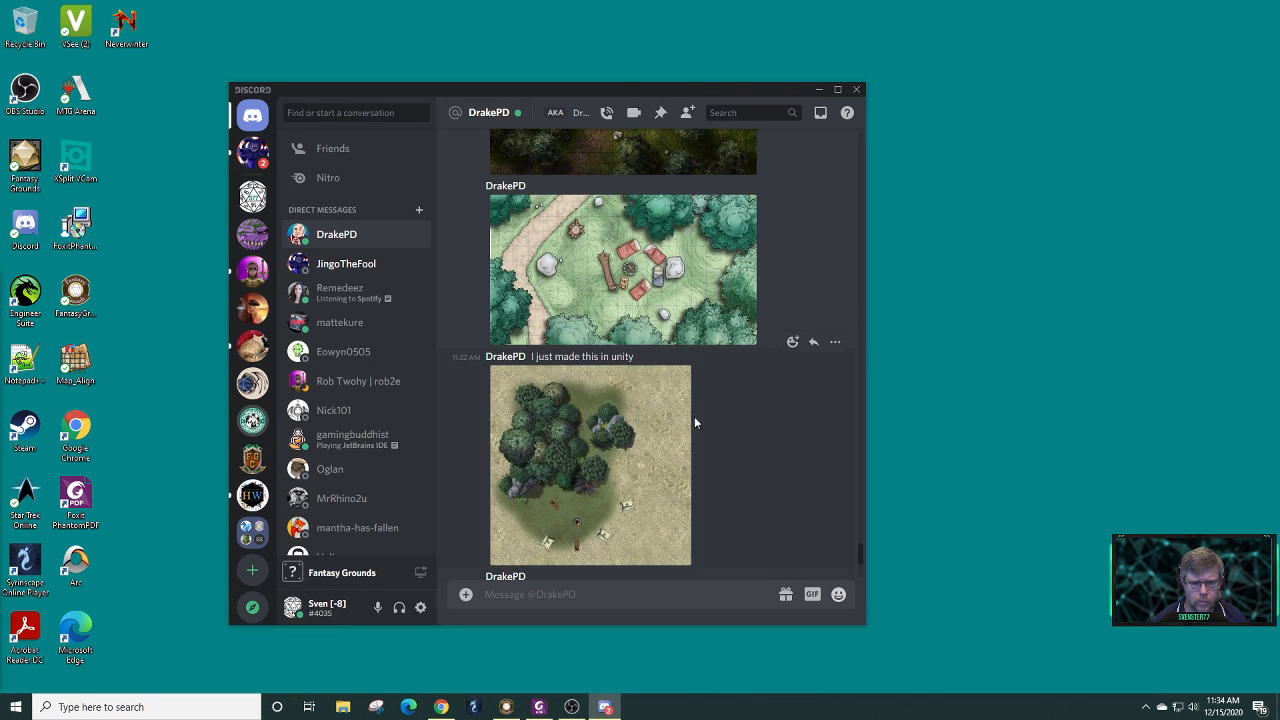
click(613, 446)
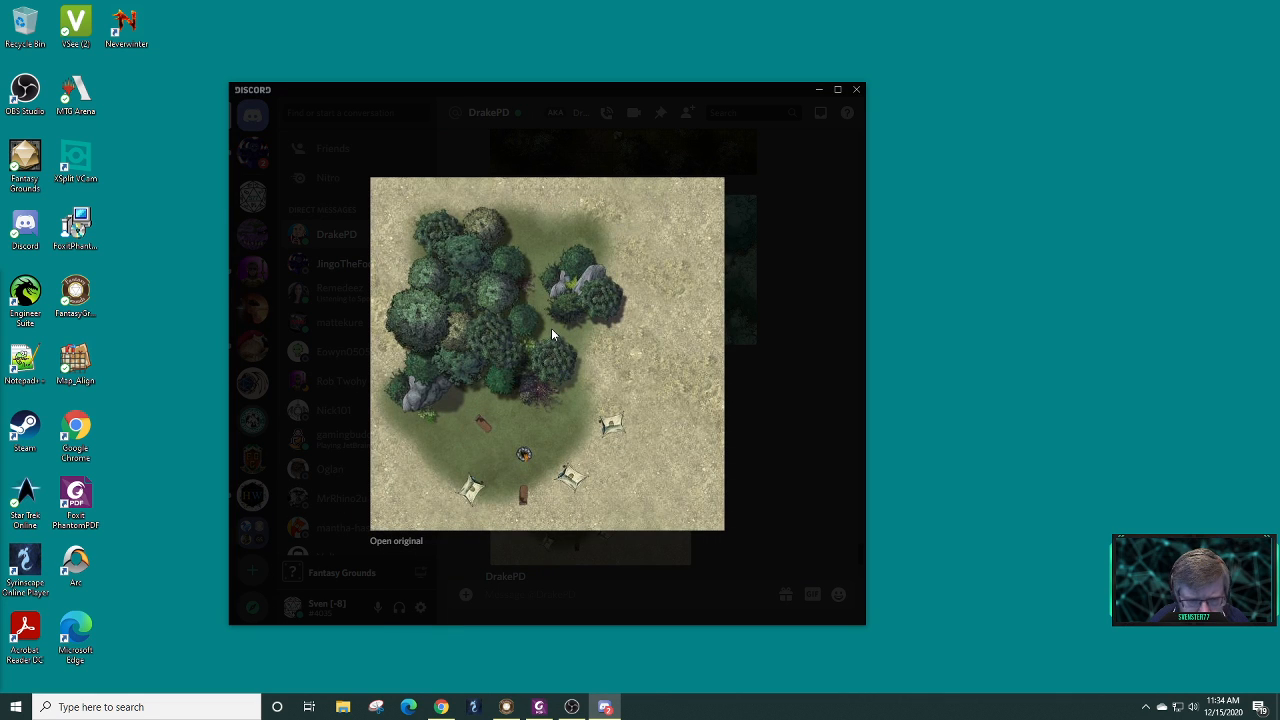
right_click(523, 382)
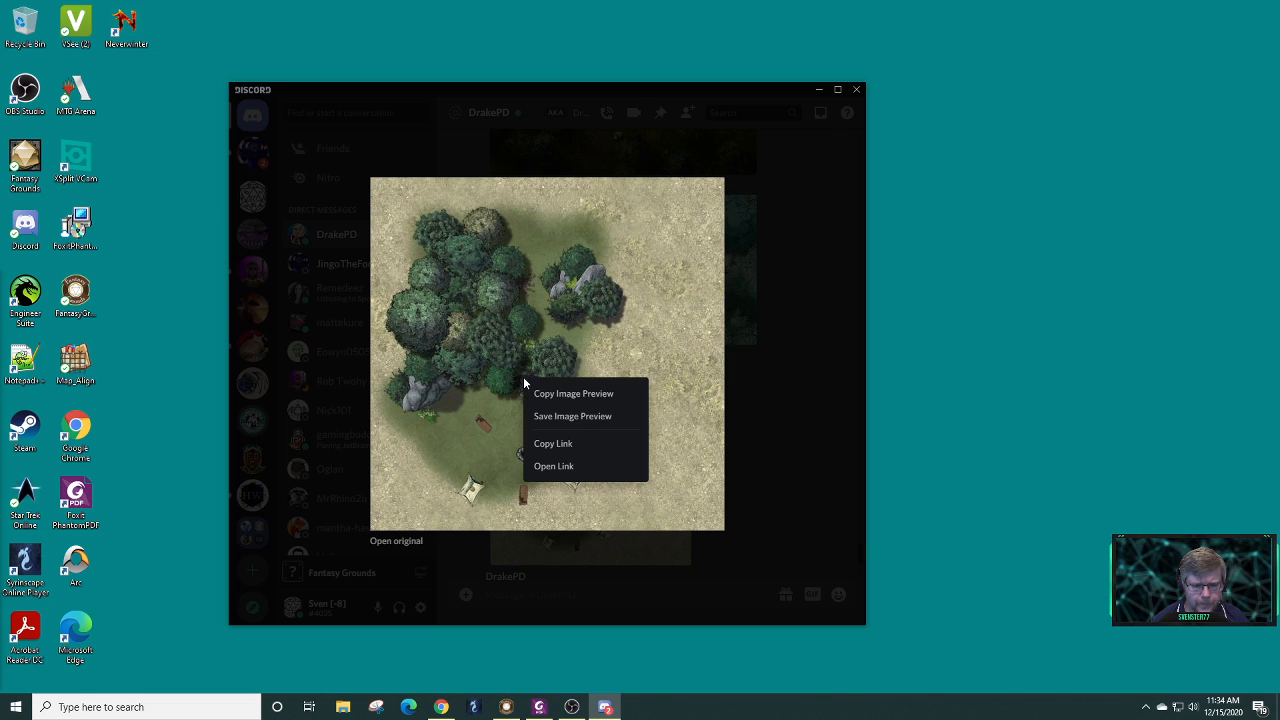
click(490, 350)
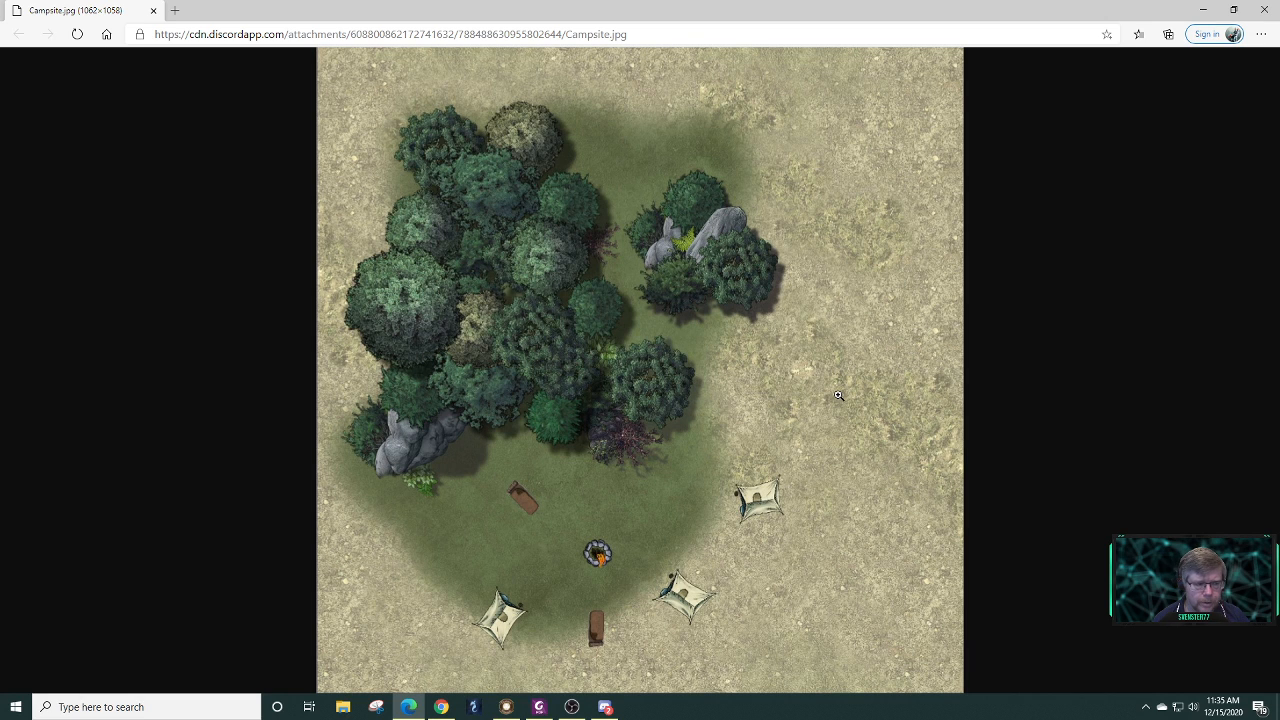
- Save the campsite picture as the JPEG file Campsite in the FG Maps folder
right_click(571, 379)
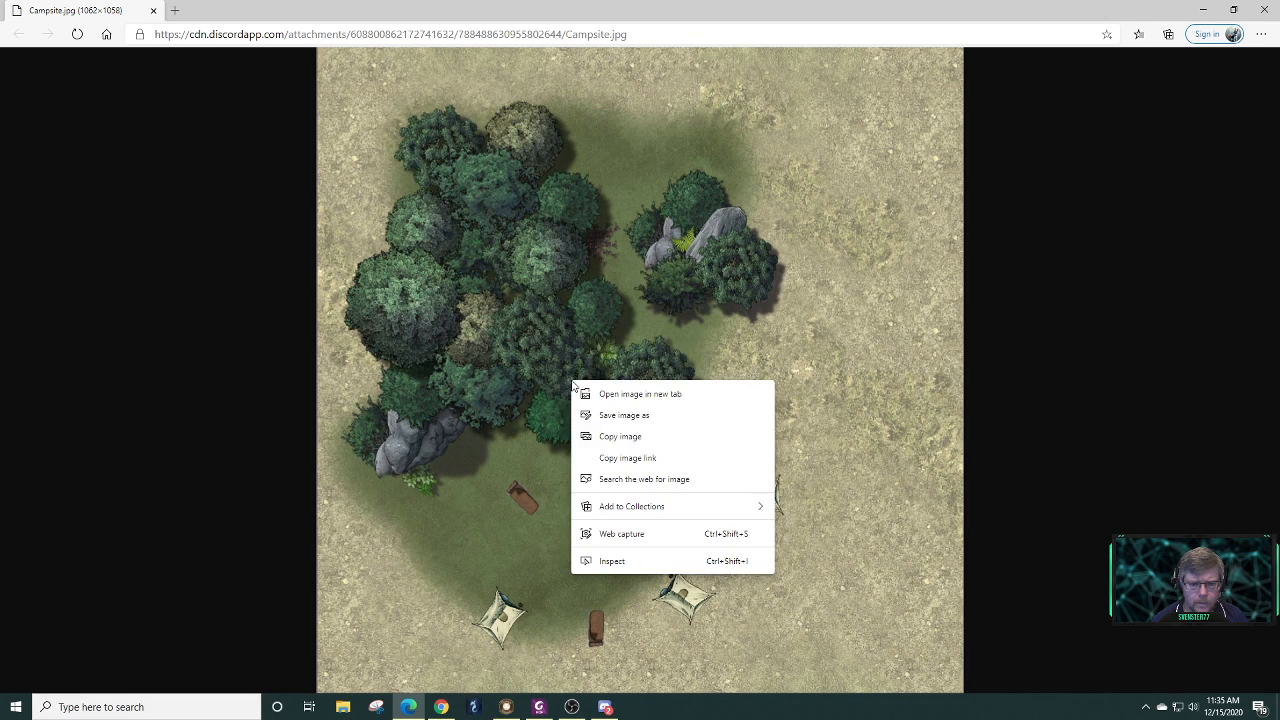
click(617, 416)
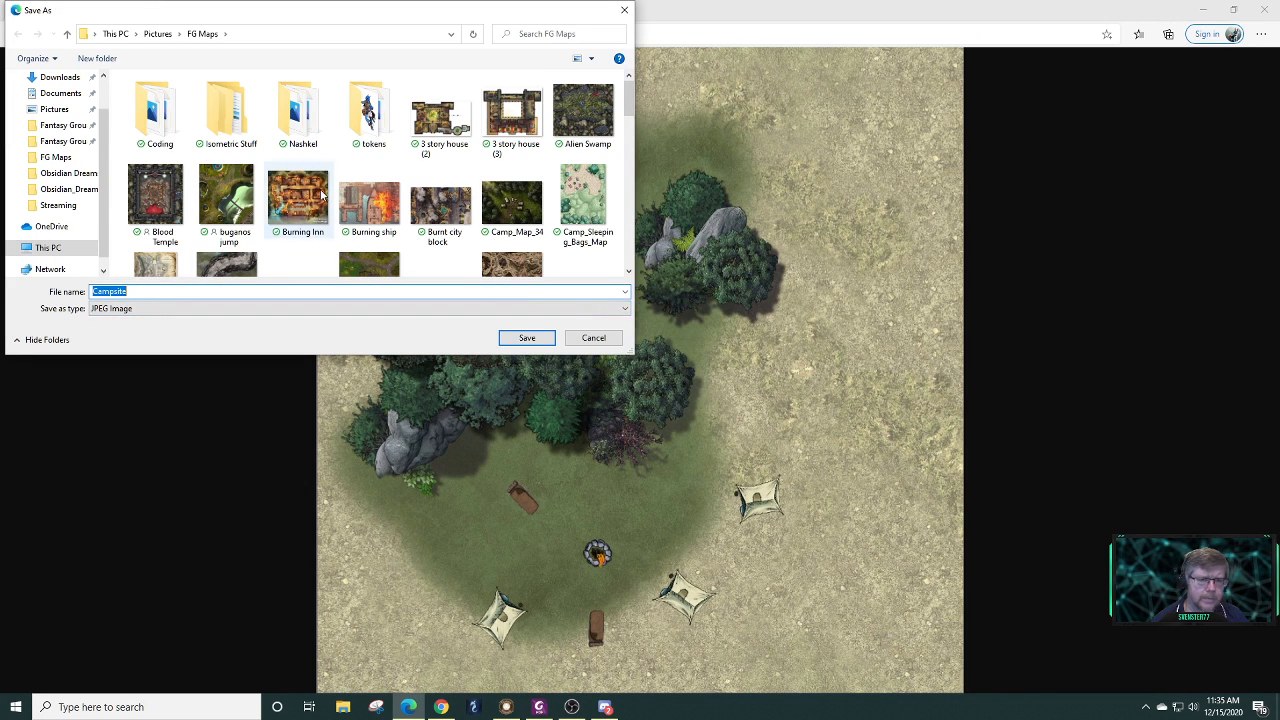
click(527, 338)
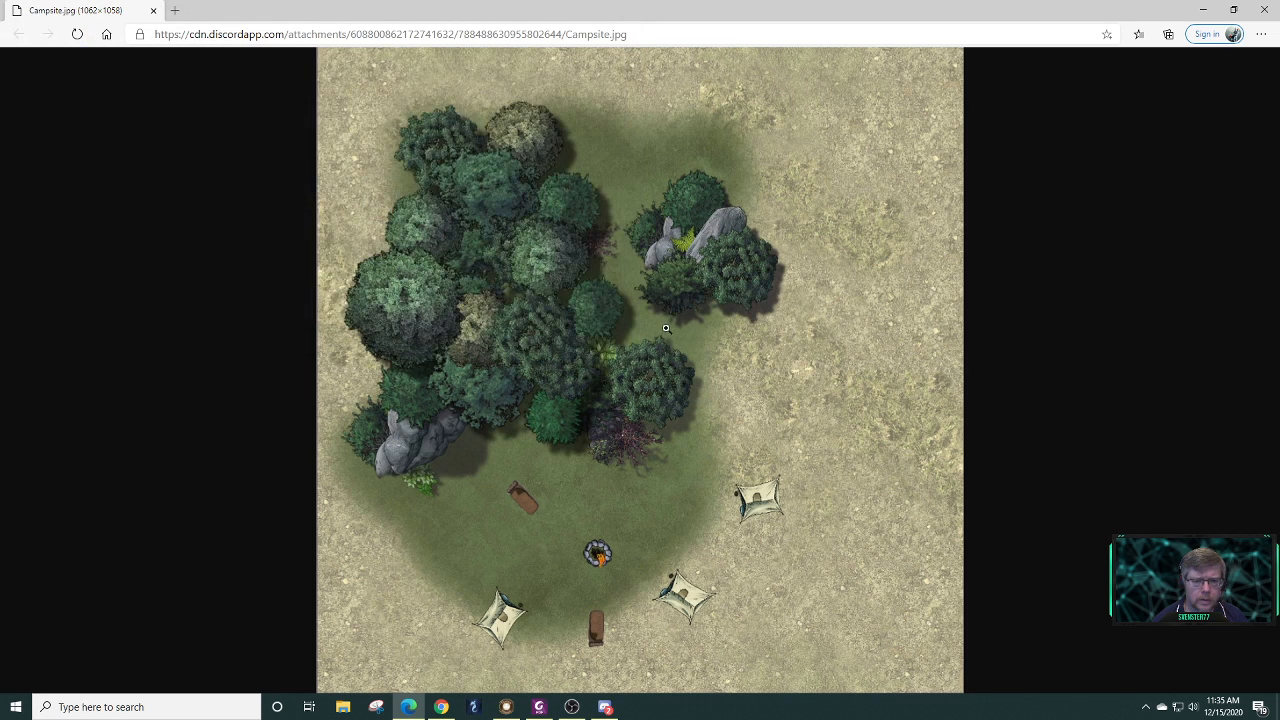
- Save a second copy of the campsite picture as Camp in the images folder of the Wednesdays campaign in the Fantasy Grounds data folder
right_click(668, 330)
click(735, 365)
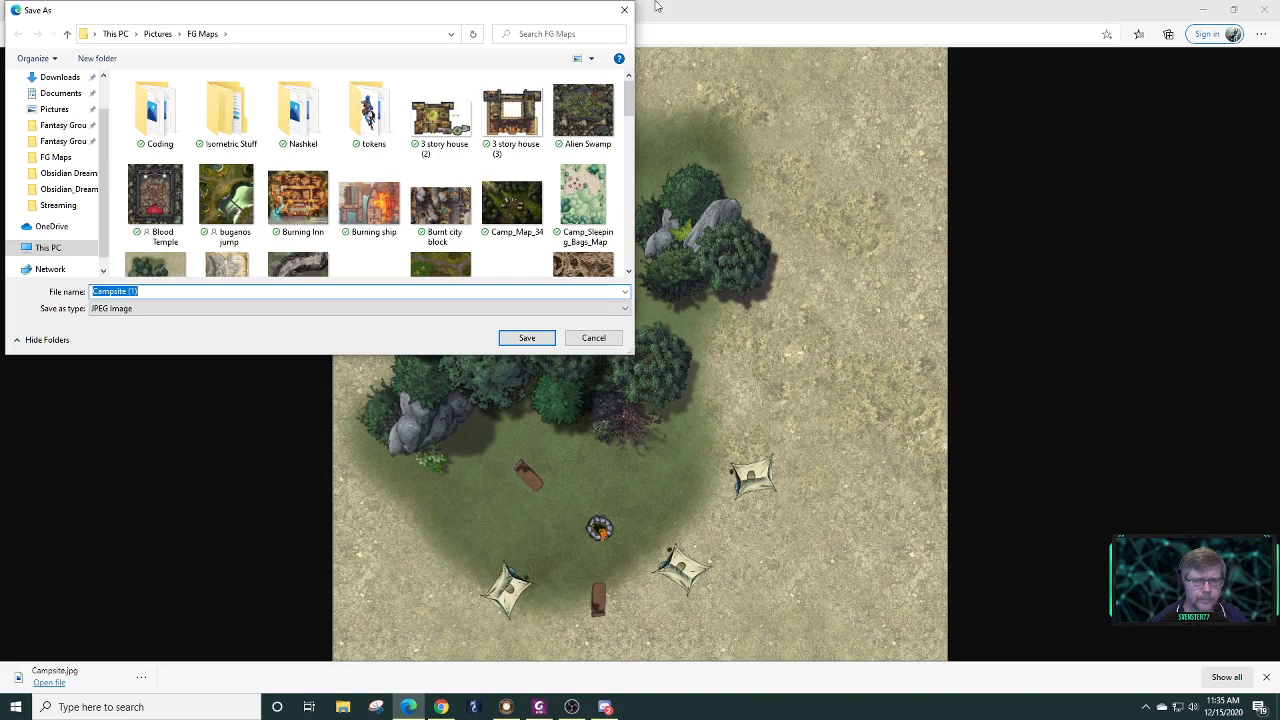
click(58, 141)
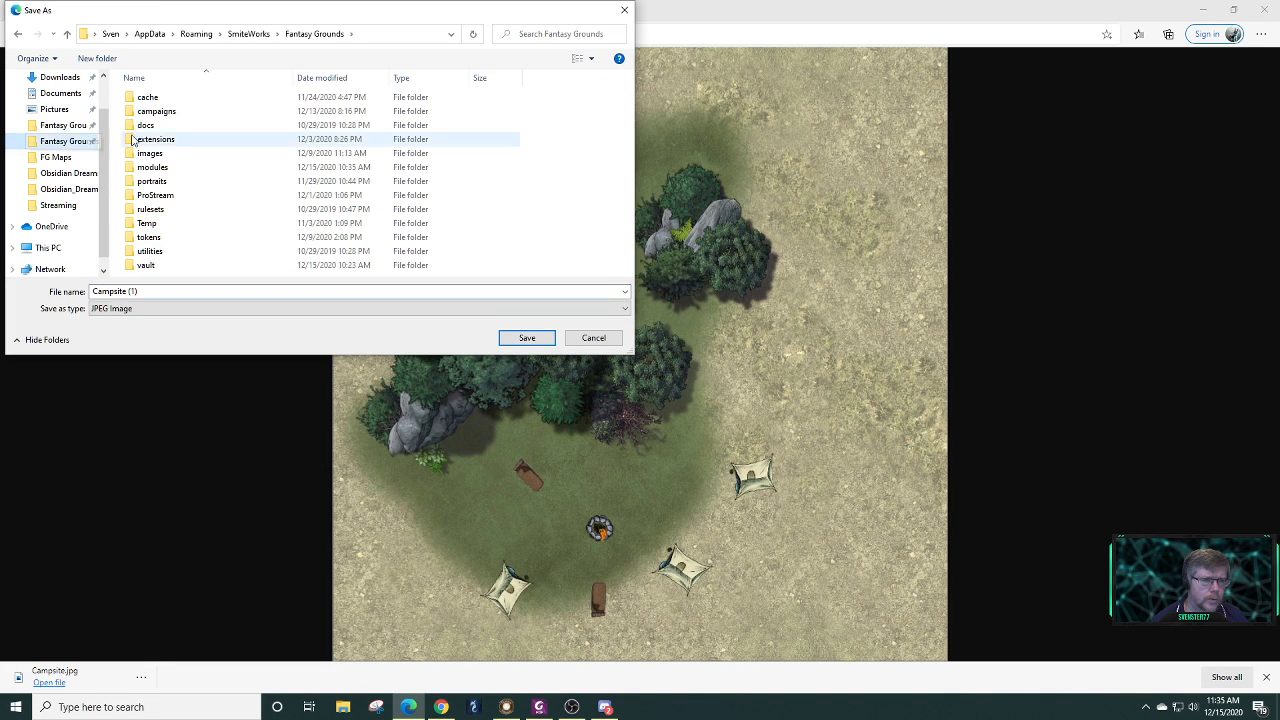
double_click(166, 112)
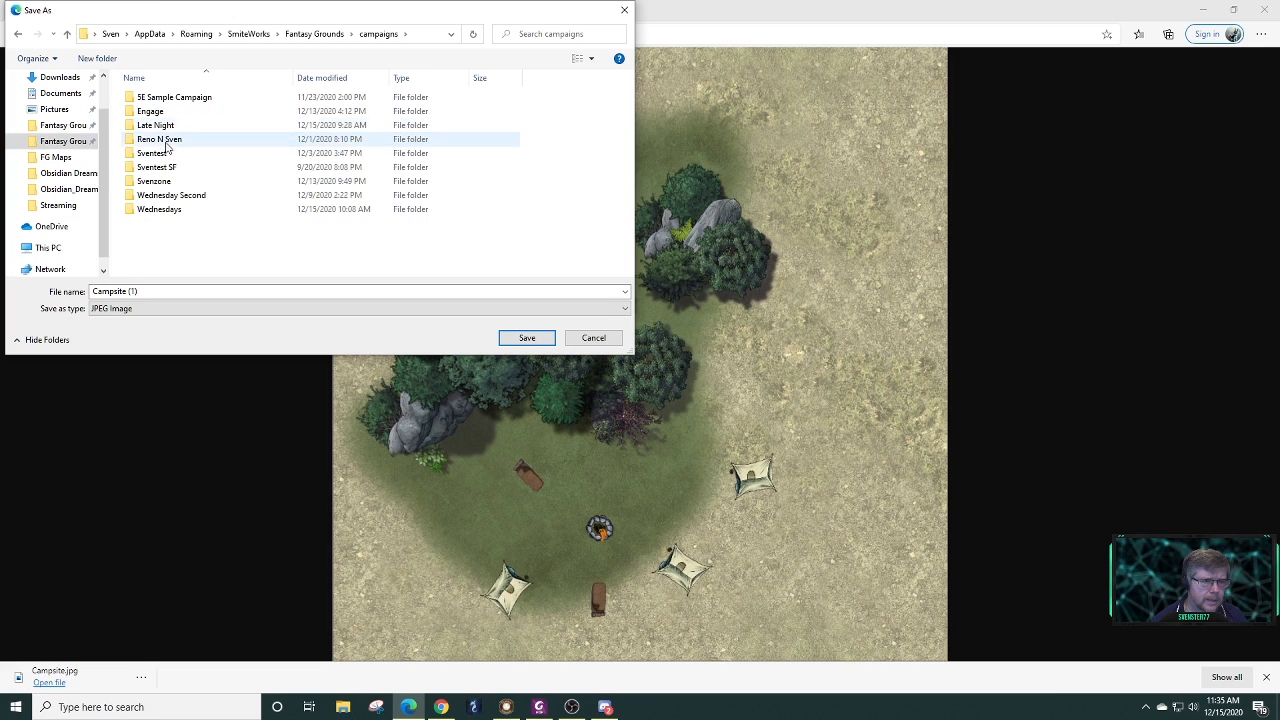
double_click(166, 211)
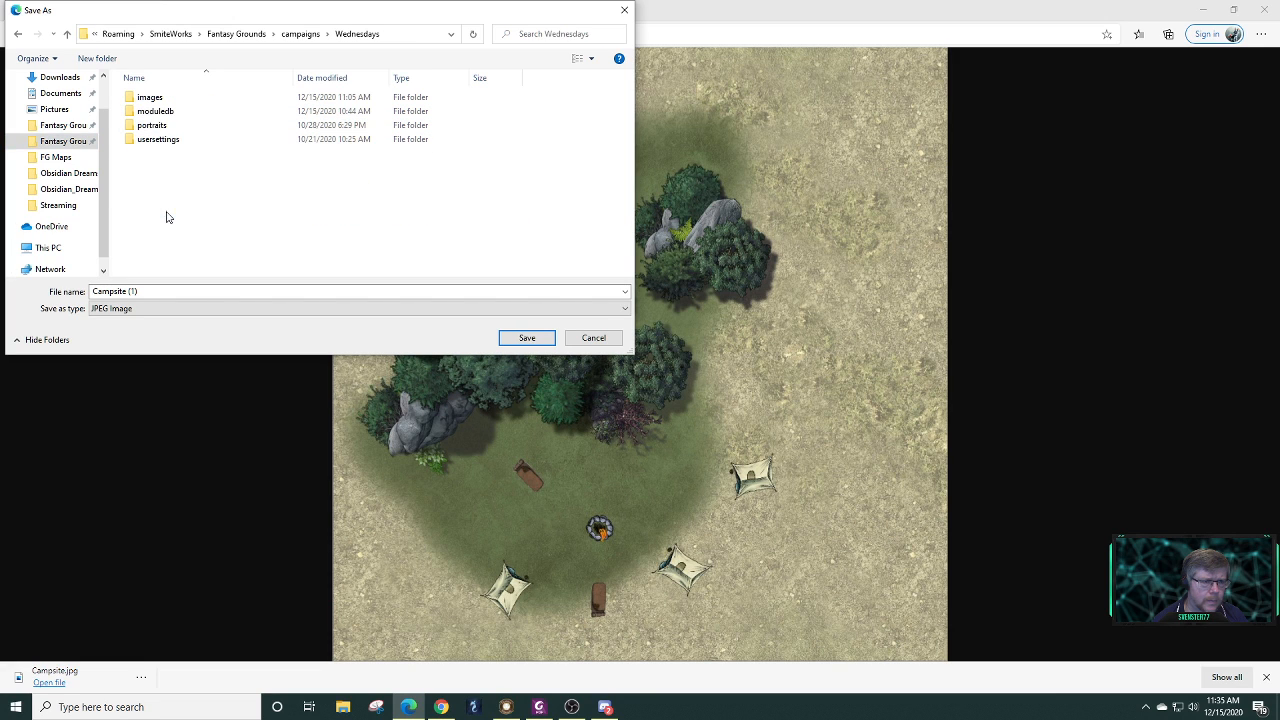
click(192, 290)
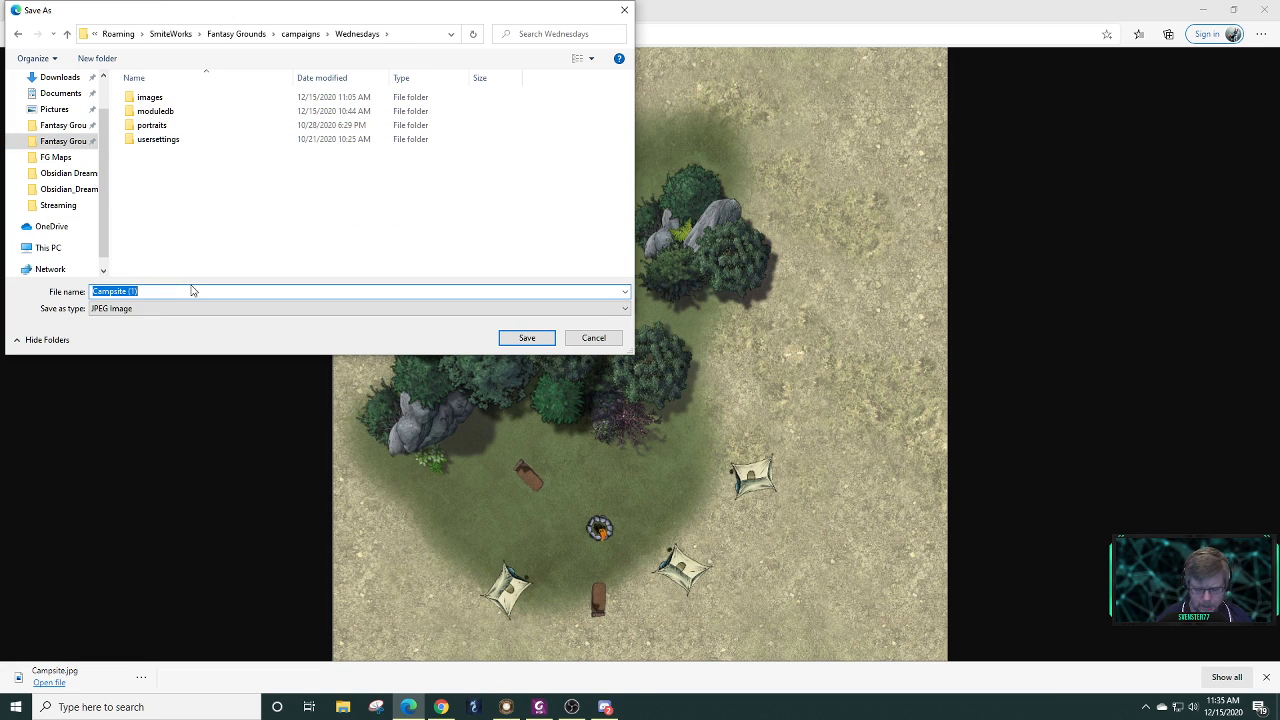
click(192, 290)
key(BackSpace)
key(BackSpace)
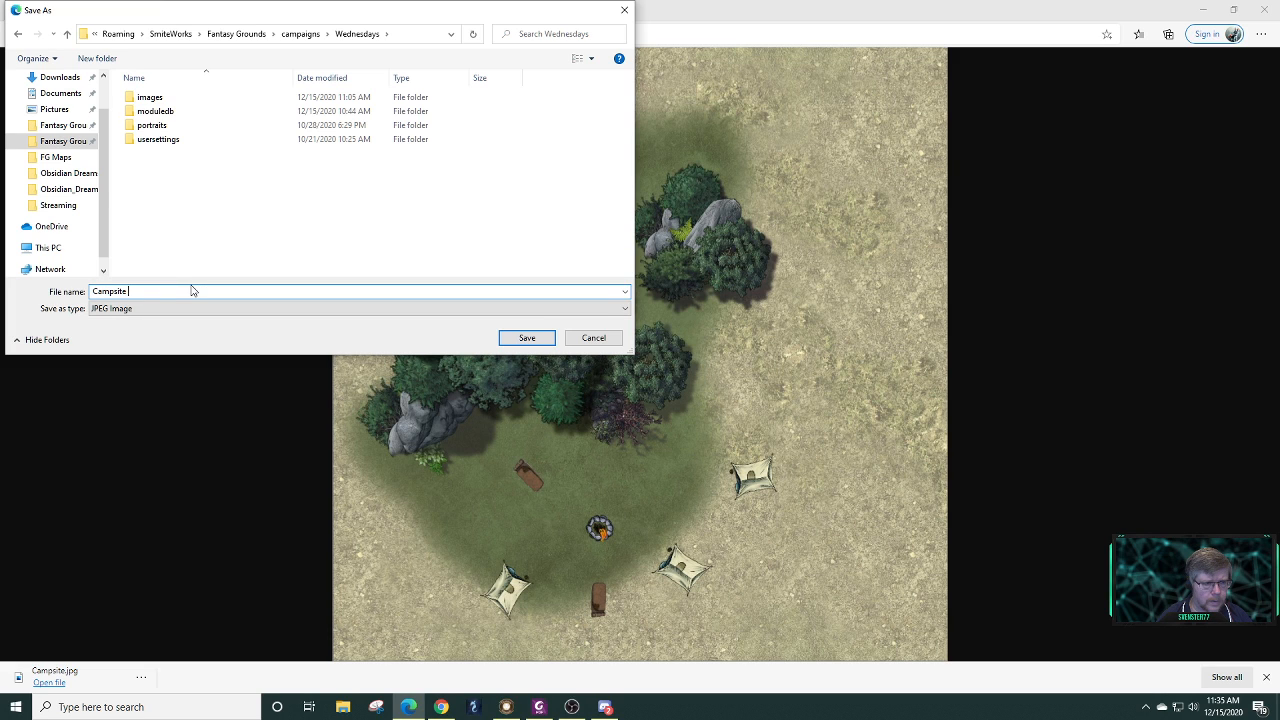
key(BackSpace)
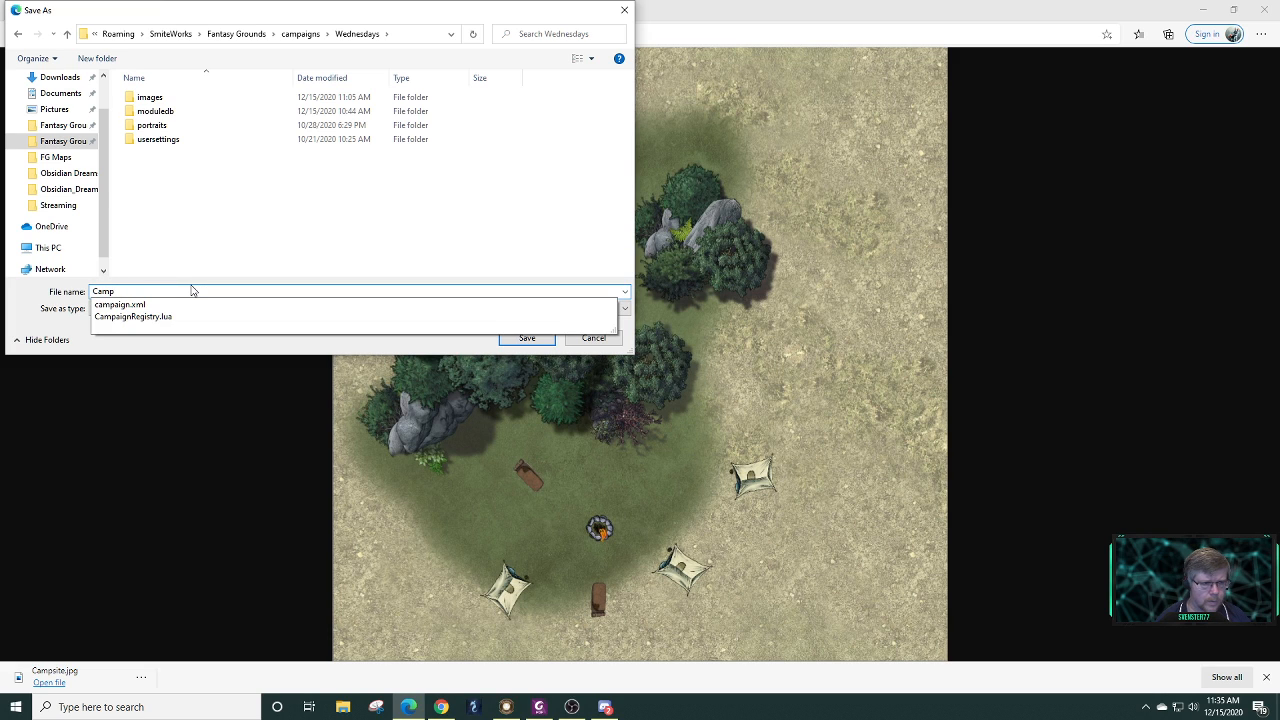
double_click(155, 101)
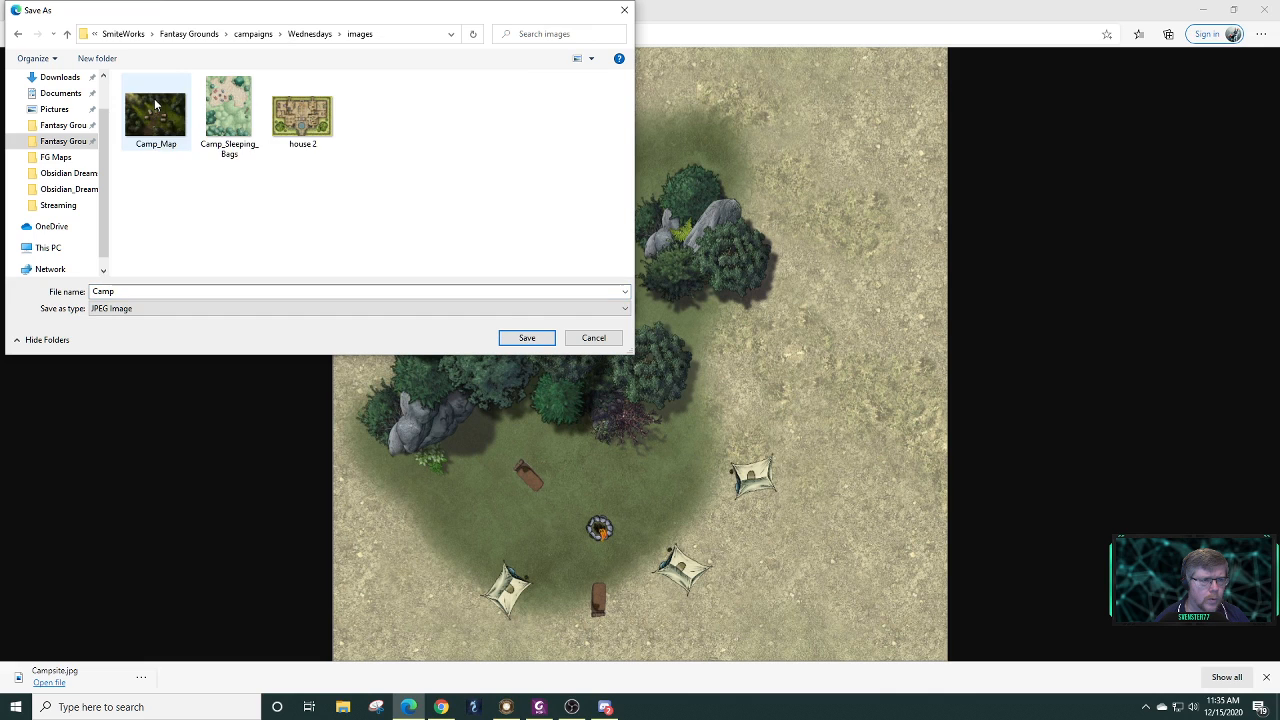
click(528, 339)
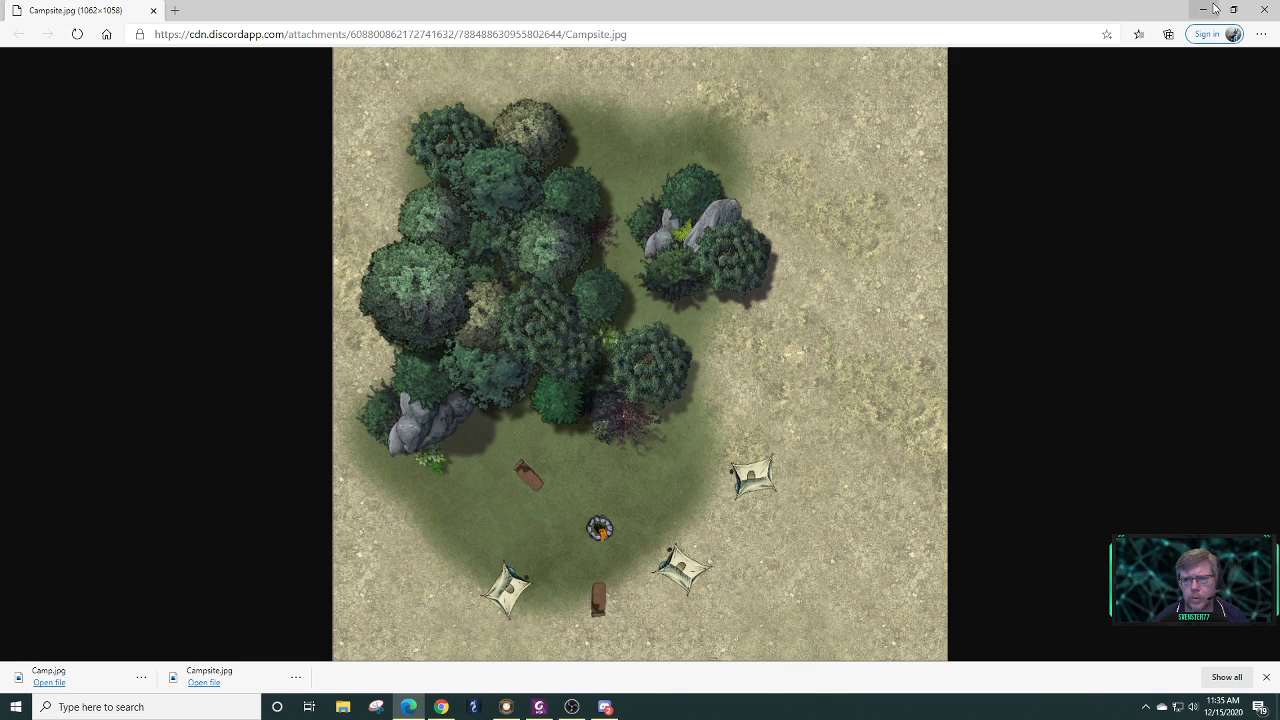
- Close the browser, minimise Discord, and return to the camp map in Fantasy Grounds
click(1264, 9)
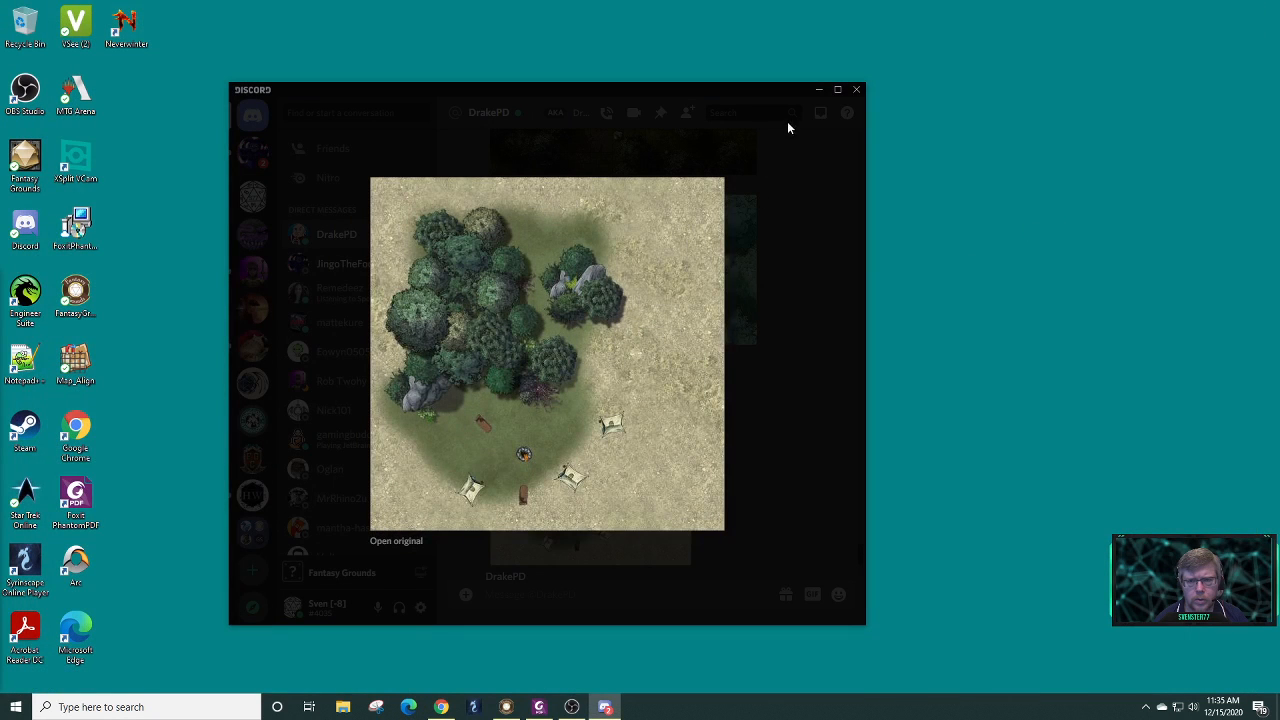
click(818, 93)
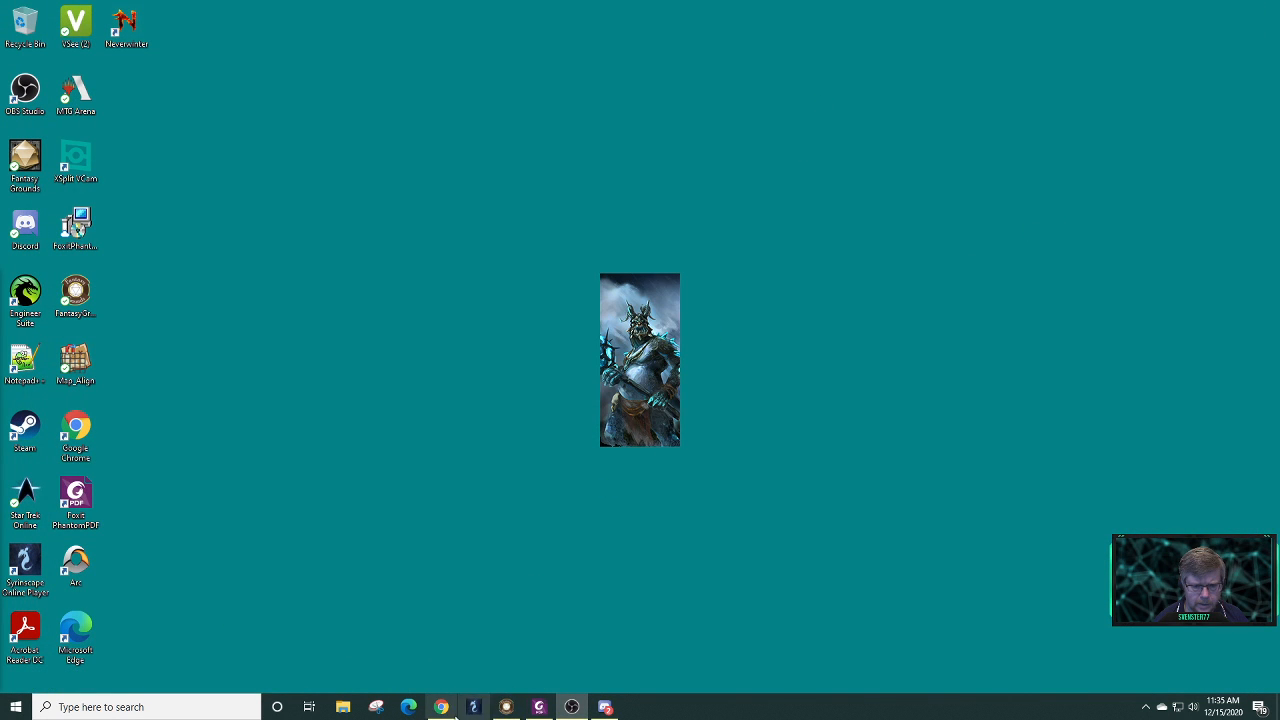
click(500, 709)
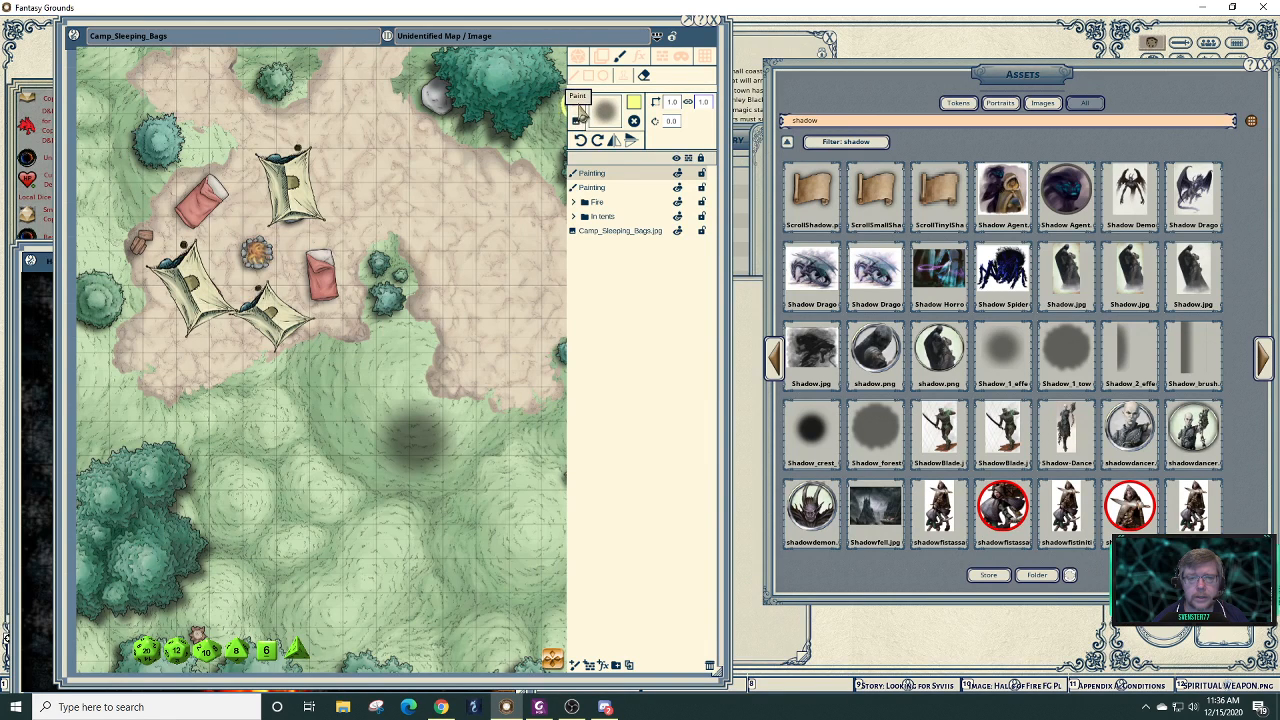
- Lower the pale yellow paint colour's alpha to 118, load the Shadow_forest image as paint, and apply the colour to it
click(608, 118)
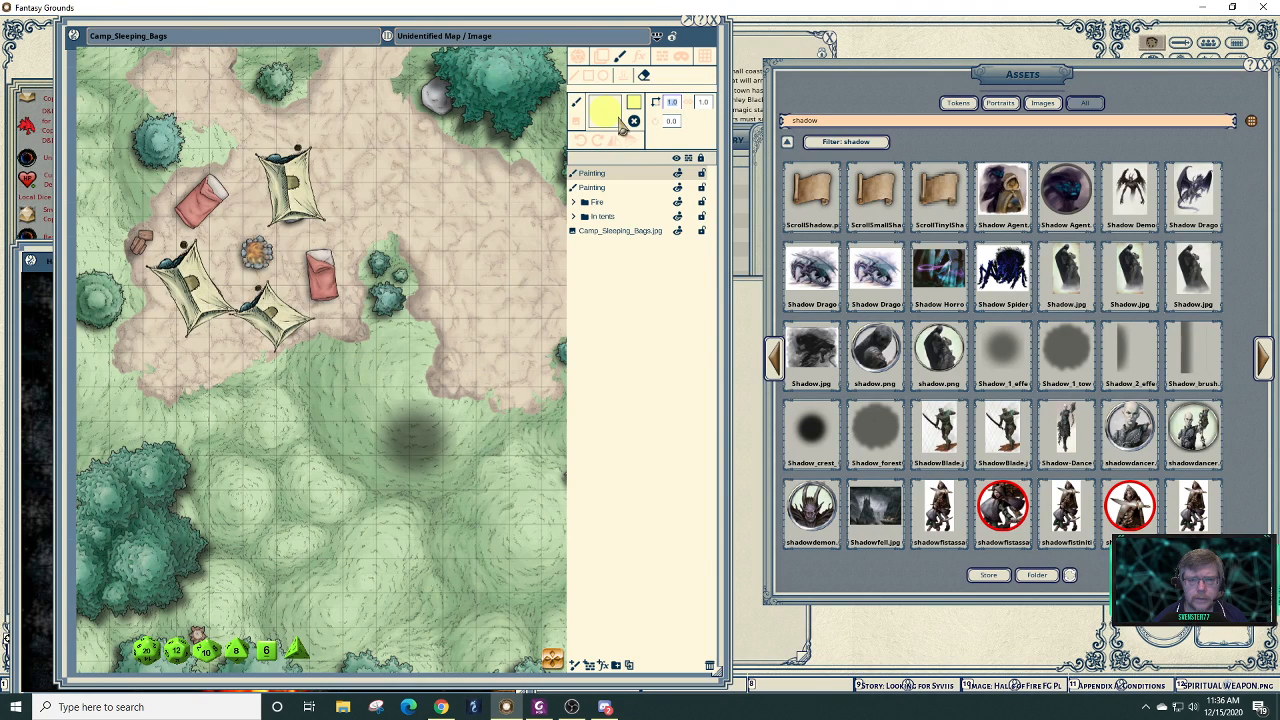
click(634, 104)
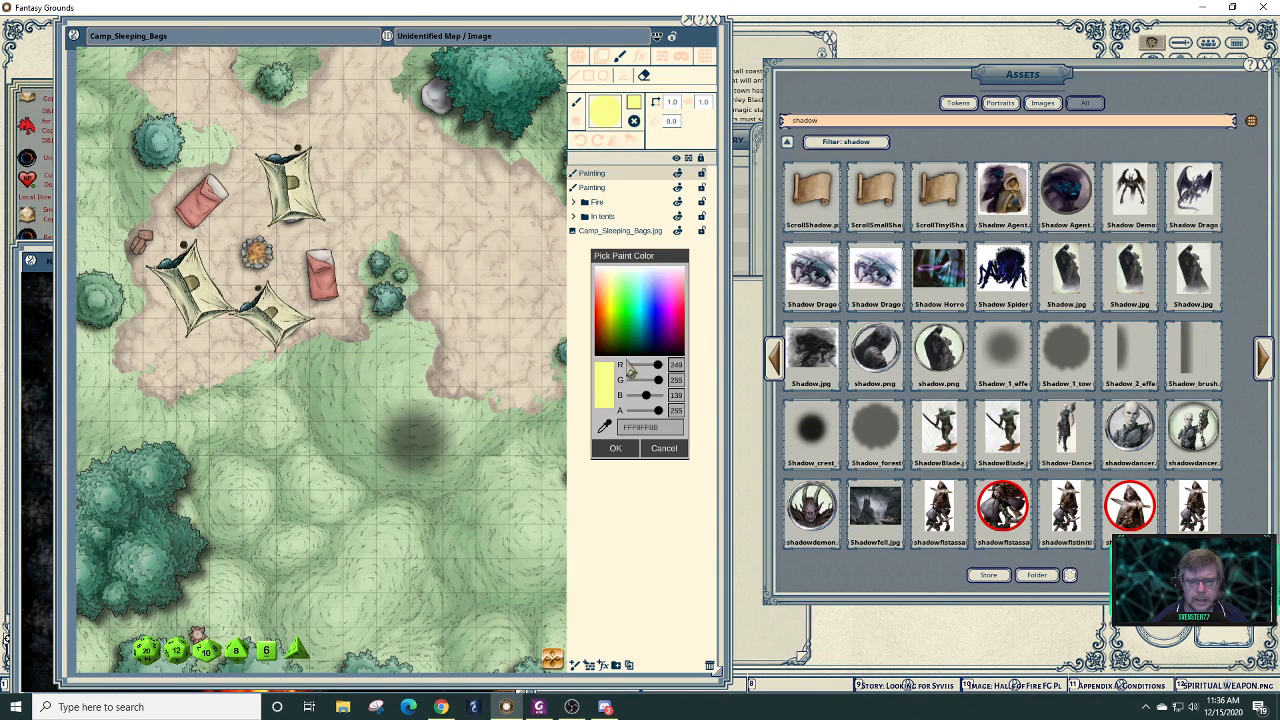
mouse_move(660, 418)
mouse_down()
mouse_move(633, 415)
mouse_move(645, 415)
mouse_up()
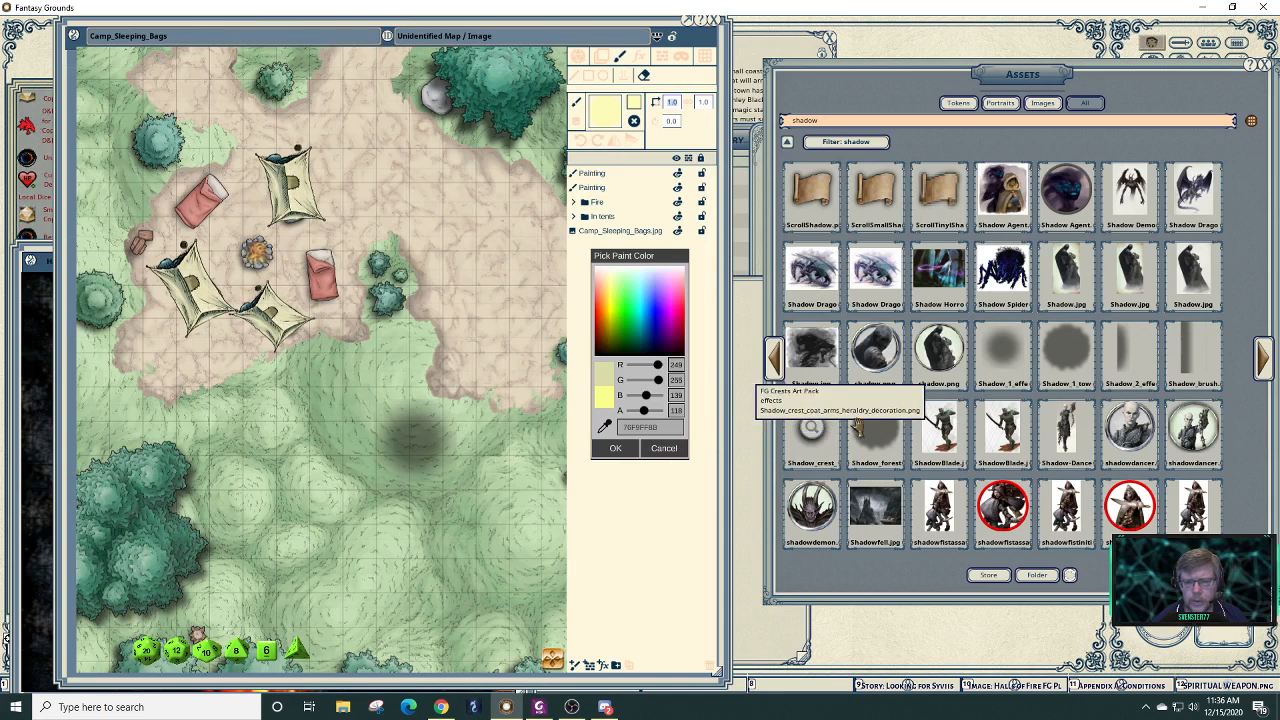
click(617, 125)
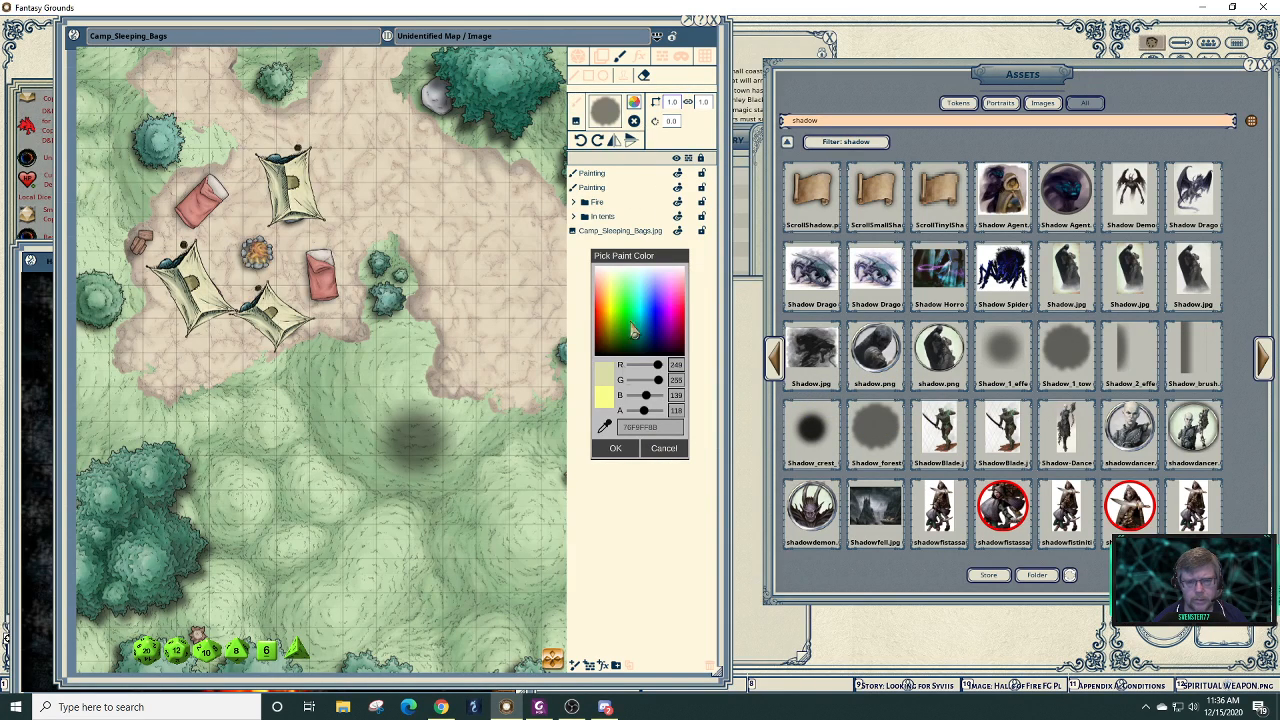
click(616, 448)
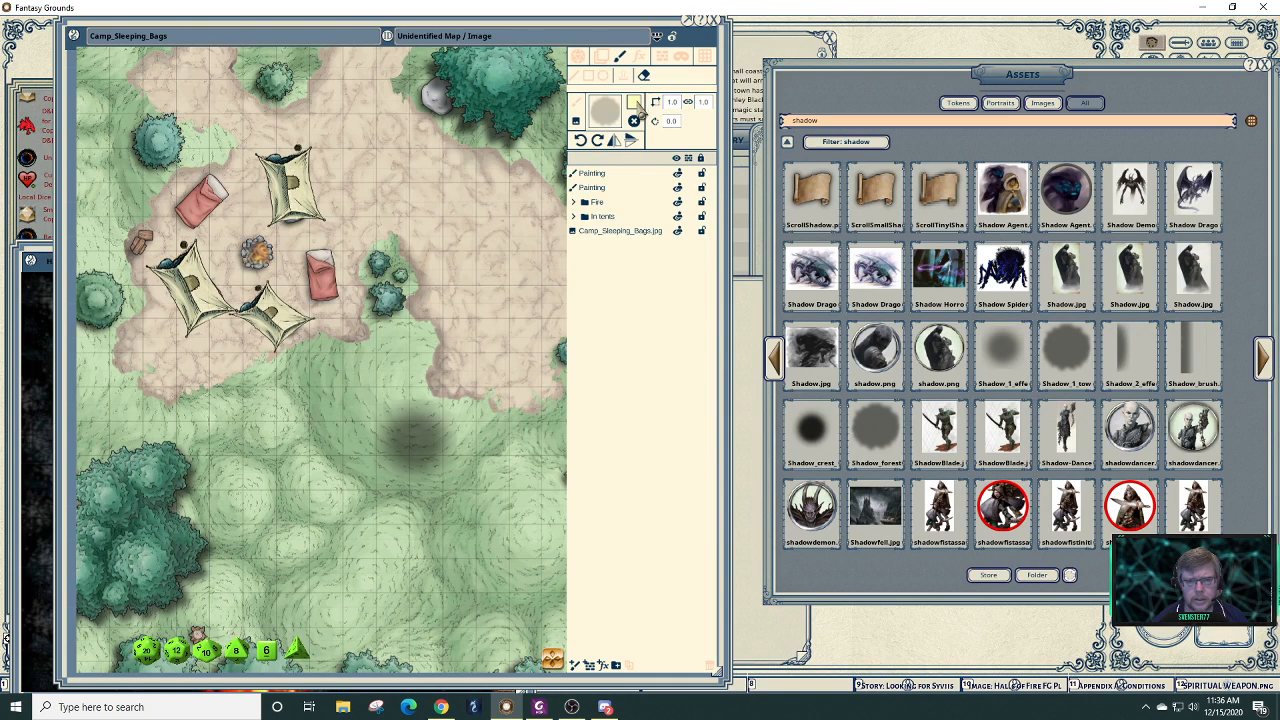
click(634, 103)
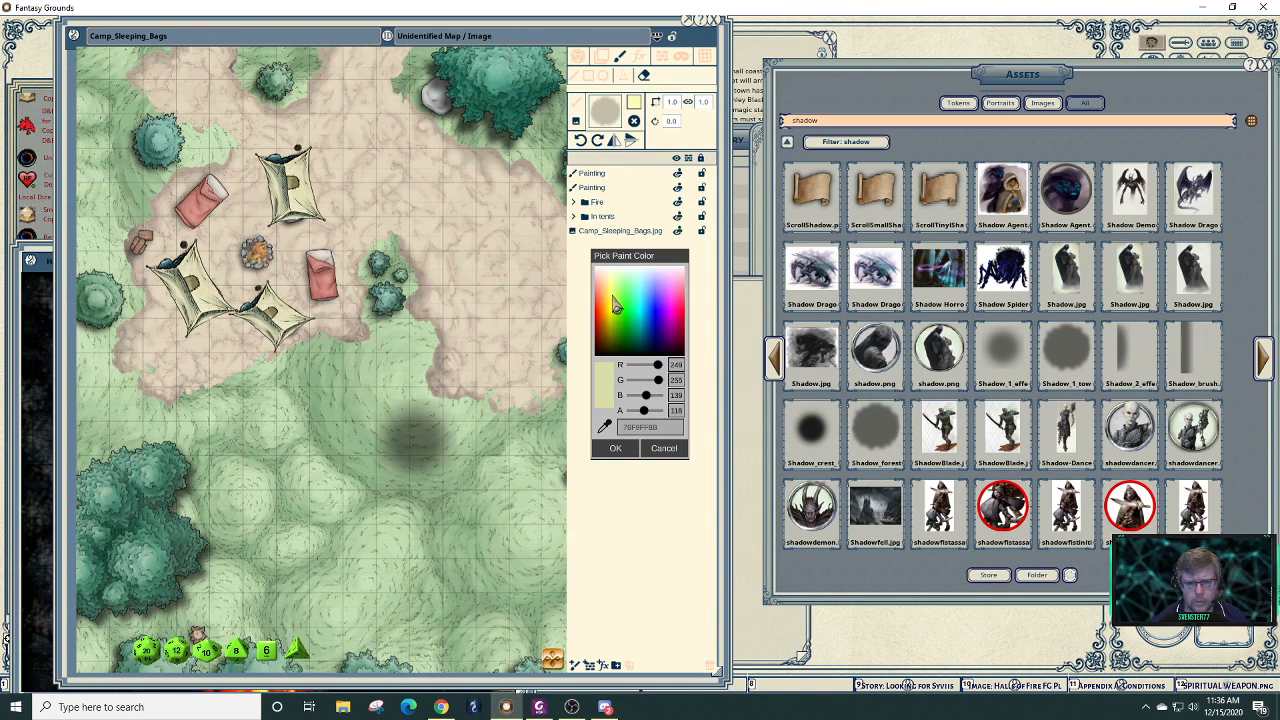
click(614, 312)
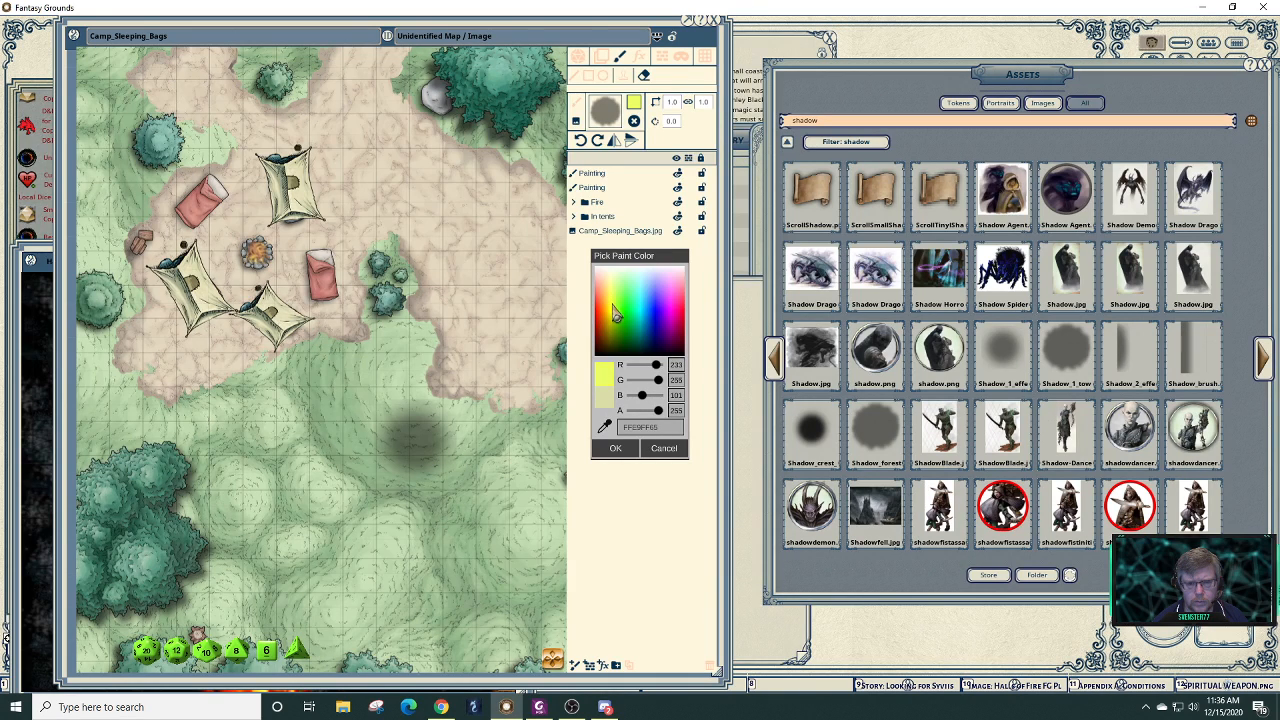
click(617, 316)
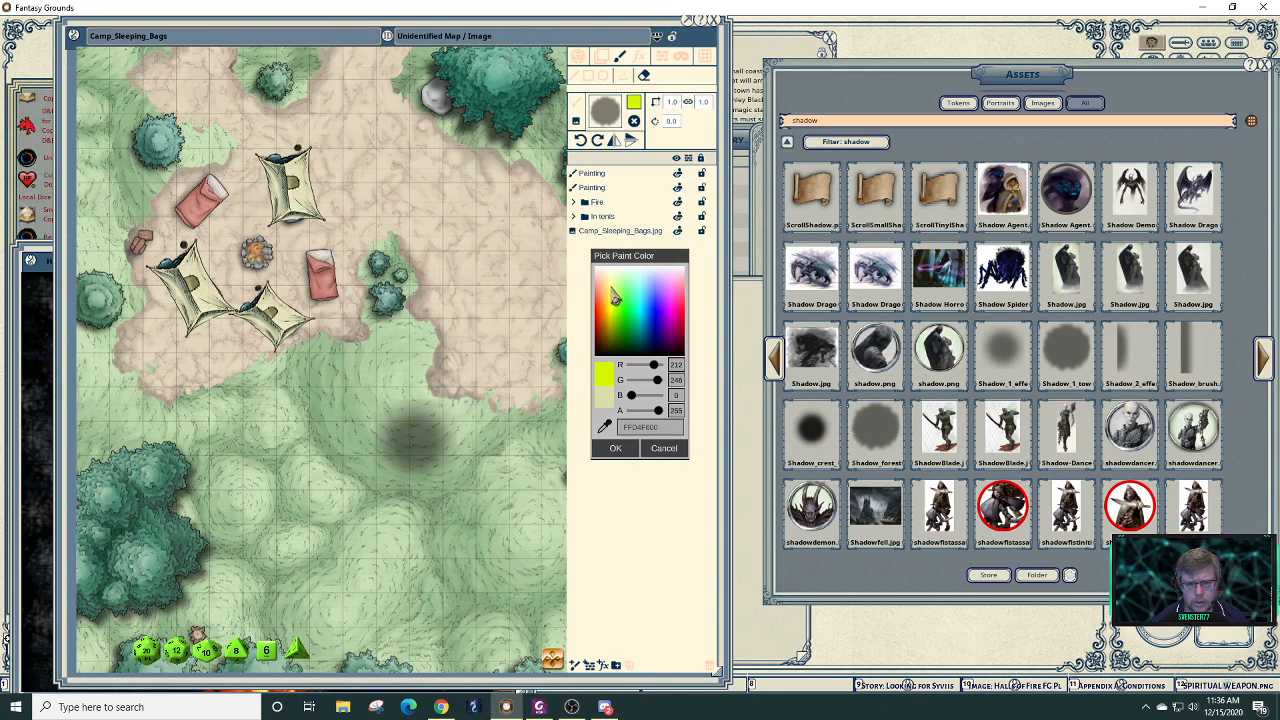
click(614, 291)
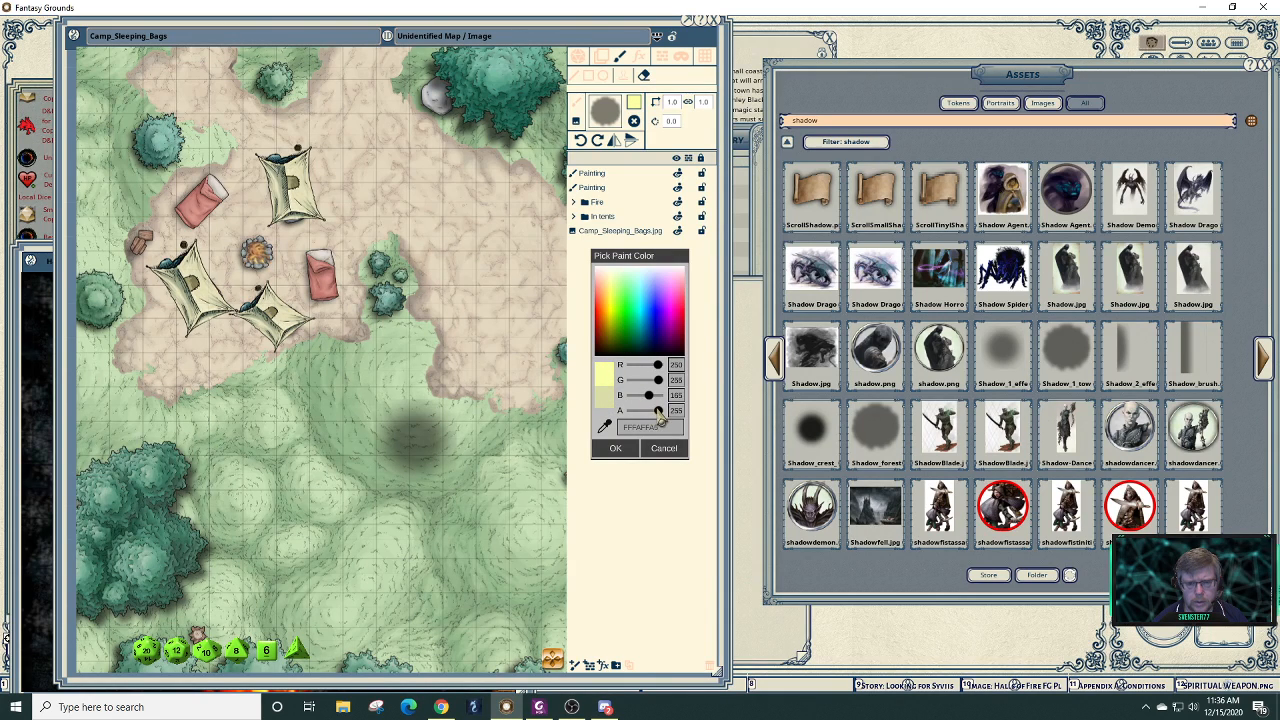
mouse_move(659, 413)
mouse_down()
mouse_move(633, 416)
mouse_move(650, 418)
mouse_up()
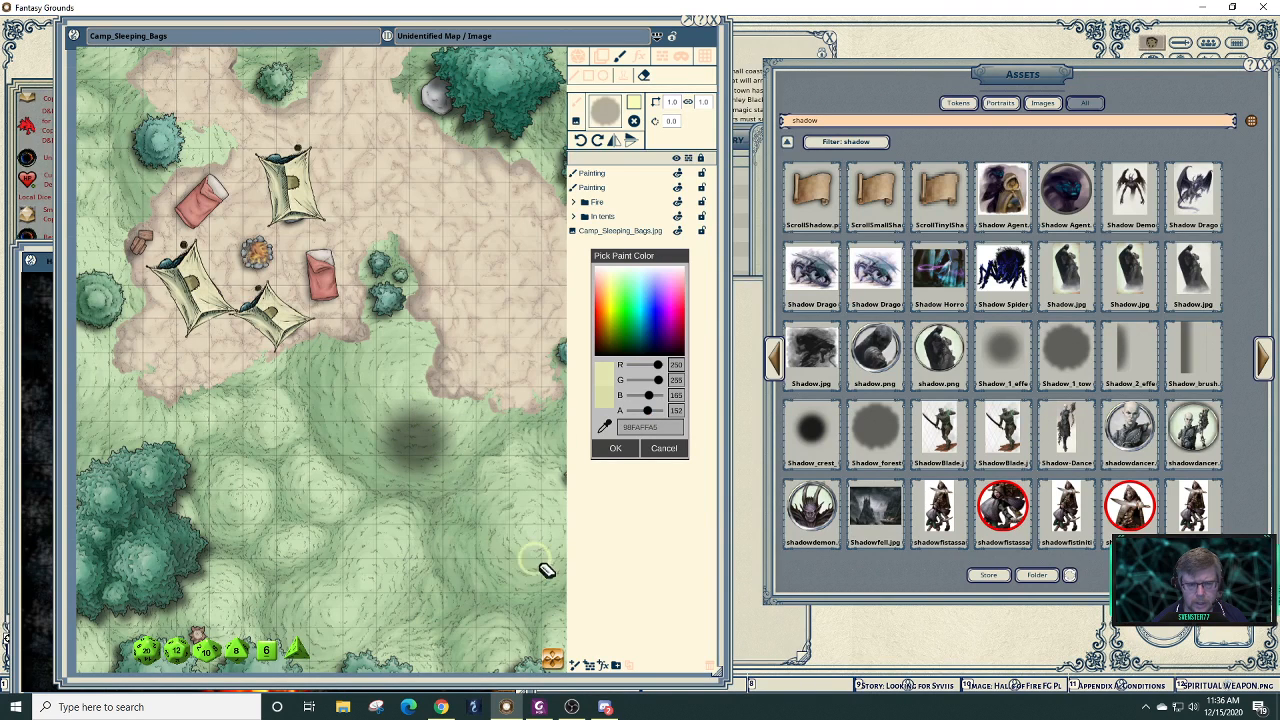
click(575, 75)
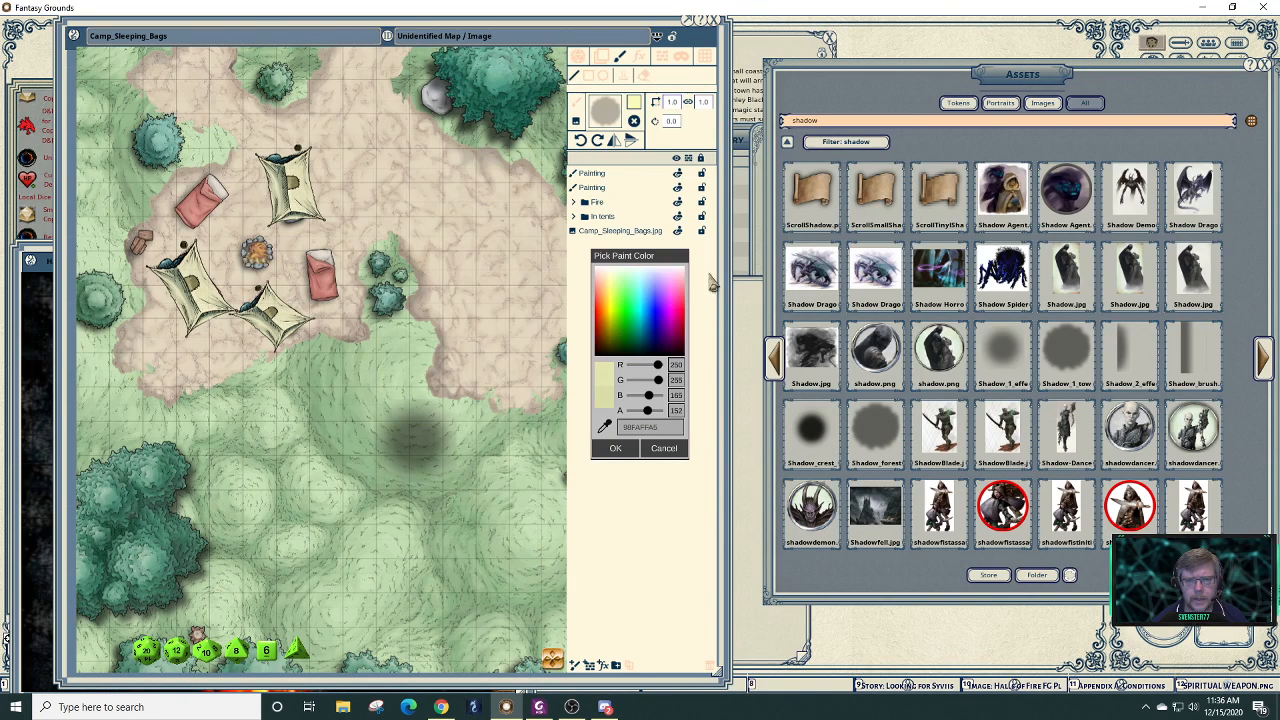
click(666, 448)
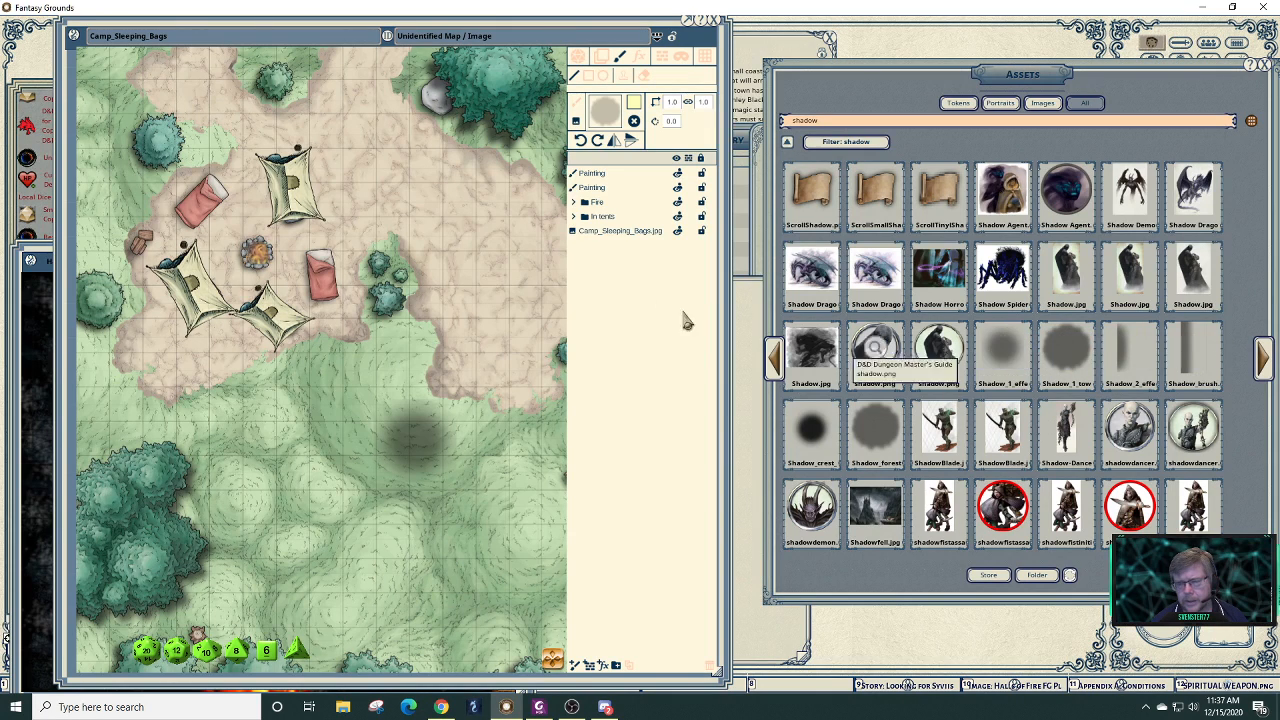
- Load a soft shadow asset as a placeable layer image and tint it yellow-green: red 219, green 255, blue 63, alpha 192
click(601, 57)
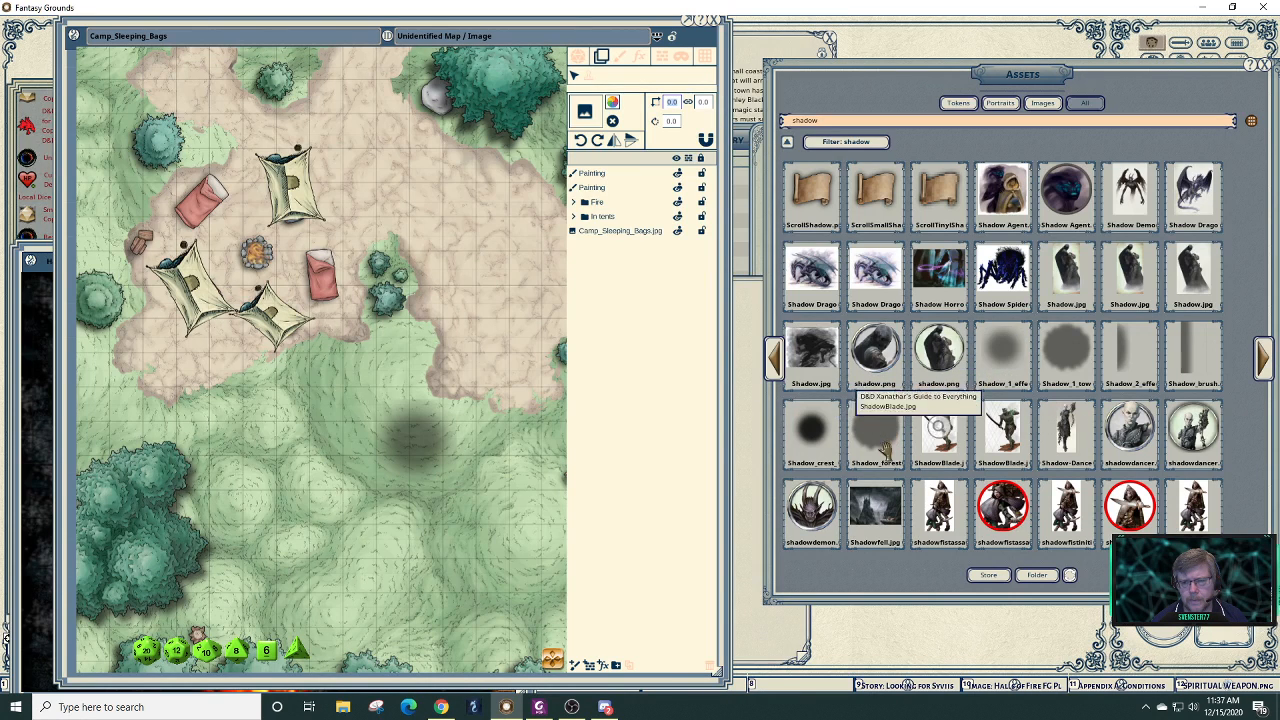
mouse_move(884, 437)
mouse_down()
mouse_move(616, 140)
mouse_move(572, 111)
mouse_move(588, 115)
mouse_up()
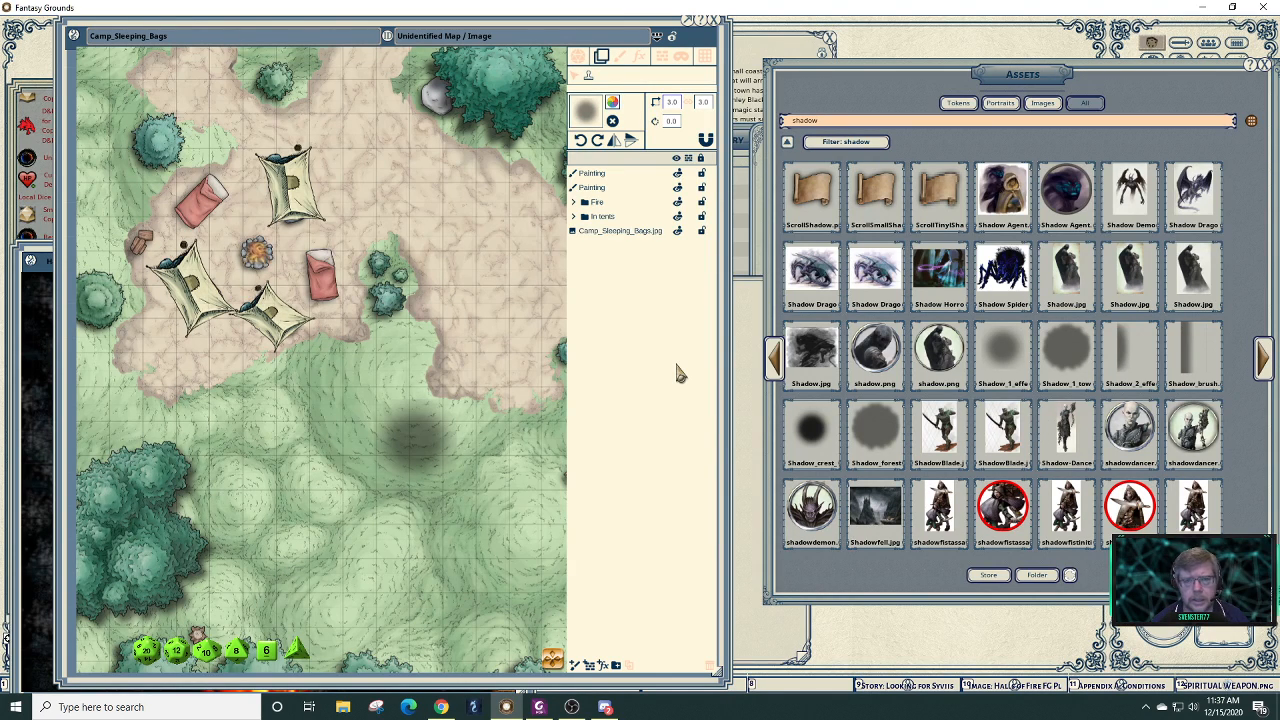
click(612, 102)
click(614, 298)
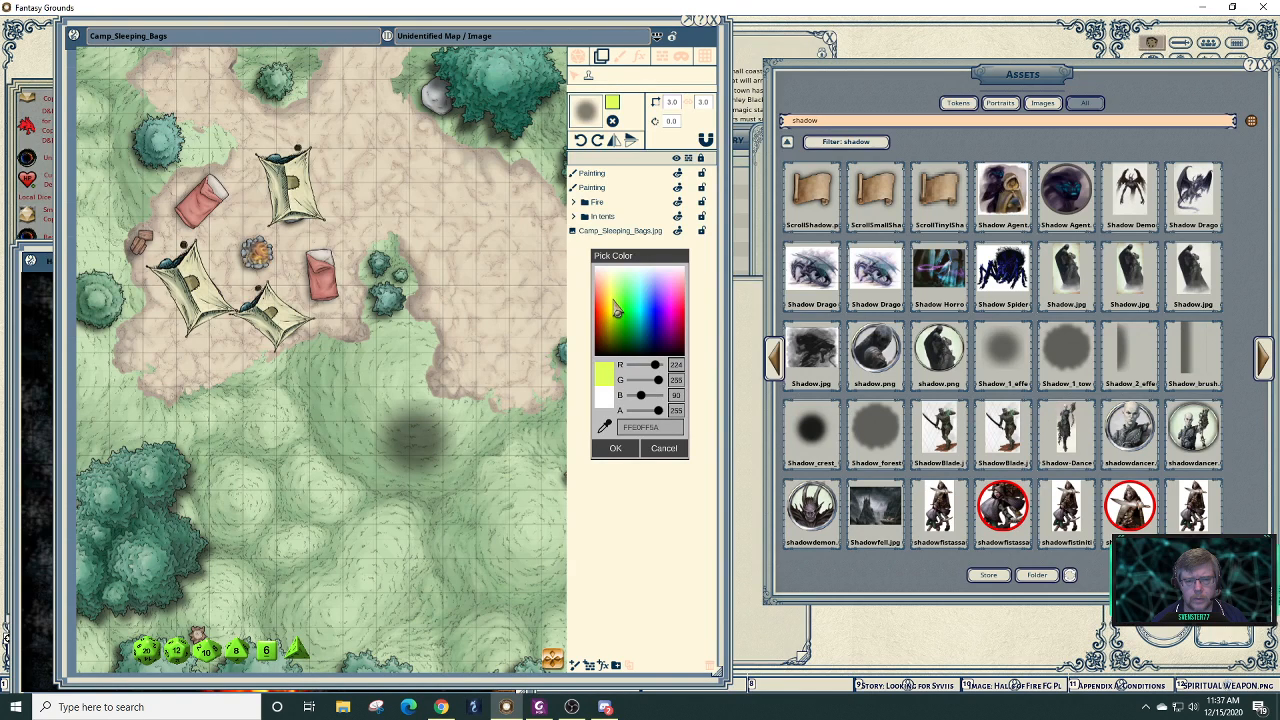
click(617, 311)
mouse_move(659, 416)
mouse_down()
mouse_move(632, 418)
mouse_move(657, 418)
mouse_up()
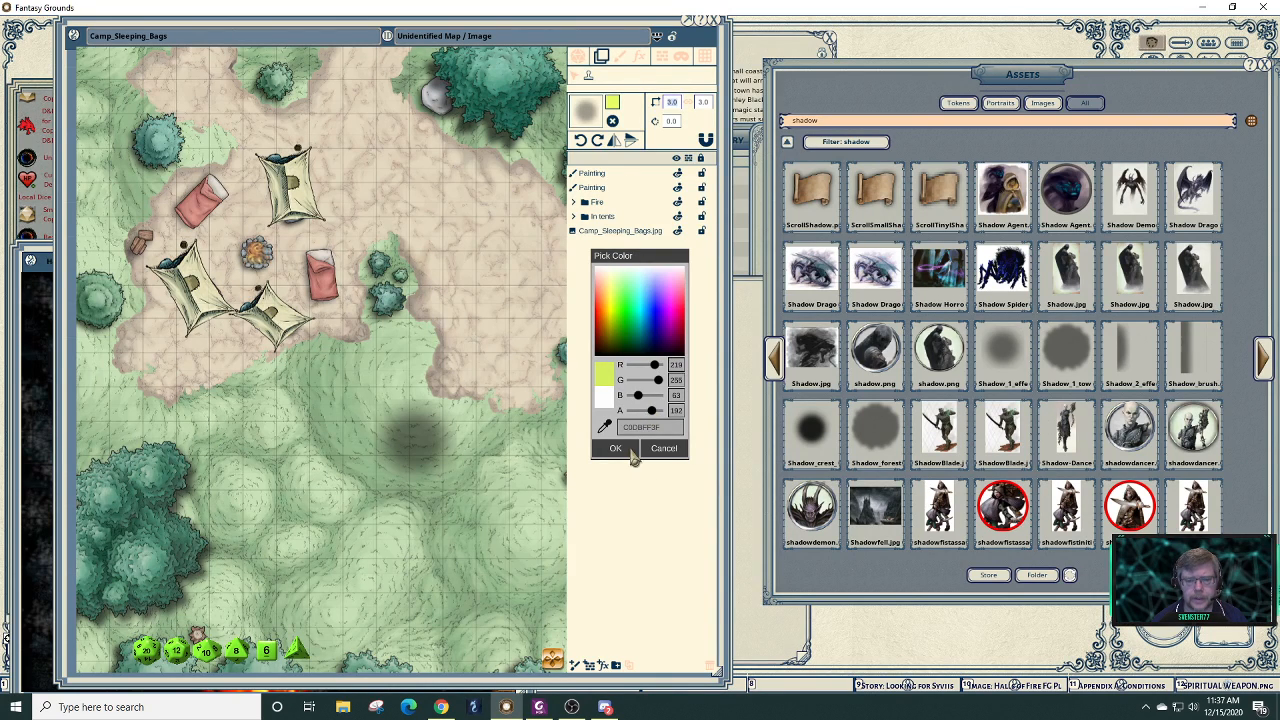
click(634, 450)
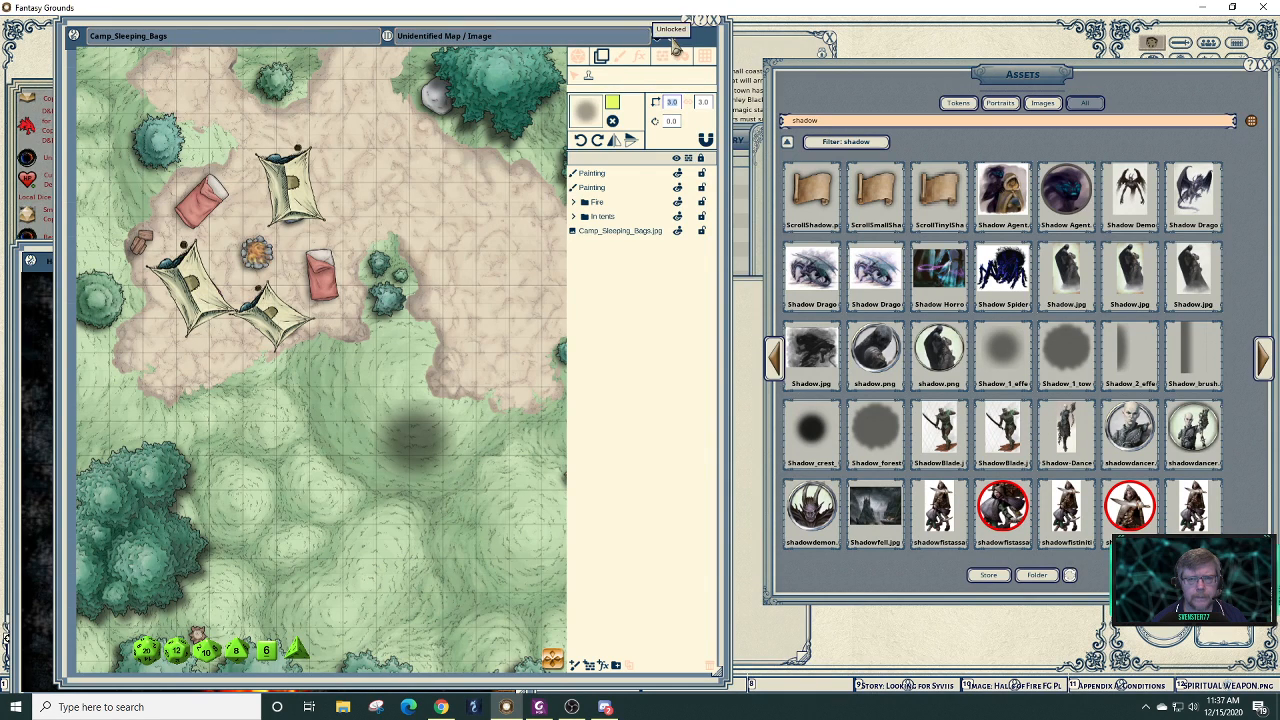
- Lock the Camp_Sleeping_Bags map and close it
click(670, 37)
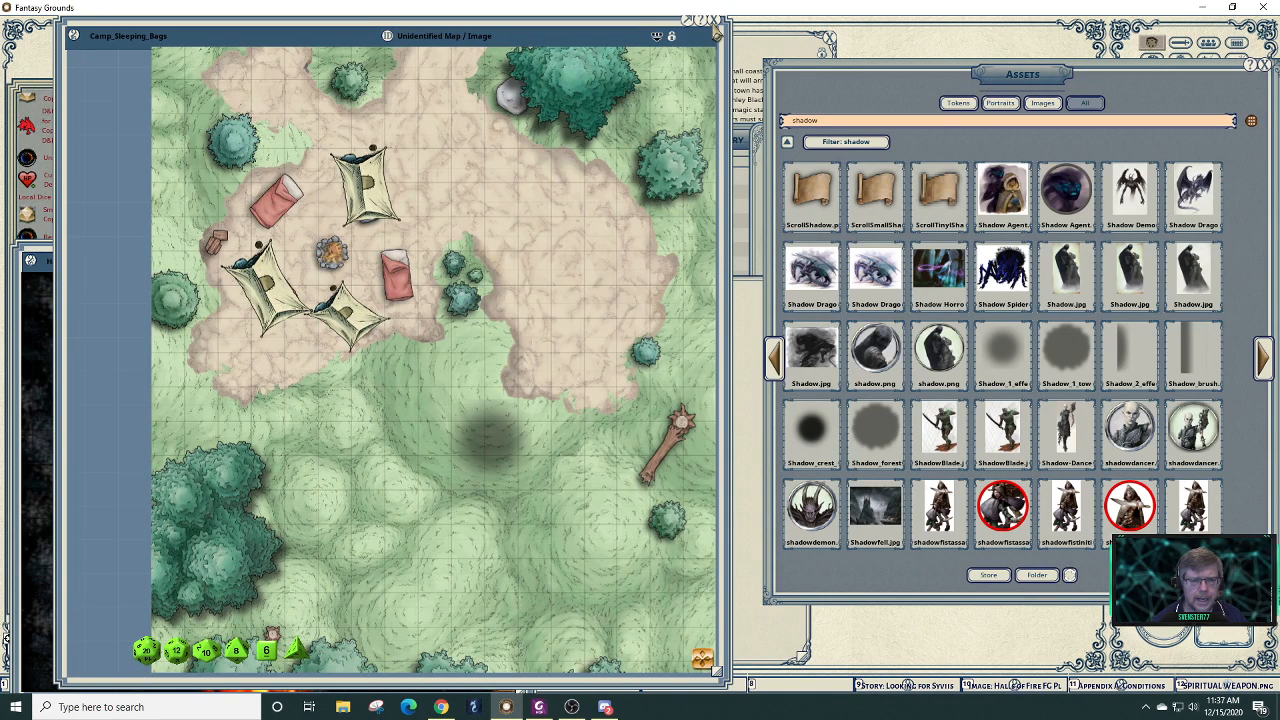
click(716, 31)
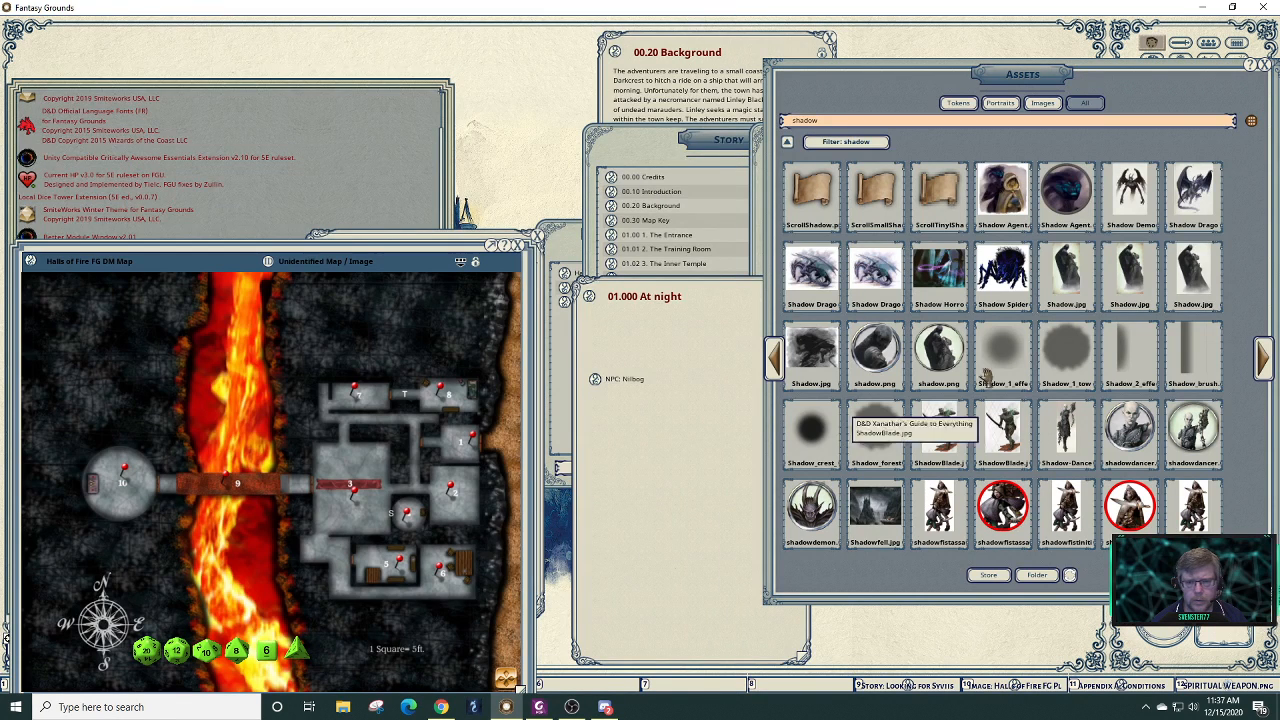
- Search the assets for camp, create an image record from Camp.jpg, and fit its smaller map window beside the assets
click(895, 124)
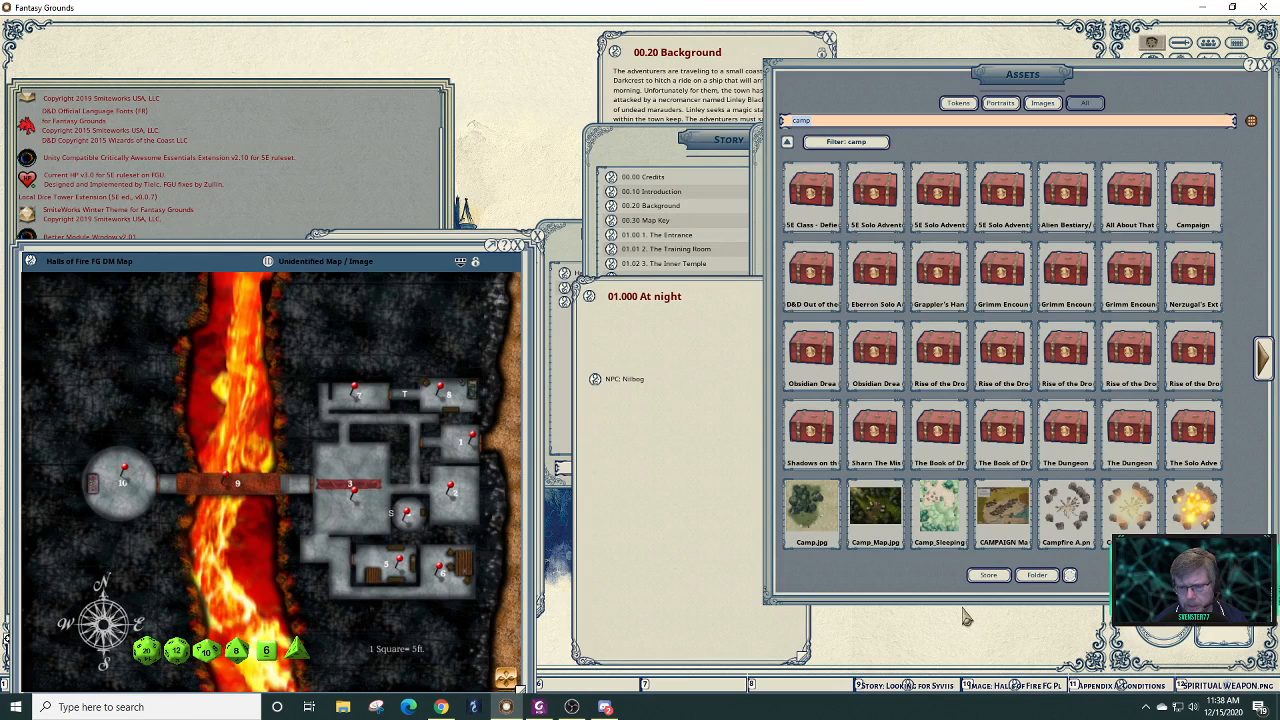
click(809, 506)
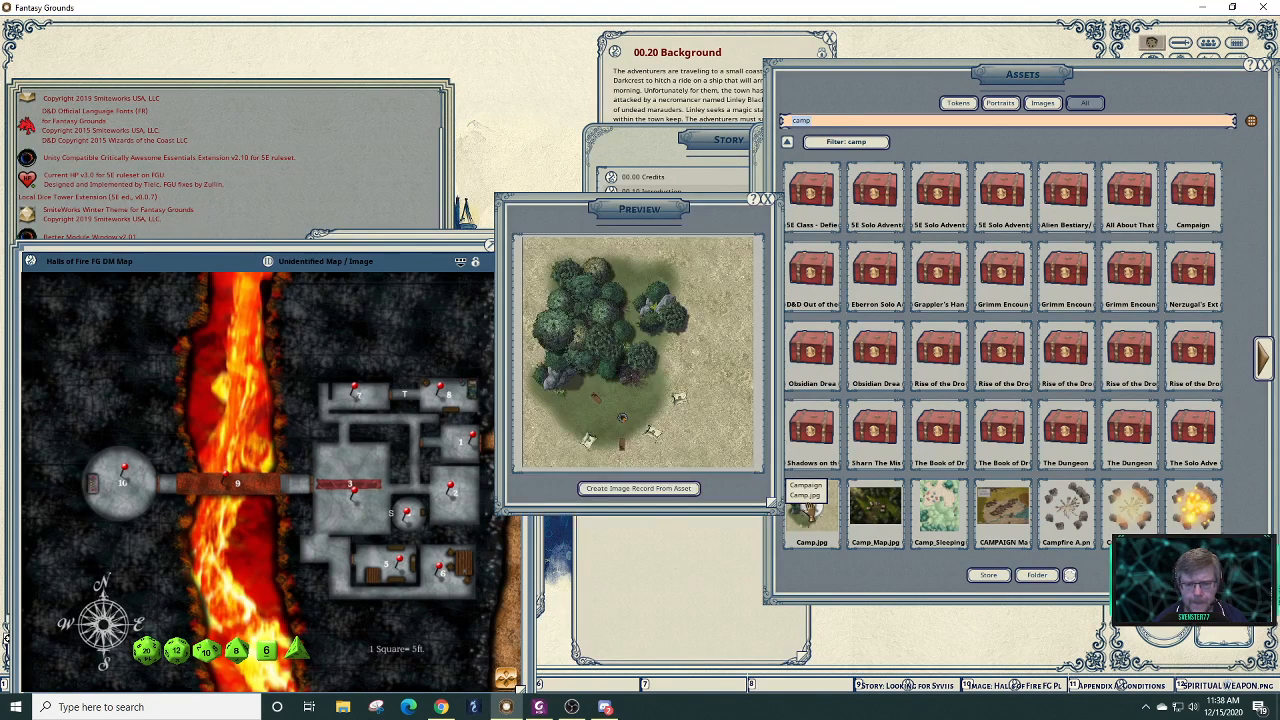
click(666, 489)
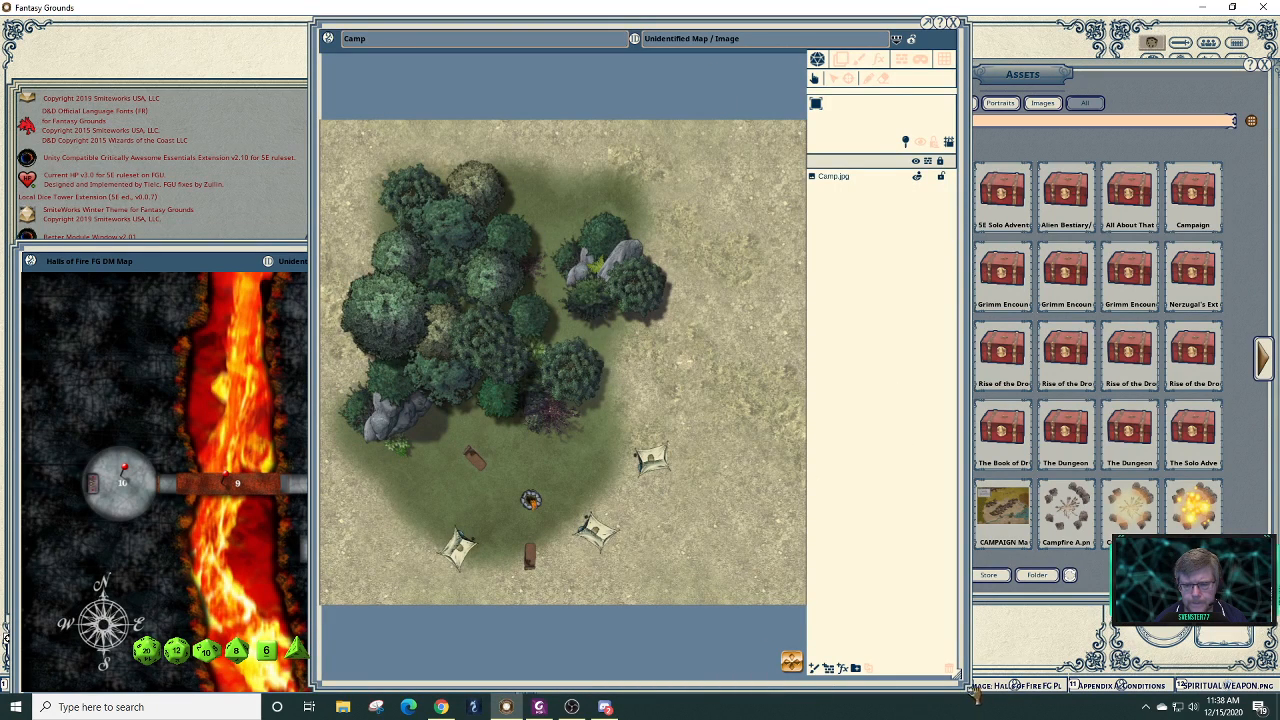
drag(970, 690, 872, 567)
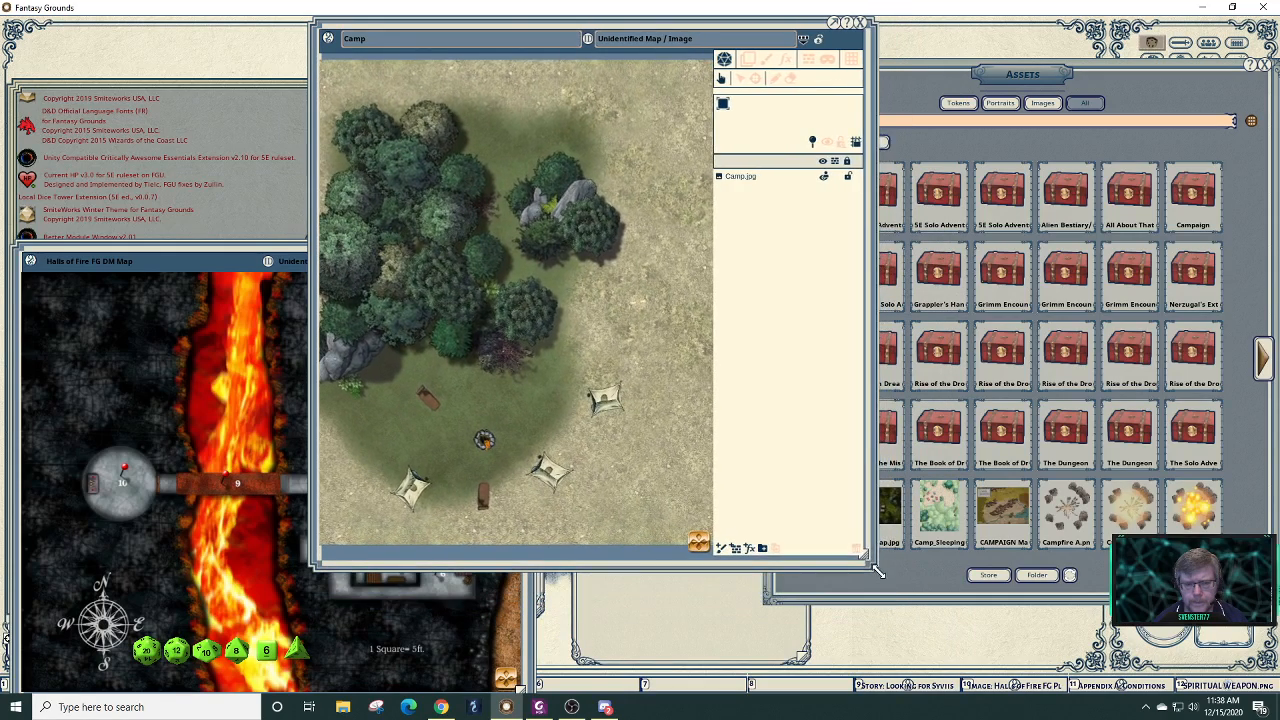
drag(528, 33, 383, 106)
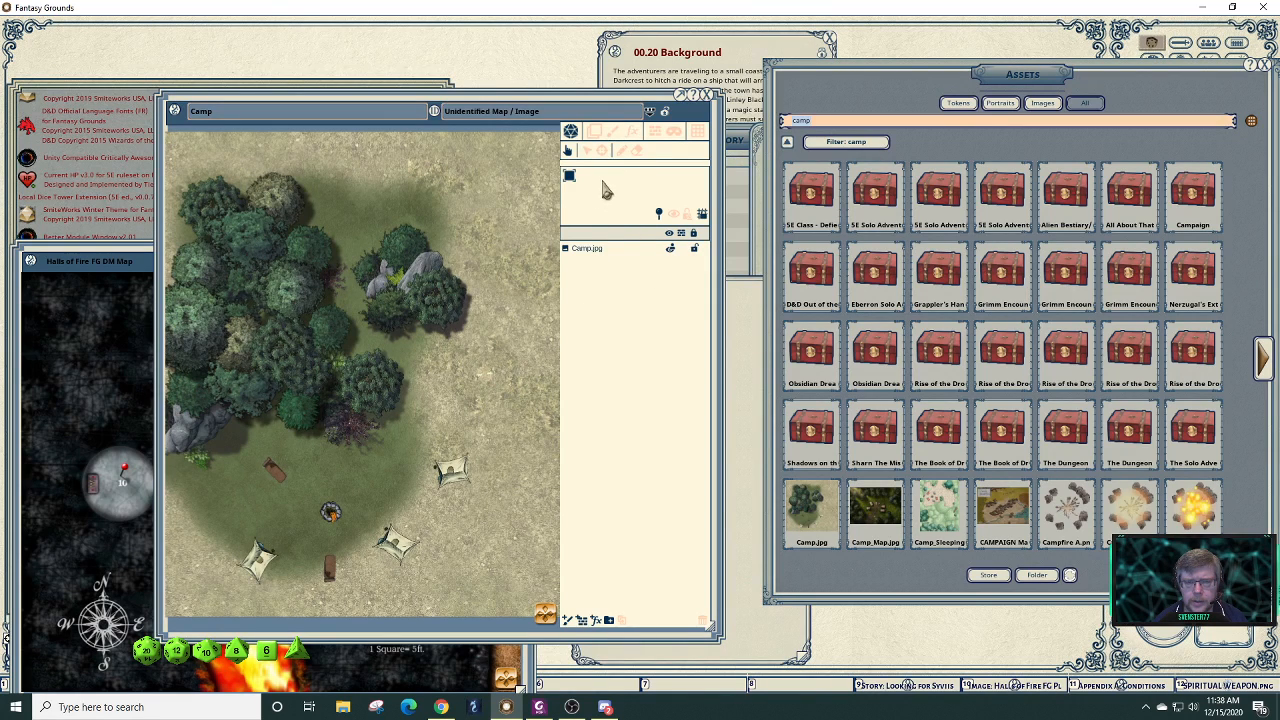
- Switch the Camp map to its paint tools and search the assets for effect
click(613, 133)
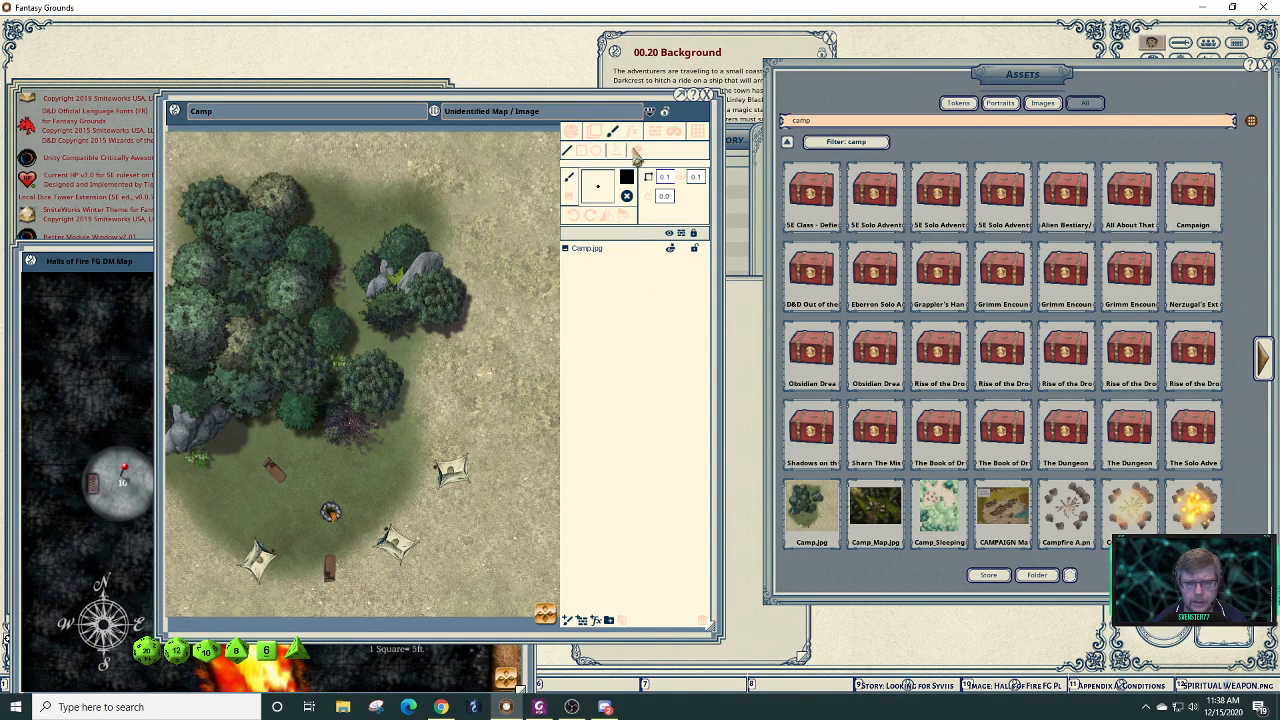
click(935, 121)
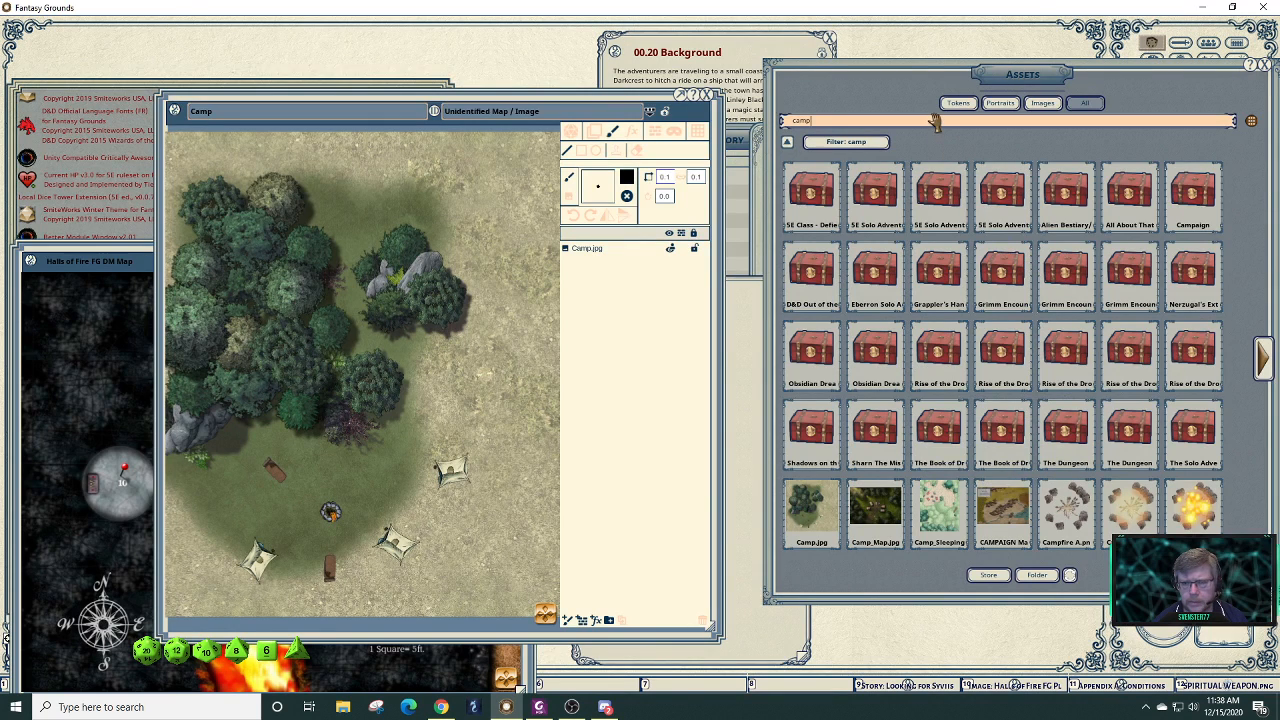
key(BackSpace)
key(BackSpace)
key(BackSpace)
key(BackSpace)
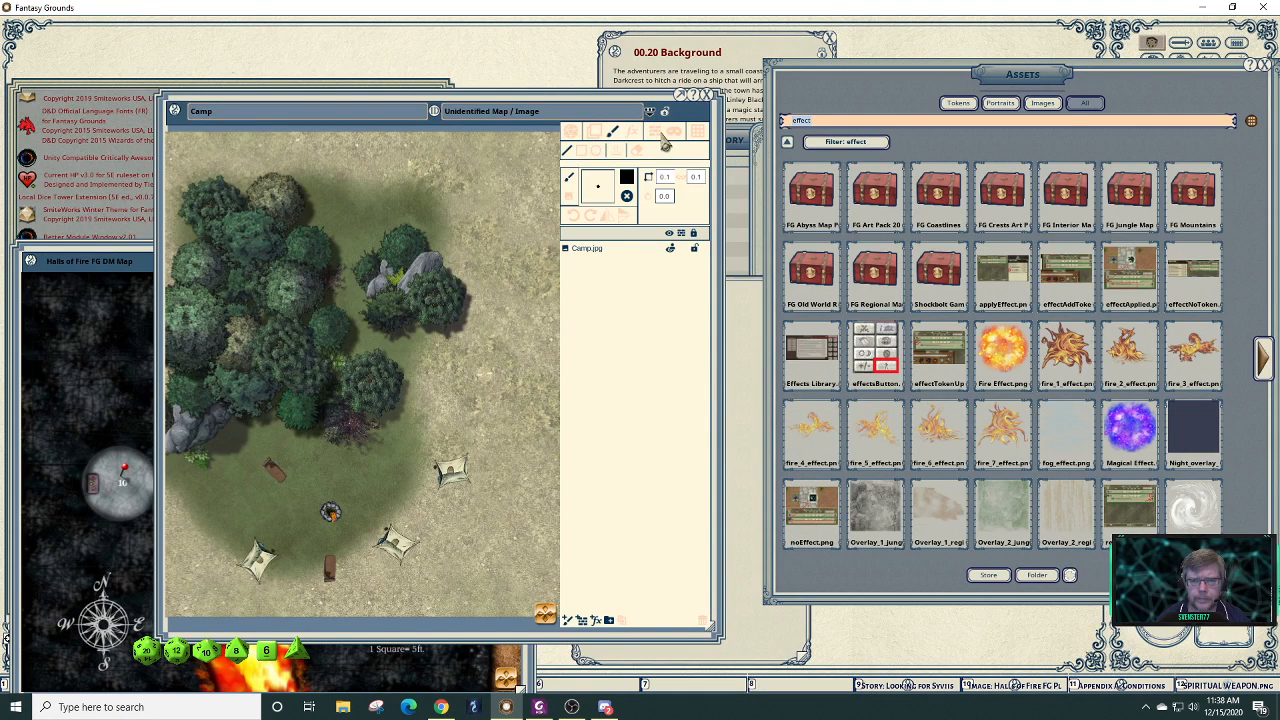
- Show the grid on the Camp map and set its cell size to 30
click(697, 131)
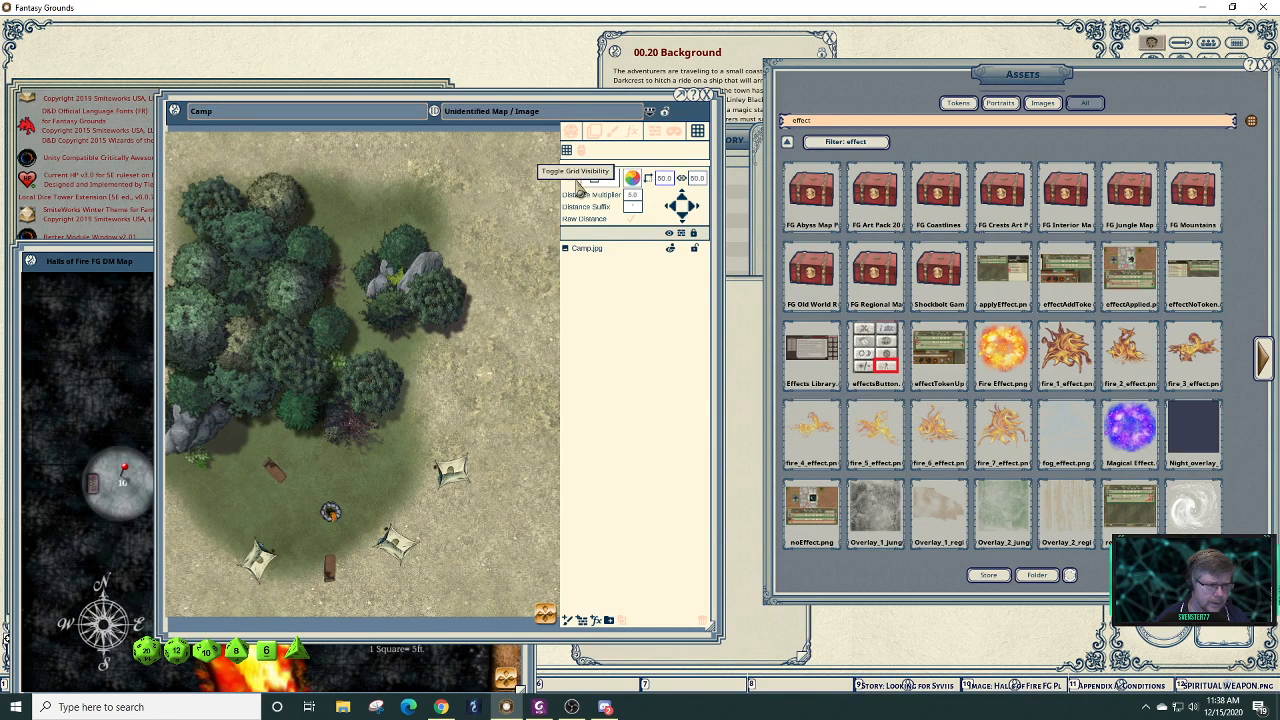
scroll(380, 445, up, 3)
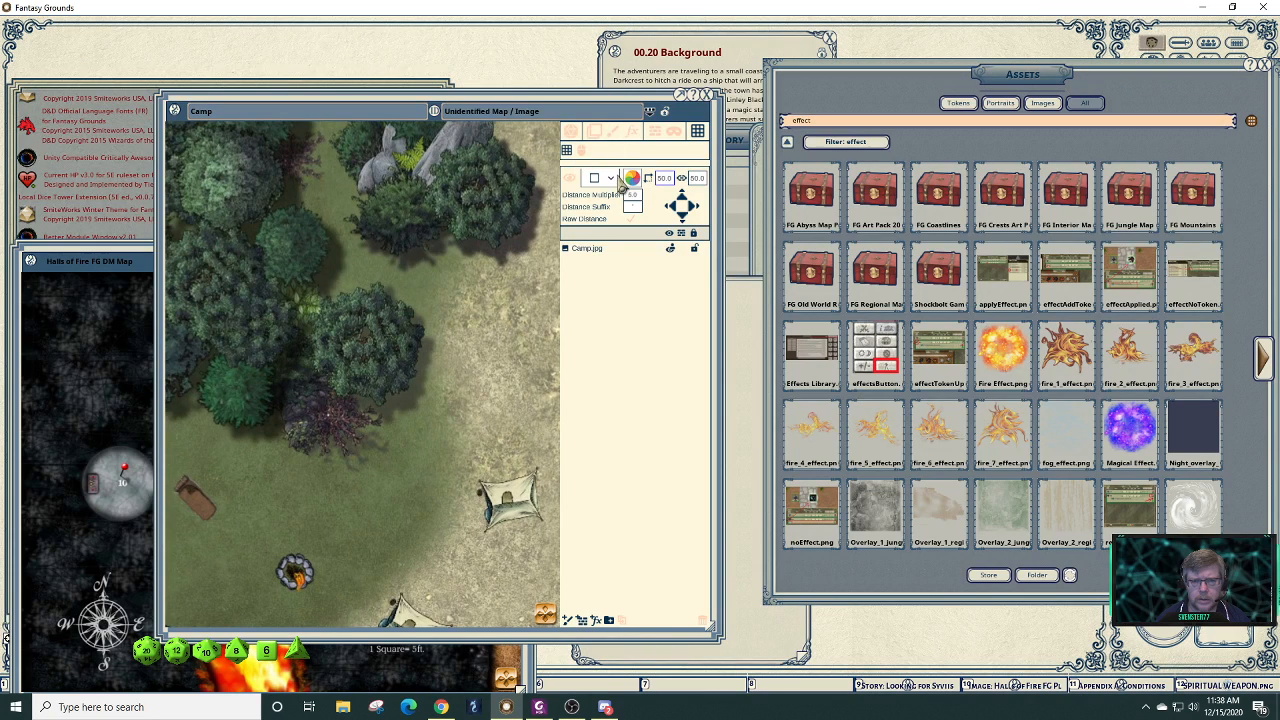
click(574, 184)
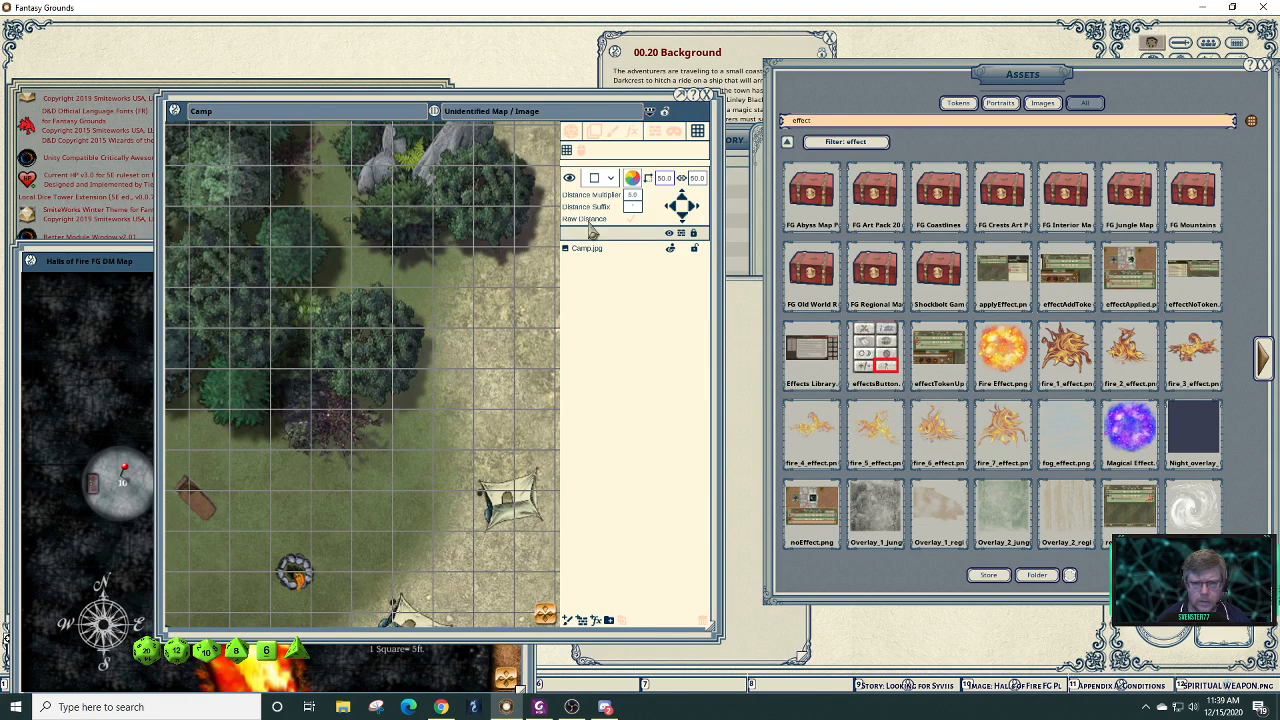
click(664, 179)
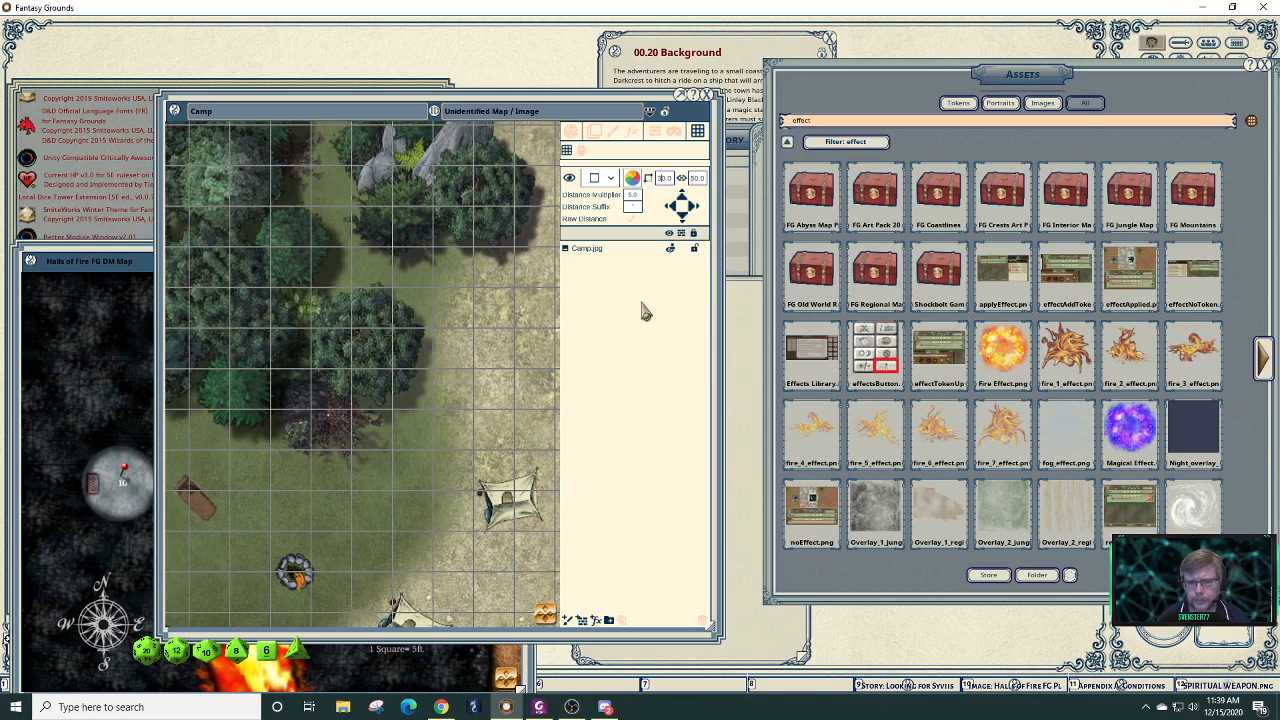
key(Return)
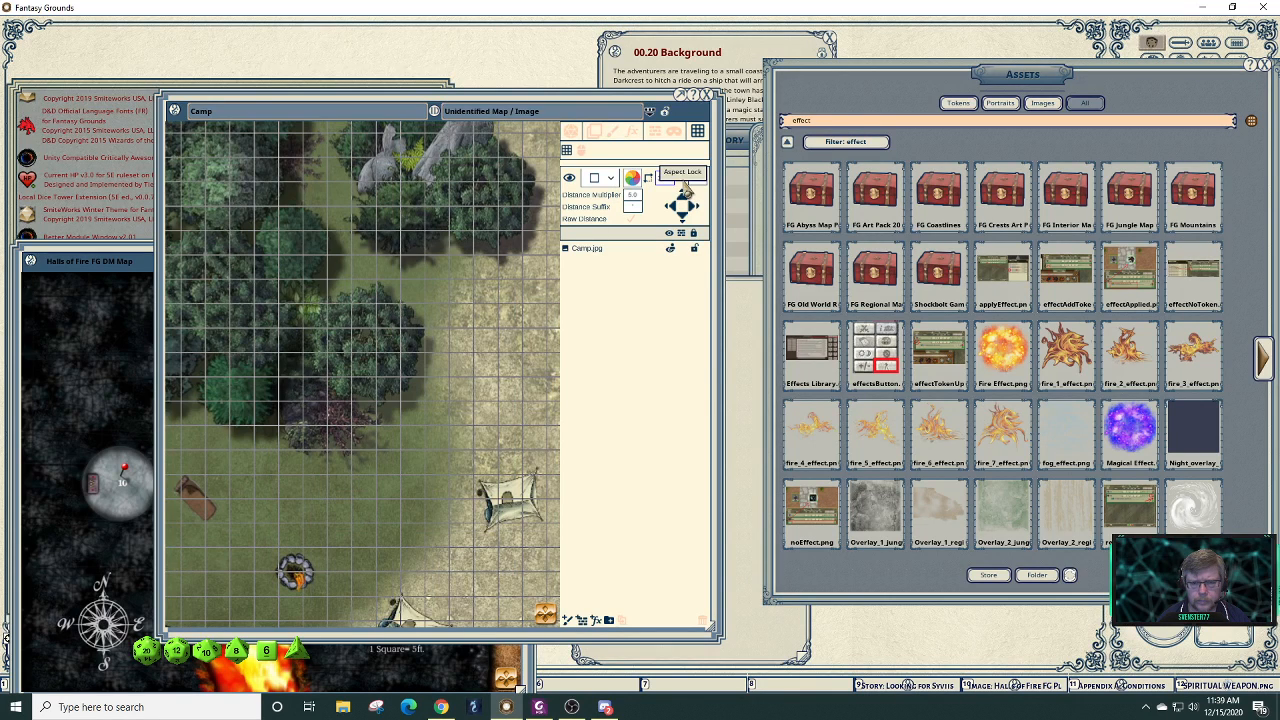
- Colour the Camp map's grid translucent green with red 32, green 216, blue 0 and alpha 61
click(637, 183)
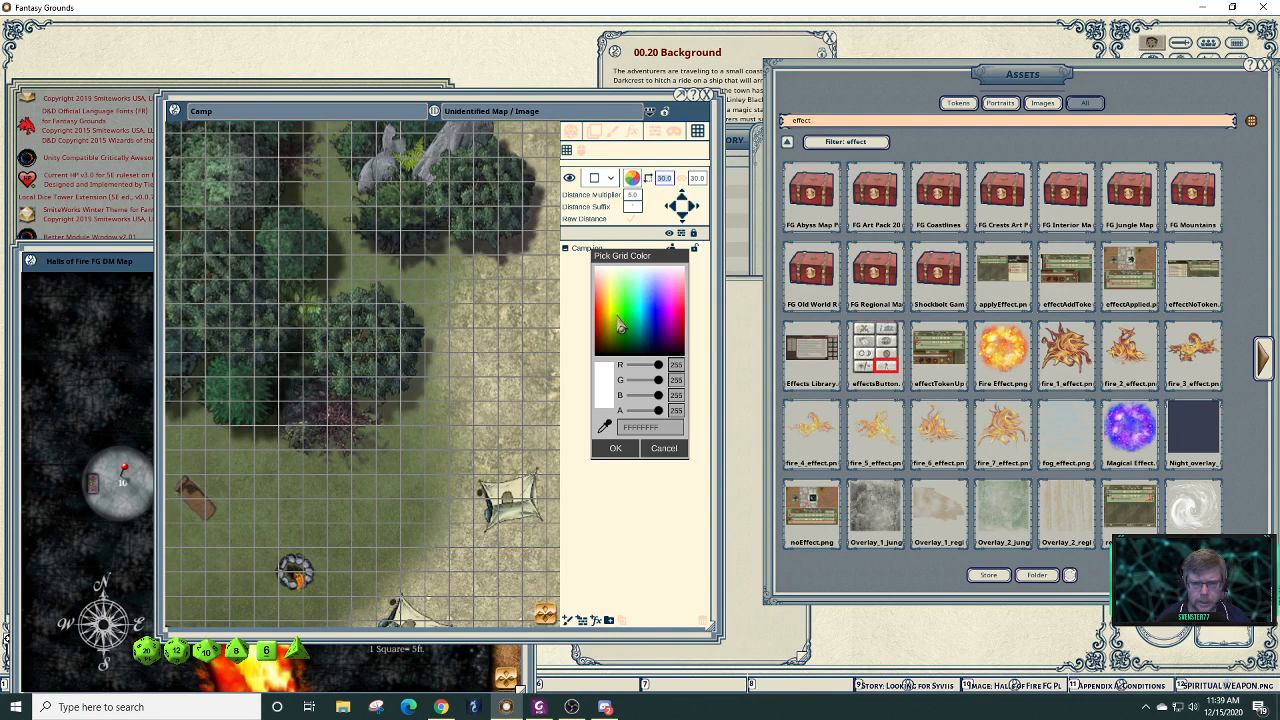
click(626, 327)
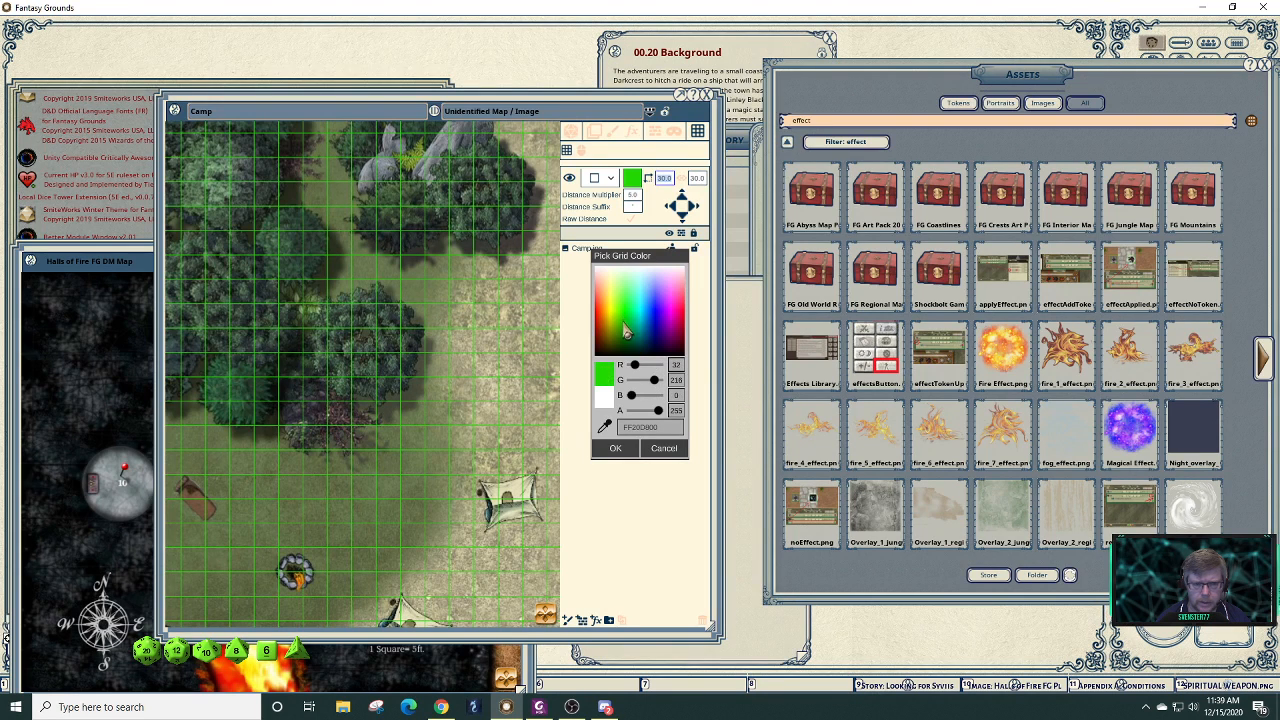
mouse_move(659, 412)
mouse_down()
mouse_move(634, 413)
mouse_move(641, 427)
mouse_up()
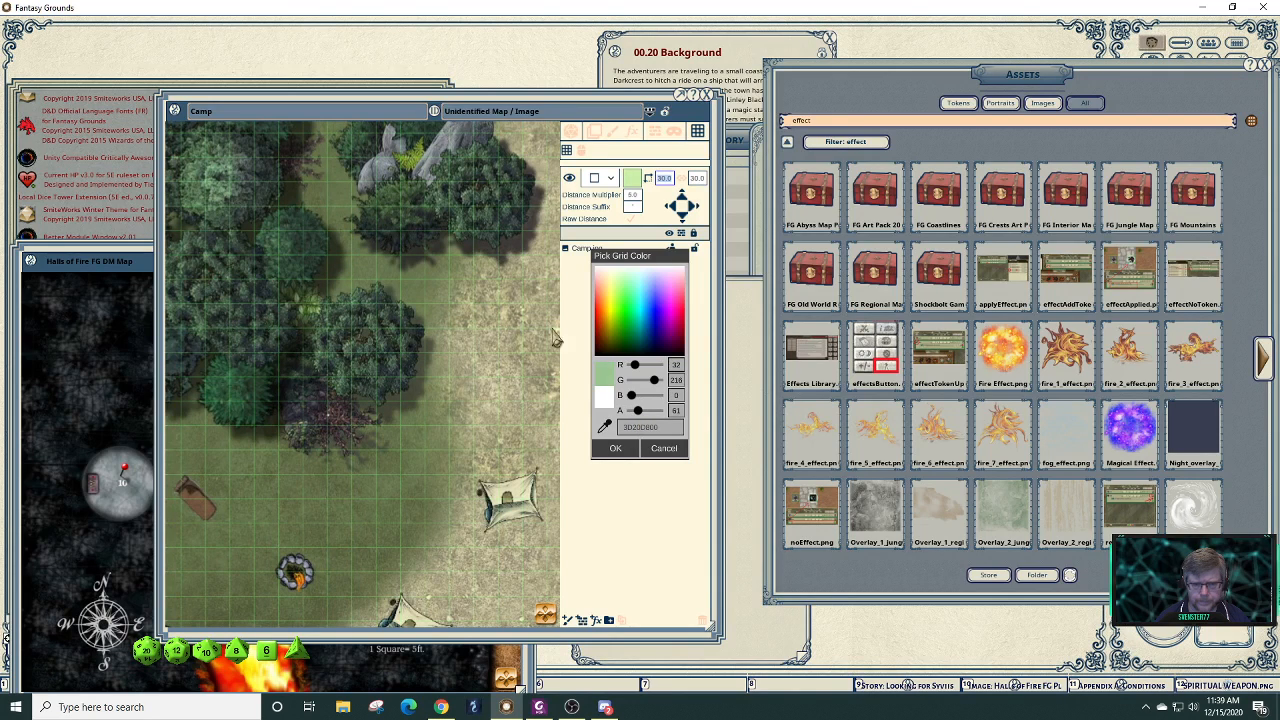
scroll(433, 445, down, 2)
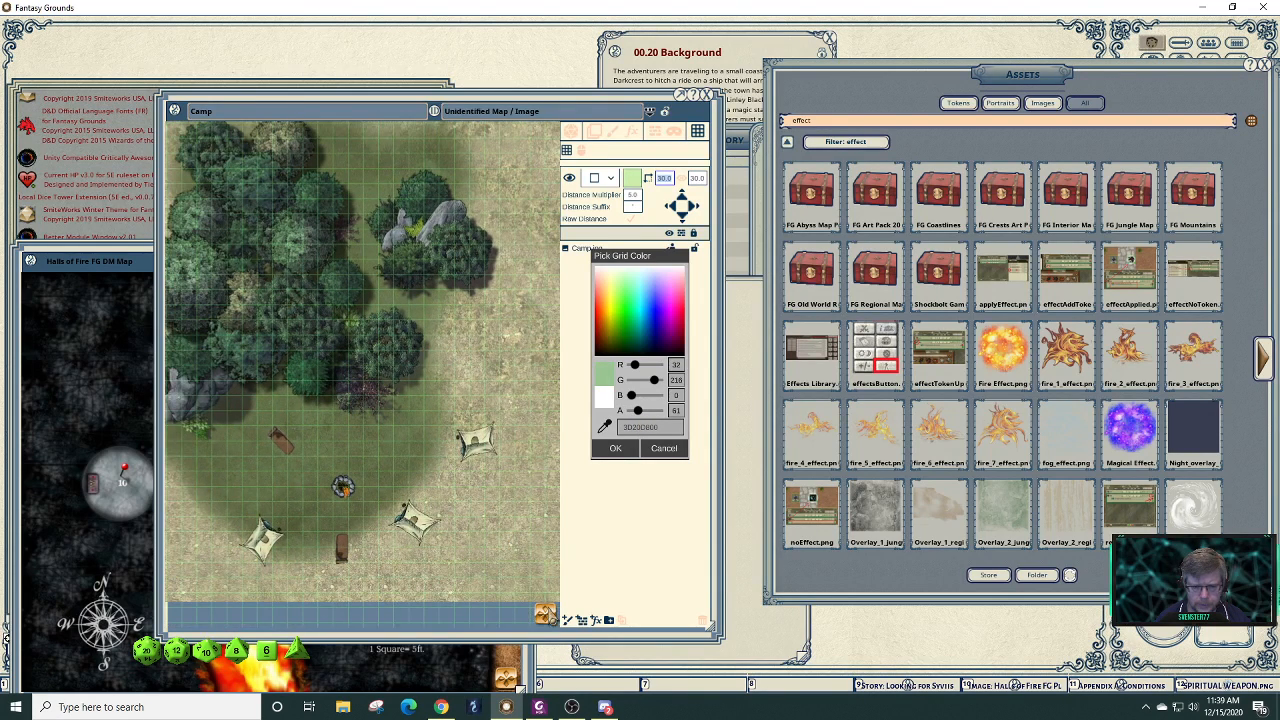
click(546, 612)
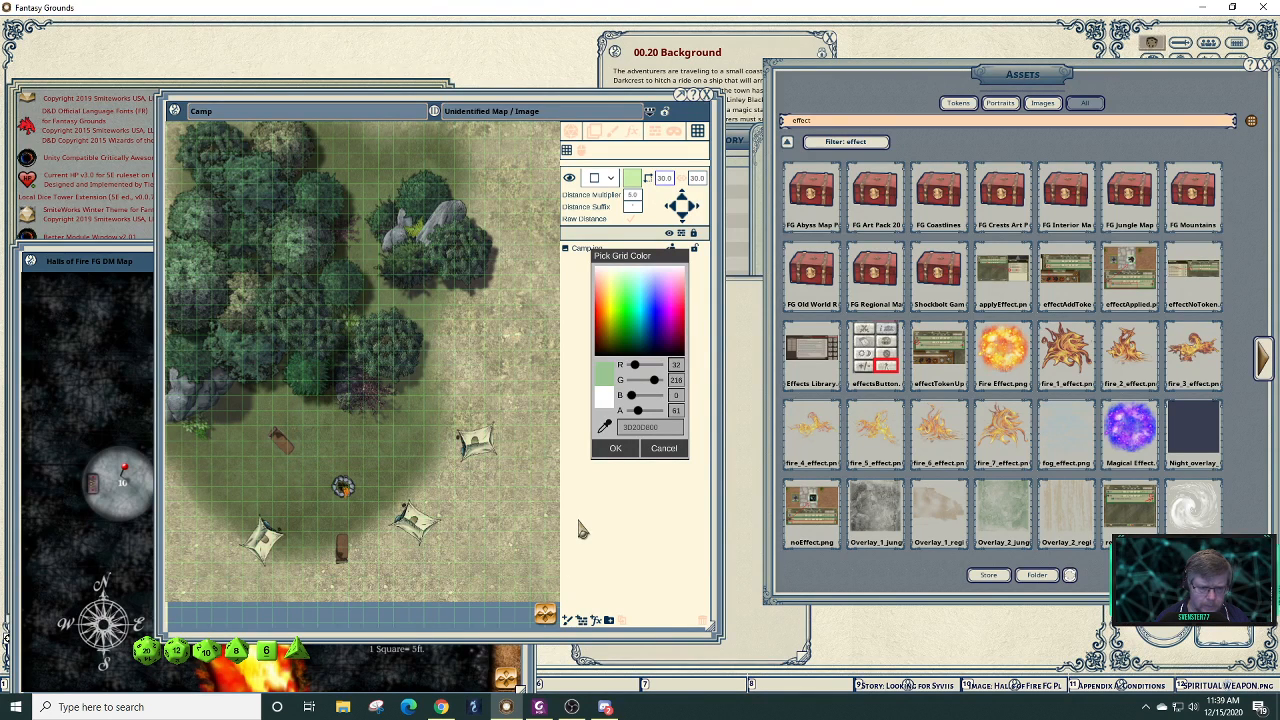
- Nudge the Camp map's grid to the right in repeated small increments
click(696, 212)
click(696, 210)
click(696, 210)
click(696, 210)
click(696, 210)
click(696, 210)
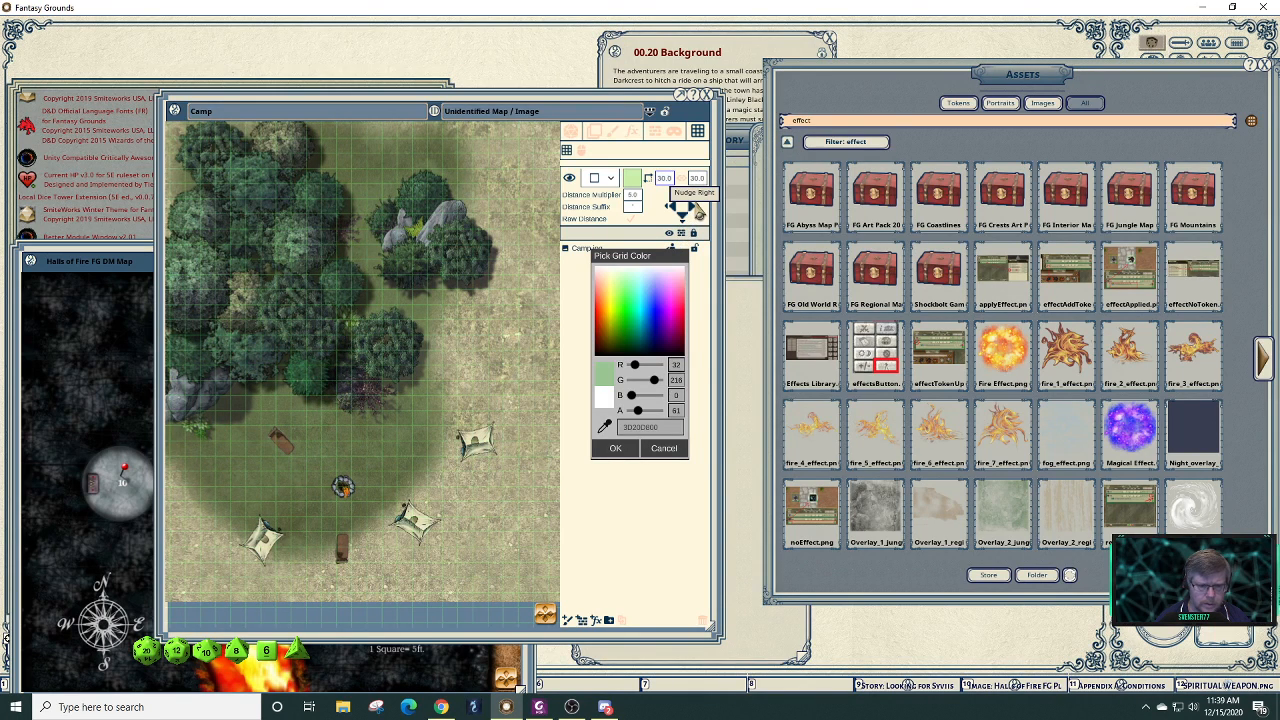
click(697, 212)
click(697, 212)
click(697, 212)
click(697, 212)
click(697, 212)
click(697, 212)
click(697, 212)
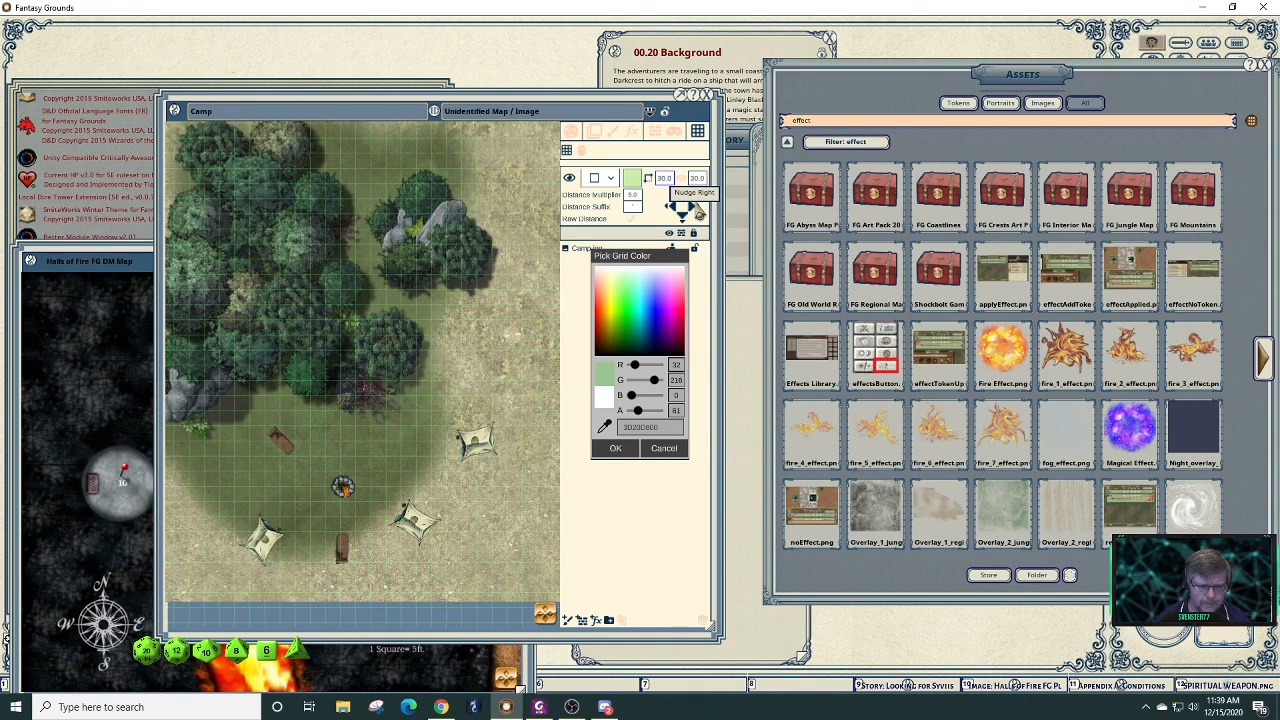
click(697, 212)
click(697, 212)
click(697, 212)
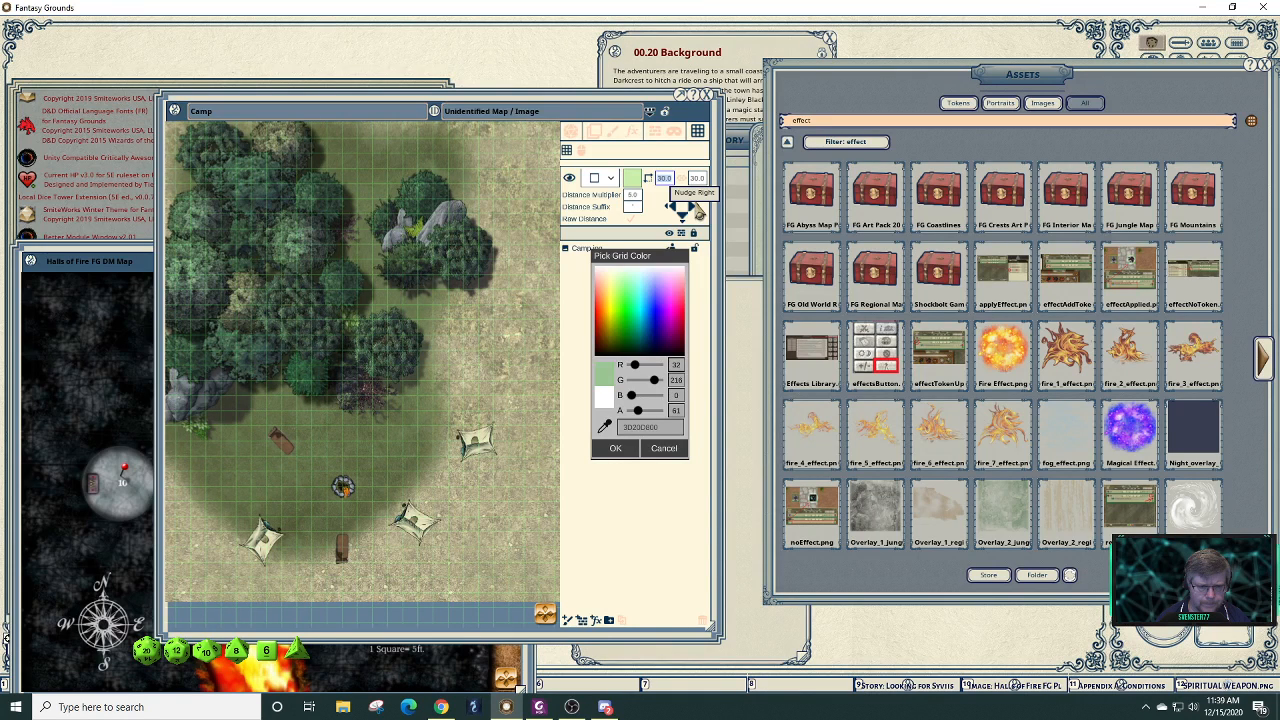
- Nudge the Camp map's grid slightly further right and set its cell size to 25
click(697, 212)
click(697, 212)
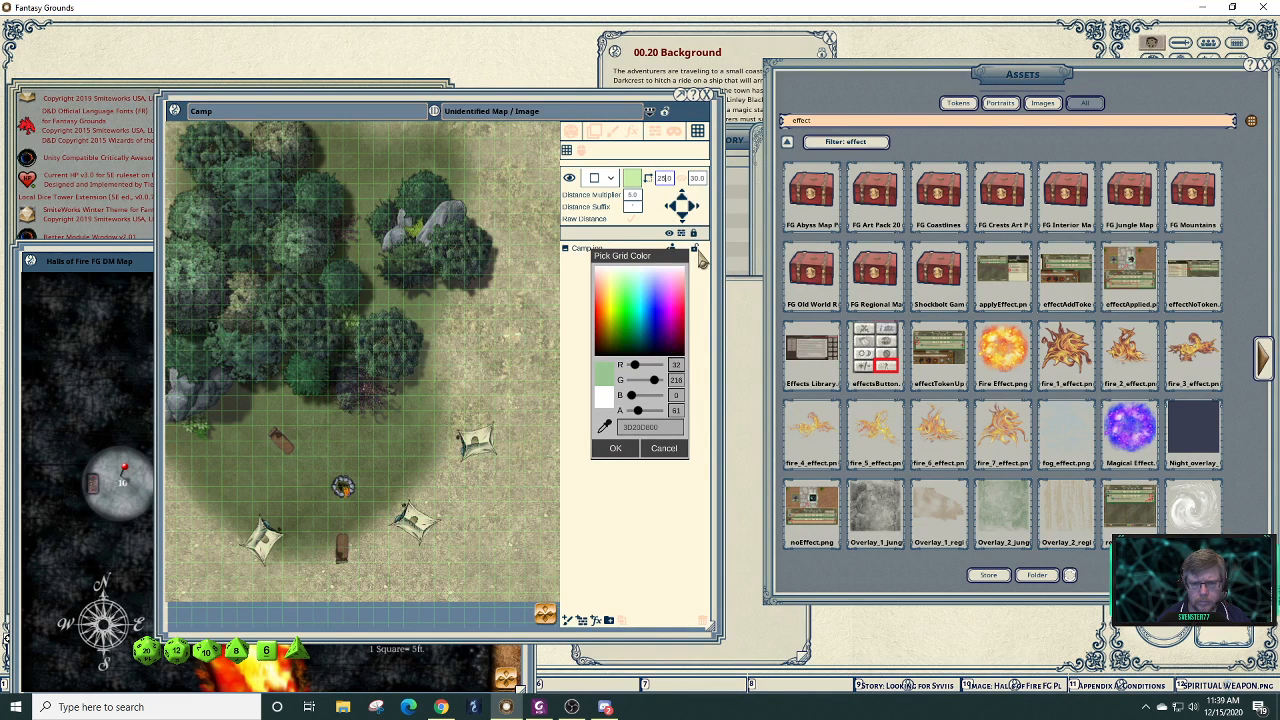
click(681, 180)
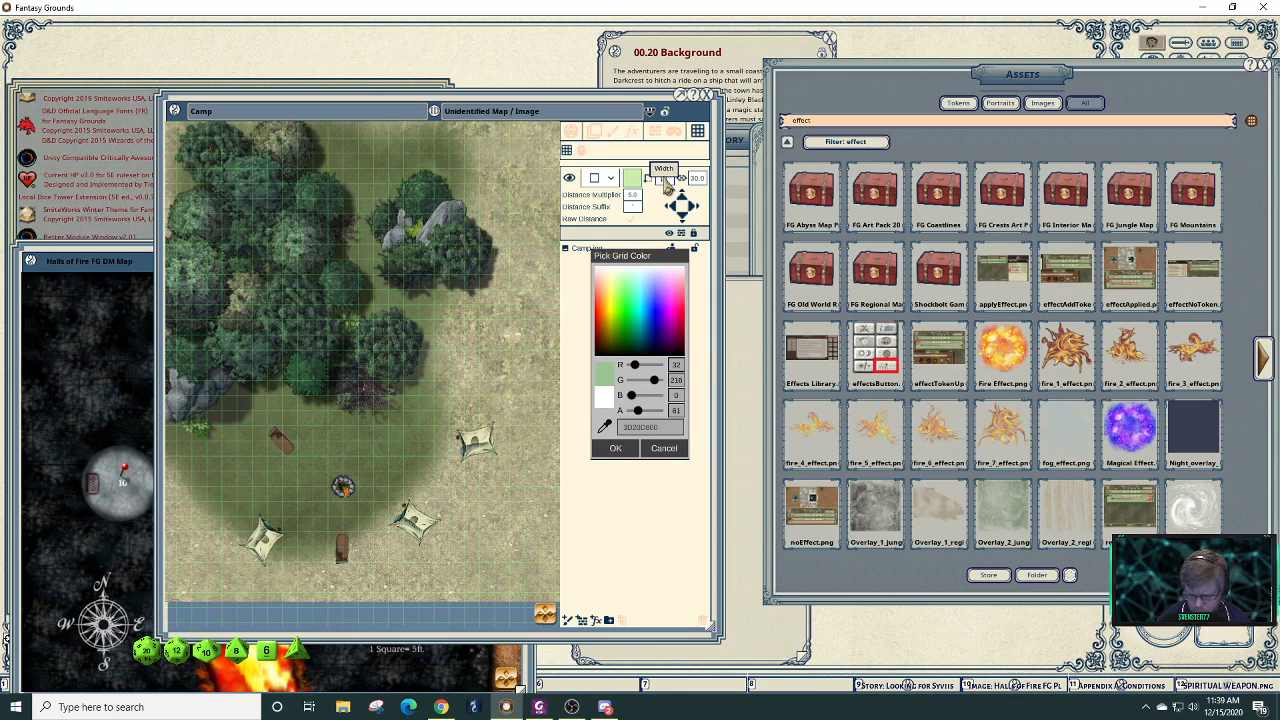
scroll(665, 180, down, 1)
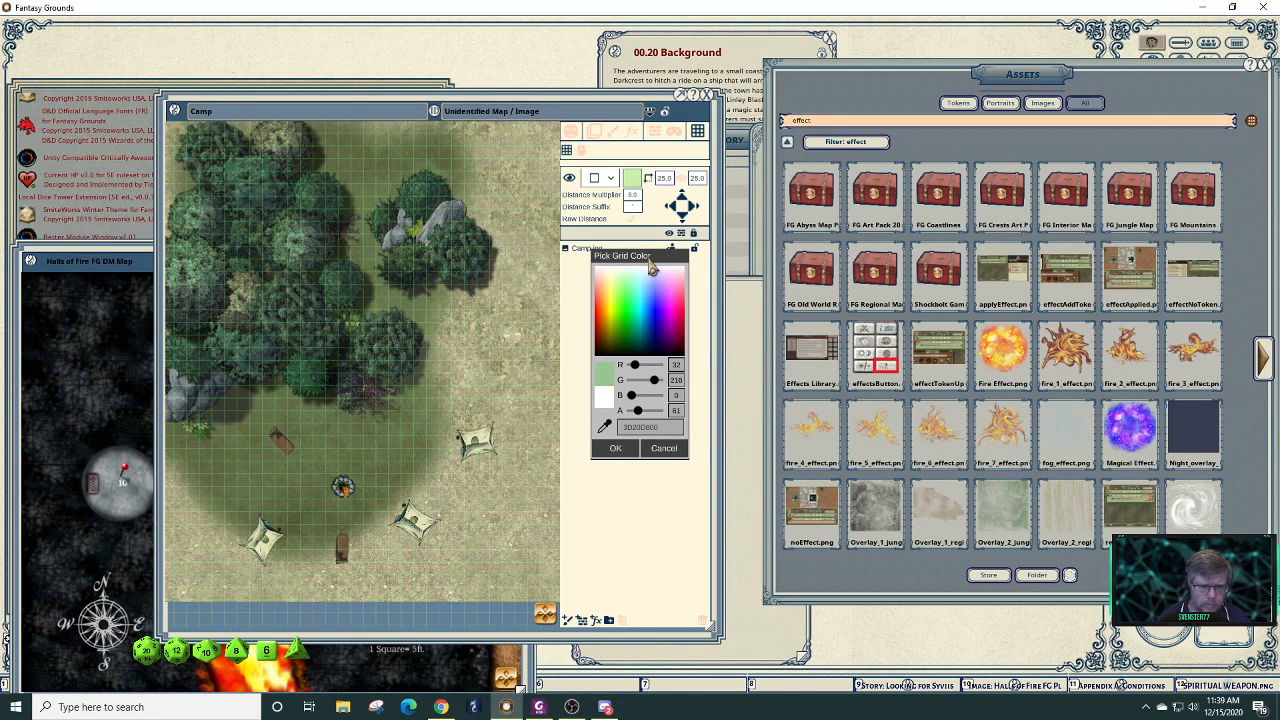
- Shift the Camp map's grid to the left in repeated small nudges
click(674, 208)
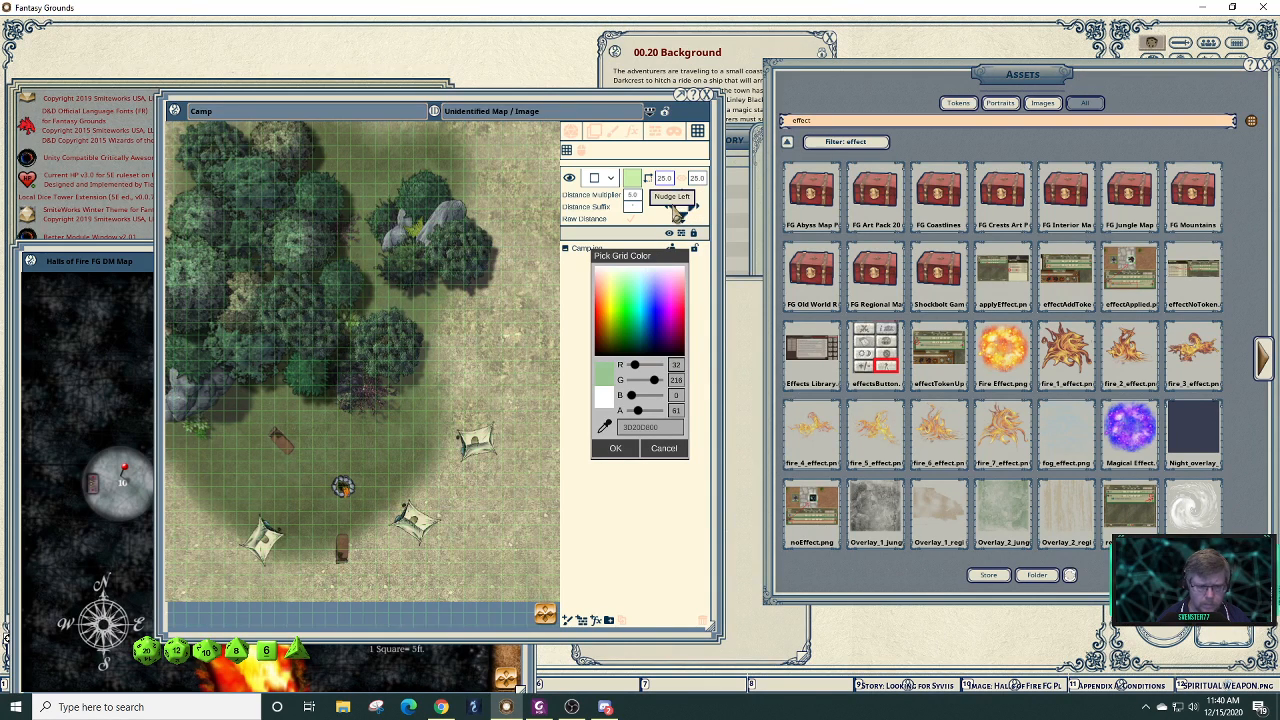
click(674, 208)
click(674, 208)
click(674, 208)
click(674, 208)
click(674, 208)
click(674, 208)
click(674, 208)
click(674, 208)
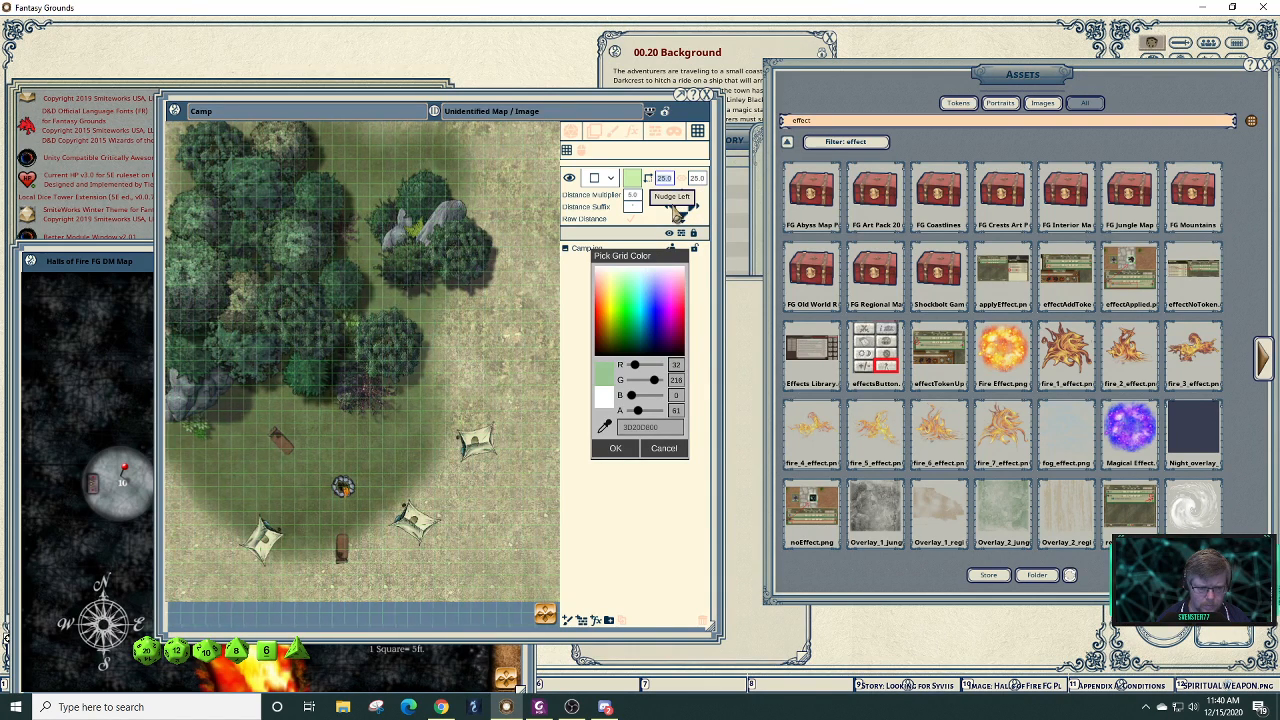
click(674, 208)
click(674, 208)
click(674, 208)
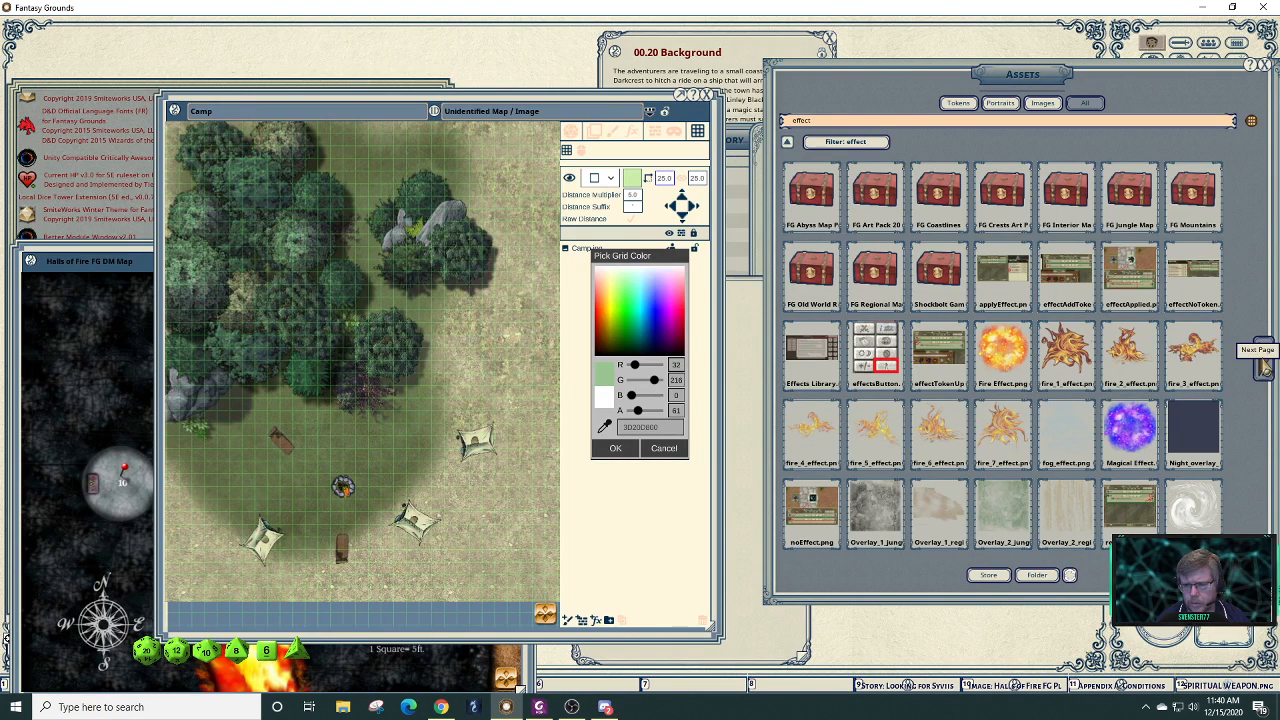
- Go to the next page of effect assets
click(1265, 368)
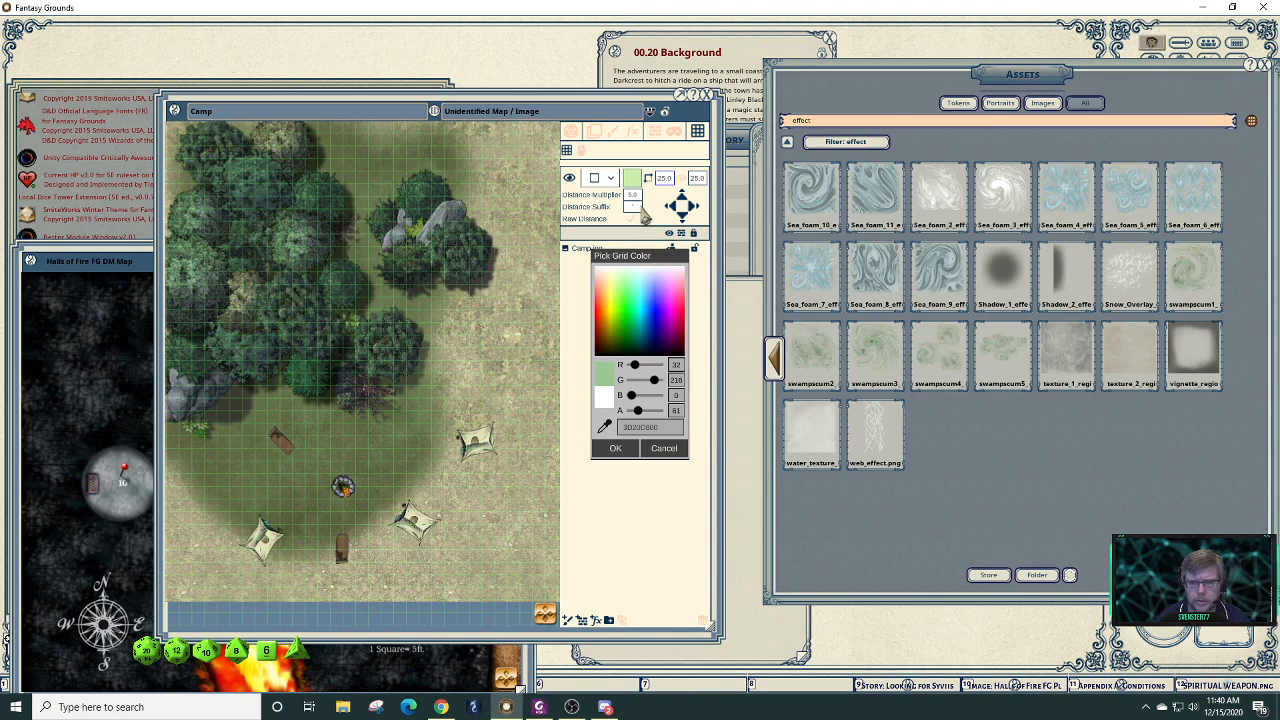
- Load the Sea_foam_3 effect as the Camp map's image stamp and tint it opaque yellow
click(594, 131)
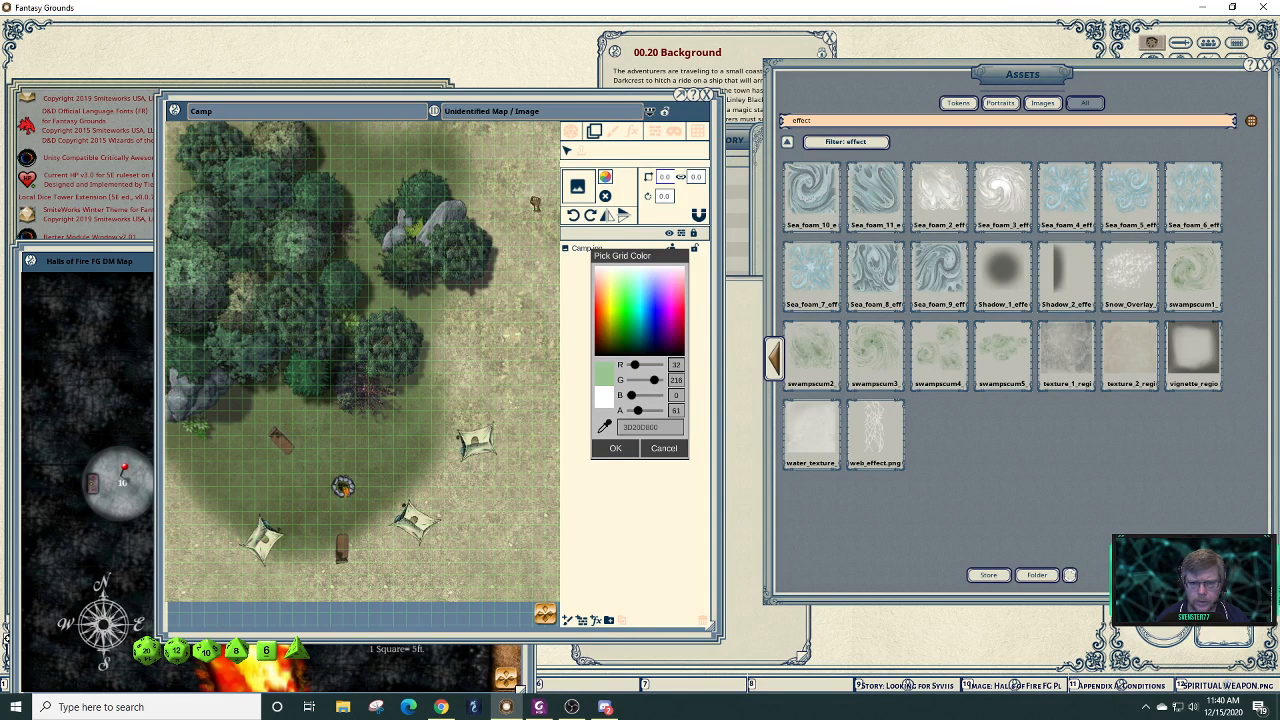
click(577, 187)
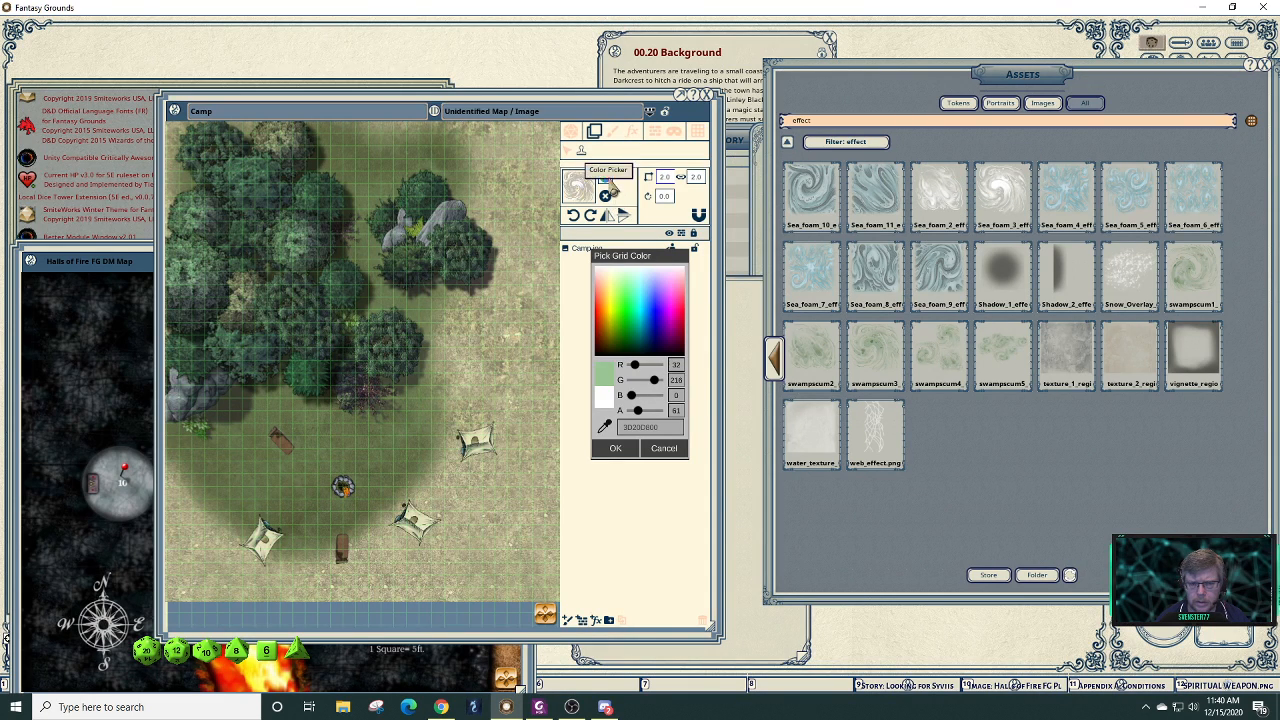
click(608, 189)
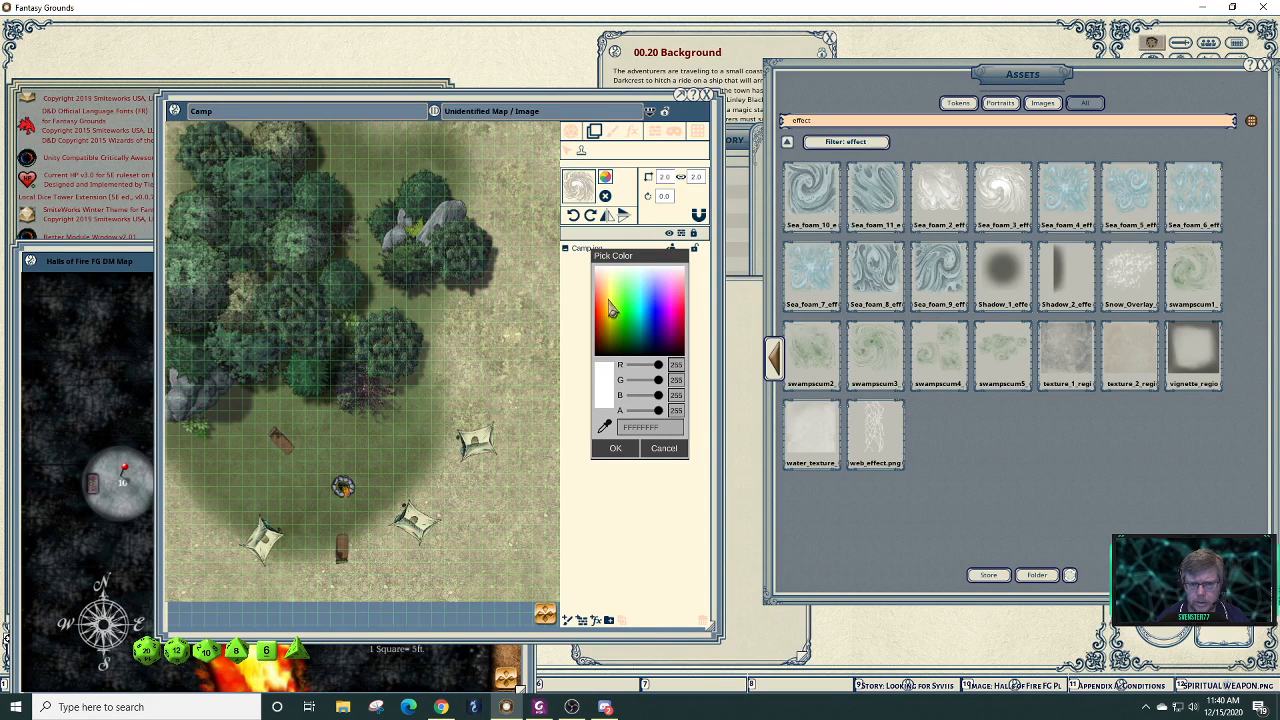
click(615, 312)
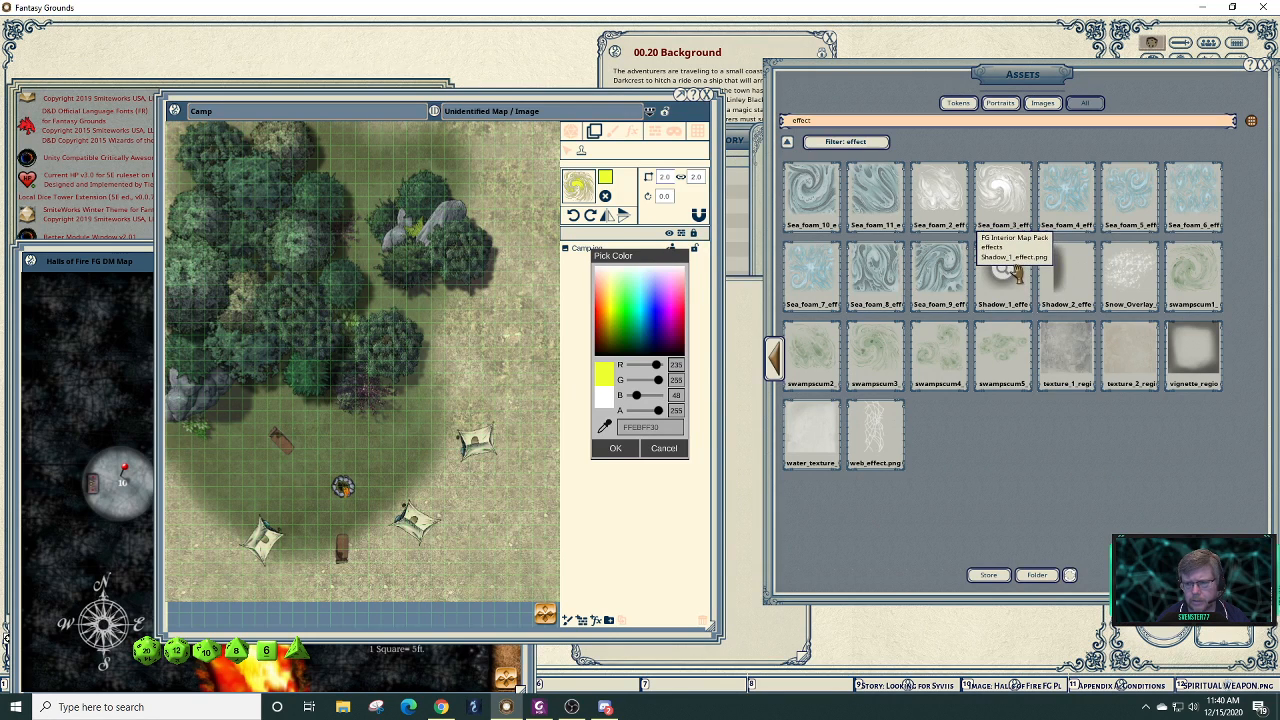
- Try to use Shadow_1_effect.png as the Camp map's image stamp with a yellow tint
drag(1004, 278, 578, 186)
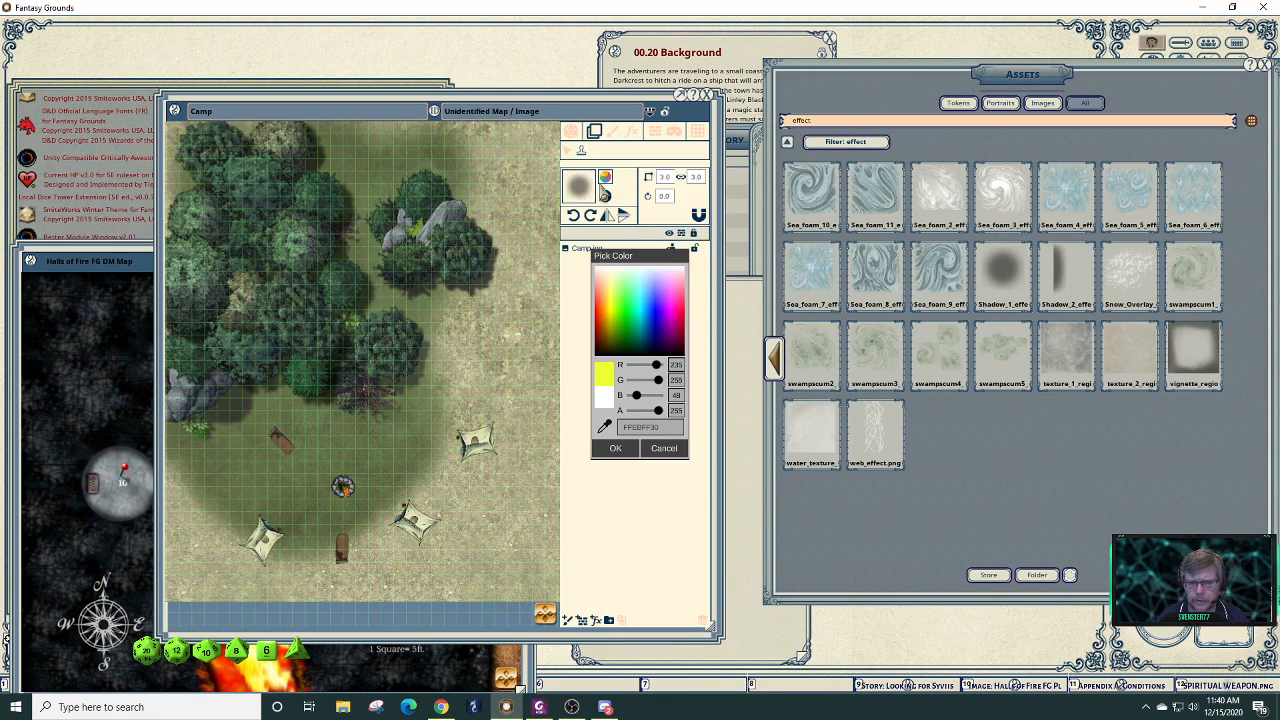
click(617, 308)
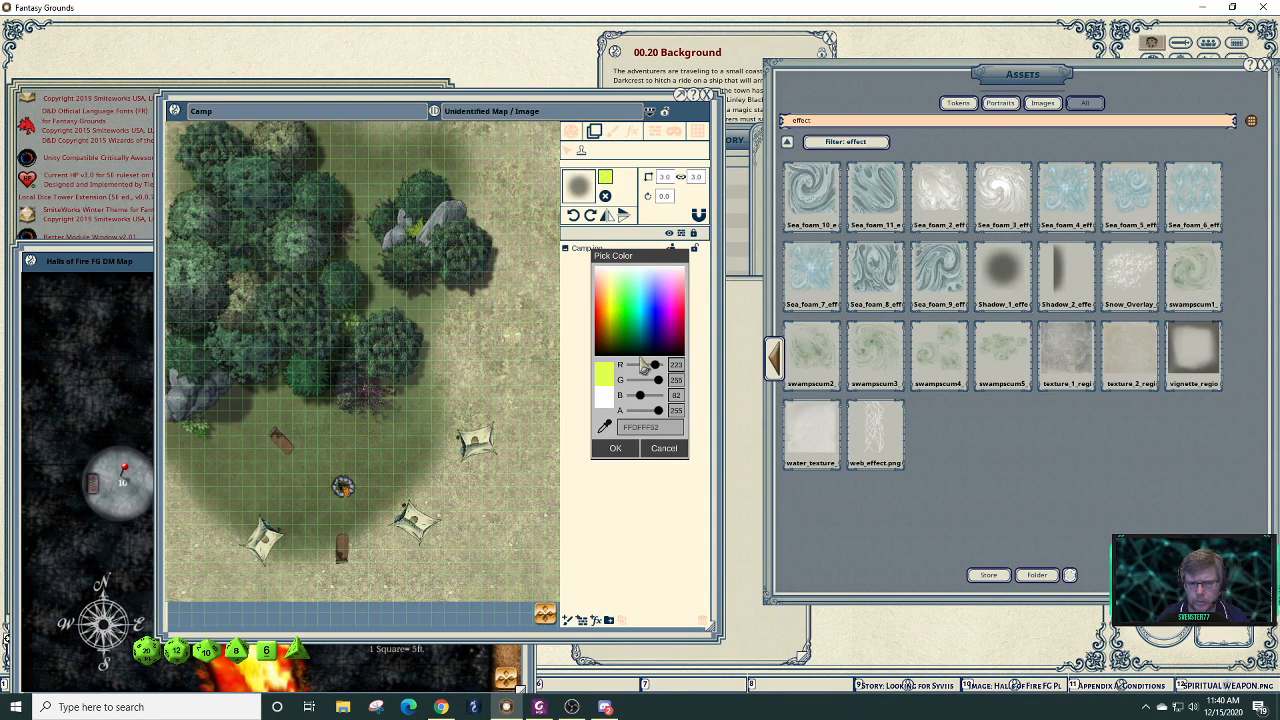
click(666, 450)
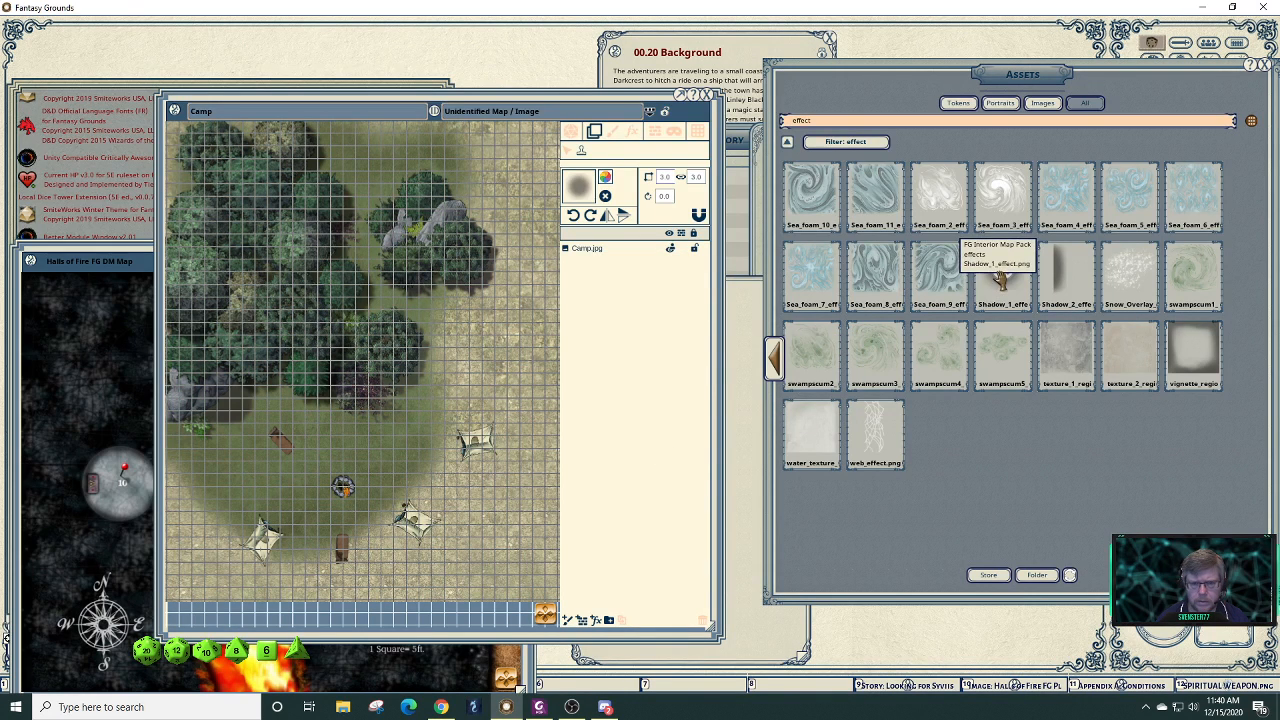
click(613, 131)
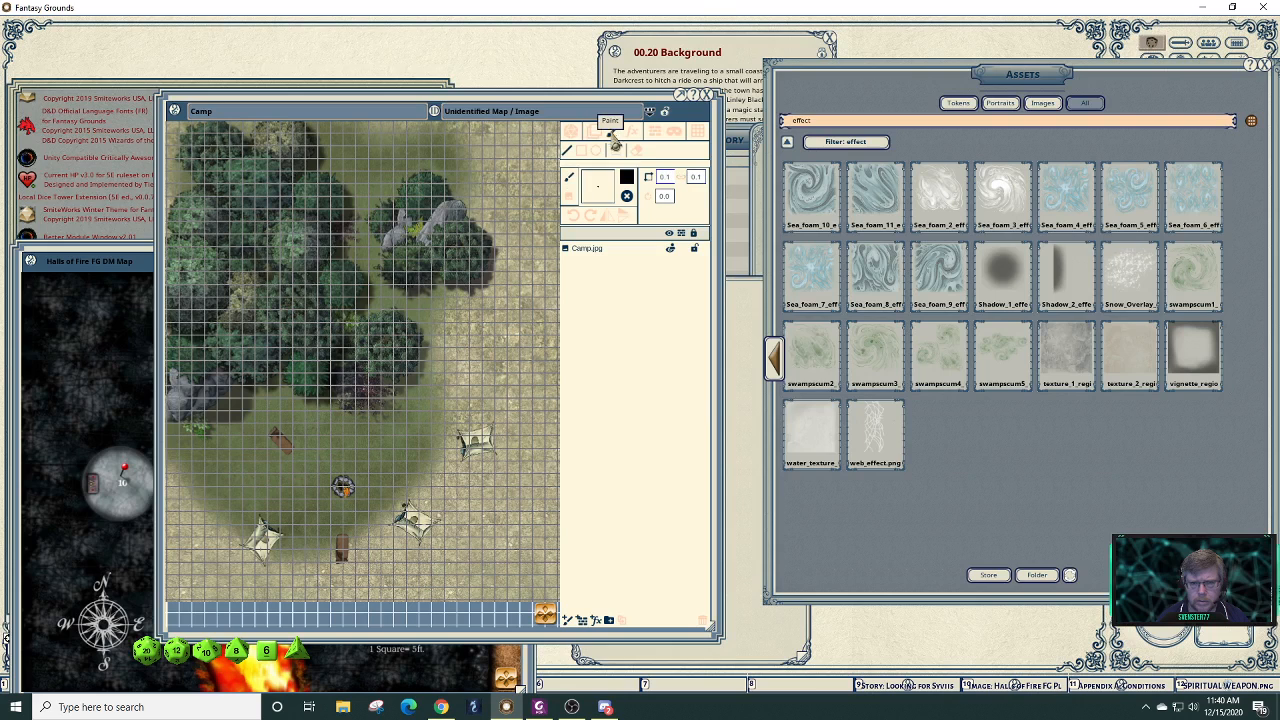
click(594, 131)
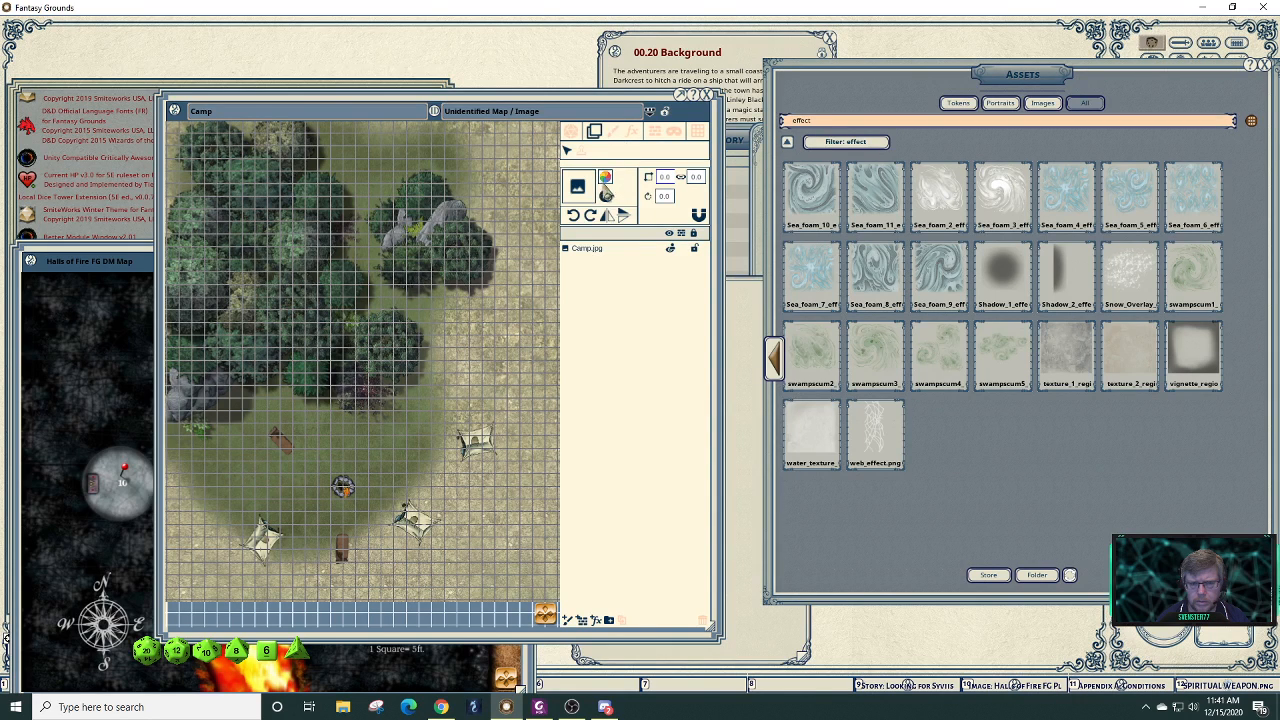
drag(811, 188, 577, 186)
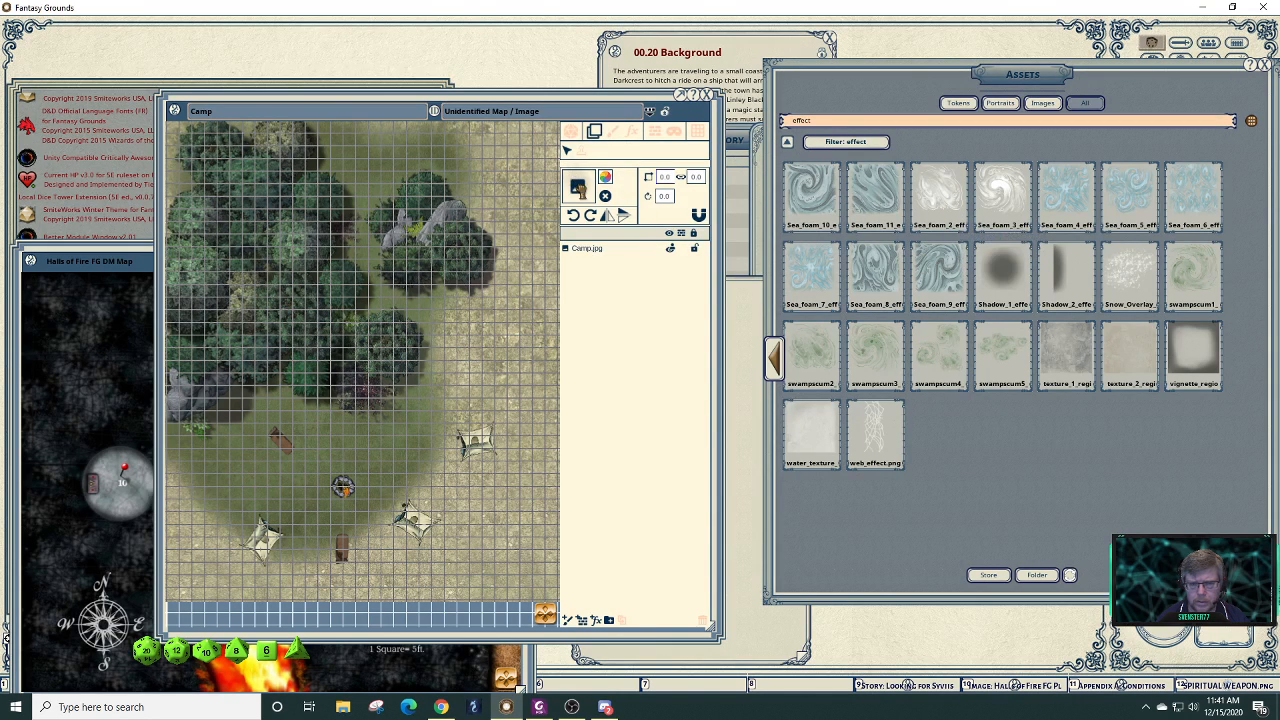
click(605, 177)
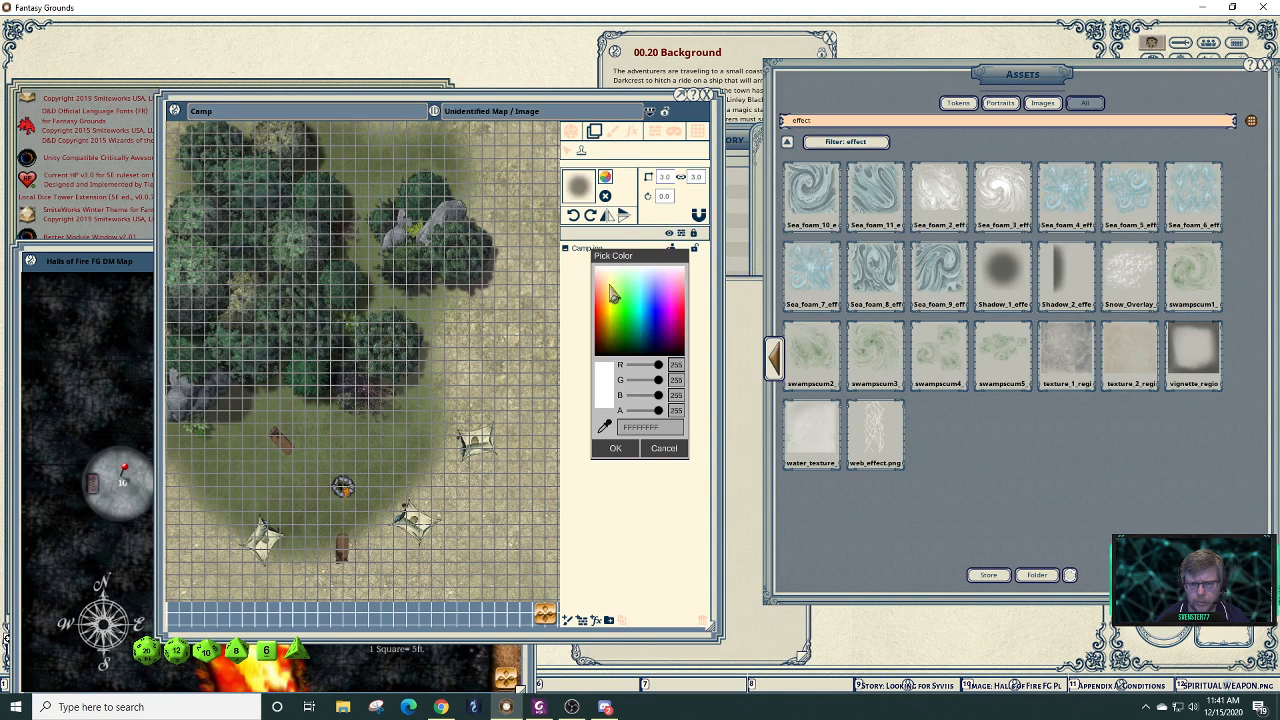
click(613, 297)
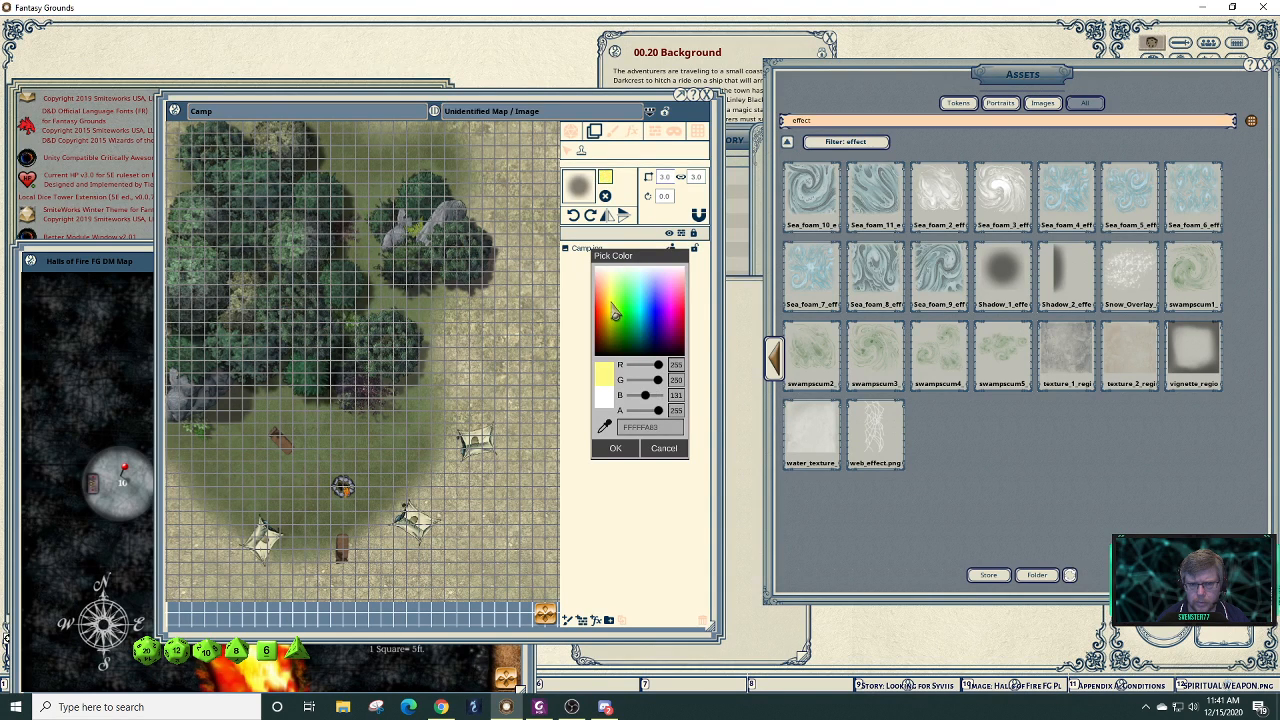
click(615, 313)
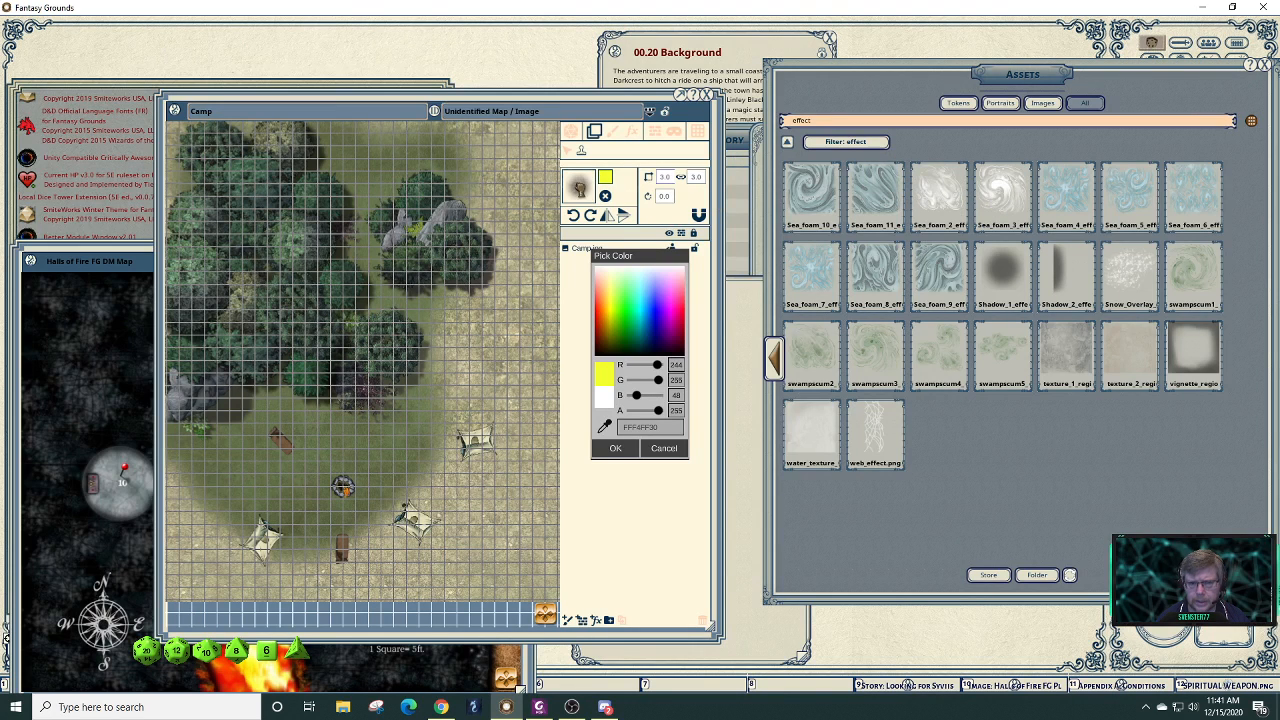
click(664, 448)
- Load the Sea_foam_3 effect as the image stamp and tint it with red 247, green 255, blue 97 and alpha 25
drag(1003, 192, 588, 197)
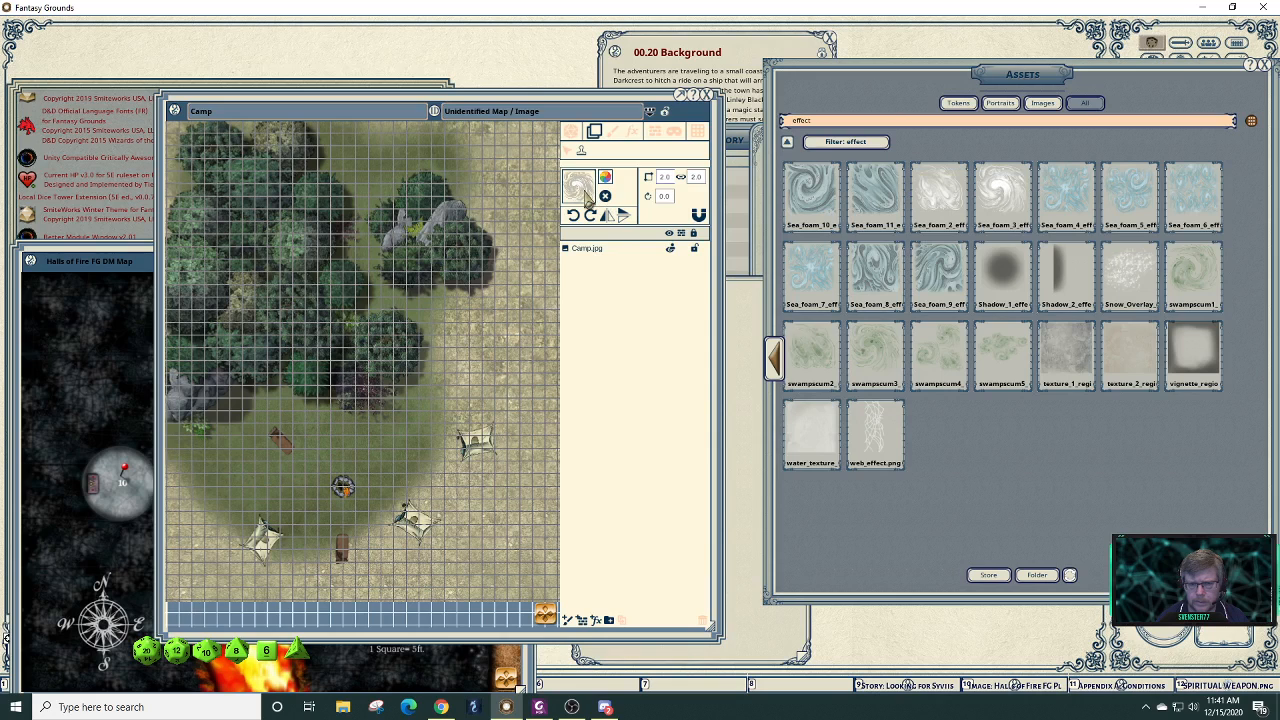
click(605, 177)
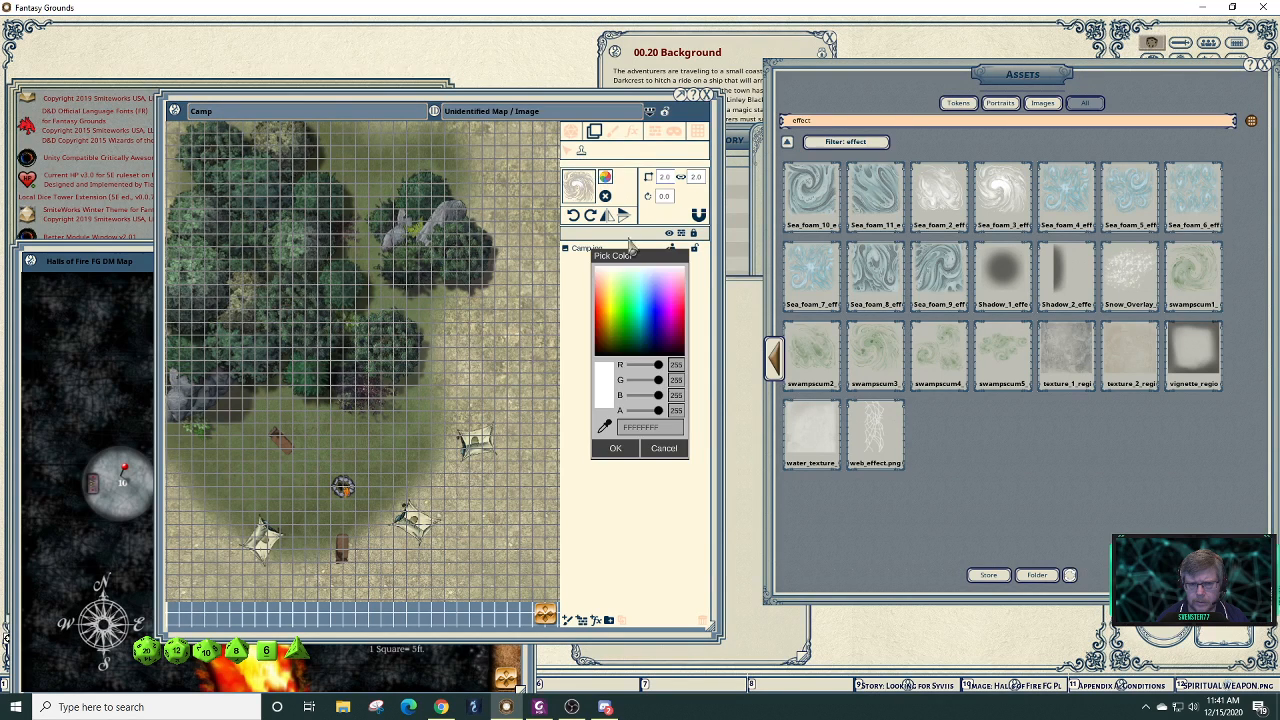
click(613, 300)
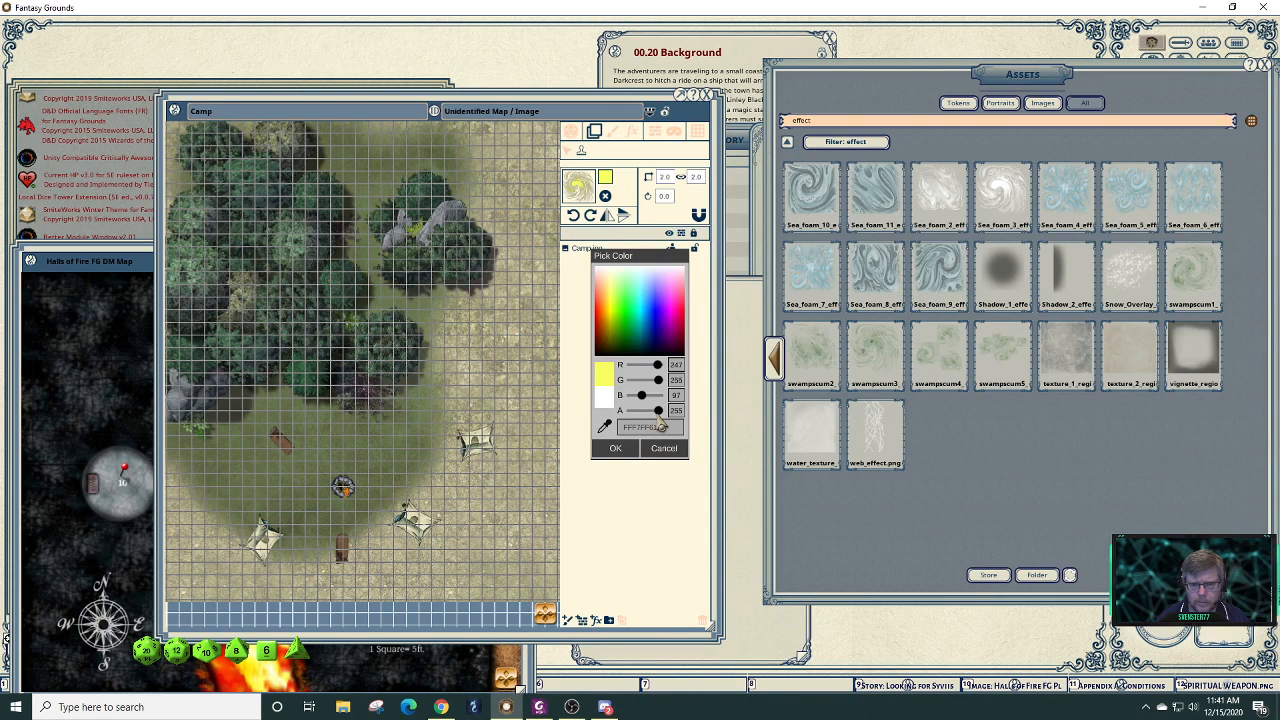
drag(662, 420, 643, 417)
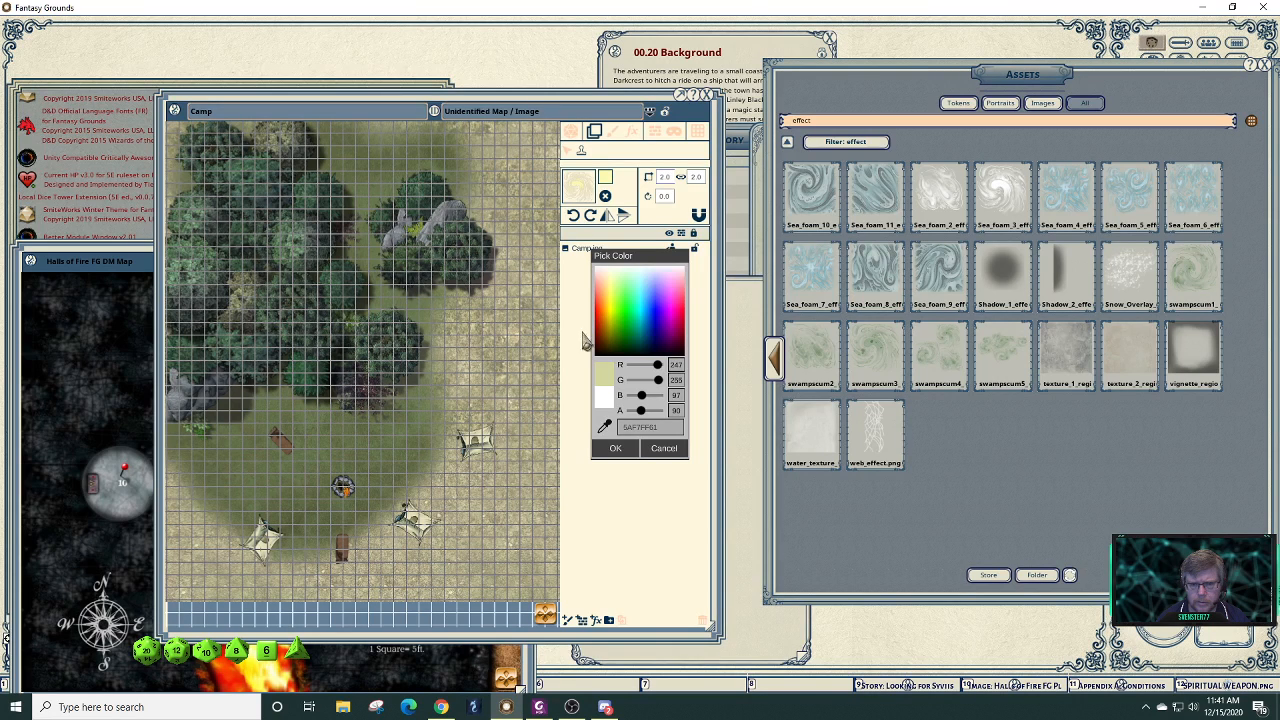
click(675, 409)
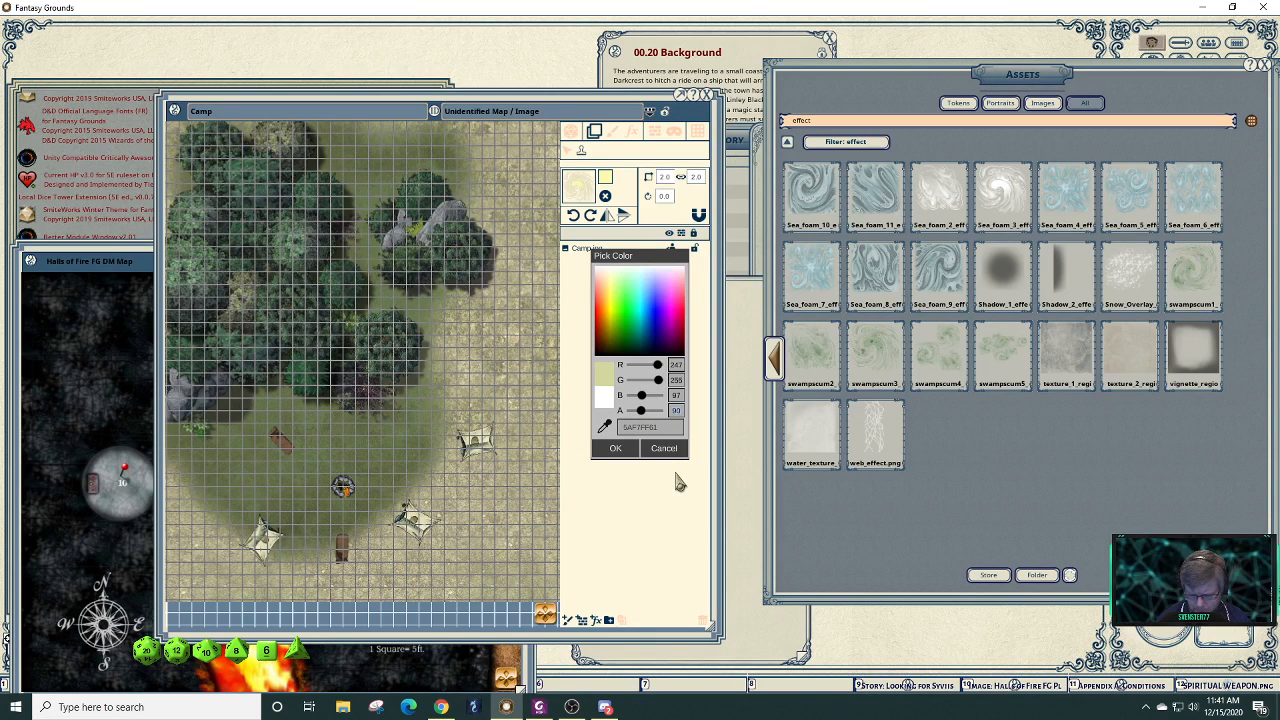
text(25)
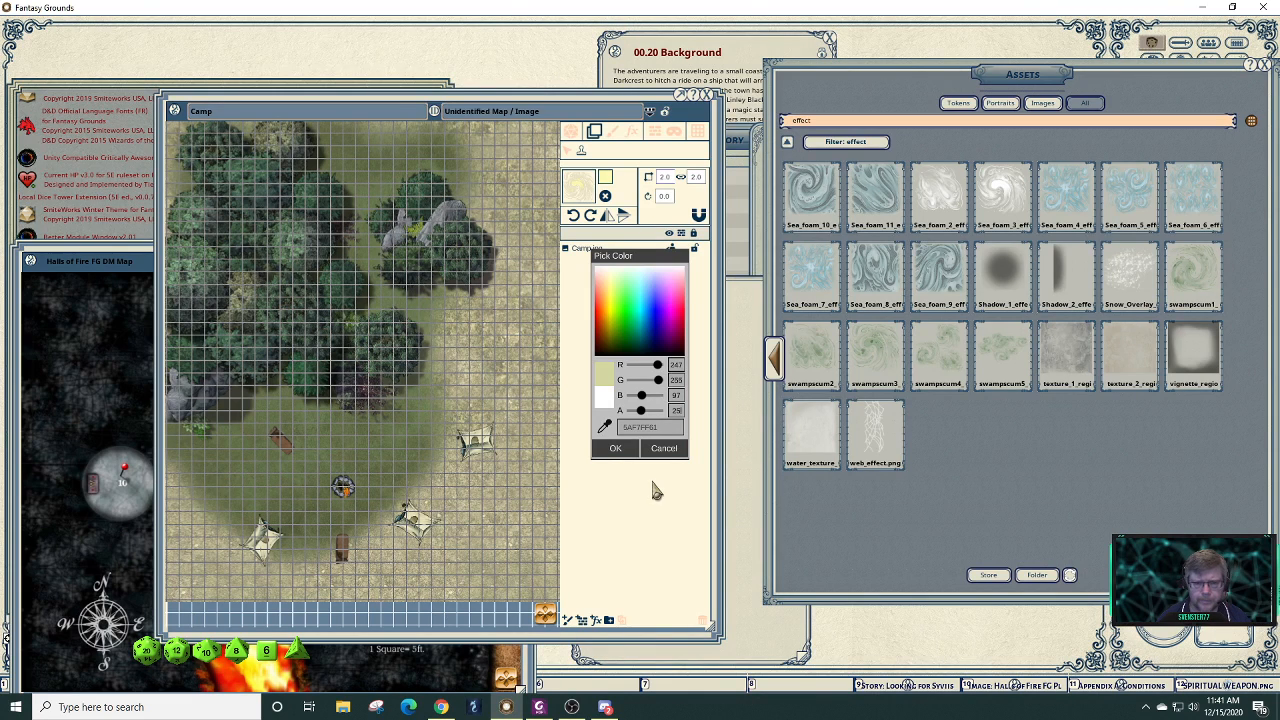
click(615, 448)
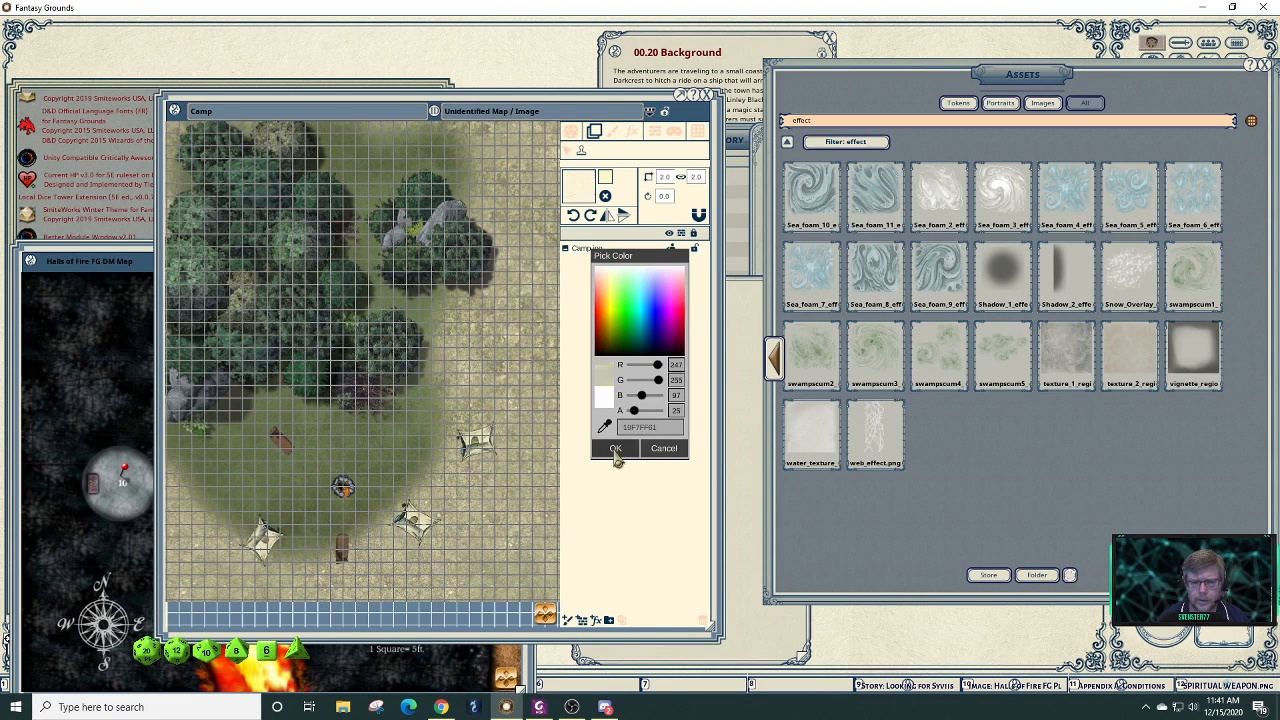
- Colour the Camp map's grid translucent green with red 56, green 255, blue 70 and alpha 44
click(697, 131)
click(631, 177)
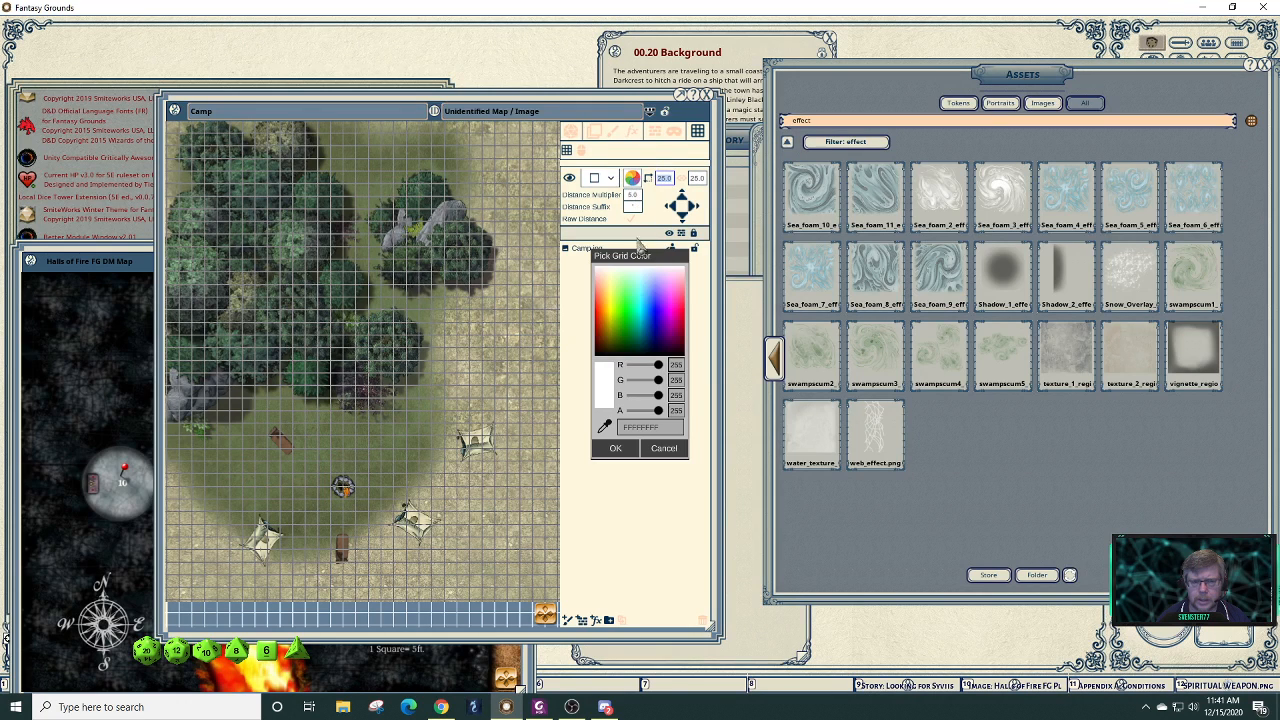
click(629, 311)
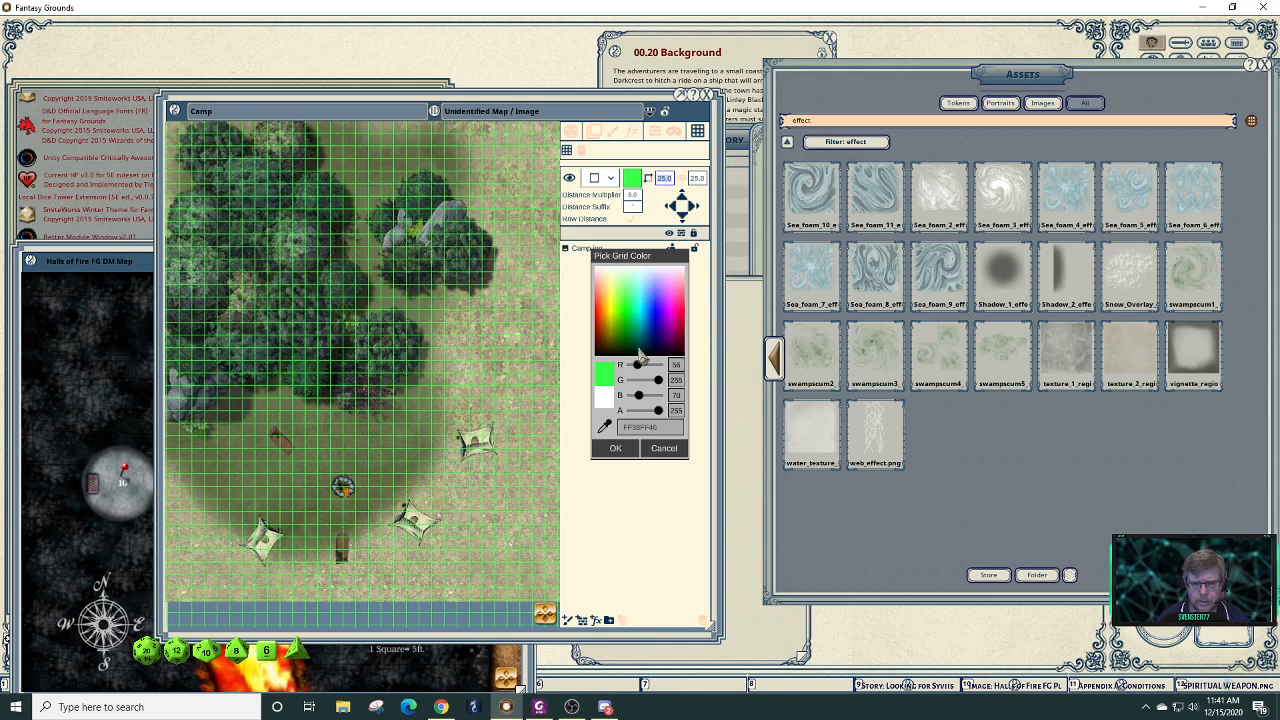
drag(659, 424, 639, 422)
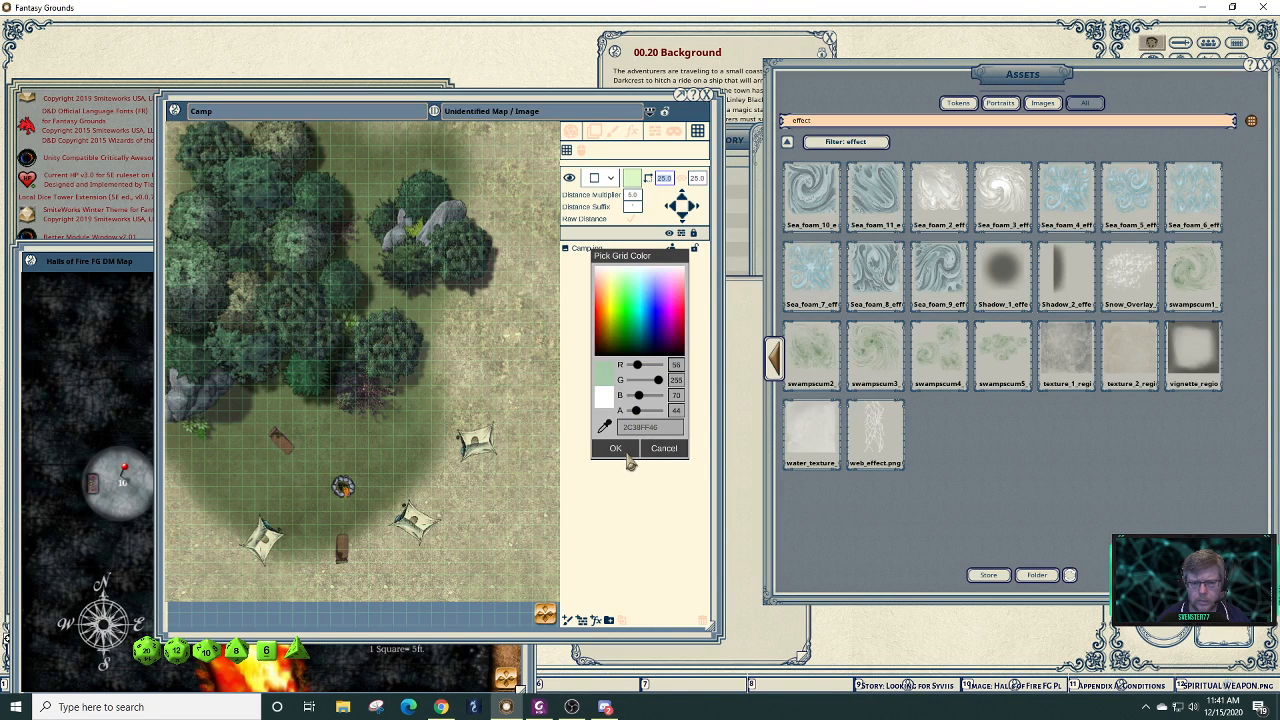
click(616, 448)
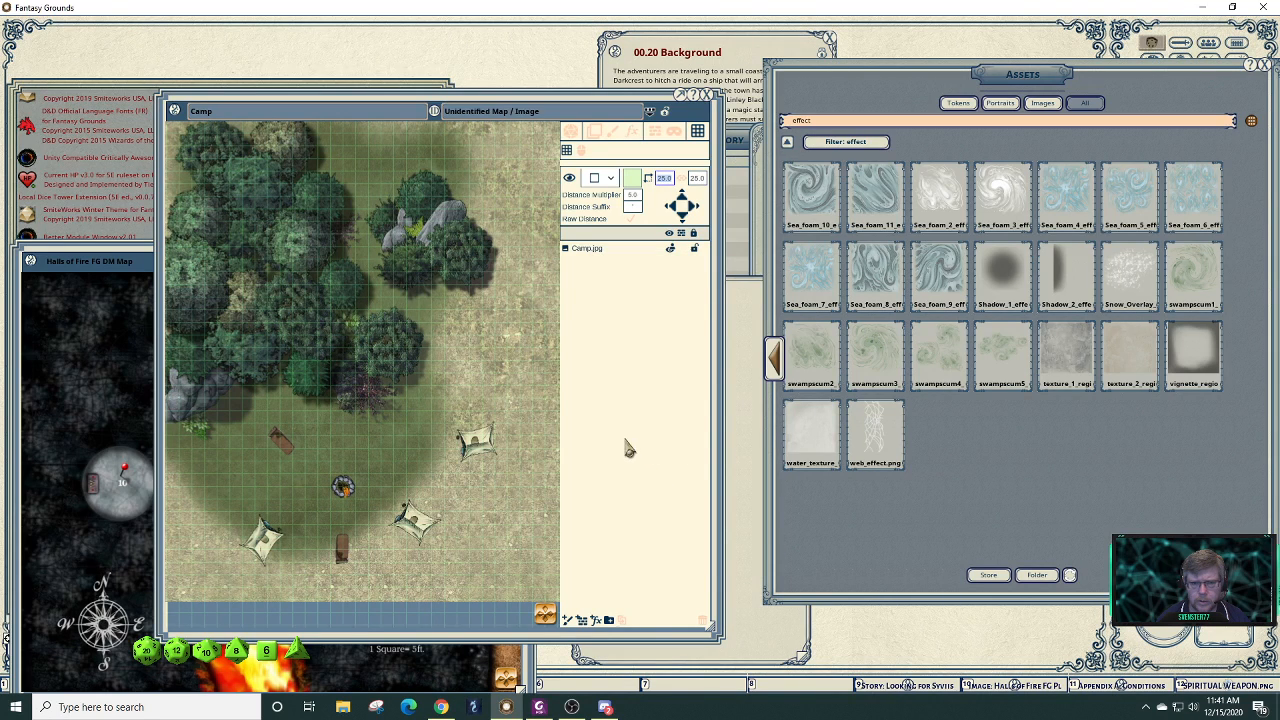
- Load the Sea_foam_3 effect as the image stamp and tint it faint yellow with red 247, green 255, blue 101 and alpha 30
click(596, 135)
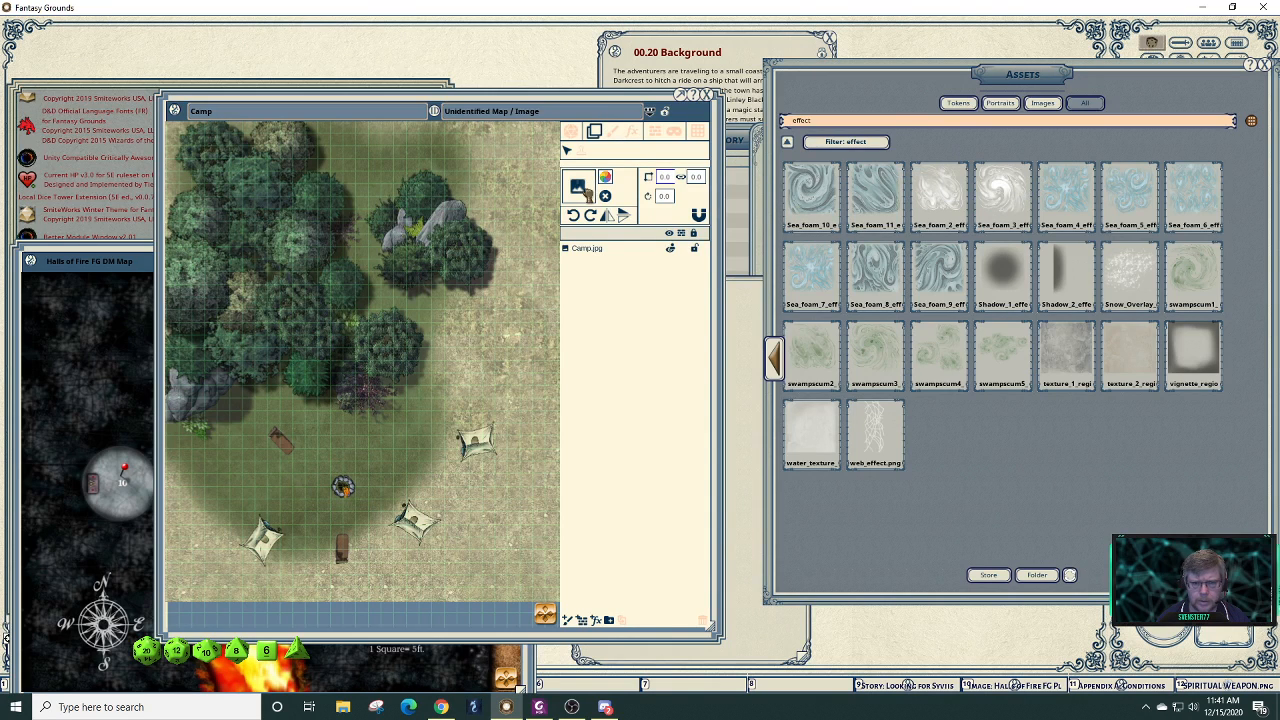
drag(585, 190, 584, 190)
click(606, 180)
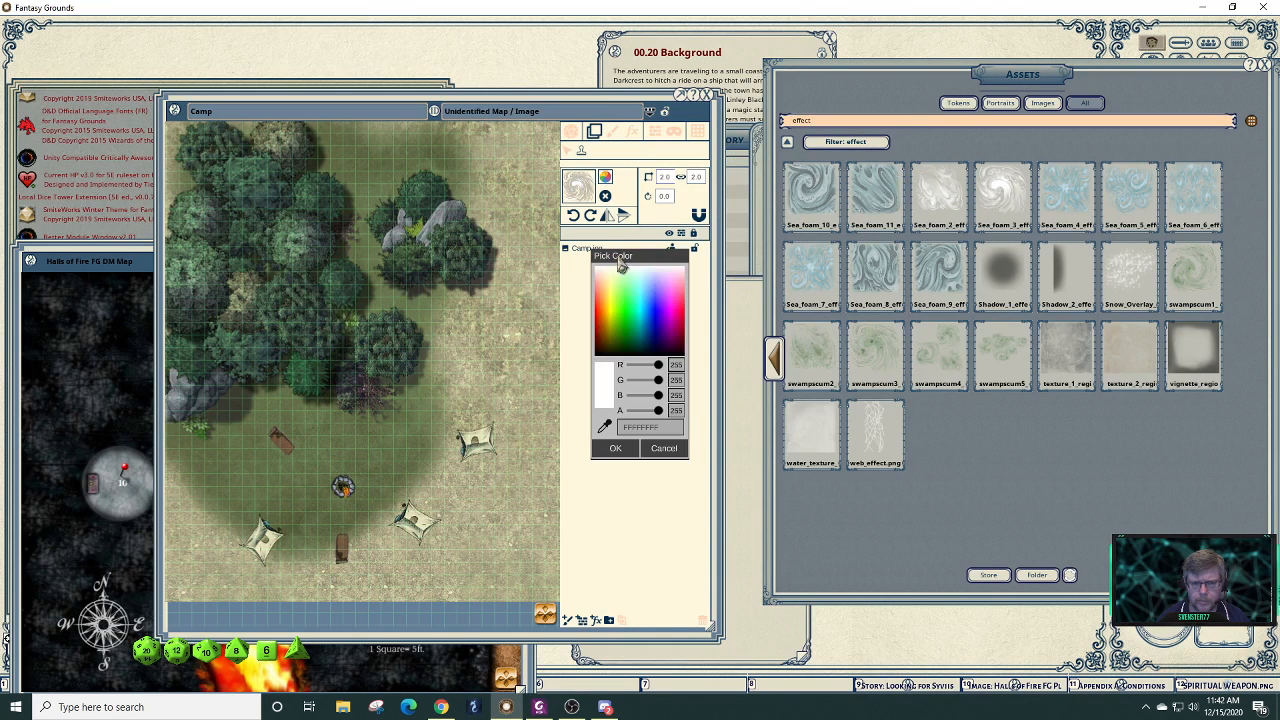
click(615, 304)
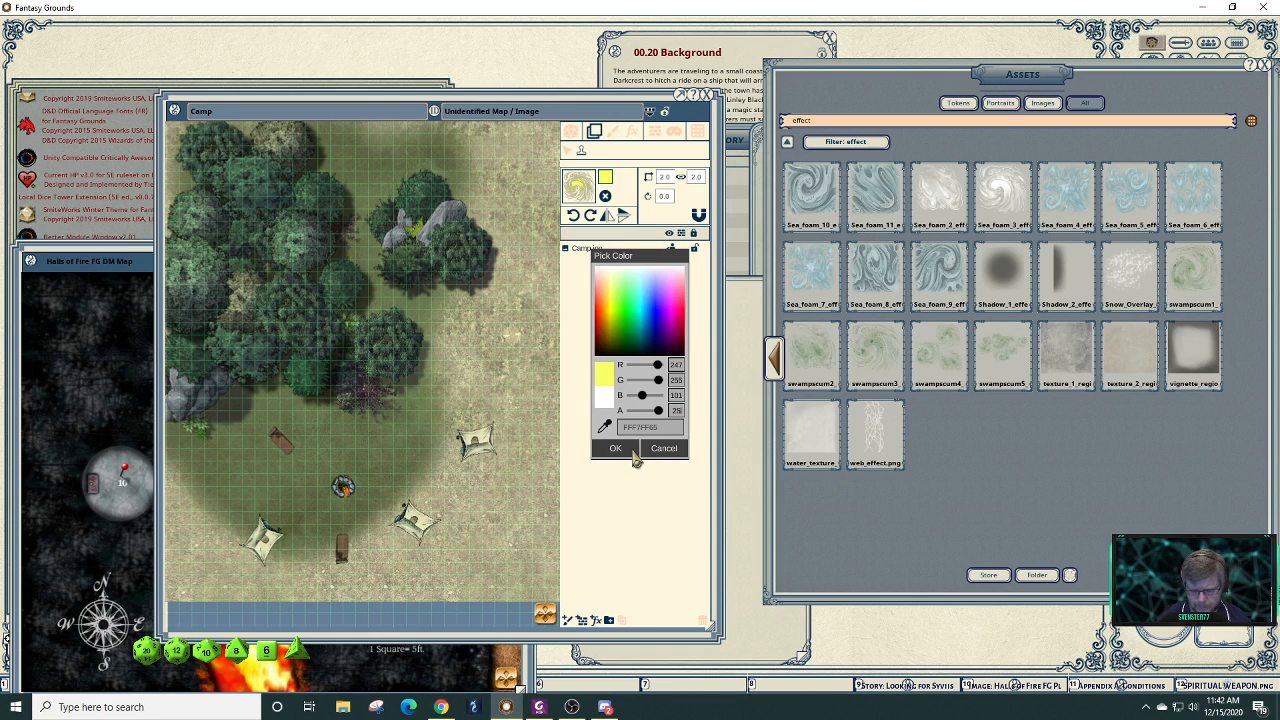
text(30)
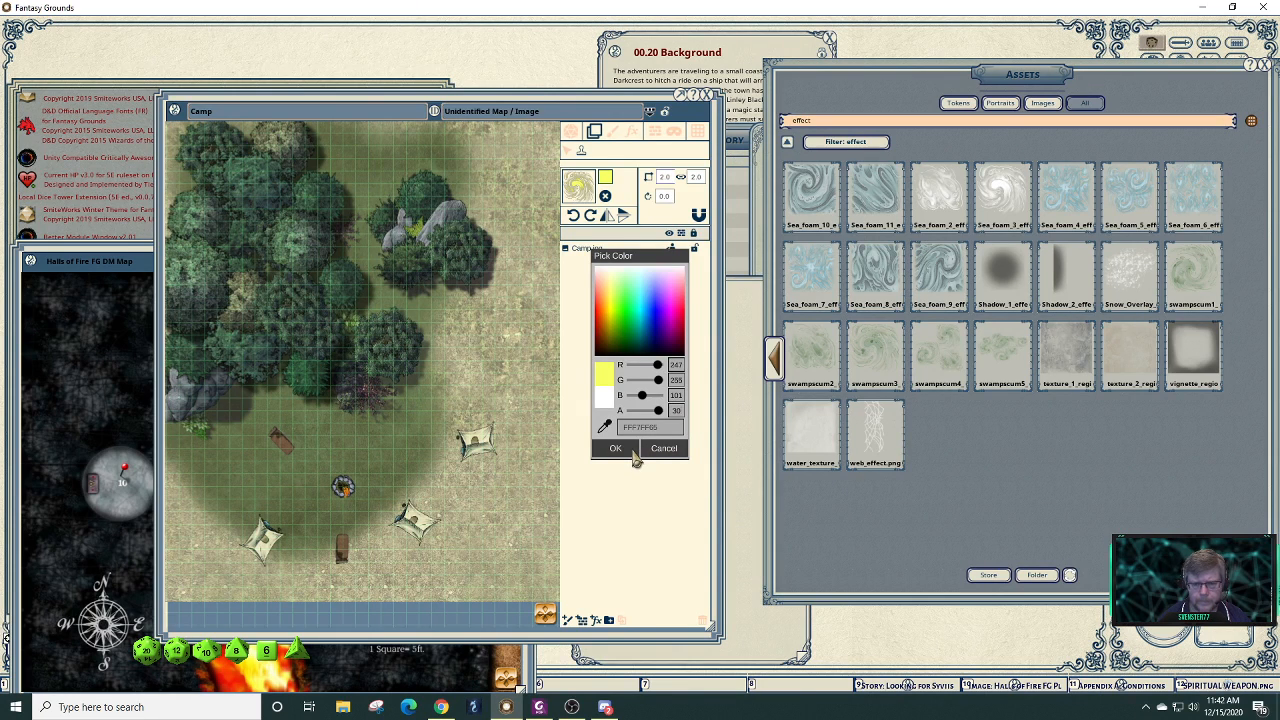
click(632, 450)
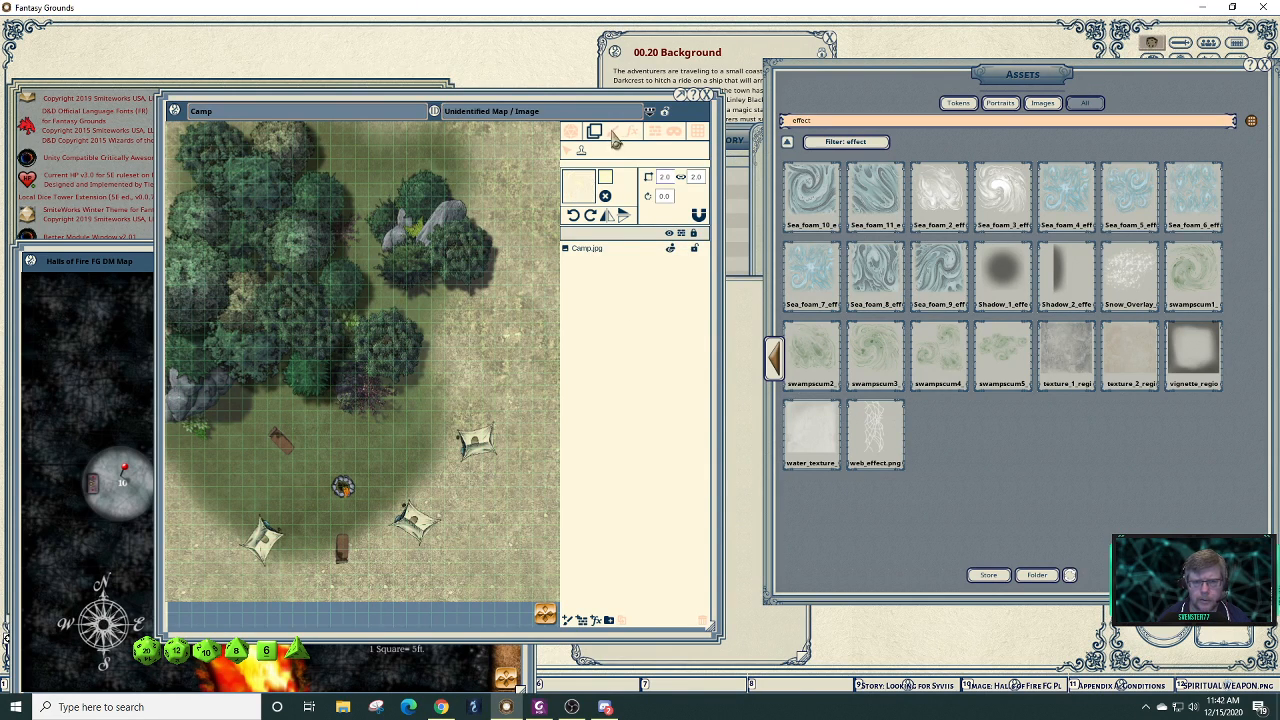
scroll(396, 488, up, 3)
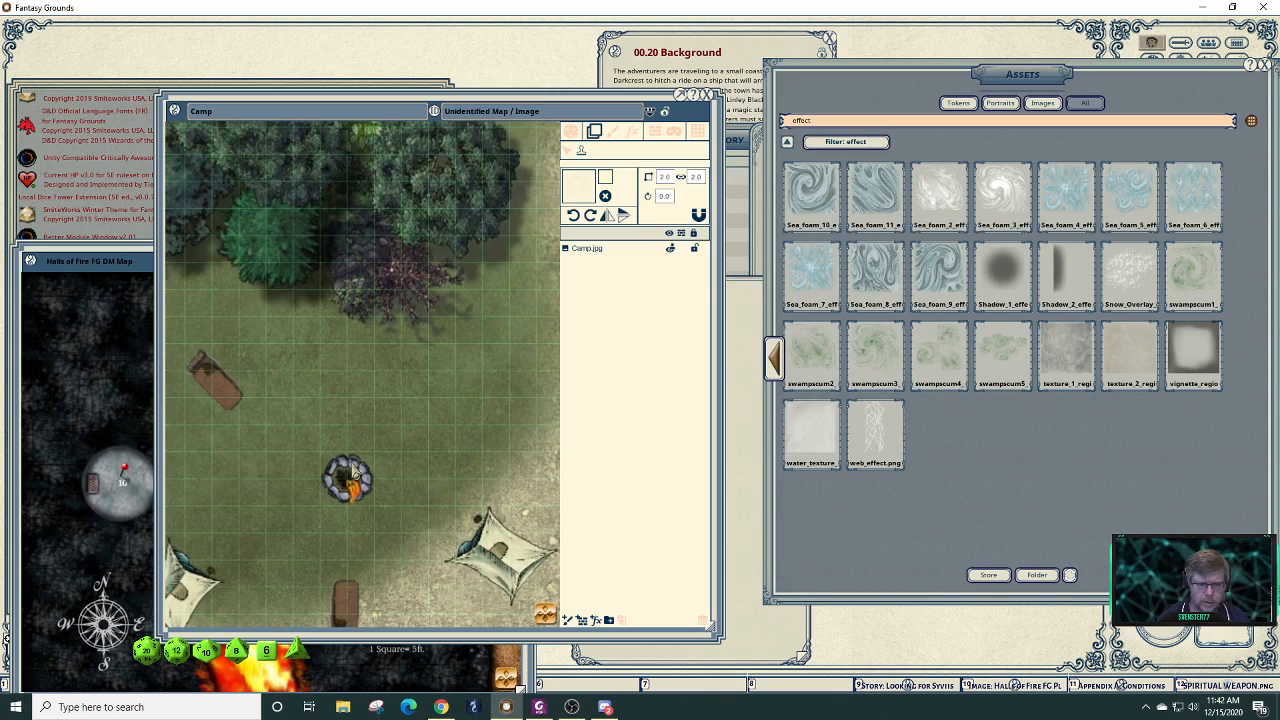
- Stamp overlapping copies of the yellow-tinted Sea_foam_3_effect.png over and around the campfire to build a glow
drag(350, 485, 348, 482)
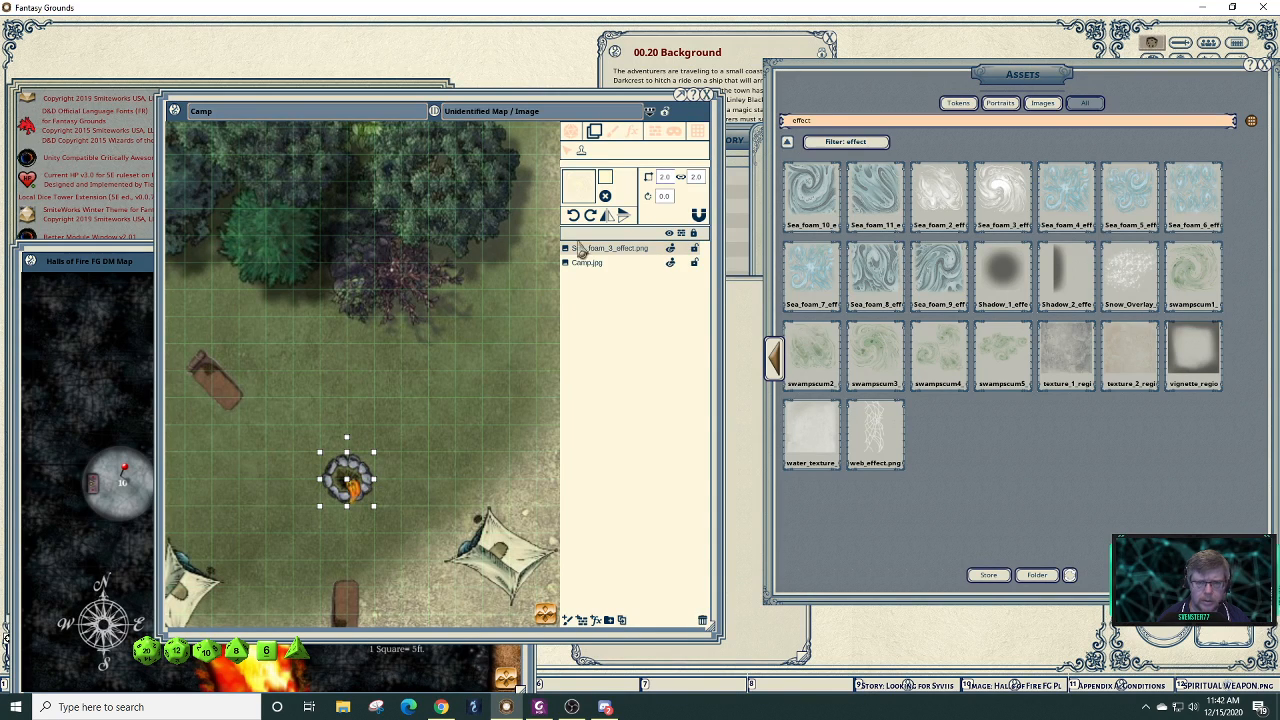
click(415, 466)
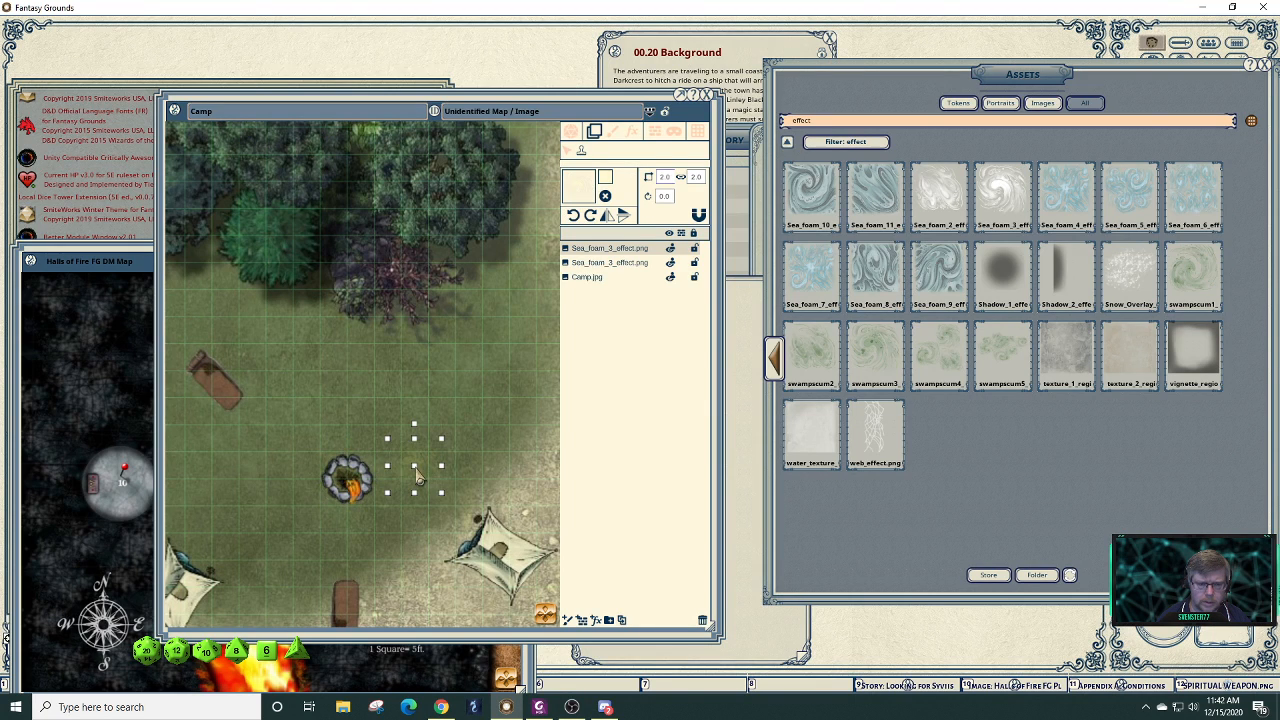
click(350, 484)
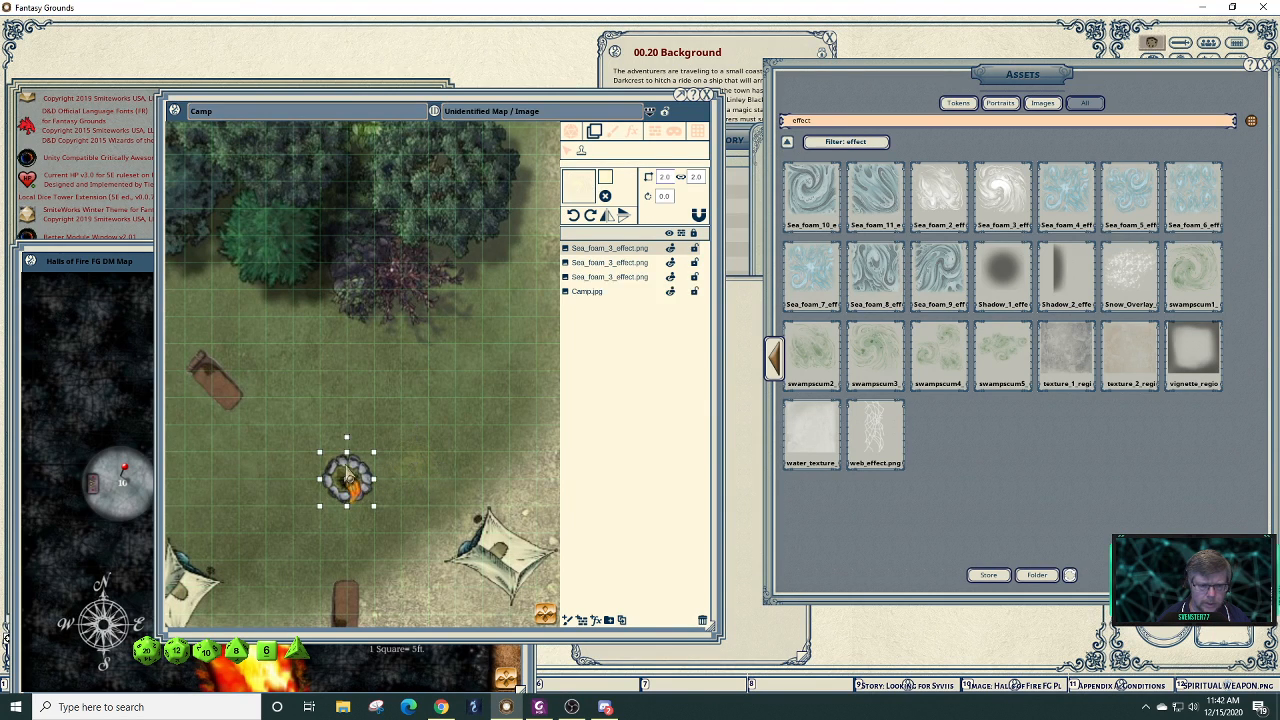
click(347, 470)
click(333, 472)
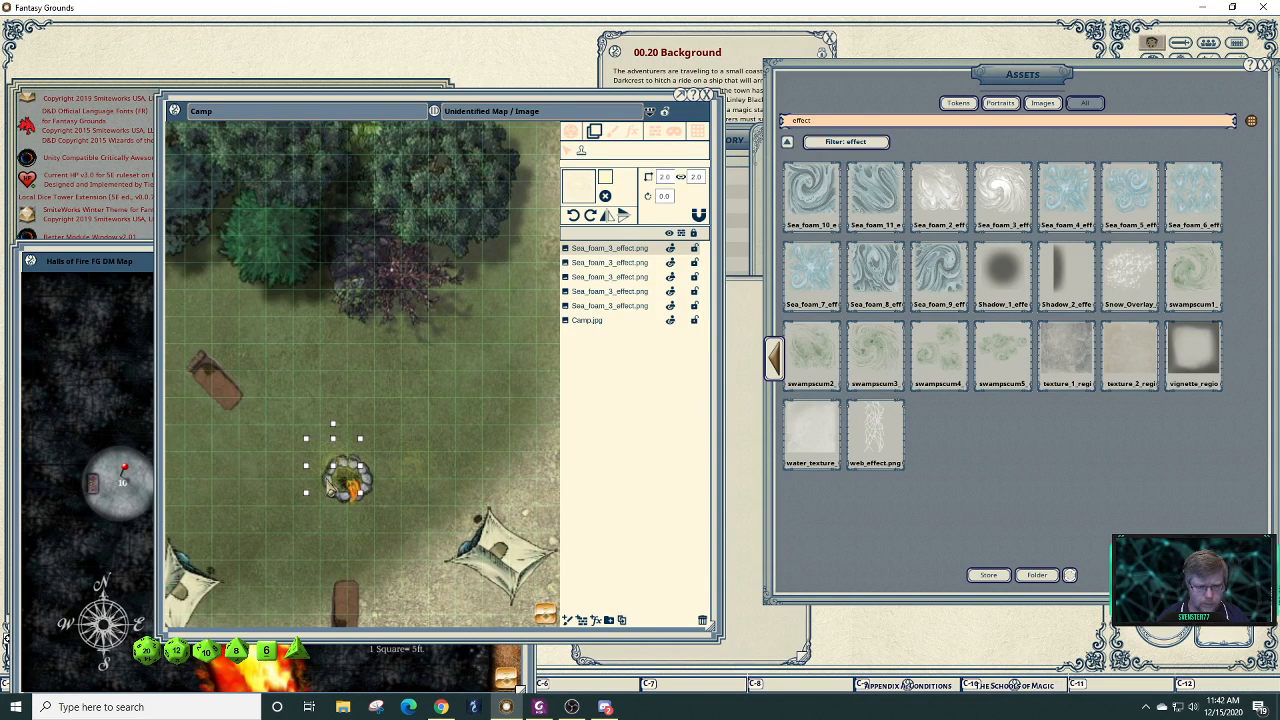
click(335, 490)
click(342, 514)
click(348, 510)
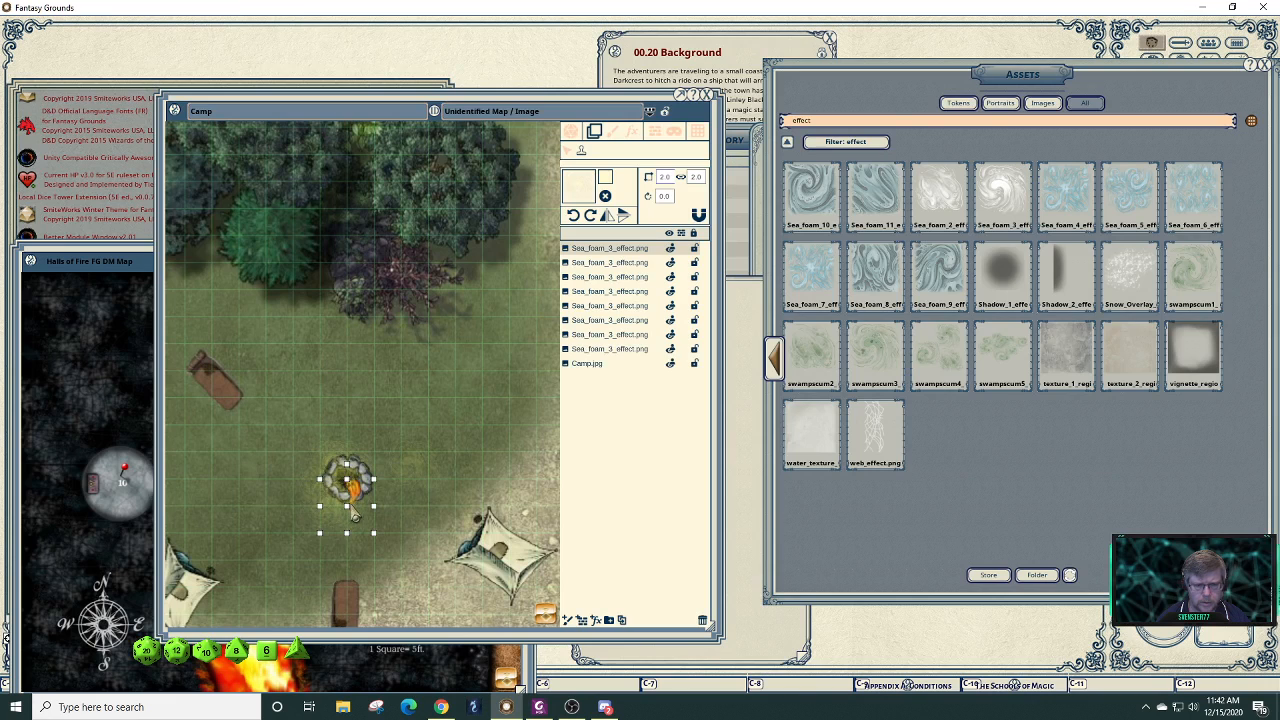
click(358, 503)
click(369, 494)
click(380, 486)
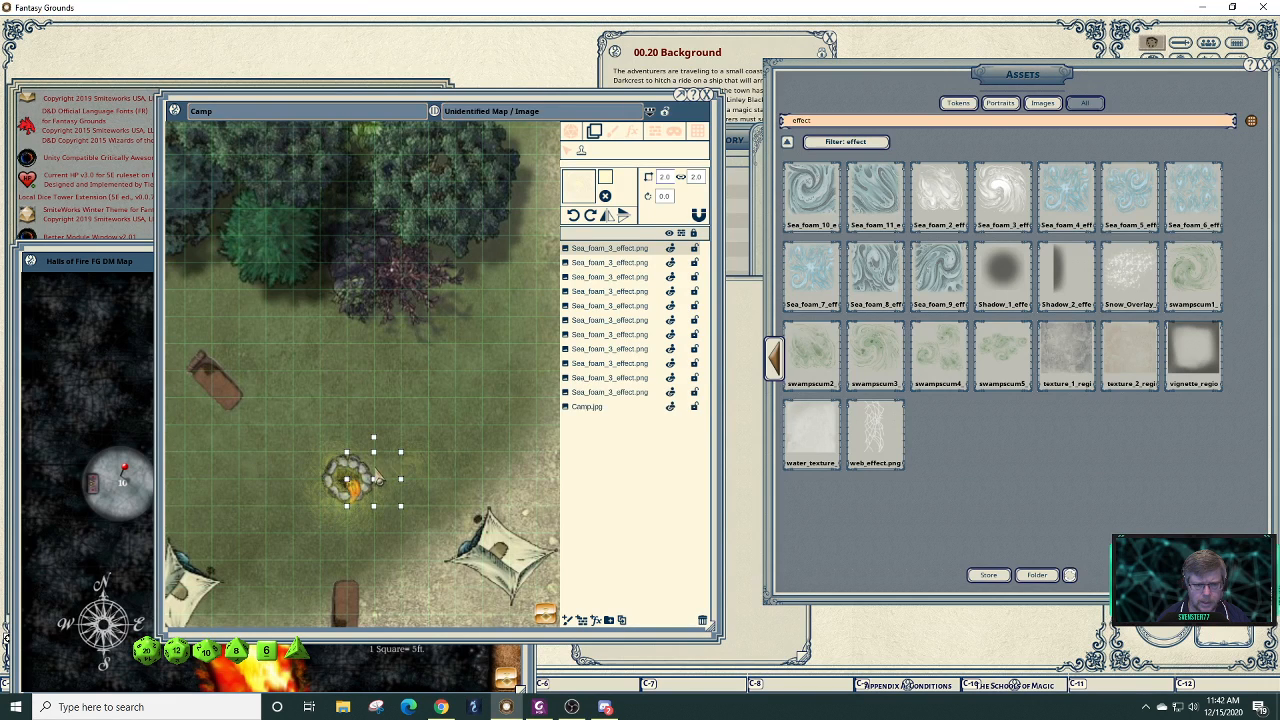
click(377, 476)
click(368, 464)
click(345, 455)
click(324, 460)
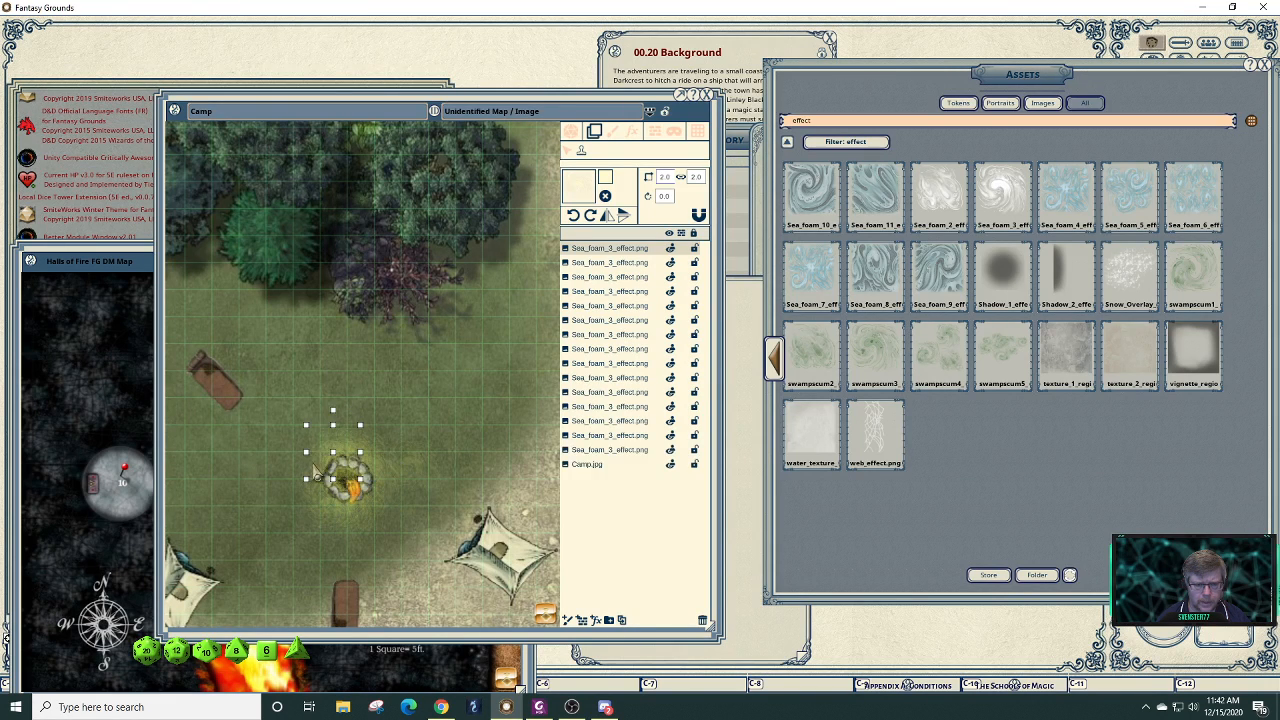
click(312, 484)
click(330, 496)
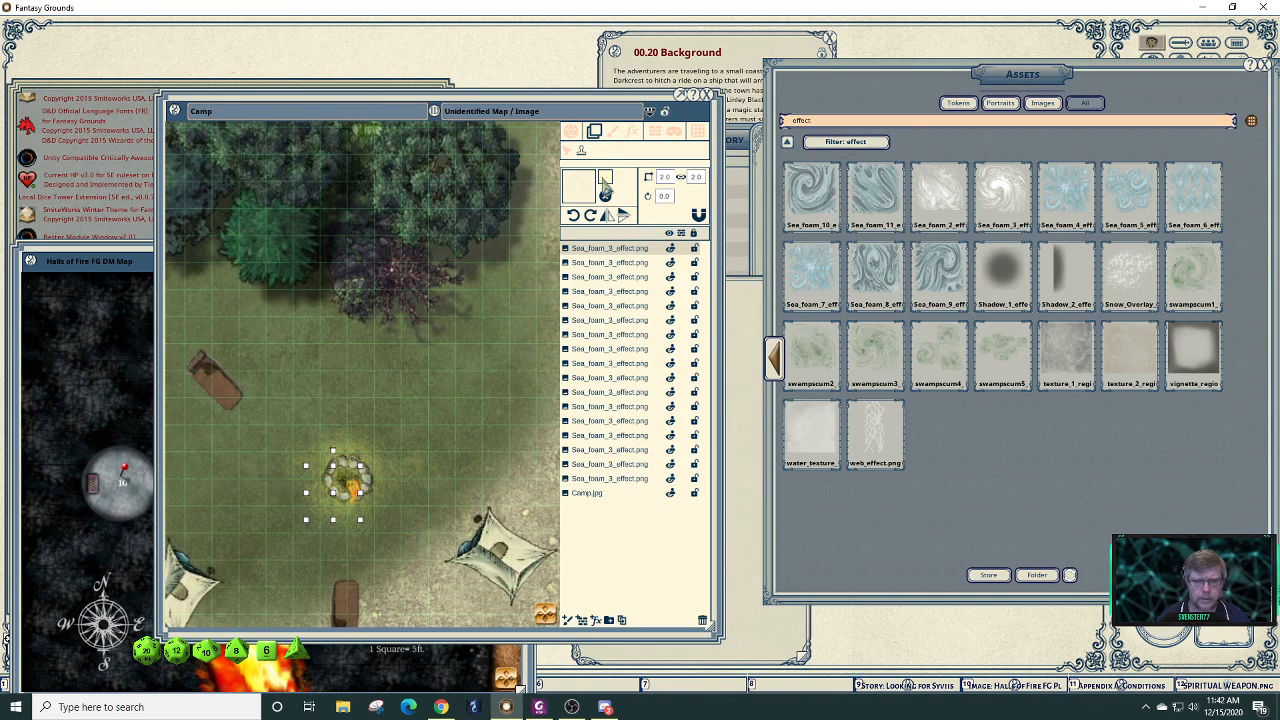
- Switch from stamping to selecting and delete the stray Sea_foam_3_effect.png stamp on the grass east of the campfire
click(568, 151)
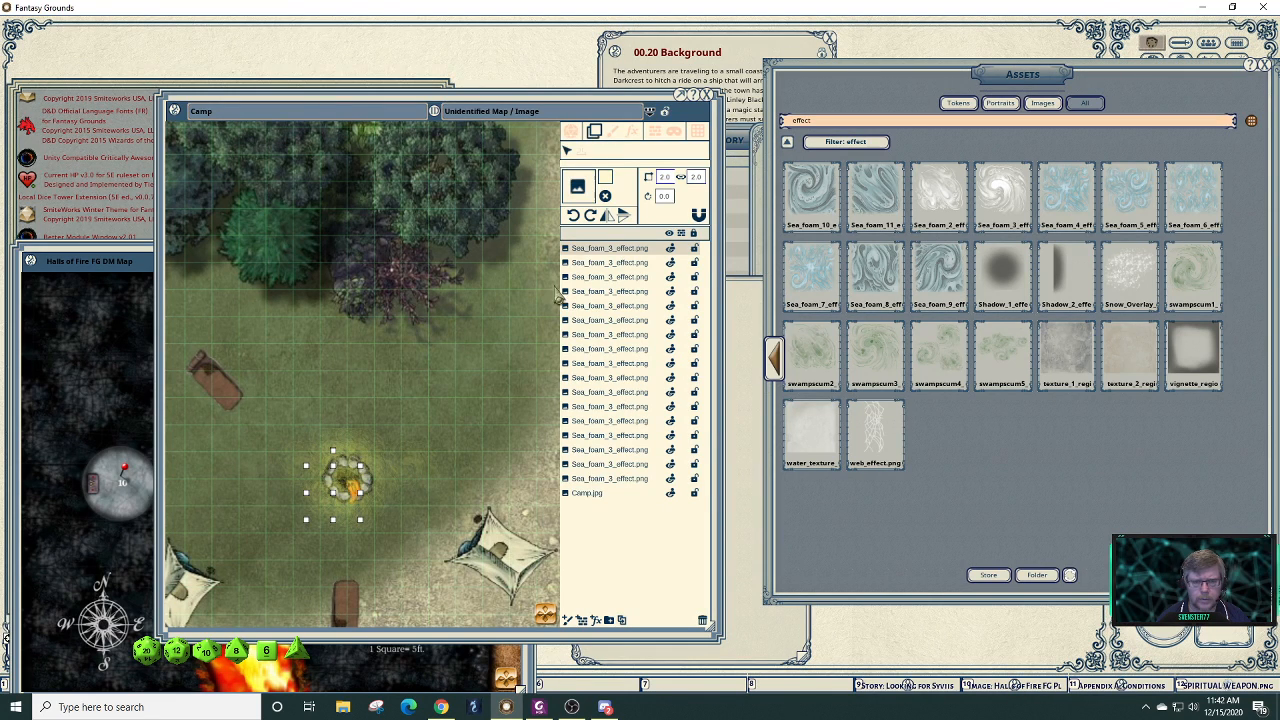
click(425, 483)
key(Delete)
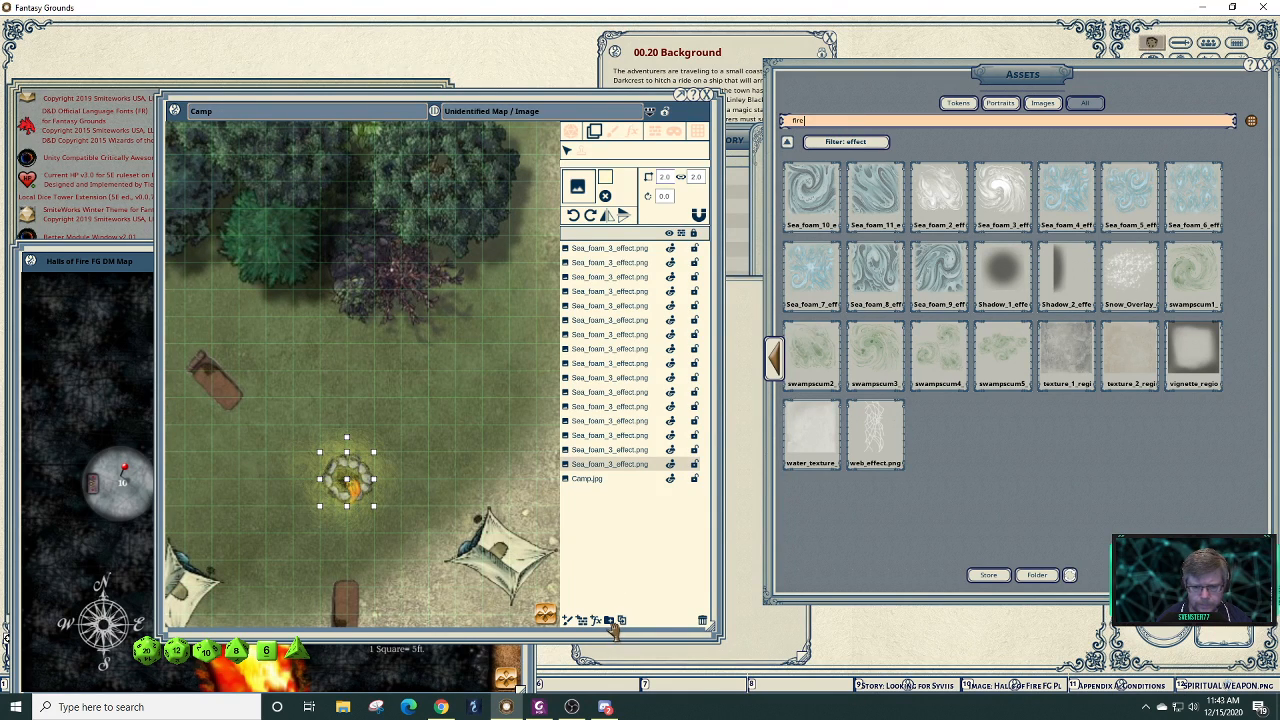
- Add two folders to the layer list and rename the lower one "fire"
click(609, 621)
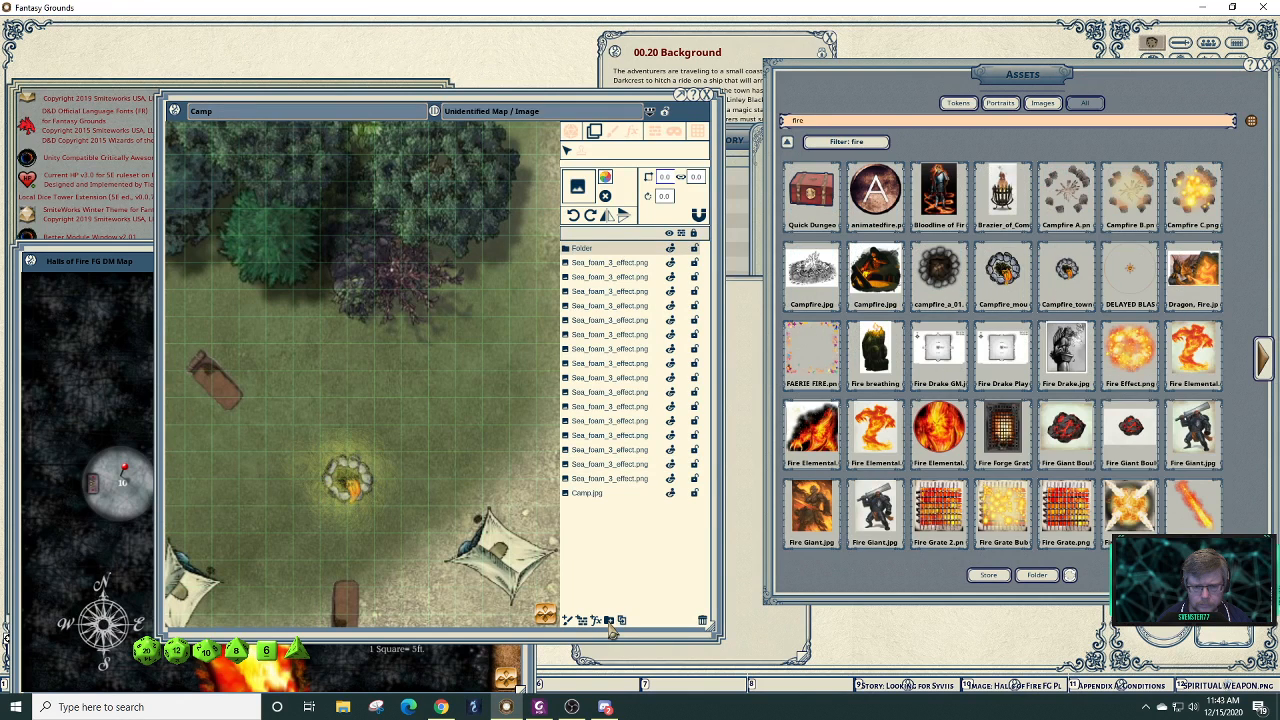
click(609, 621)
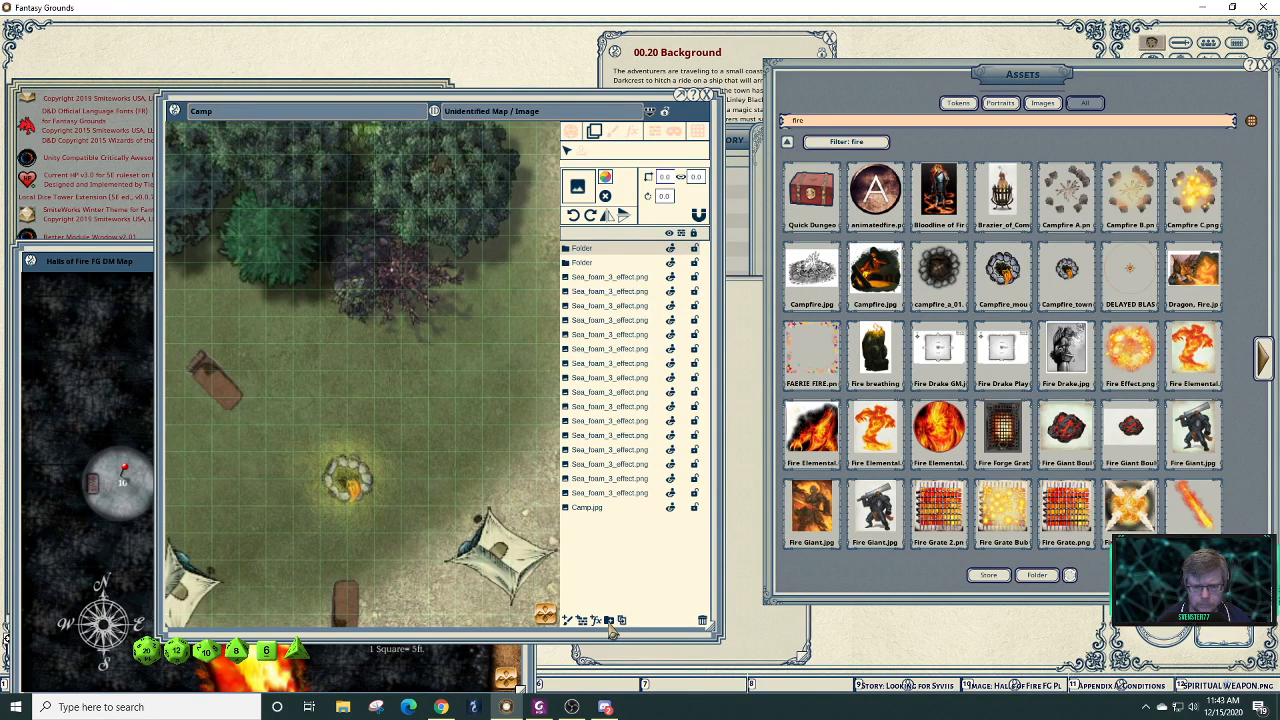
double_click(598, 264)
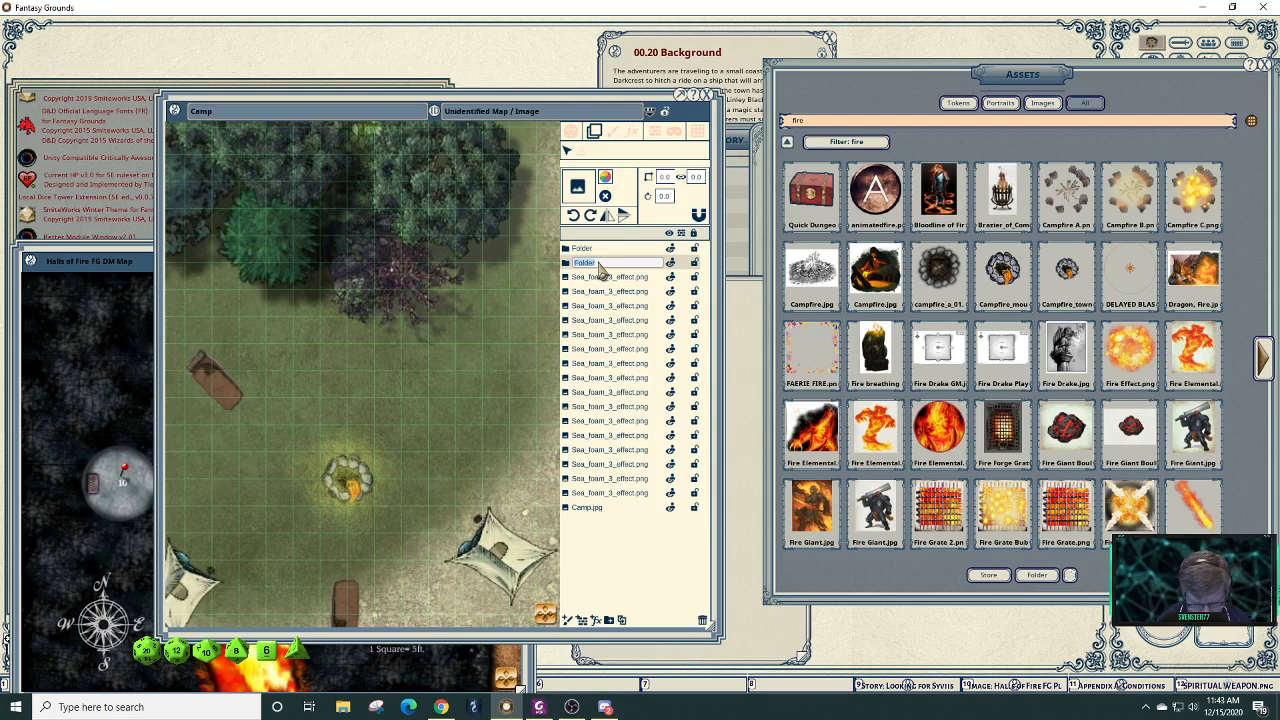
text(fire)
key(Return)
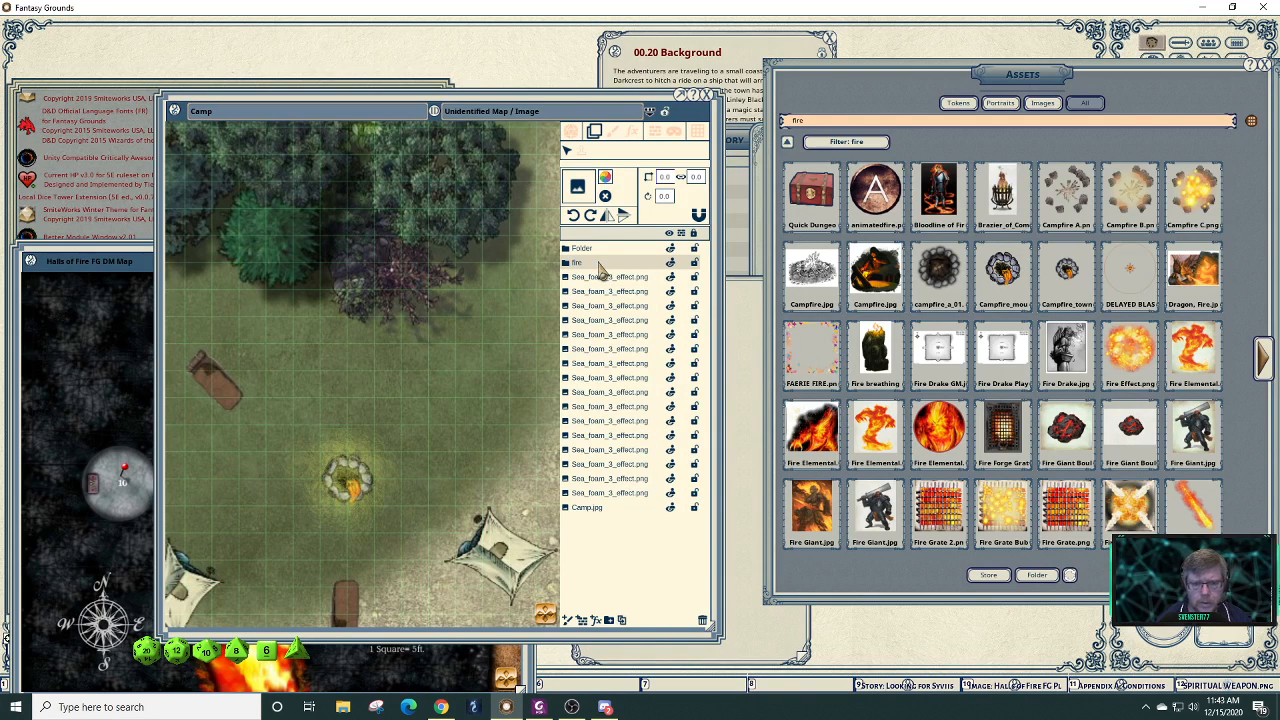
- Move all Sea_foam_3_effect.png layers into the fire folder and collapse the folder
click(606, 280)
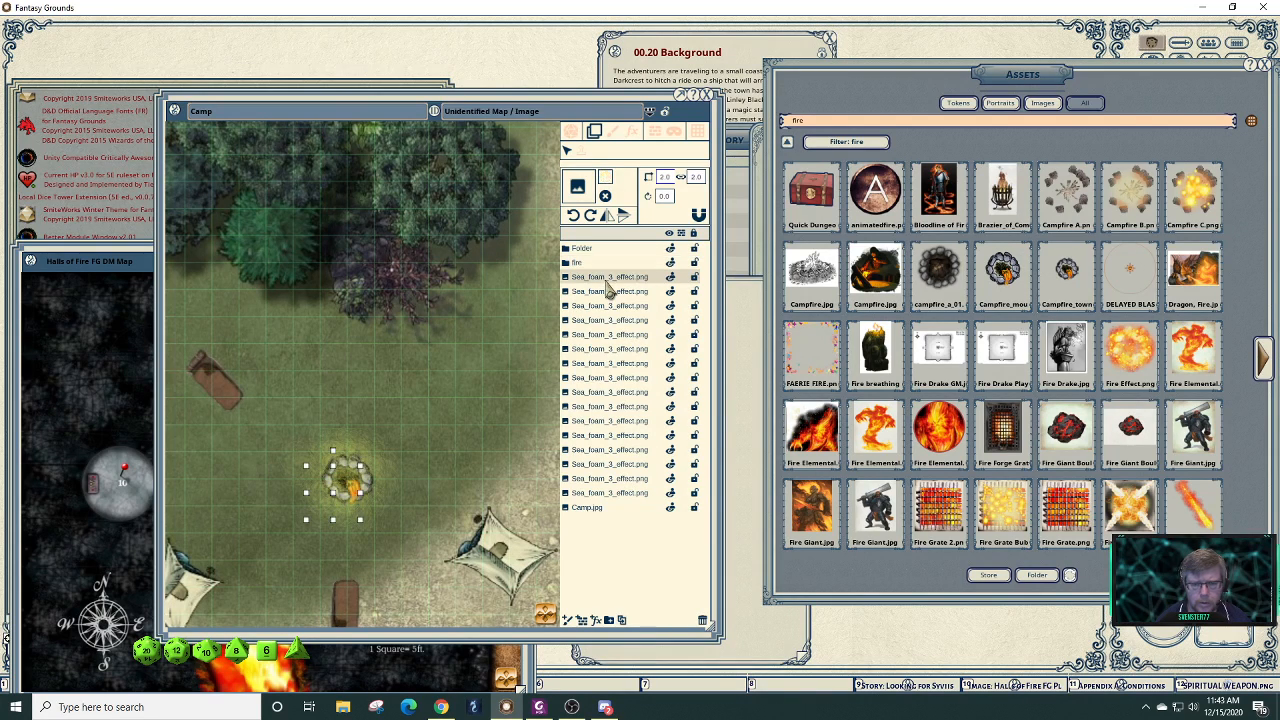
shift+click(617, 494)
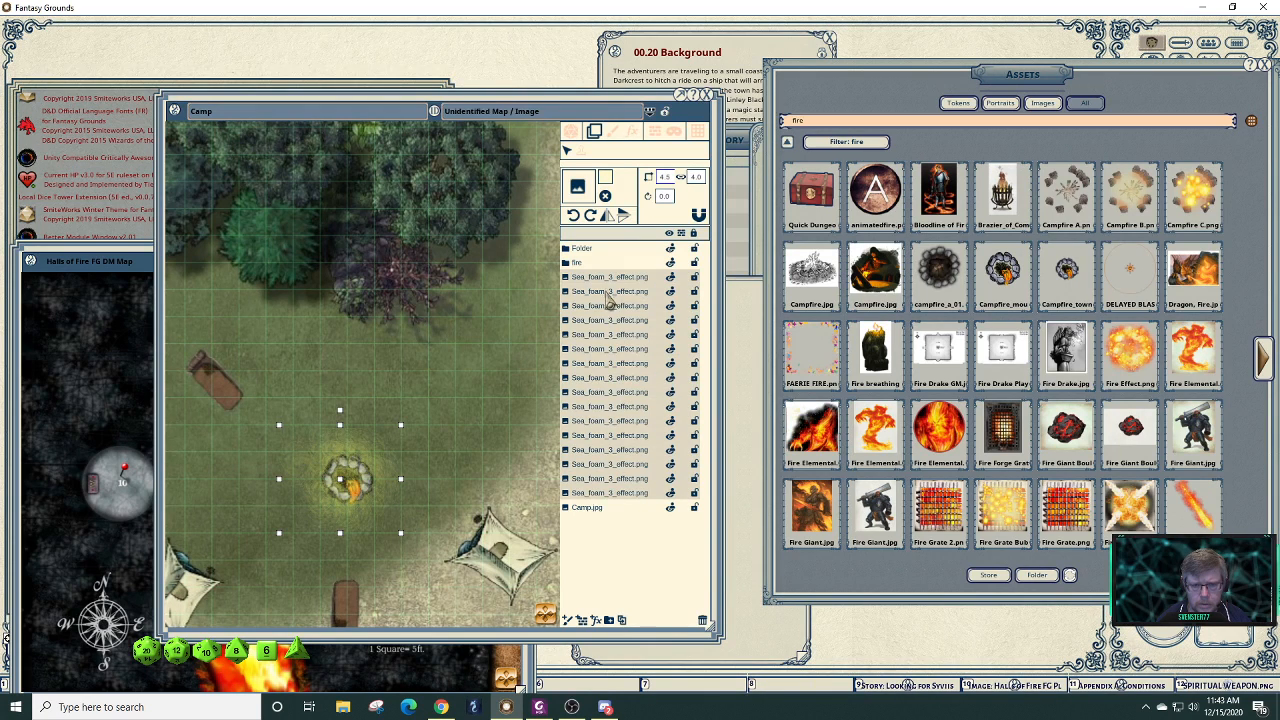
drag(609, 302, 598, 272)
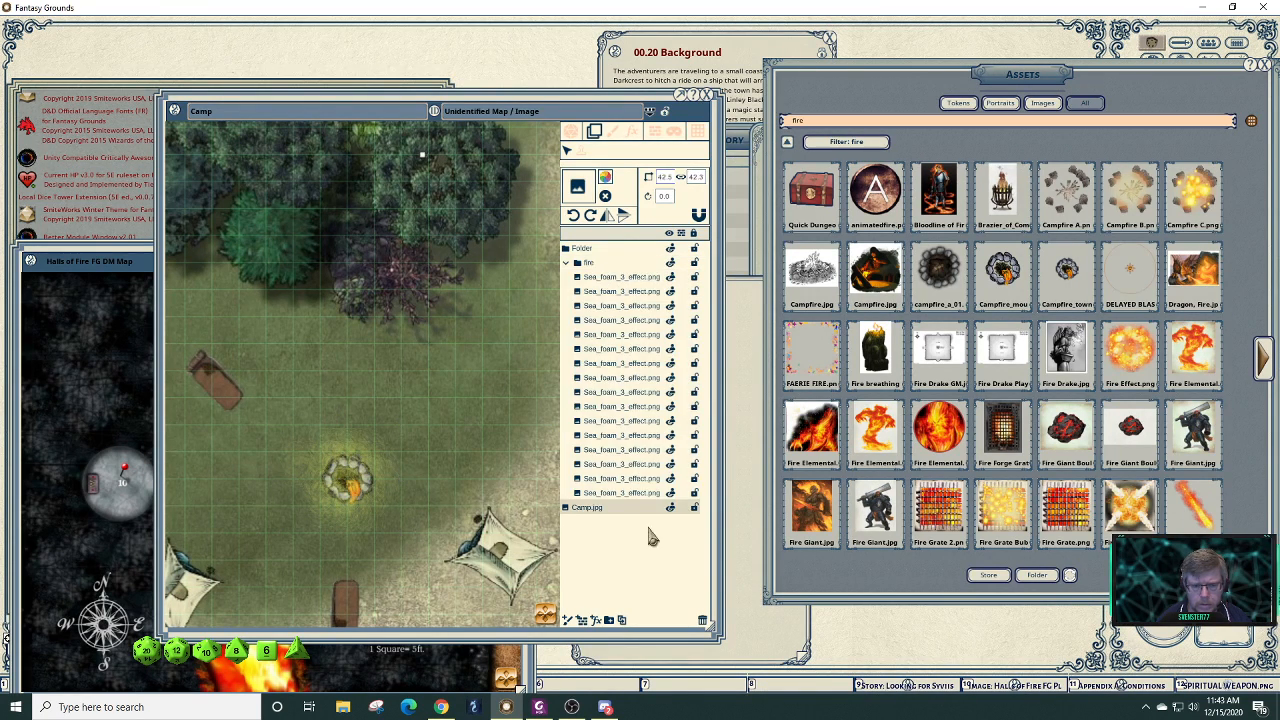
click(567, 264)
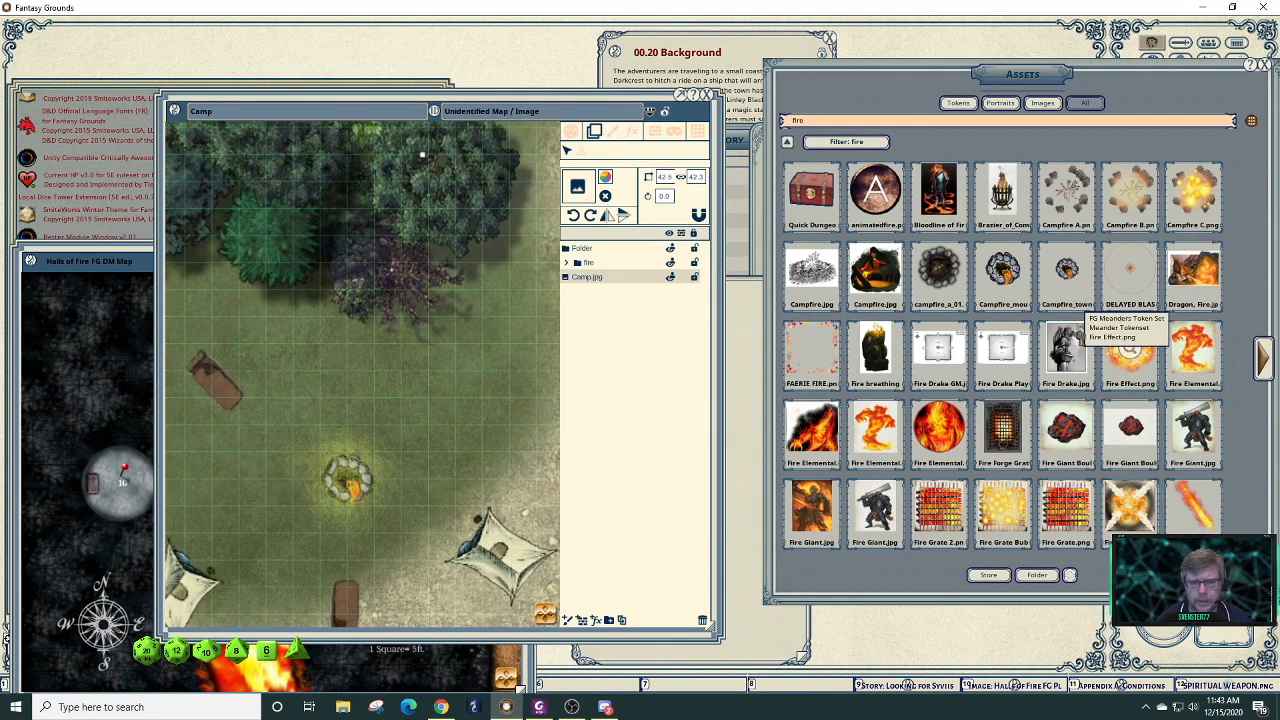
- Load Fire Effect.png as the stamp image, set its size to 1.5, and place one on the grass near the campfire
drag(1130, 352, 581, 193)
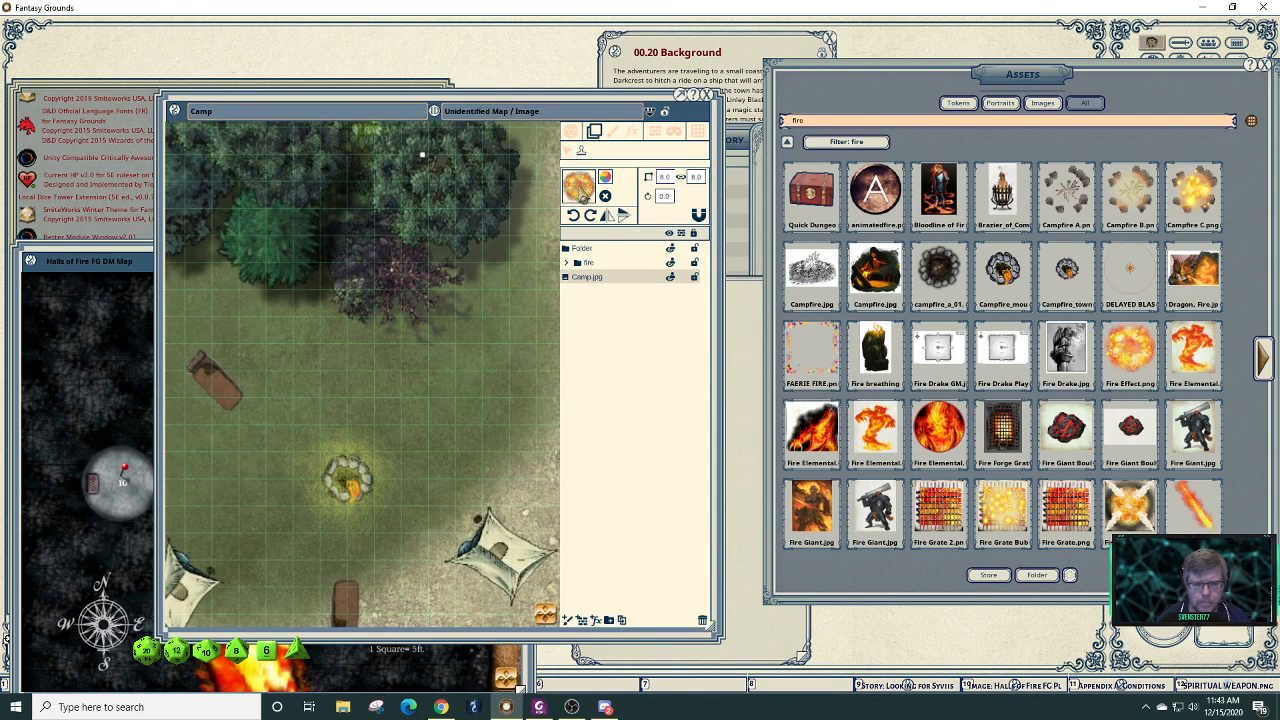
click(666, 177)
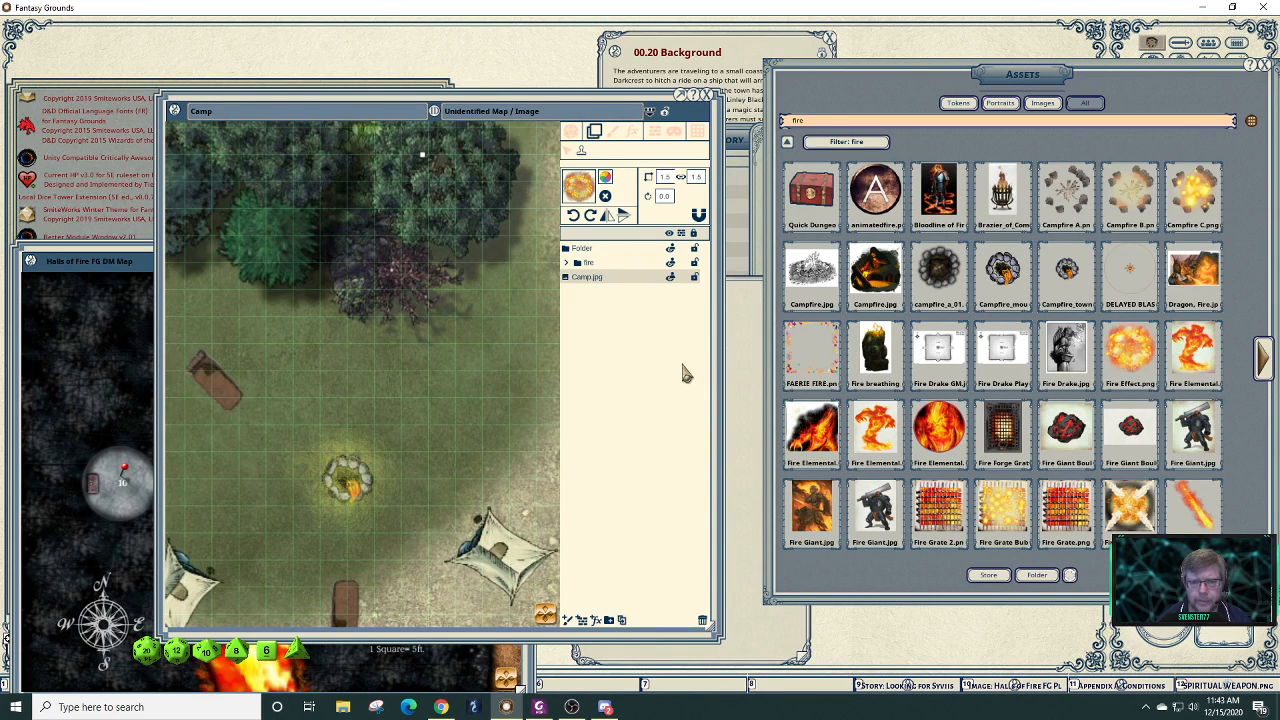
click(414, 425)
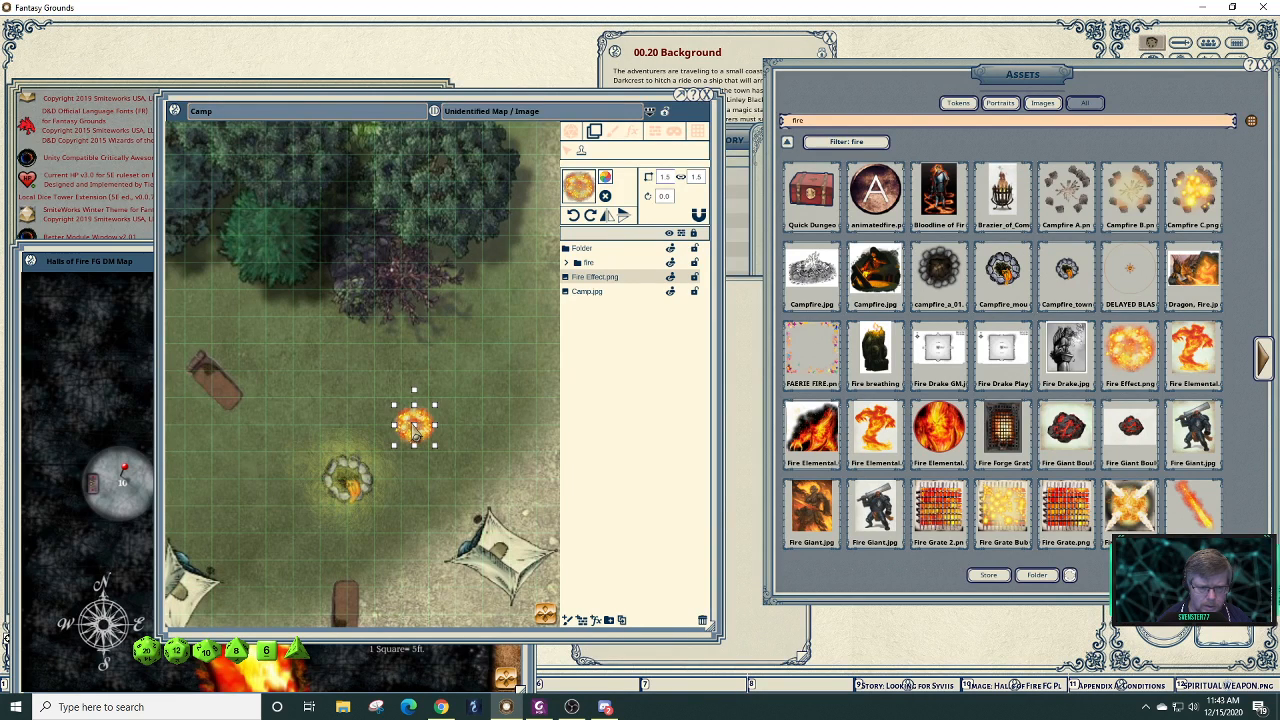
- Move the Fire Effect.png stamp onto the center of the campfire and deselect it
click(573, 150)
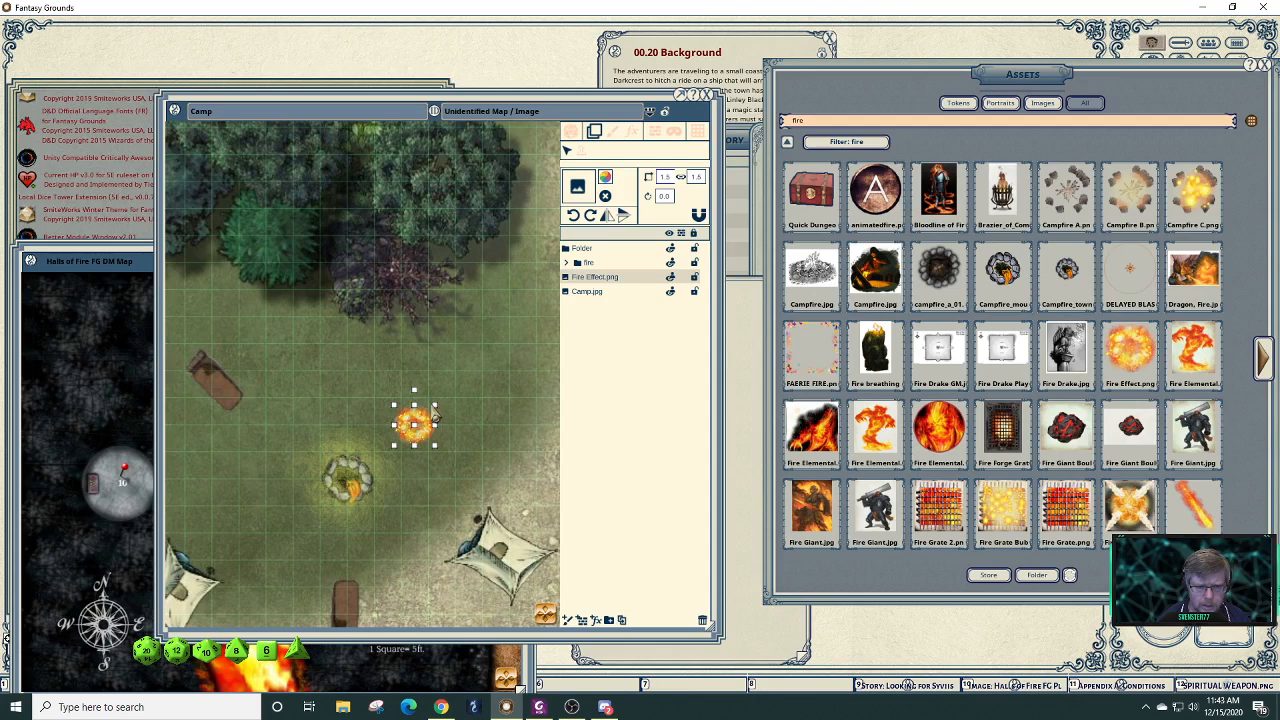
drag(434, 418, 360, 481)
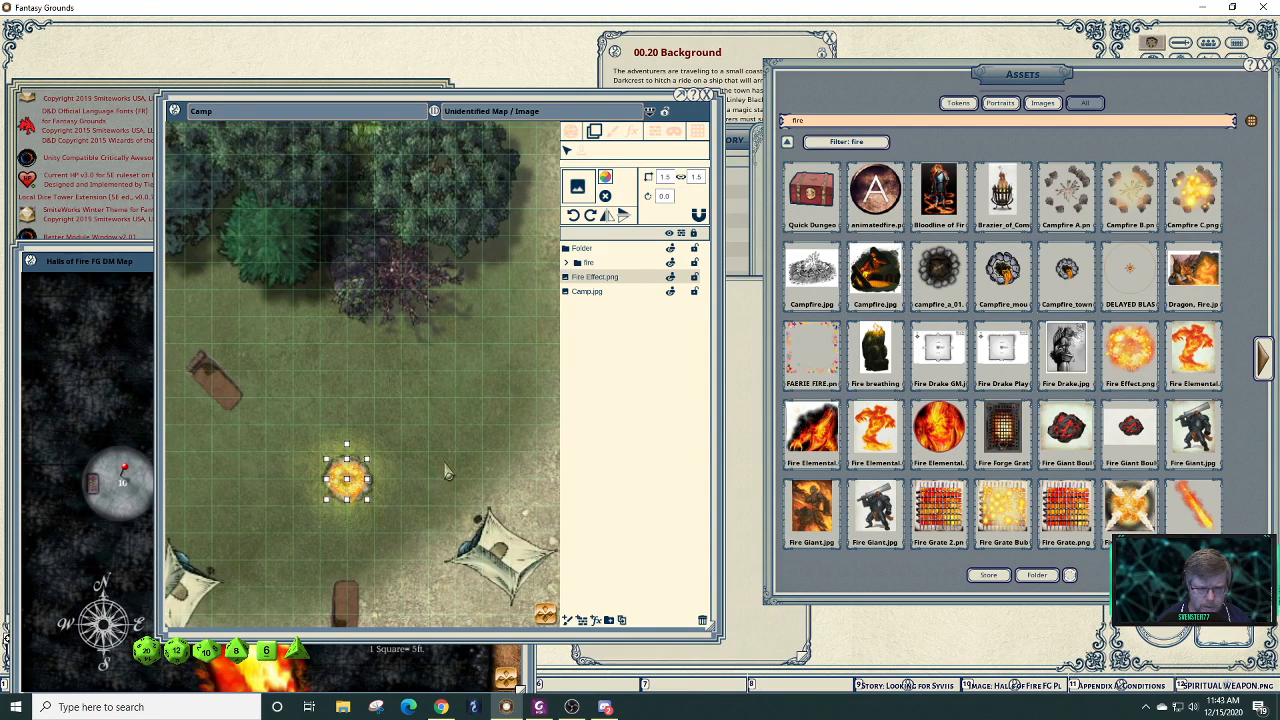
click(517, 487)
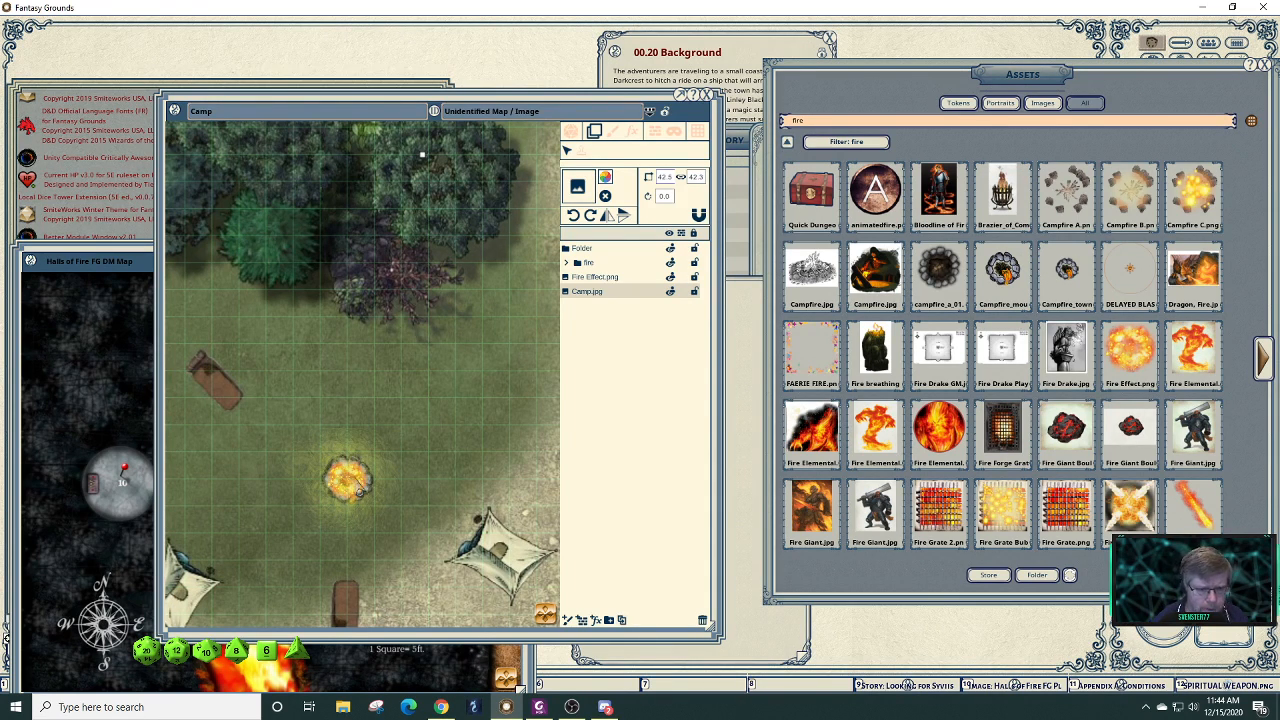
click(357, 483)
click(486, 465)
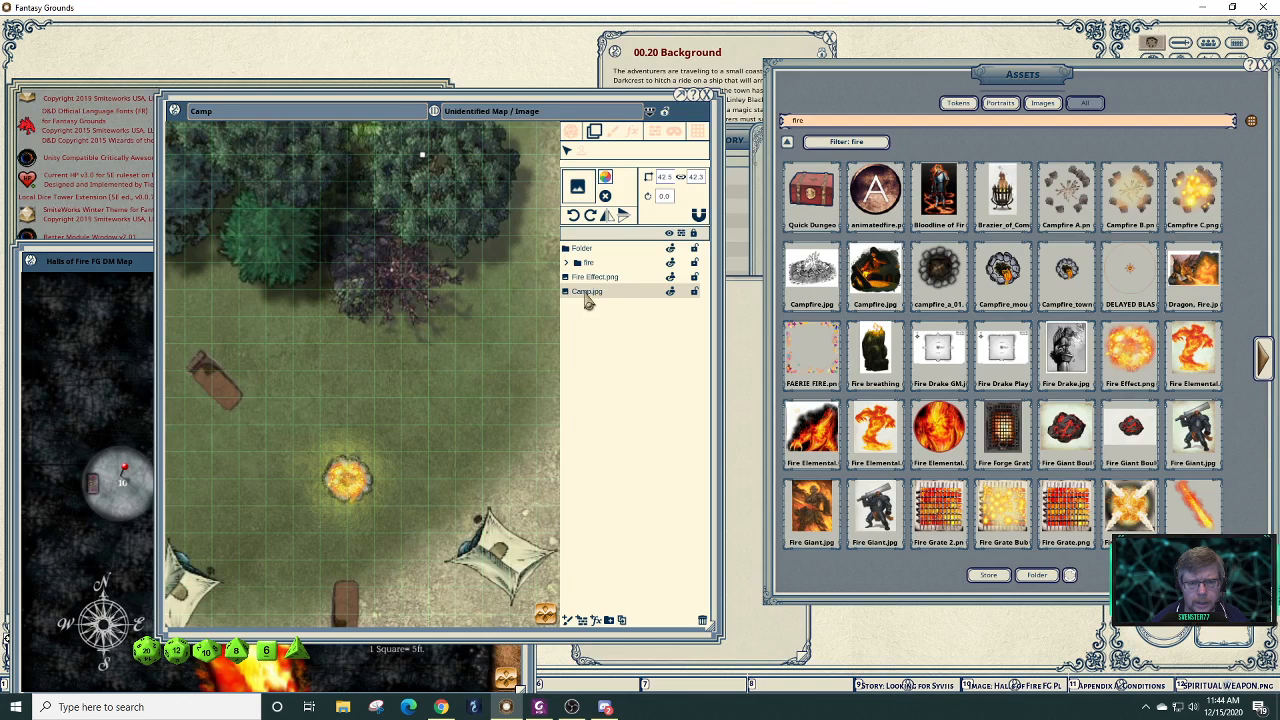
- Move the Fire Effect.png layer into the fire folder and clear the layer selection
click(585, 280)
drag(587, 285, 588, 263)
scroll(503, 366, down, 3)
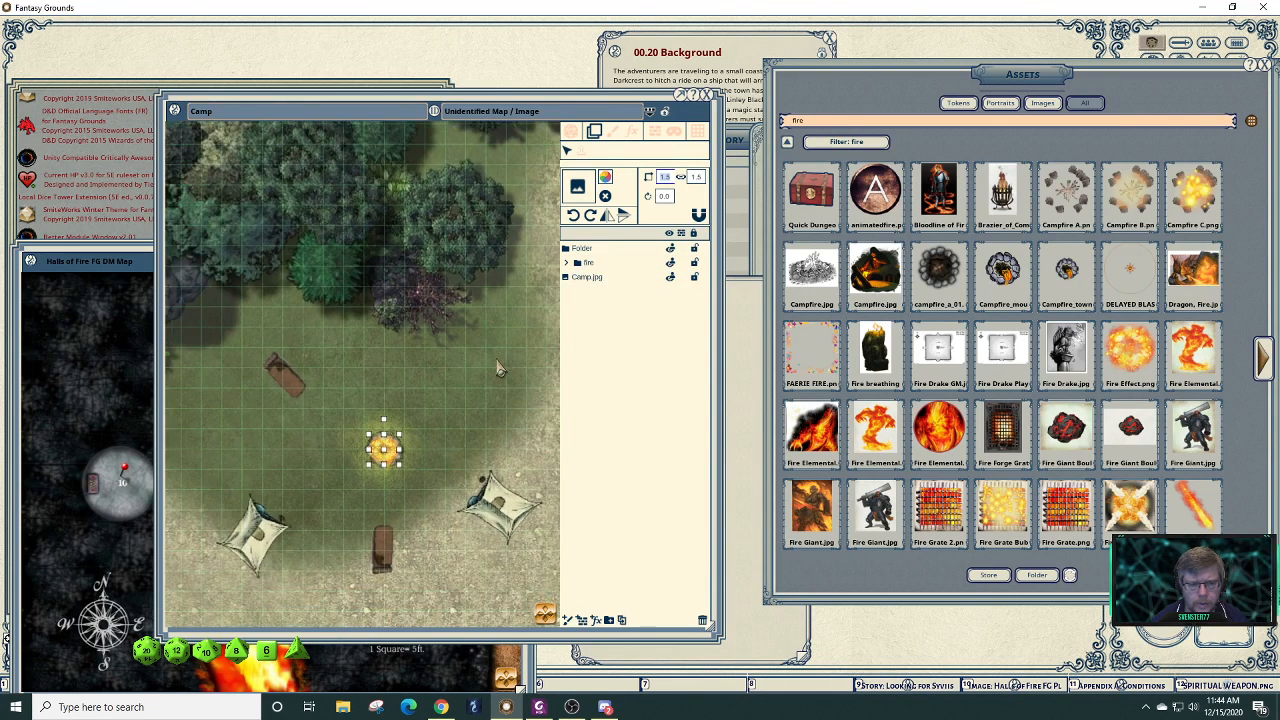
click(683, 439)
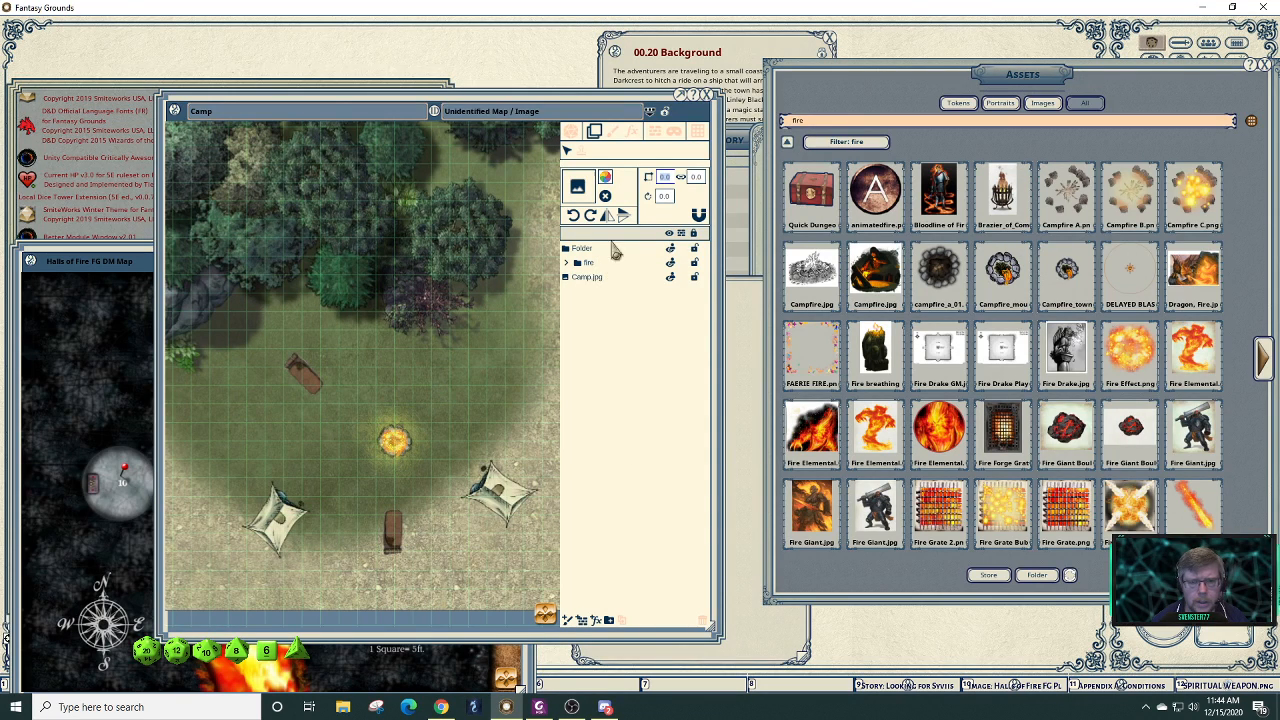
- Add an FX layer to the Camp map and set its effect type to Time of day
click(634, 137)
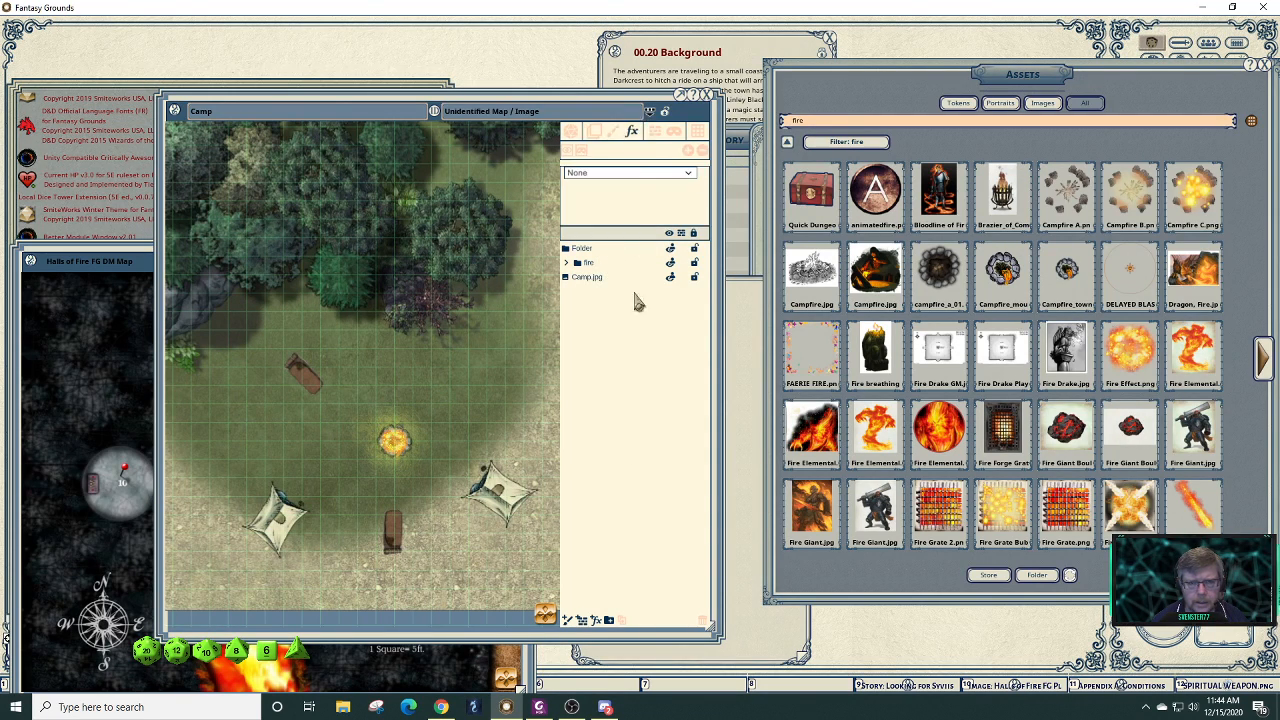
click(602, 621)
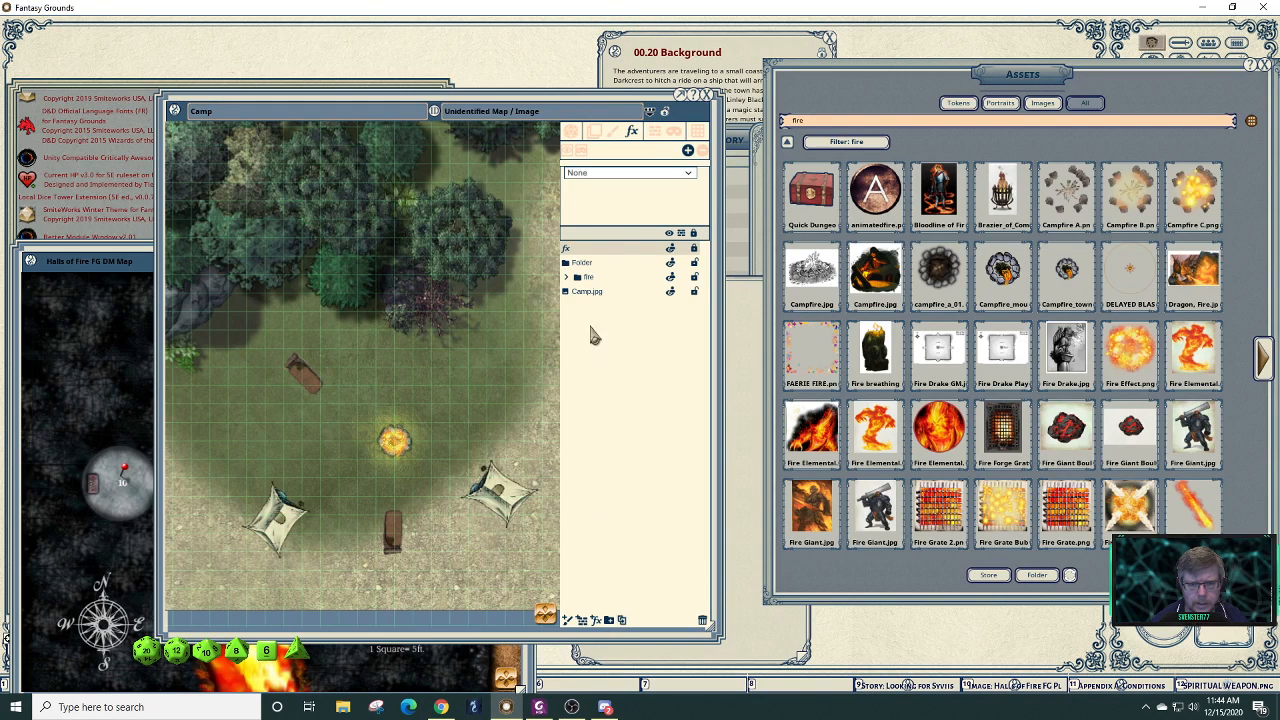
click(686, 175)
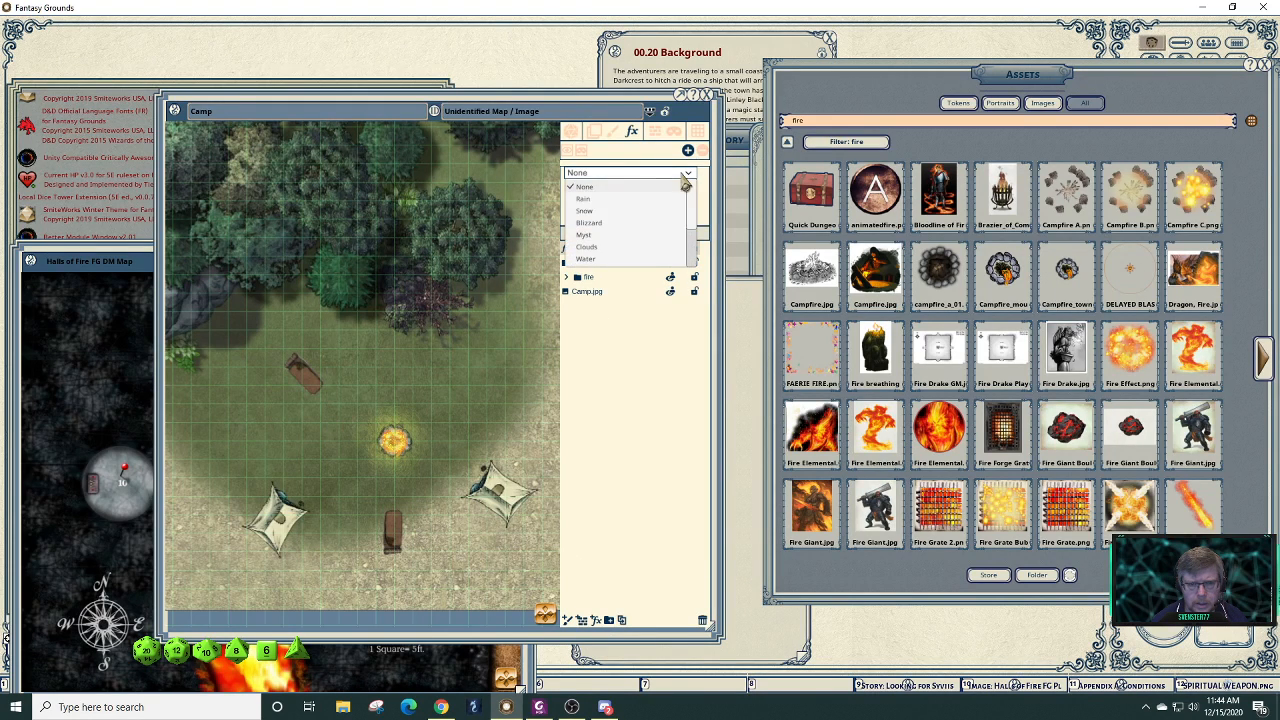
scroll(693, 255, down, 2)
scroll(693, 255, down, 2)
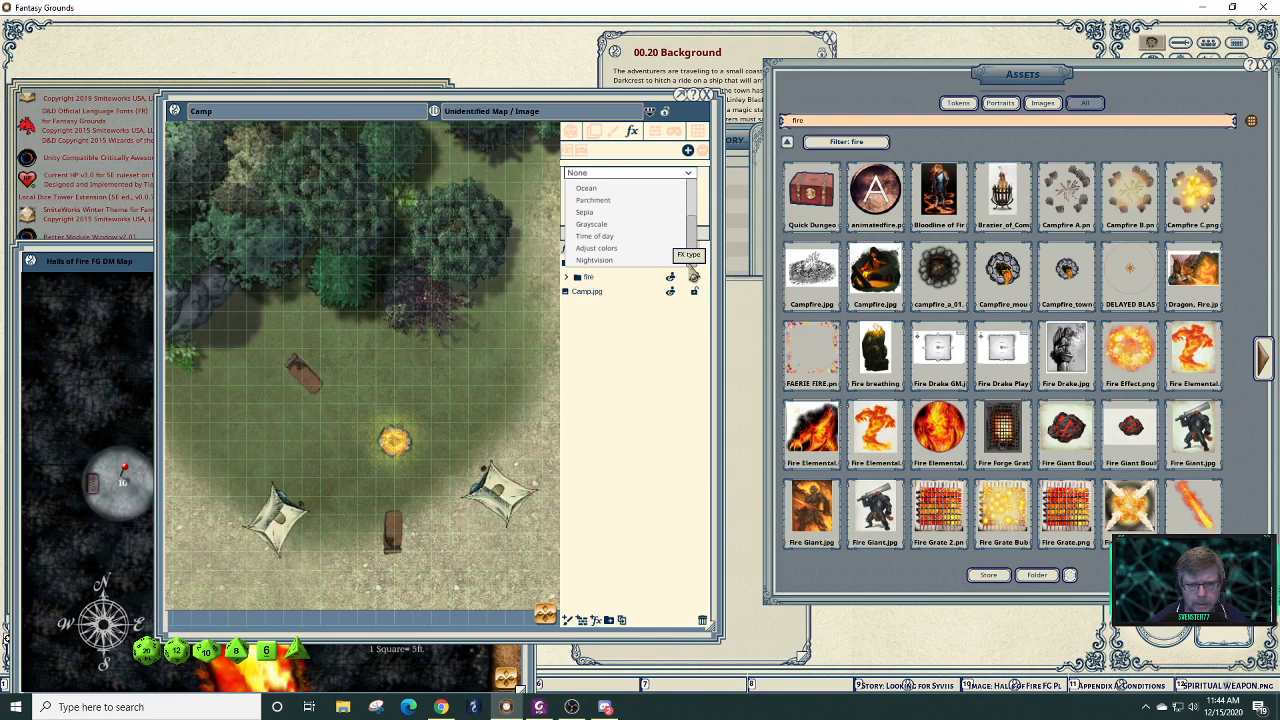
click(598, 238)
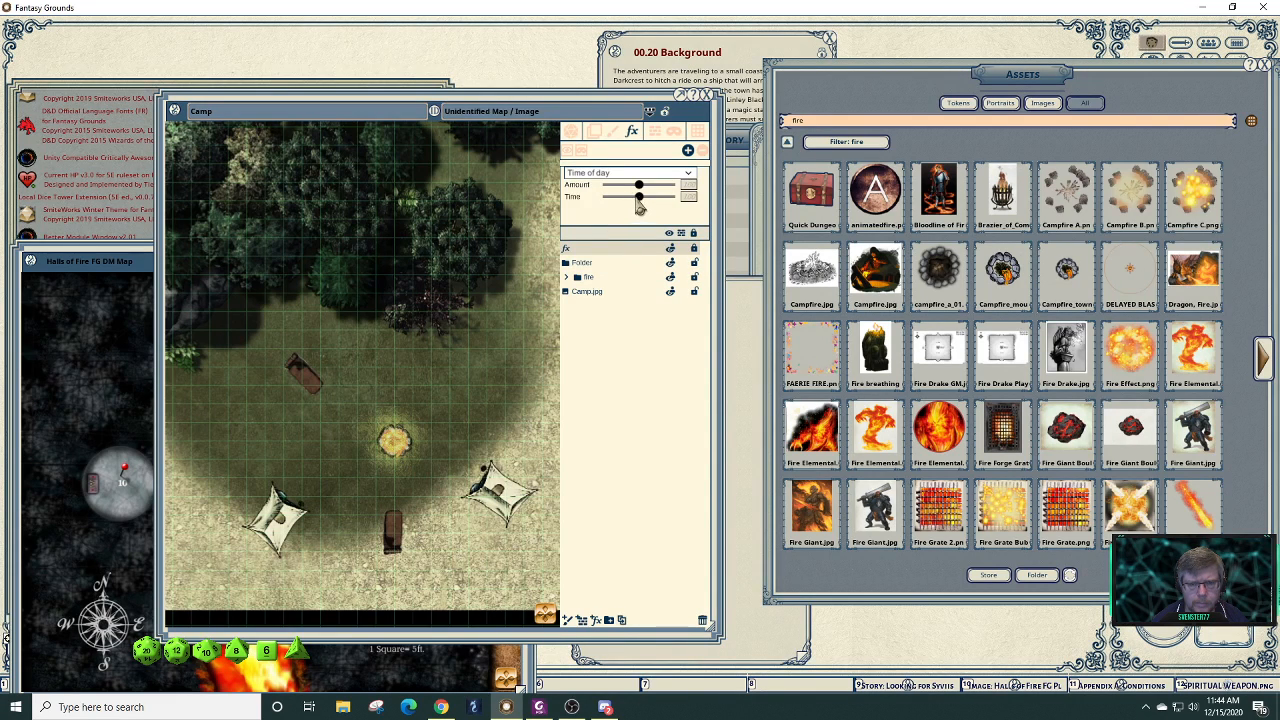
- Adjust the Time of day effect's sliders to give the camp scene a dark, bluish night look
mouse_move(642, 200)
mouse_down()
mouse_move(655, 202)
mouse_move(646, 186)
mouse_up()
click(655, 380)
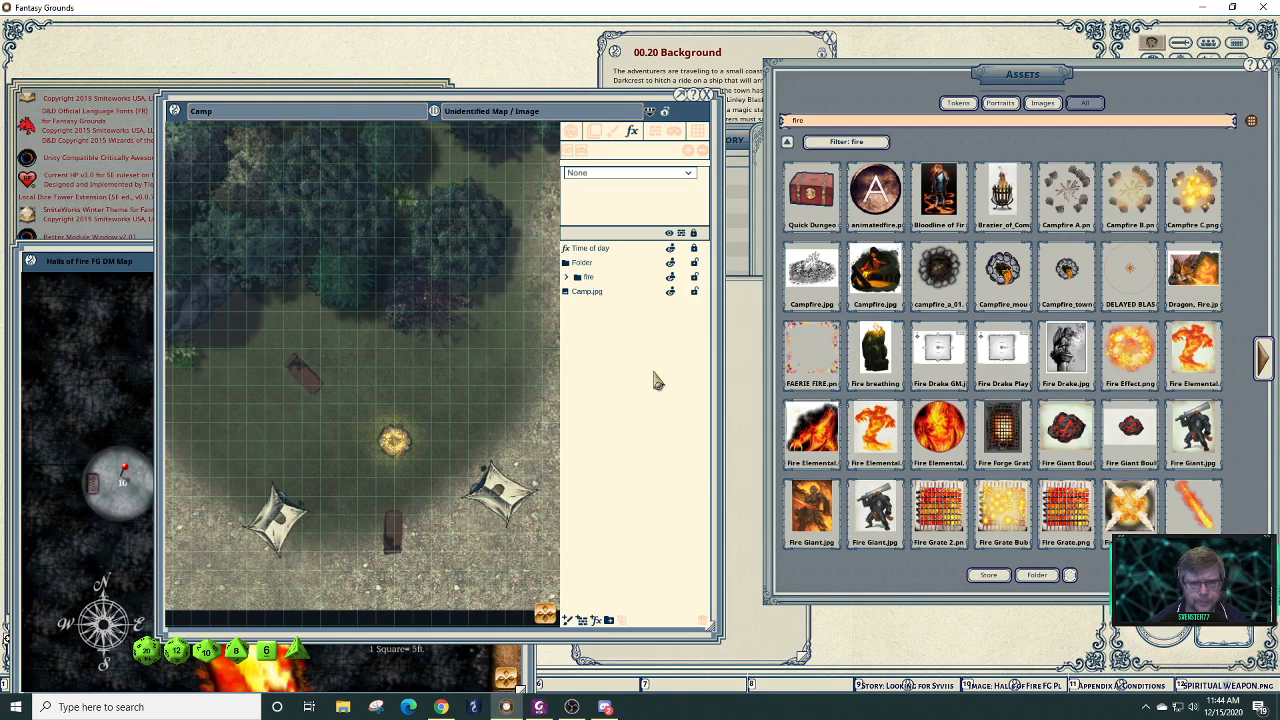
scroll(455, 370, down, 2)
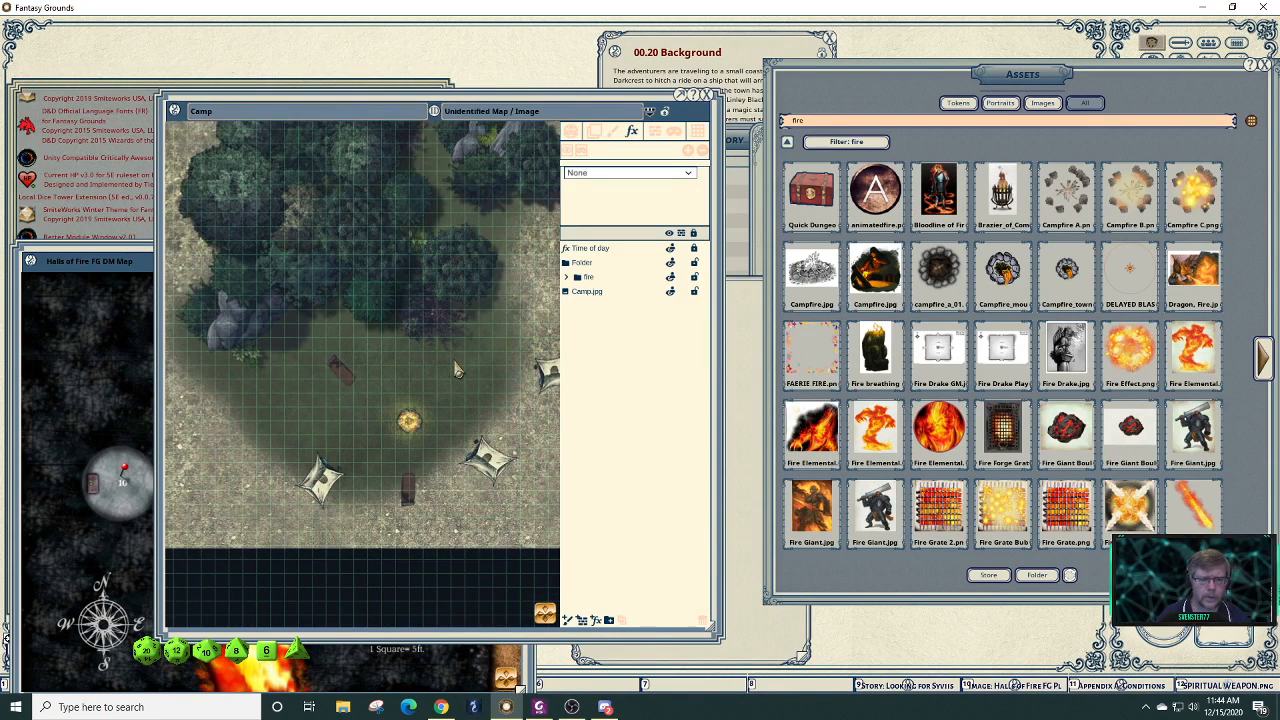
scroll(455, 370, up, 1)
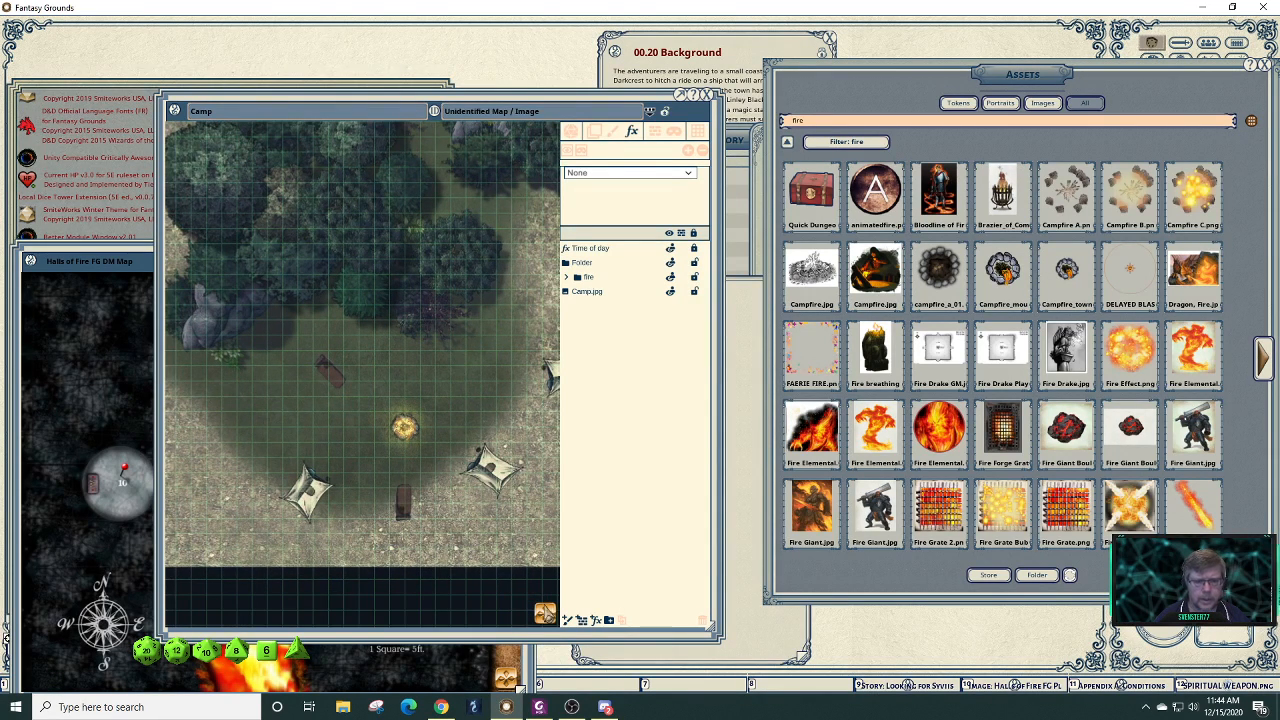
- Name the Camp map Night campsite for its unidentified state, mark it as unidentified, and lock it
drag(558, 606, 545, 713)
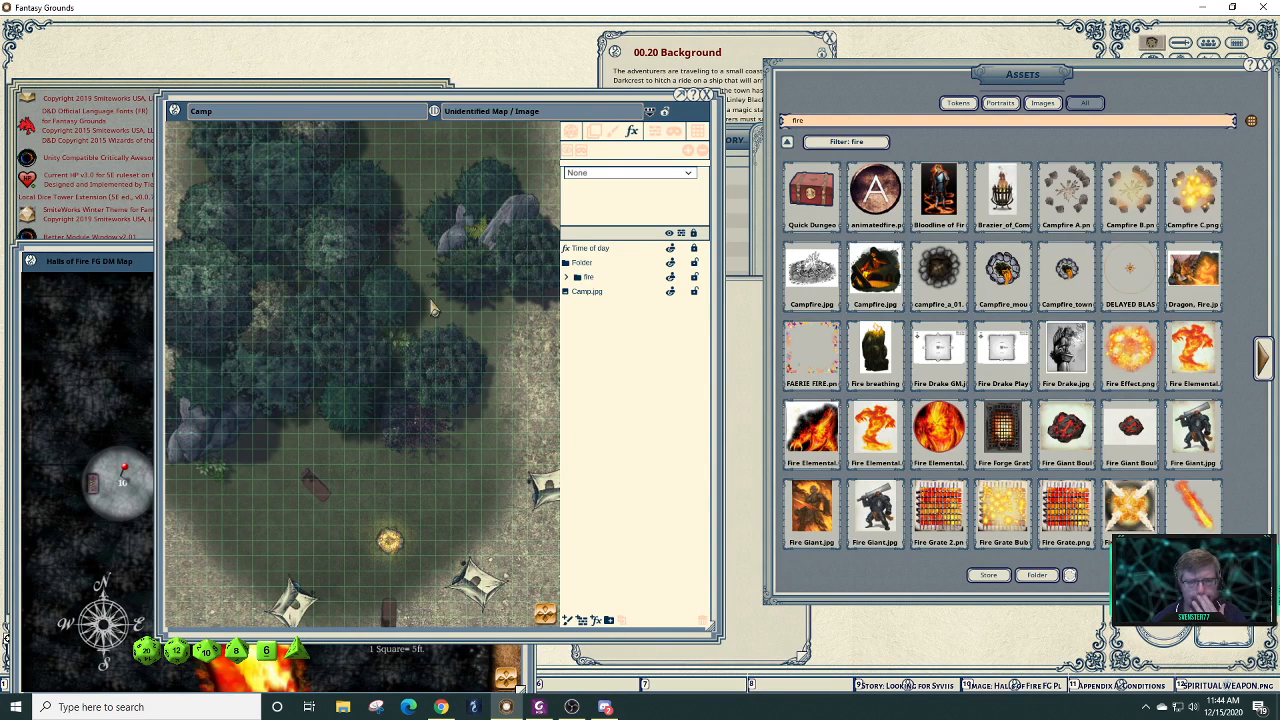
click(668, 122)
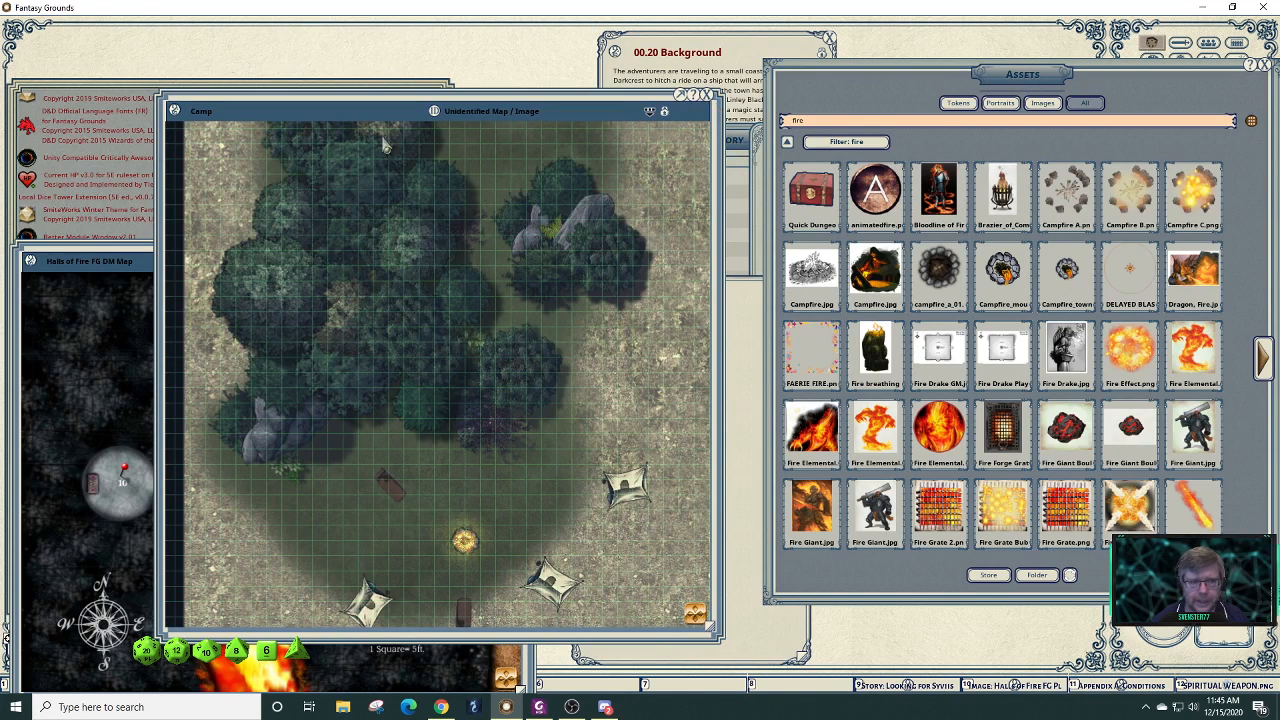
click(650, 113)
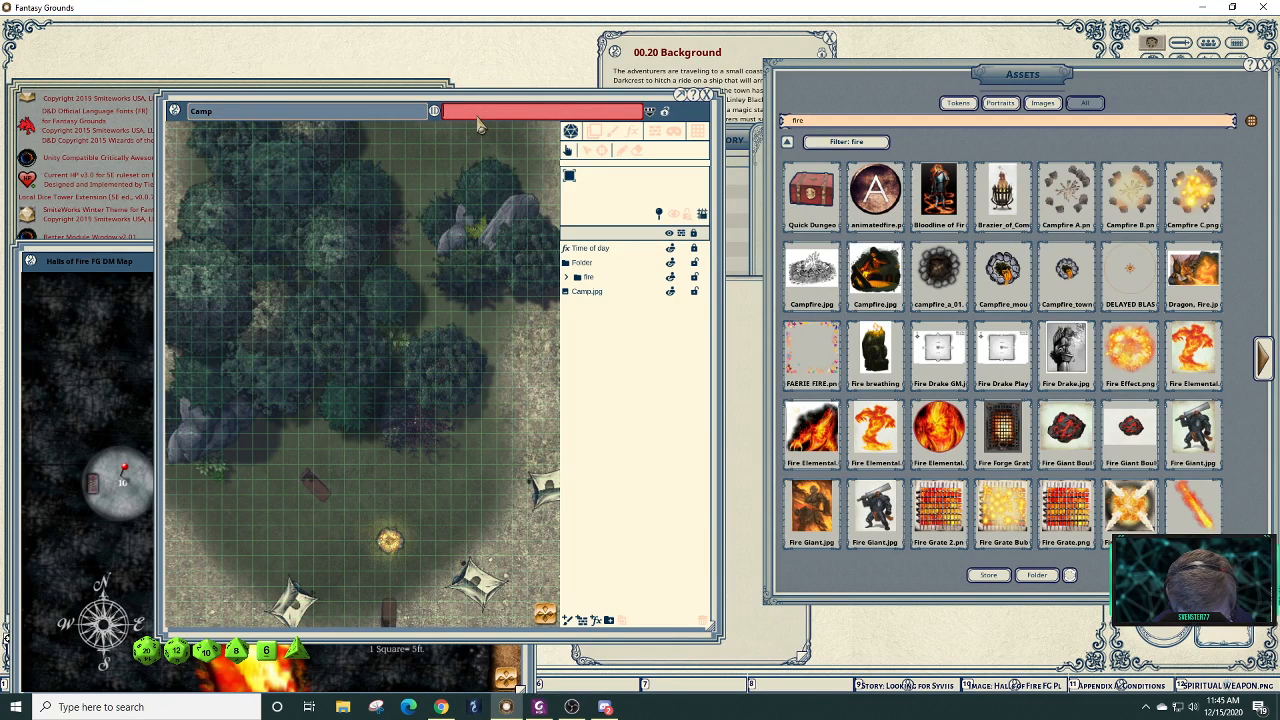
text(M)
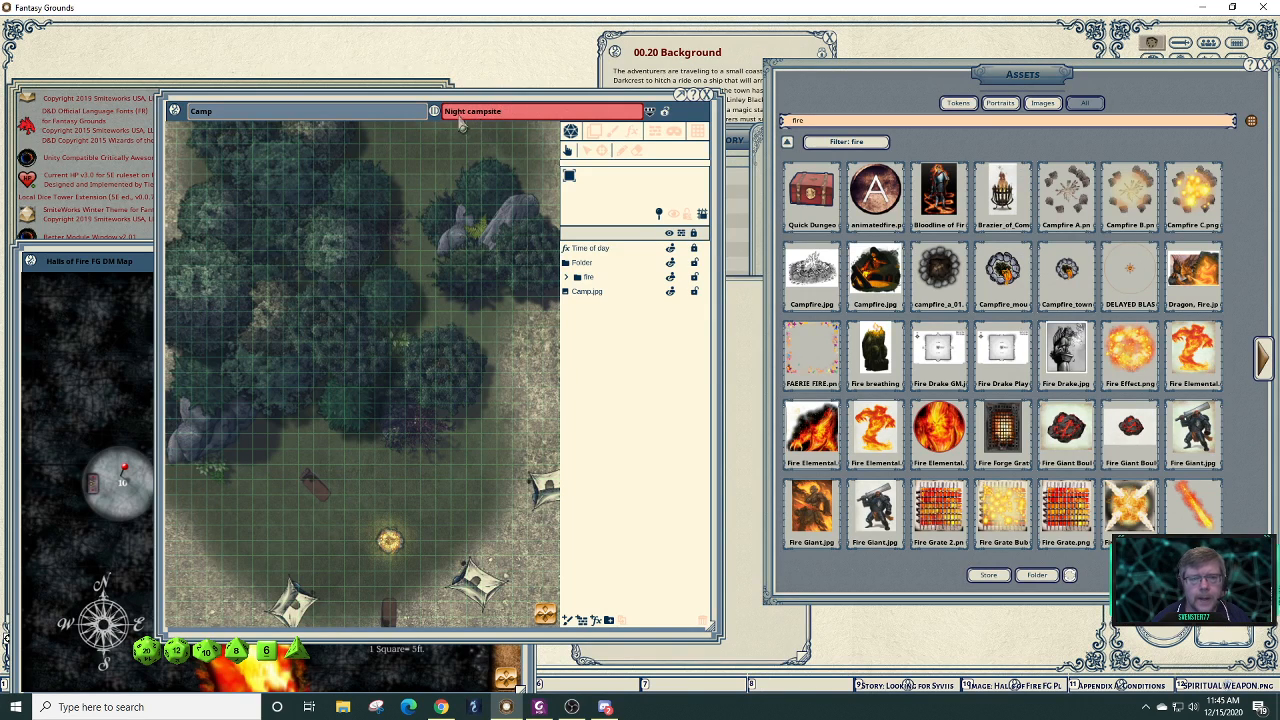
click(436, 114)
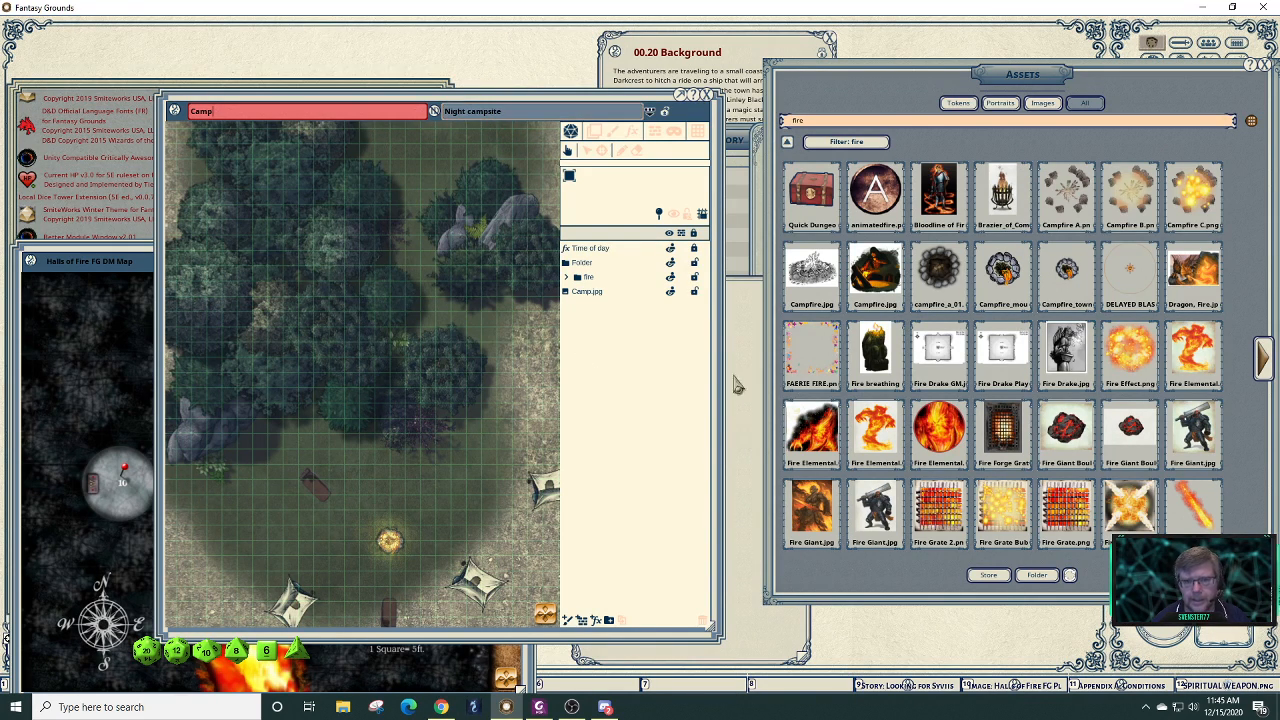
click(668, 117)
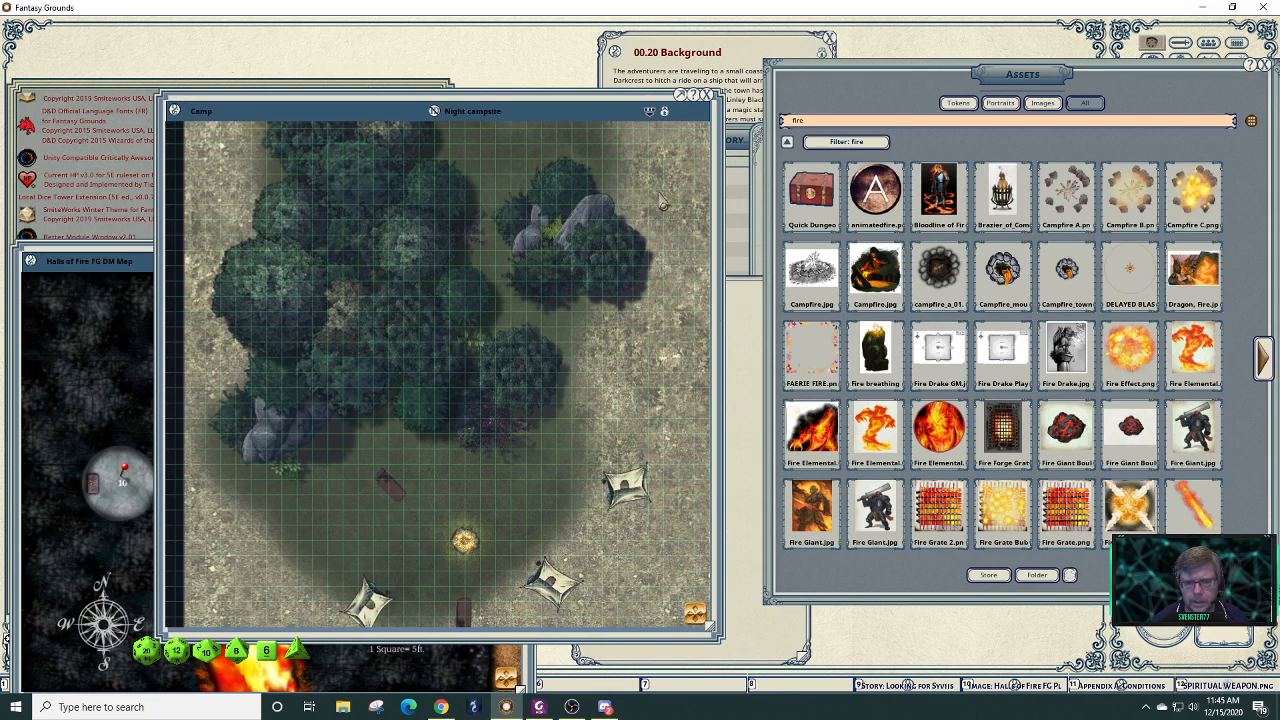
- Close the Assets window and link the Camp map in the 01.000 At night story above the Nilbog NPC link
drag(578, 111, 428, 101)
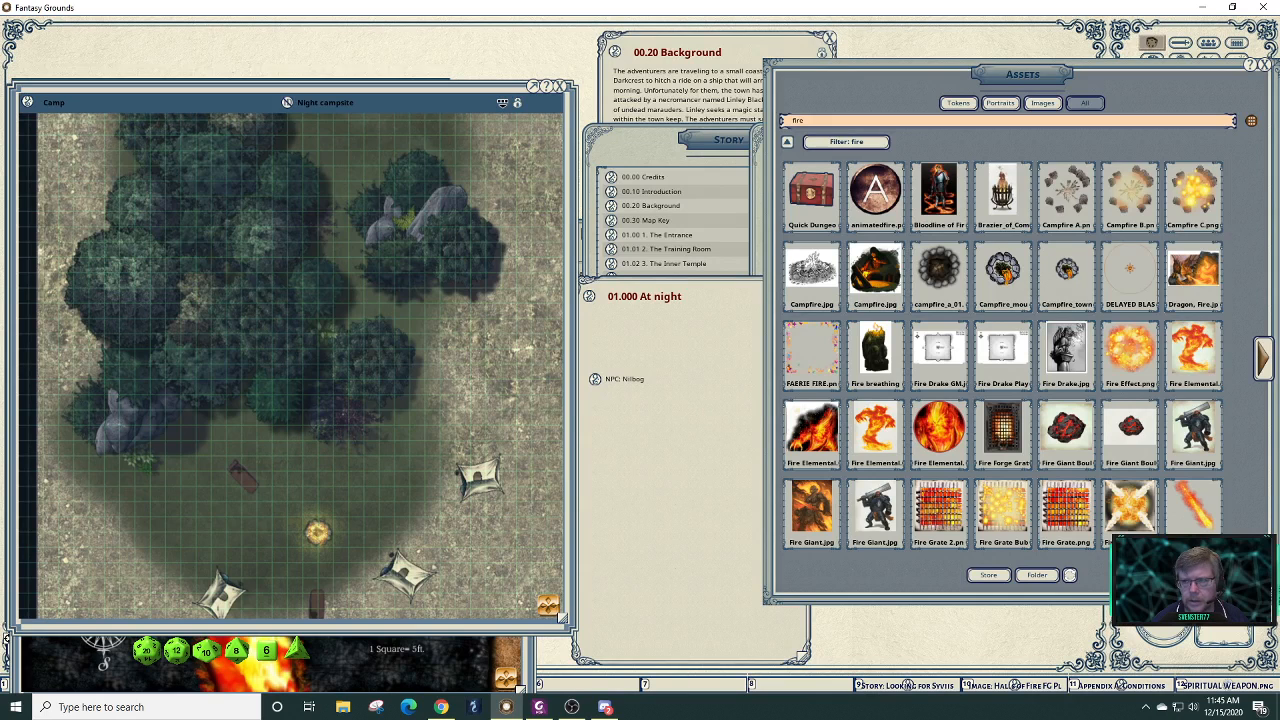
click(1263, 66)
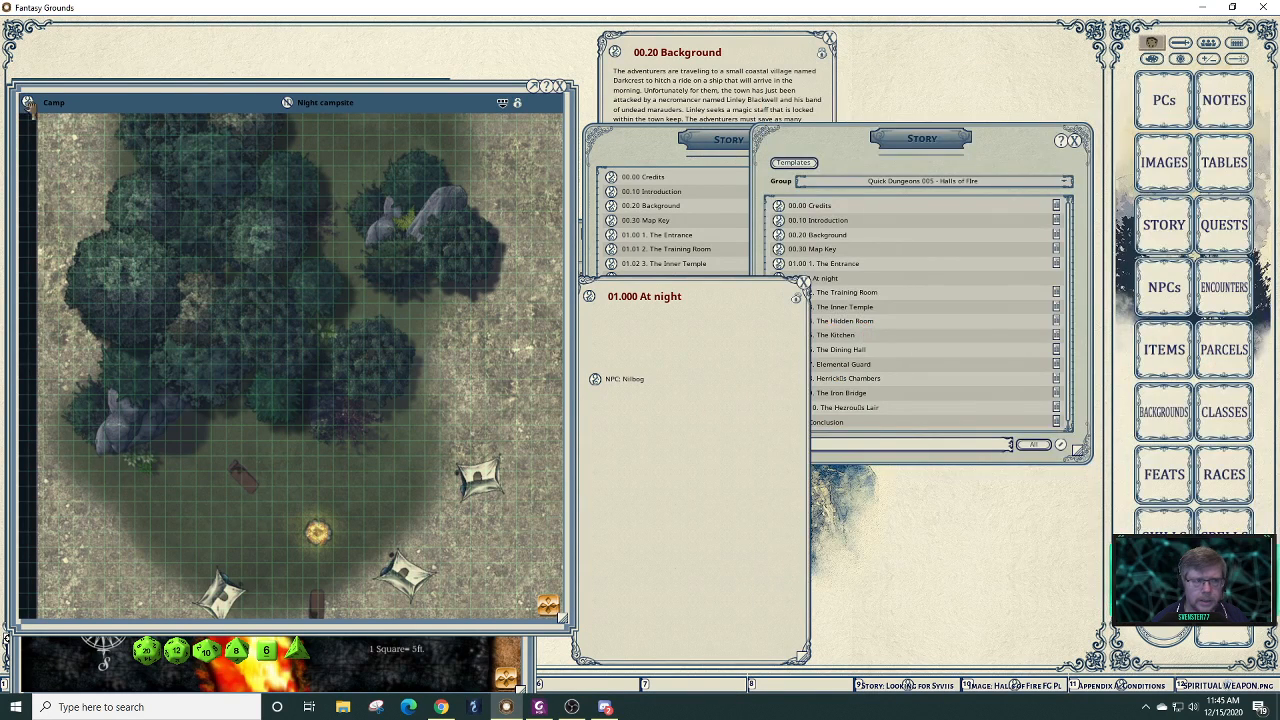
drag(28, 104, 607, 375)
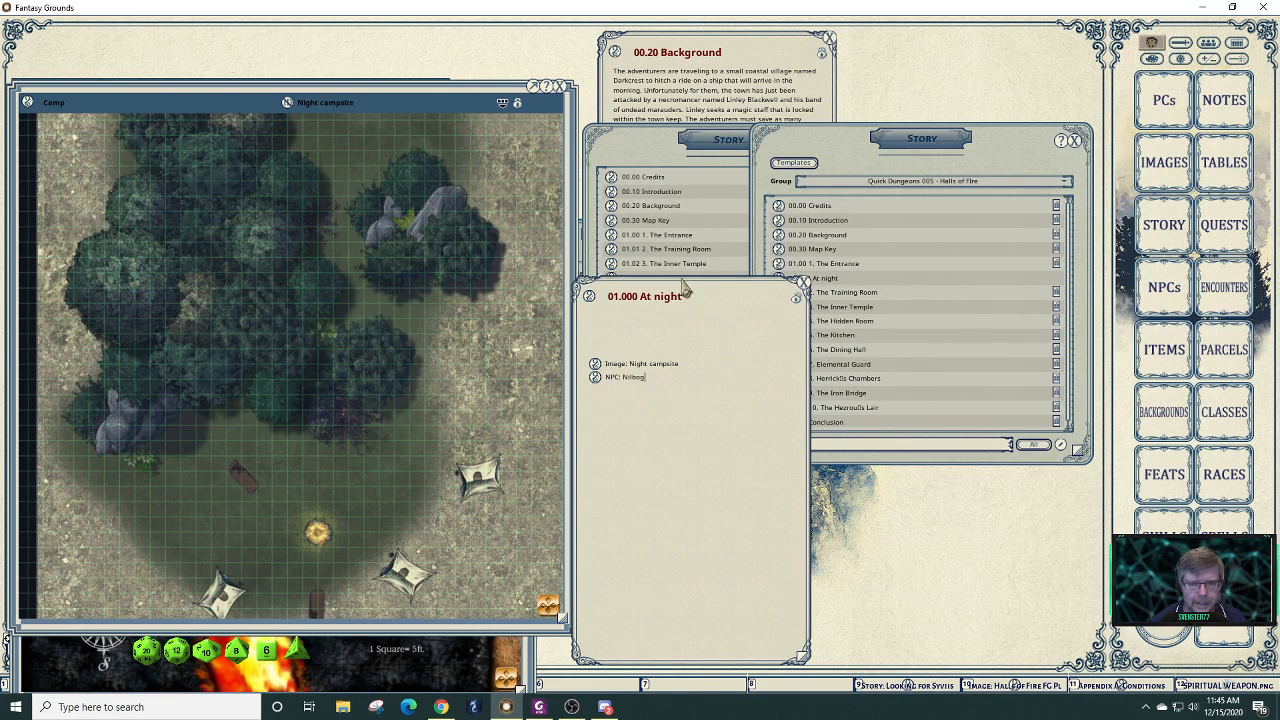
- Shorten the 01.000 At night story window and move it lower so it clears more of the Story lists
mouse_move(713, 297)
mouse_down()
mouse_move(849, 310)
mouse_move(729, 288)
mouse_up()
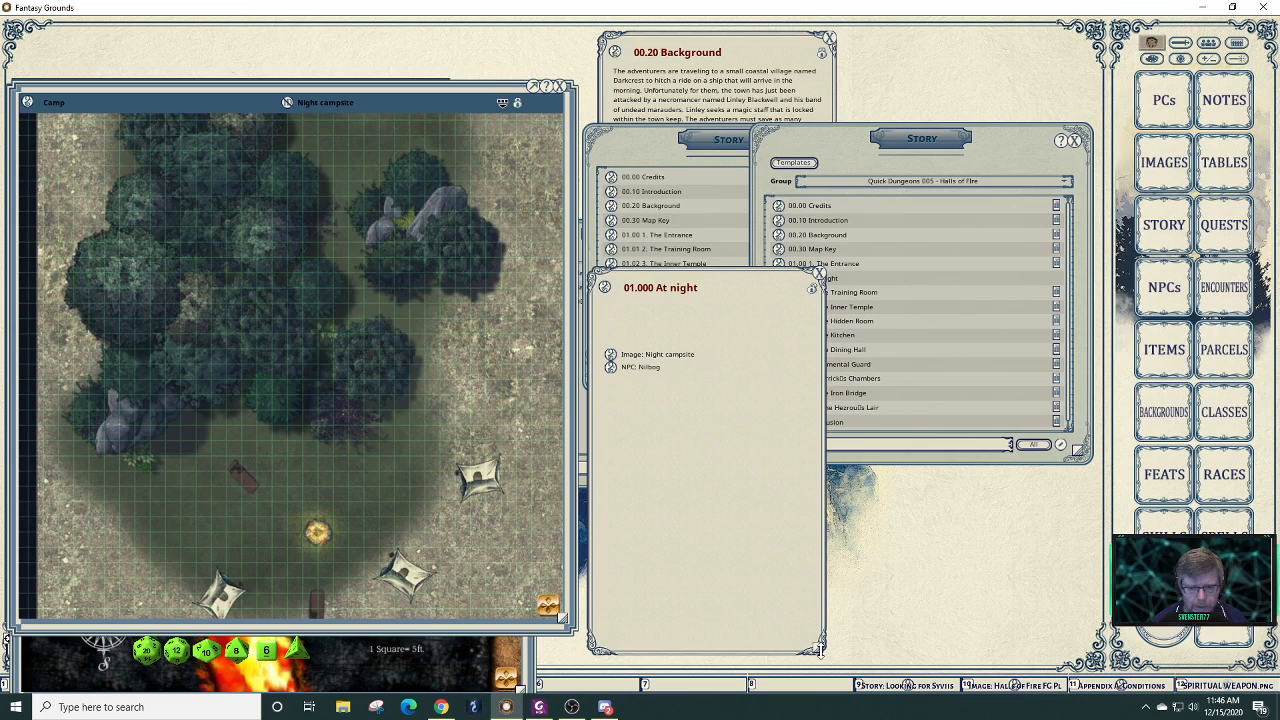
drag(818, 650, 822, 512)
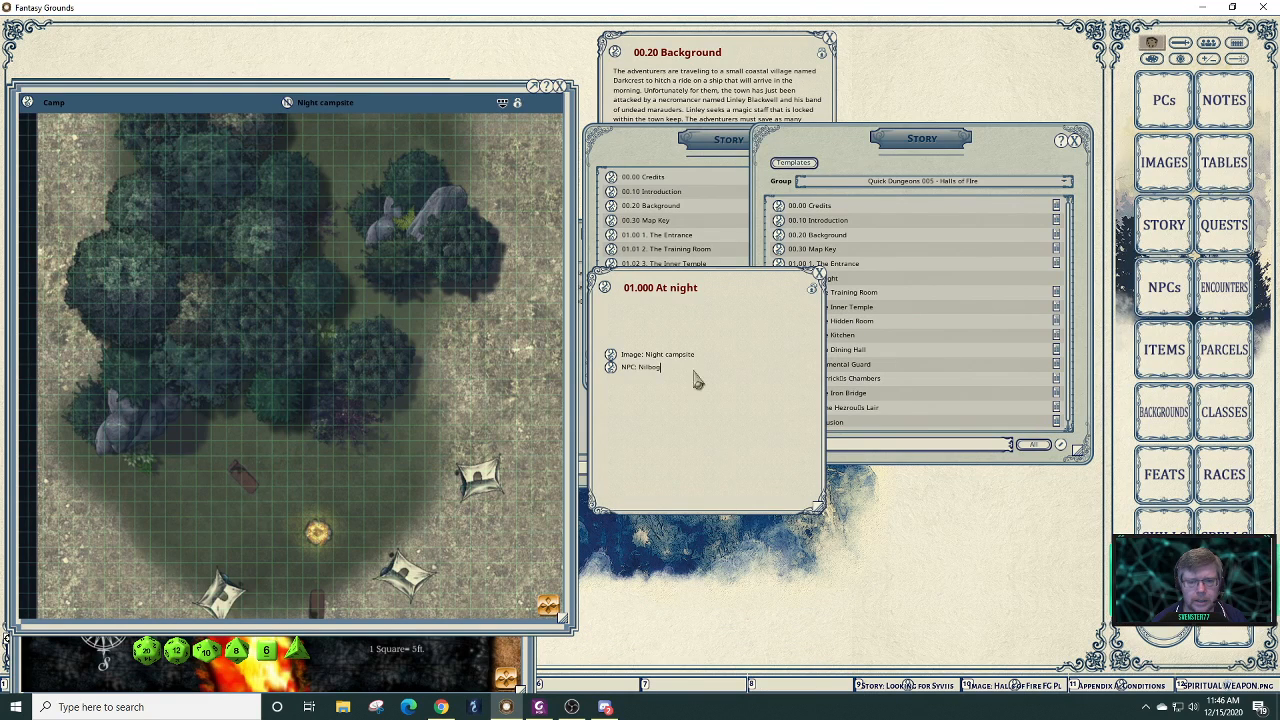
drag(710, 280, 714, 420)
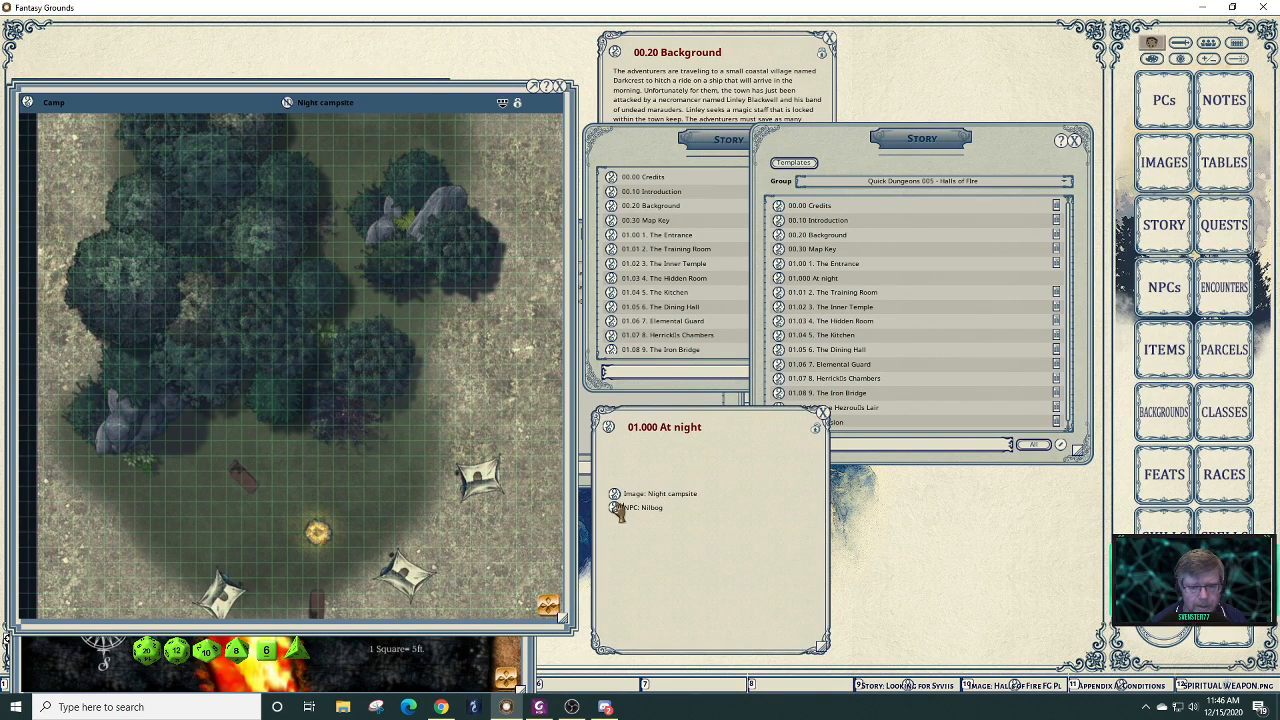
- Review the linked Nilbog NPC's stat block, description and picture, and close them
click(617, 508)
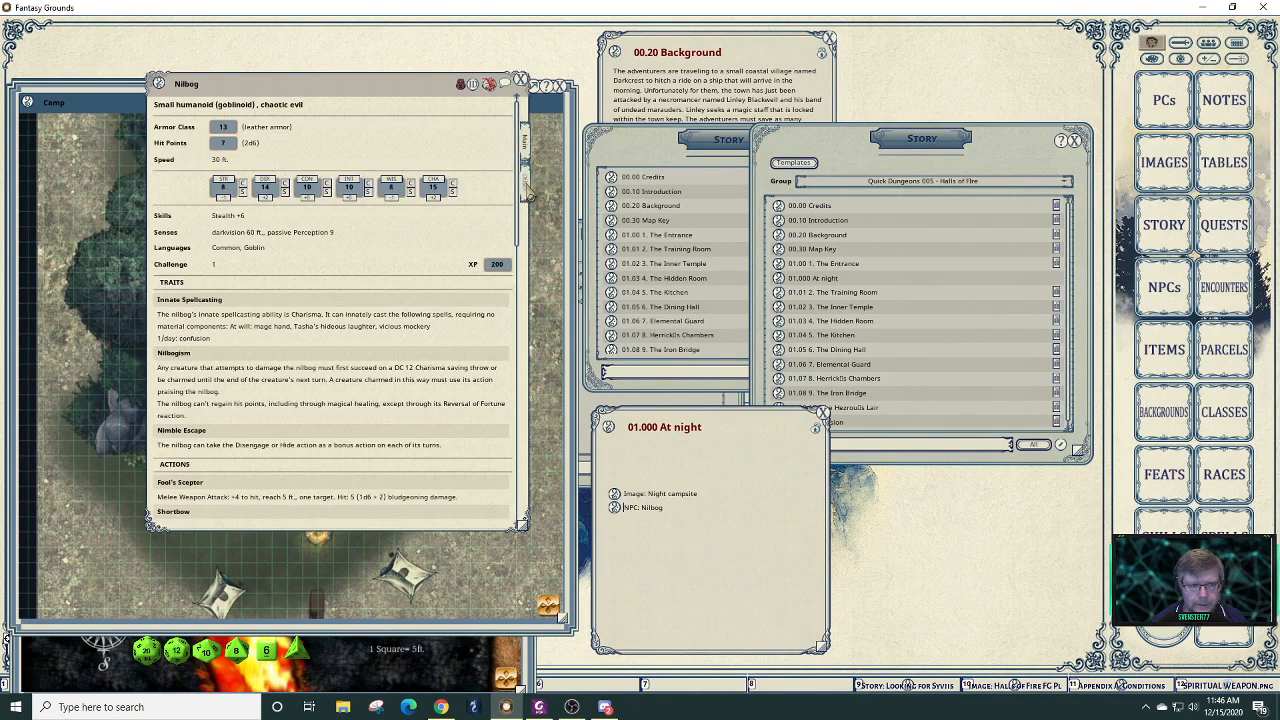
click(525, 190)
click(161, 124)
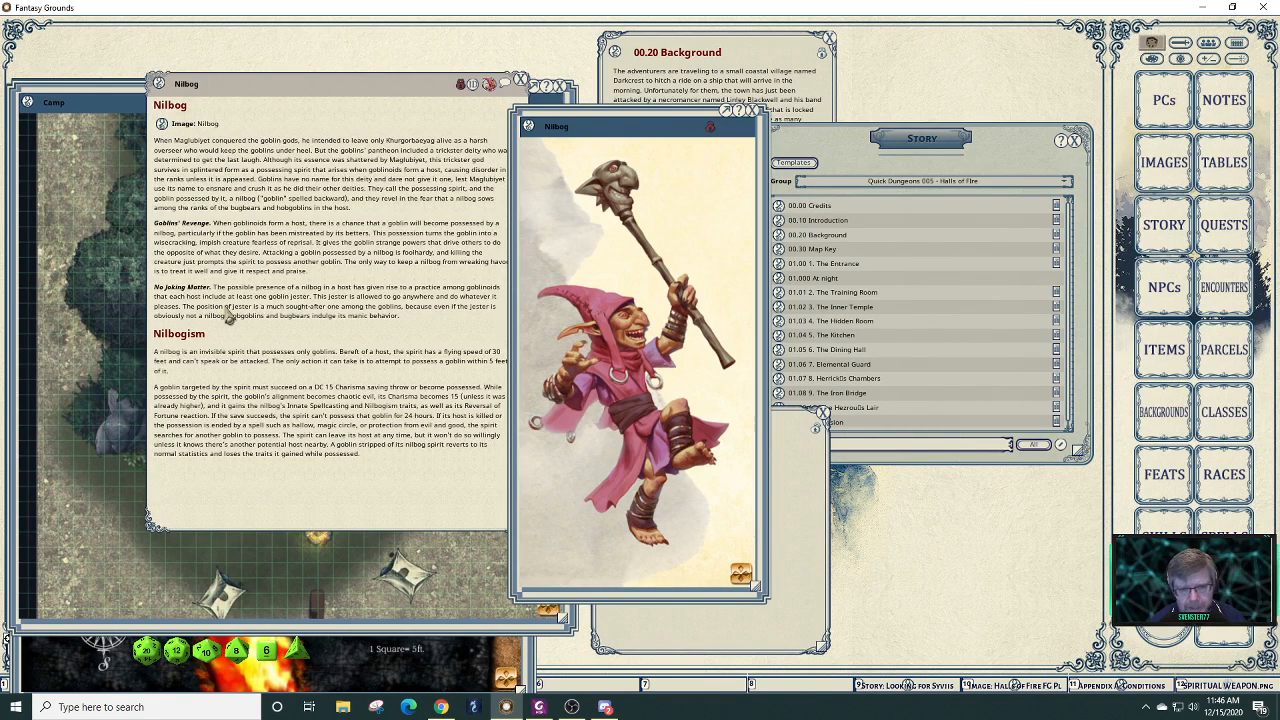
click(751, 113)
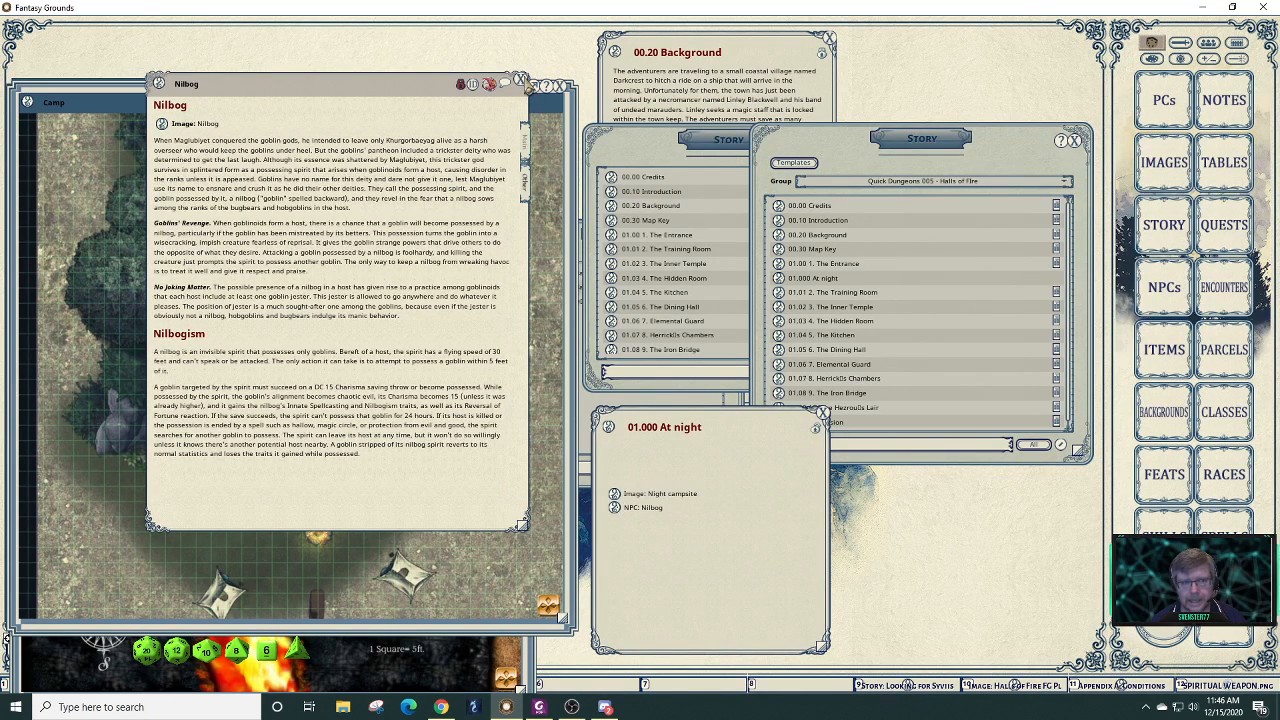
click(520, 80)
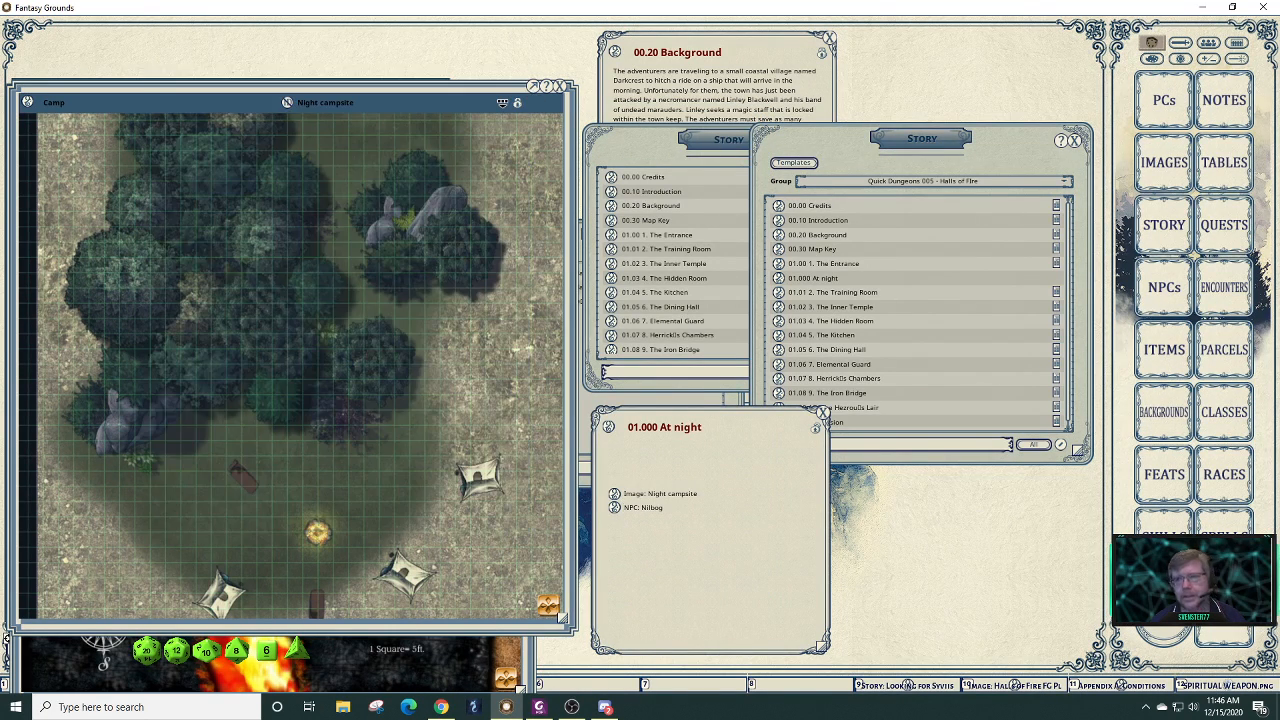
- Search the campaign images and maps for goblin, view the GoblinIntro picture, and close it
click(1166, 162)
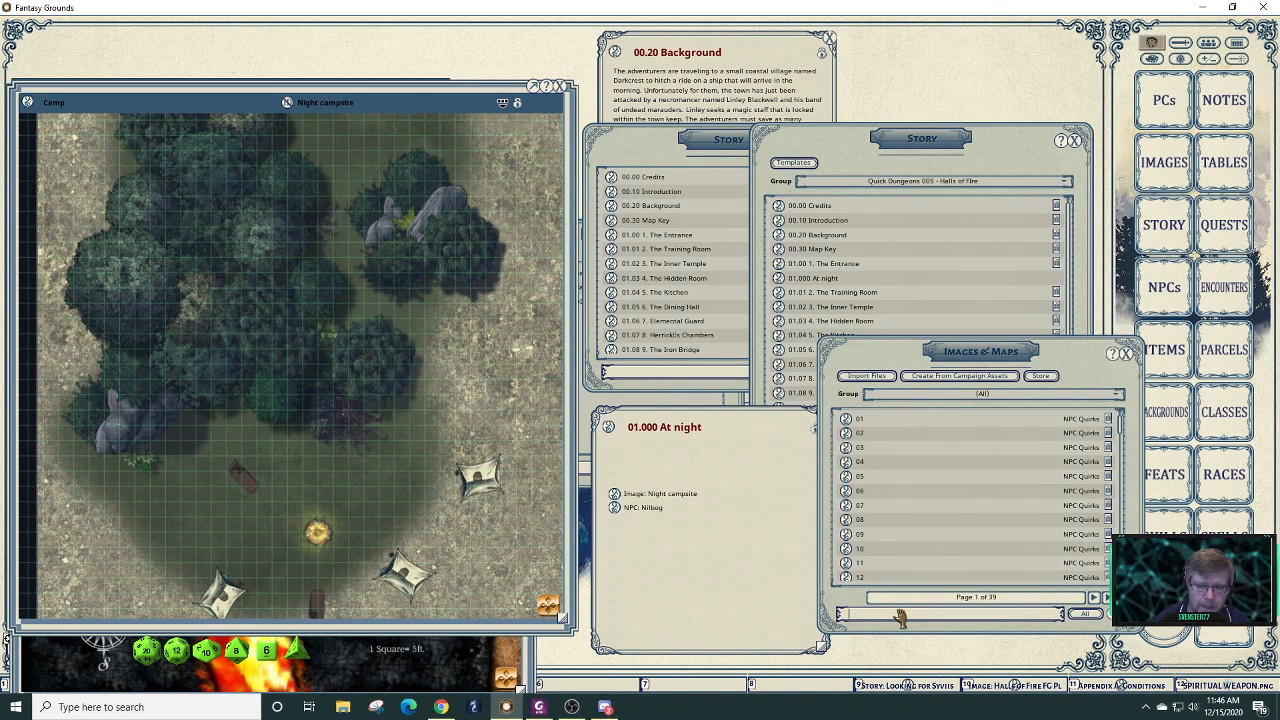
click(900, 617)
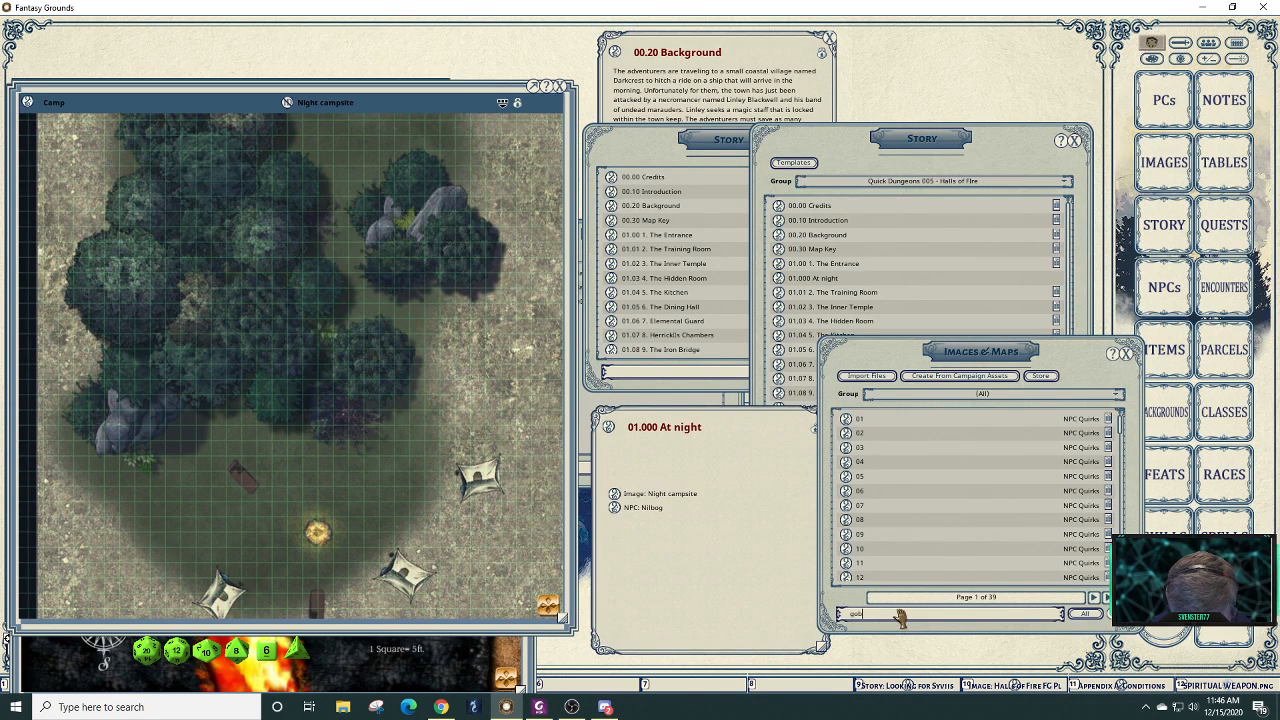
text(goblin)
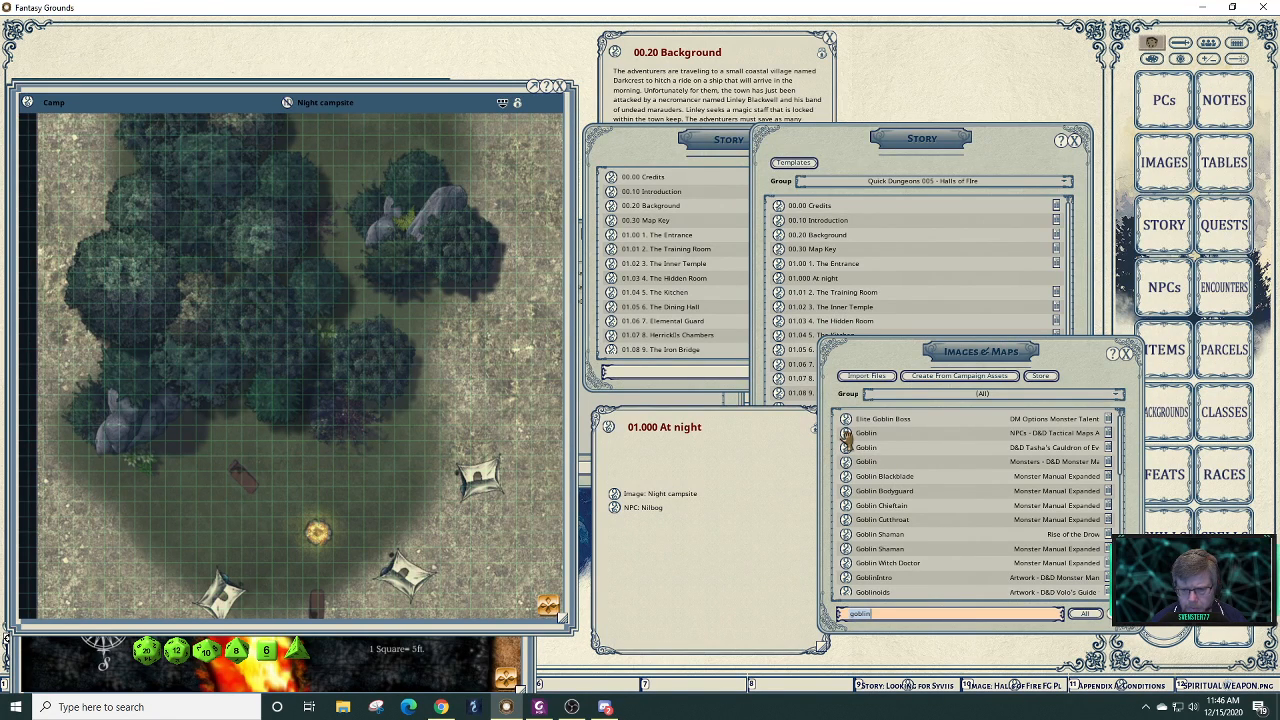
click(846, 578)
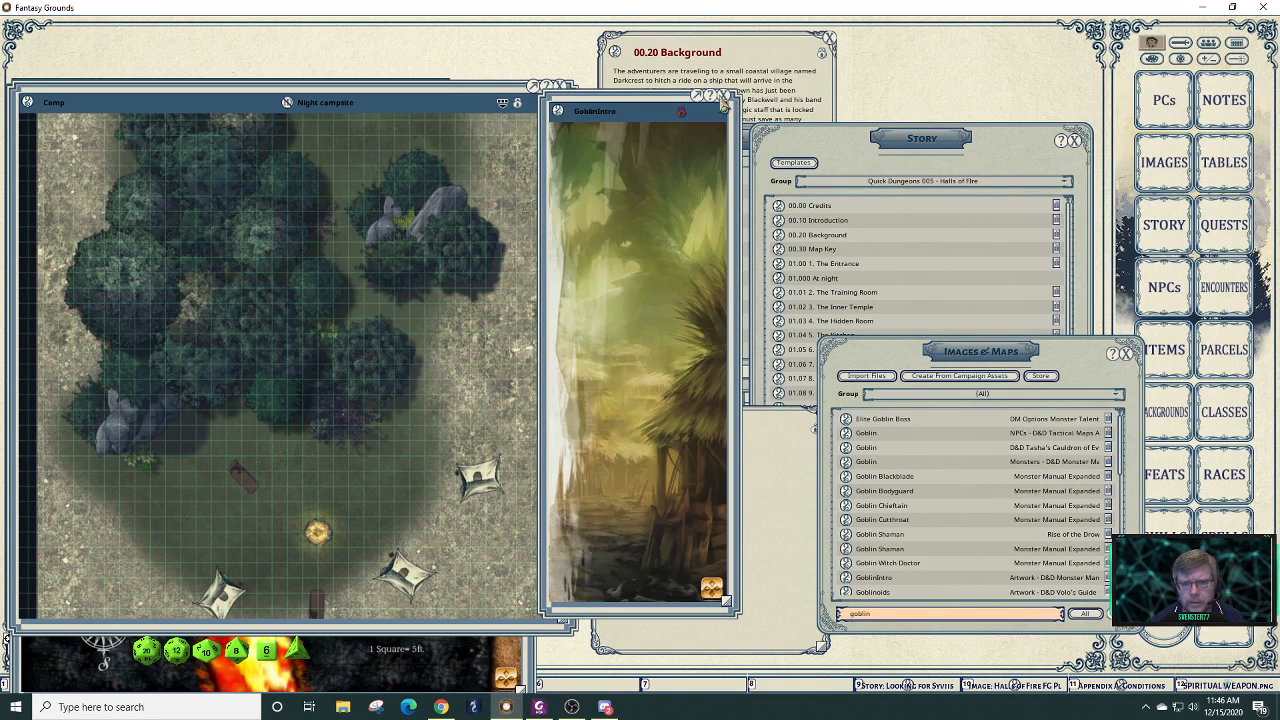
click(723, 96)
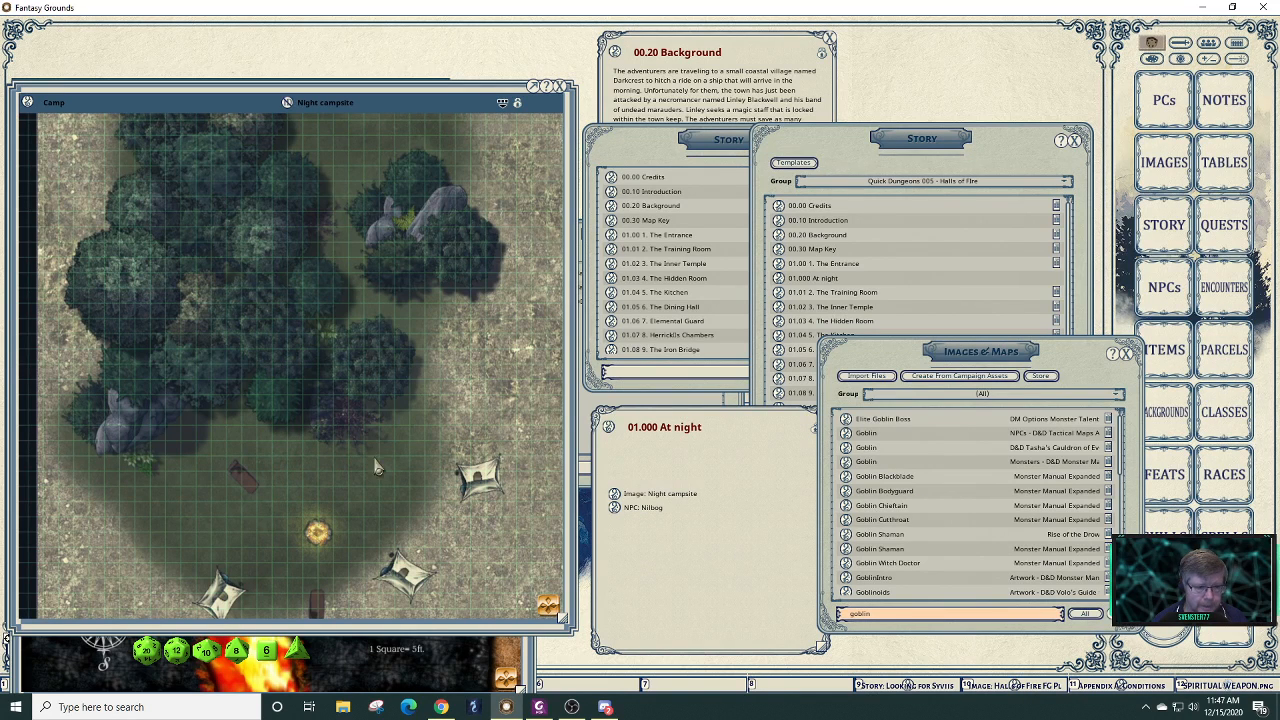
- Examine the campfire's glow on the Camp map up close and how the night lighting looks across the campsite
scroll(352, 533, up, 5)
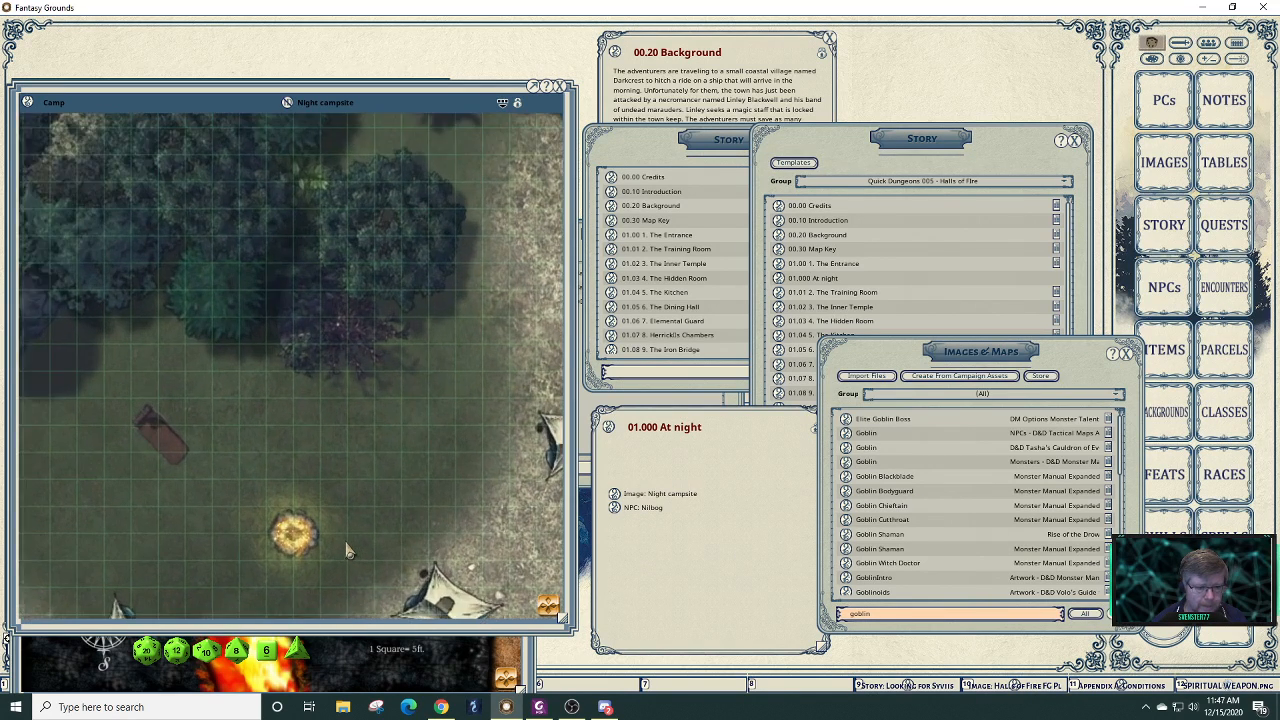
scroll(342, 551, up, 4)
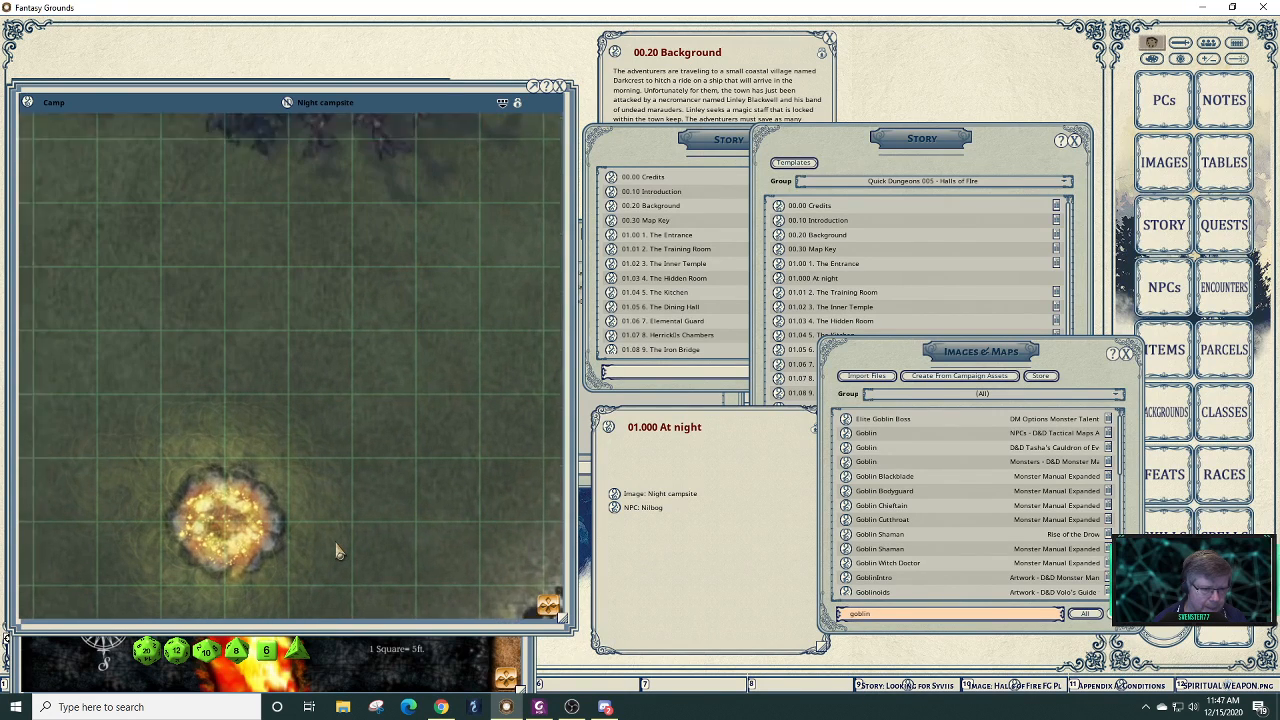
scroll(335, 555, up, 5)
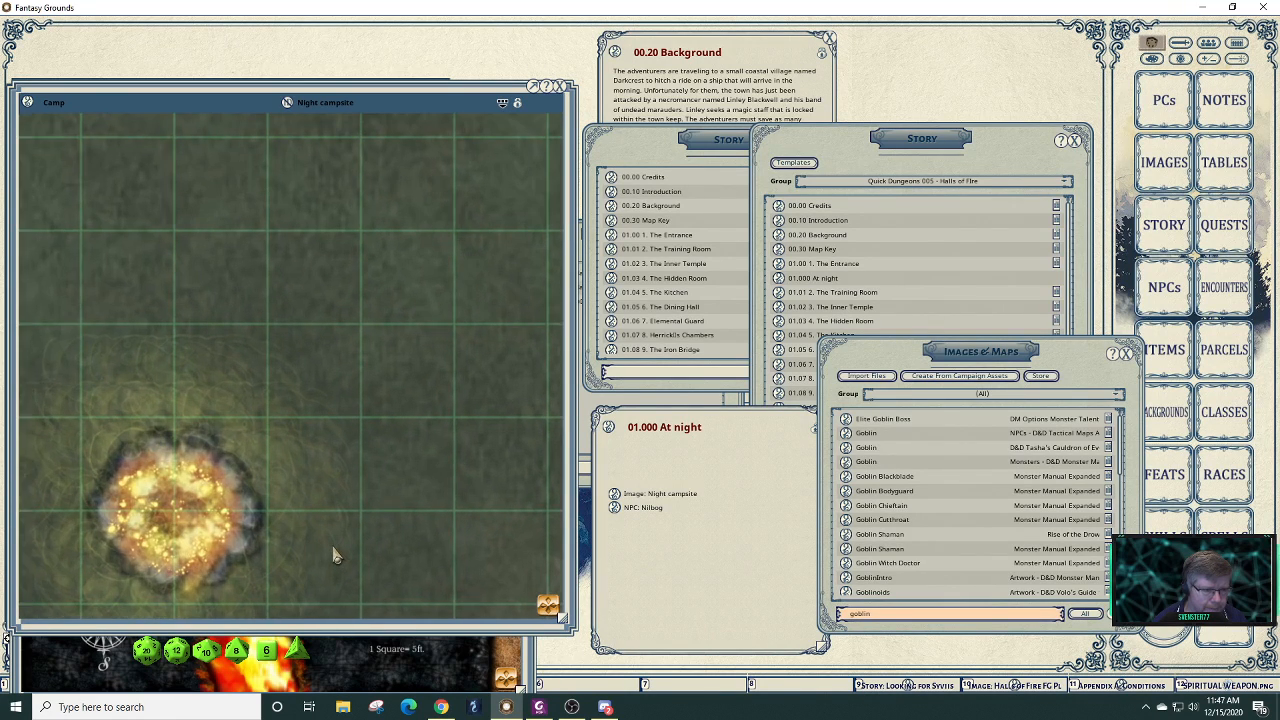
scroll(335, 556, up, 3)
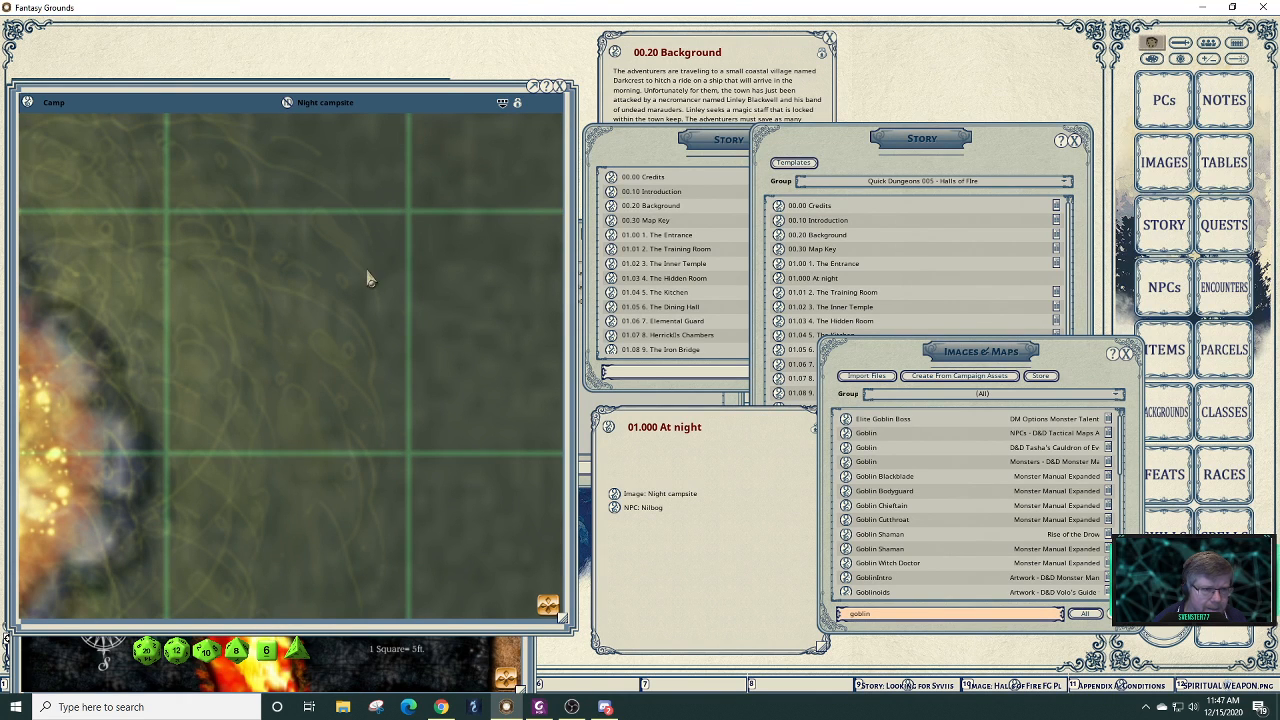
scroll(380, 285, down, 2)
scroll(405, 300, down, 6)
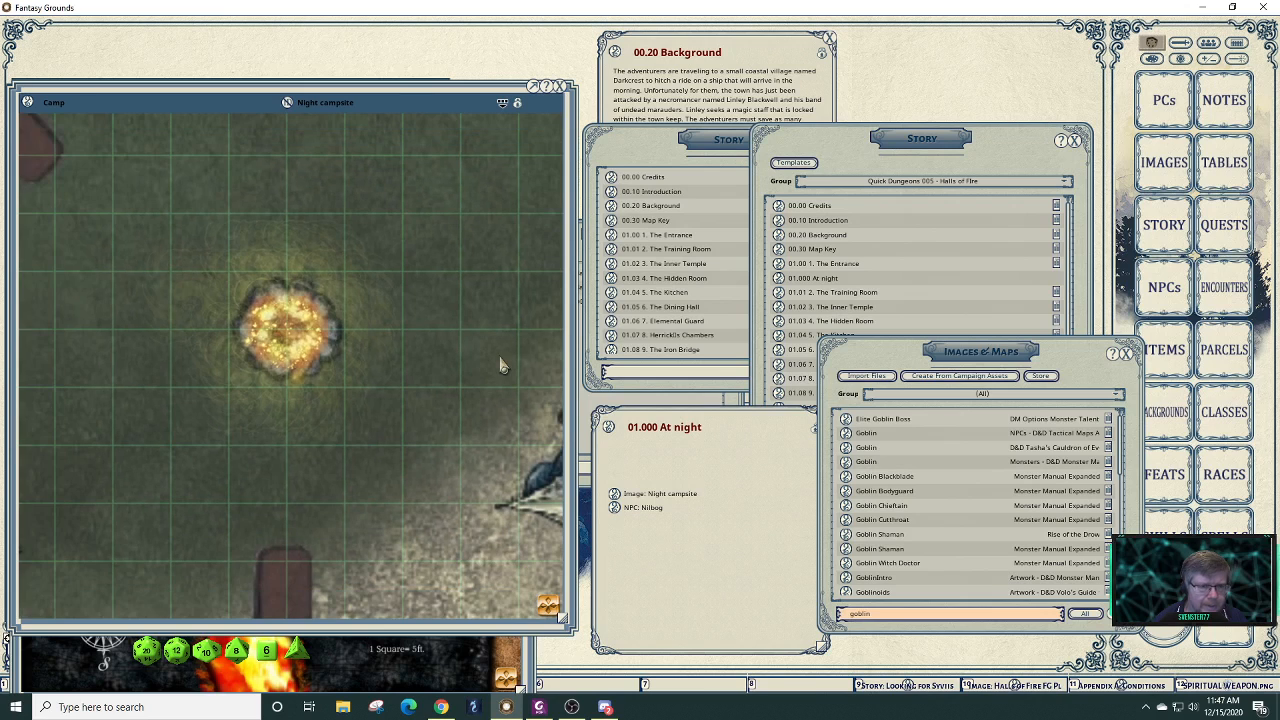
scroll(500, 365, down, 1)
scroll(503, 366, down, 3)
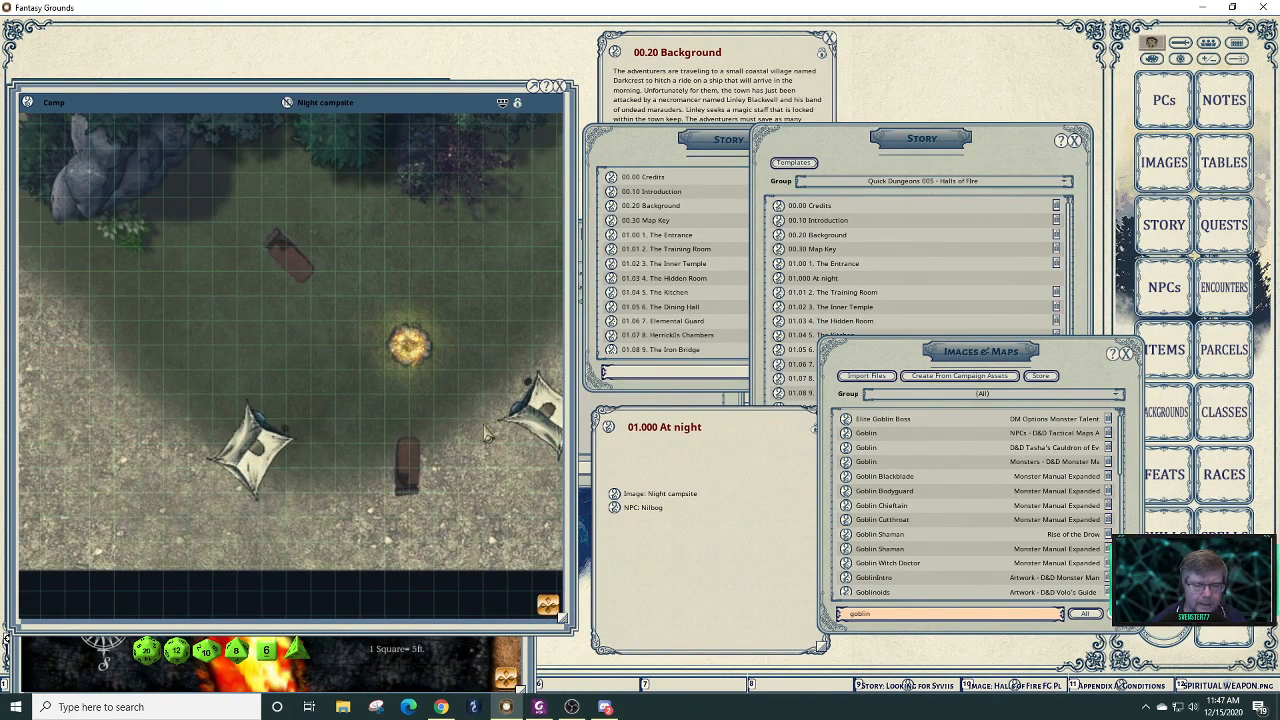
scroll(491, 430, down, 1)
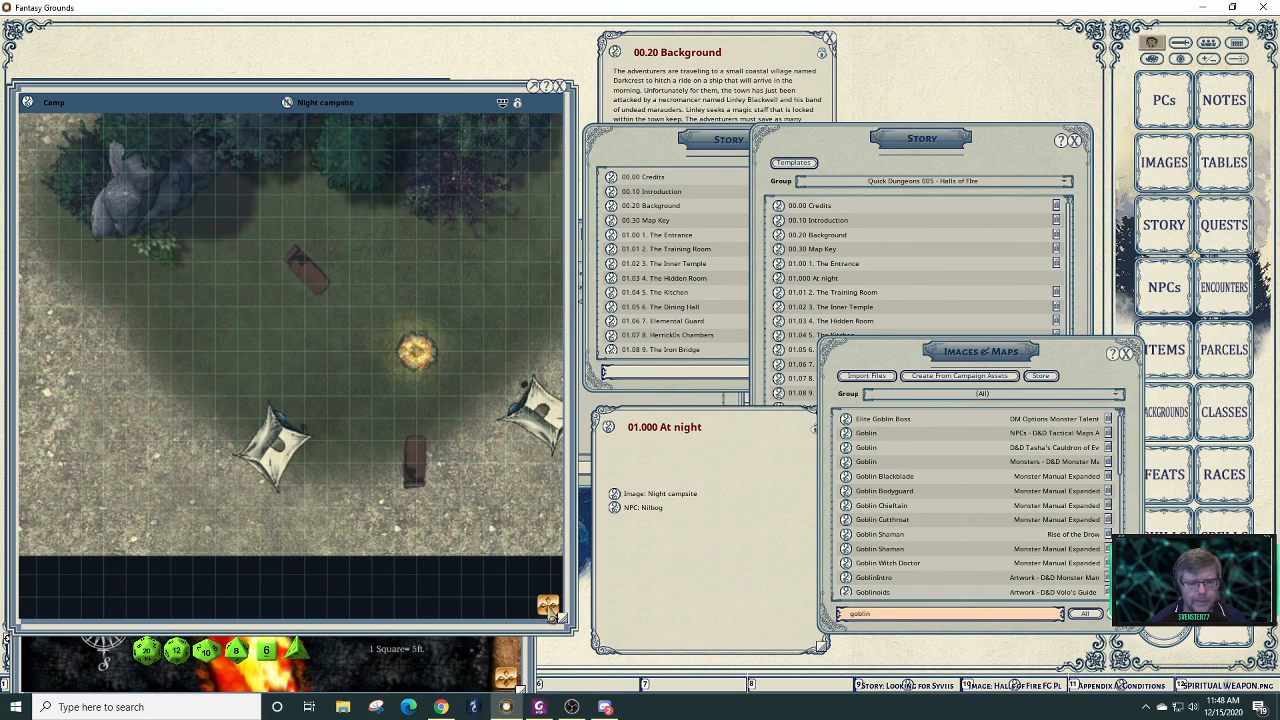
drag(549, 607, 571, 601)
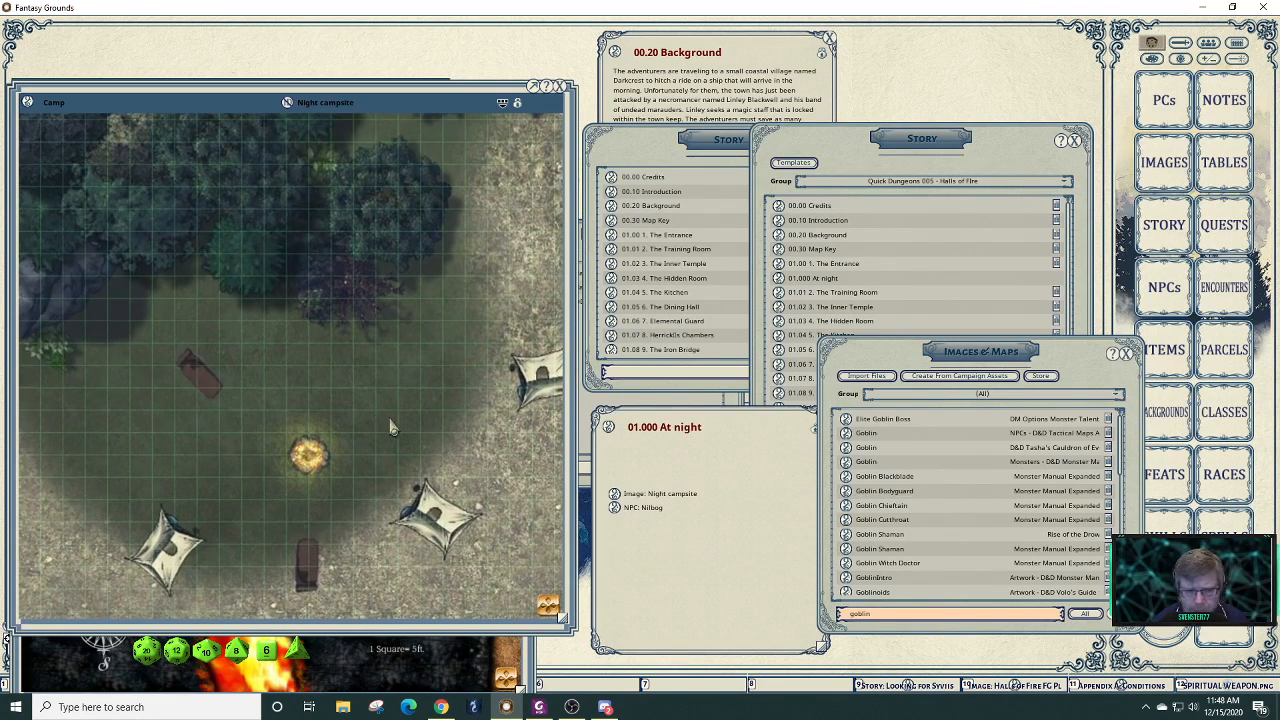
scroll(395, 428, down, 2)
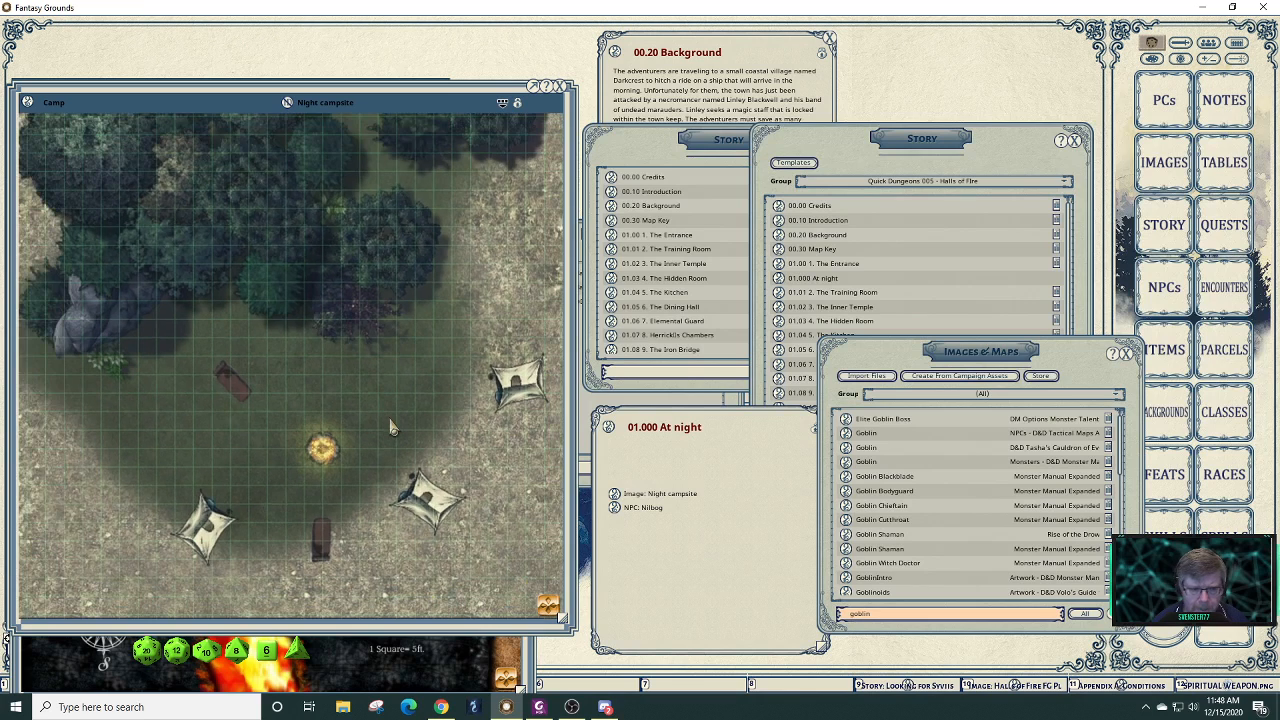
- View the Elite Goblin Boss picture and the Goblin picture from the D&D Tactical Maps entry, and close the Goblin one
click(845, 422)
click(845, 433)
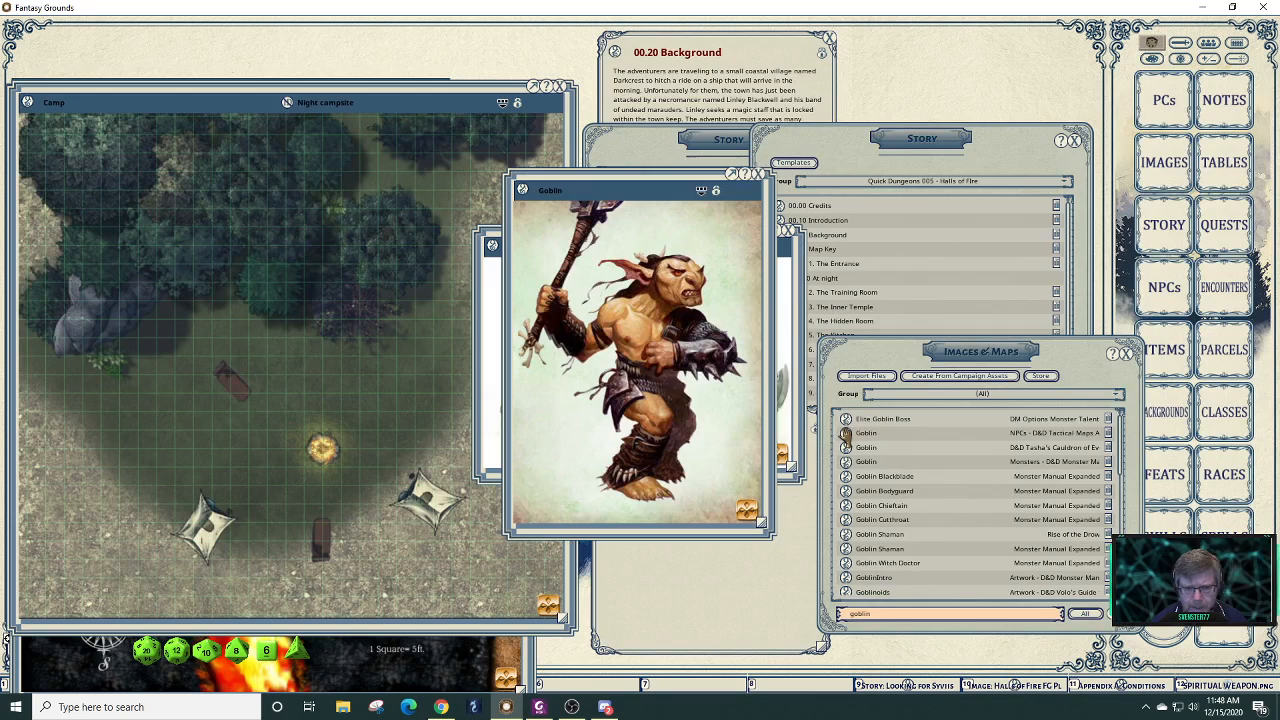
click(757, 174)
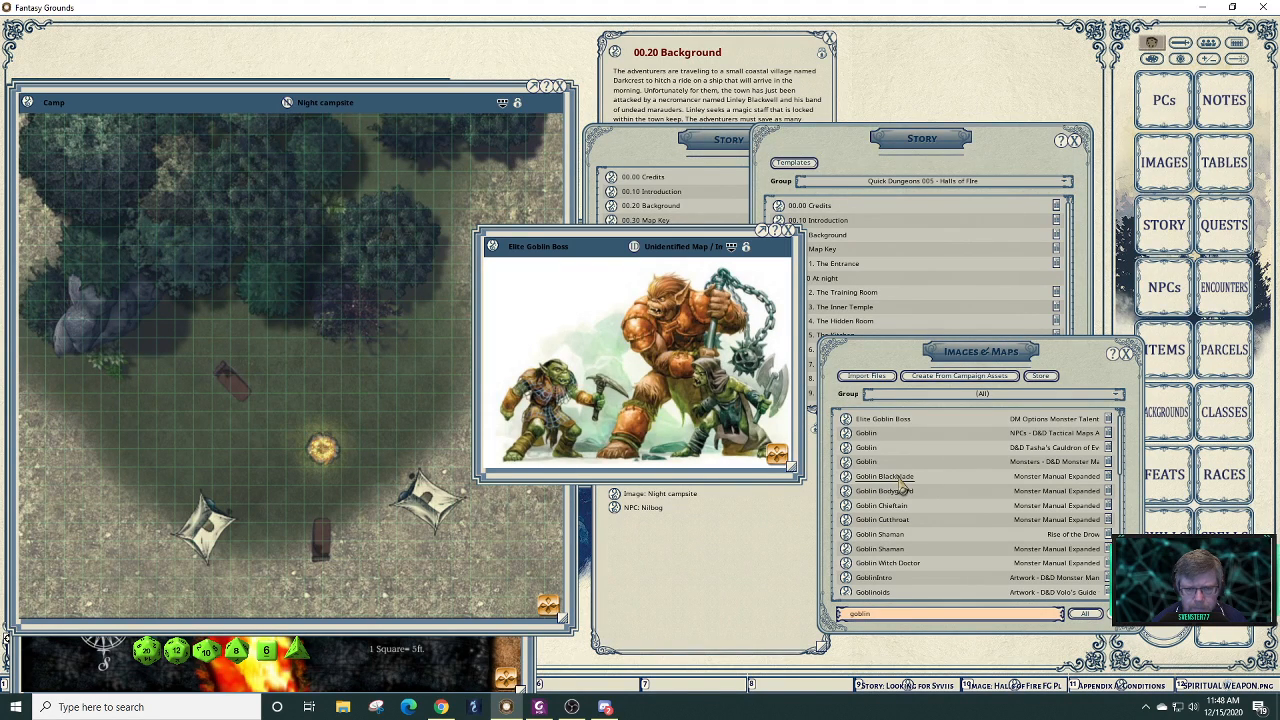
- Open the Goblin Blackblade picture and move it over the upper part of the Camp map, clear of the image list
click(846, 478)
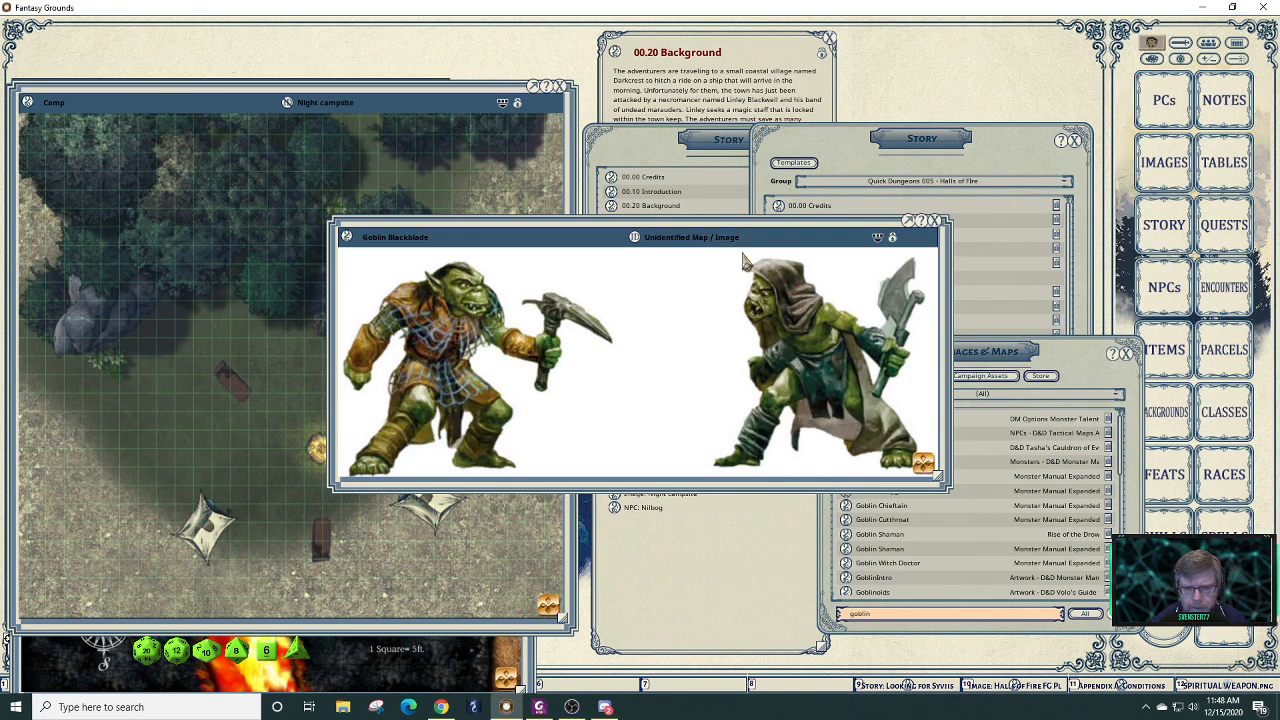
drag(720, 228, 471, 48)
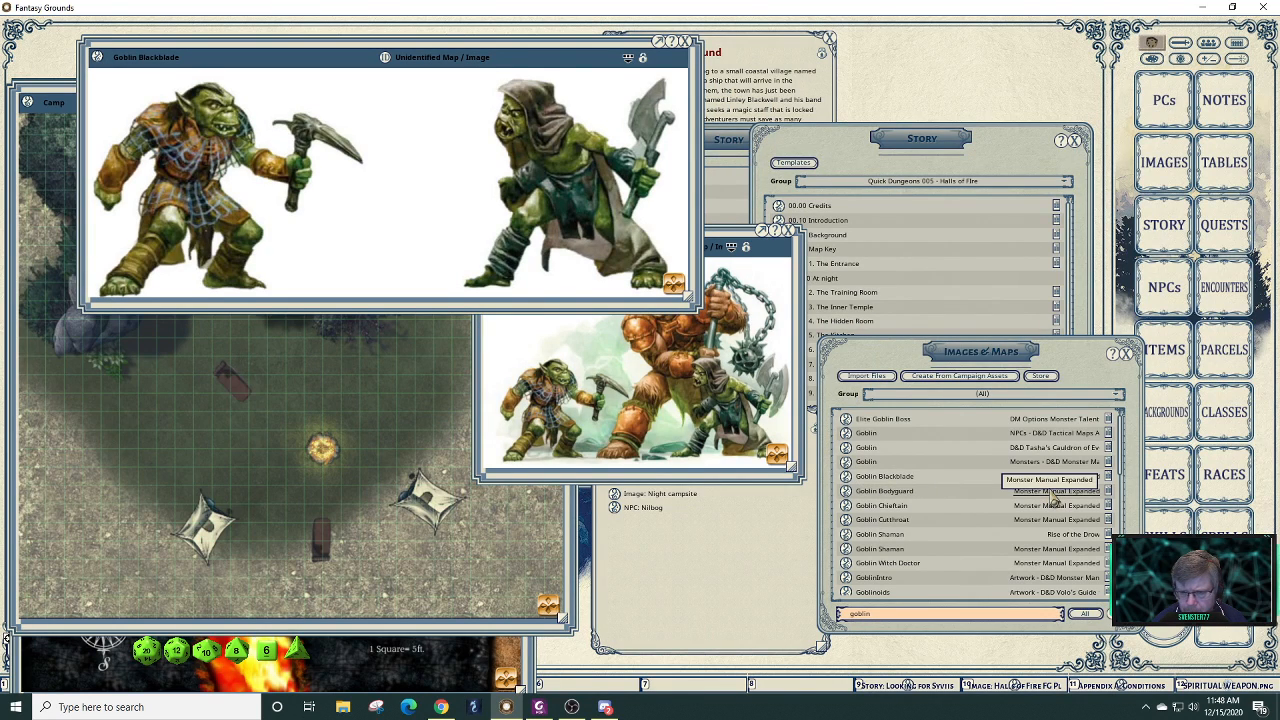
- View the Goblin Cutthroat picture and both Goblin Shaman pictures, and close all three
click(846, 533)
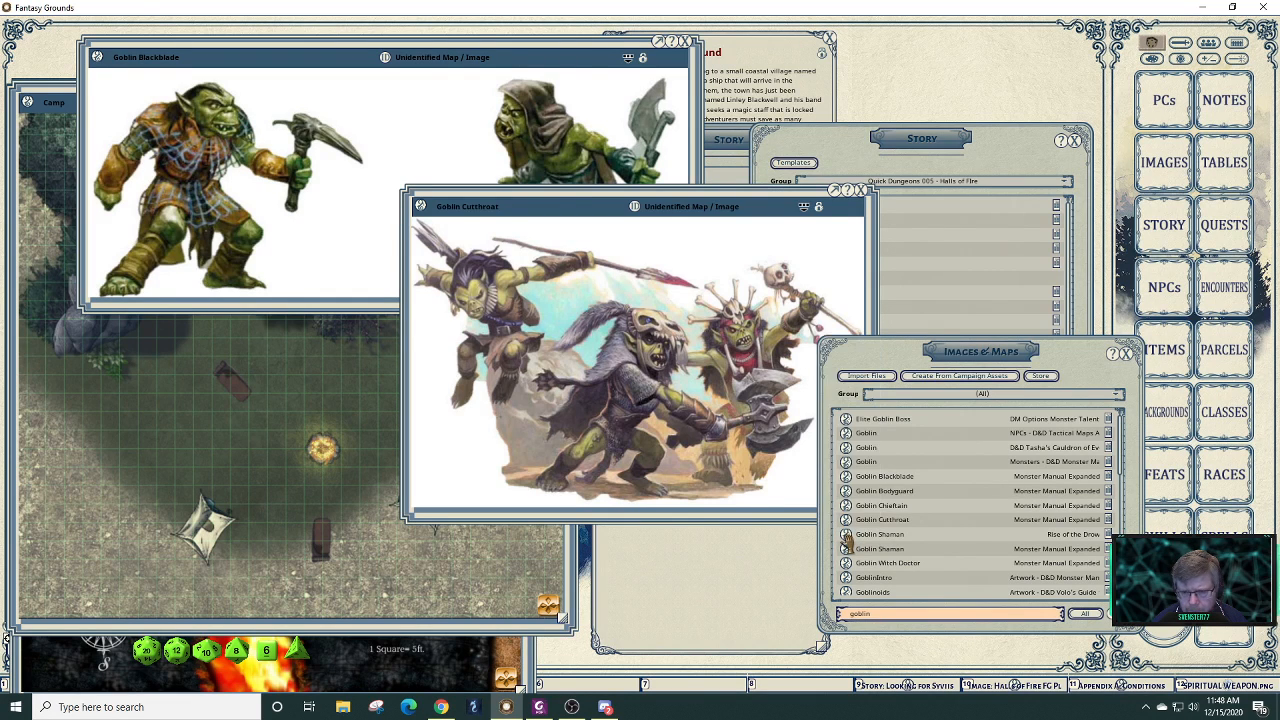
click(846, 548)
click(846, 552)
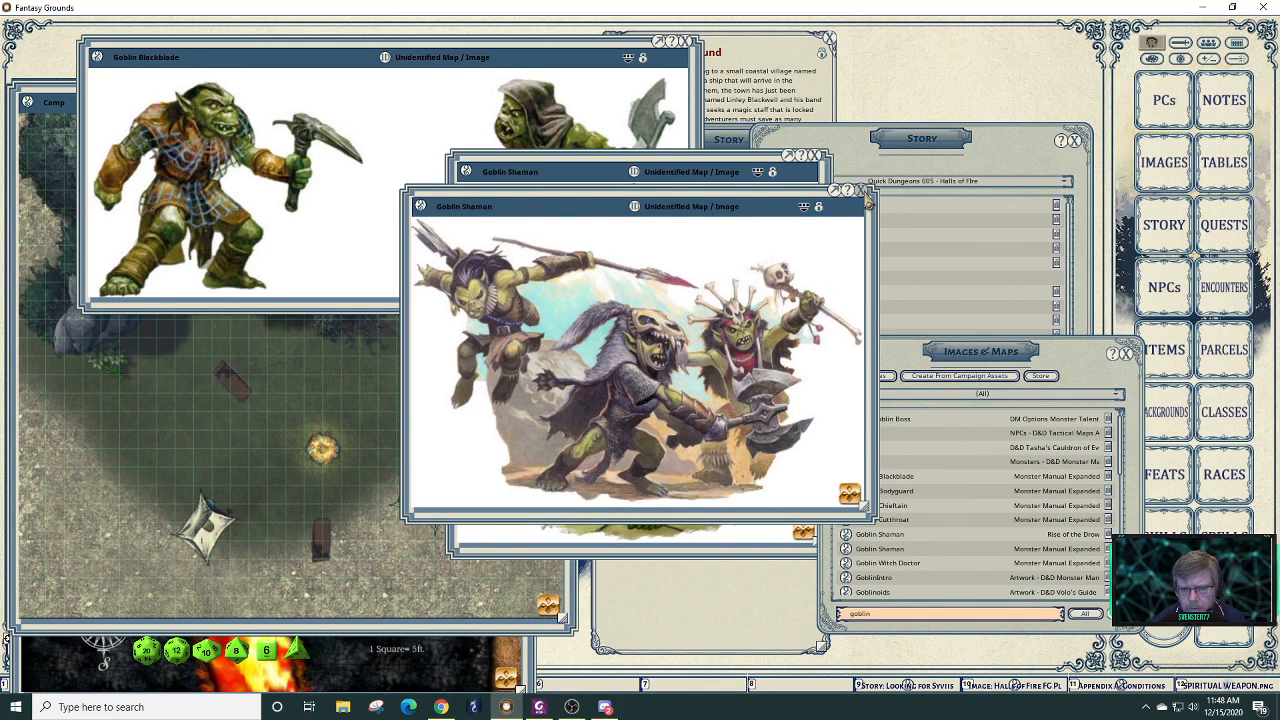
click(858, 190)
click(815, 155)
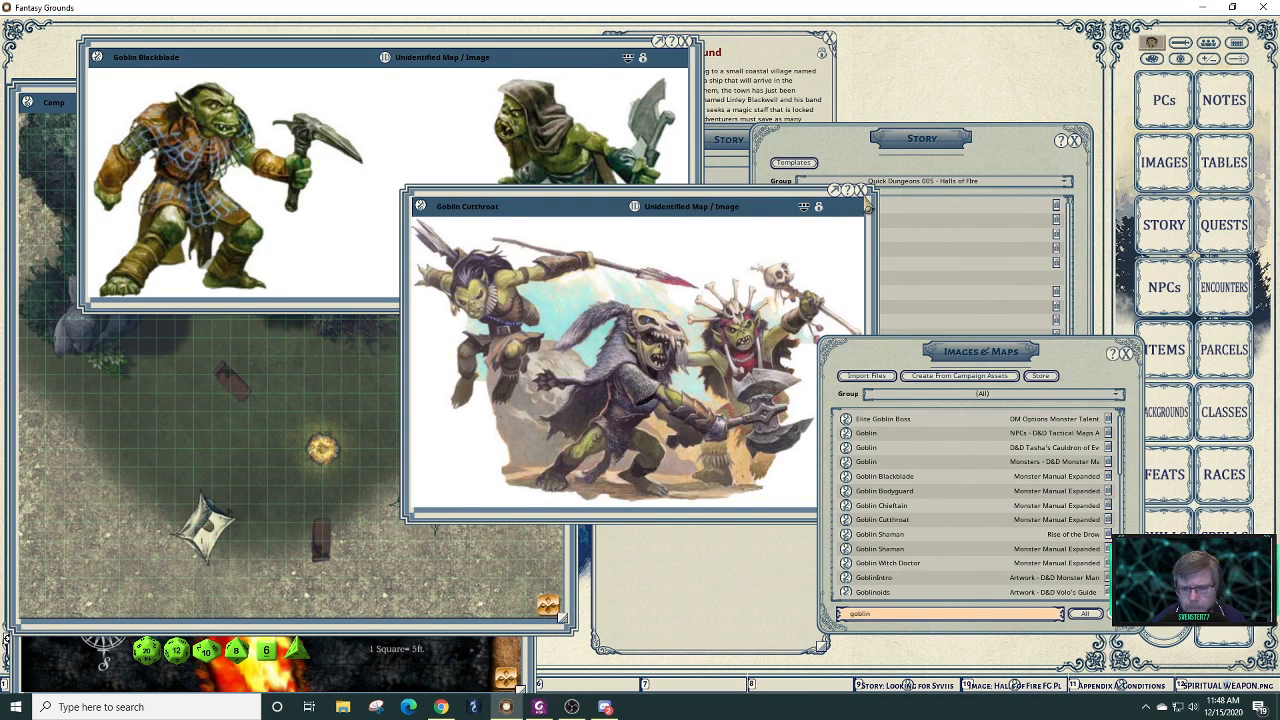
click(860, 190)
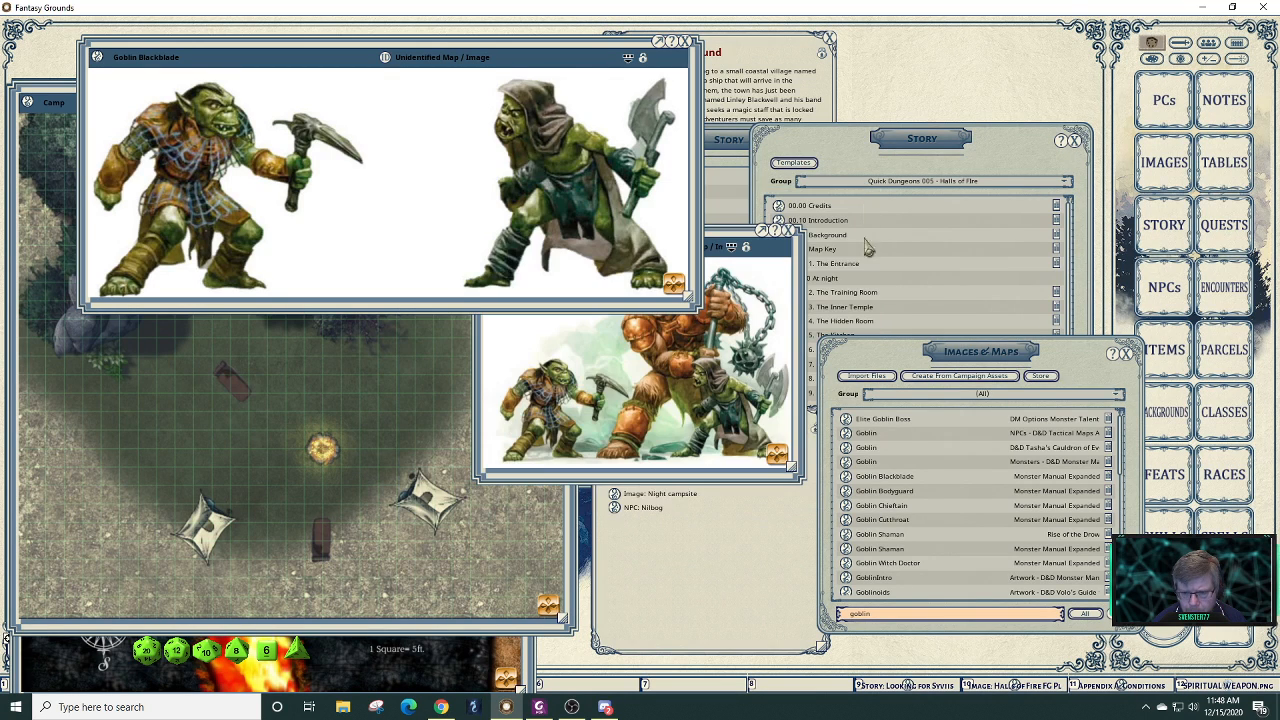
- View the Goblin Bodyguard and Goblin Chieftain pictures, and close them along with the Elite Goblin Boss picture
click(847, 491)
click(847, 505)
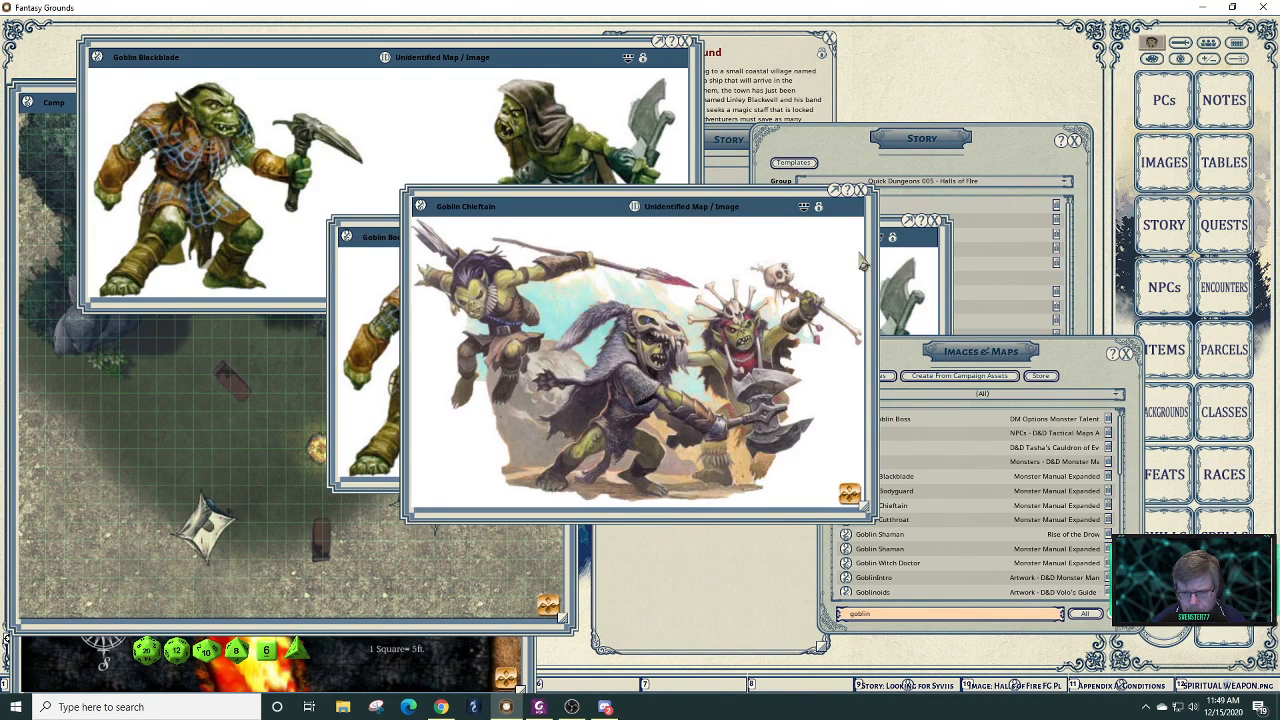
click(860, 190)
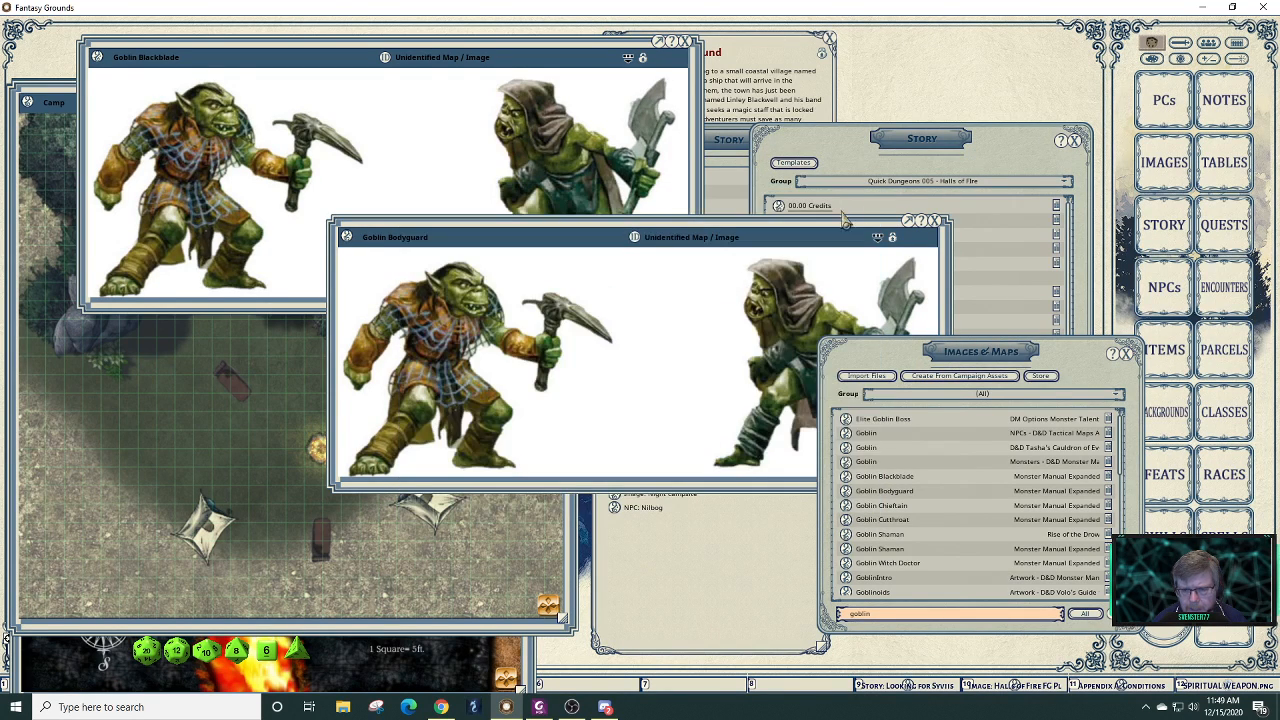
click(933, 221)
click(788, 232)
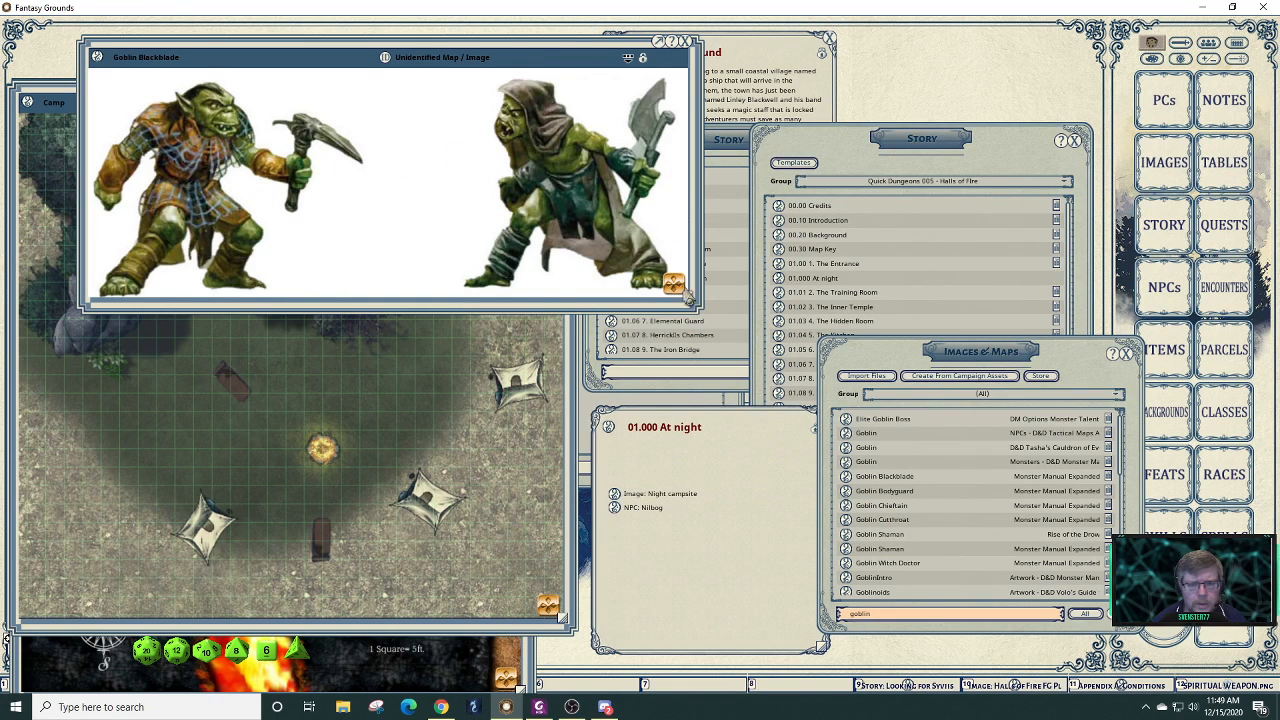
- Narrow the Goblin Blackblade picture to the hooded goblin and link it below the Nilbog in the 01.000 At night story
drag(707, 293, 350, 292)
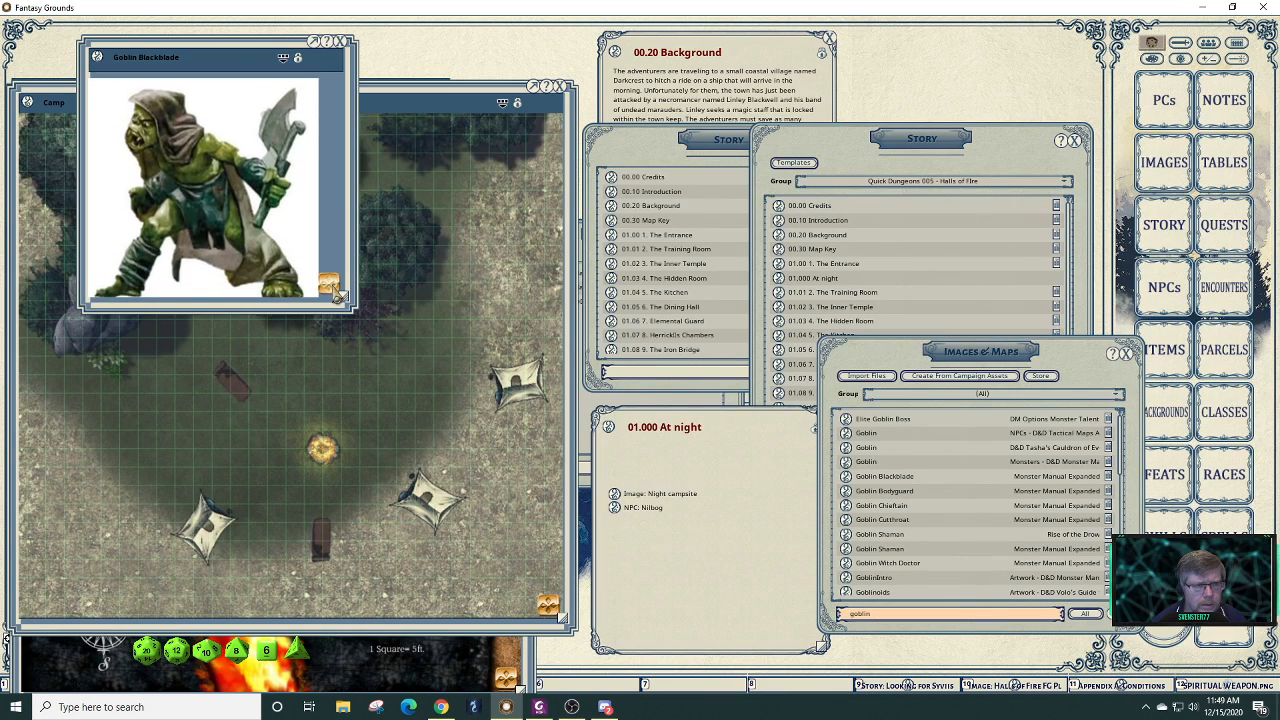
drag(95, 62, 640, 537)
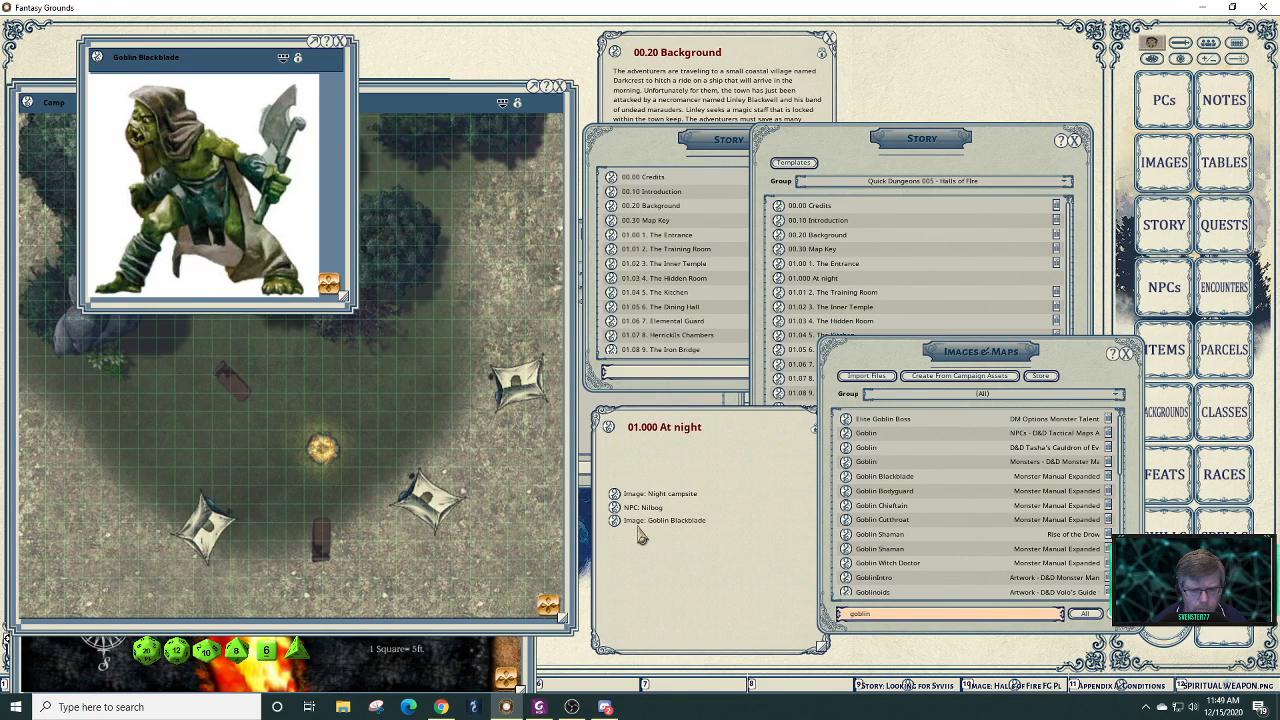
click(341, 44)
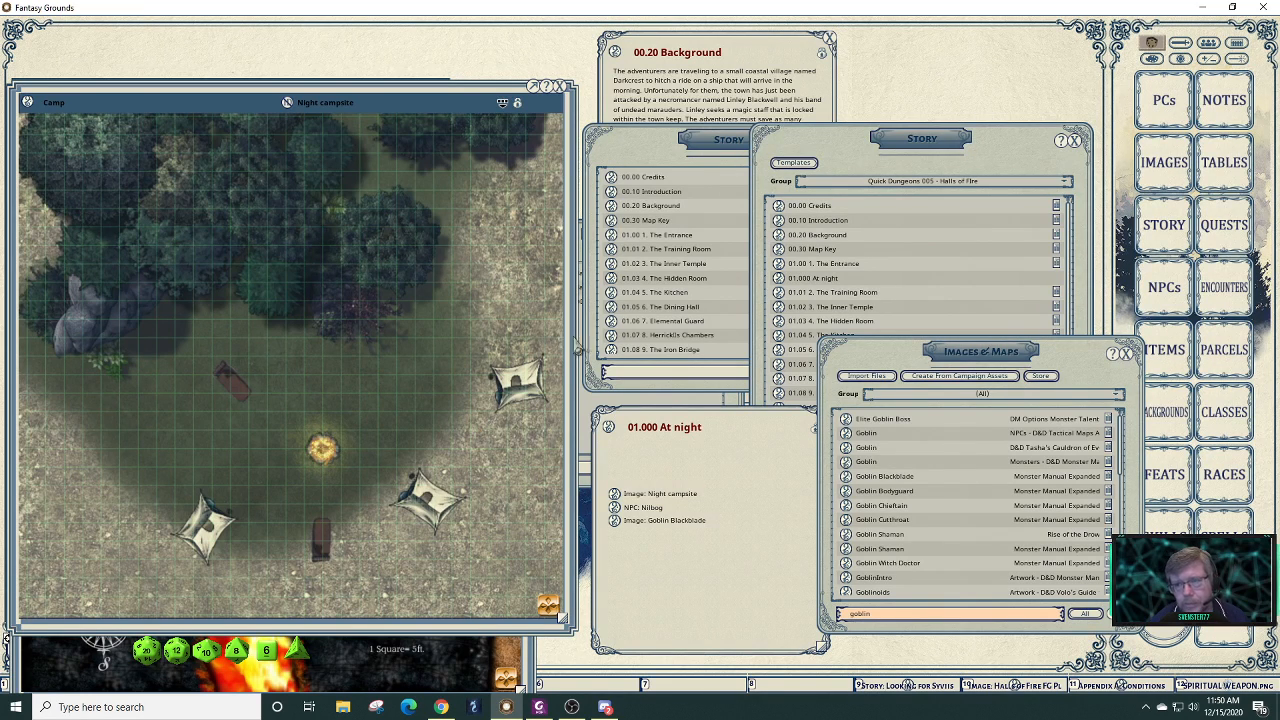
- Review the Bronzetusk greataxe's Weapon of Warning notes in Tusk's inventory, and close the item, character sheet and character selection
click(1161, 116)
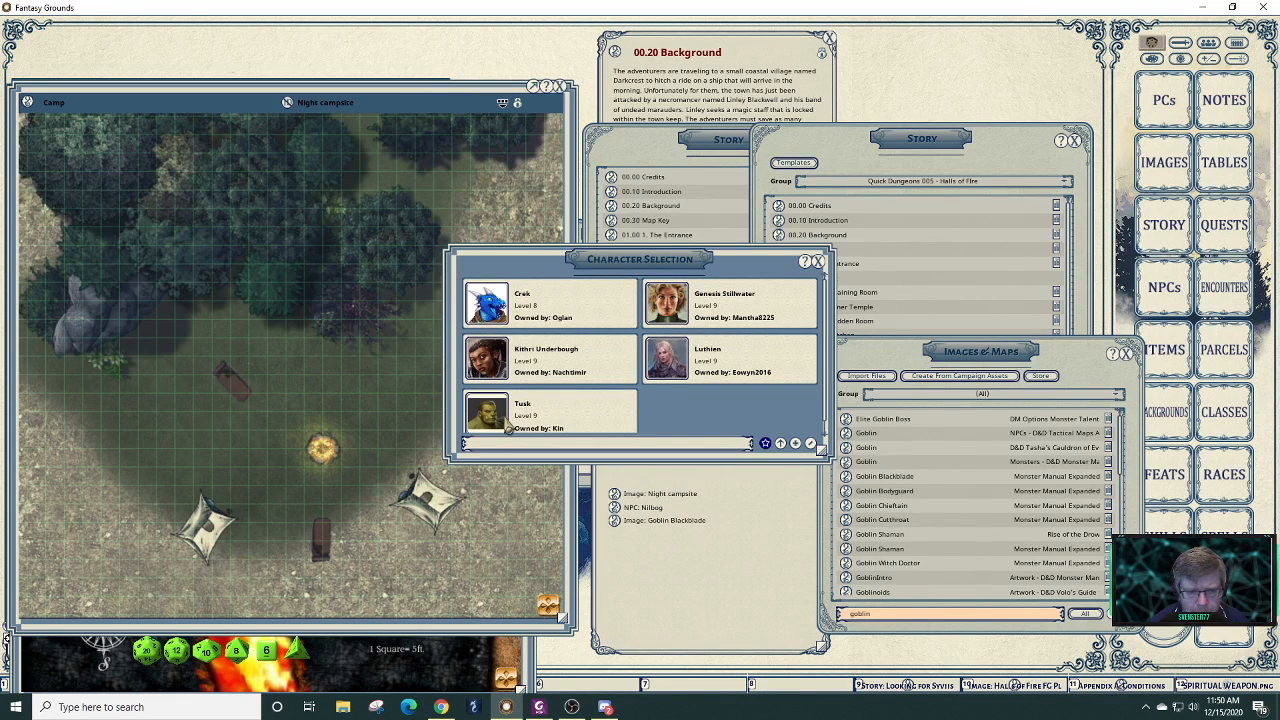
click(511, 428)
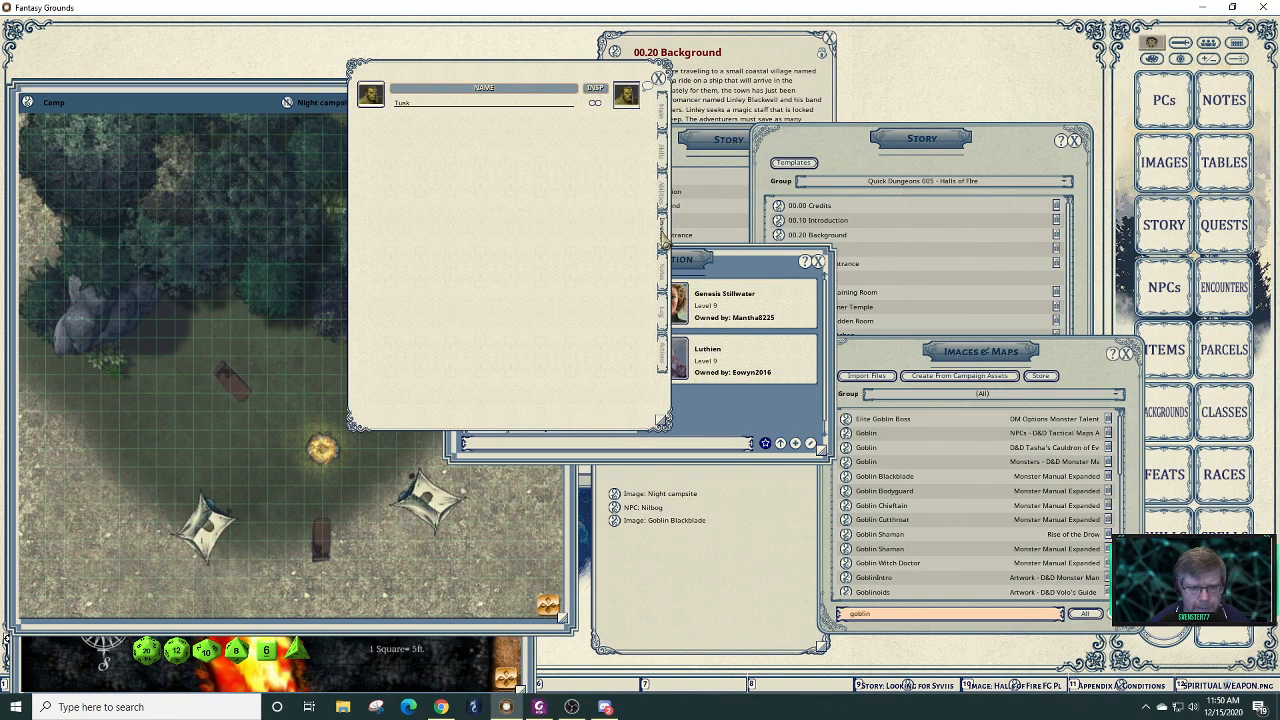
click(663, 238)
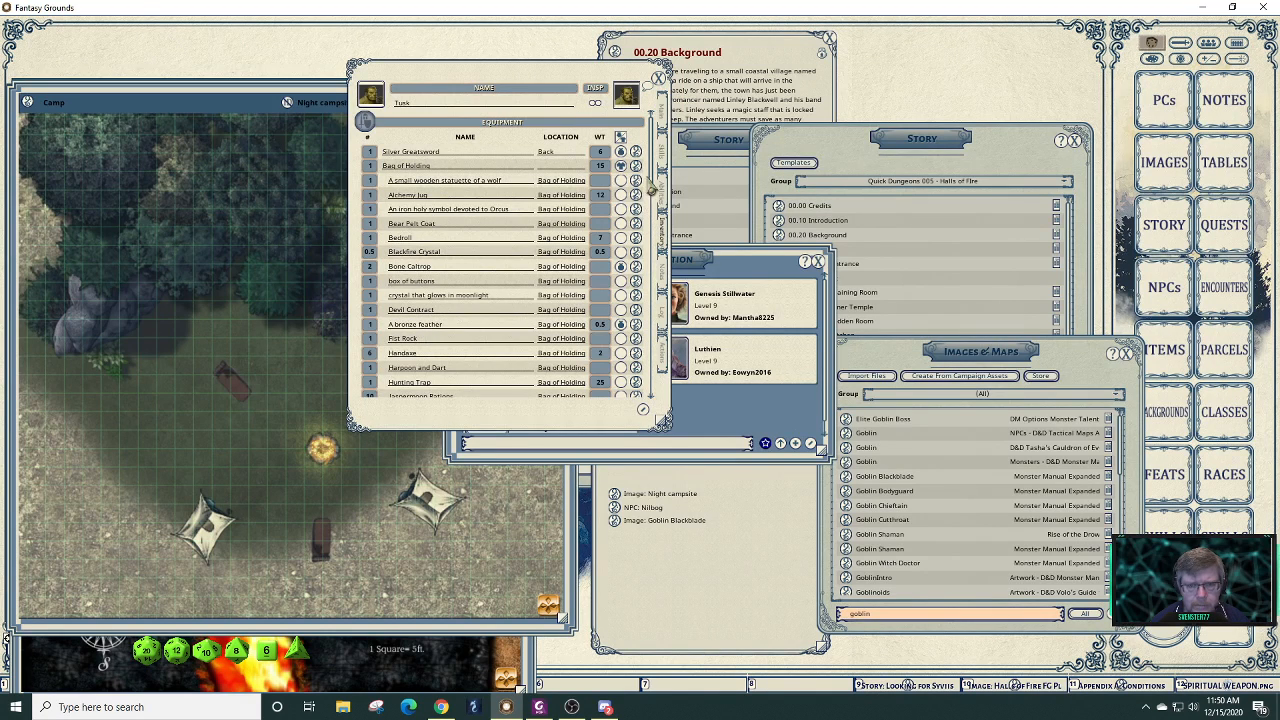
drag(651, 188, 660, 400)
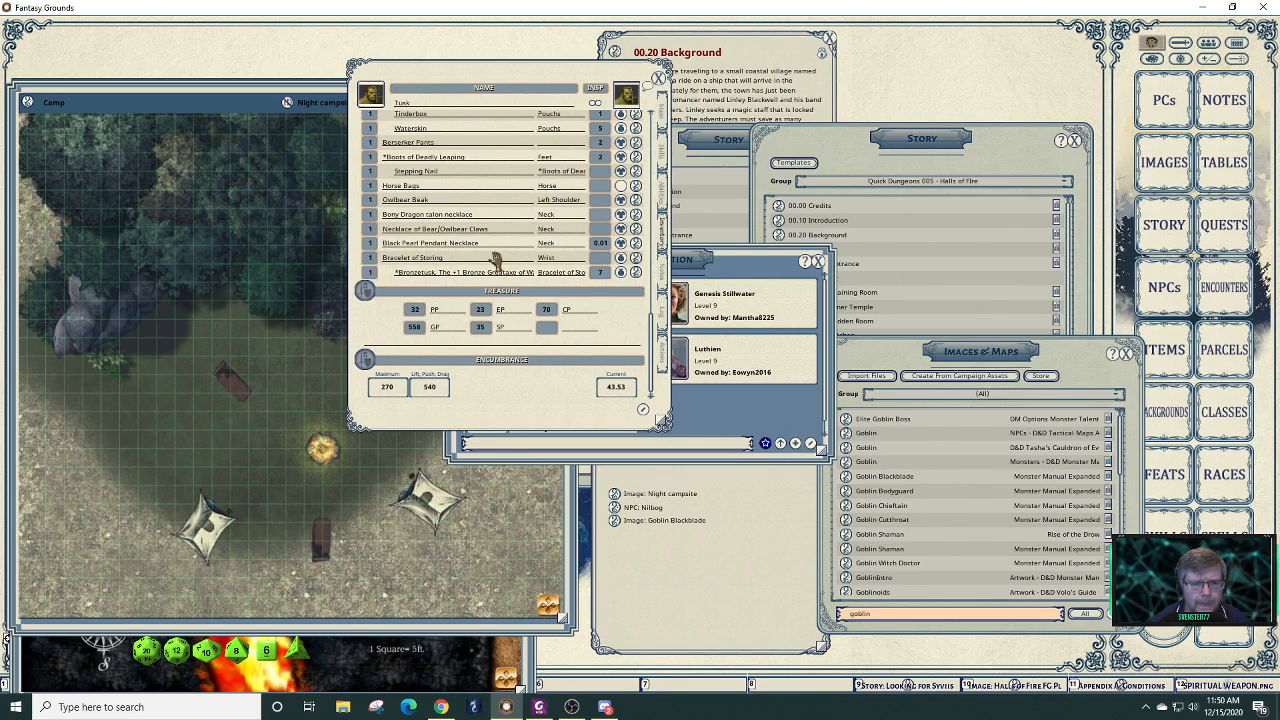
click(636, 274)
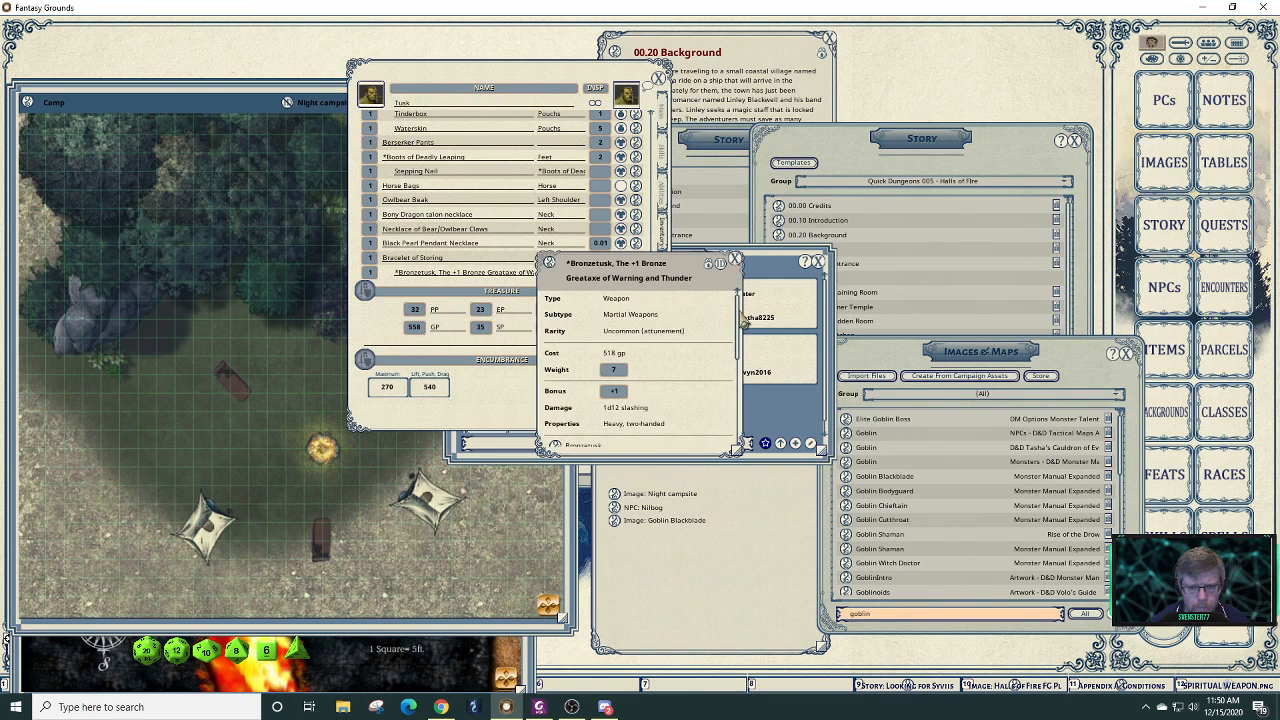
drag(742, 347, 740, 448)
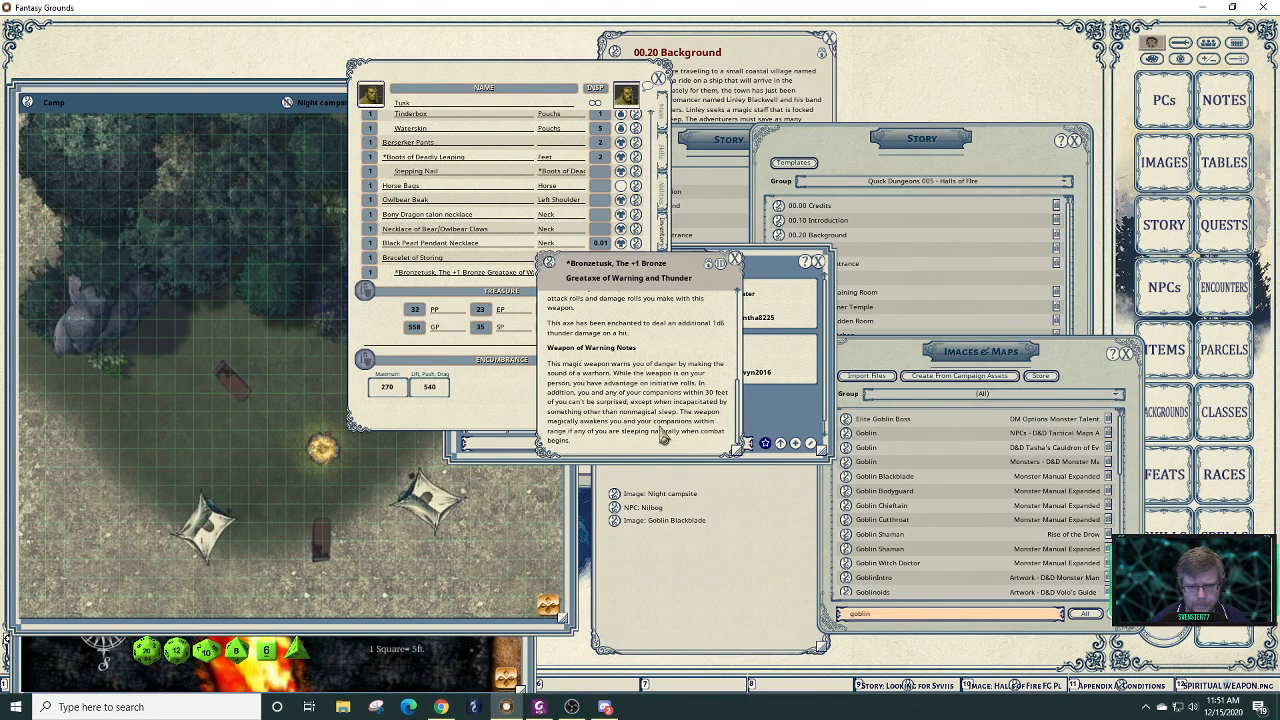
click(735, 260)
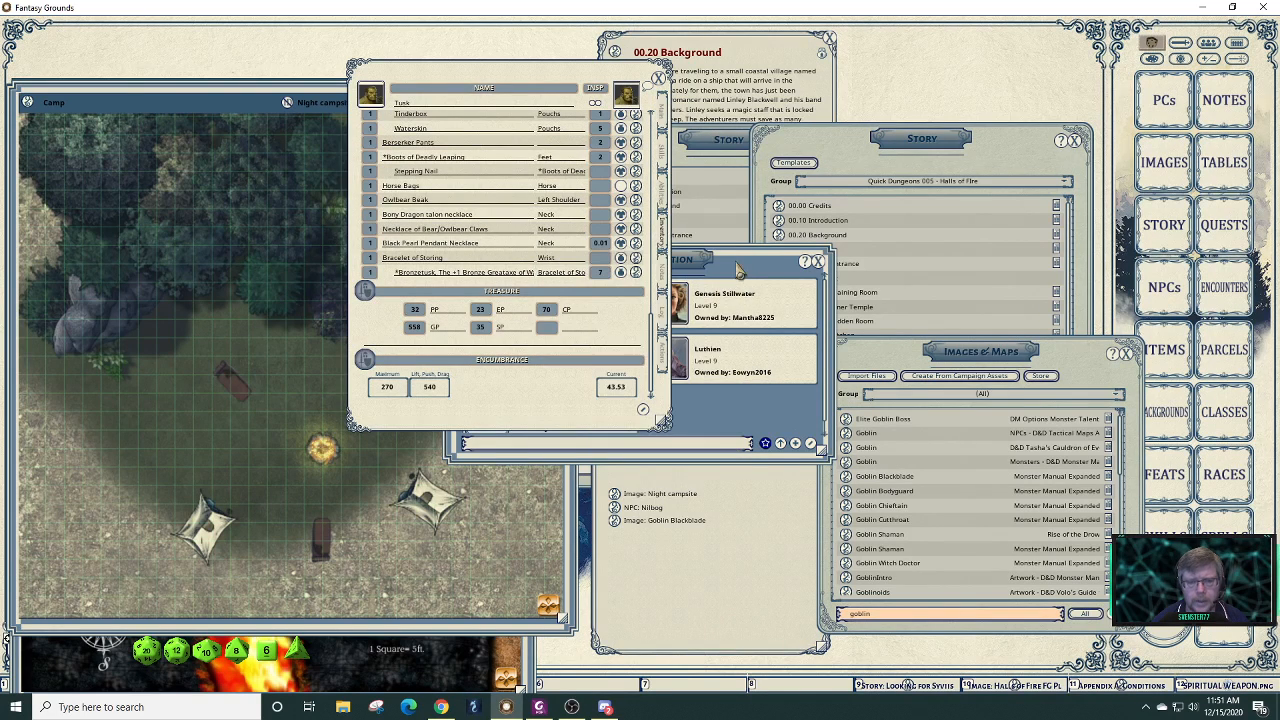
click(659, 78)
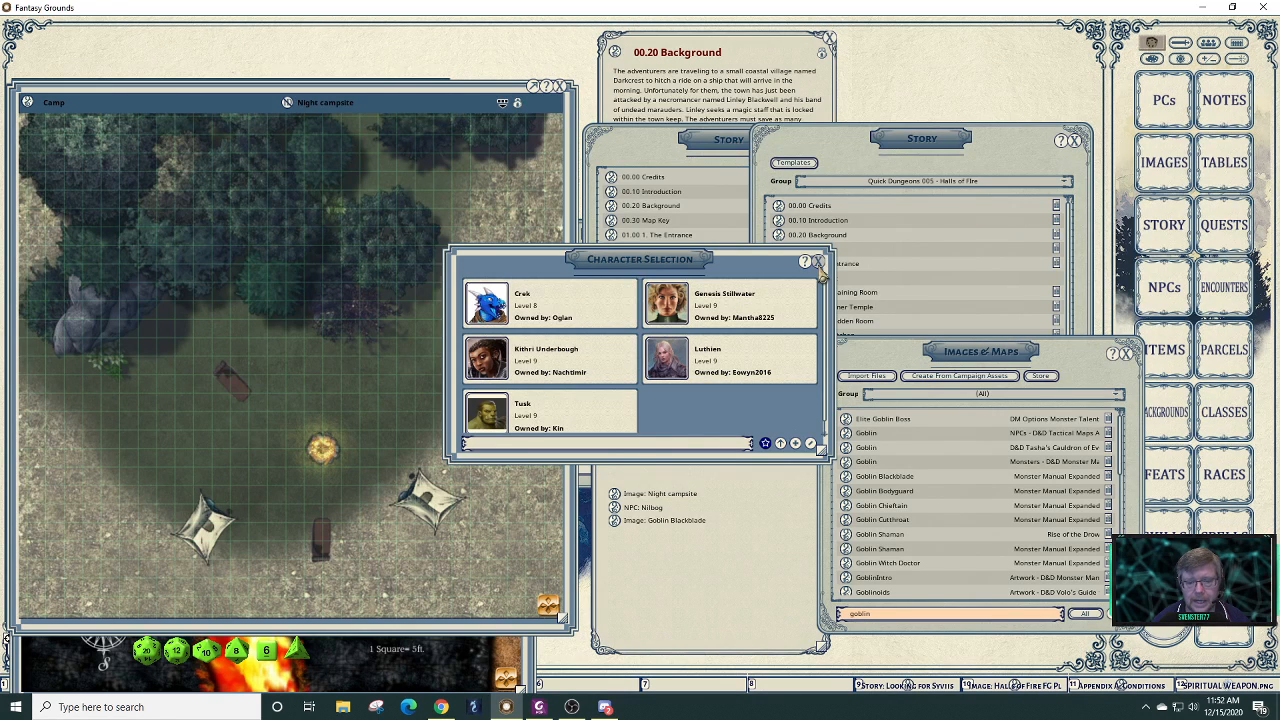
click(818, 262)
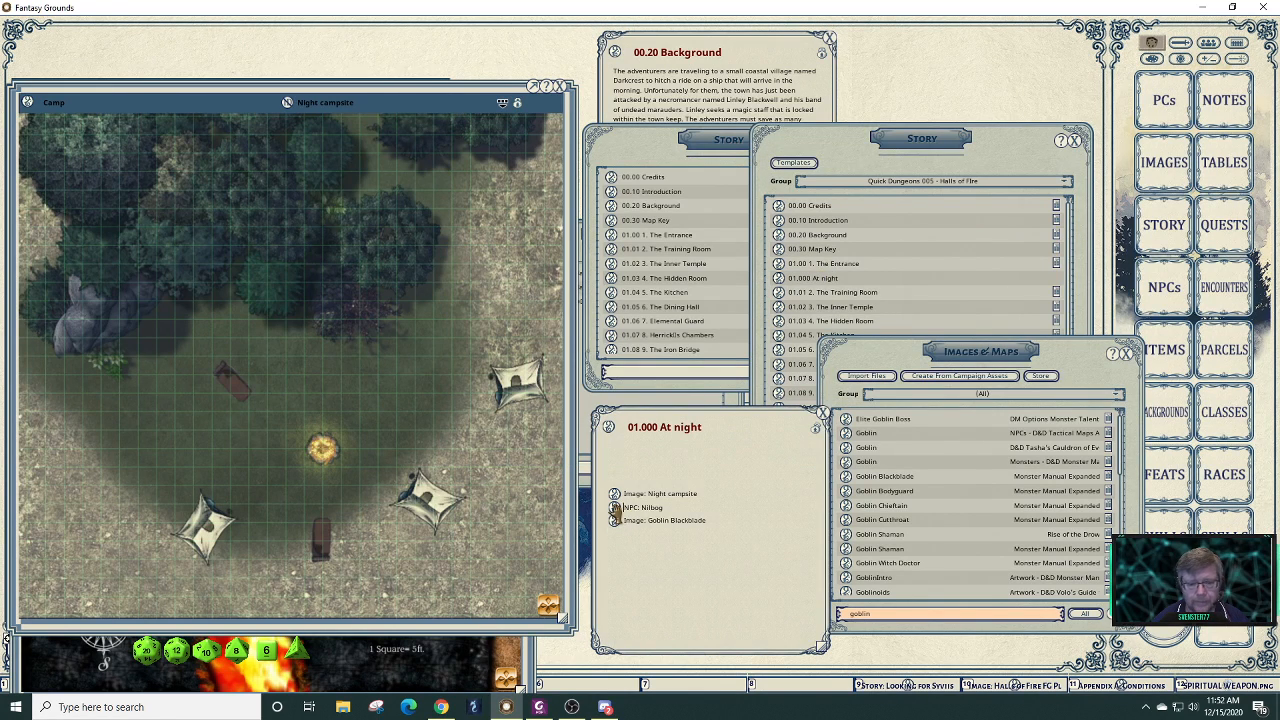
- Review the linked Nilbog's traits, actions, reactions and innate spells in its stat block, and close it
click(643, 507)
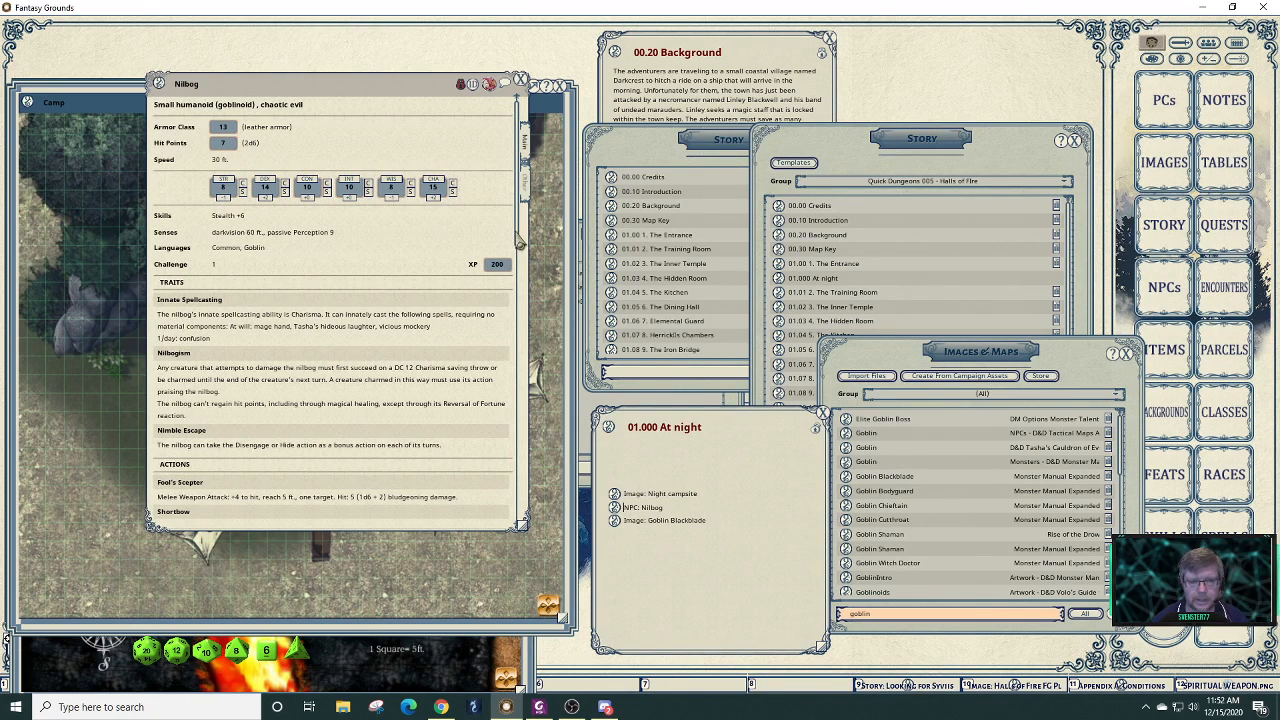
scroll(519, 240, down, 10)
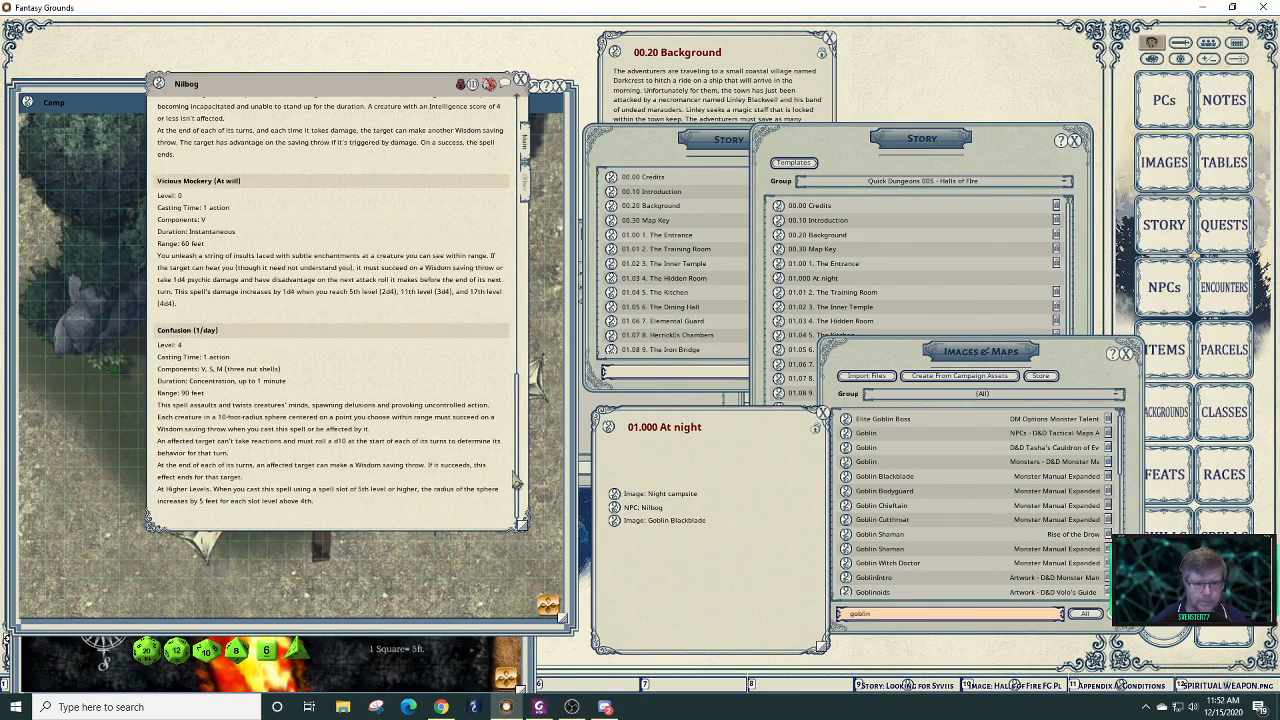
drag(517, 482, 521, 305)
drag(229, 306, 158, 306)
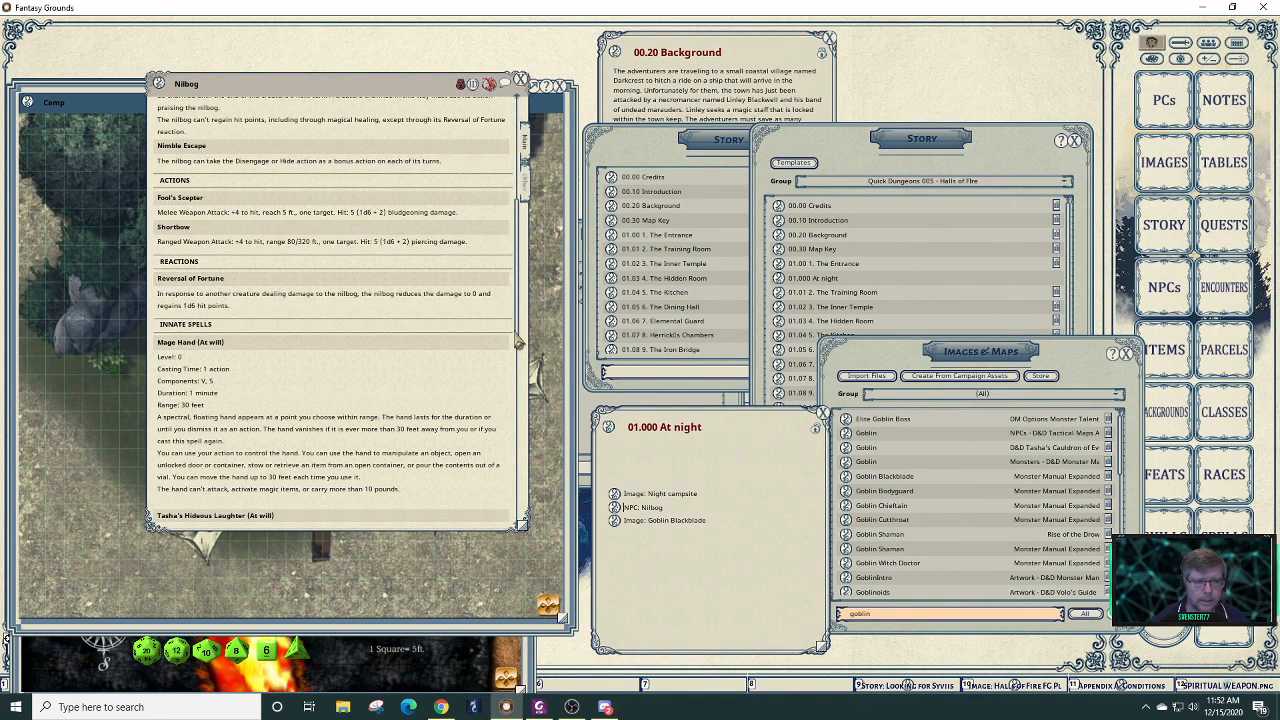
scroll(519, 320, up, 2)
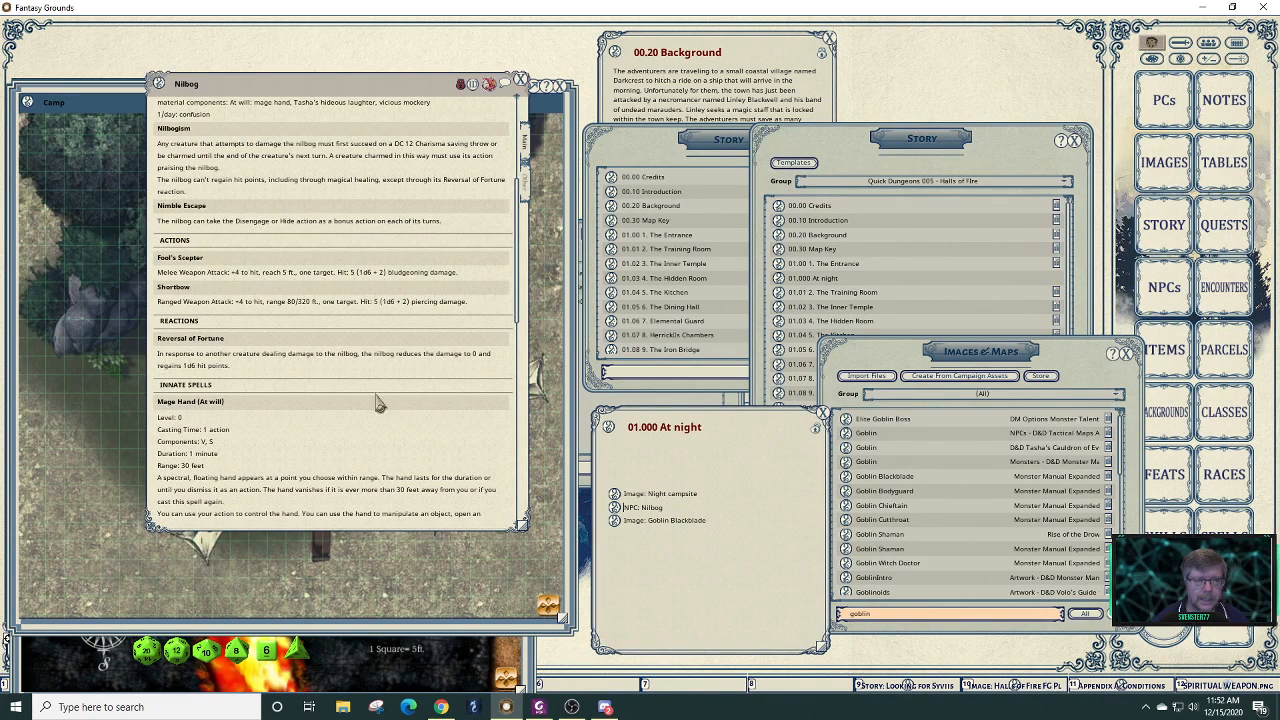
drag(521, 303, 525, 265)
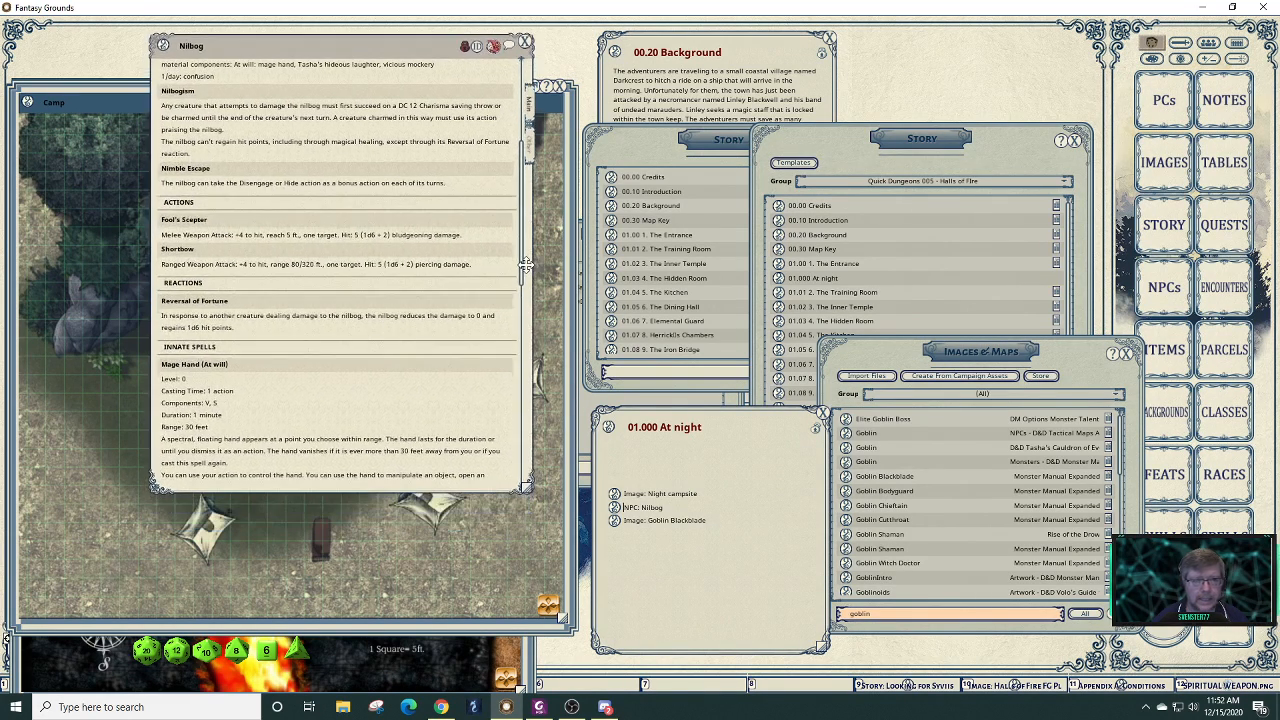
scroll(521, 250, up, 3)
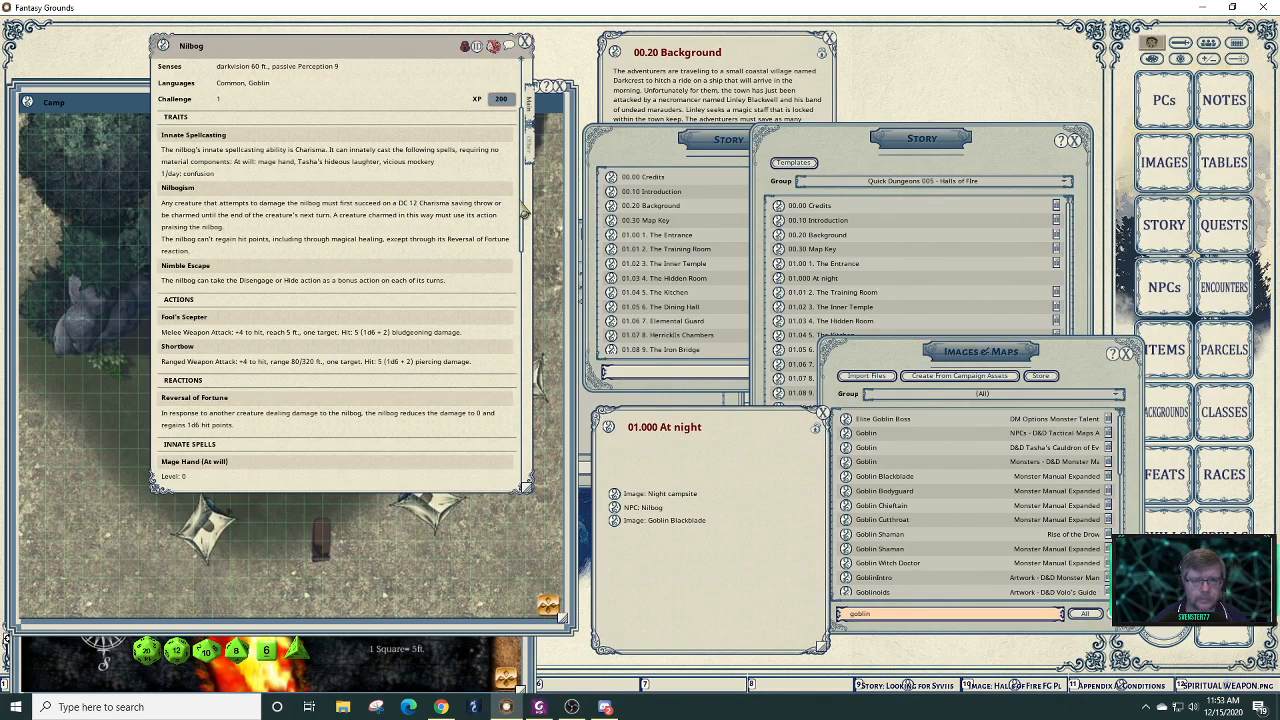
scroll(522, 210, up, 5)
drag(436, 62, 794, 172)
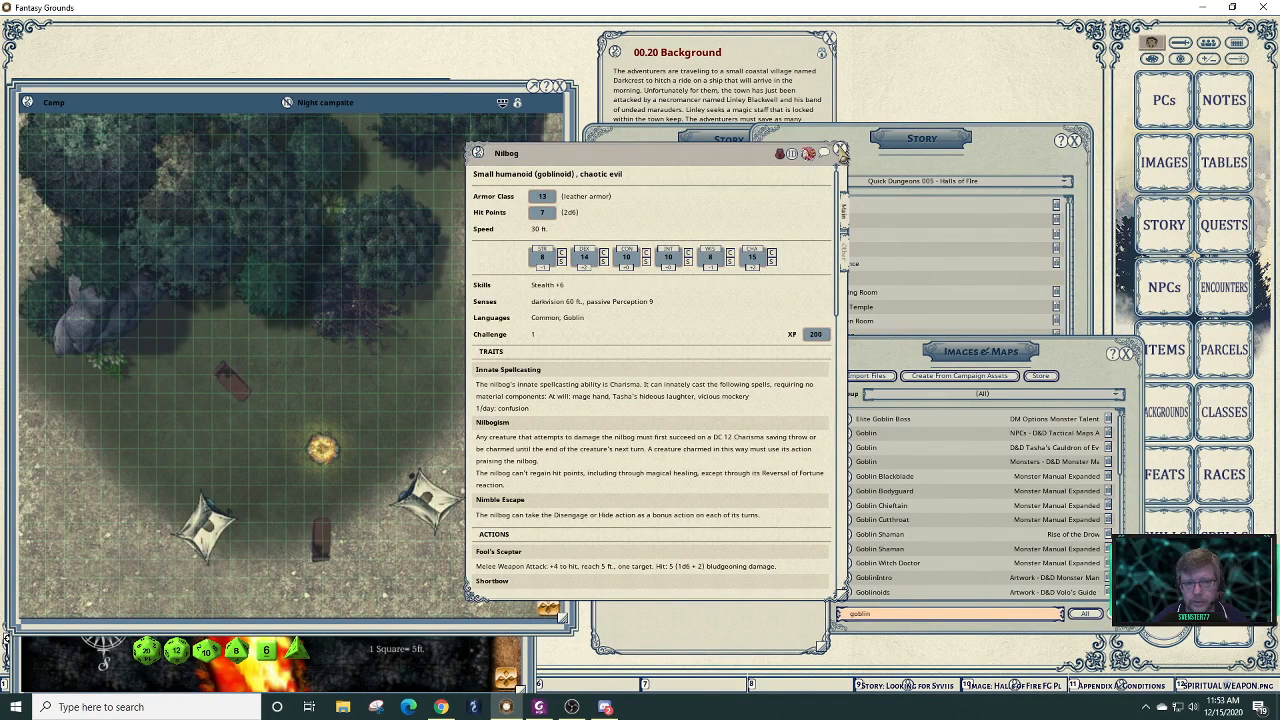
click(841, 152)
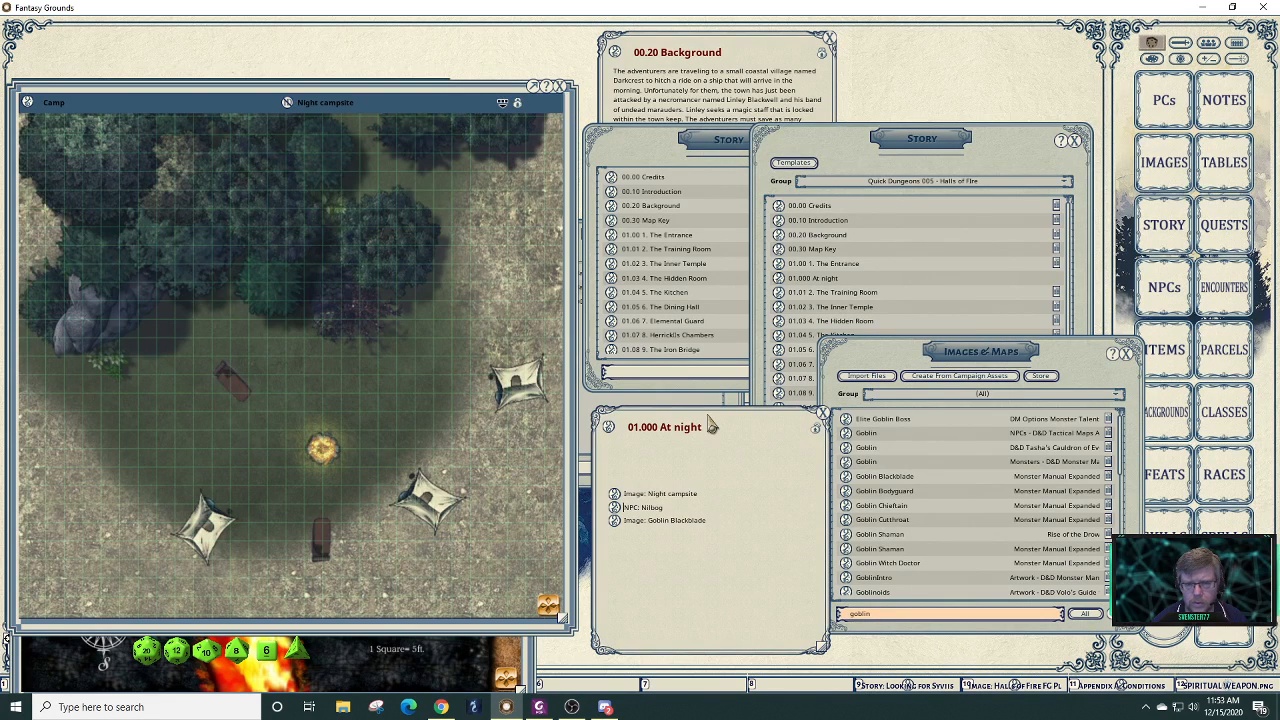
- Close the Story list without a group filter and move the Quick Dungeons 005 - Halls of Fire Story list above the At night story
click(657, 147)
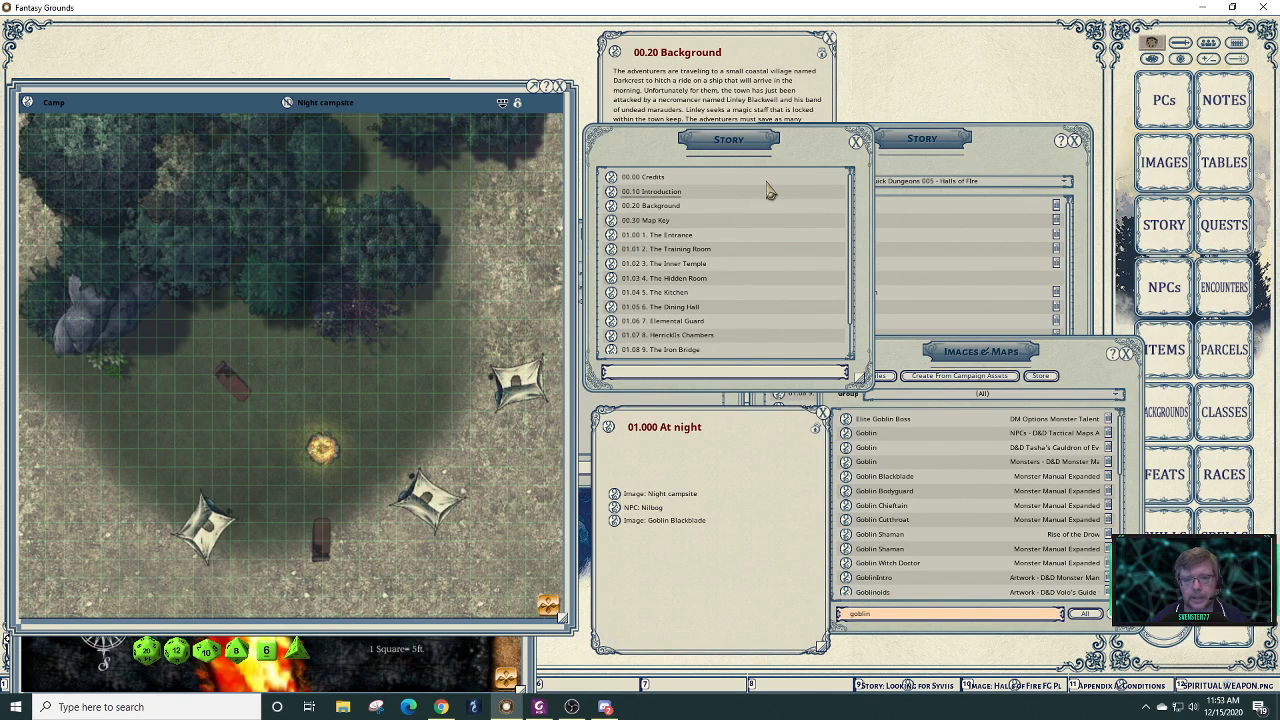
click(856, 143)
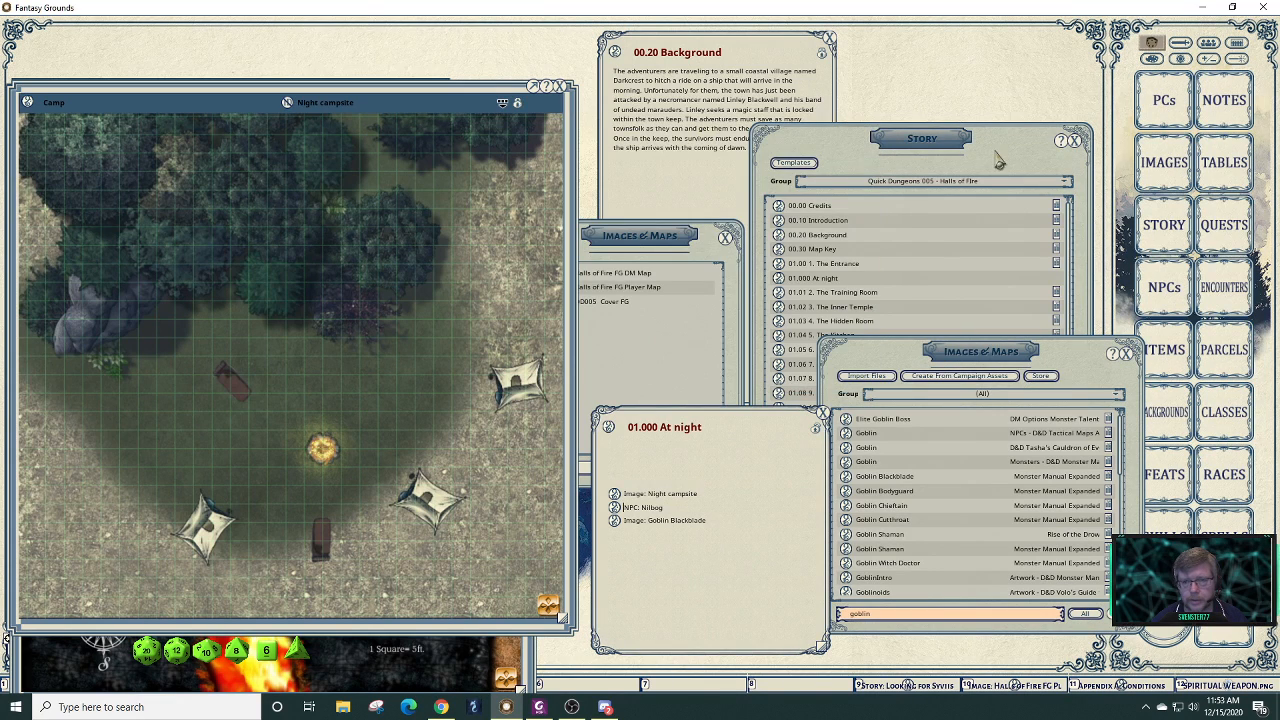
click(1027, 157)
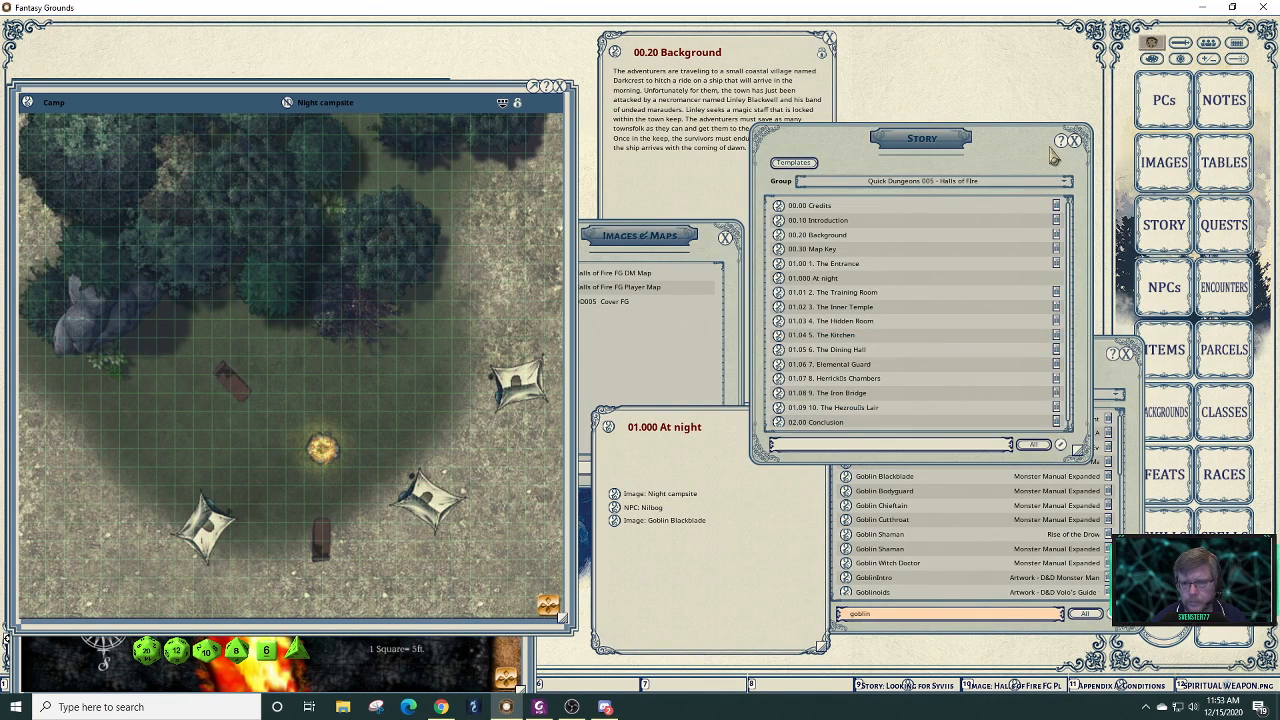
drag(1040, 160, 996, 96)
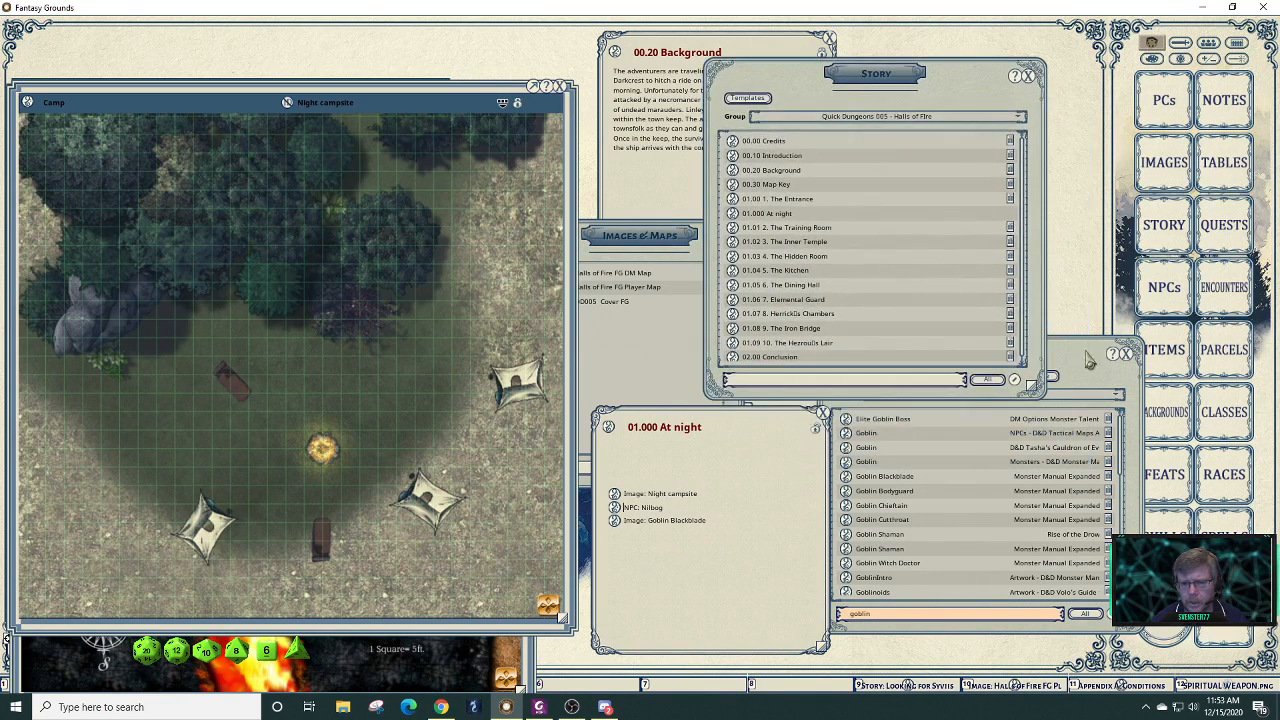
- Close the goblin NPC list and assign the 01.000 At night story to hotkey slot 7
click(1092, 364)
click(1127, 354)
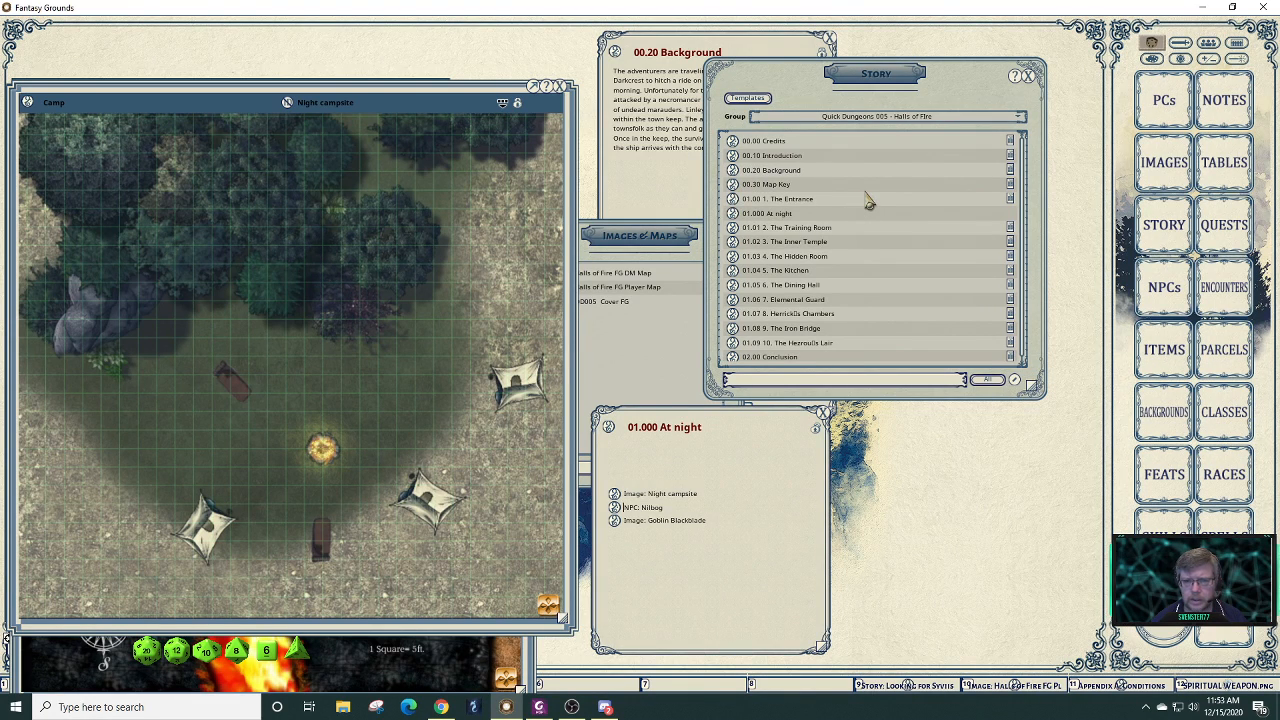
drag(734, 220, 682, 692)
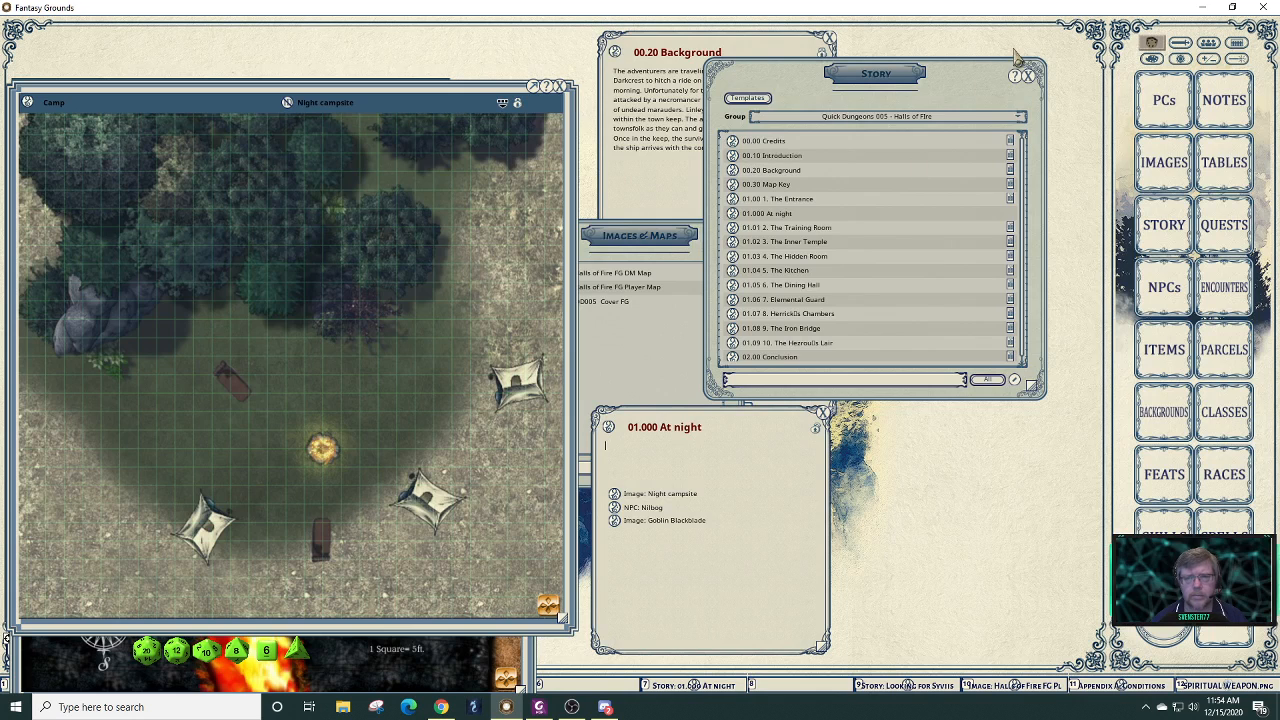
- Clear the desktop by closing the Story and Images & Maps lists, both open stories, the Camp map and the Halls of Fire FG DM Map
click(1028, 75)
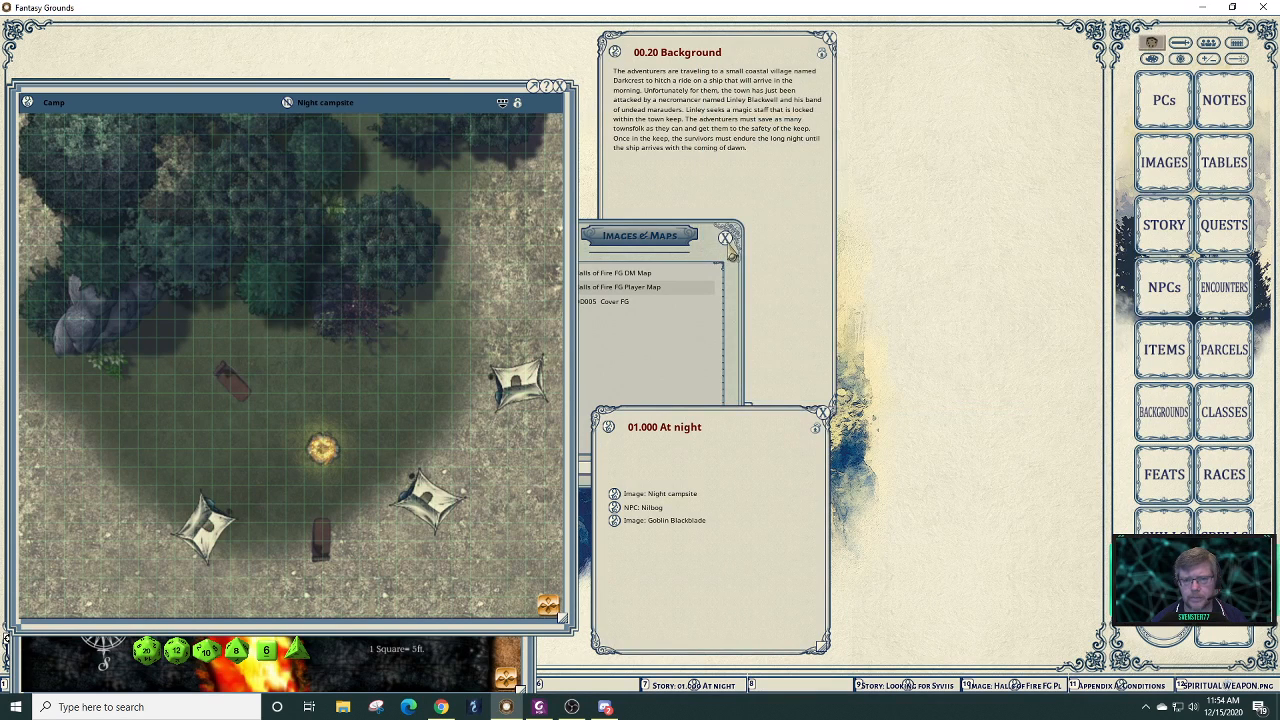
click(726, 239)
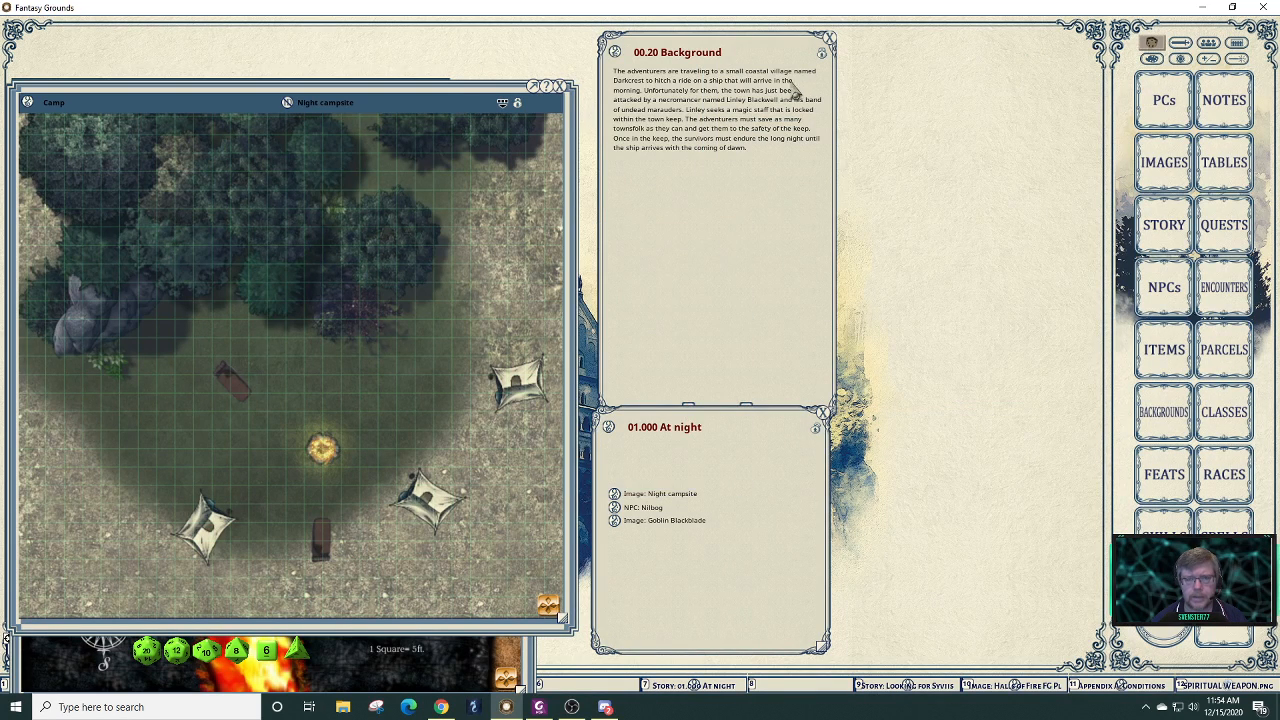
click(830, 40)
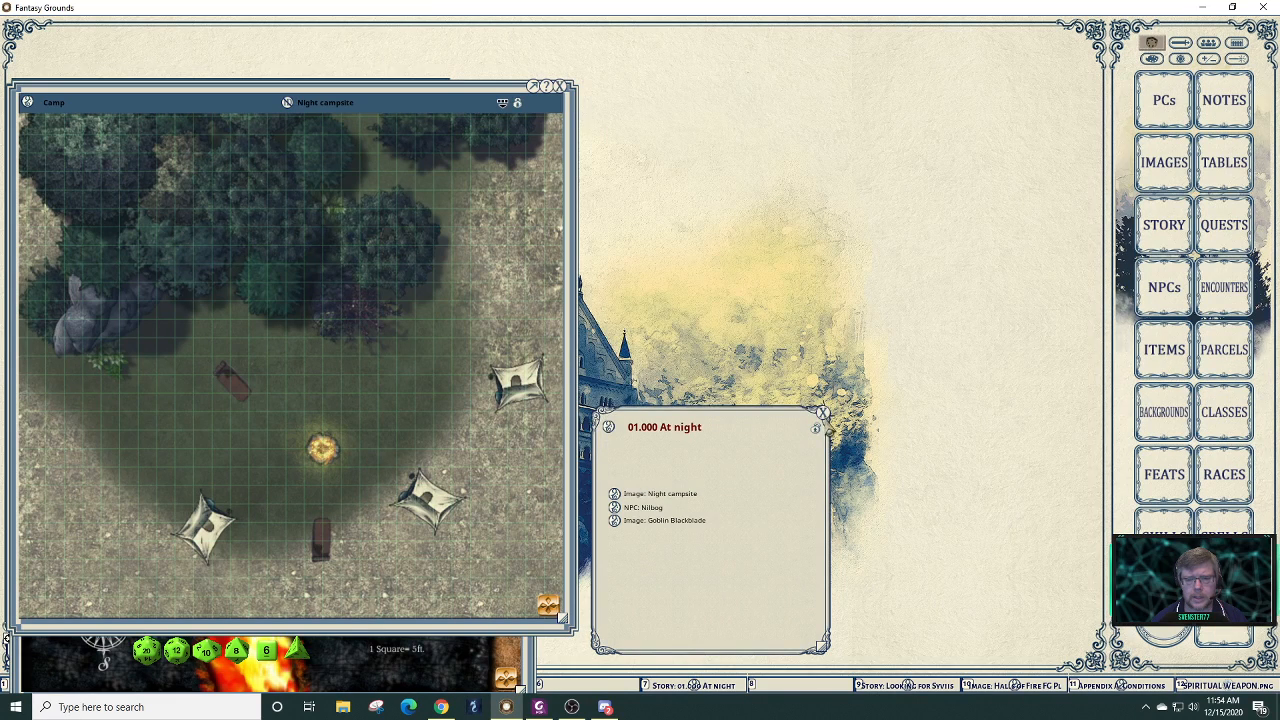
click(564, 86)
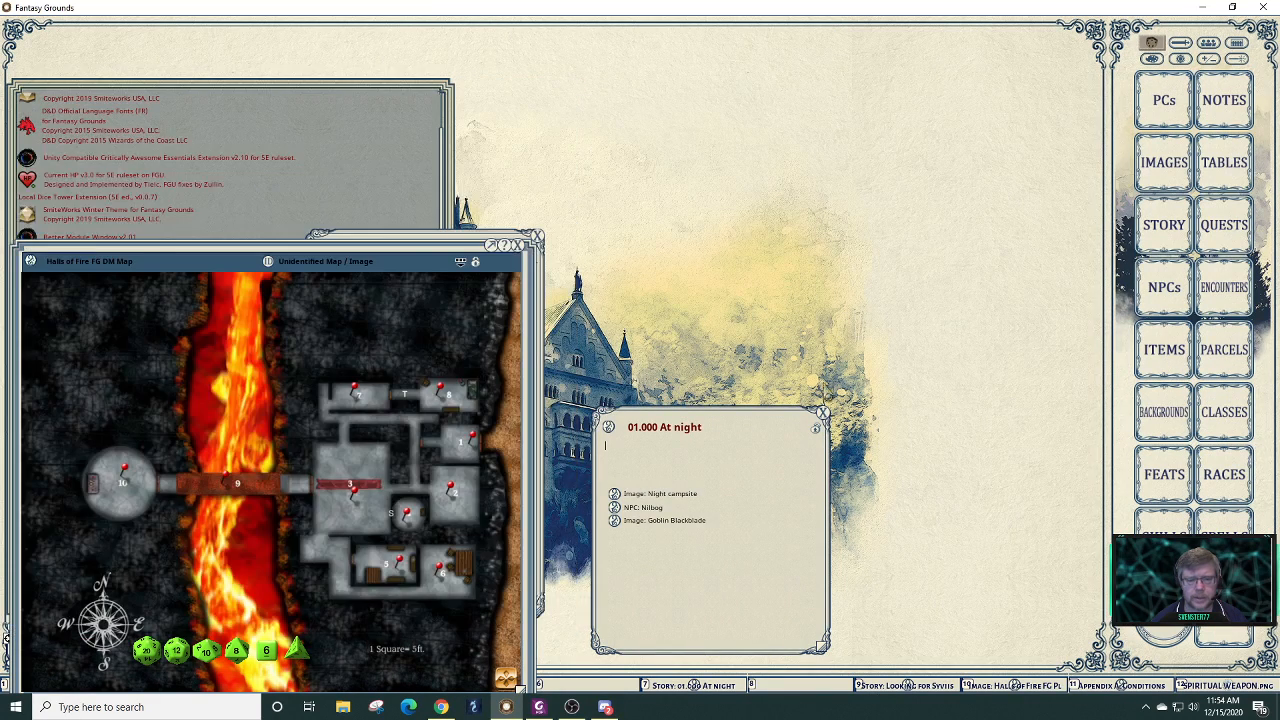
click(821, 412)
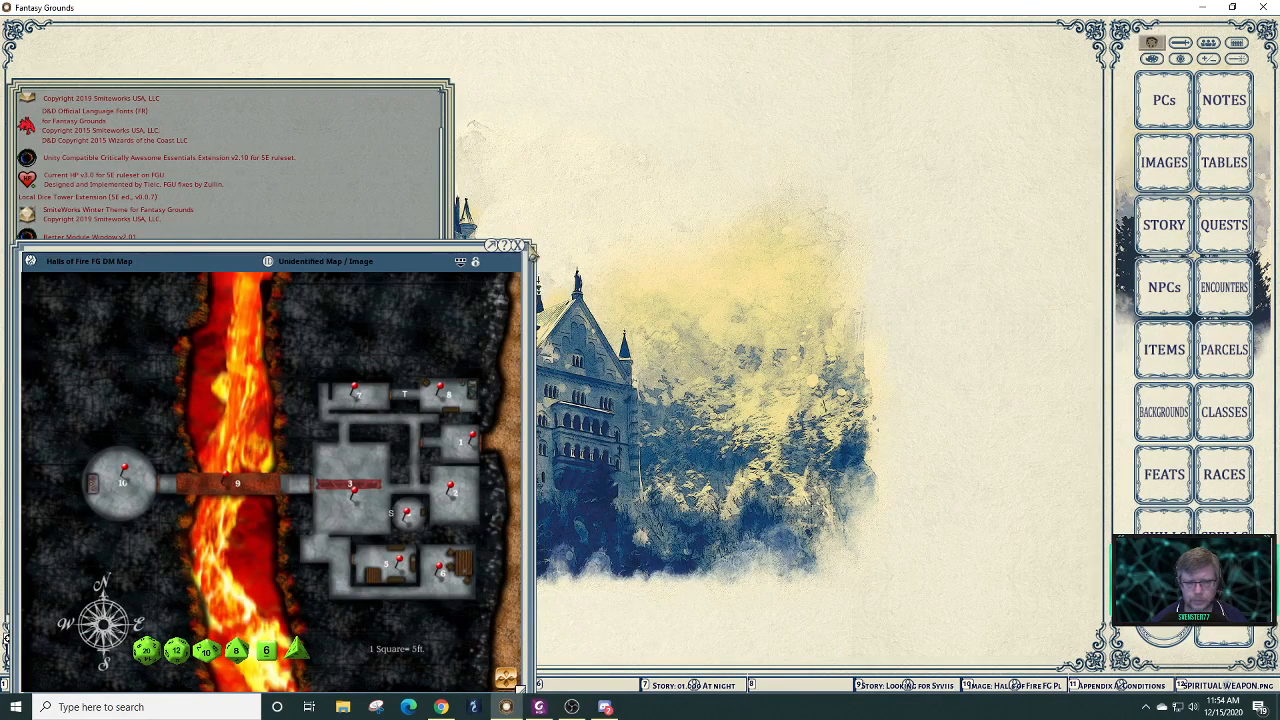
click(519, 246)
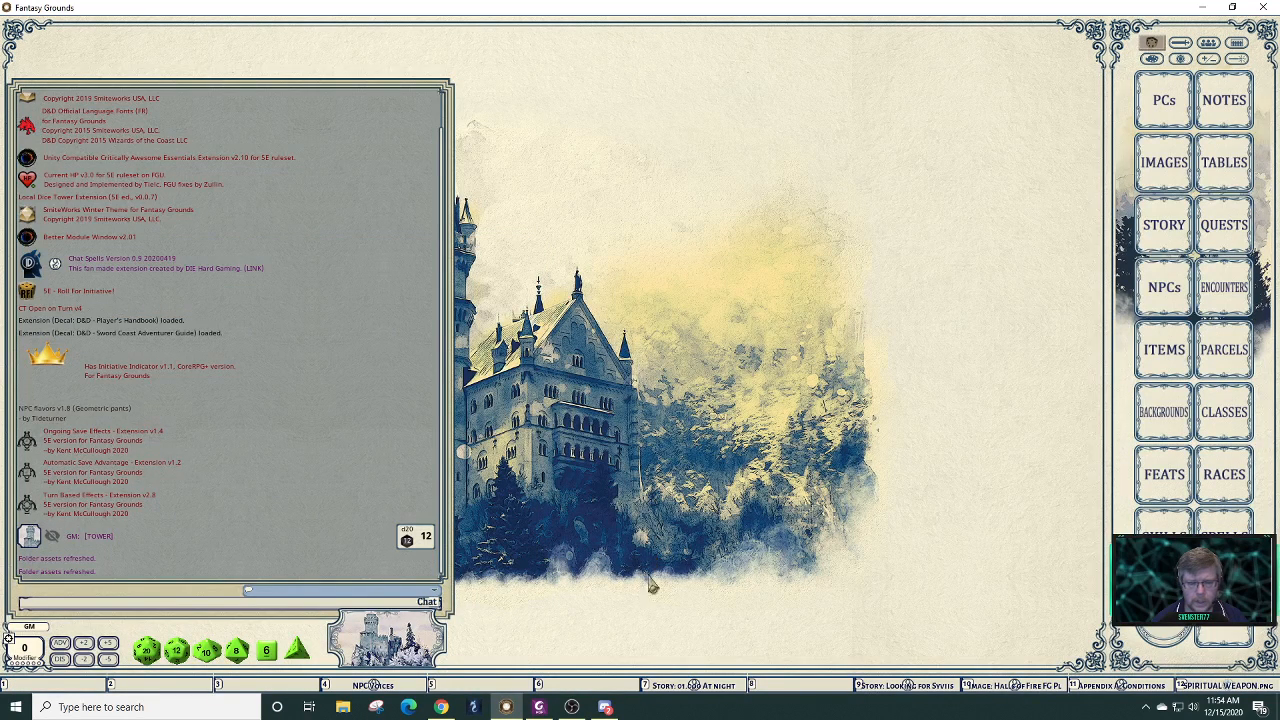
- Check that the At night and Halls of Fire FG Player Map hotkey links open, and close both windows
click(688, 686)
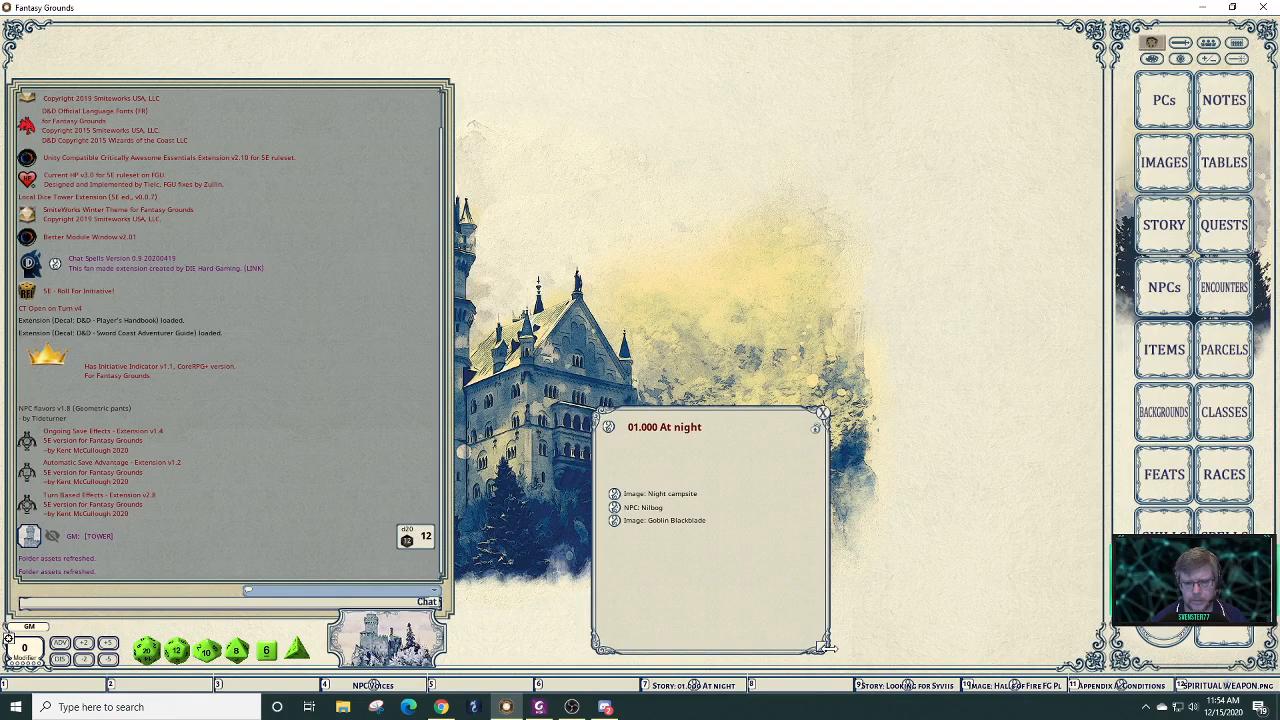
click(1013, 686)
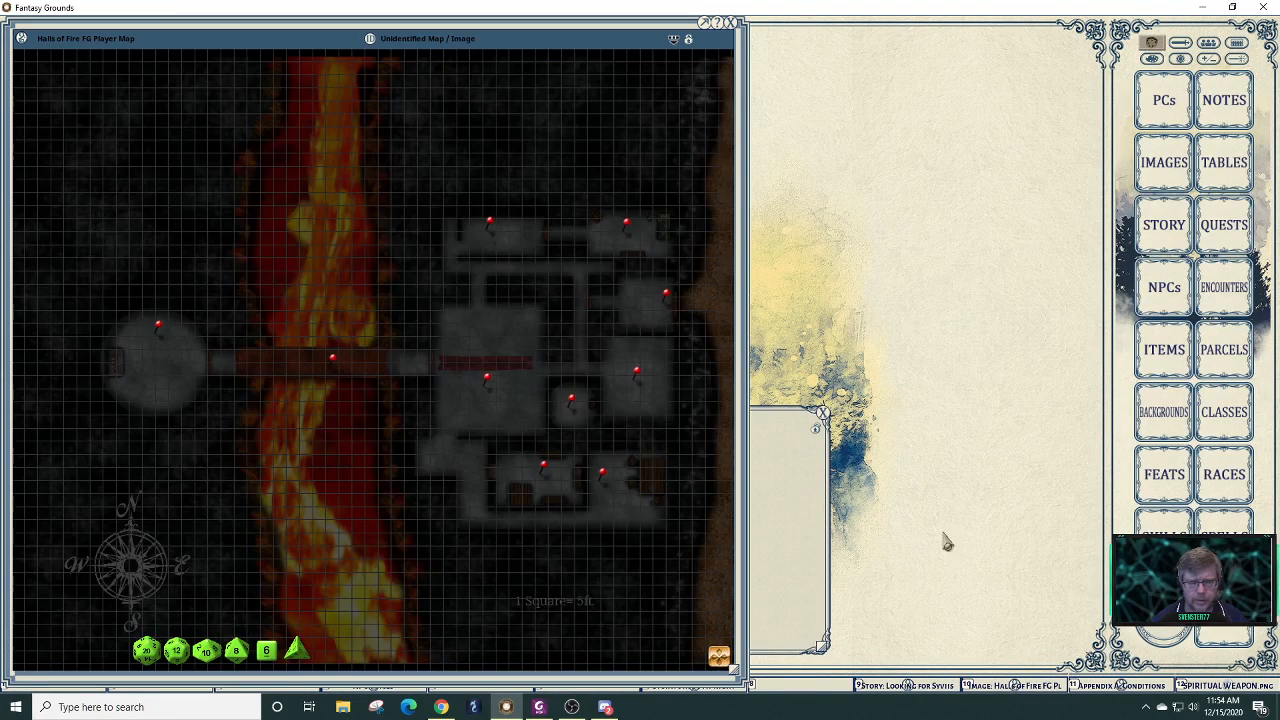
click(733, 22)
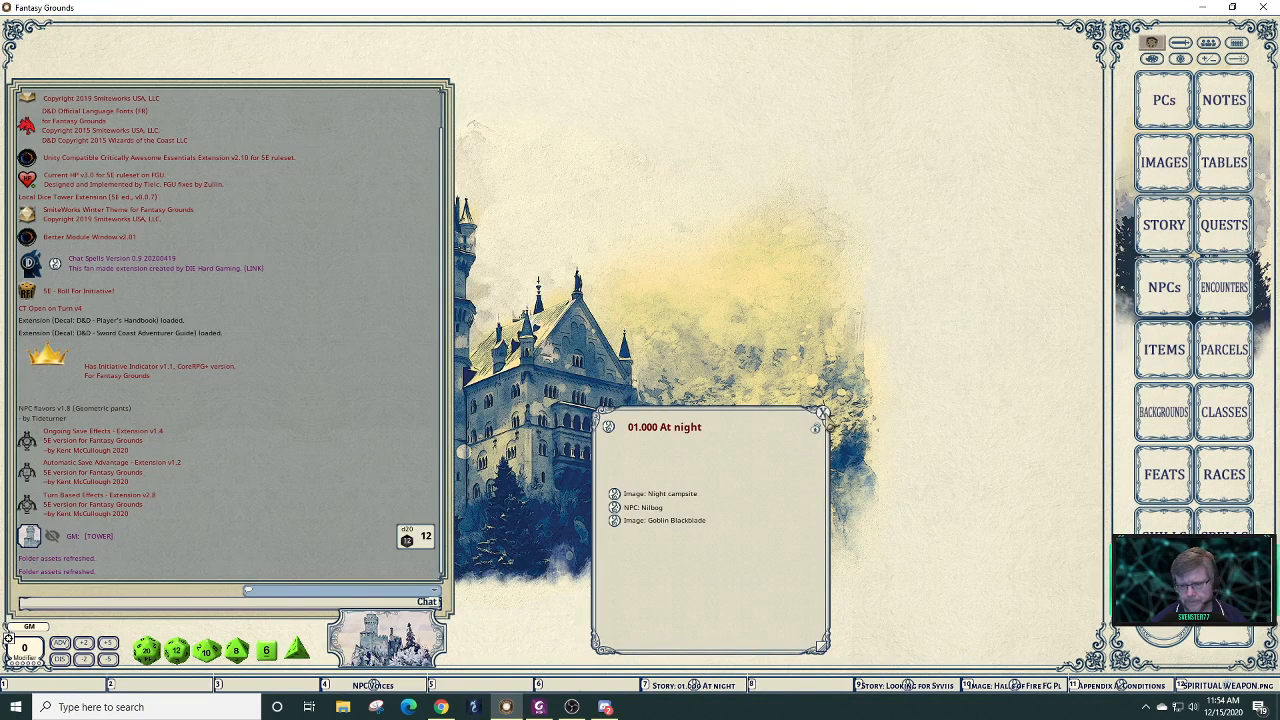
click(822, 412)
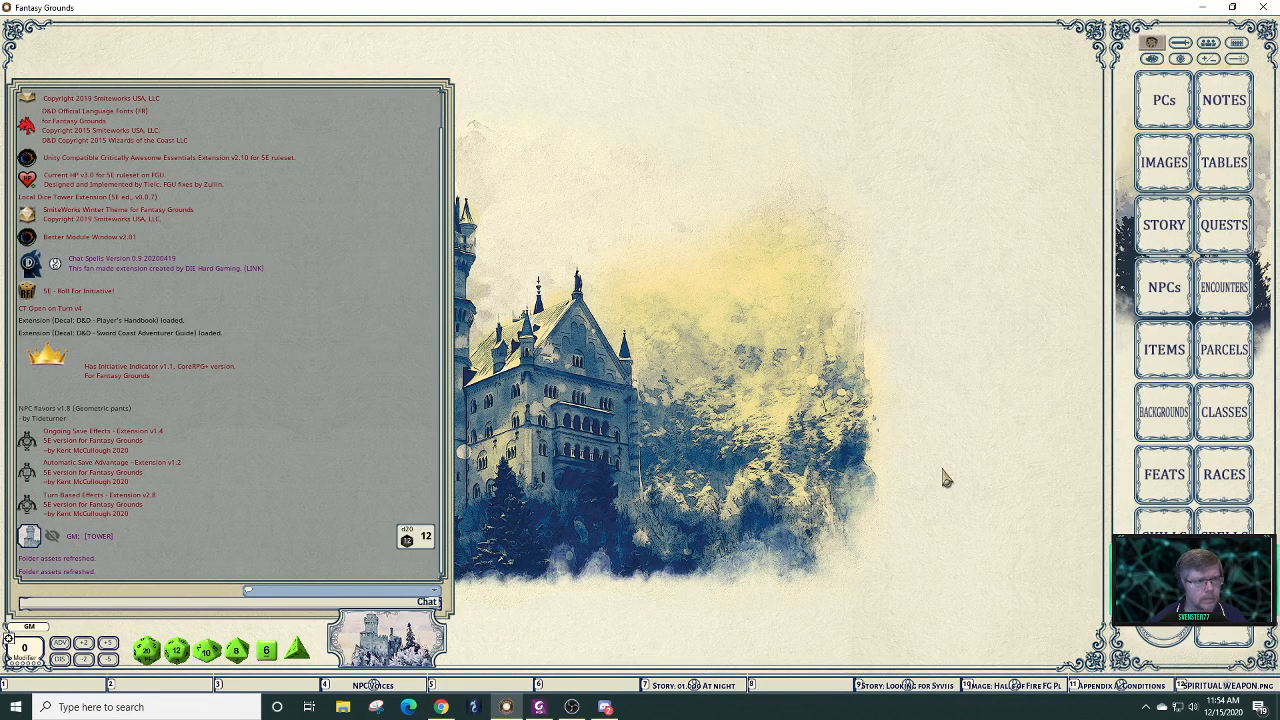
- Reopen the Halls of Fire FG Player Map, show its toolbar, unlock it for editing and turn off line of sight
click(1040, 687)
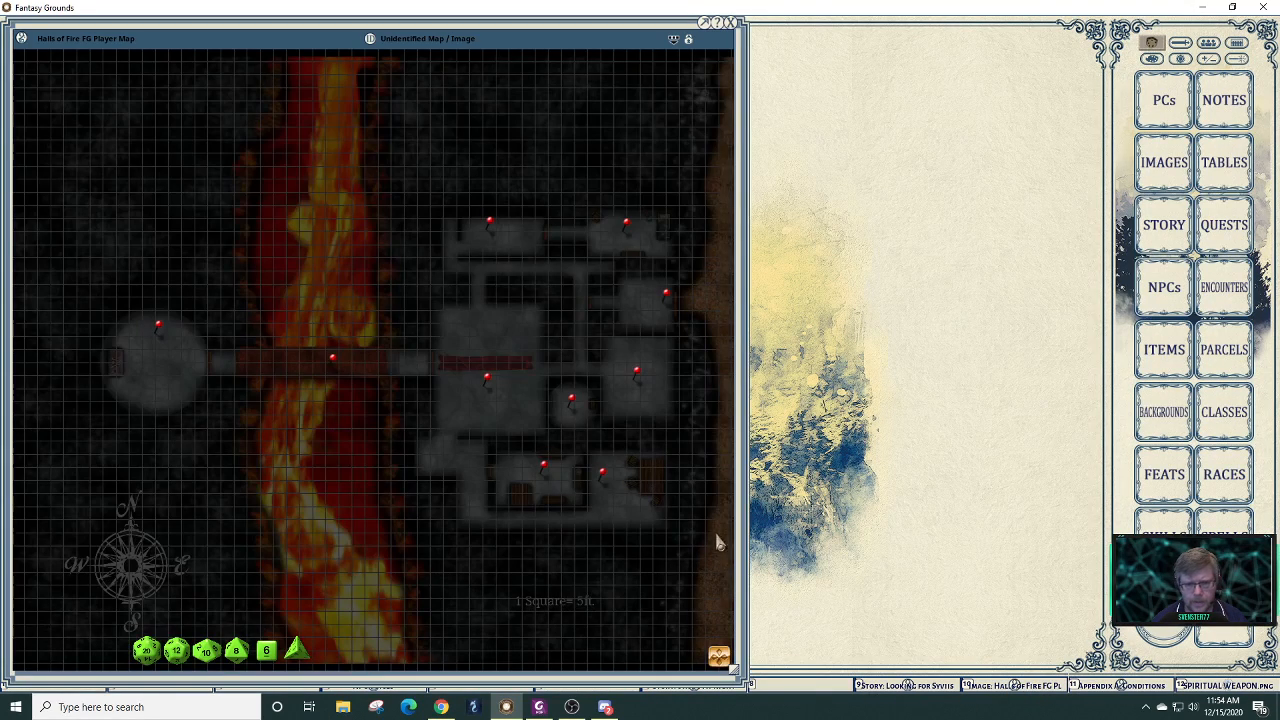
click(673, 39)
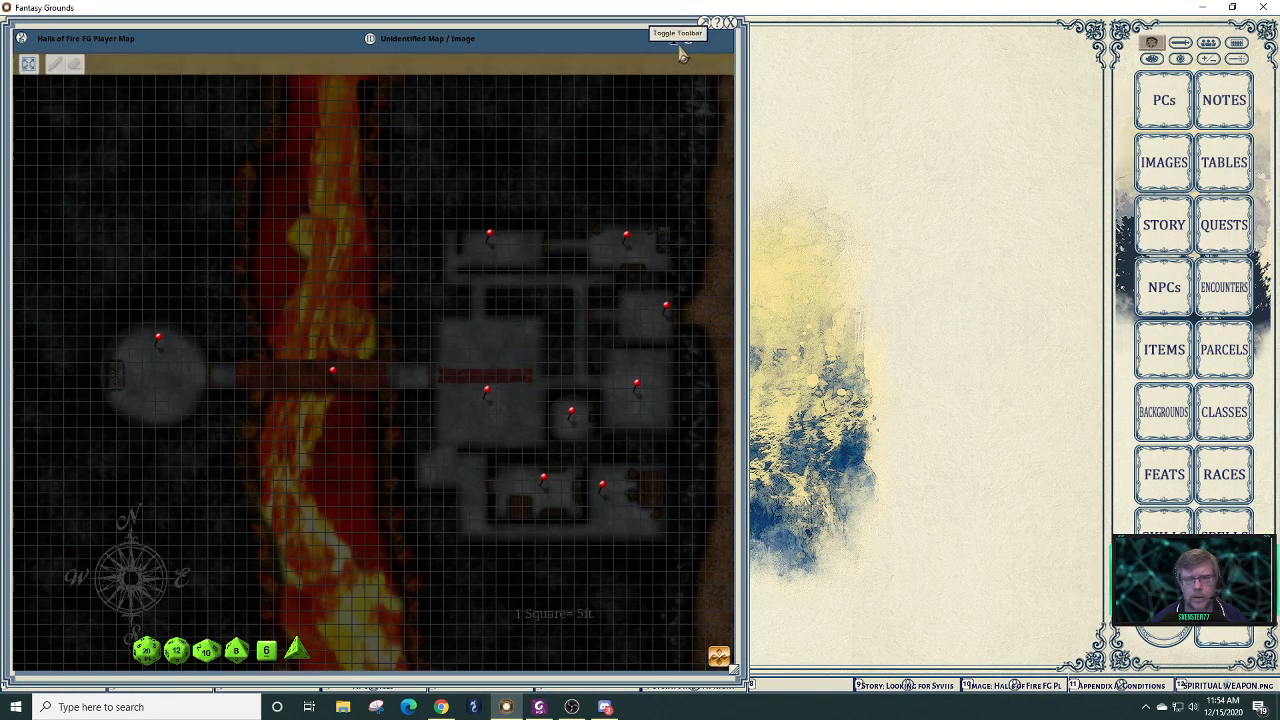
click(688, 41)
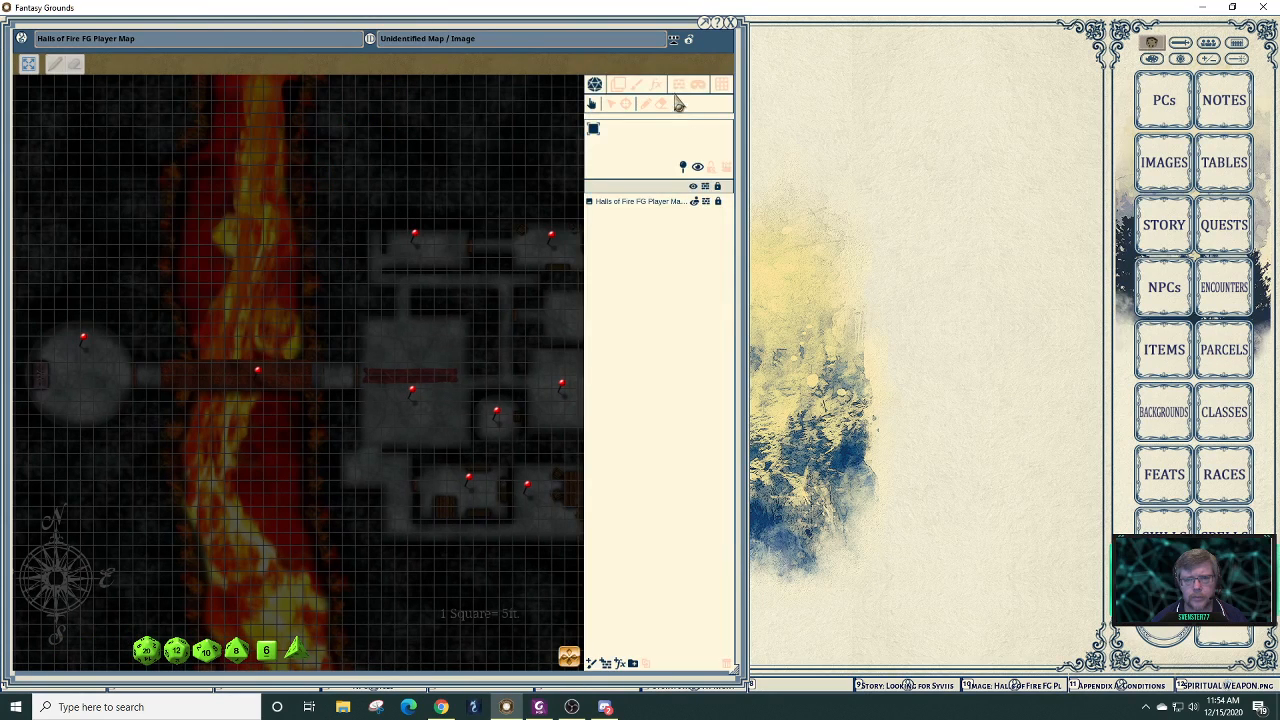
click(699, 168)
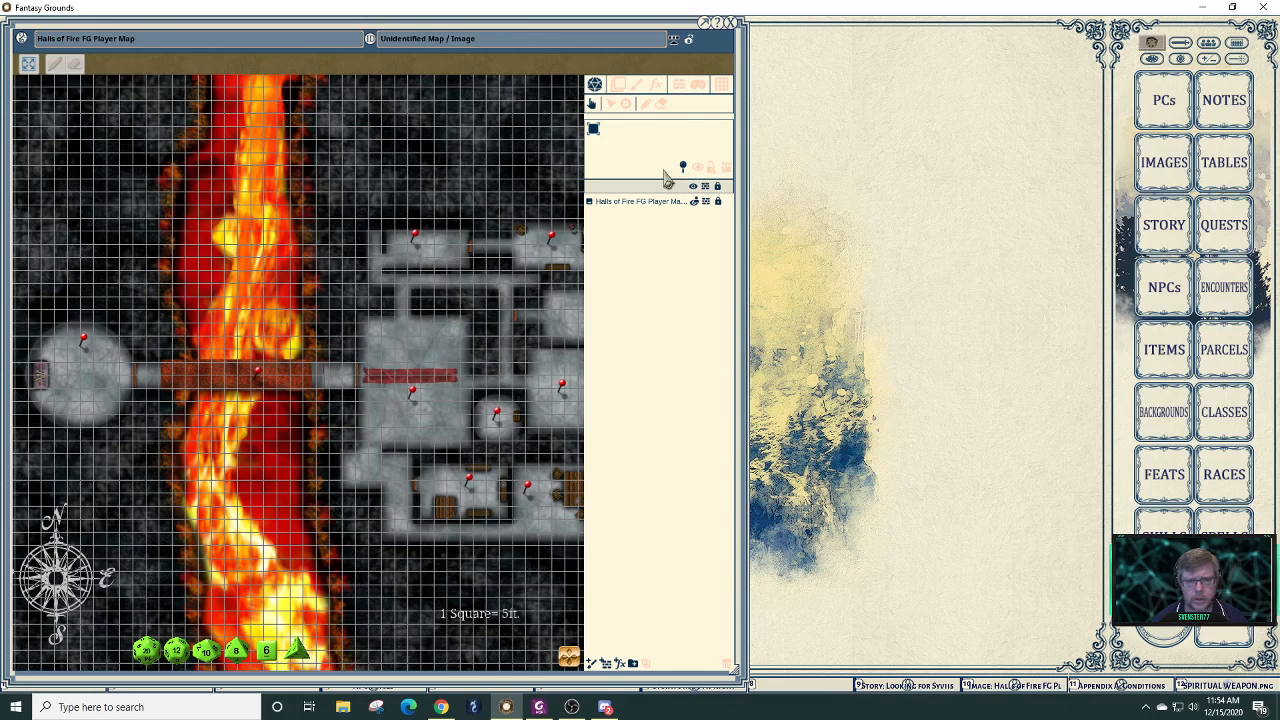
- Make the player map's white grid more transparent with an alpha value of 152
click(716, 86)
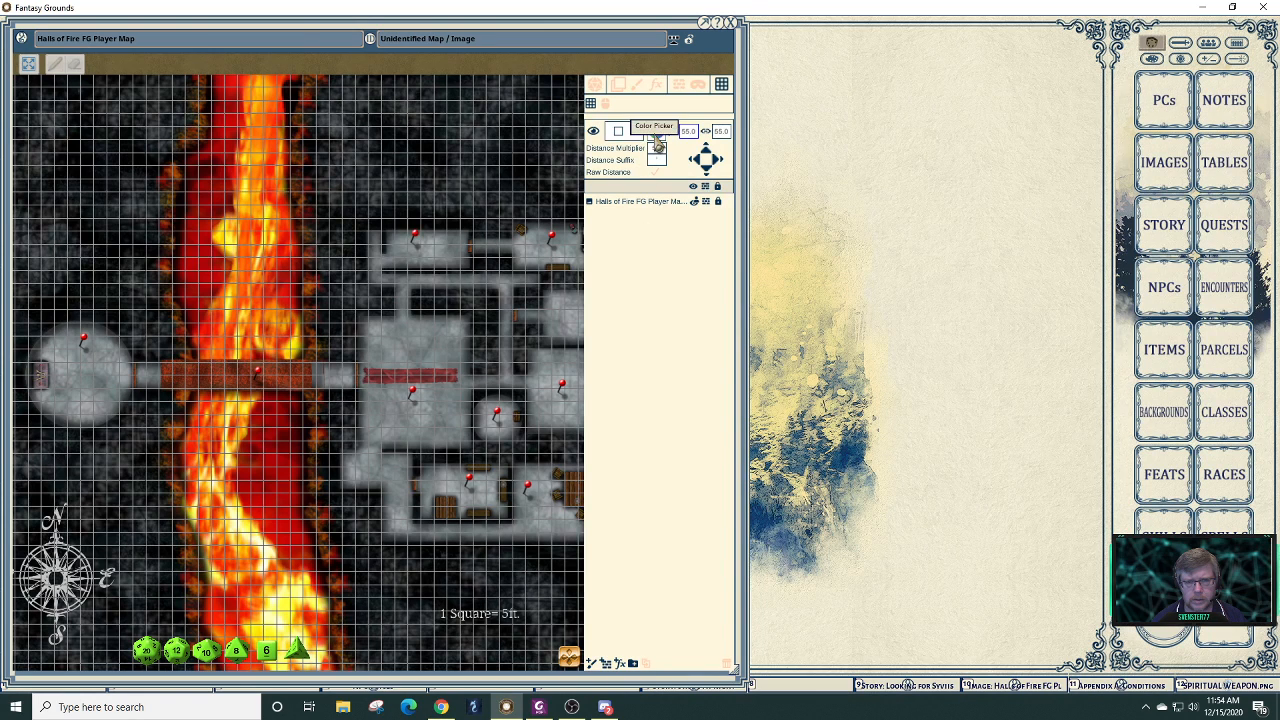
click(657, 141)
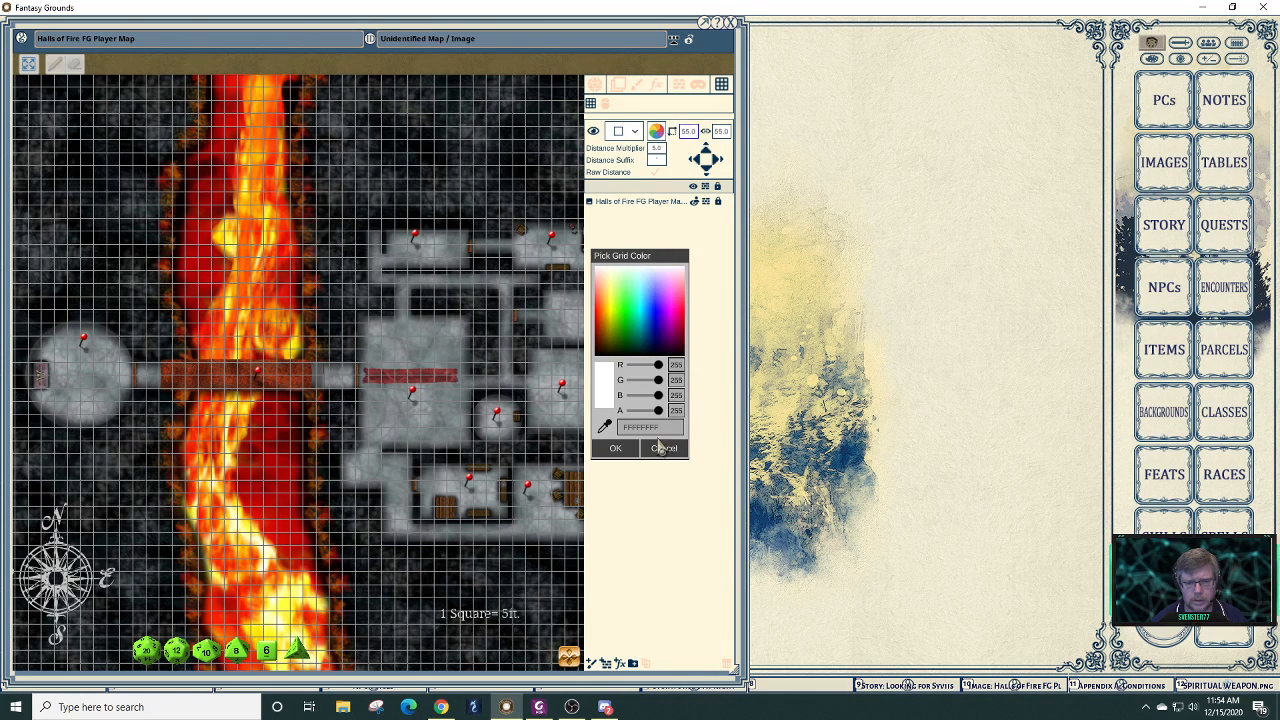
drag(658, 411, 646, 412)
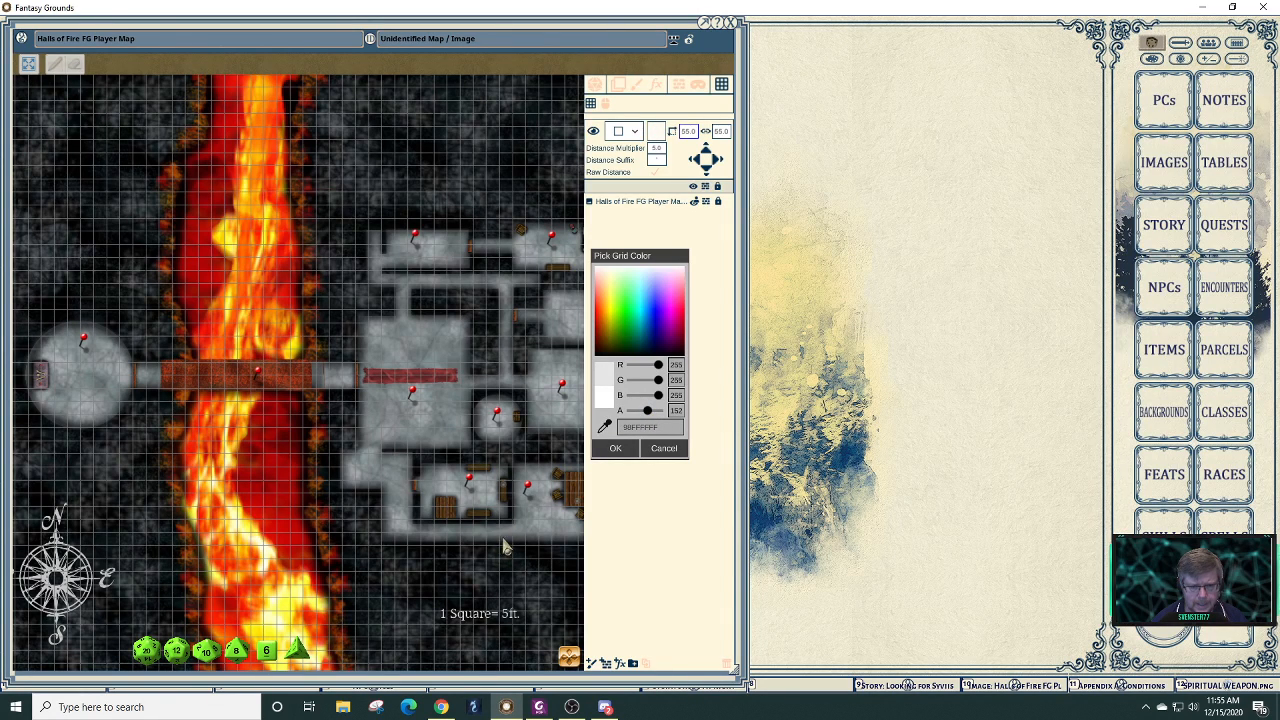
- Set the map's grid size to 50 by 50 and unlink its width and height
scroll(519, 494, up, 4)
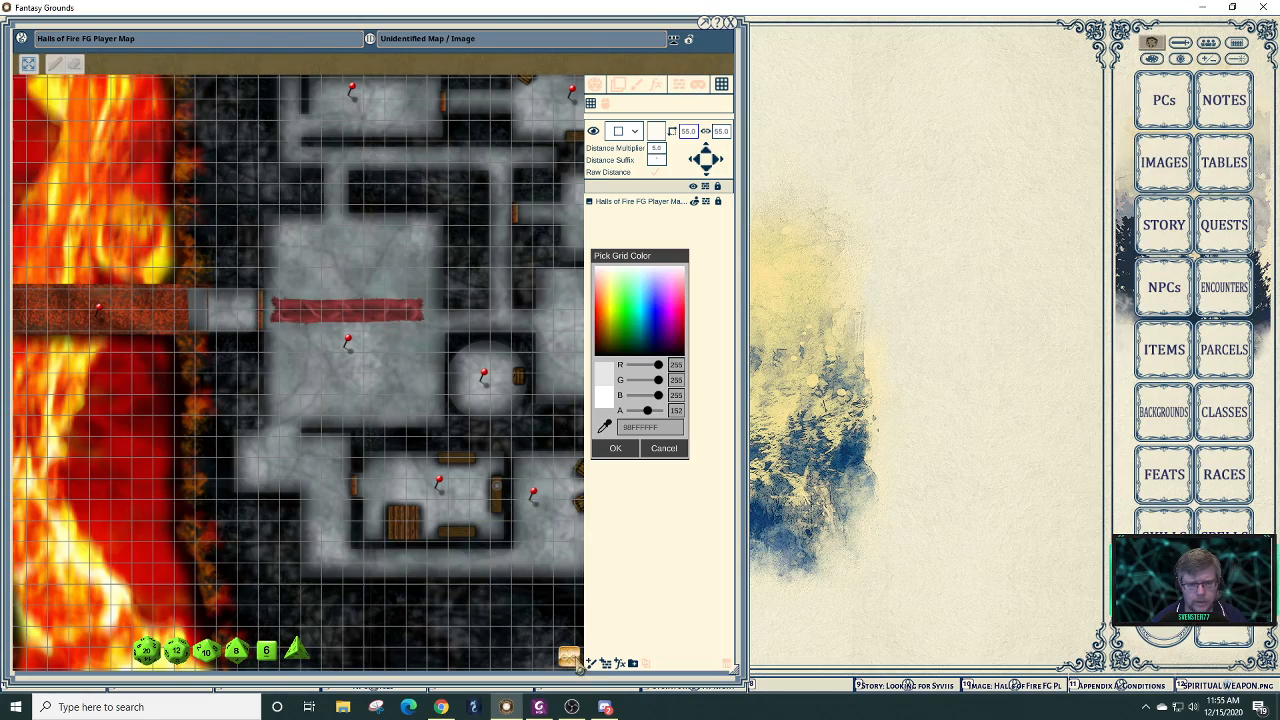
scroll(583, 663, right, 2)
scroll(589, 664, right, 8)
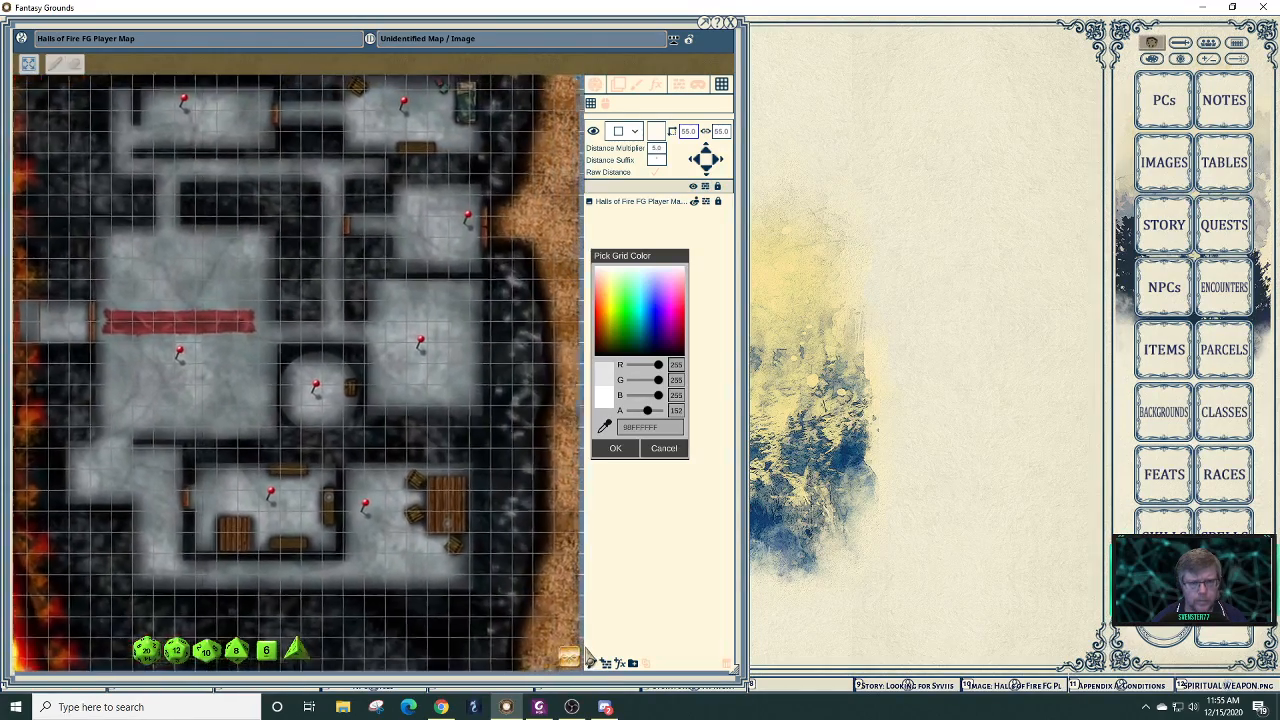
scroll(588, 662, up, 5)
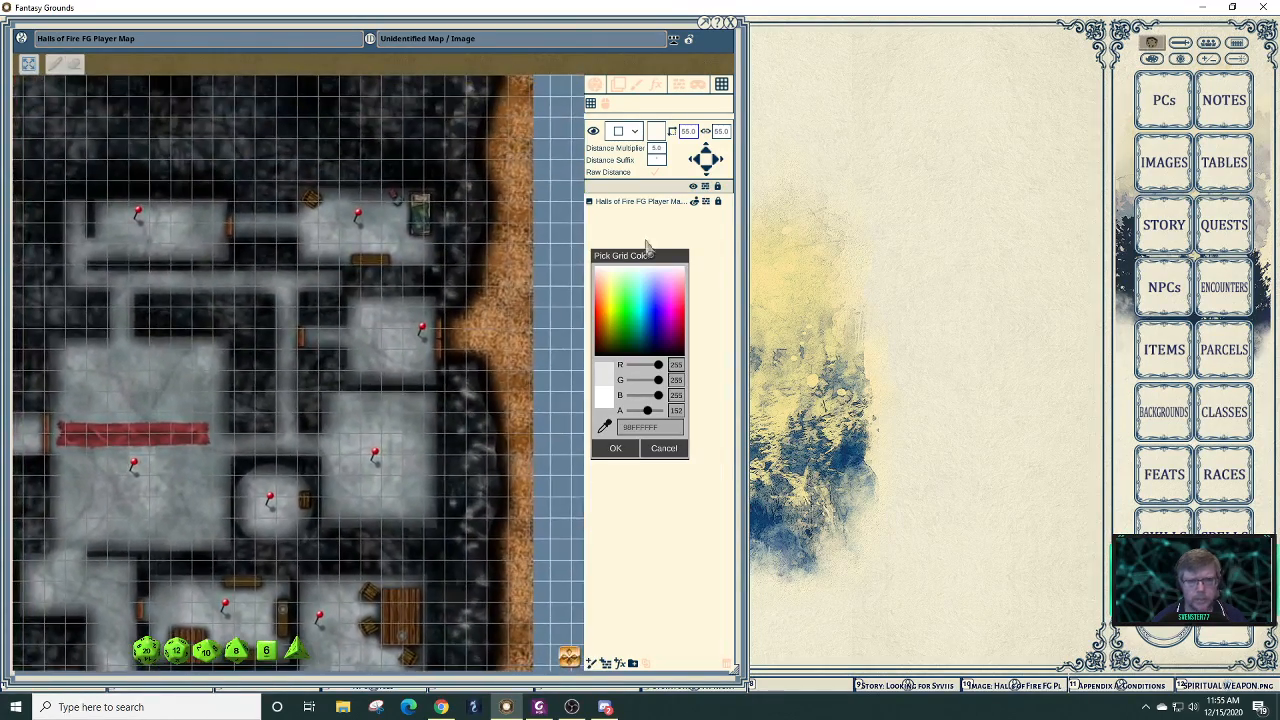
click(688, 132)
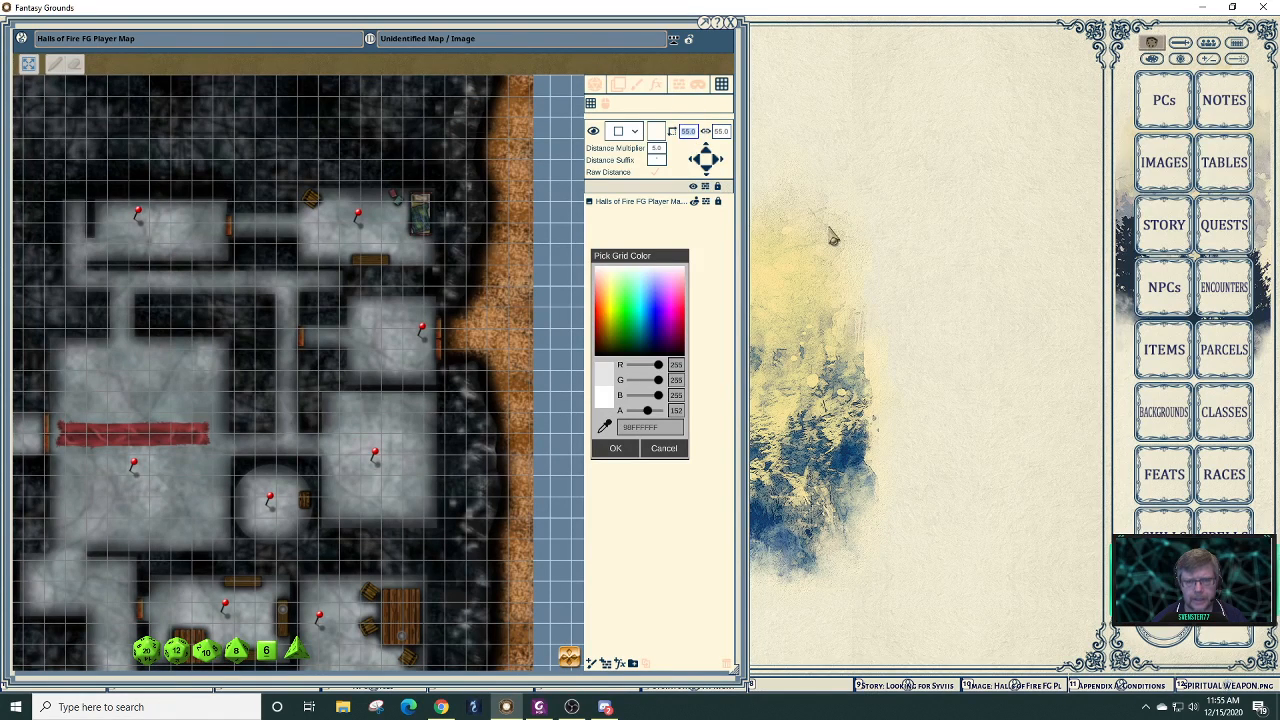
text(50)
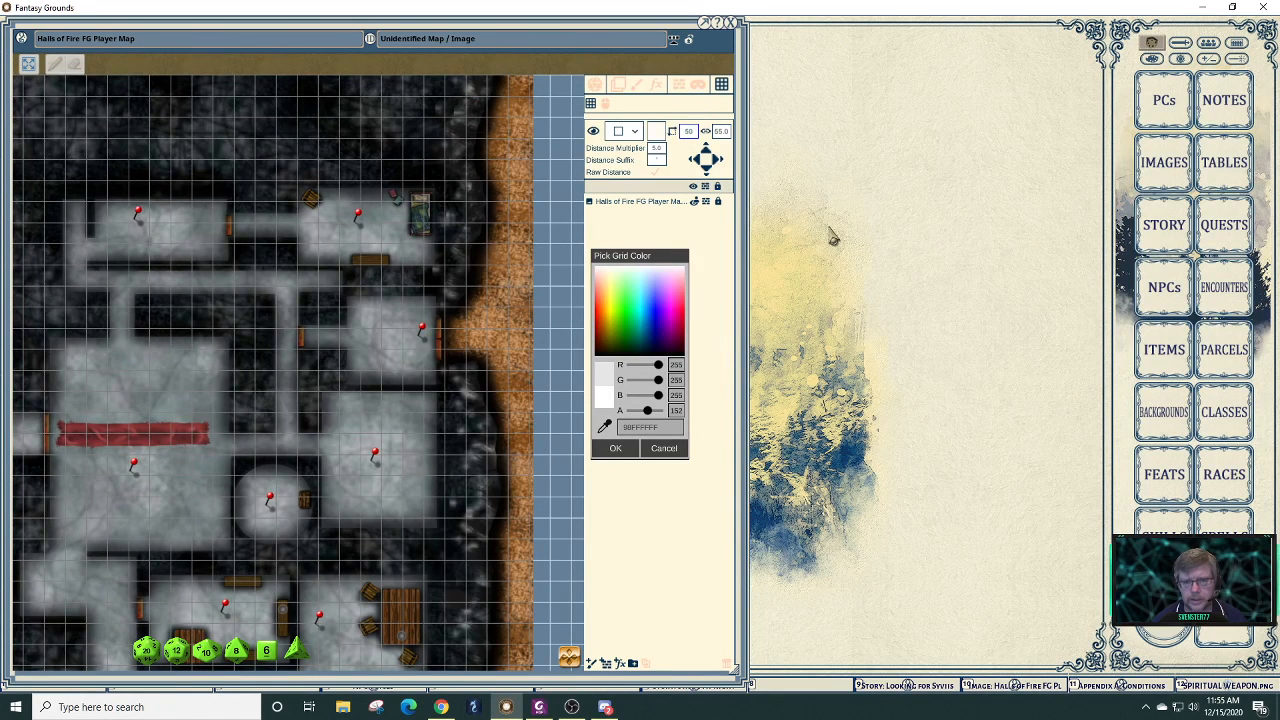
click(706, 131)
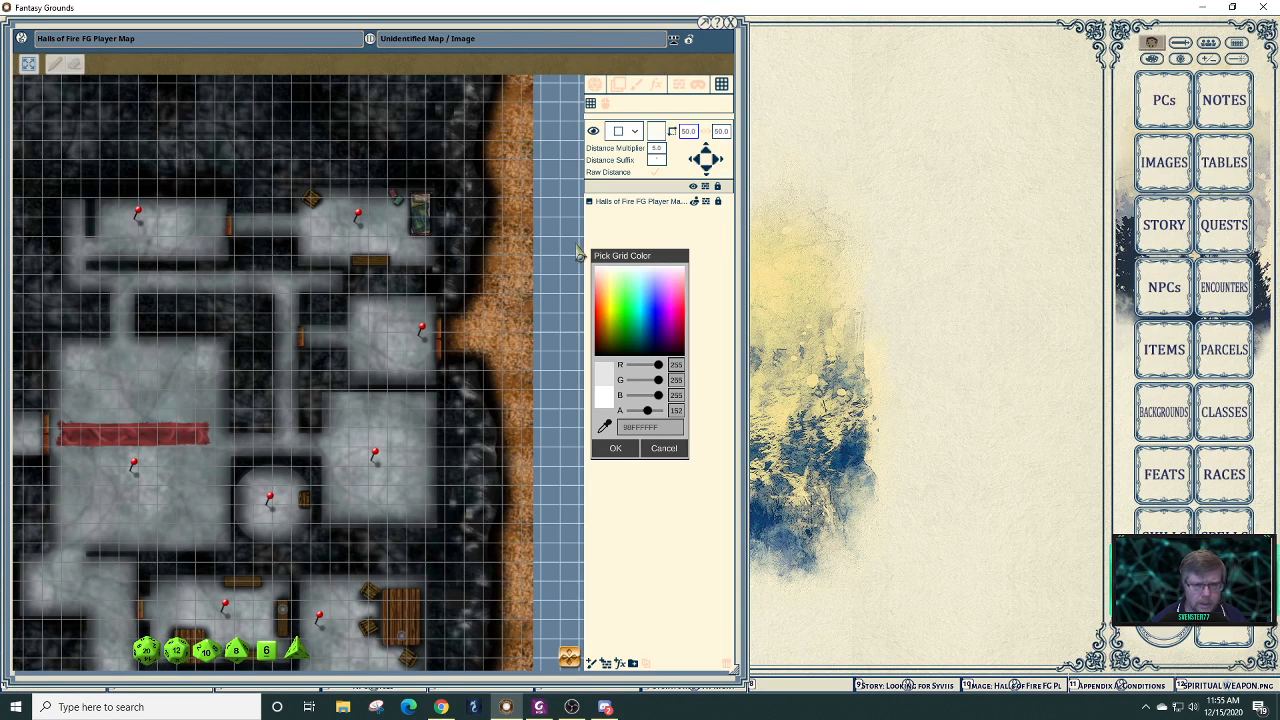
- Nudge the player map's grid upward five times to line it up with the rooms
click(707, 156)
click(707, 157)
click(707, 157)
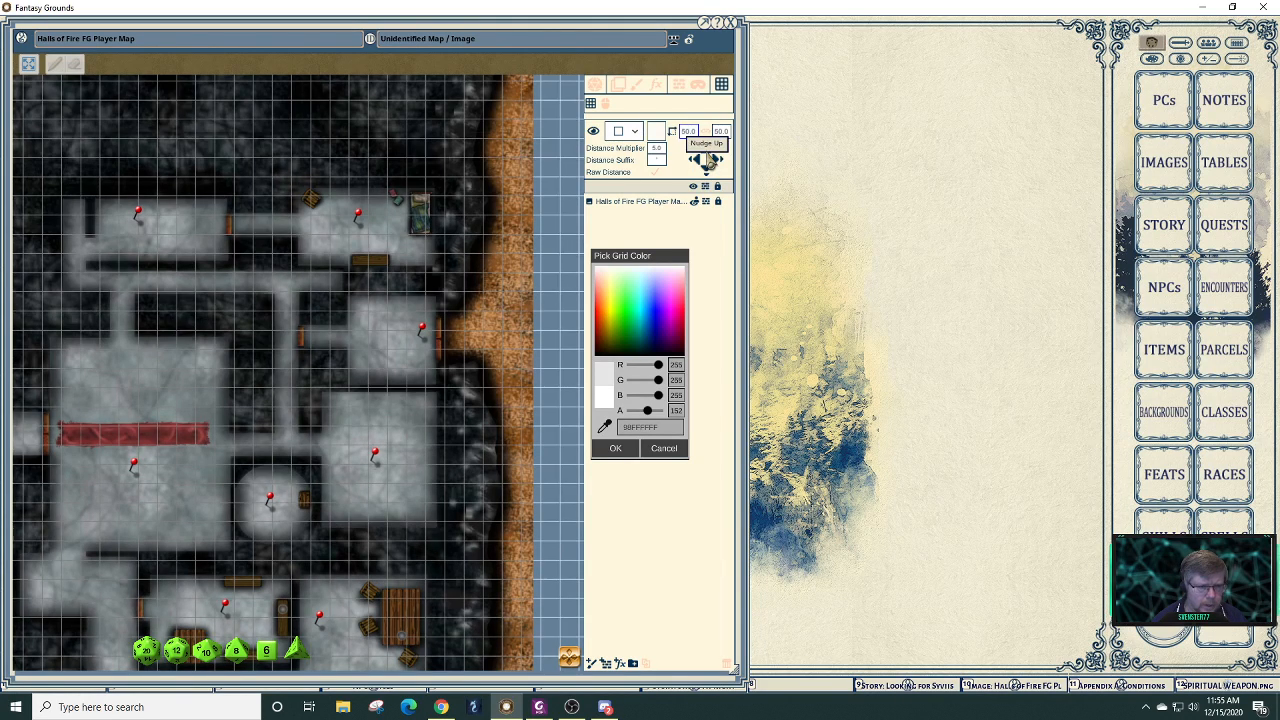
click(707, 157)
click(707, 157)
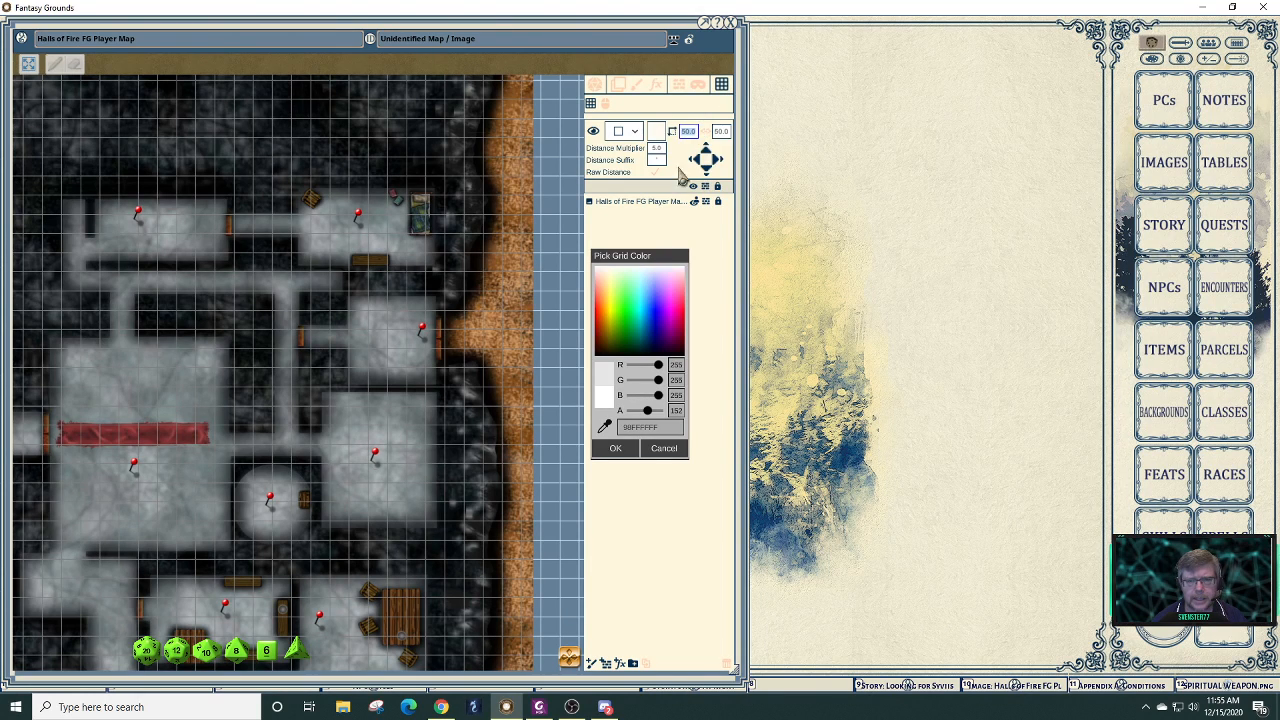
- Turn the player map's line of sight back on and accept the new grid colour
click(678, 88)
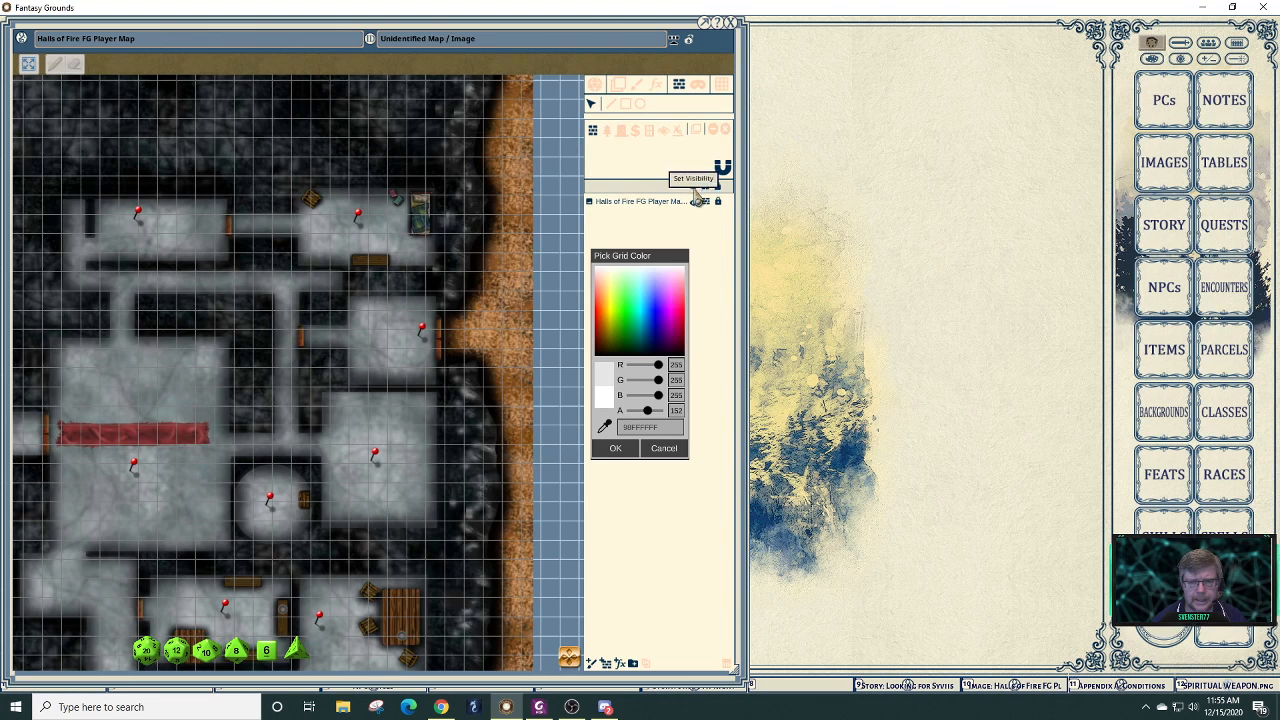
click(594, 85)
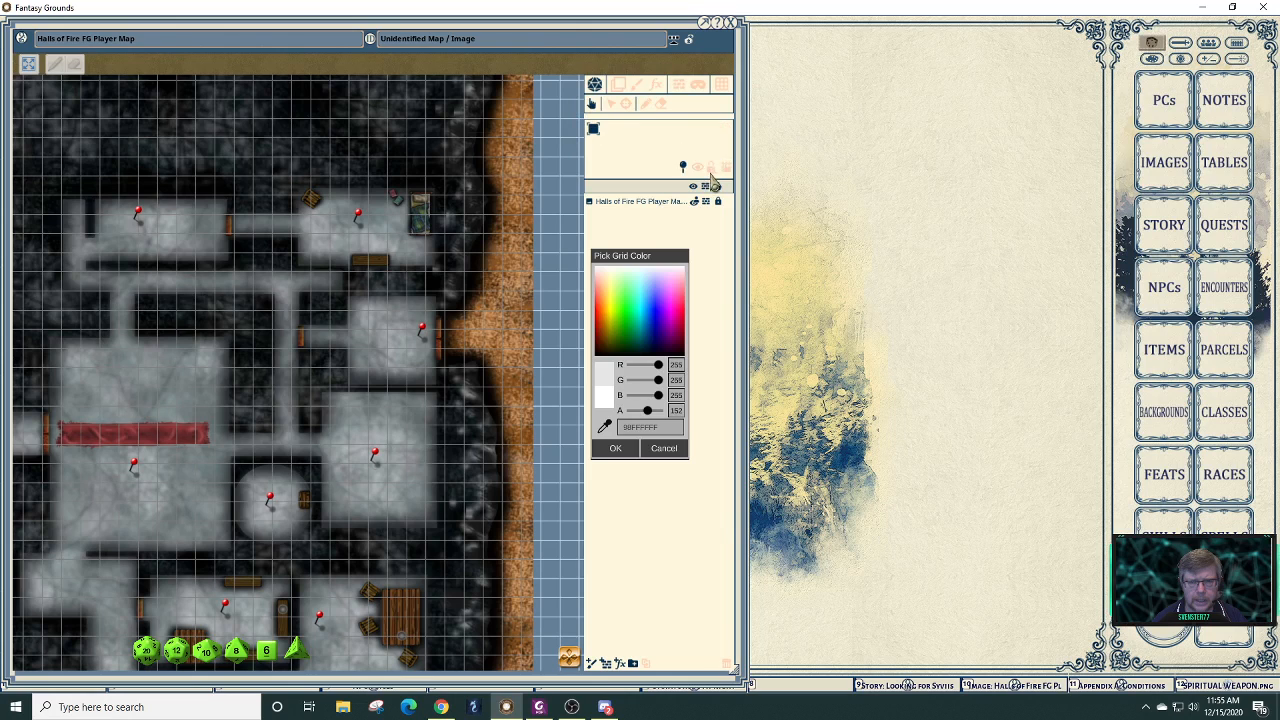
click(700, 170)
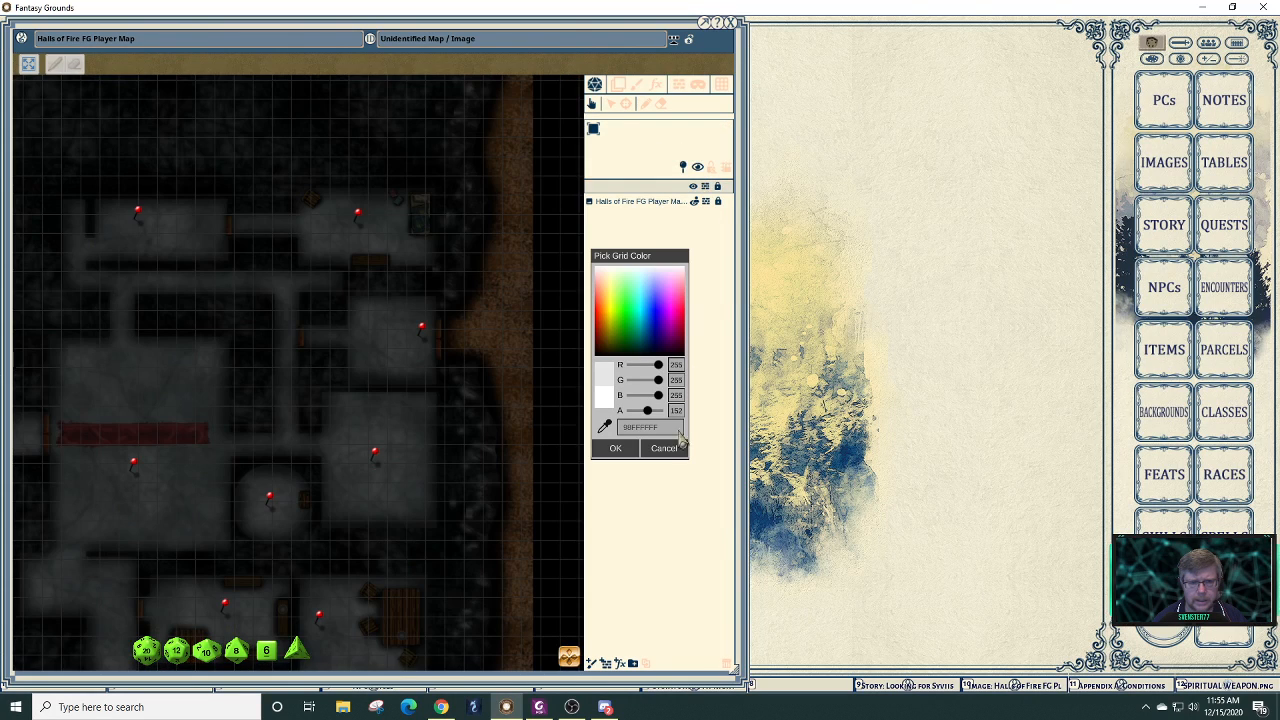
click(626, 452)
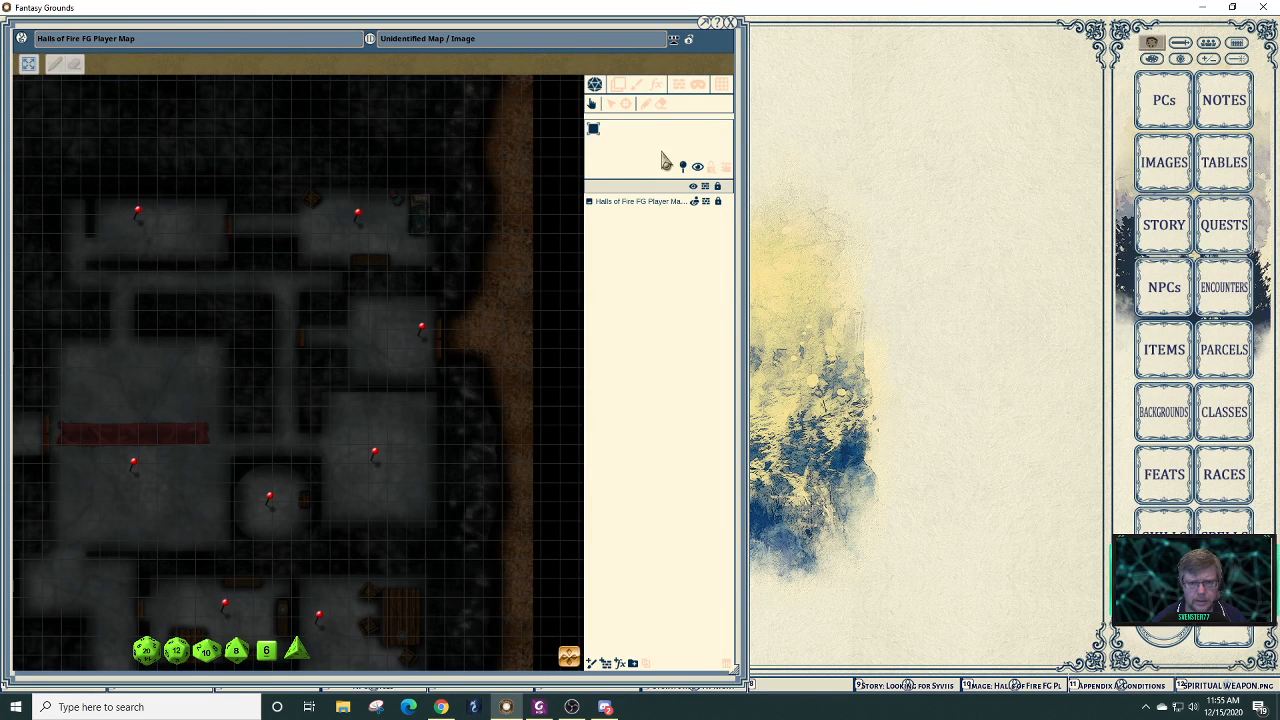
- Inspect the player map's line-of-sight walls and doors, turn line of sight off and return to the grid settings
click(679, 86)
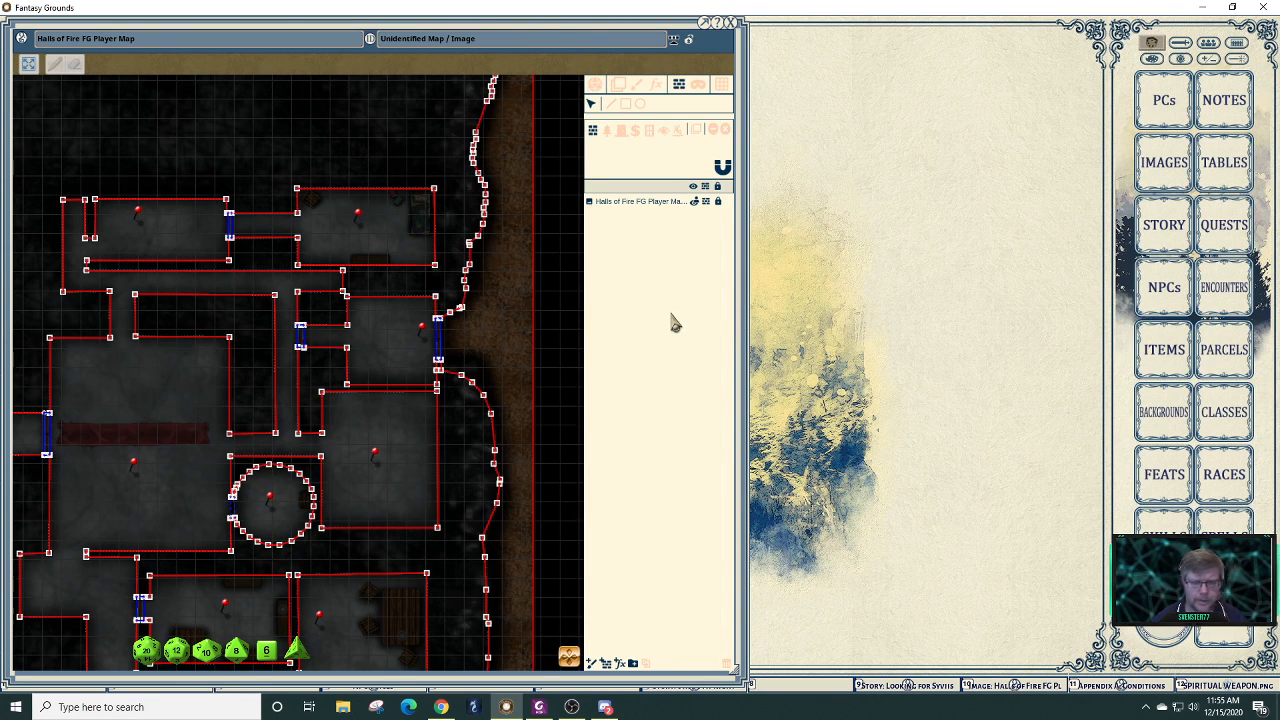
click(594, 86)
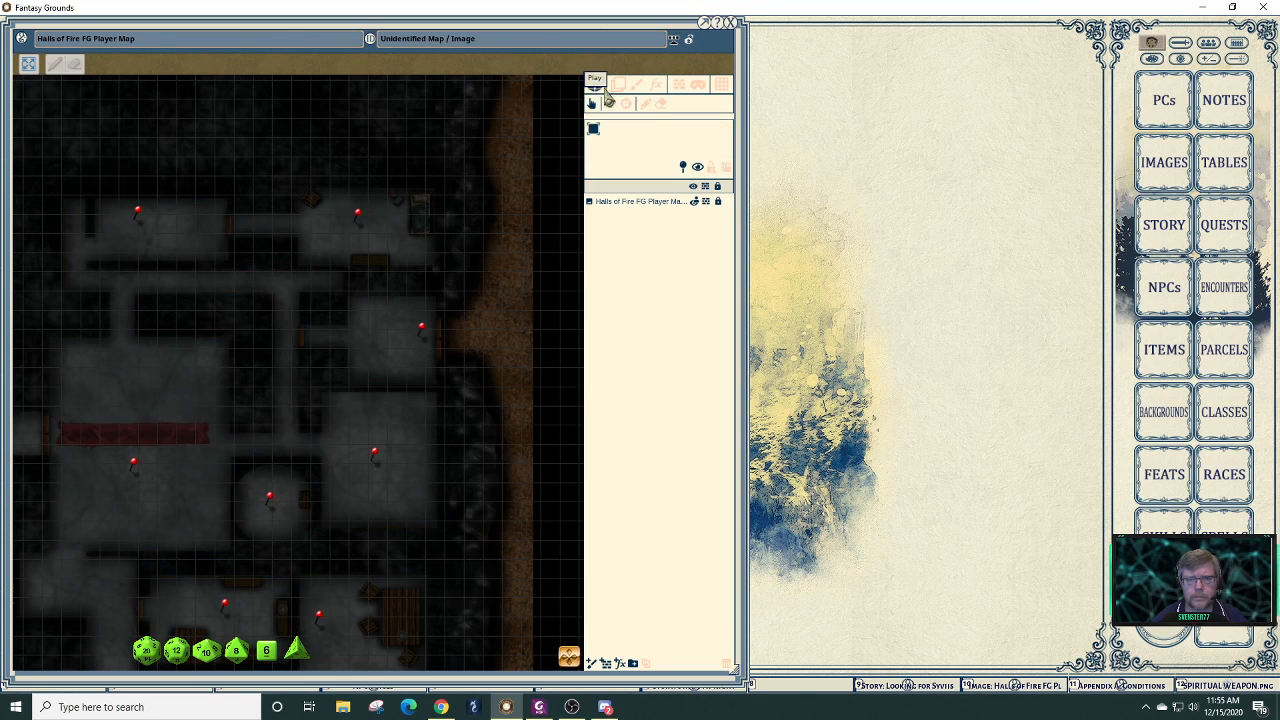
click(698, 167)
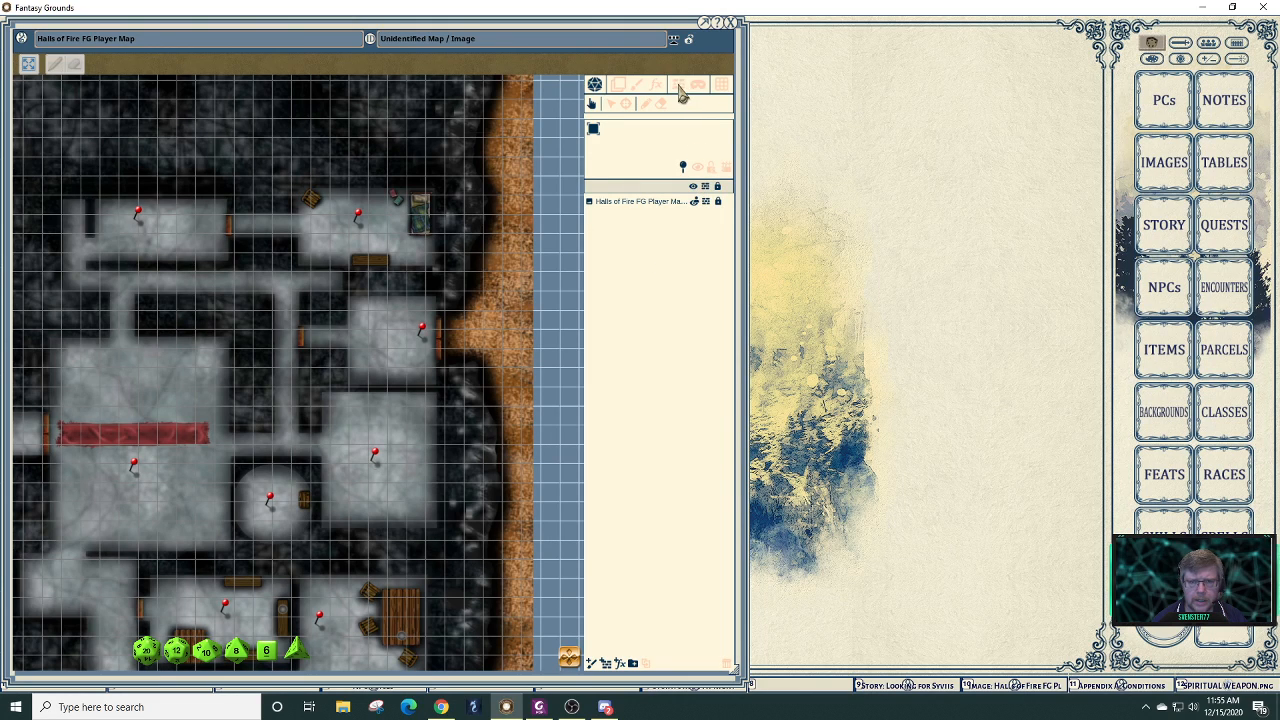
click(720, 88)
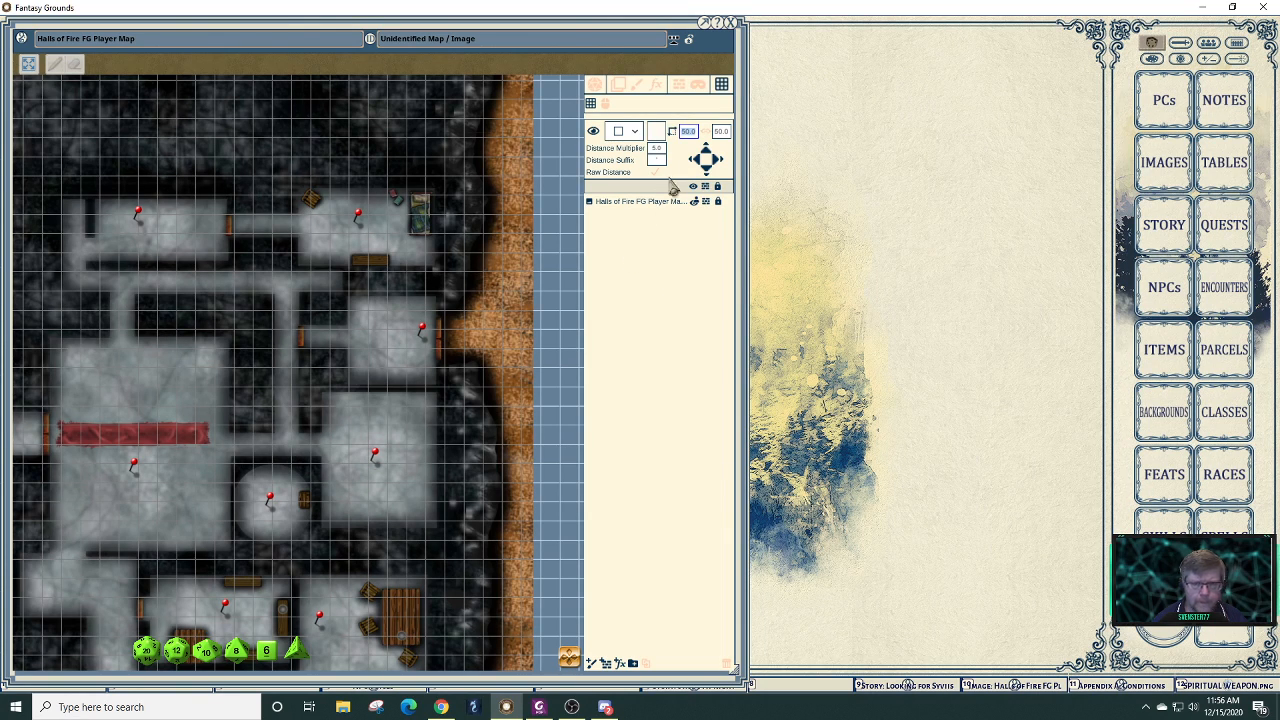
- Nudge the player map's grid down three times, then fine-tune its offset against the room walls
click(706, 172)
click(706, 172)
click(706, 172)
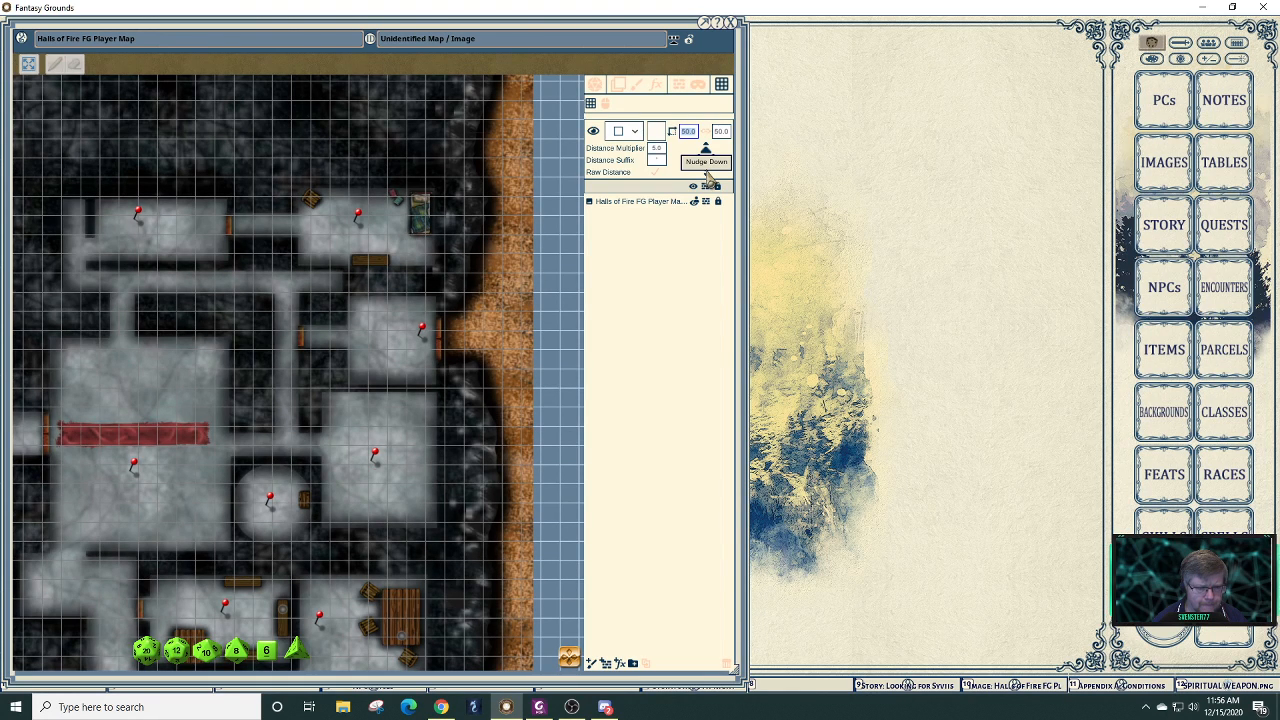
mouse_move(570, 656)
mouse_down()
mouse_move(575, 690)
mouse_move(586, 634)
mouse_move(584, 656)
mouse_up()
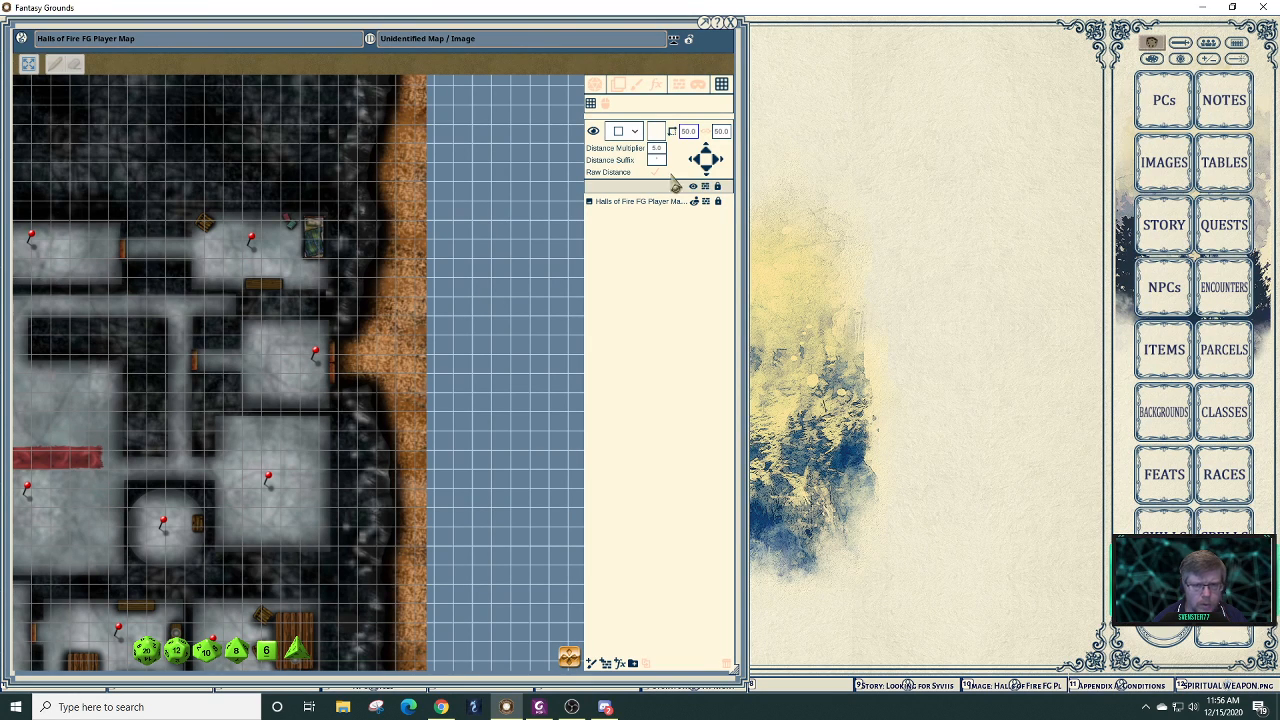
click(712, 160)
click(712, 160)
click(712, 160)
click(712, 160)
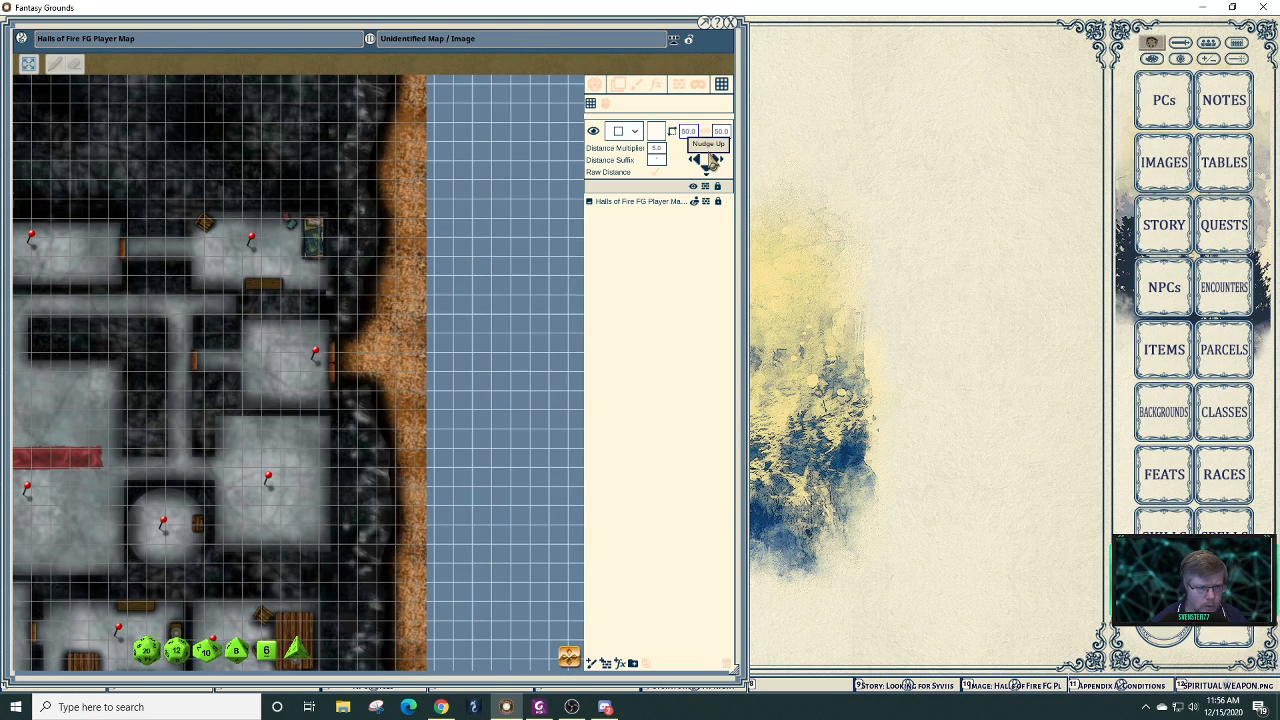
click(712, 160)
click(712, 160)
click(712, 160)
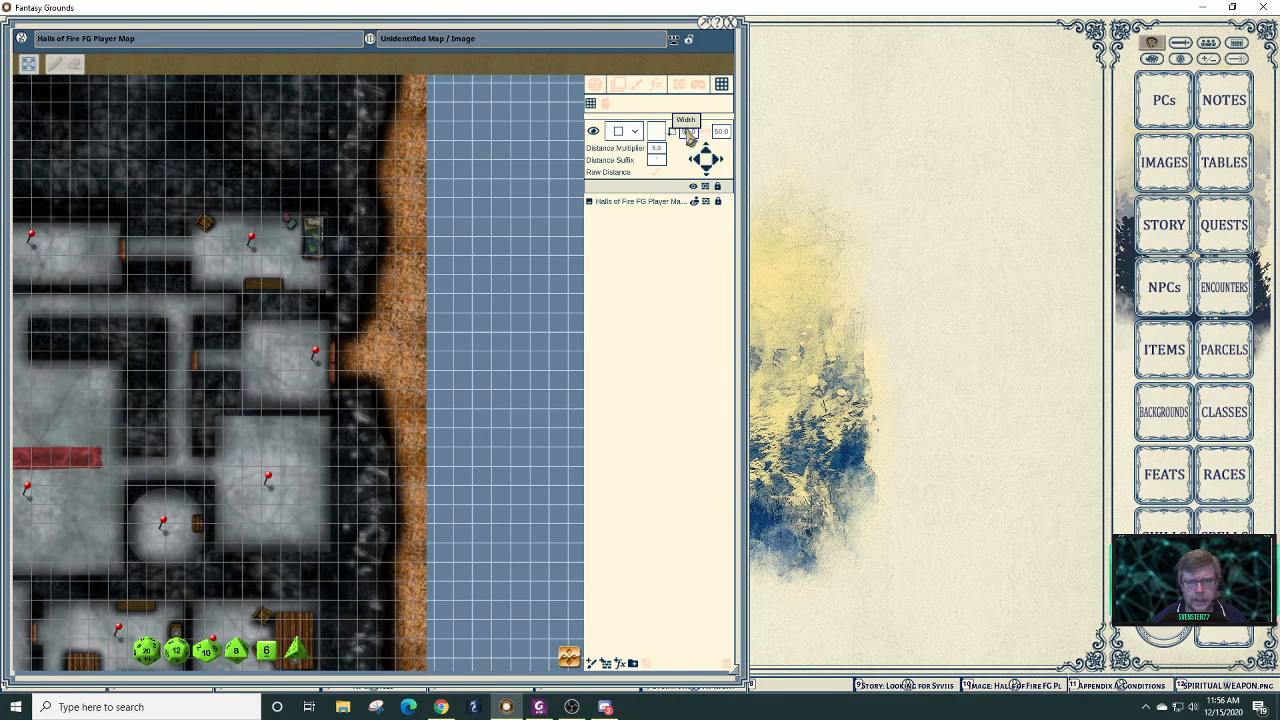
- Set the grid size to 55 with width and height linked, and nudge the grid down three times
text(55.0)
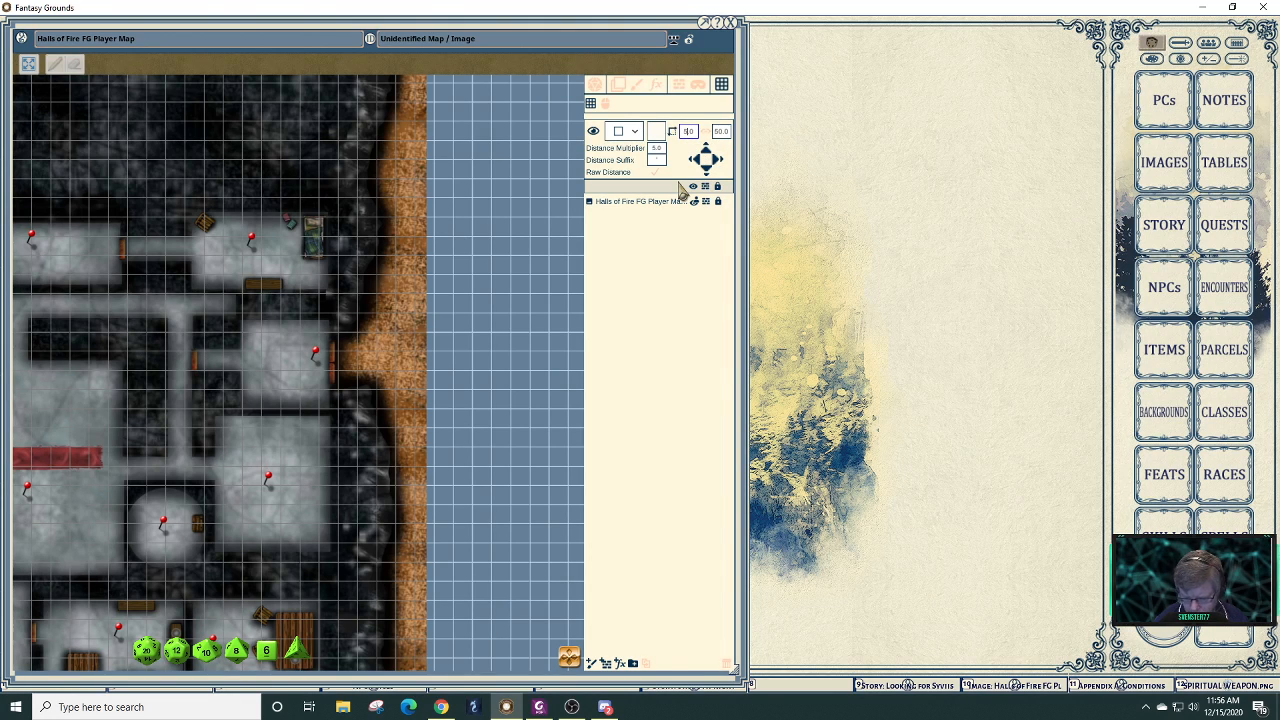
click(704, 131)
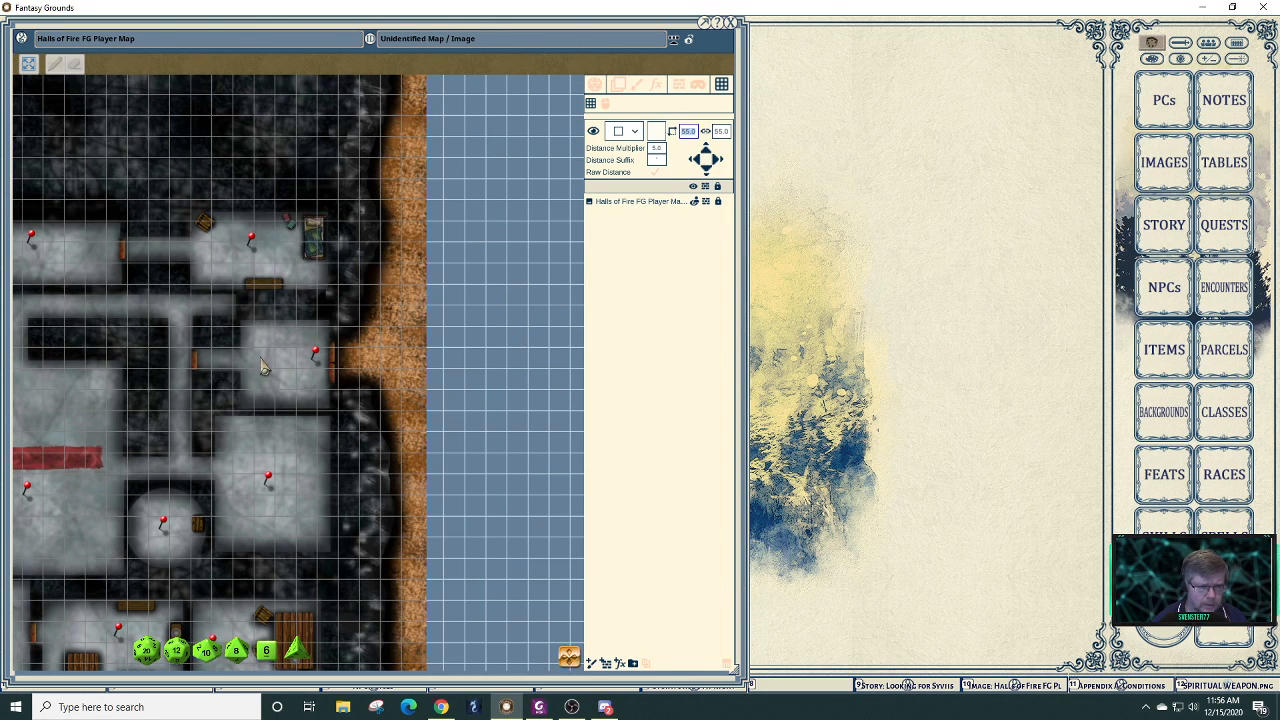
click(707, 175)
click(707, 175)
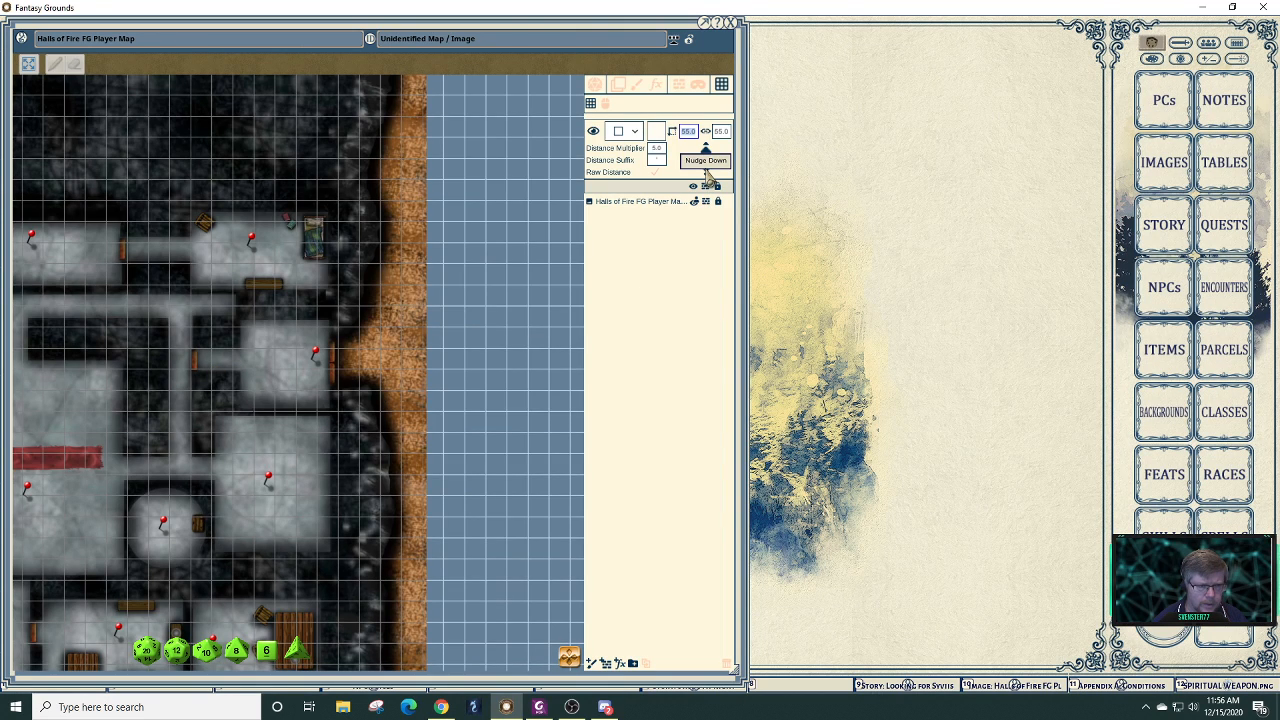
click(707, 175)
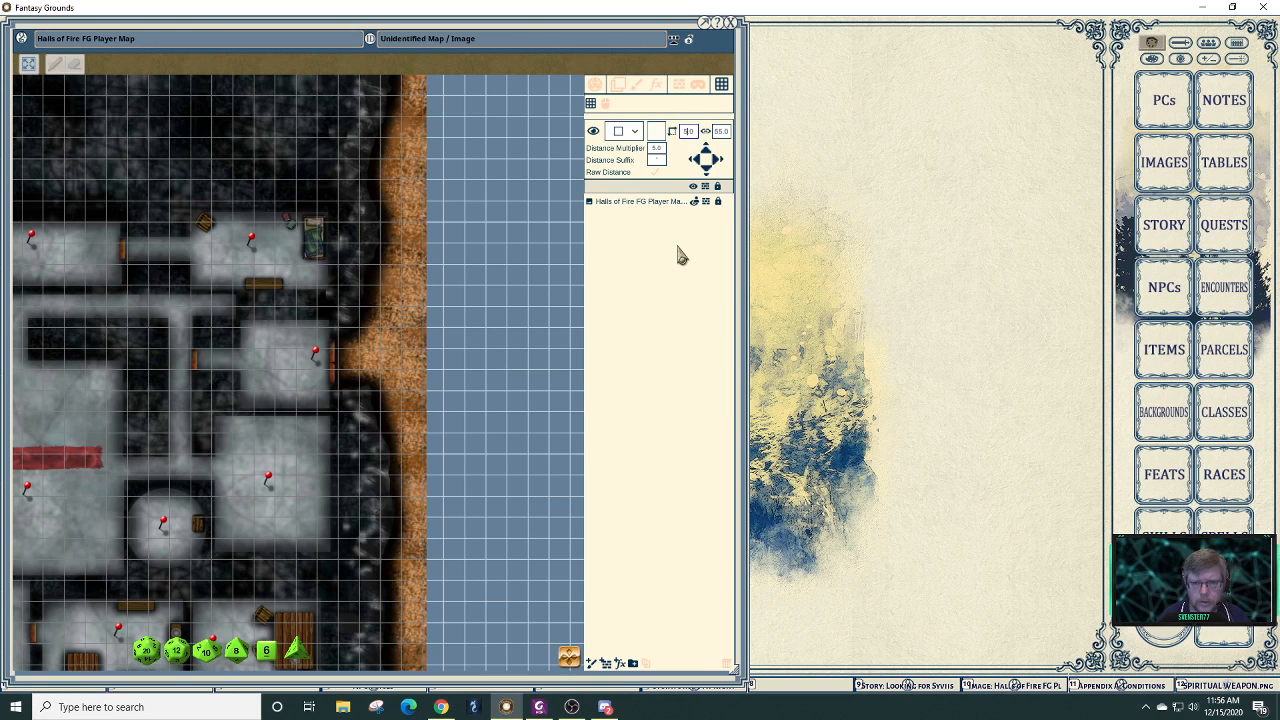
- Set the grid size to 45 by 45 and nudge the grid down five times against the rooms
key(BackSpace)
key(BackSpace)
text(45)
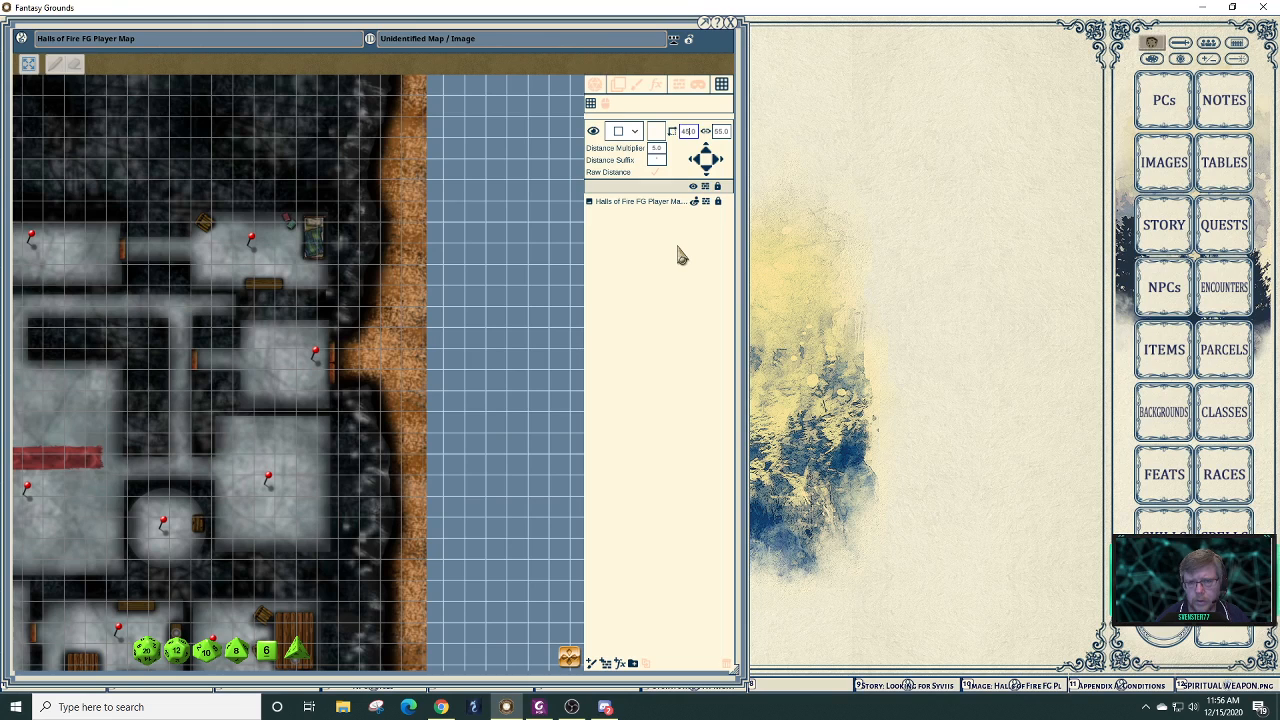
key(Return)
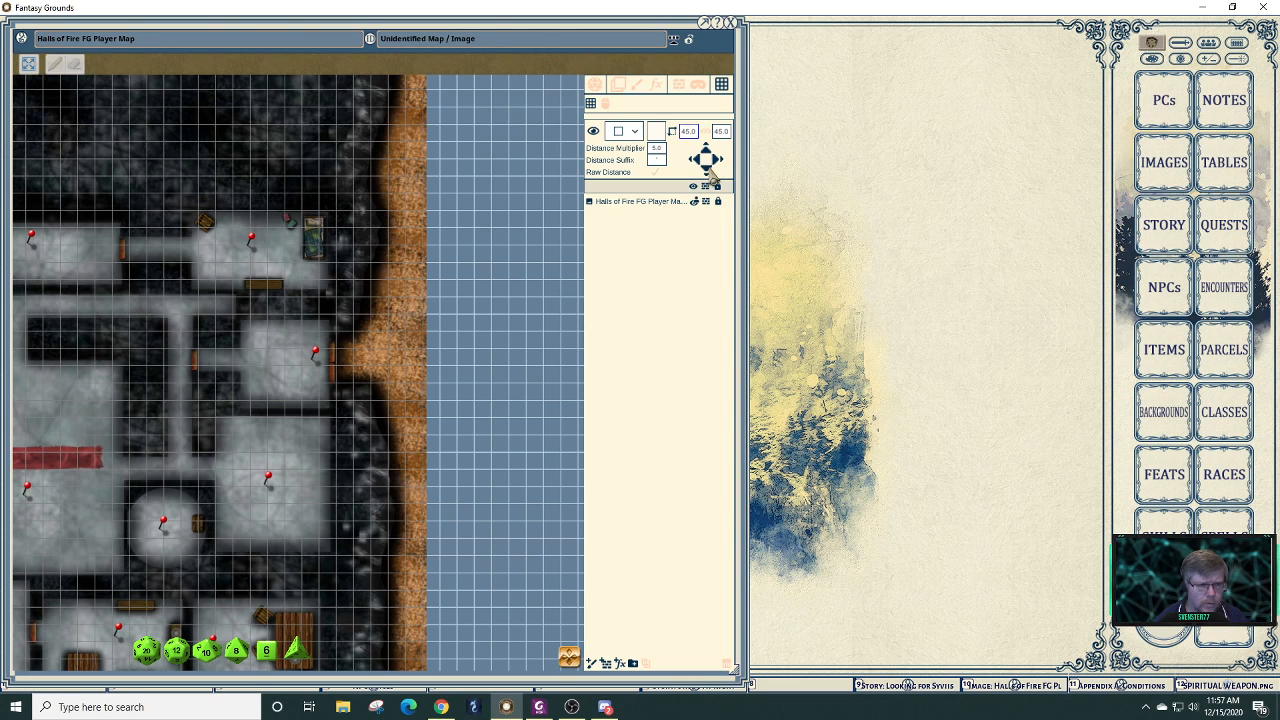
click(709, 172)
click(710, 173)
click(711, 173)
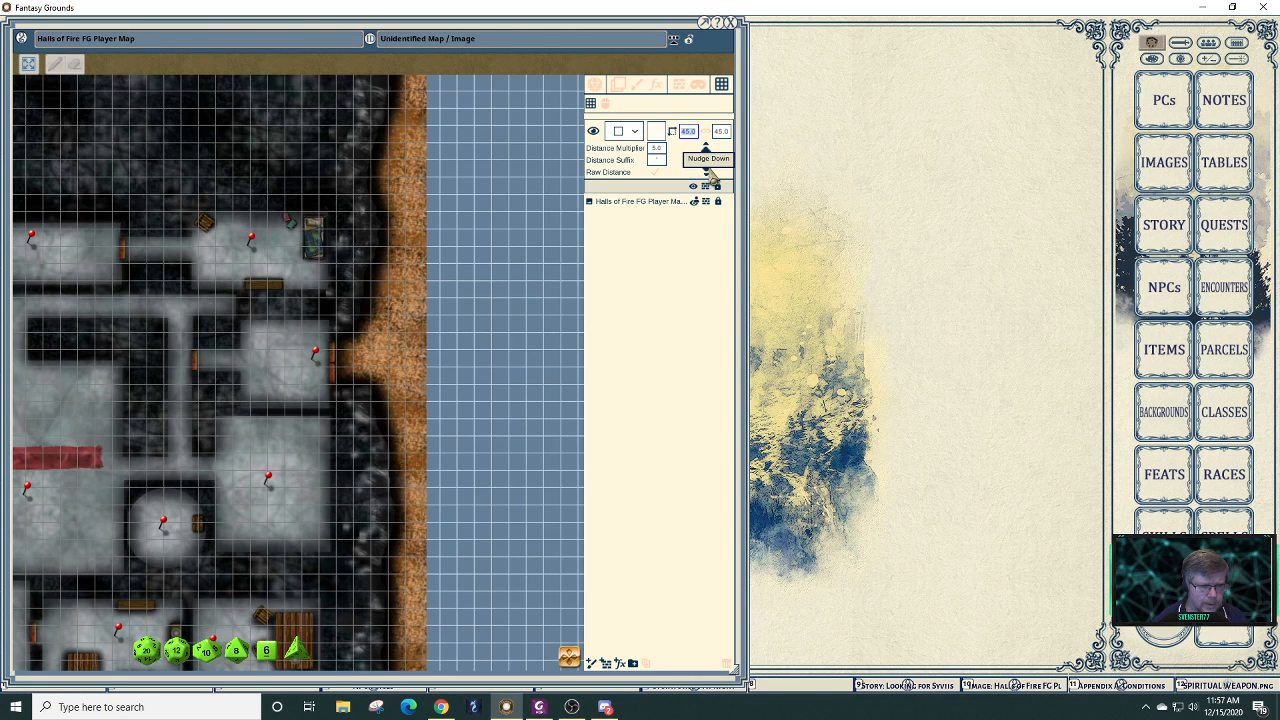
click(711, 173)
click(711, 173)
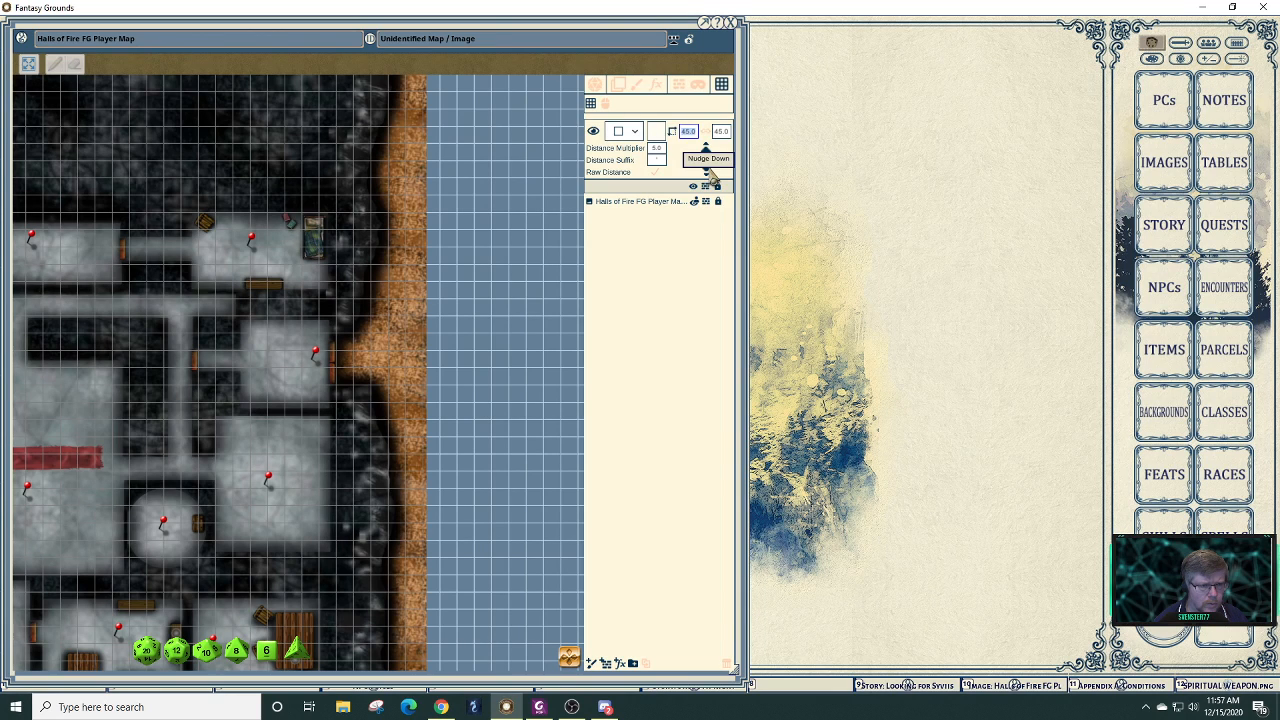
- Set the linked grid size to 47 by 47 and nudge the grid down three times
click(688, 131)
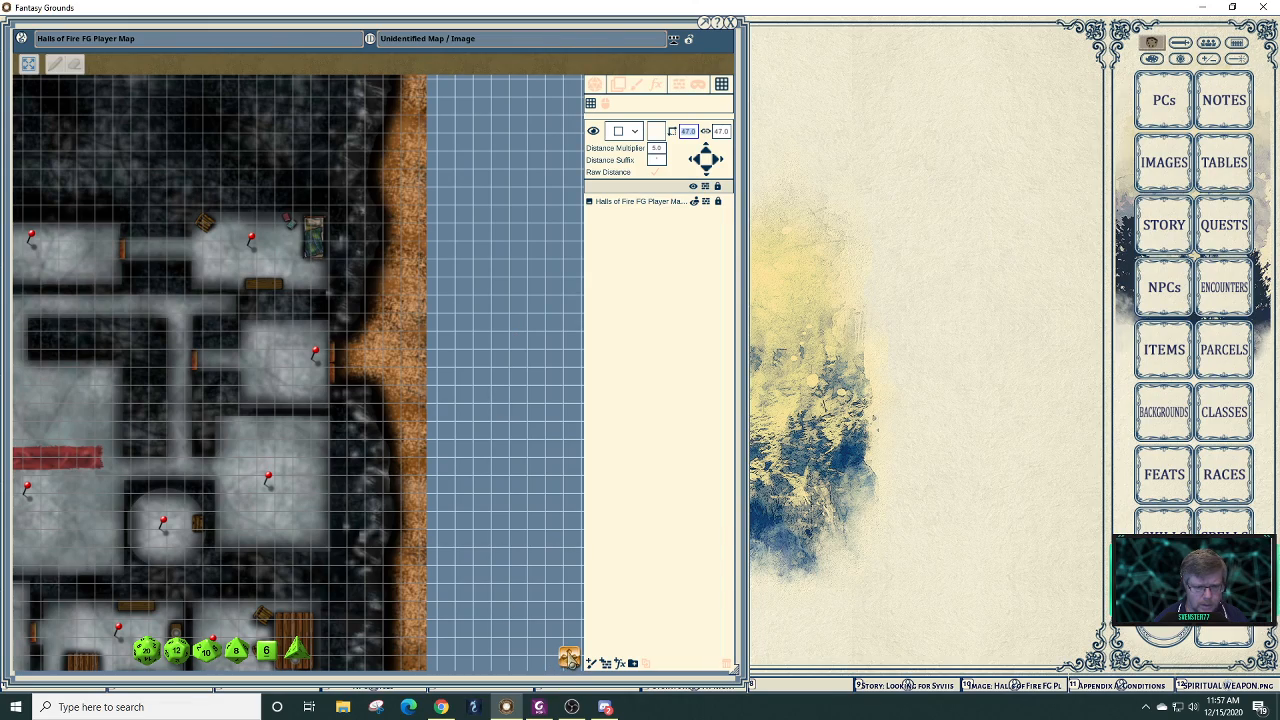
drag(567, 657, 712, 666)
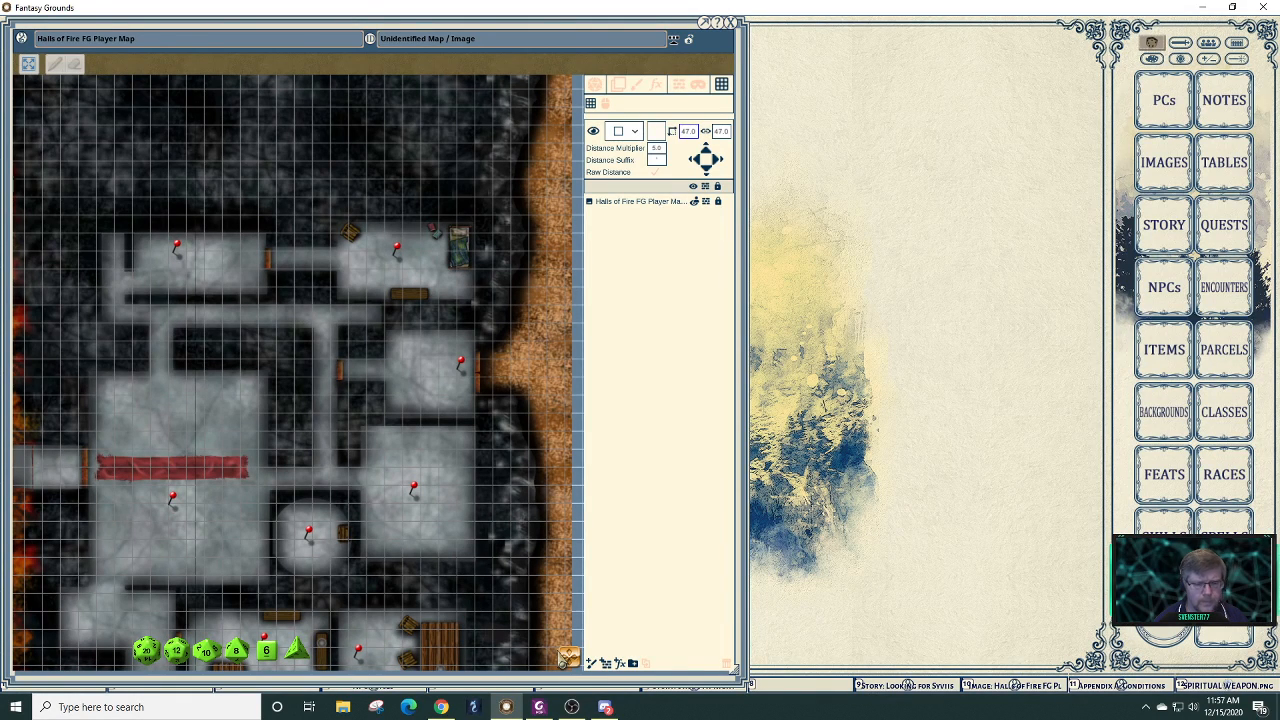
click(710, 172)
click(712, 174)
click(712, 174)
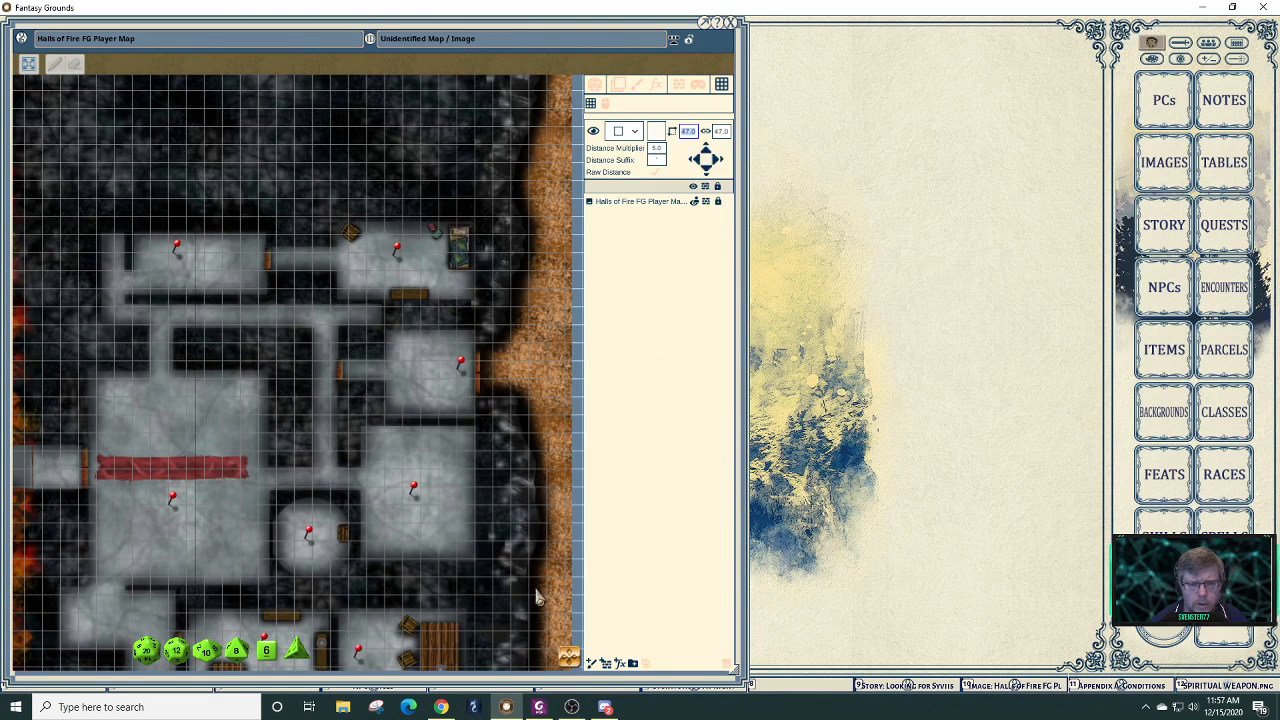
- Switch the player map to its painting tools and open the Assets library
drag(573, 664, 610, 665)
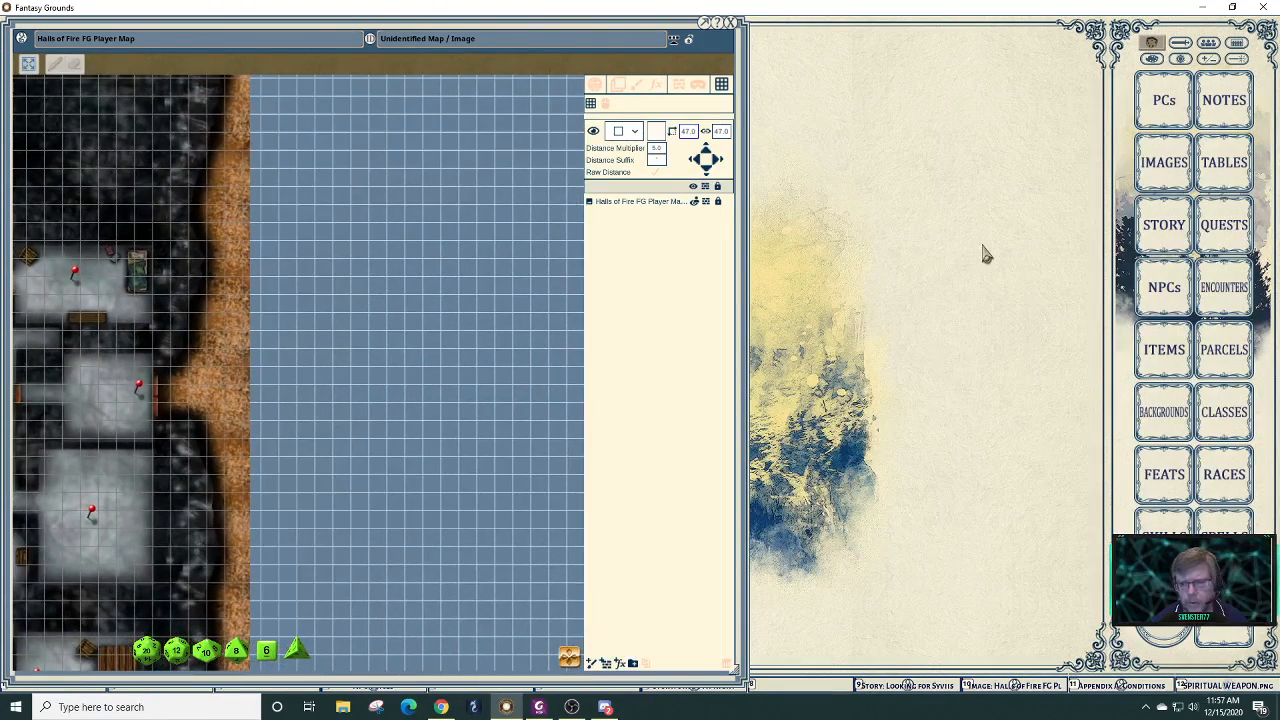
click(638, 84)
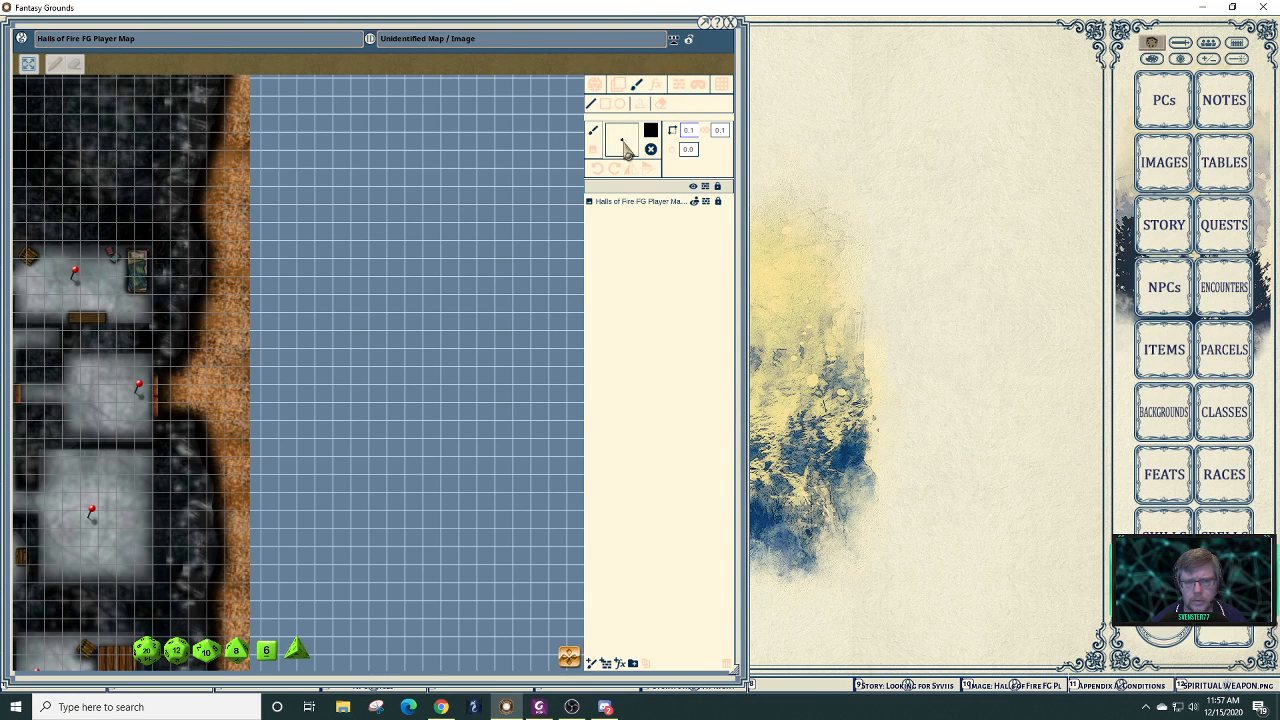
click(1163, 622)
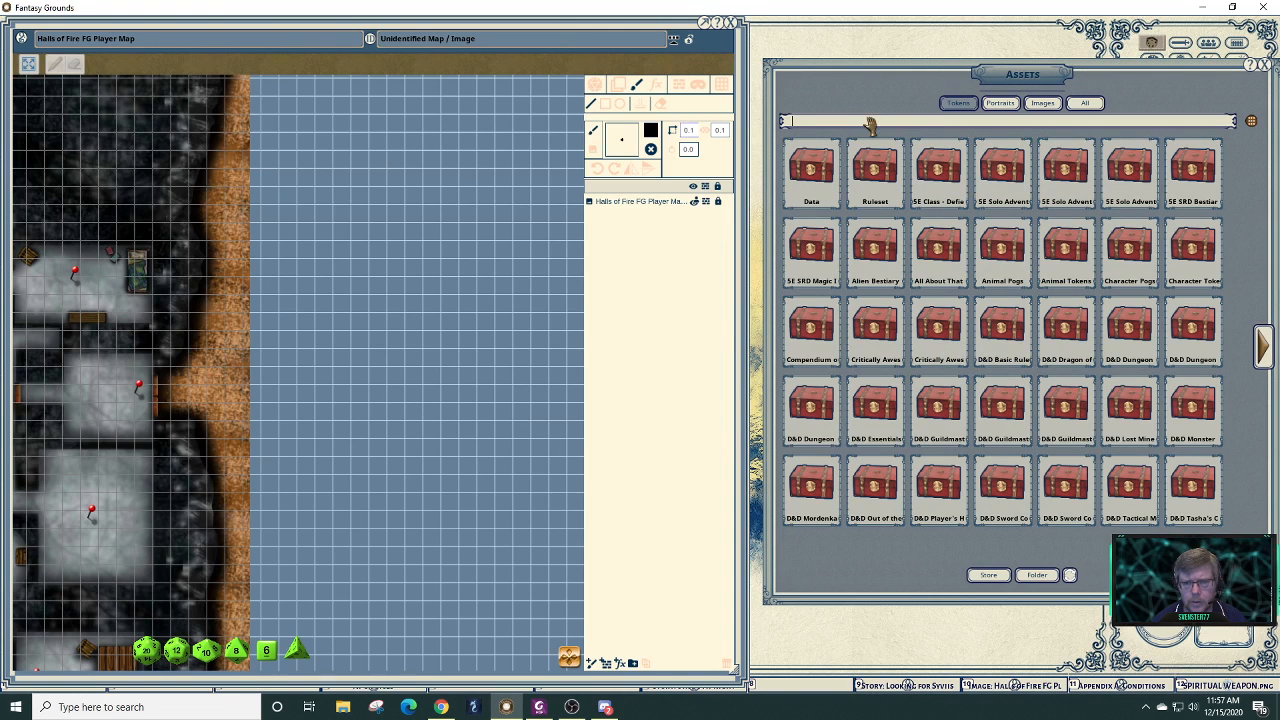
- Search the token assets for "cave" and for "wall"
text(wa)
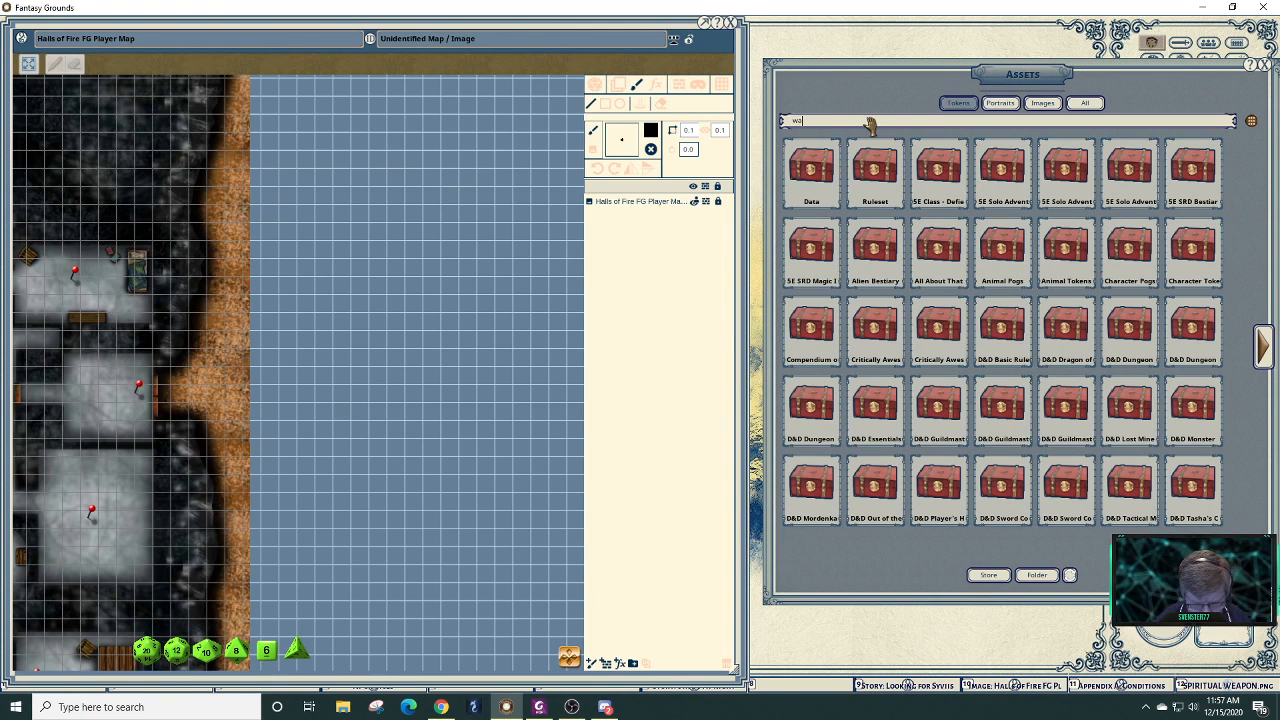
key(BackSpace)
text(ca)
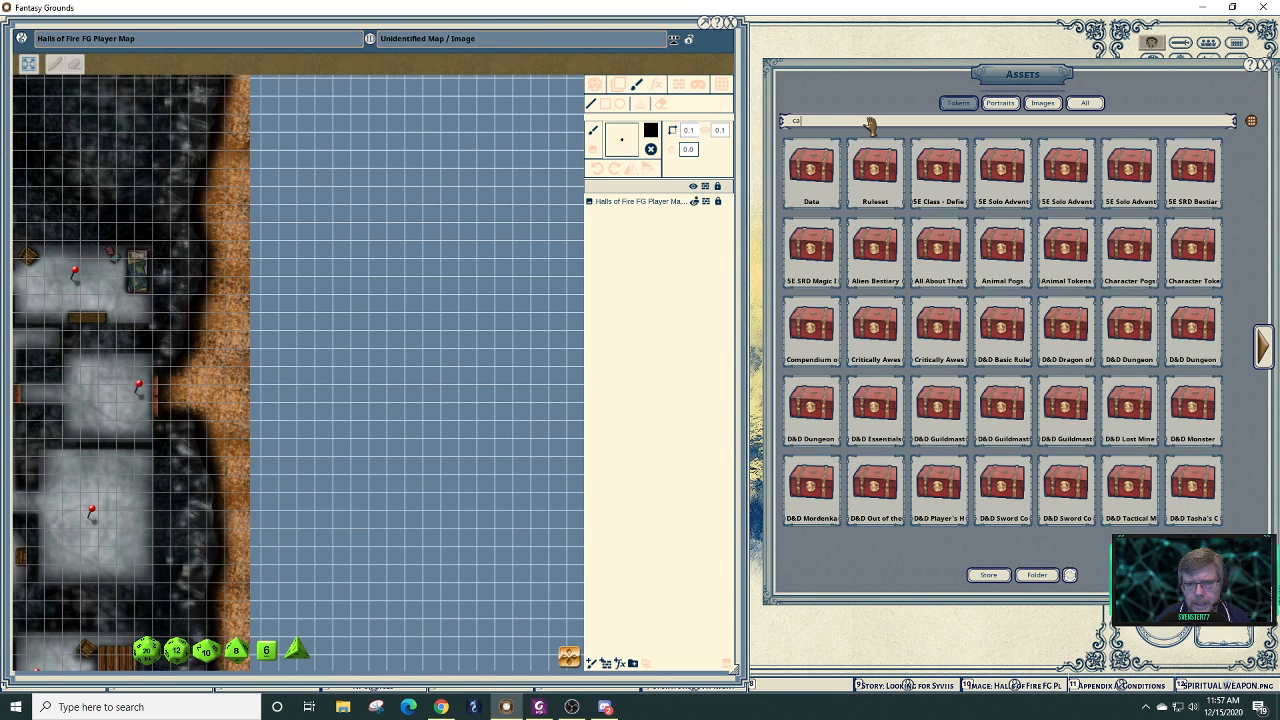
text(ve)
key(Return)
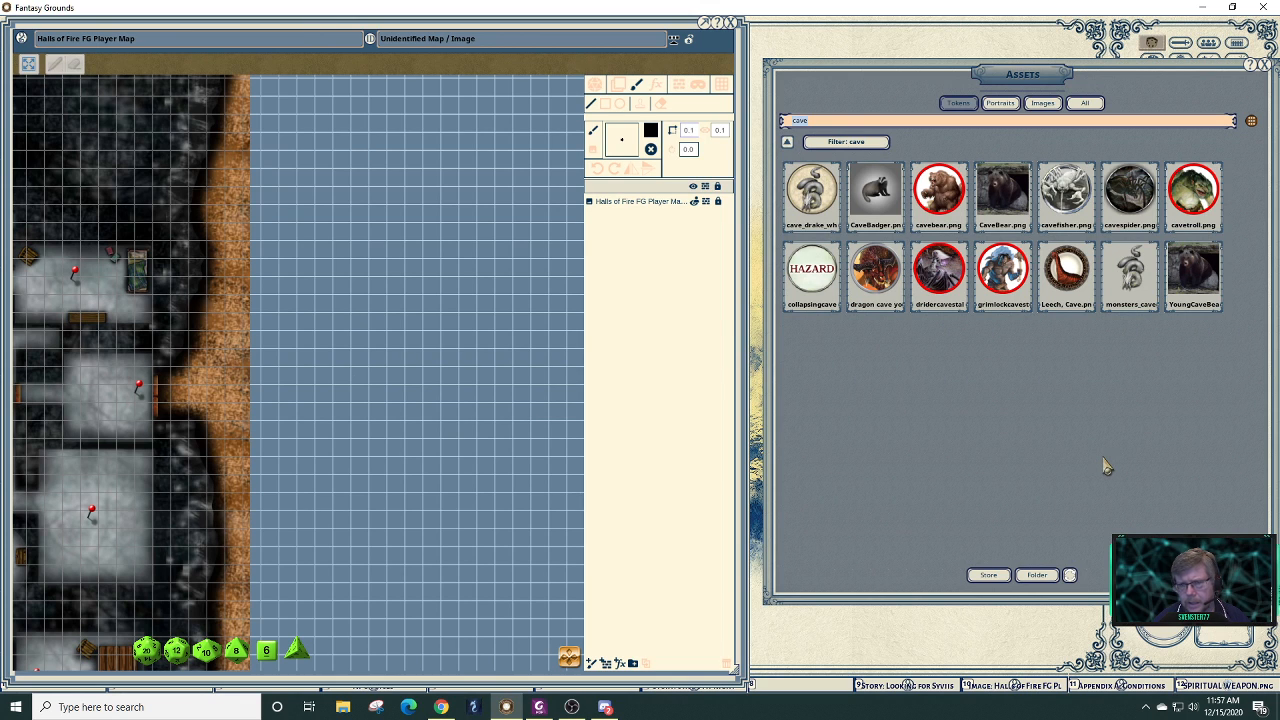
text(wall)
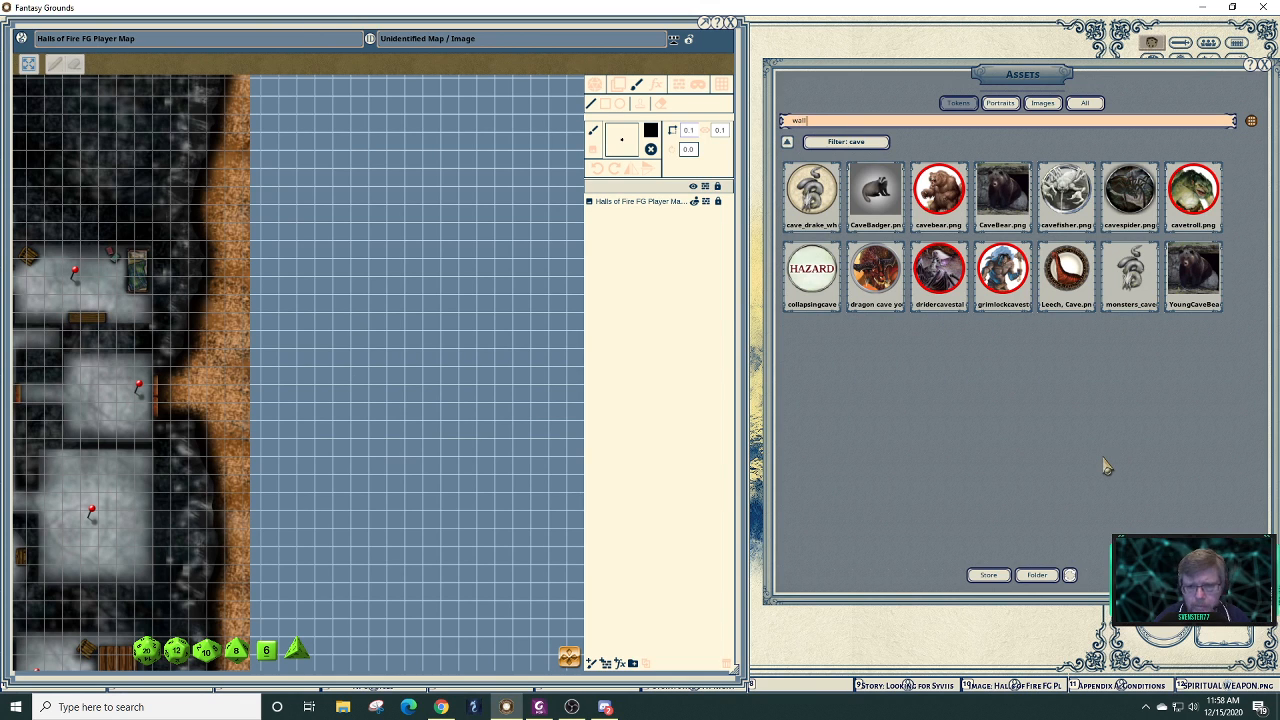
key(Return)
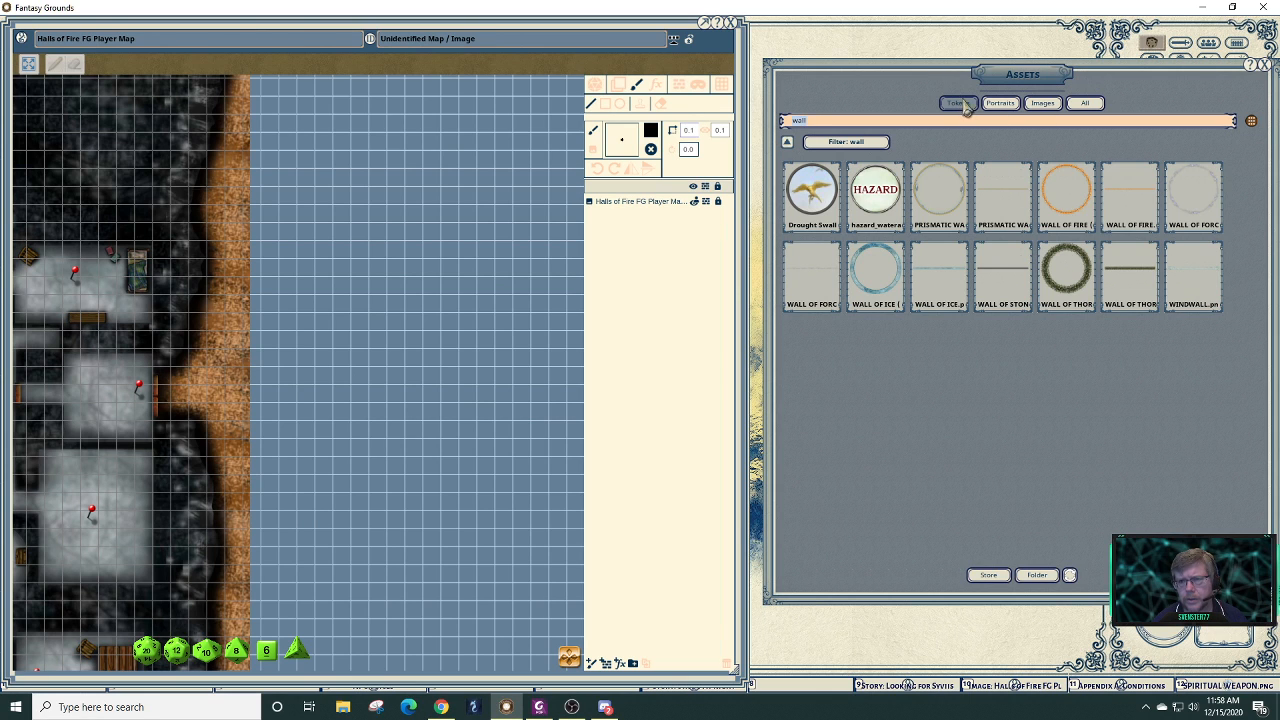
- Search all asset types for "cave" and load the Cave_floor_2 underground decoration as the paint brush
key(BackSpace)
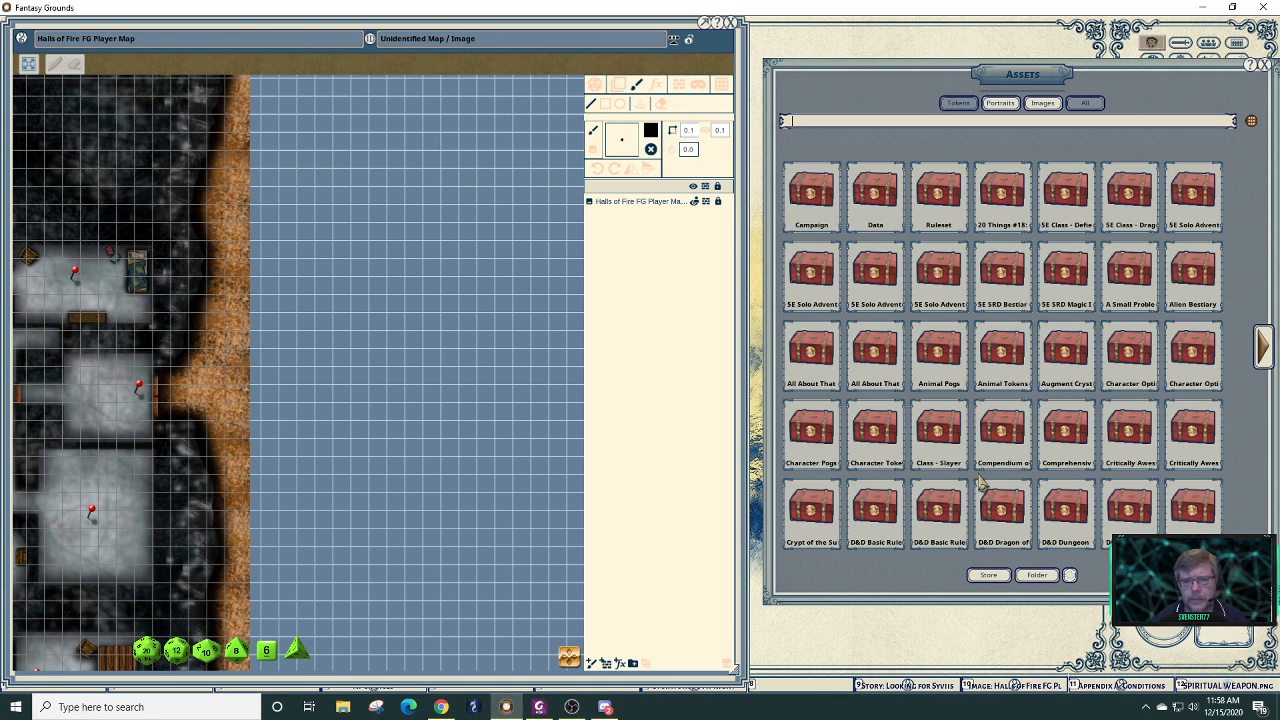
text(cave)
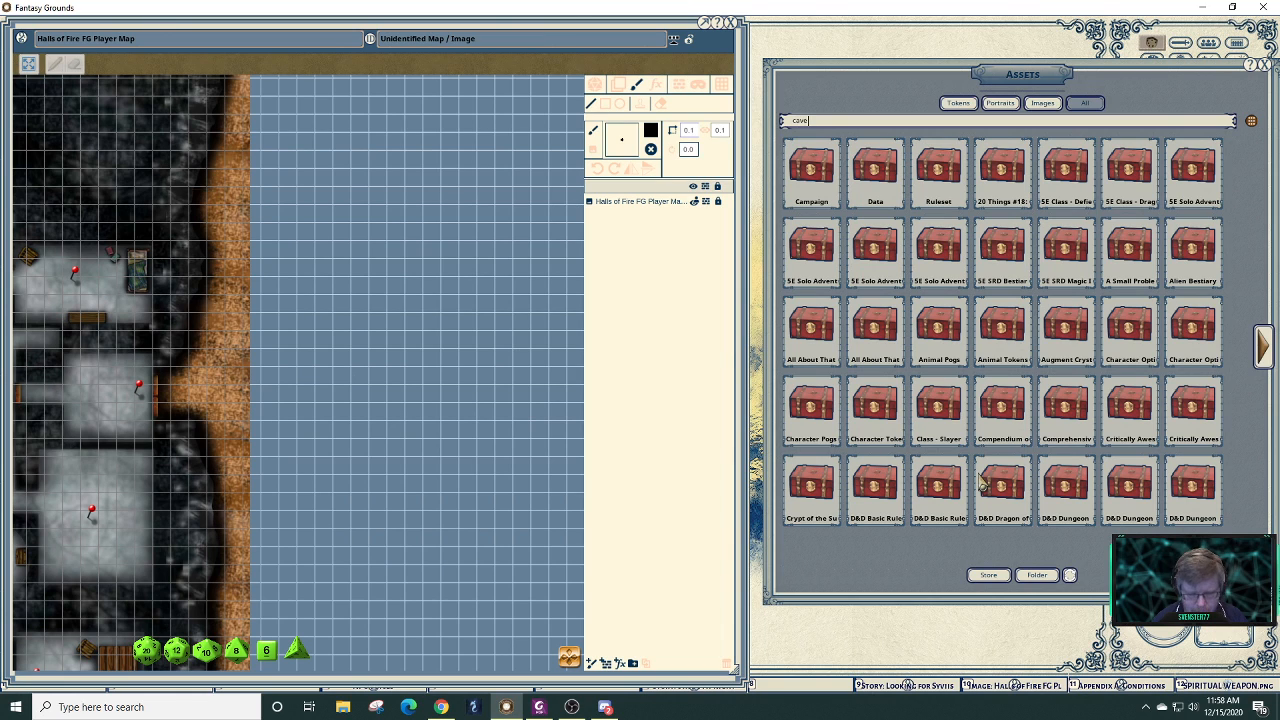
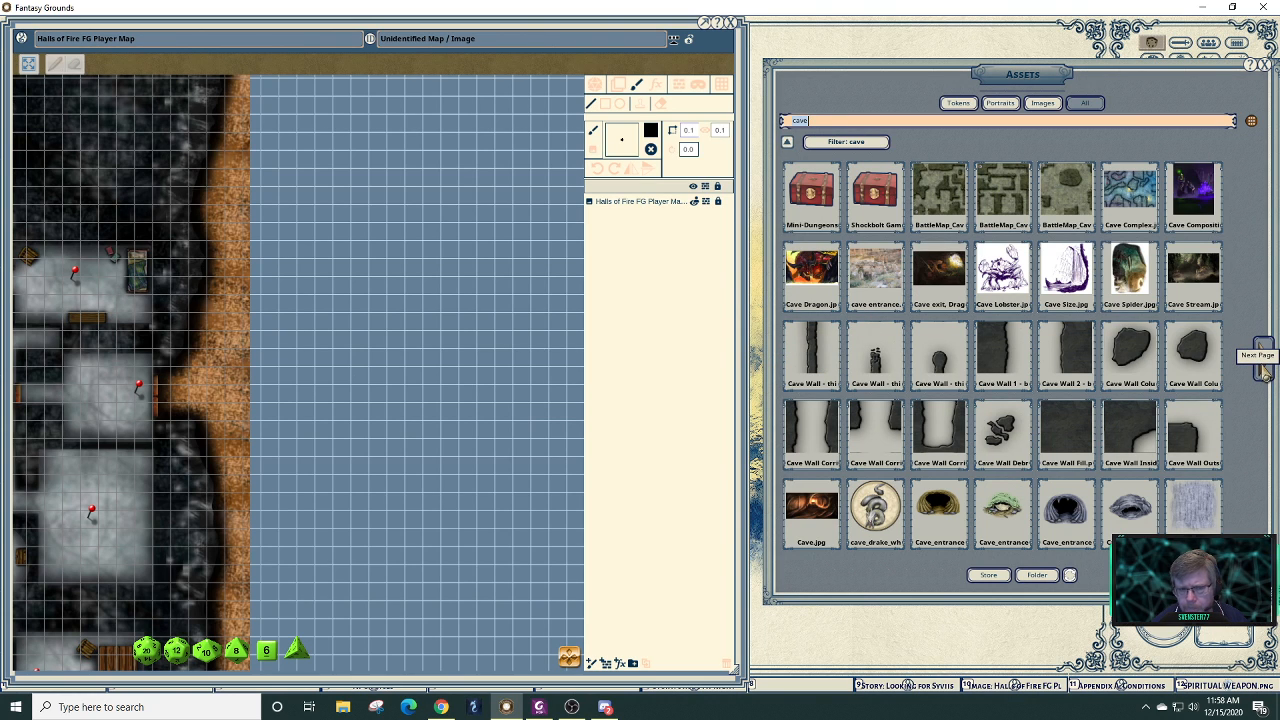
click(1263, 372)
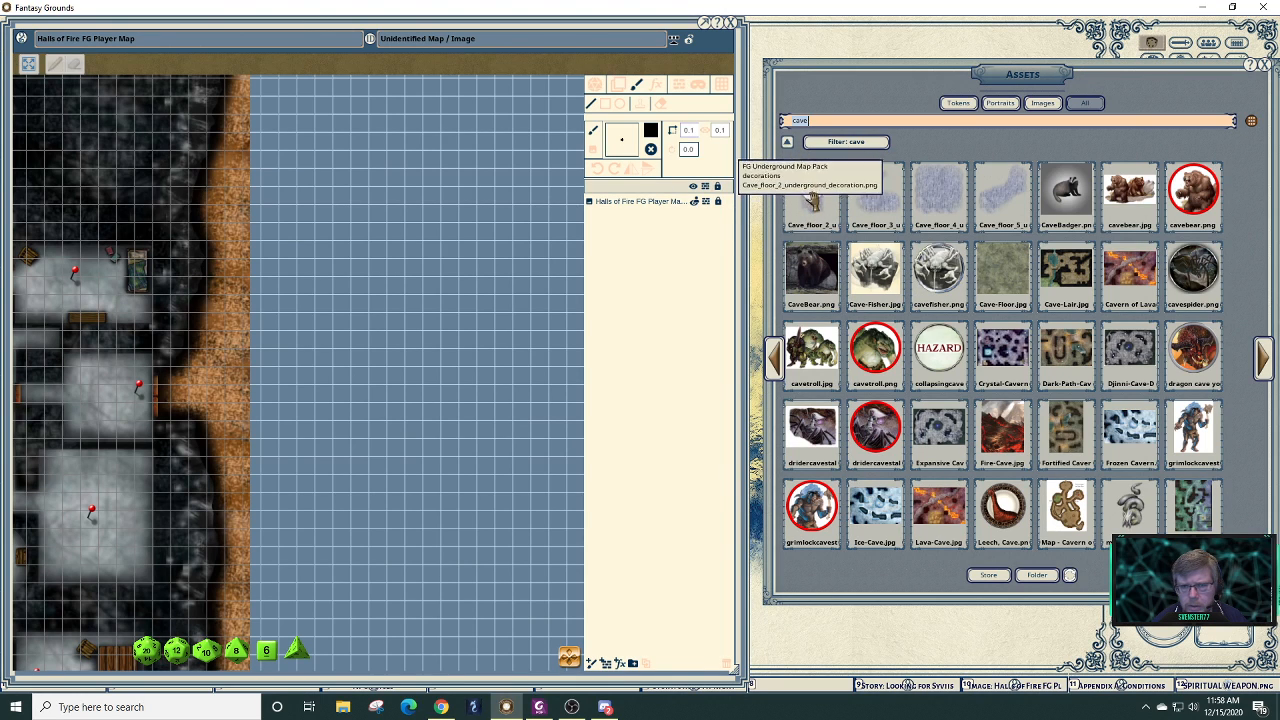
drag(672, 160, 620, 140)
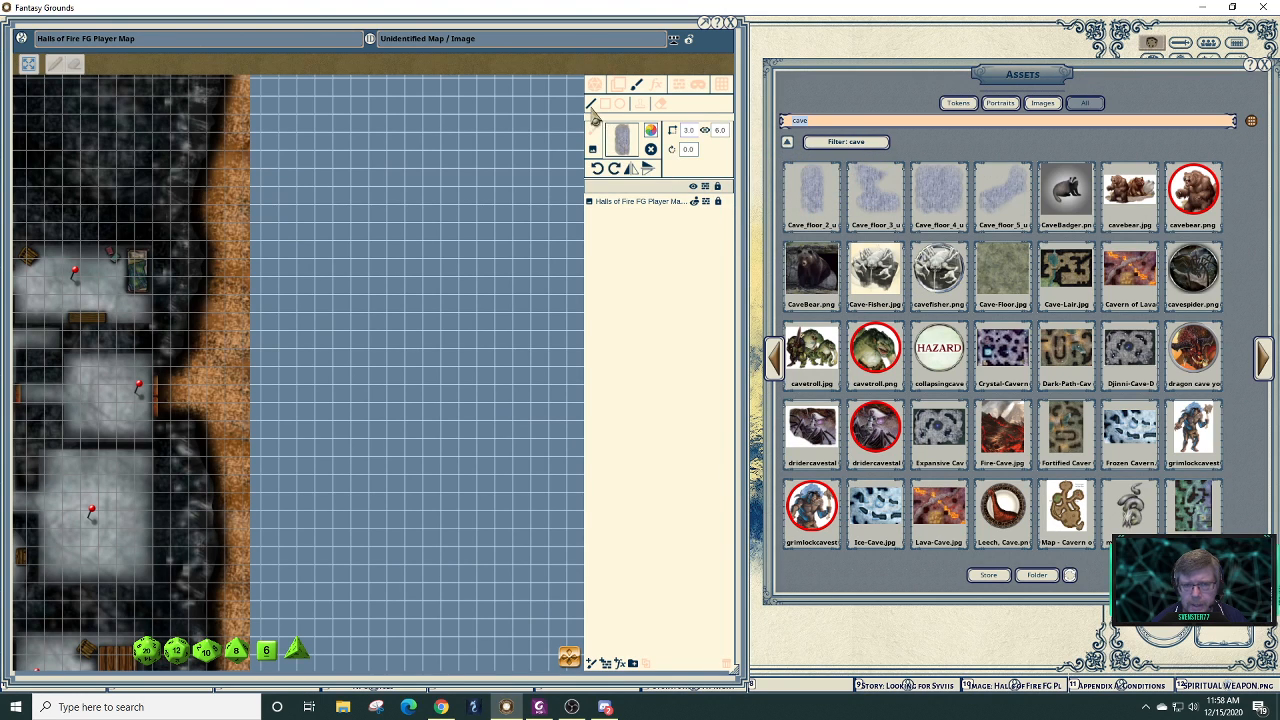
- Try painting Cave_floor_2 strokes across the empty area beside the map, and undo all of them
click(643, 103)
mouse_move(357, 129)
mouse_down()
mouse_move(345, 118)
mouse_move(460, 167)
mouse_move(515, 300)
mouse_move(537, 311)
mouse_move(508, 229)
mouse_move(522, 148)
mouse_move(537, 194)
mouse_move(526, 245)
mouse_move(560, 268)
mouse_move(566, 298)
mouse_move(548, 314)
mouse_up()
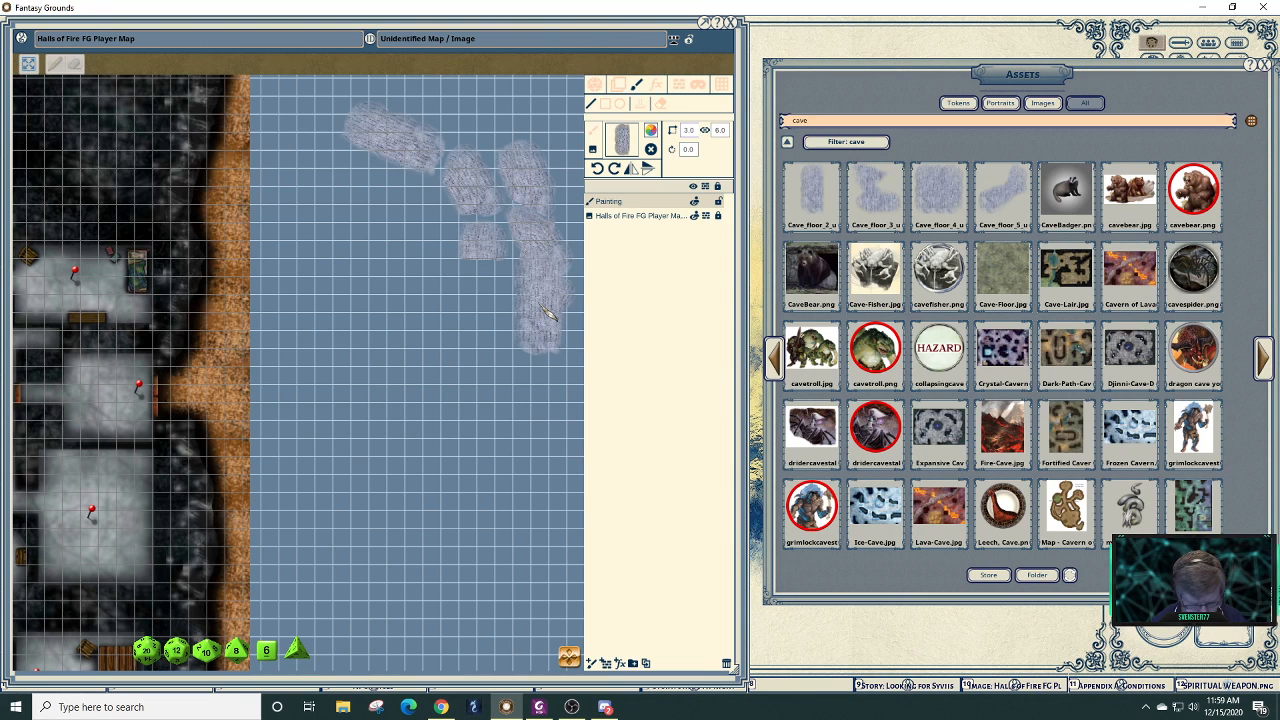
key(ctrl+z)
key(ctrl+z)
key(ctrl+z)
key(ctrl+z)
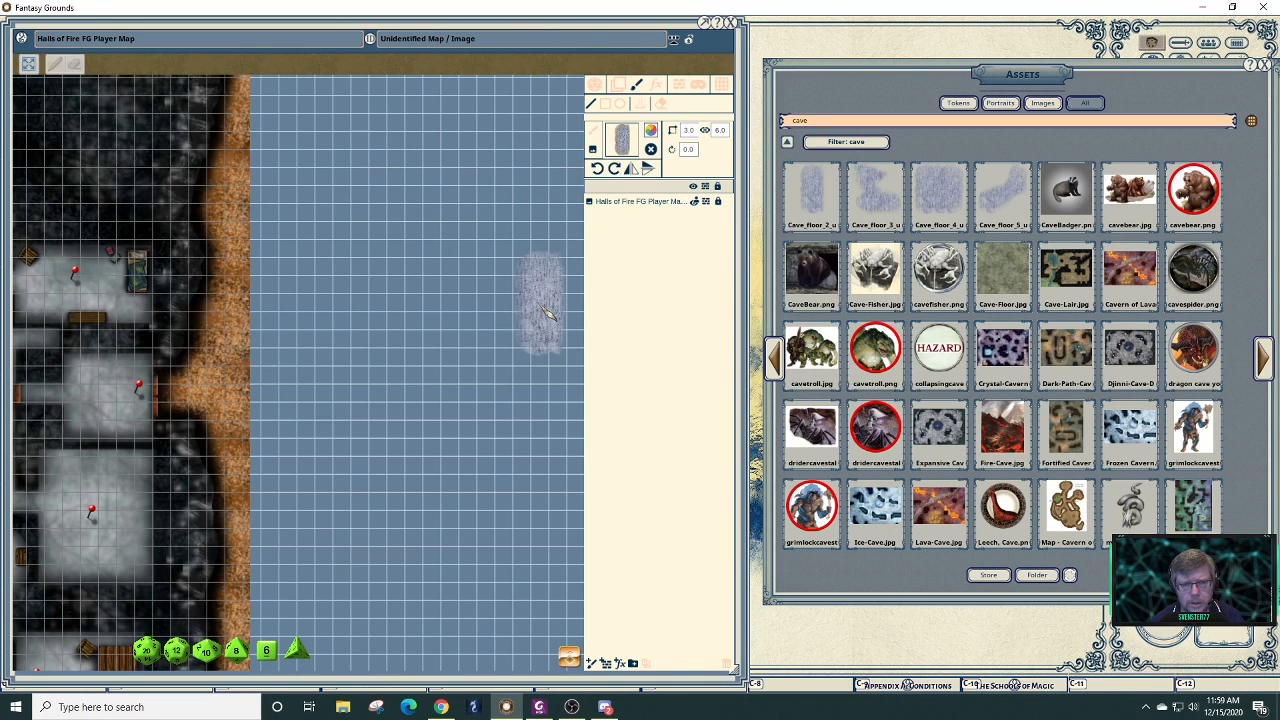
key(ctrl+z)
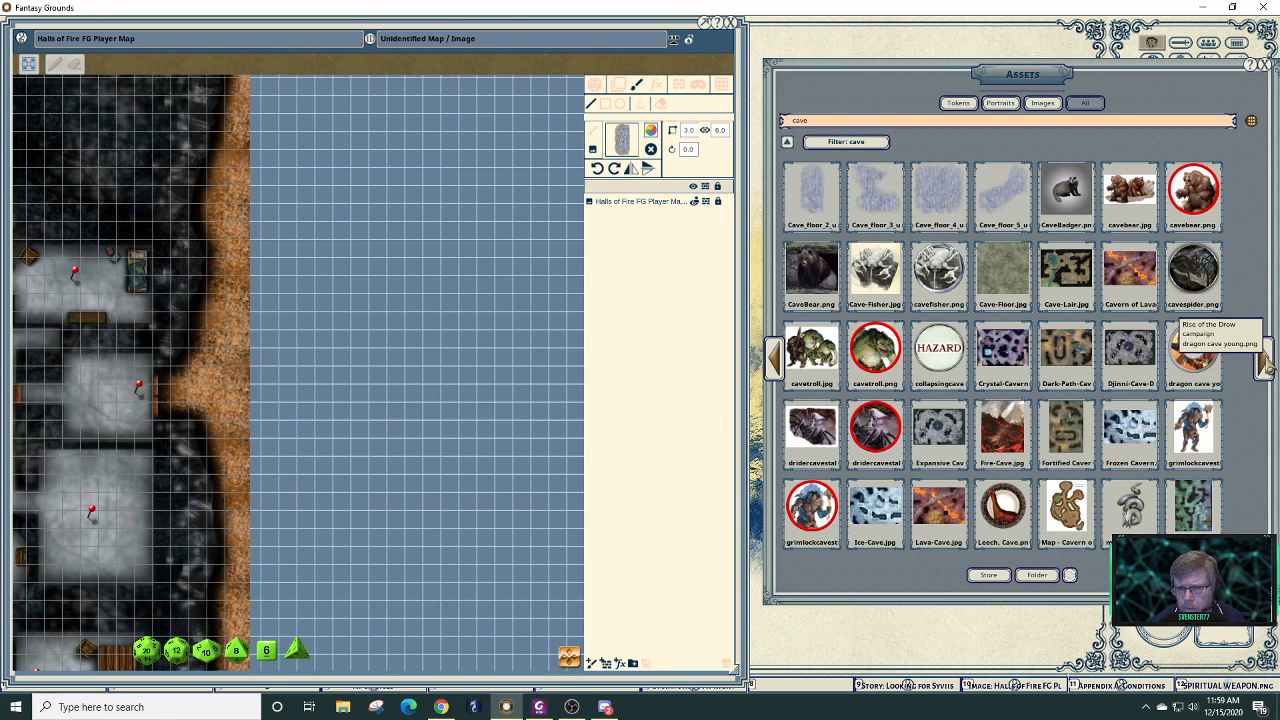
- Check the remaining cave assets, paint Cave_floor_2 pieces in the empty area beside the map and undo the last one
click(1266, 368)
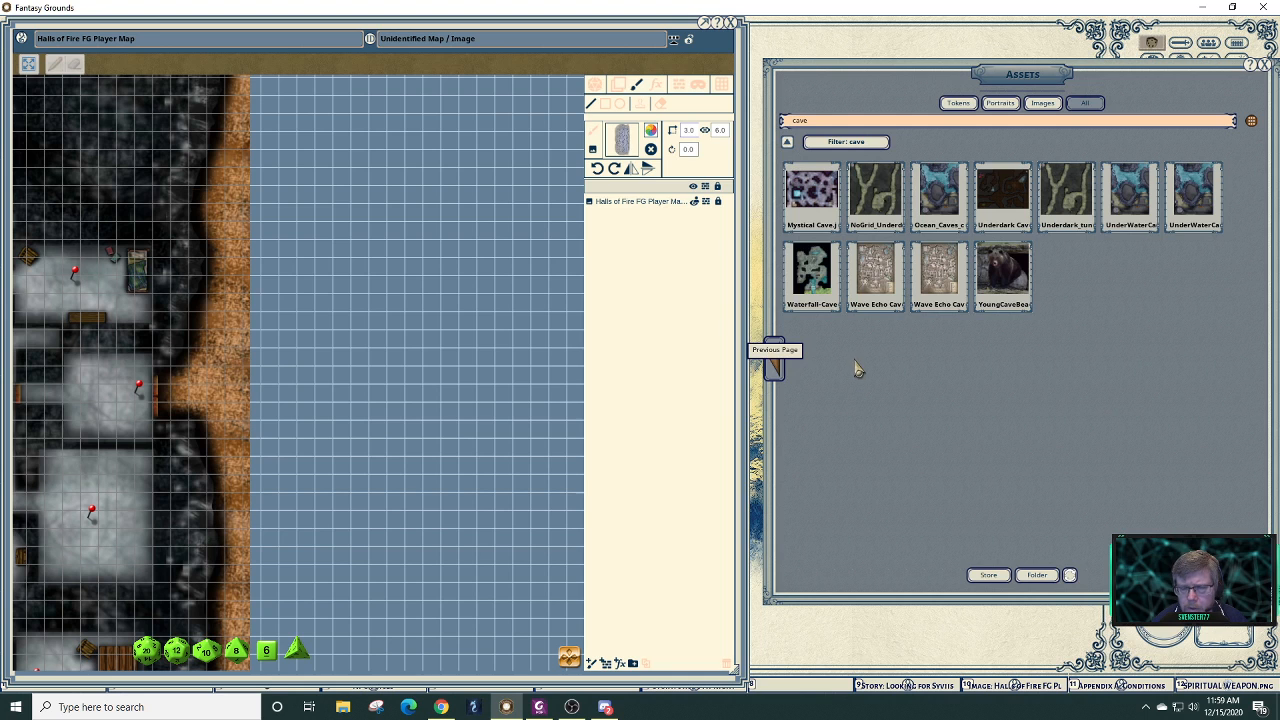
click(774, 365)
drag(812, 196, 572, 252)
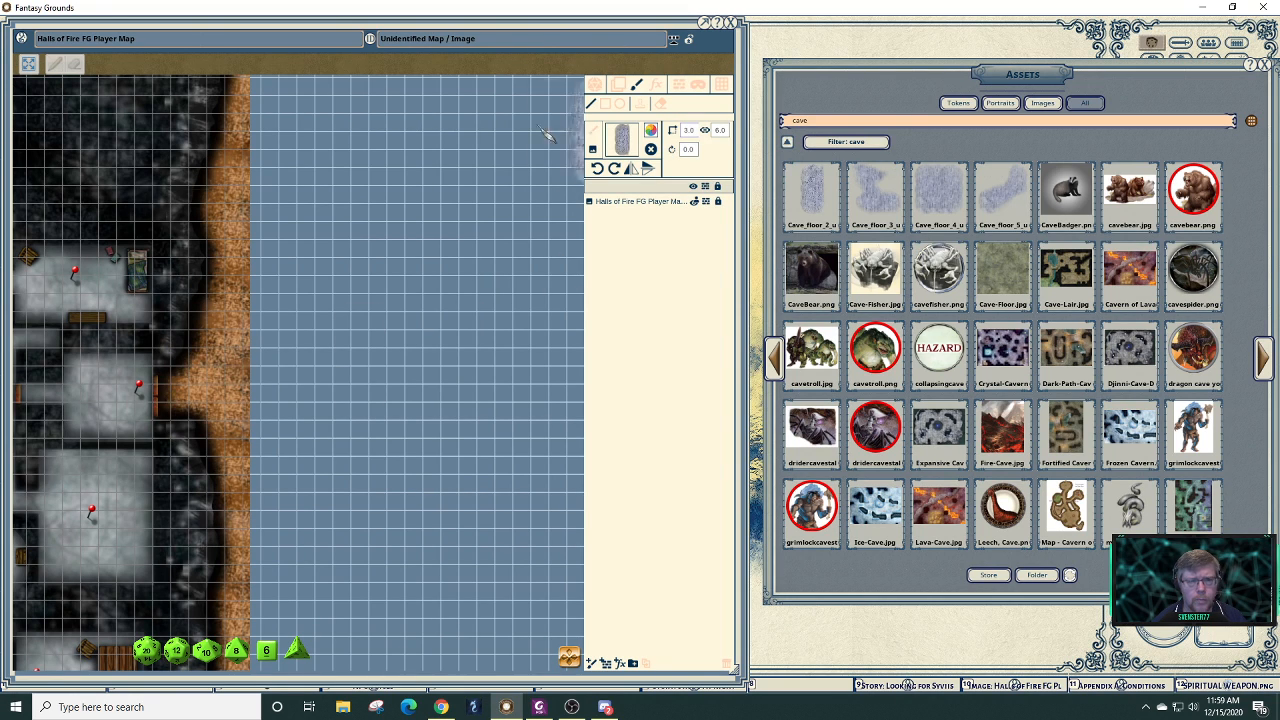
mouse_move(445, 120)
mouse_down()
mouse_move(463, 180)
mouse_move(525, 265)
mouse_move(542, 228)
mouse_up()
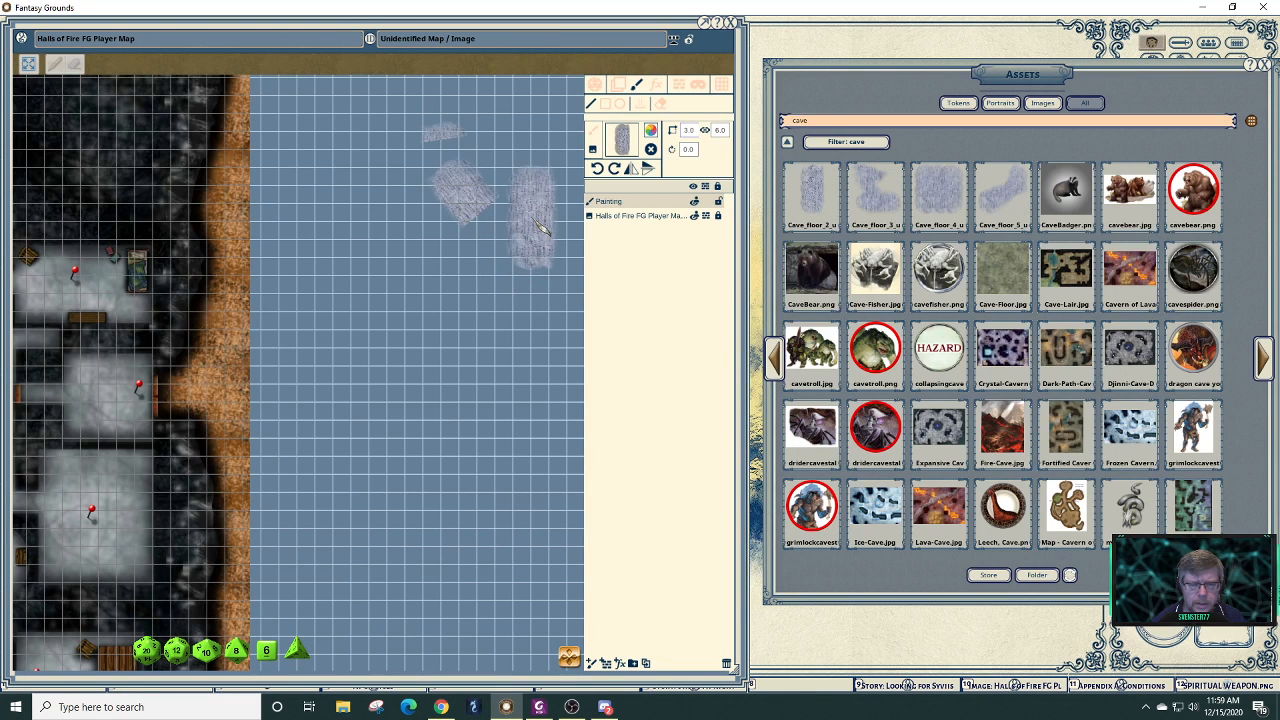
key(ctrl+z)
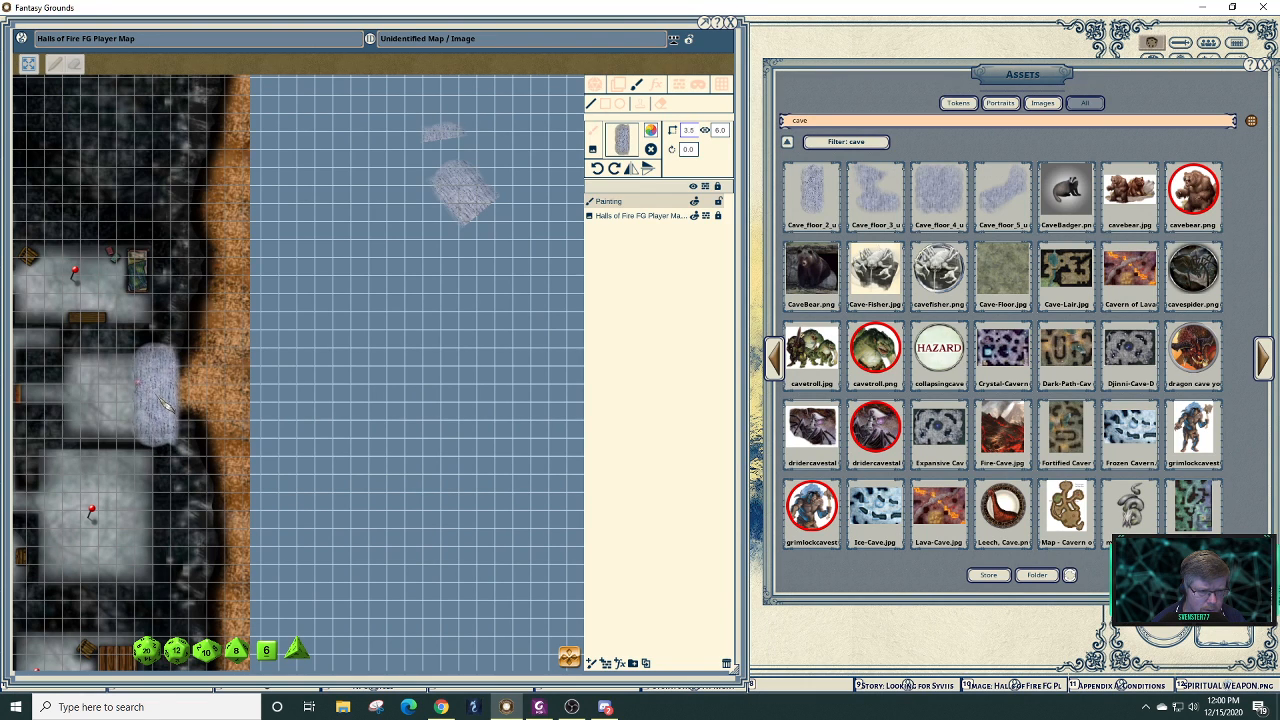
- Set the Cave_floor_2 brush to 3.5 by 7.0, try painting strokes across the empty area beside the map, and undo the painted pieces
scroll(170, 408, up, 1)
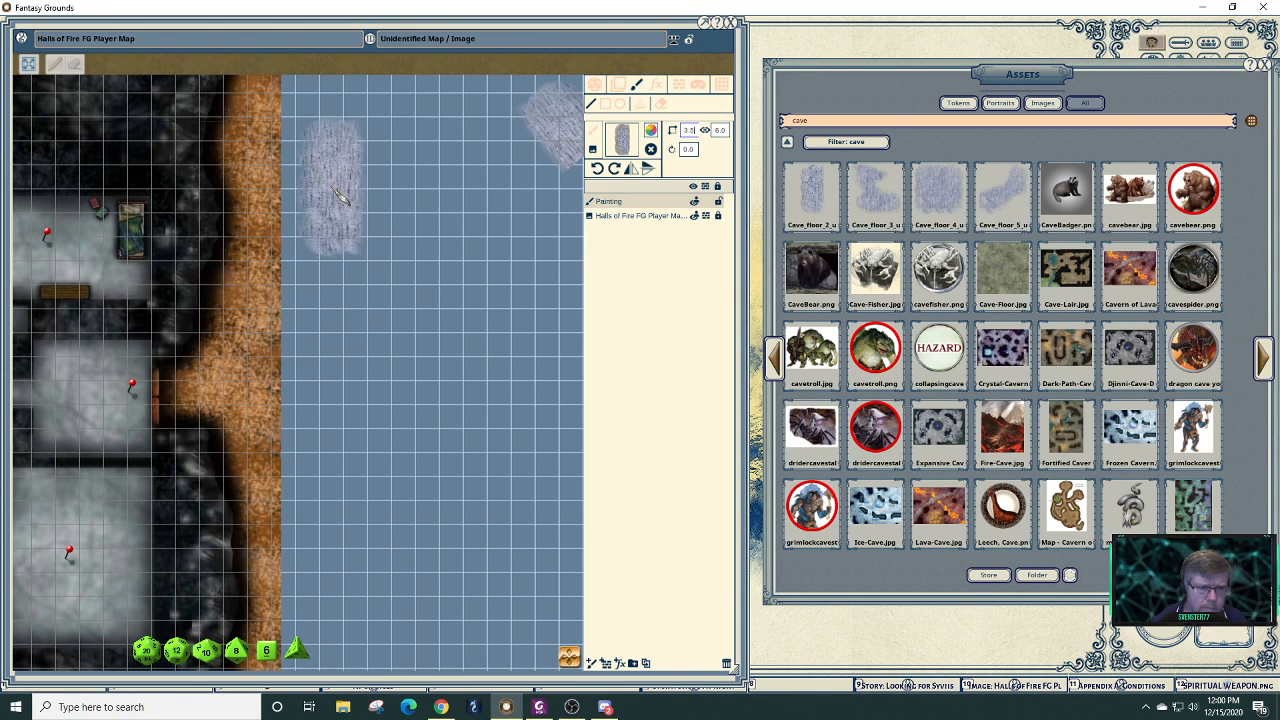
scroll(380, 192, up, 1)
drag(445, 197, 565, 197)
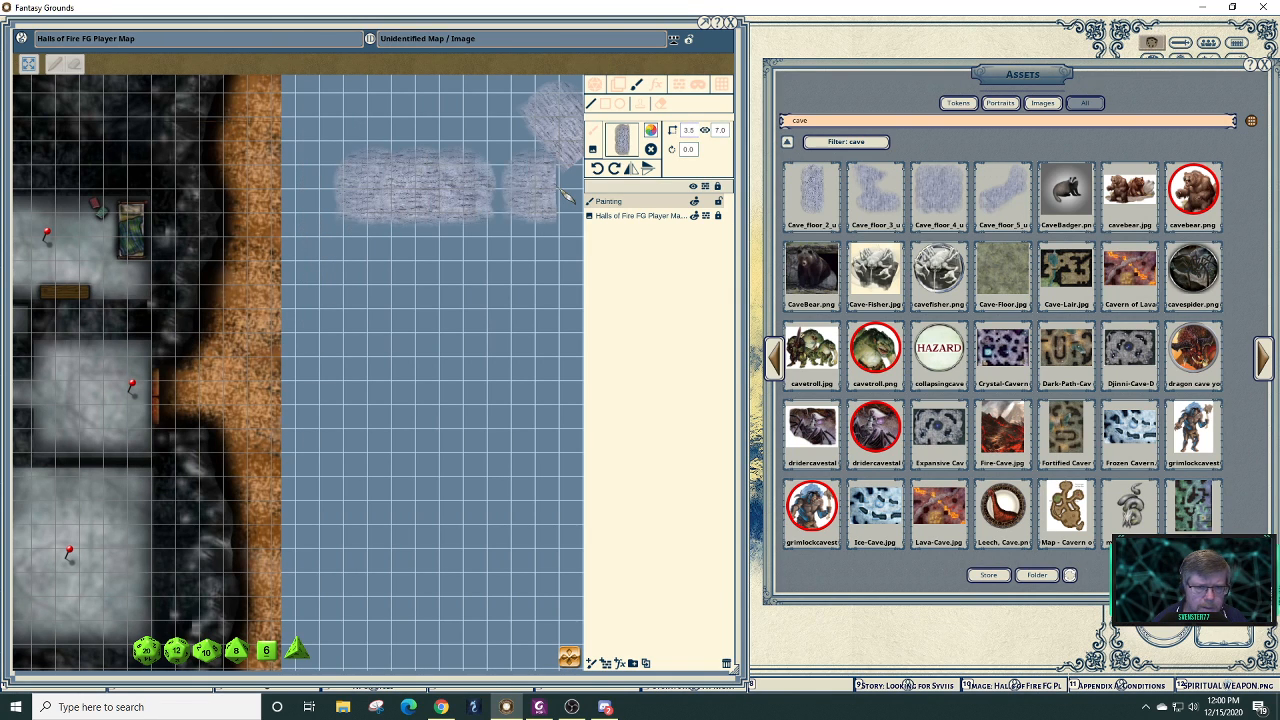
click(567, 197)
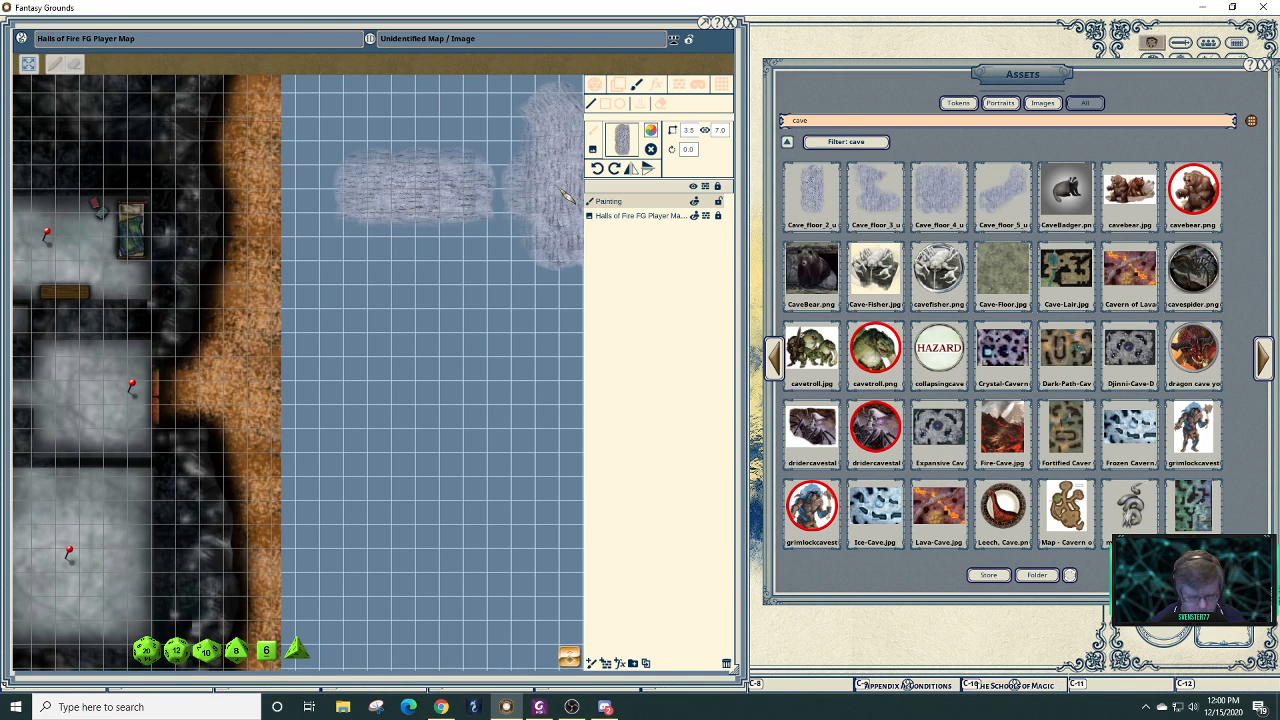
key(ctrl+z)
key(ctrl+z)
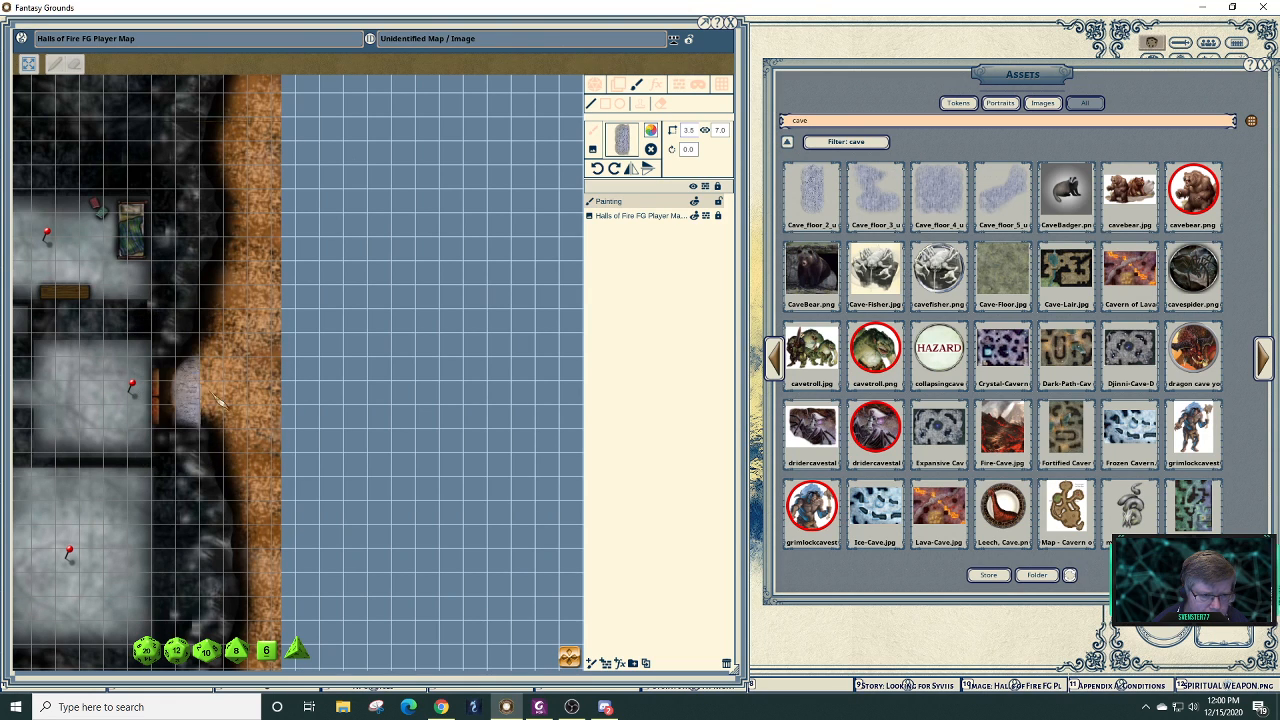
- Paint a winding Cave_floor_2 tunnel from the middle room's east door out into the empty area, arching up and back down
drag(323, 403, 368, 392)
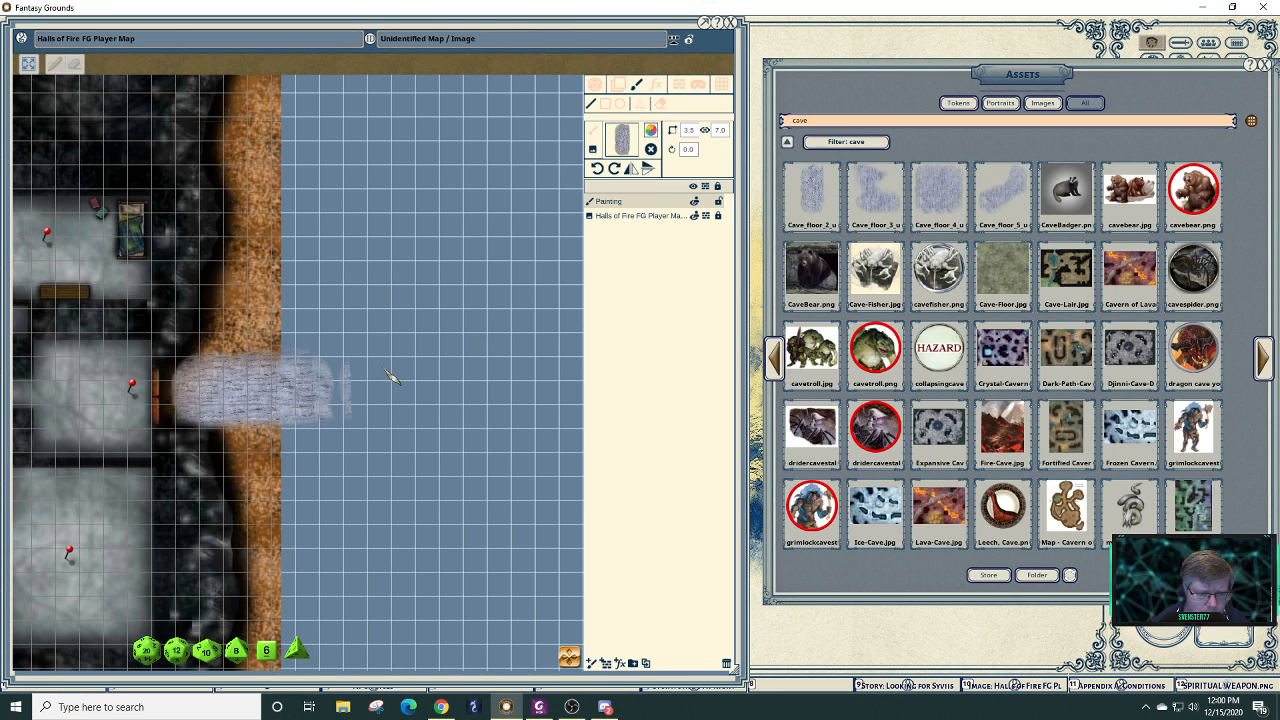
click(391, 375)
mouse_move(391, 375)
mouse_down()
mouse_move(472, 255)
mouse_move(508, 232)
mouse_move(578, 252)
mouse_move(609, 400)
mouse_move(595, 518)
mouse_up()
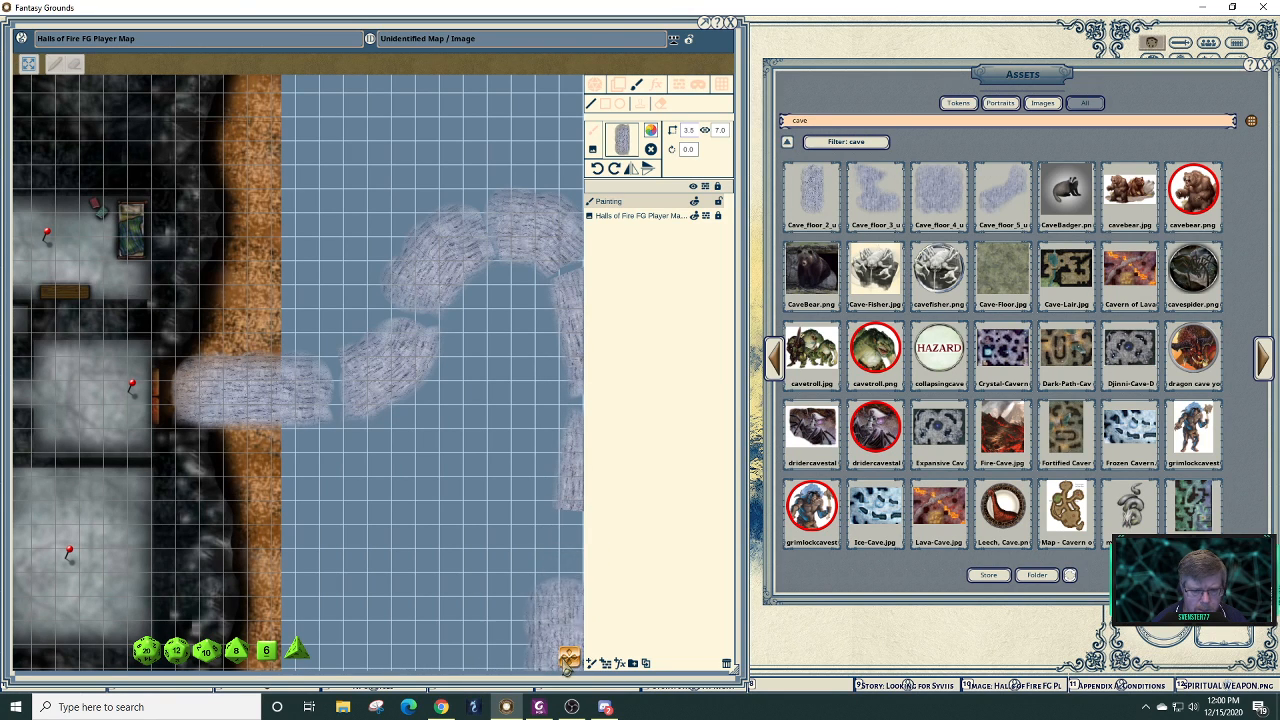
drag(569, 656, 700, 672)
drag(462, 518, 490, 604)
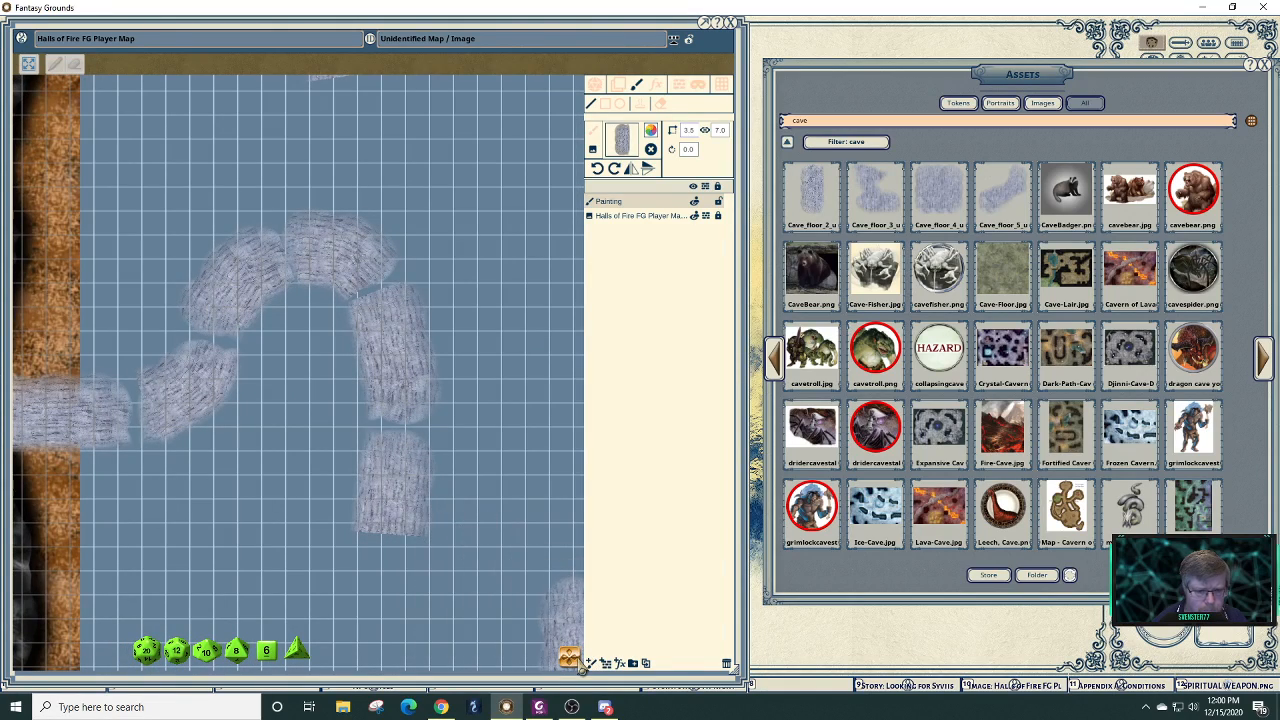
drag(573, 660, 530, 659)
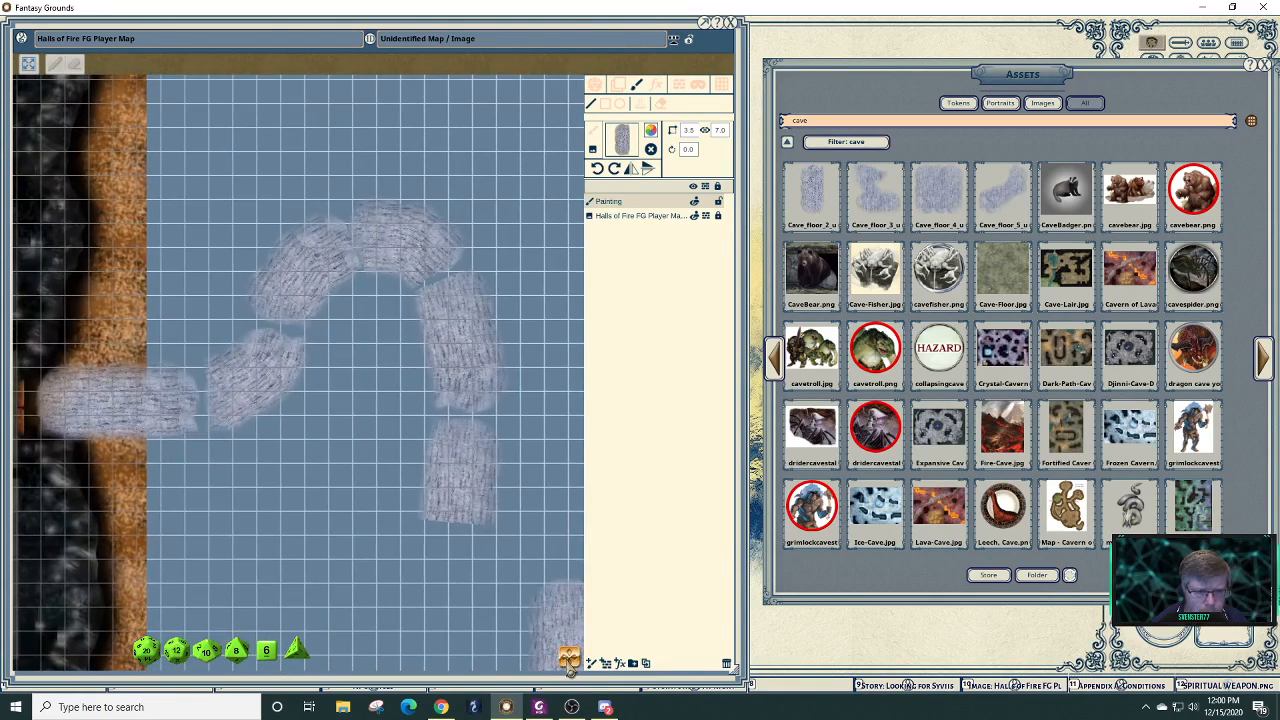
- Stamp single Cave_floor_2 pieces over the gaps between the painted tunnel sections
click(641, 105)
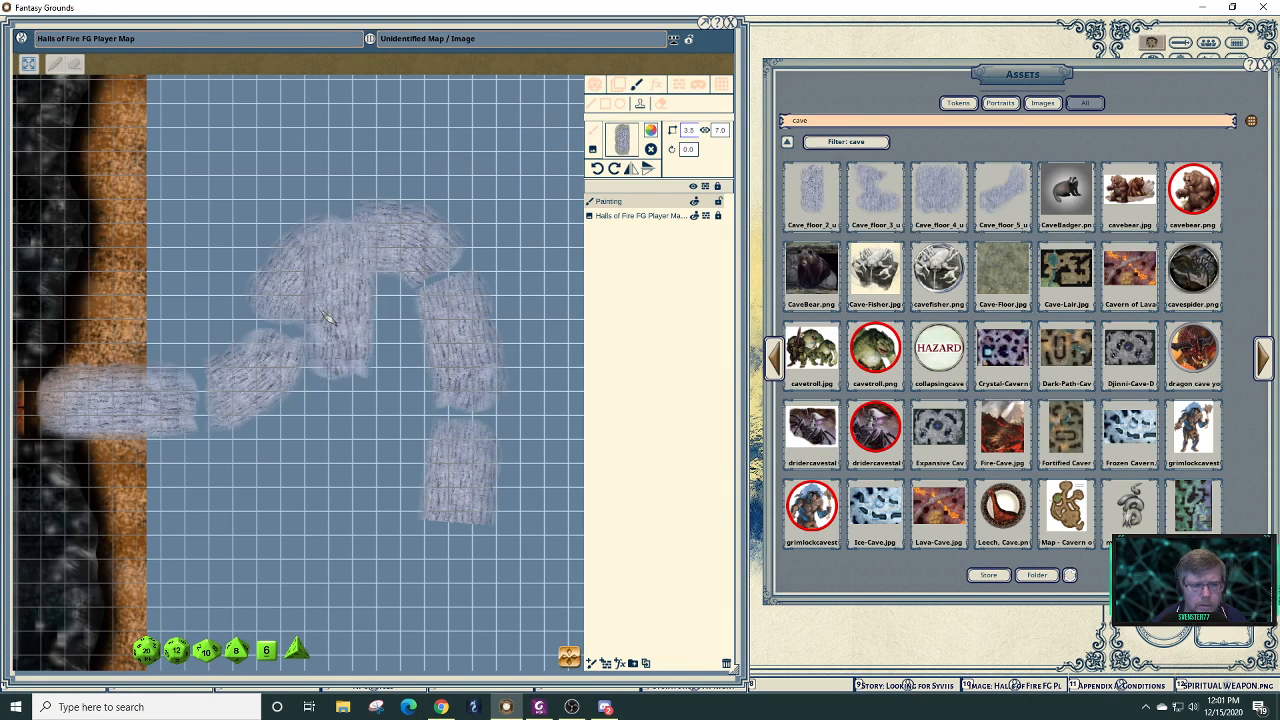
click(207, 405)
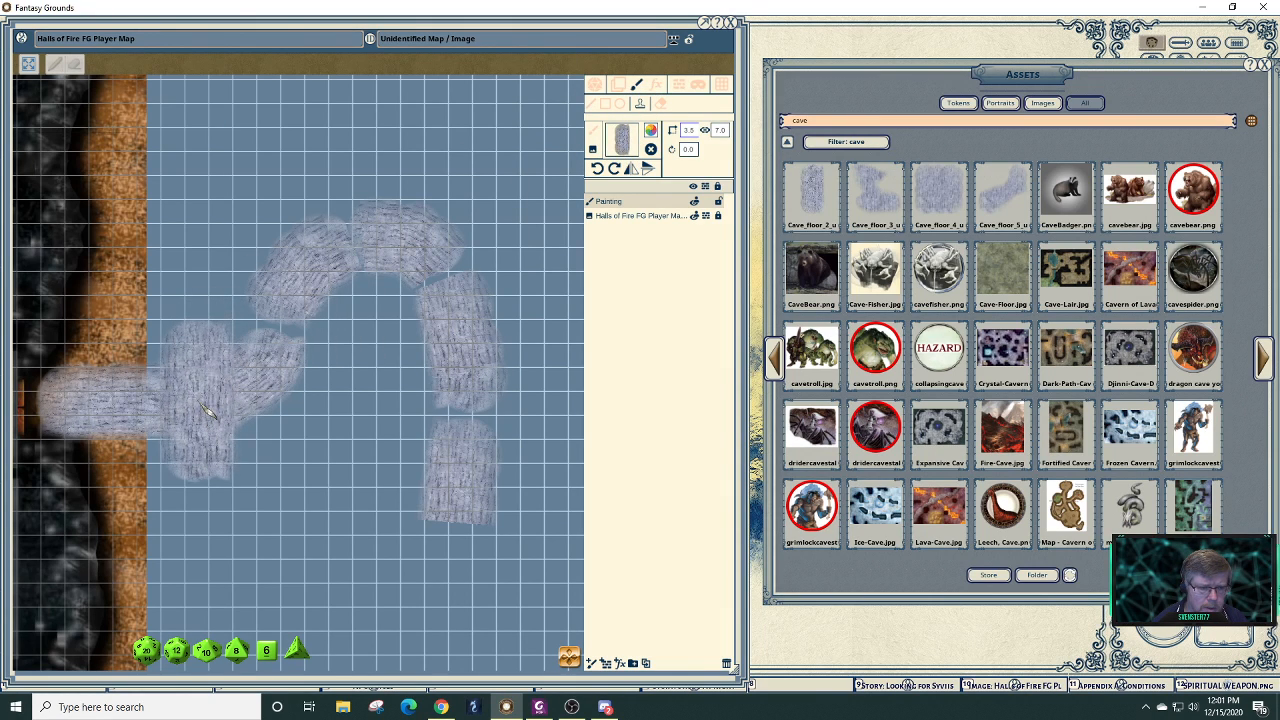
click(296, 316)
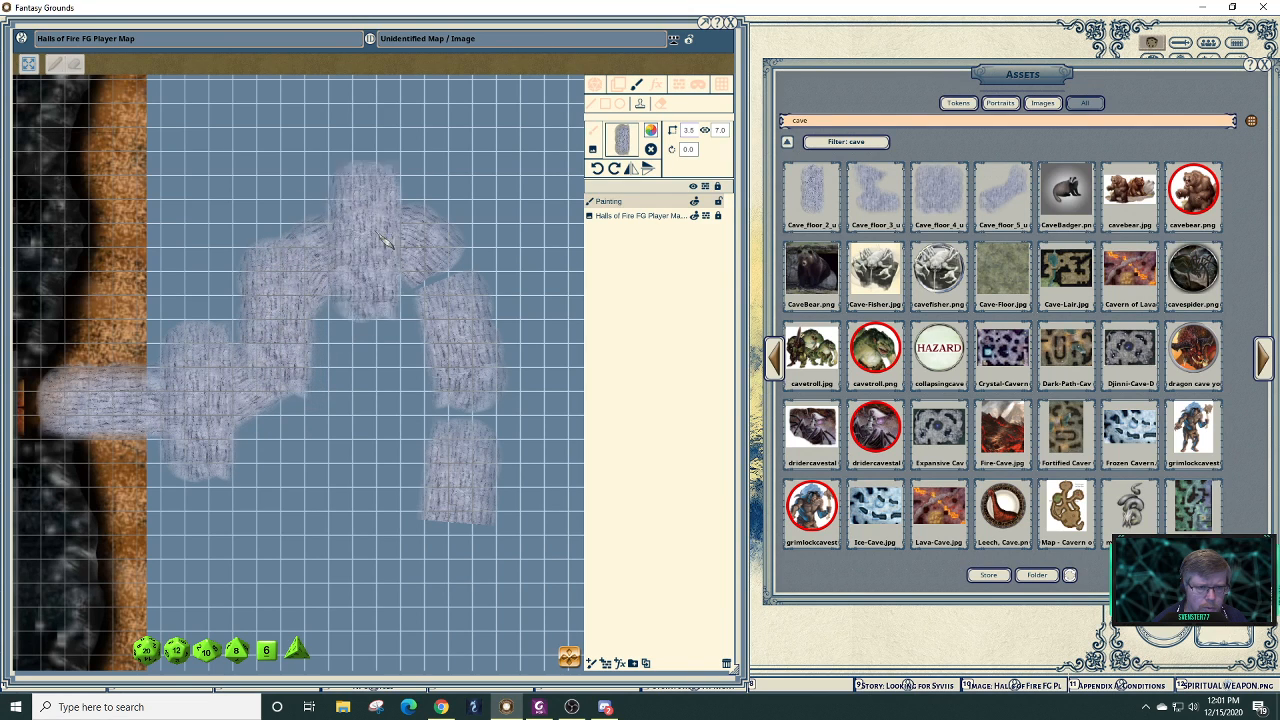
click(374, 243)
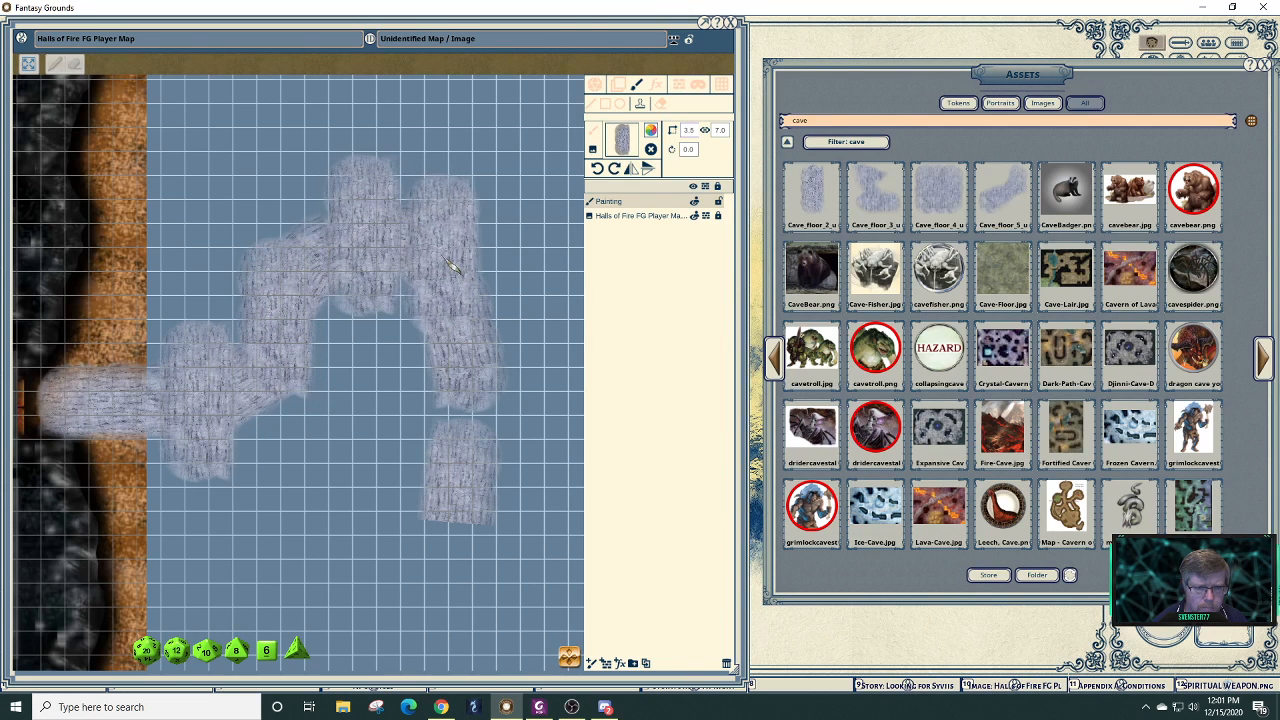
click(466, 412)
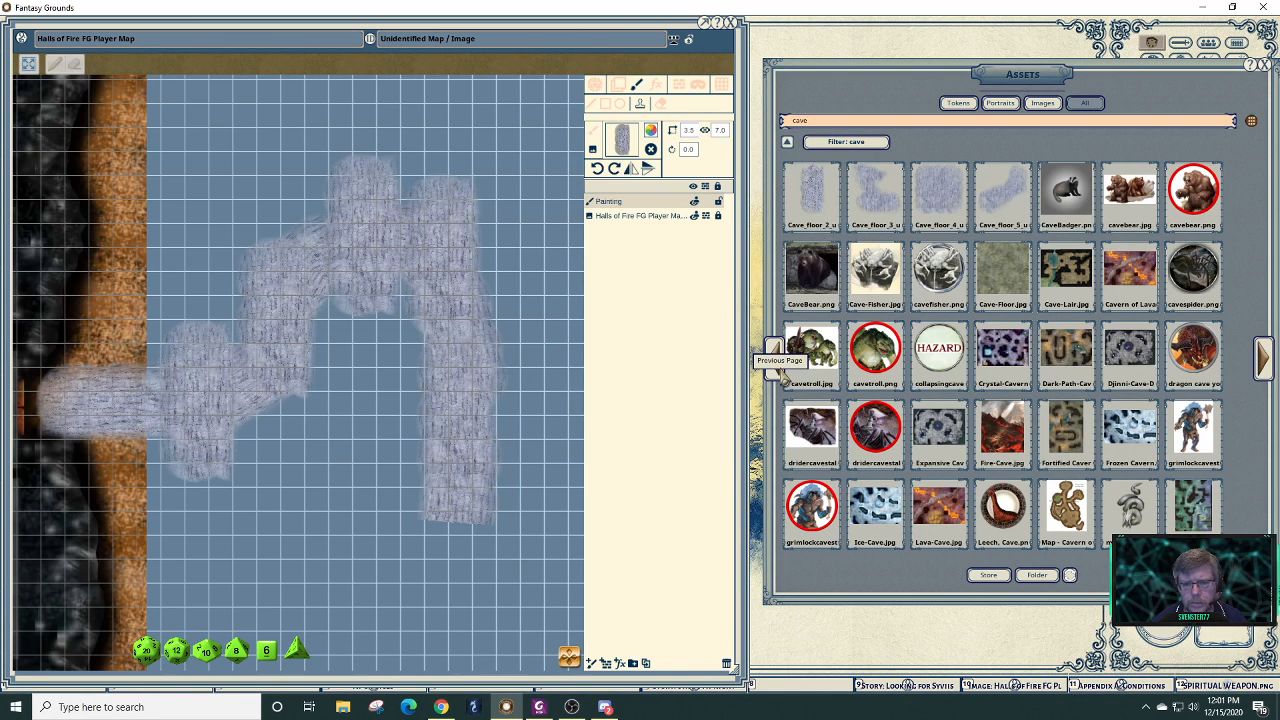
- Find the Cave Wall - thin brush asset among the earlier cave results and load it as the paint brush
click(774, 362)
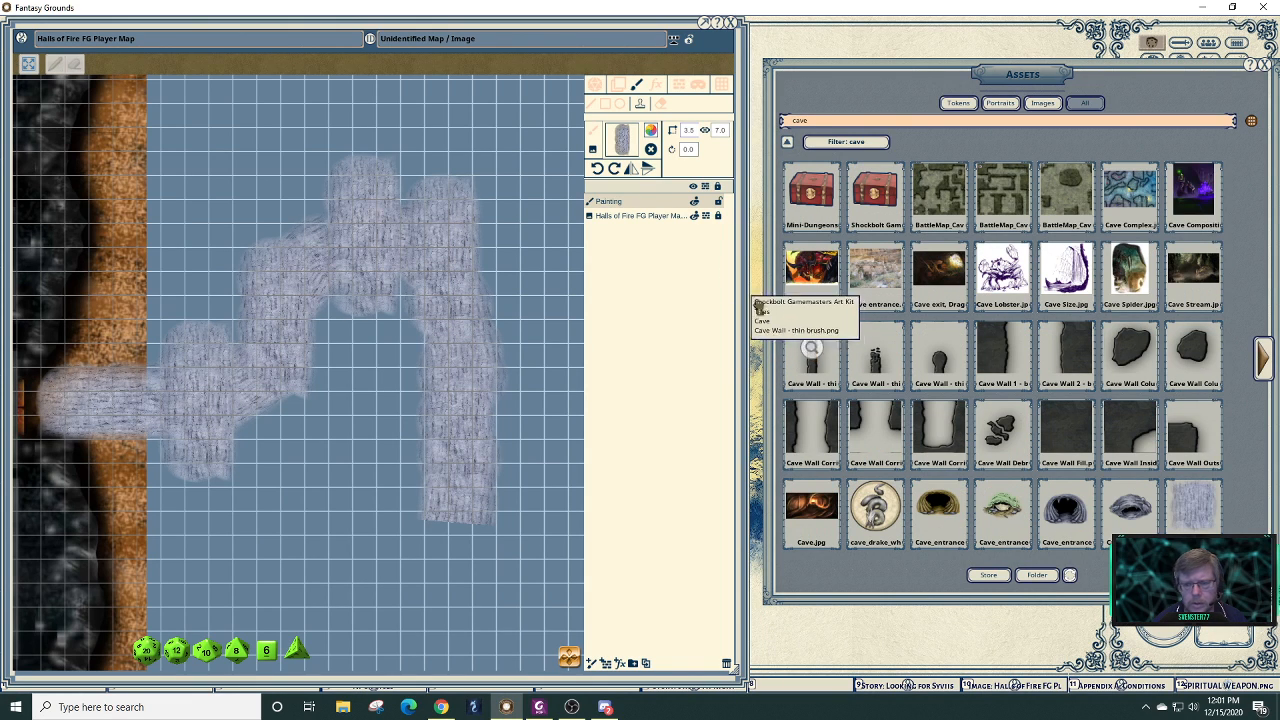
drag(811, 350, 627, 146)
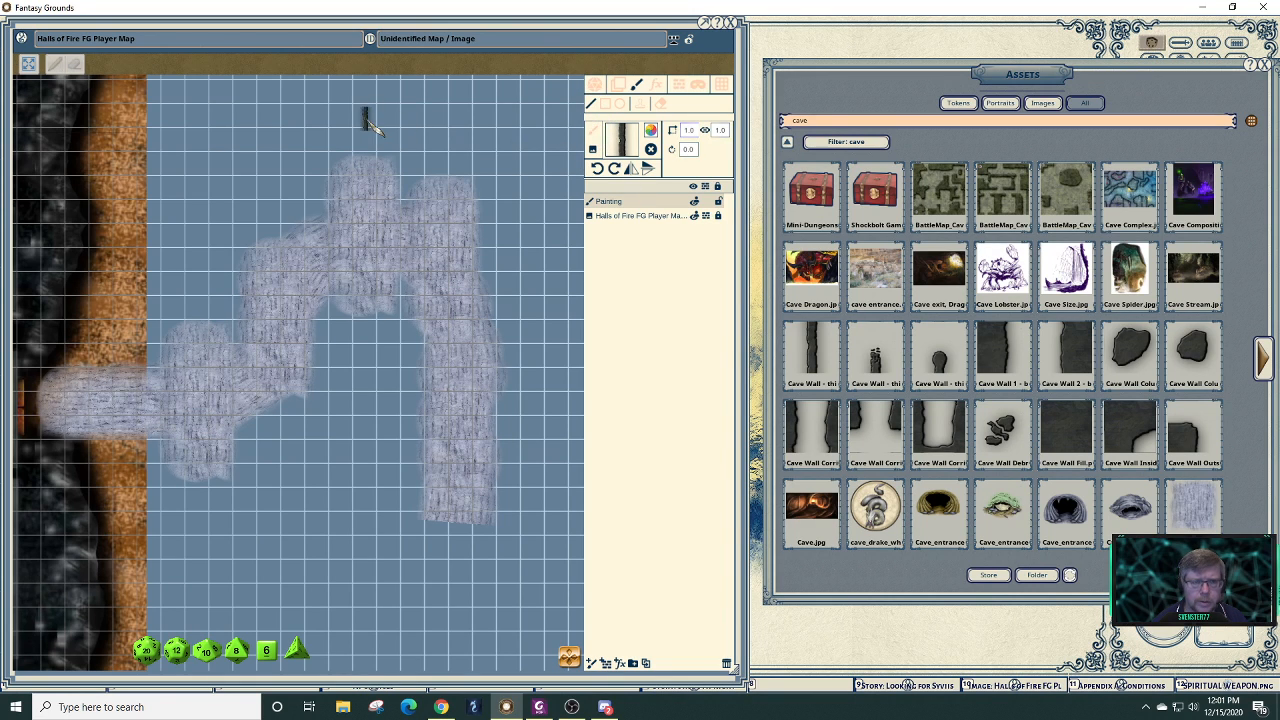
- Try painting thin cave wall strokes with different rotations above the tunnel, and undo all of them
drag(470, 165, 500, 172)
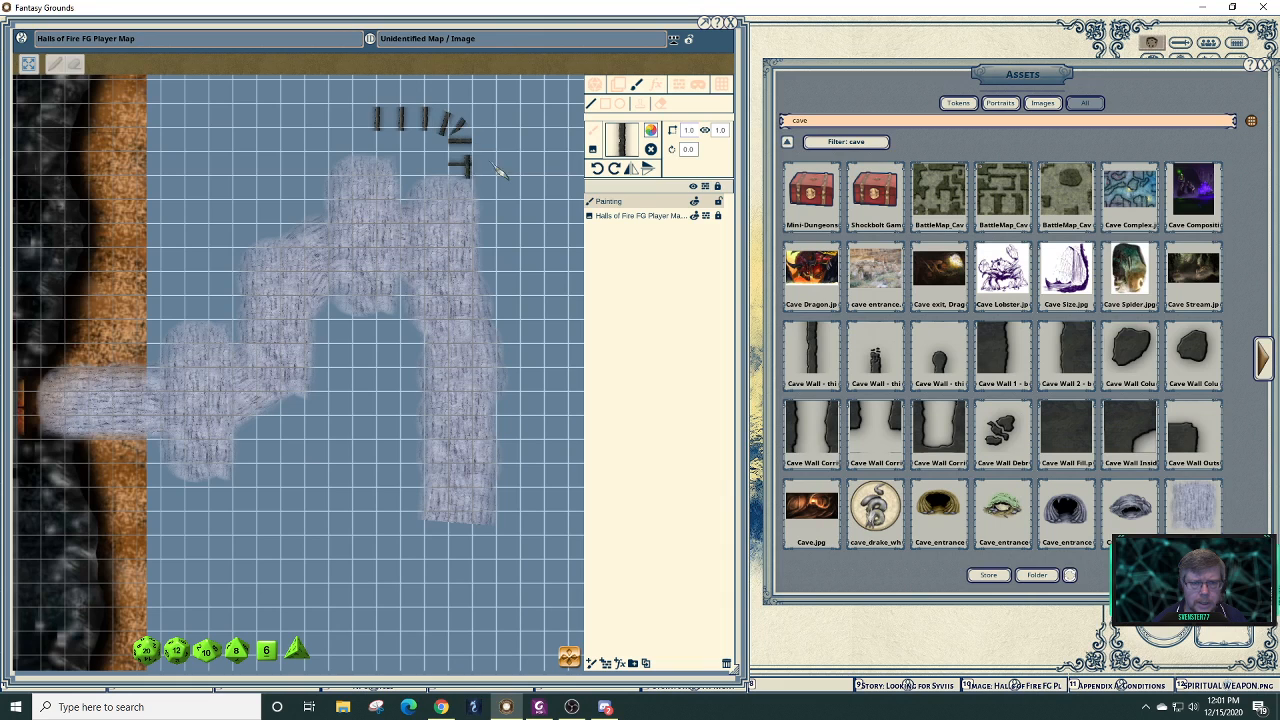
click(603, 168)
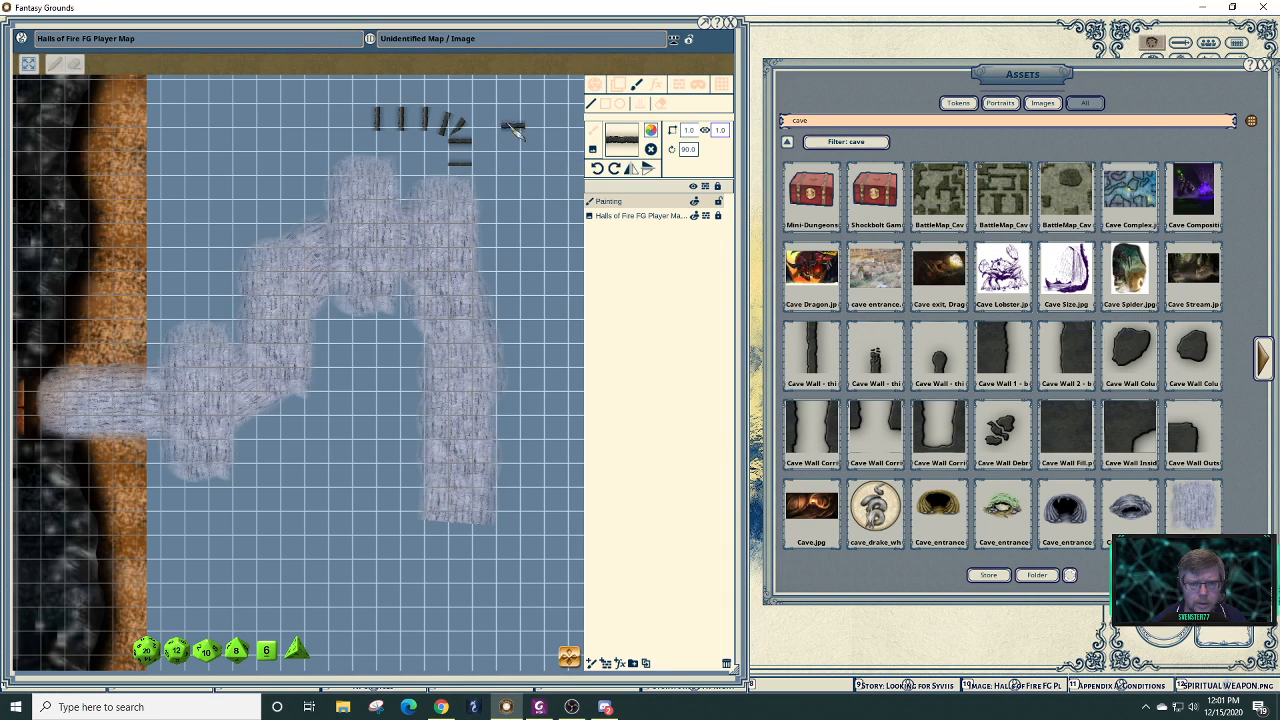
click(596, 169)
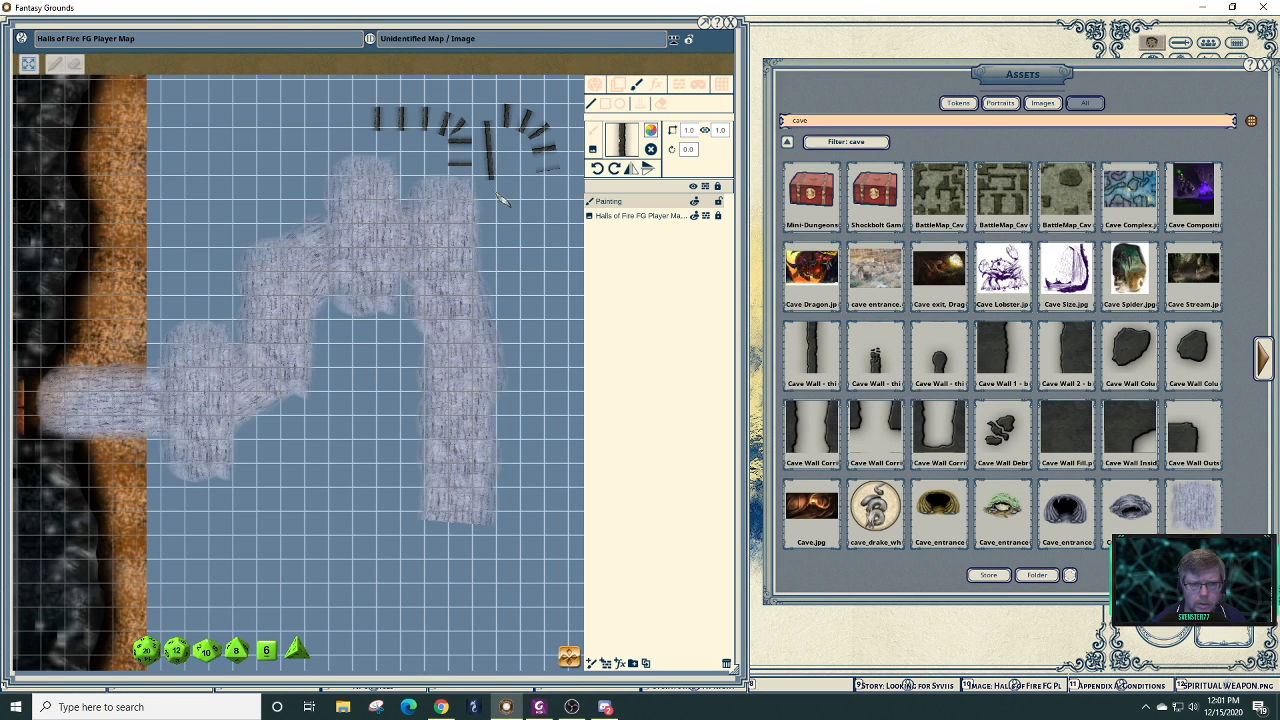
drag(458, 194, 455, 233)
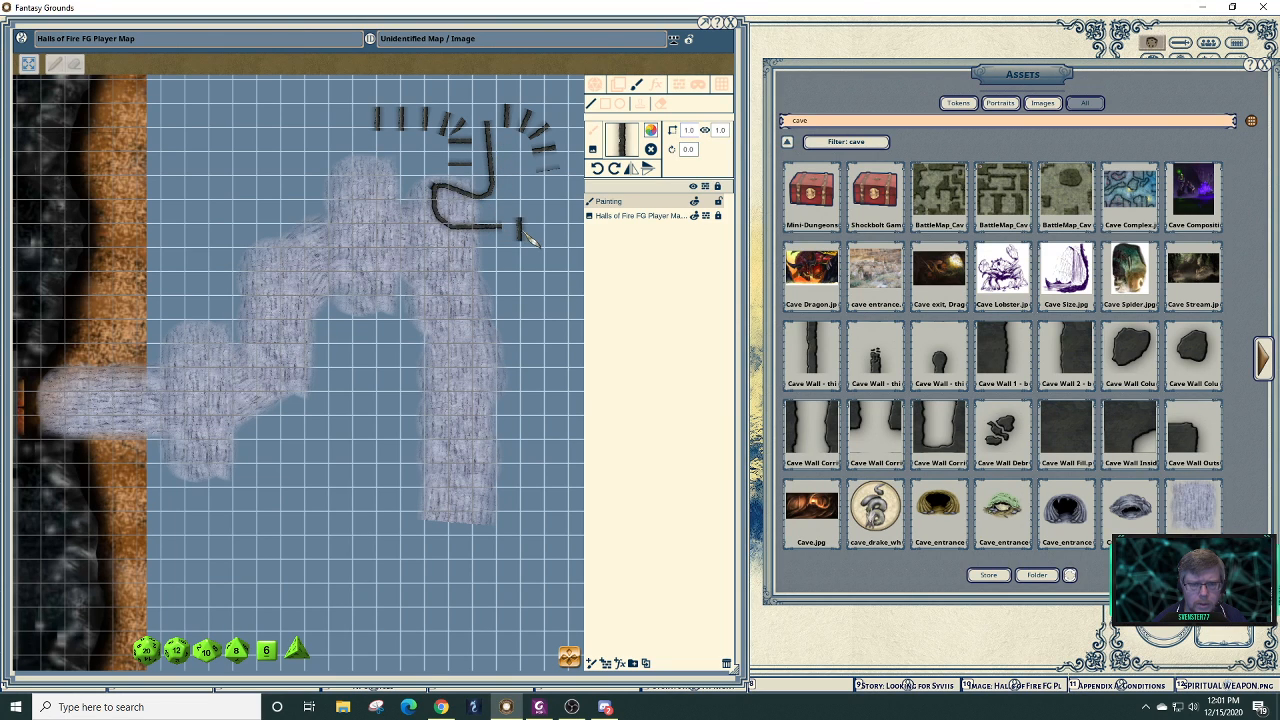
key(ctrl+z)
key(ctrl+z)
key(ctrl+z)
key(ctrl+z)
key(ctrl+z)
key(ctrl+z)
key(ctrl+z)
key(ctrl+z)
key(ctrl+z)
key(ctrl+z)
key(ctrl+z)
key(ctrl+z)
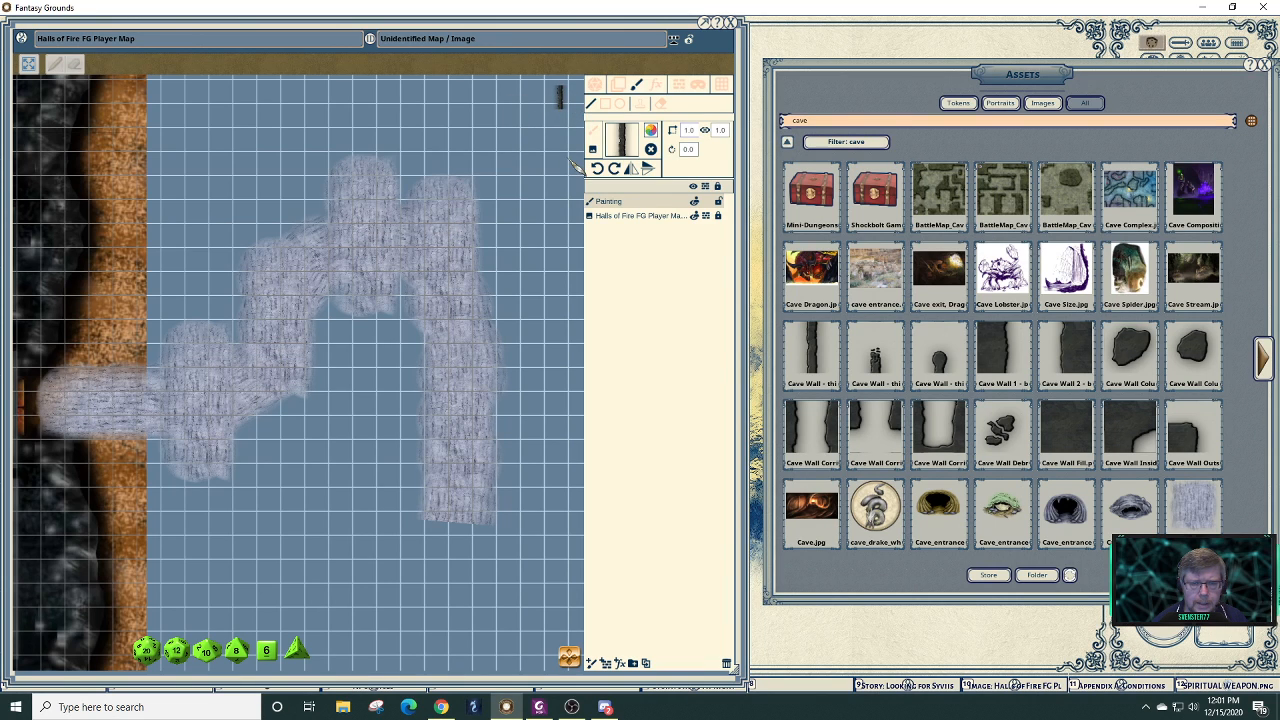
- Set the cave wall brush size to 2.5 and paint a wall from the room's door along the tunnel's outer edge to the top of the arch
mouse_move(573, 163)
mouse_down()
mouse_move(570, 176)
mouse_move(571, 145)
mouse_up()
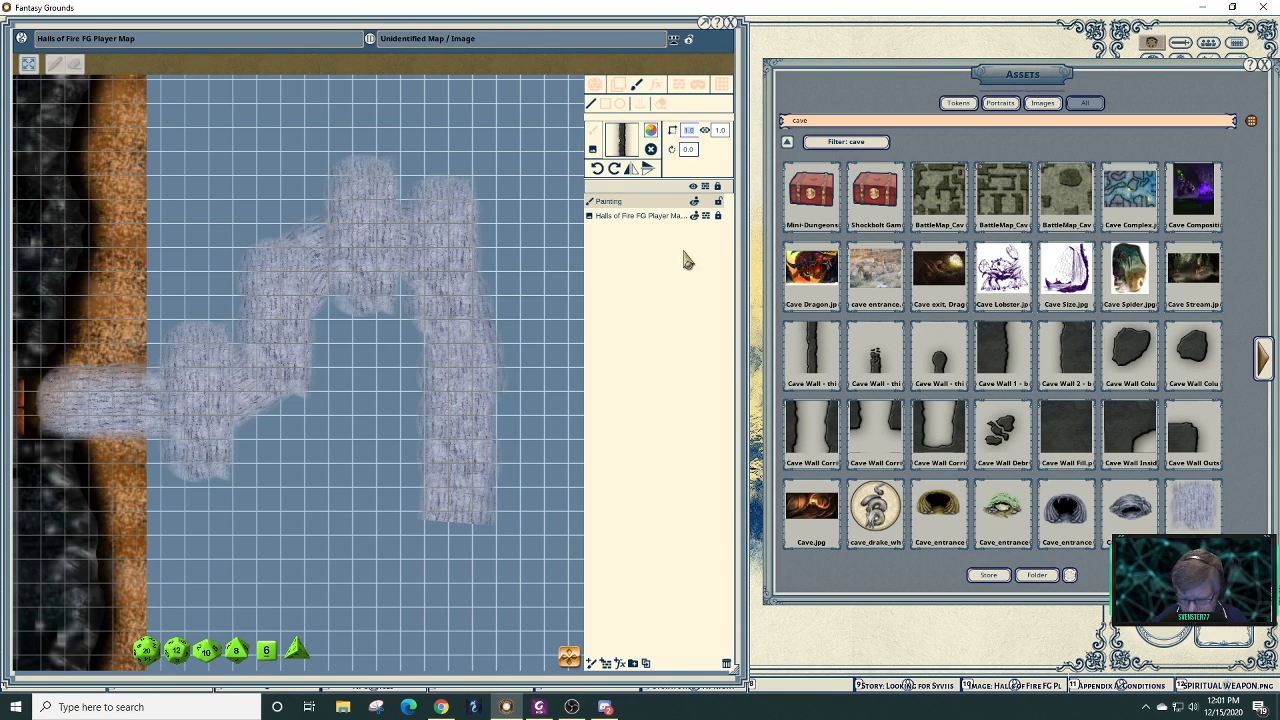
text(.5)
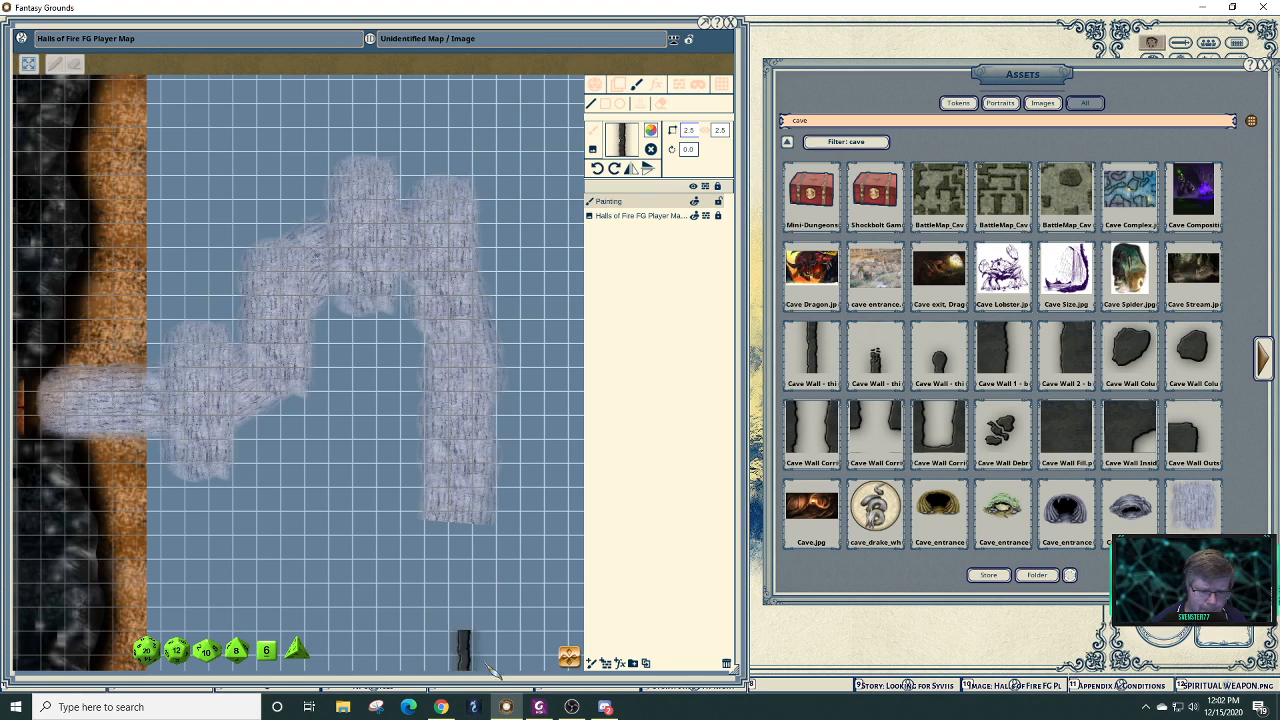
drag(570, 658, 536, 662)
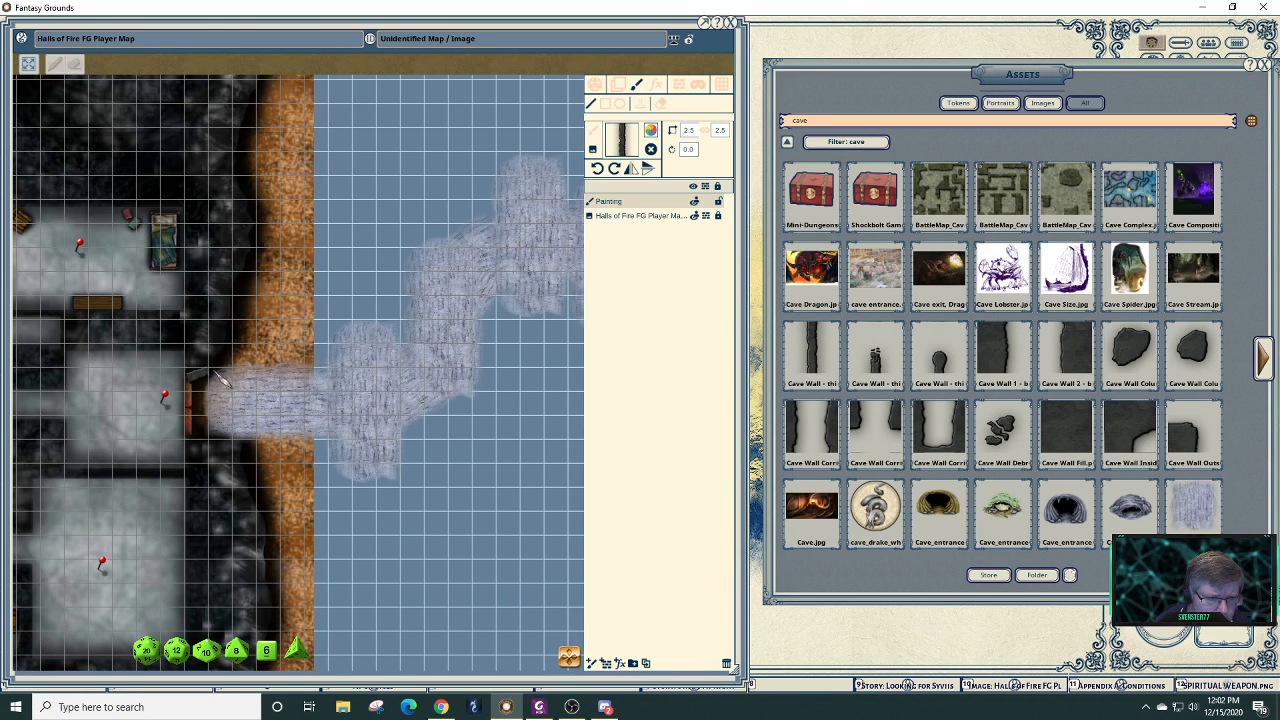
mouse_move(248, 377)
mouse_down()
mouse_move(407, 372)
mouse_move(433, 355)
mouse_up()
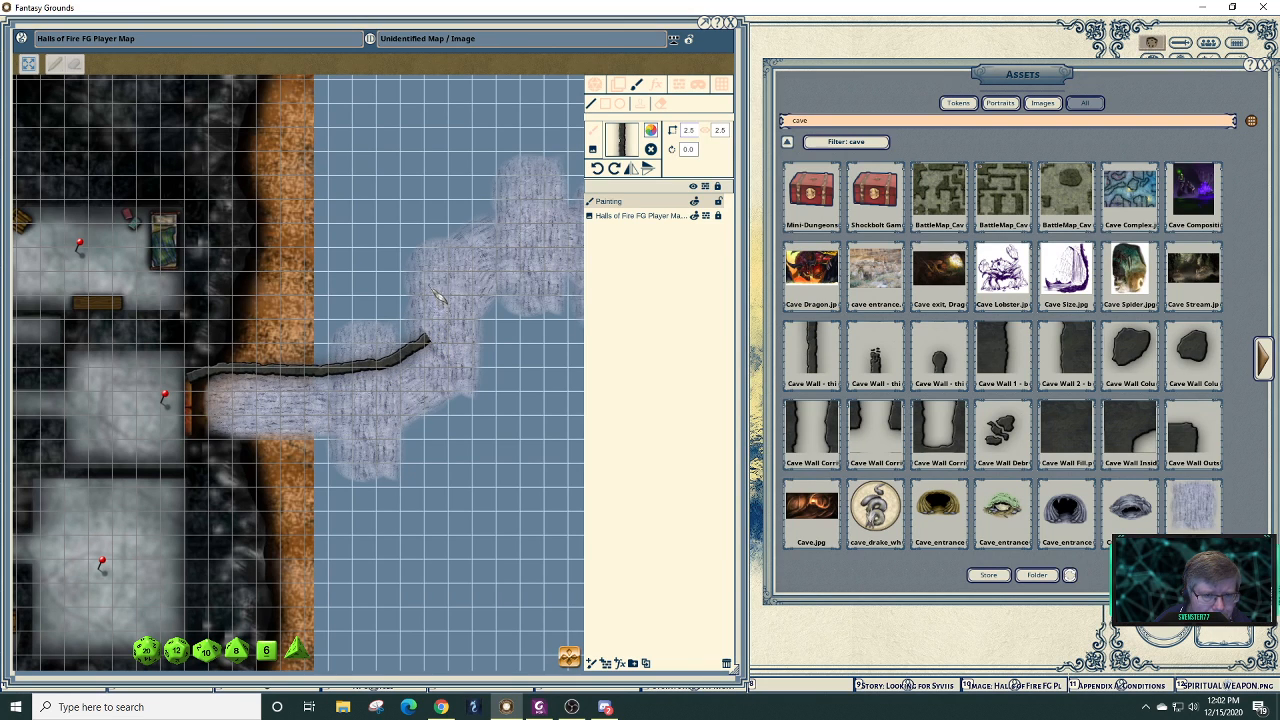
mouse_move(437, 296)
mouse_down()
mouse_move(432, 268)
mouse_move(450, 238)
mouse_move(535, 210)
mouse_move(594, 222)
mouse_up()
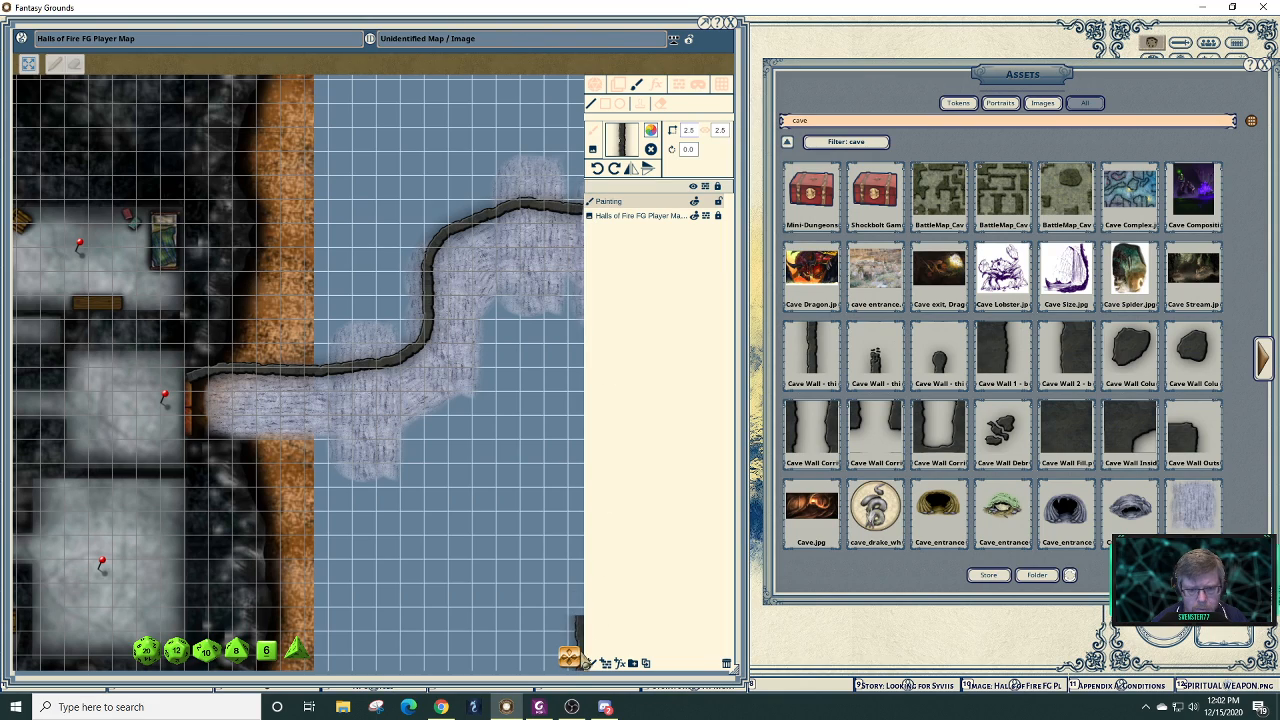
- Continue the outer cave wall across the top of the arch and around the tunnel's eastern bend
drag(610, 668, 610, 664)
scroll(340, 245, up, 10)
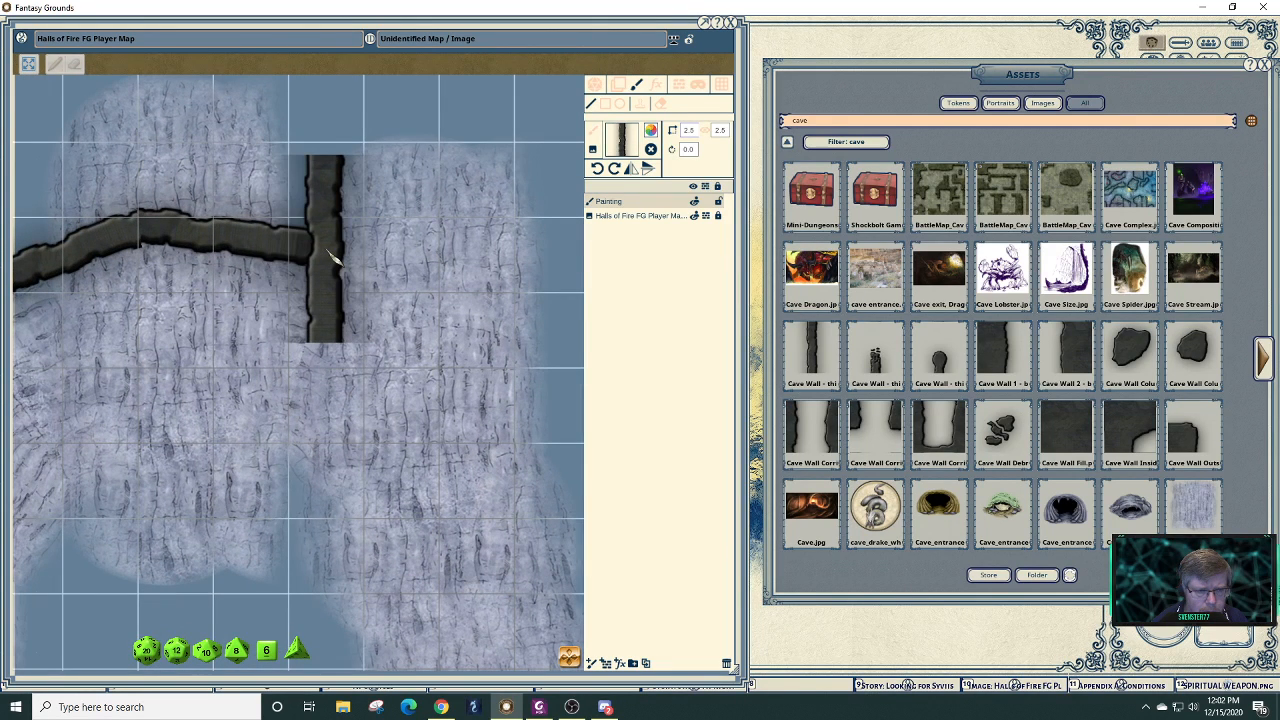
mouse_move(335, 258)
mouse_down()
mouse_move(432, 270)
mouse_move(527, 320)
mouse_up()
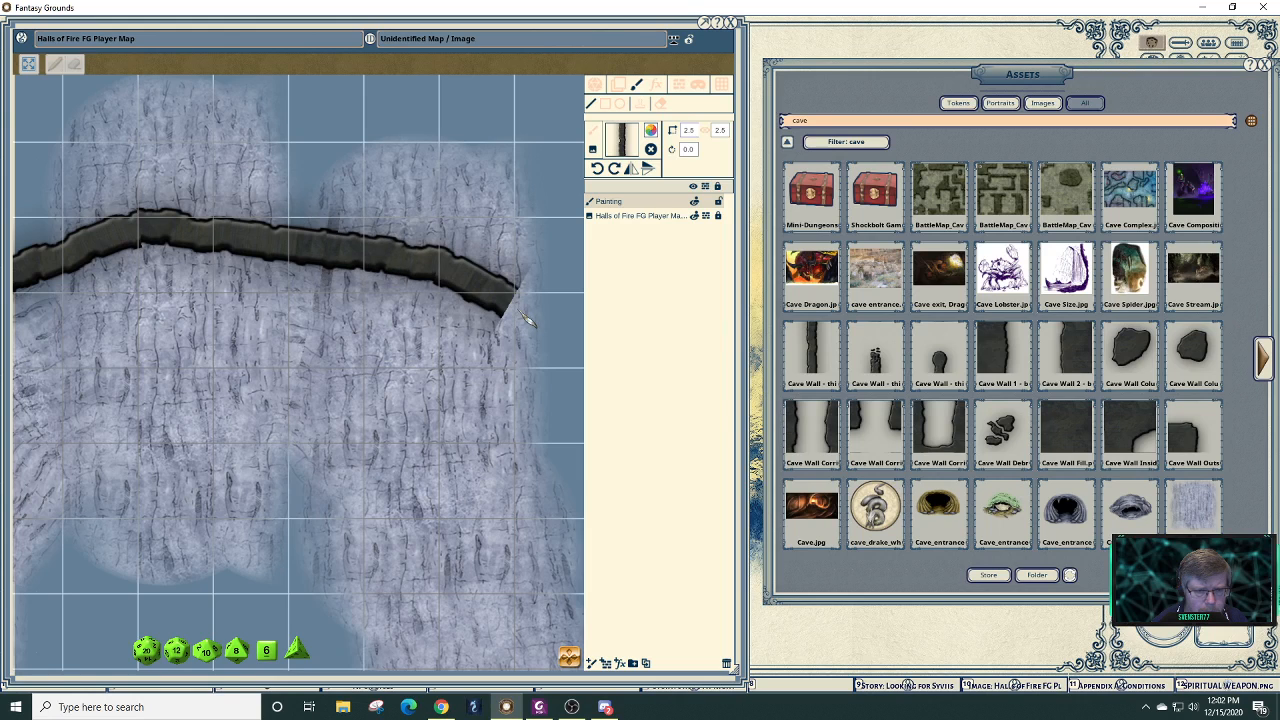
mouse_move(543, 422)
mouse_down()
mouse_move(540, 500)
mouse_move(568, 608)
mouse_up()
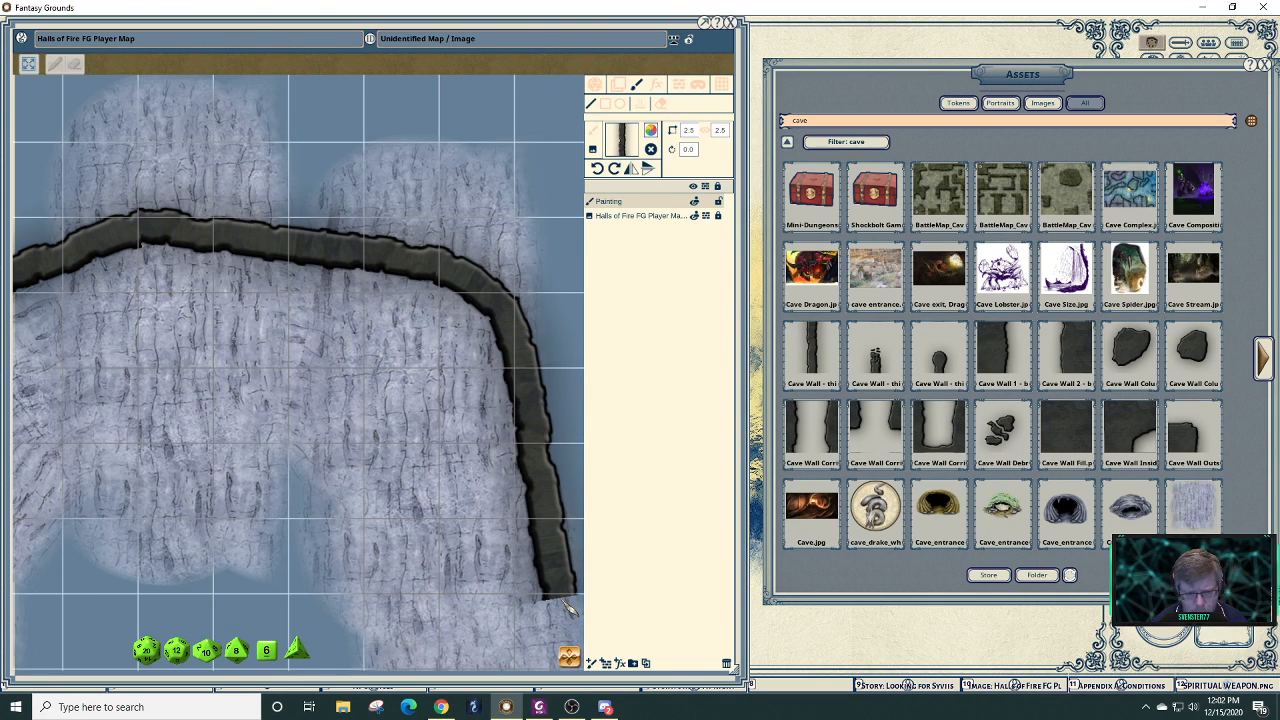
- Extend the outer cave wall straight down the tunnel's east side to just past the end of the floor
scroll(340, 455, down, 2)
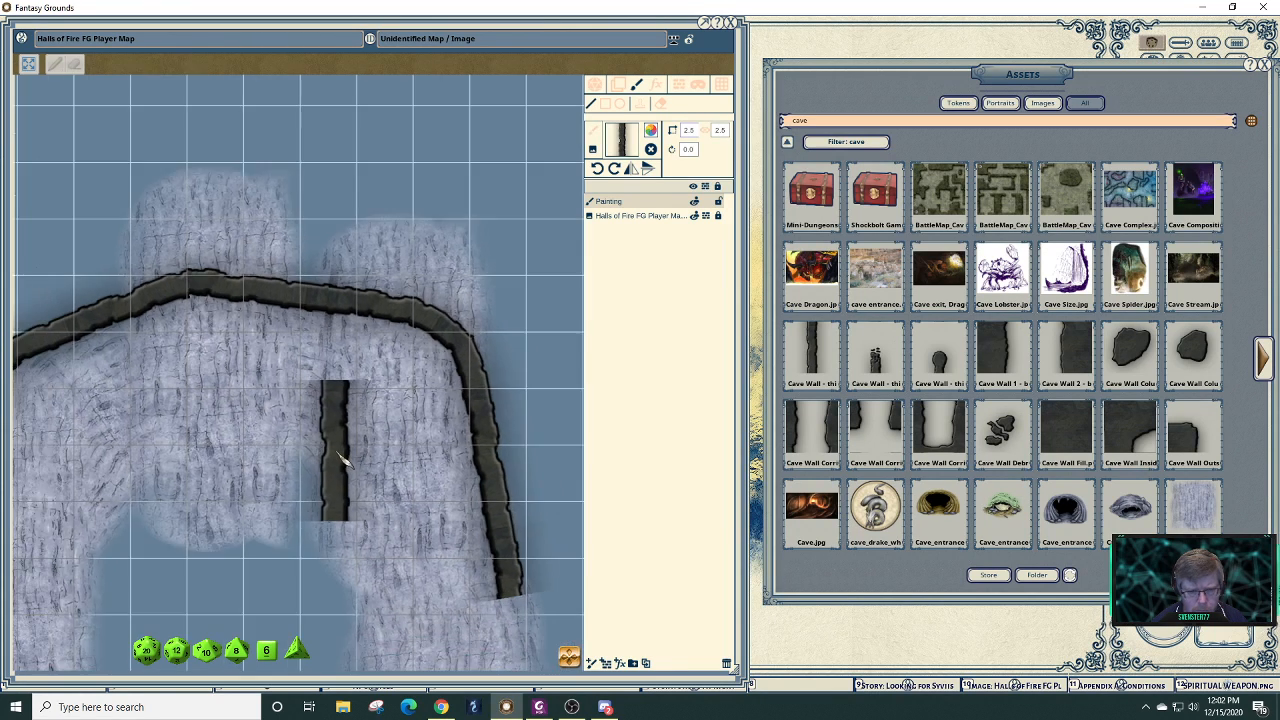
scroll(340, 455, down, 4)
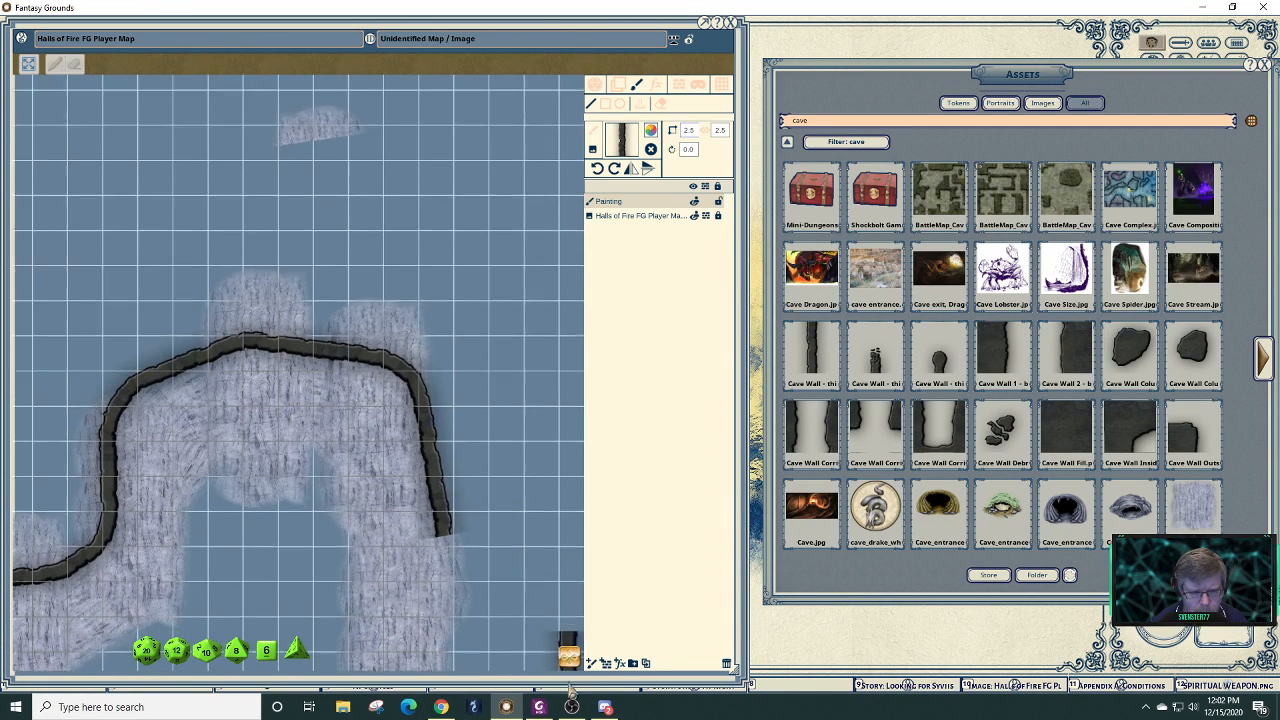
drag(571, 690, 571, 690)
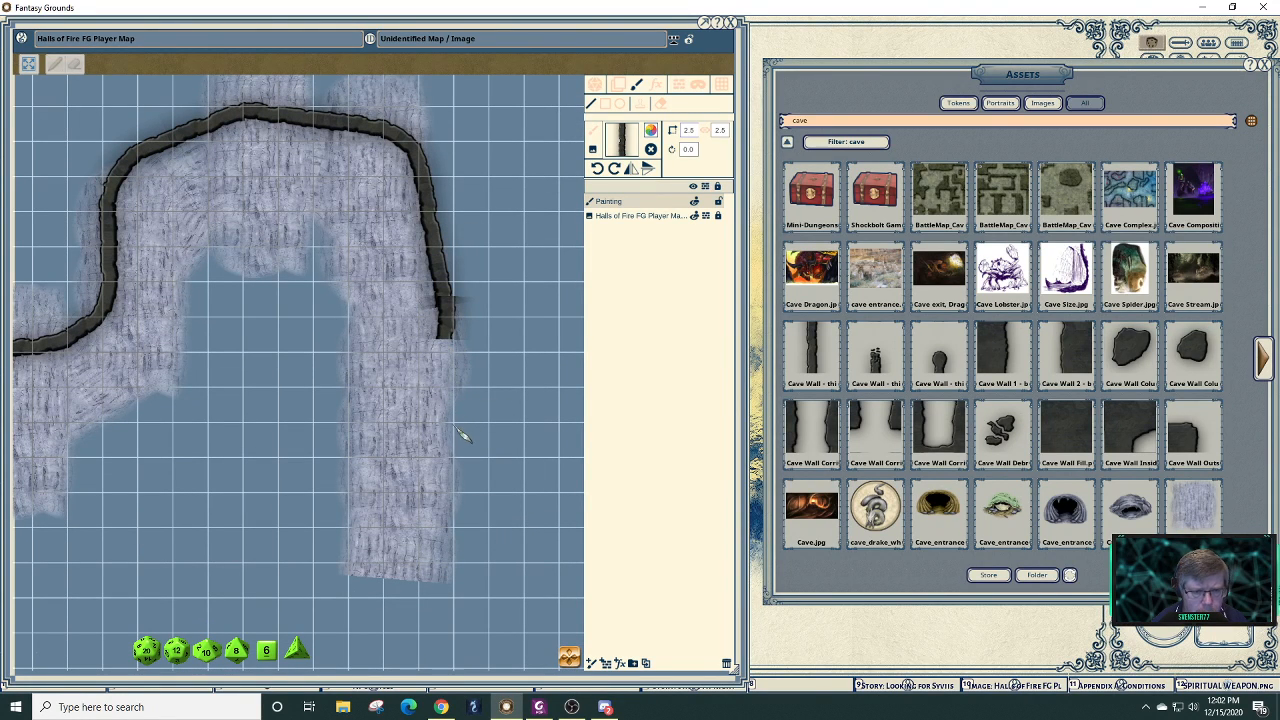
drag(455, 470, 456, 620)
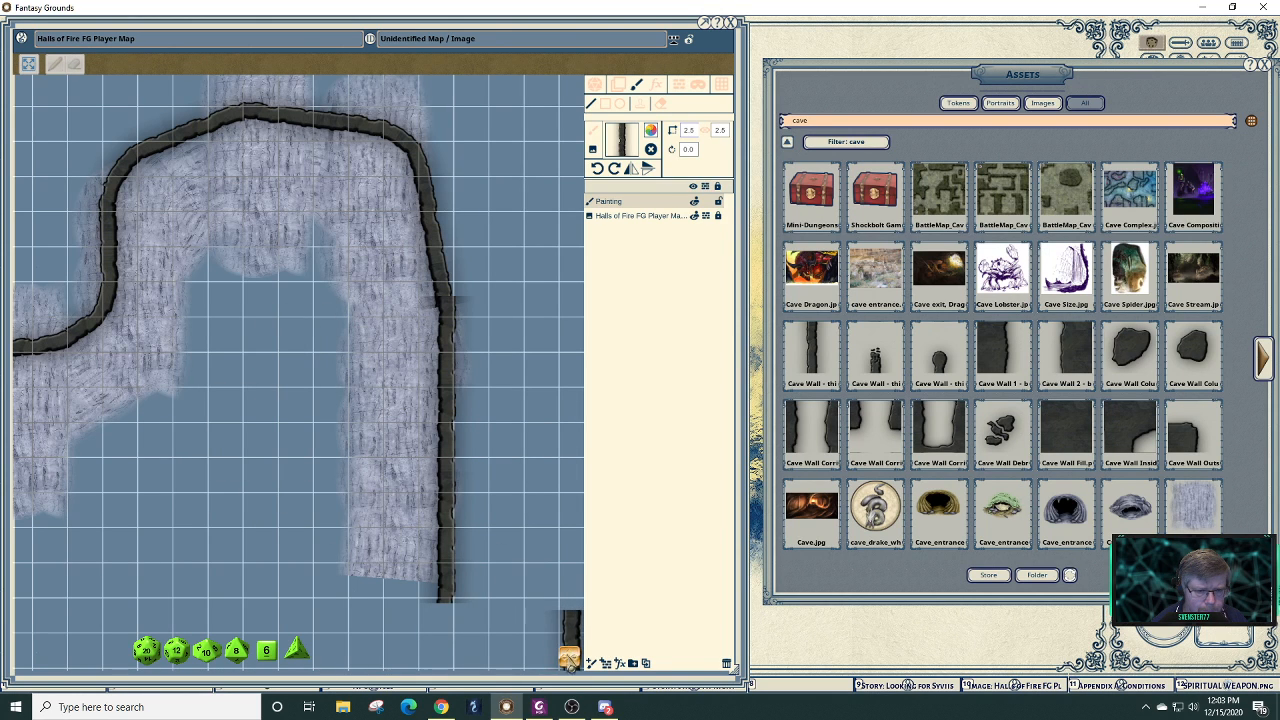
- Paint the inner cave wall from the south end of the tunnel floor up and around the inside of the arch
drag(571, 655, 560, 655)
drag(530, 647, 574, 645)
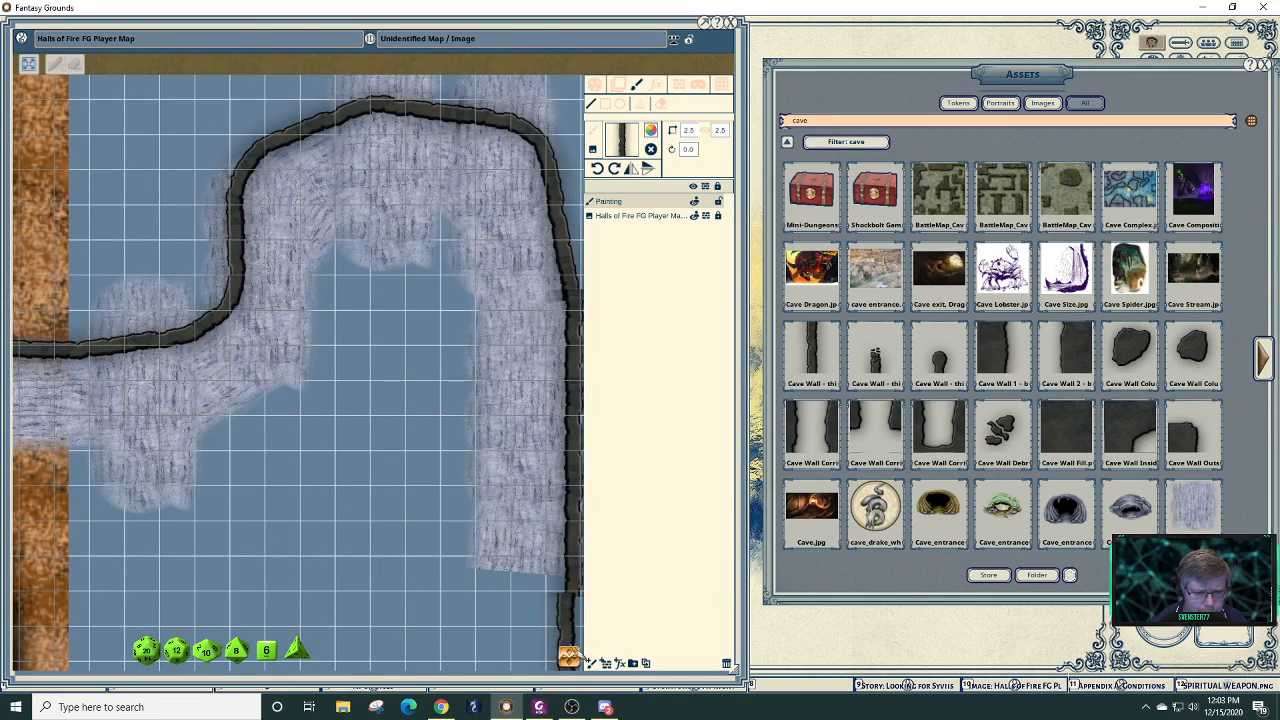
drag(556, 667, 556, 640)
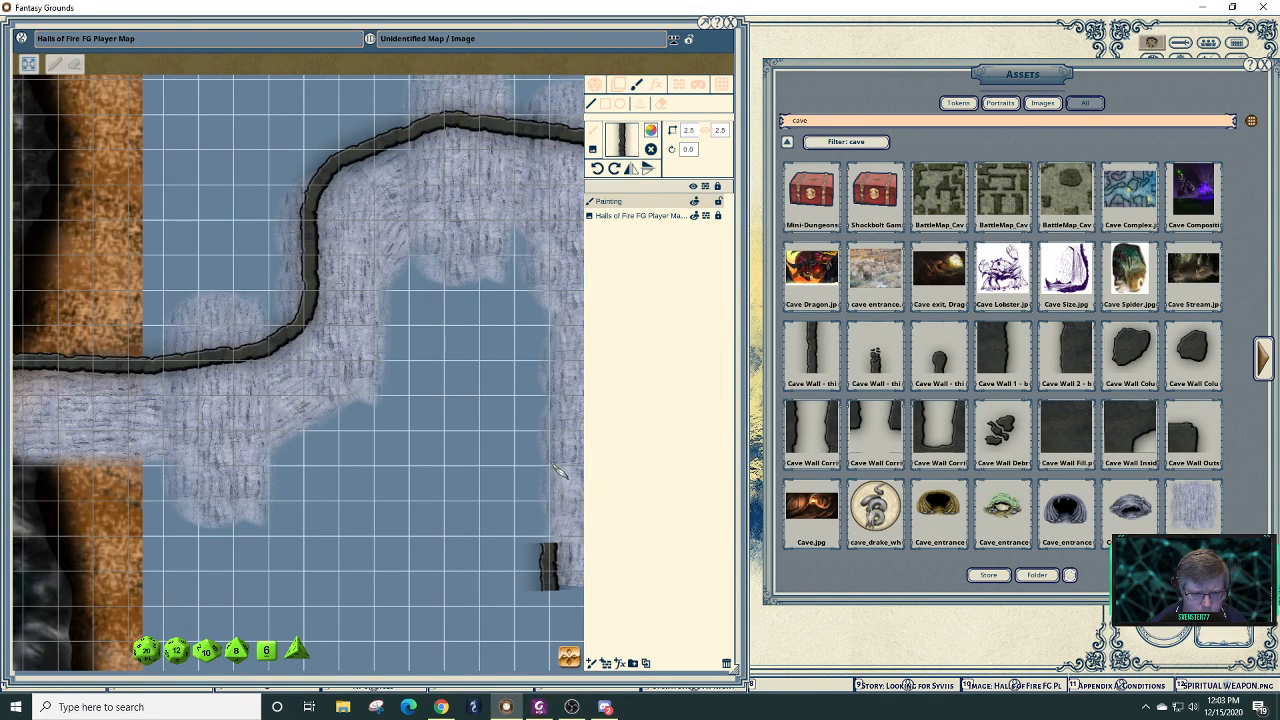
mouse_move(559, 472)
mouse_down()
mouse_move(557, 251)
mouse_move(470, 215)
mouse_move(425, 216)
mouse_move(392, 253)
mouse_move(381, 318)
mouse_up()
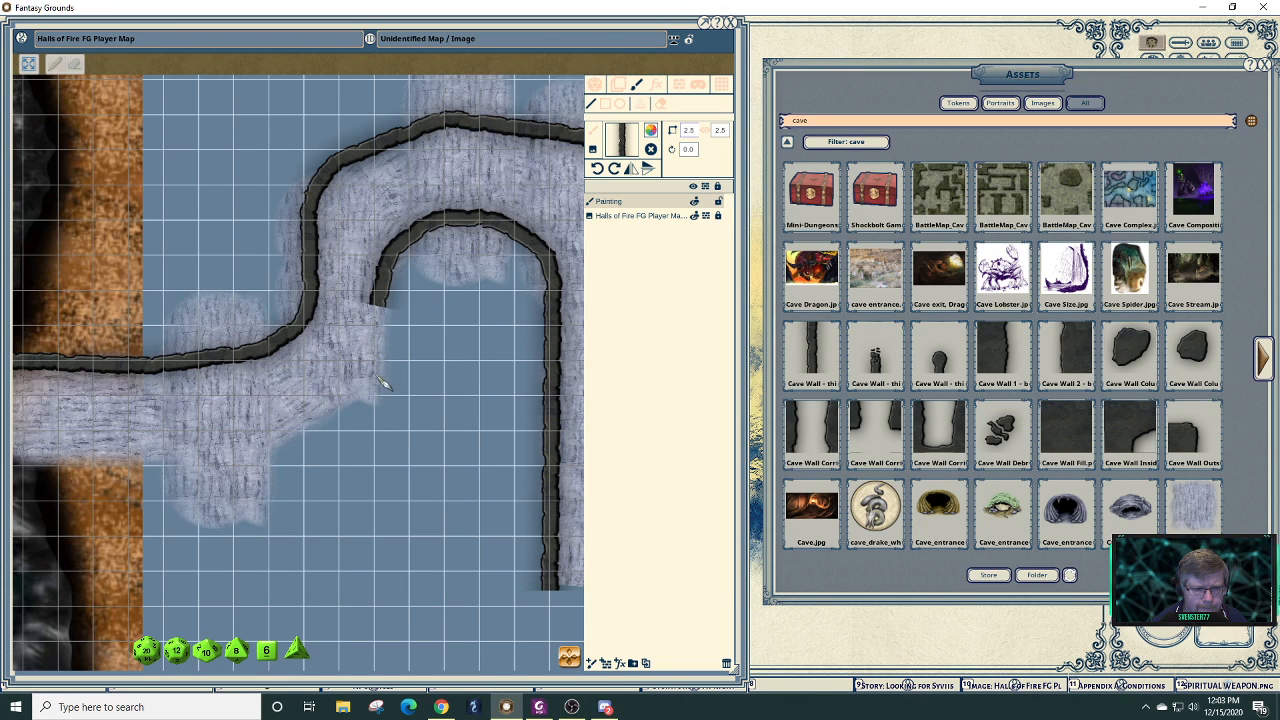
- Continue the inner cave wall down around the western bend and along the tunnel's south edge to the room's door
mouse_move(383, 385)
mouse_down()
mouse_move(333, 425)
mouse_move(172, 475)
mouse_up()
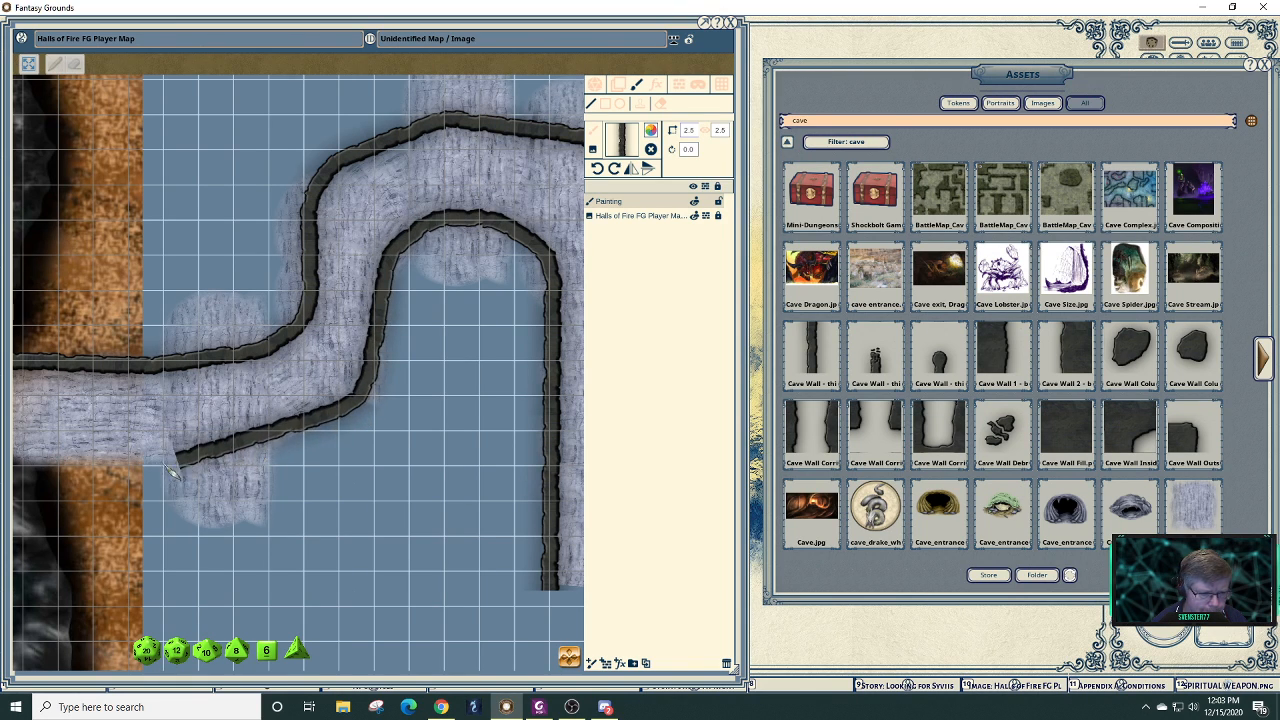
drag(88, 472, 20, 466)
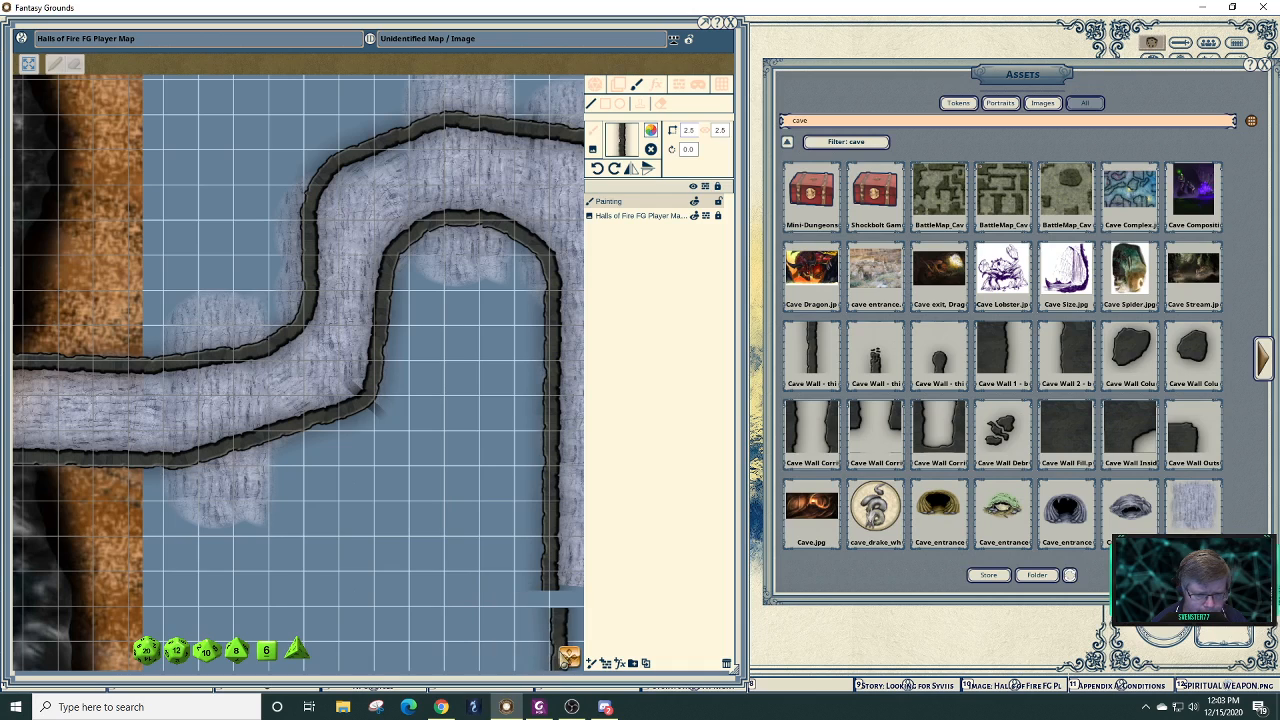
drag(570, 657, 537, 660)
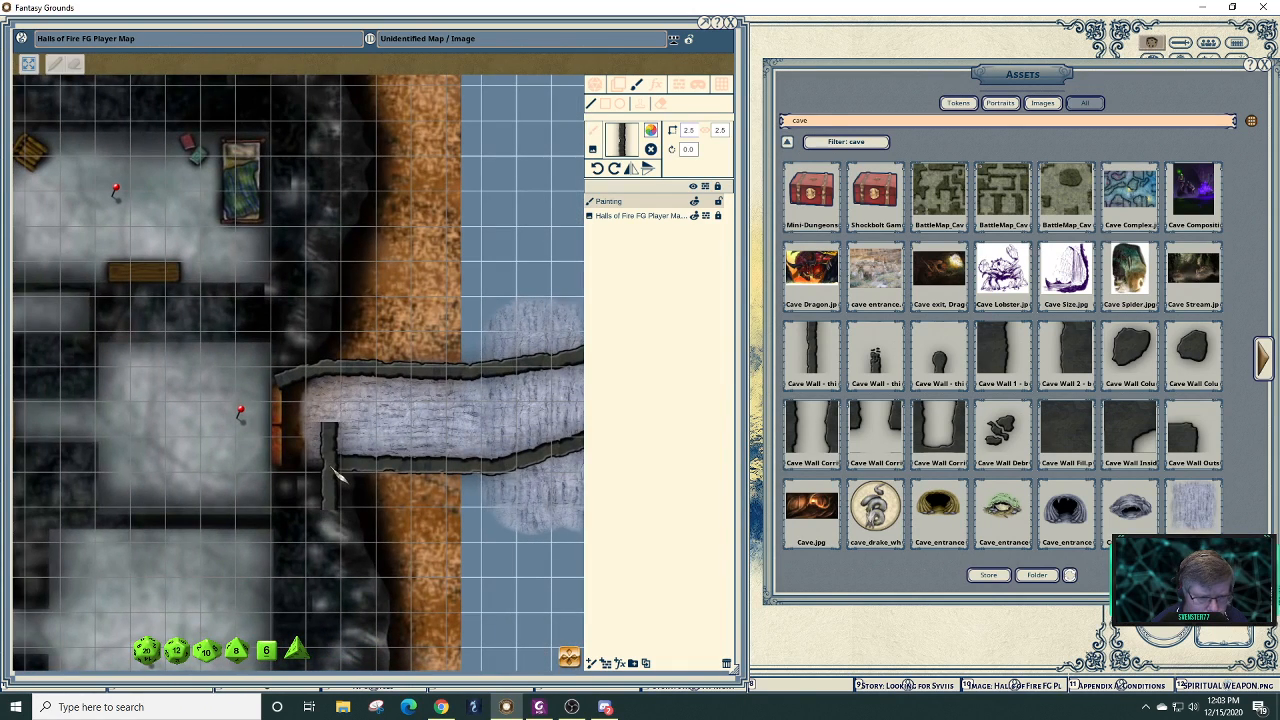
drag(331, 466, 281, 472)
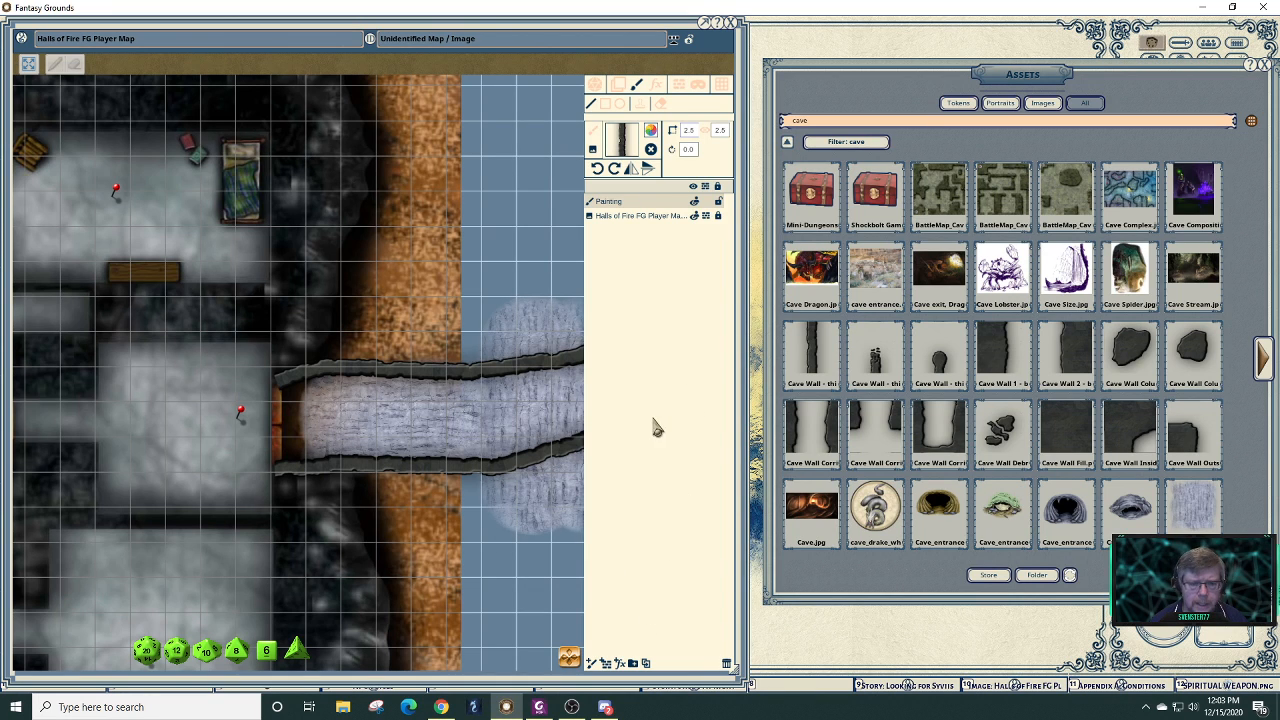
- Switch to line-of-sight editing with the freeform wall tool and try starting a wall at the tunnel mouth near the door
drag(572, 662, 637, 655)
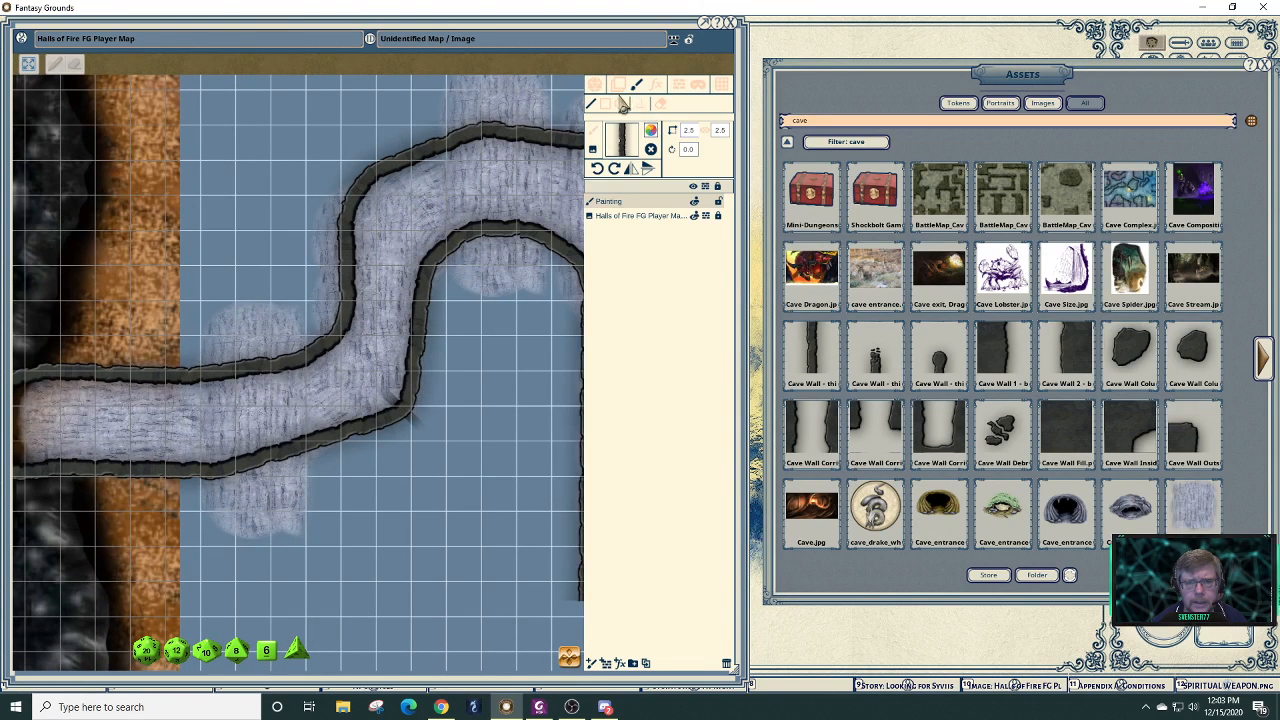
click(679, 85)
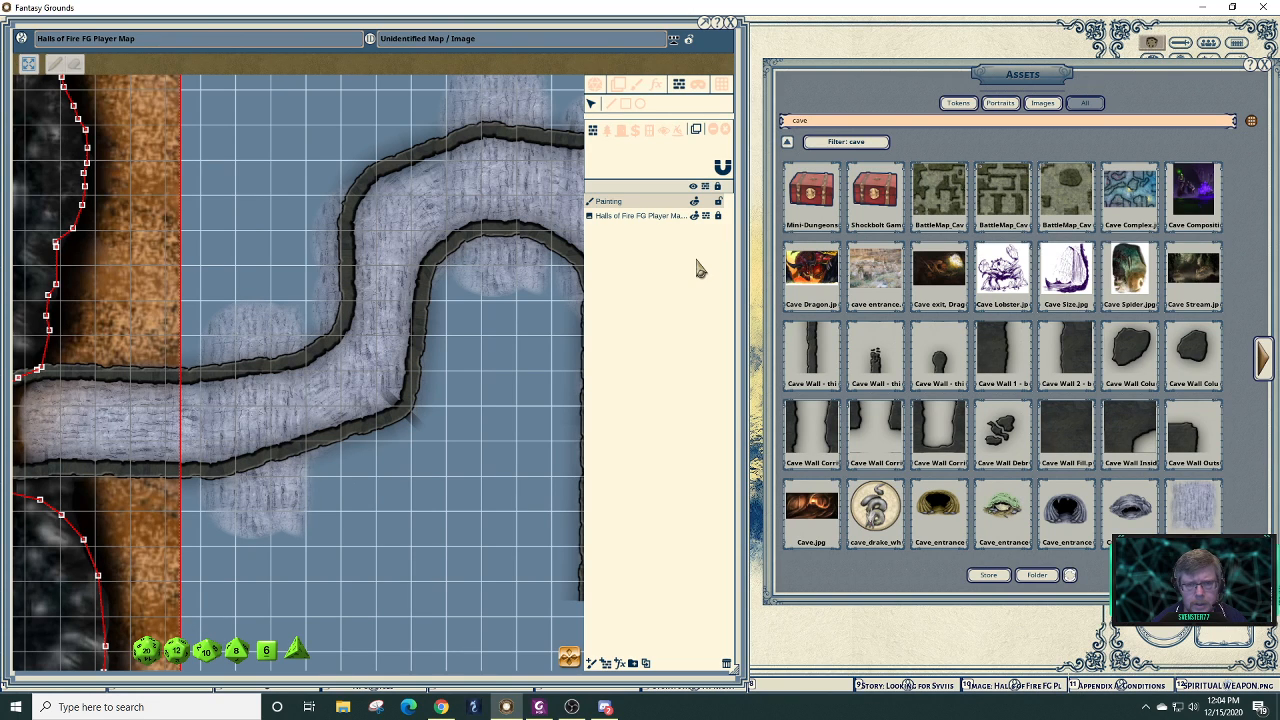
click(612, 106)
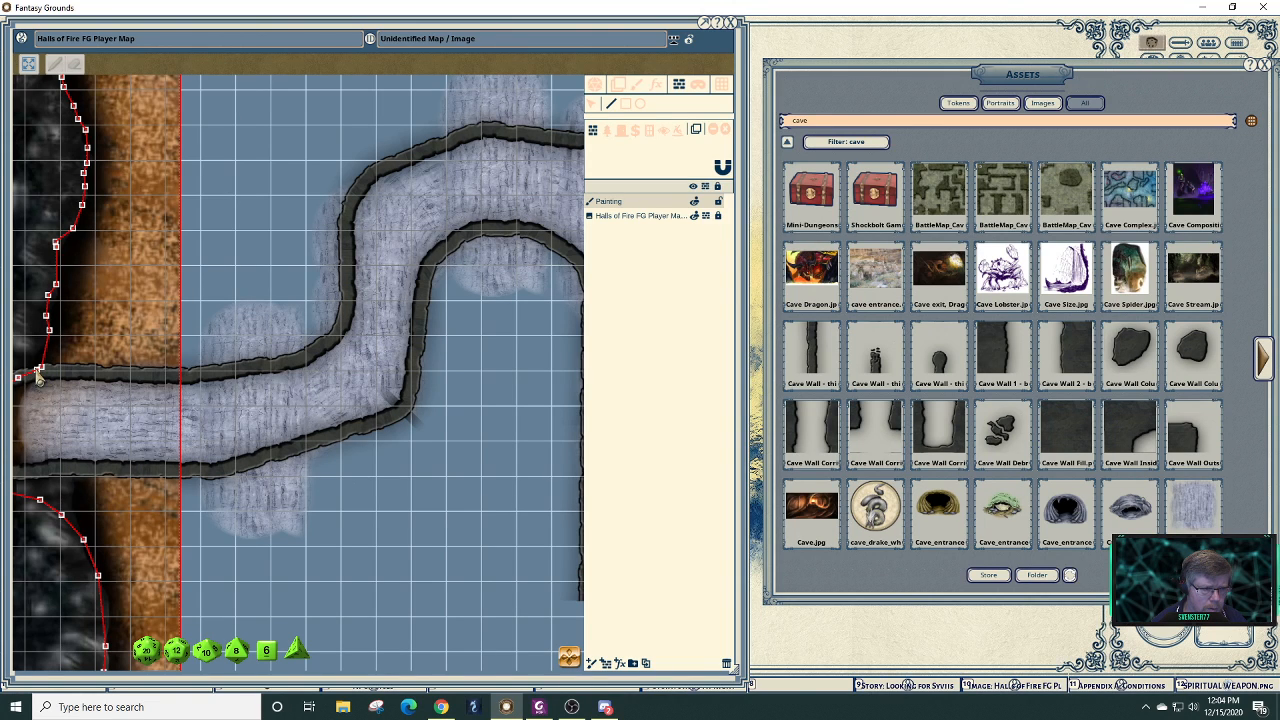
scroll(314, 560, down, 2)
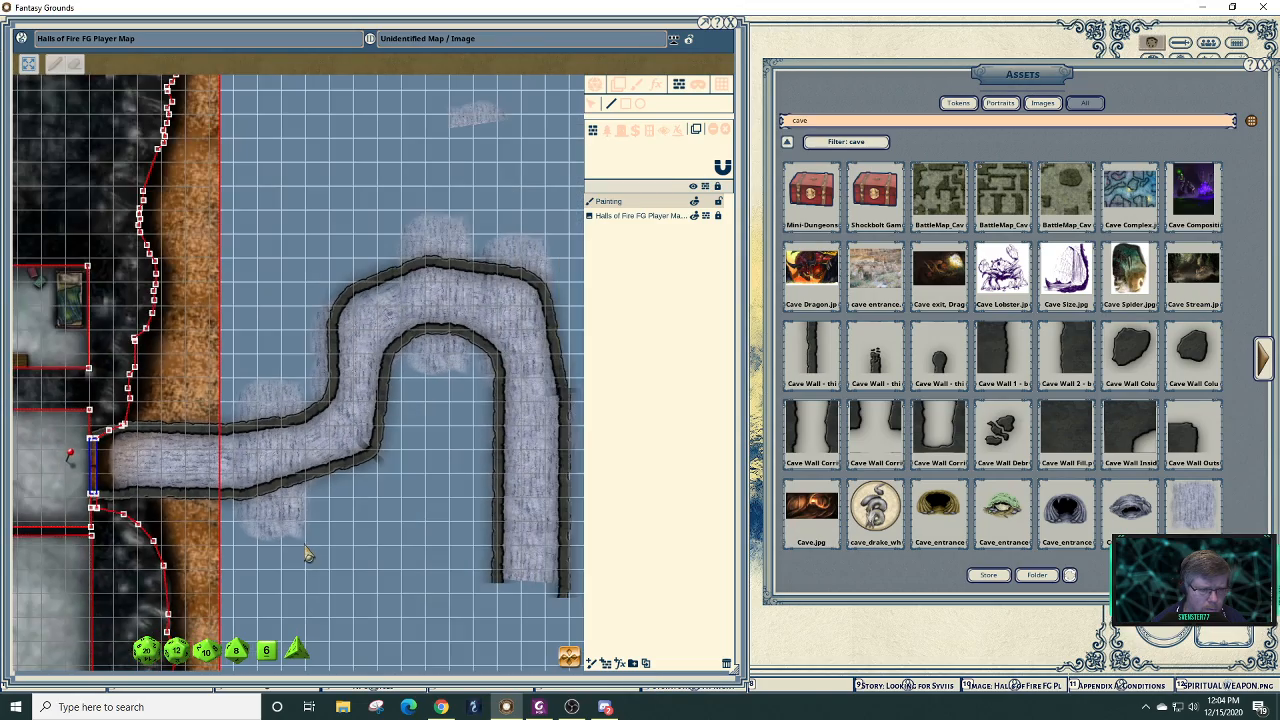
mouse_move(568, 656)
mouse_down()
mouse_move(506, 650)
mouse_move(540, 610)
mouse_move(568, 660)
mouse_move(568, 706)
mouse_move(566, 642)
mouse_up()
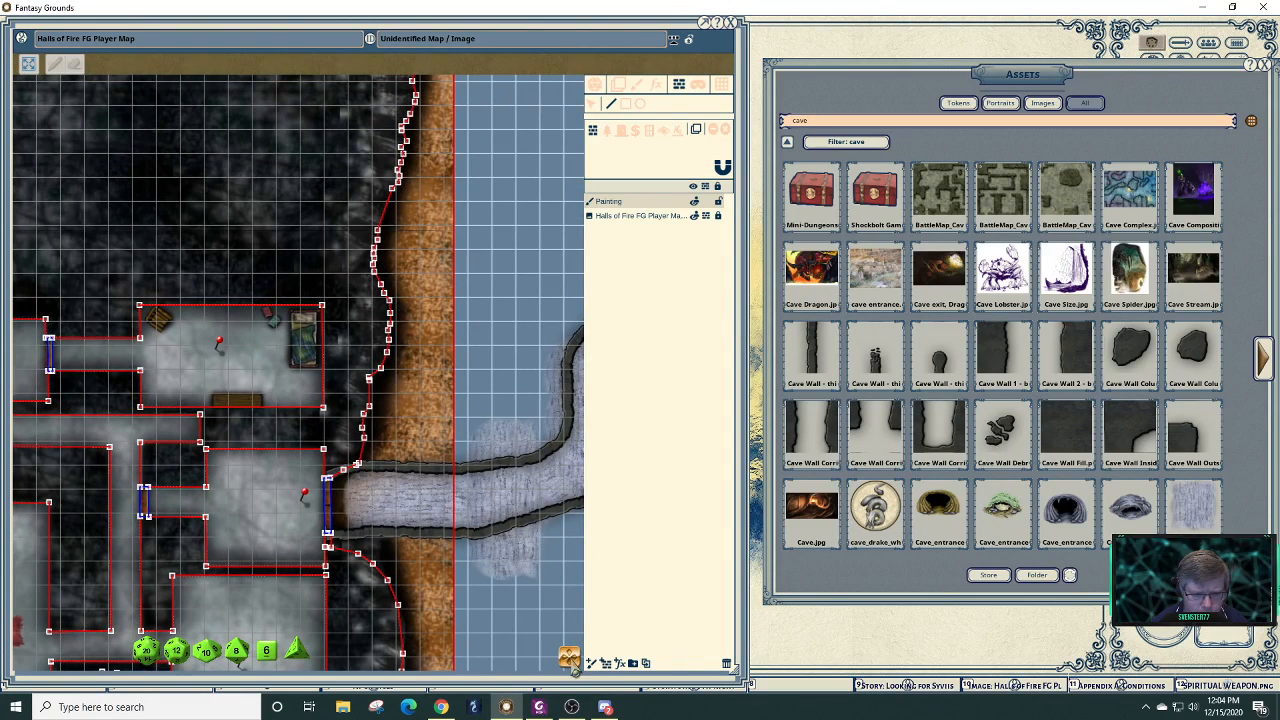
drag(570, 660, 600, 664)
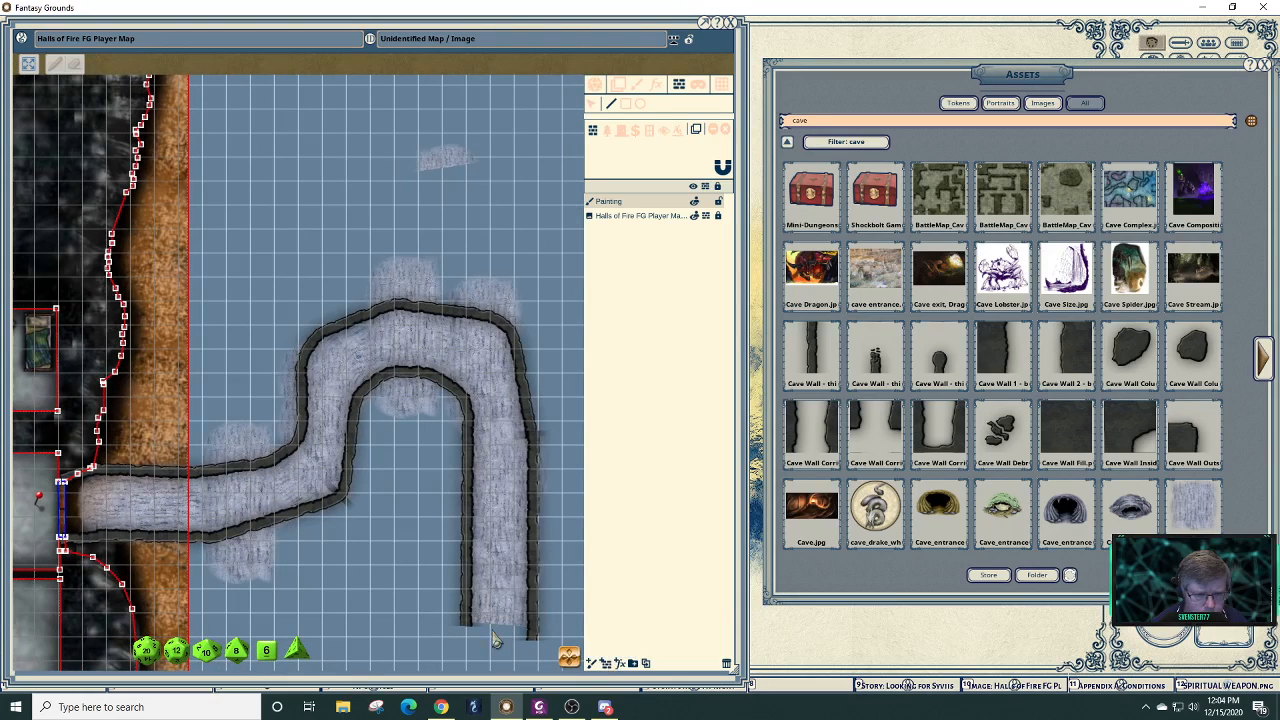
click(93, 469)
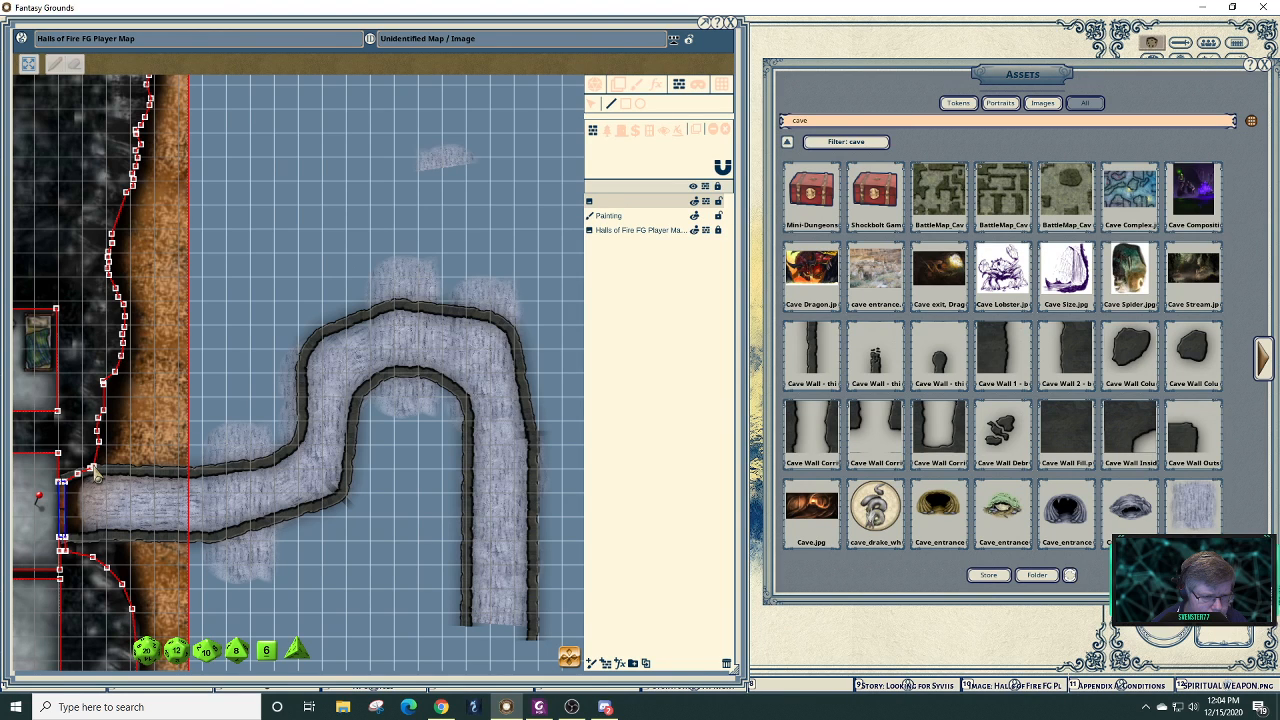
key(Right)
key(Right)
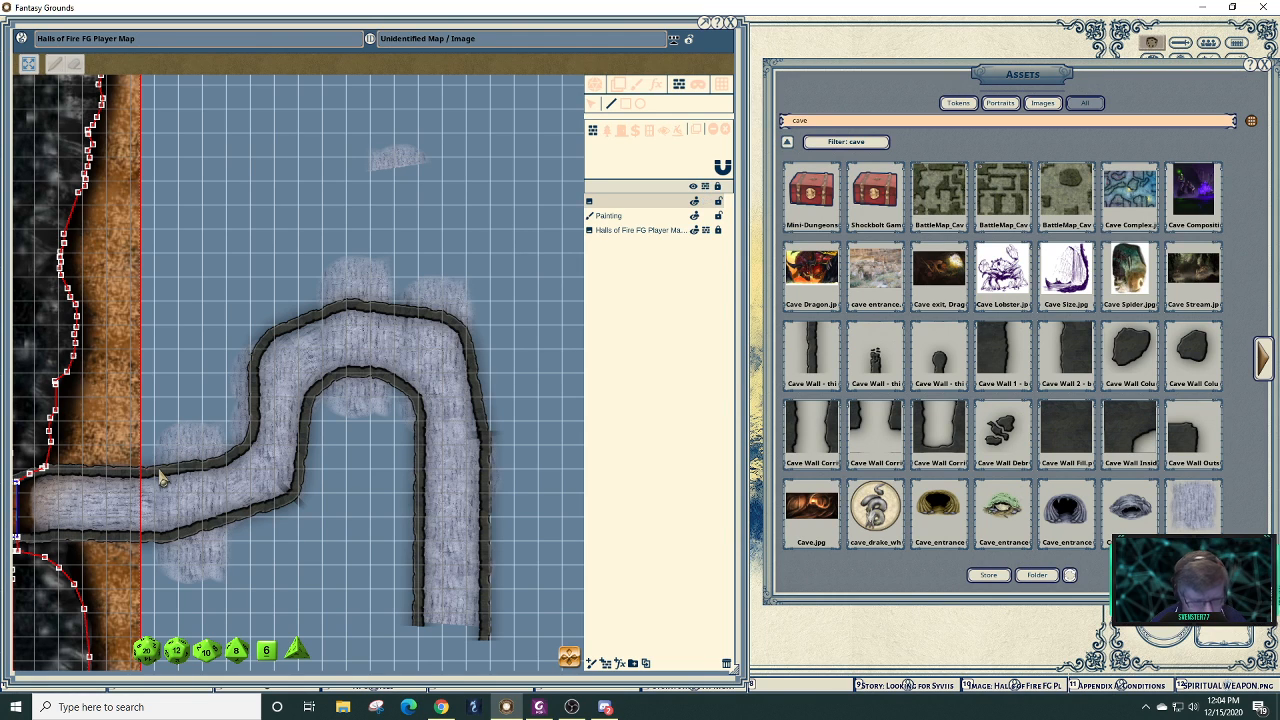
- Add a new paint layer and name it "Entrance wall"
click(593, 672)
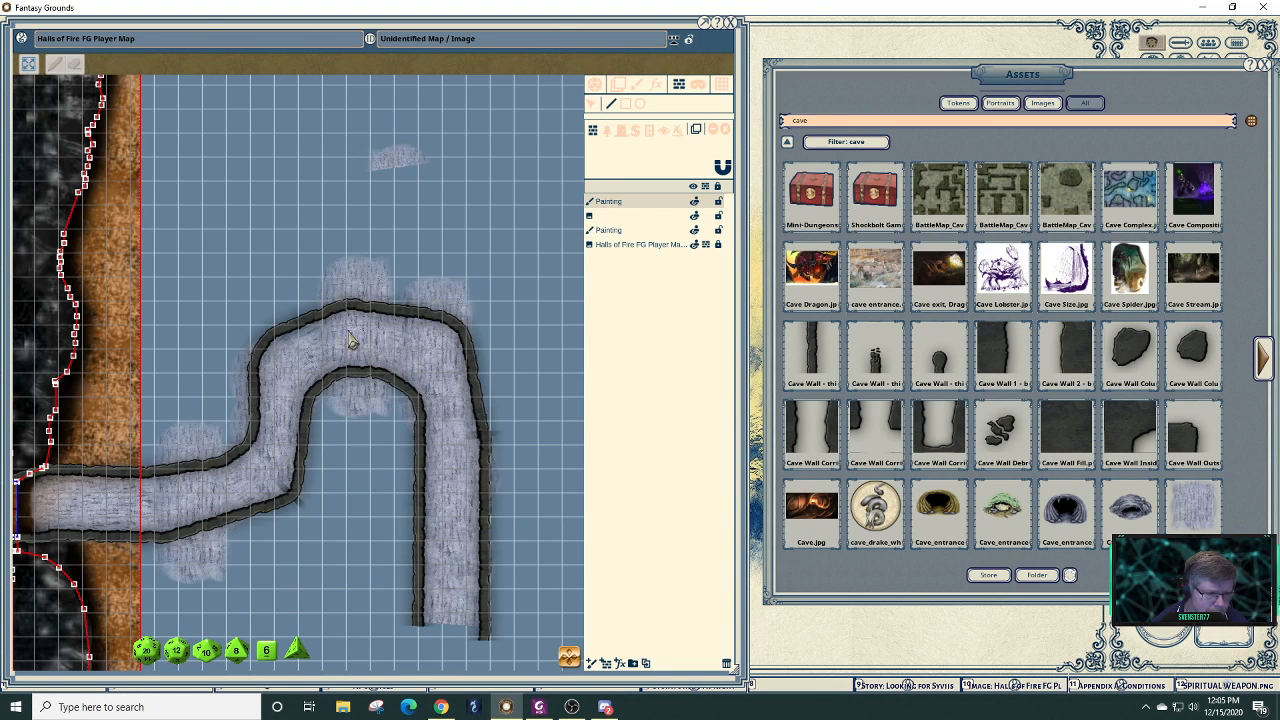
double_click(616, 206)
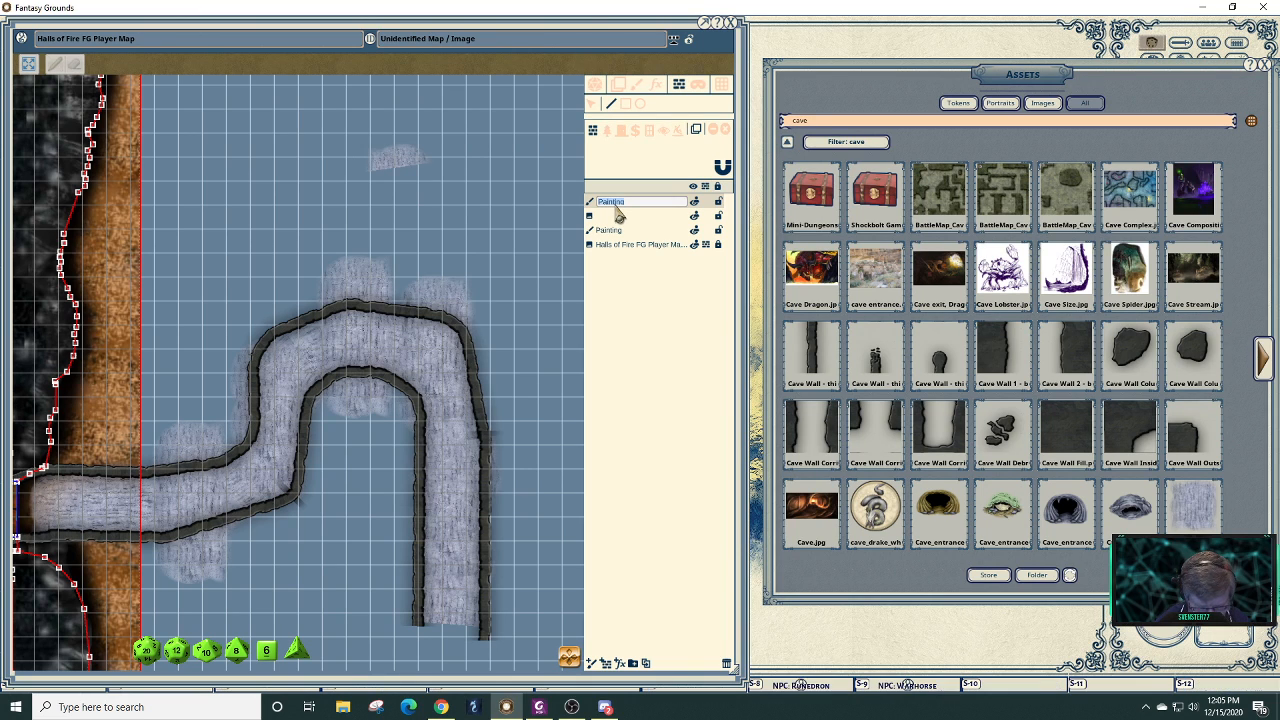
text(Wa)
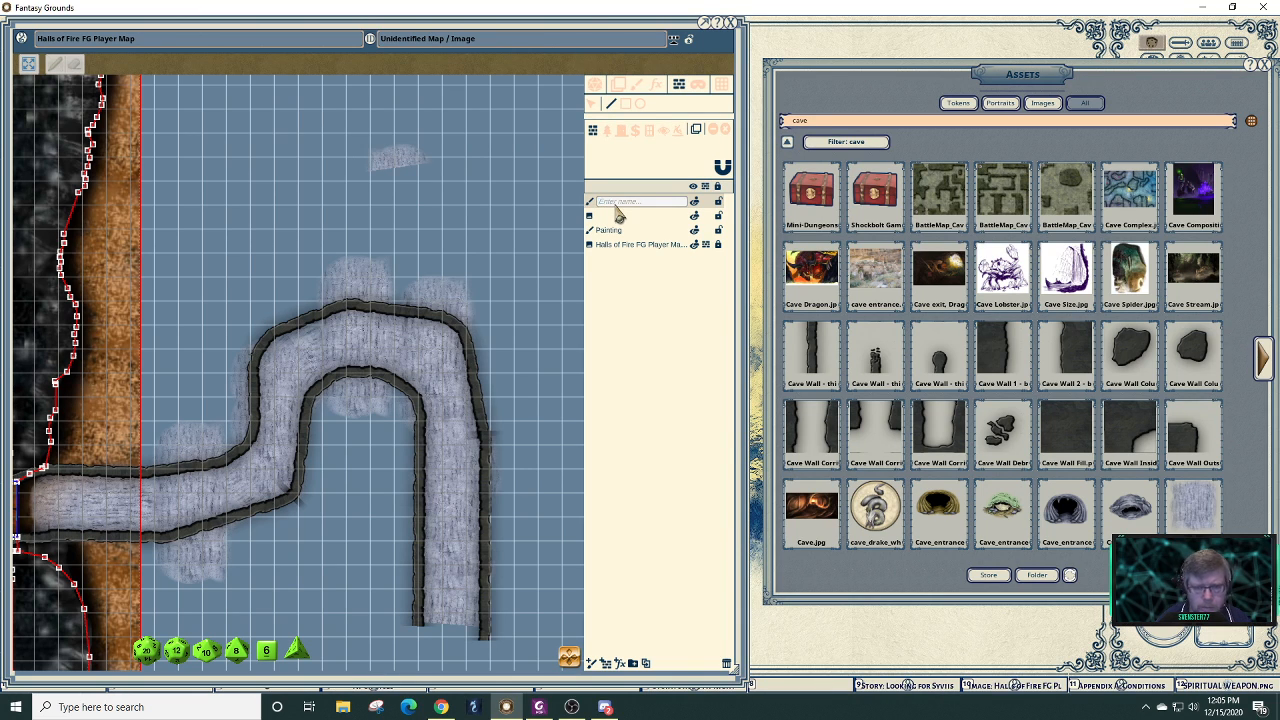
key(shift)
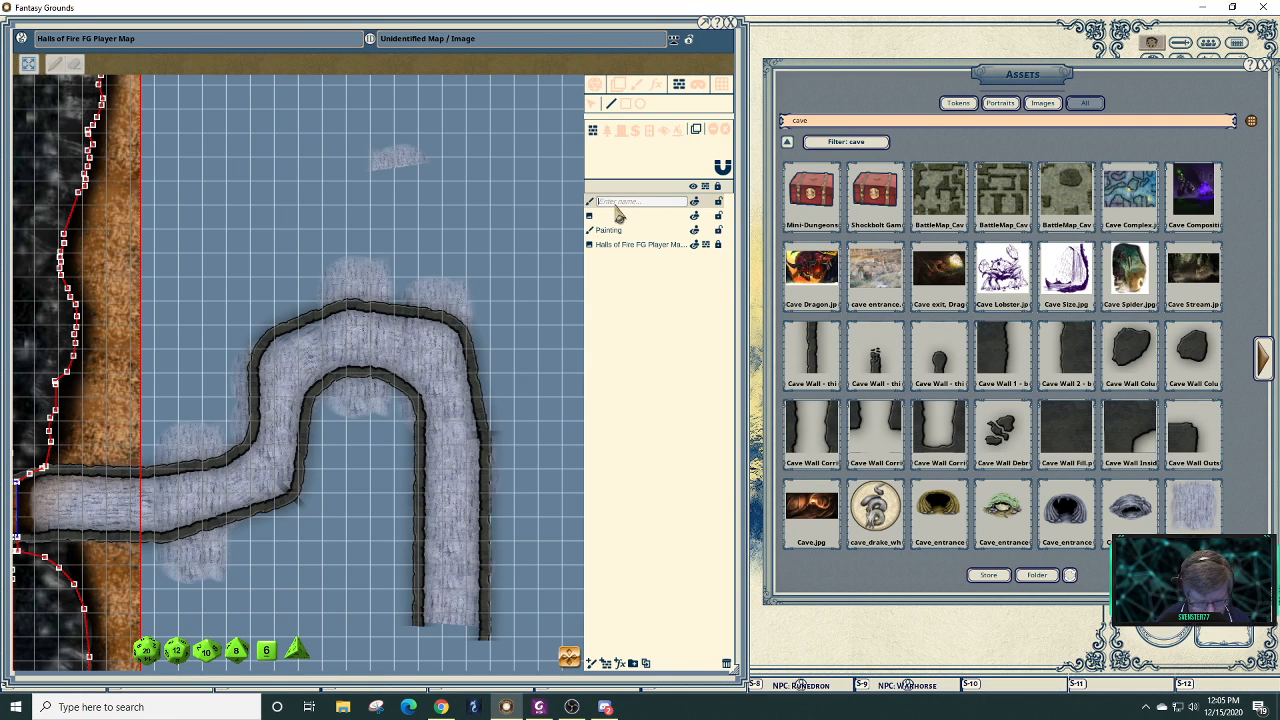
key(BackSpace)
text(Entrance wall)
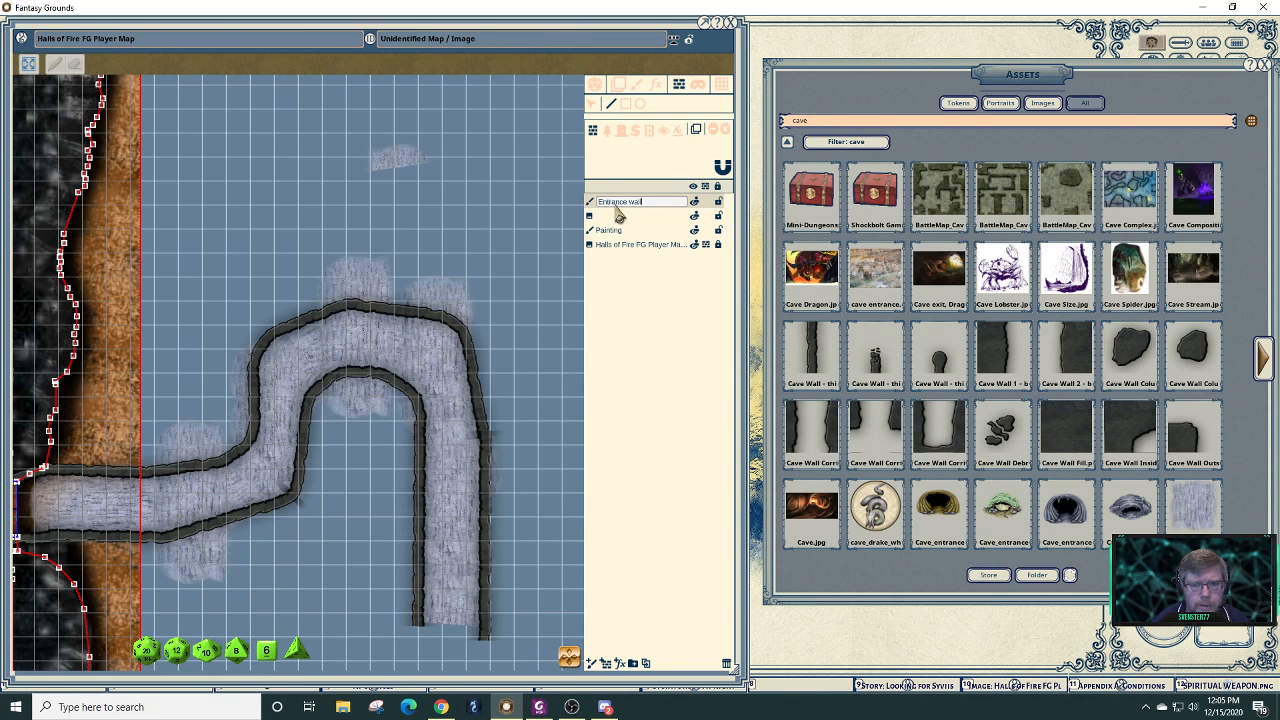
click(611, 215)
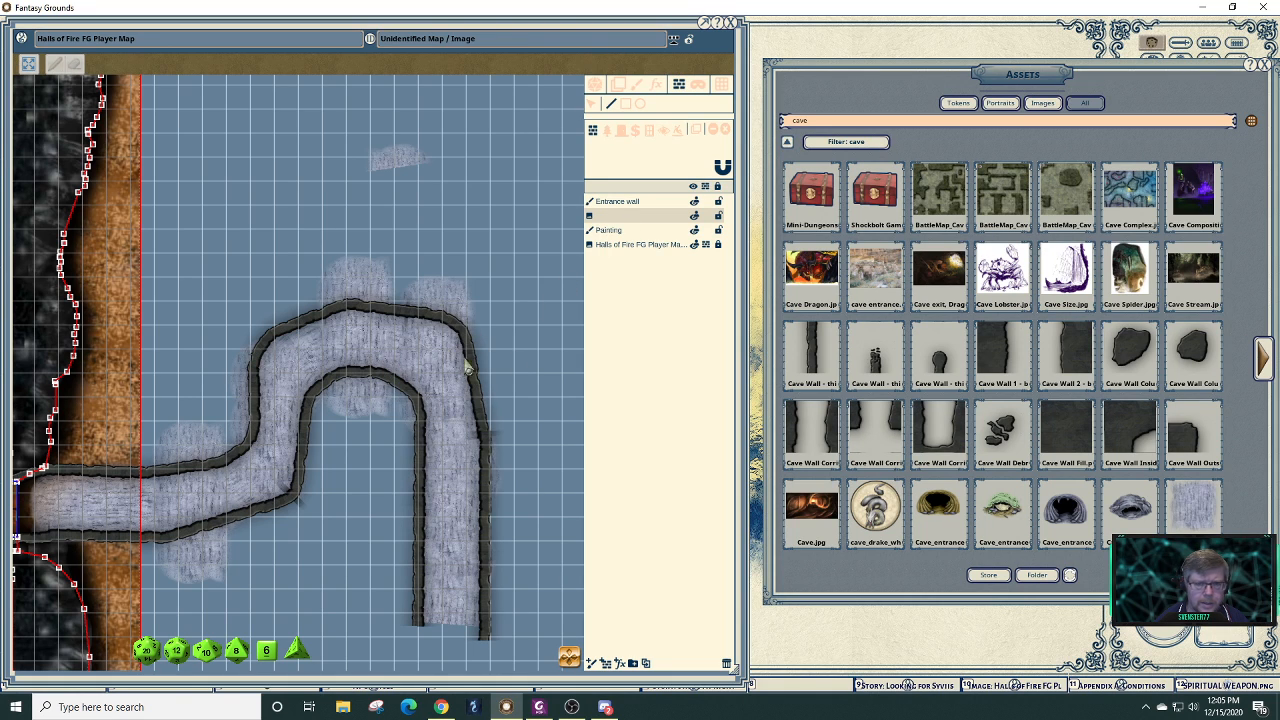
- With the Entrance wall layer selected, trace a line-of-sight wall from the door along the tunnel's north wall to the first bend
click(604, 232)
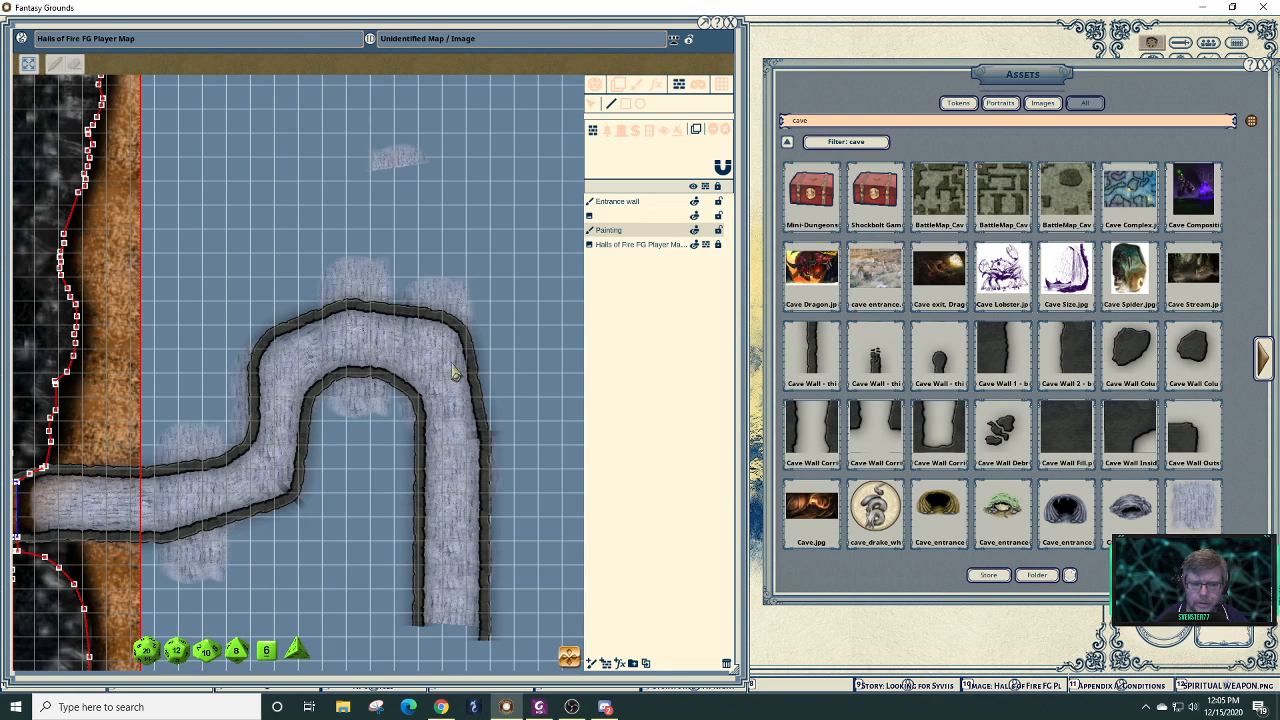
click(619, 205)
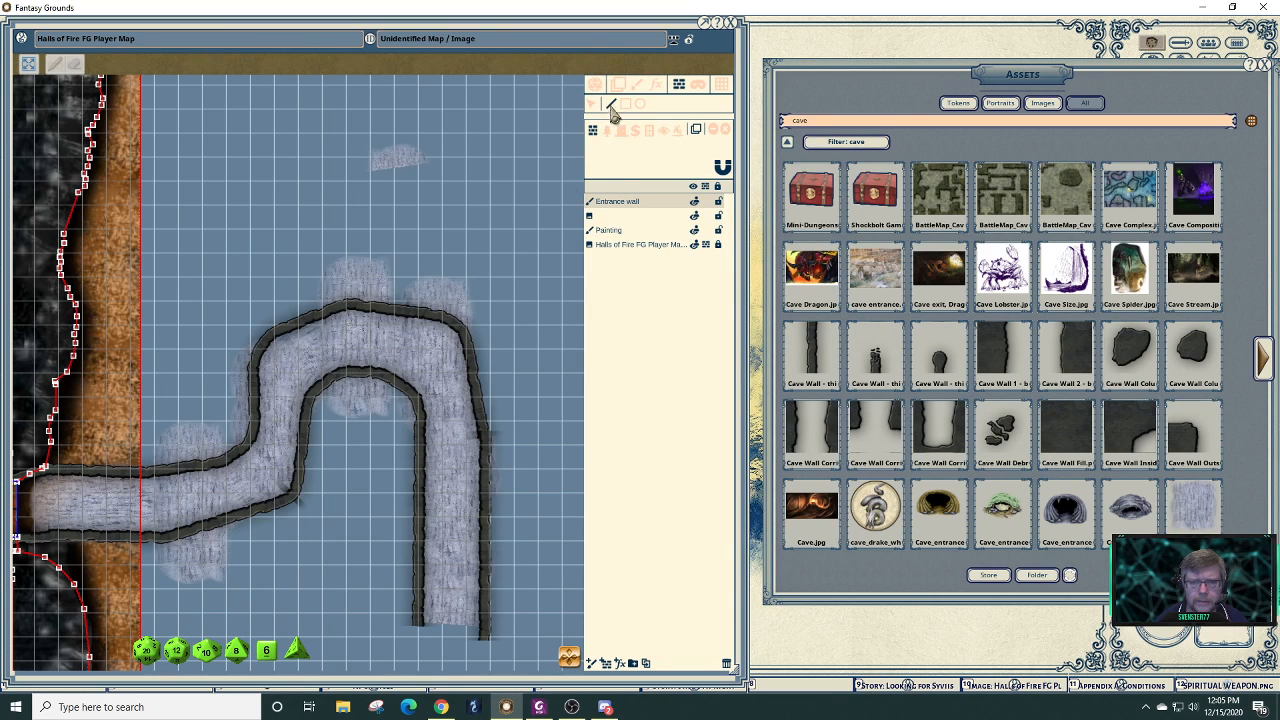
click(50, 478)
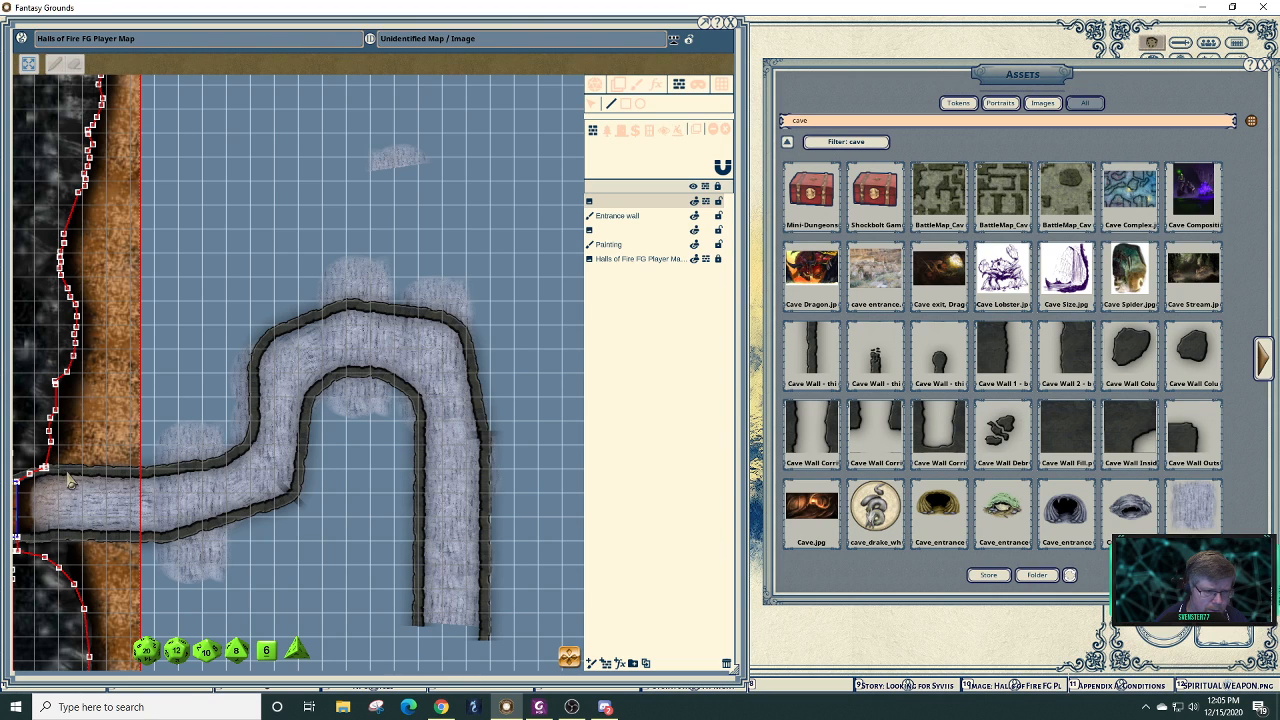
click(176, 470)
click(205, 466)
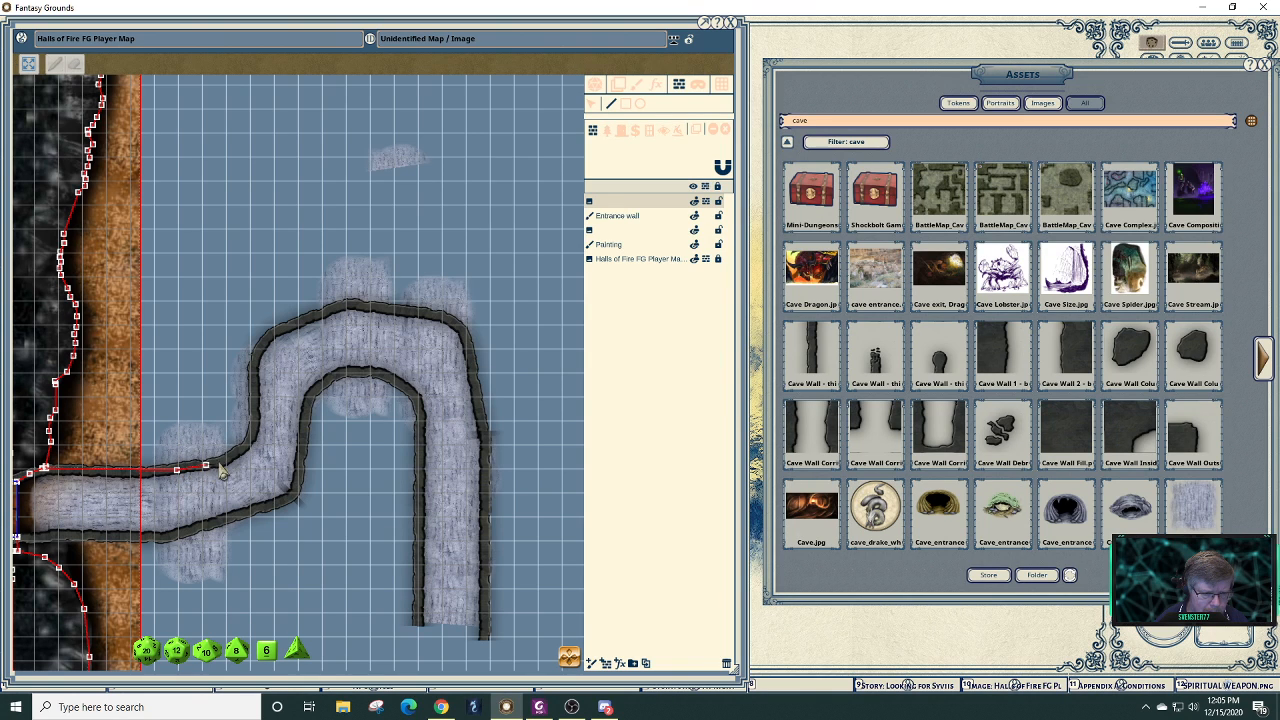
click(237, 453)
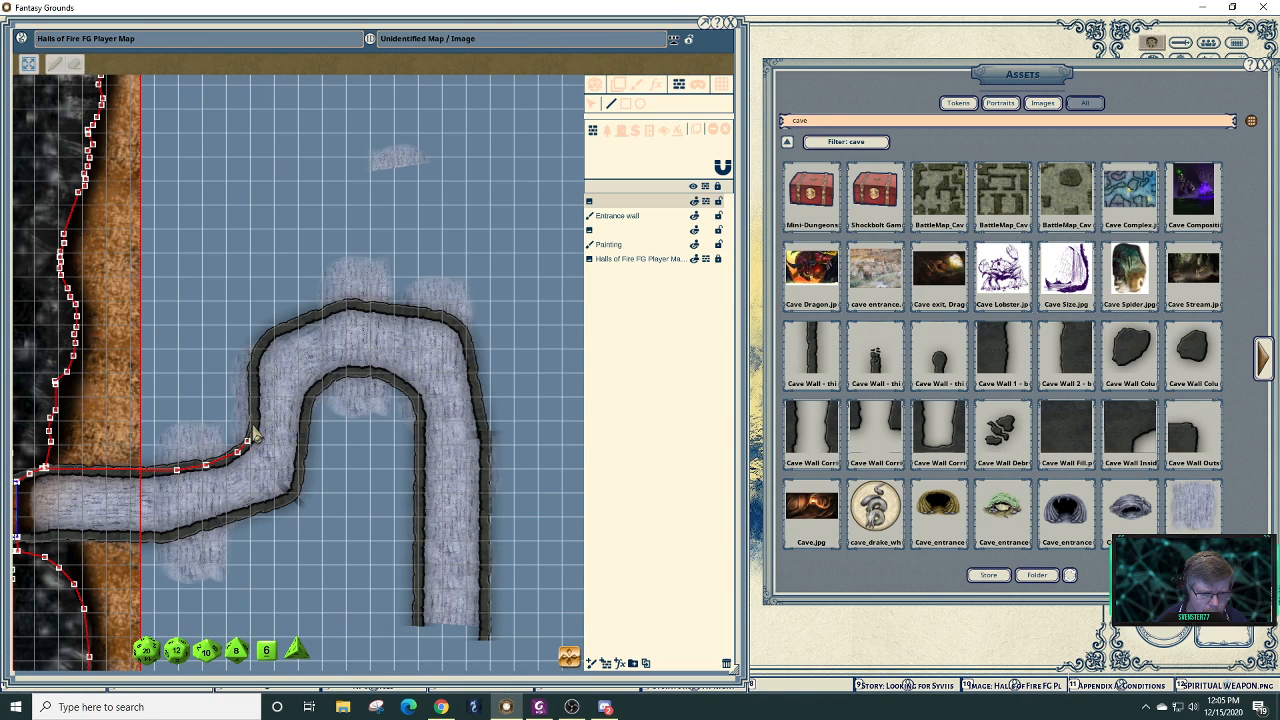
- Extend the line-of-sight wall up the tunnel's west side and around the corner to the top of the arch
click(252, 374)
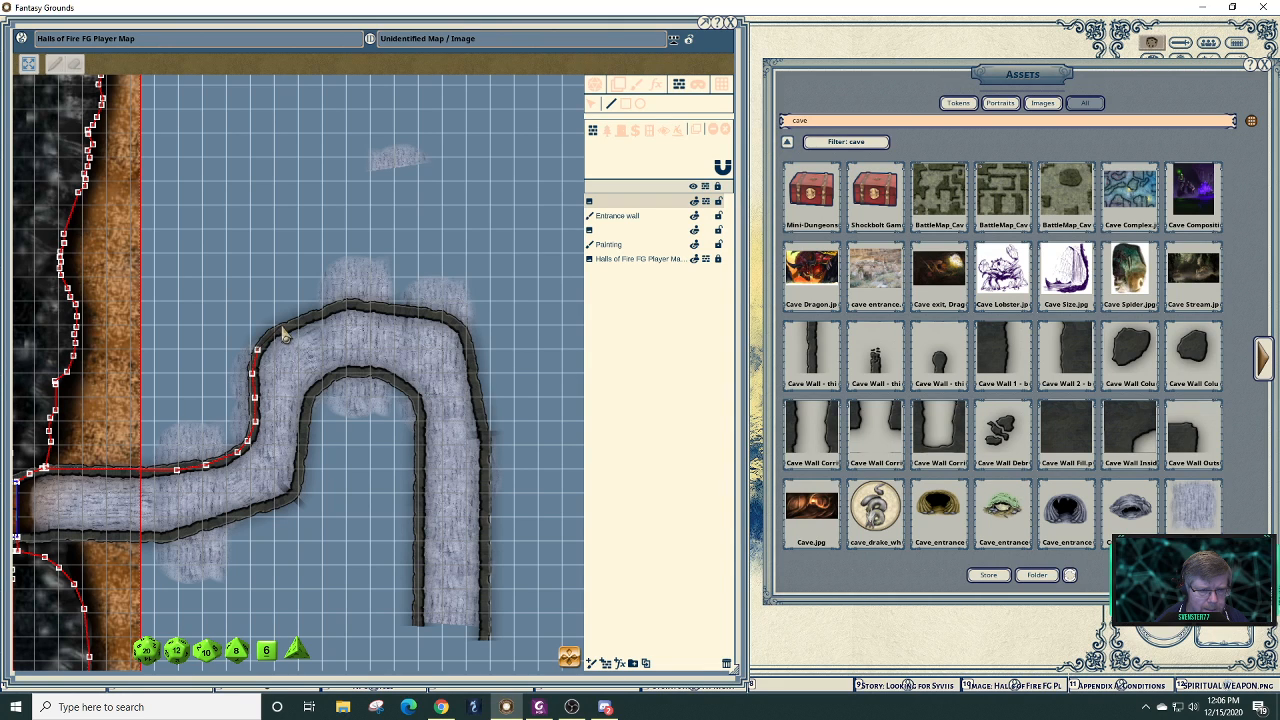
click(273, 330)
click(287, 326)
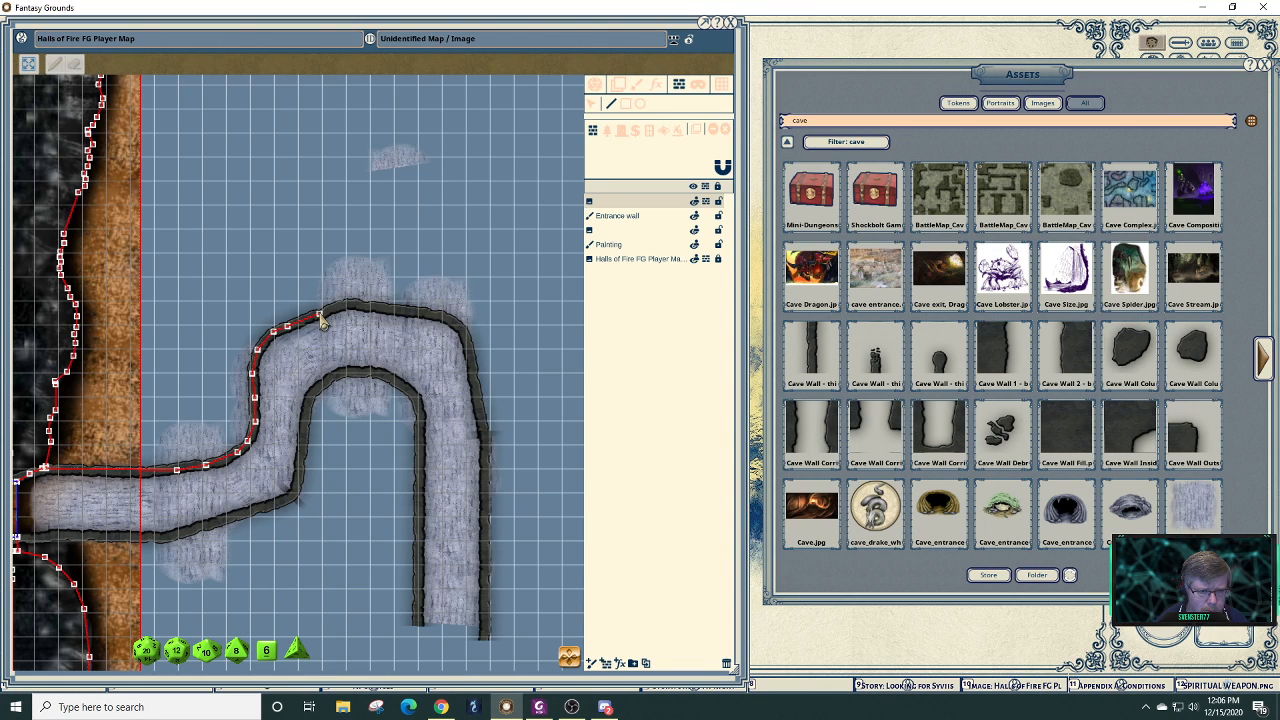
click(319, 315)
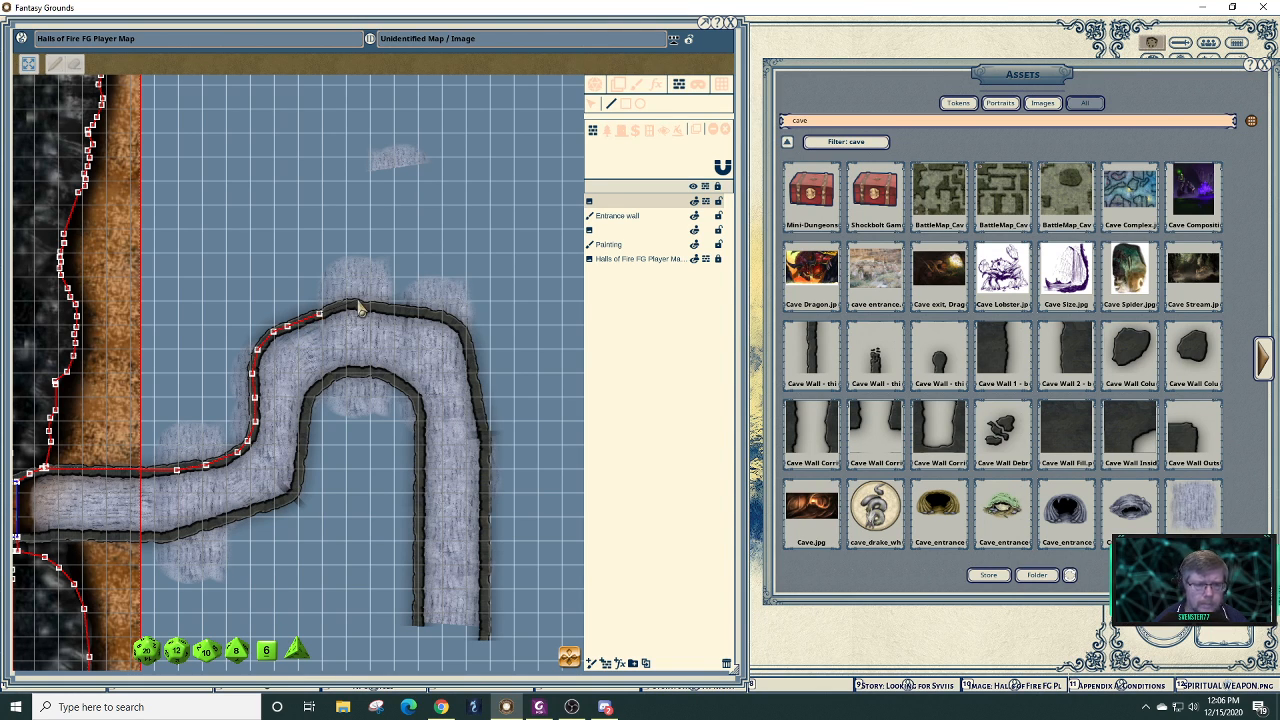
scroll(355, 312, up, 1)
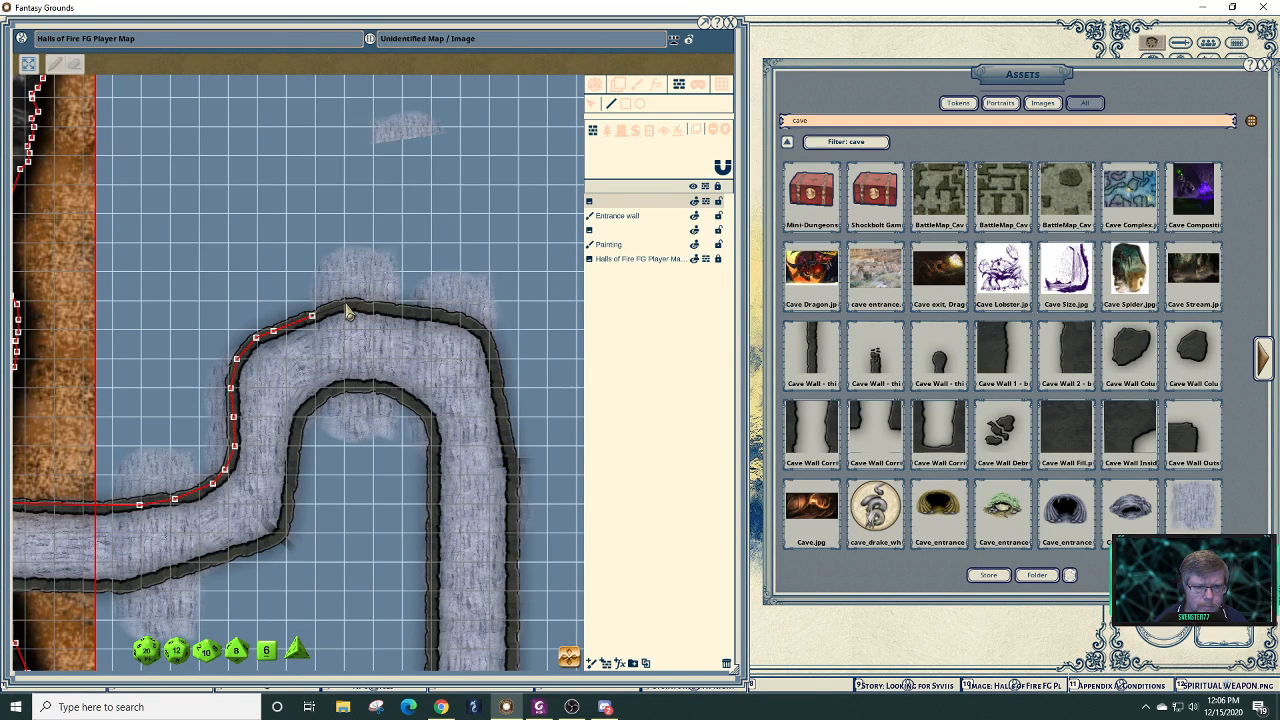
click(344, 303)
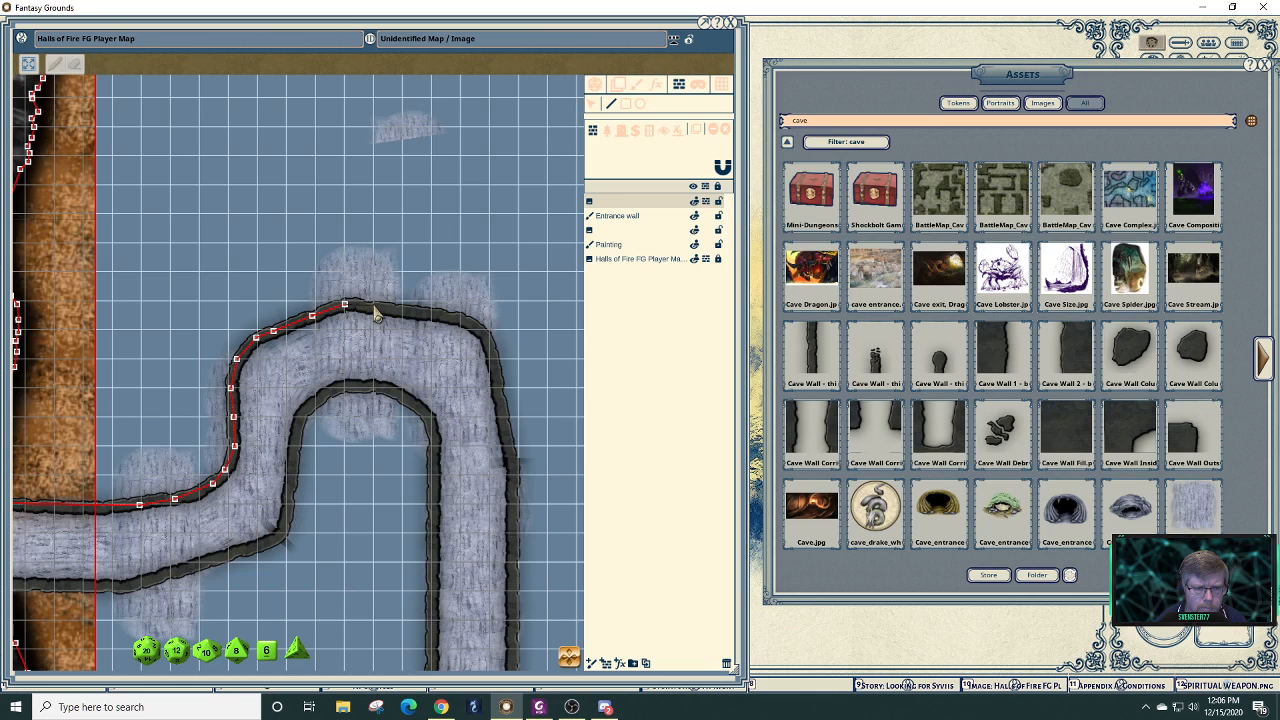
- Extend the line-of-sight wall along the top of the arch, around its outer corner and down the tunnel's east side
click(374, 306)
click(401, 310)
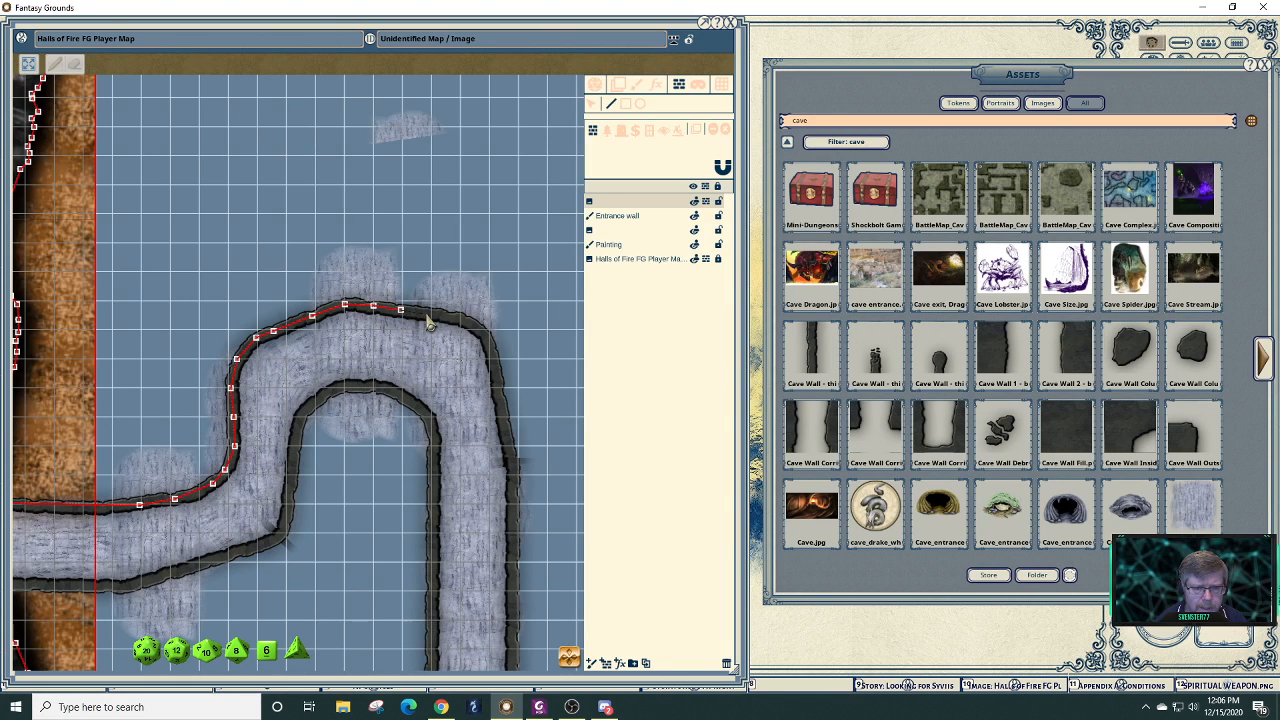
click(431, 316)
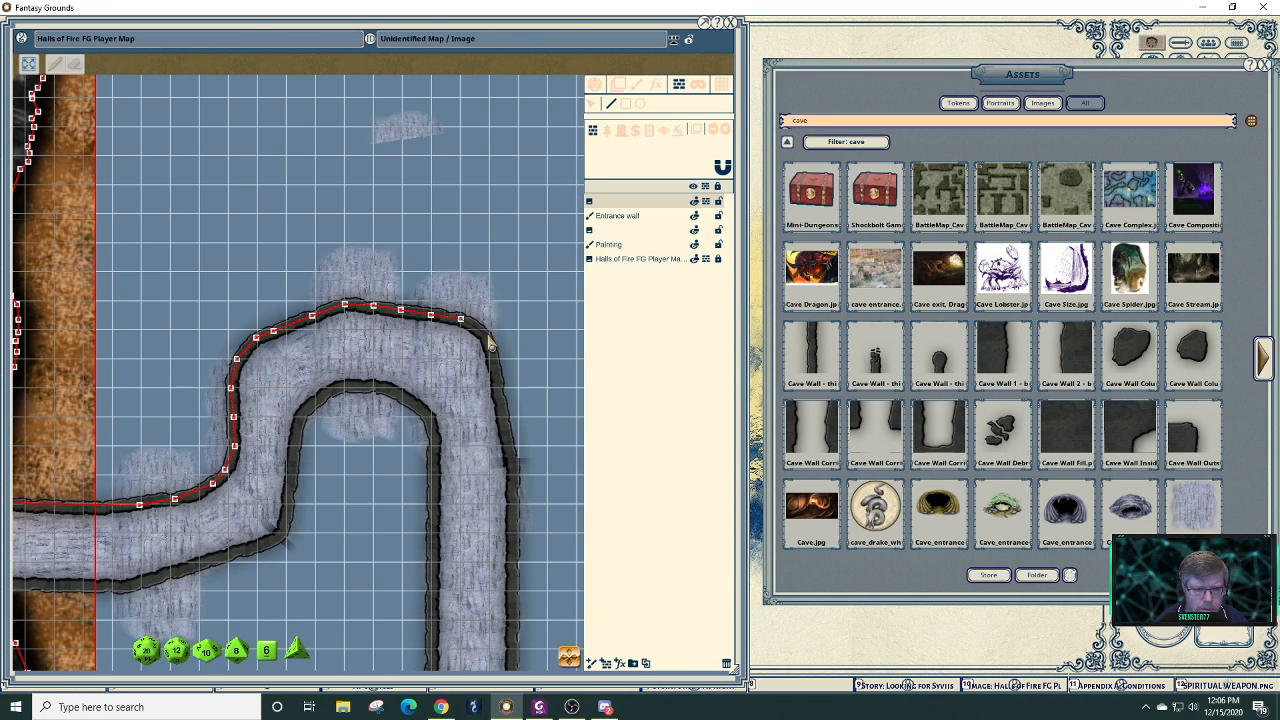
click(488, 337)
click(498, 378)
click(503, 419)
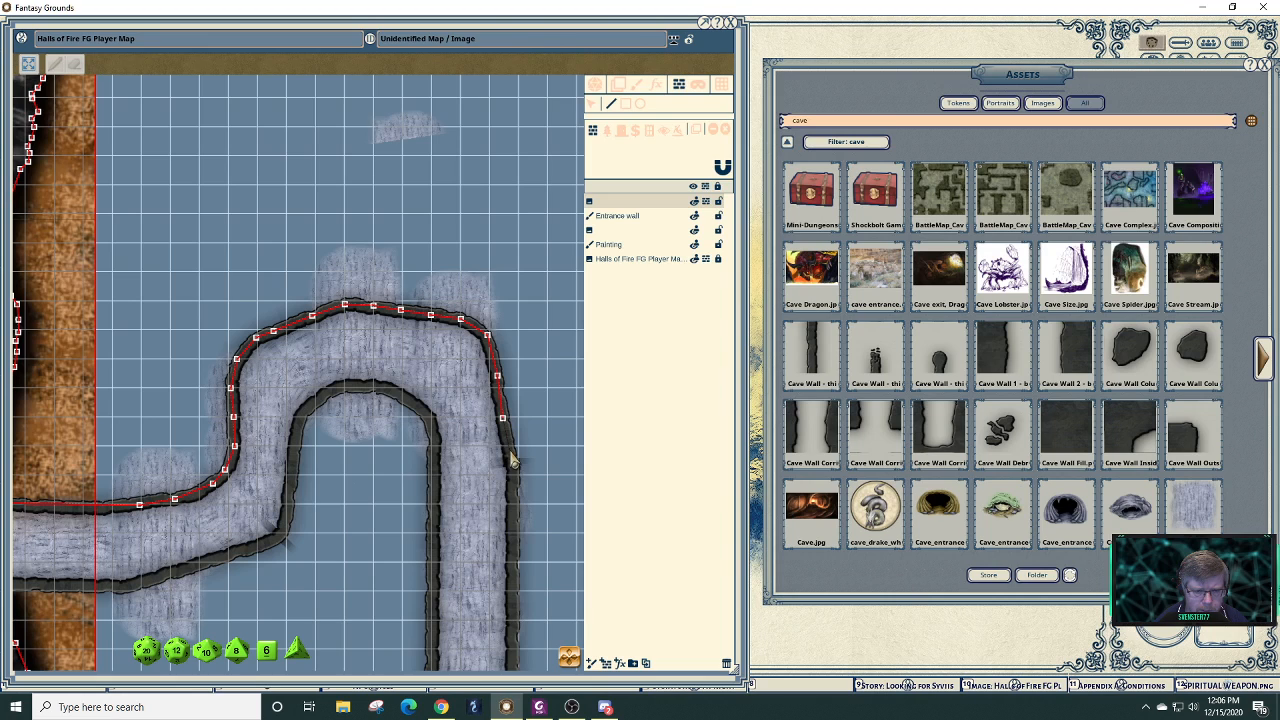
click(509, 452)
click(513, 480)
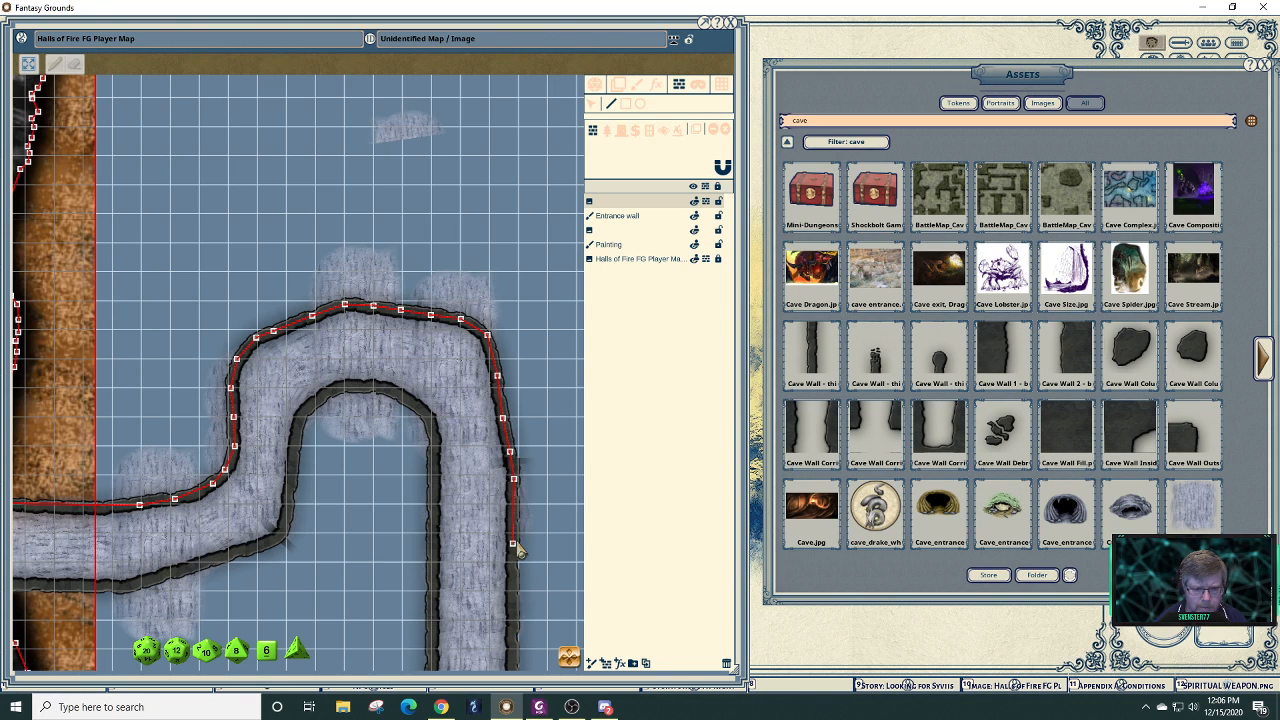
- Continue the line-of-sight wall down to the tunnel's south end and across the opening to the inner wall
scroll(518, 551, down, 1)
scroll(518, 551, down, 2)
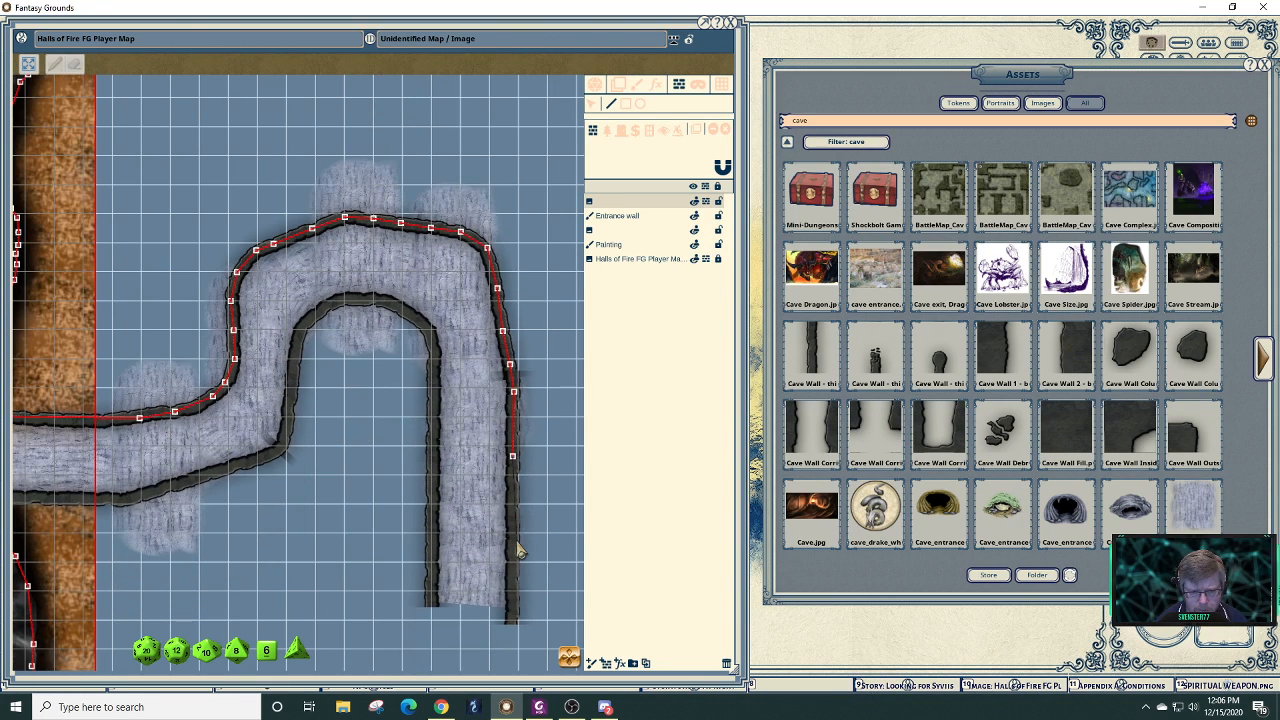
scroll(518, 551, down, 1)
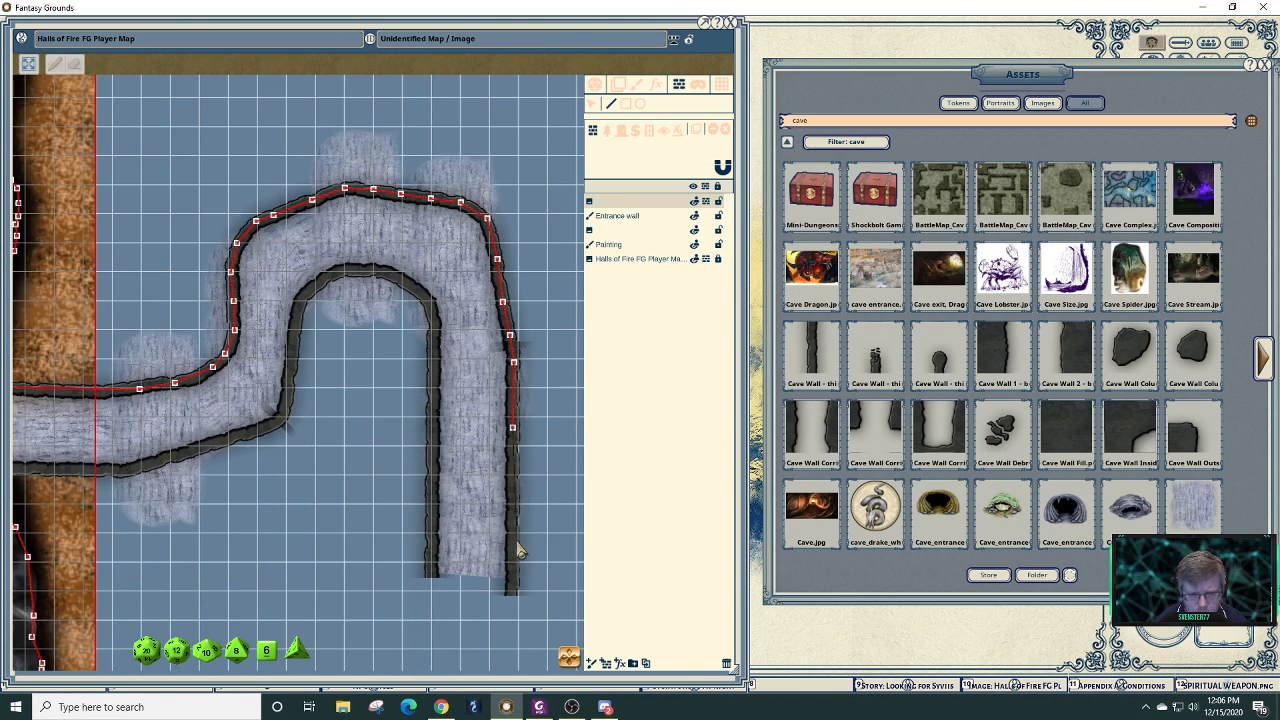
scroll(518, 551, down, 1)
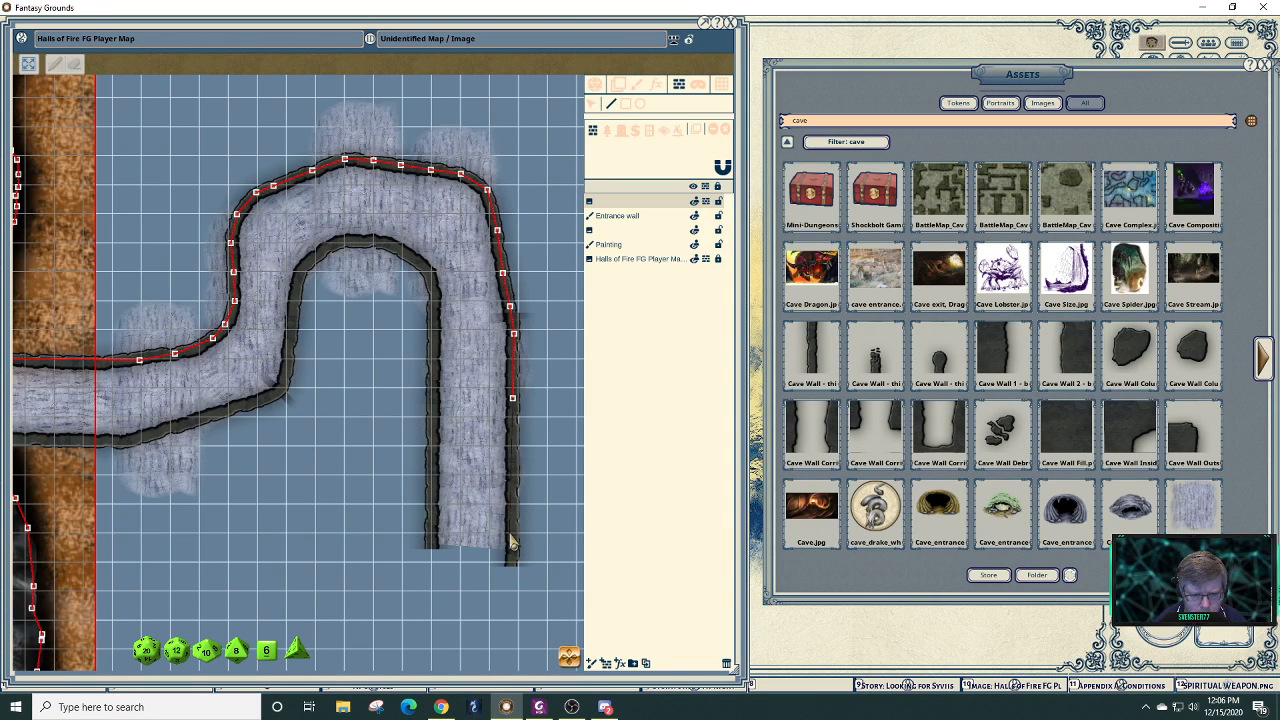
click(509, 534)
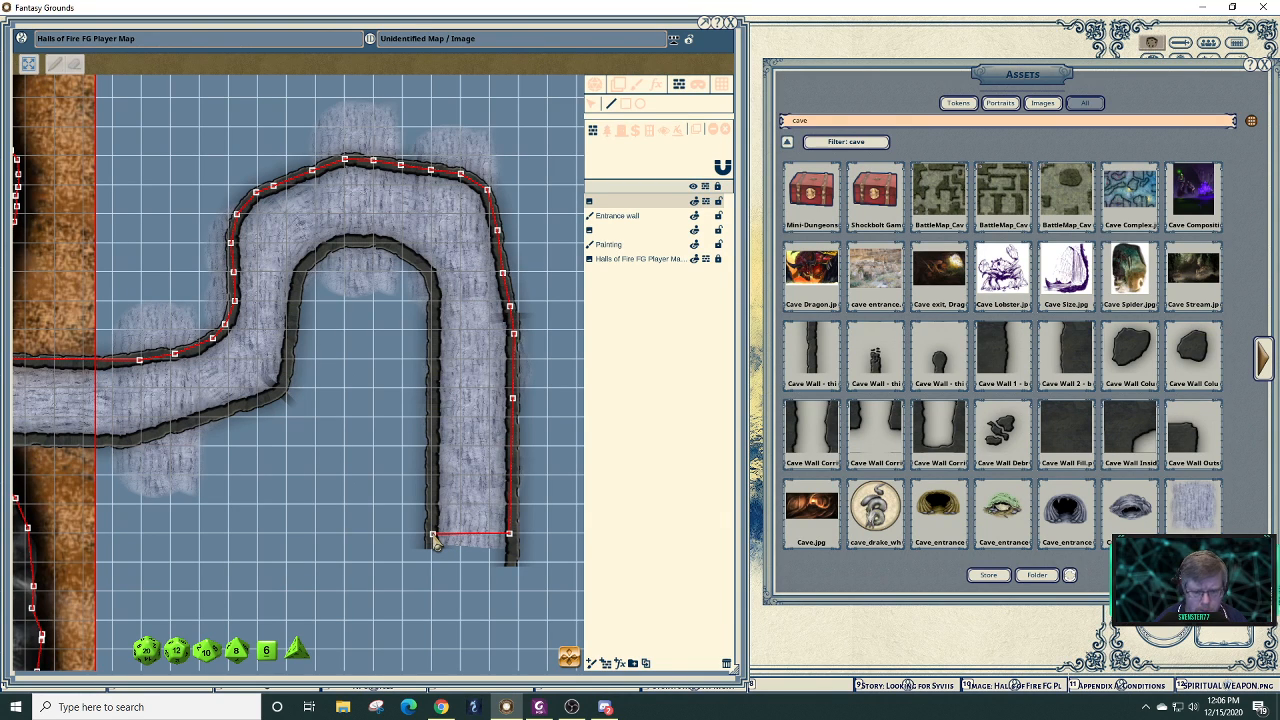
- Trace the line-of-sight wall up the inner side, over the inner arch and down toward the lower bend
key(Up)
key(Up)
key(Up)
key(Up)
key(Up)
key(Up)
key(Up)
key(Up)
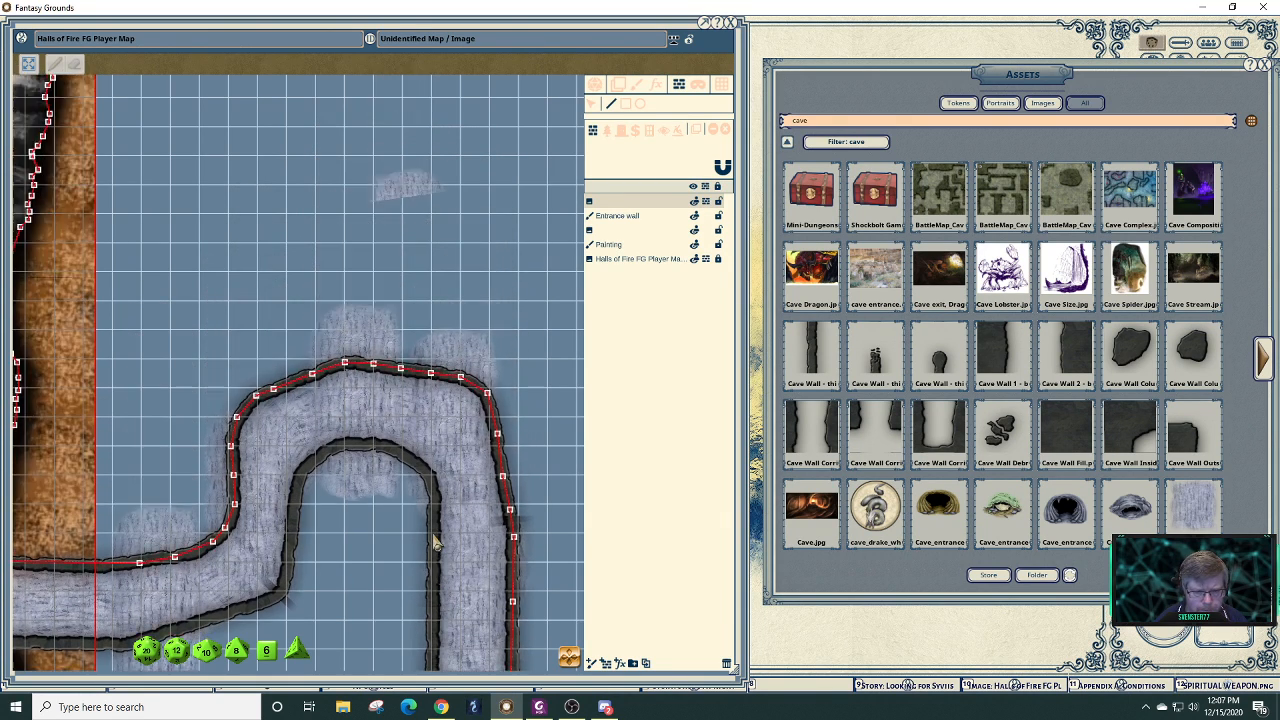
key(Up)
key(Up)
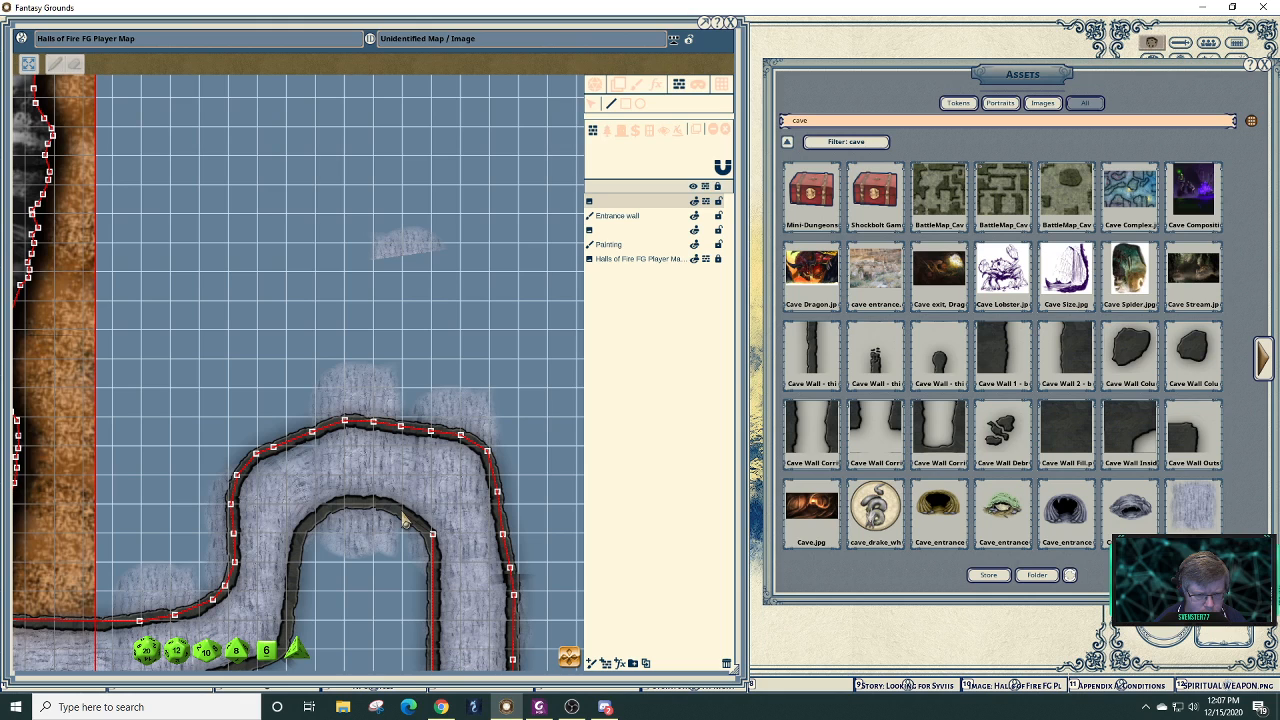
click(400, 511)
click(374, 501)
click(343, 503)
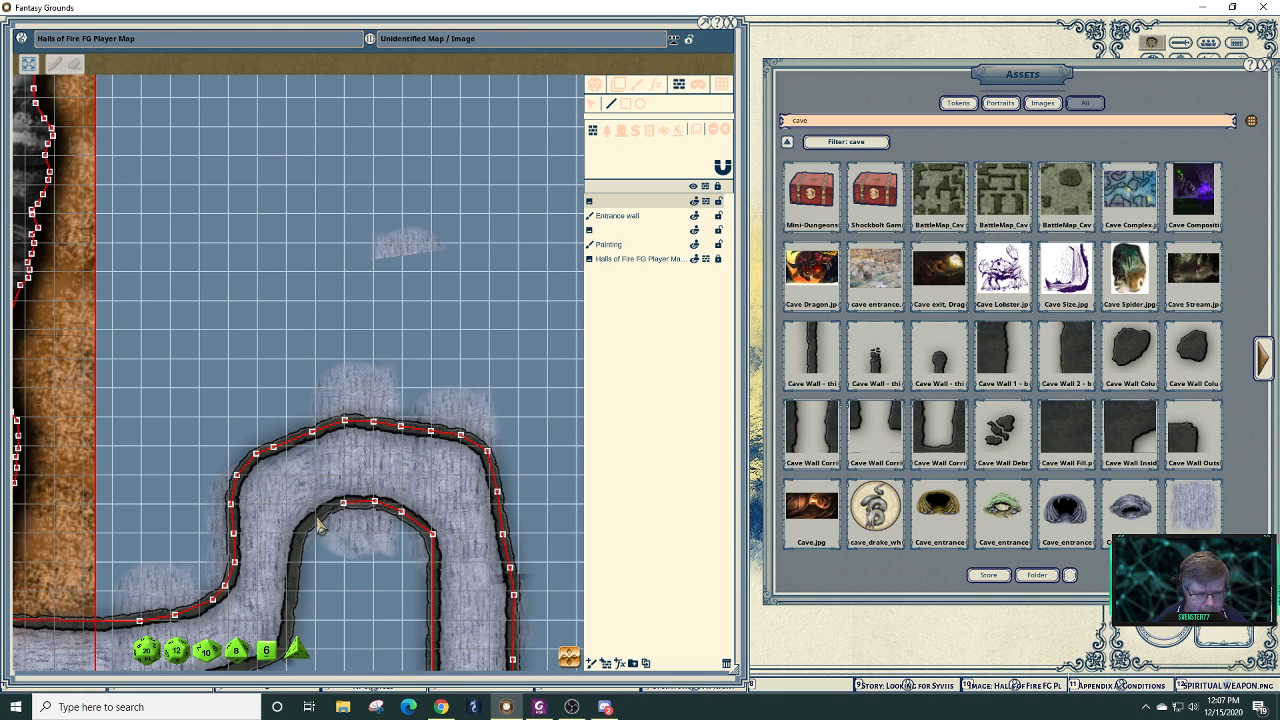
click(316, 518)
click(296, 563)
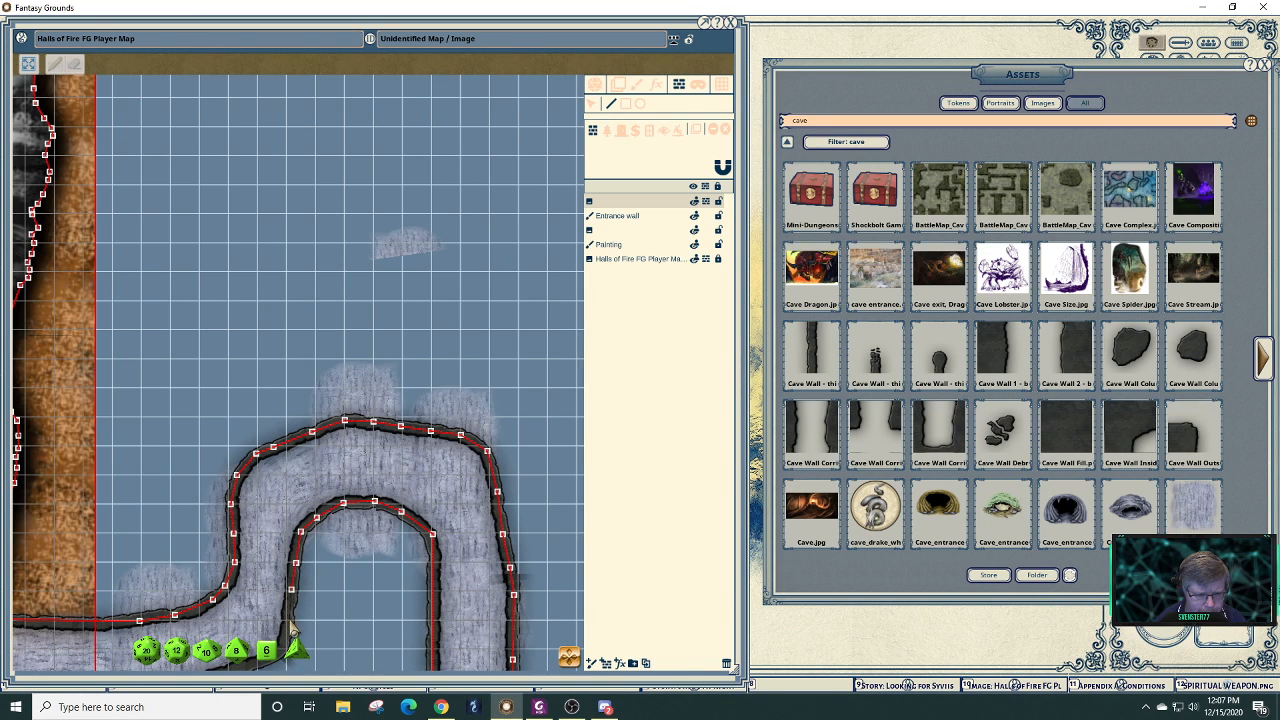
click(290, 621)
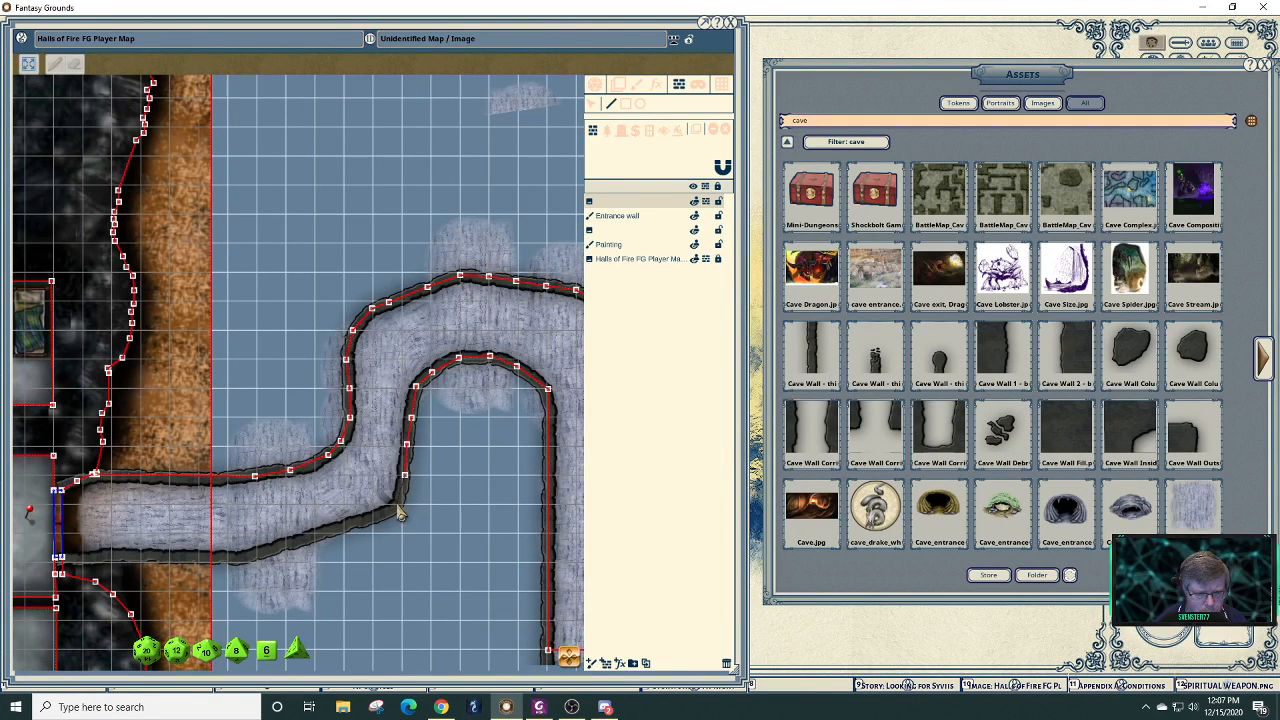
- Trace the line-of-sight wall from the lower bend along the tunnel's south wall and finish it at the door
click(396, 505)
click(371, 518)
click(352, 525)
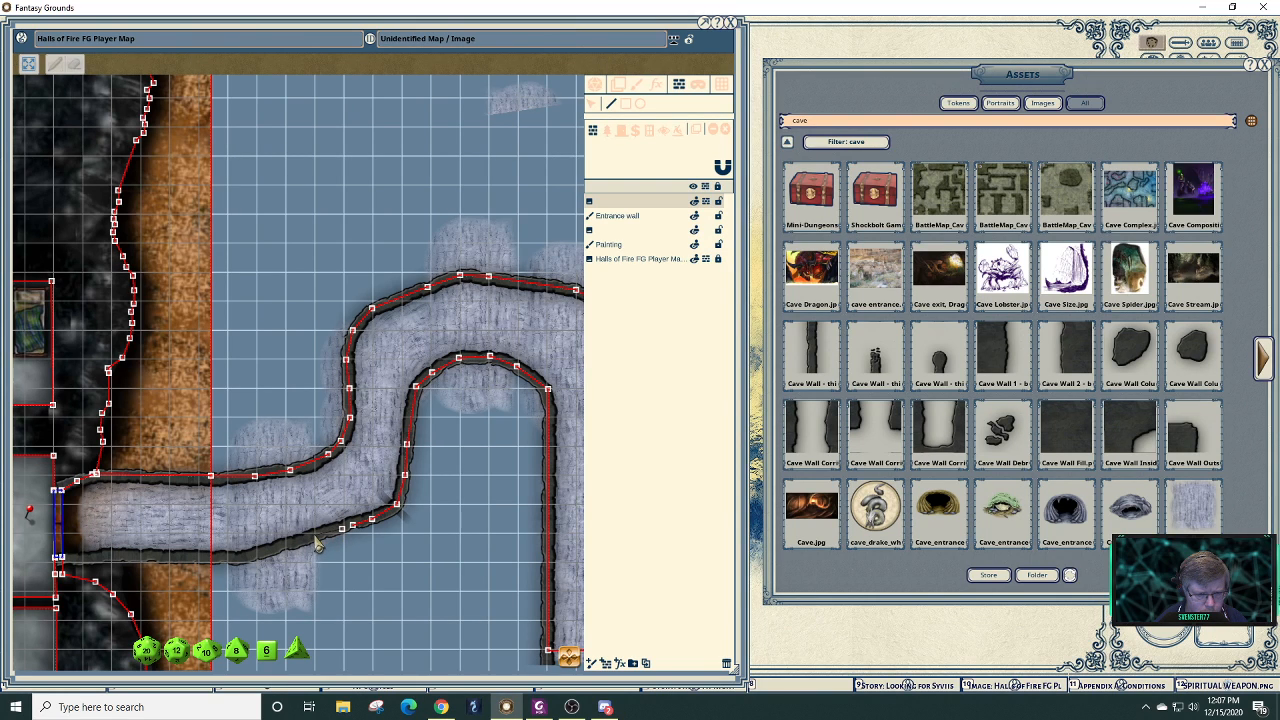
click(313, 536)
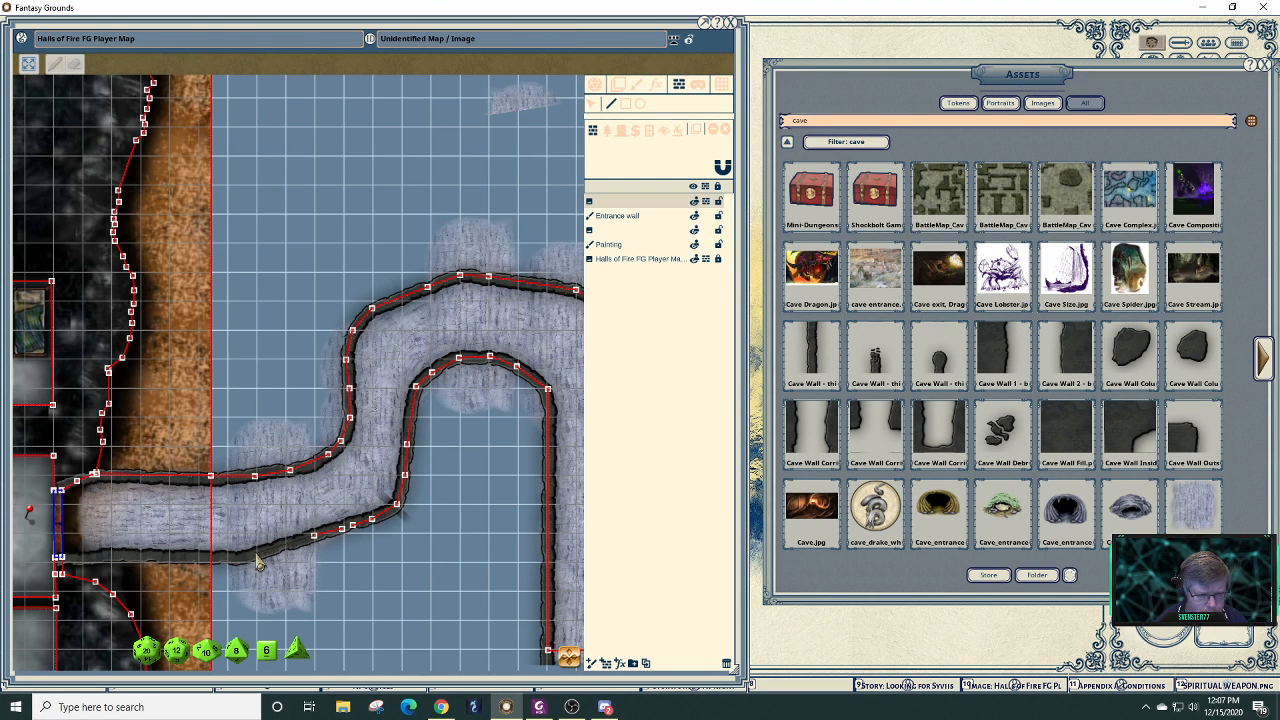
click(255, 555)
click(228, 557)
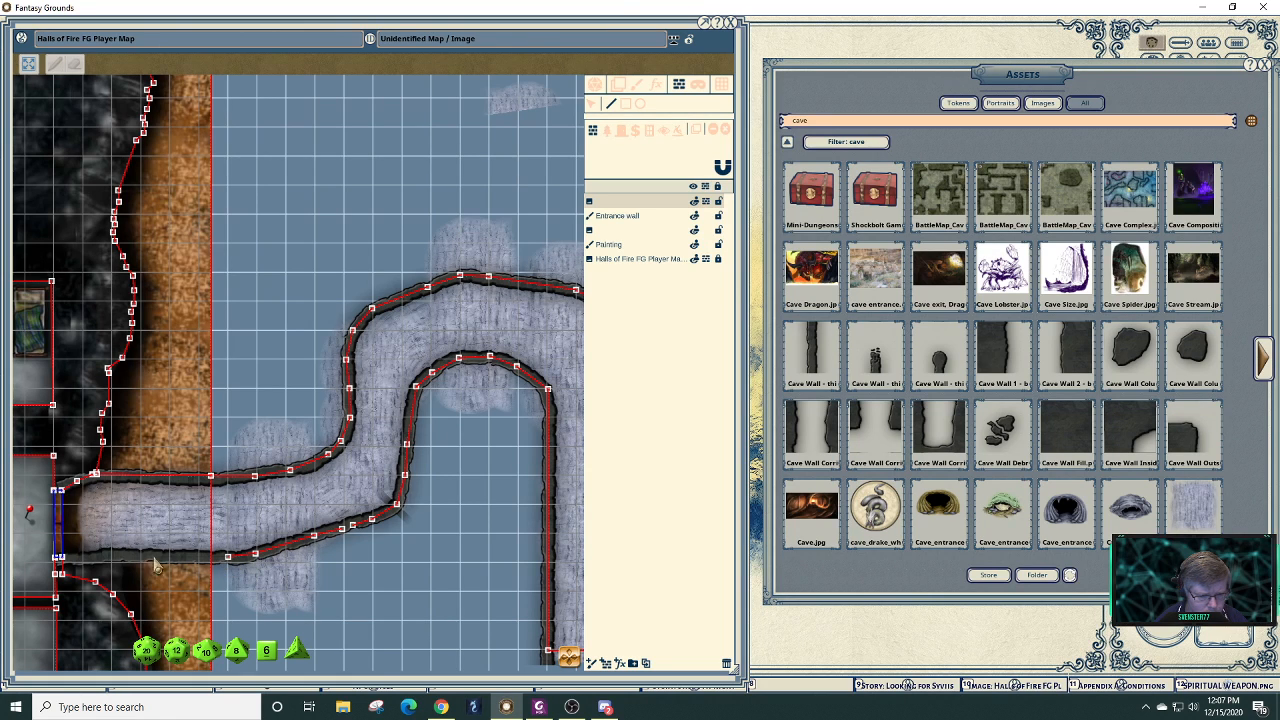
double_click(64, 558)
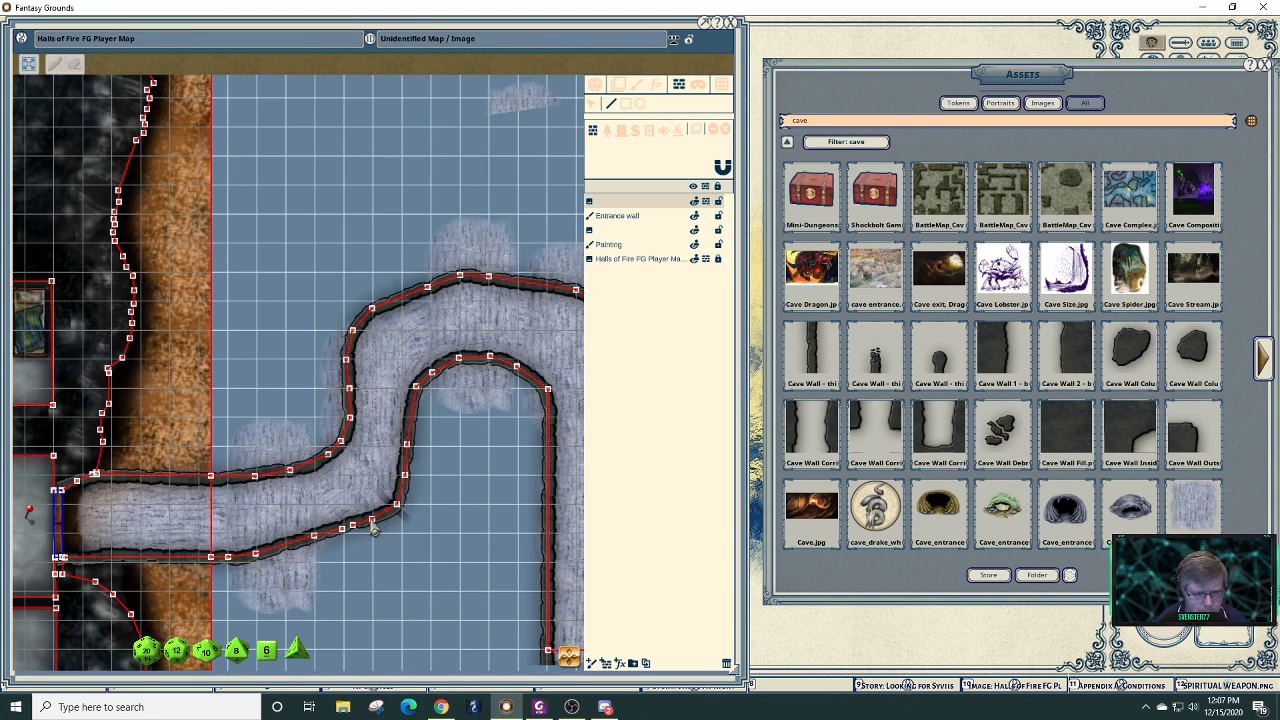
- On the Halls of Fire map layer, delete the line-of-sight boundary along the map's east edge and the piece crossing the tunnel
scroll(360, 580, up, 10)
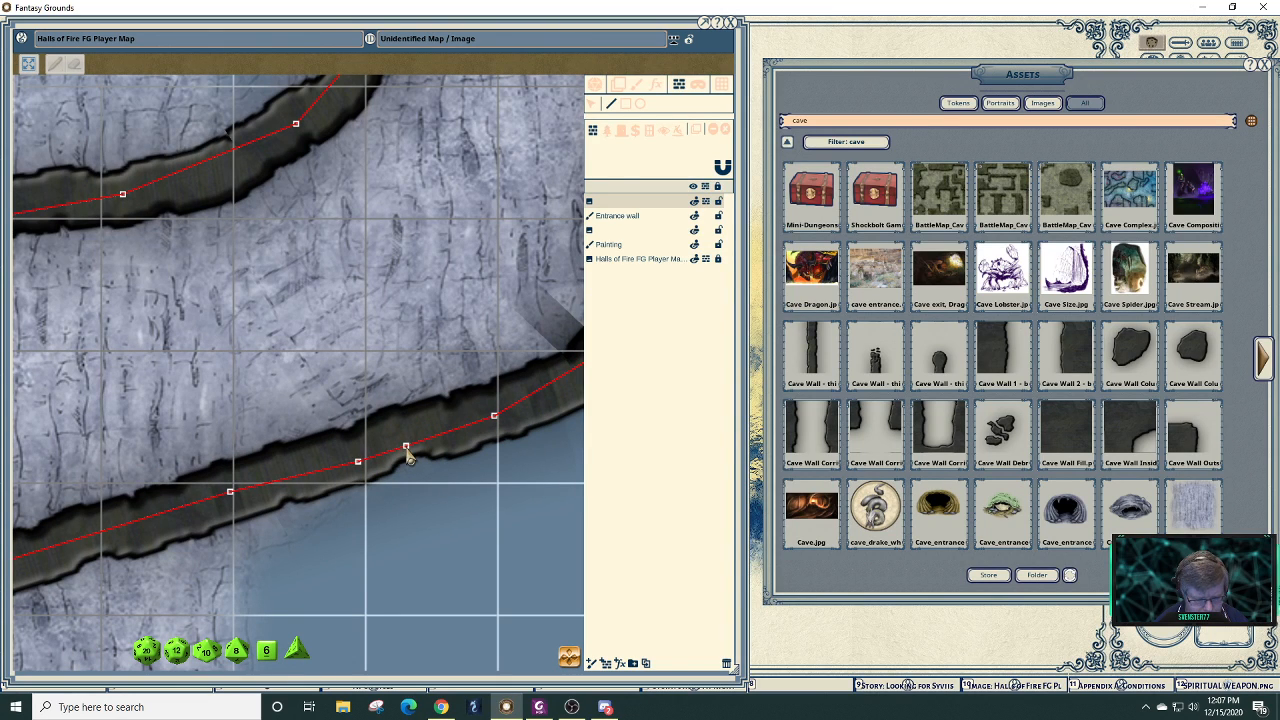
scroll(460, 500, down, 10)
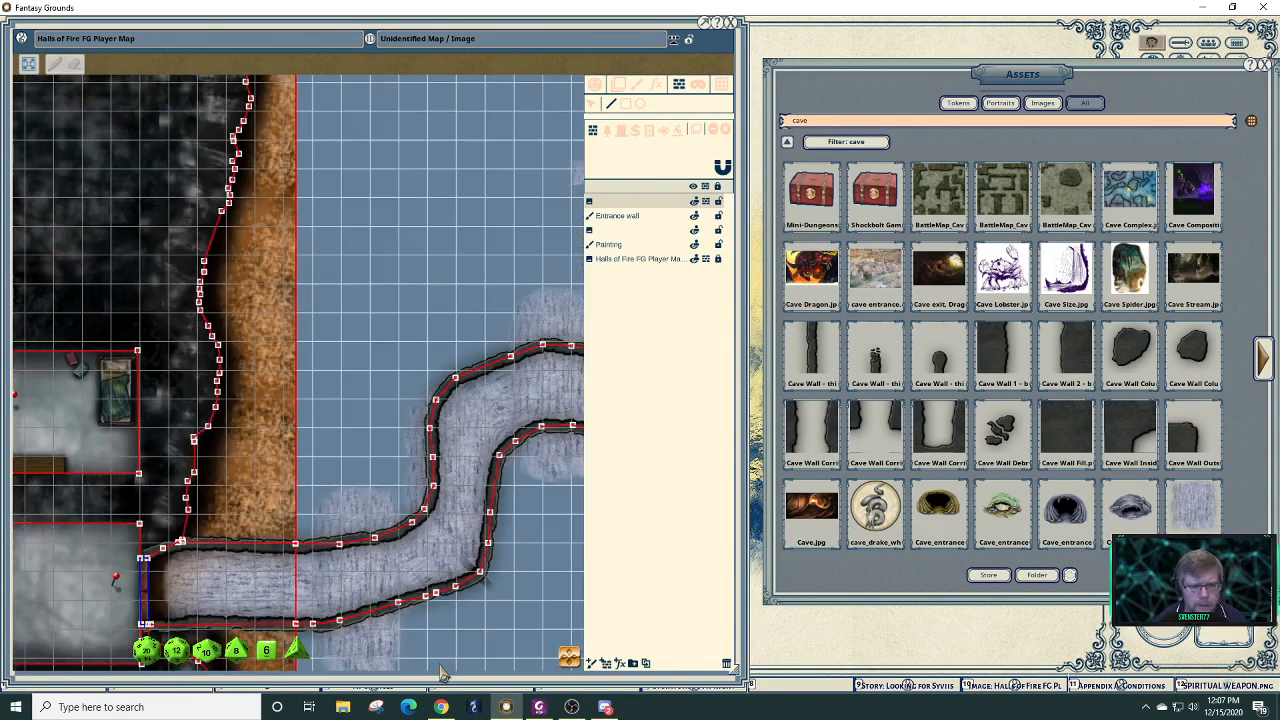
scroll(443, 673, down, 1)
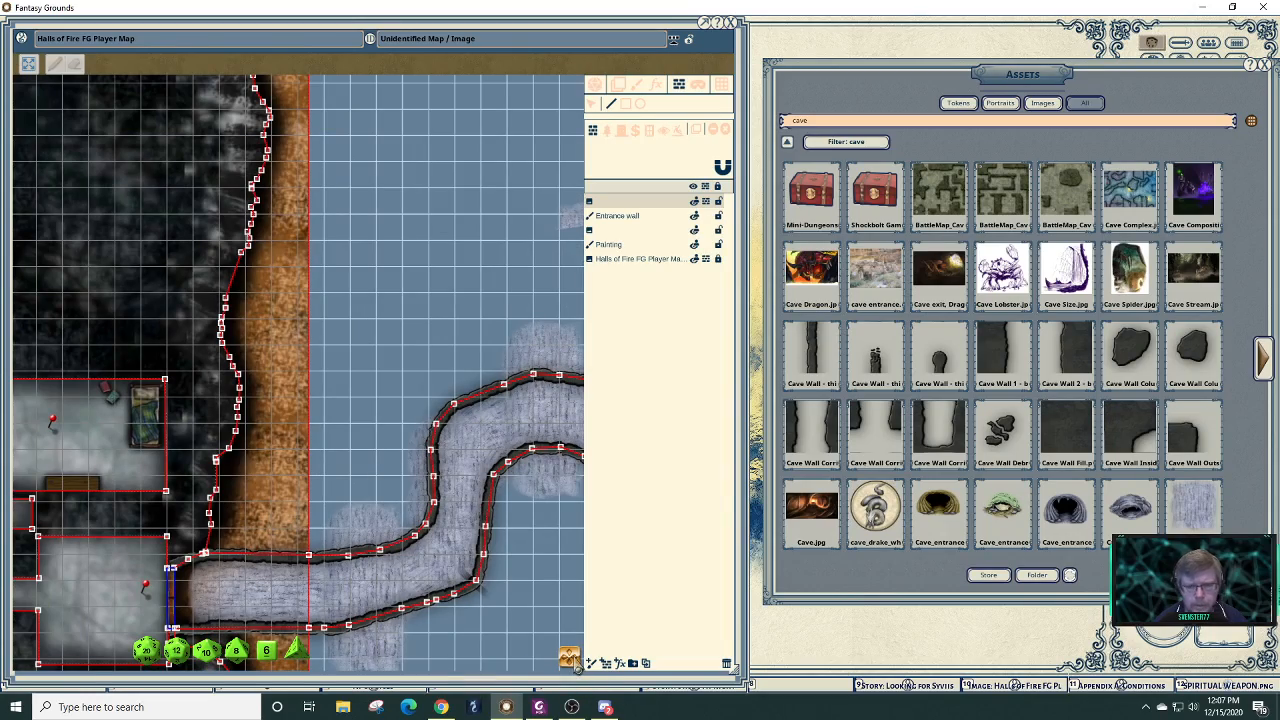
scroll(582, 678, down, 2)
mouse_move(587, 677)
mouse_down()
mouse_move(498, 671)
mouse_move(574, 672)
mouse_up()
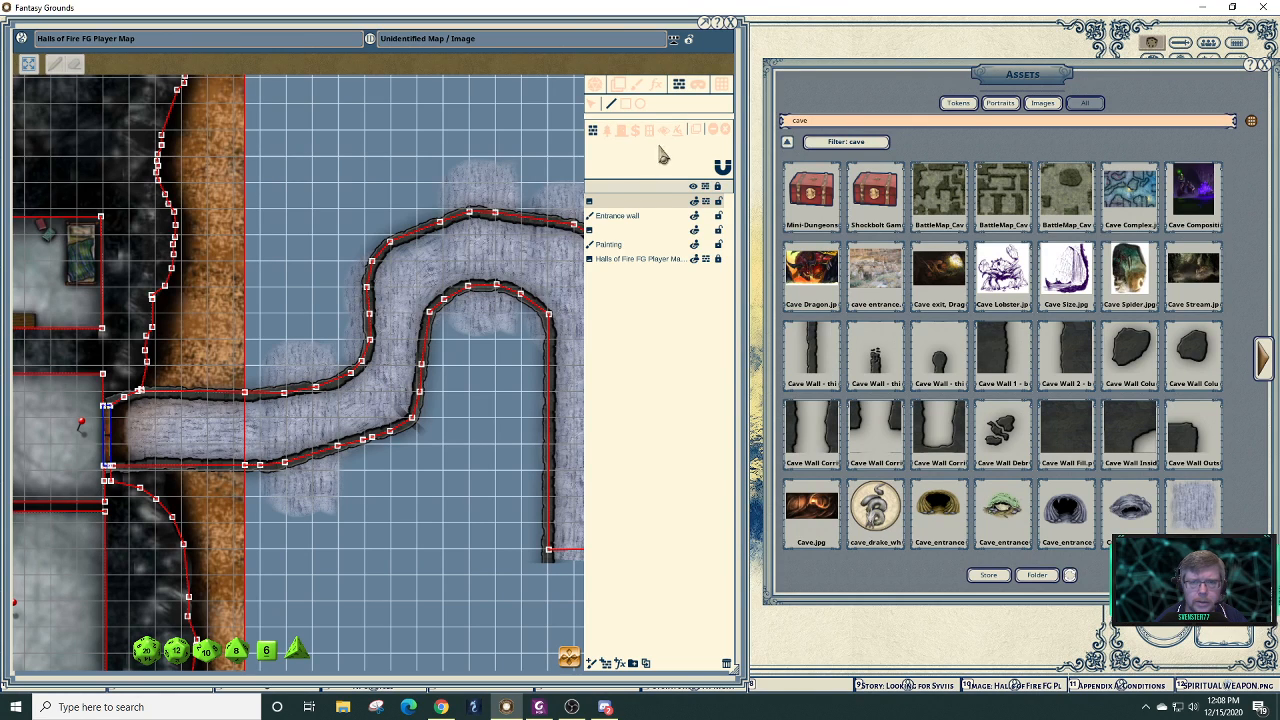
click(591, 104)
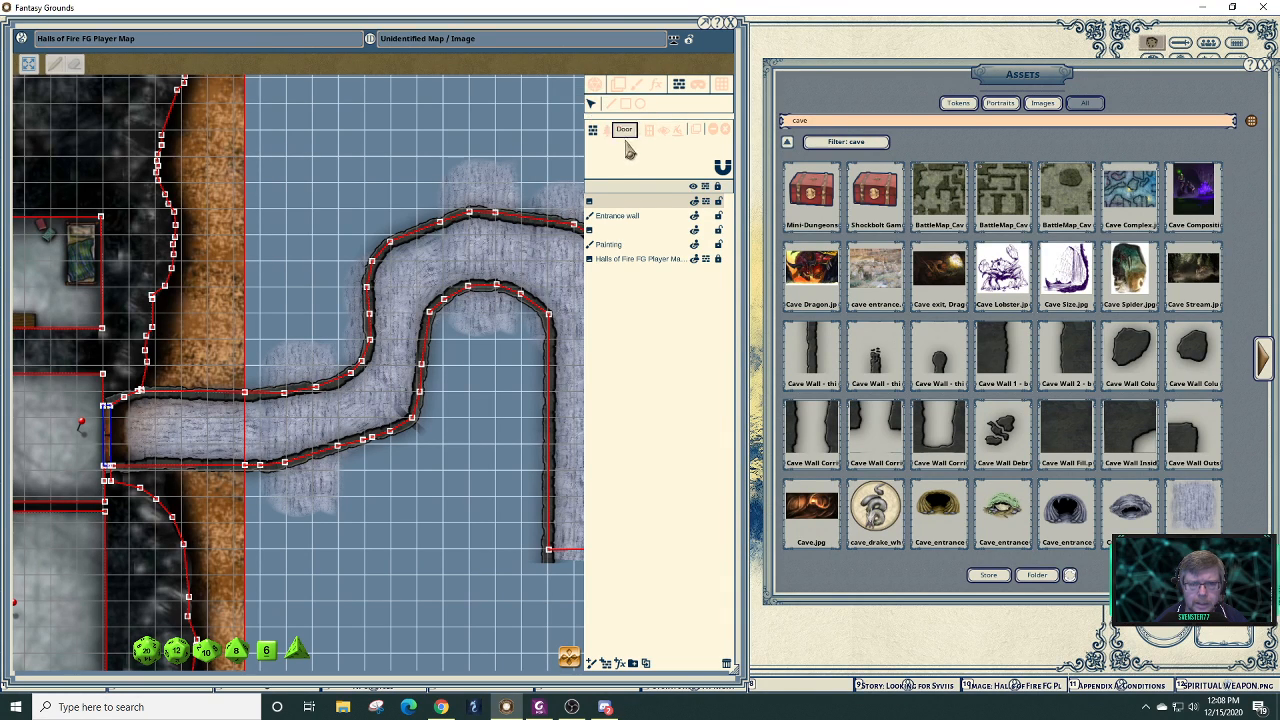
click(615, 261)
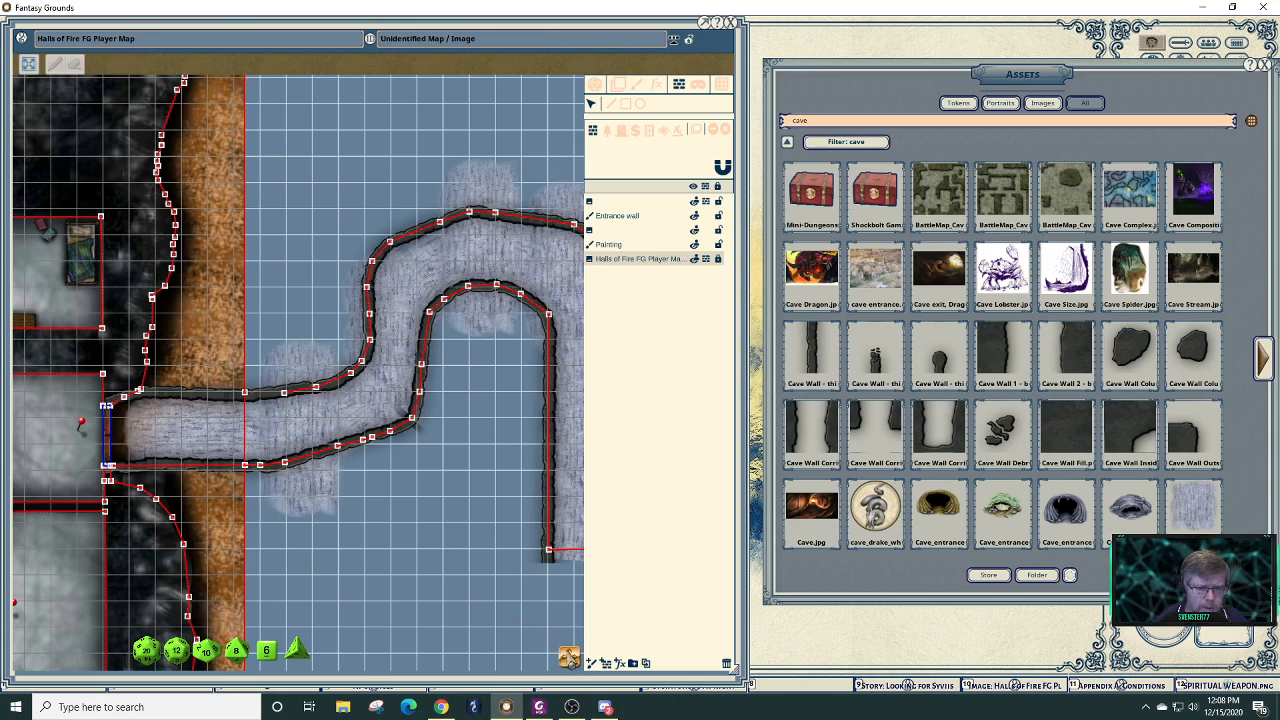
drag(571, 656, 500, 434)
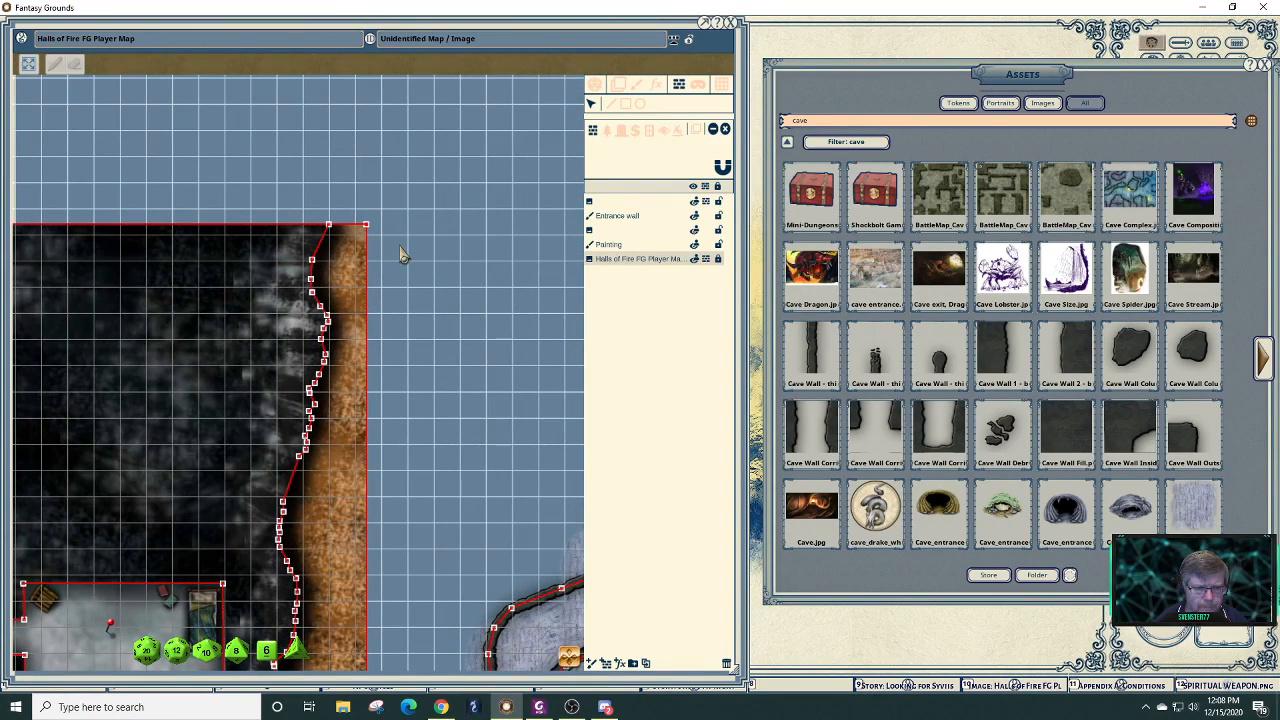
click(400, 254)
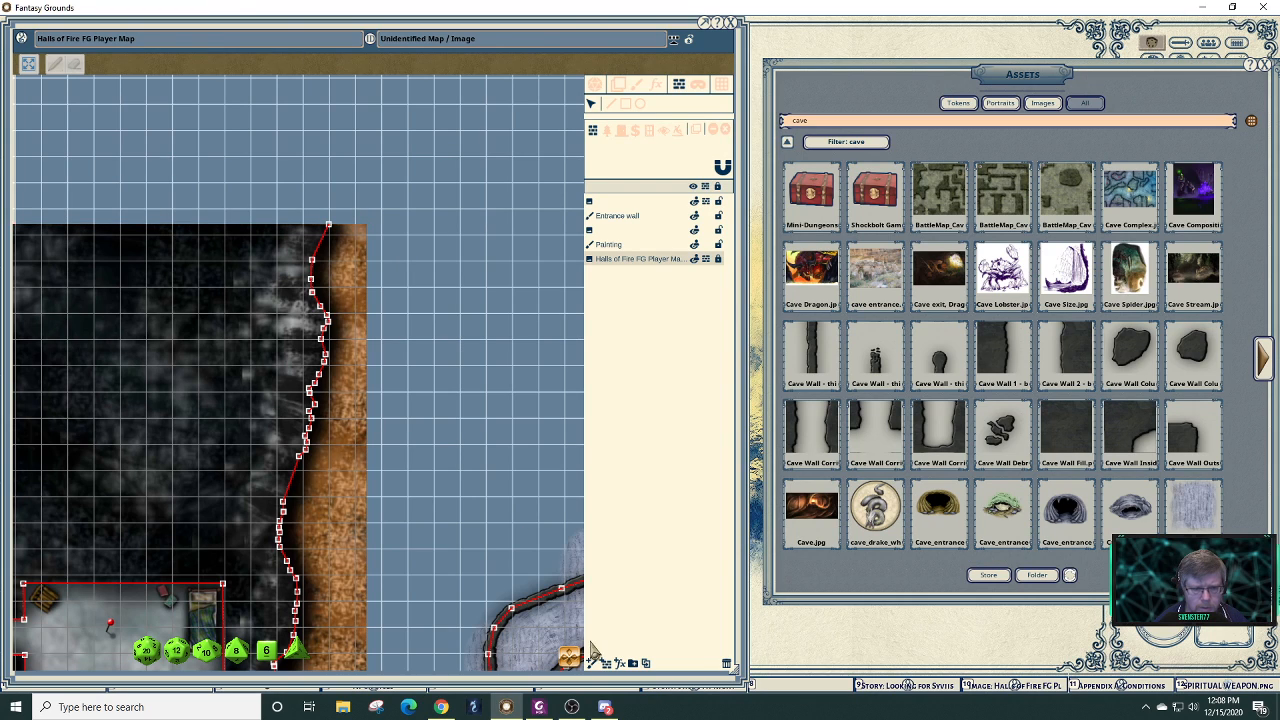
drag(573, 656, 576, 706)
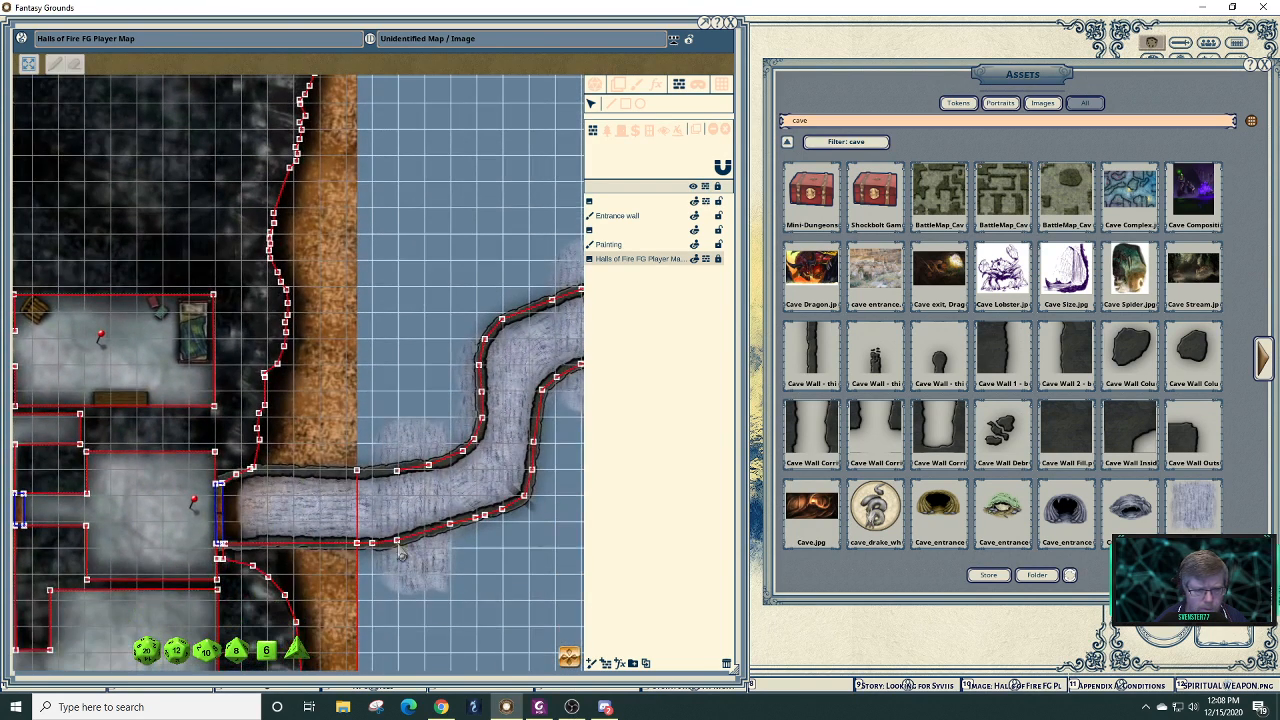
right_click(358, 474)
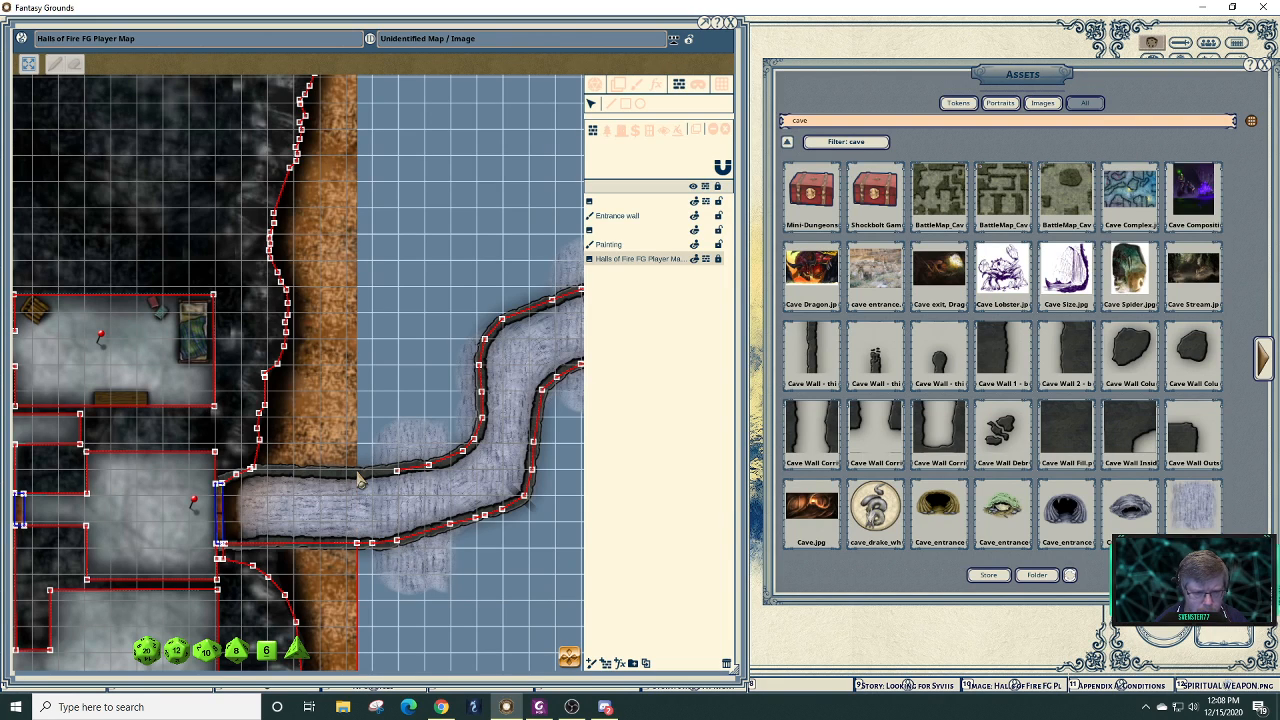
- Redraw the missing line-of-sight wall along the tunnel's north side, from the cave wall near the door to the existing tunnel wall
click(612, 203)
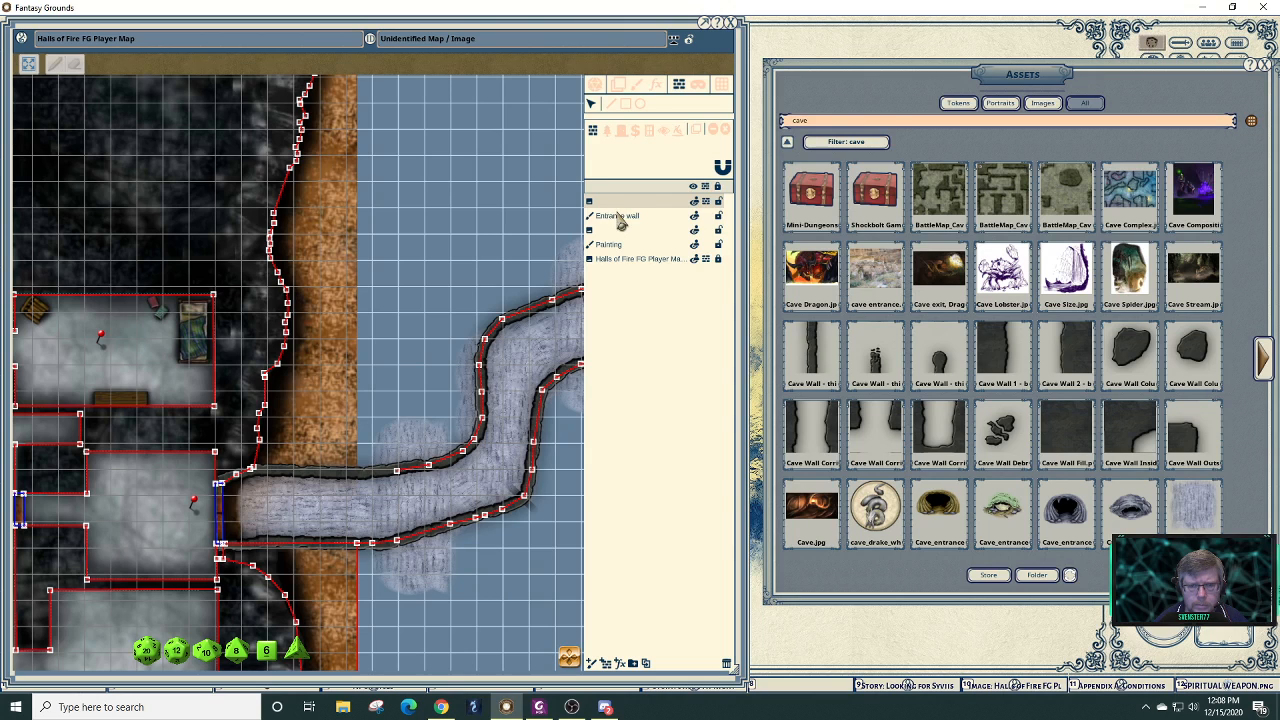
click(617, 216)
click(638, 86)
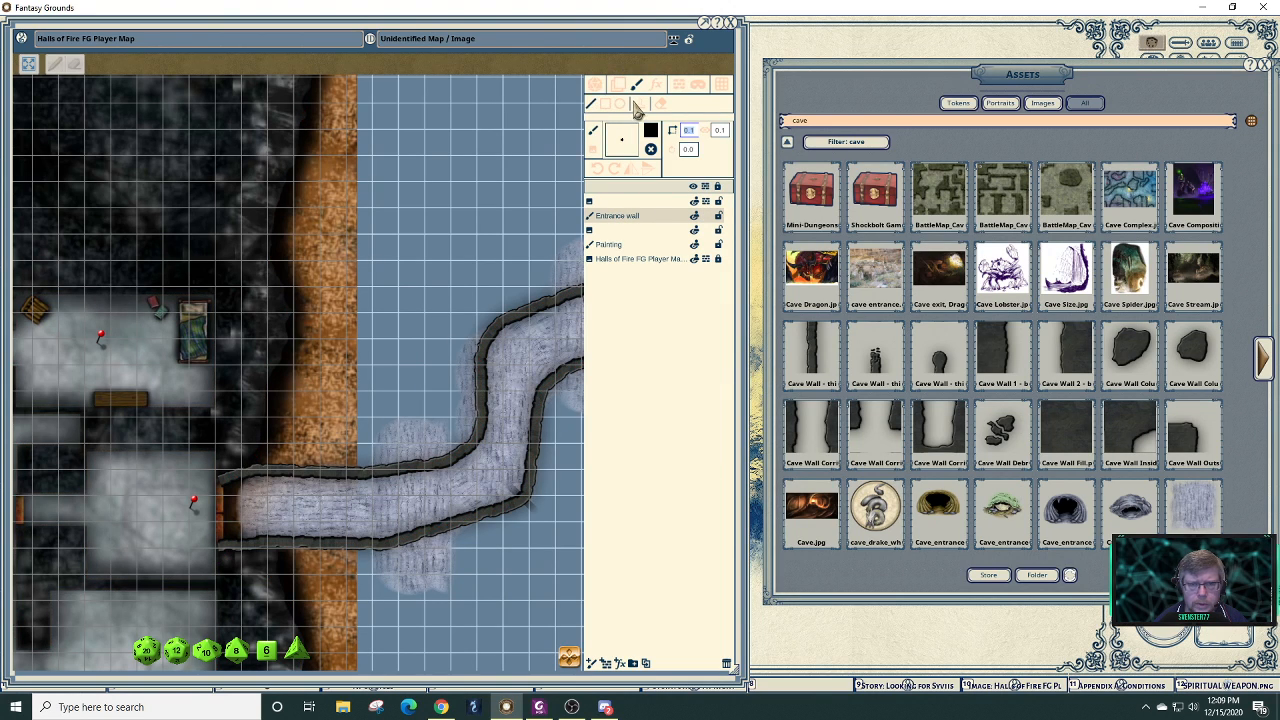
click(679, 86)
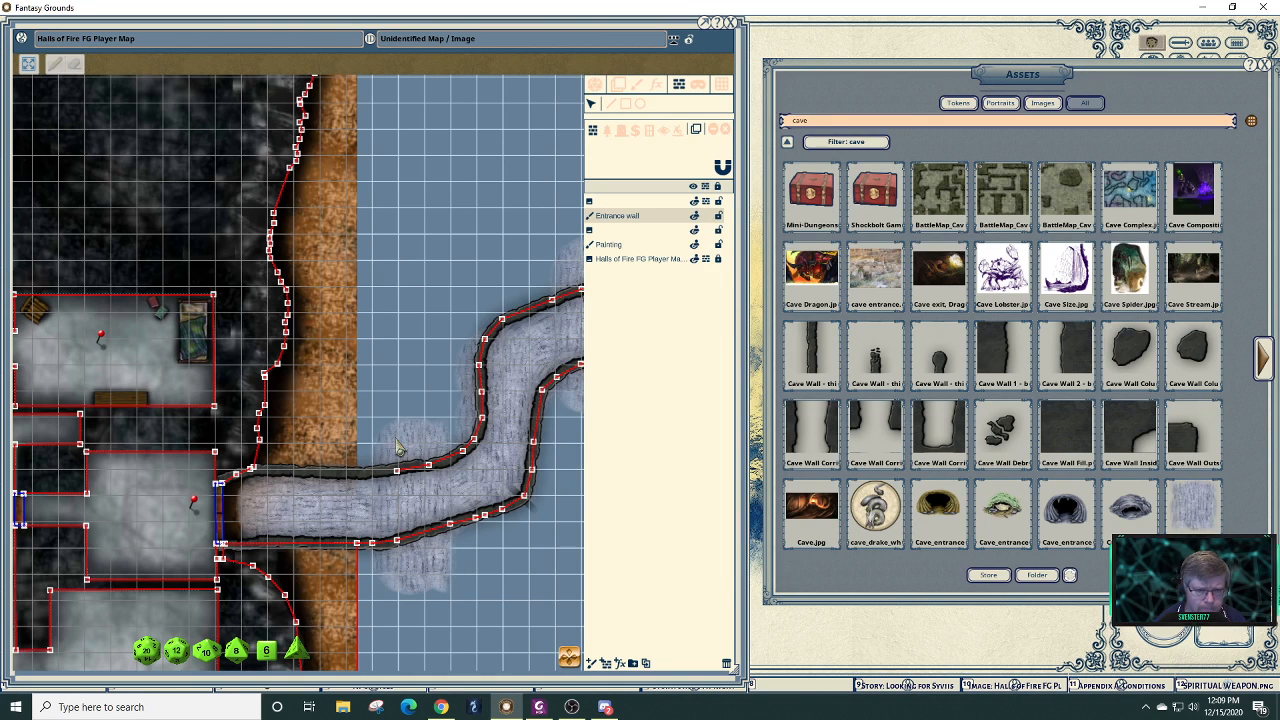
click(611, 103)
click(254, 469)
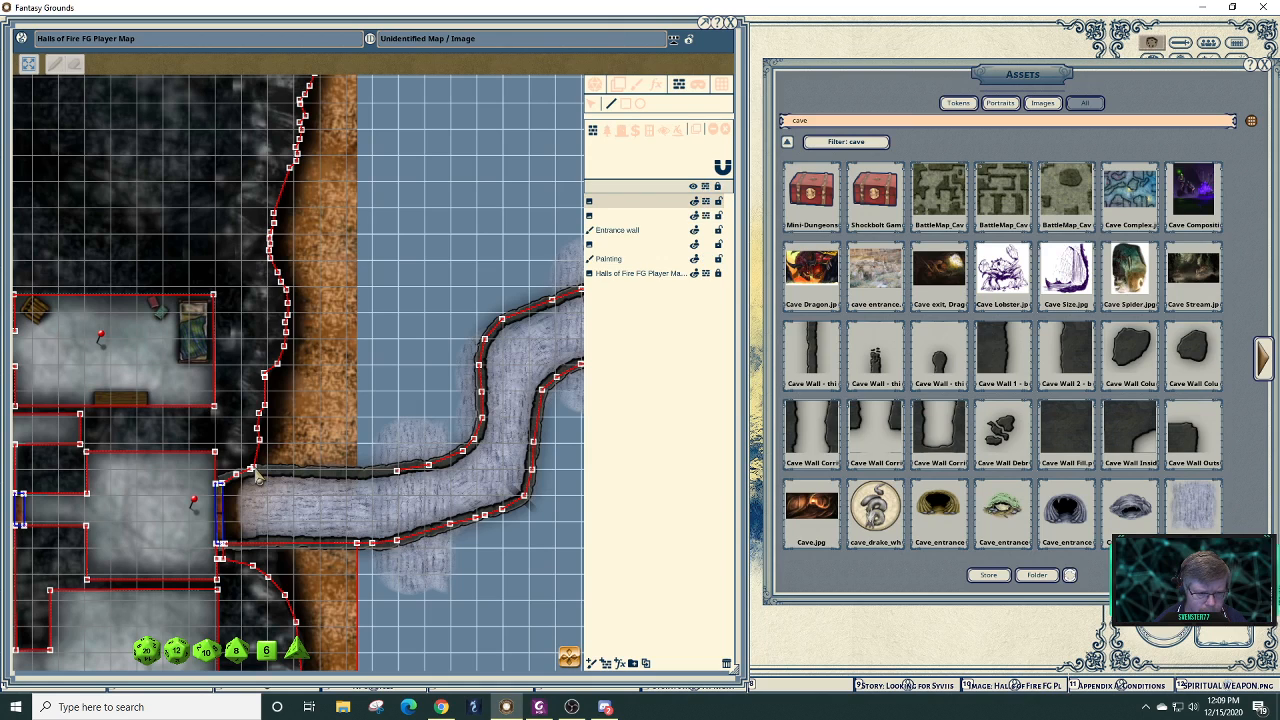
double_click(398, 473)
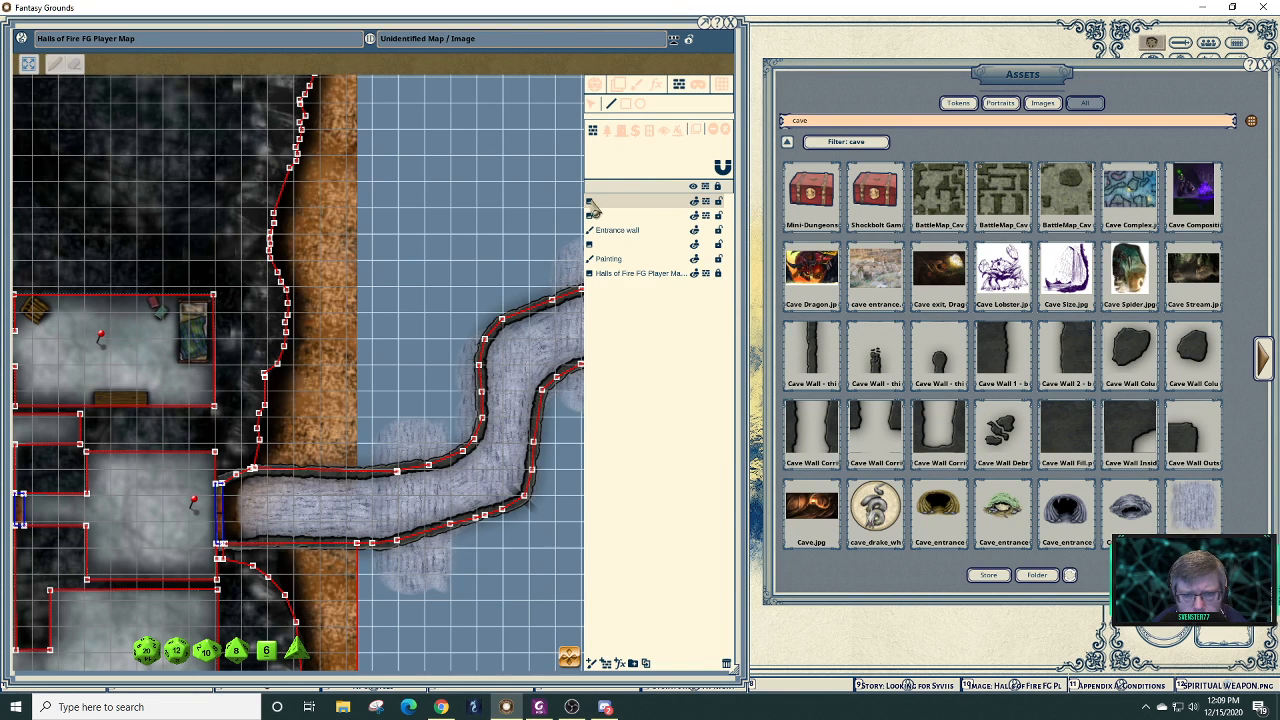
- Move the Entrance wall paint layer to the top of the layer list and name the layer beneath it "Entrance wall"
mouse_move(592, 202)
mouse_down()
mouse_move(603, 238)
mouse_move(628, 224)
mouse_up()
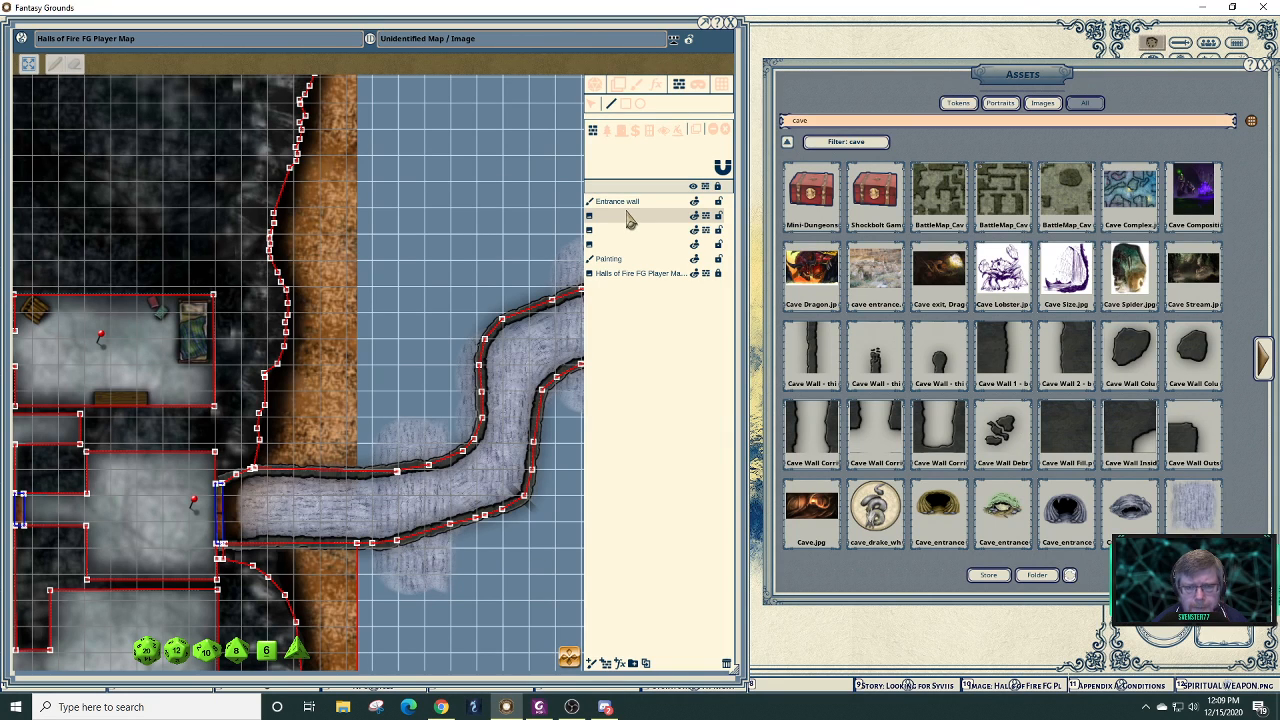
click(631, 218)
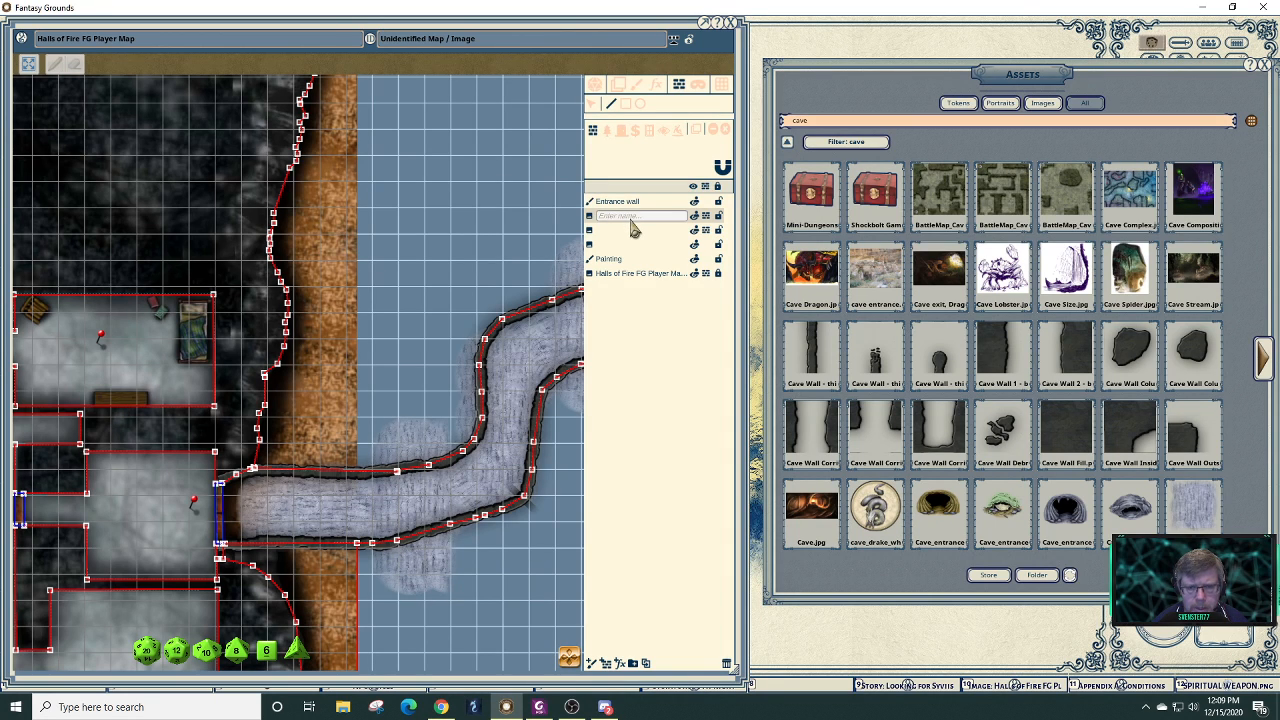
text(Entrance wall)
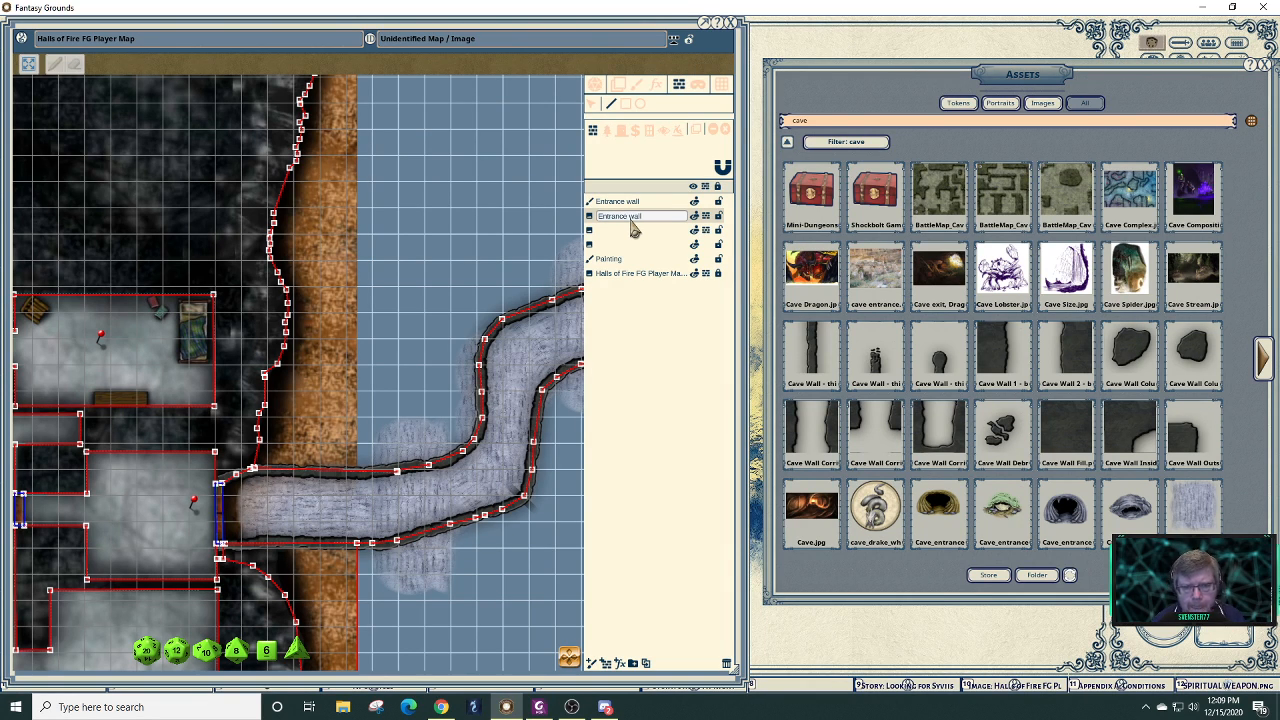
- Name the two remaining unnamed image layers "Entrance wall" and "Floor", from upper to lower
click(625, 231)
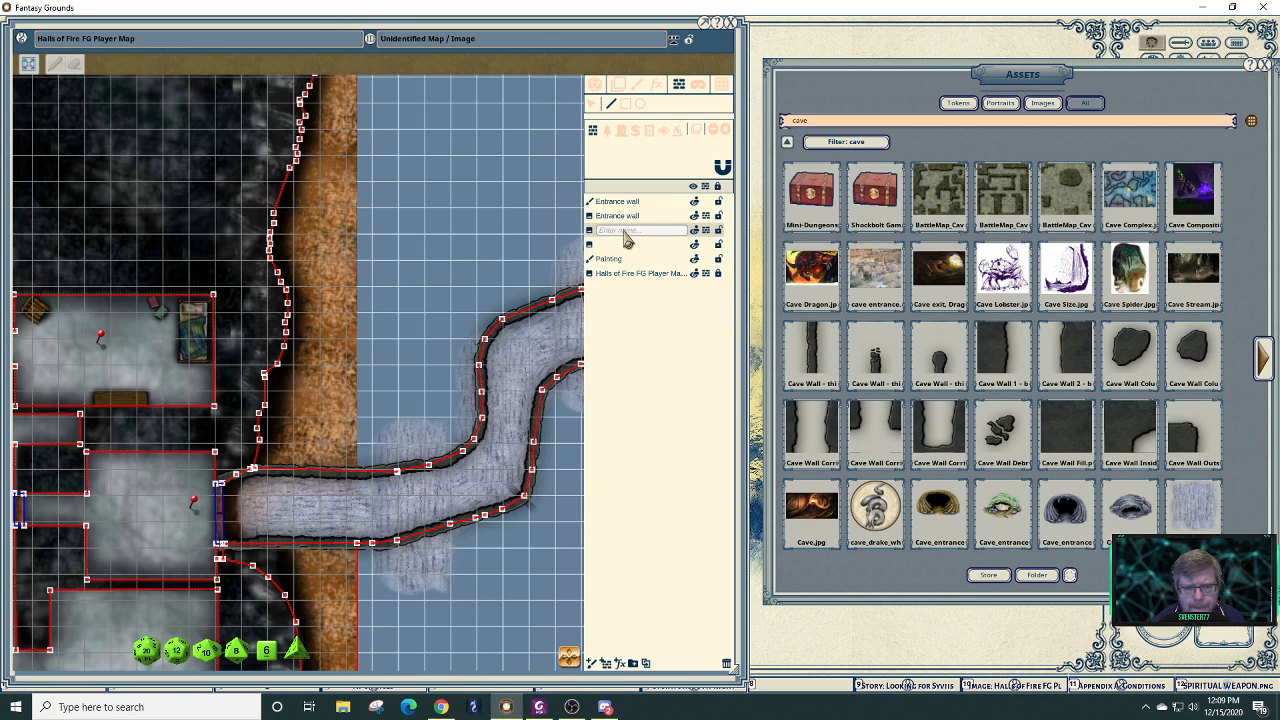
text(Entrance wall)
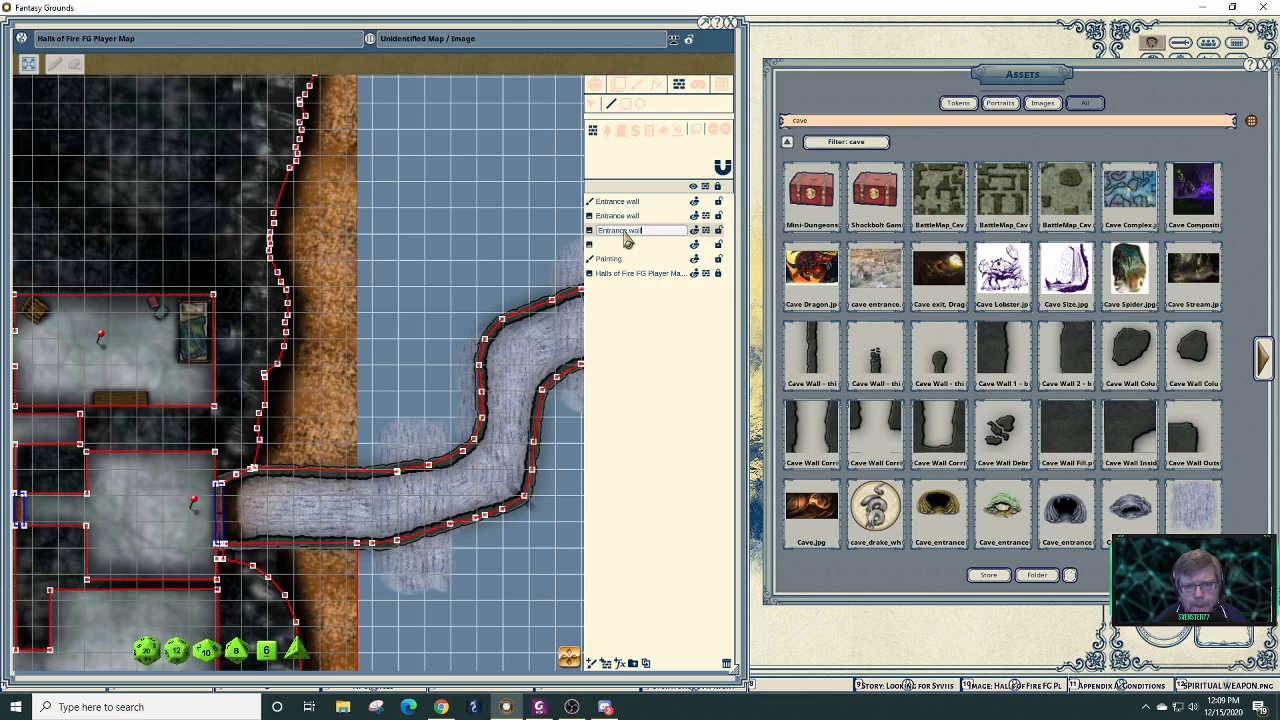
click(621, 246)
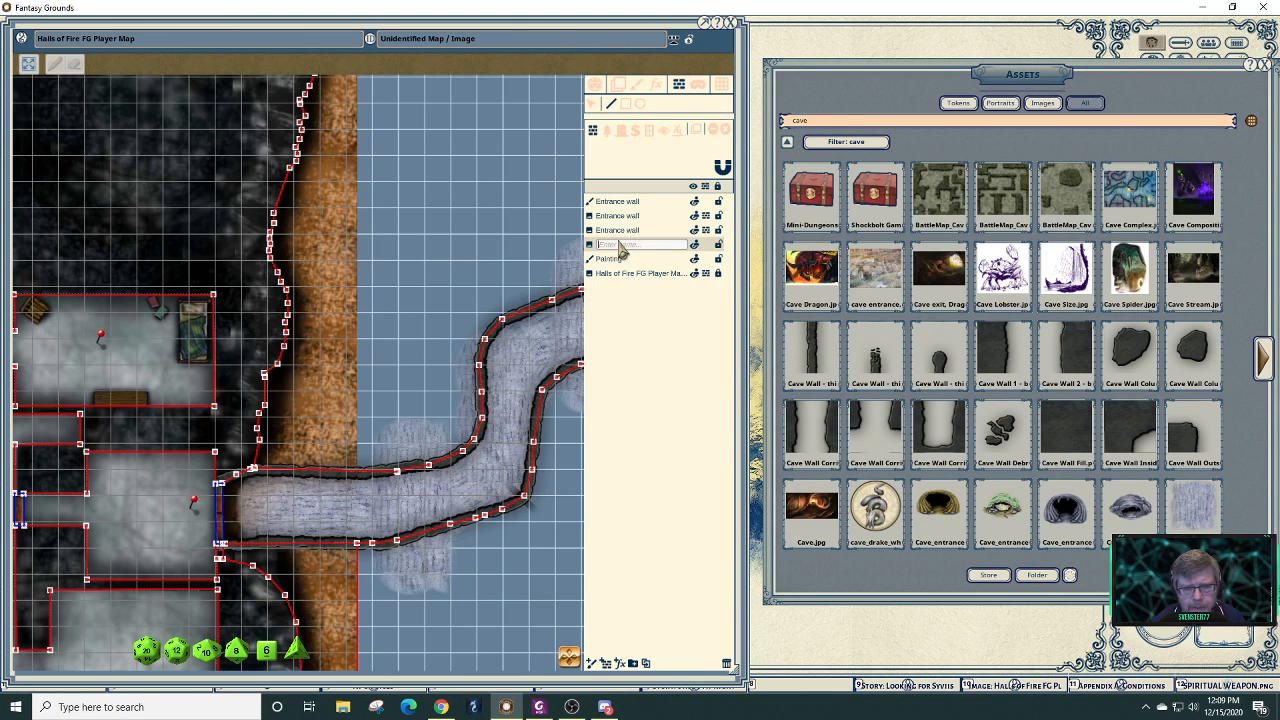
text(E)
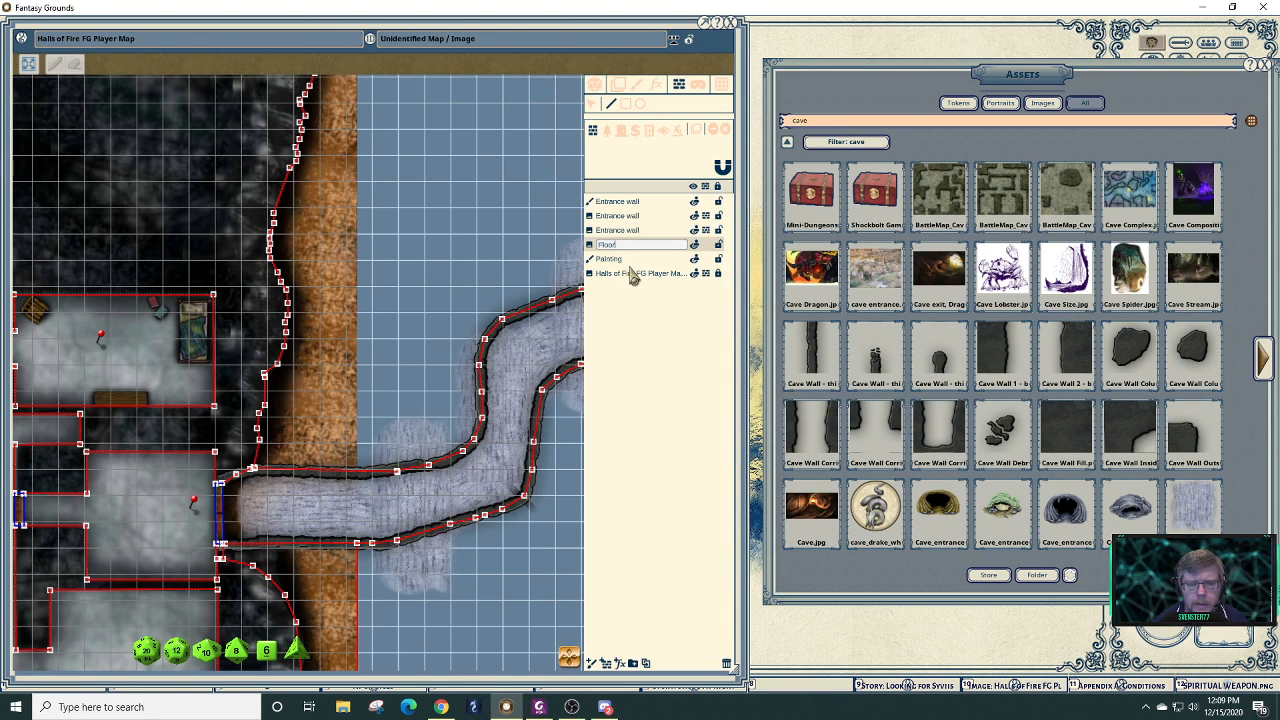
- Rename the Painting layer "Floor" and delete the topmost Entrance wall paint layer
click(632, 262)
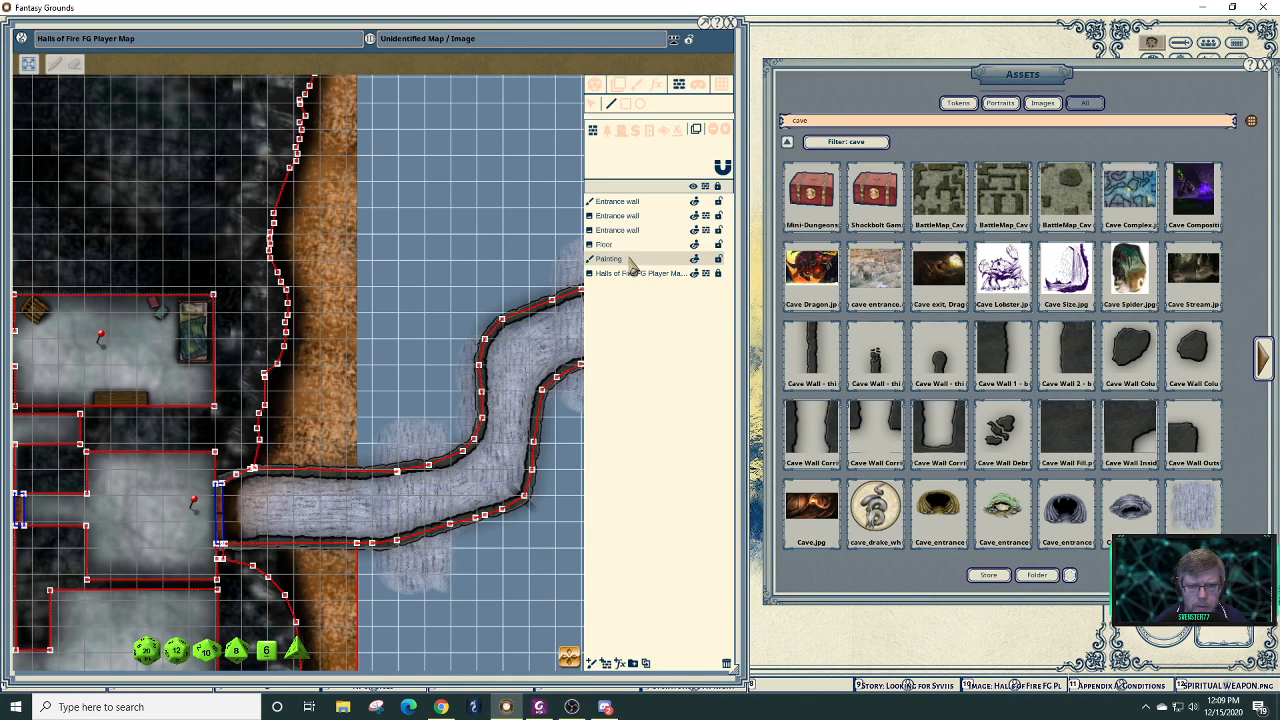
double_click(632, 262)
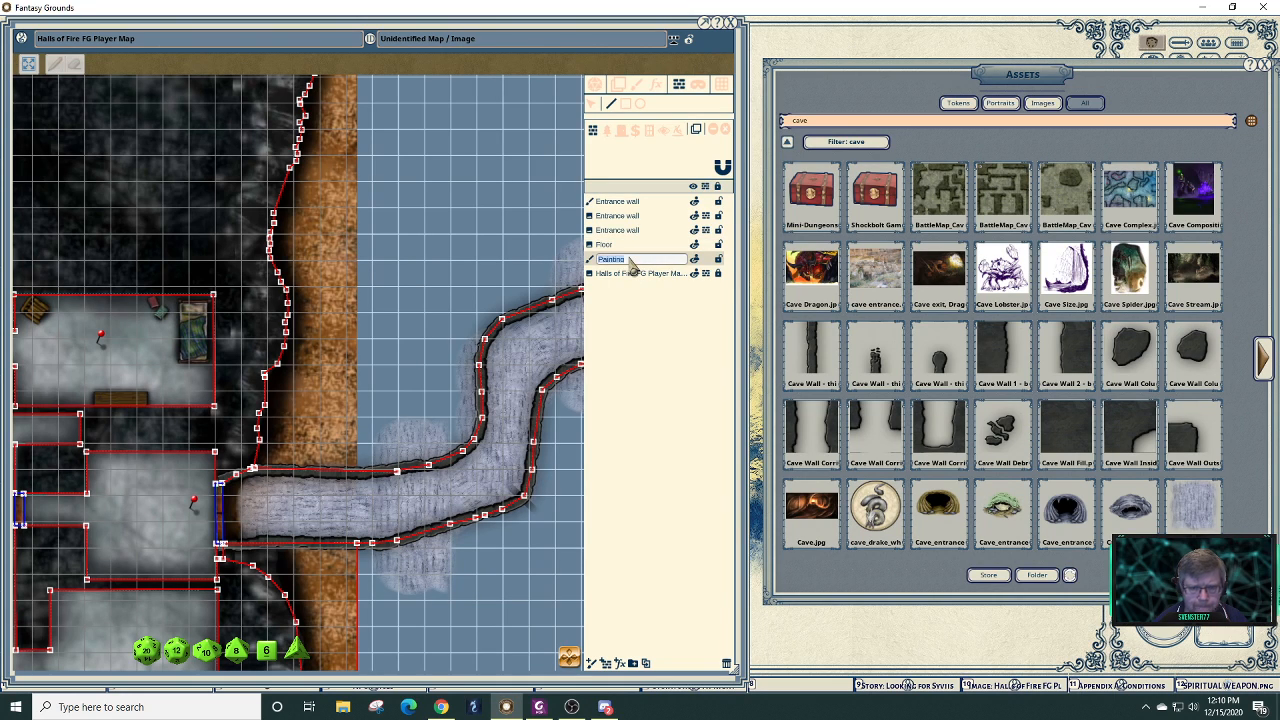
text(Floor)
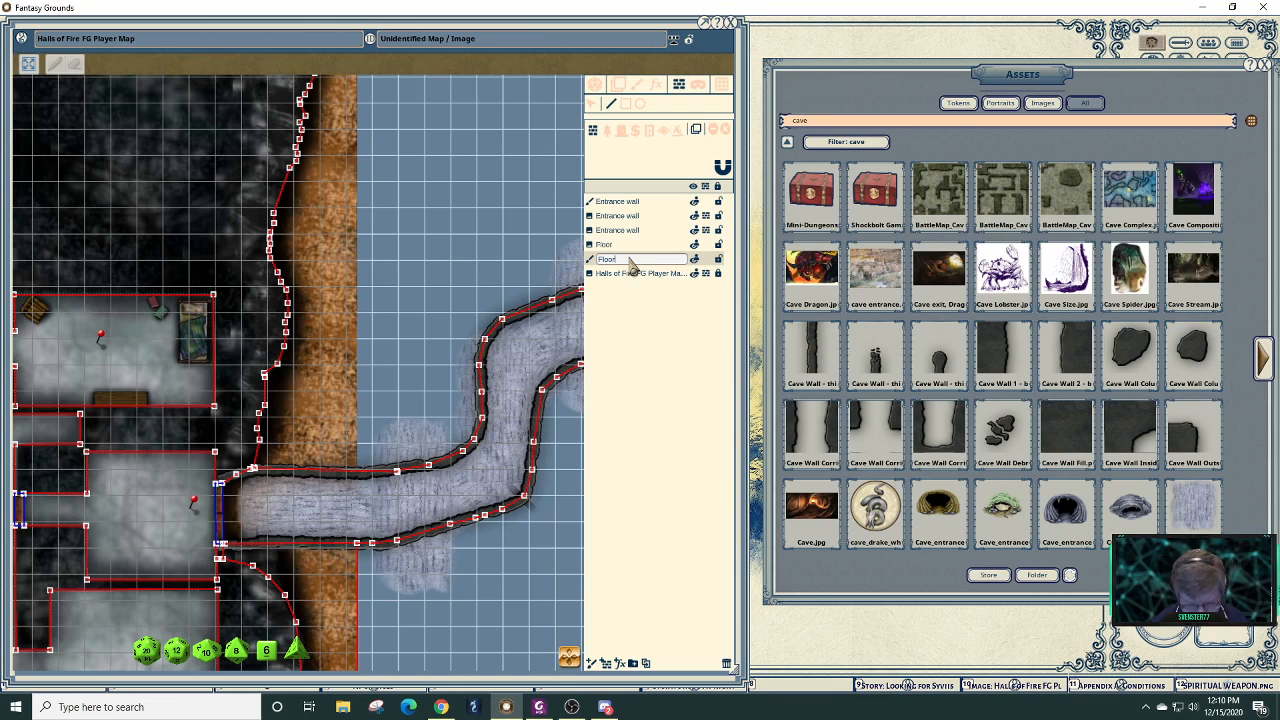
click(636, 204)
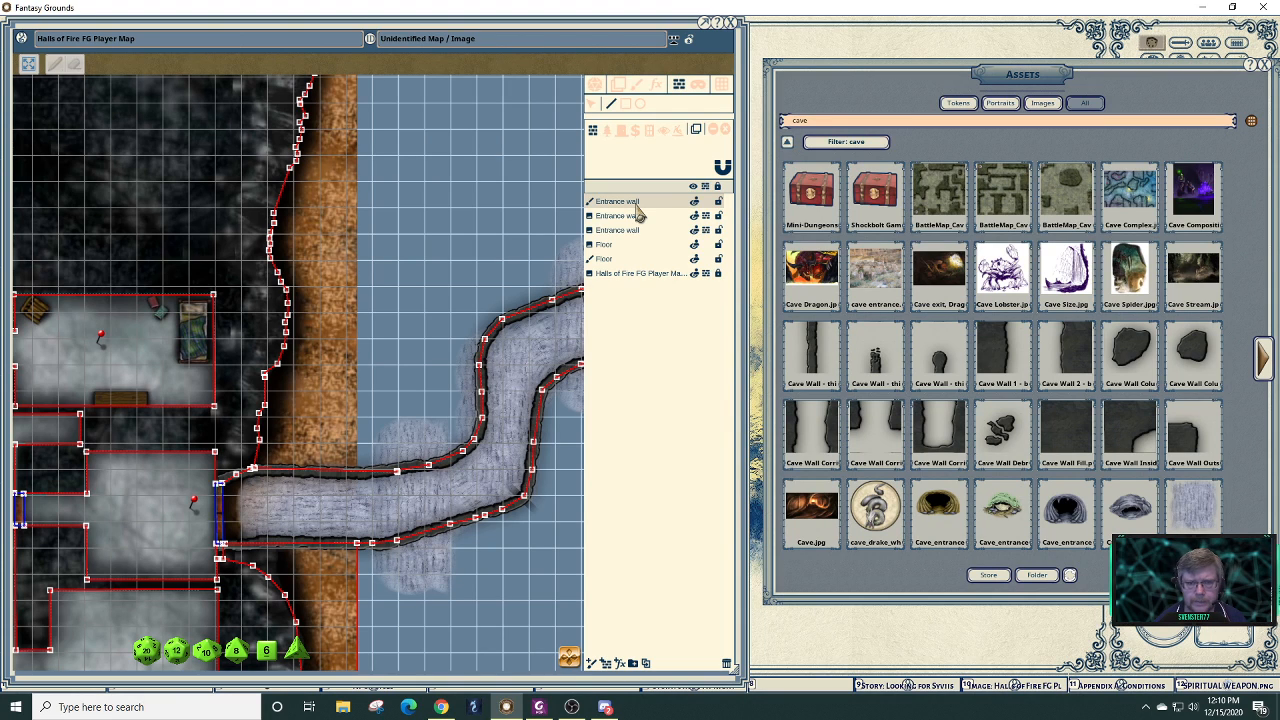
click(728, 666)
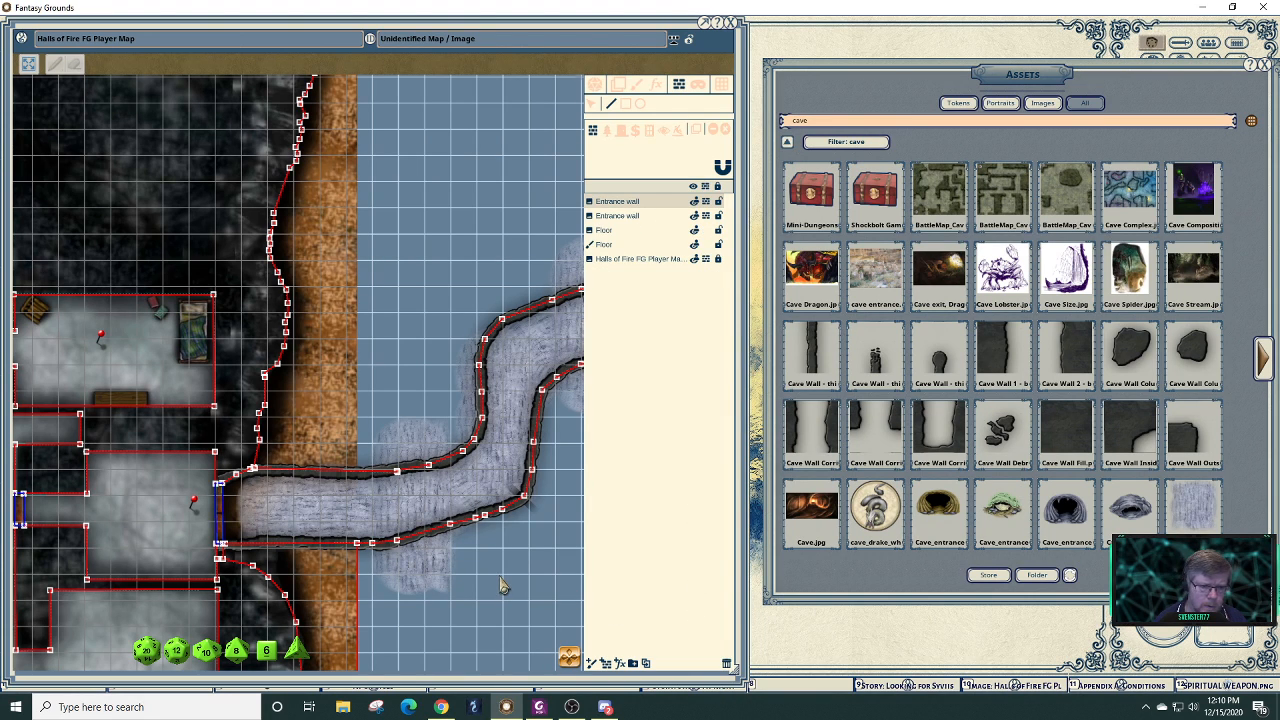
- Lock the Halls of Fire player map and close the asset browser
scroll(503, 587, down, 3)
click(569, 658)
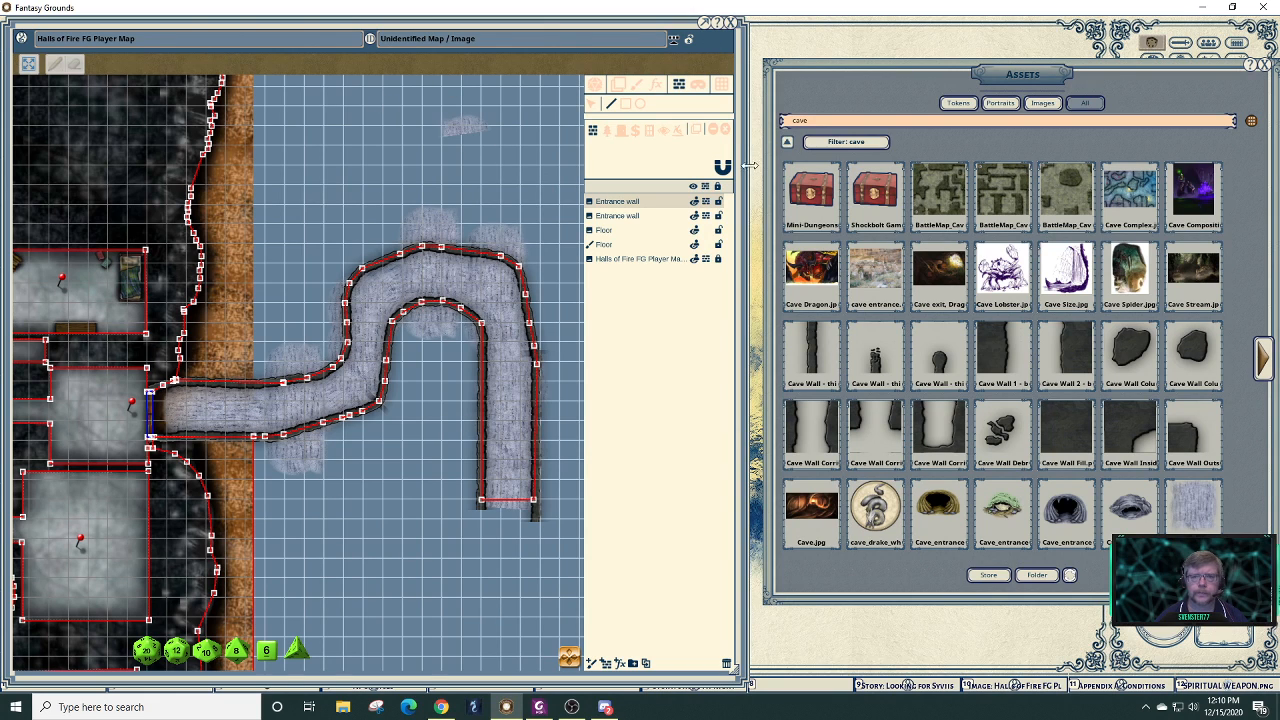
click(689, 41)
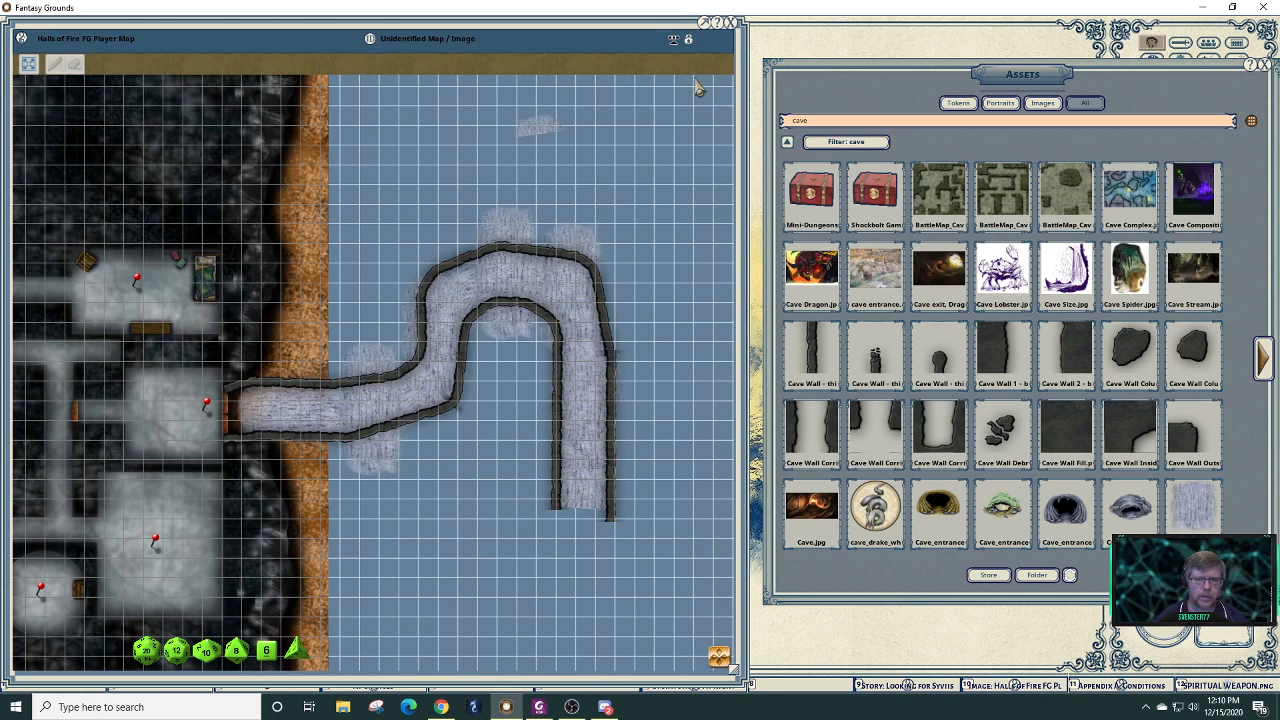
click(689, 41)
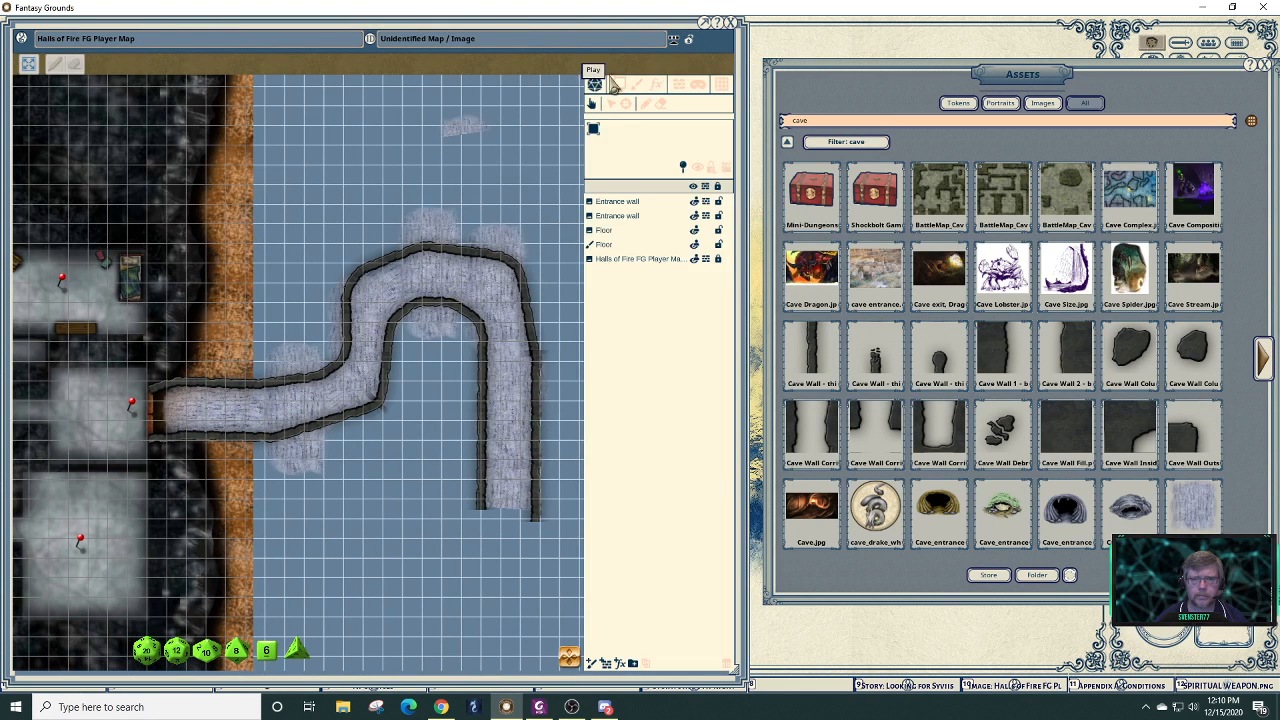
click(689, 41)
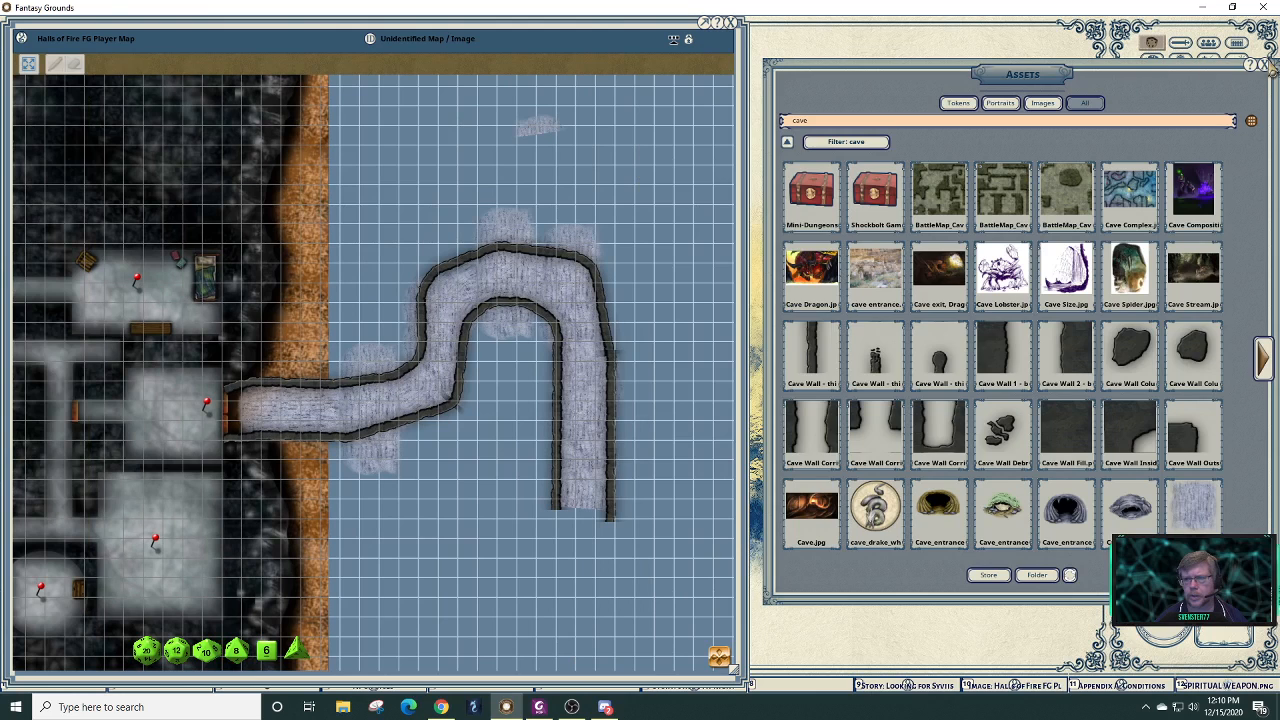
click(1265, 65)
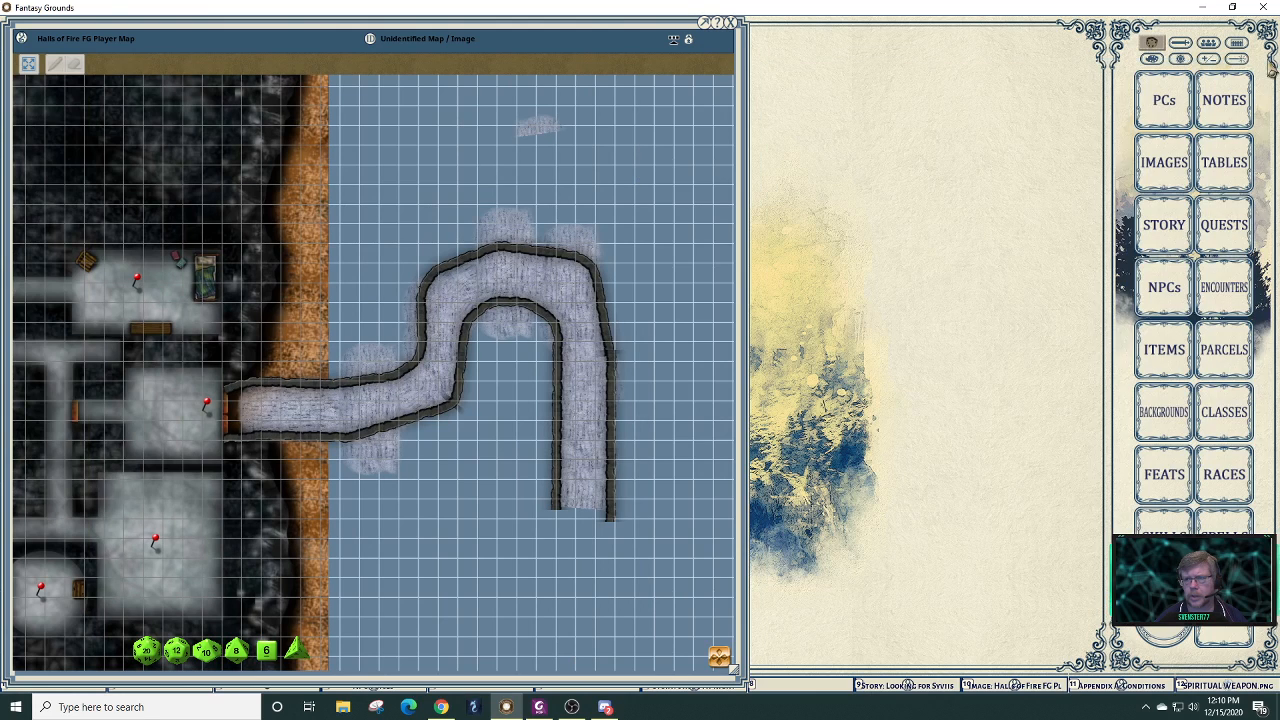
- Open the combat tracker, place the map window beside it, and narrow the map window so the campaign sidebar is uncovered
click(1181, 43)
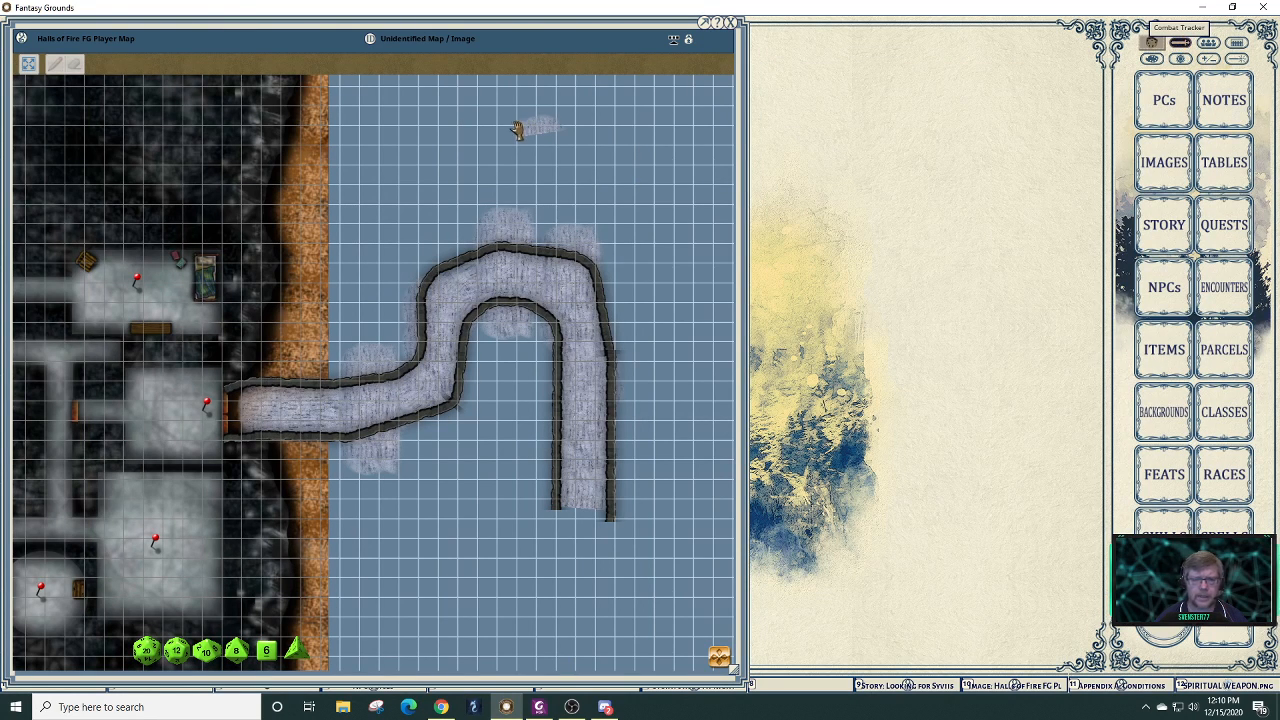
drag(270, 44, 741, 51)
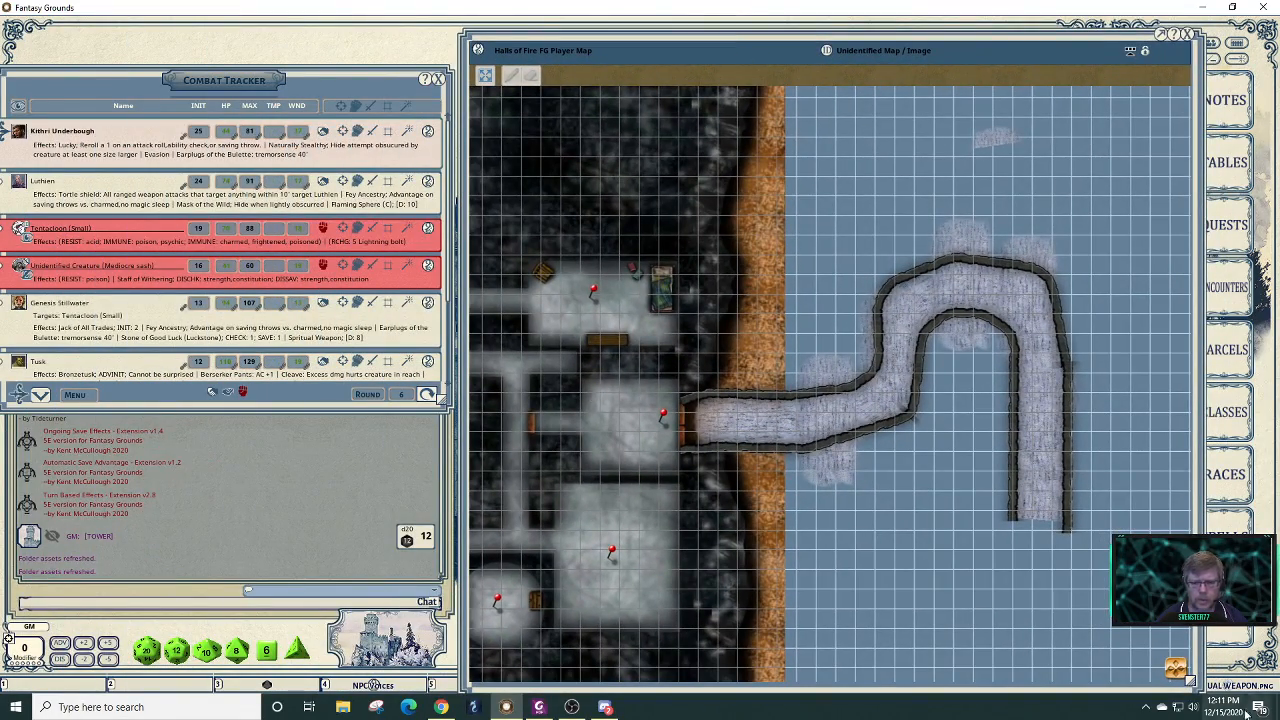
drag(1177, 672, 1158, 675)
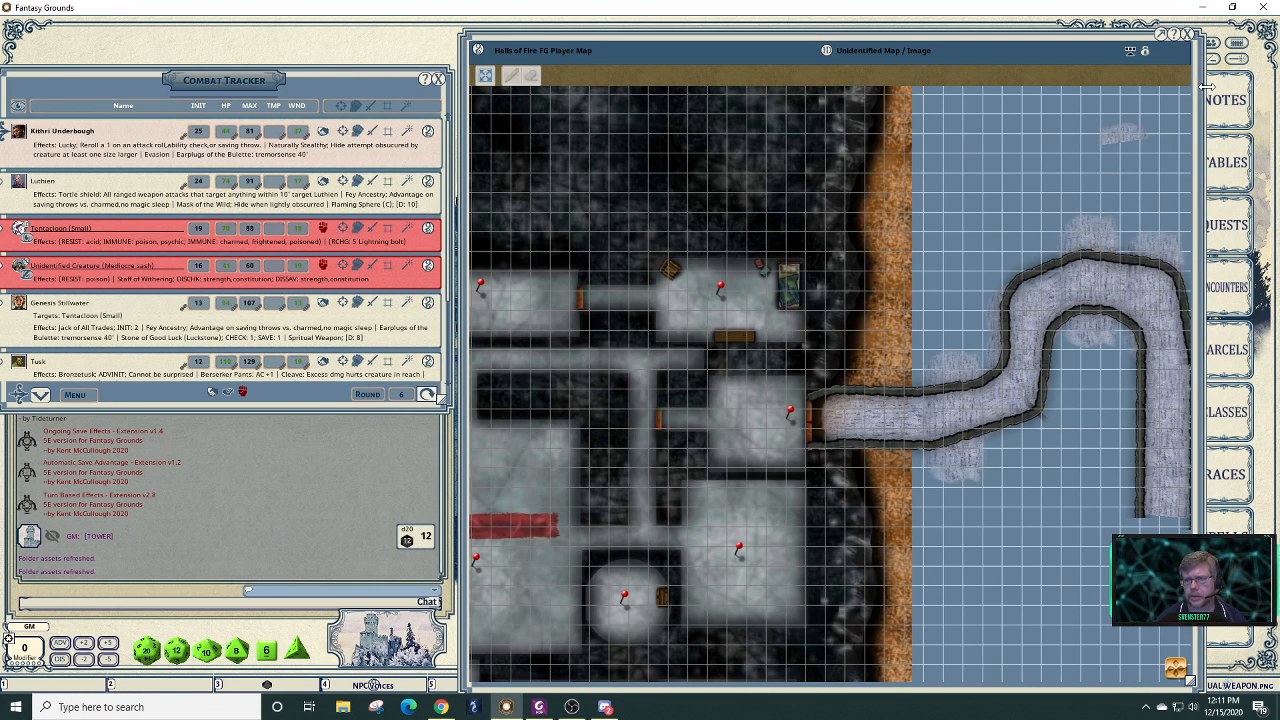
drag(1207, 87, 980, 86)
- Place the Nilbog token from the combat tracker in the painted tunnel, at its bend east of the cave wall
click(1145, 290)
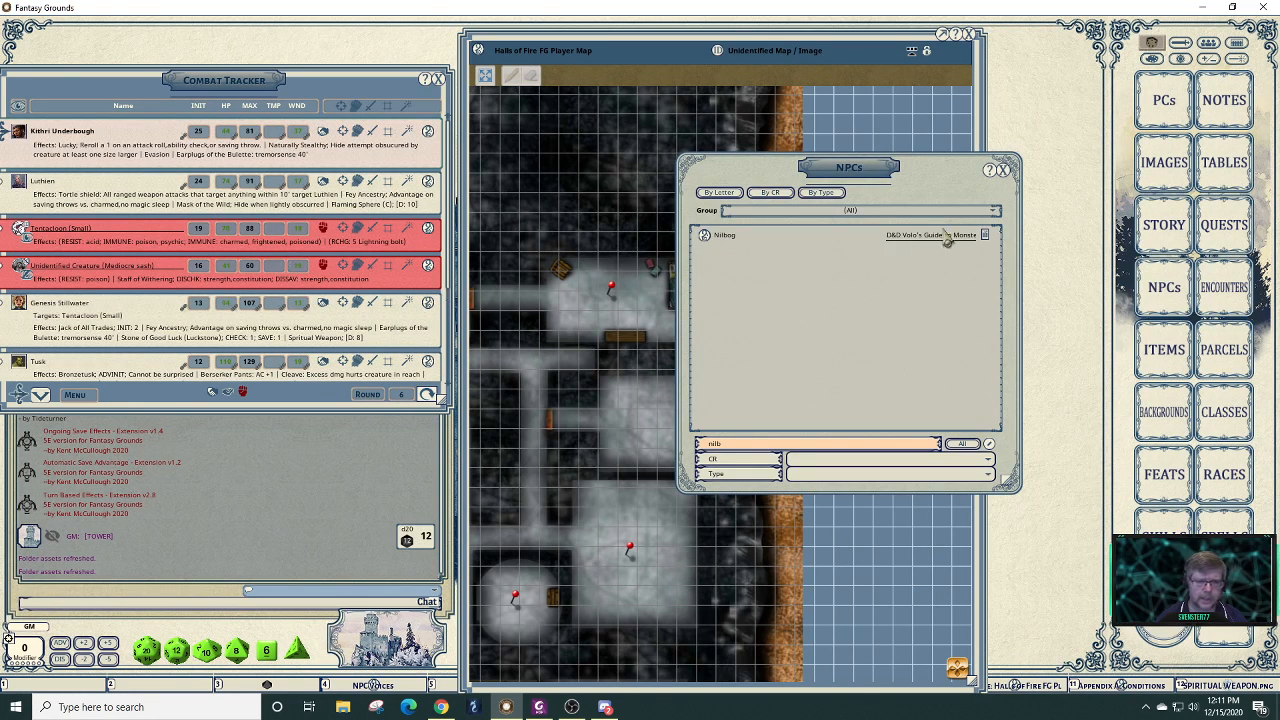
click(1005, 172)
scroll(265, 288, down, 3)
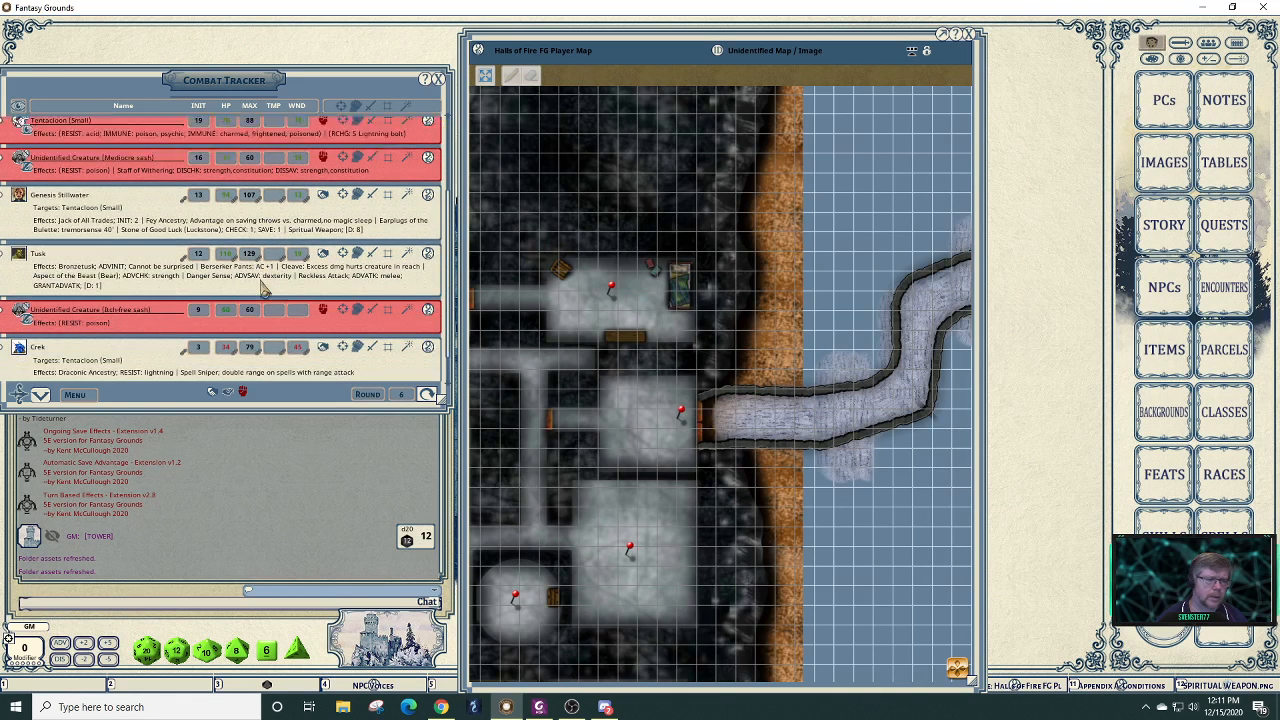
scroll(265, 288, down, 1)
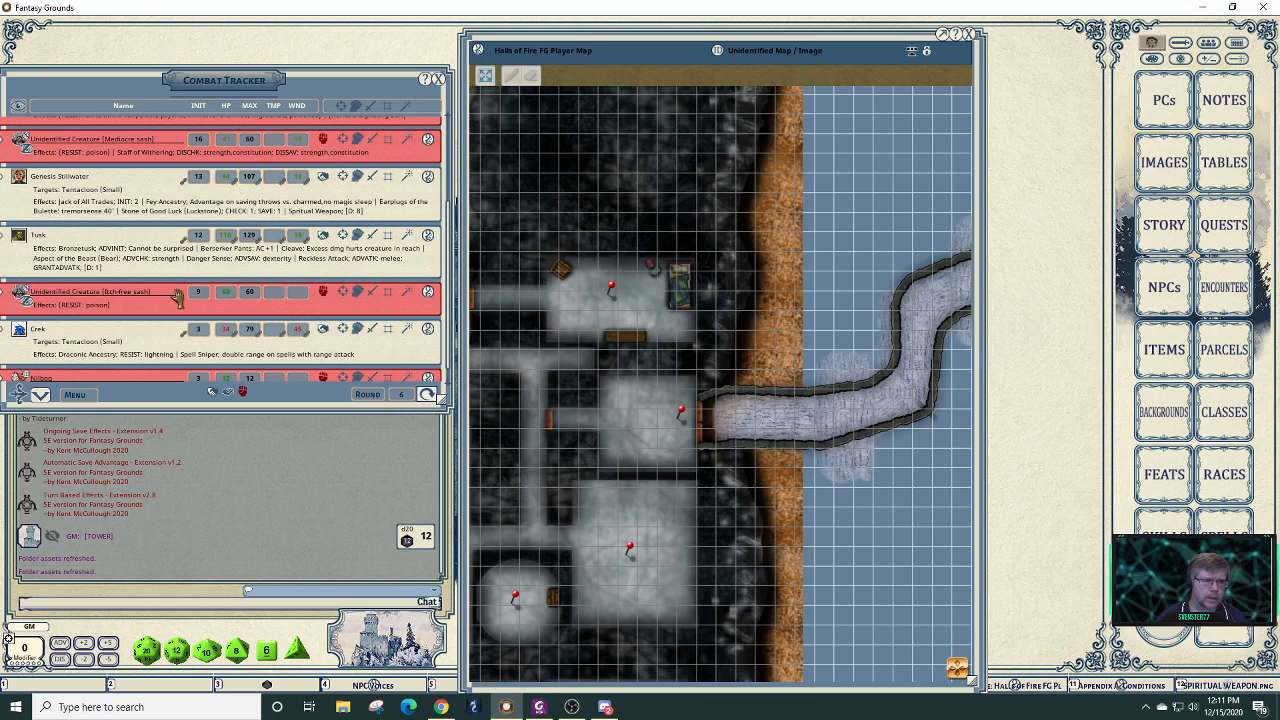
scroll(178, 299, down, 1)
drag(18, 368, 948, 292)
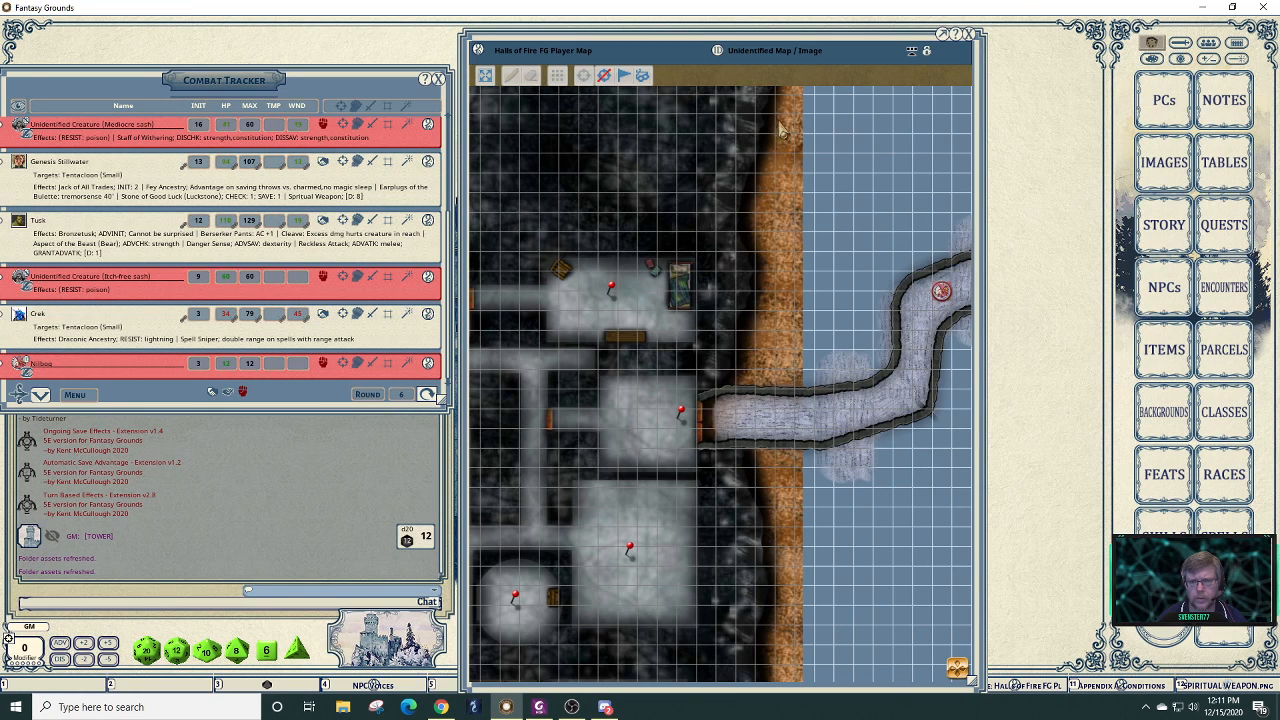
- Unlock the map, enable line of sight, and lock the map again
click(926, 50)
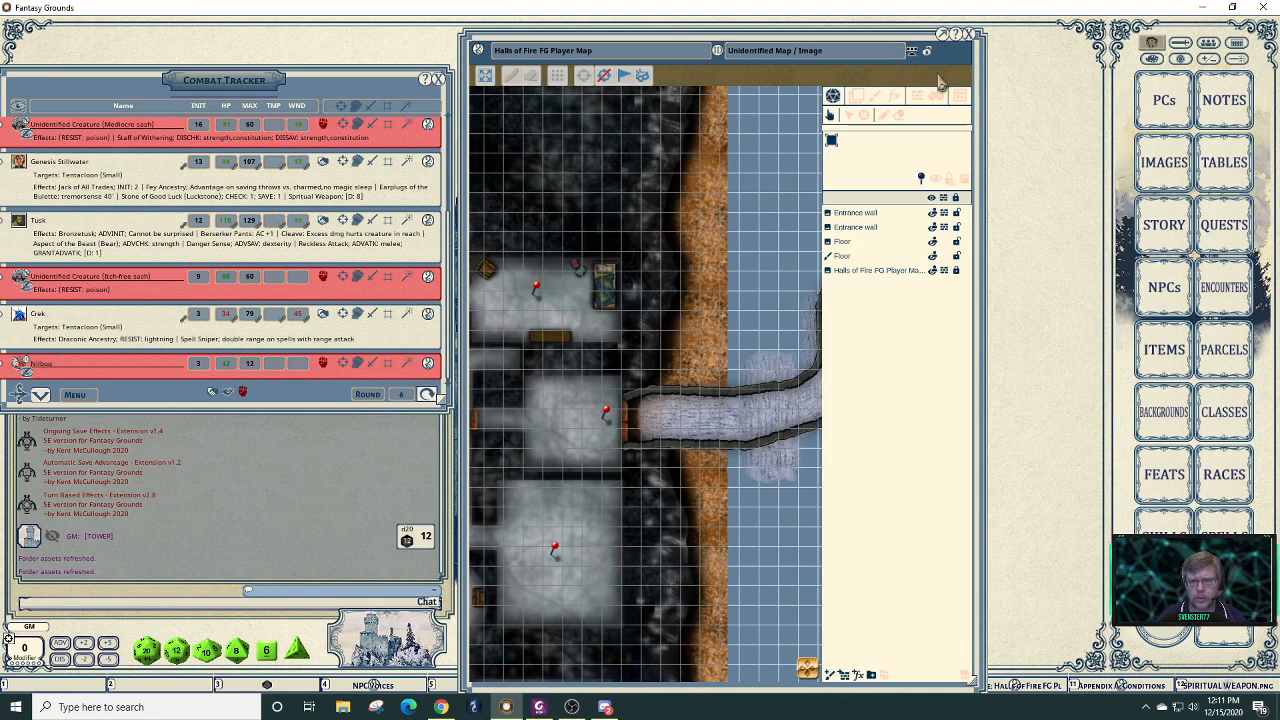
click(941, 194)
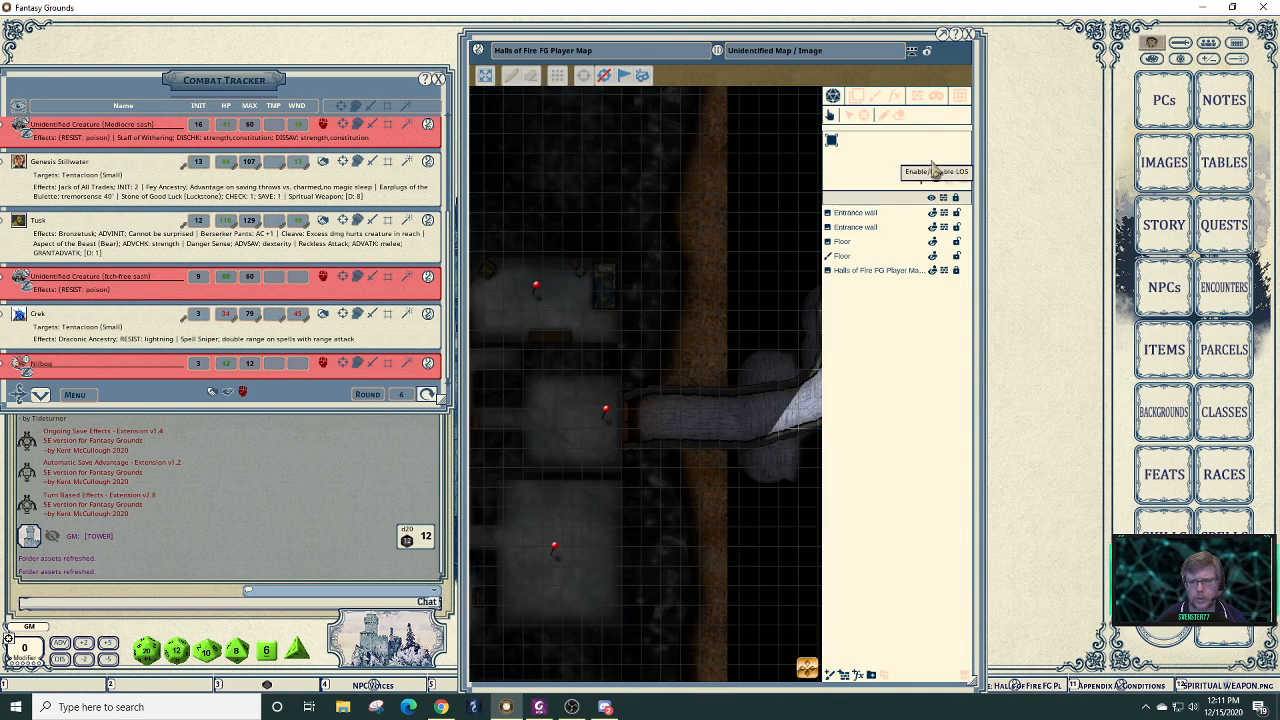
click(926, 52)
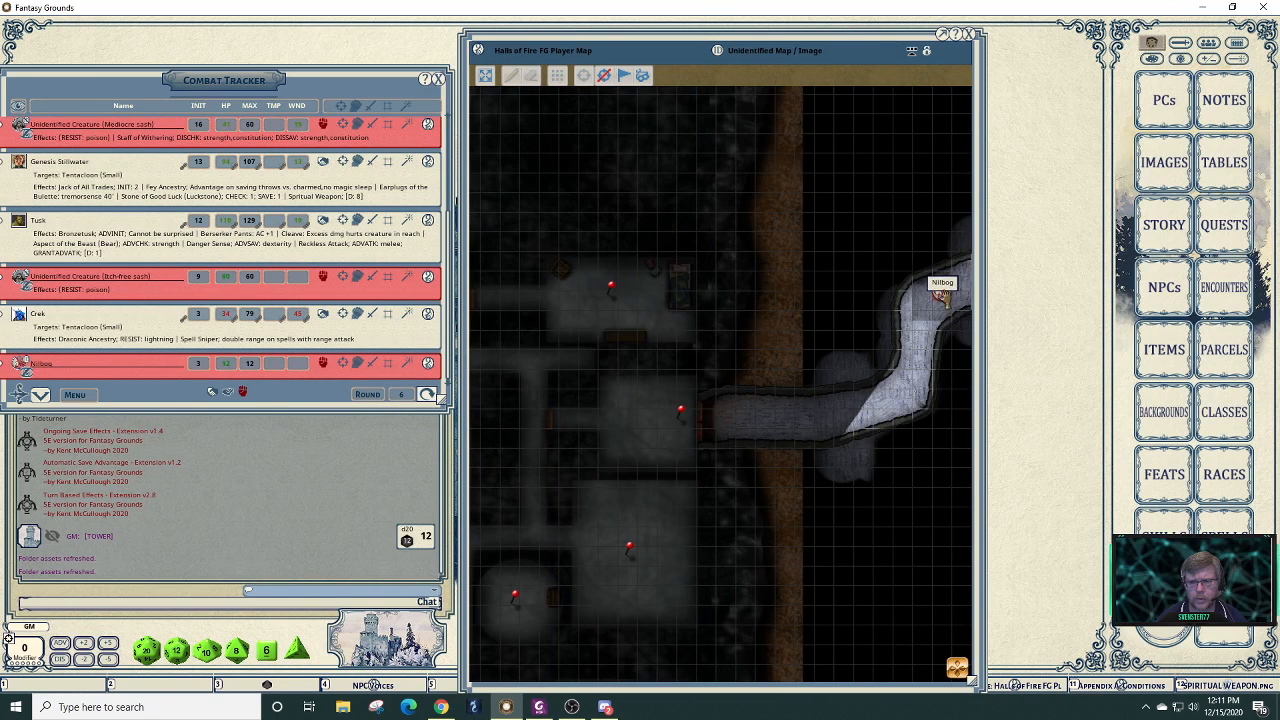
- Test line of sight by moving the Nilbog token from the tunnel into the entrance room and toggling the corridor door and tunnel door
click(933, 289)
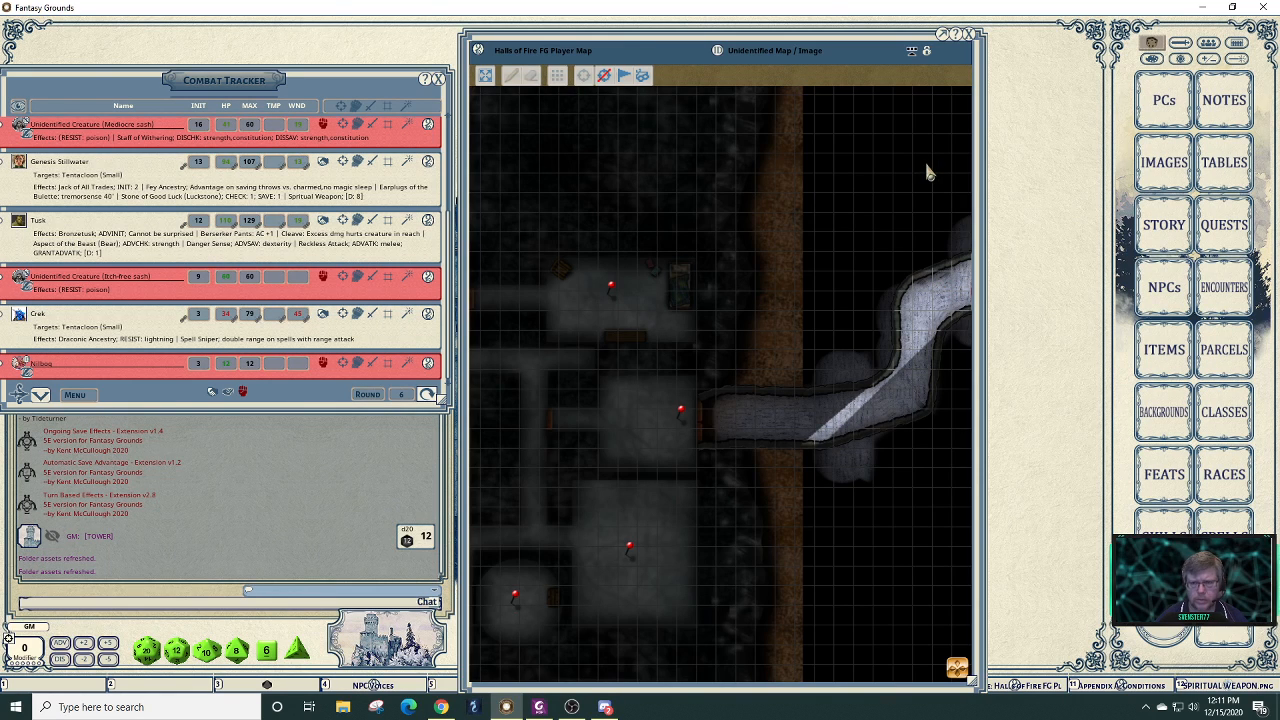
drag(928, 172, 762, 177)
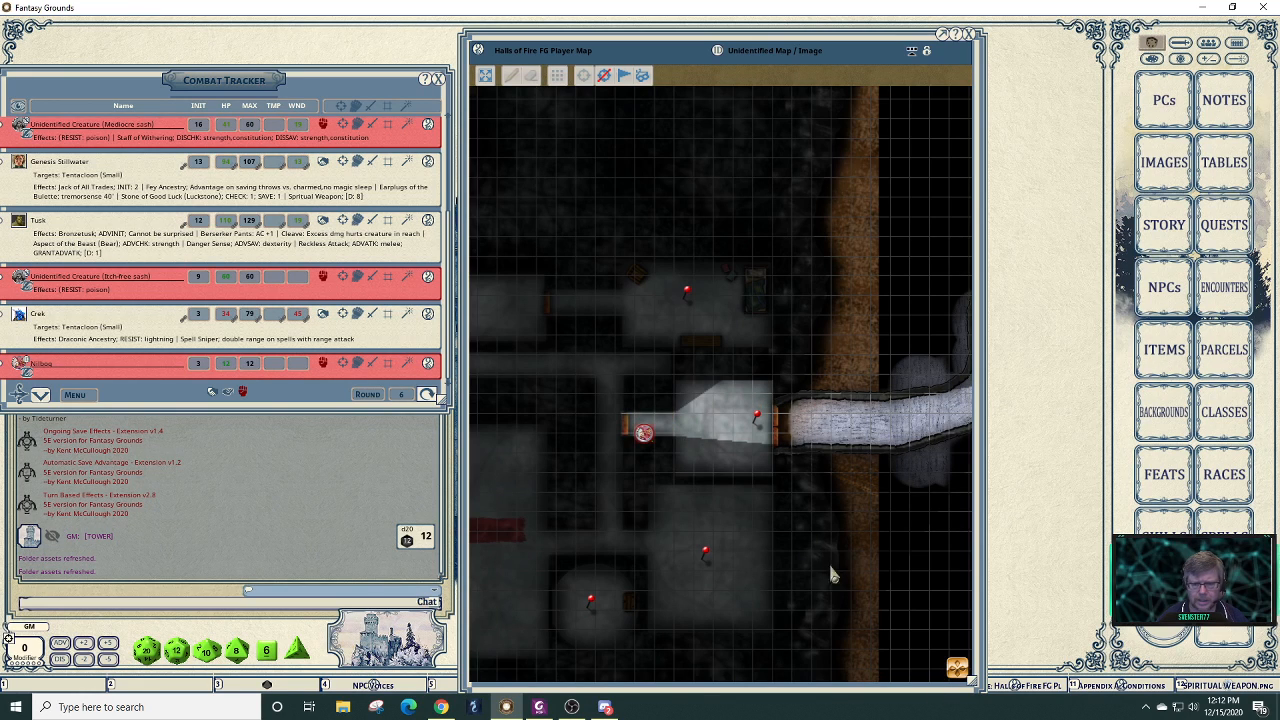
drag(643, 432, 703, 424)
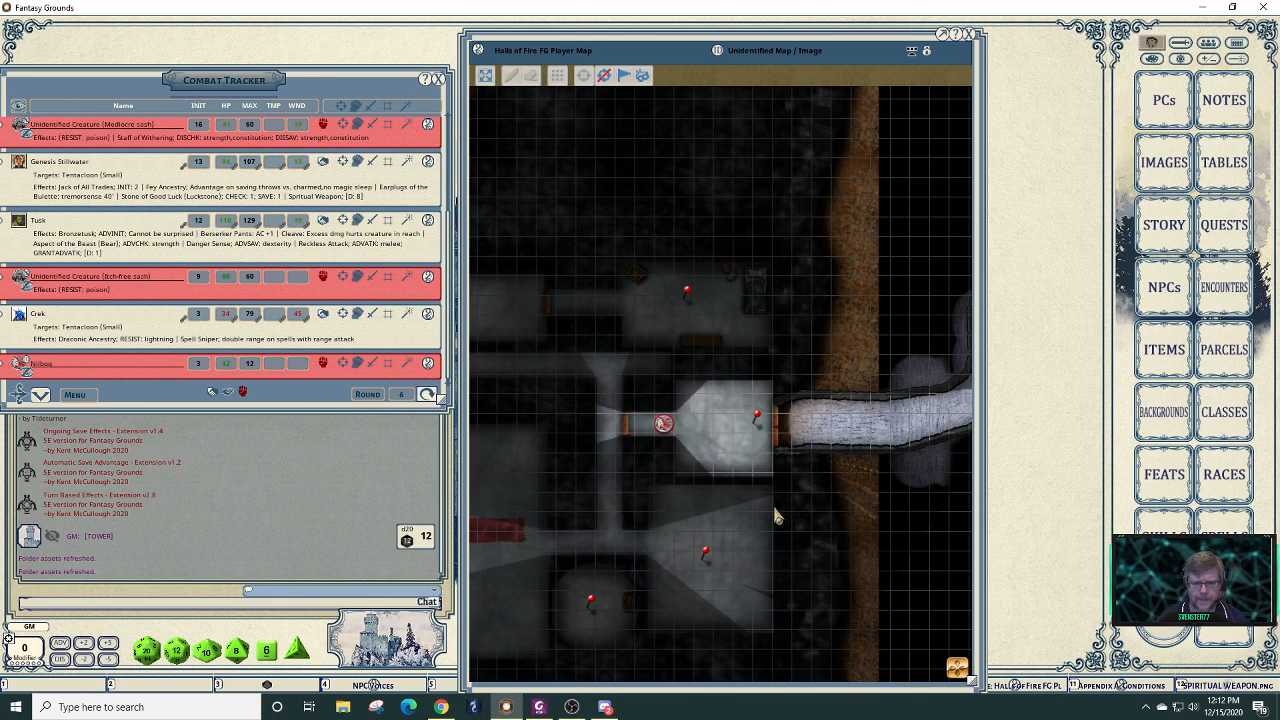
click(627, 425)
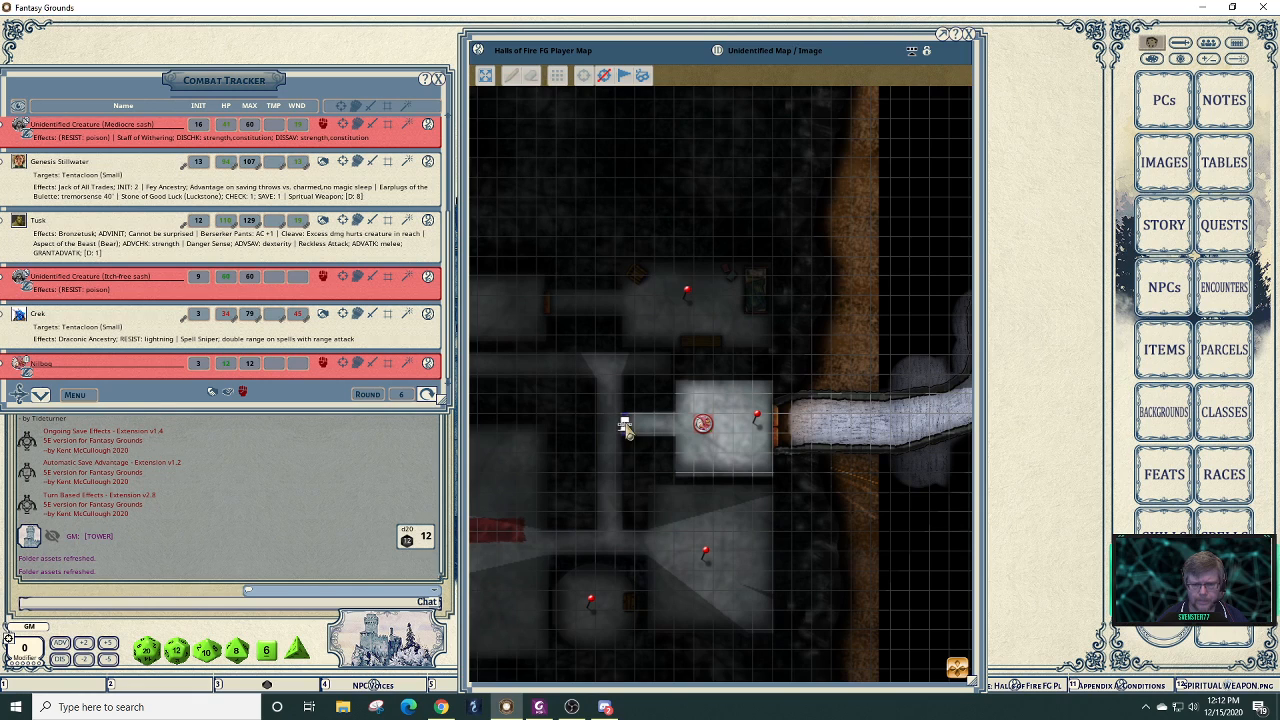
click(775, 428)
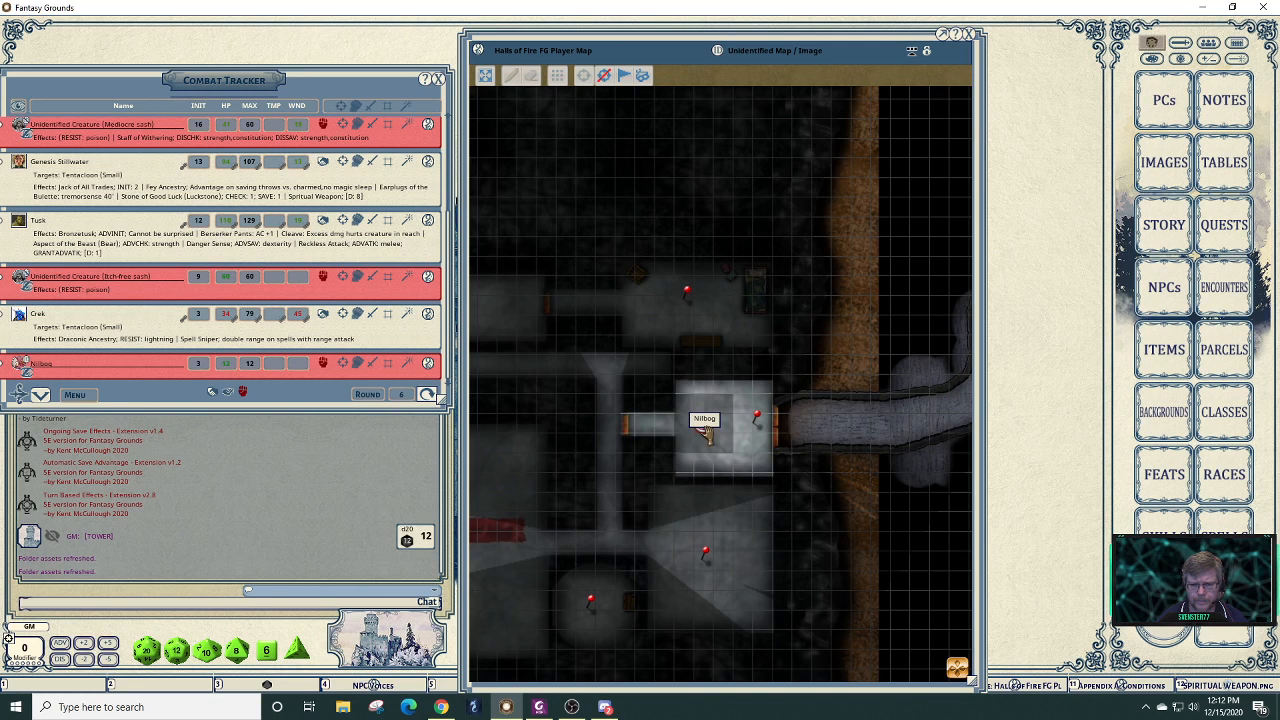
- Delete the Nilbog token from the entrance room and close the Halls of Fire player map
right_click(705, 430)
click(701, 381)
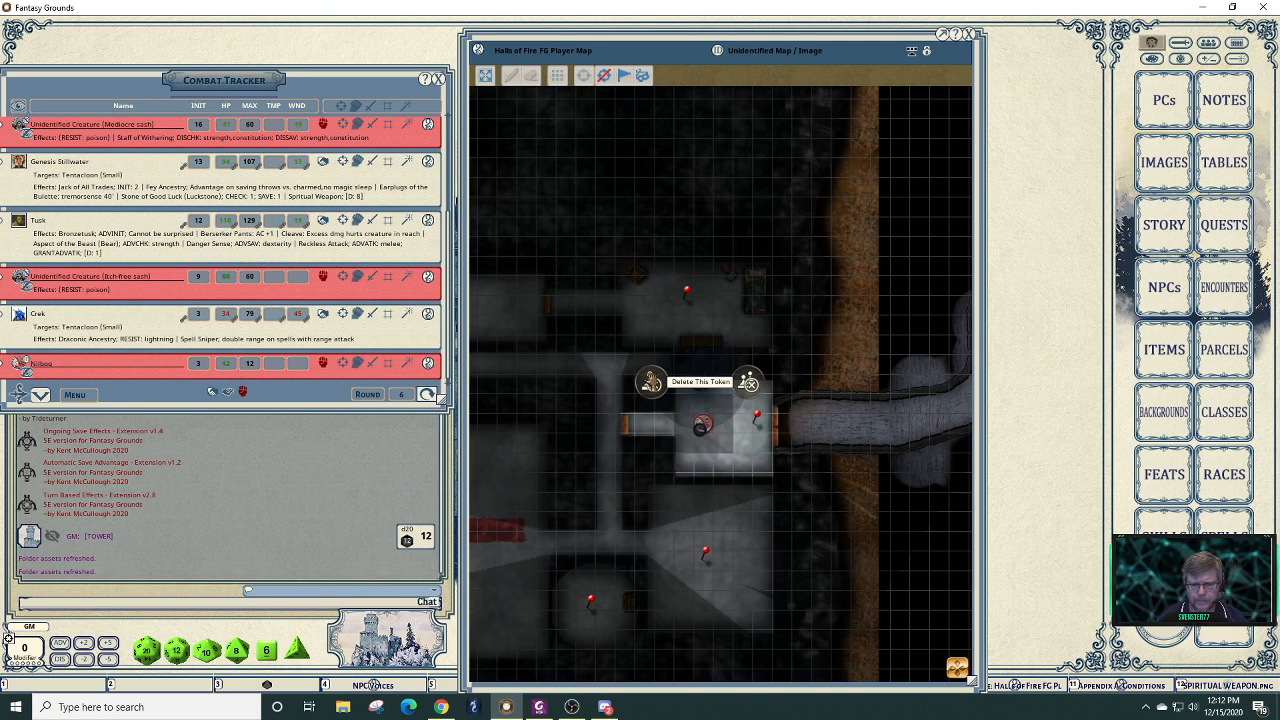
click(651, 381)
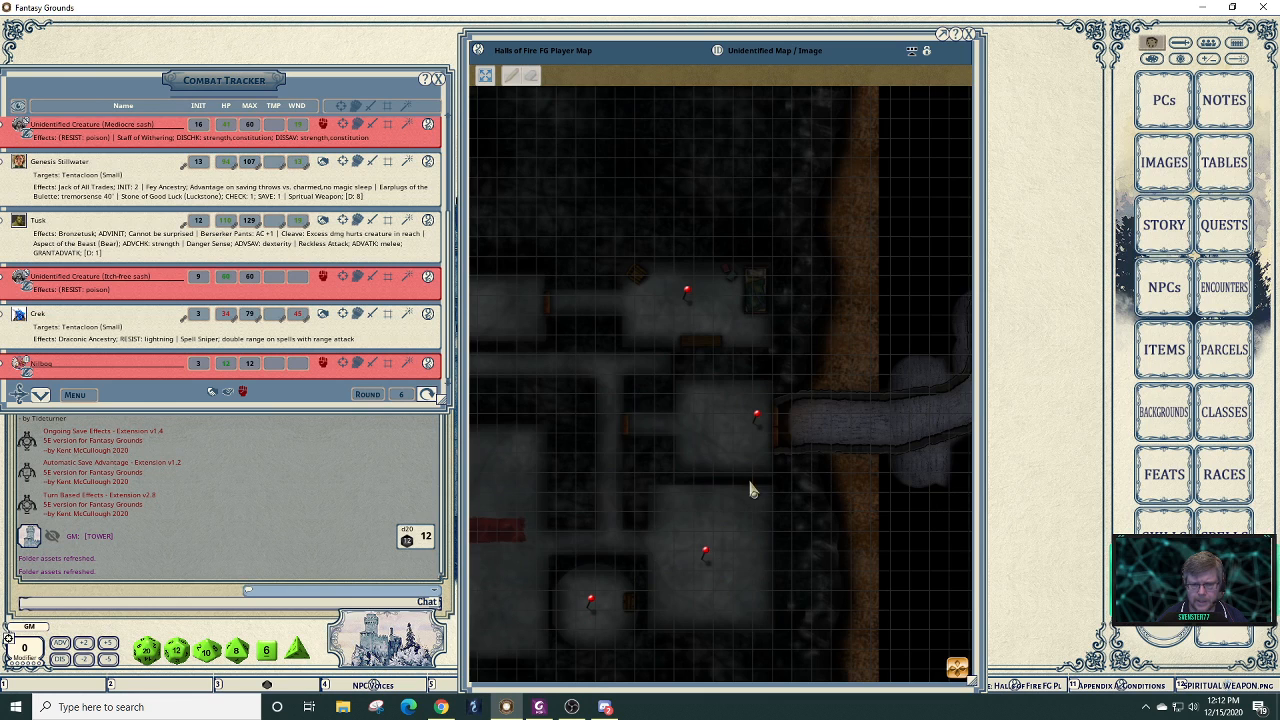
click(973, 37)
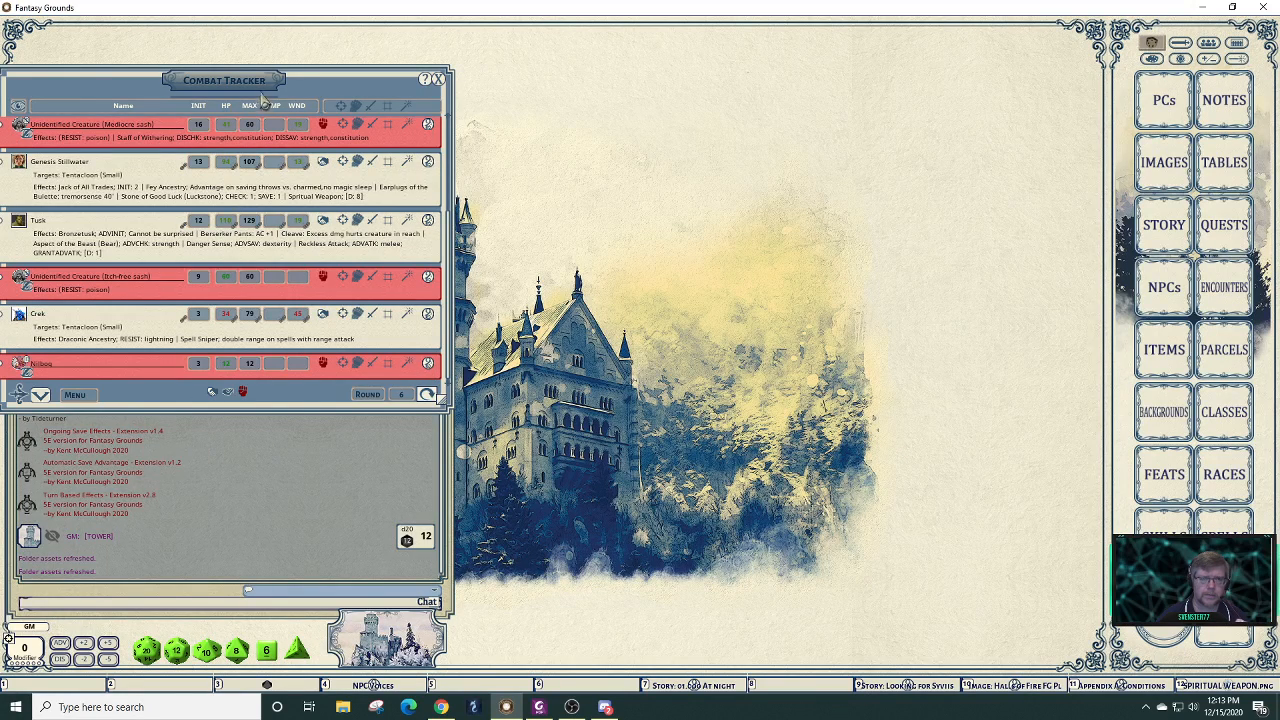
mouse_move(311, 83)
mouse_down()
mouse_move(336, 90)
mouse_move(317, 90)
mouse_up()
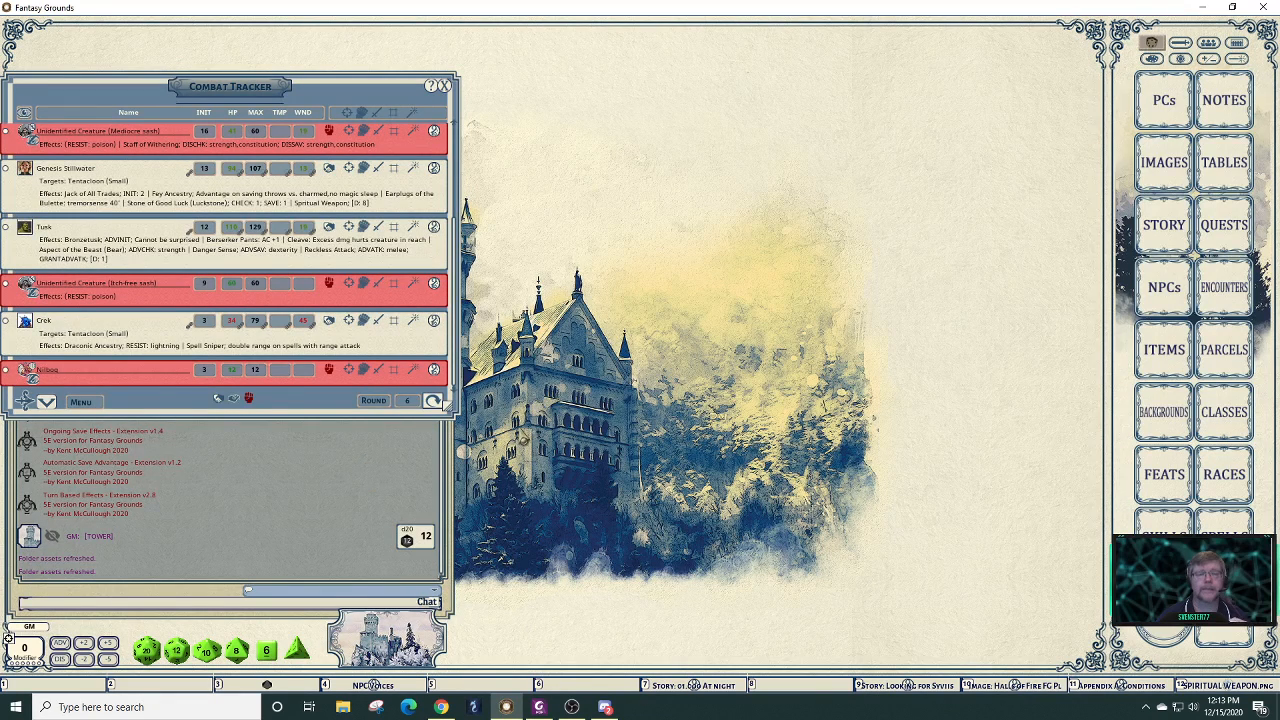